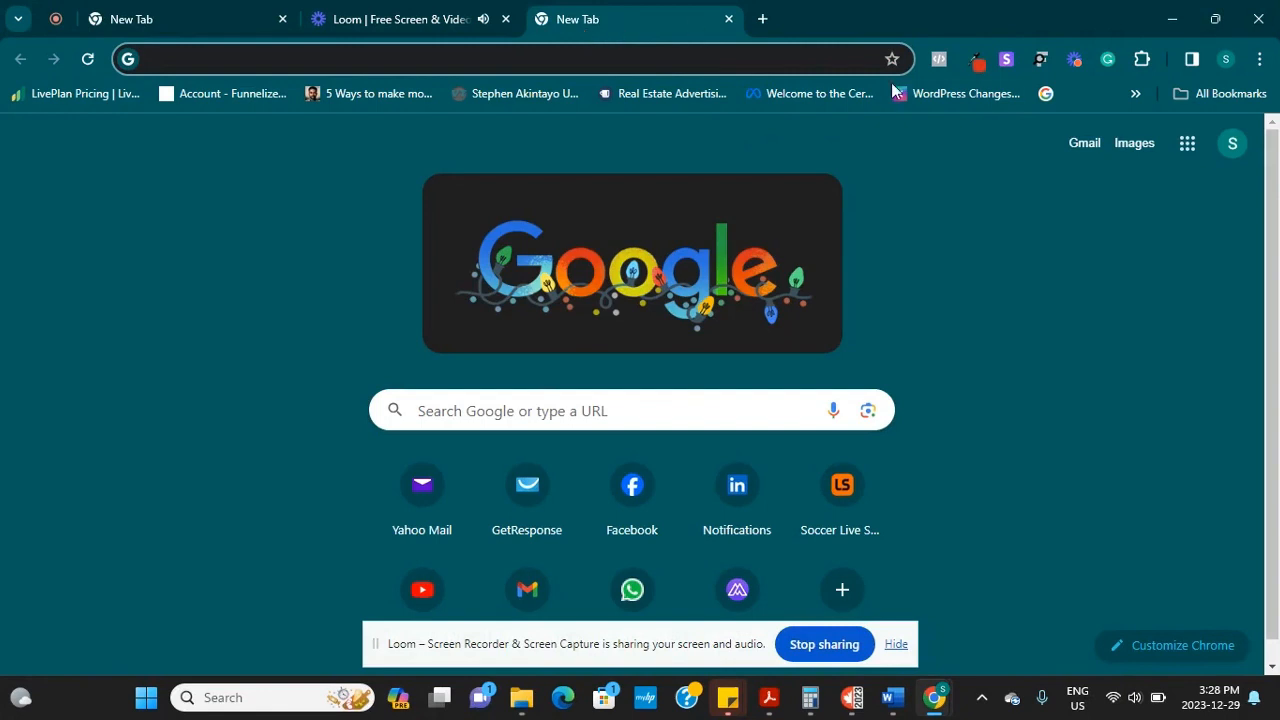
# Open a Chrome incognito window and paste the GetResponse pricing URL into the address bar
pyautogui.click(1268, 66)
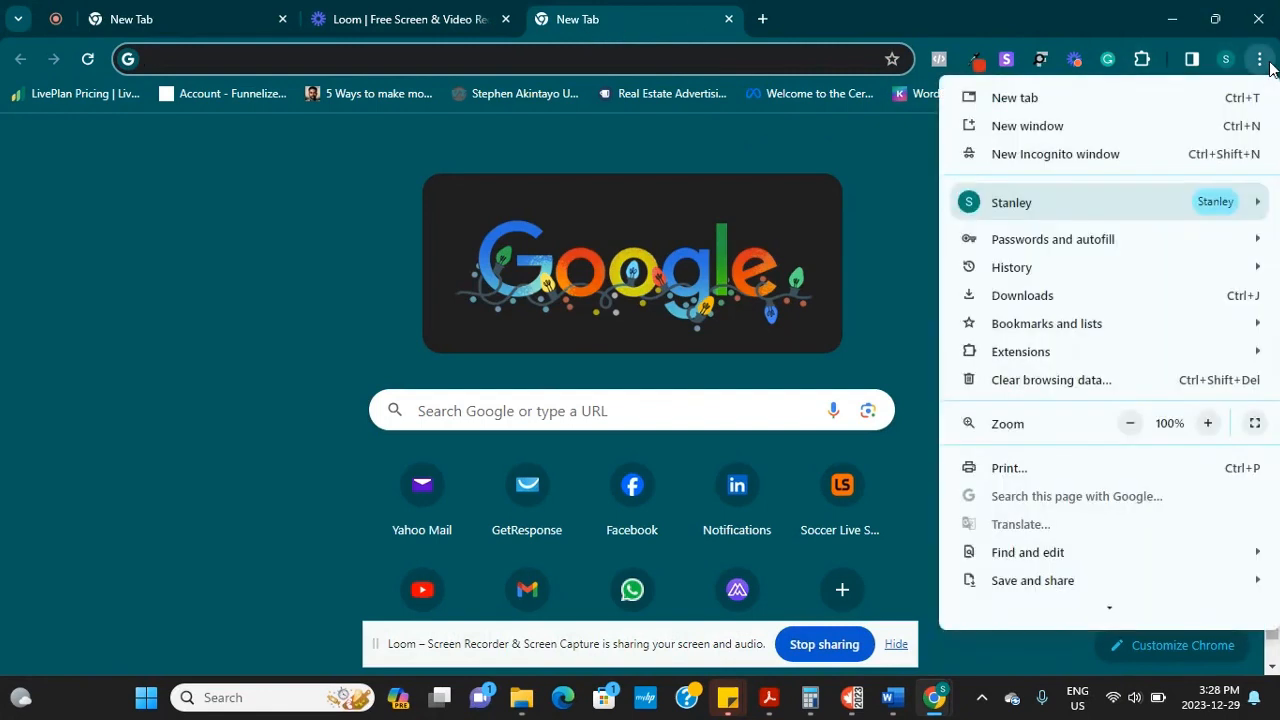
pyautogui.click(1133, 121)
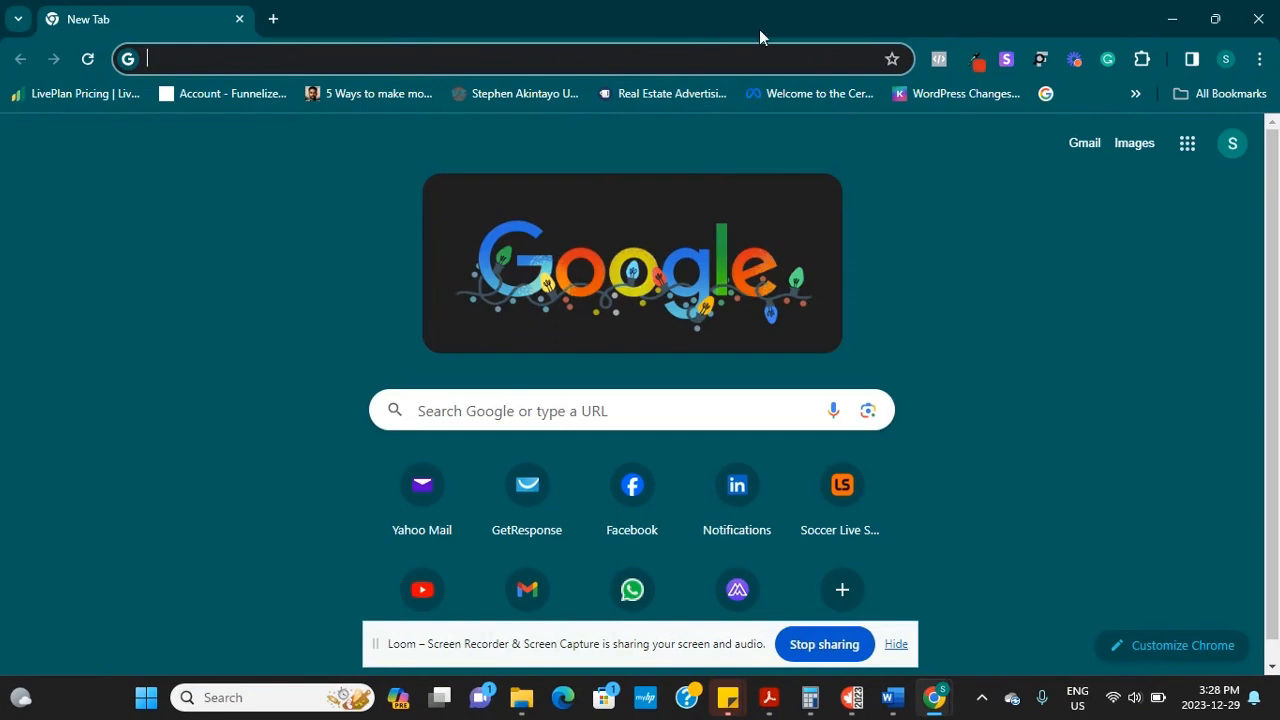
pyautogui.click(1258, 18)
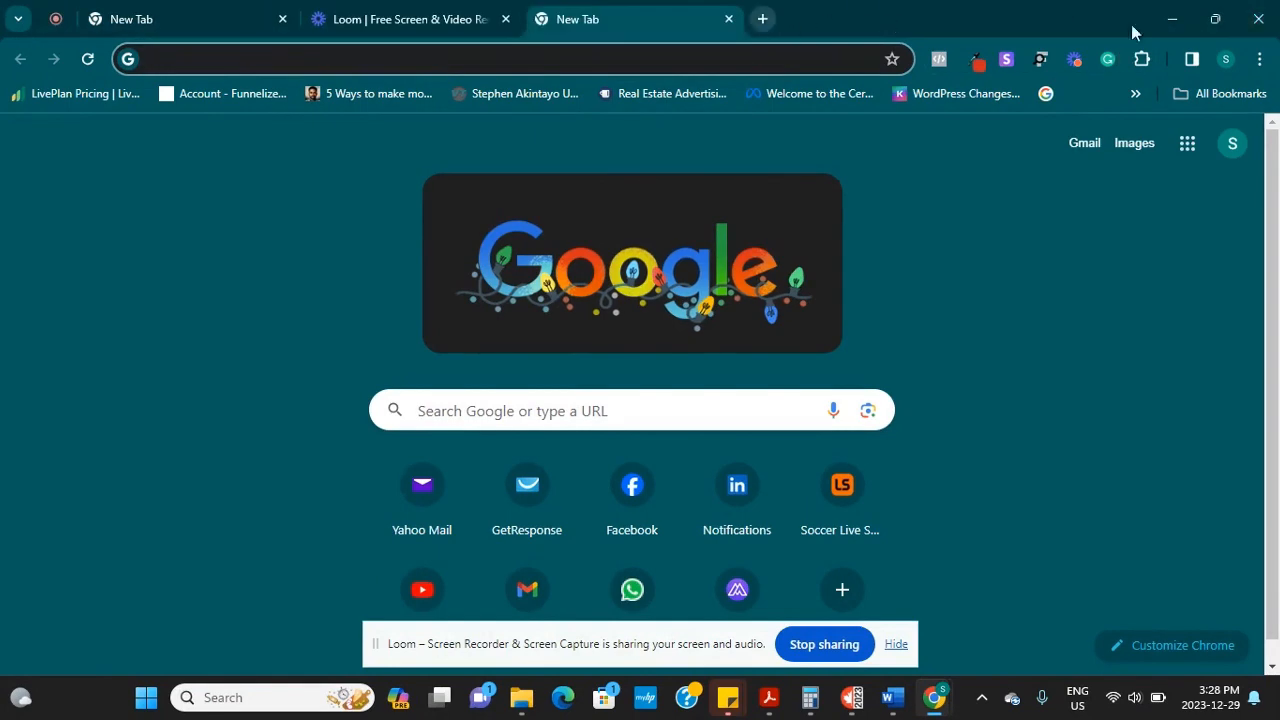
pyautogui.click(1260, 59)
pyautogui.click(1157, 157)
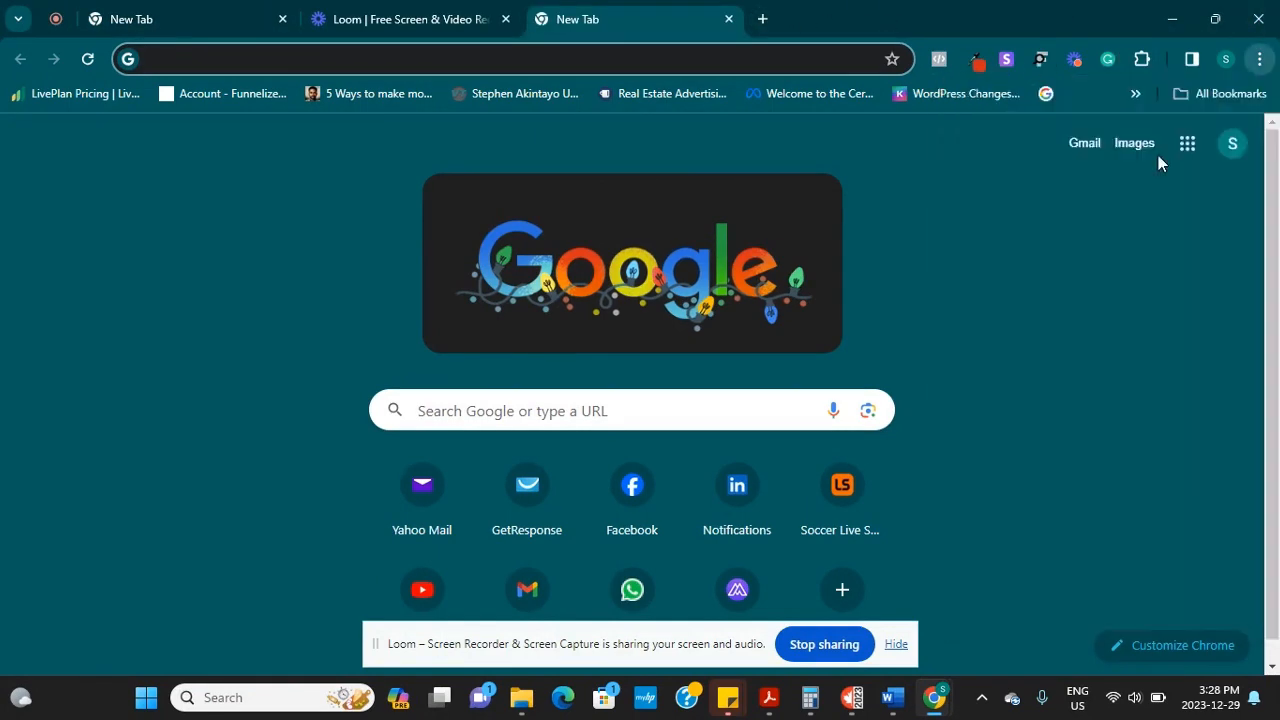
pyautogui.write('https://www.getresponse.com/pricing?code=Hello24&a=DWFNc3XWTg')
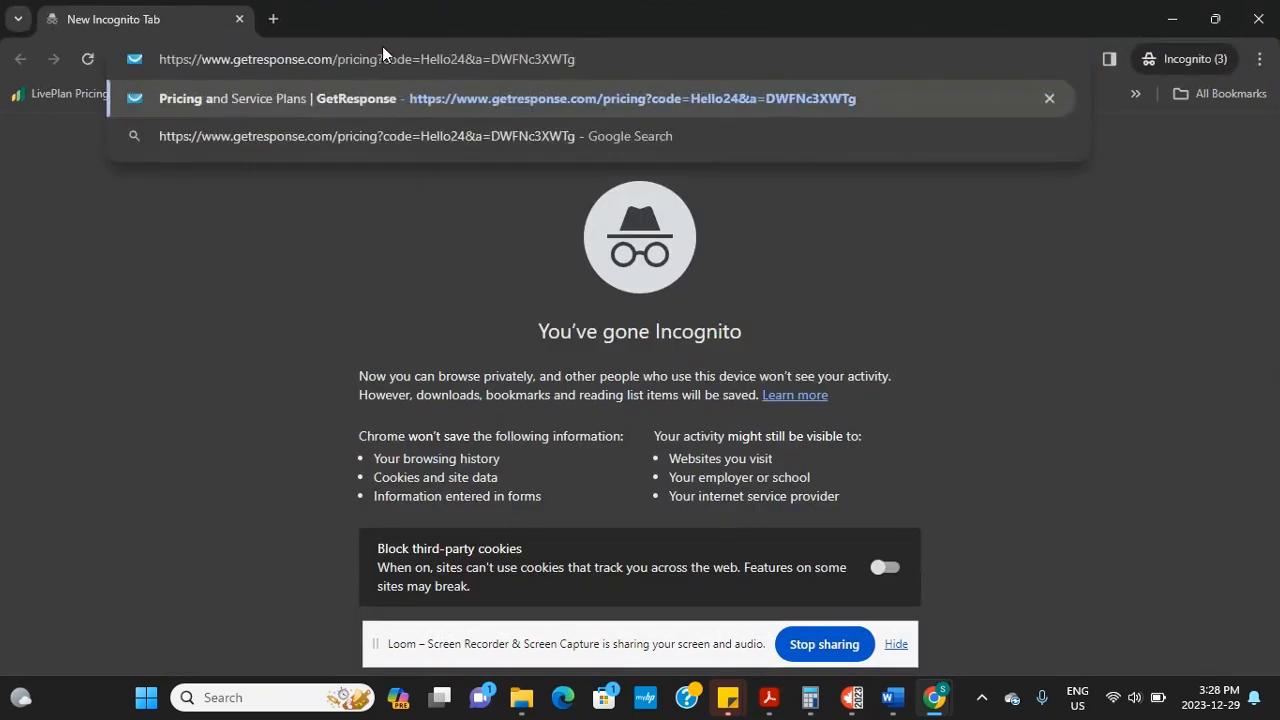
# Load the pricing page and scroll to the plan cards: Email Marketing $14.02, Marketing Automation $43.54, Ecommerce $87.82
pyautogui.press('Return')
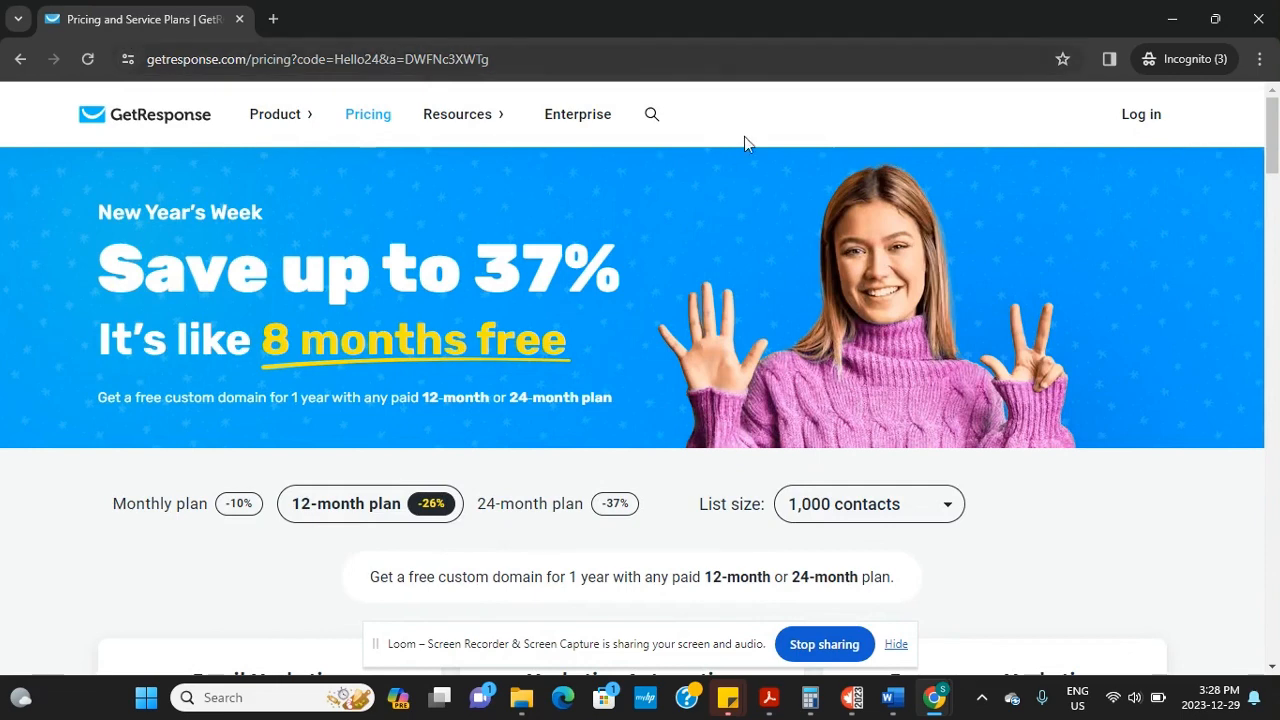
pyautogui.moveTo(1275, 135); pyautogui.dragTo(1275, 160)
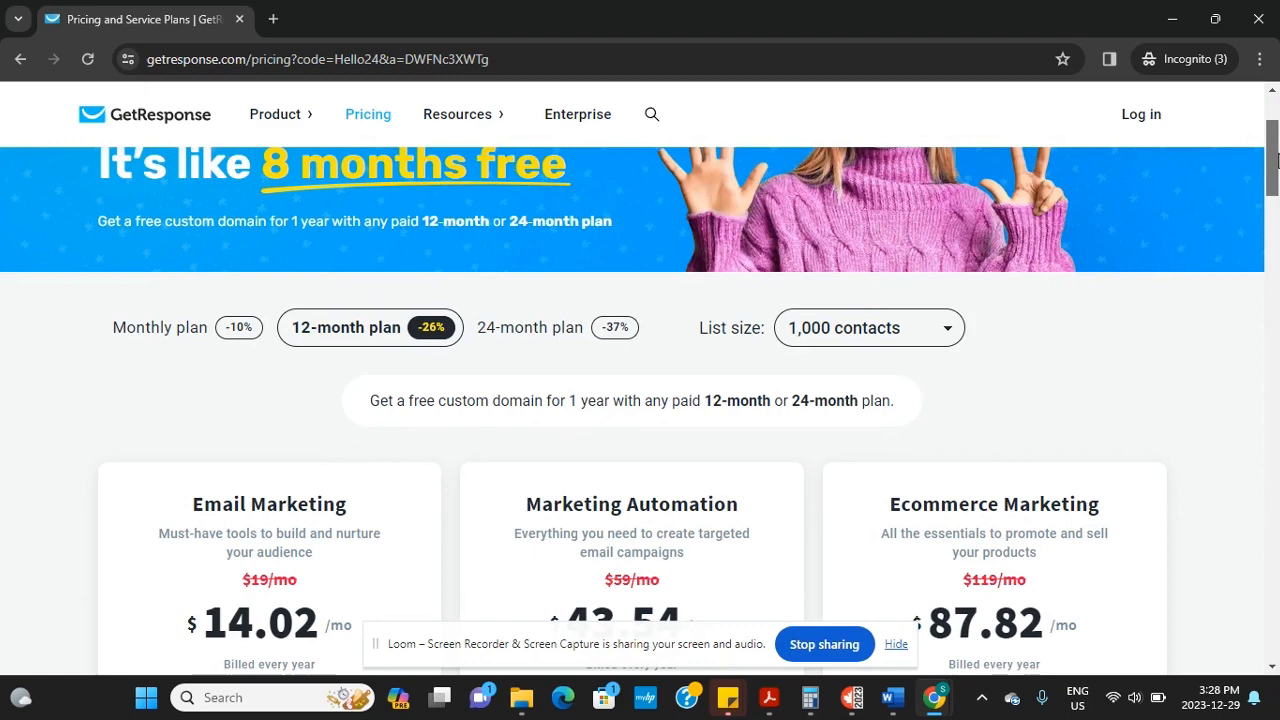
pyautogui.moveTo(1275, 160); pyautogui.dragTo(1275, 177)
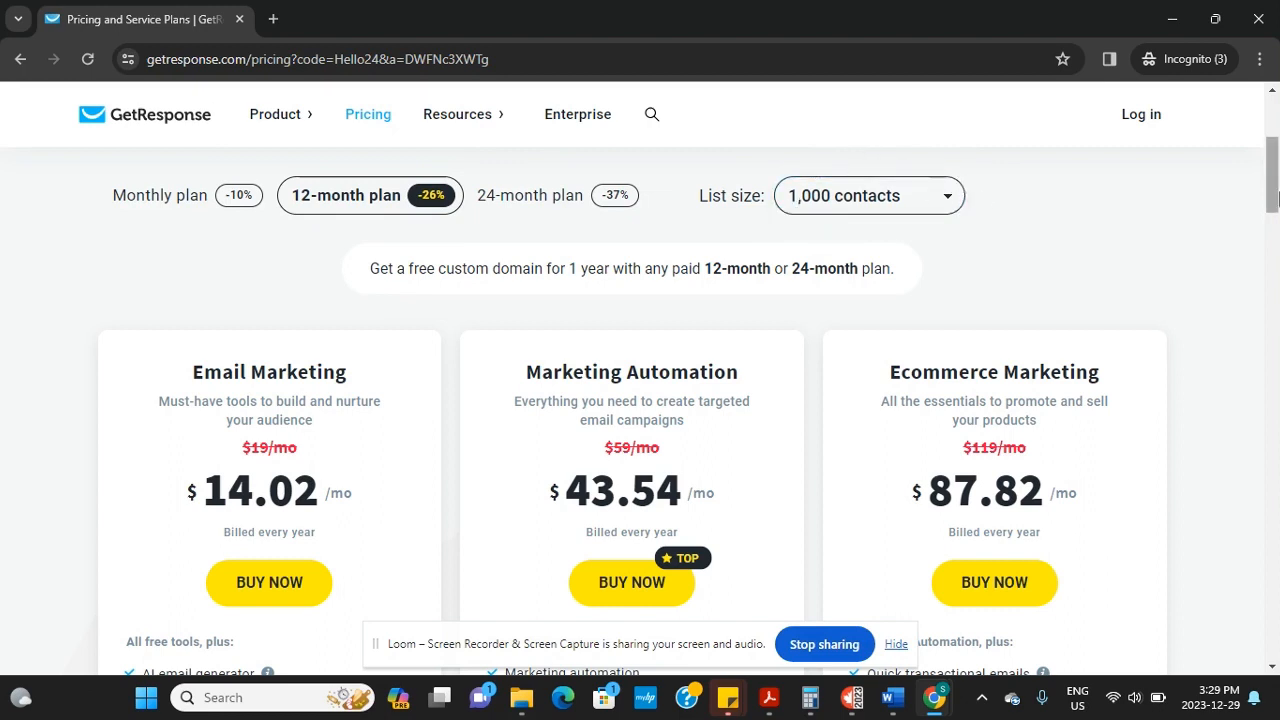
pyautogui.moveTo(1273, 200); pyautogui.dragTo(1275, 225)
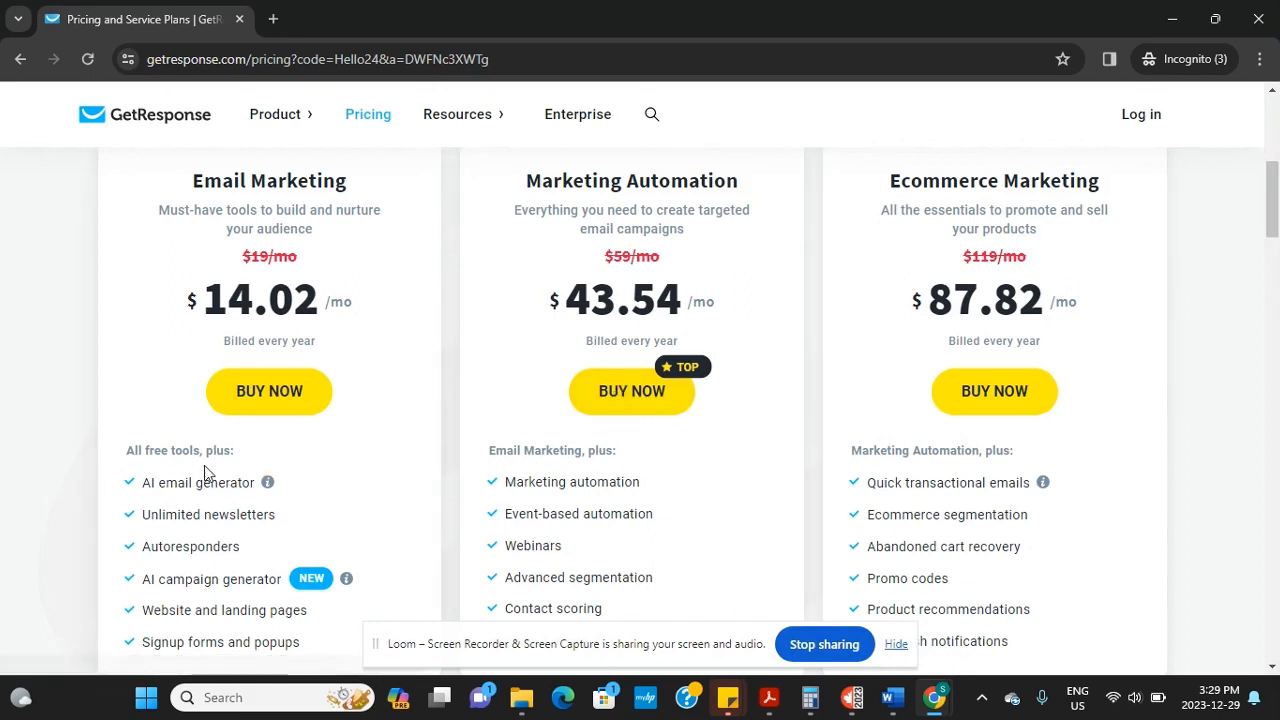
pyautogui.moveTo(267, 483)
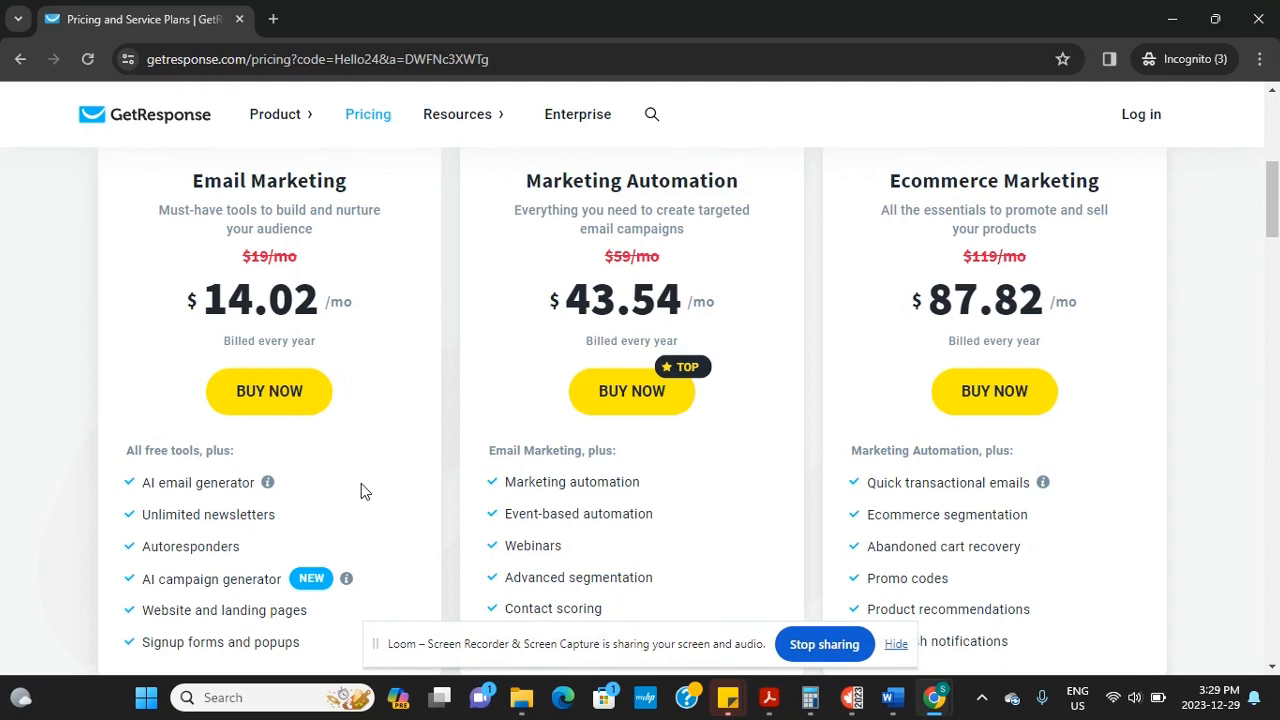
pyautogui.scroll(-1, 1275, 205)
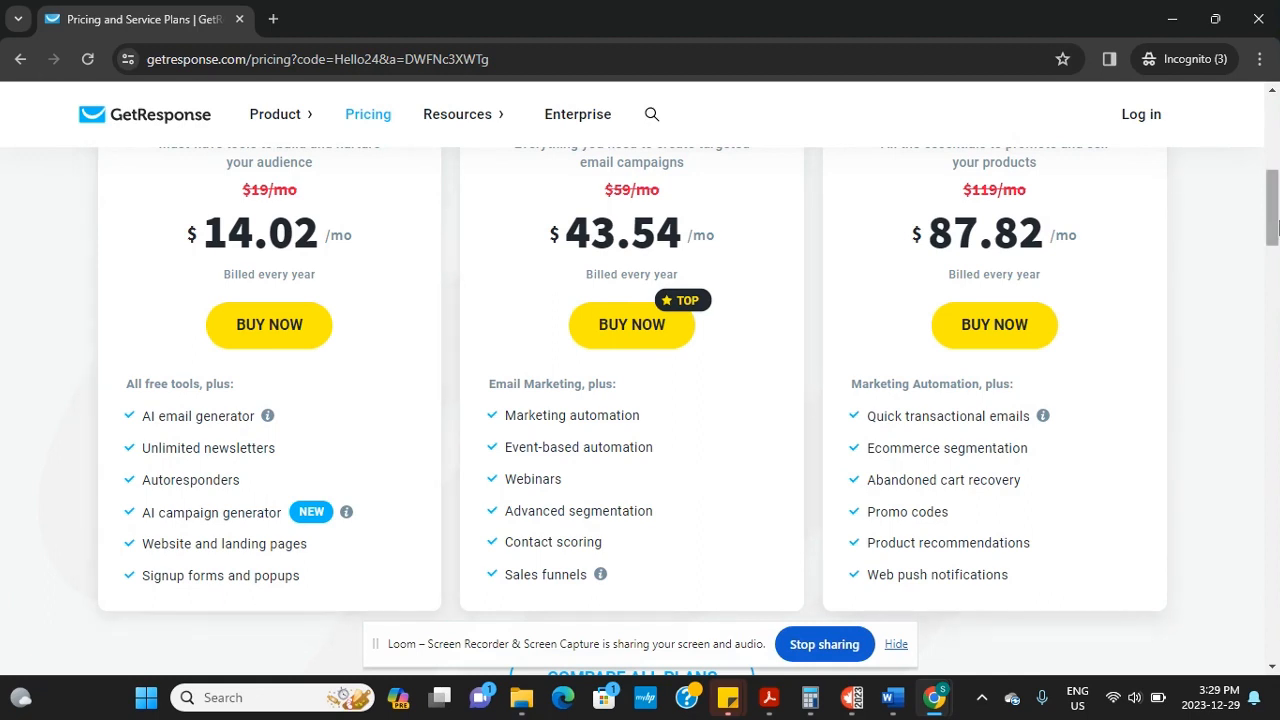
pyautogui.moveTo(1277, 229)
pyautogui.mouseDown()
pyautogui.moveTo(1276, 208)
pyautogui.moveTo(1274, 228)
pyautogui.mouseUp()
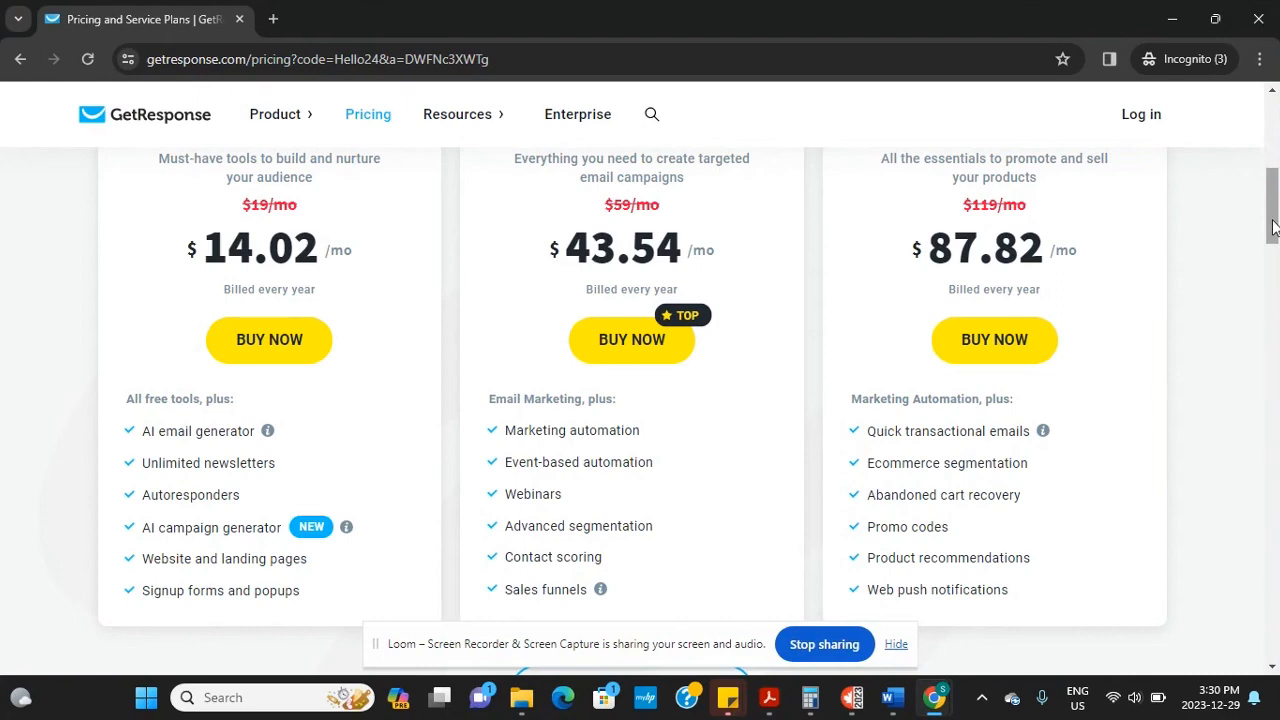
pyautogui.moveTo(1273, 228)
pyautogui.mouseDown()
pyautogui.moveTo(1273, 243)
pyautogui.moveTo(1273, 208)
pyautogui.mouseUp()
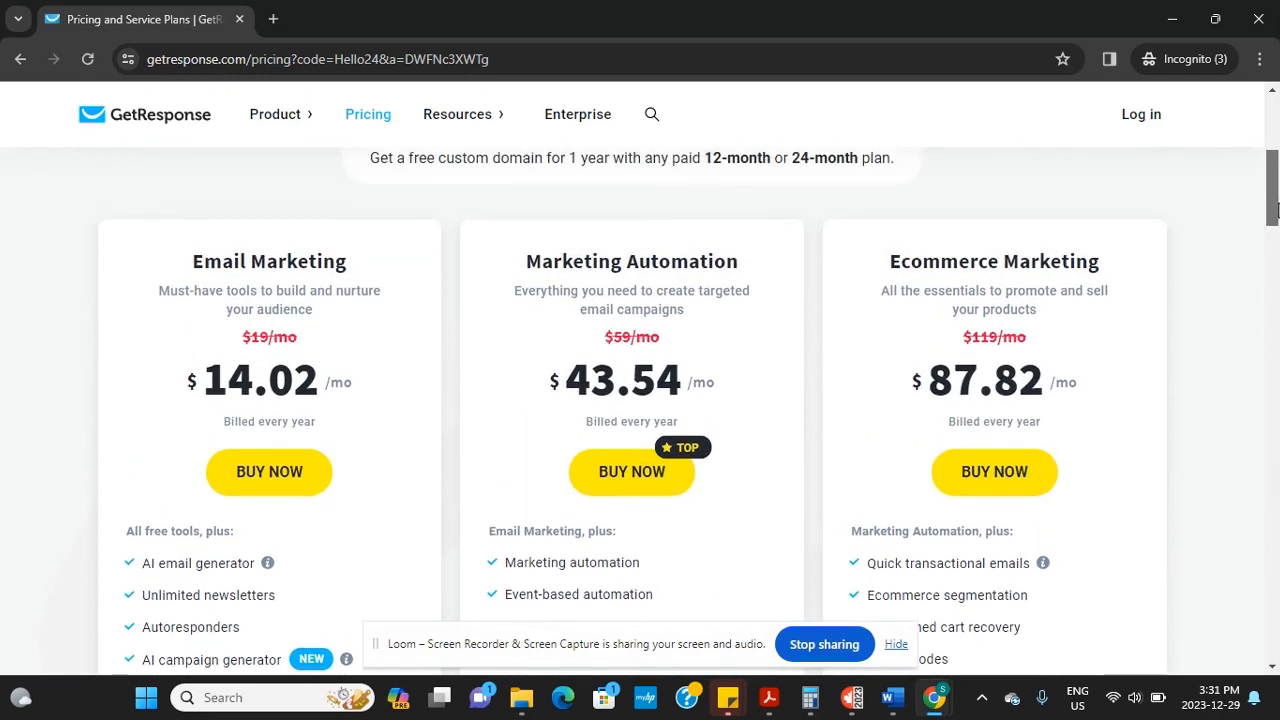
pyautogui.moveTo(1273, 208); pyautogui.dragTo(1273, 224)
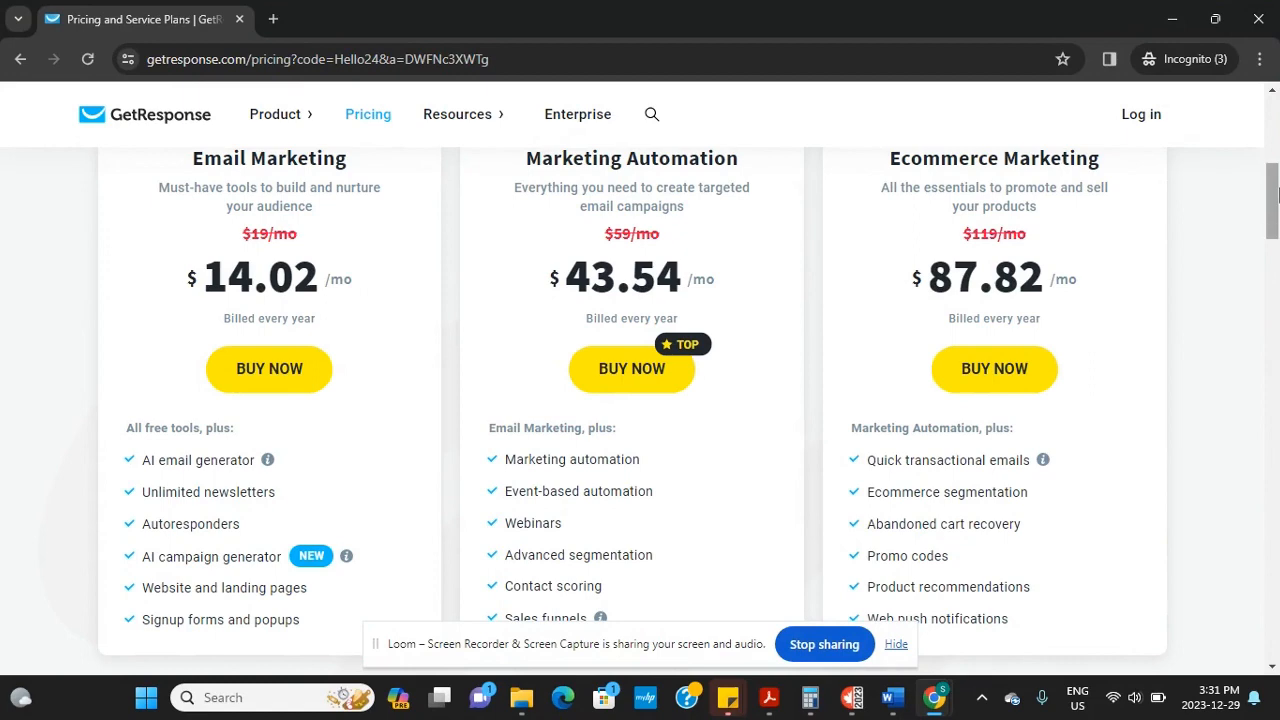
# Set the List size to 2,500 contacts to see the plan prices
pyautogui.moveTo(1273, 192); pyautogui.dragTo(1274, 160)
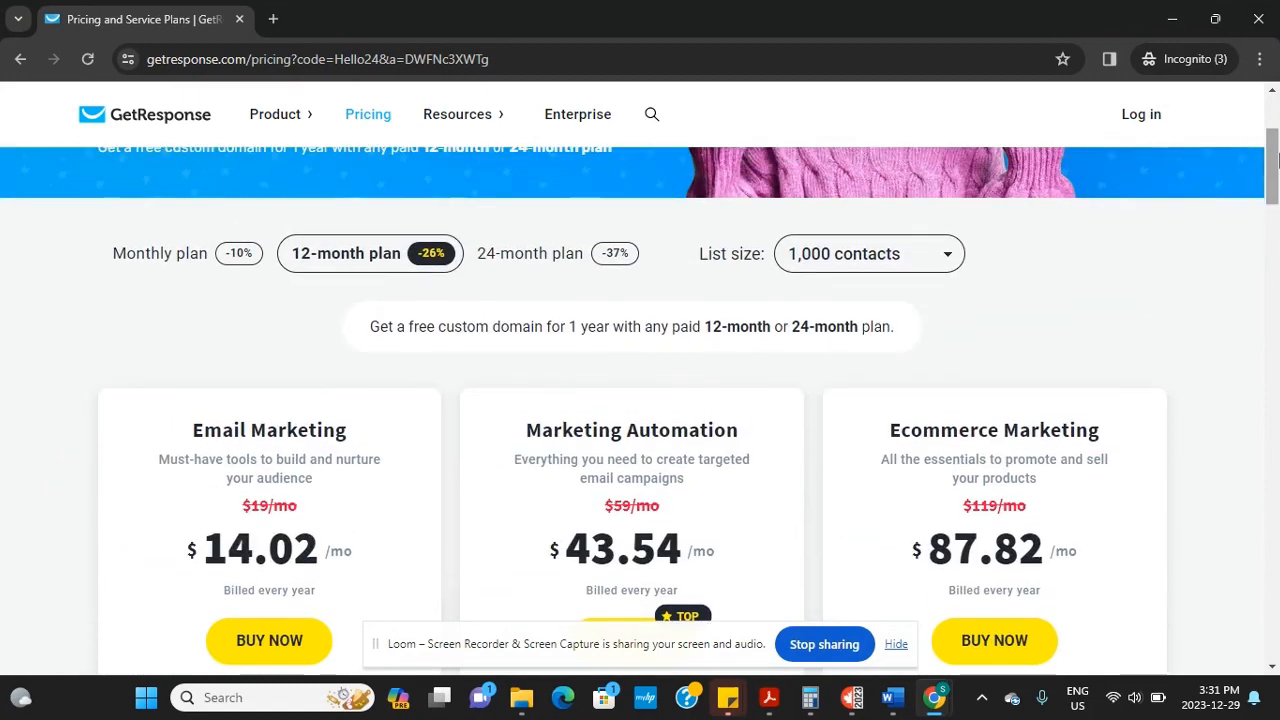
pyautogui.click(932, 263)
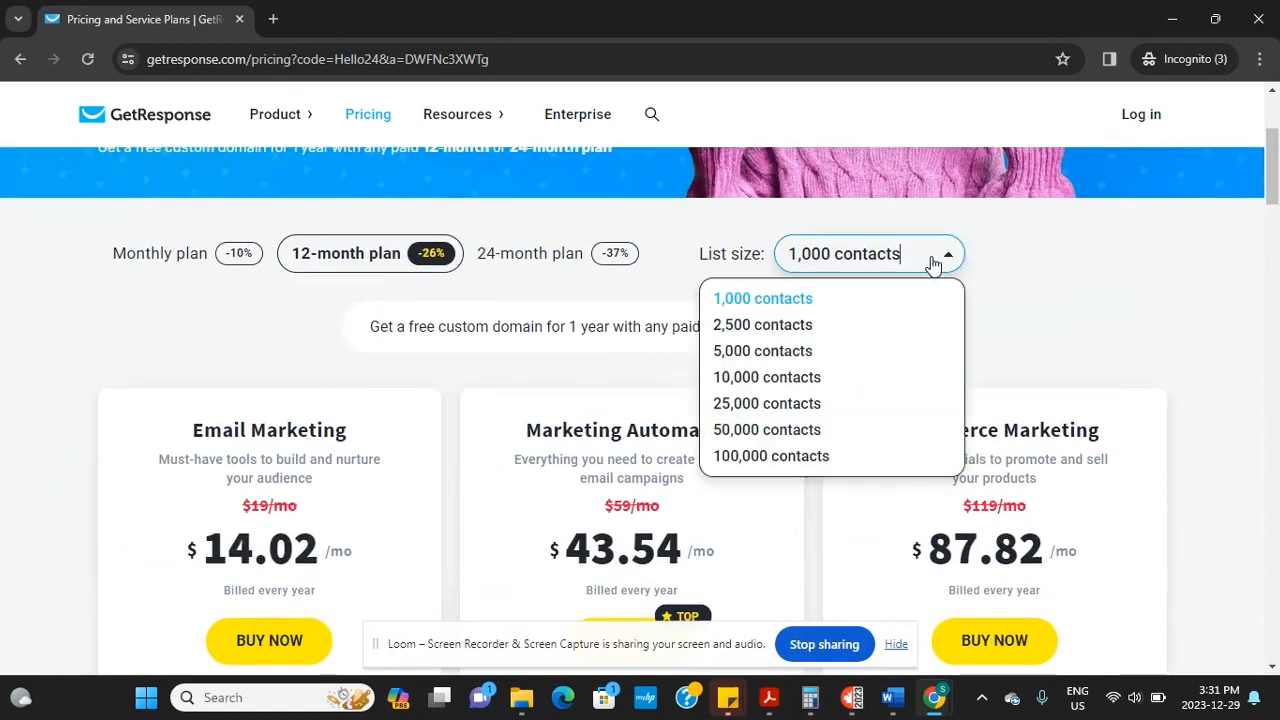
pyautogui.click(838, 326)
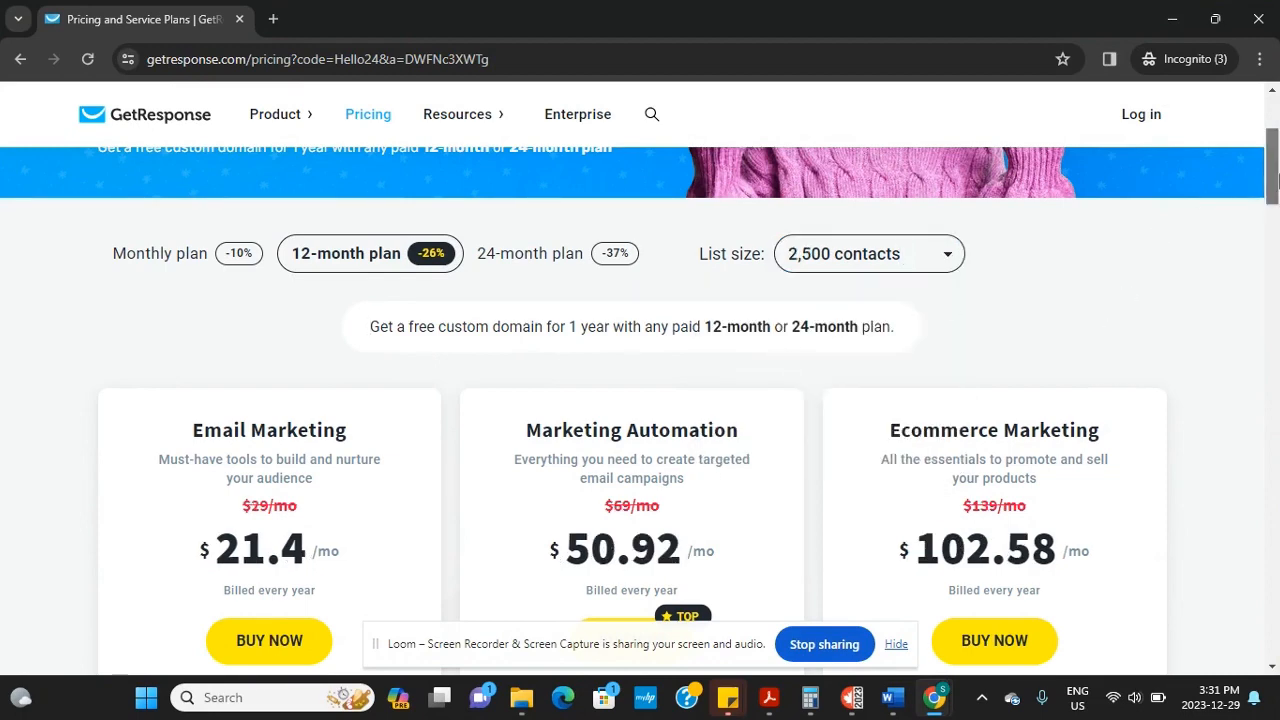
# Switch the List size back to 1,000 contacts and close the free-trial popup
pyautogui.moveTo(1273, 178)
pyautogui.mouseDown()
pyautogui.moveTo(1275, 192)
pyautogui.moveTo(1277, 178)
pyautogui.mouseUp()
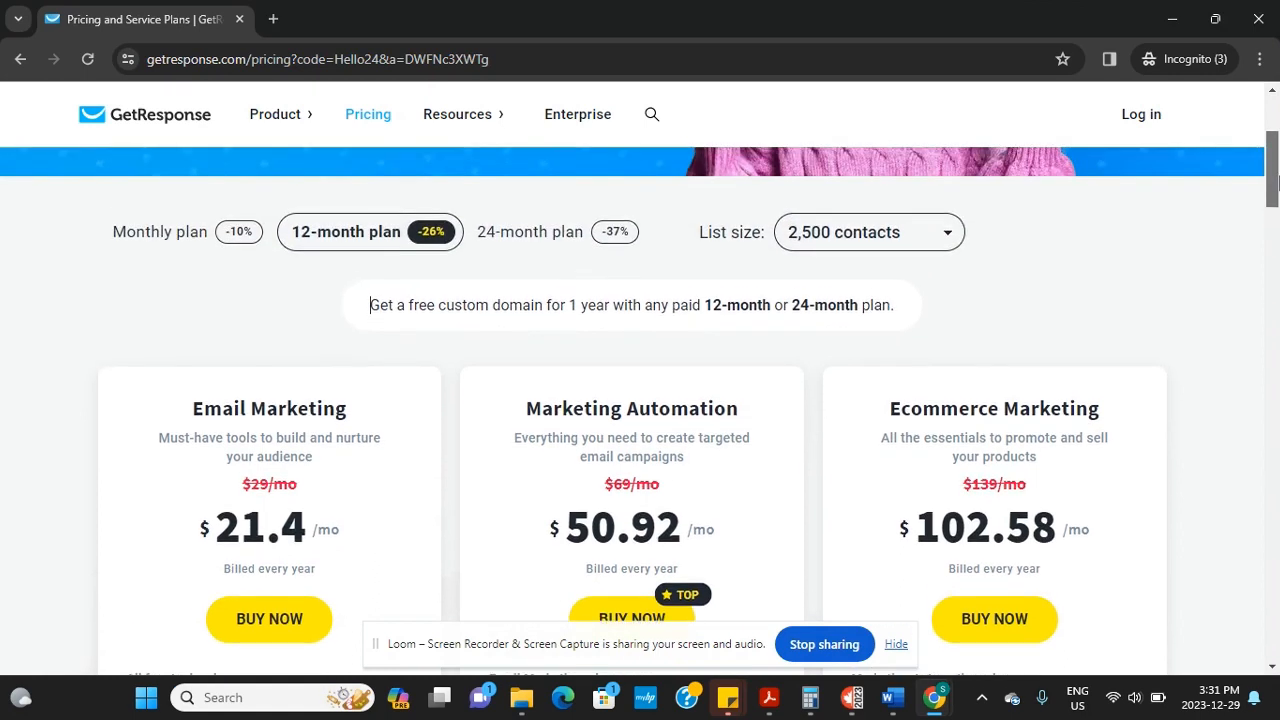
pyautogui.scroll(1, 1150, 180)
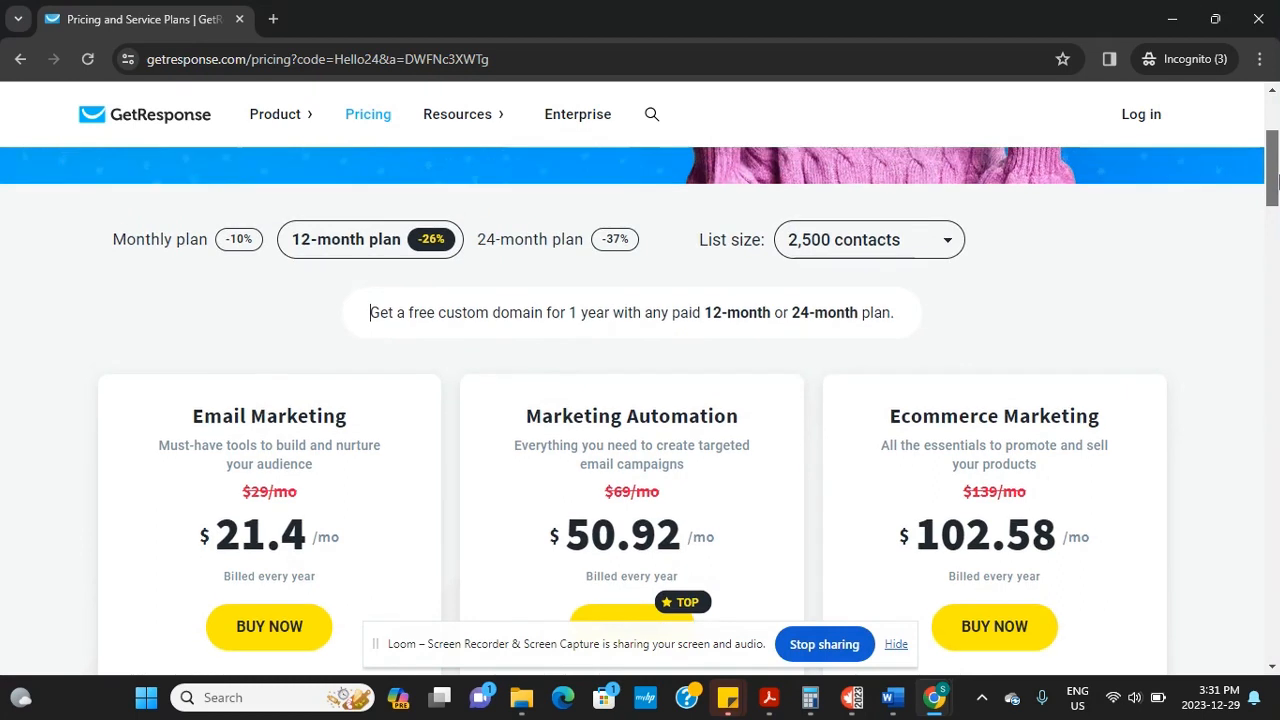
pyautogui.click(940, 330)
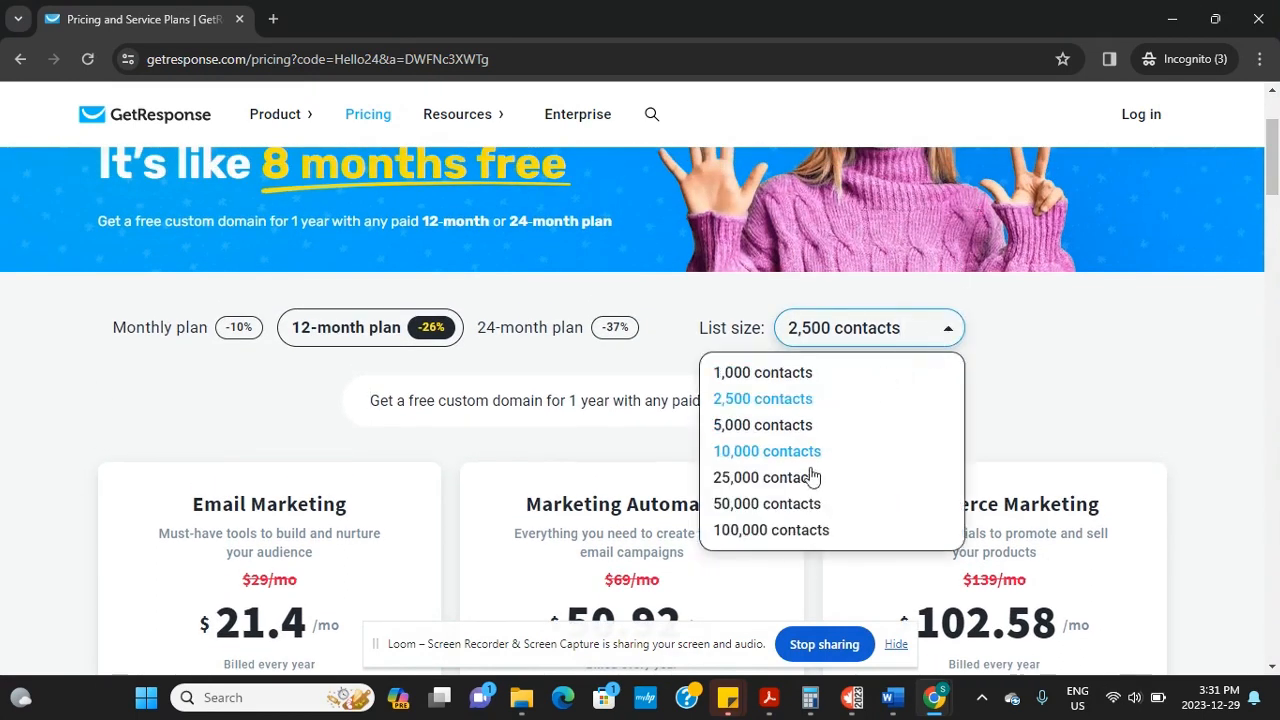
pyautogui.click(800, 373)
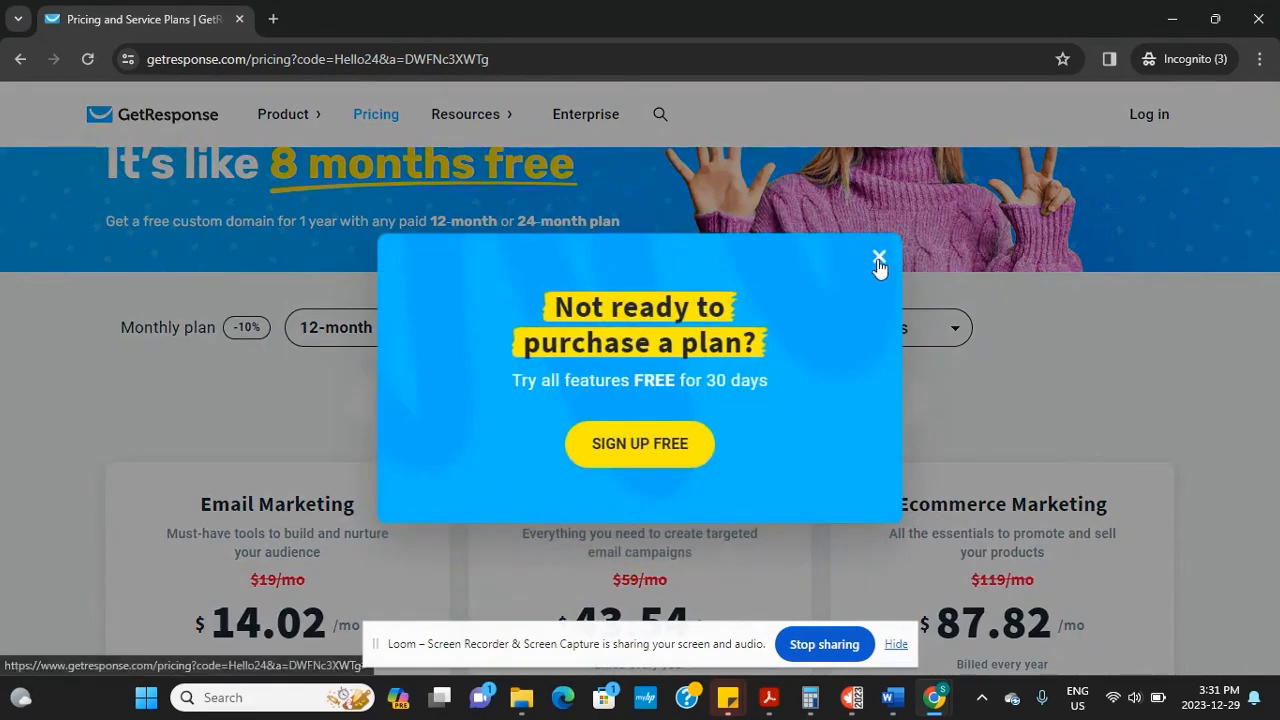
pyautogui.click(879, 257)
pyautogui.moveTo(1273, 163); pyautogui.dragTo(1199, 453)
# Scroll past the marketing tools section and reload the pricing page
pyautogui.scroll(-4, 1200, 468)
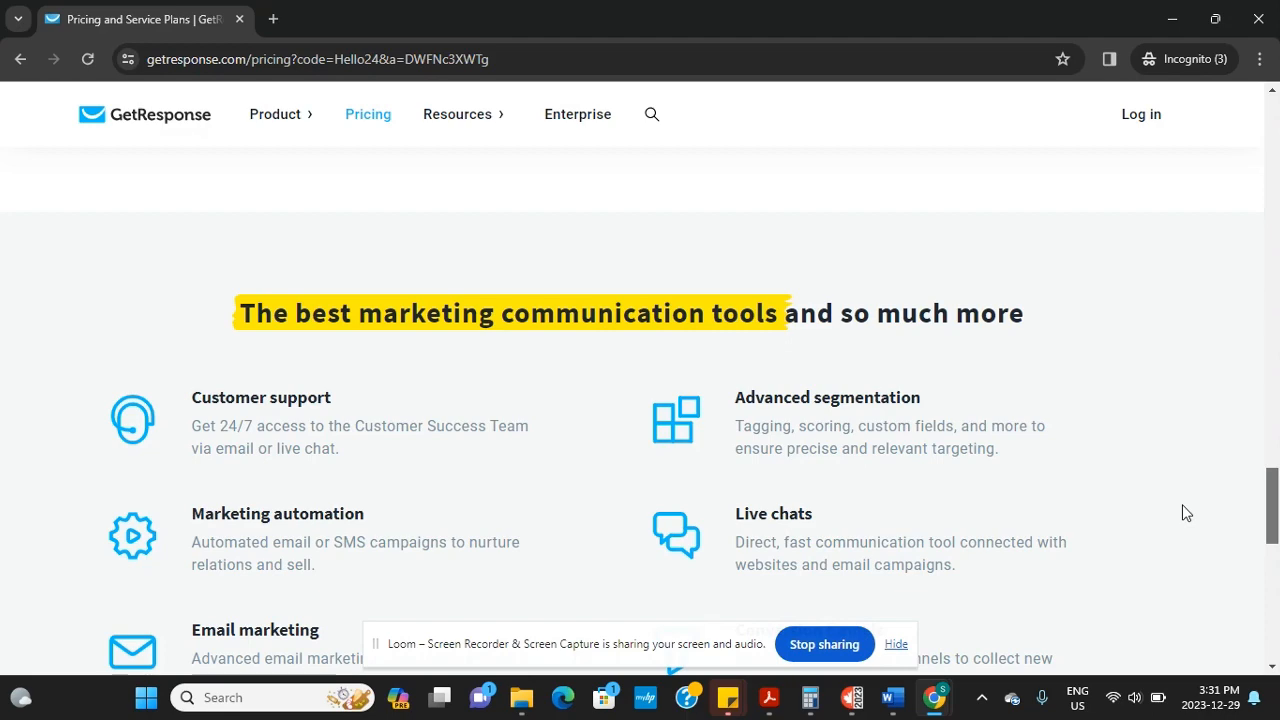
pyautogui.scroll(-2, 1182, 515)
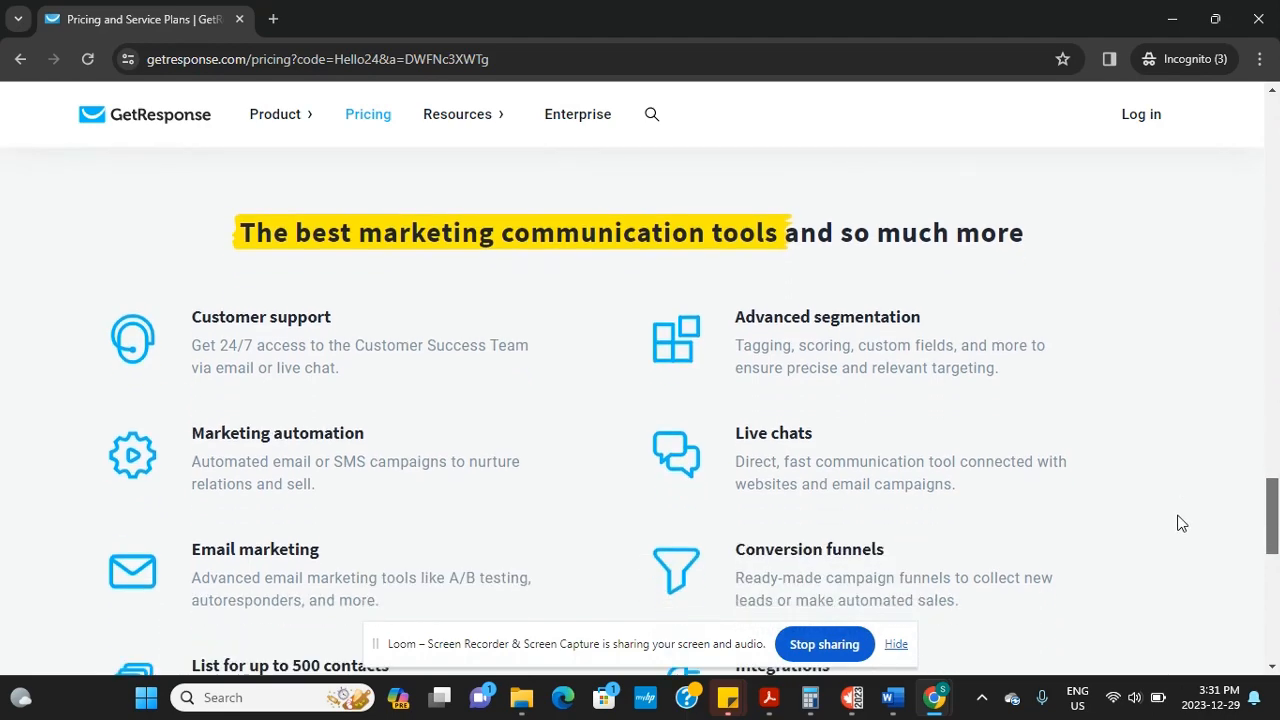
pyautogui.scroll(3, 1181, 500)
pyautogui.scroll(10, 1175, 450)
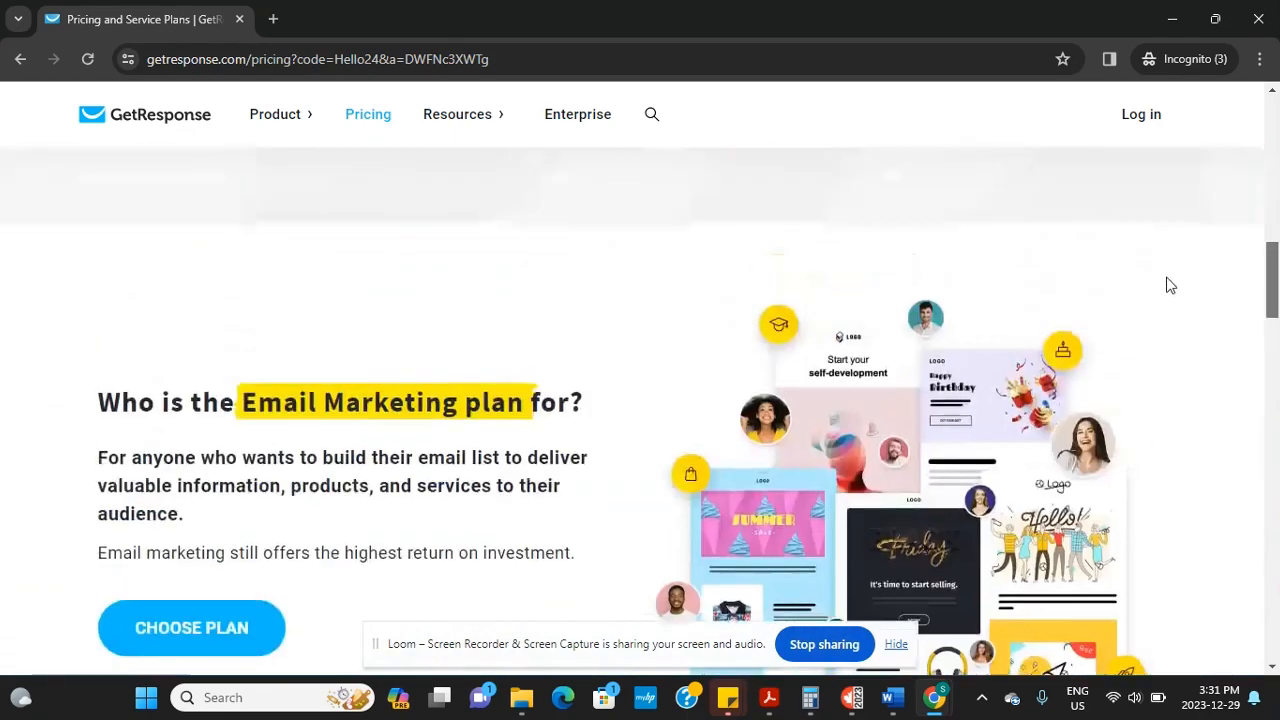
pyautogui.click(608, 58)
pyautogui.press('Return')
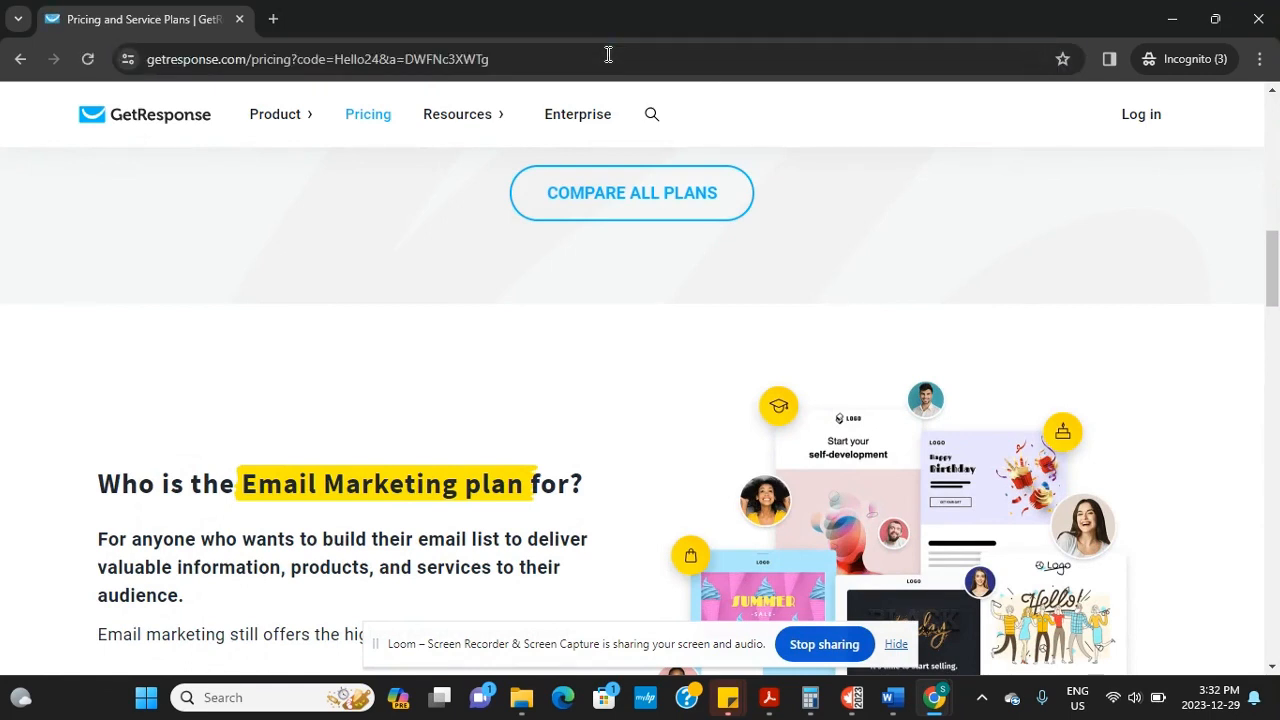
# Go to Resources > Blog and close the 'Get your emails ready for 2024!' popup
pyautogui.moveTo(467, 126)
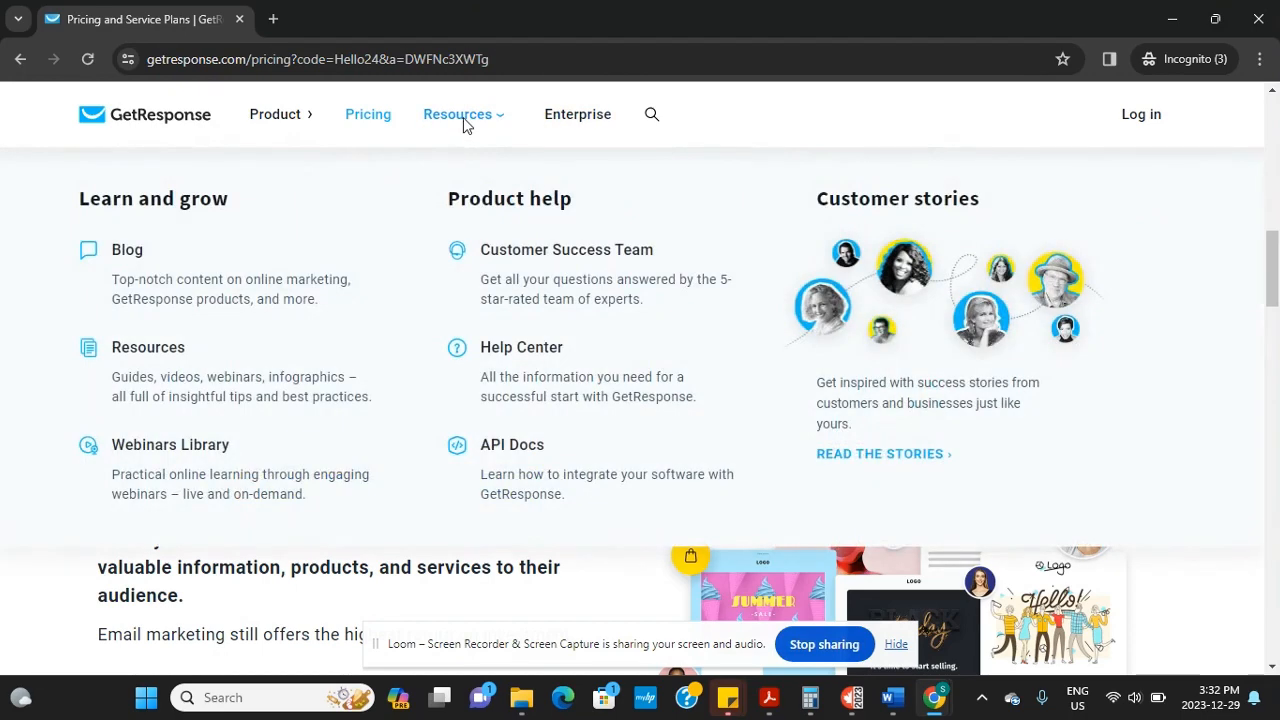
pyautogui.click(127, 252)
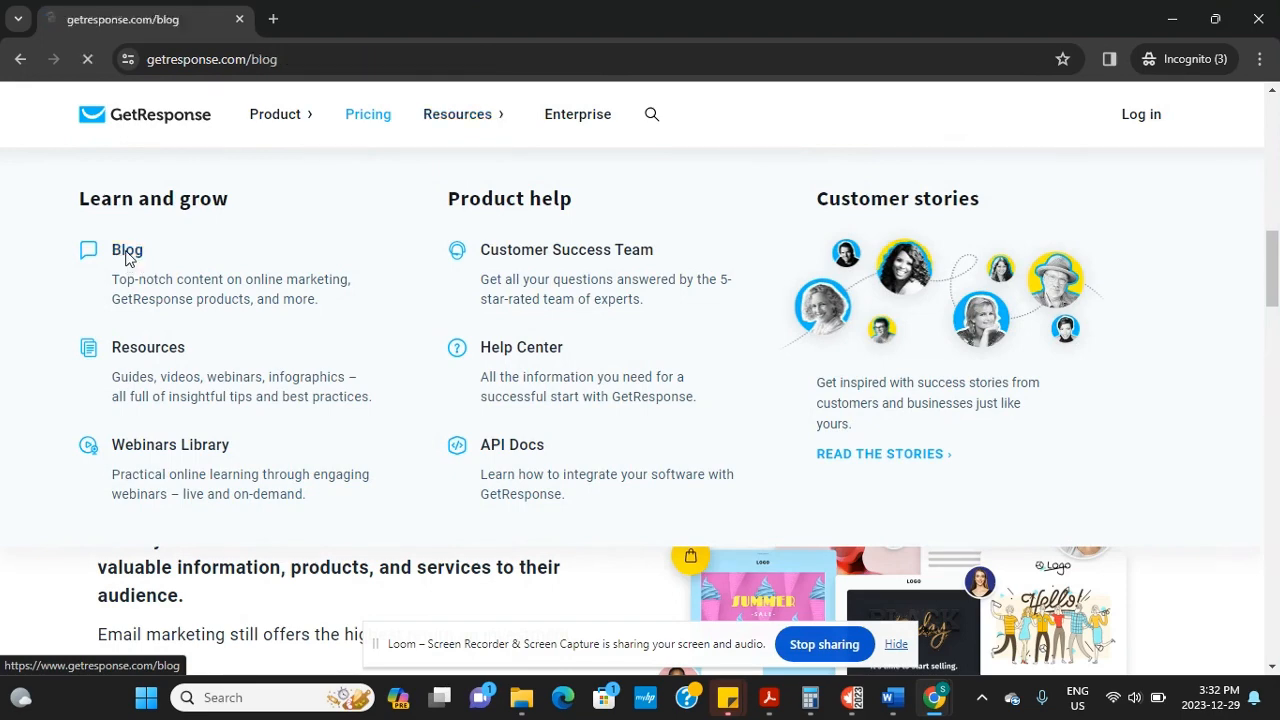
pyautogui.moveTo(1274, 122); pyautogui.dragTo(1266, 94)
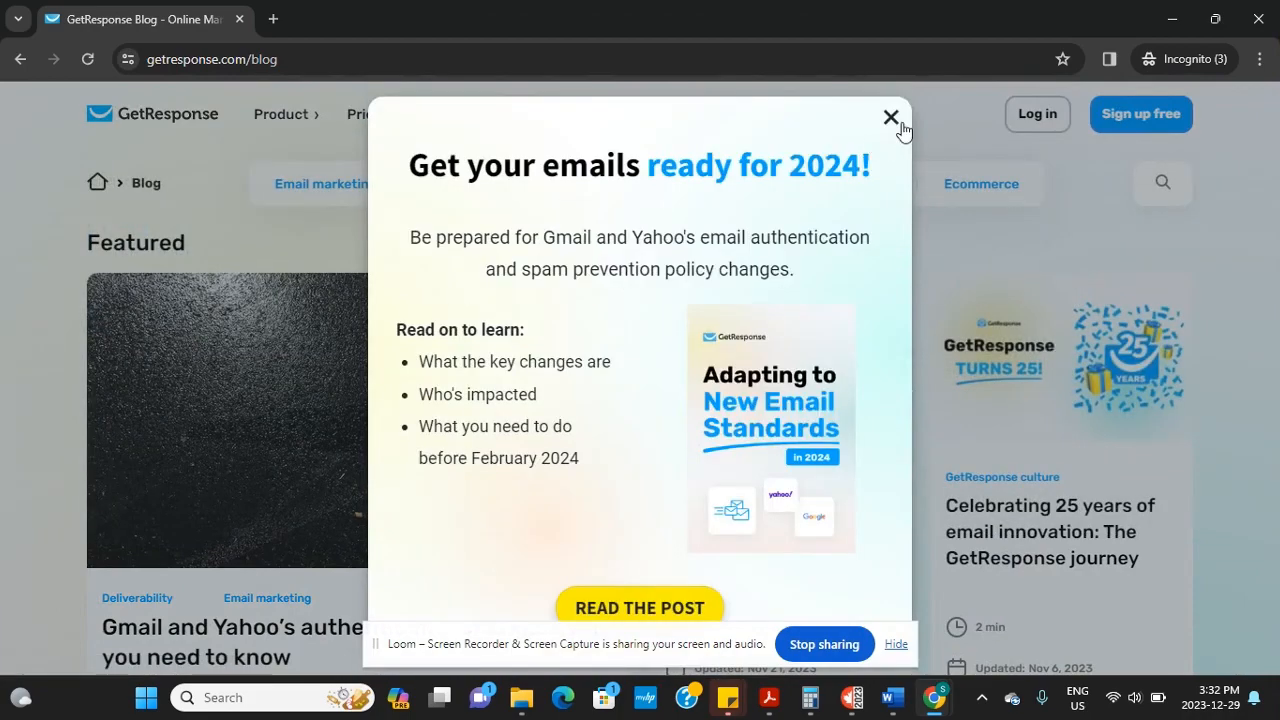
pyautogui.click(891, 117)
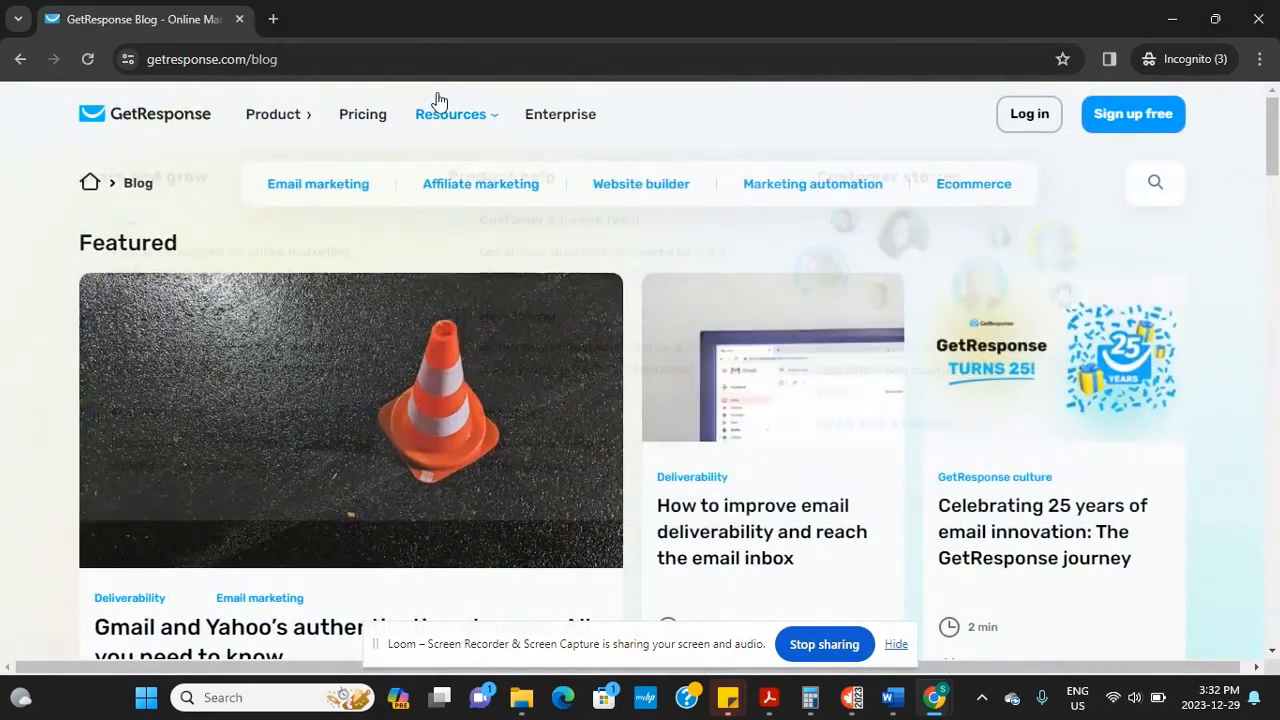
pyautogui.moveTo(280, 119)
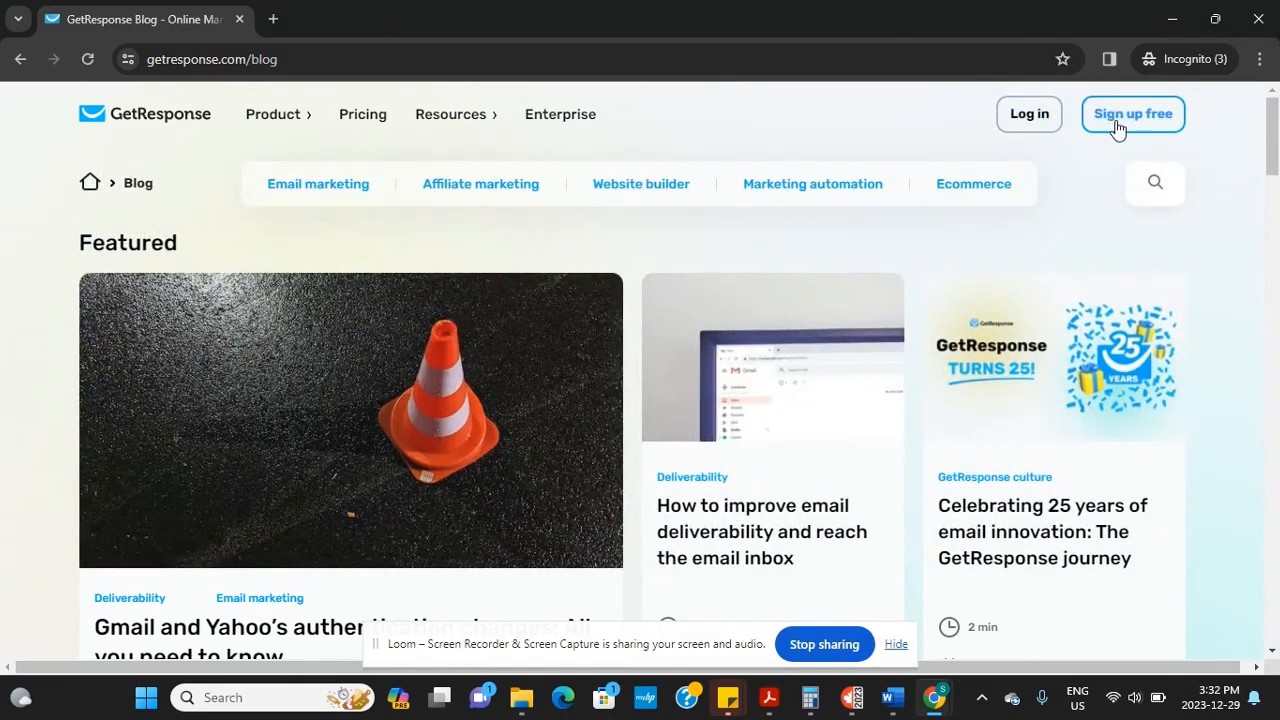
# Start the free-account signup and enter the full name and e-mail address
pyautogui.click(1117, 128)
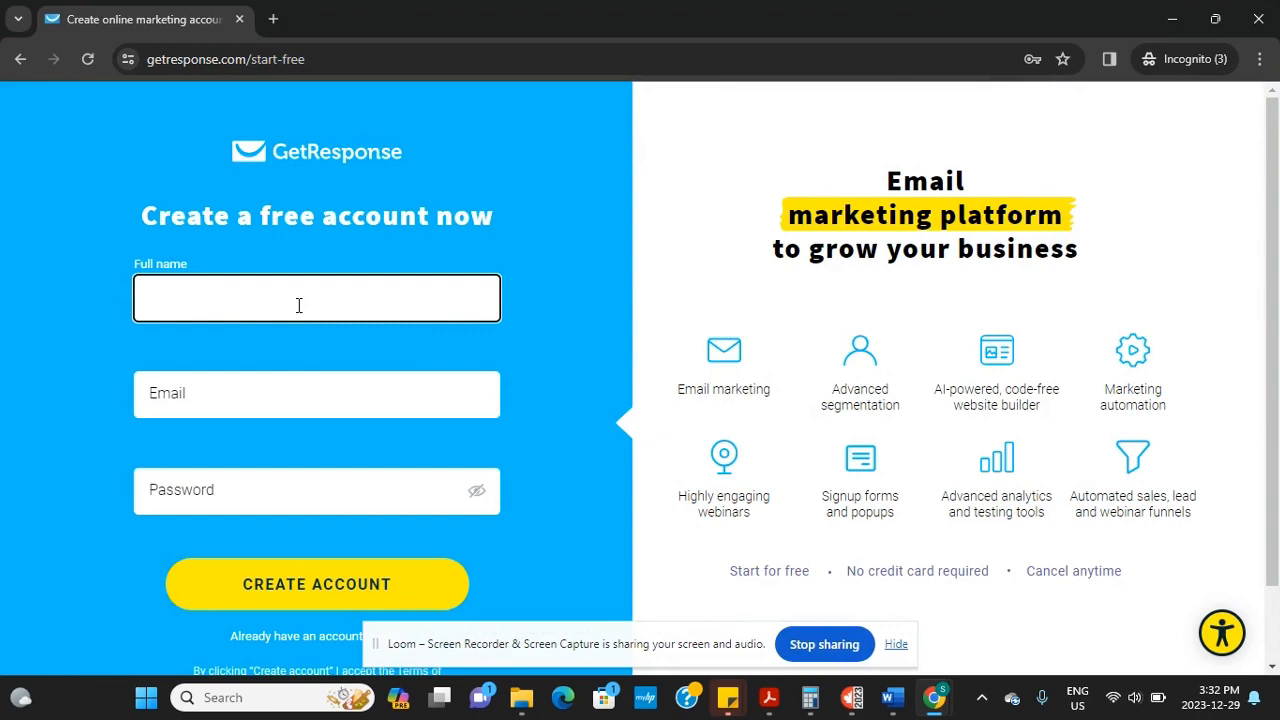
pyautogui.write('Dummy')
pyautogui.press('BackSpace')
pyautogui.press('BackSpace')
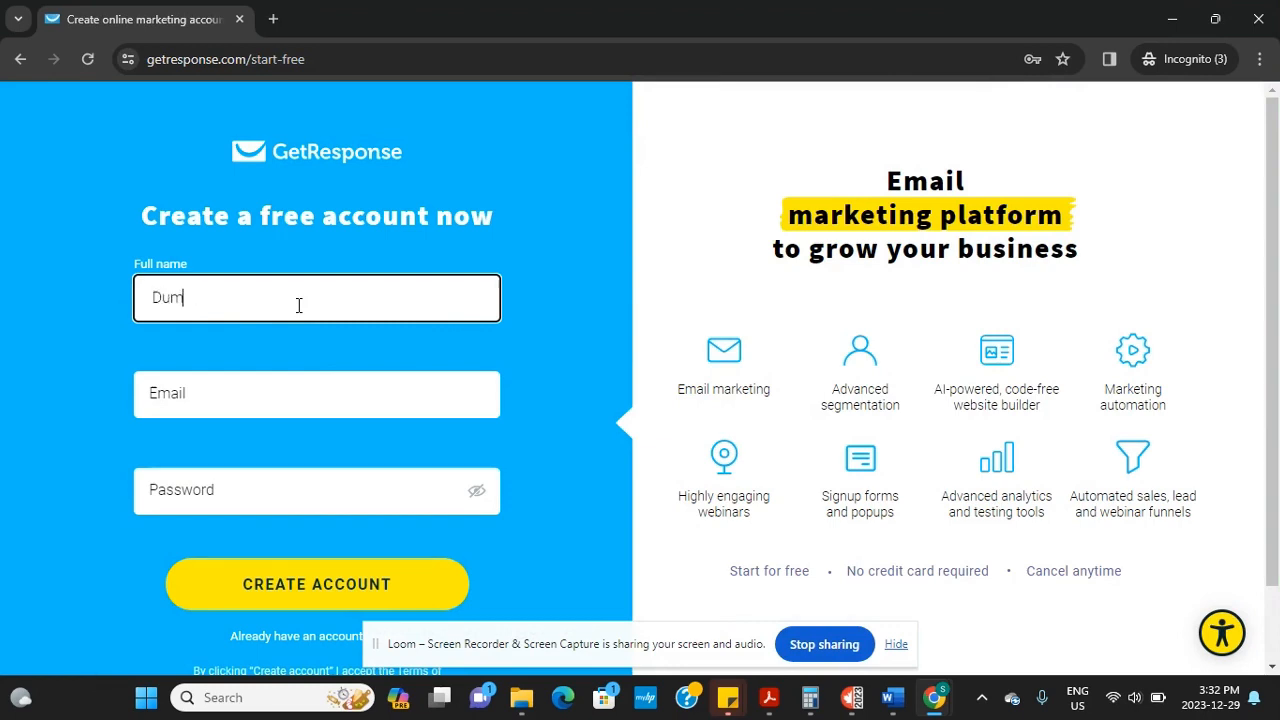
pyautogui.write('my account')
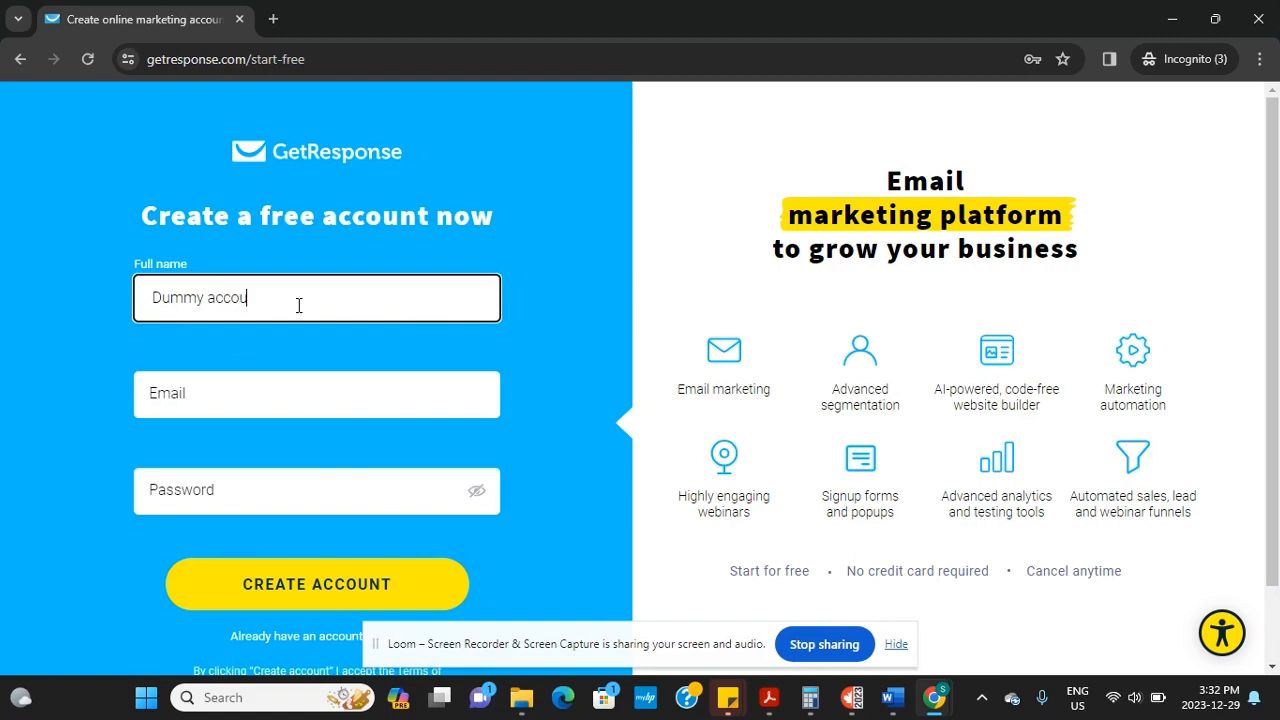
pyautogui.click(244, 407)
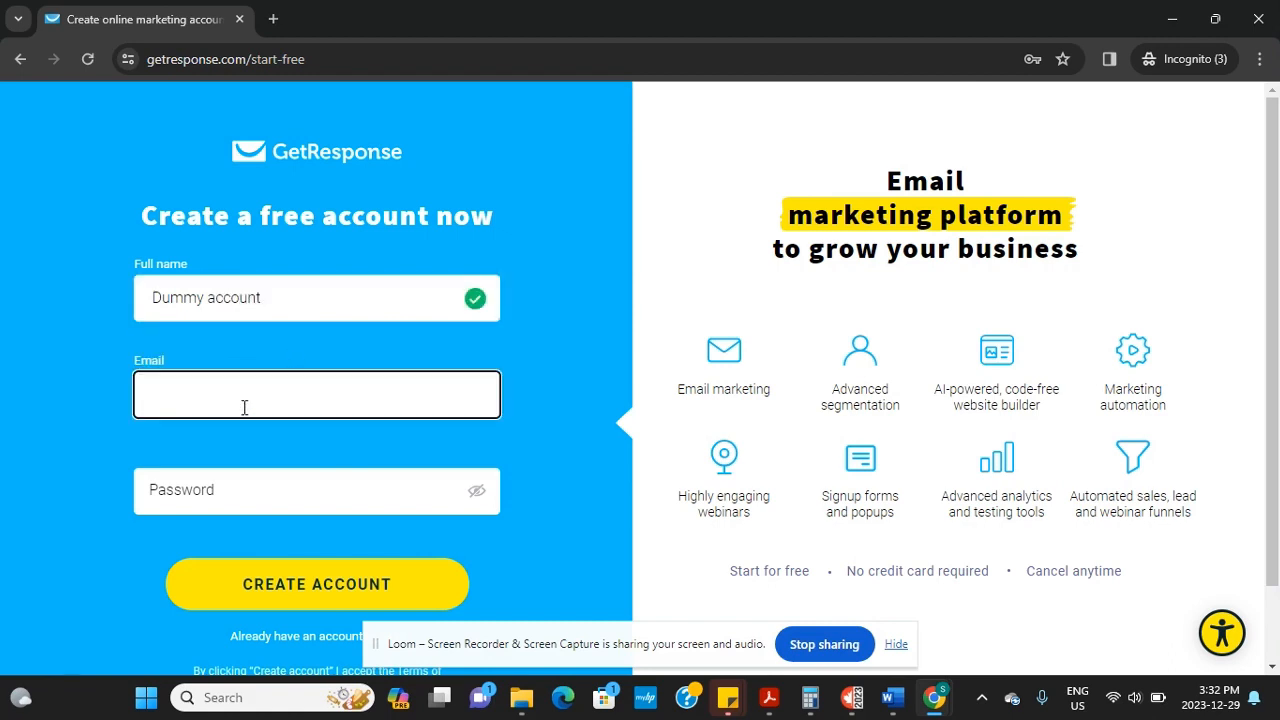
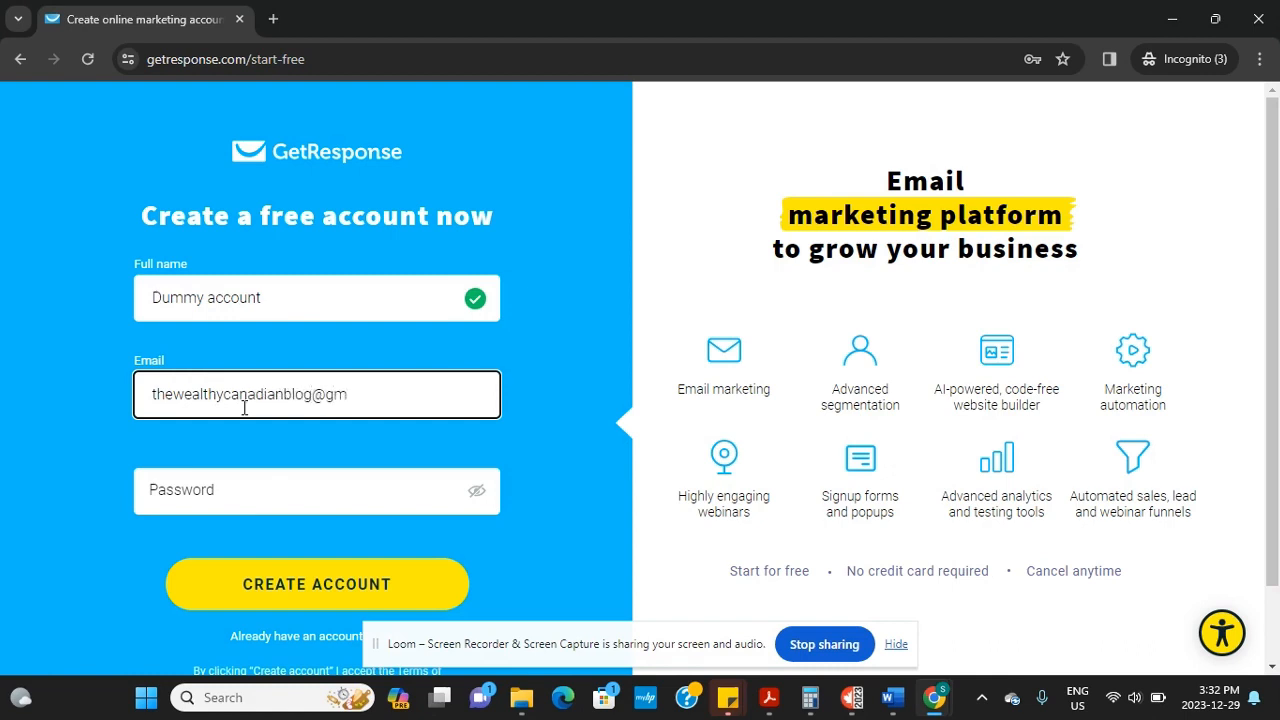
# Type the account password and create the GetResponse account
pyautogui.click(195, 495)
pyautogui.write('a')
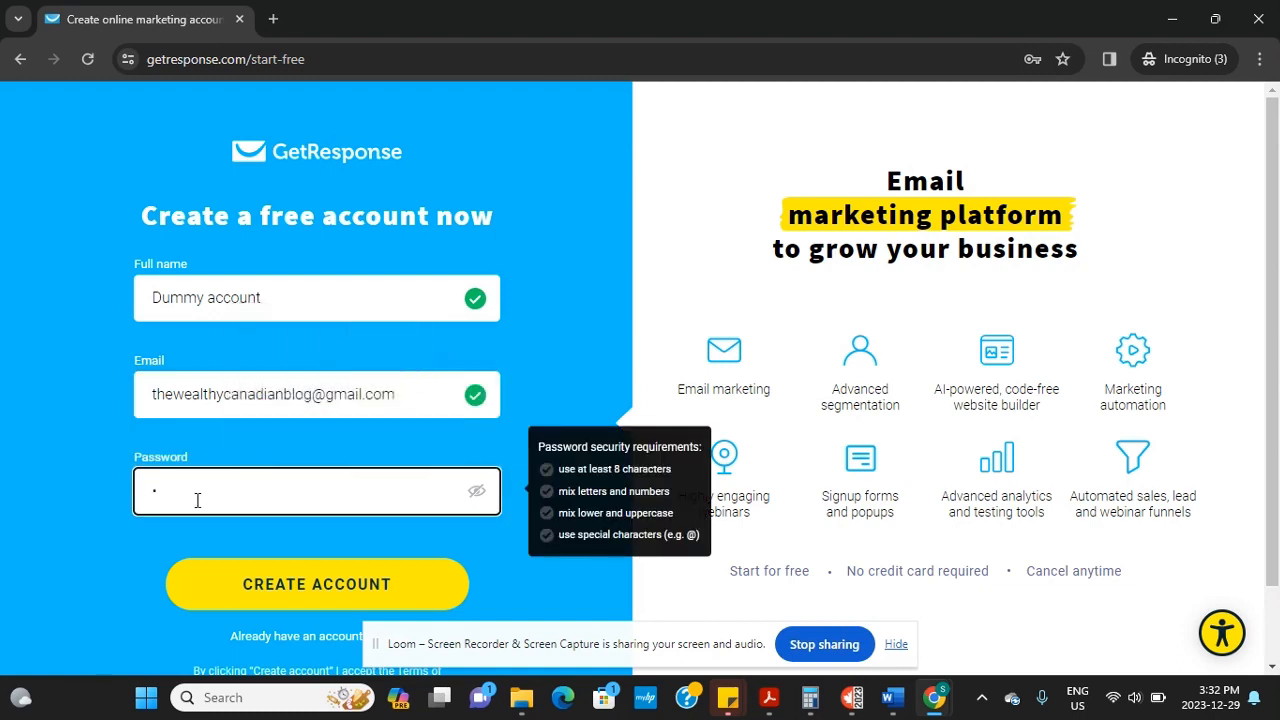
pyautogui.press('BackSpace')
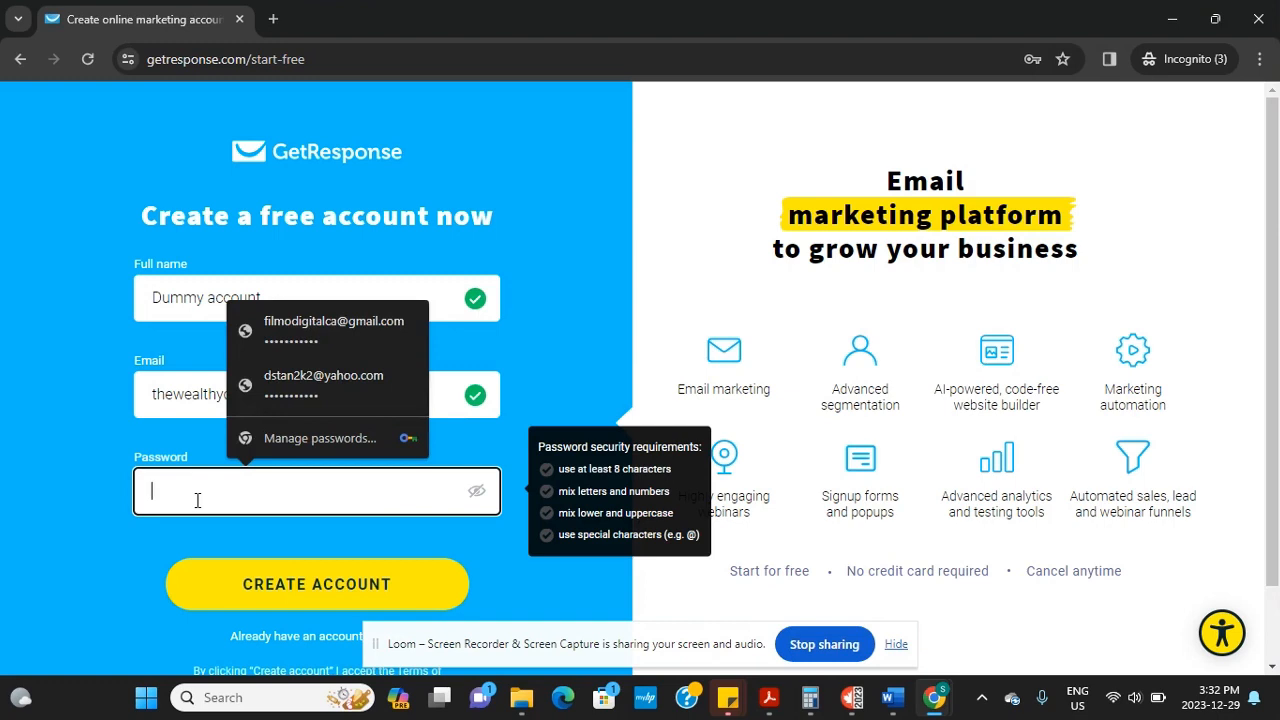
pyautogui.write('Dumm')
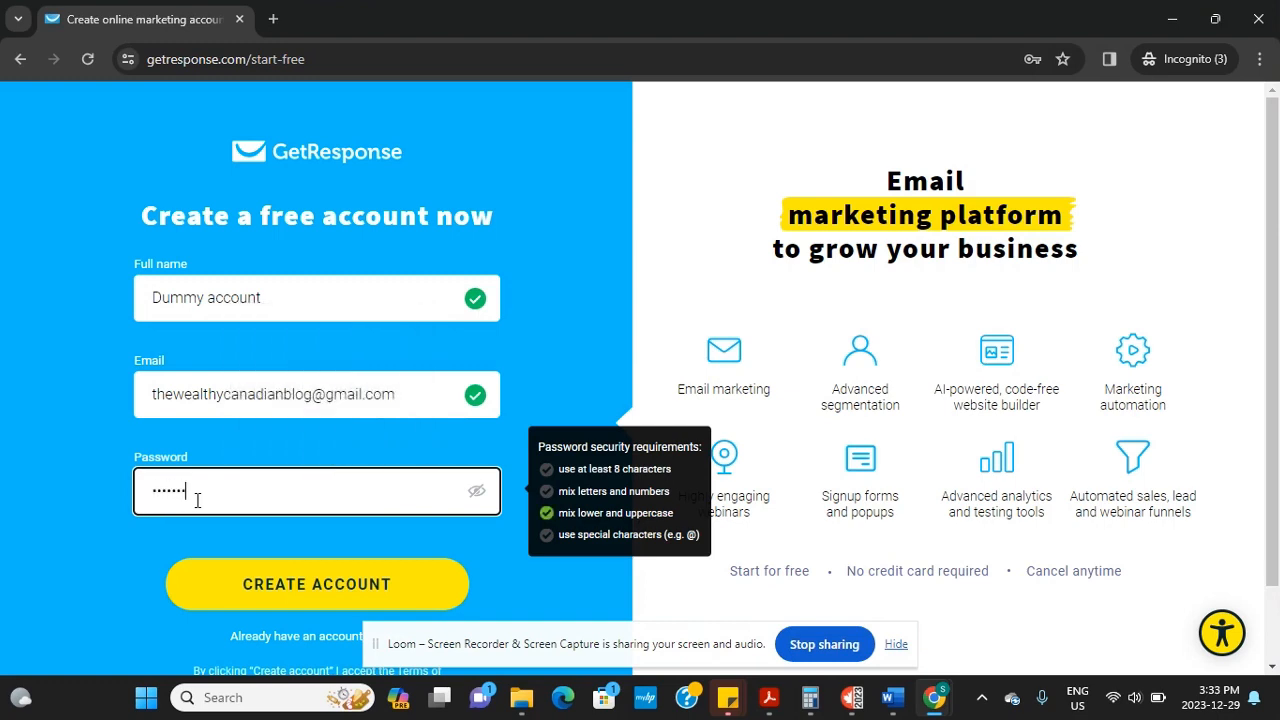
pyautogui.press('BackSpace')
pyautogui.press('BackSpace')
pyautogui.press('BackSpace')
pyautogui.press('BackSpace')
pyautogui.press('BackSpace')
pyautogui.write('D')
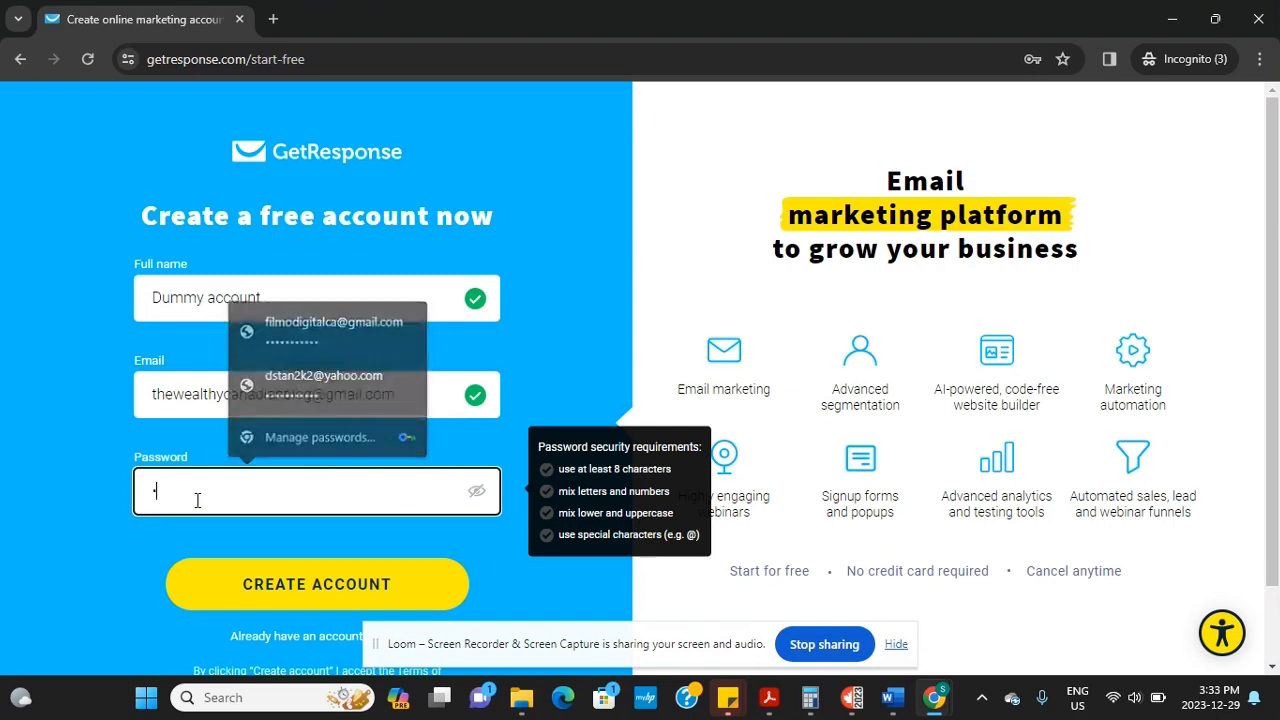
pyautogui.write('umm•••••••')
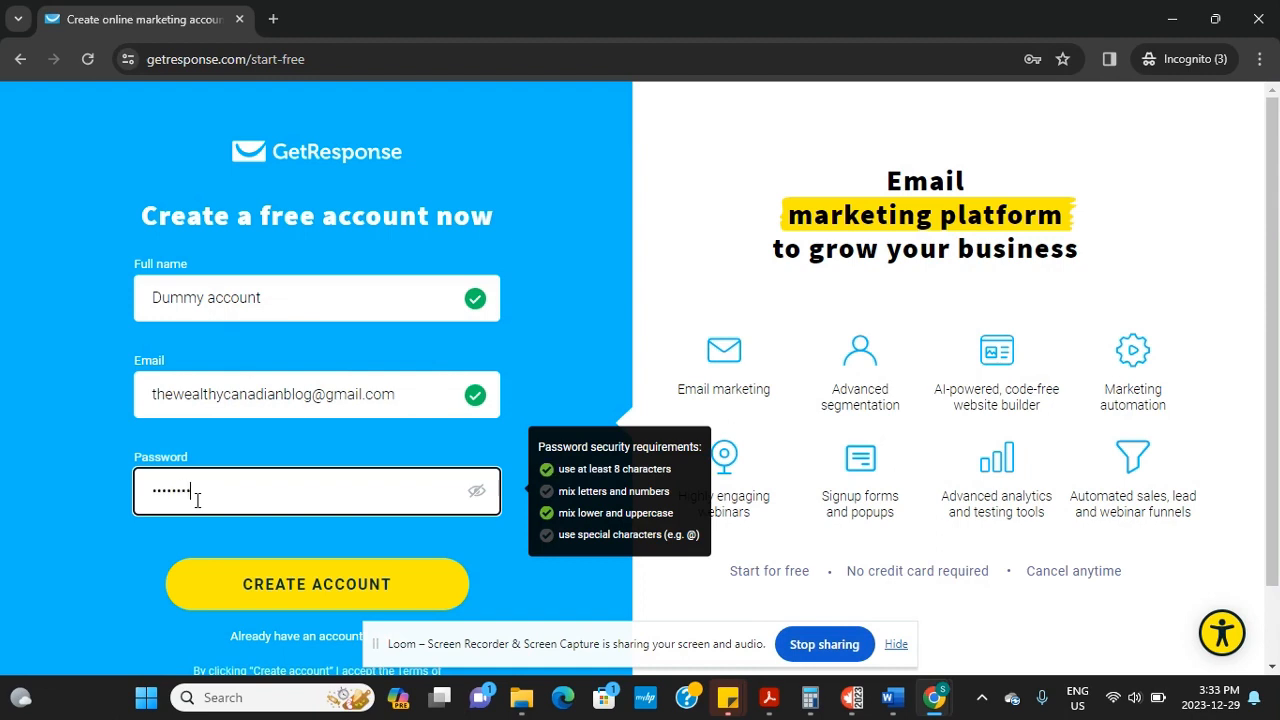
pyautogui.click(237, 587)
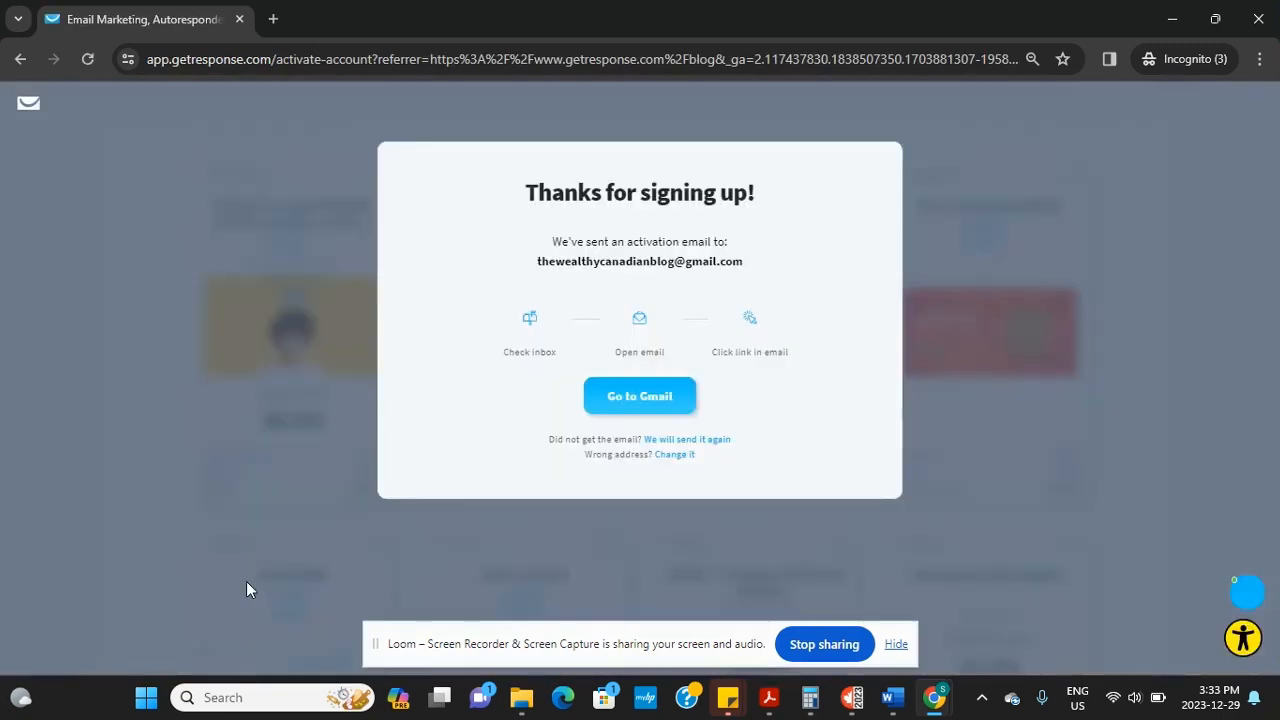
# Go to Gmail and sign in with the account's e-mail address and password
pyautogui.click(667, 410)
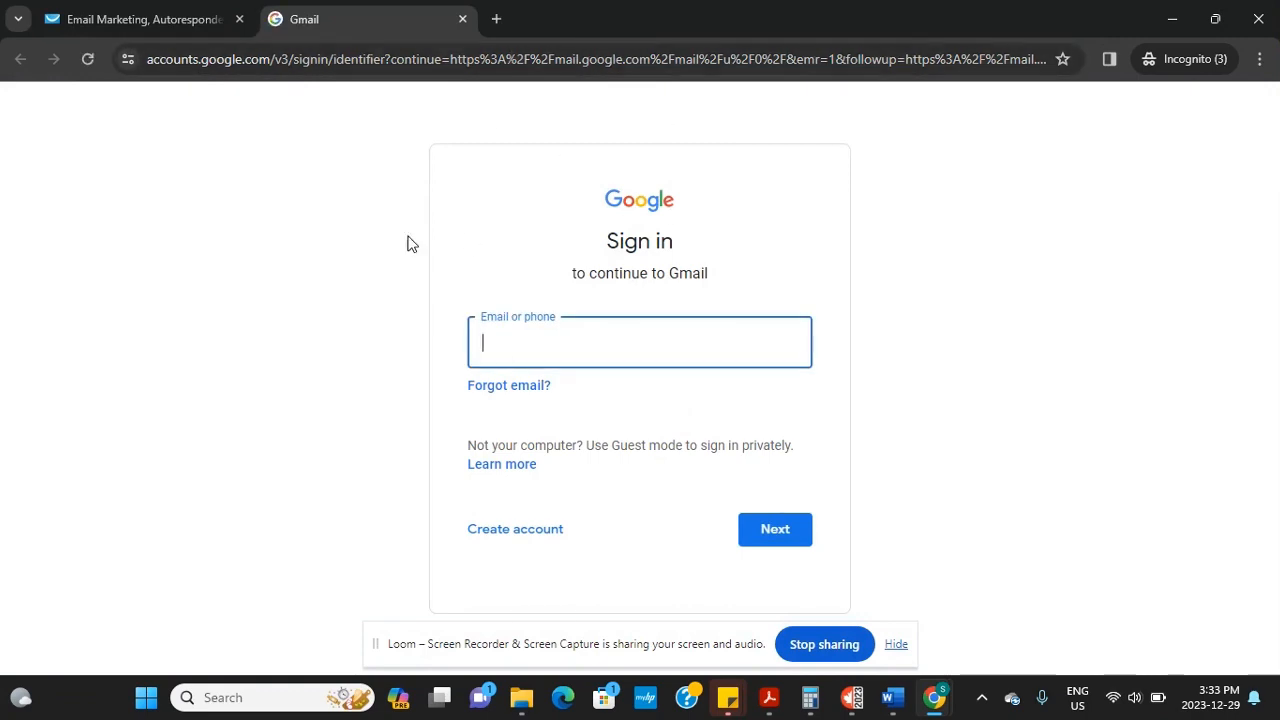
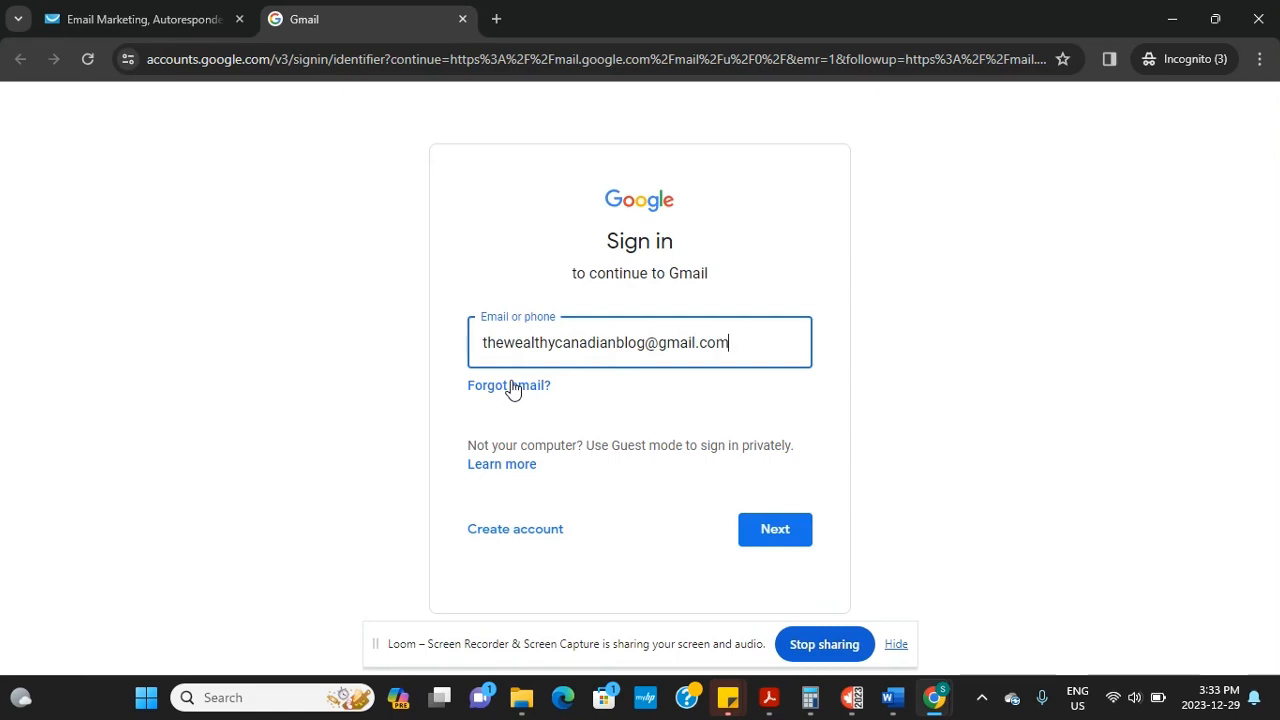
pyautogui.click(780, 530)
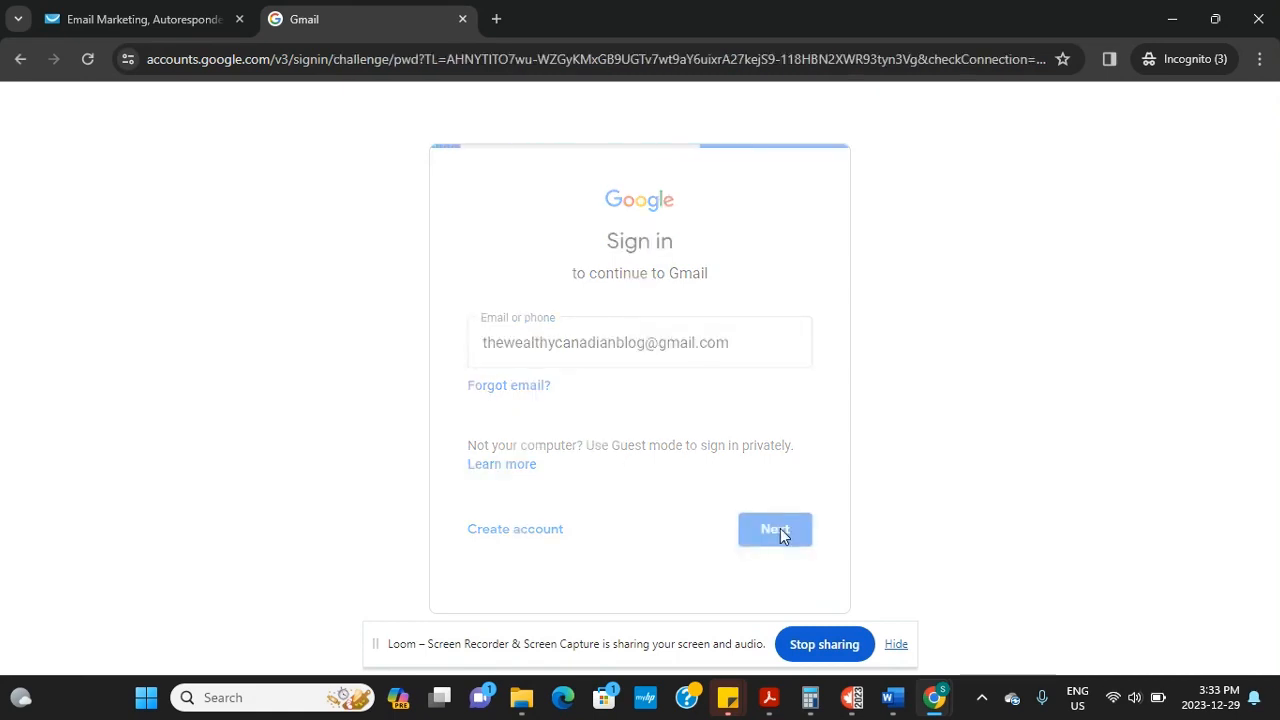
pyautogui.write('••')
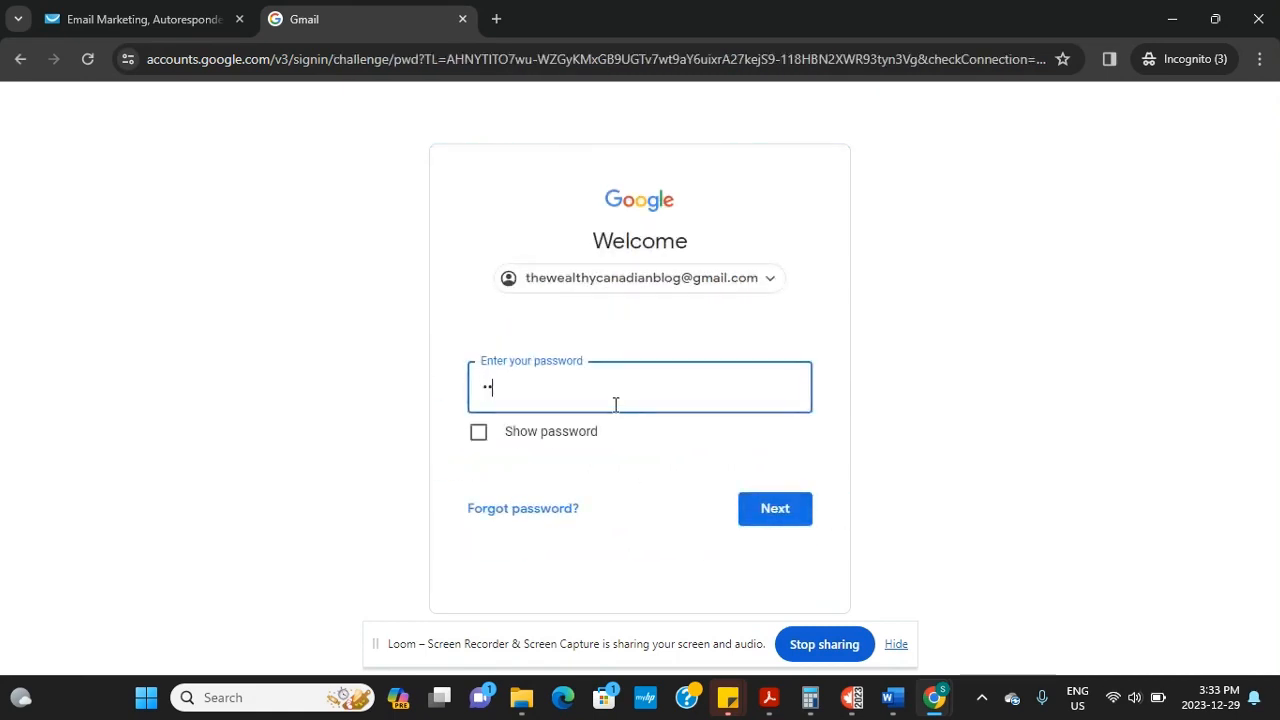
pyautogui.write('•••••')
pyautogui.click(784, 528)
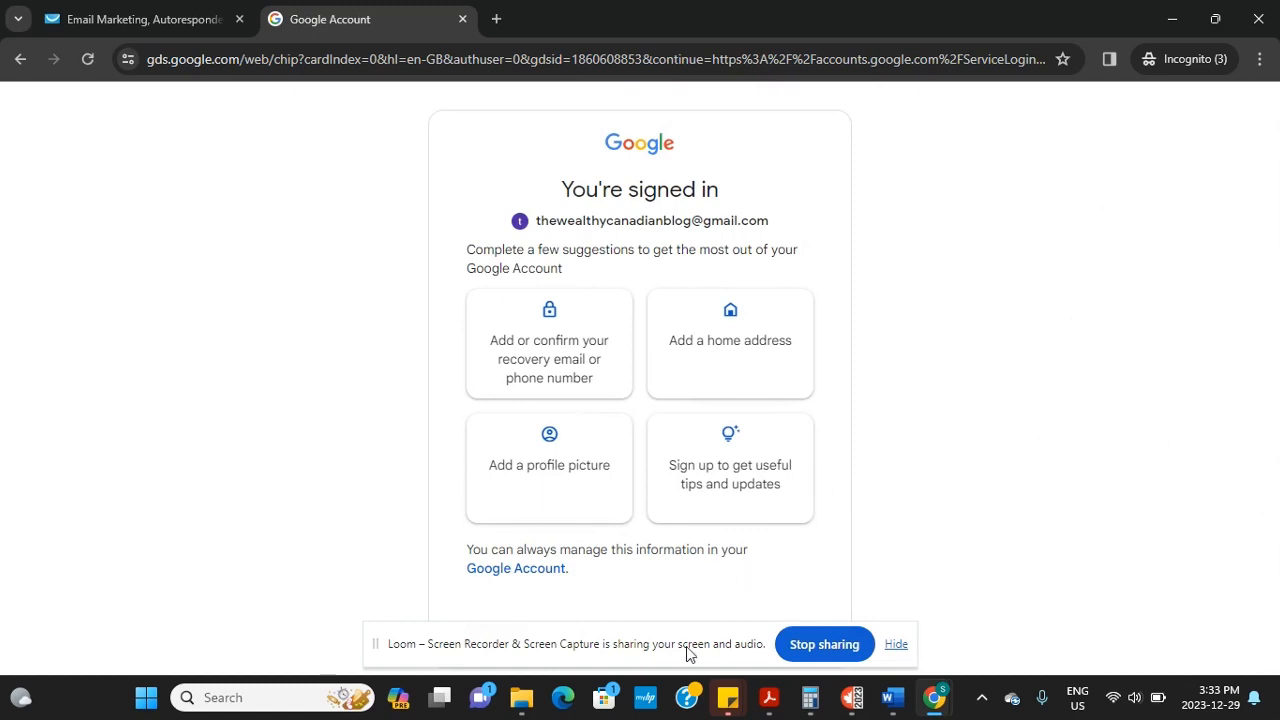
# Skip the Google suggestions, open the GetResponse activation email and activate the account
pyautogui.moveTo(665, 650); pyautogui.dragTo(73, 650)
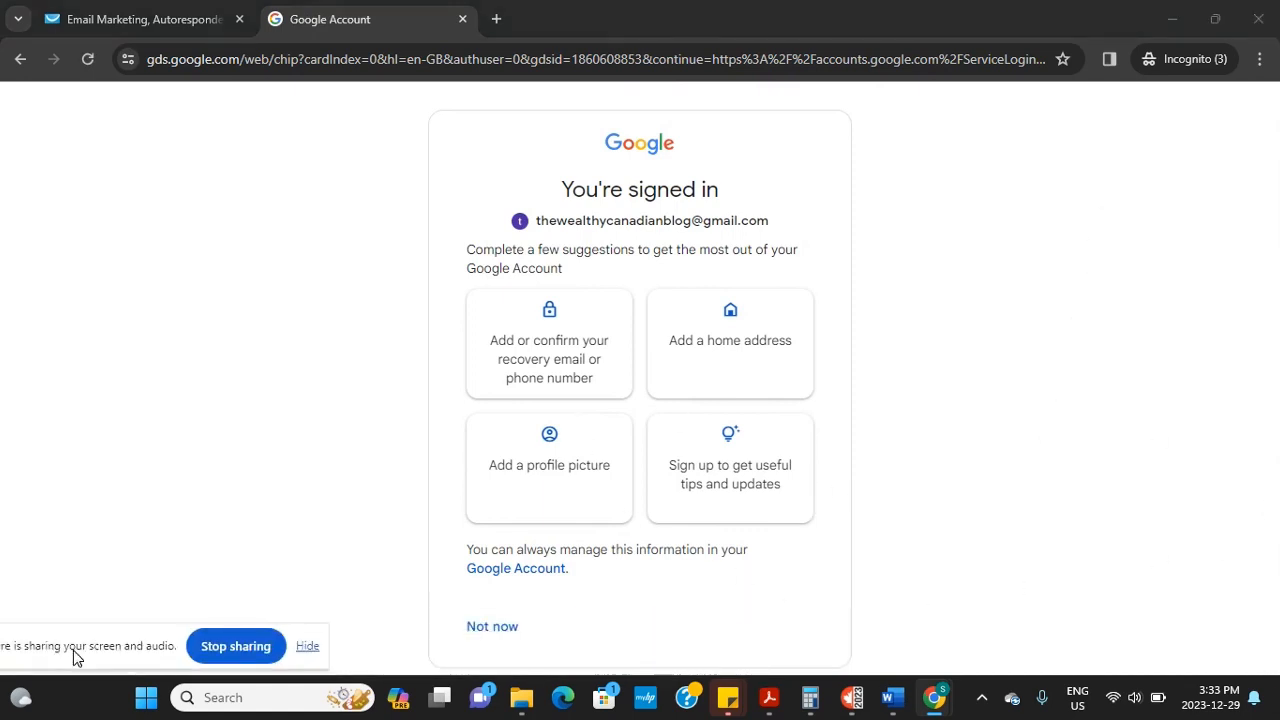
pyautogui.click(505, 628)
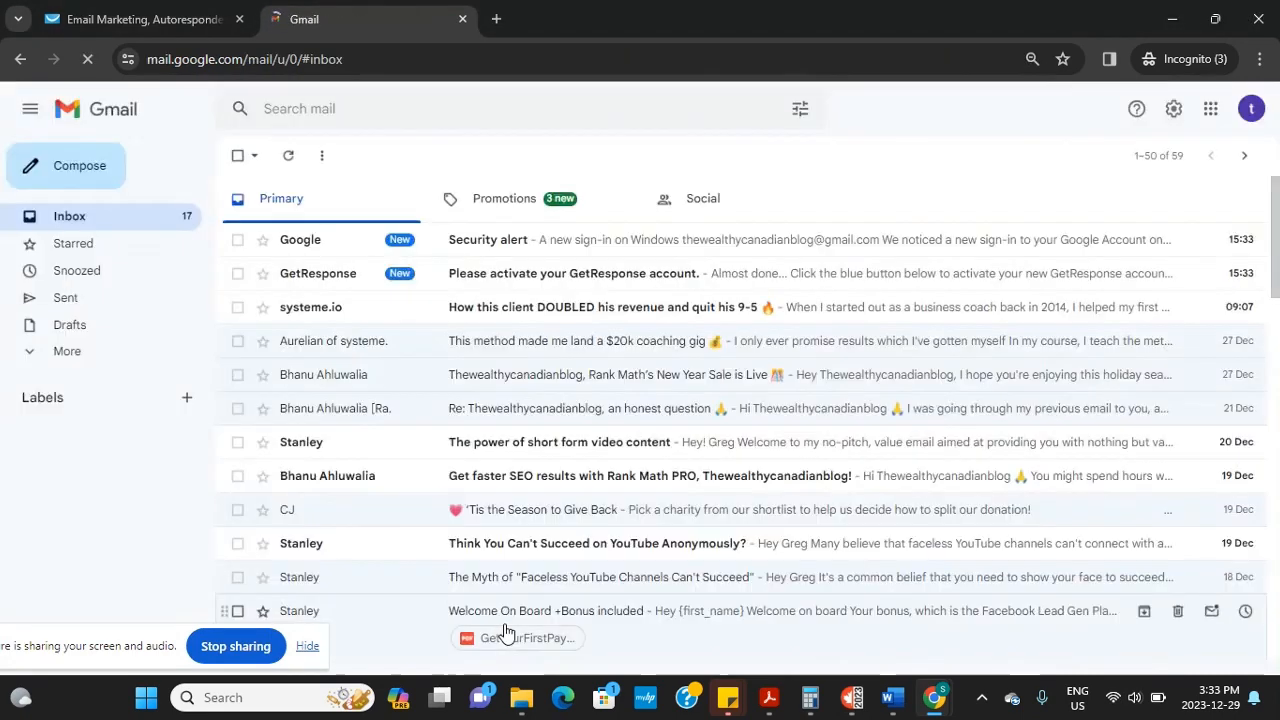
pyautogui.click(618, 275)
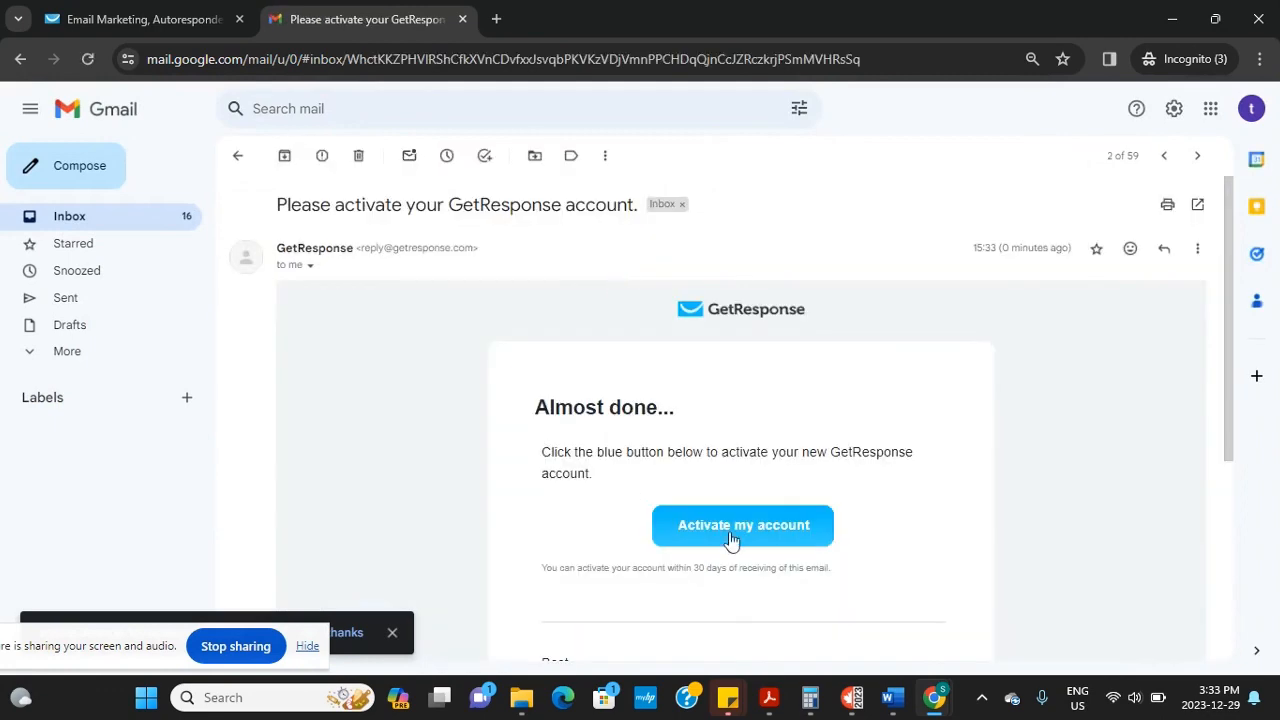
pyautogui.click(778, 535)
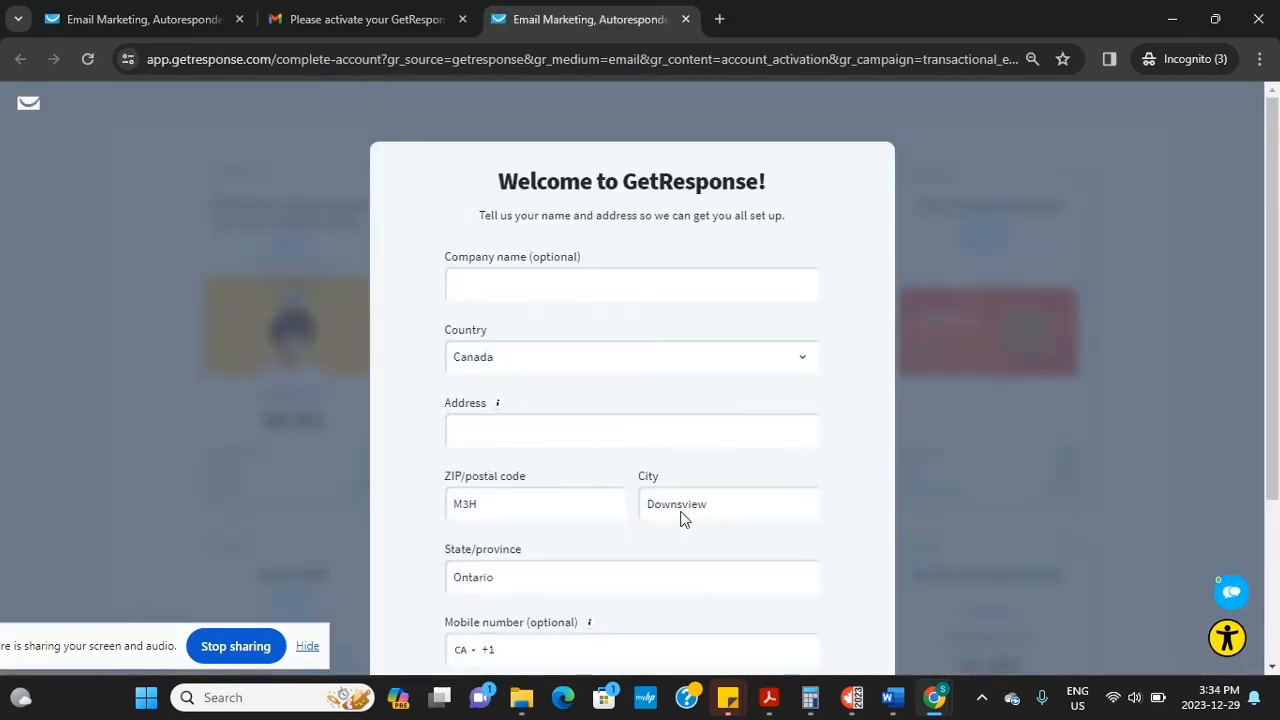
# Leave Company name blank, enter the street address and submit the welcome form
pyautogui.click(645, 281)
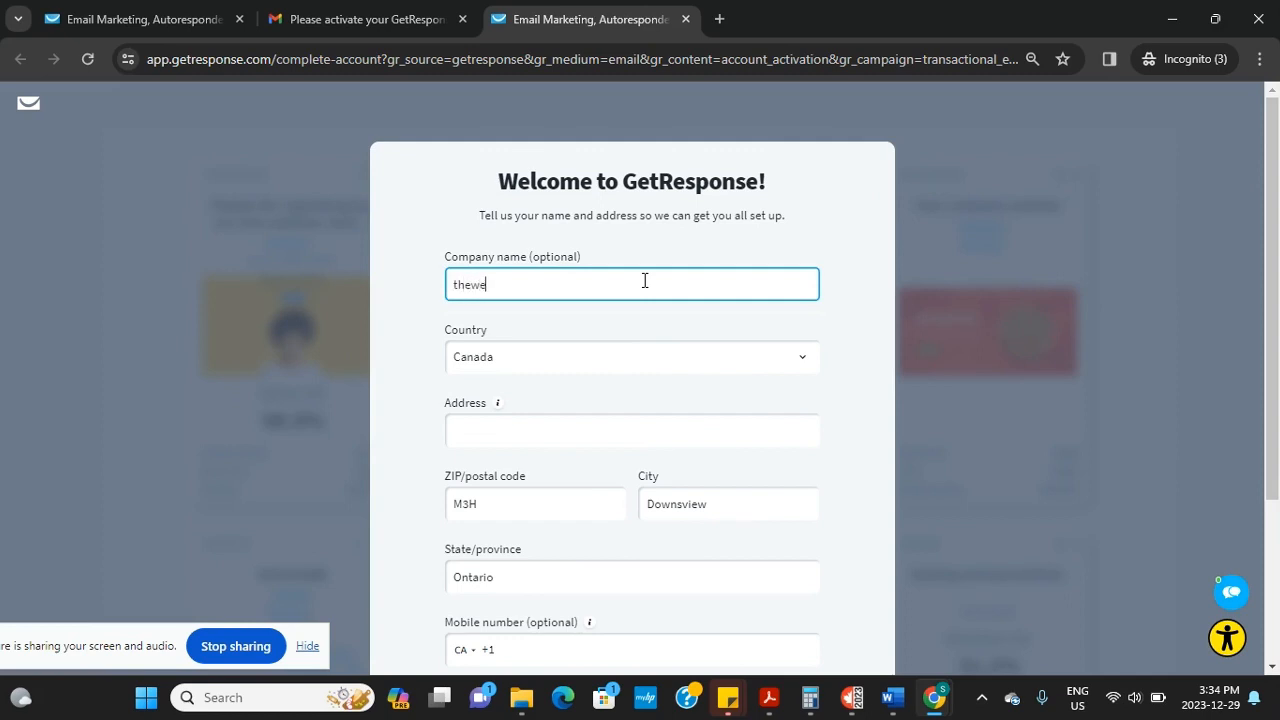
pyautogui.press('BackSpace')
pyautogui.press('BackSpace')
pyautogui.press('BackSpace')
pyautogui.press('BackSpace')
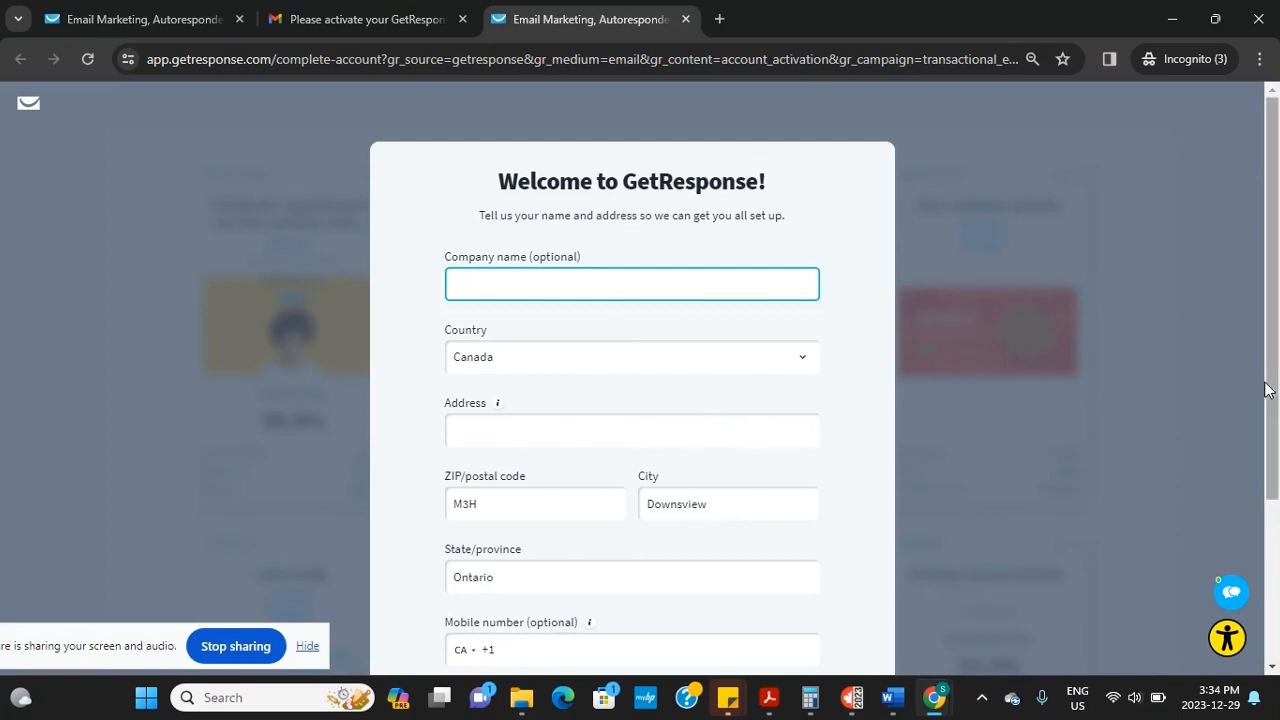
pyautogui.moveTo(1278, 388); pyautogui.dragTo(1276, 477)
pyautogui.click(768, 628)
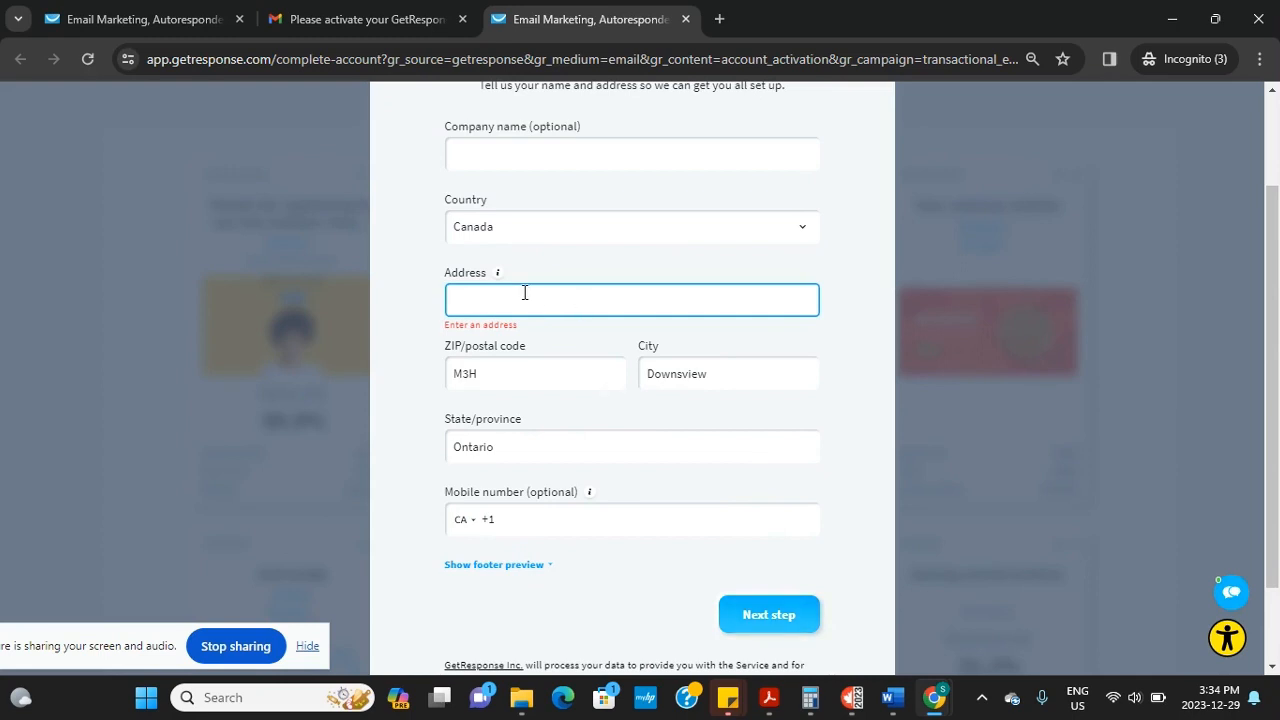
pyautogui.write('3')
pyautogui.press('BackSpace')
pyautogui.click(780, 616)
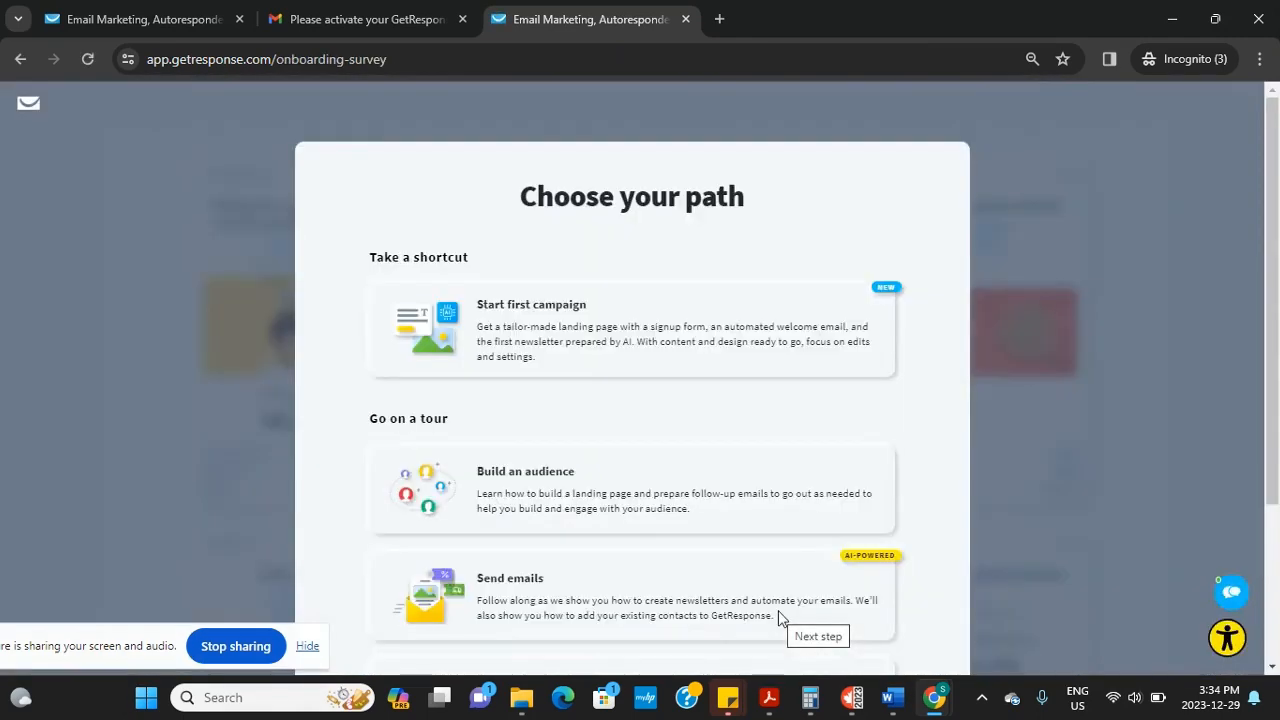
# Scroll to view the Start first campaign, Build an audience, Send emails and Promote a store options
pyautogui.scroll(-2, 1276, 418)
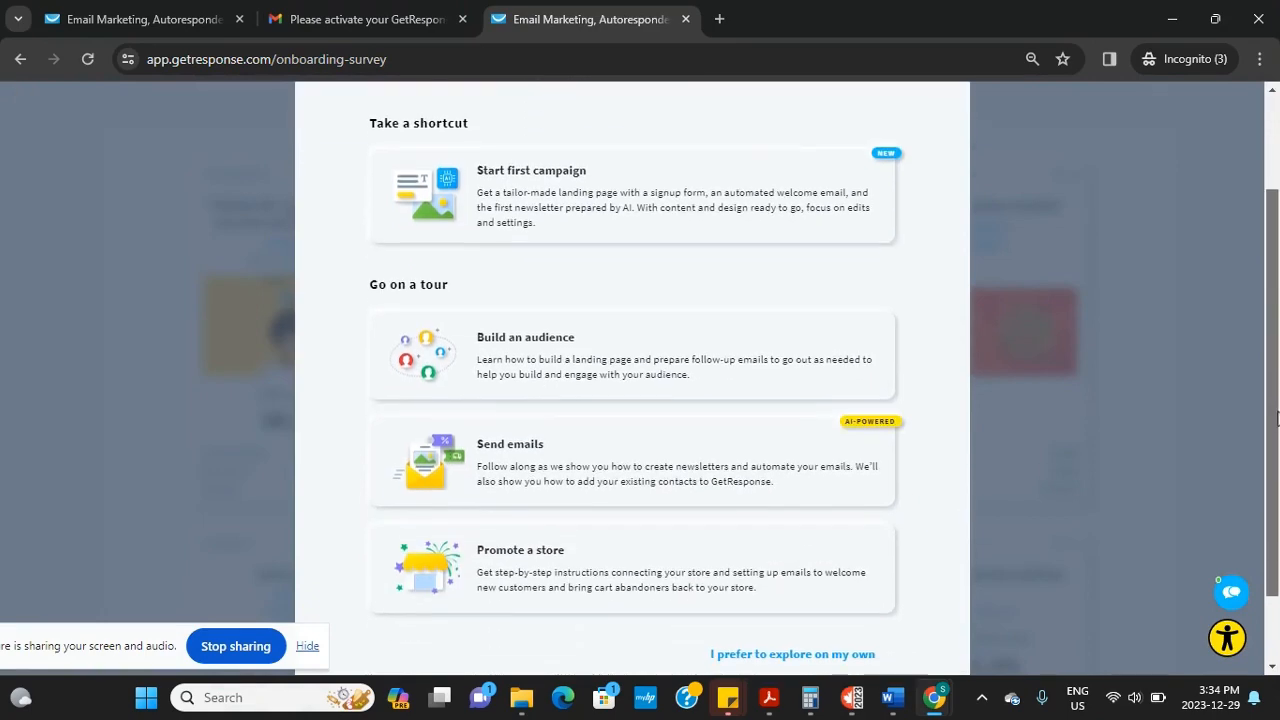
pyautogui.moveTo(1276, 413); pyautogui.dragTo(1210, 457)
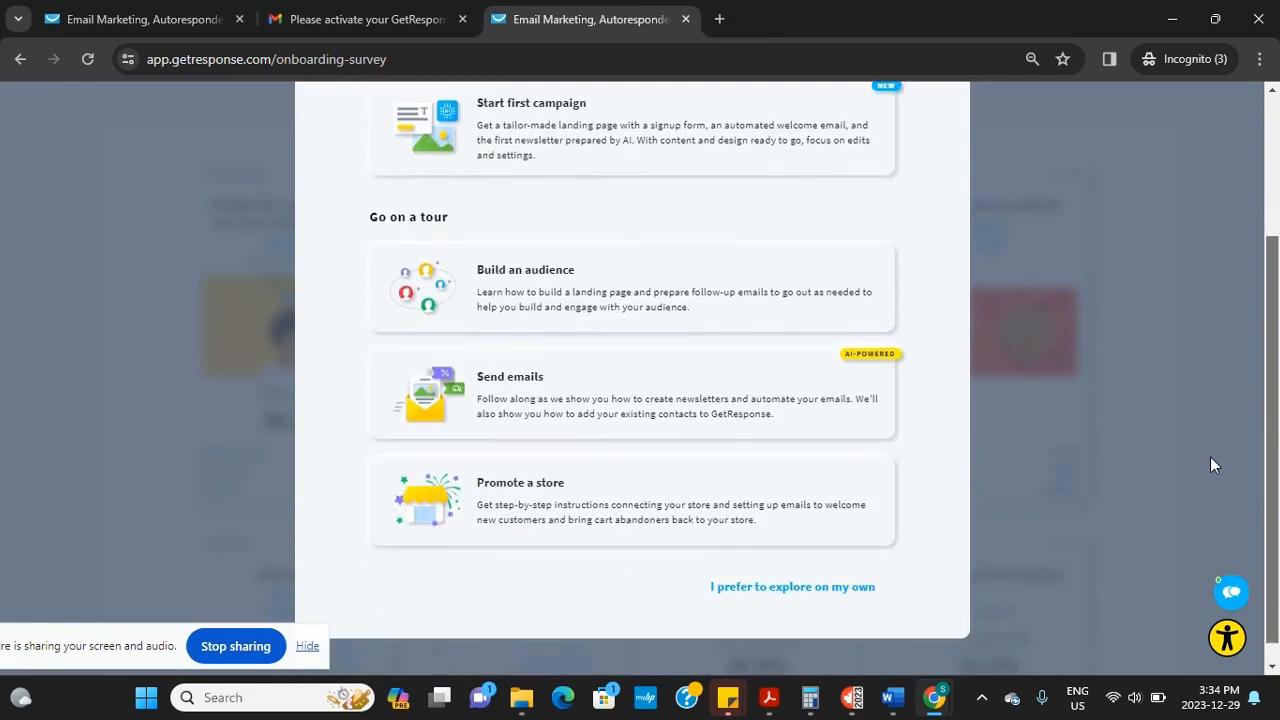
# Choose 'I prefer to explore on my own', then close the Welcome and AI Assistant popups
pyautogui.click(790, 586)
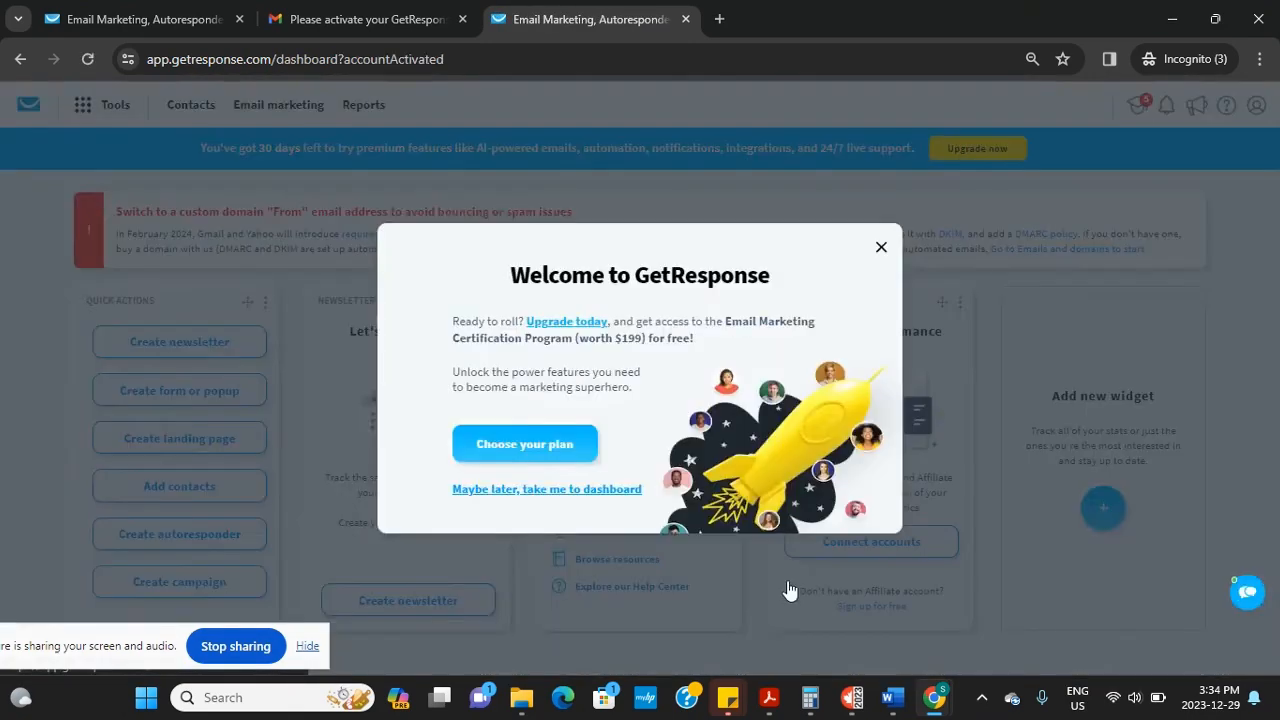
pyautogui.click(881, 246)
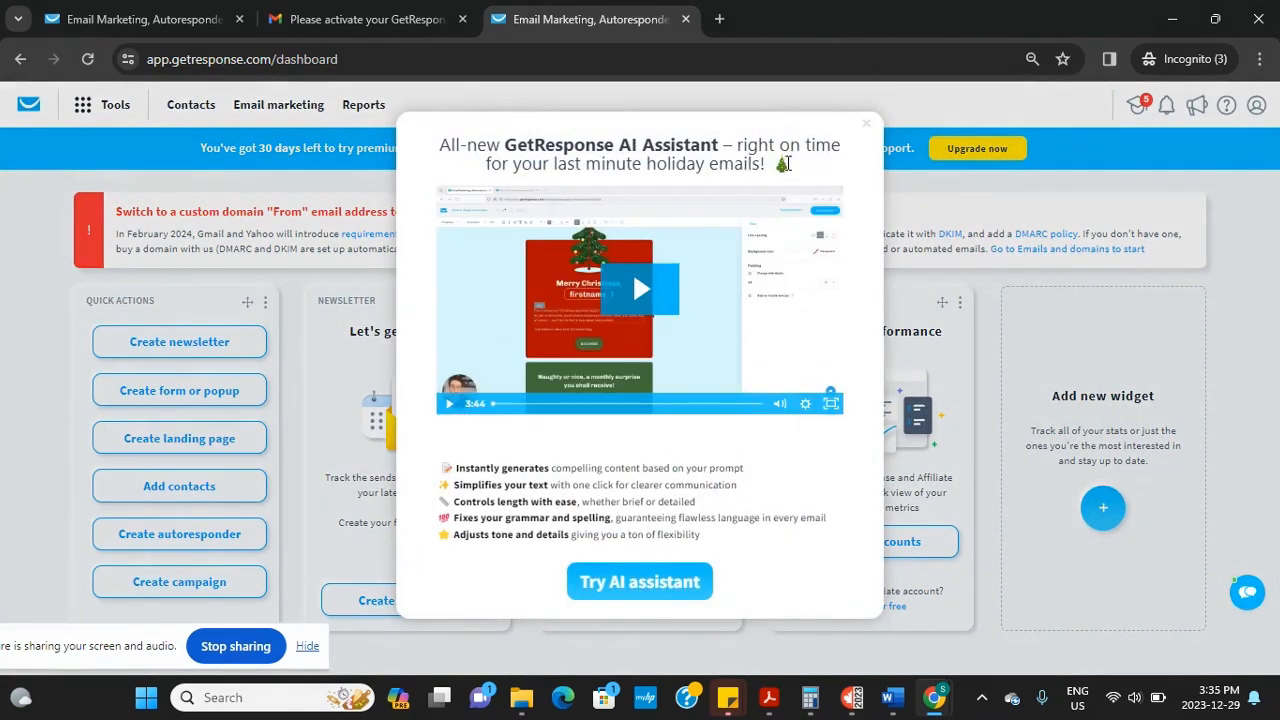
pyautogui.click(866, 127)
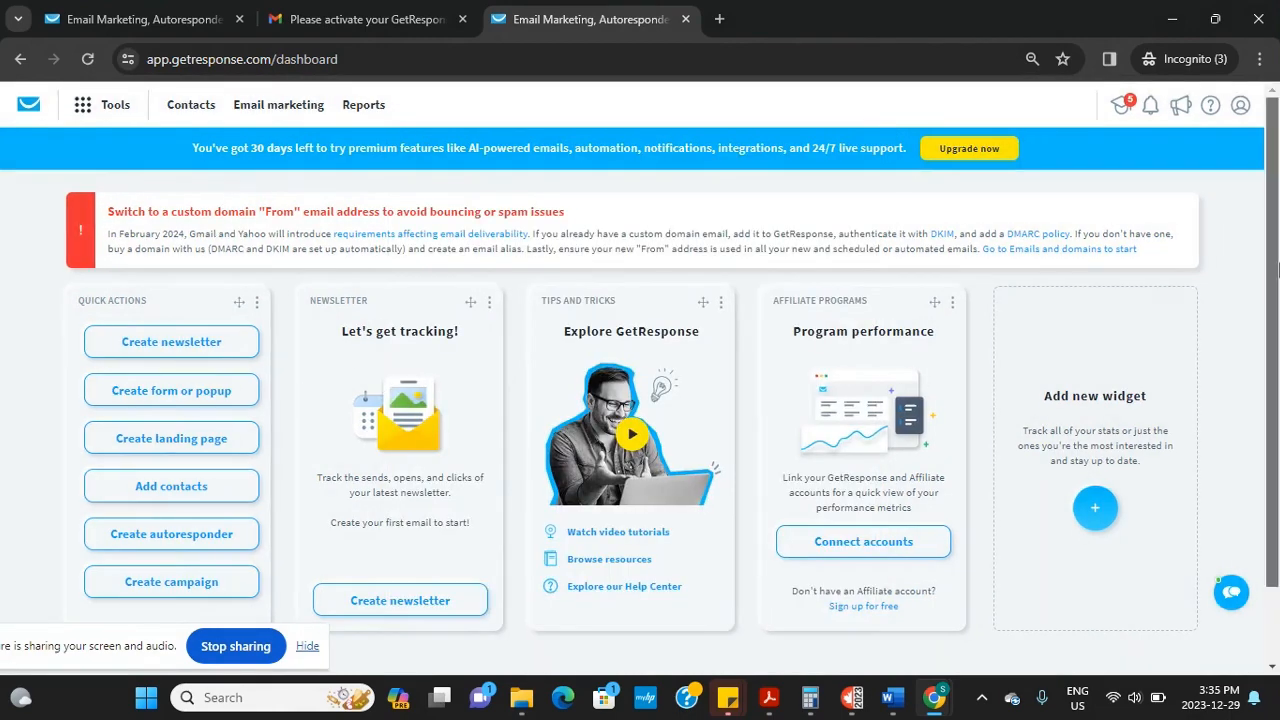
pyautogui.scroll(-1, 700, 385)
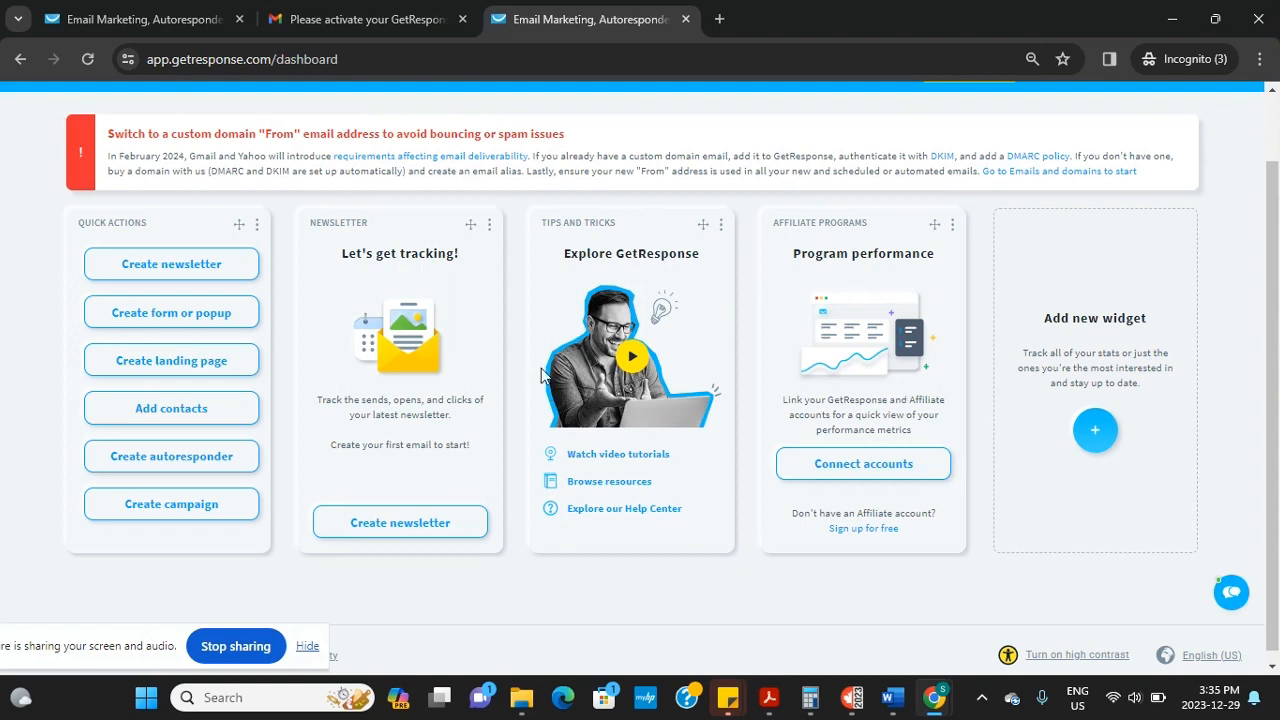
pyautogui.scroll(1, 1275, 270)
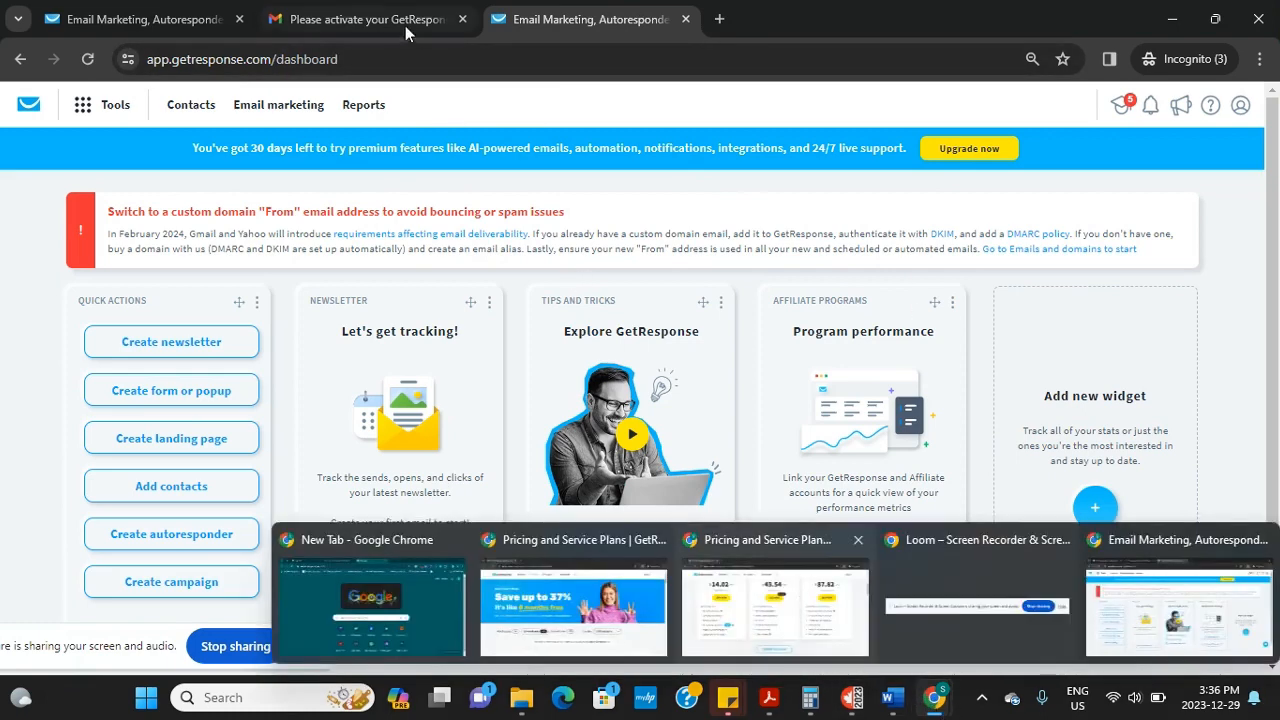
# Leave the Gmail activation email and bring the GetResponse dashboard Chrome window to the front
pyautogui.click(405, 25)
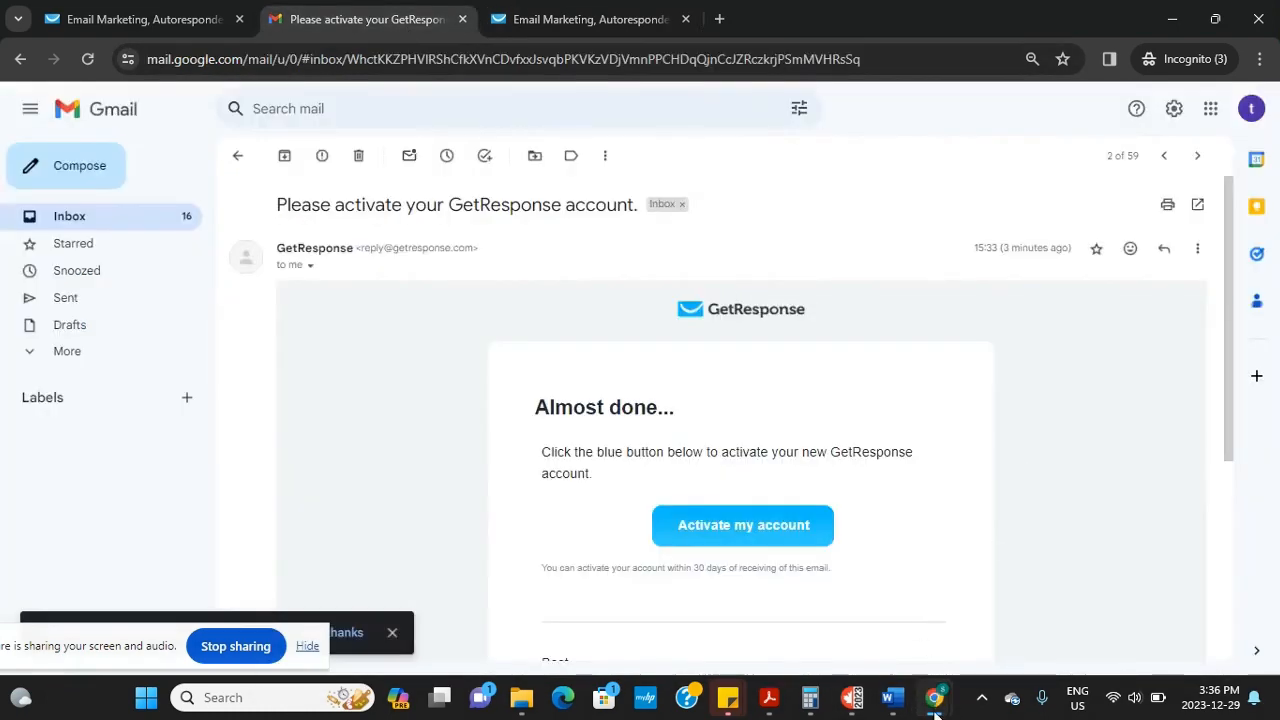
pyautogui.moveTo(934, 697)
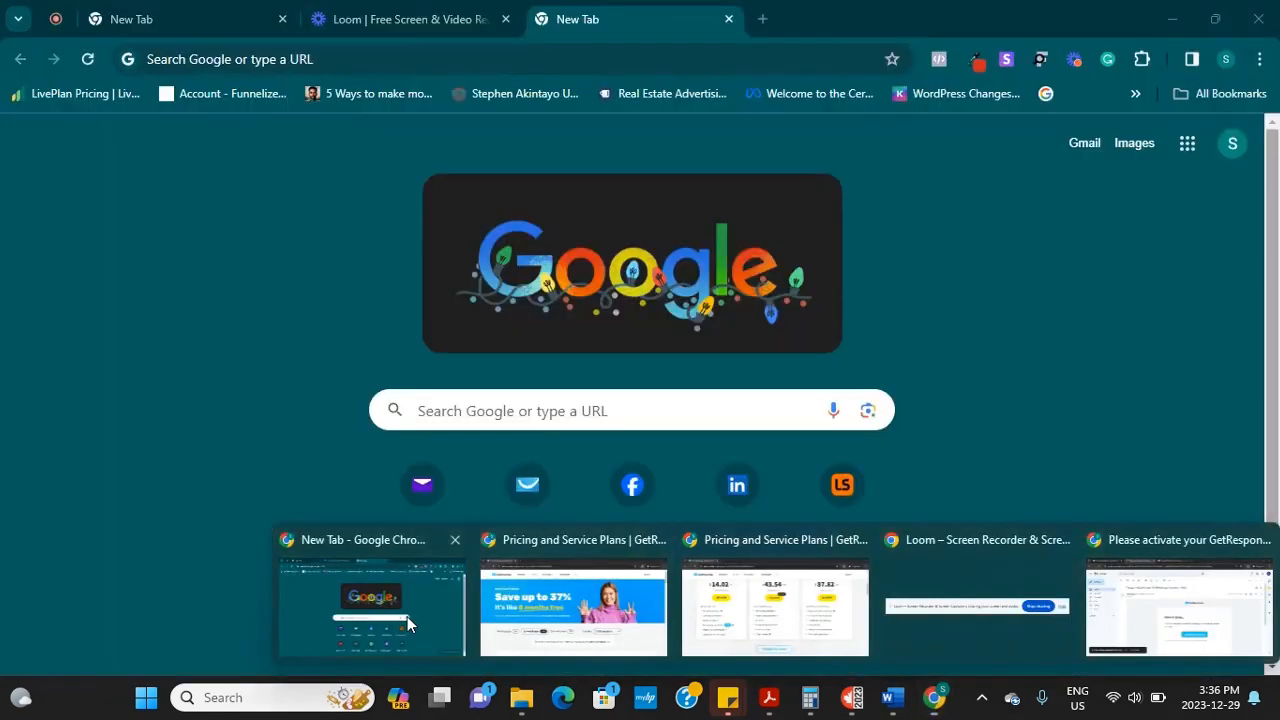
pyautogui.click(407, 616)
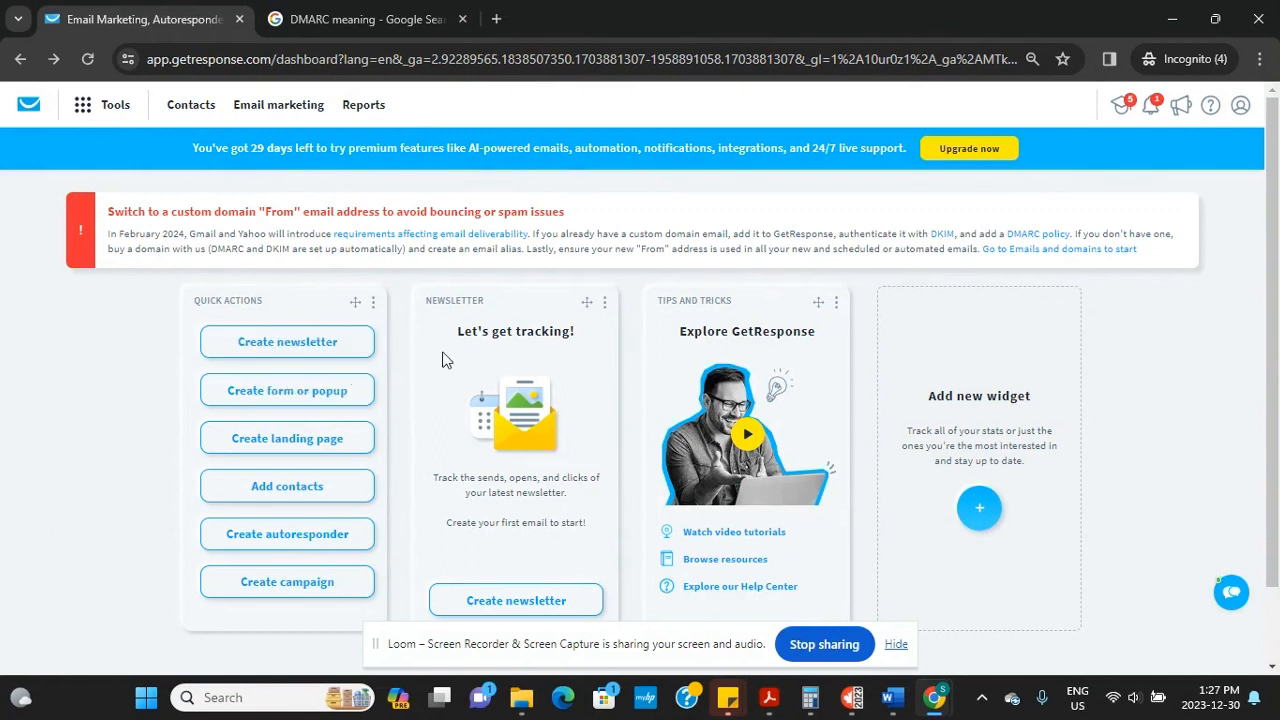
# Open the Widget library from the GetResponse dashboard
pyautogui.click(604, 302)
pyautogui.moveTo(1272, 360); pyautogui.dragTo(980, 429)
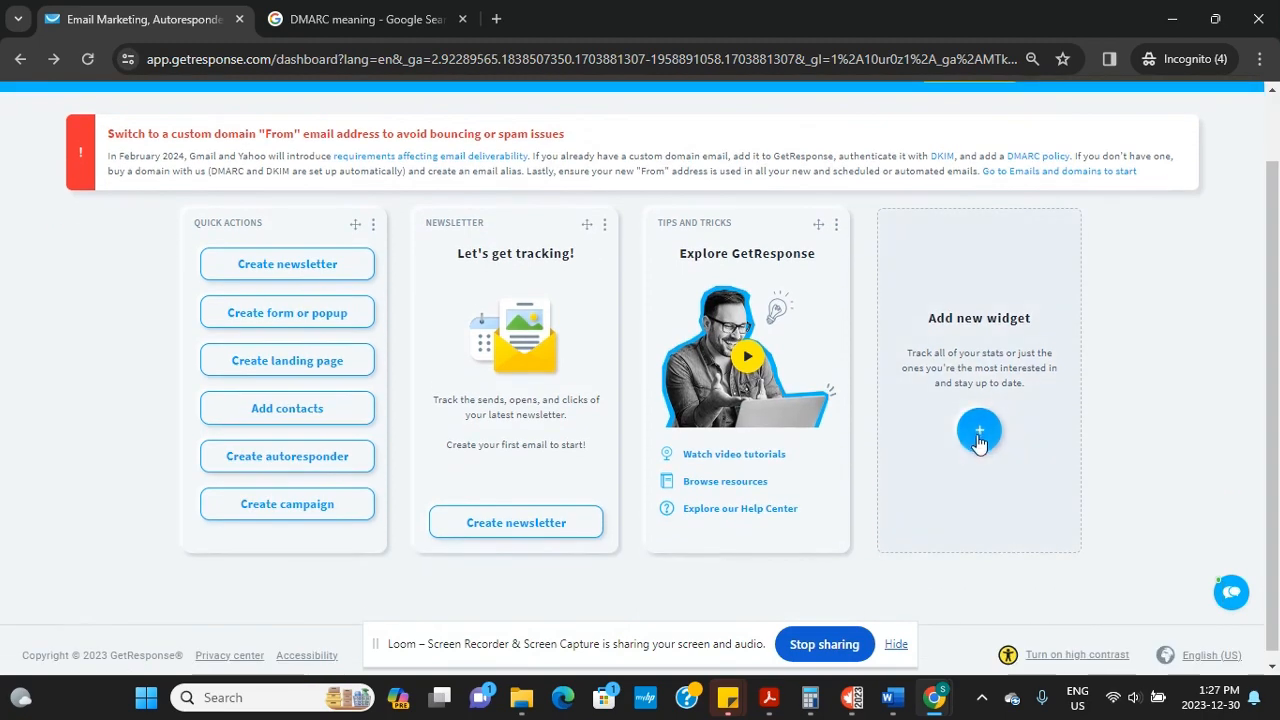
pyautogui.click(980, 430)
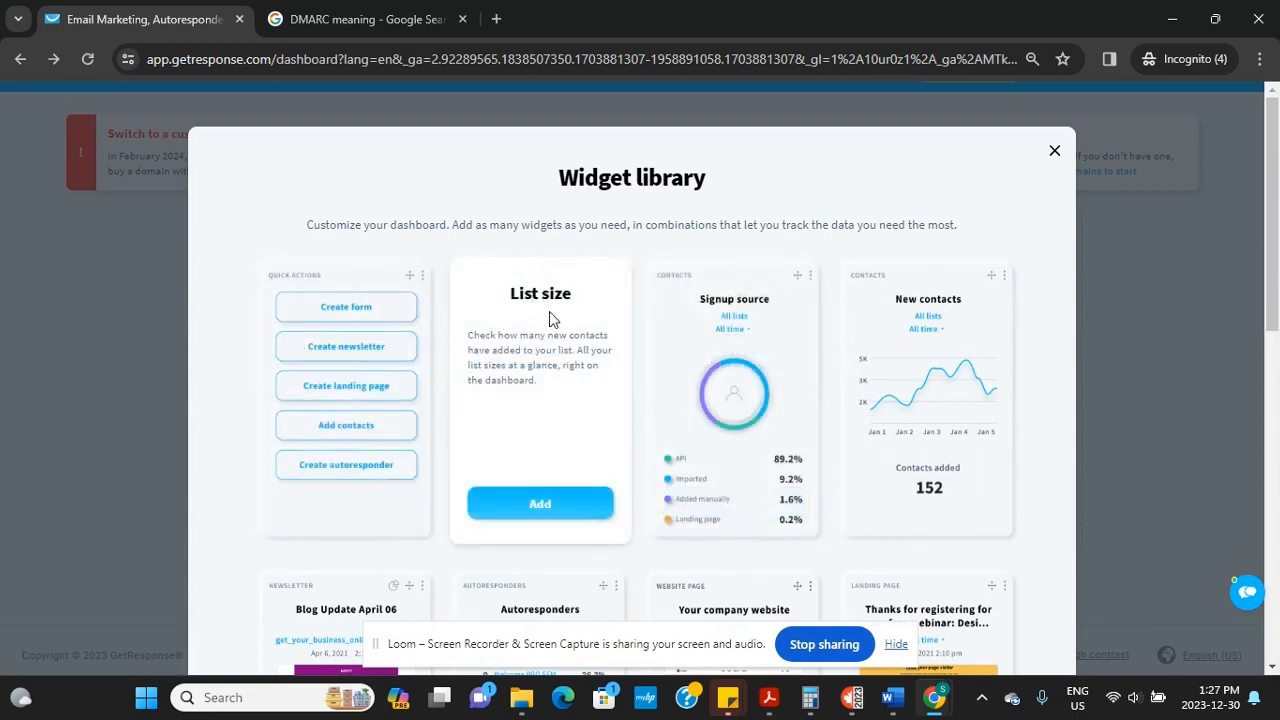
# Browse the available widgets and add the List size widget to the dashboard
pyautogui.scroll(-2, 770, 248)
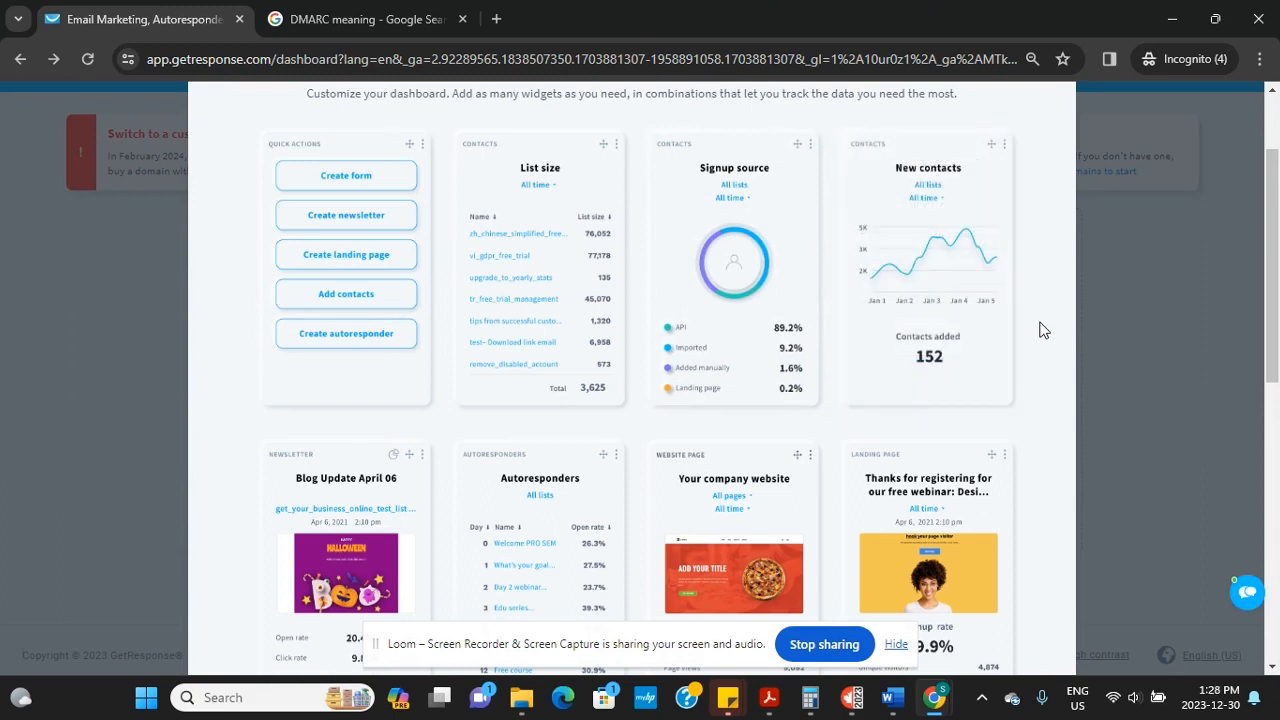
pyautogui.scroll(-3, 1040, 330)
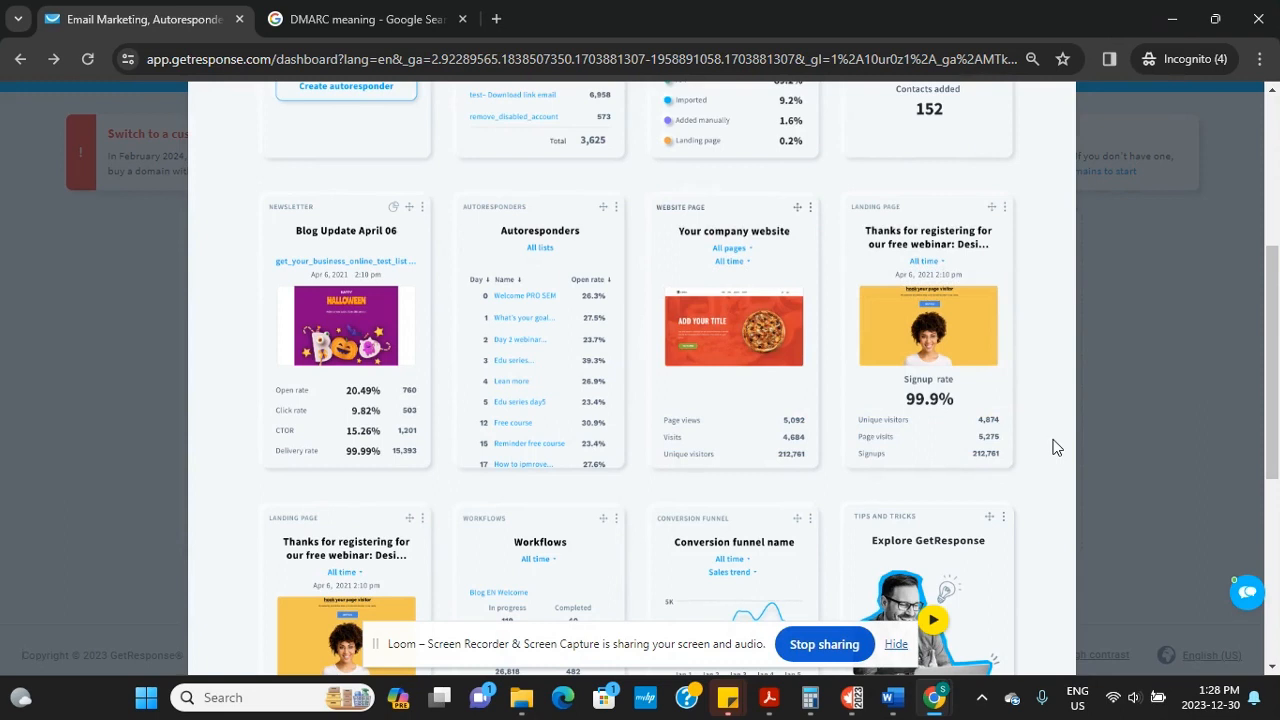
pyautogui.scroll(-2, 1052, 447)
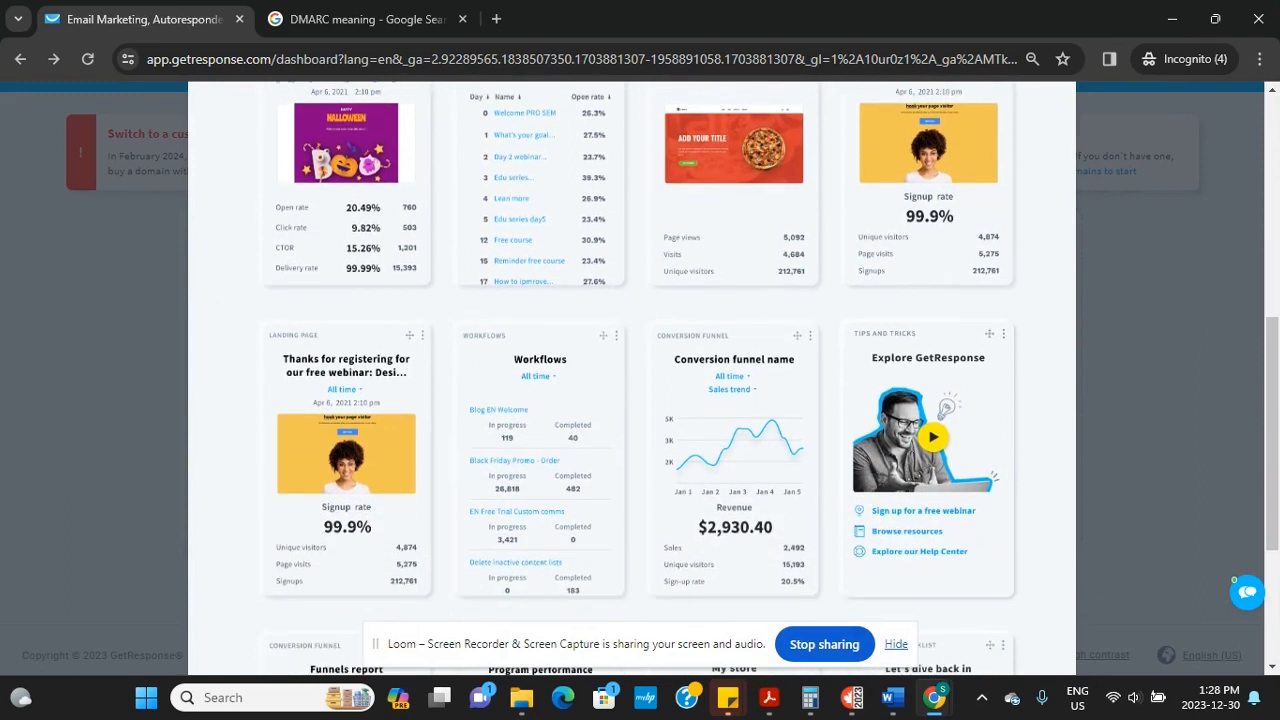
pyautogui.scroll(-1, 640, 380)
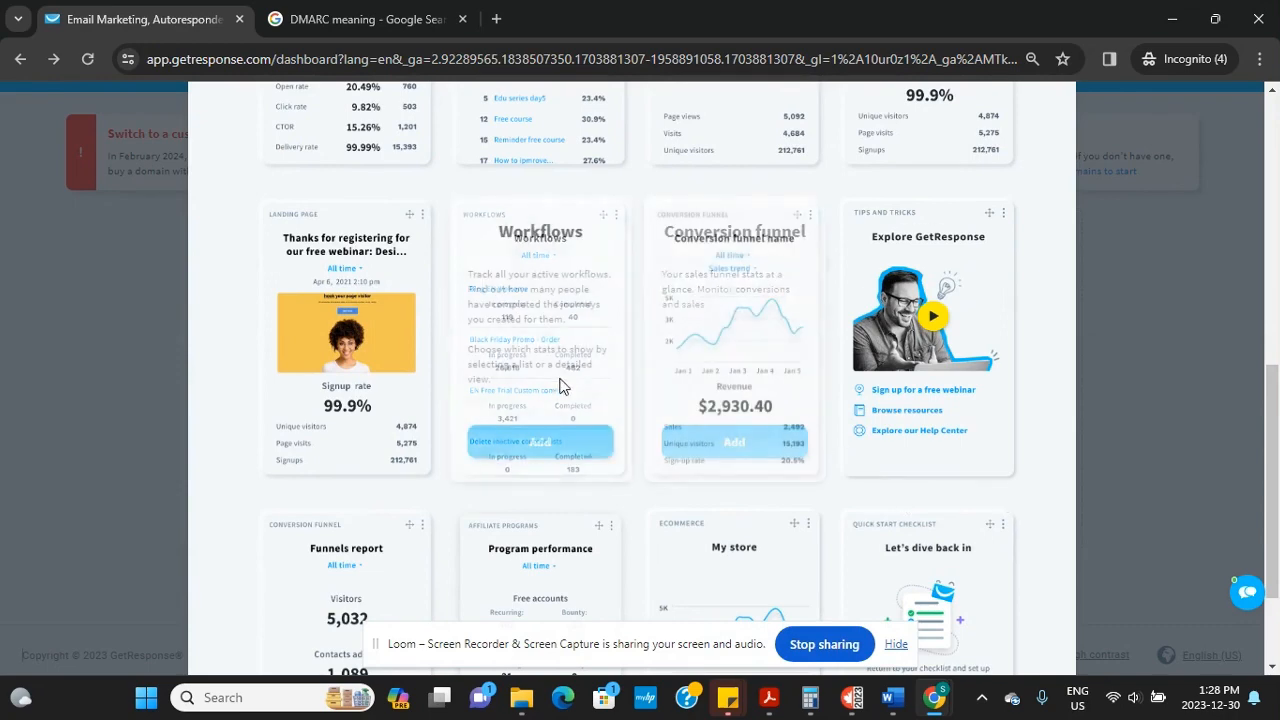
pyautogui.moveTo(686, 472)
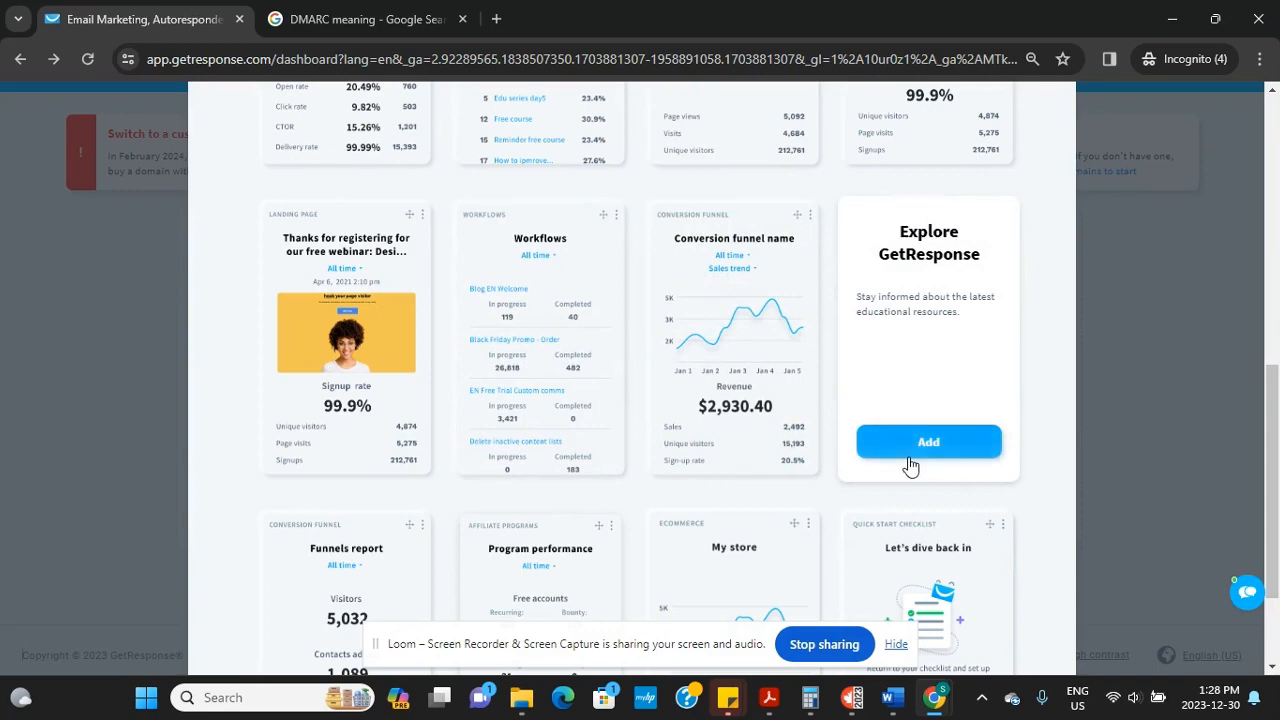
pyautogui.scroll(-2, 925, 440)
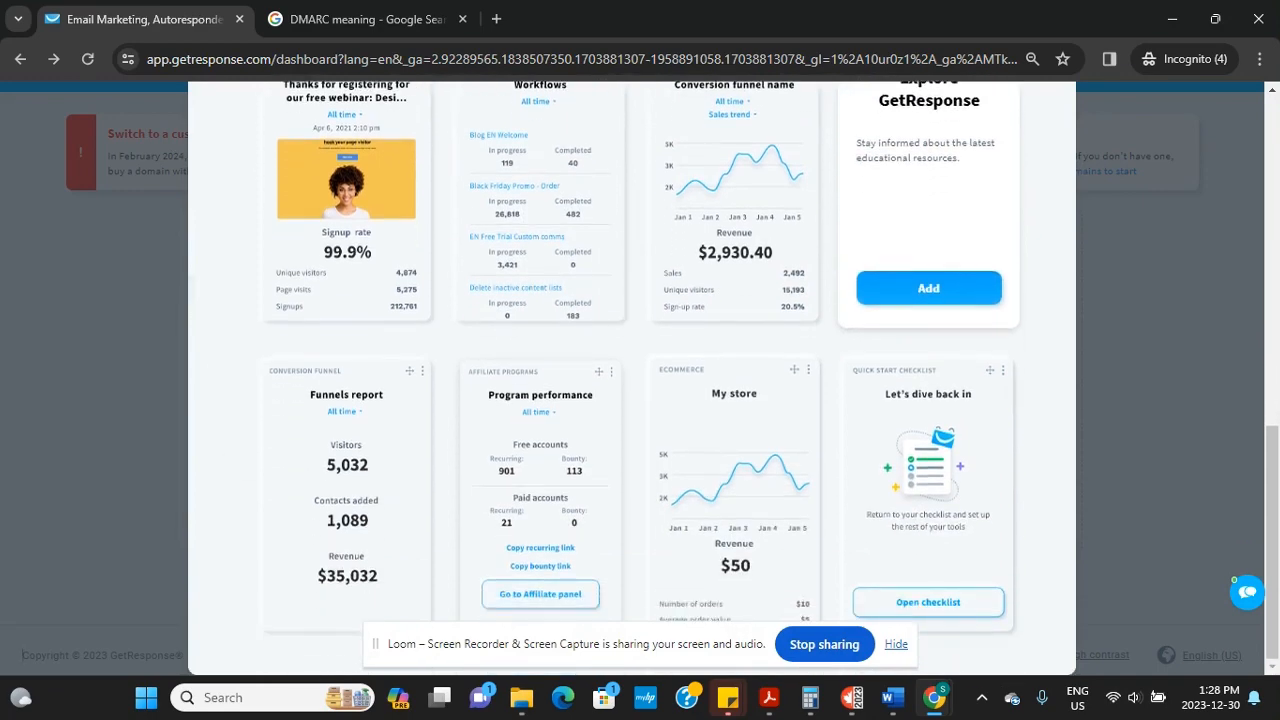
pyautogui.scroll(2, 930, 600)
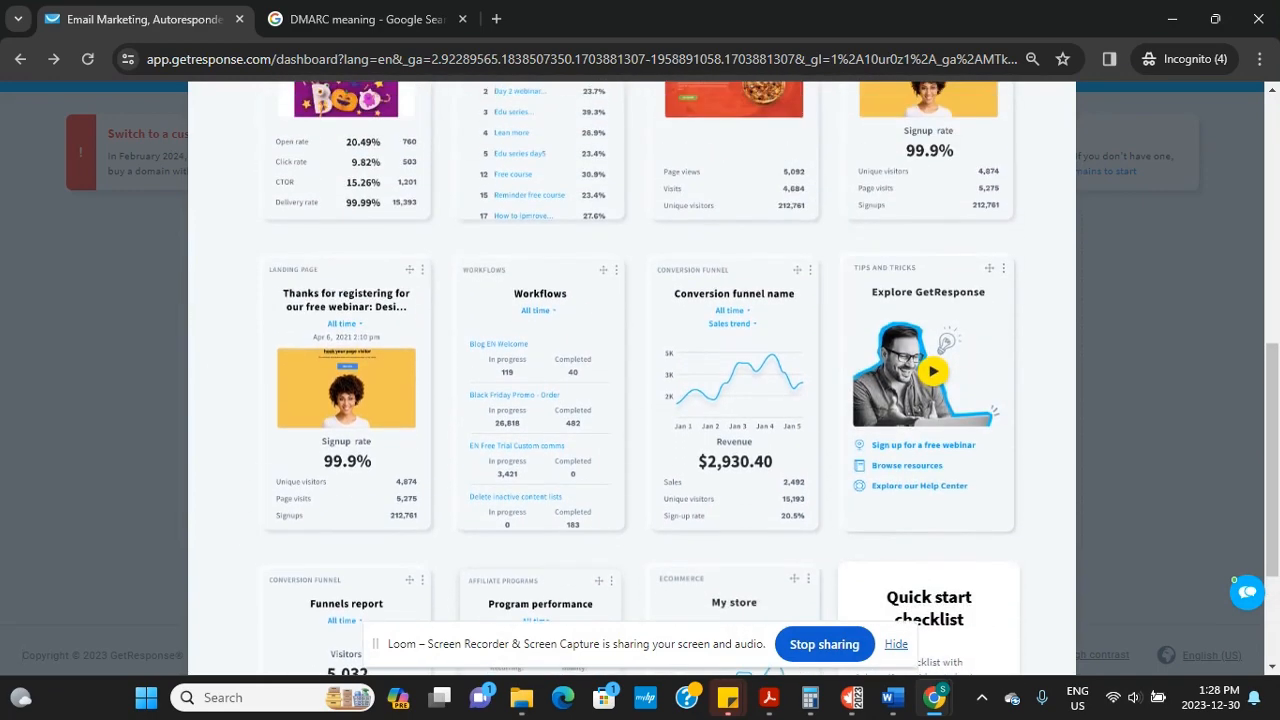
pyautogui.scroll(6, 632, 380)
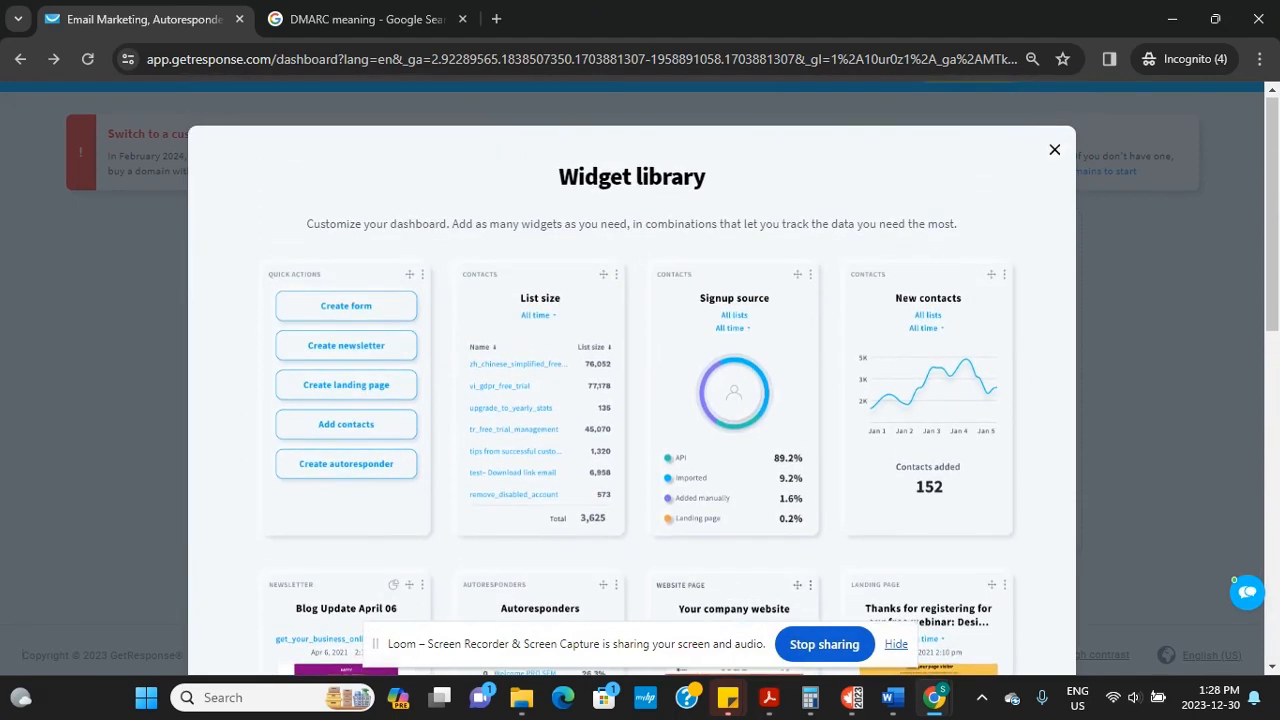
pyautogui.moveTo(528, 363)
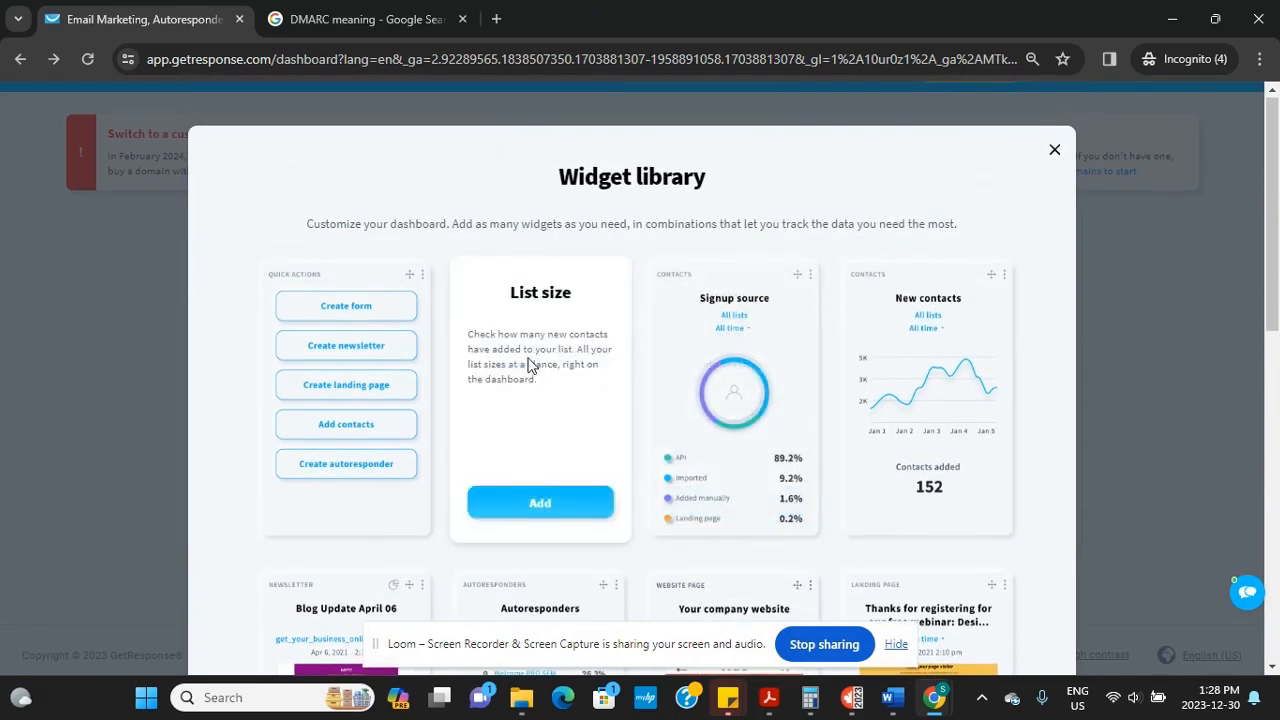
pyautogui.click(540, 503)
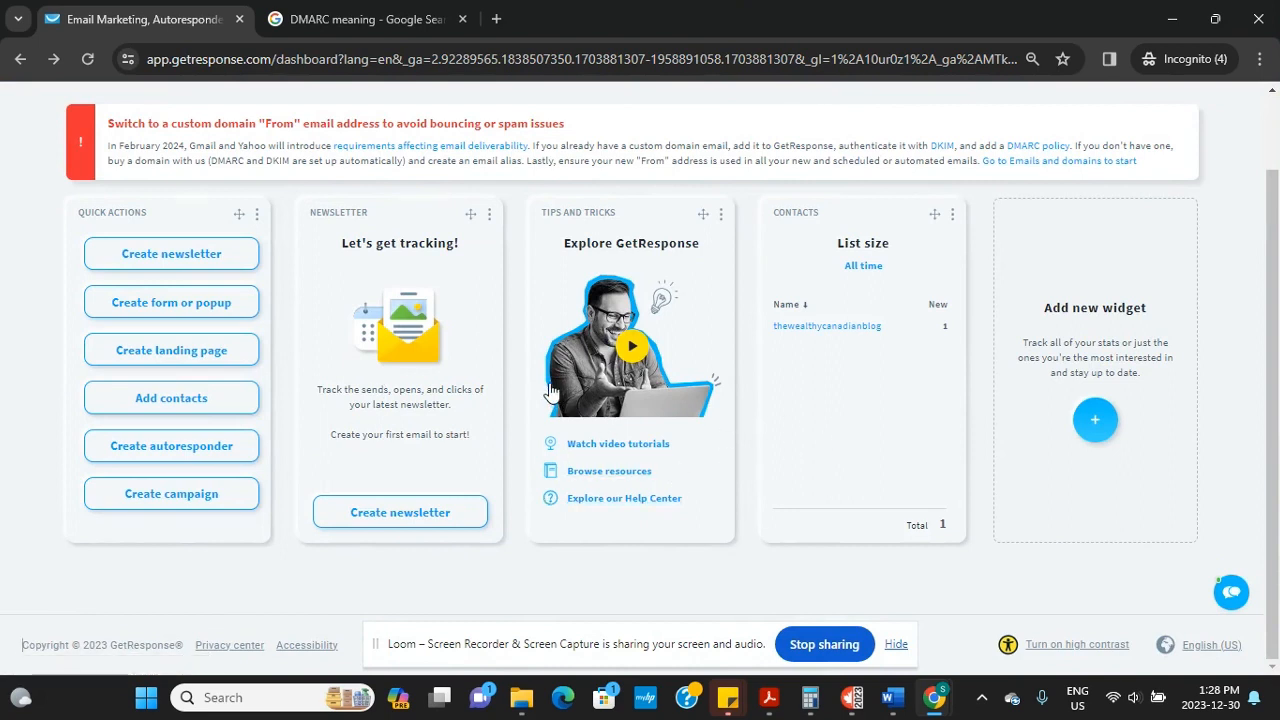
# Create a newsletter from Quick actions, choosing to build it 'By myself'
pyautogui.click(200, 262)
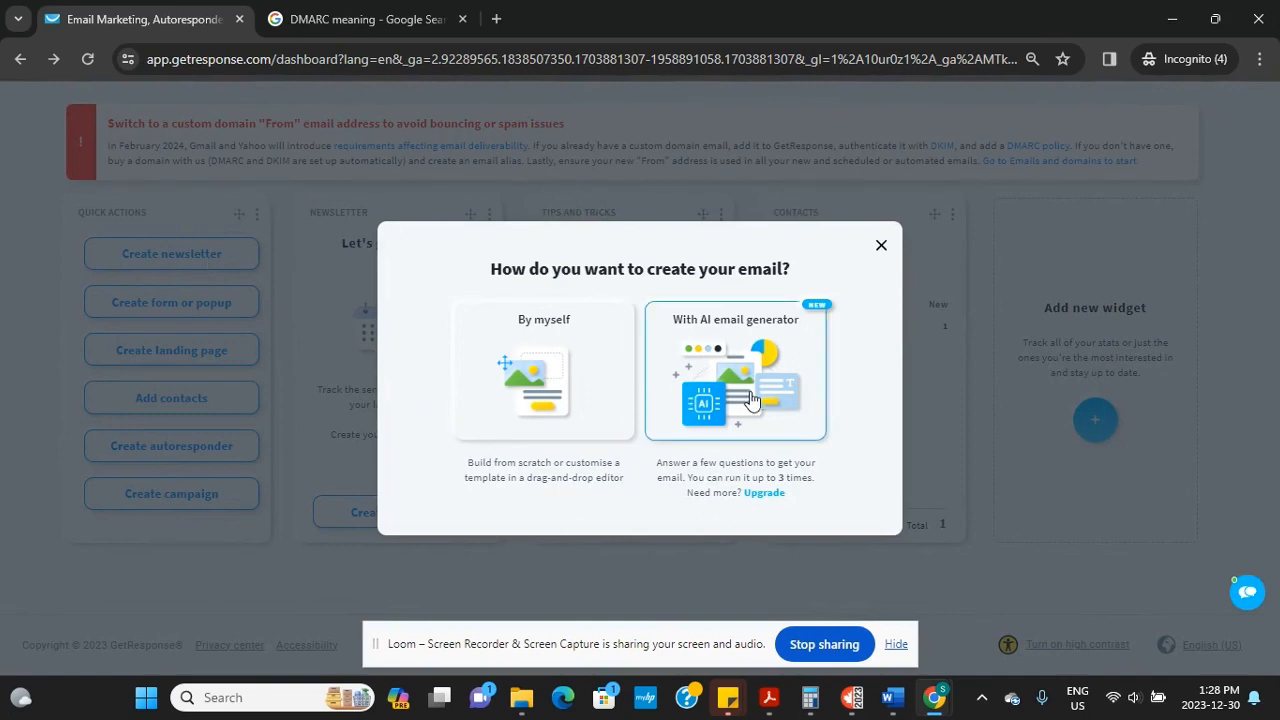
pyautogui.click(597, 393)
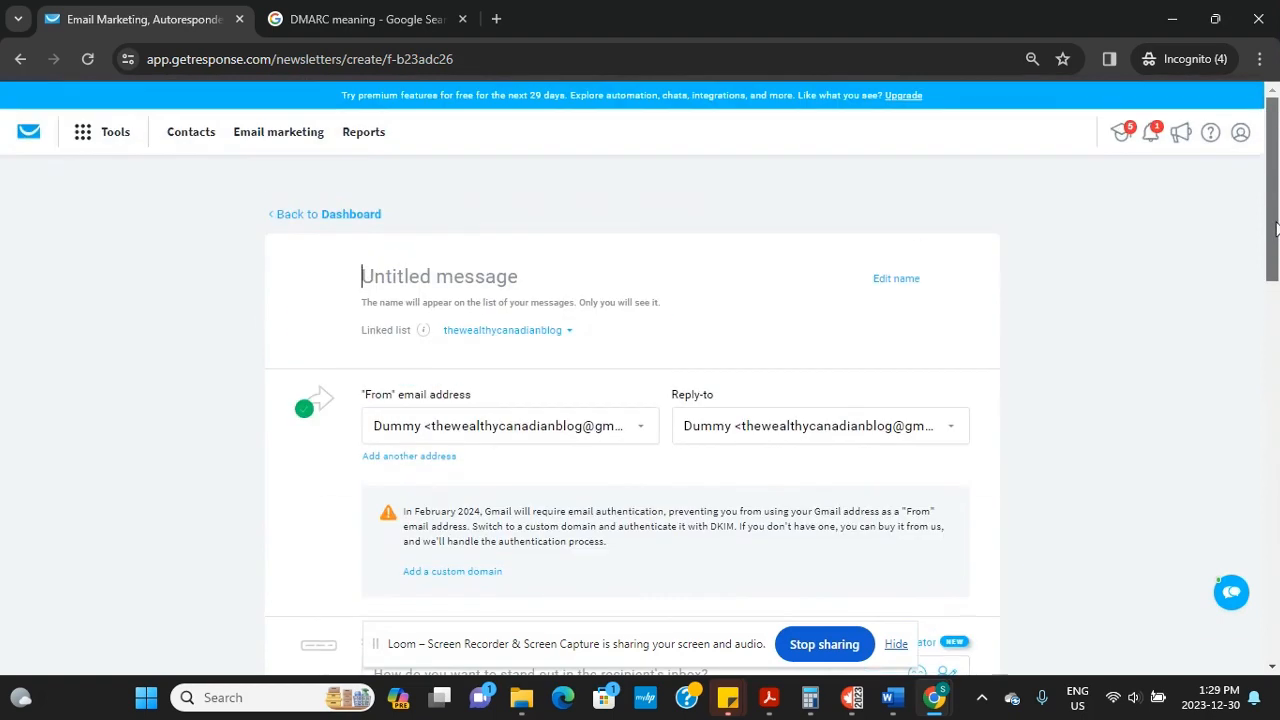
# Name the new message 'First Email'
pyautogui.write('f')
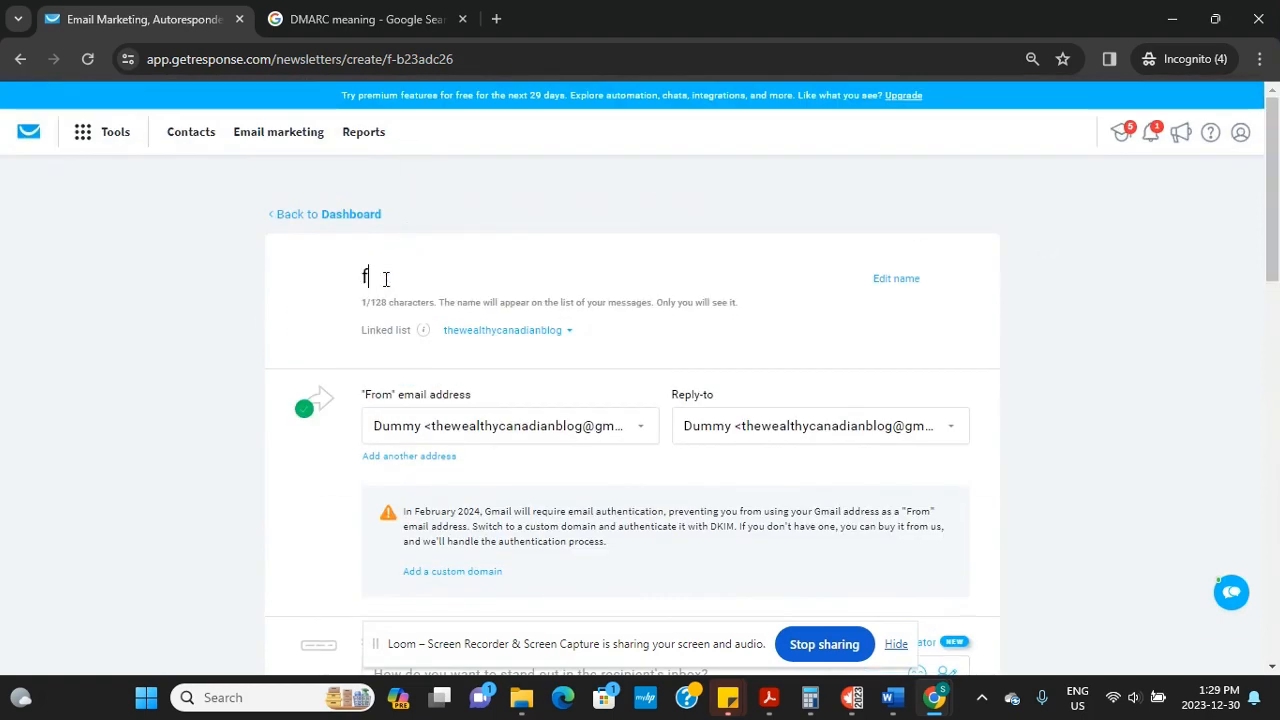
pyautogui.press('BackSpace')
pyautogui.write('First Email')
pyautogui.scroll(-2, 623, 293)
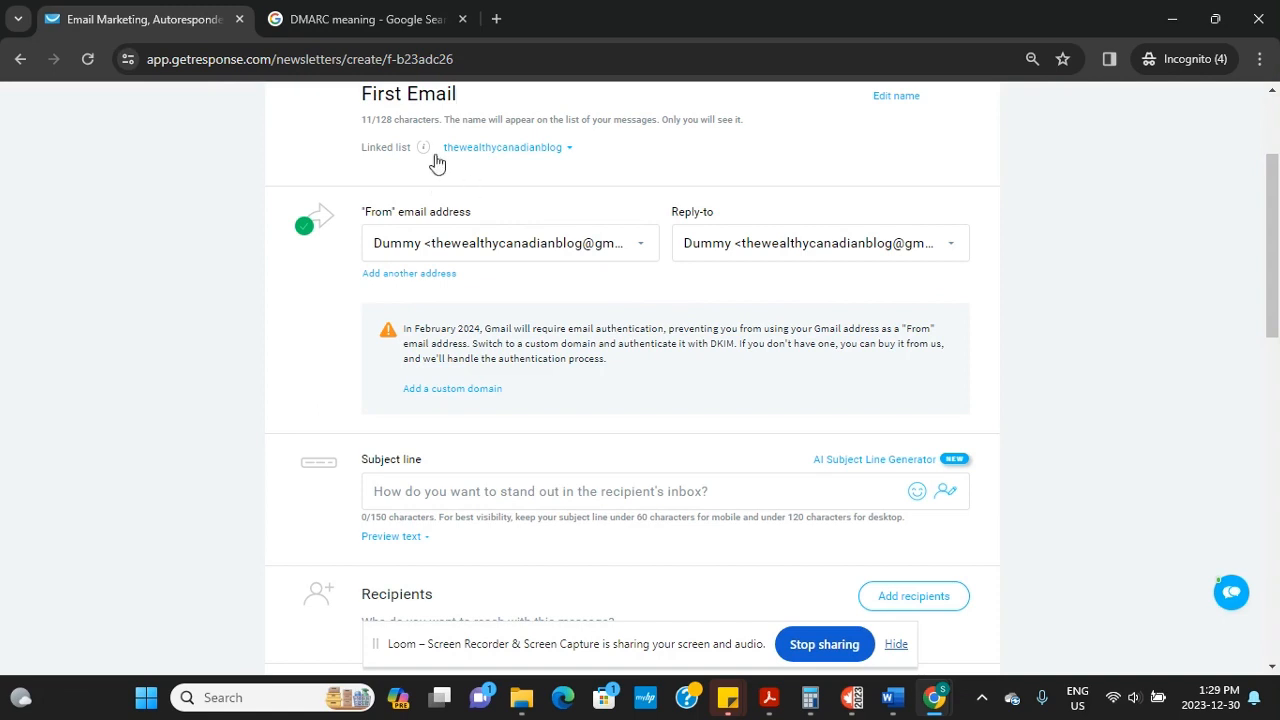
# Check the linked list (thewealthycanadianblog) and the available From addresses
pyautogui.click(562, 150)
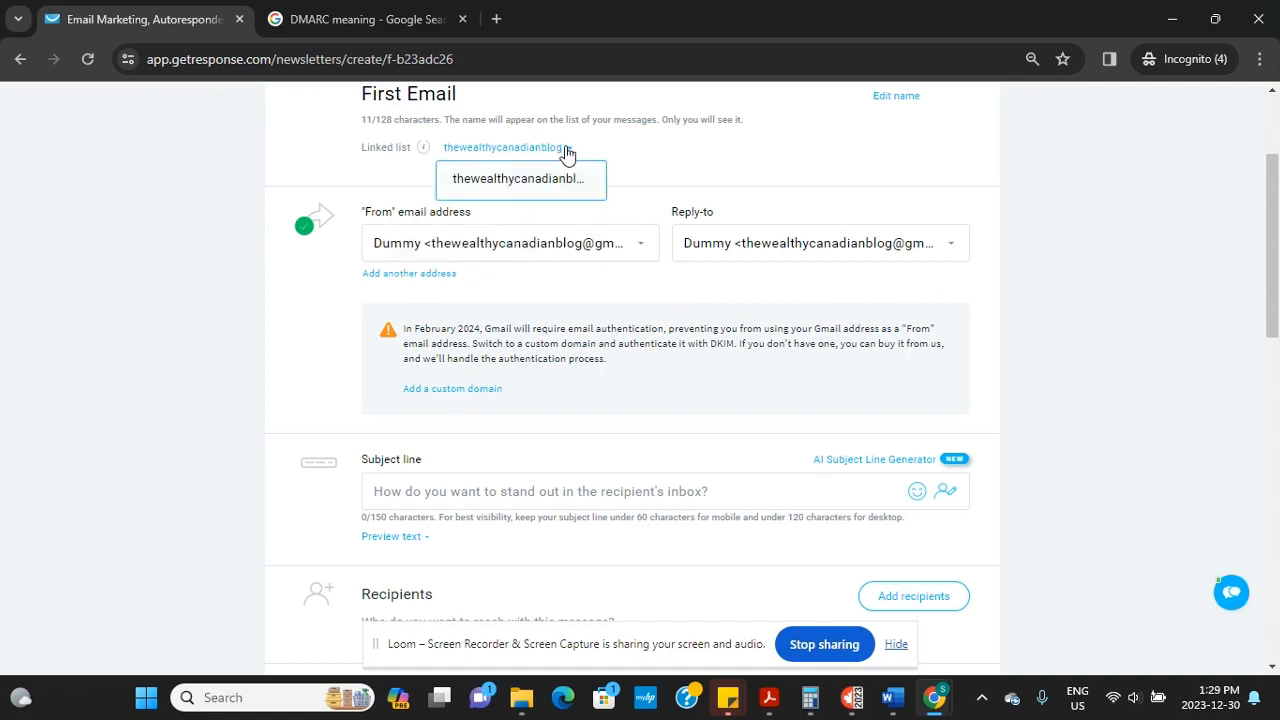
pyautogui.click(493, 252)
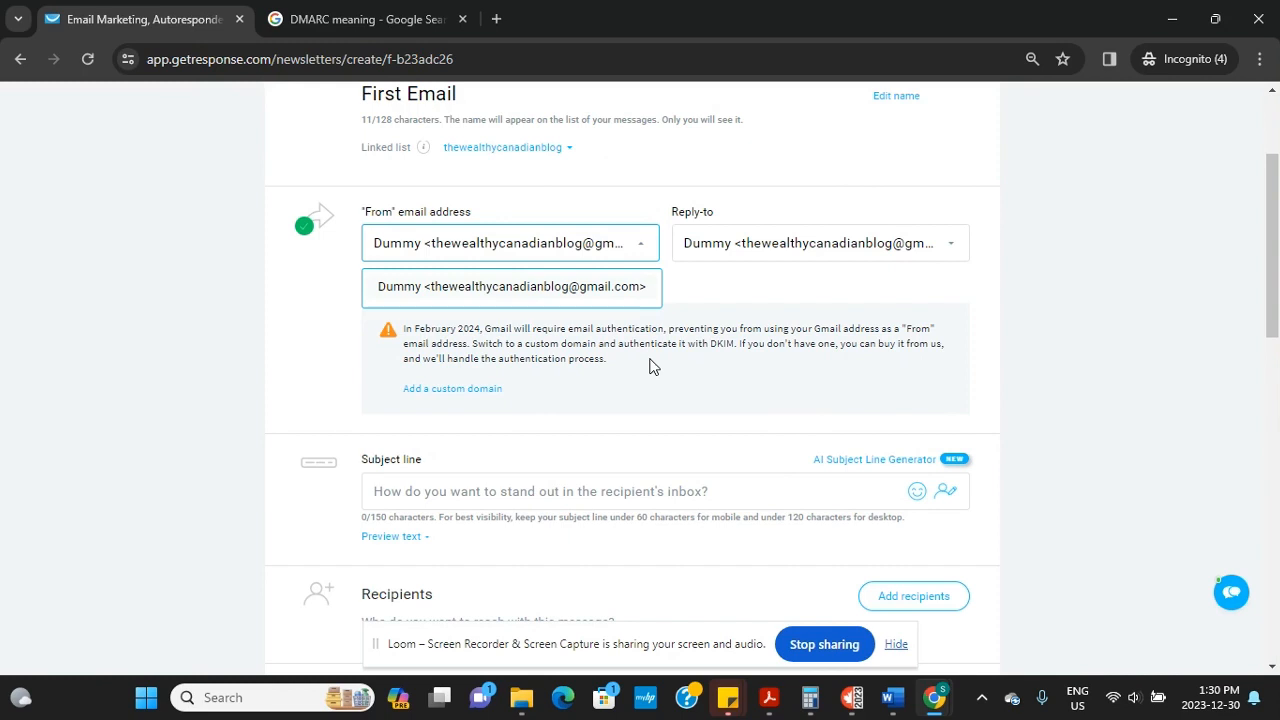
pyautogui.click(741, 292)
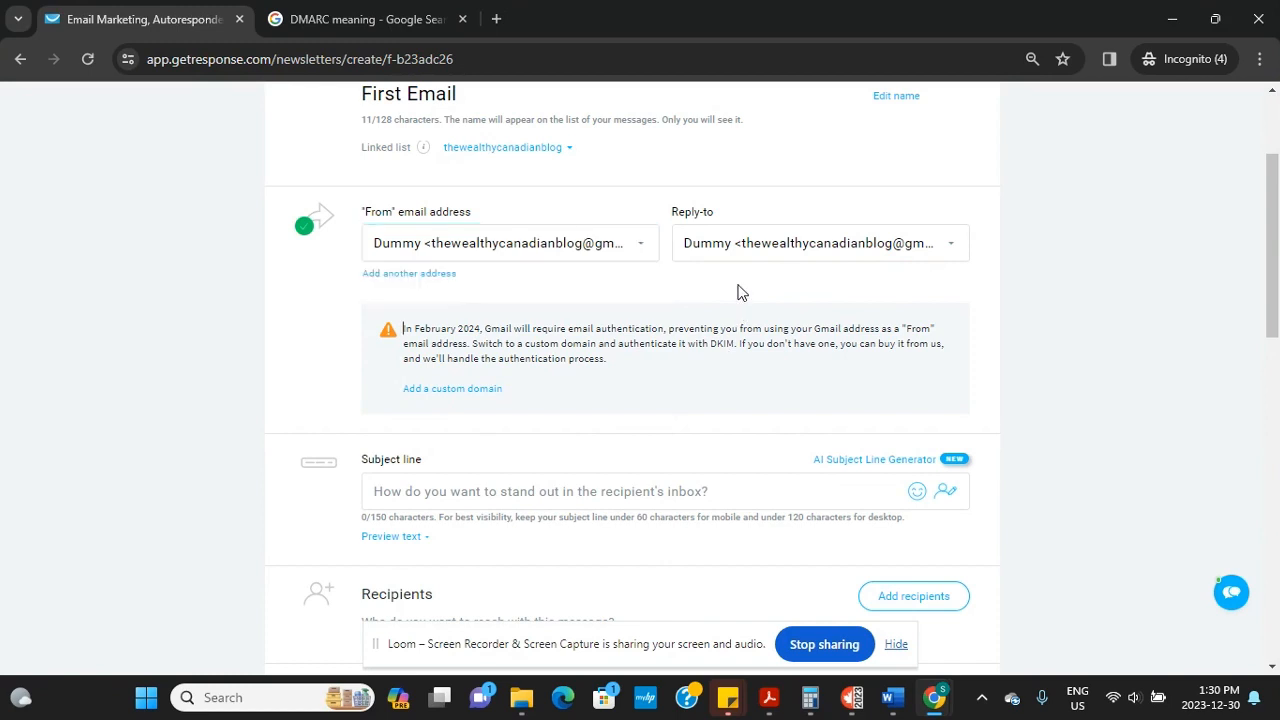
pyautogui.click(537, 492)
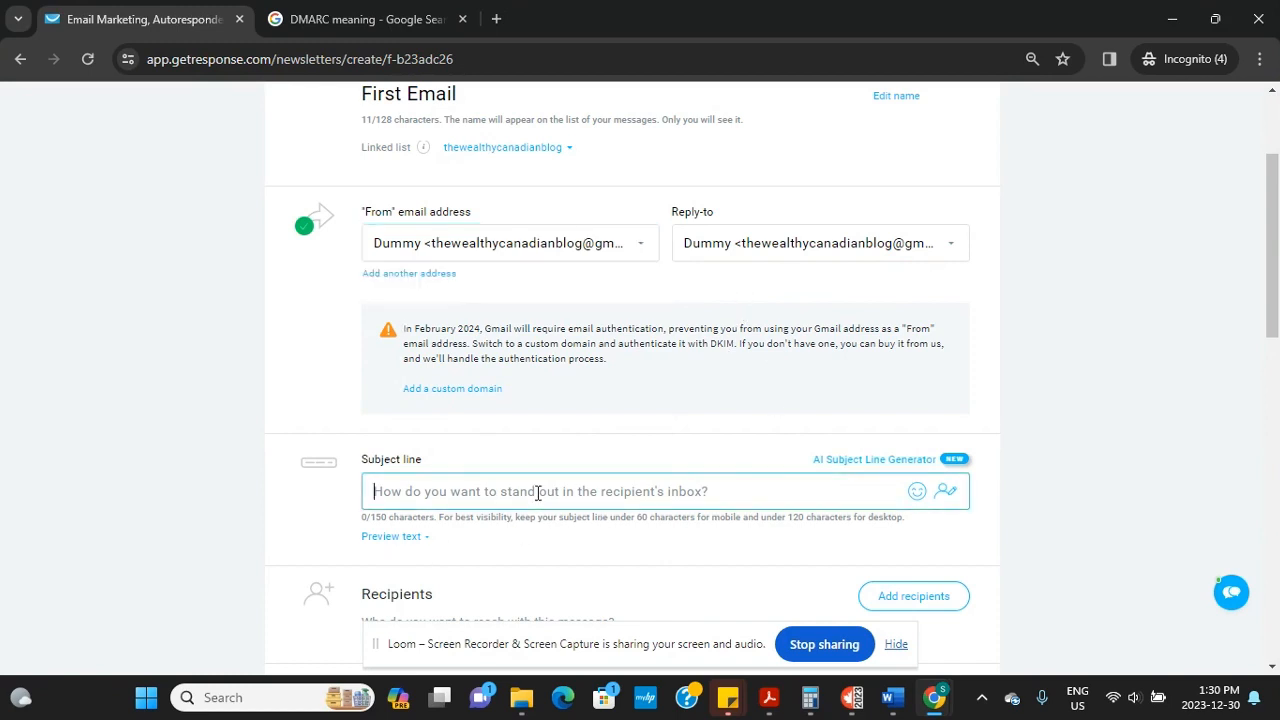
# Set the subject line to 'Welcome to my world,[[firstname]]' using the firstname personalization field
pyautogui.scroll(-2, 537, 492)
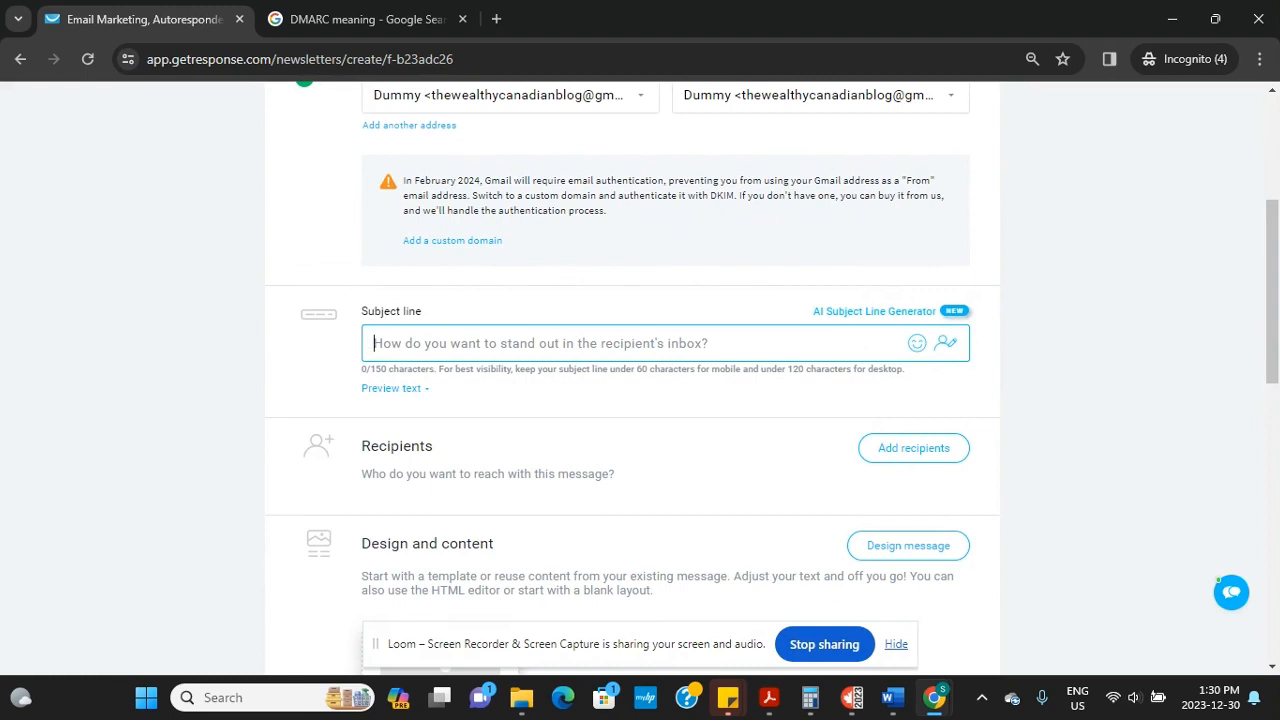
pyautogui.write('We')
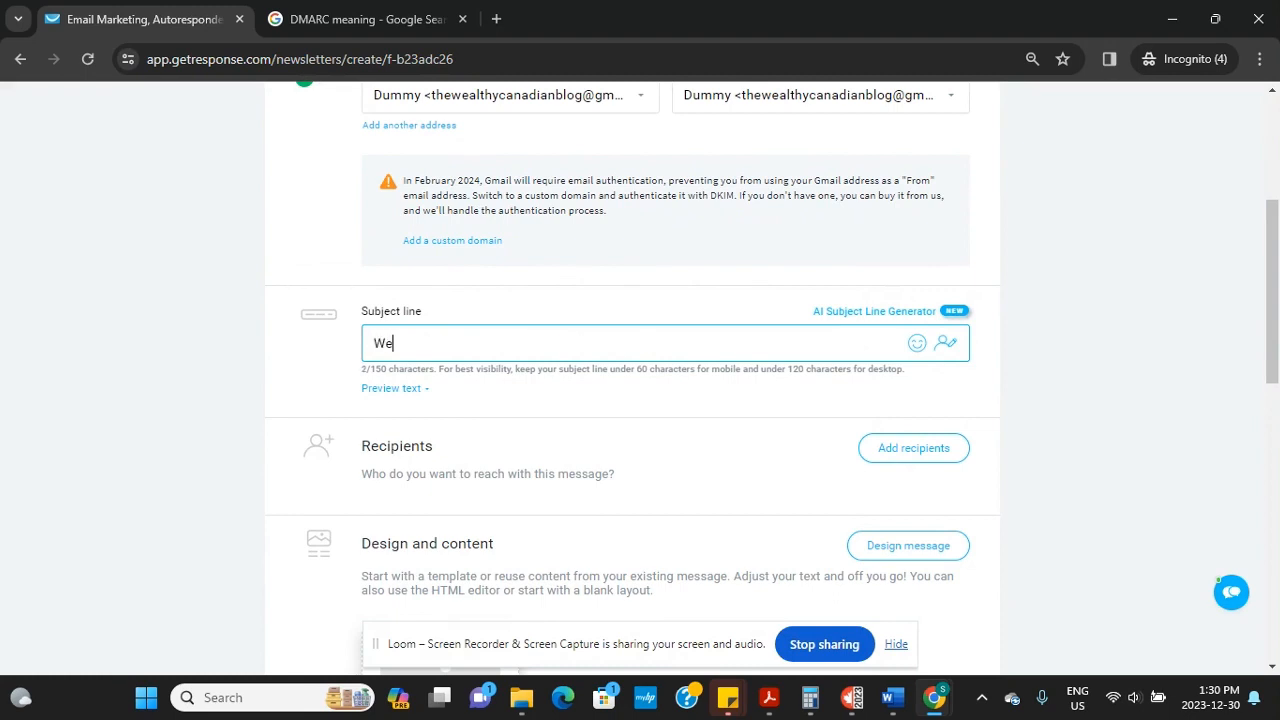
pyautogui.write('lcome to')
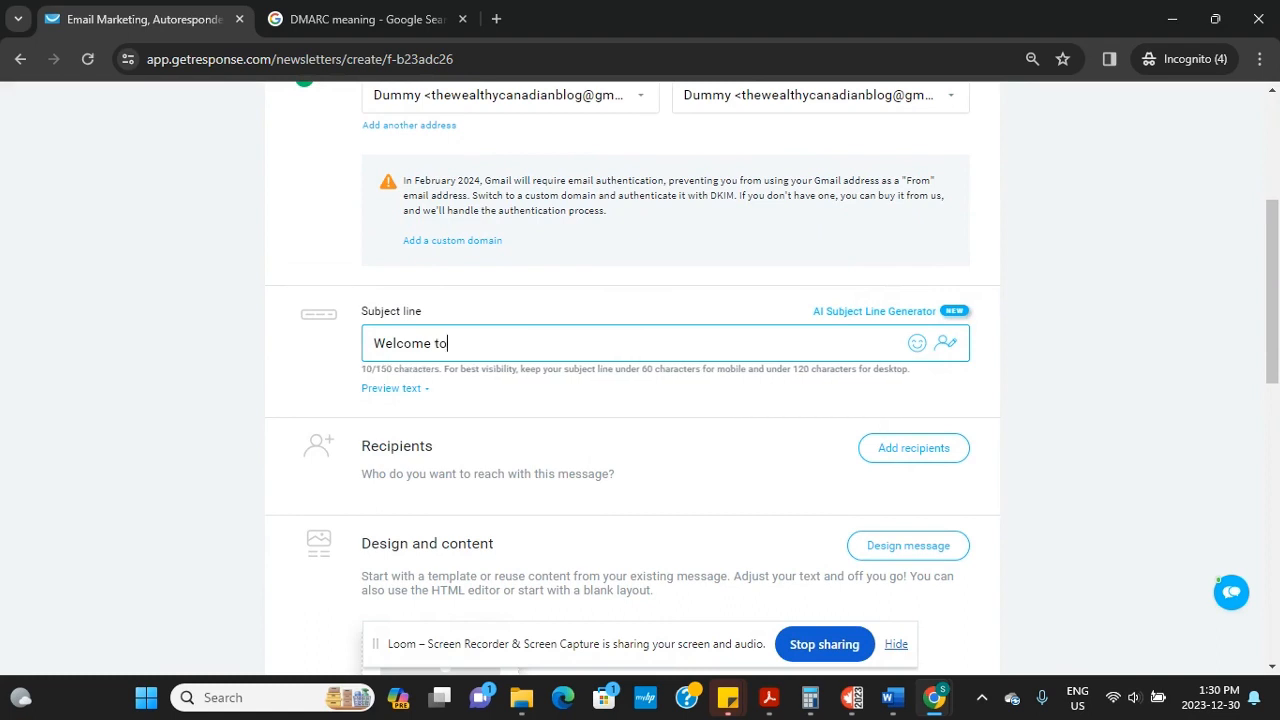
pyautogui.write(' my world')
pyautogui.click(946, 344)
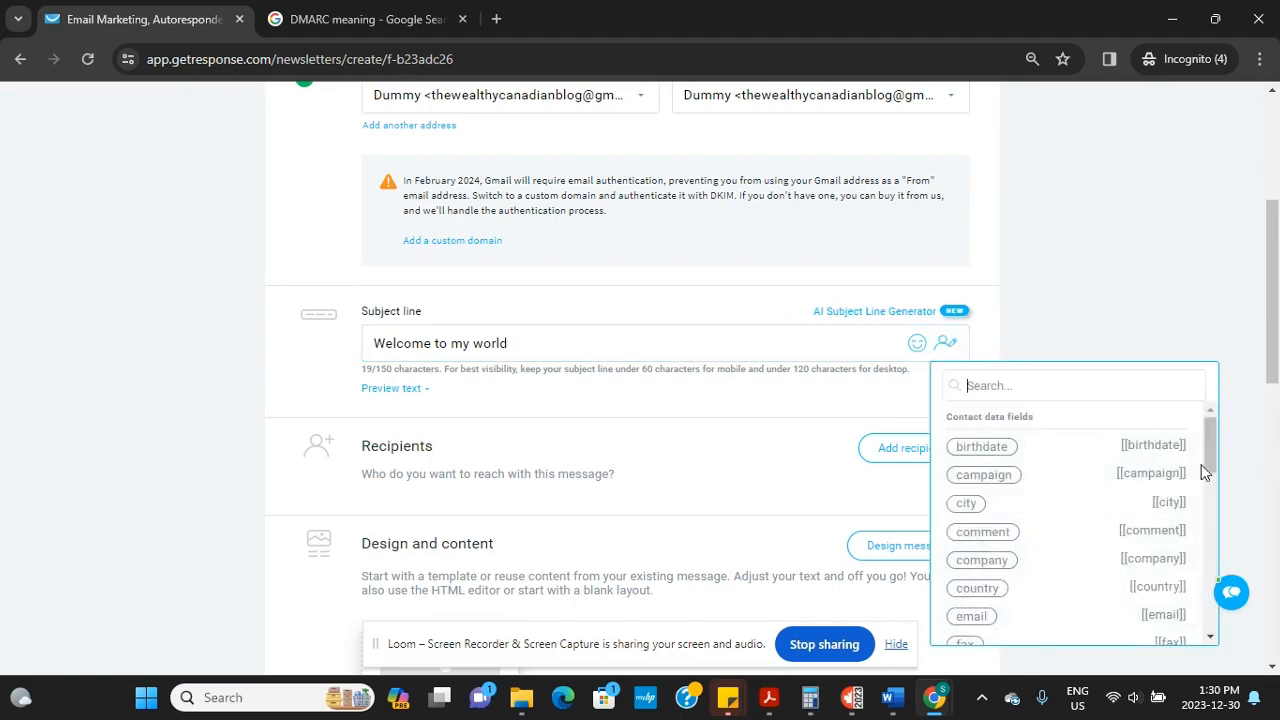
pyautogui.moveTo(1209, 454); pyautogui.dragTo(1208, 491)
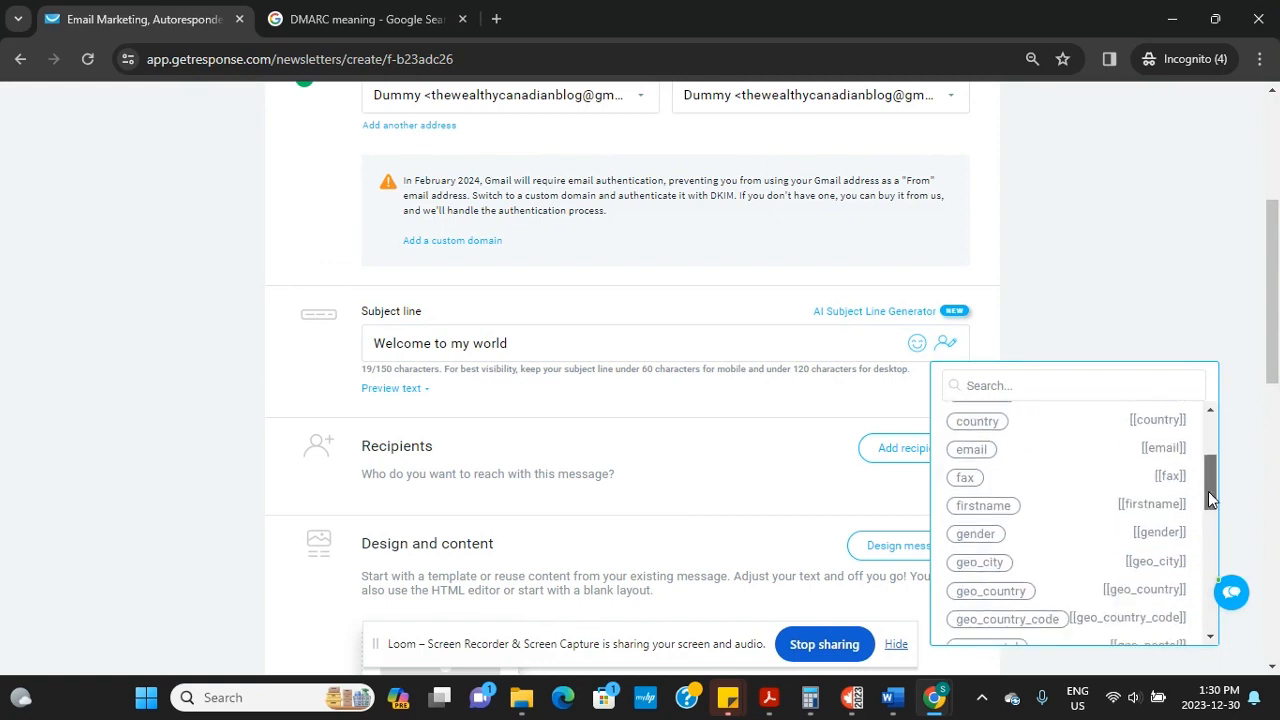
pyautogui.click(985, 506)
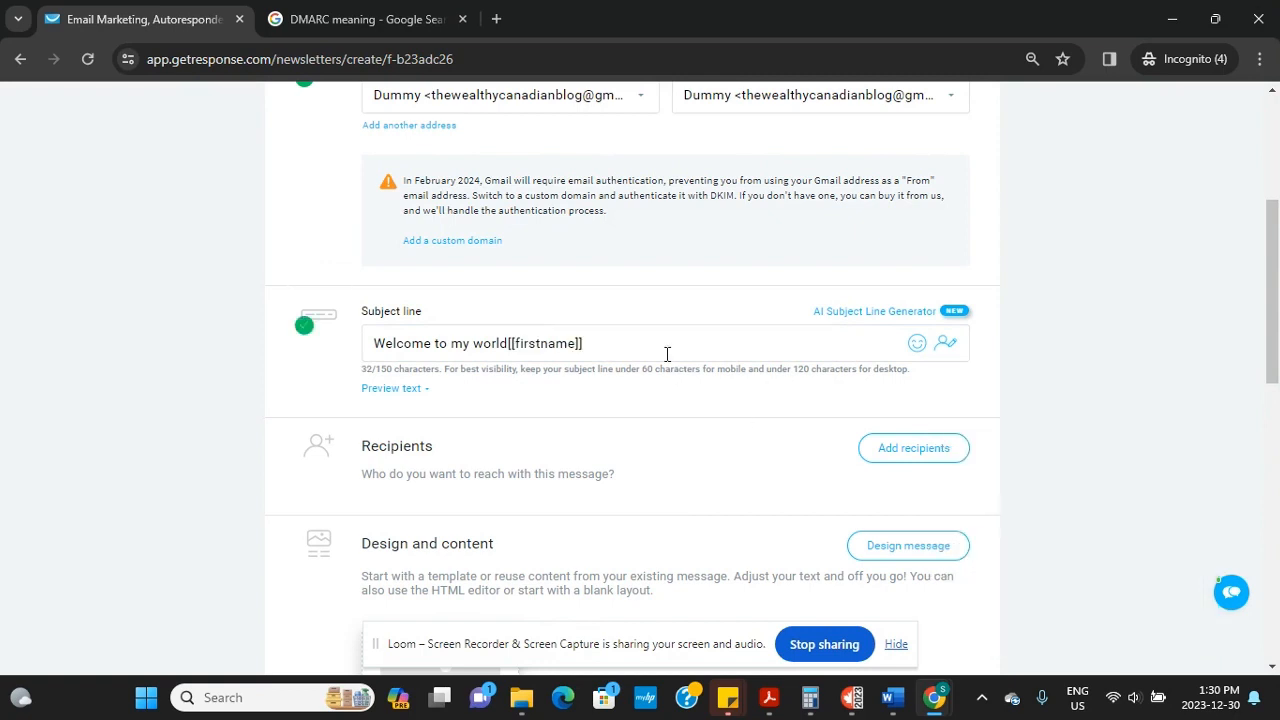
pyautogui.click(511, 344)
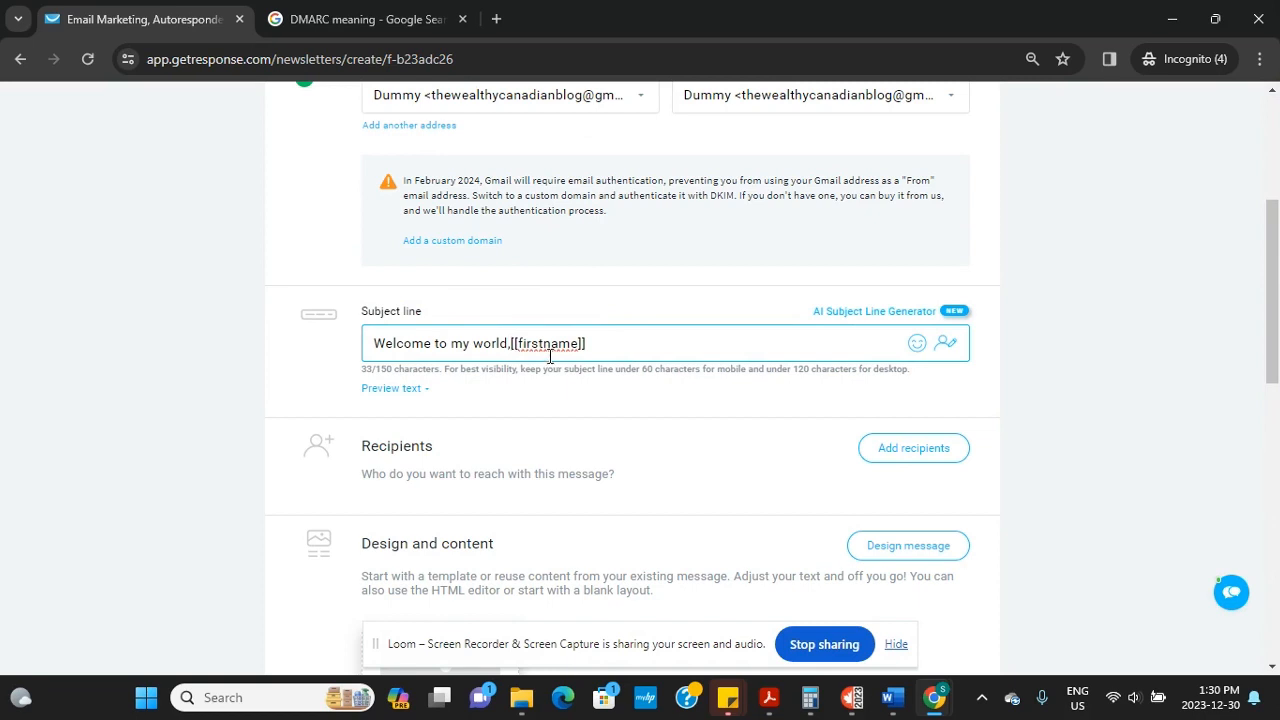
pyautogui.click(392, 392)
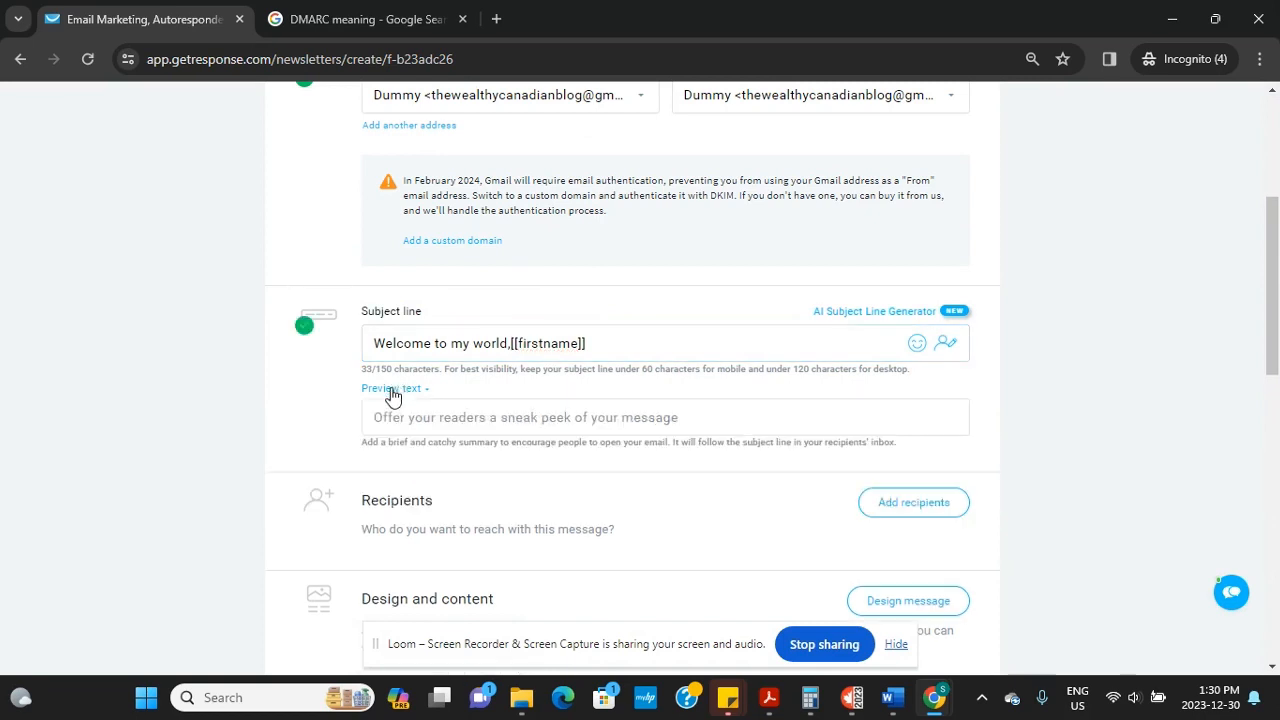
# Replace the preview text with 'Open this email to win an Iphone 14'
pyautogui.click(436, 420)
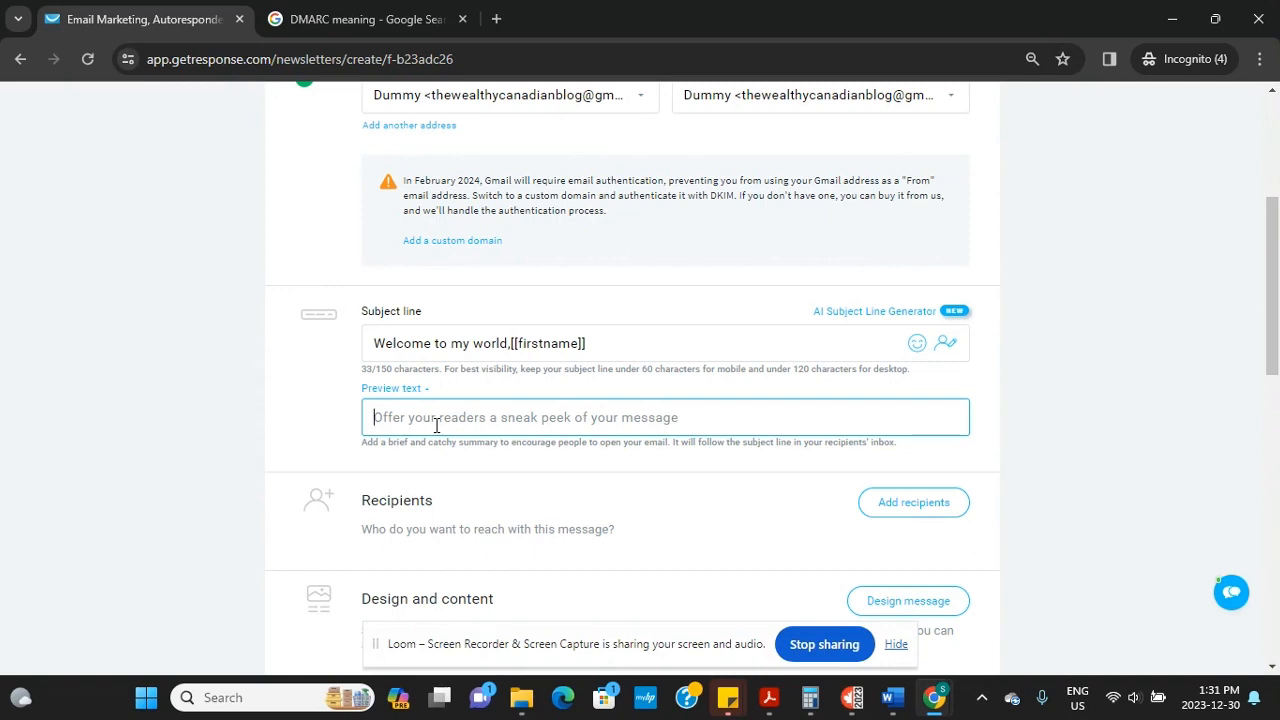
pyautogui.write('You are ge')
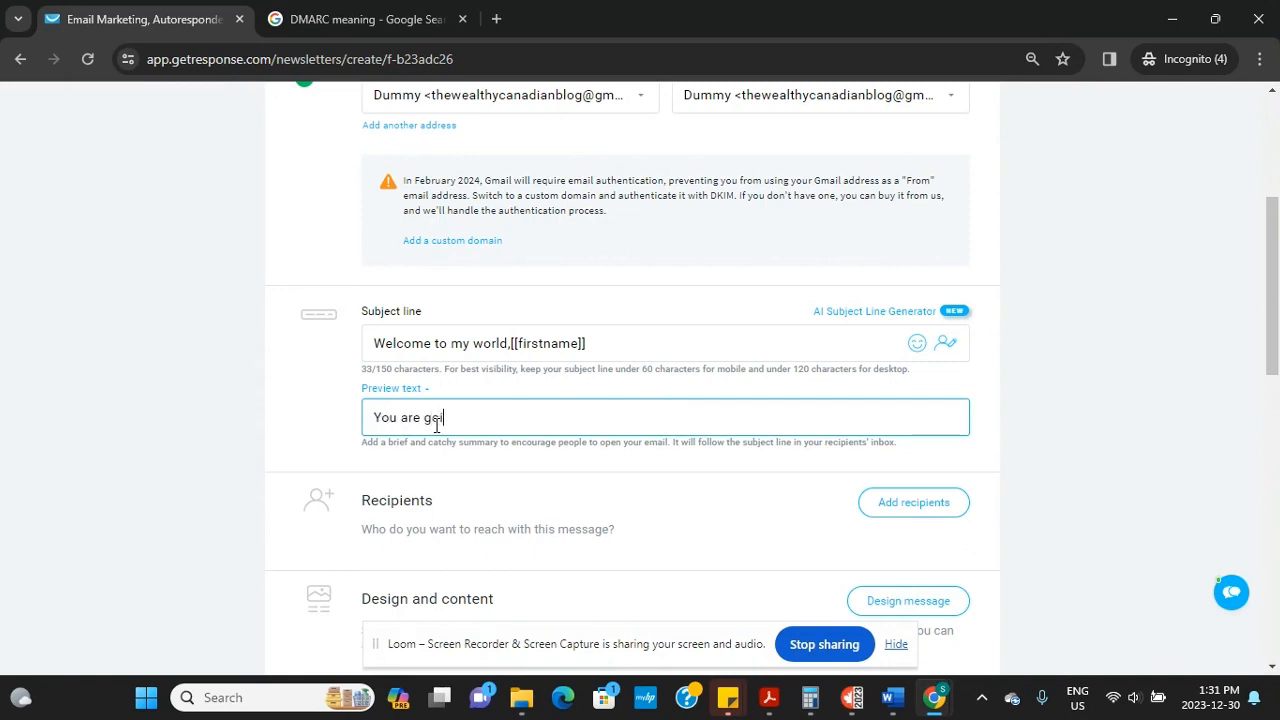
pyautogui.write('ing to love mmy')
pyautogui.press('BackSpace')
pyautogui.press('BackSpace')
pyautogui.write('y')
pyautogui.press('BackSpace')
pyautogui.press('BackSpace')
pyautogui.press('BackSpace')
pyautogui.press('BackSpace')
pyautogui.press('BackSpace')
pyautogui.press('BackSpace')
pyautogui.press('BackSpace')
pyautogui.press('BackSpace')
pyautogui.press('BackSpace')
pyautogui.press('BackSpace')
pyautogui.press('BackSpace')
pyautogui.press('BackSpace')
pyautogui.press('BackSpace')
pyautogui.press('BackSpace')
pyautogui.press('BackSpace')
pyautogui.press('BackSpace')
pyautogui.press('BackSpace')
pyautogui.press('BackSpace')
pyautogui.press('BackSpace')
pyautogui.press('BackSpace')
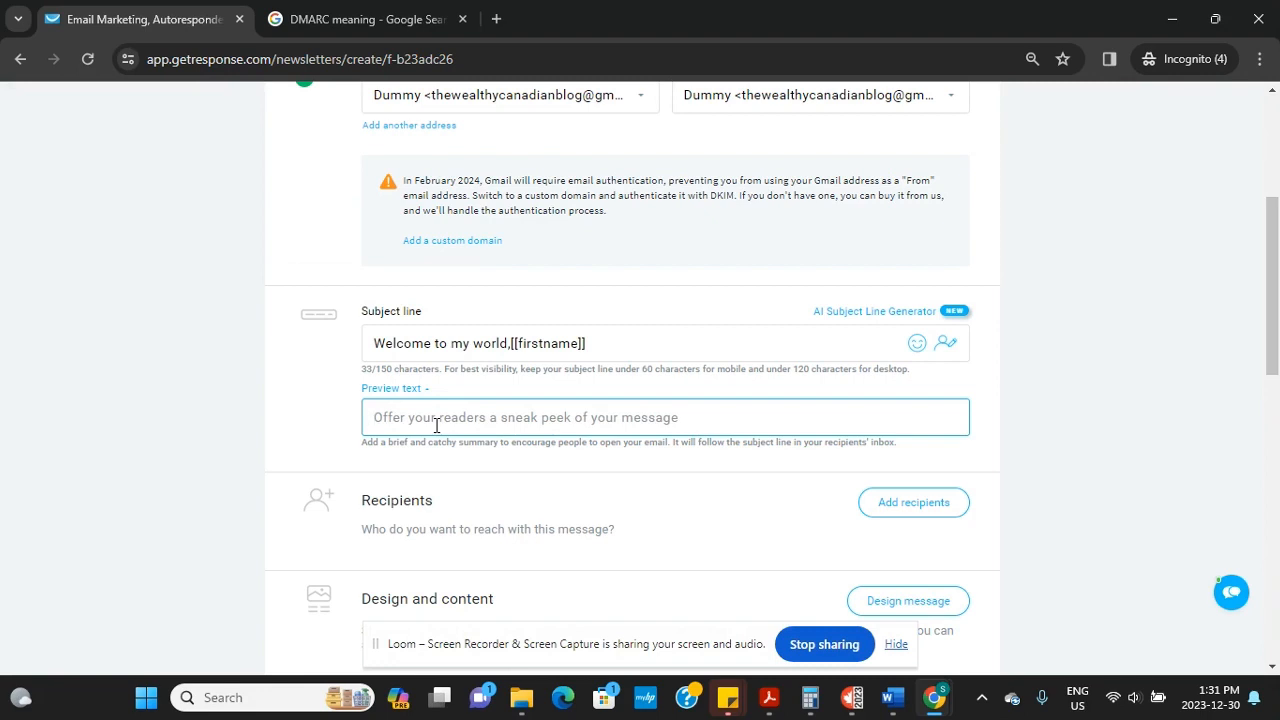
pyautogui.write('Open thi')
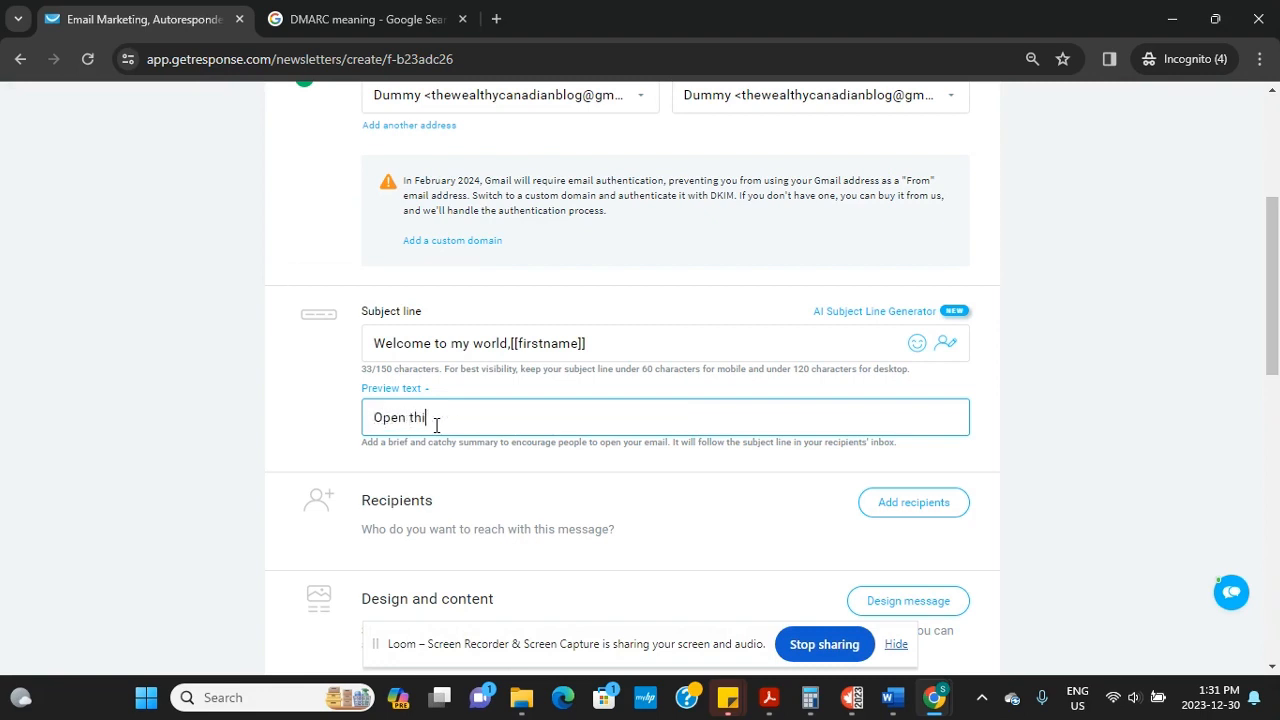
pyautogui.write('s emau')
pyautogui.press('BackSpace')
pyautogui.write('il to win an Iphone 14')
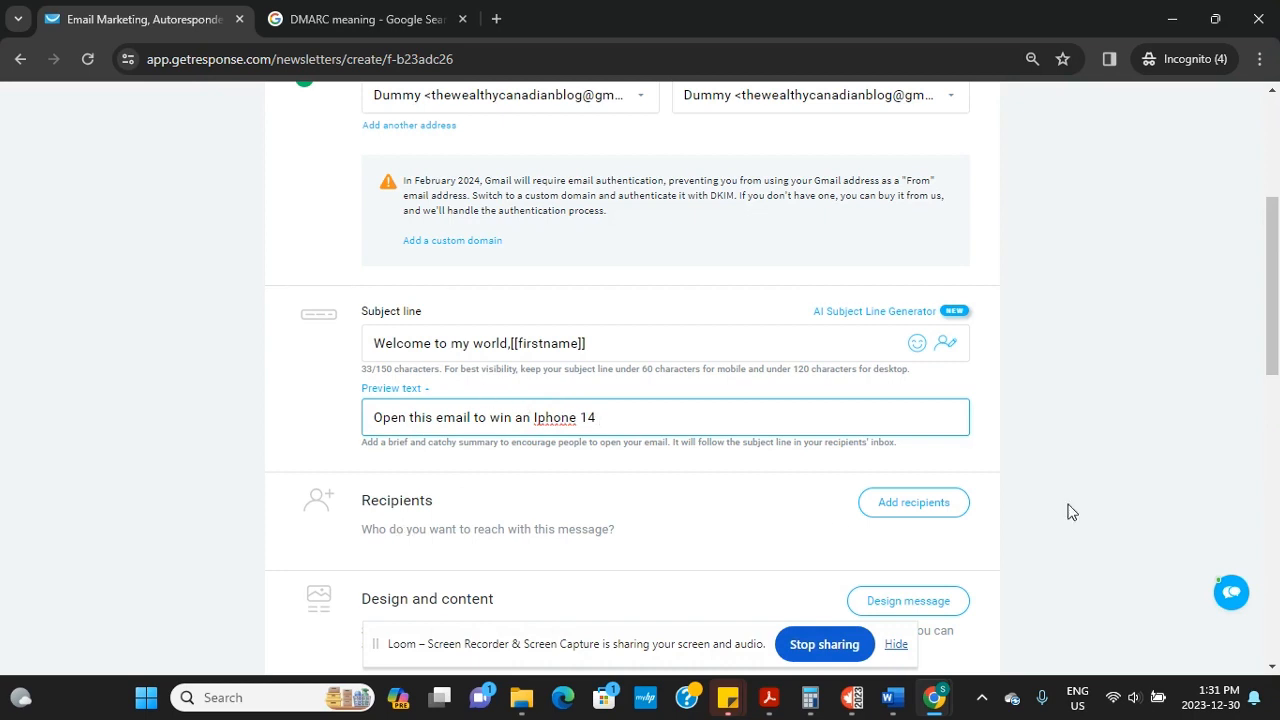
pyautogui.moveTo(1276, 241); pyautogui.dragTo(1276, 292)
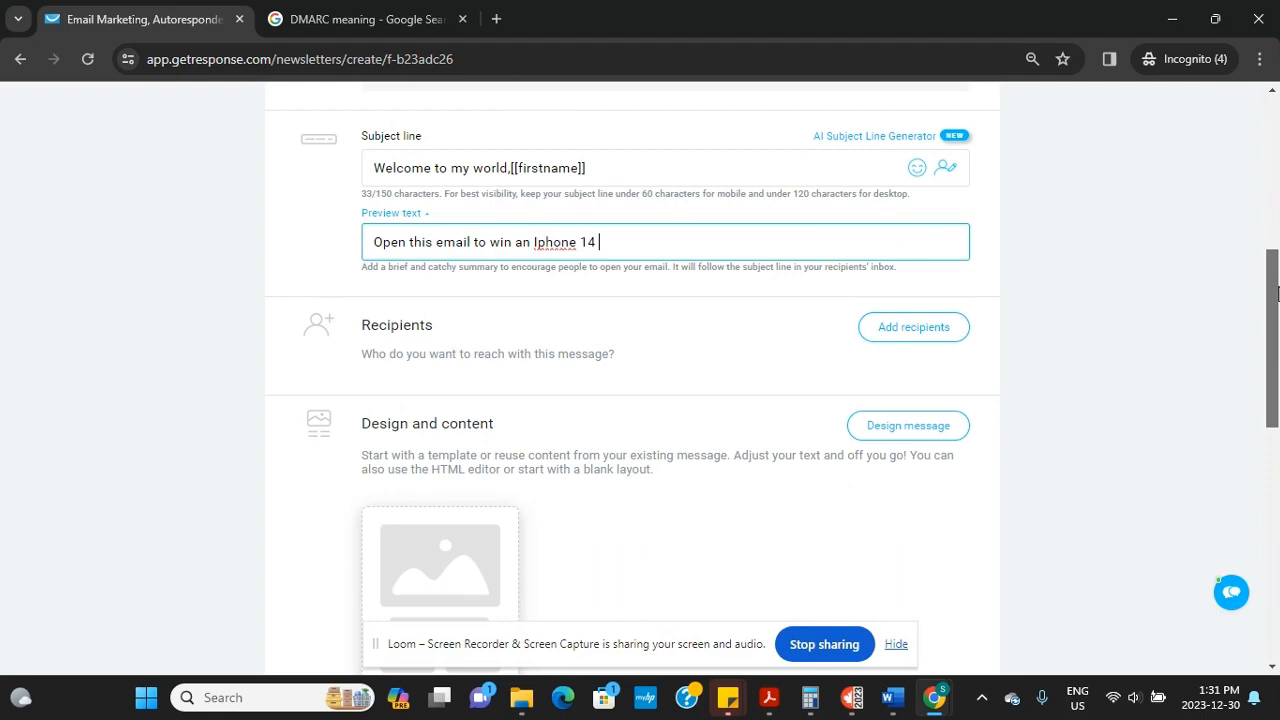
# Skip adding recipients for now and go to Design message to pick a template
pyautogui.click(924, 334)
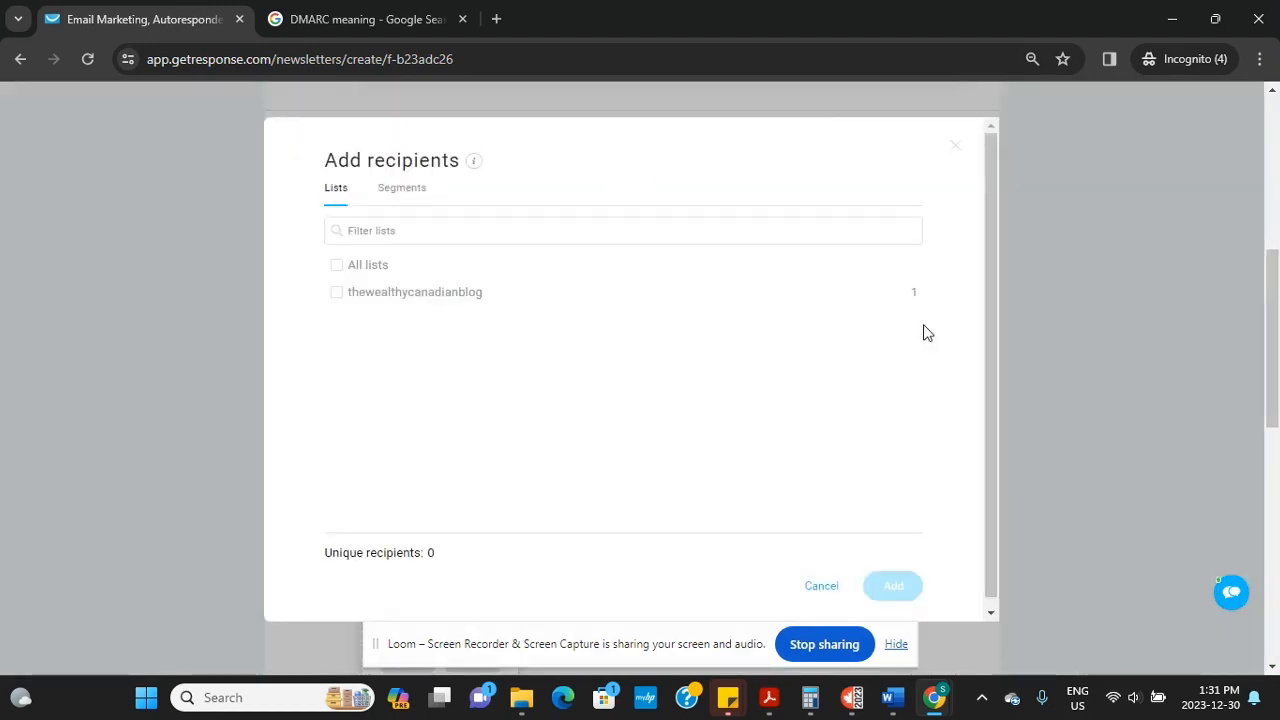
pyautogui.click(821, 587)
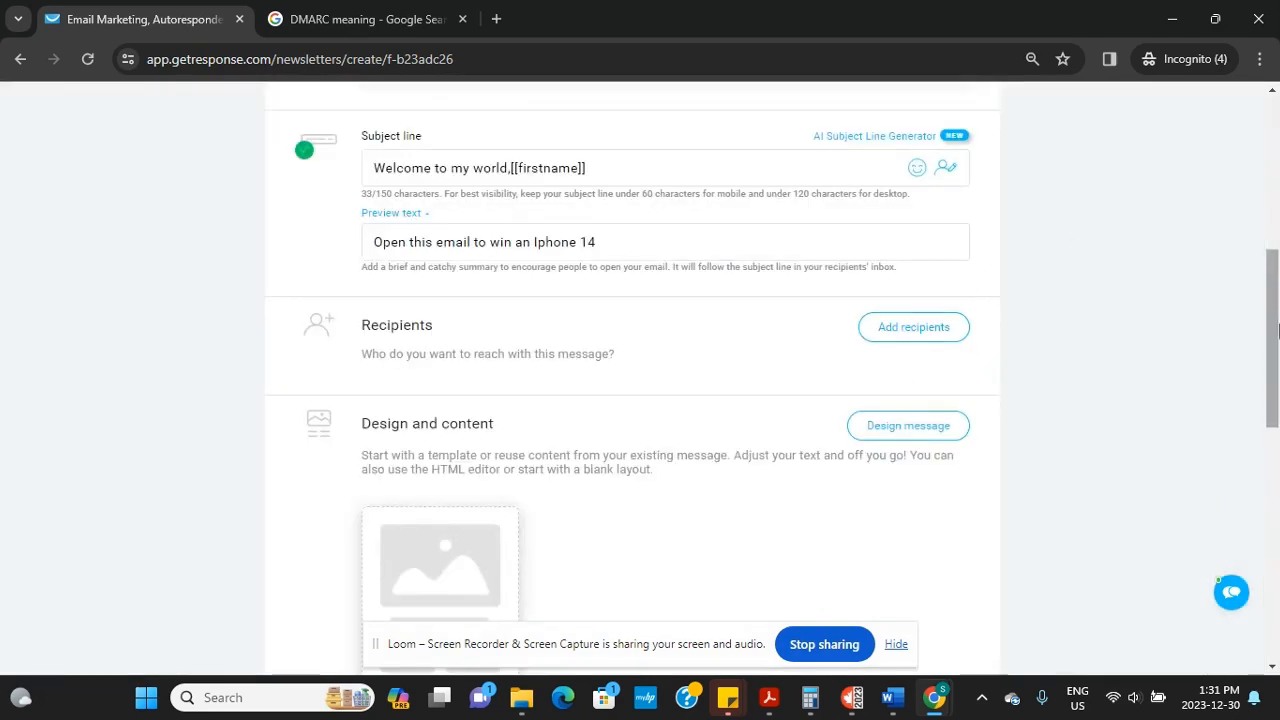
pyautogui.moveTo(1269, 329); pyautogui.dragTo(1266, 374)
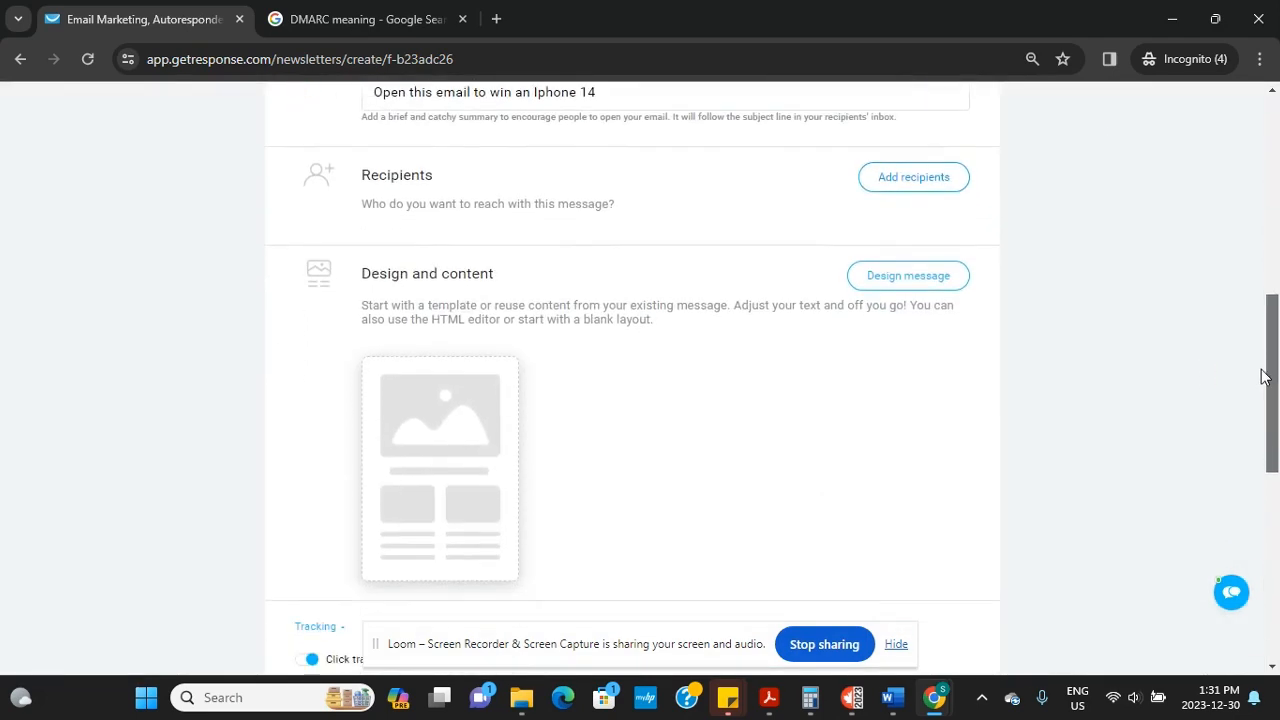
pyautogui.moveTo(519, 421)
pyautogui.click(918, 276)
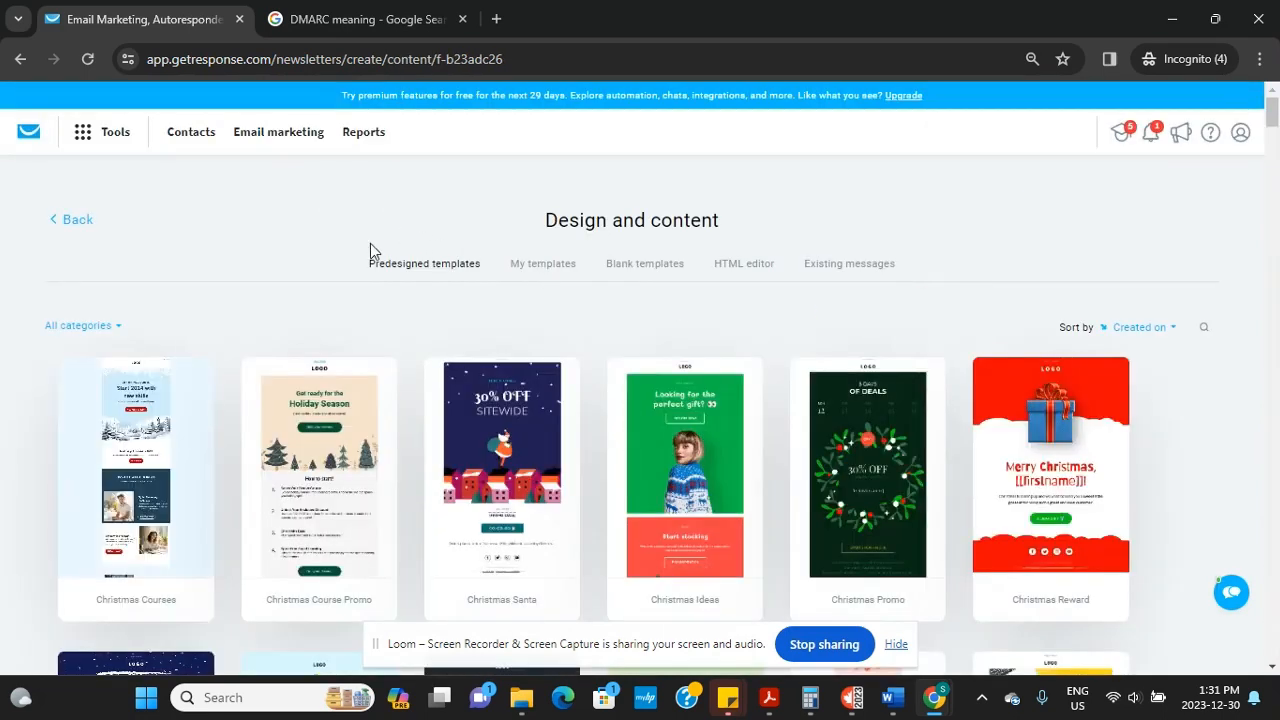
# Look through Blank templates and Existing messages, then use the predesigned Christmas Reward template
pyautogui.moveTo(205, 385)
pyautogui.click(633, 266)
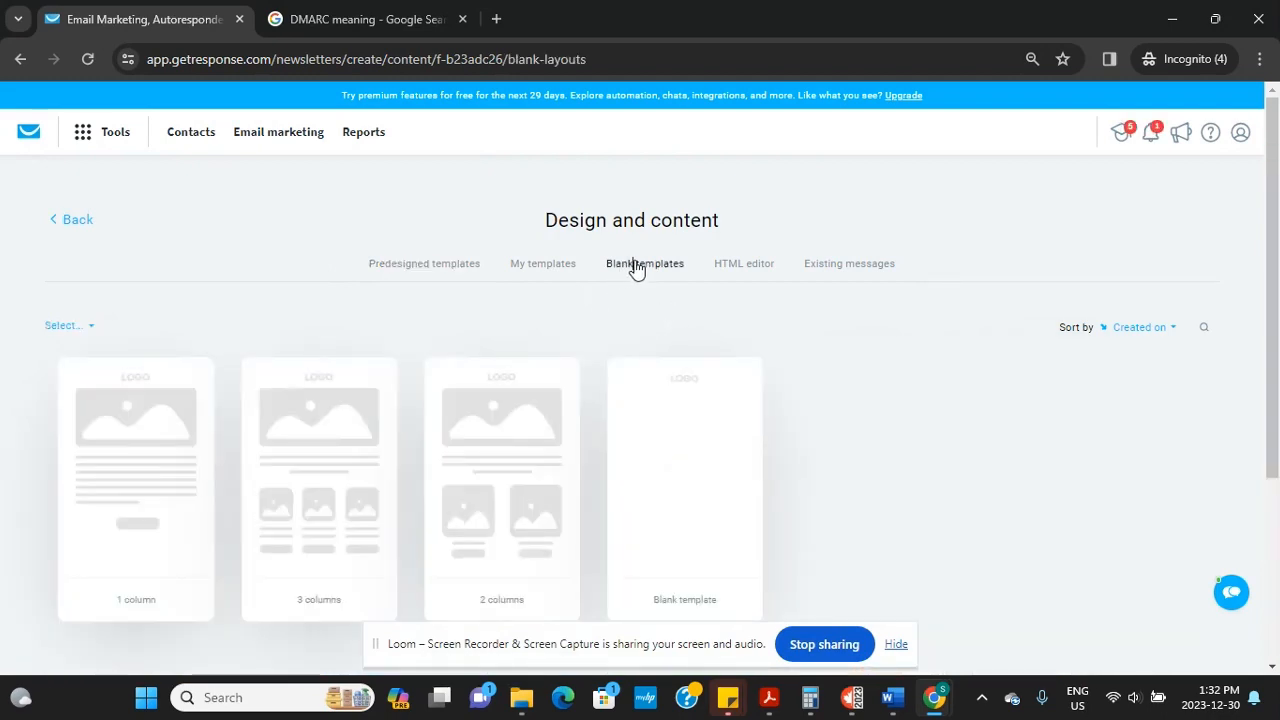
pyautogui.click(436, 270)
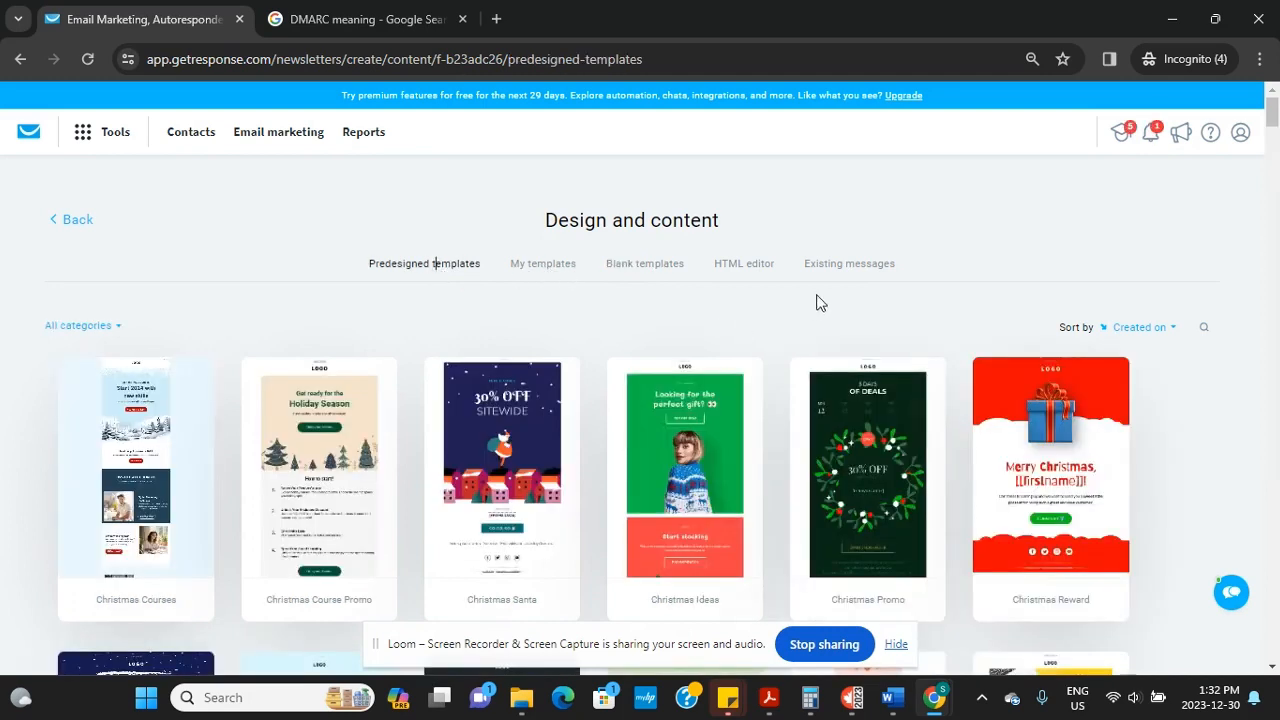
pyautogui.click(852, 276)
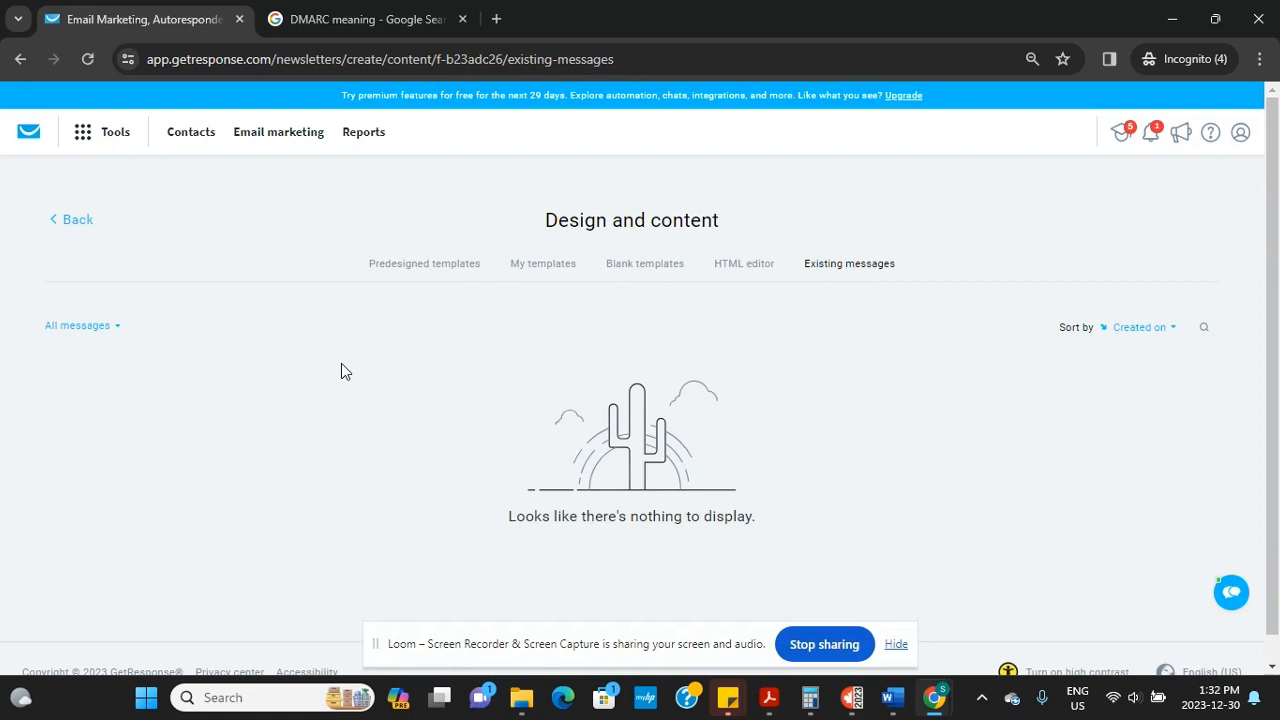
pyautogui.click(428, 270)
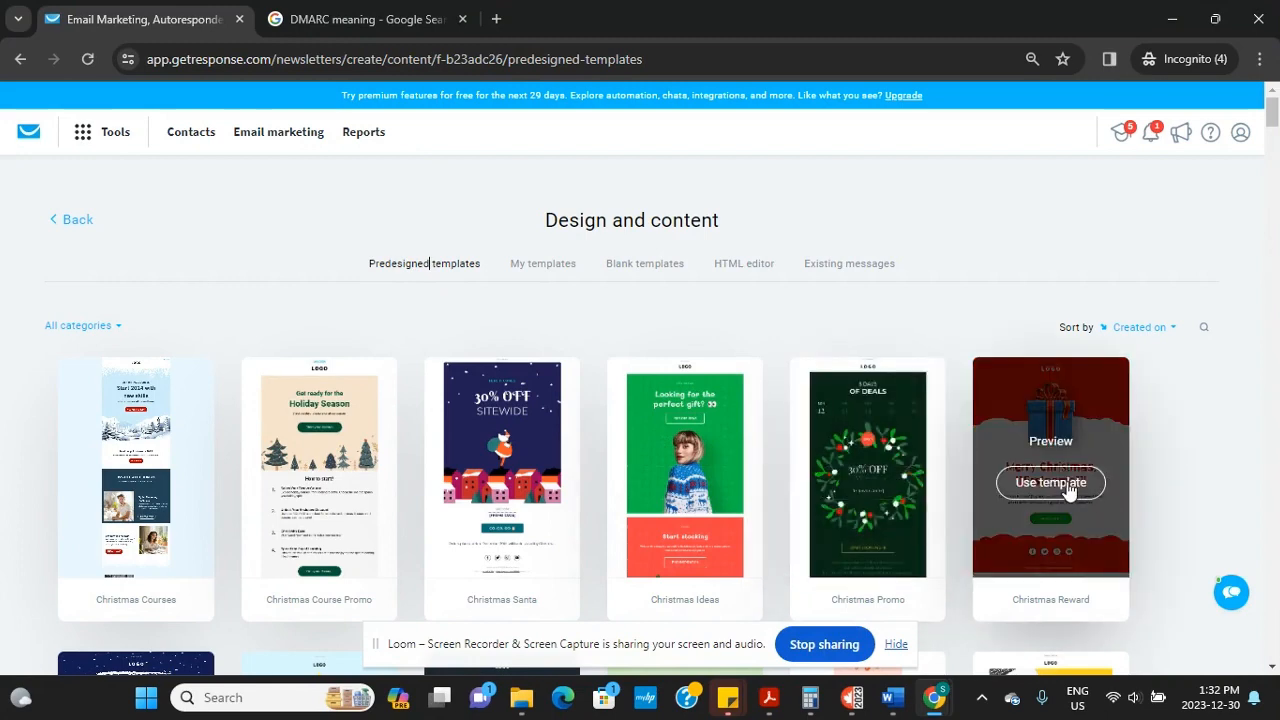
pyautogui.click(1058, 481)
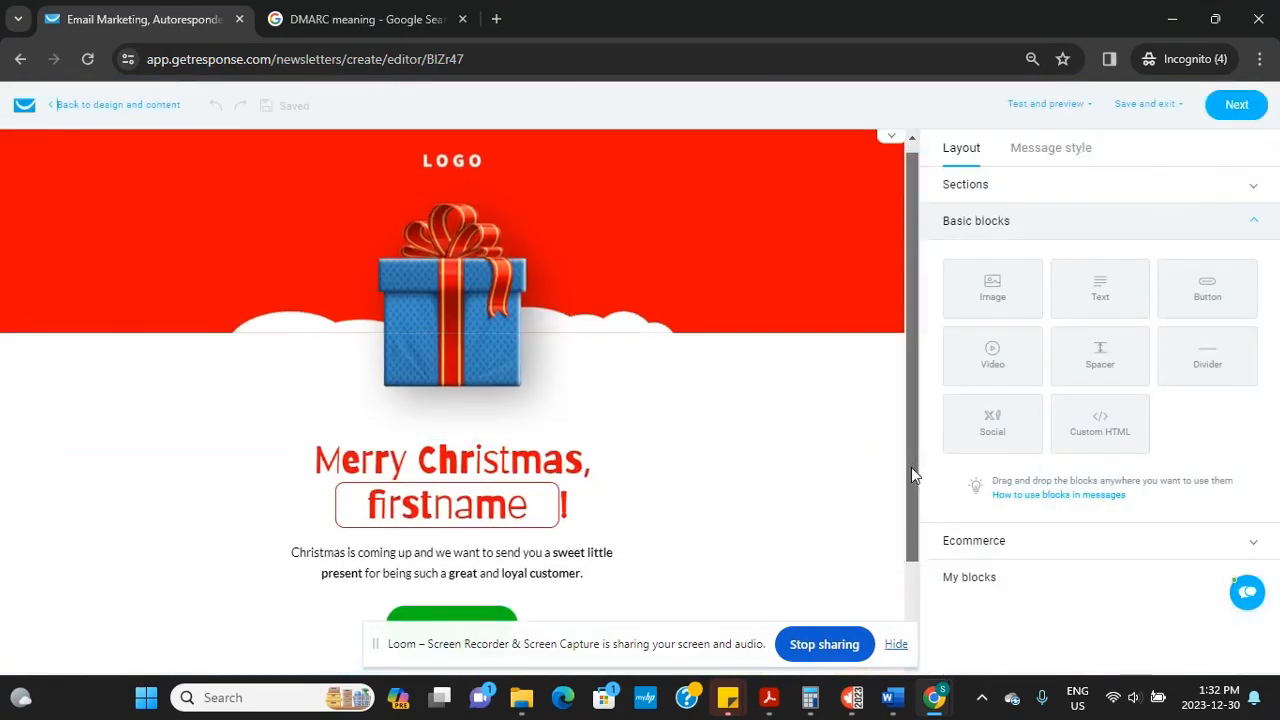
pyautogui.scroll(-2, 911, 467)
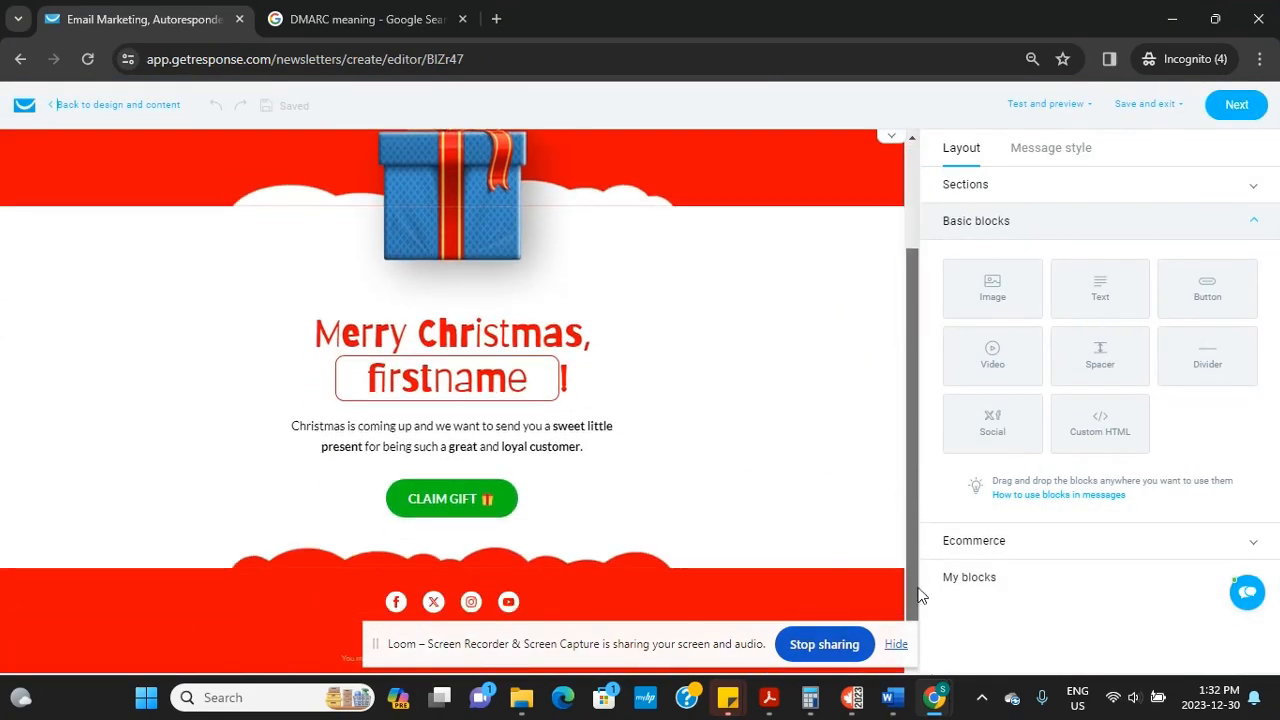
pyautogui.click(612, 383)
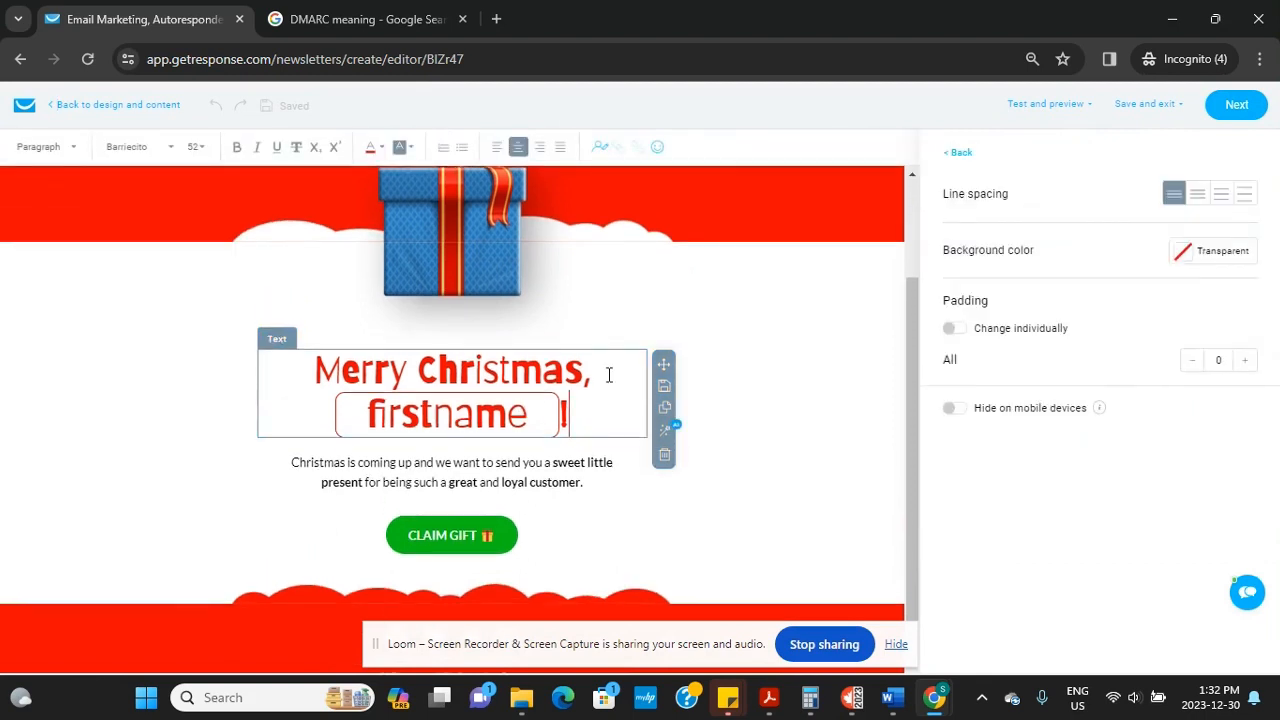
pyautogui.press('Return')
pyautogui.press('Return')
pyautogui.press('Return')
pyautogui.press('Return')
pyautogui.press('Return')
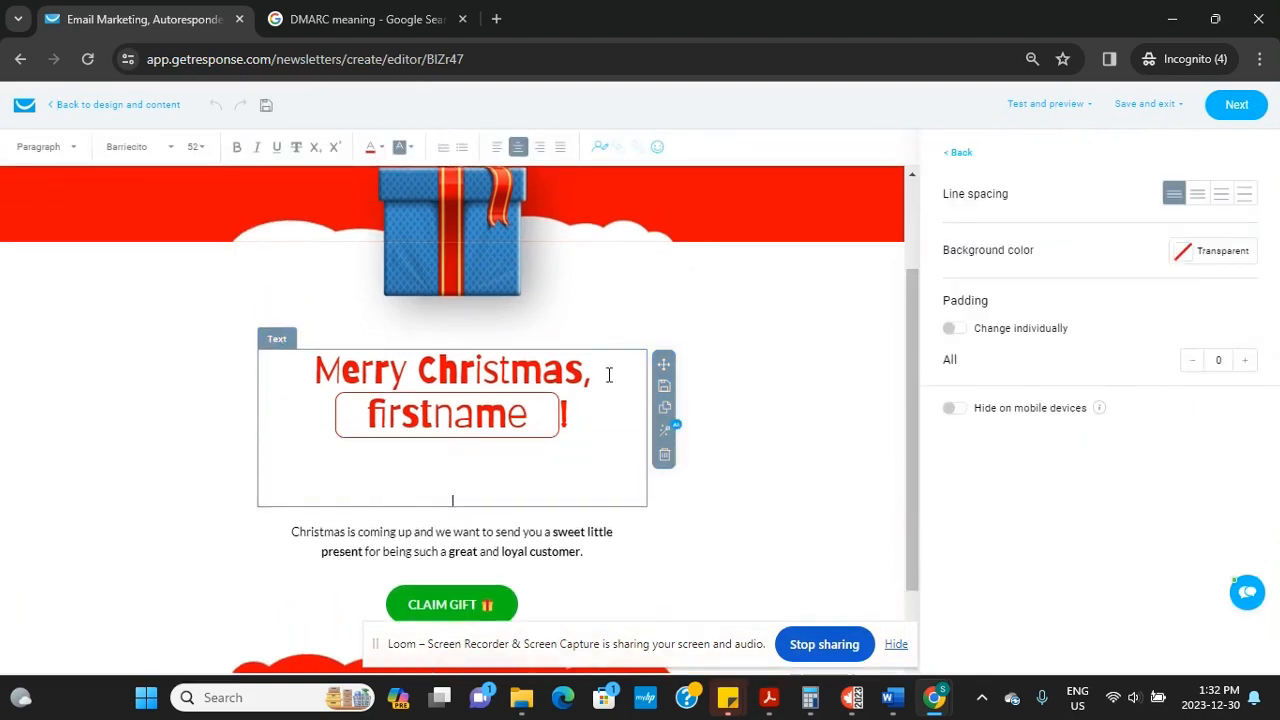
pyautogui.press('BackSpace')
pyautogui.press('BackSpace')
pyautogui.press('BackSpace')
pyautogui.press('BackSpace')
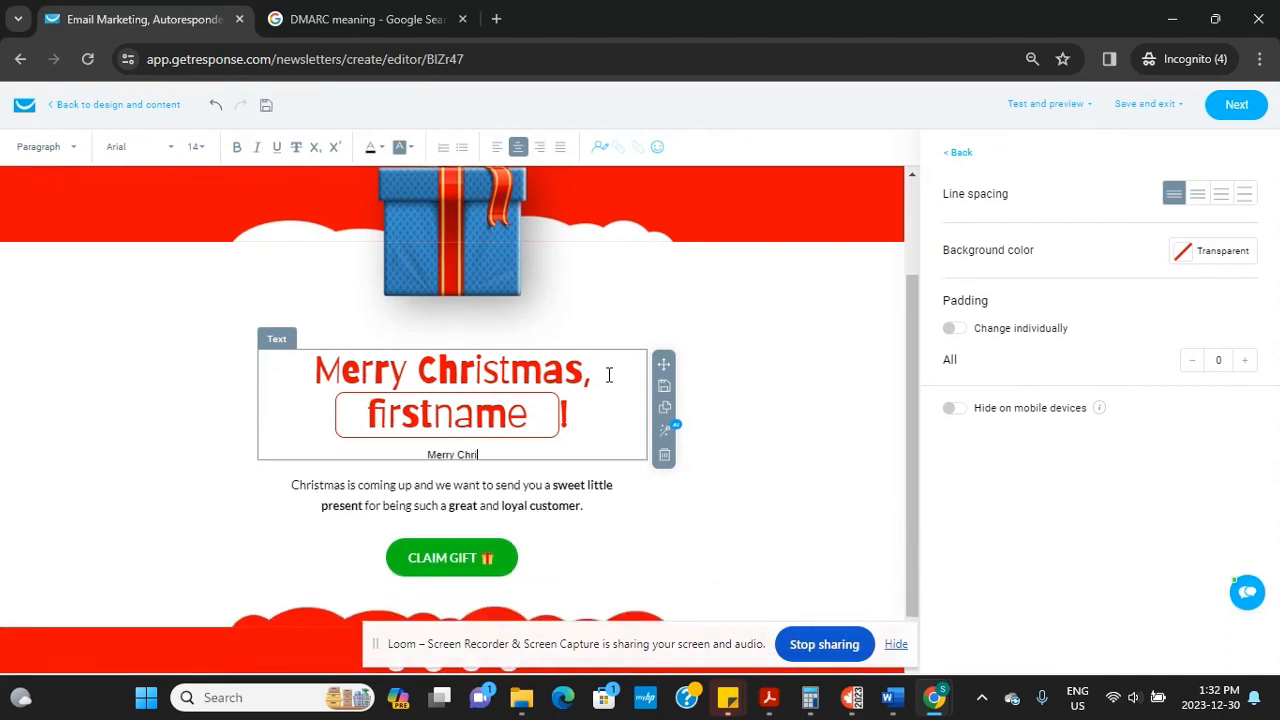
pyautogui.write('Merry Christmas for Stanley, ha')
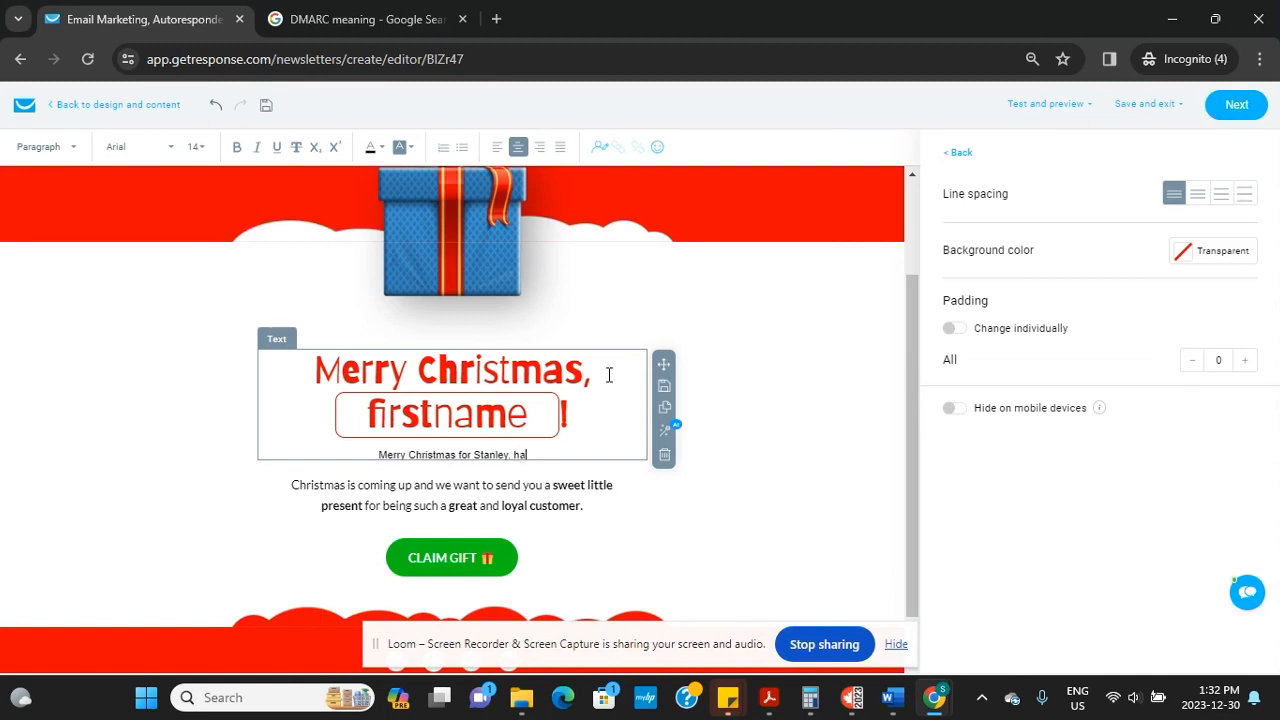
pyautogui.write('ve a wonderful')
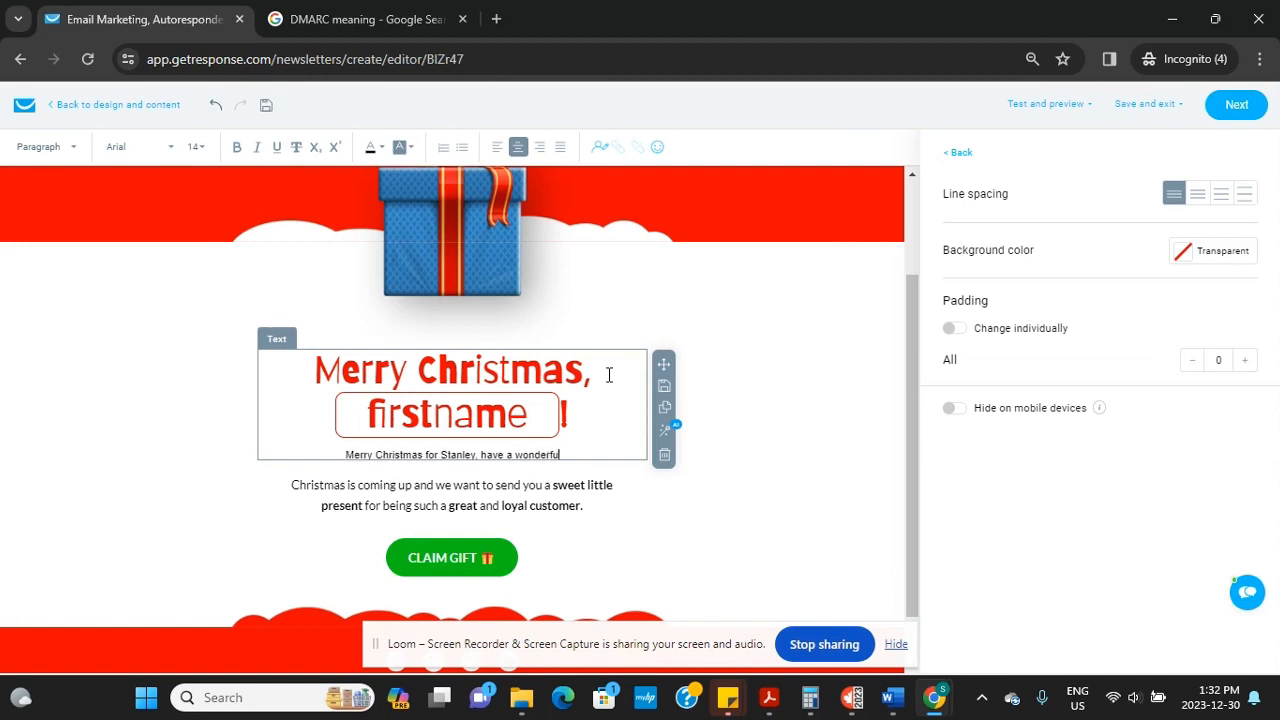
pyautogui.write(' celebrati')
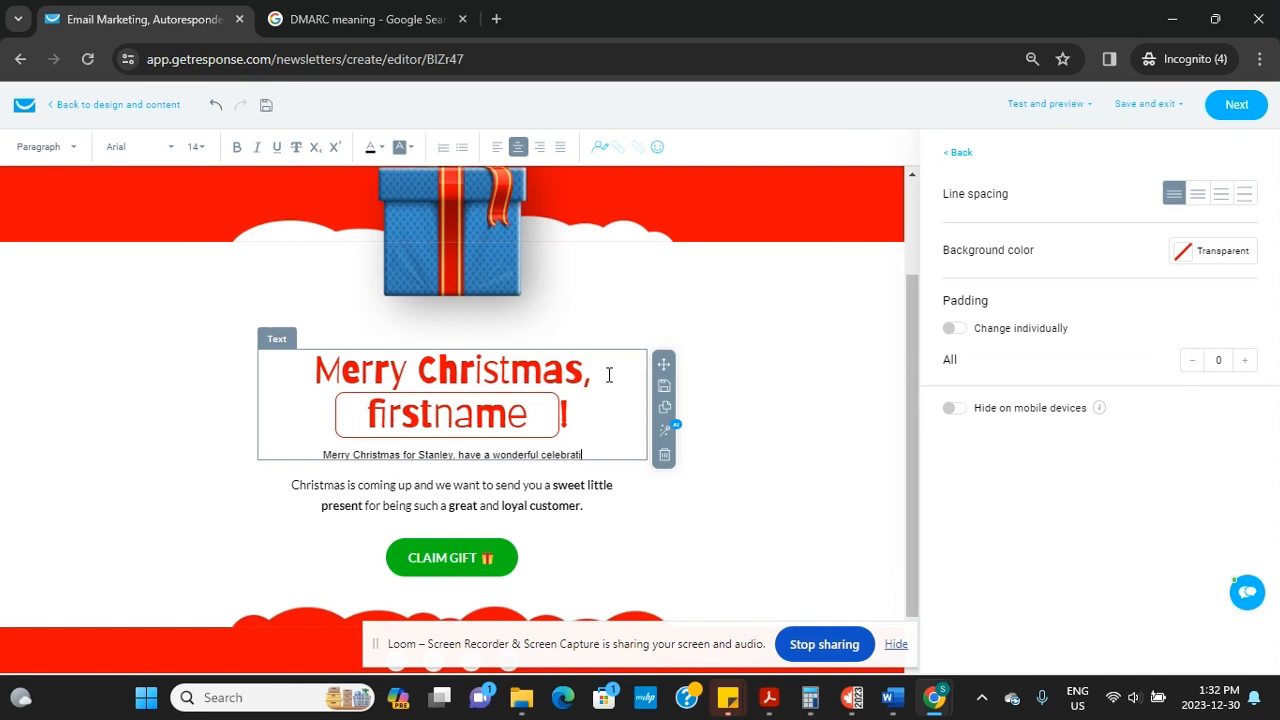
pyautogui.write('on')
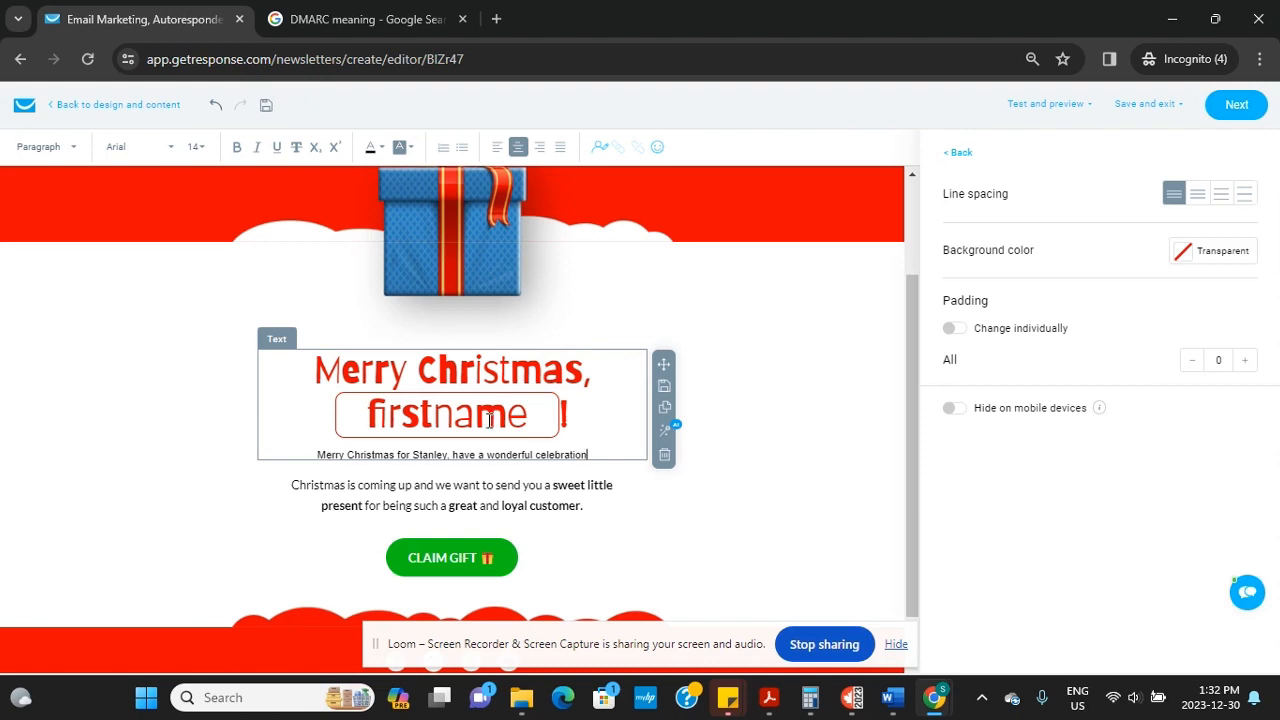
pyautogui.press('Return')
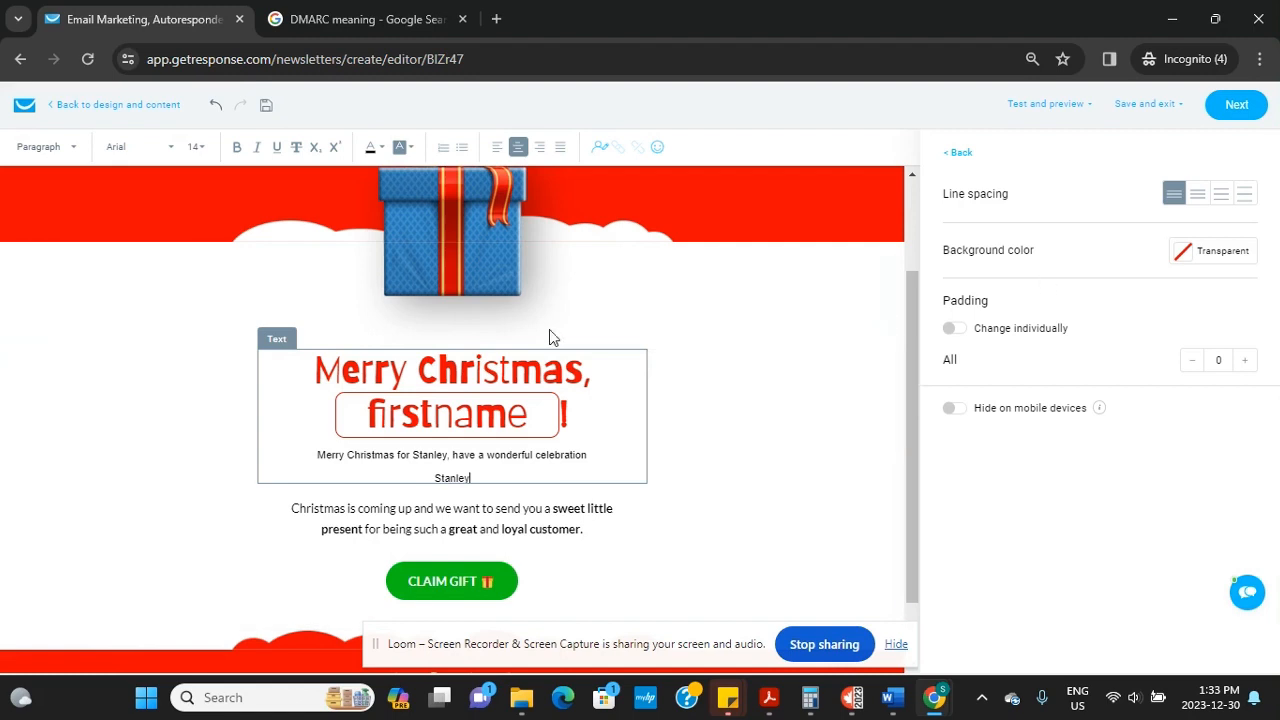
pyautogui.click(746, 483)
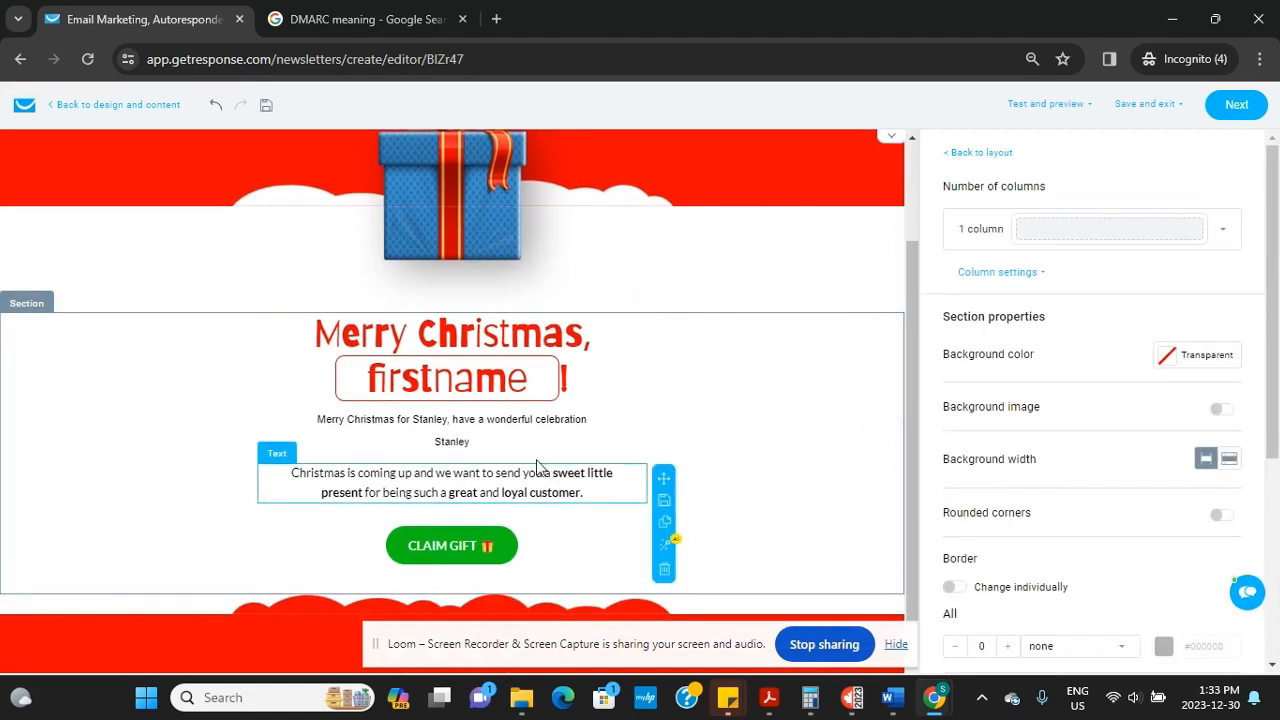
pyautogui.click(530, 447)
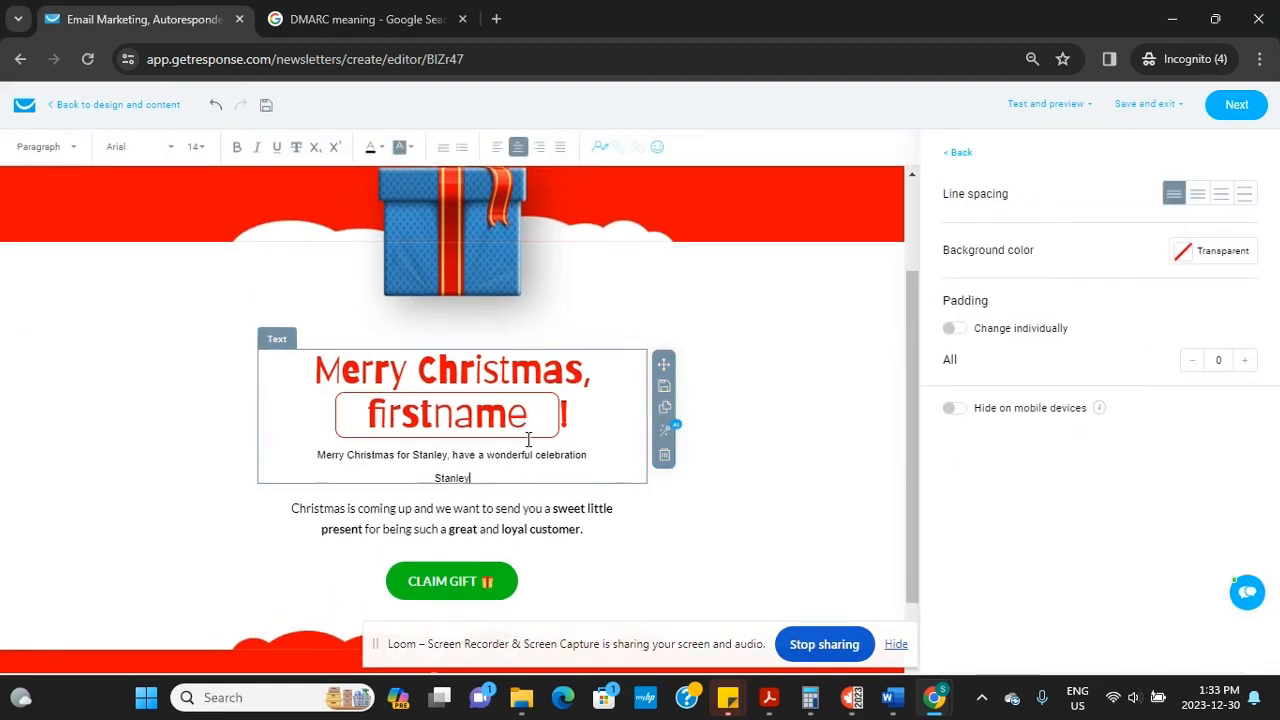
pyautogui.press('BackSpace')
pyautogui.press('BackSpace')
pyautogui.press('BackSpace')
pyautogui.press('BackSpace')
pyautogui.press('BackSpace')
pyautogui.press('BackSpace')
pyautogui.press('BackSpace')
pyautogui.press('BackSpace')
pyautogui.press('BackSpace')
pyautogui.press('BackSpace')
pyautogui.press('BackSpace')
pyautogui.press('BackSpace')
pyautogui.press('BackSpace')
pyautogui.press('BackSpace')
pyautogui.press('BackSpace')
pyautogui.press('BackSpace')
pyautogui.press('BackSpace')
pyautogui.press('BackSpace')
pyautogui.press('BackSpace')
pyautogui.press('BackSpace')
pyautogui.press('BackSpace')
pyautogui.press('BackSpace')
pyautogui.press('BackSpace')
pyautogui.press('BackSpace')
pyautogui.press('BackSpace')
pyautogui.press('BackSpace')
pyautogui.press('BackSpace')
pyautogui.press('BackSpace')
pyautogui.press('BackSpace')
pyautogui.press('BackSpace')
pyautogui.press('BackSpace')
pyautogui.press('BackSpace')
pyautogui.press('BackSpace')
pyautogui.press('BackSpace')
pyautogui.press('BackSpace')
pyautogui.press('BackSpace')
pyautogui.press('BackSpace')
pyautogui.press('BackSpace')
pyautogui.press('BackSpace')
pyautogui.press('BackSpace')
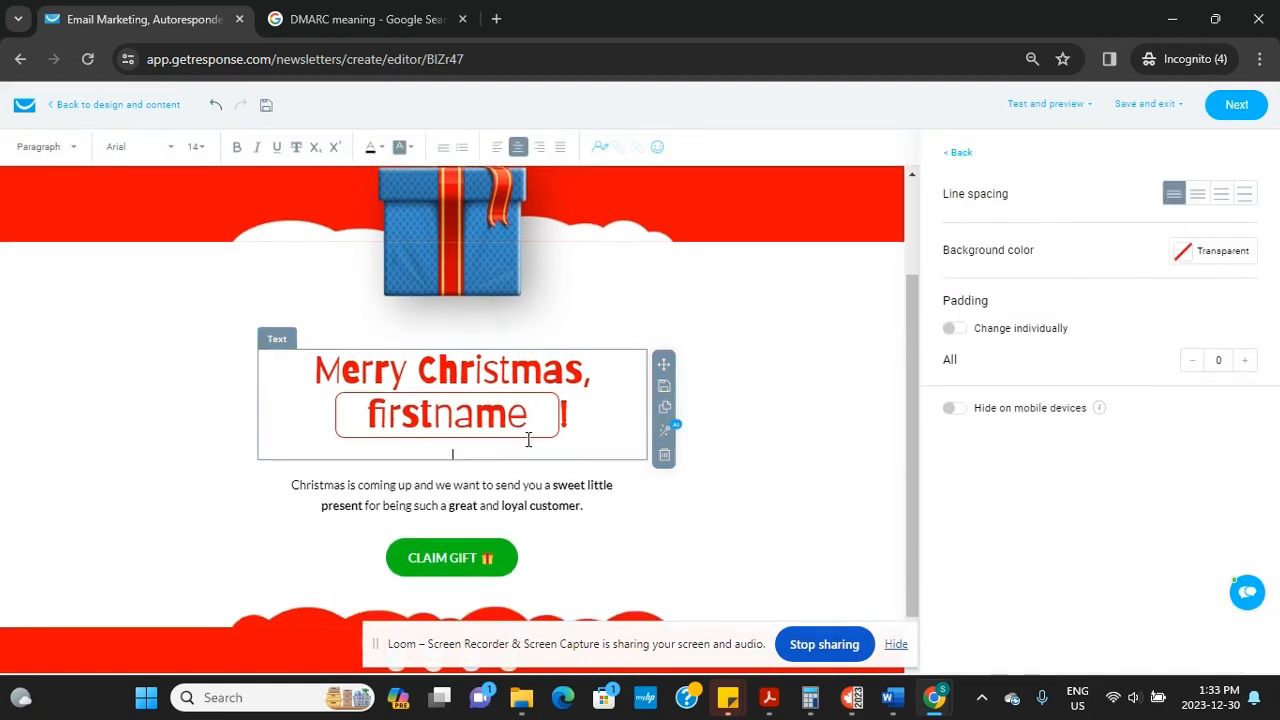
pyautogui.press('BackSpace')
# Add a new line 'With love from Stanley' below the Christmas paragraph
pyautogui.click(482, 474)
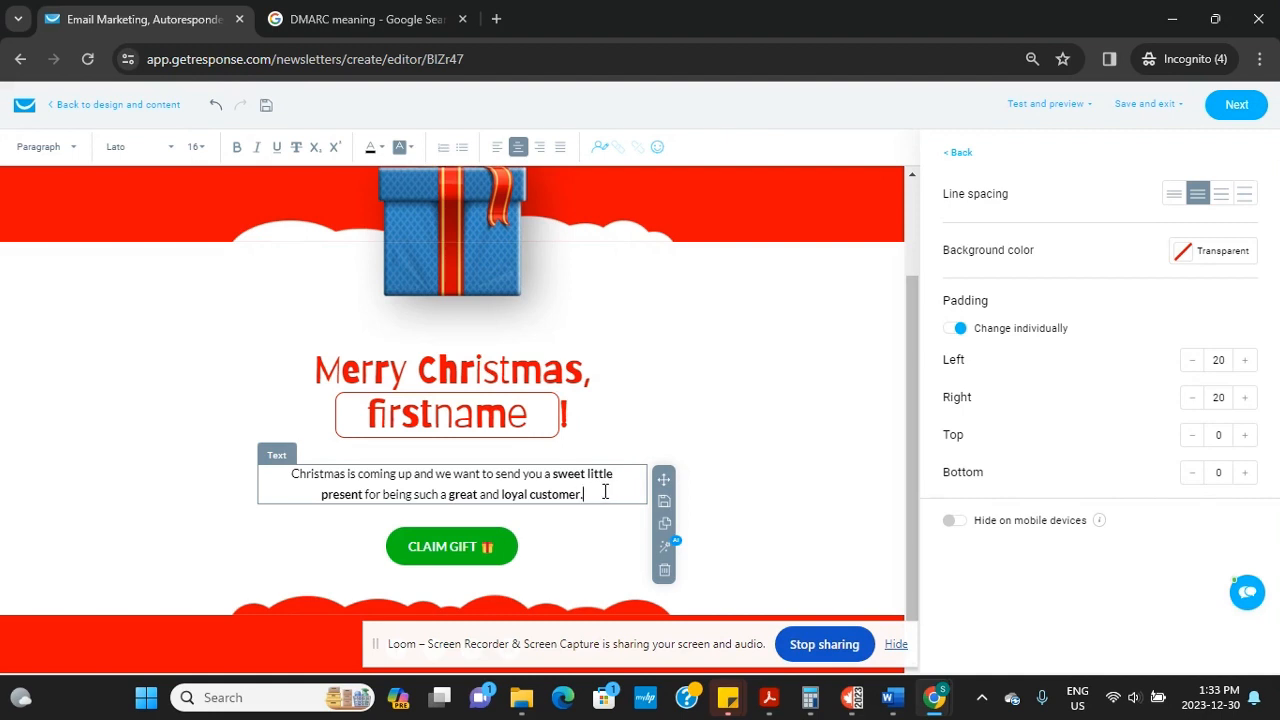
pyautogui.press('Return')
pyautogui.write('Wi')
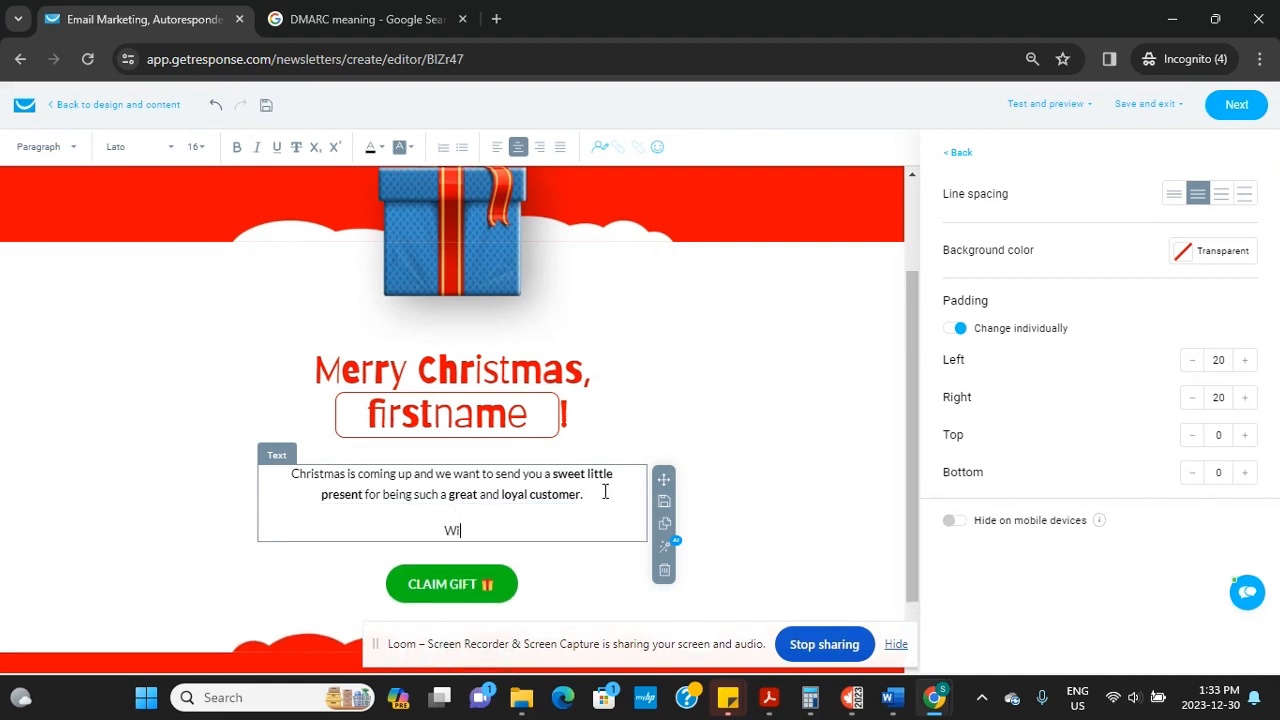
pyautogui.write('th love from Stab')
pyautogui.write('b')
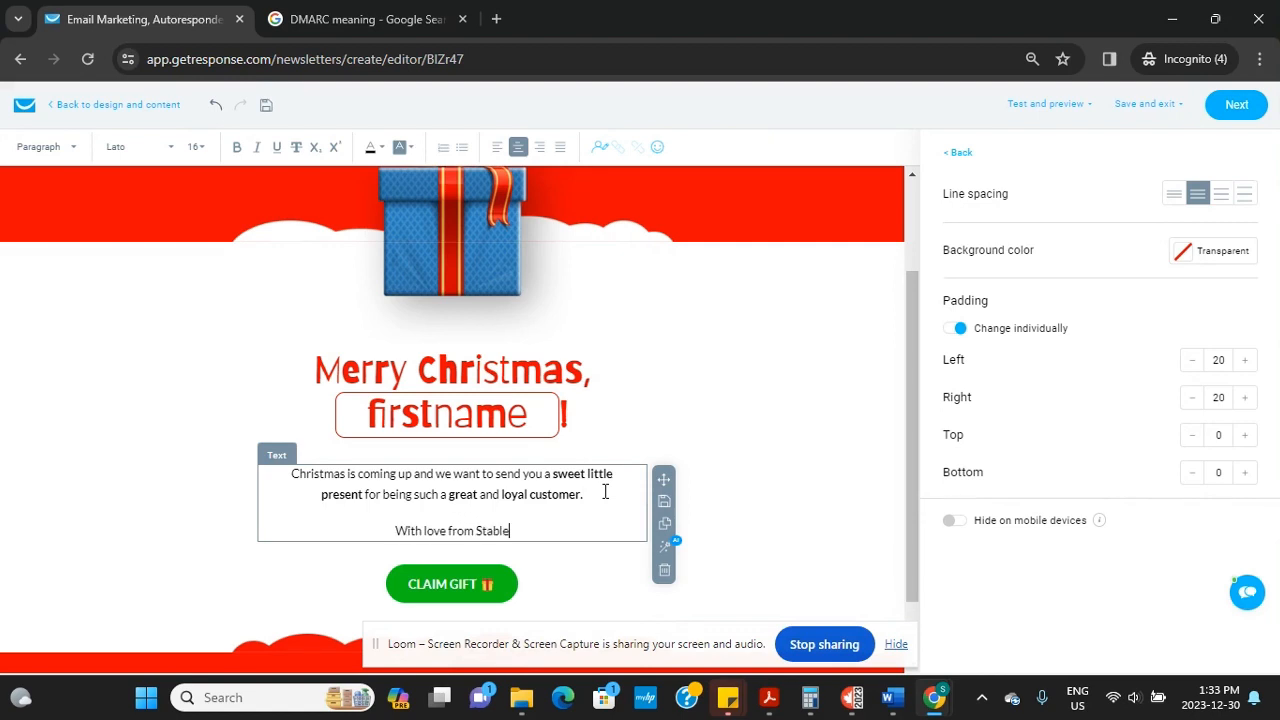
pyautogui.press('BackSpace')
pyautogui.press('BackSpace')
pyautogui.write('nley')
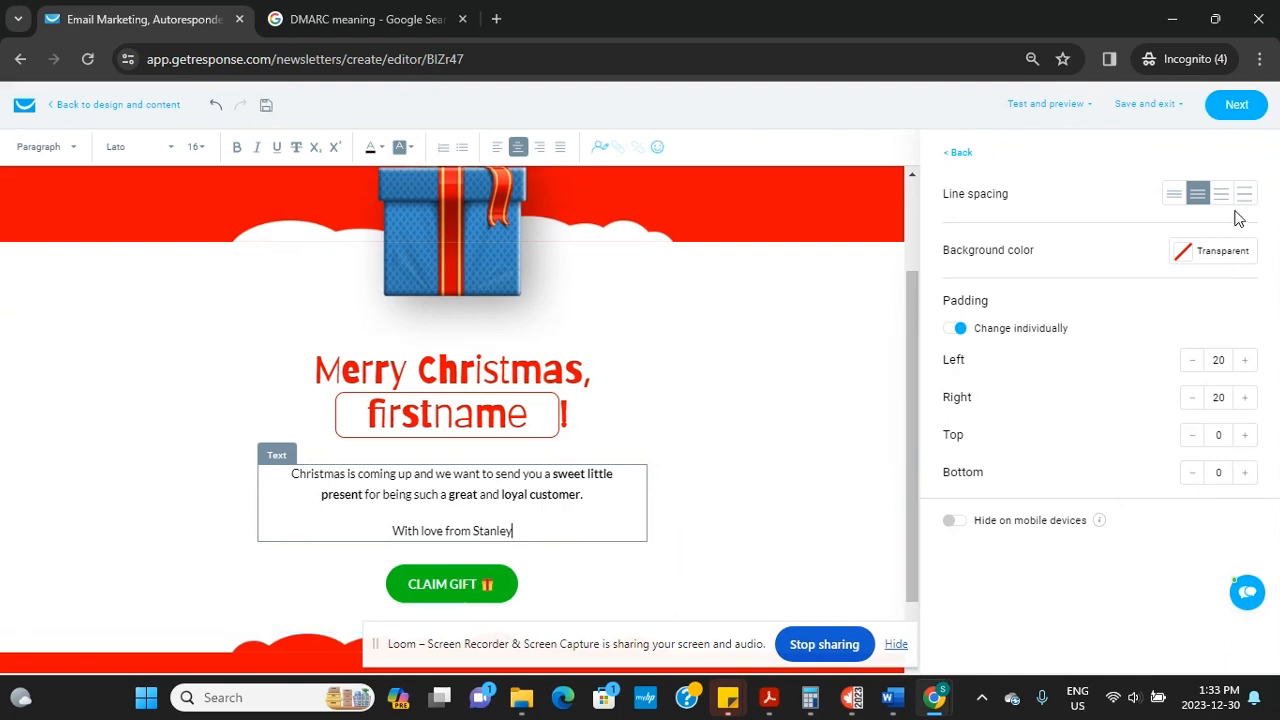
# Give the Christmas paragraph the widest line spacing, then select the CLAIM GIFT button
pyautogui.click(1175, 196)
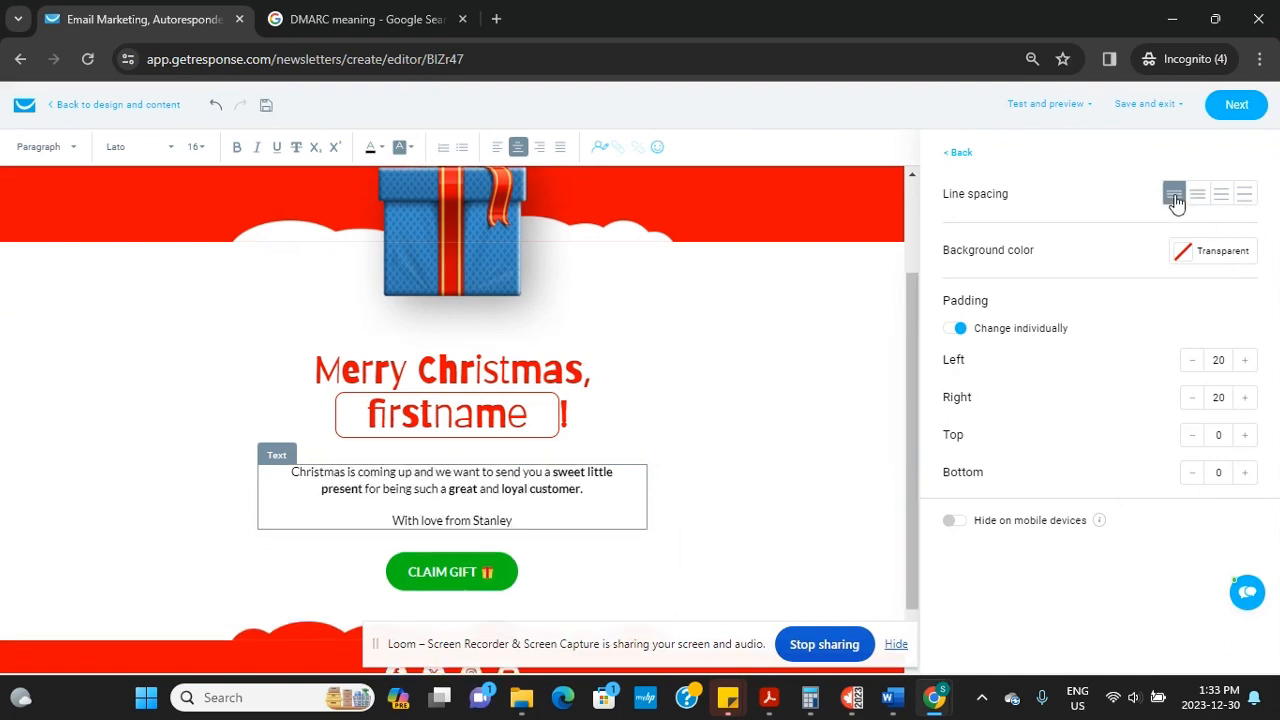
pyautogui.click(1198, 195)
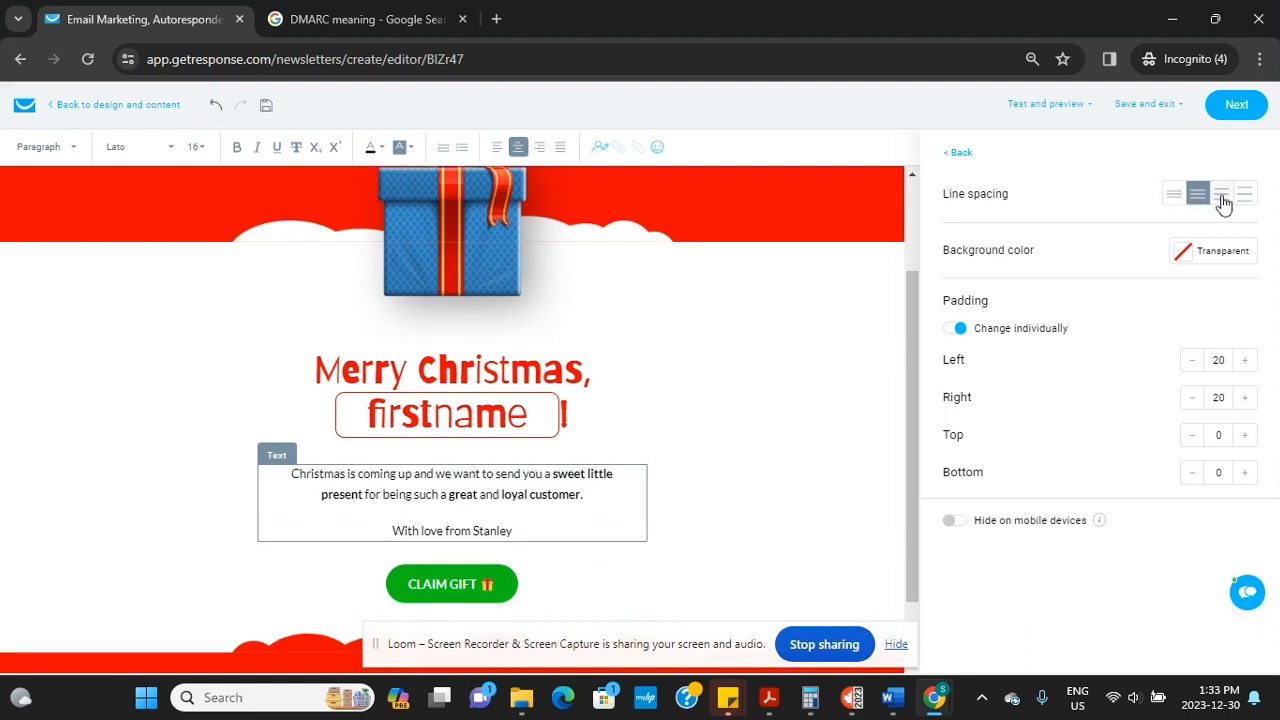
pyautogui.click(1224, 198)
pyautogui.click(1252, 200)
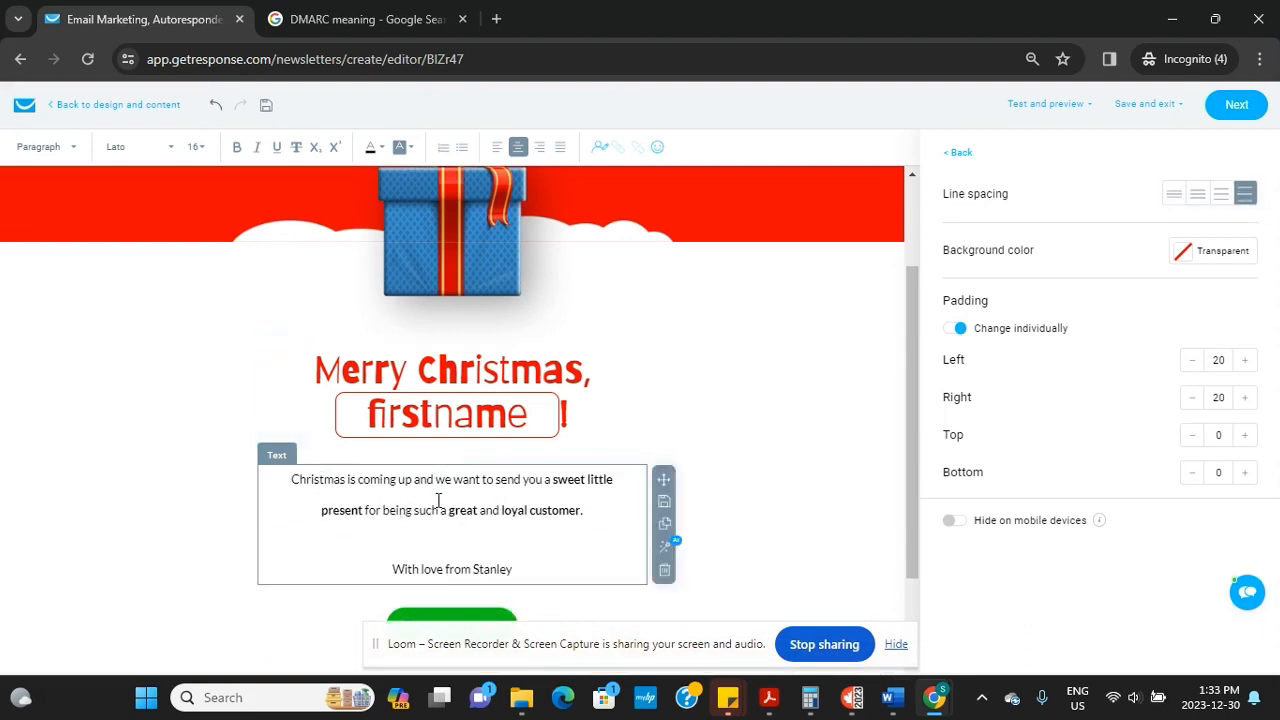
pyautogui.moveTo(914, 523); pyautogui.dragTo(903, 615)
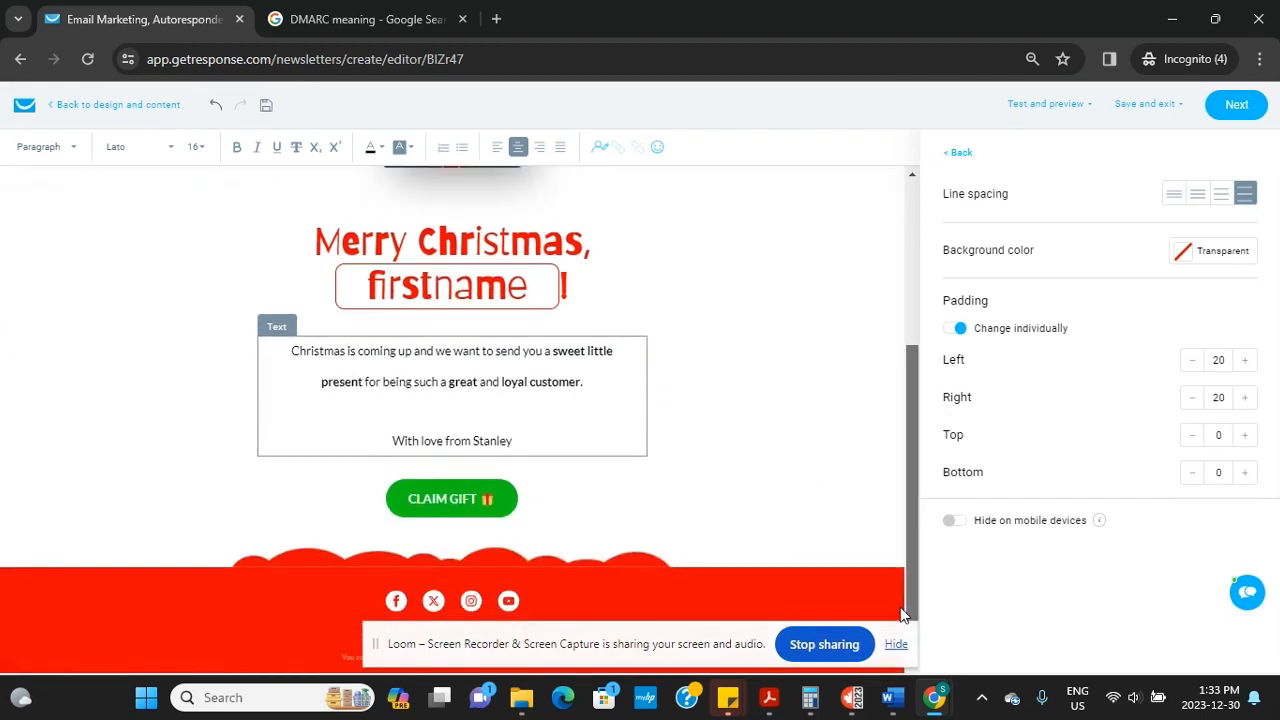
pyautogui.click(474, 505)
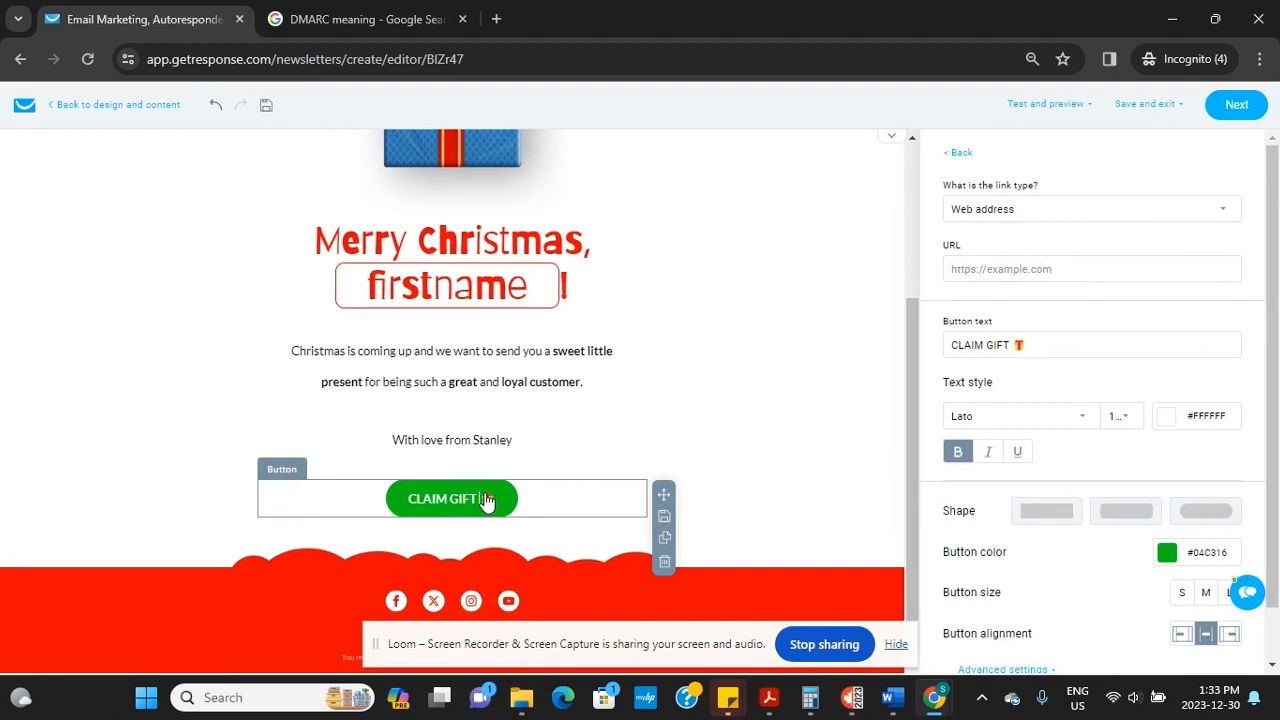
pyautogui.click(1008, 262)
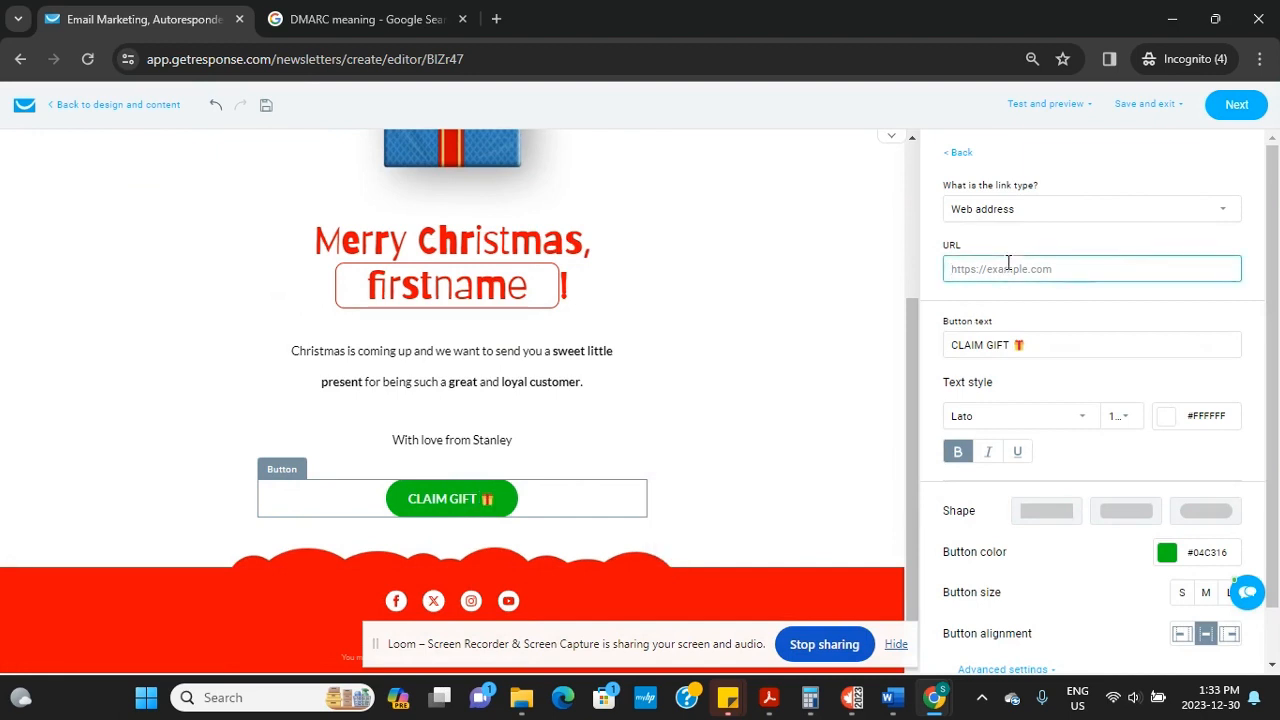
pyautogui.write('www.filmodigital.com')
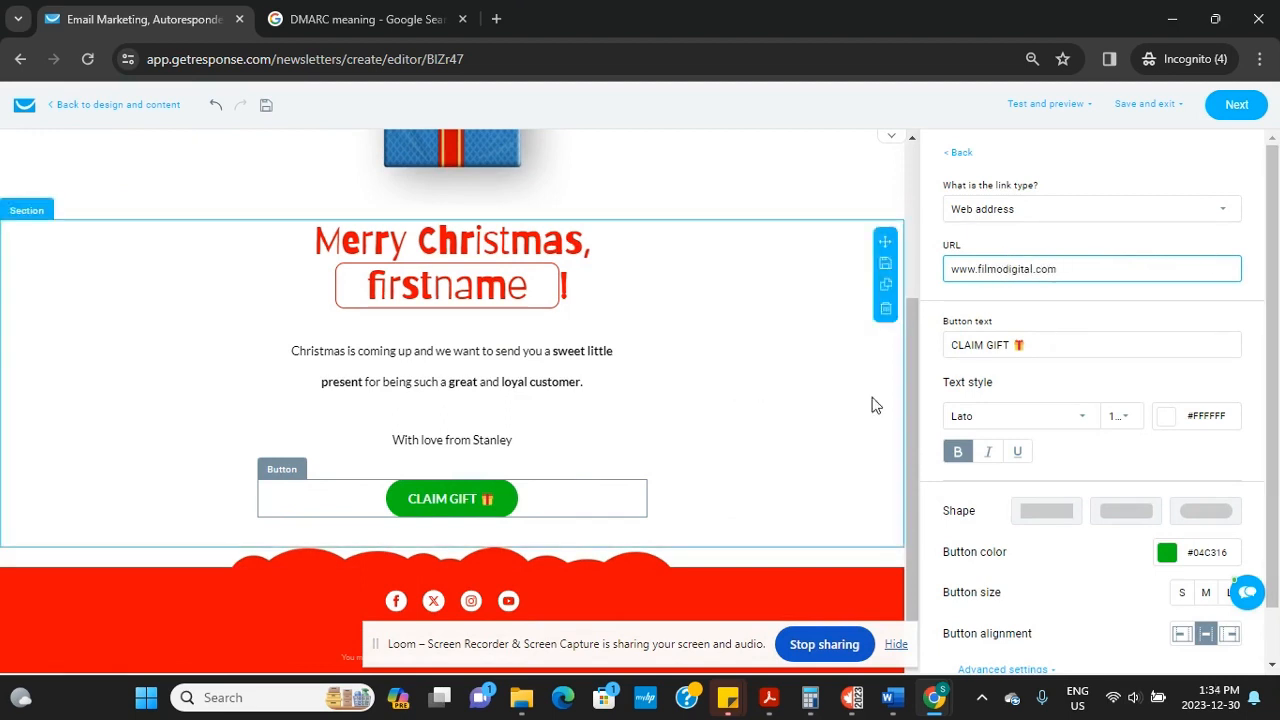
pyautogui.click(800, 417)
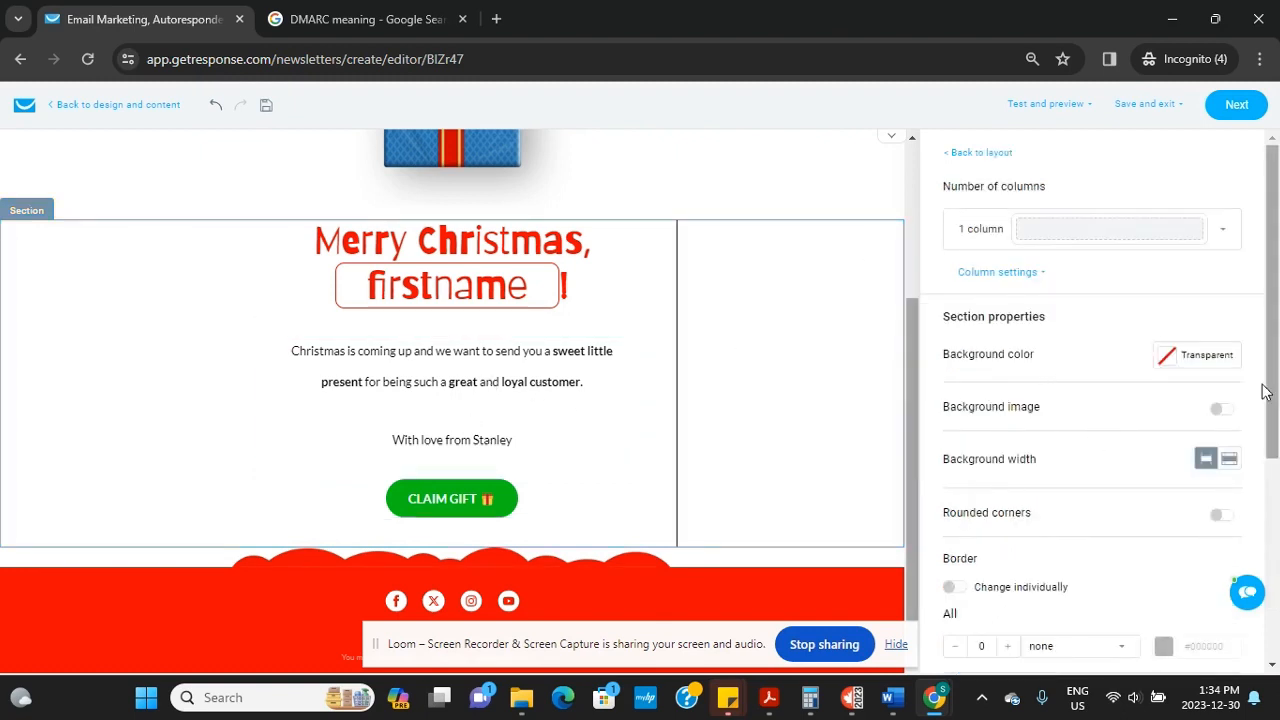
pyautogui.moveTo(1276, 416); pyautogui.dragTo(1265, 389)
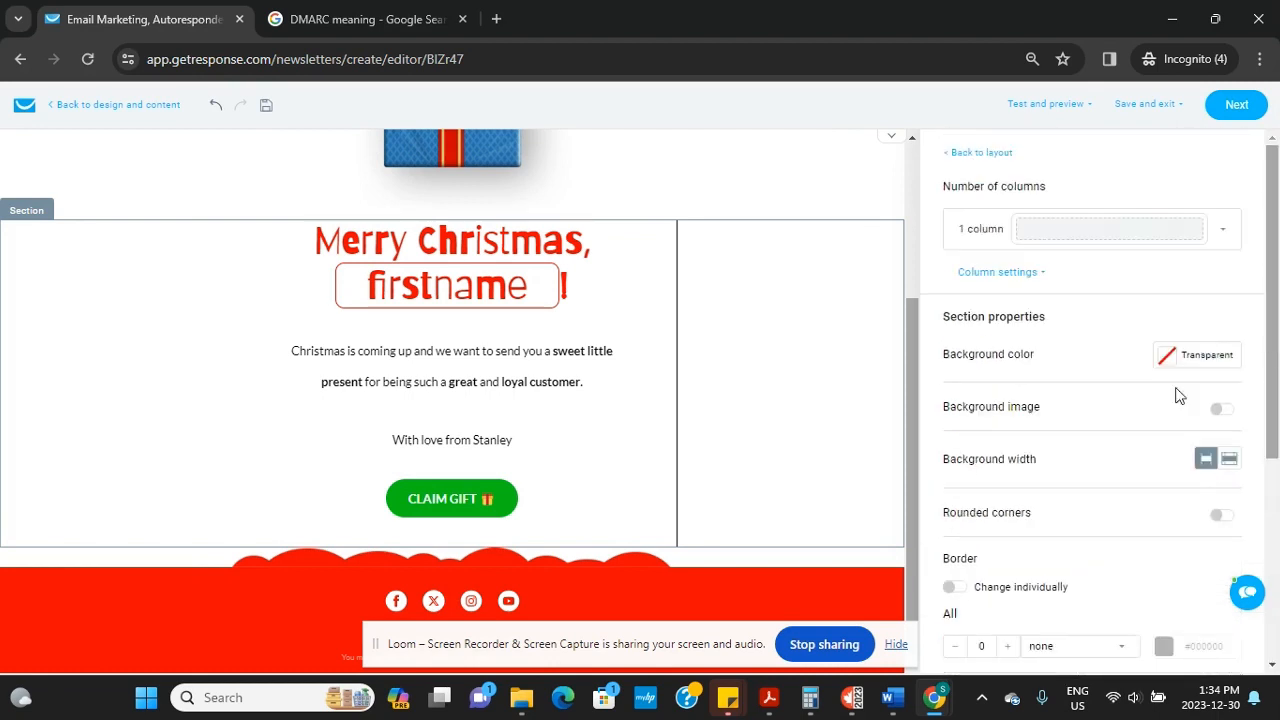
pyautogui.click(590, 494)
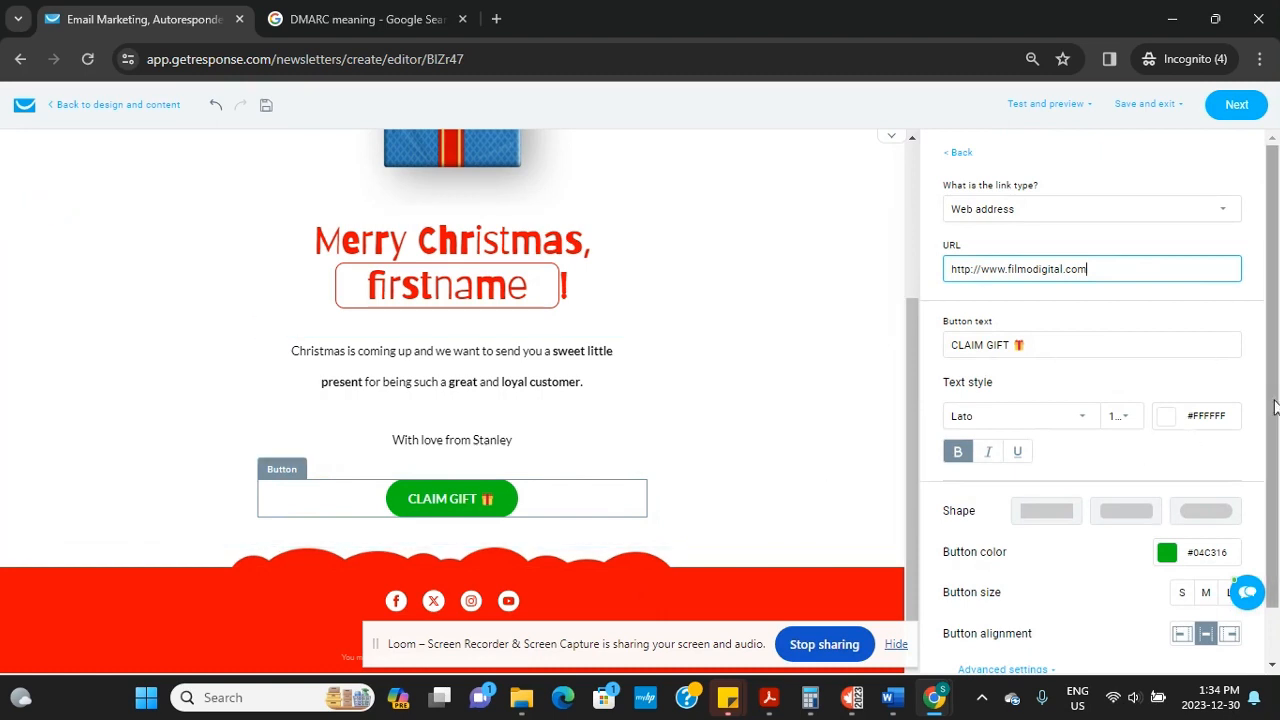
pyautogui.scroll(-1, 1190, 440)
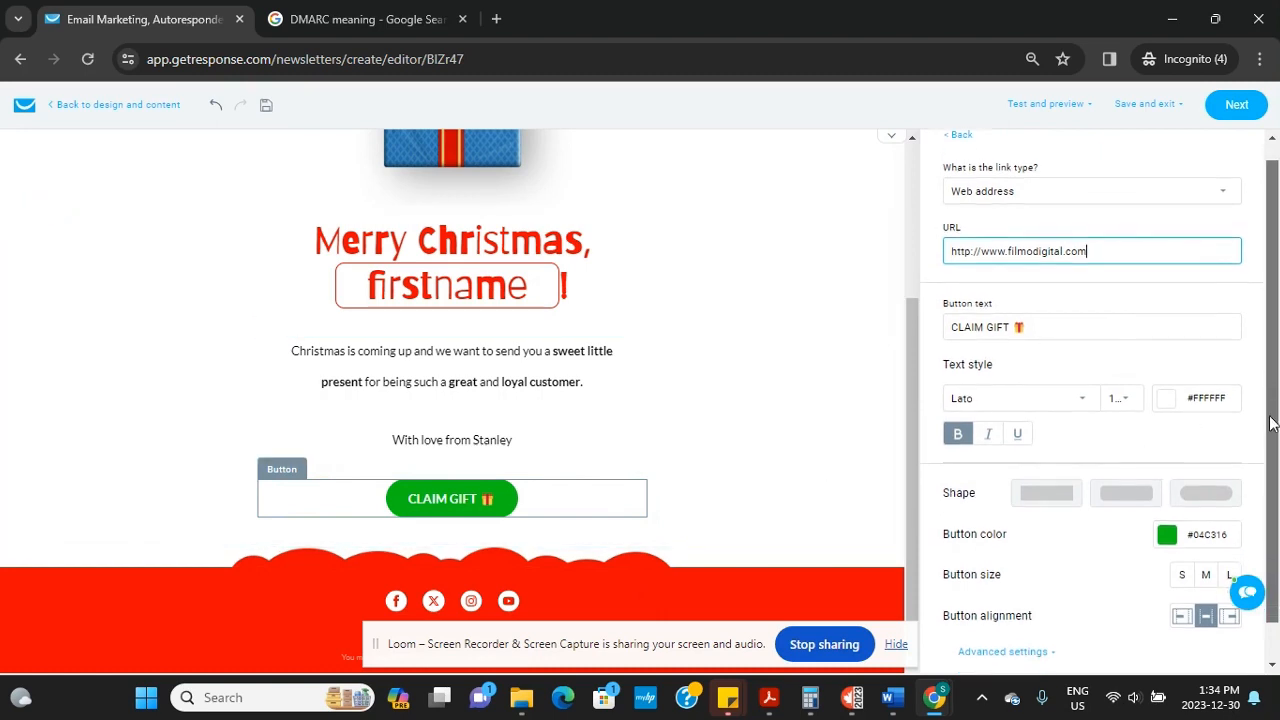
# Change the CLAIM GIFT button text font to Georgia
pyautogui.click(1084, 401)
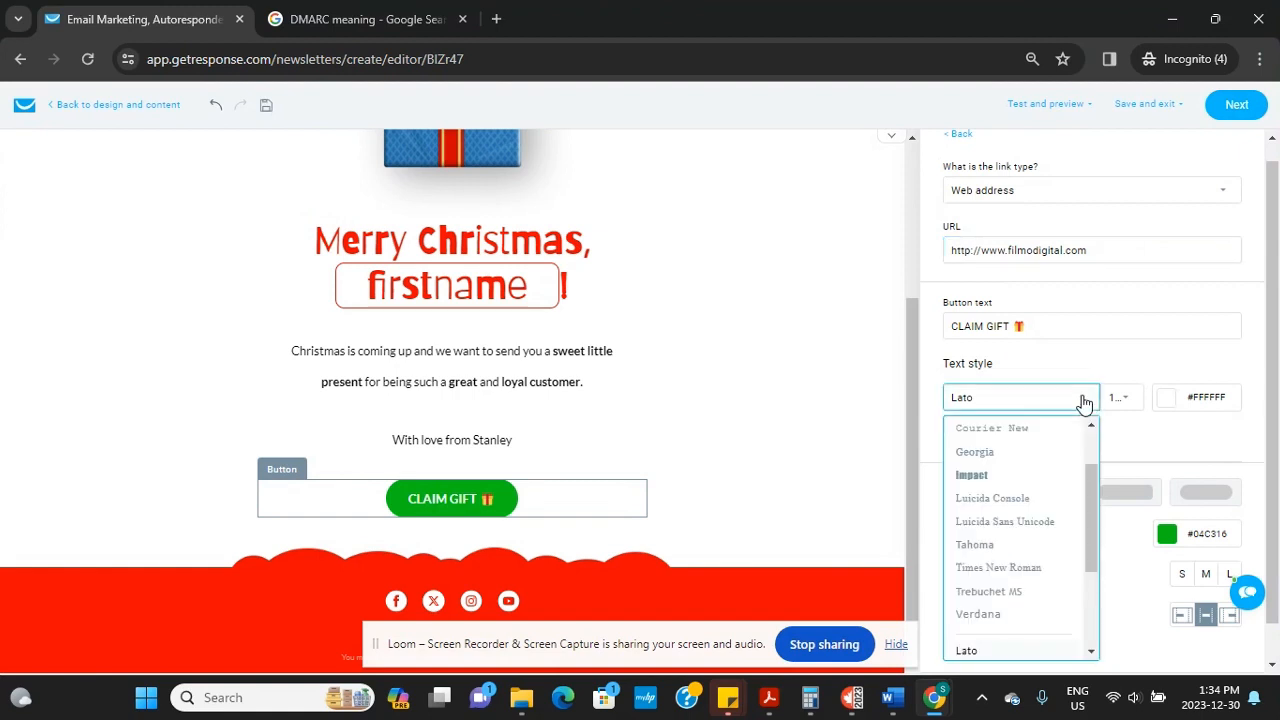
pyautogui.click(977, 452)
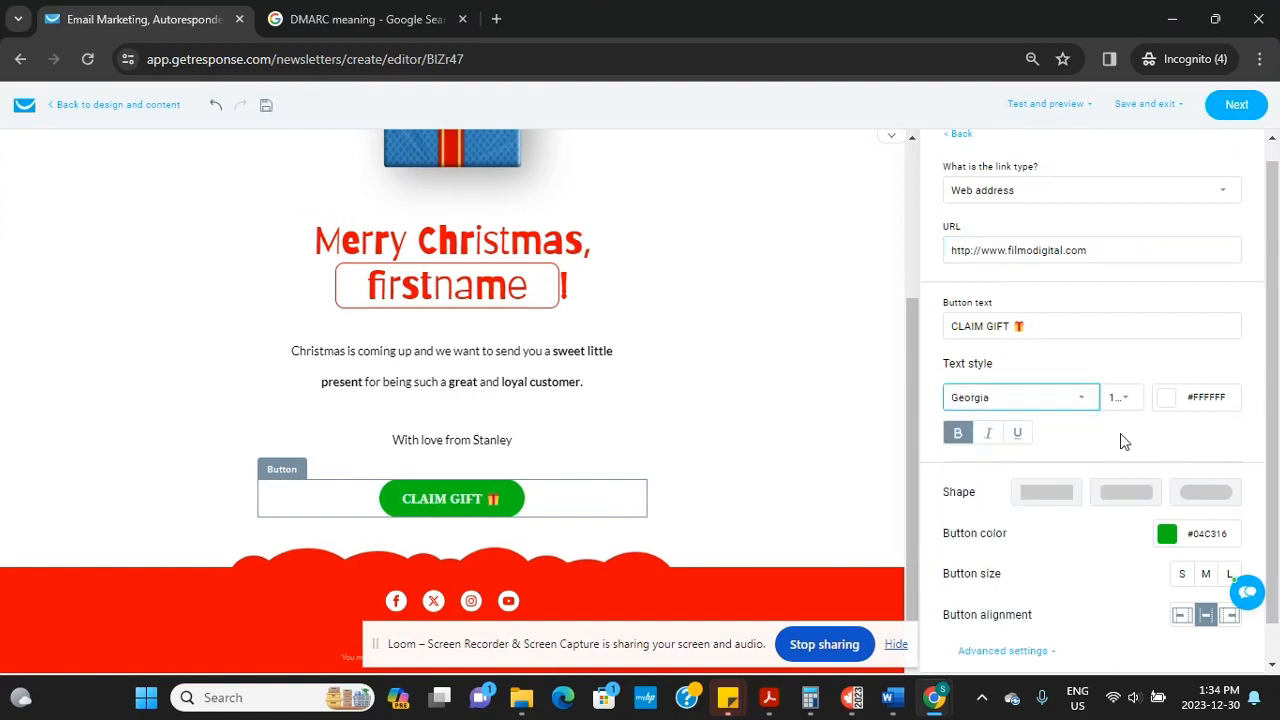
pyautogui.moveTo(1121, 434); pyautogui.dragTo(1126, 398)
pyautogui.click(1122, 398)
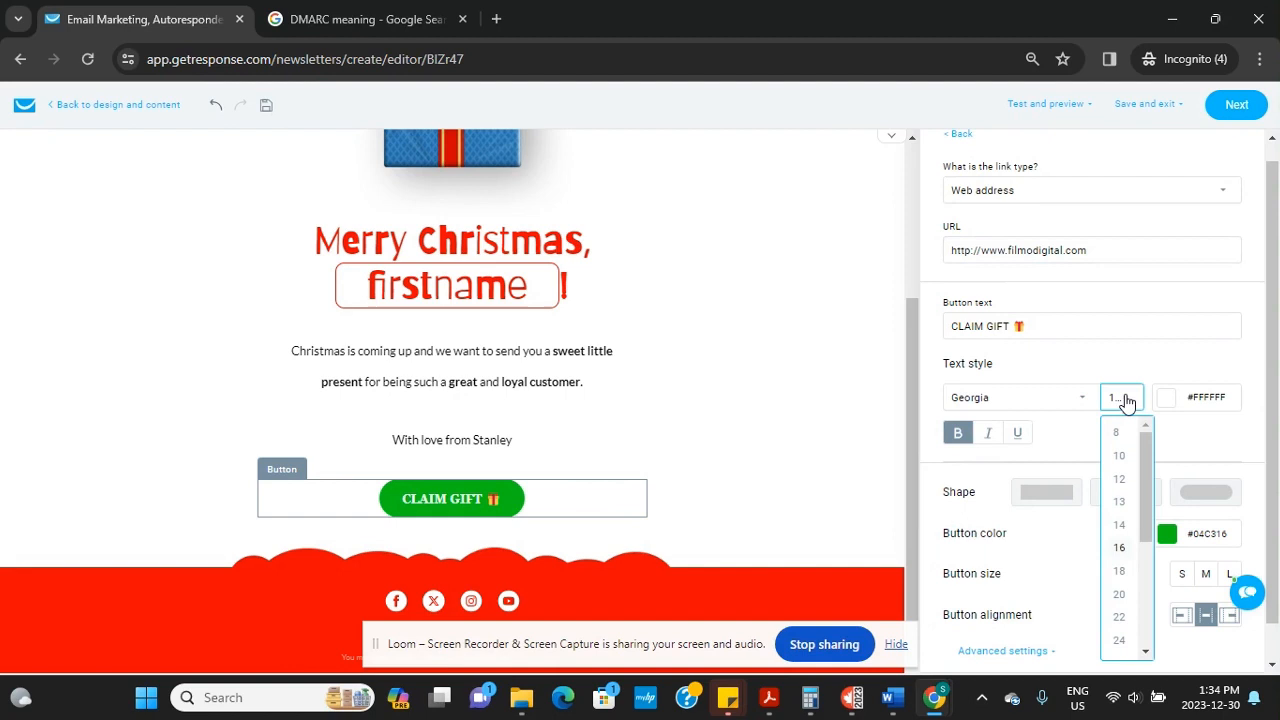
pyautogui.click(1120, 550)
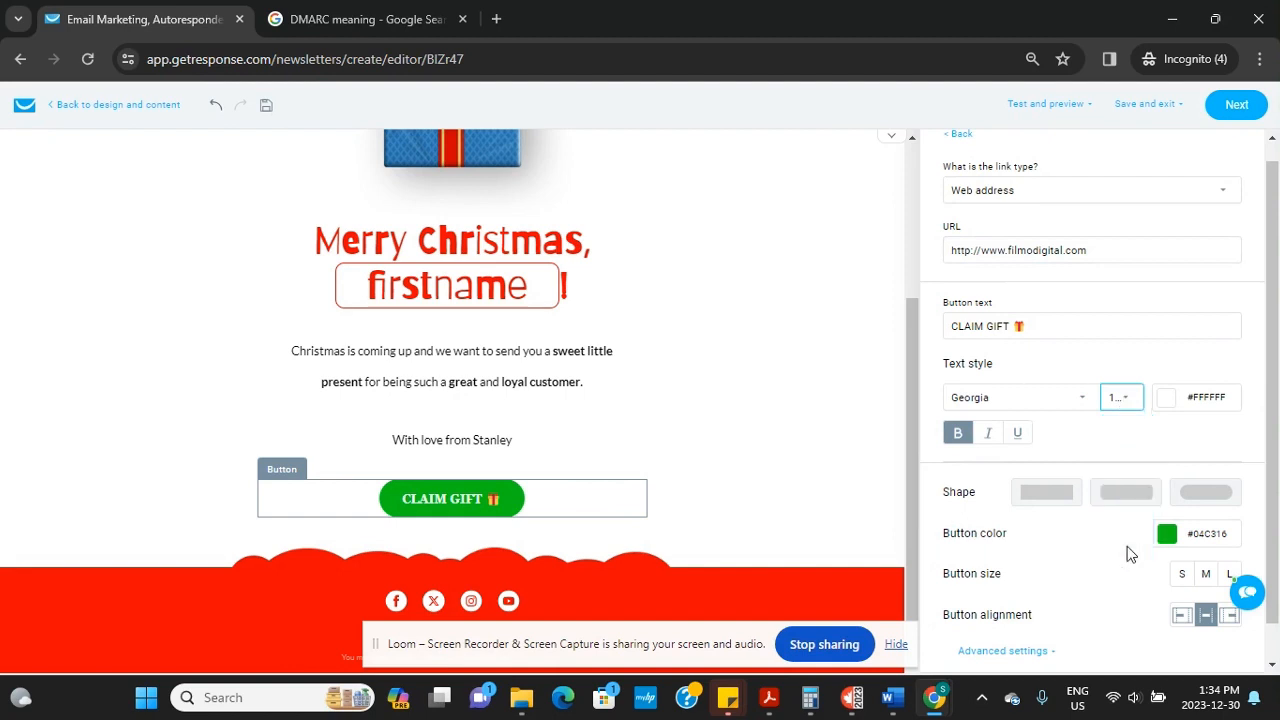
pyautogui.click(1121, 398)
pyautogui.click(486, 498)
# Set the selected CLAIM GIFT label to size 20, keeping its text colour white
pyautogui.doubleClick(405, 500)
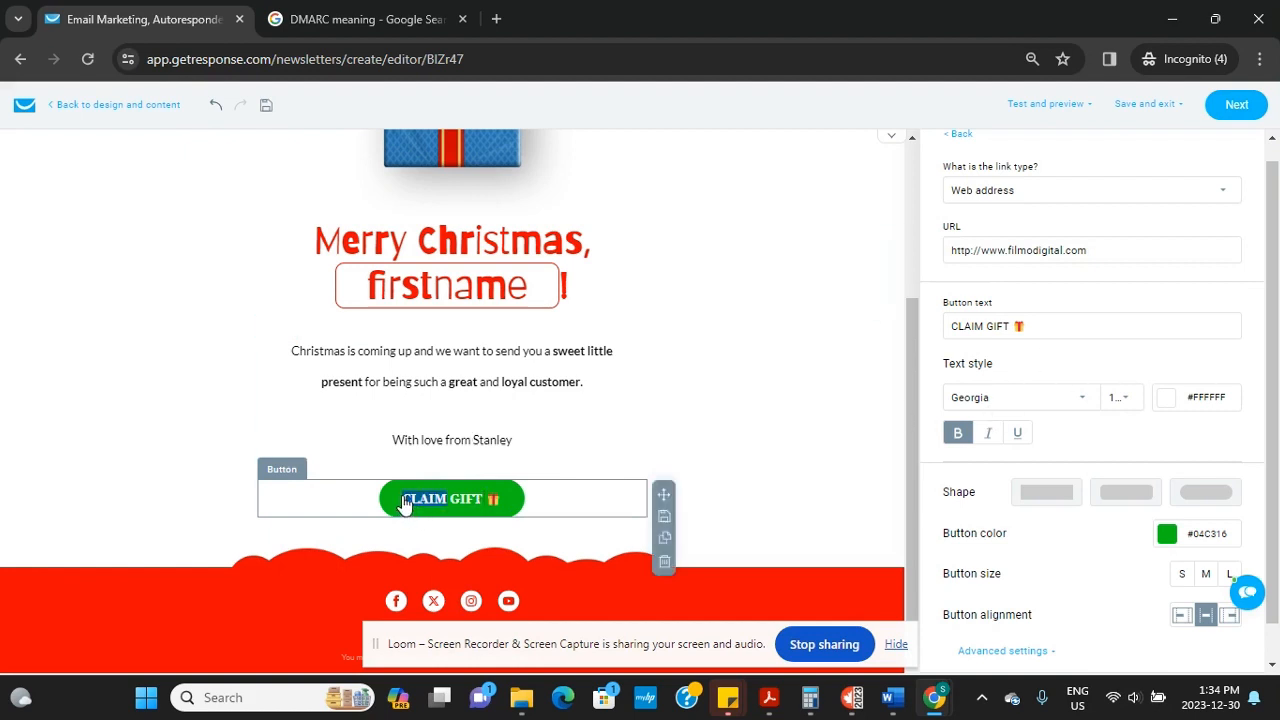
pyautogui.moveTo(405, 500); pyautogui.dragTo(492, 505)
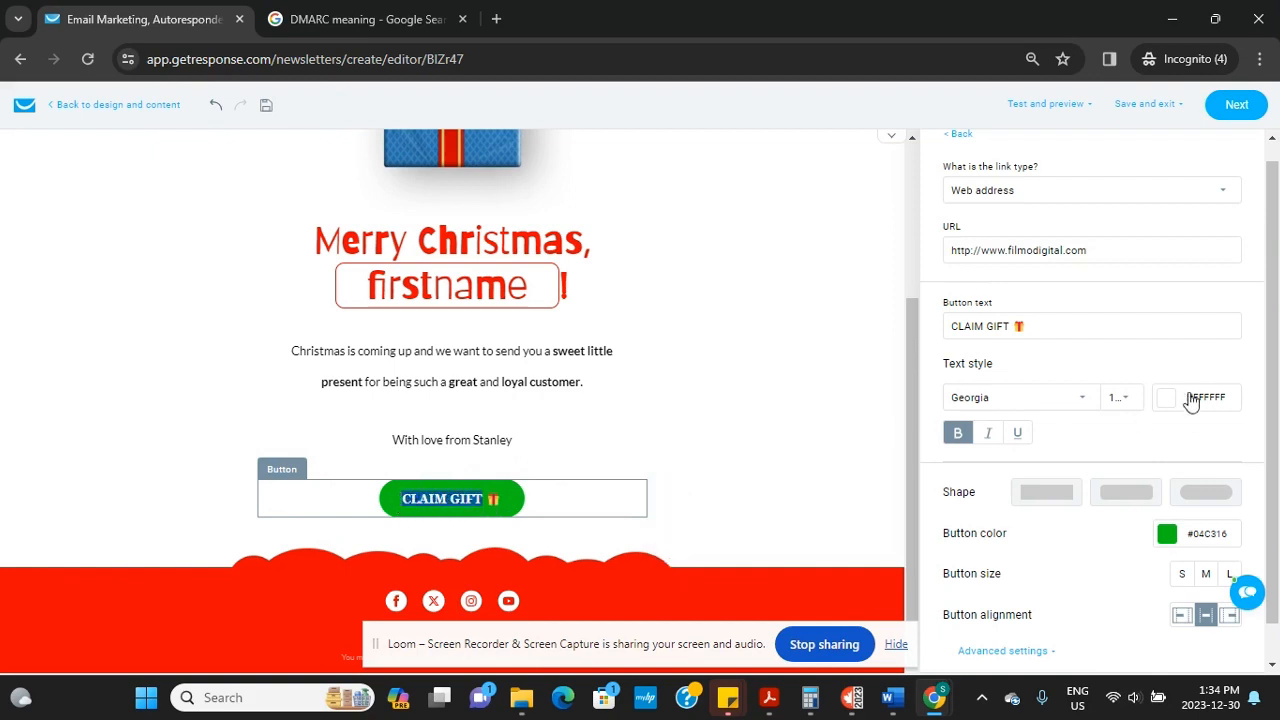
pyautogui.click(1123, 399)
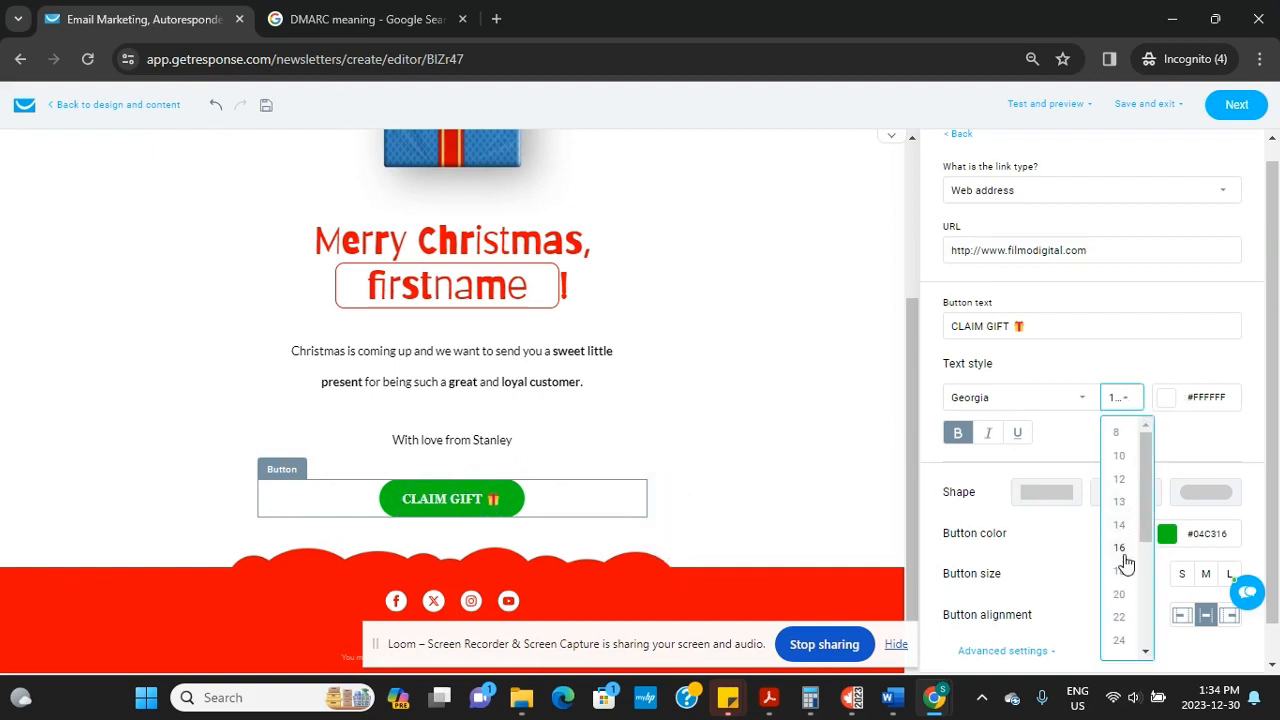
pyautogui.click(1121, 601)
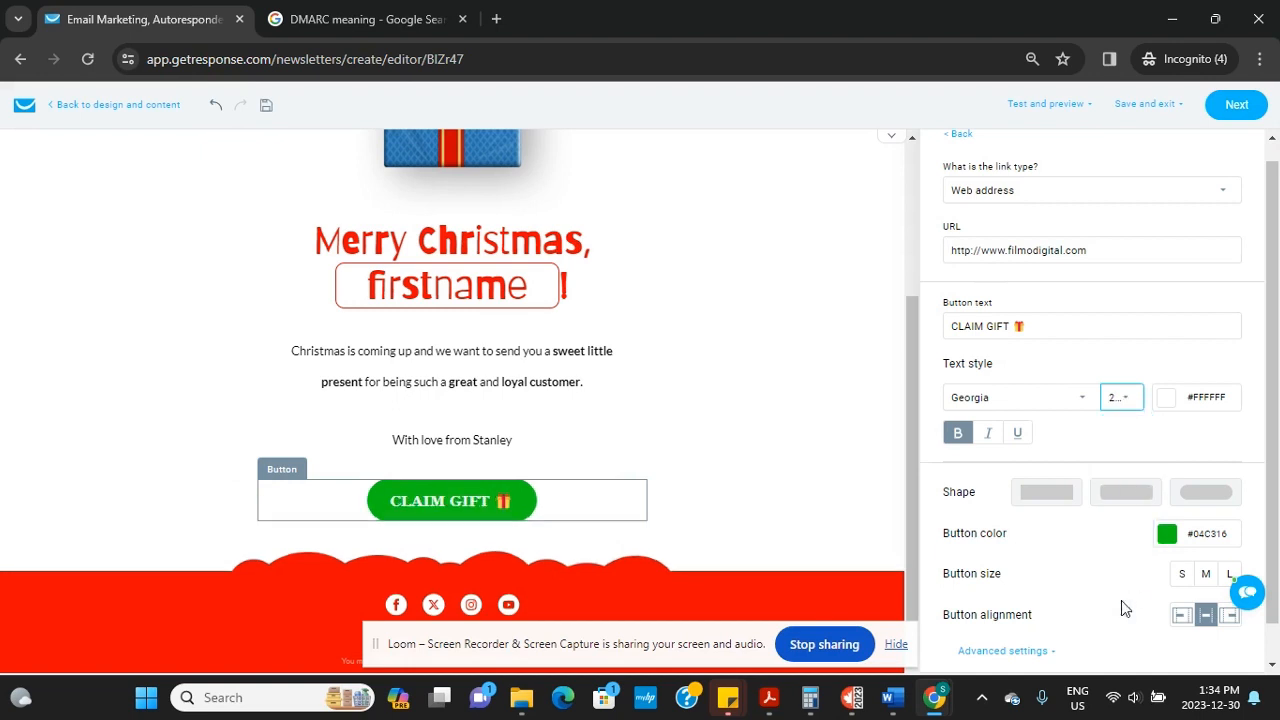
pyautogui.click(1235, 405)
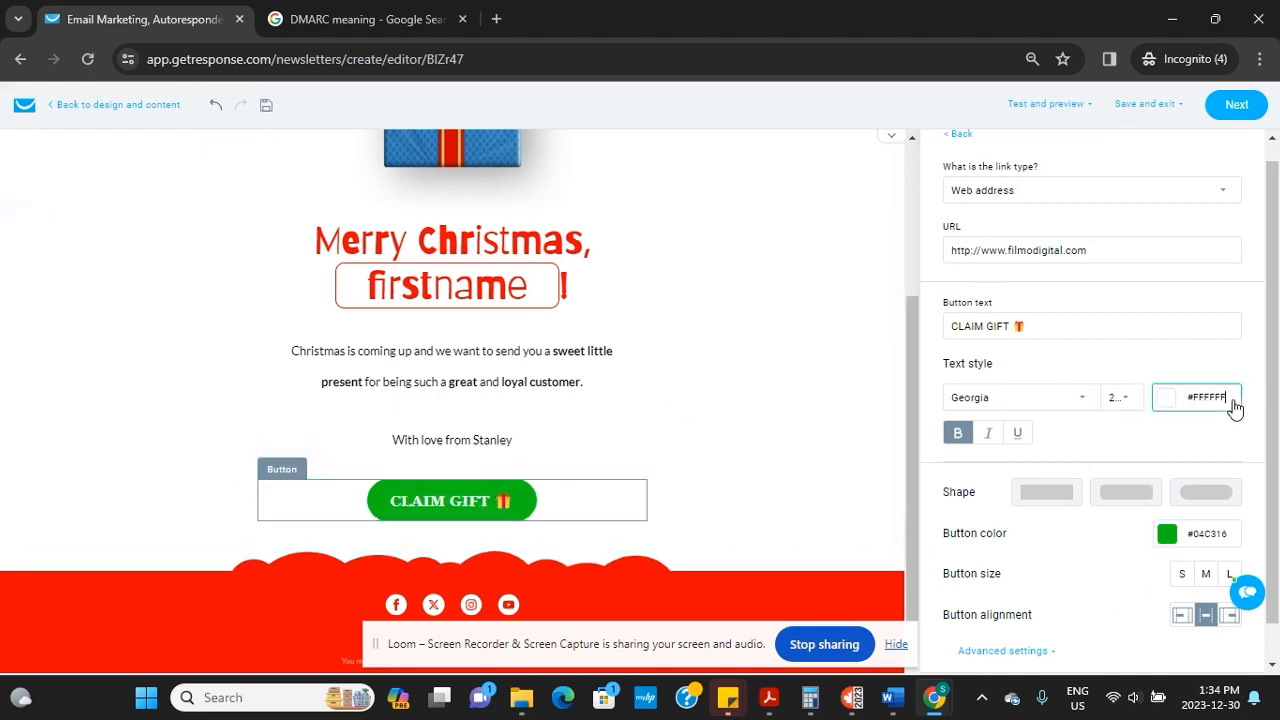
pyautogui.click(1167, 399)
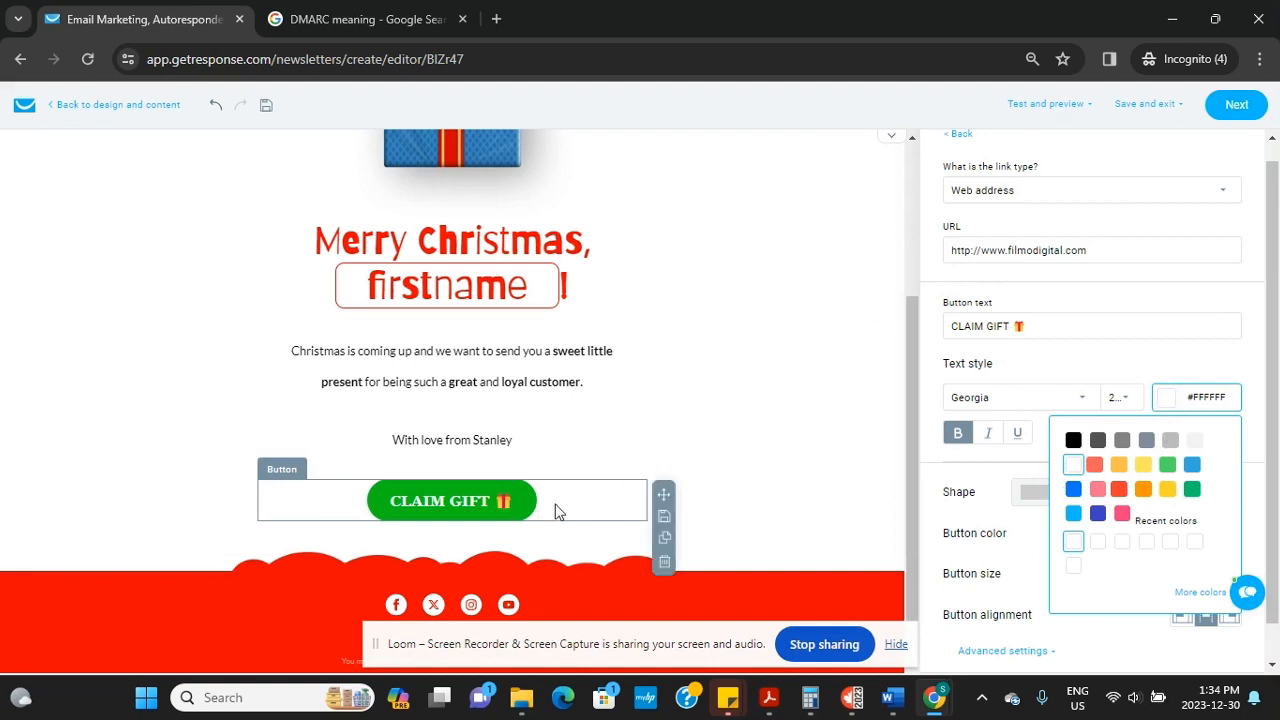
pyautogui.click(809, 435)
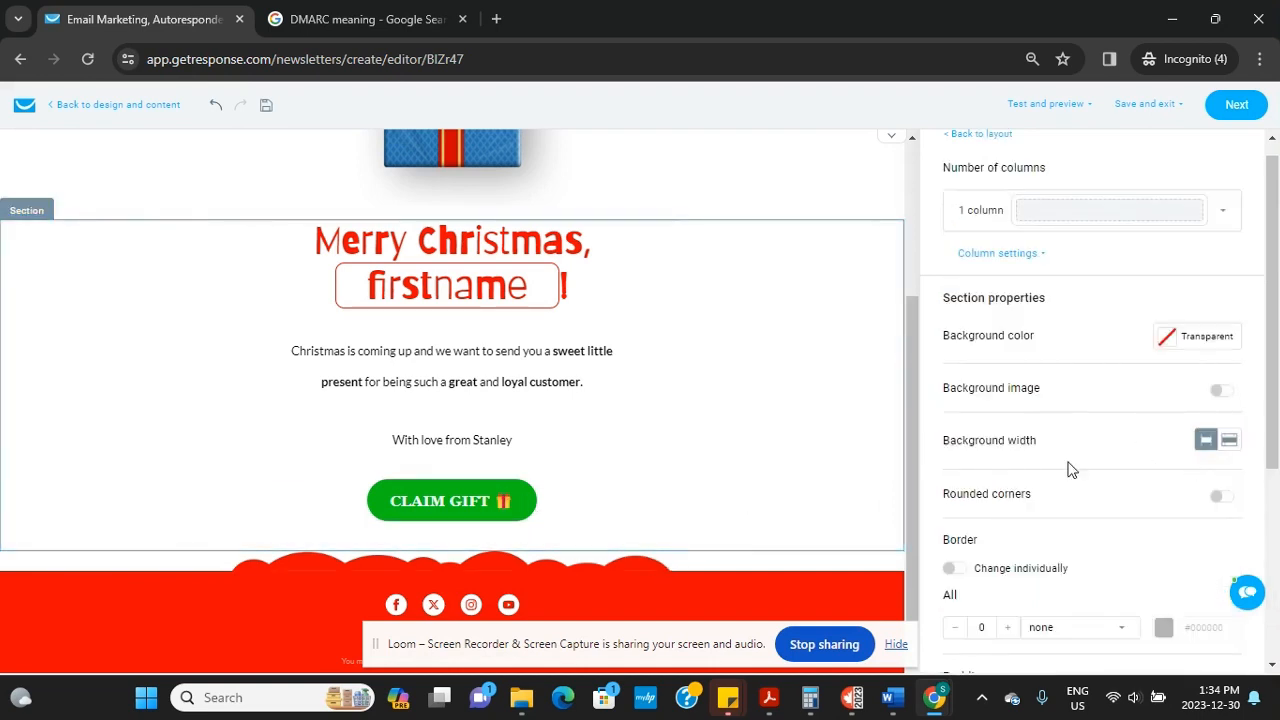
pyautogui.moveTo(1275, 385)
pyautogui.mouseDown()
pyautogui.moveTo(1276, 620)
pyautogui.moveTo(1266, 384)
pyautogui.mouseUp()
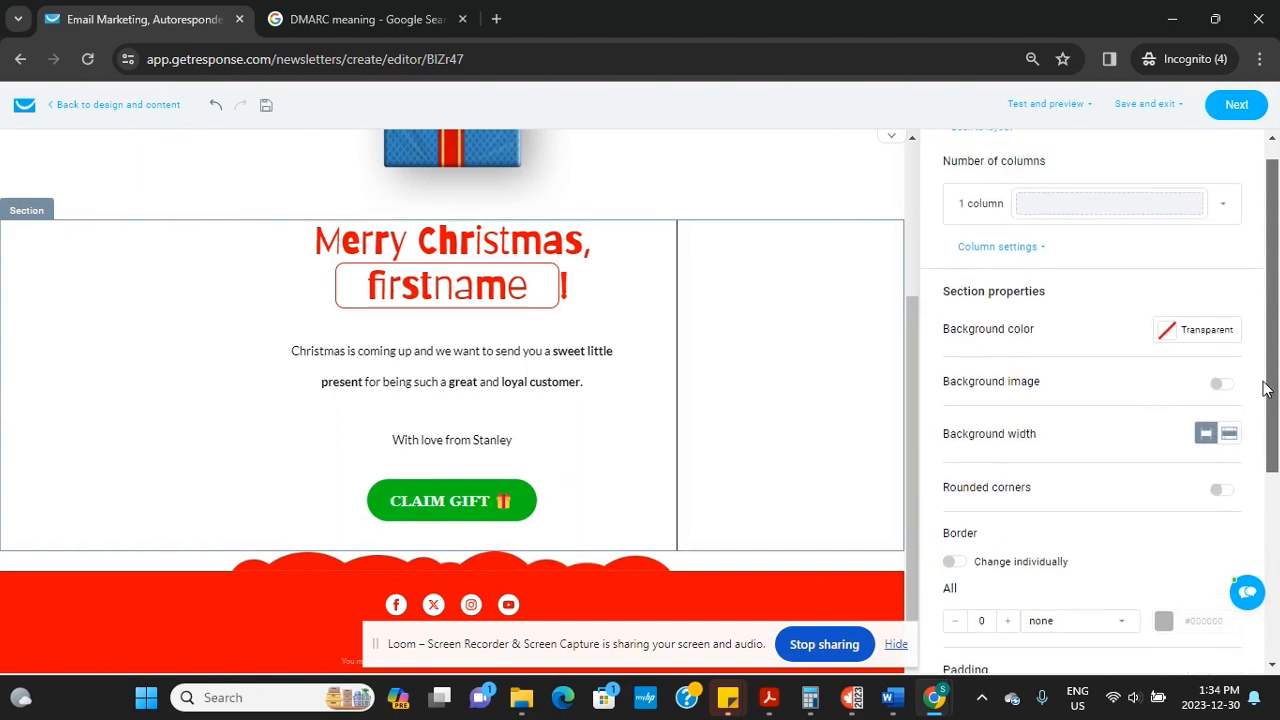
# Try left, centre and right alignment on the greeting paragraph, then settle on justified
pyautogui.click(593, 394)
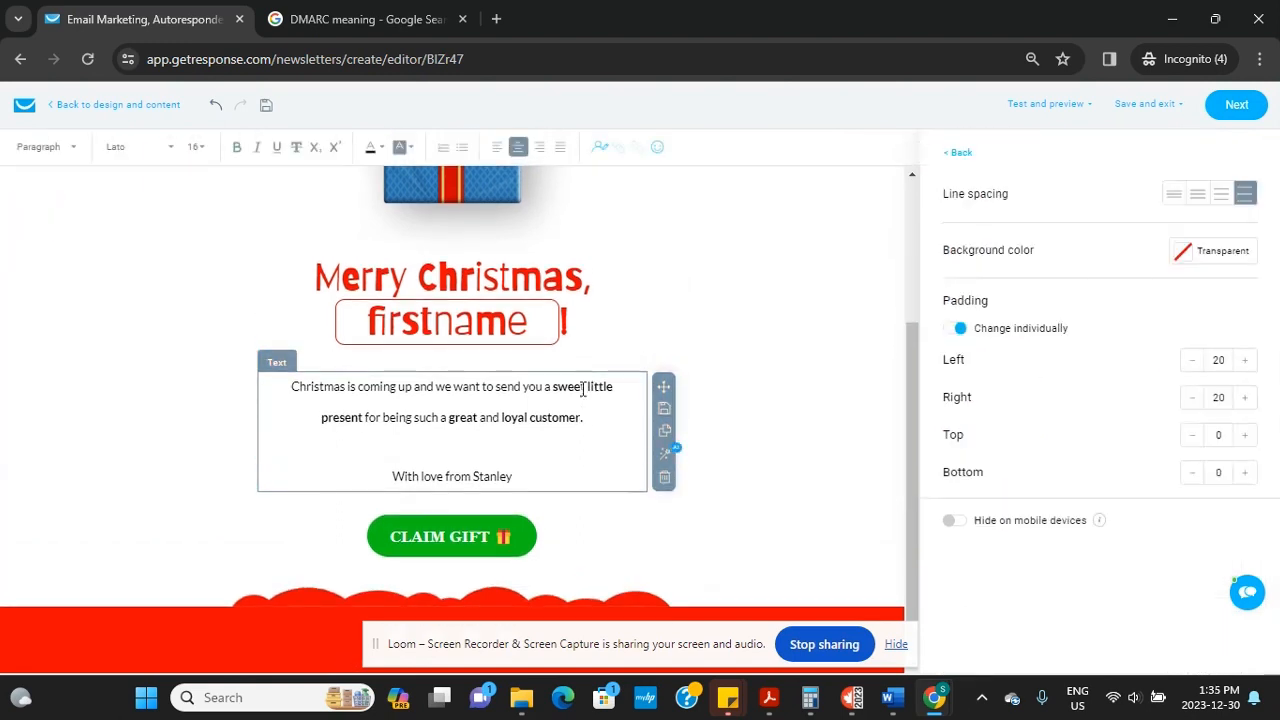
pyautogui.click(320, 423)
pyautogui.click(598, 421)
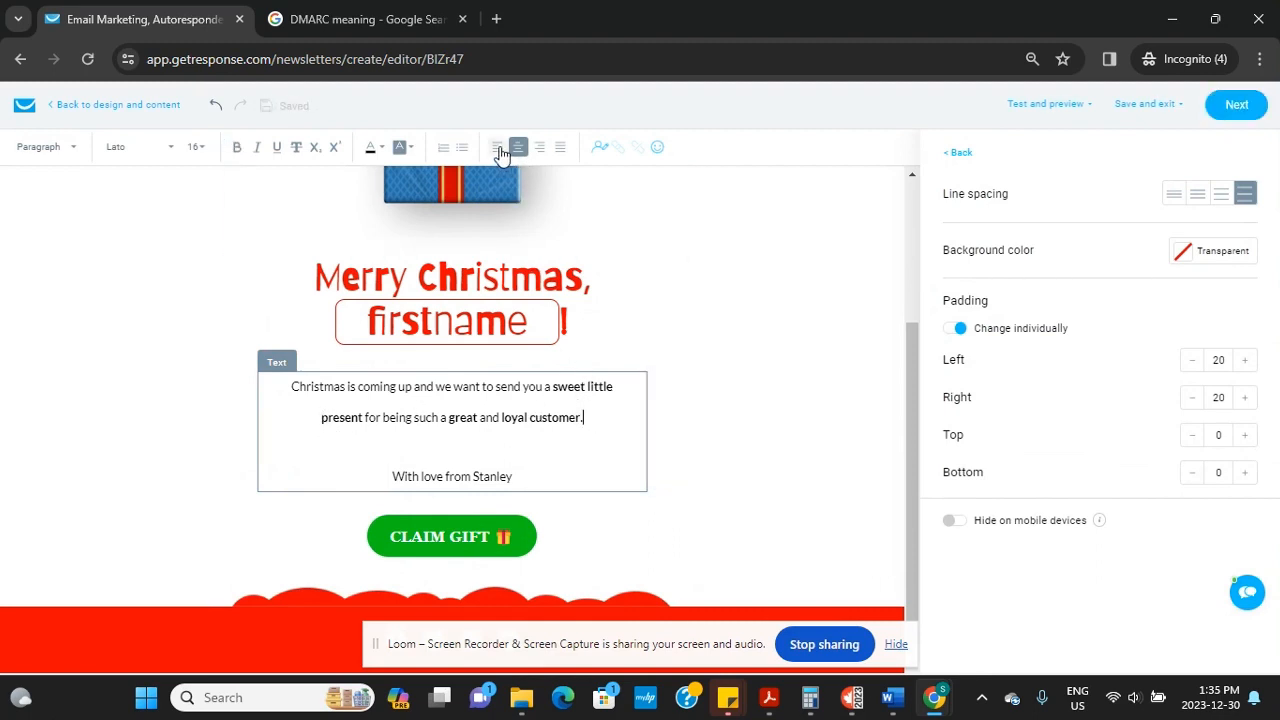
pyautogui.click(325, 417)
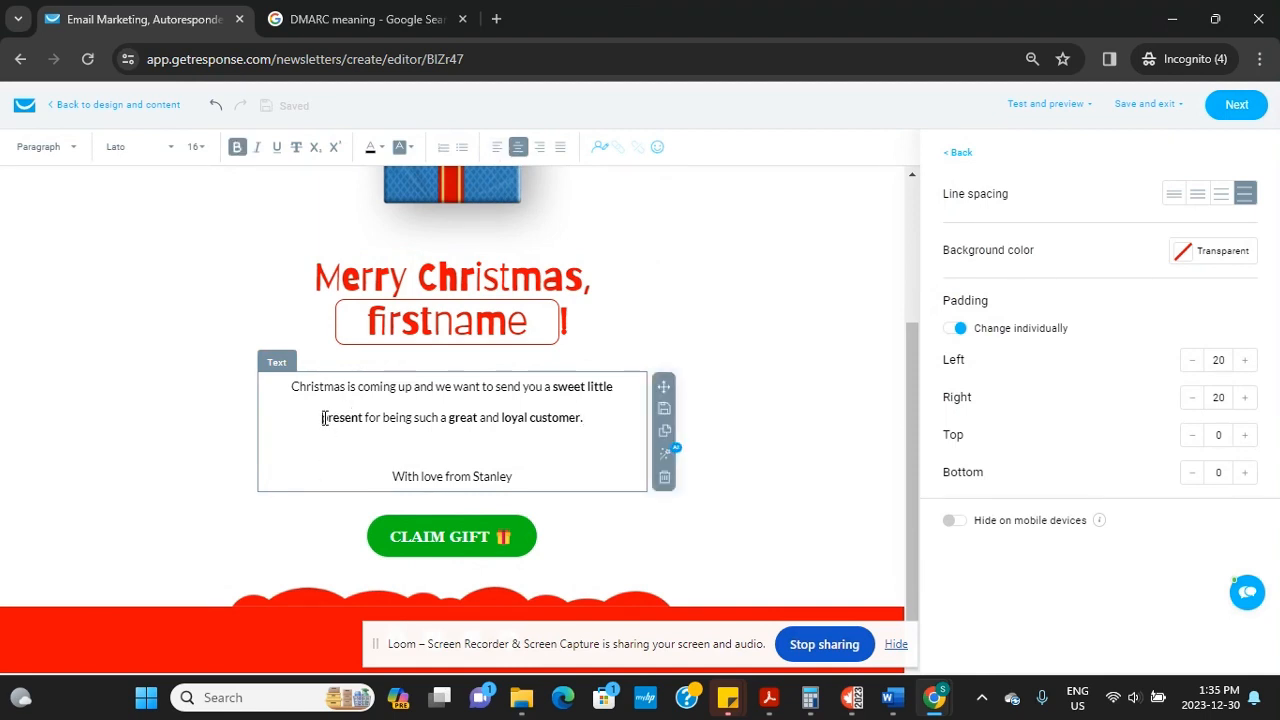
pyautogui.click(495, 150)
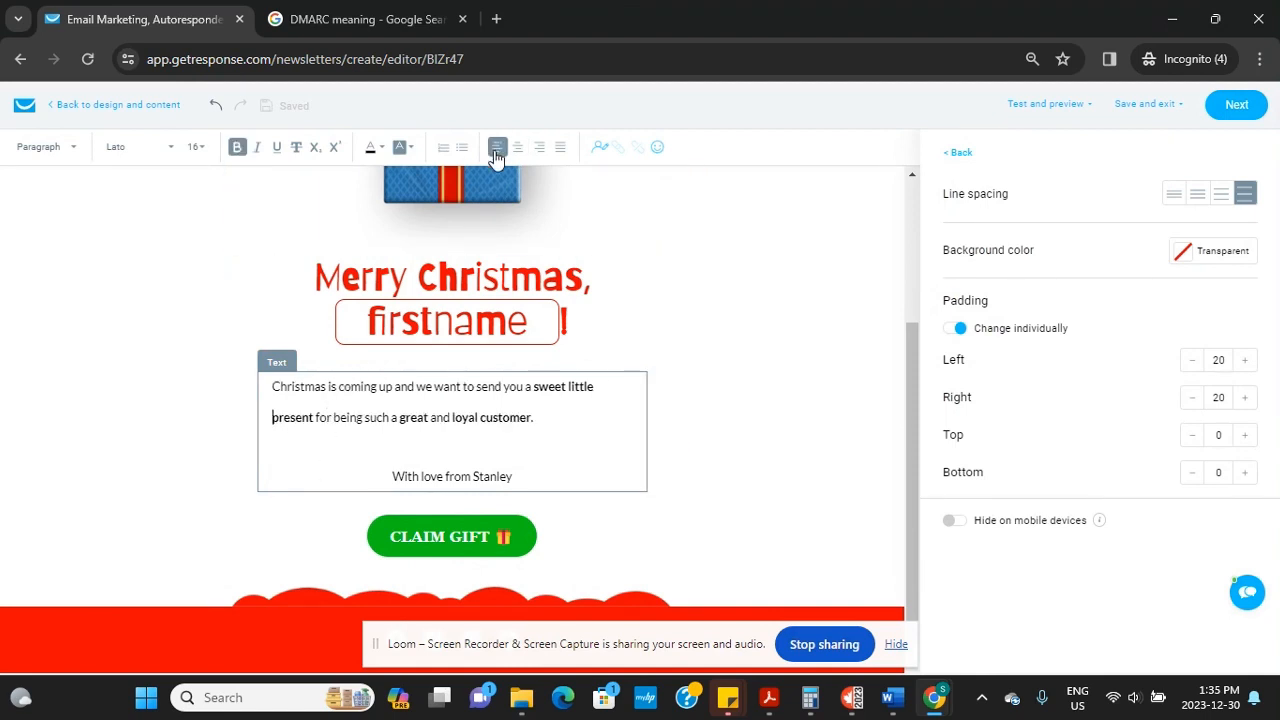
pyautogui.click(517, 150)
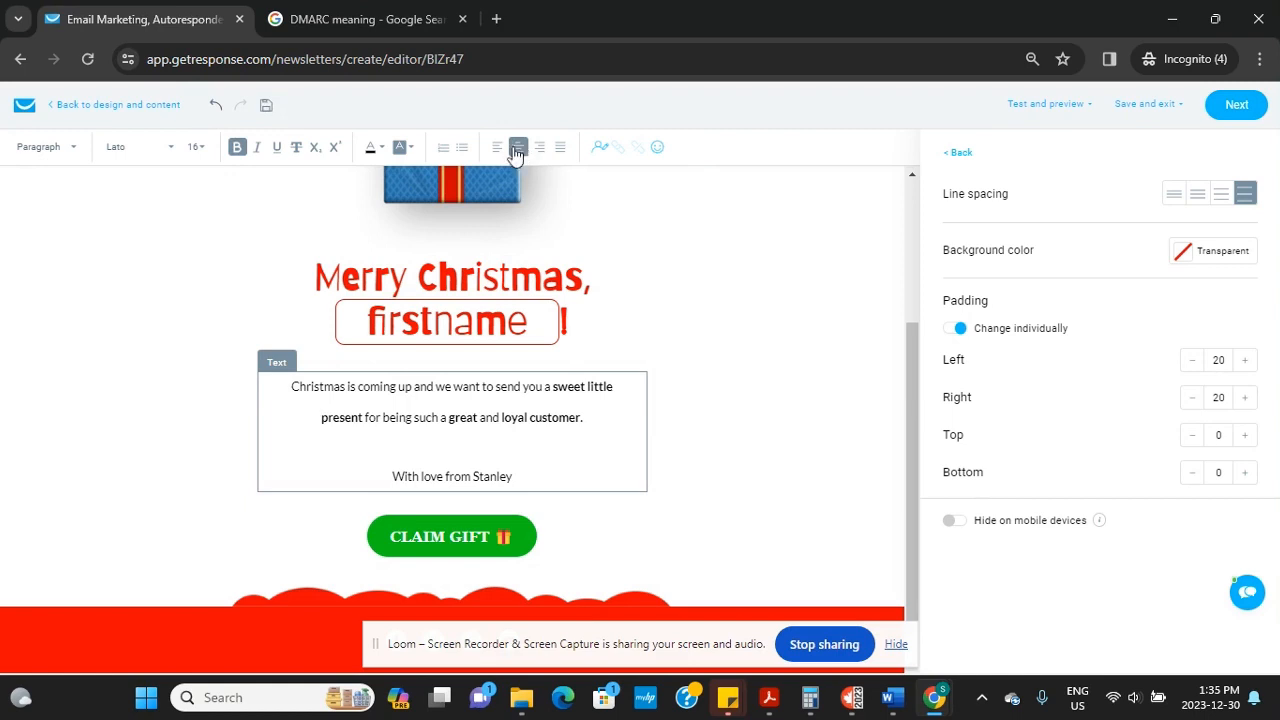
pyautogui.click(540, 148)
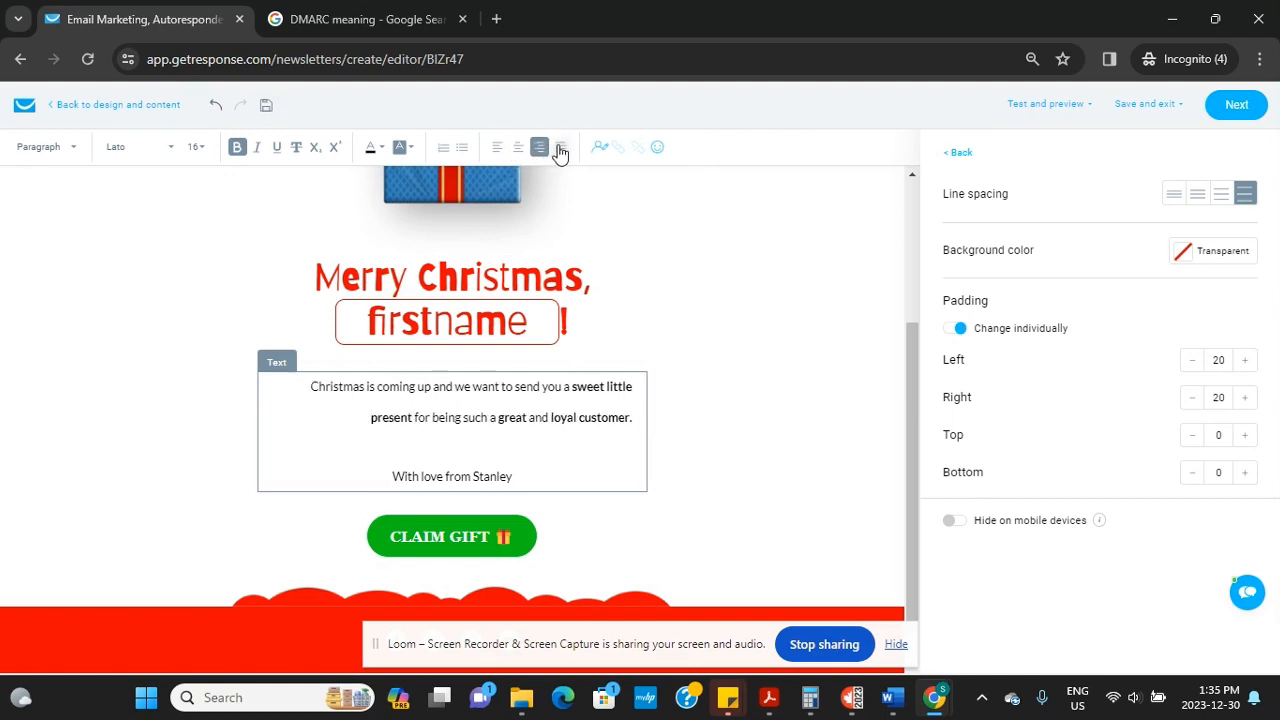
pyautogui.click(560, 148)
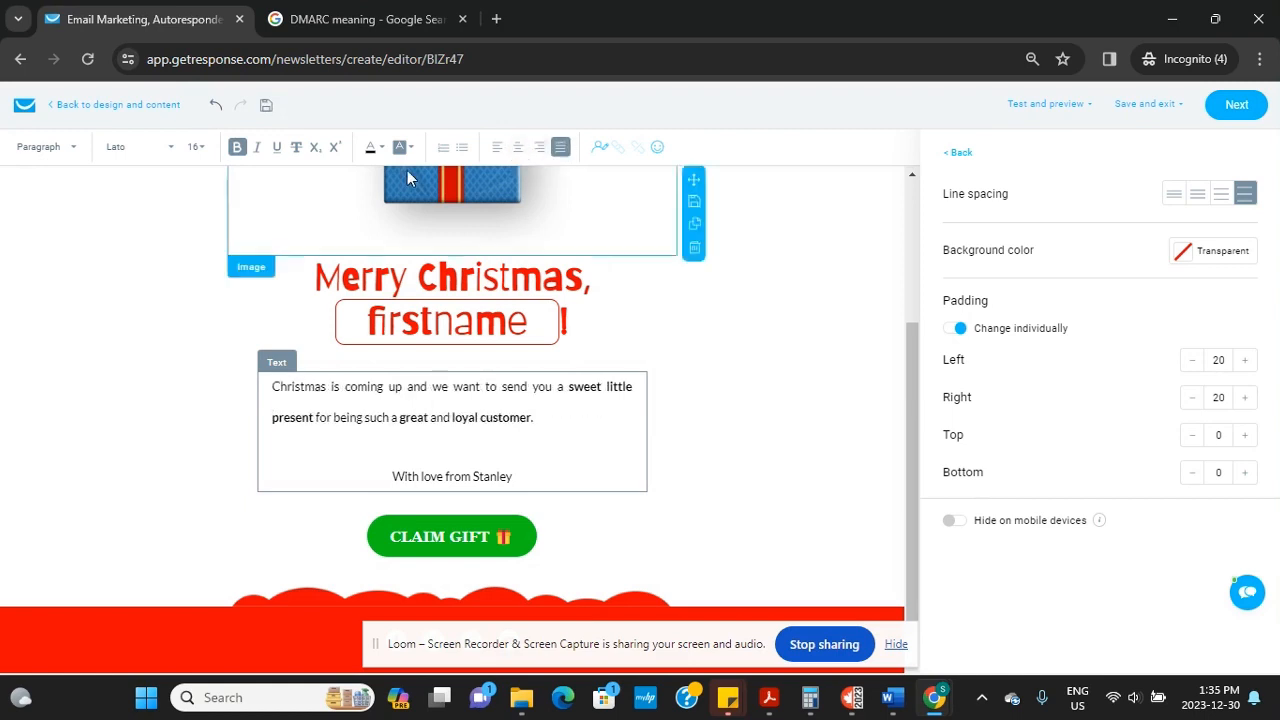
pyautogui.click(536, 418)
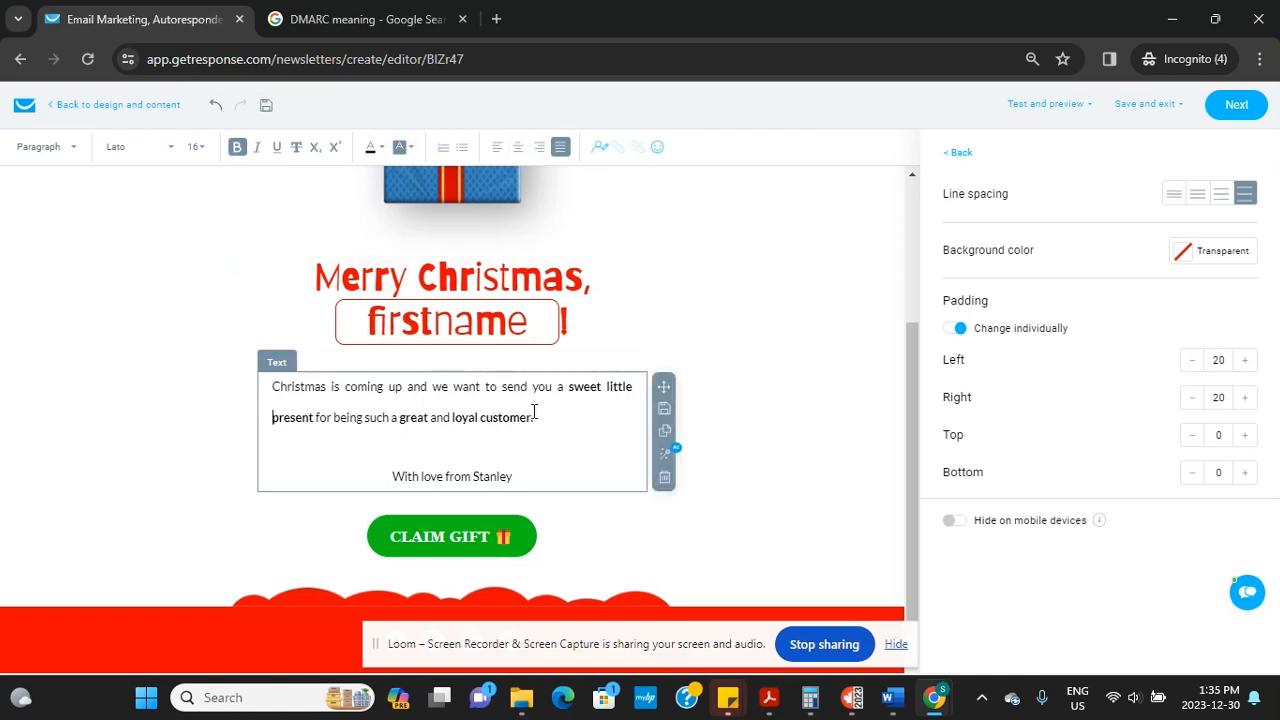
# Turn bold off and back on for the Christmas paragraph so it stays bold
pyautogui.moveTo(536, 418); pyautogui.dragTo(268, 393)
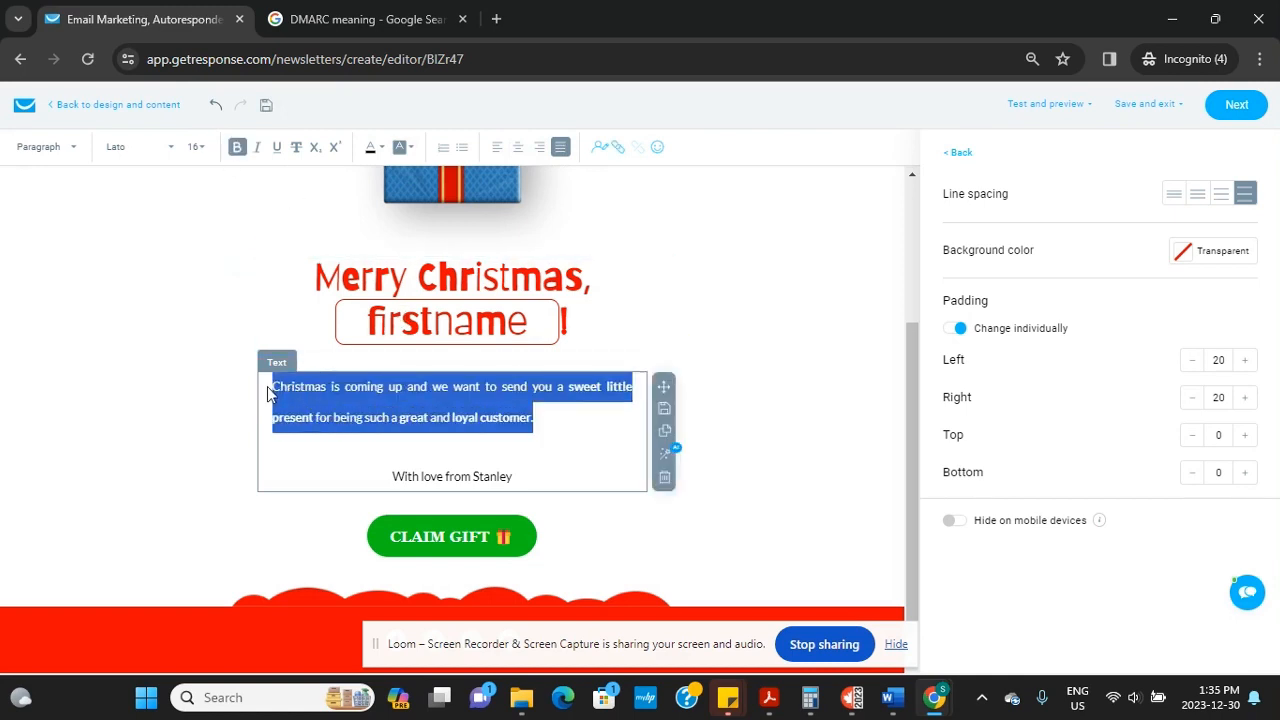
pyautogui.click(236, 149)
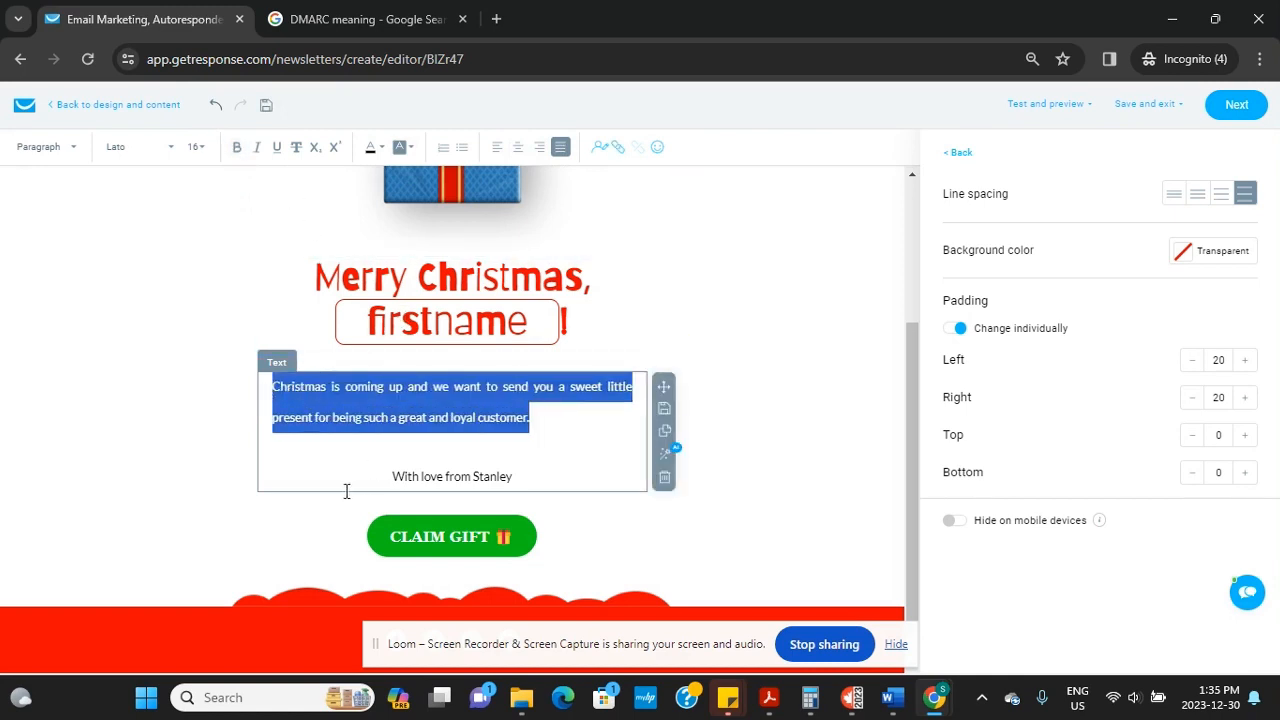
pyautogui.click(334, 476)
pyautogui.moveTo(532, 418); pyautogui.dragTo(272, 386)
pyautogui.click(236, 150)
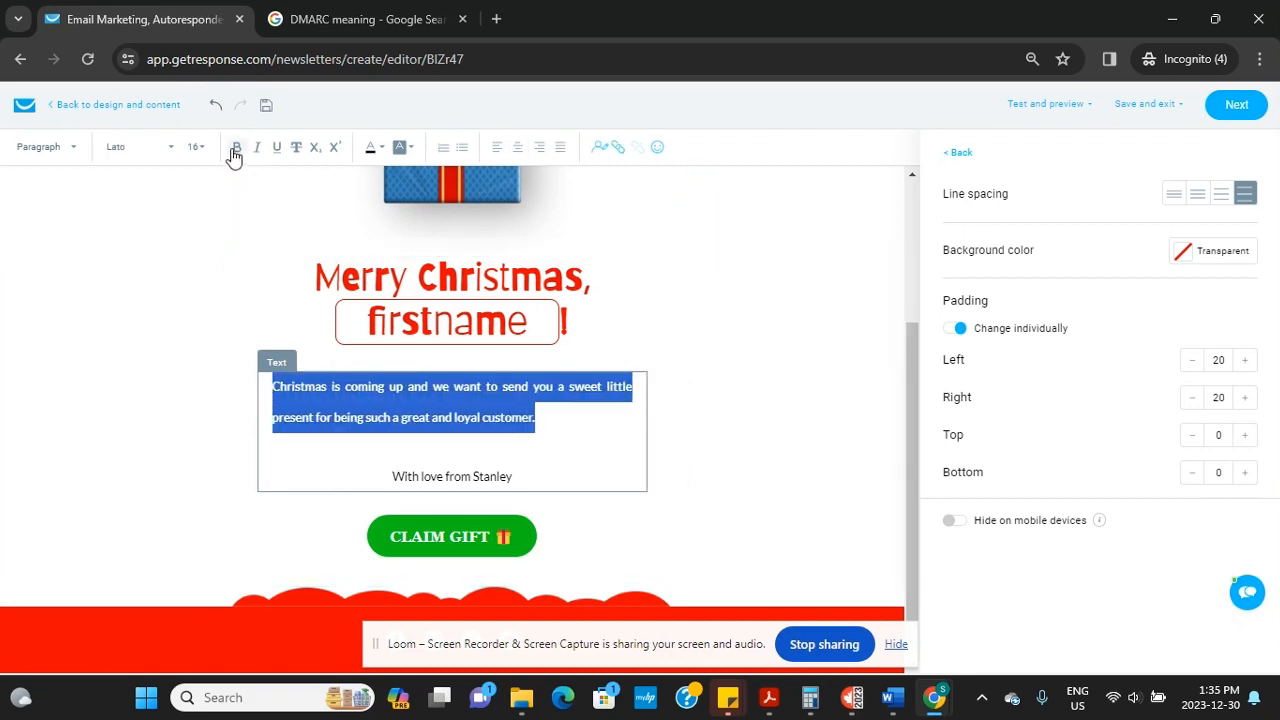
pyautogui.click(307, 459)
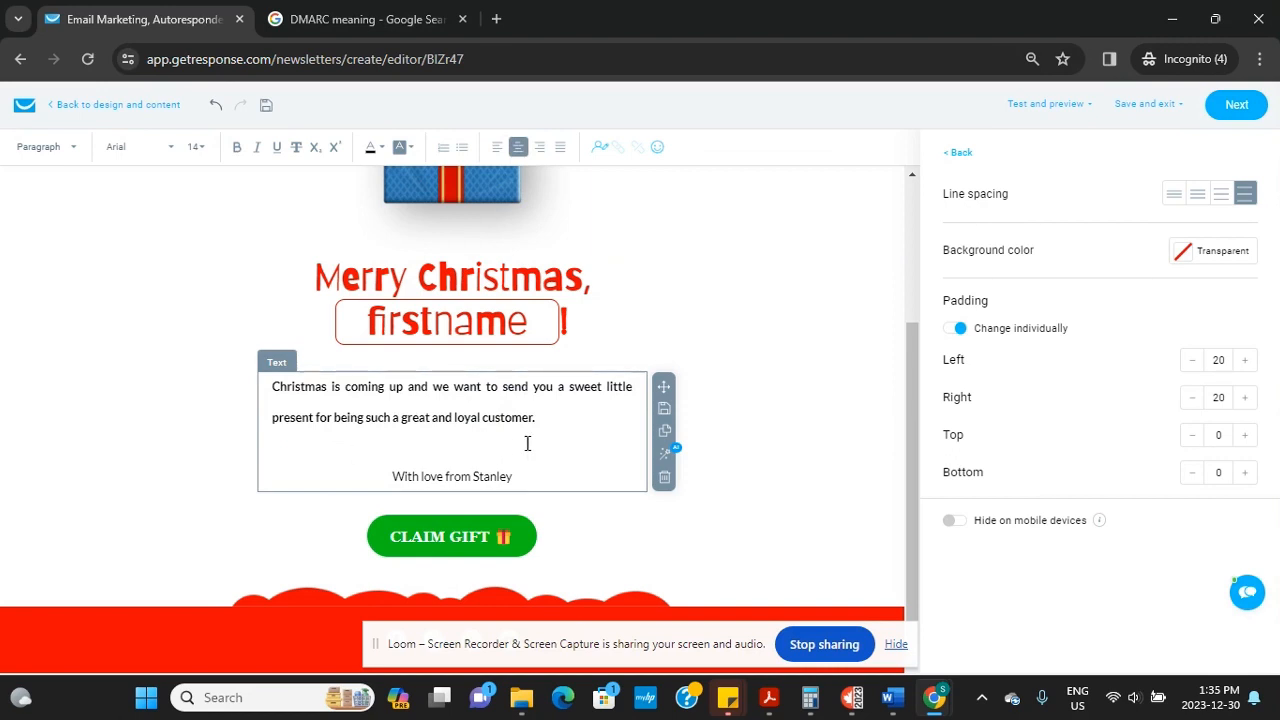
# Make the paragraph italic and underlined, adding then removing a trial strikethrough
pyautogui.moveTo(532, 418); pyautogui.dragTo(272, 386)
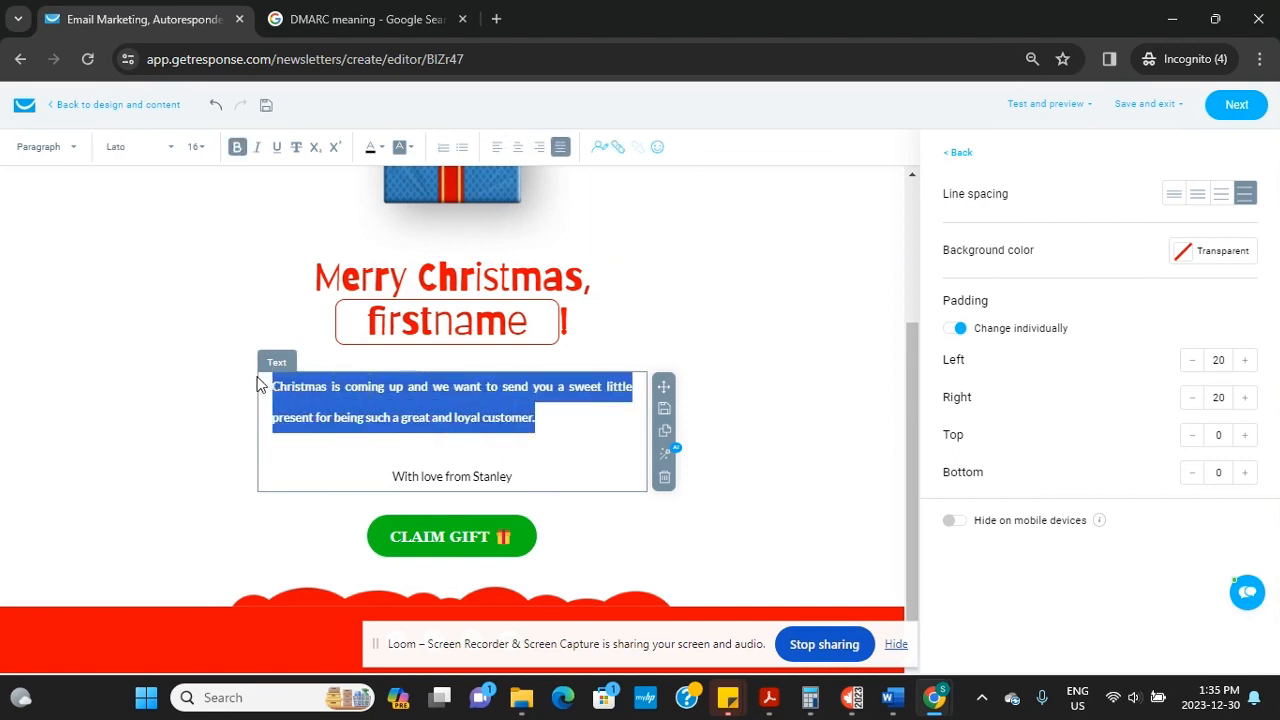
pyautogui.click(258, 148)
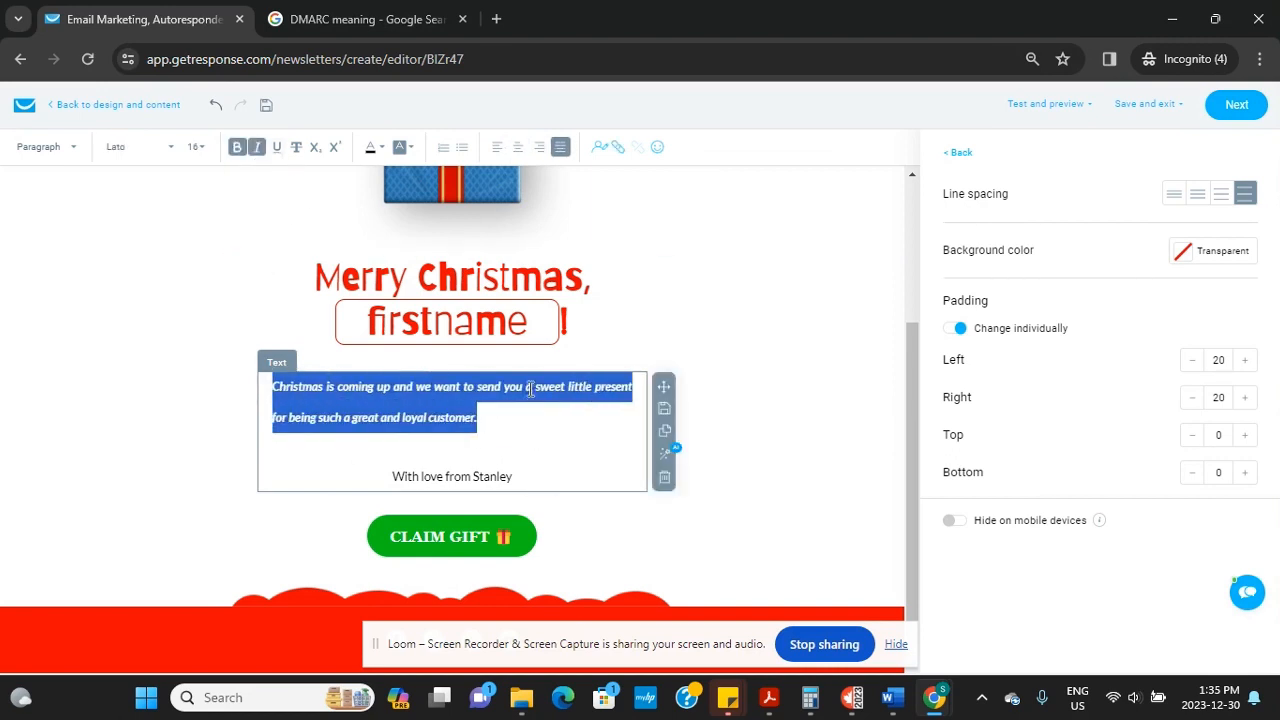
pyautogui.click(546, 418)
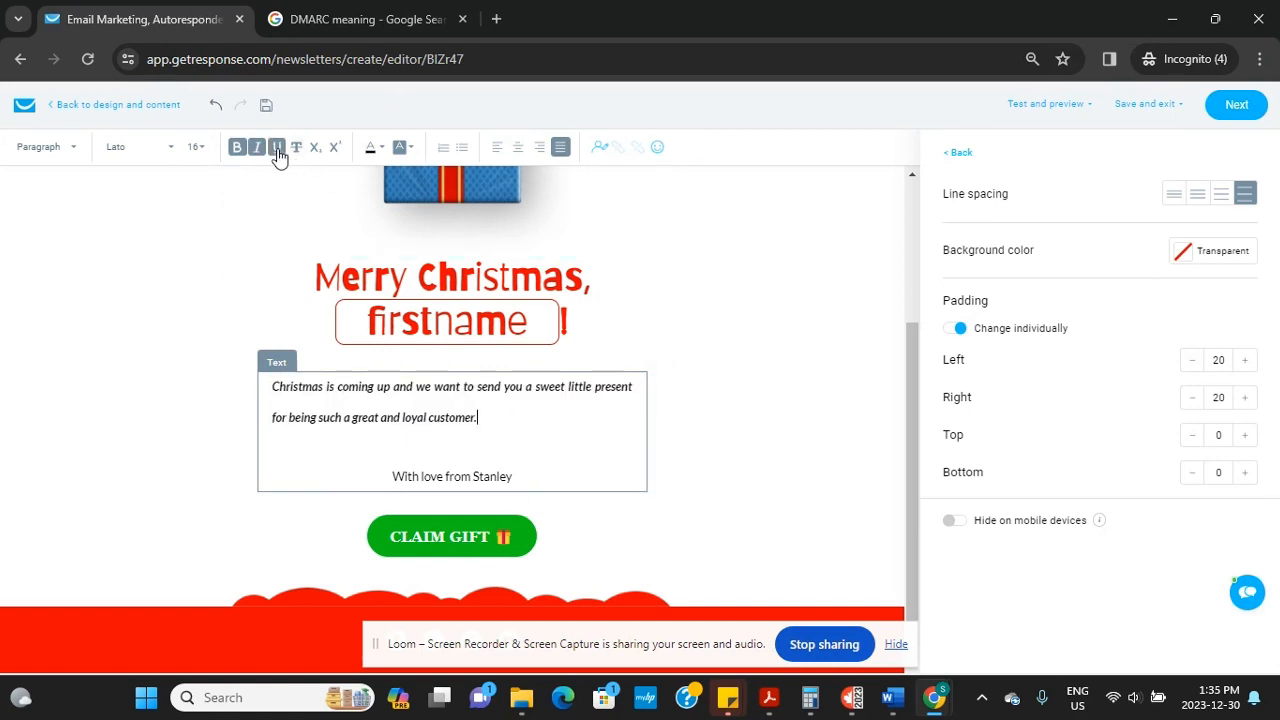
pyautogui.moveTo(480, 418); pyautogui.dragTo(272, 400)
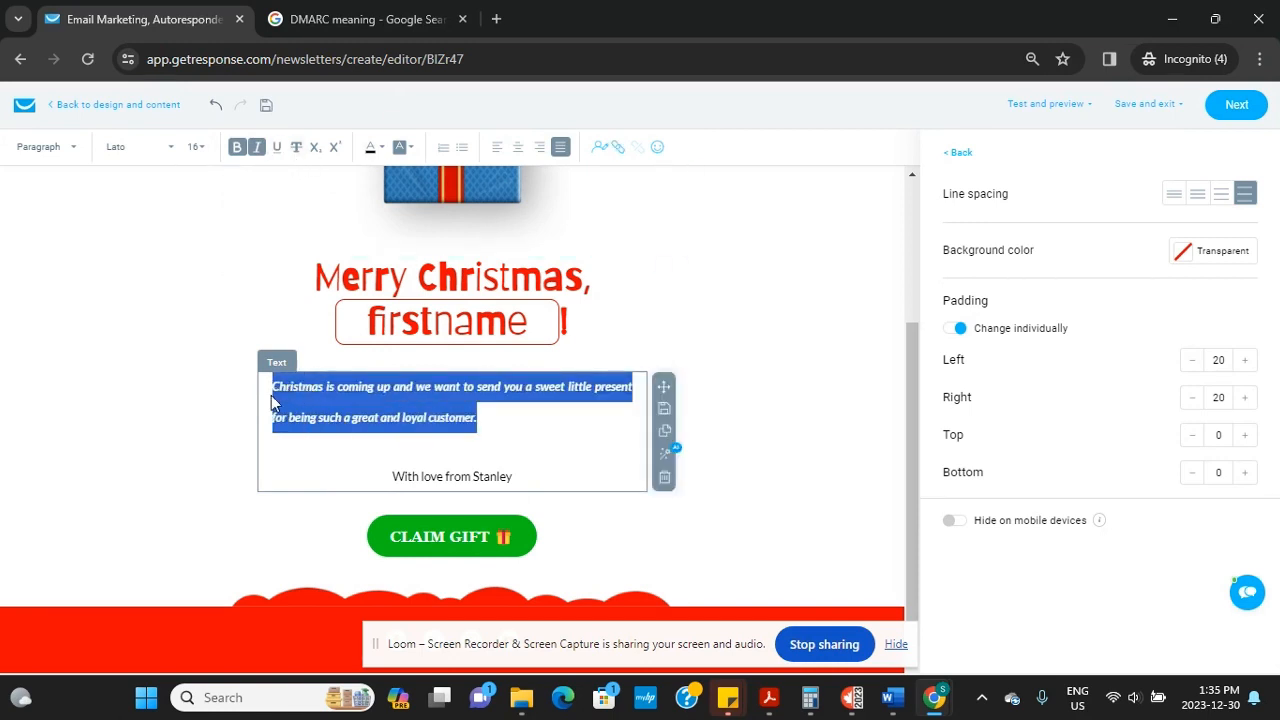
pyautogui.click(278, 148)
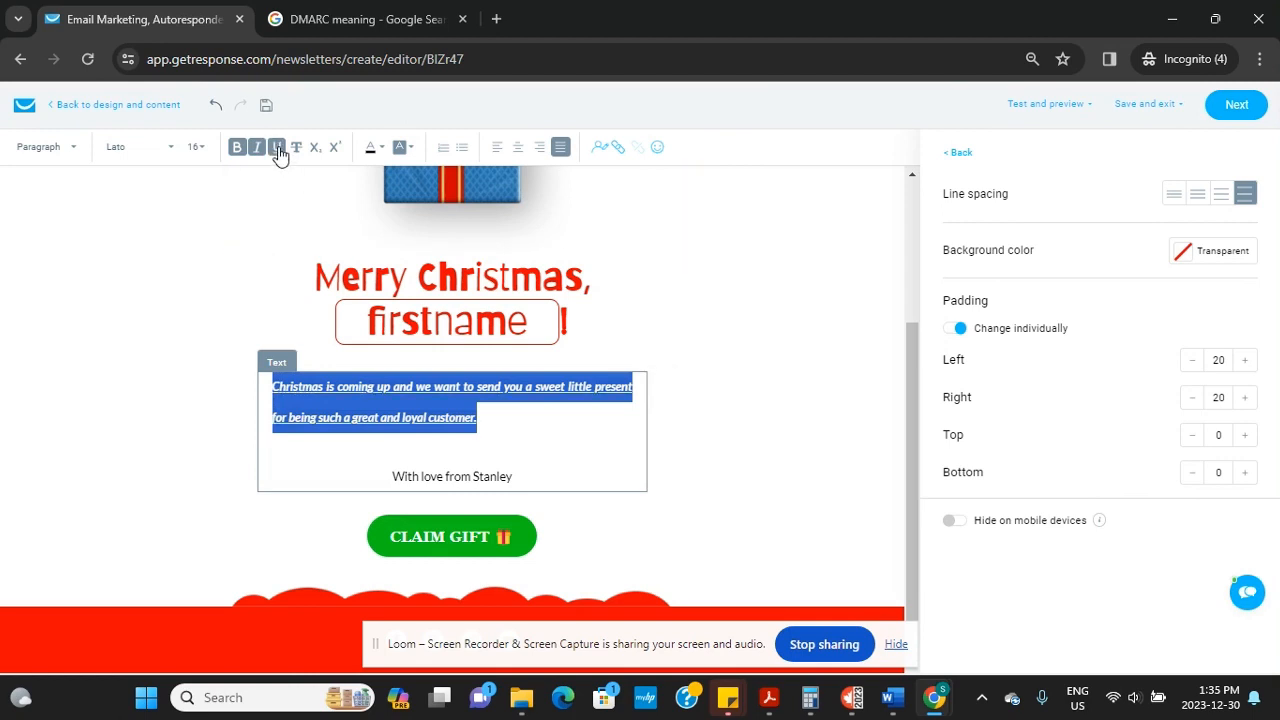
pyautogui.click(492, 420)
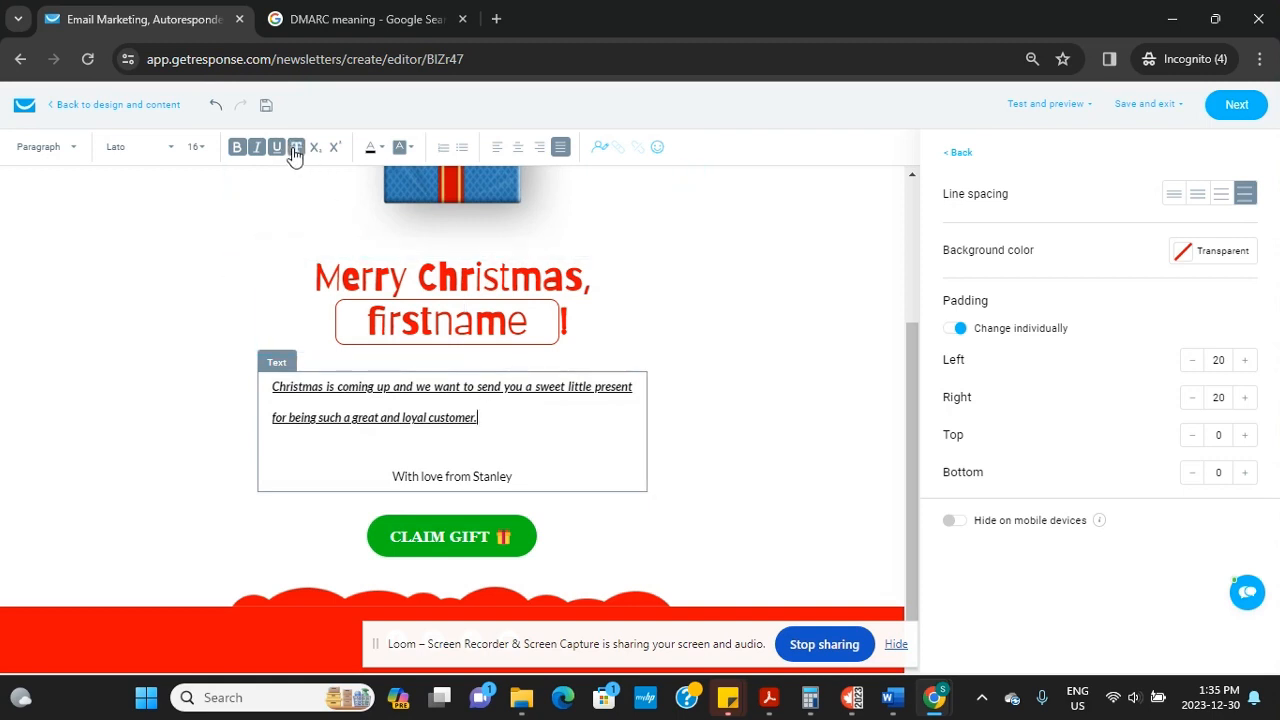
pyautogui.moveTo(516, 437); pyautogui.dragTo(276, 378)
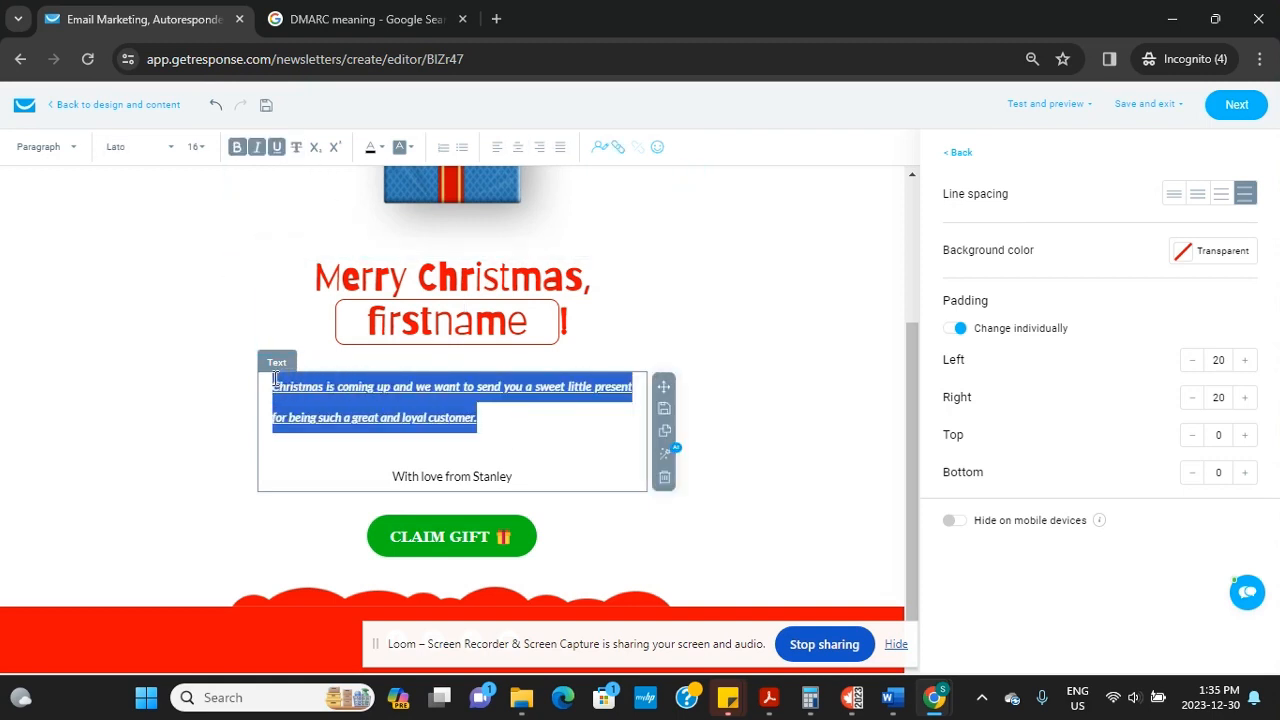
pyautogui.click(296, 147)
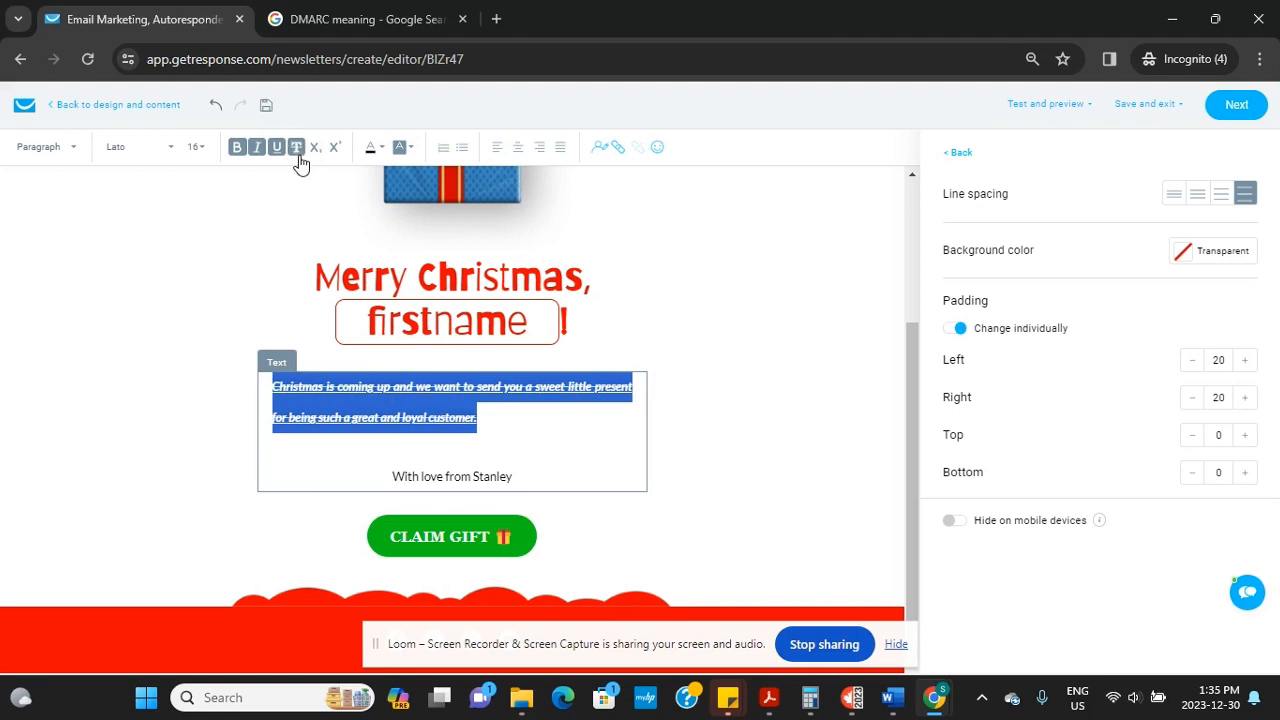
pyautogui.click(298, 155)
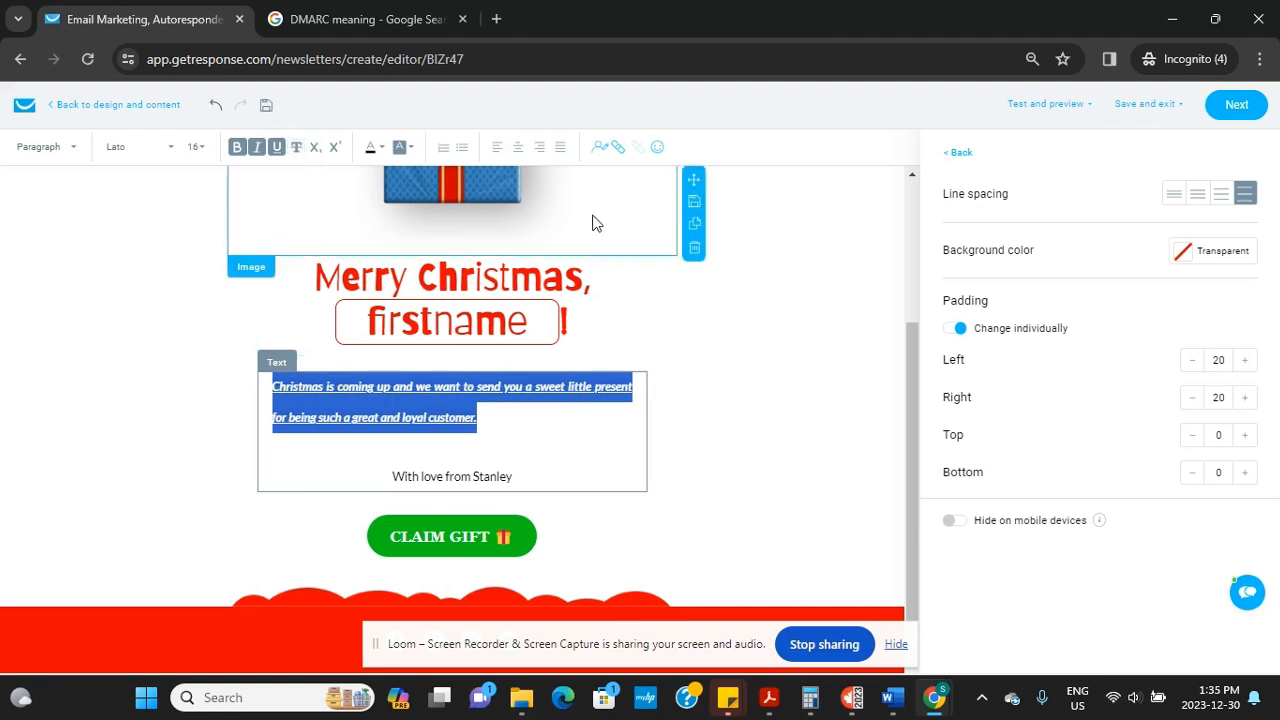
# Add a new line and insert the firstname contact field after Dear
pyautogui.click(511, 421)
pyautogui.press('Return')
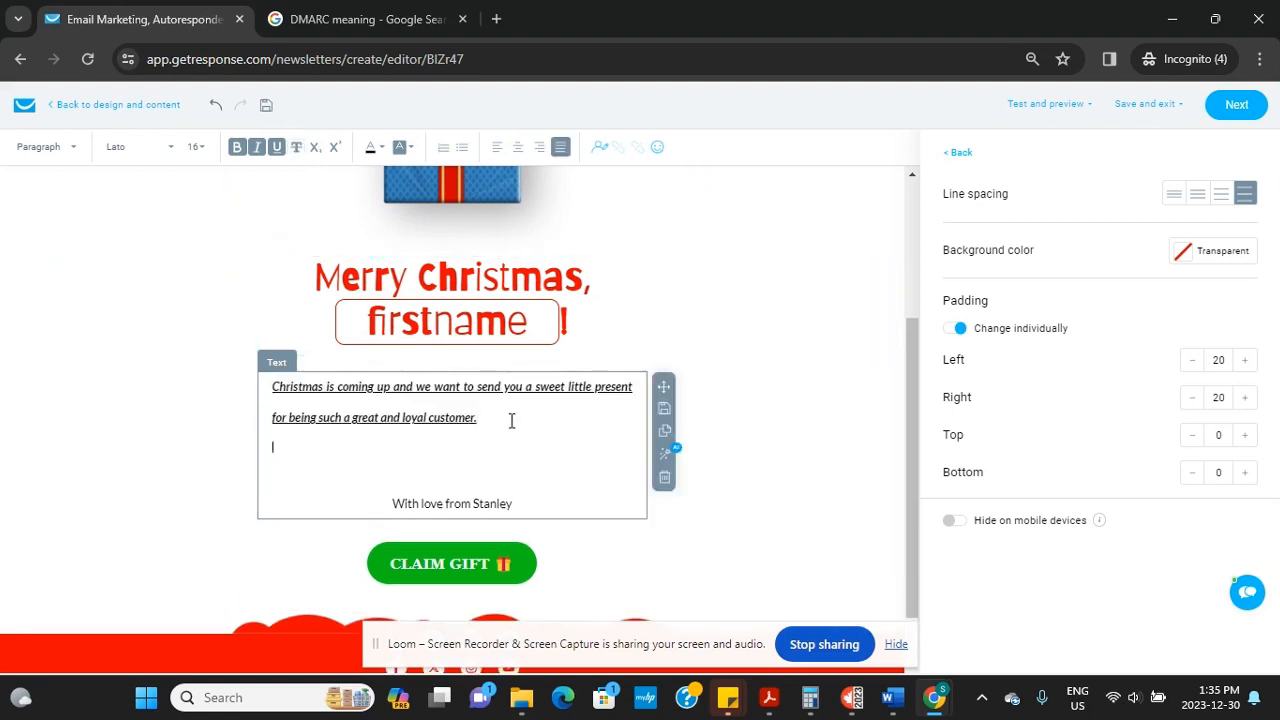
pyautogui.press('Return')
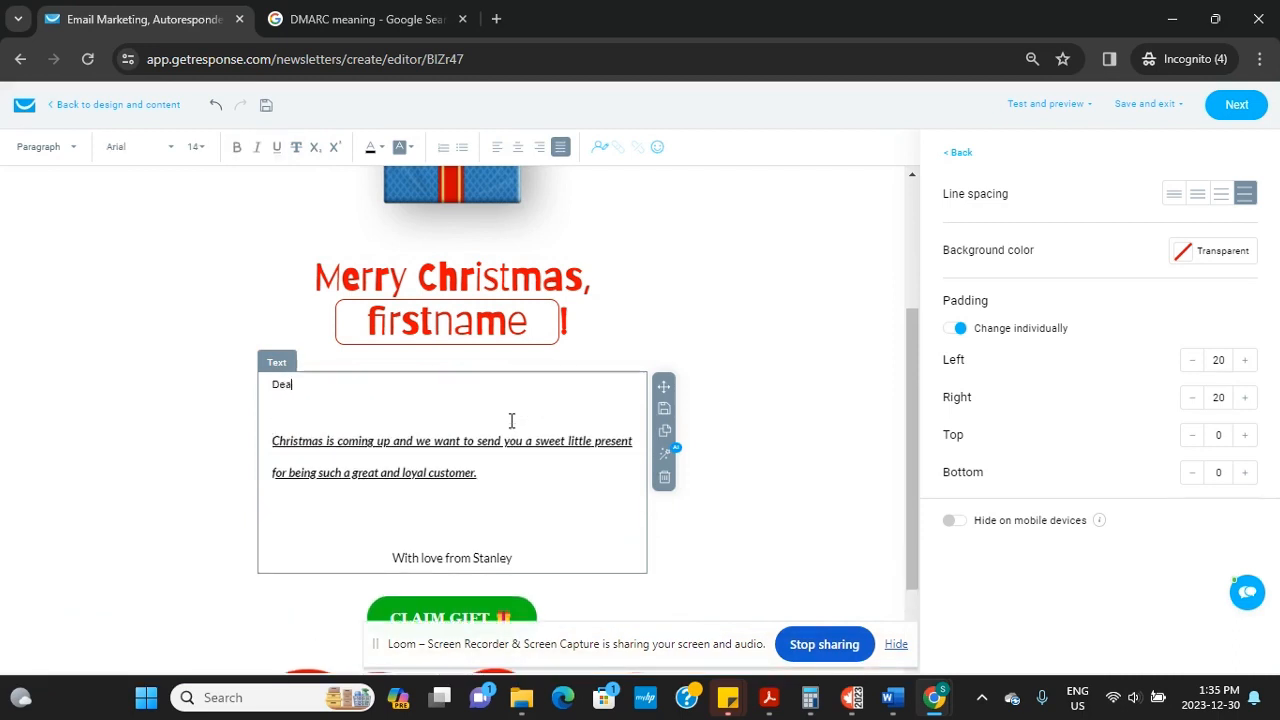
pyautogui.click(600, 148)
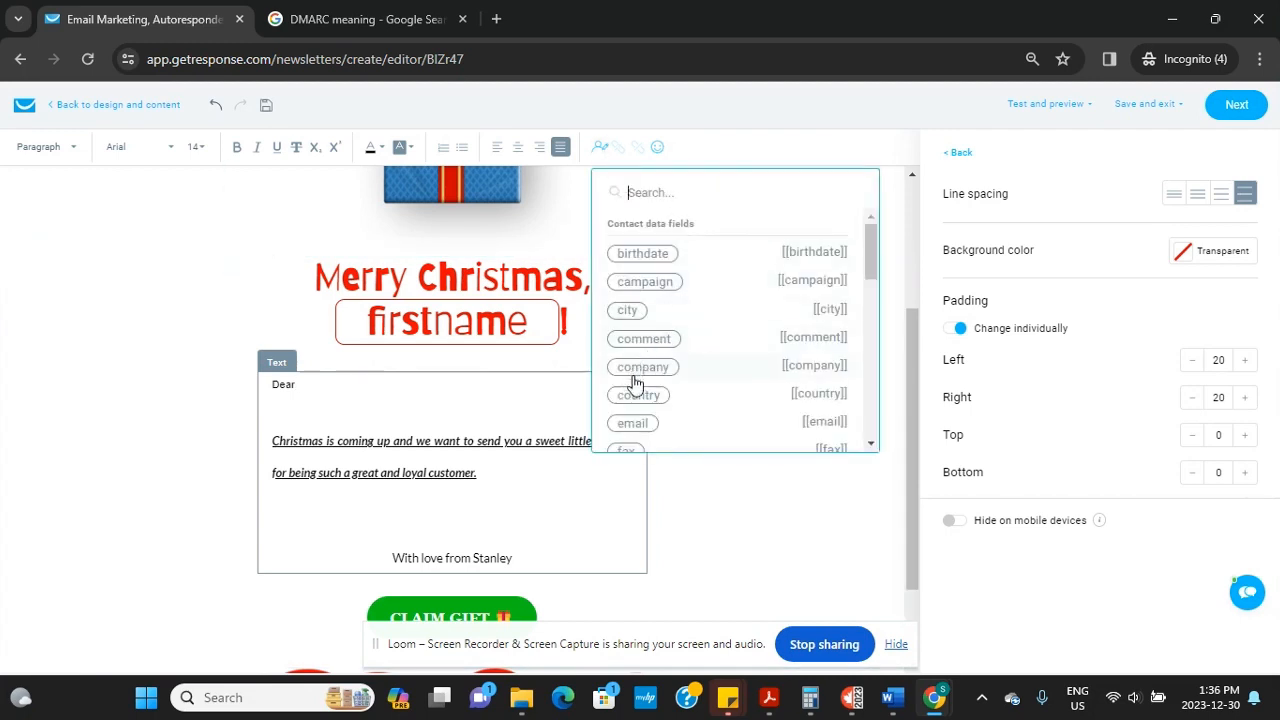
pyautogui.write('fir')
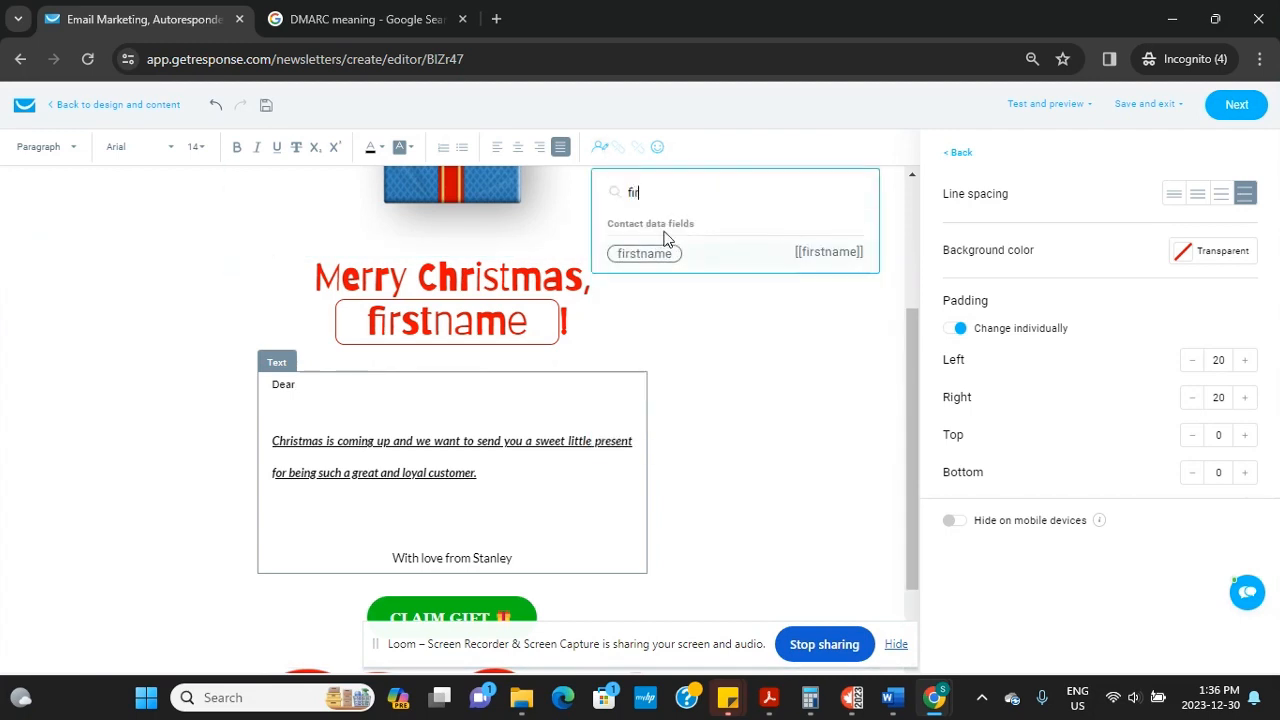
pyautogui.click(644, 252)
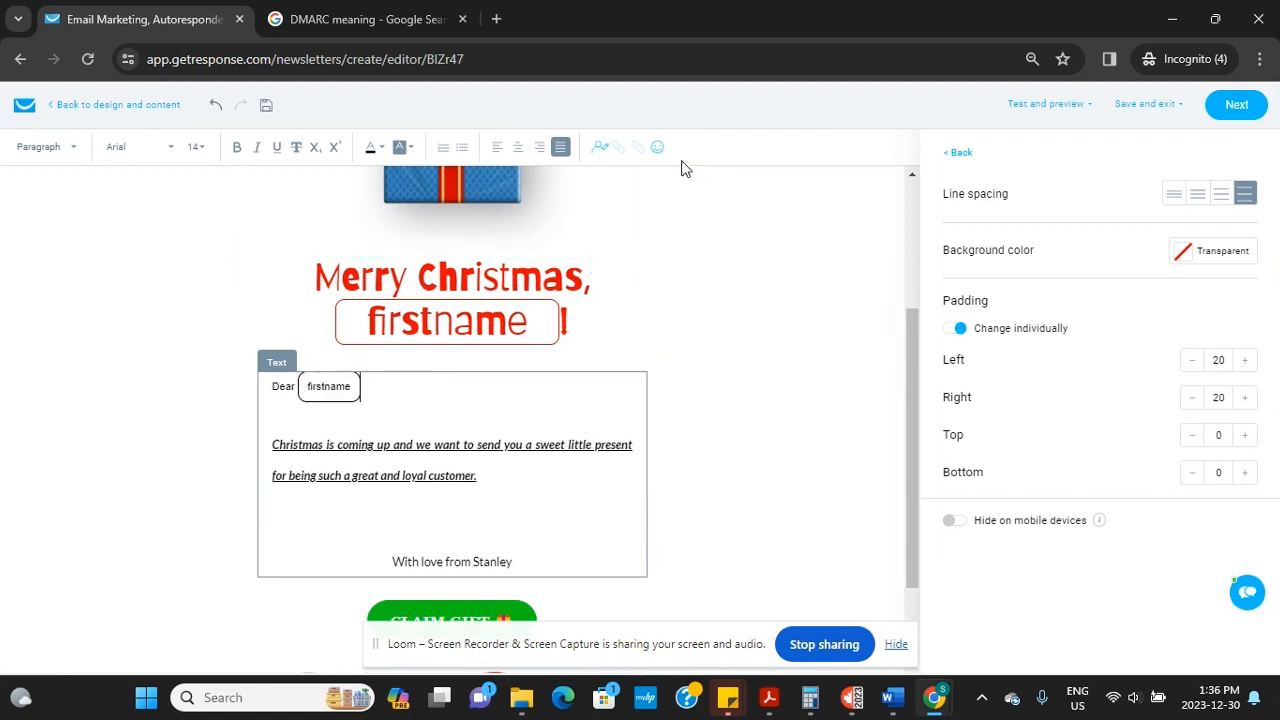
# Add an emoji after the firstname field, swapping it for a different one
pyautogui.click(658, 148)
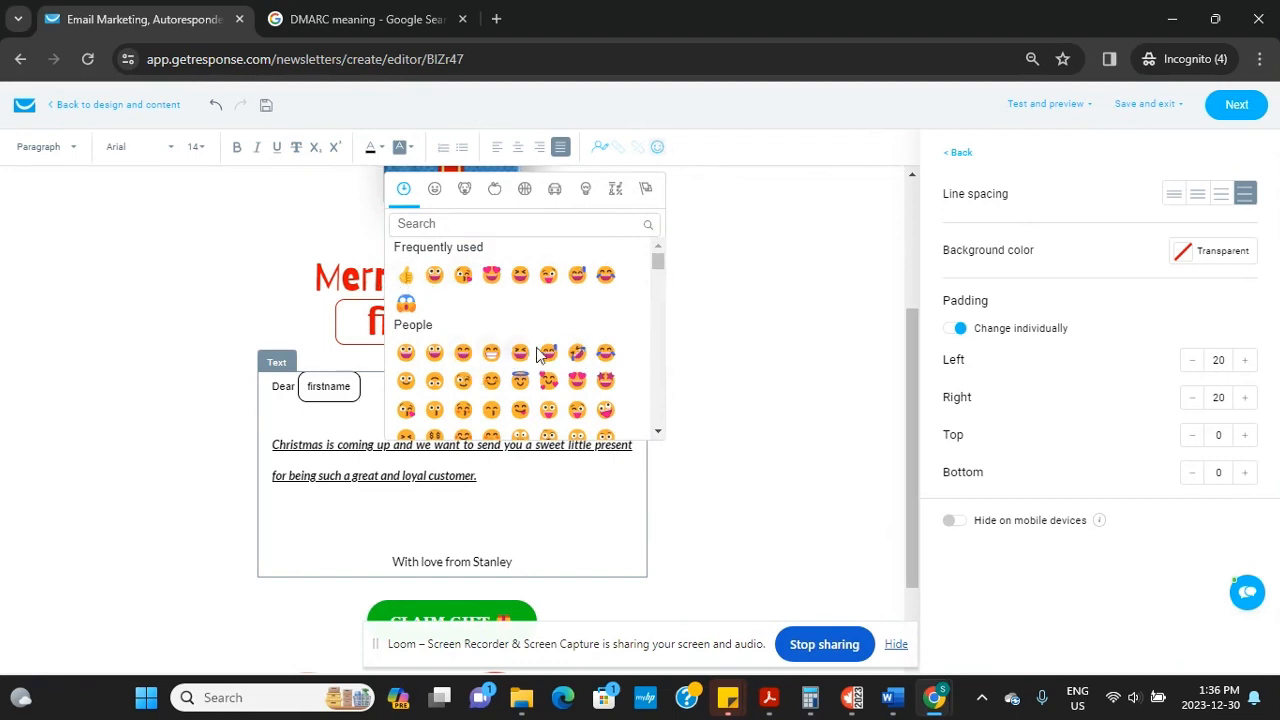
pyautogui.click(521, 383)
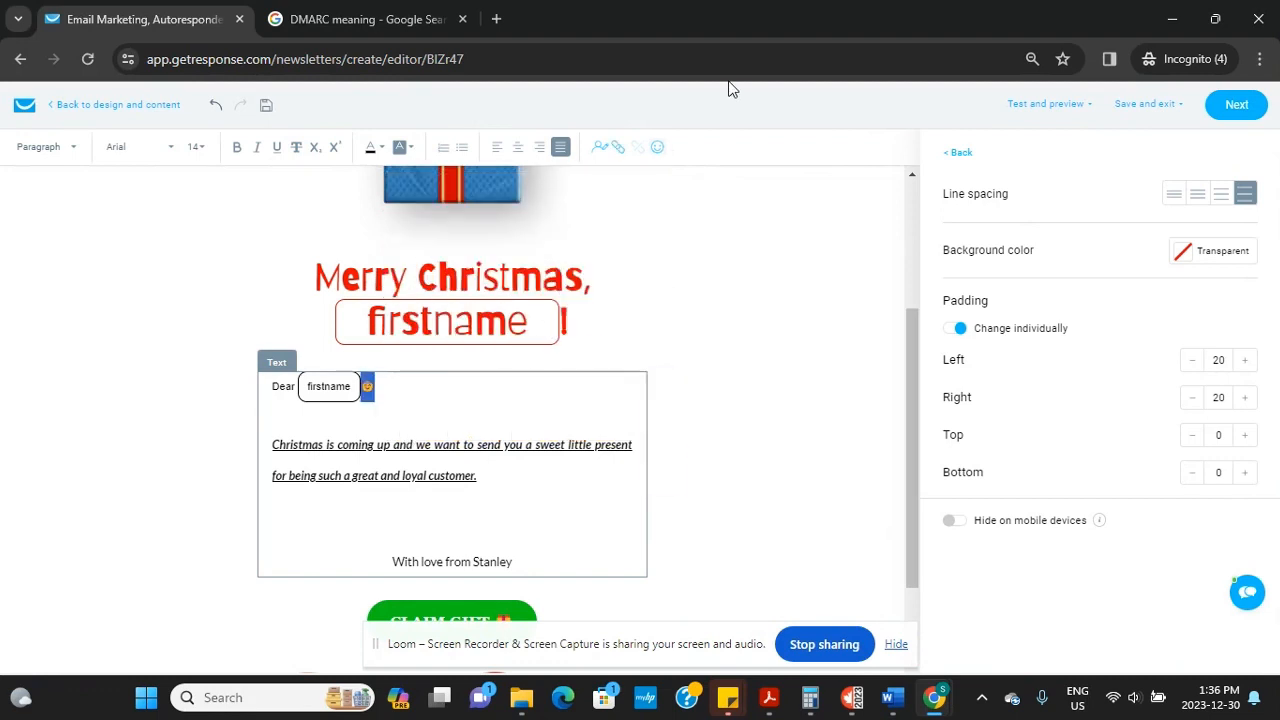
pyautogui.click(657, 149)
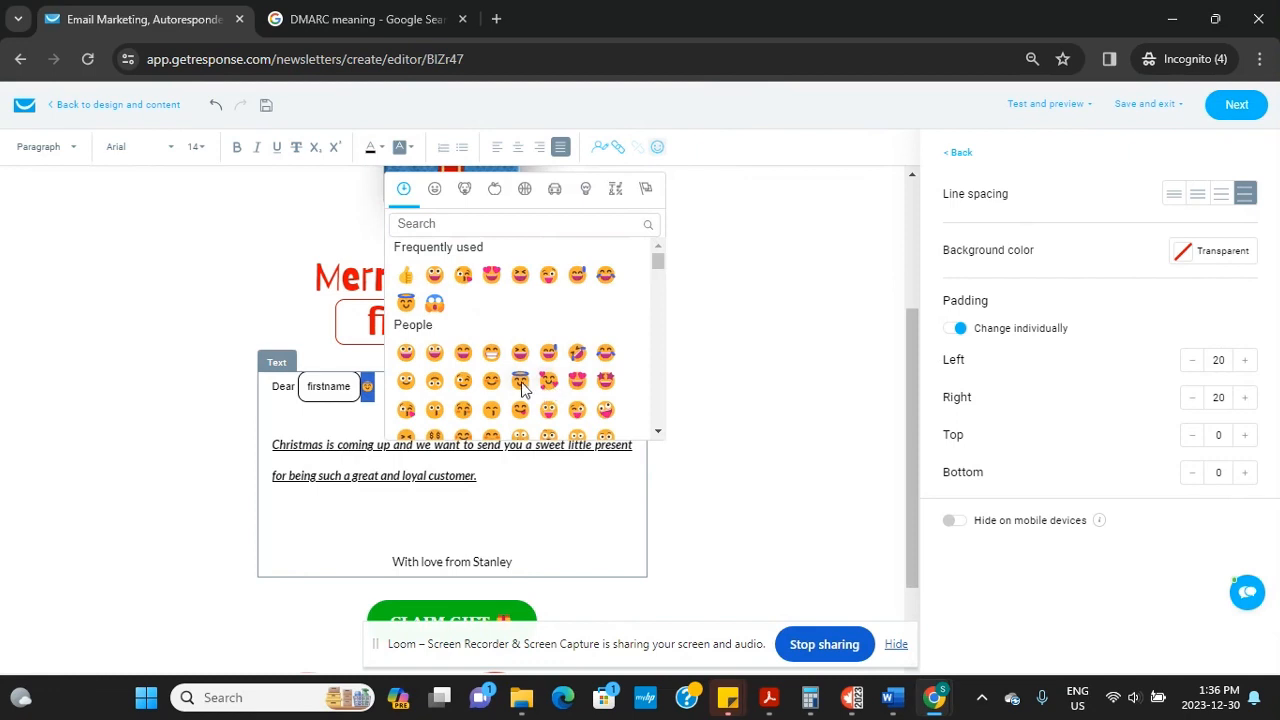
pyautogui.click(522, 383)
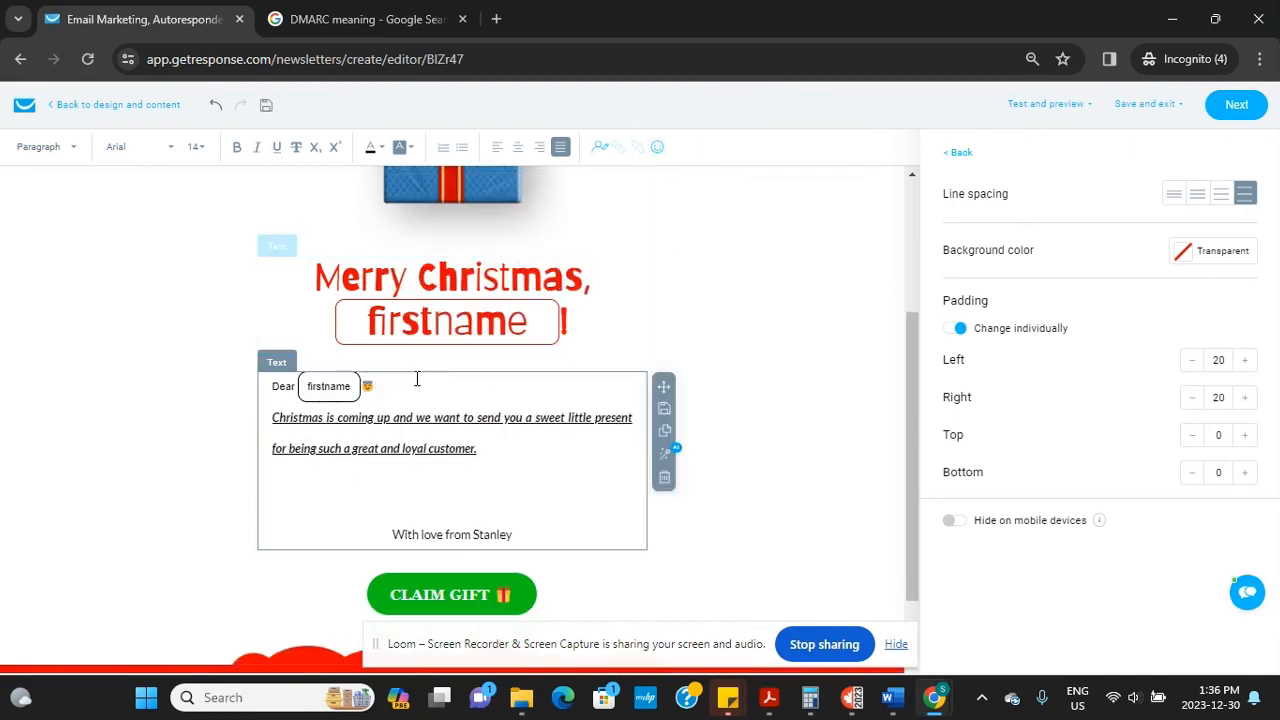
# Have the AI assistant lengthen the text and paste its version over the original paragraph
pyautogui.click(666, 456)
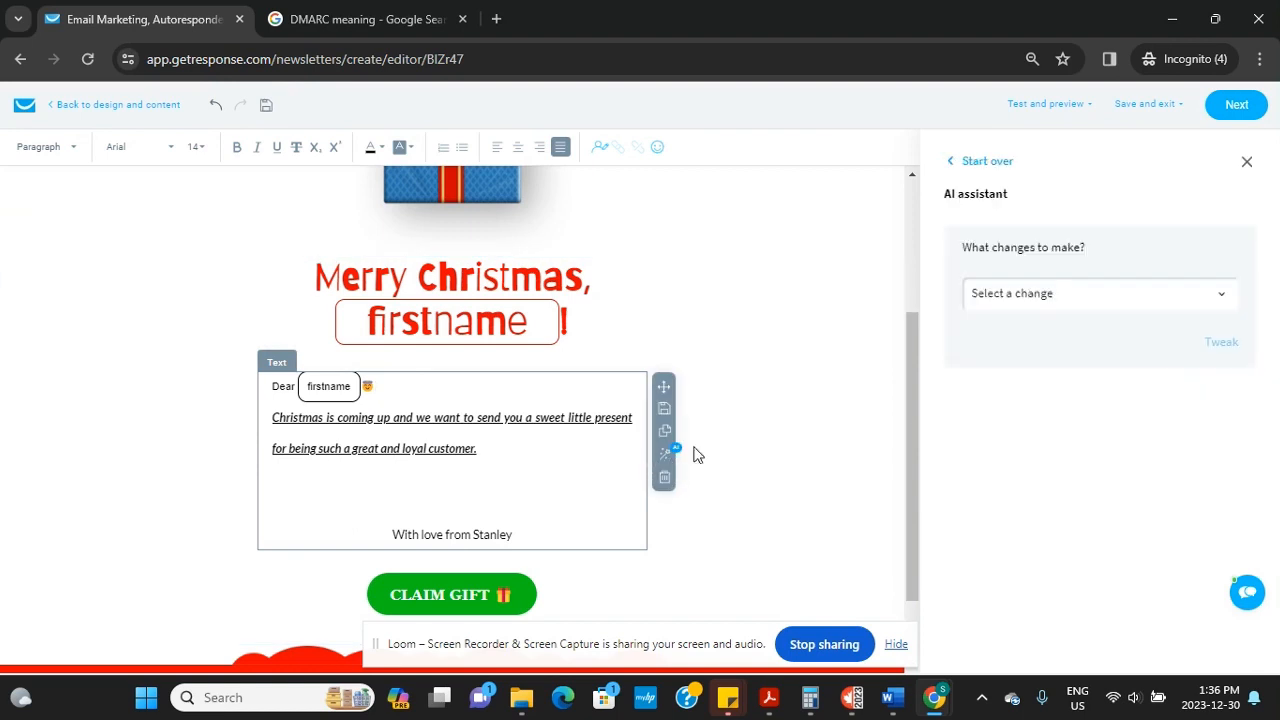
pyautogui.click(1203, 305)
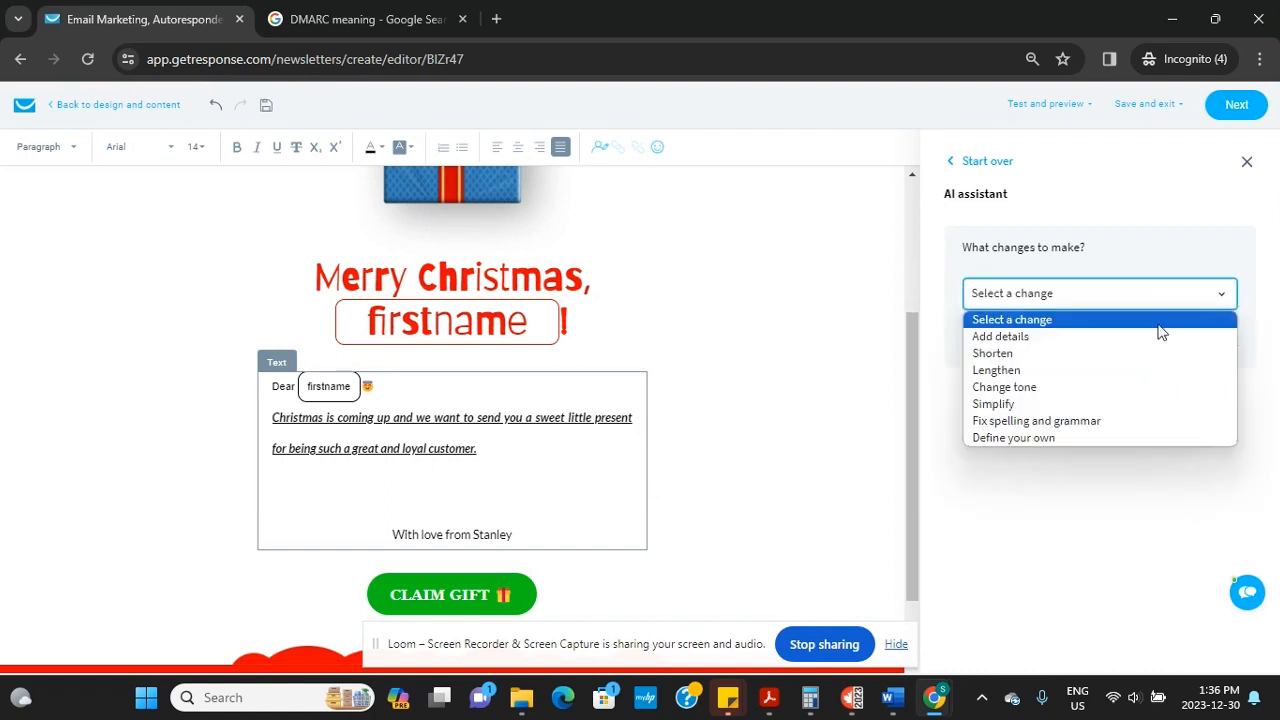
pyautogui.click(1073, 370)
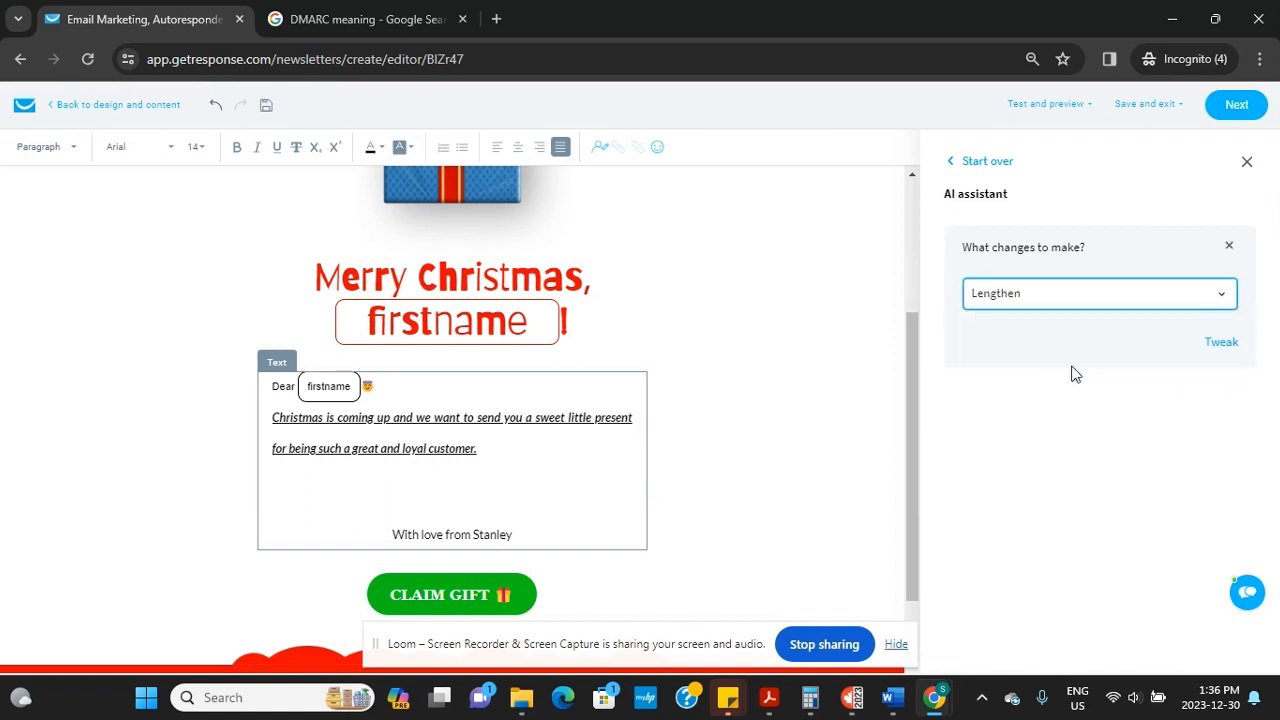
pyautogui.click(1220, 343)
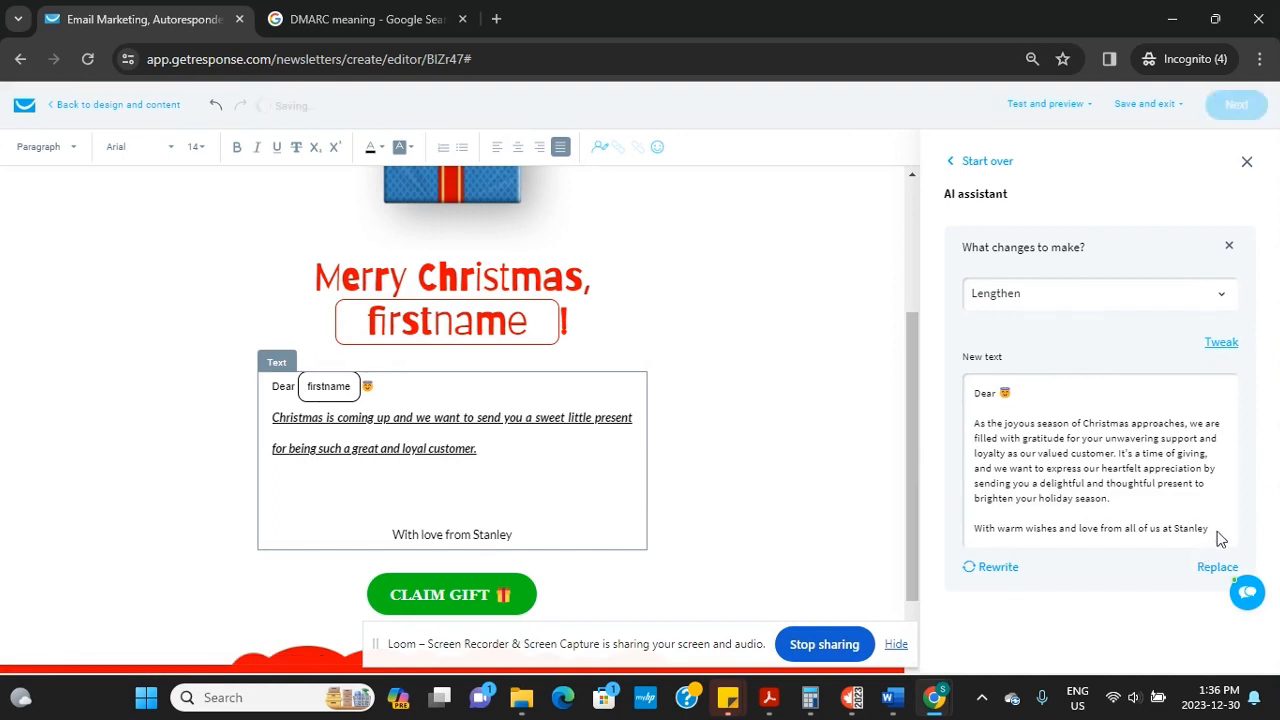
pyautogui.moveTo(1218, 538); pyautogui.dragTo(952, 398)
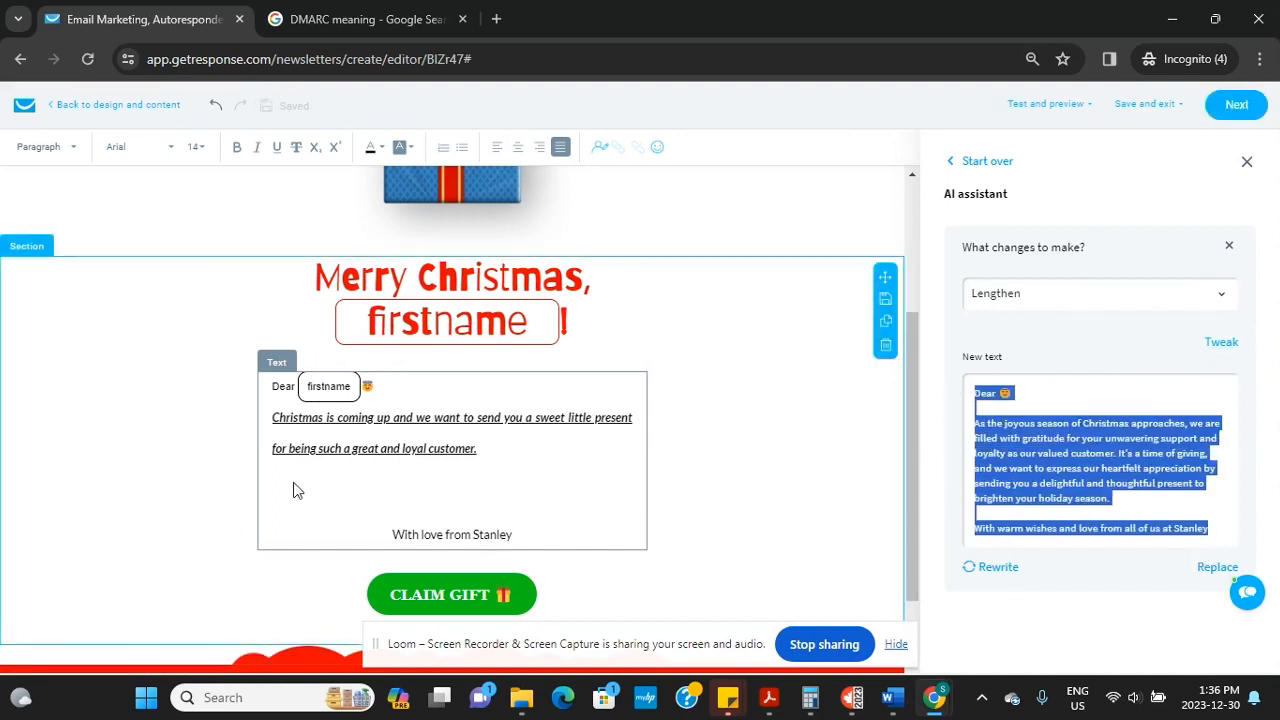
pyautogui.moveTo(526, 446); pyautogui.dragTo(250, 420)
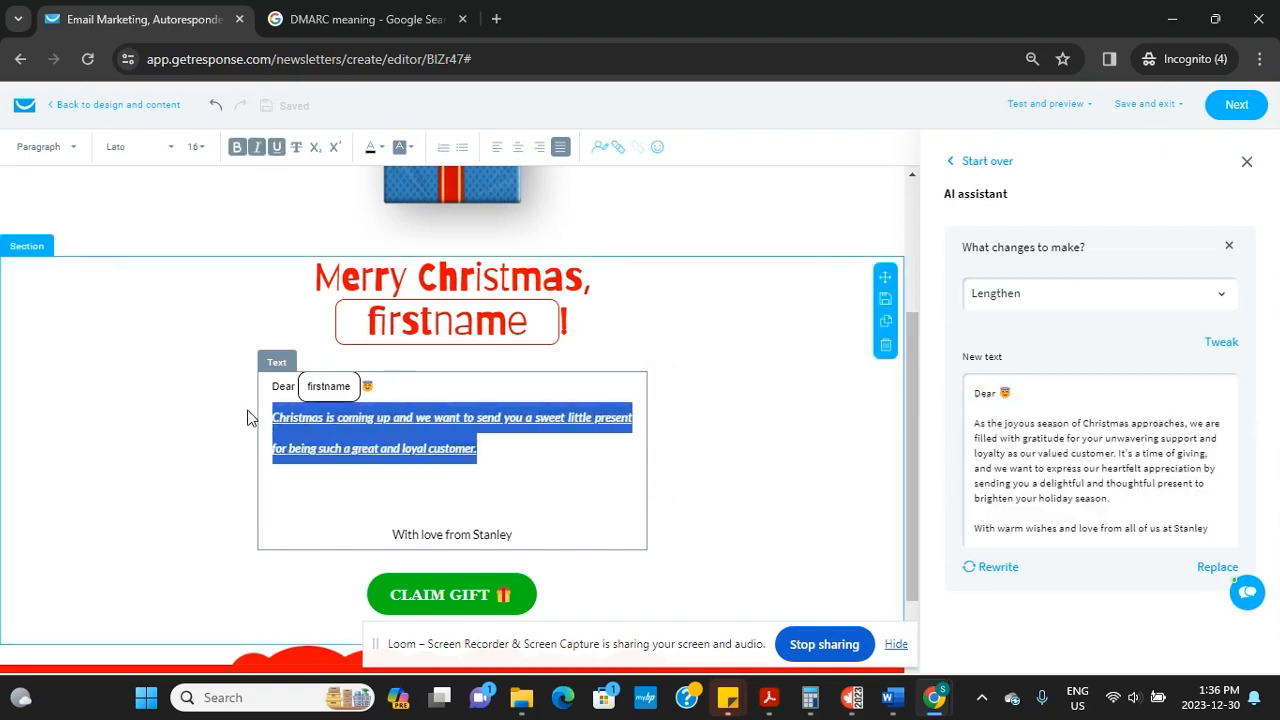
pyautogui.write("Dear 🎅  As the joyous season of Christmas approaches, we are filled with gratitude for your unwavering support and loyalty as our valued customer. It's a time of giving, and we want to express our heartfelt appreciation by sending you a delightful and thoughtful present to brighten your holiday season.  With warm wishes and love from all of us at Stanley")
# Delete the extra empty line and left-align the 'With love from Stanley' line
pyautogui.click(278, 446)
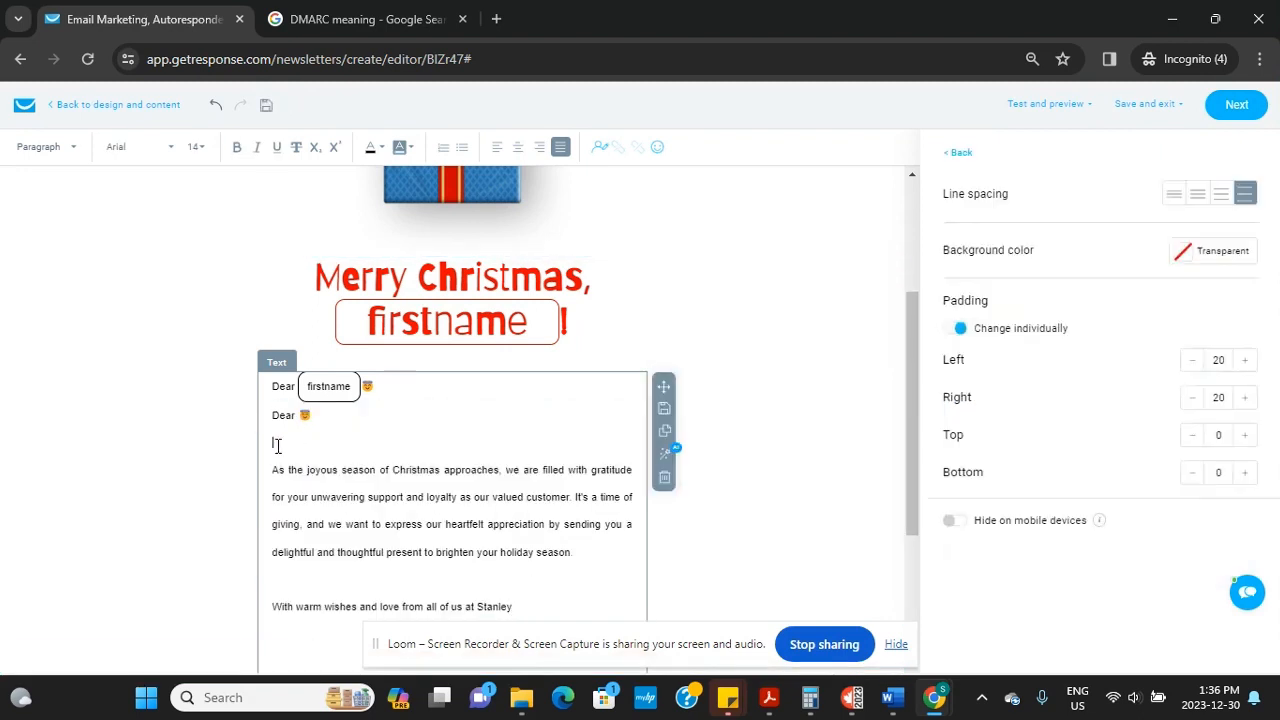
pyautogui.press('BackSpace')
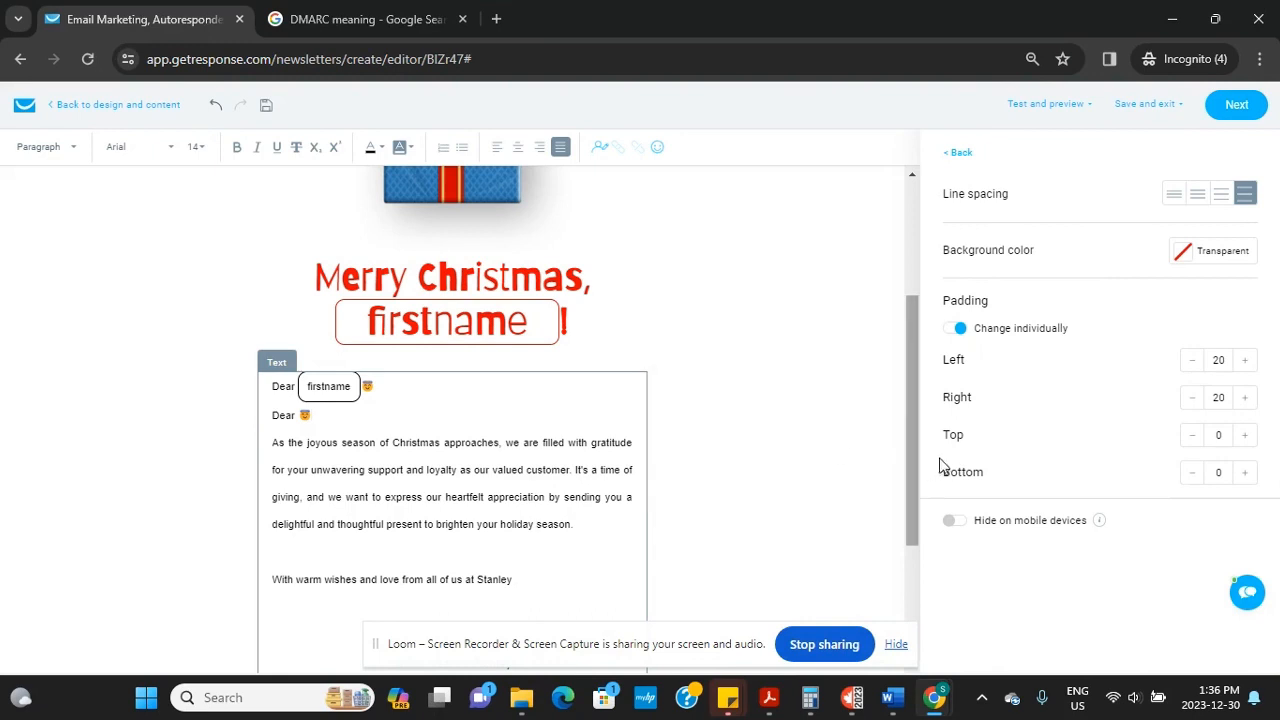
pyautogui.moveTo(907, 472); pyautogui.dragTo(911, 558)
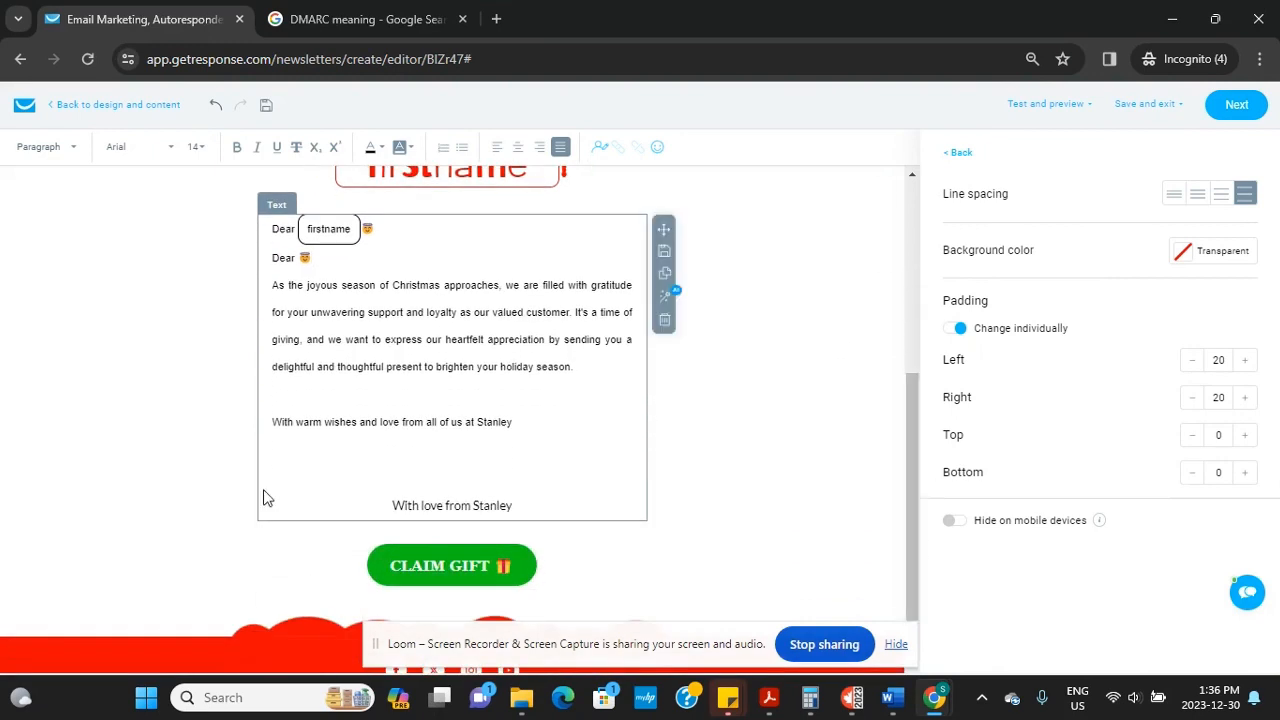
pyautogui.click(393, 507)
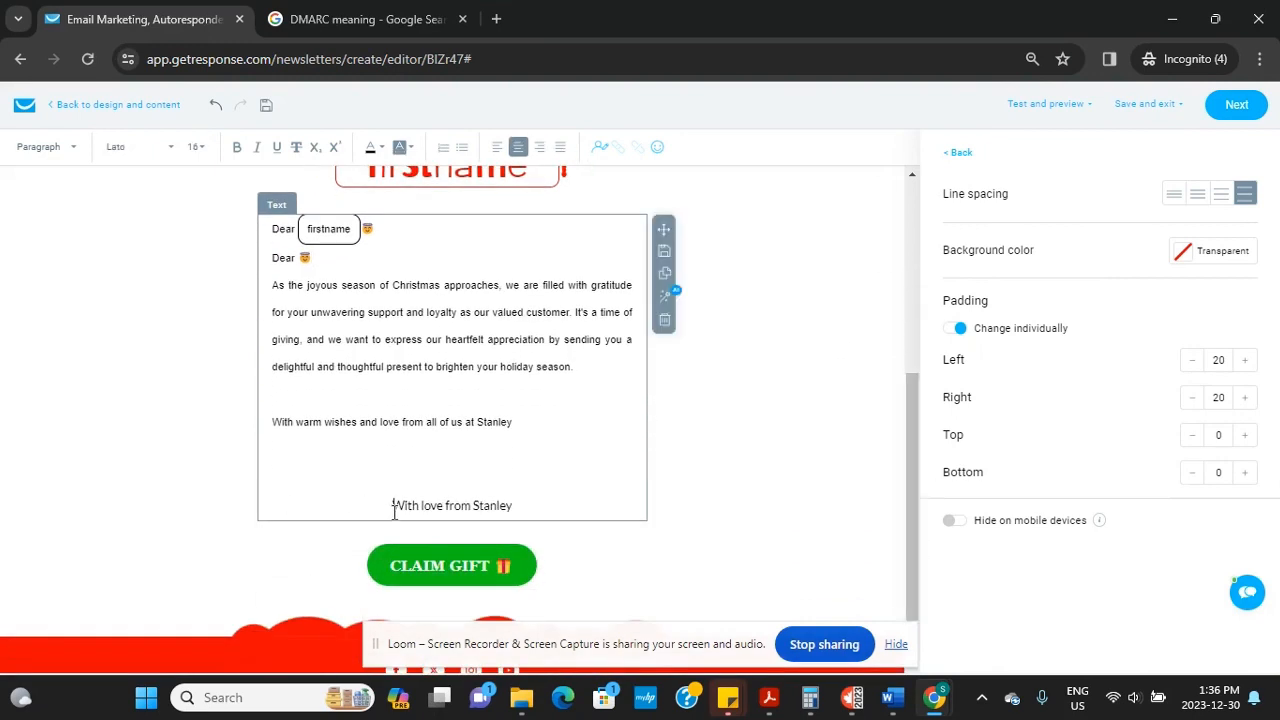
pyautogui.click(498, 147)
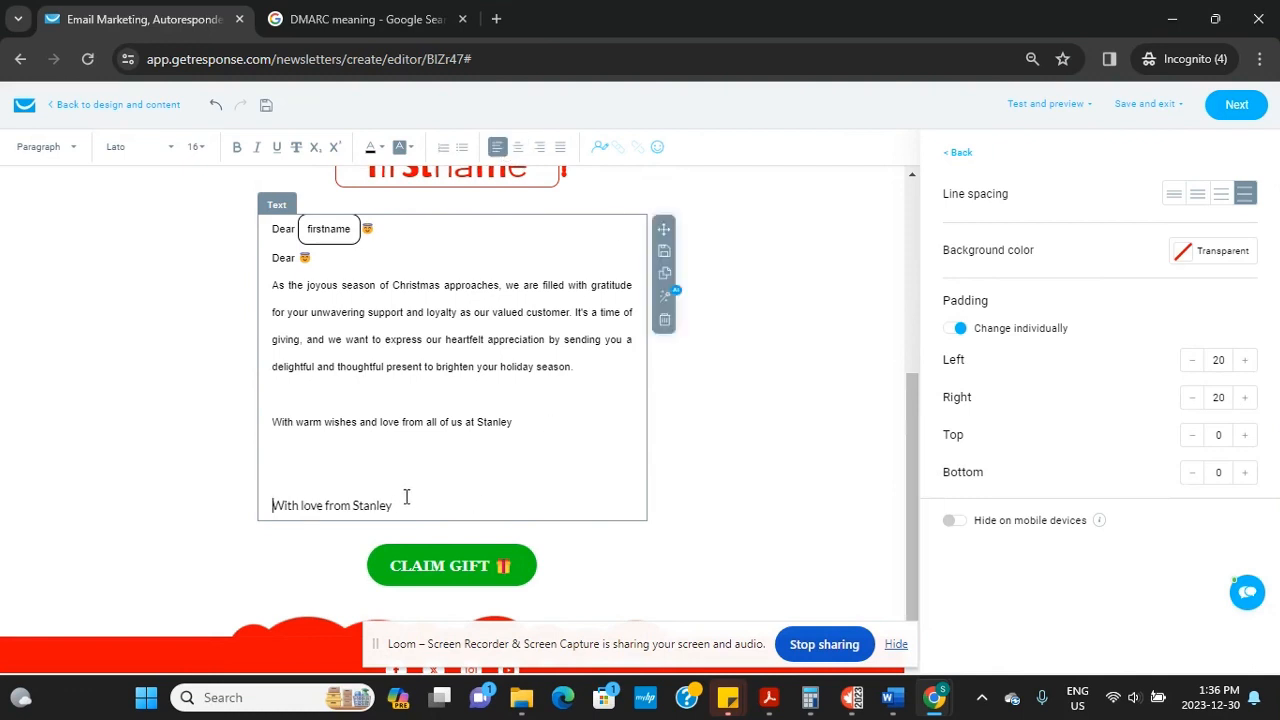
# Set all the letter text to Arial, size 16
pyautogui.moveTo(406, 497); pyautogui.dragTo(249, 206)
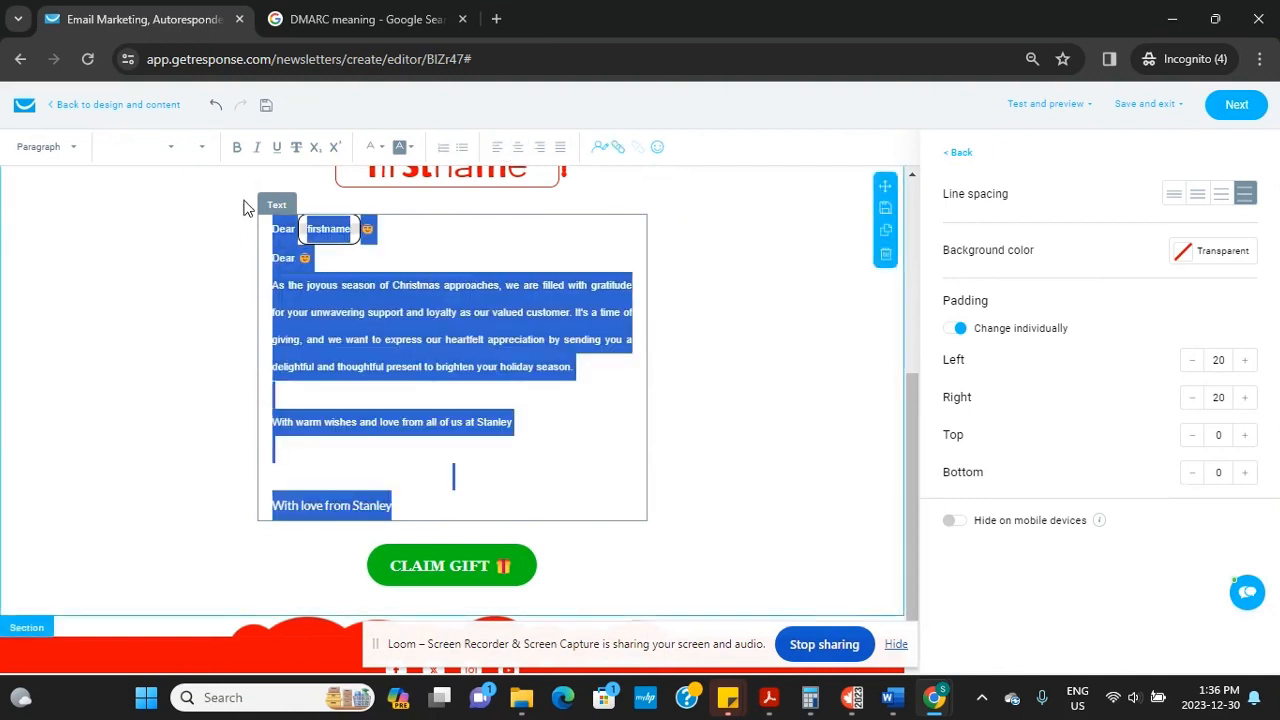
pyautogui.click(78, 150)
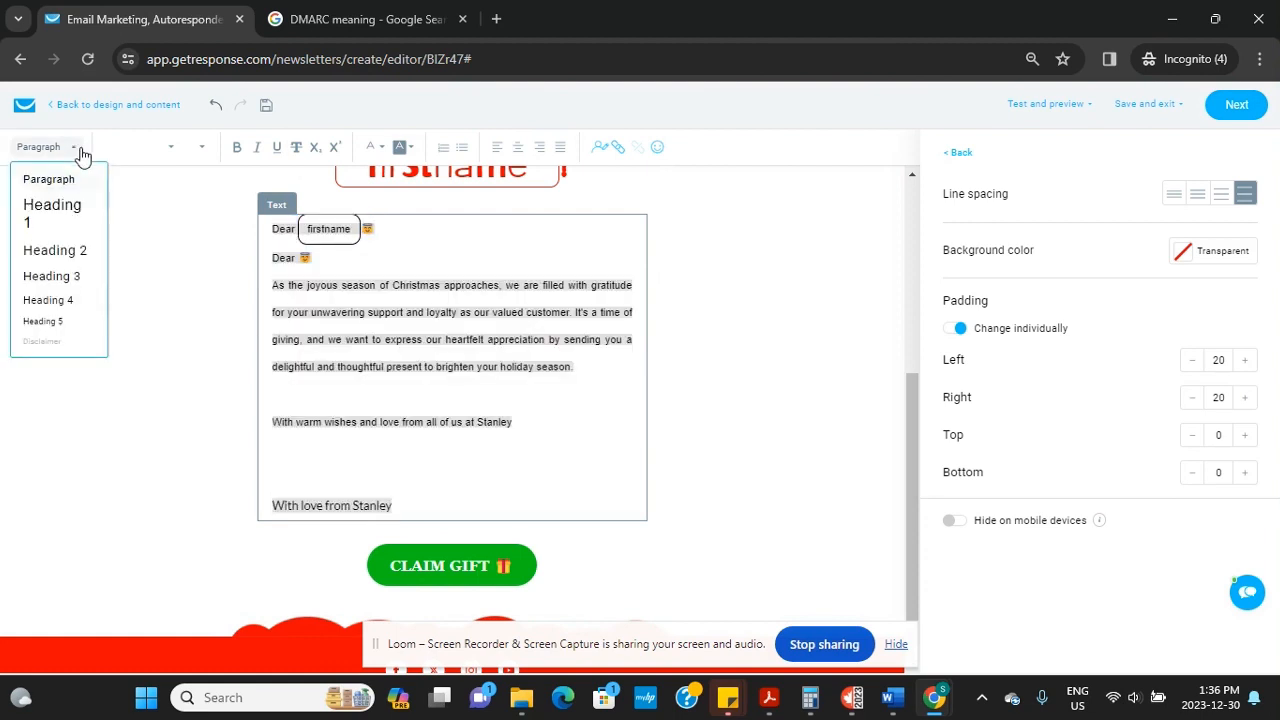
pyautogui.click(172, 152)
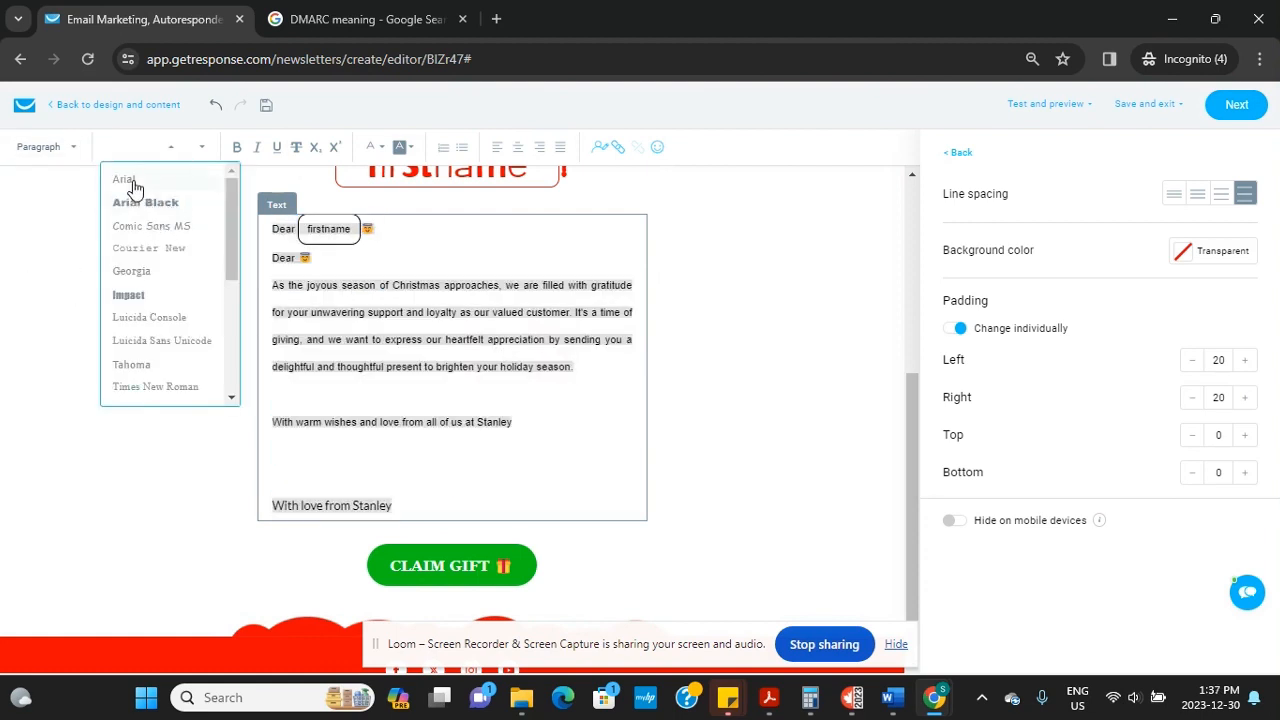
pyautogui.click(133, 182)
pyautogui.click(204, 150)
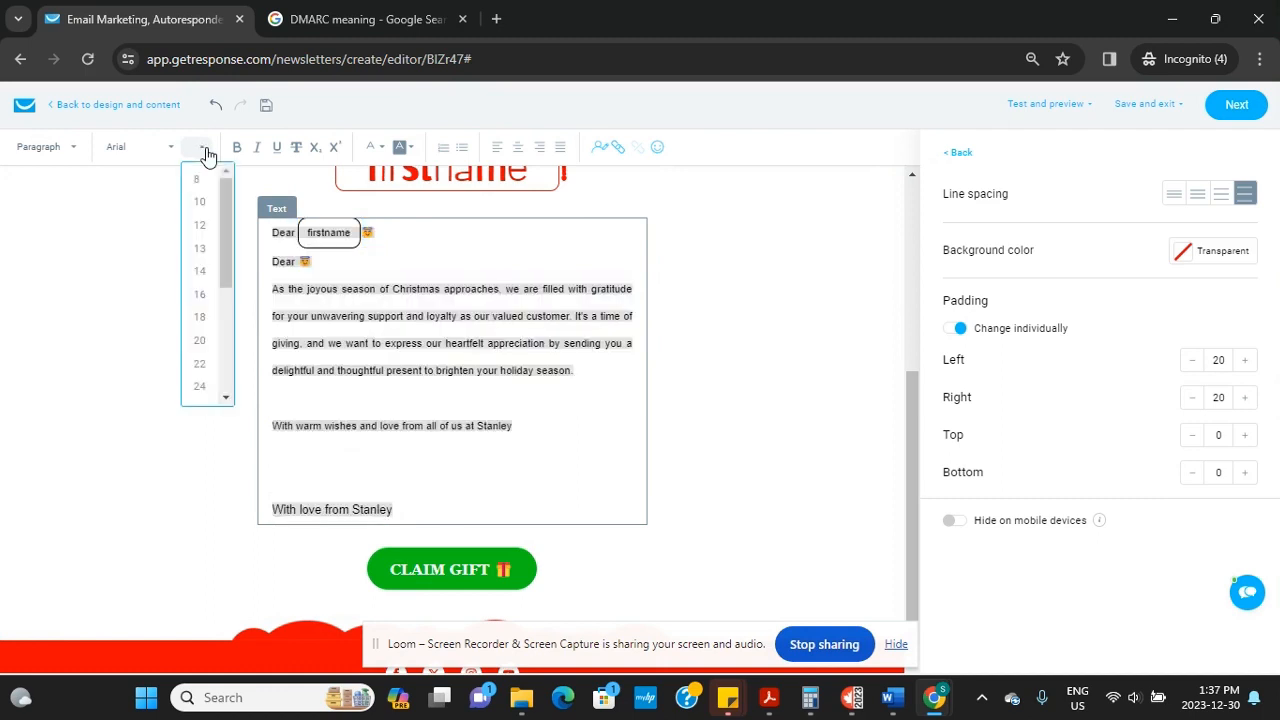
pyautogui.click(199, 294)
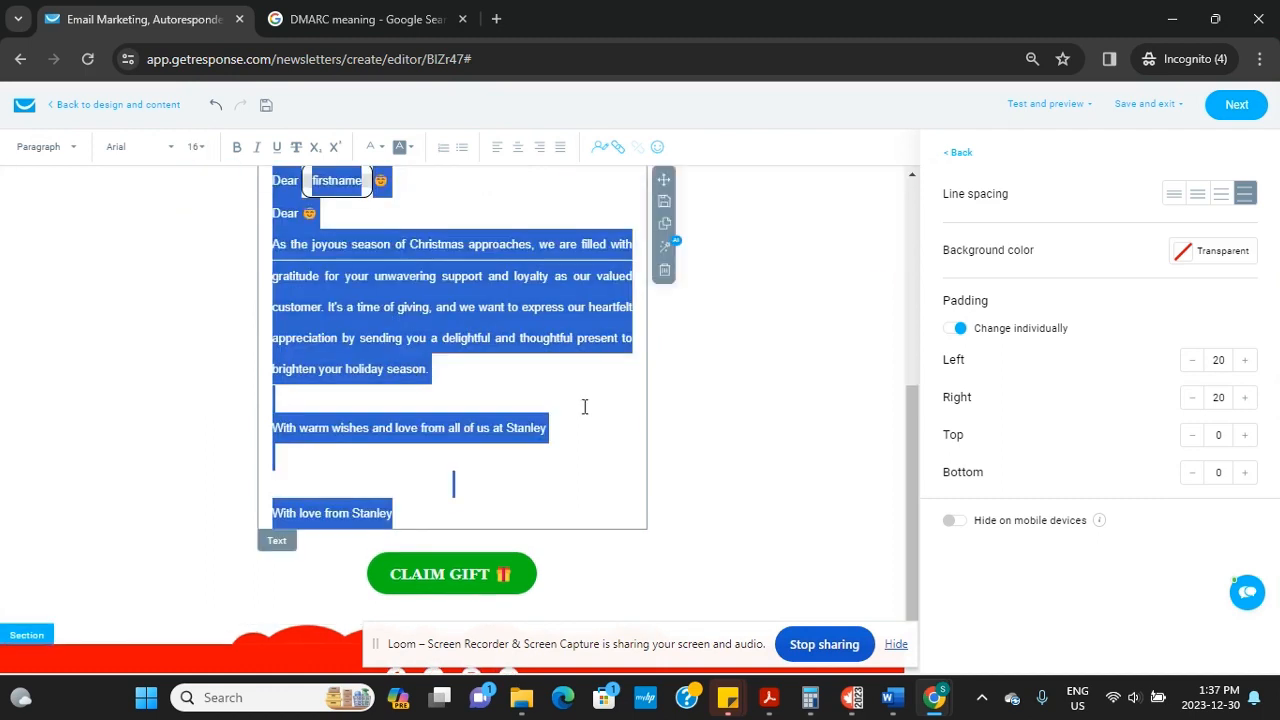
pyautogui.click(562, 469)
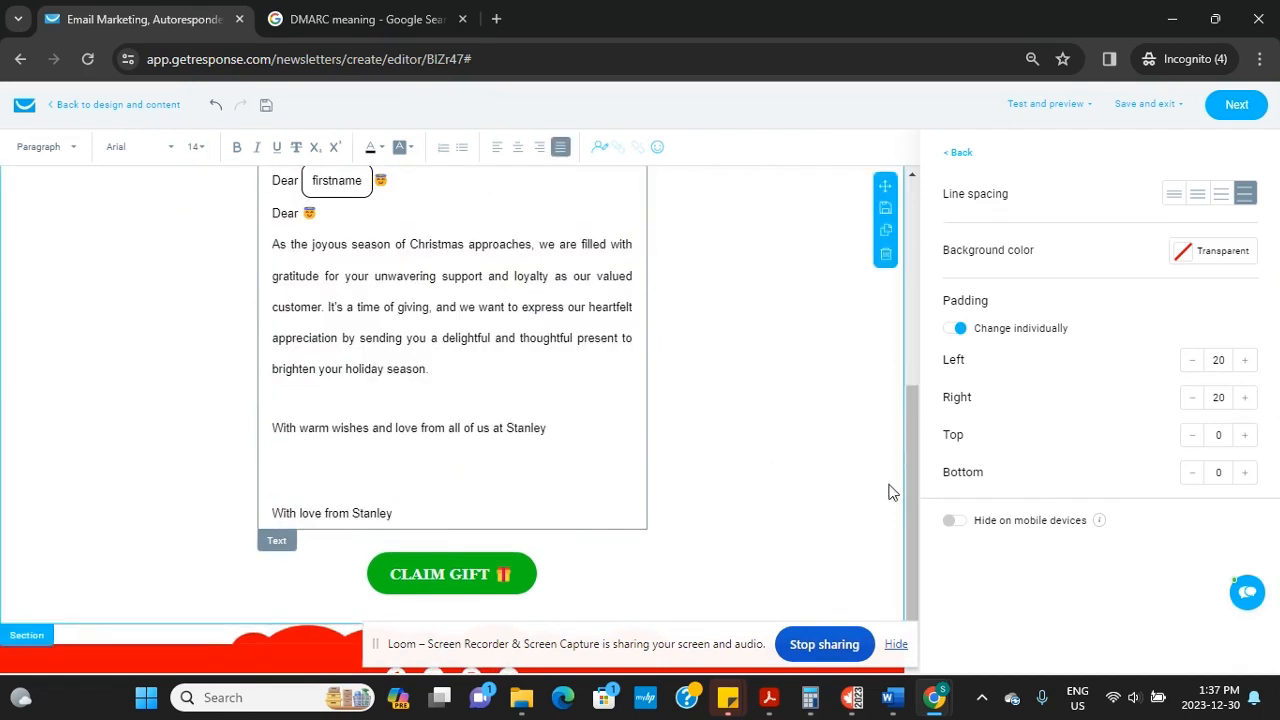
# Delete the duplicate Dear line, including its emoji
pyautogui.moveTo(911, 482); pyautogui.dragTo(903, 403)
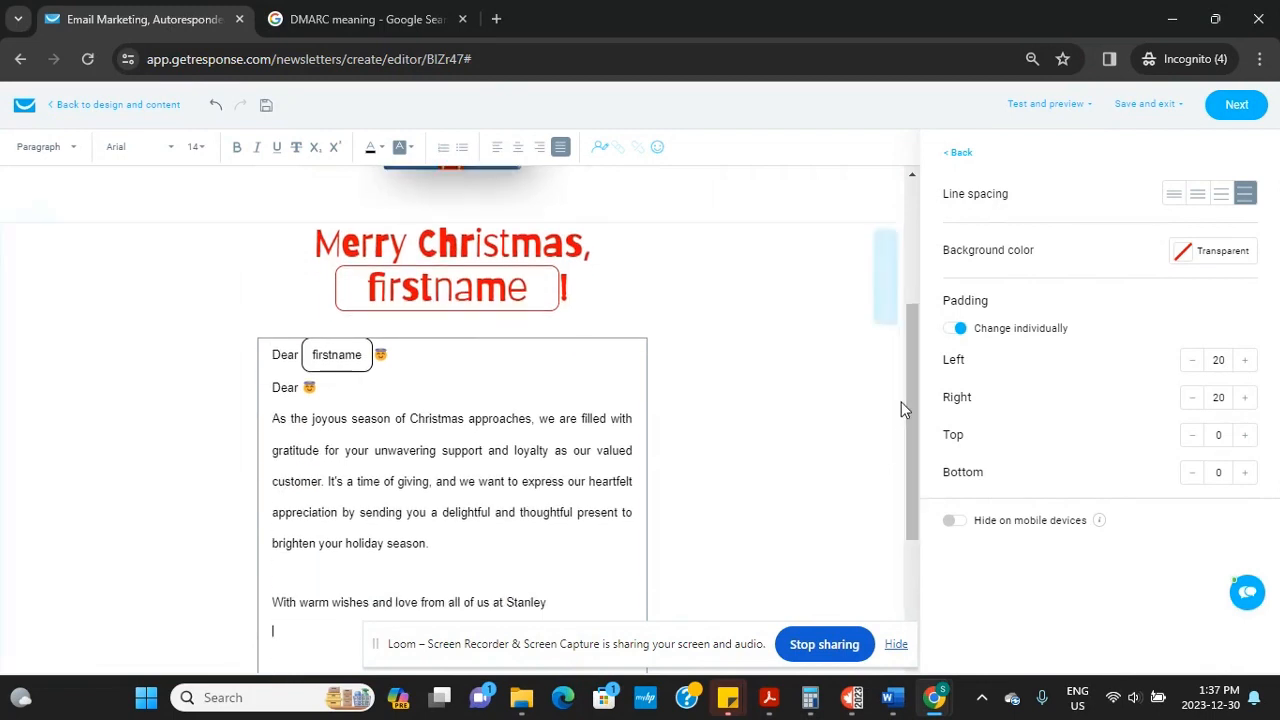
pyautogui.click(335, 387)
pyautogui.press('BackSpace')
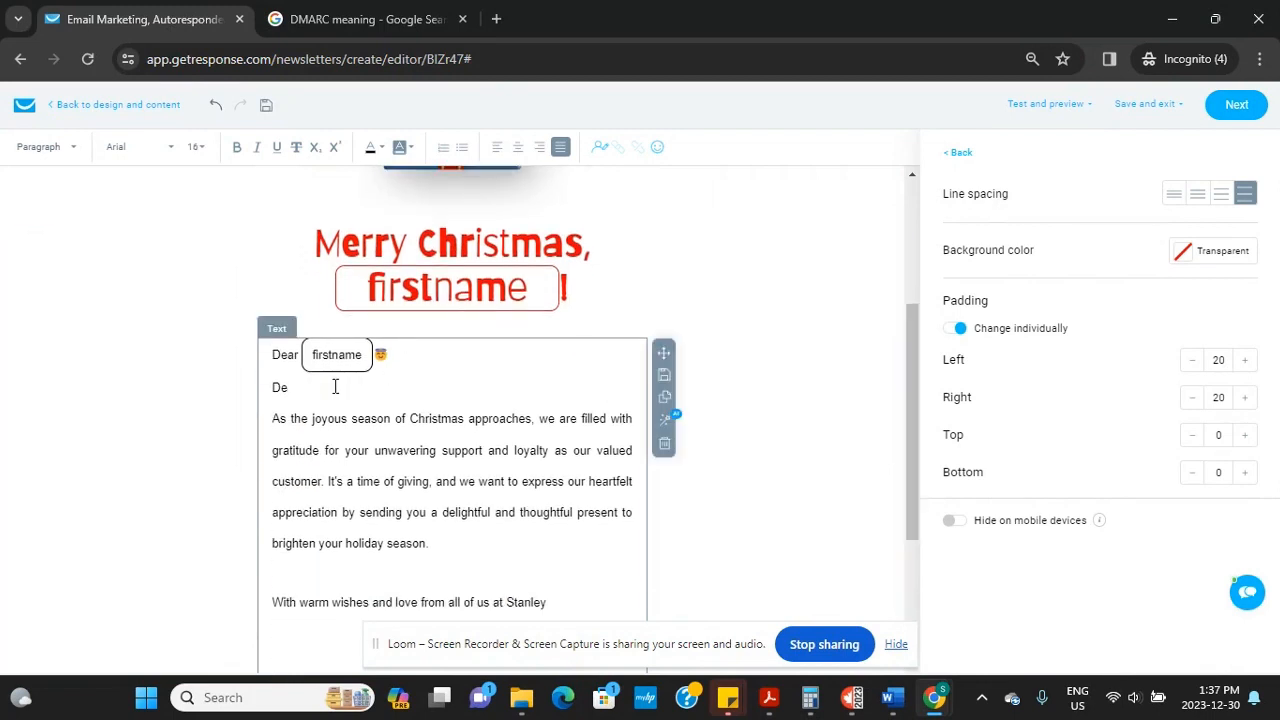
pyautogui.press('BackSpace')
pyautogui.press('BackSpace')
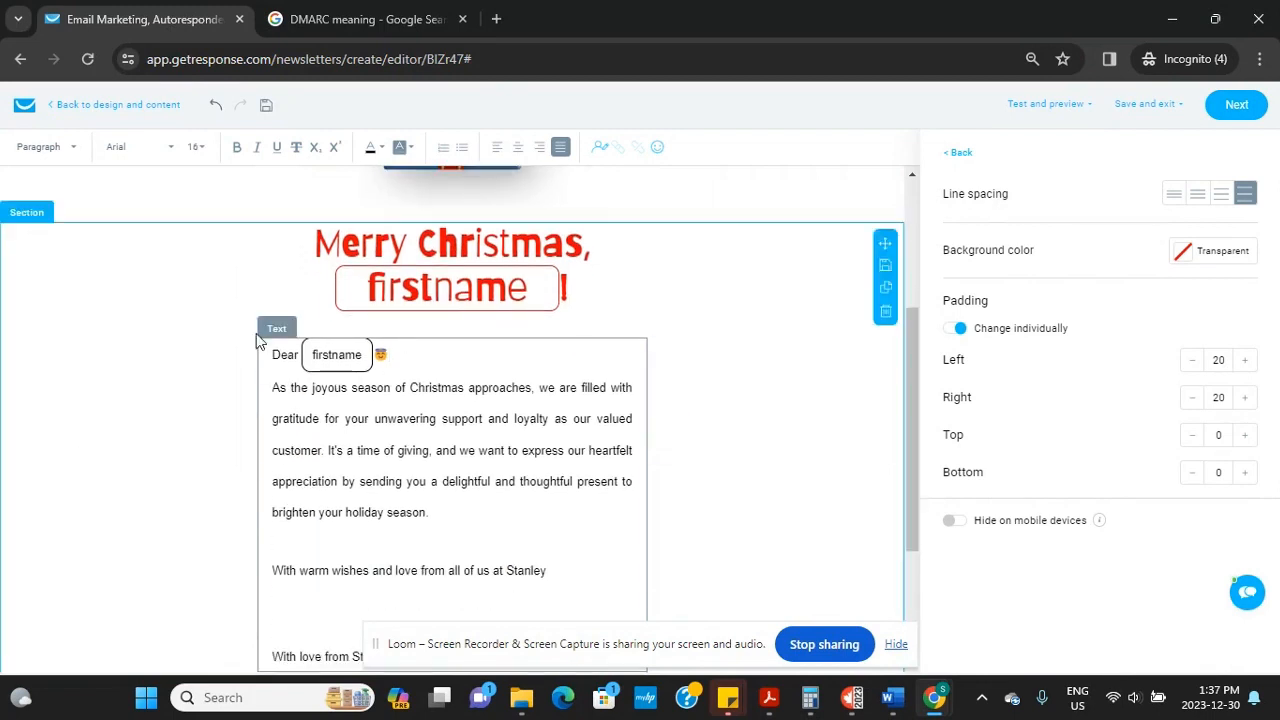
pyautogui.moveTo(920, 380); pyautogui.dragTo(923, 488)
pyautogui.moveTo(1072, 108)
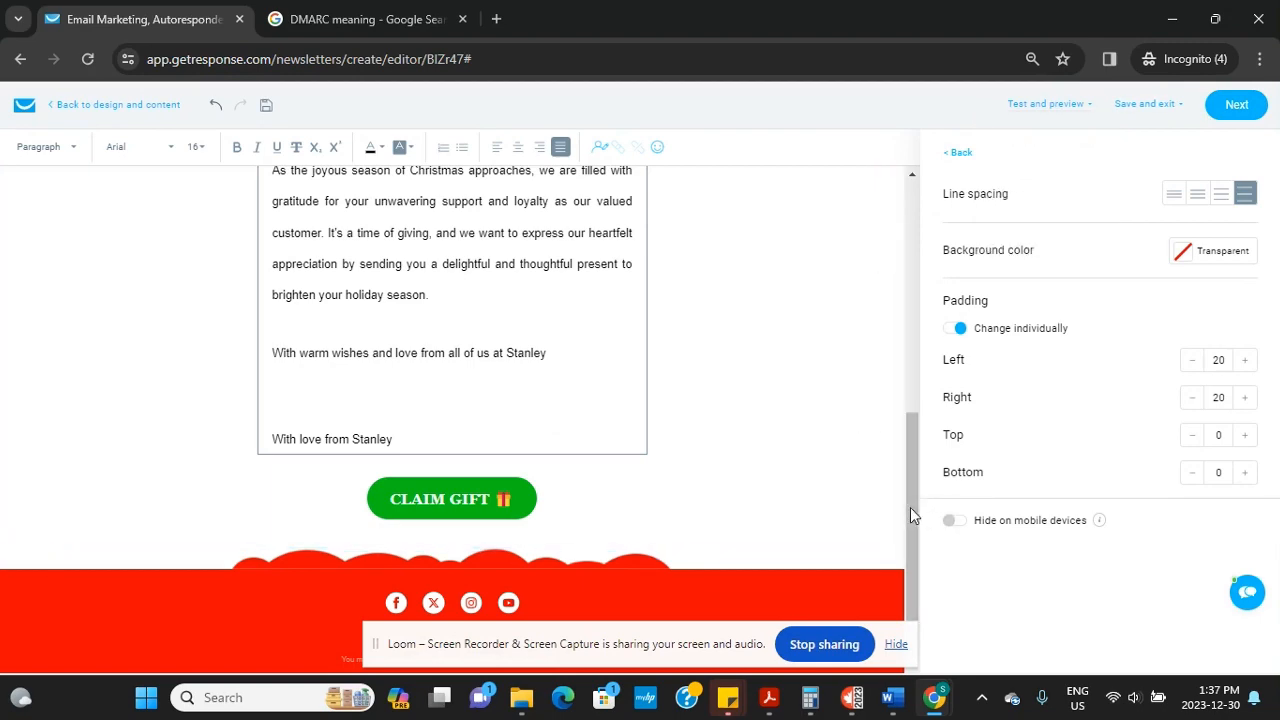
# Select the header LOGO image and choose to replace its image source
pyautogui.moveTo(910, 507); pyautogui.dragTo(898, 274)
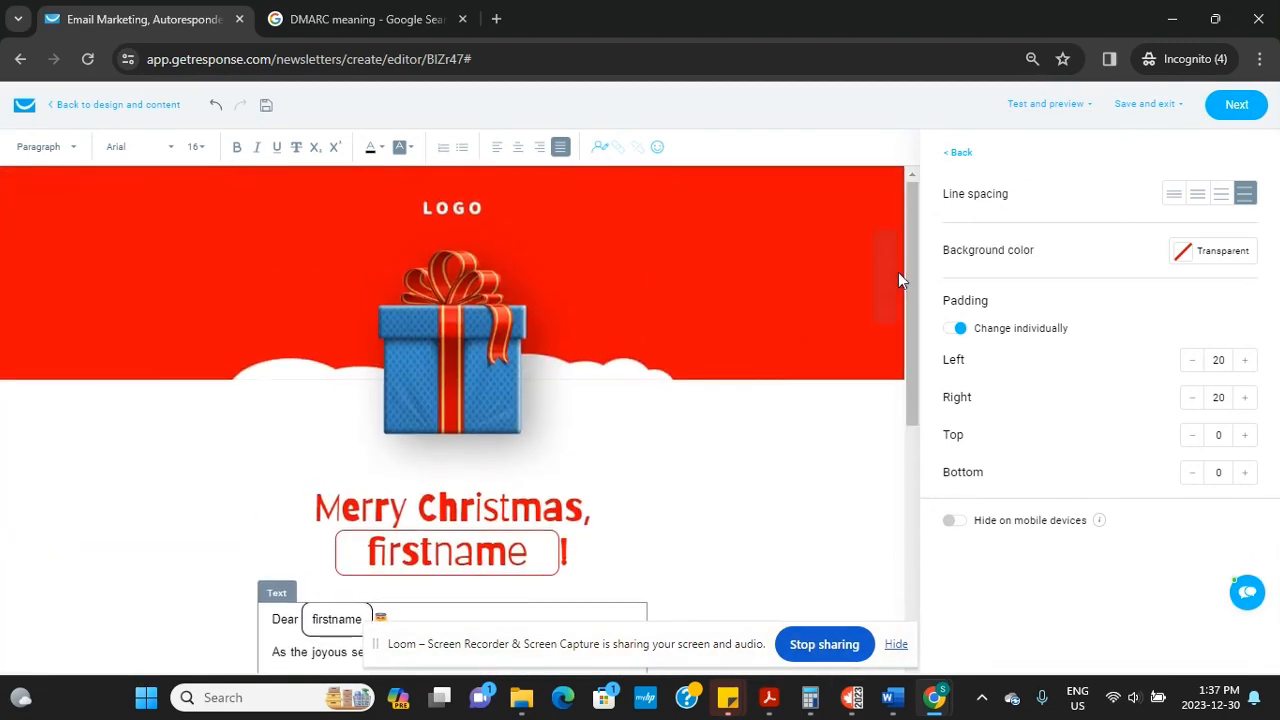
pyautogui.click(484, 208)
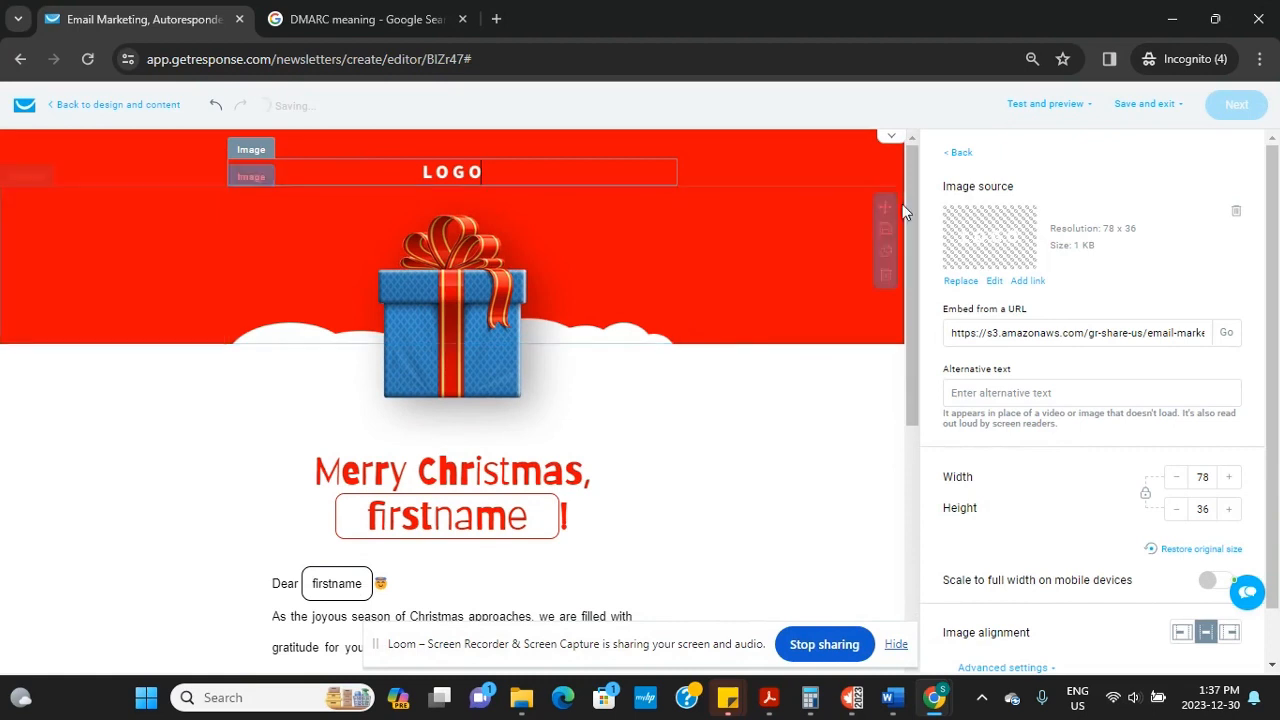
pyautogui.click(960, 281)
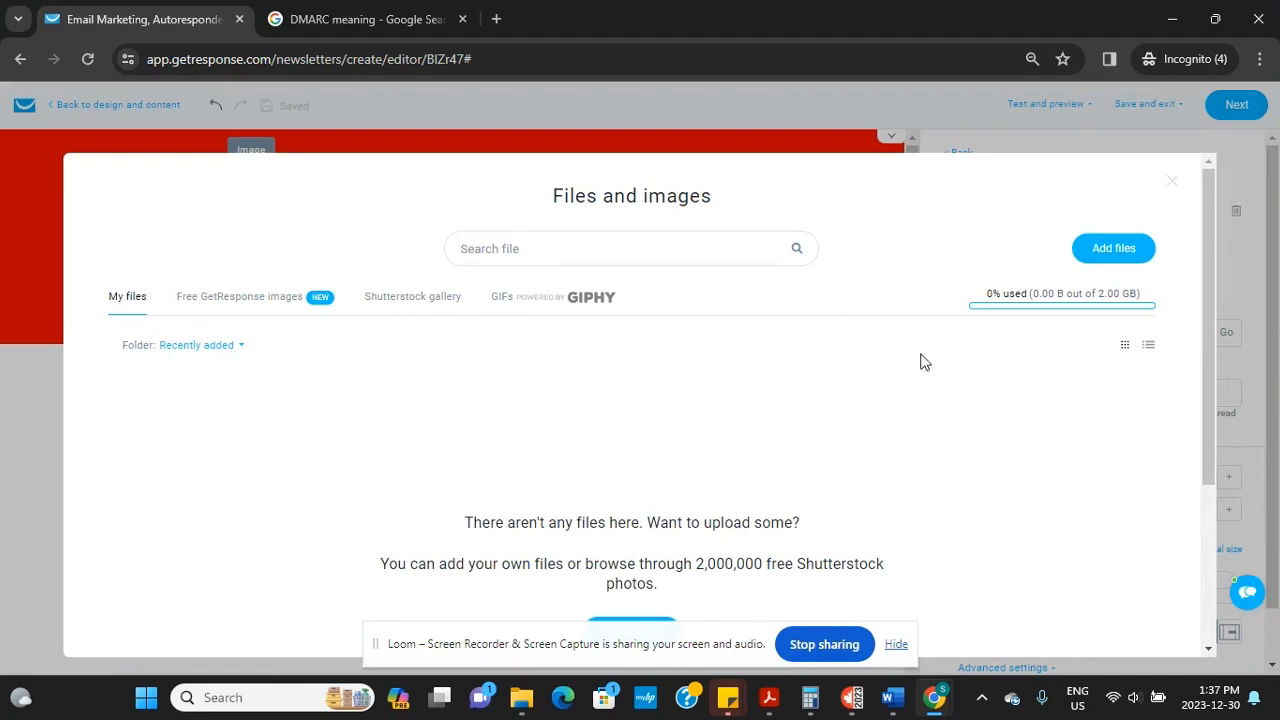
# Upload Wealthy Canadian Blog Image.jpg from the computer and use it as the header image
pyautogui.click(1119, 249)
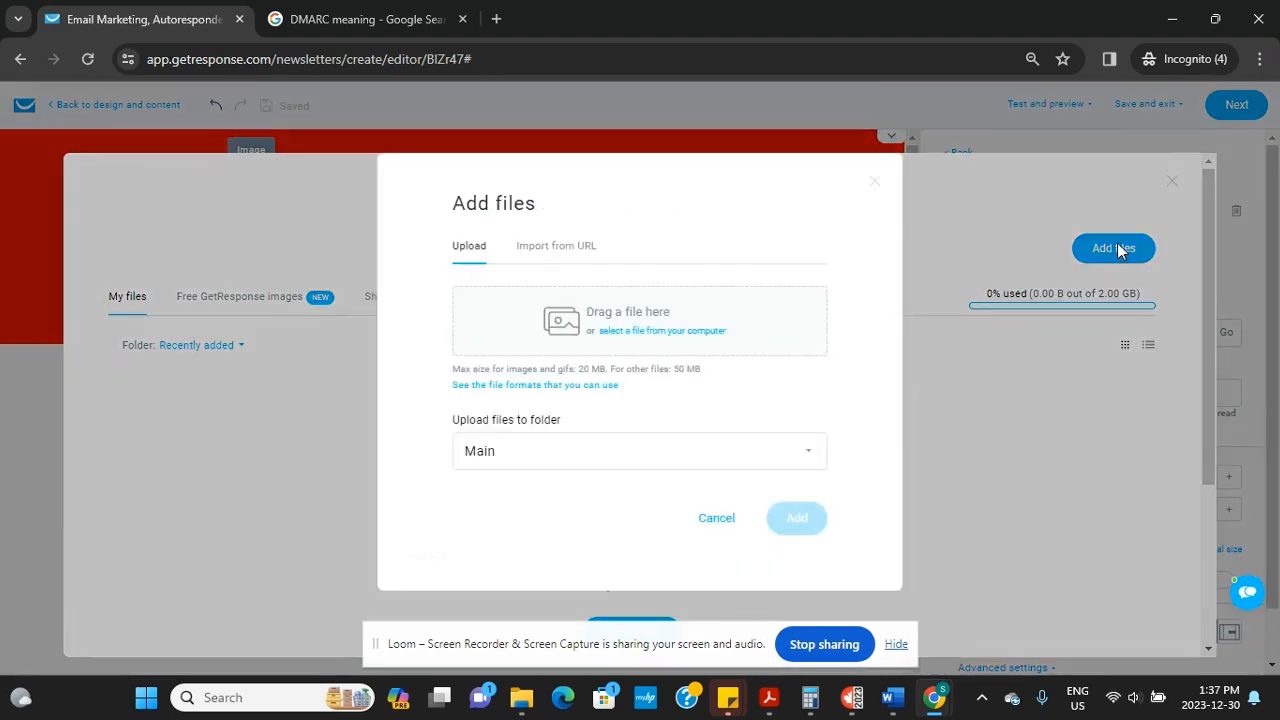
pyautogui.click(640, 338)
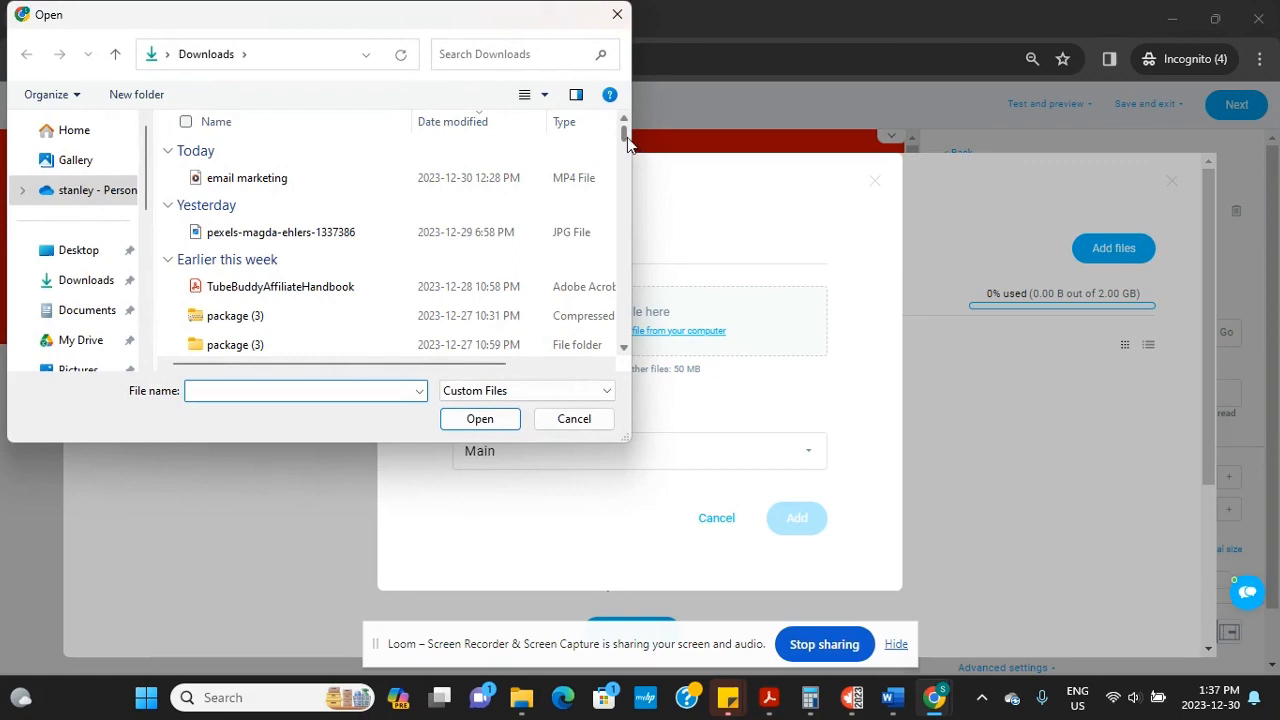
pyautogui.moveTo(624, 142); pyautogui.dragTo(622, 179)
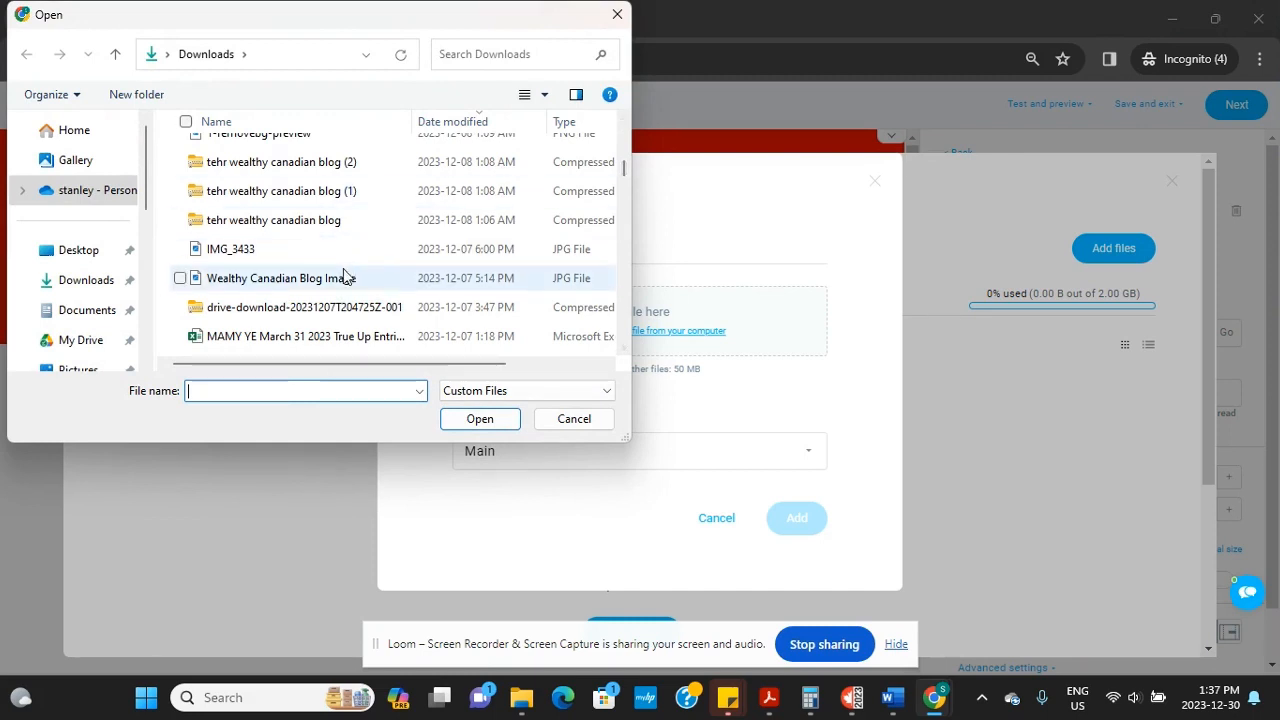
pyautogui.click(305, 281)
pyautogui.click(484, 426)
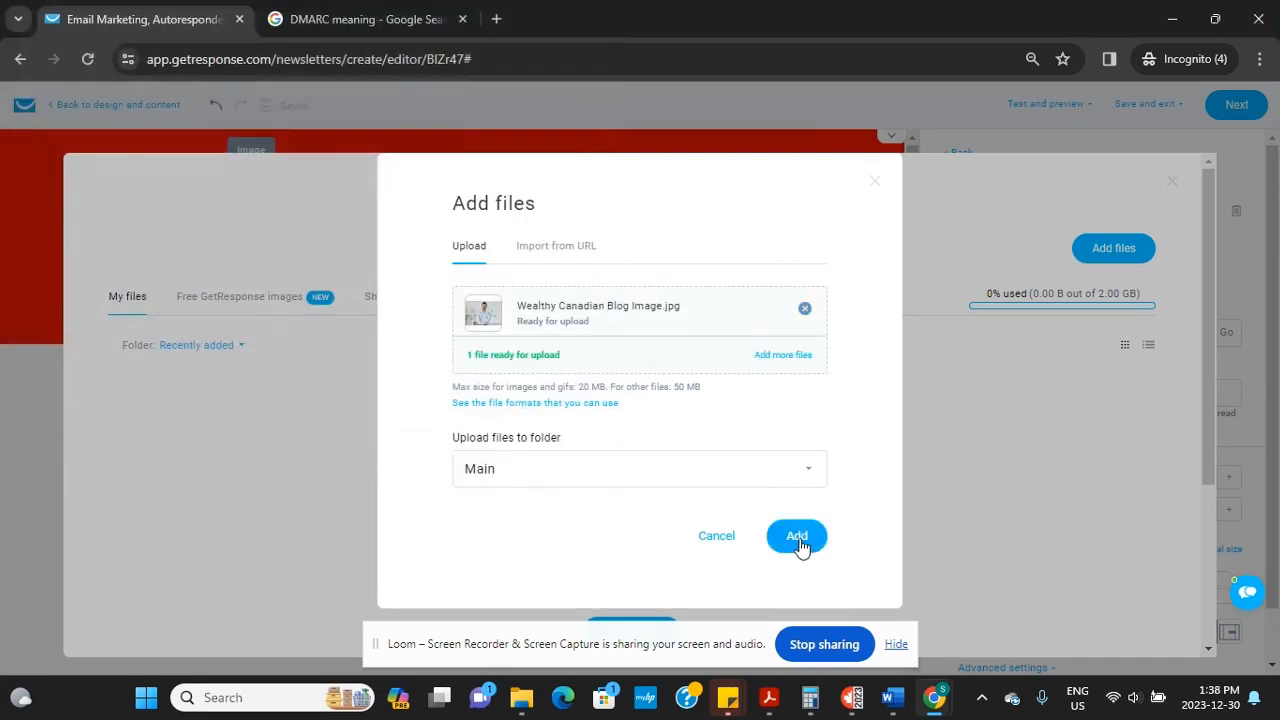
pyautogui.click(797, 538)
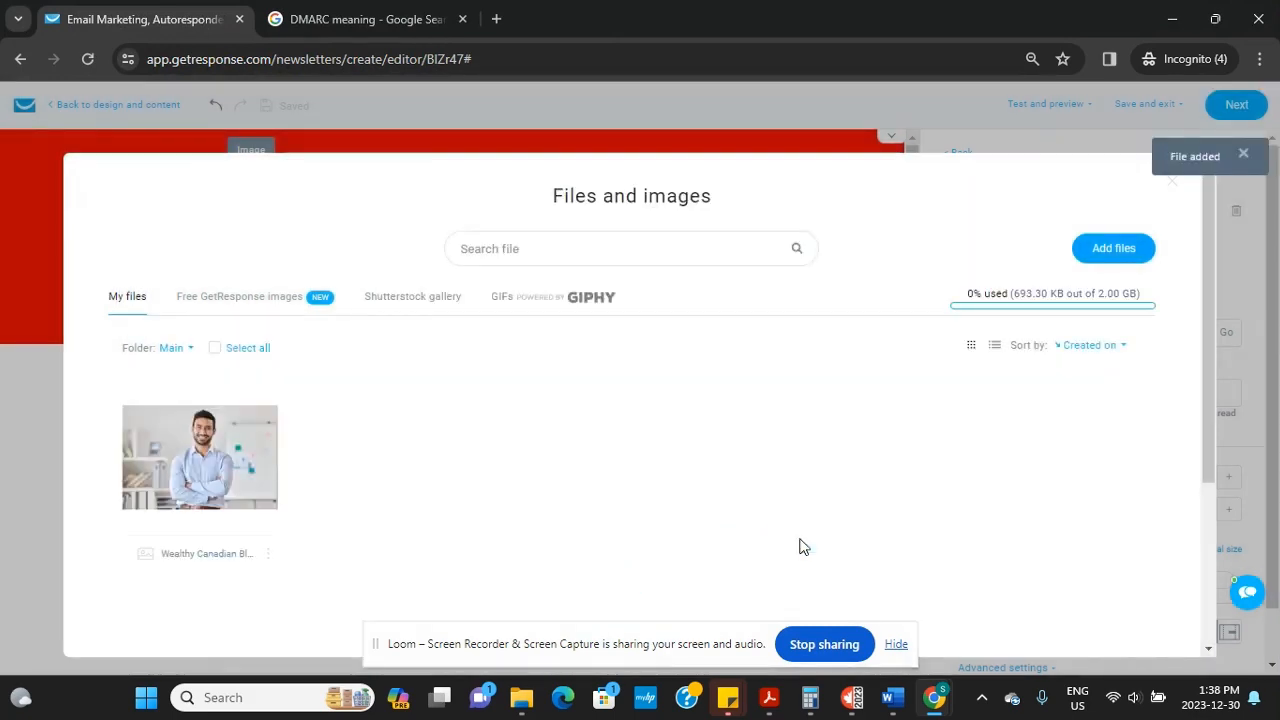
pyautogui.click(200, 447)
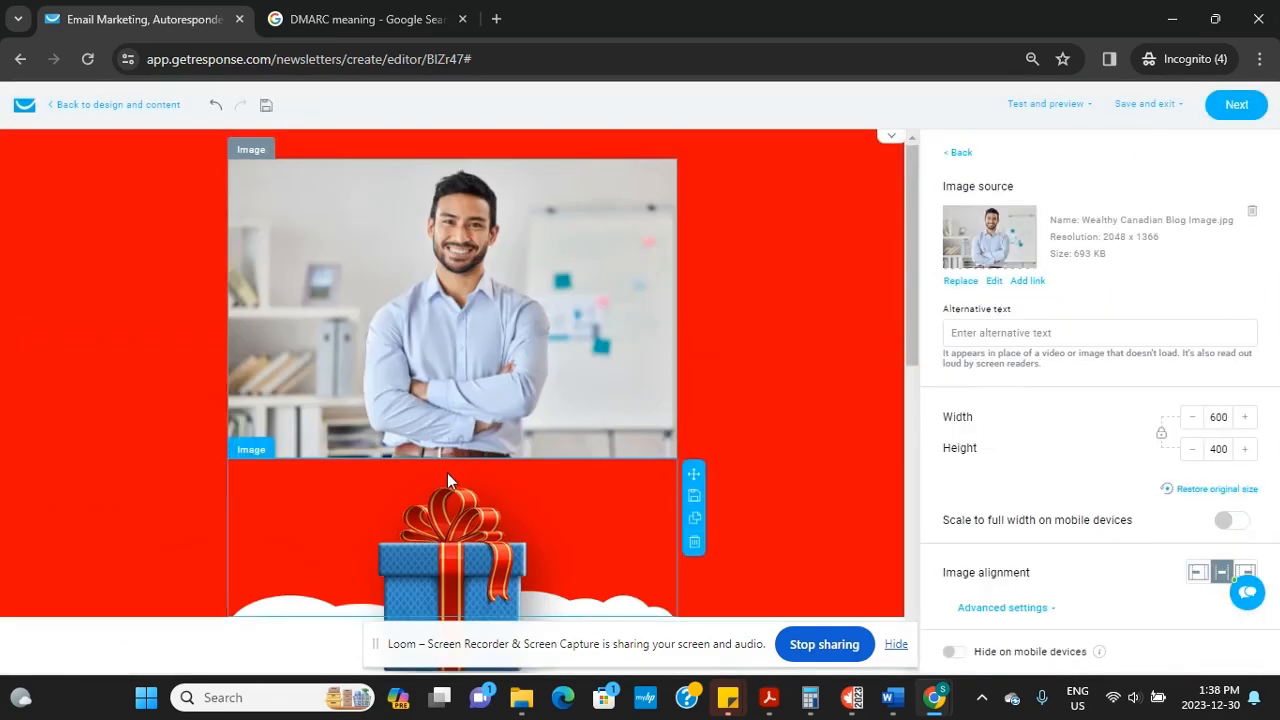
# Check the new header photo, then return to the 'Dear firstname' letter text block
pyautogui.moveTo(911, 341); pyautogui.dragTo(950, 640)
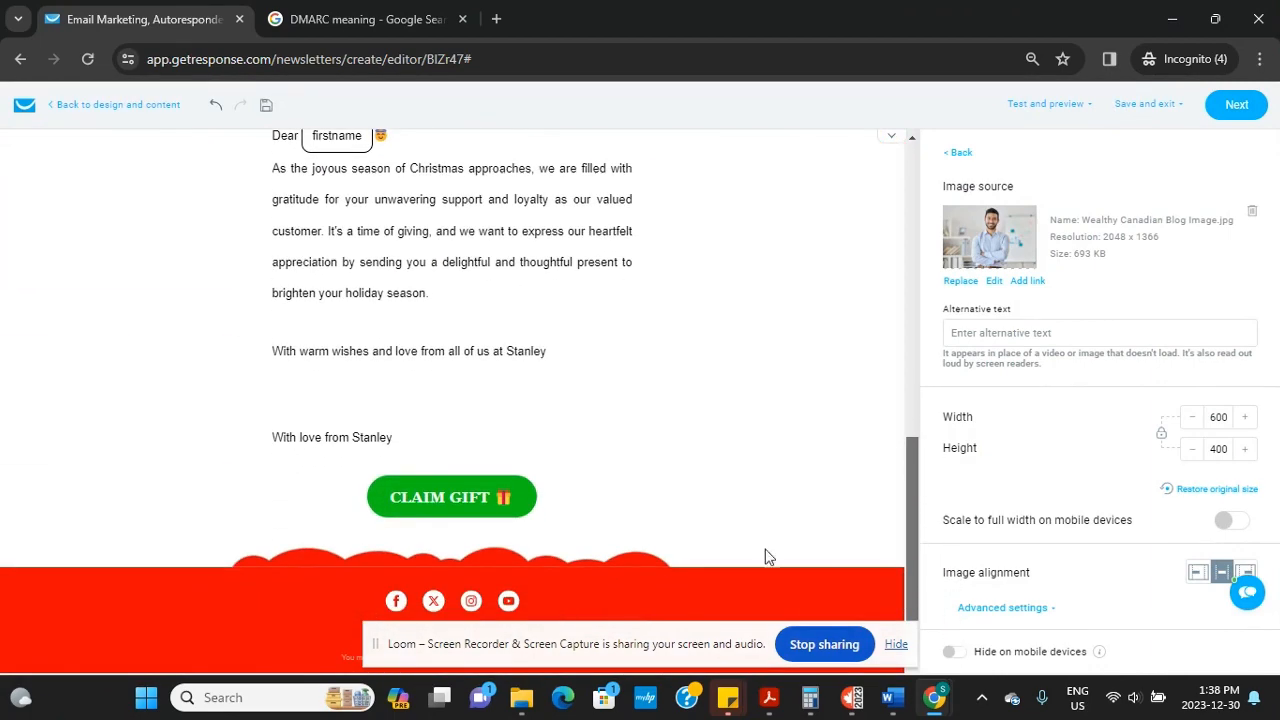
pyautogui.click(453, 414)
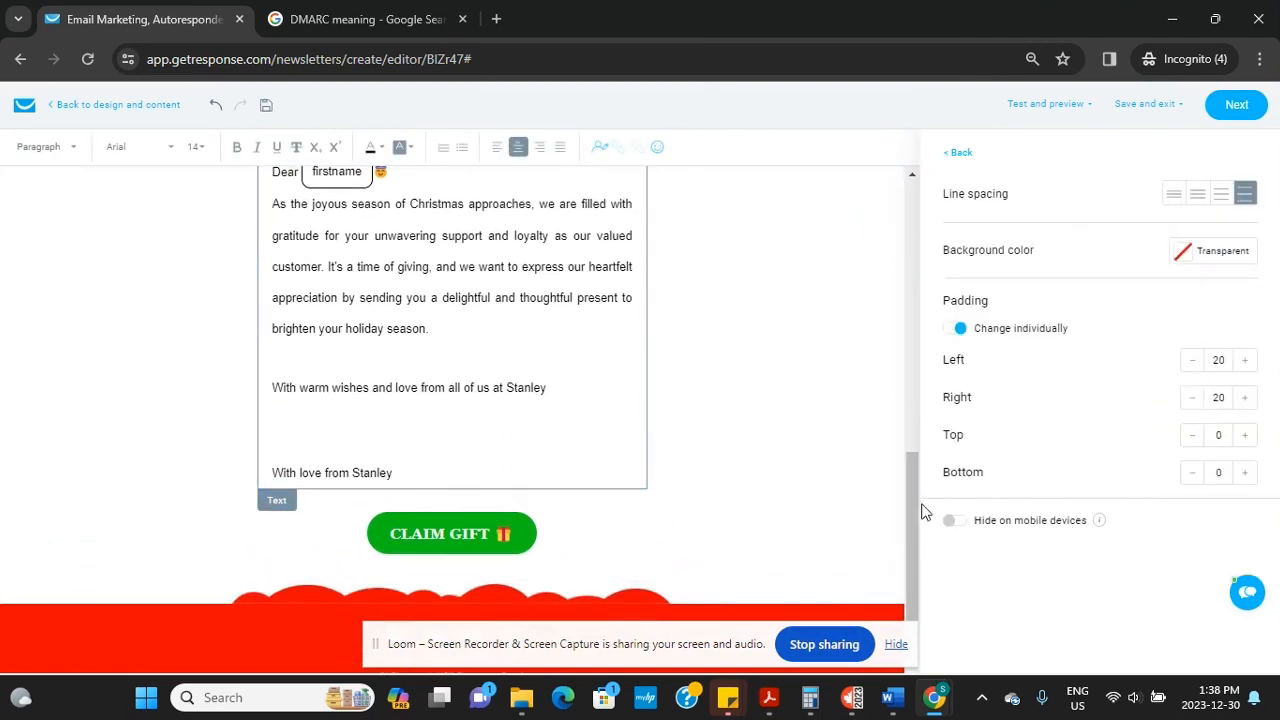
pyautogui.moveTo(908, 489); pyautogui.dragTo(908, 459)
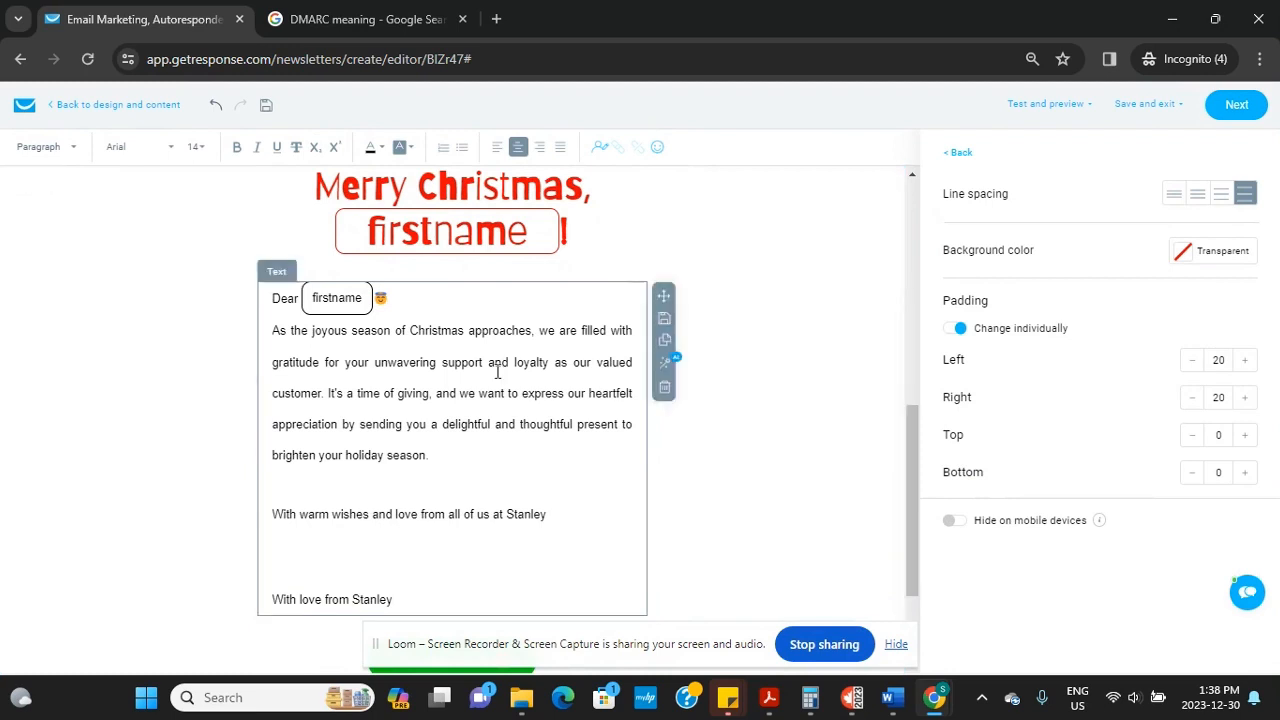
# Add a 'Check out my website here' line after 'season.' with 'here' linked to filmodigital.com
pyautogui.click(450, 457)
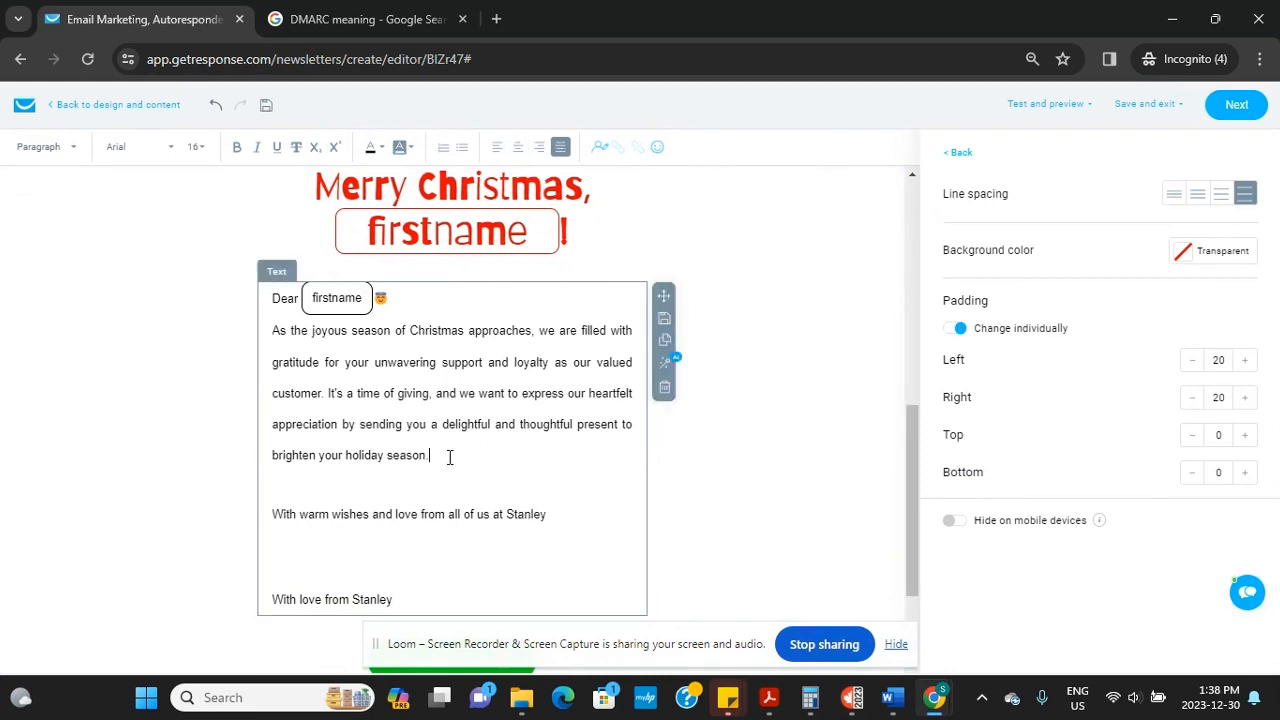
pyautogui.press('Return')
pyautogui.write('Check out my website here')
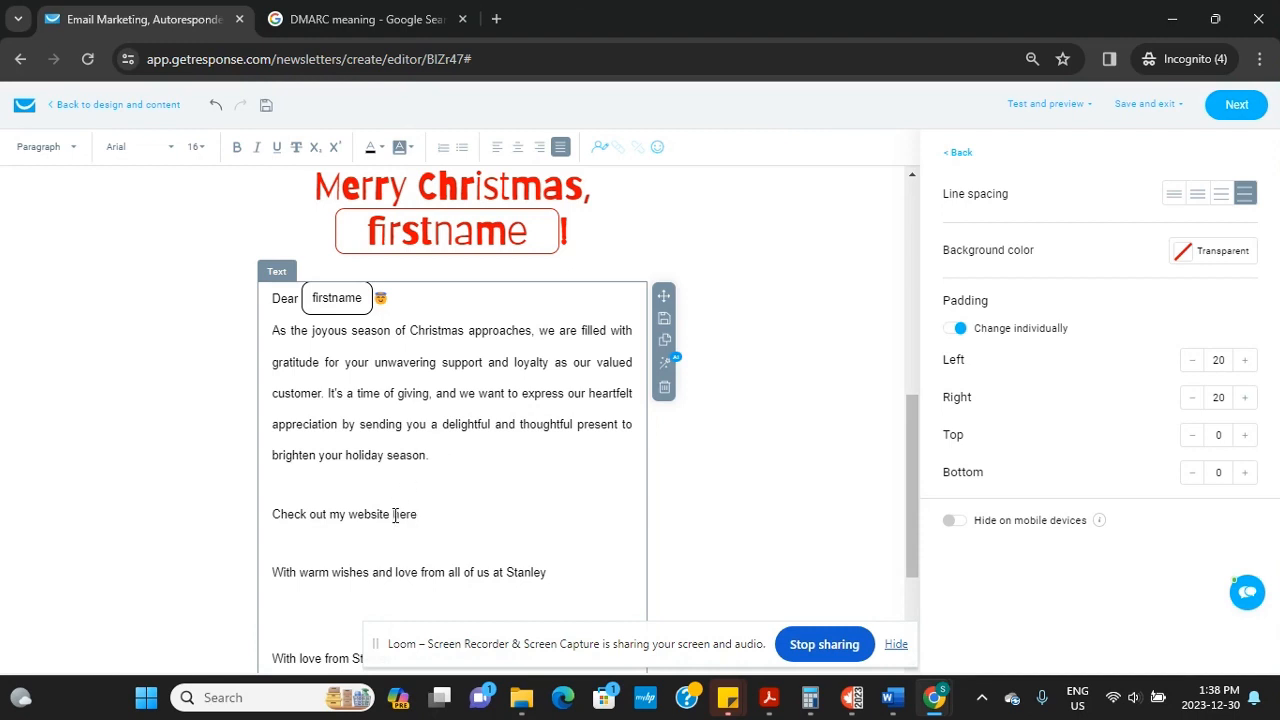
pyautogui.moveTo(393, 514); pyautogui.dragTo(417, 515)
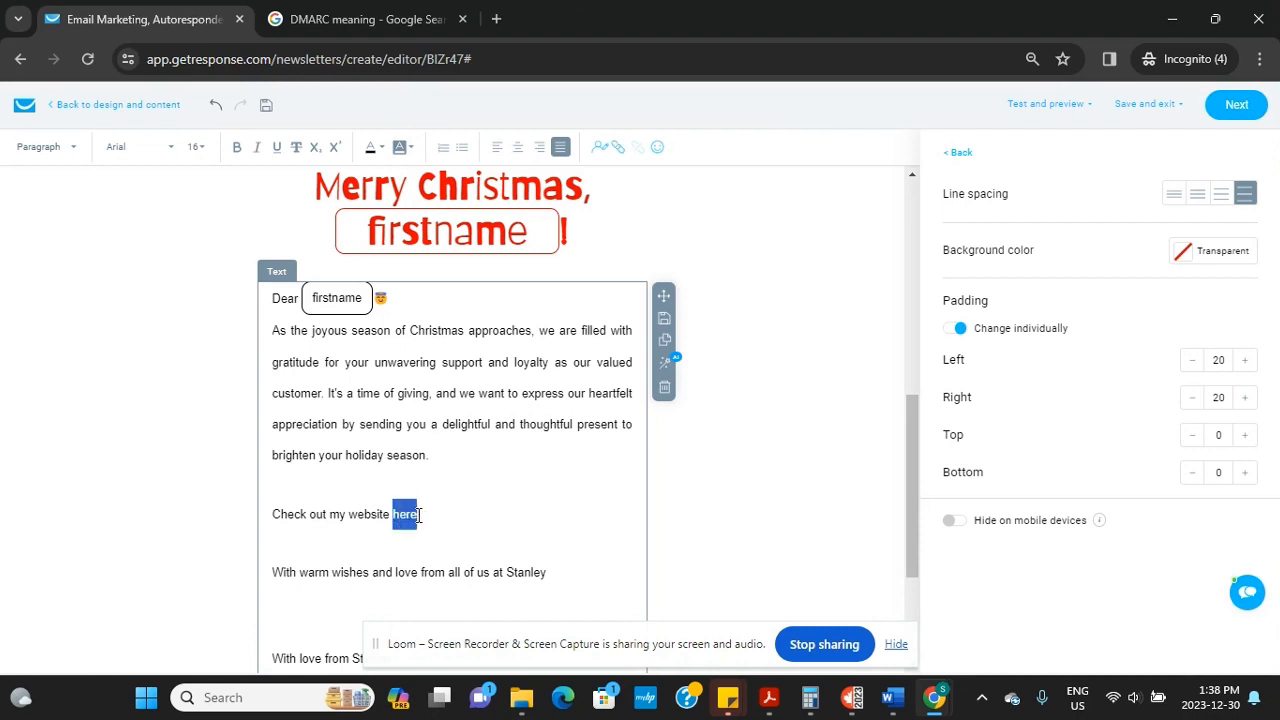
pyautogui.click(617, 149)
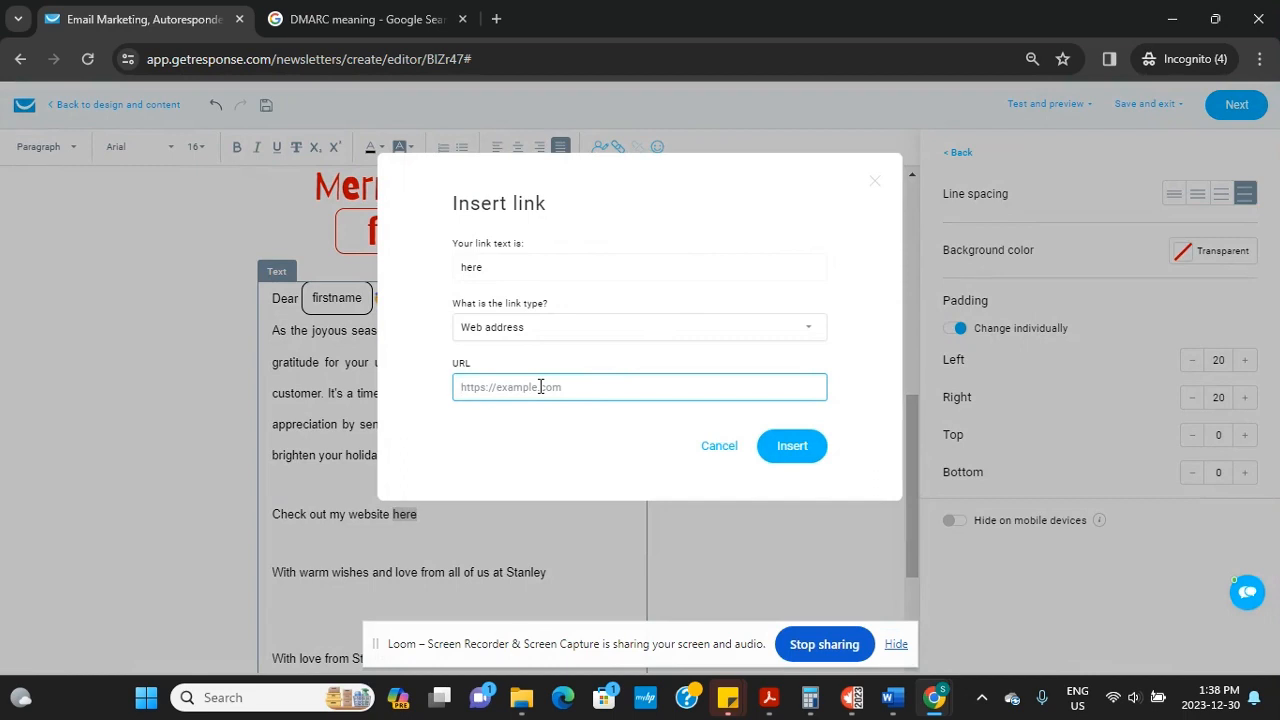
pyautogui.write('filmodigital.com')
pyautogui.click(778, 446)
pyautogui.click(438, 512)
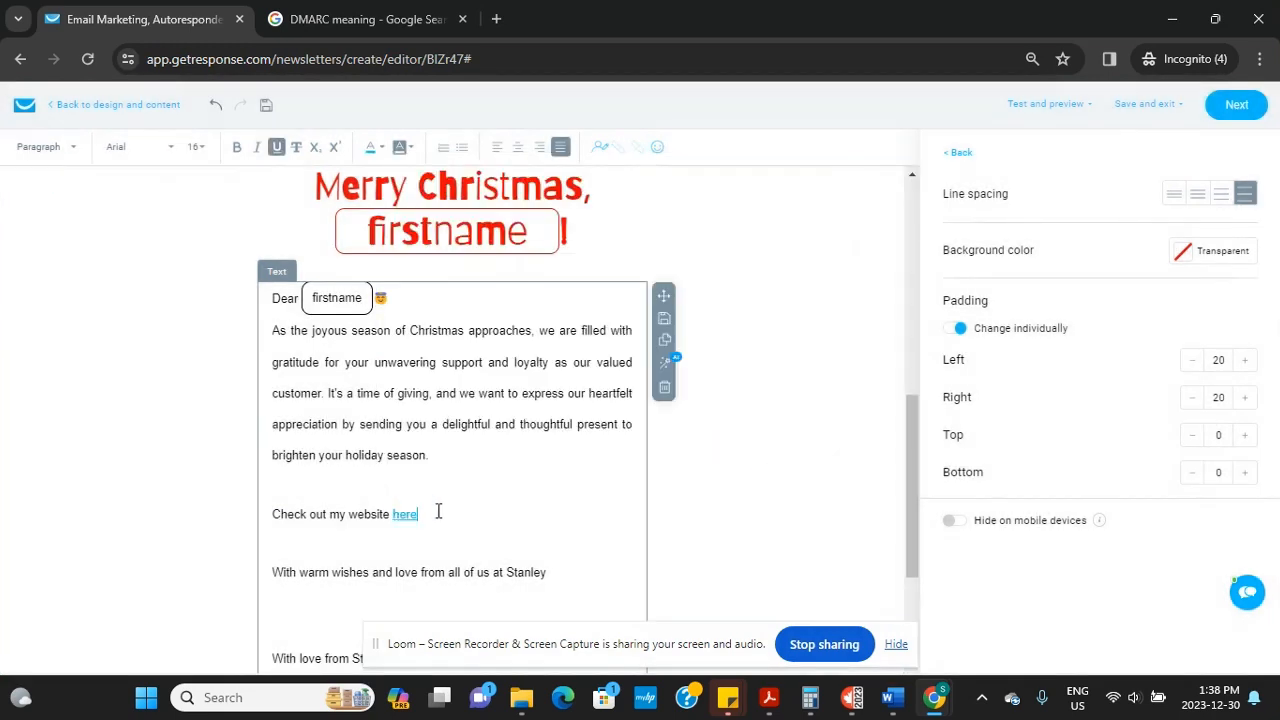
pyautogui.press('Return')
pyautogui.press('Return')
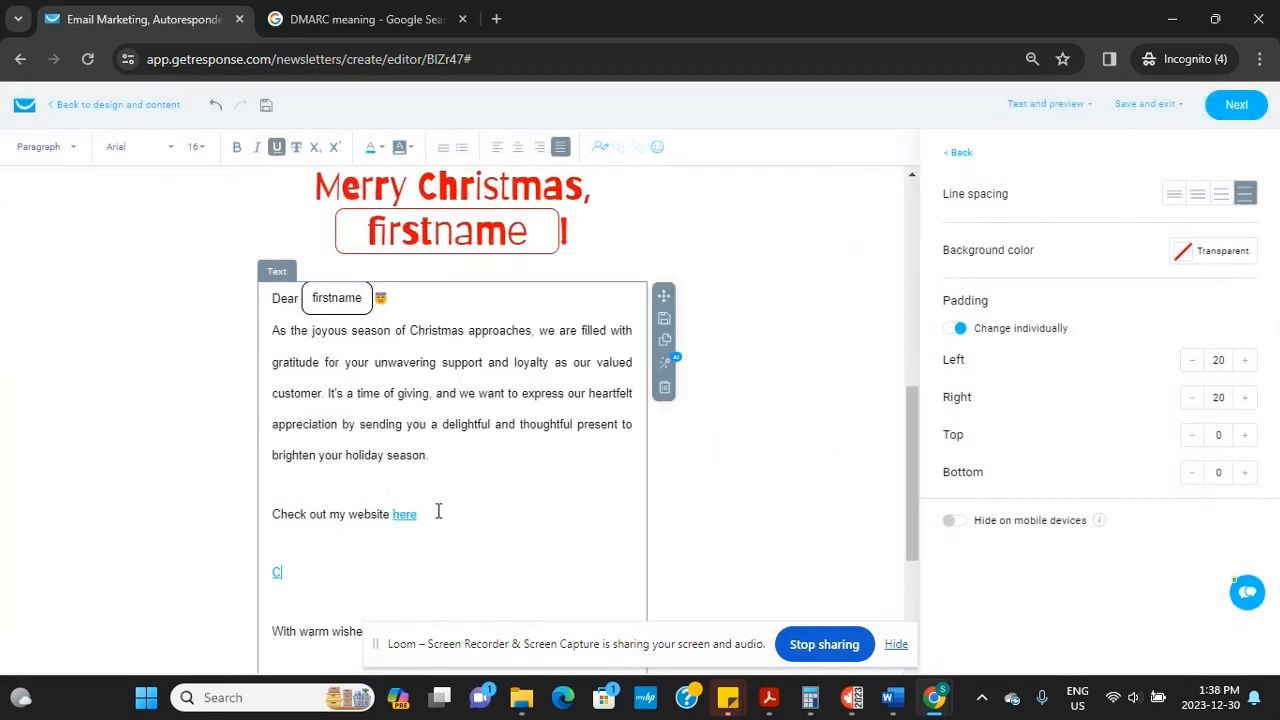
# Type 'Check out my blog here' without underline and link 'here' to the blog's web address
pyautogui.press('BackSpace')
pyautogui.write('Check out my blog here')
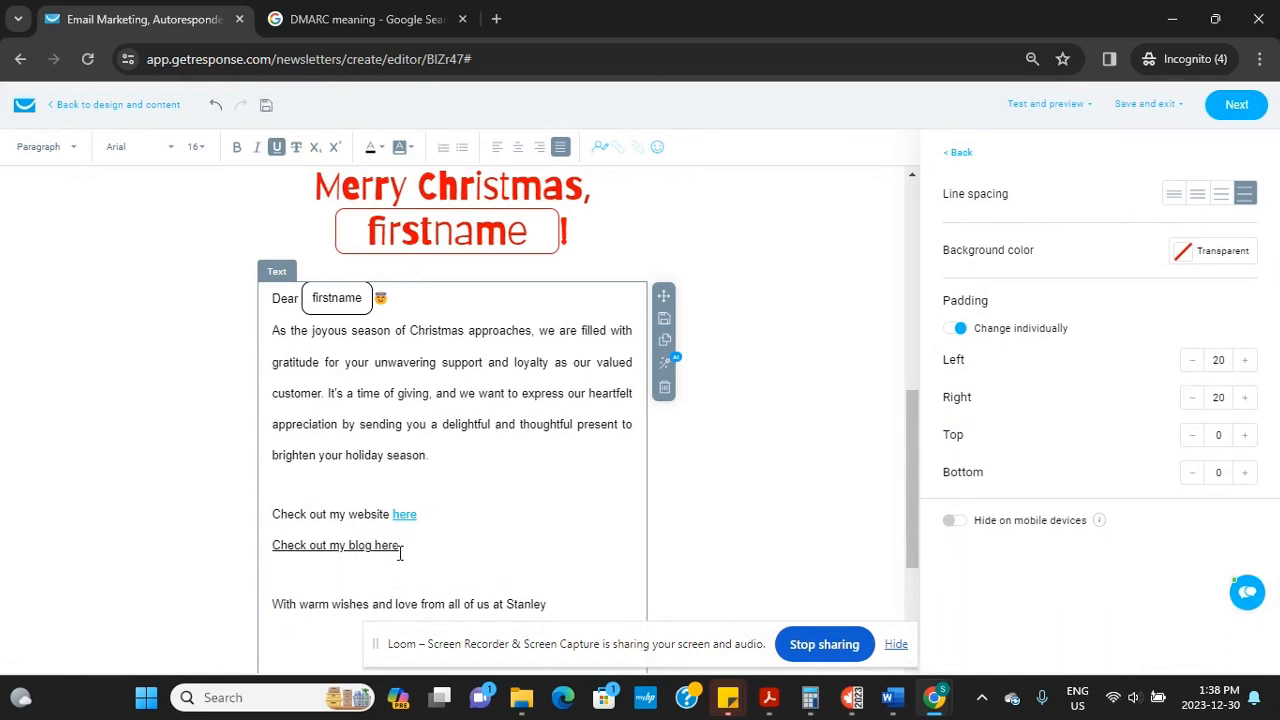
pyautogui.moveTo(400, 549); pyautogui.dragTo(272, 548)
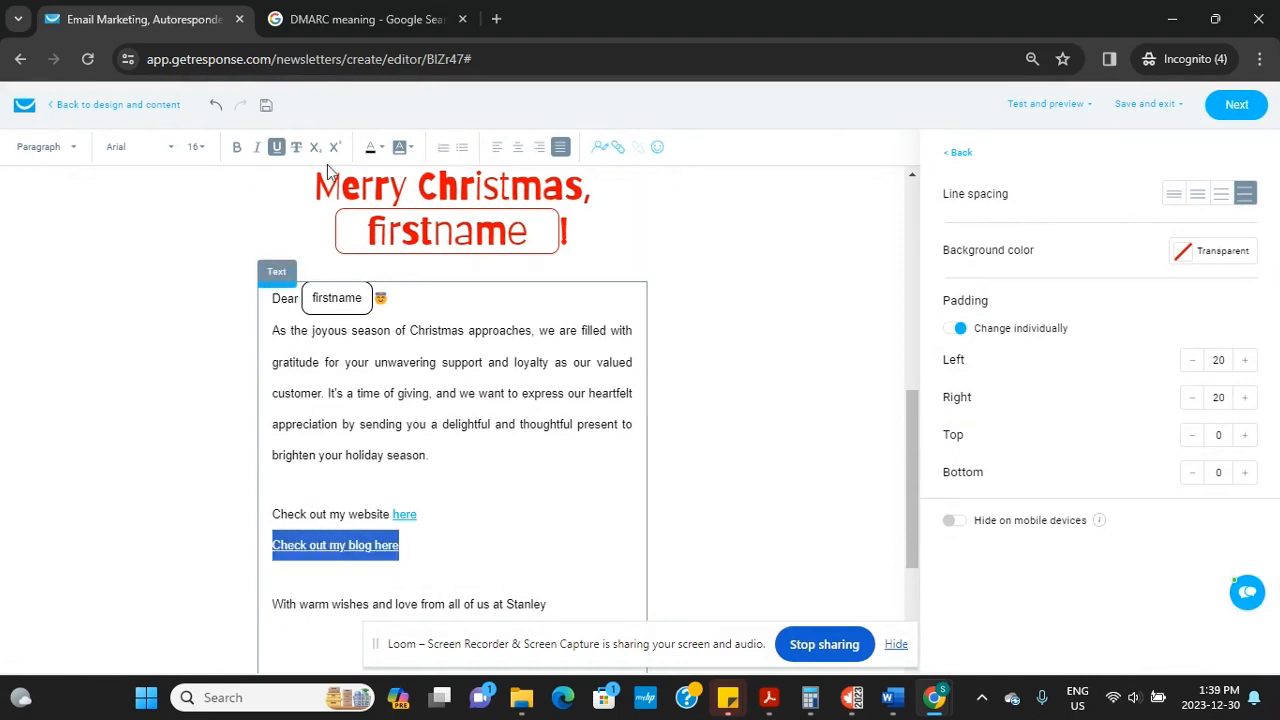
pyautogui.click(277, 148)
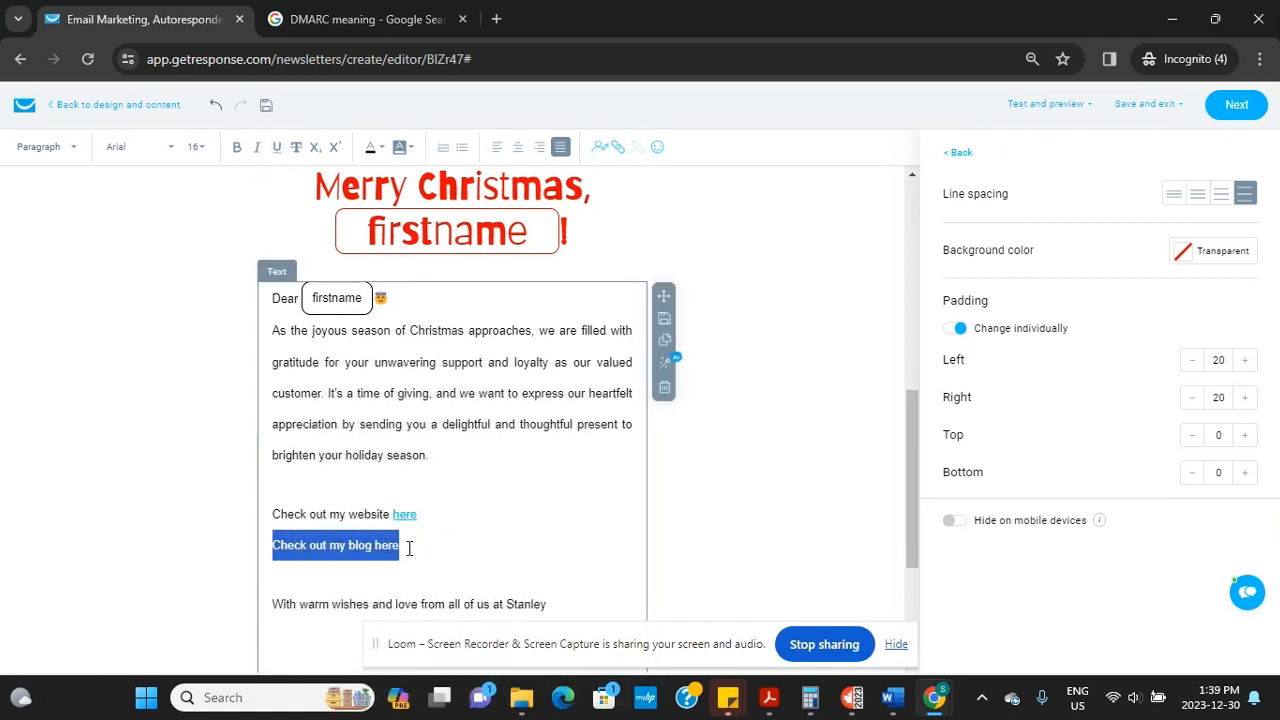
pyautogui.moveTo(410, 548); pyautogui.dragTo(378, 549)
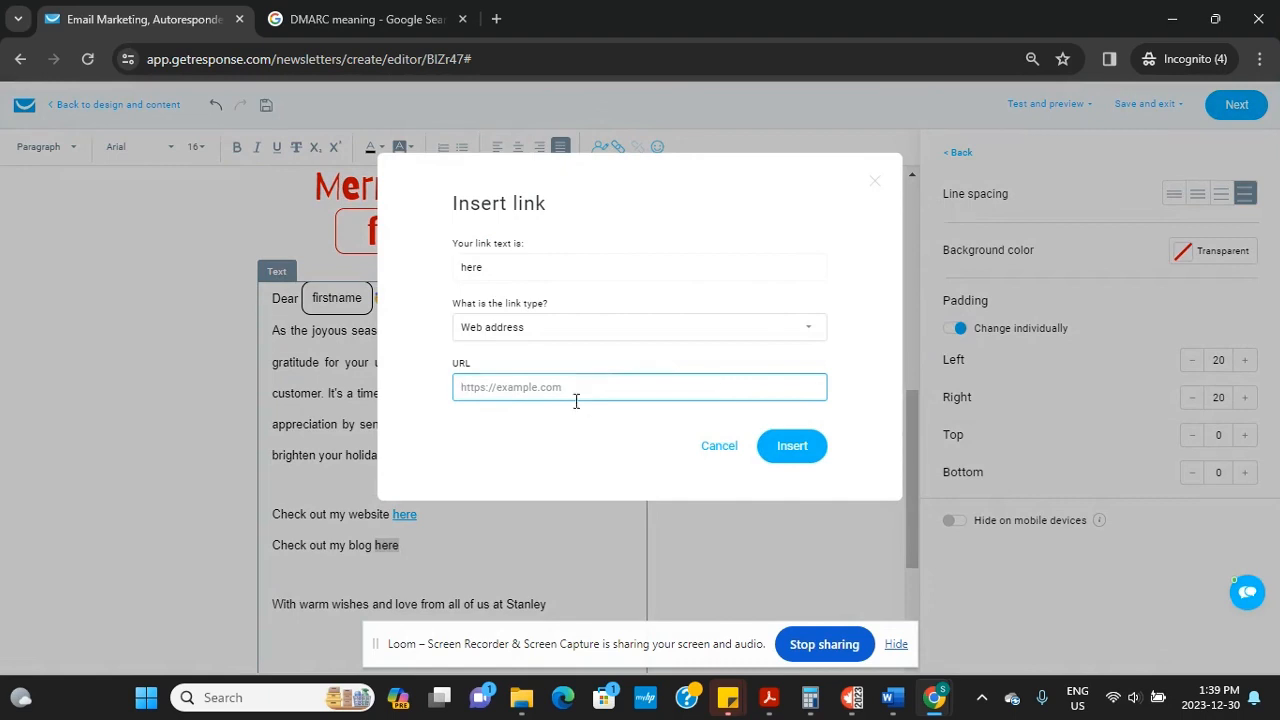
pyautogui.write('www.thewealthycanadainblog.com')
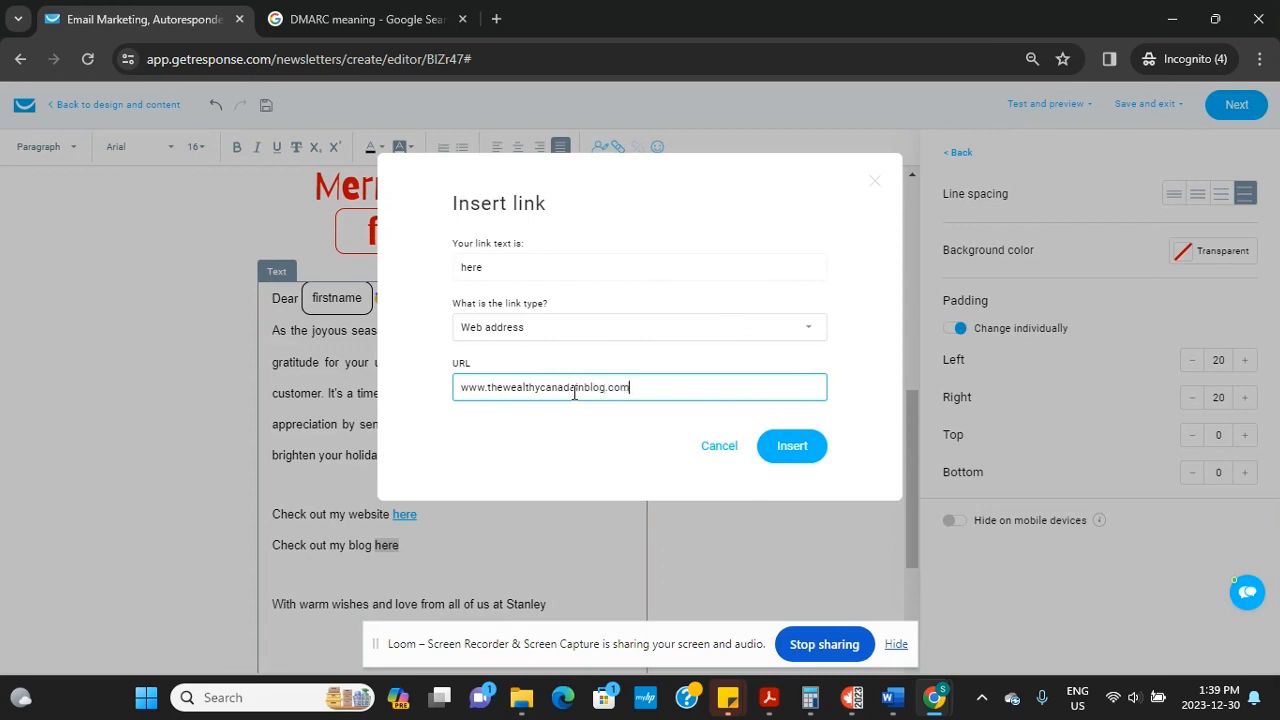
pyautogui.click(792, 446)
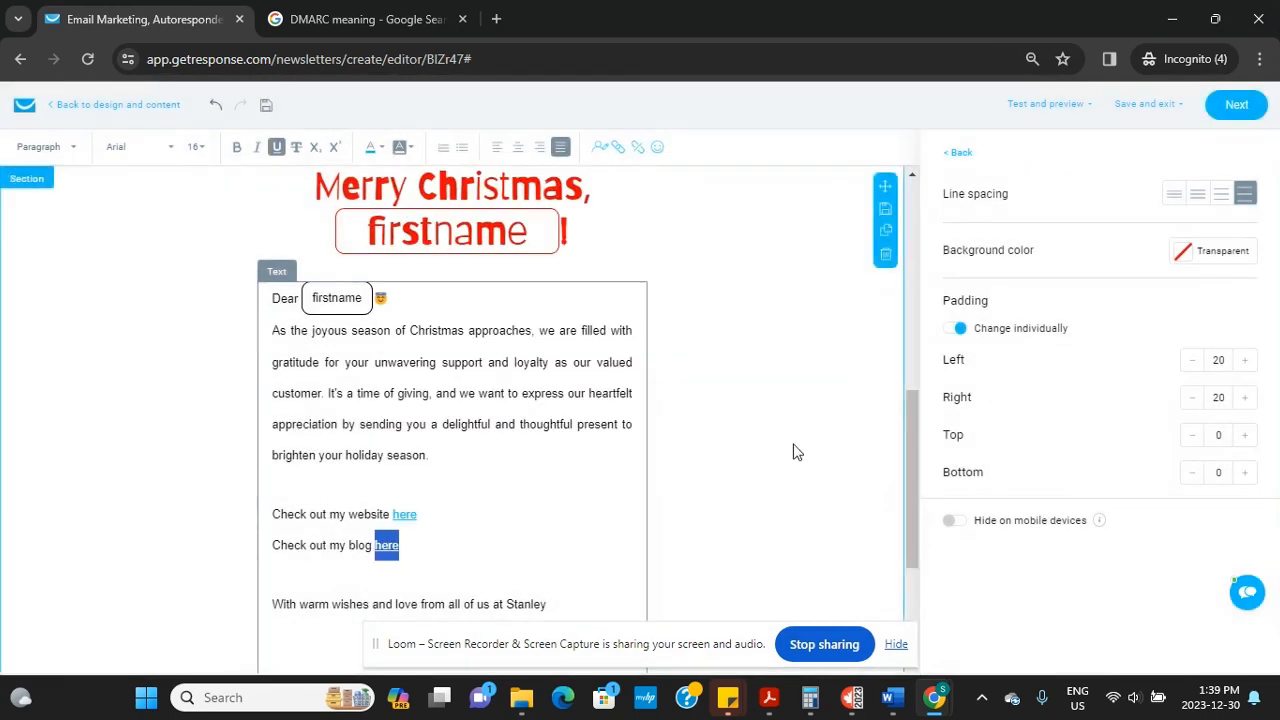
pyautogui.click(464, 555)
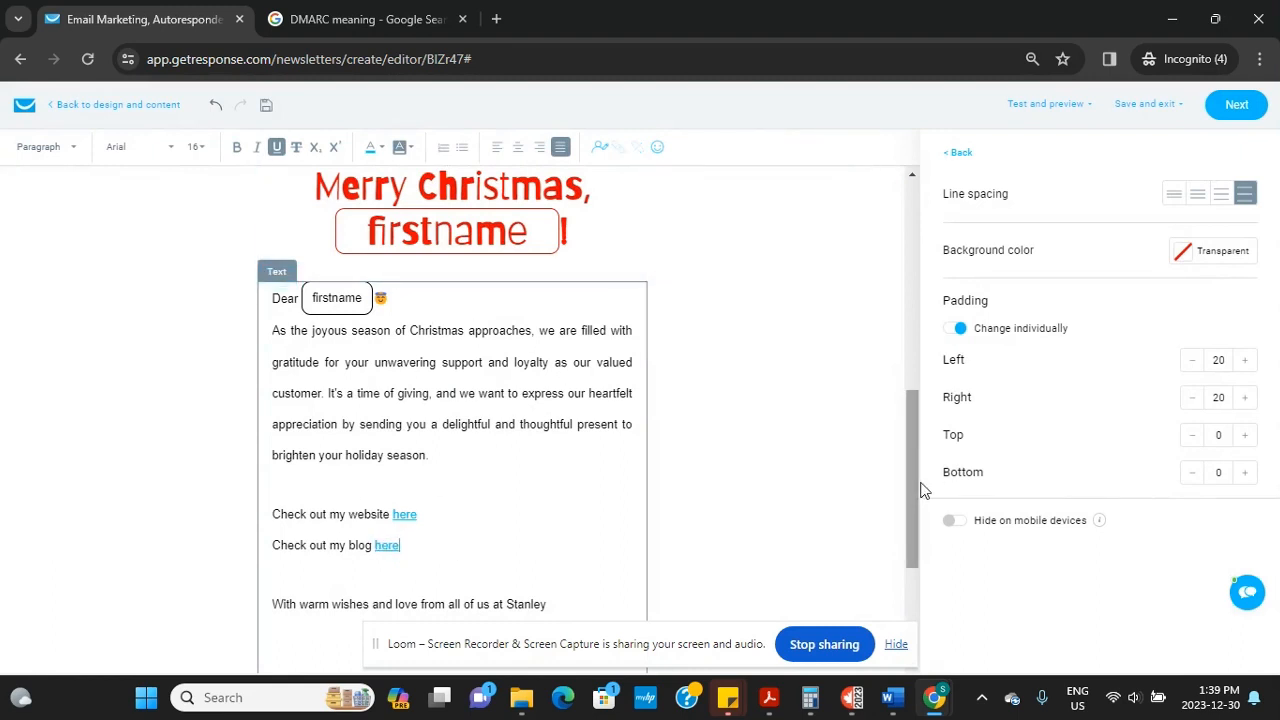
pyautogui.moveTo(910, 491); pyautogui.dragTo(908, 531)
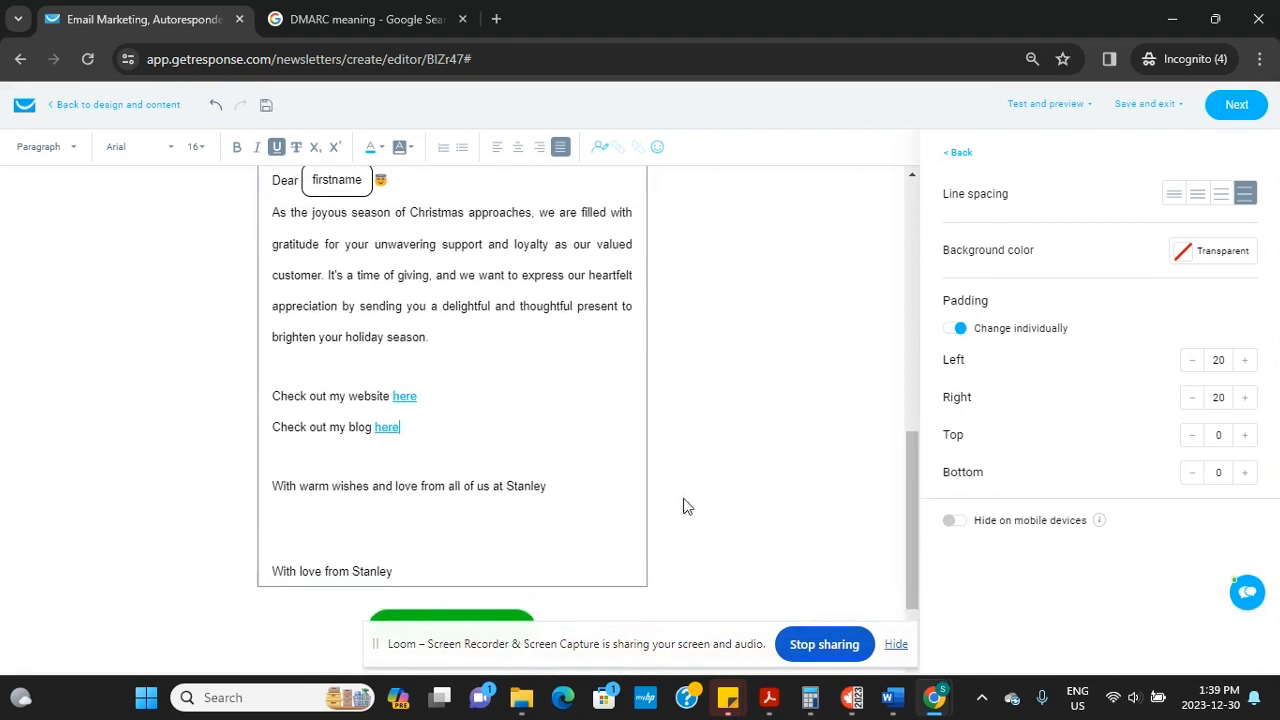
# Add an empty line below the 'Check out my blog here' line
pyautogui.press('Return')
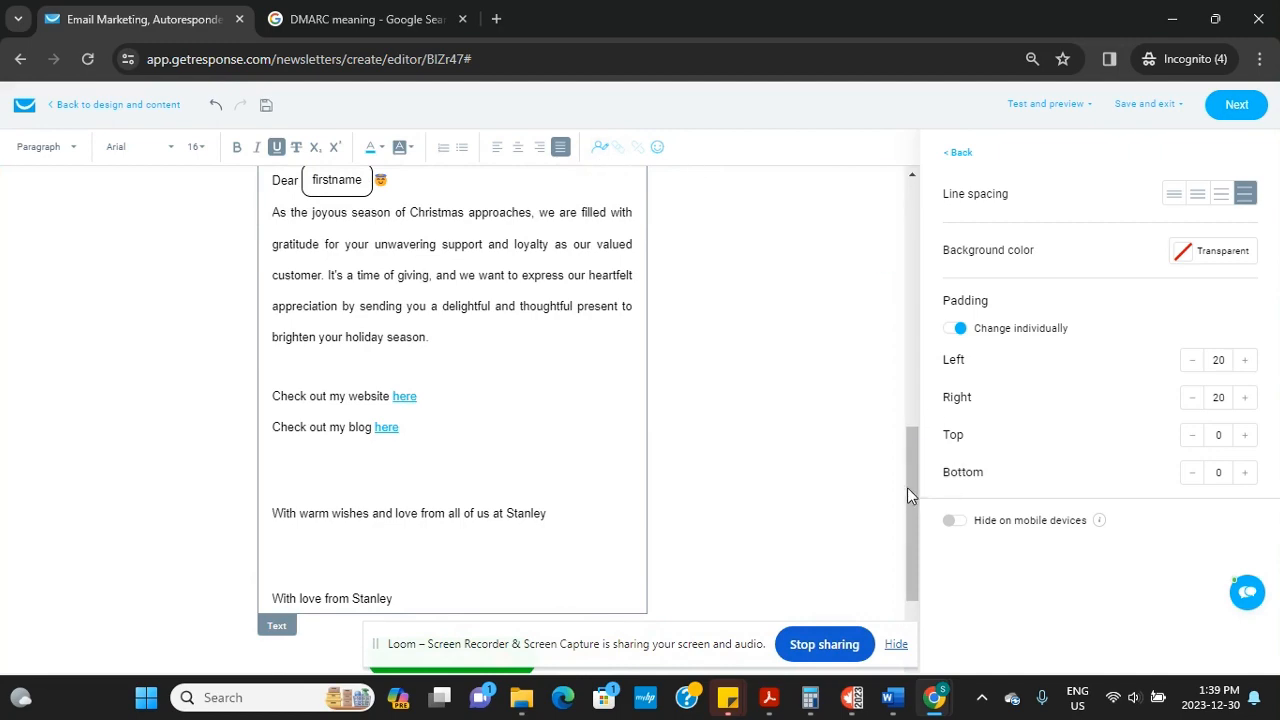
pyautogui.moveTo(908, 486); pyautogui.dragTo(865, 552)
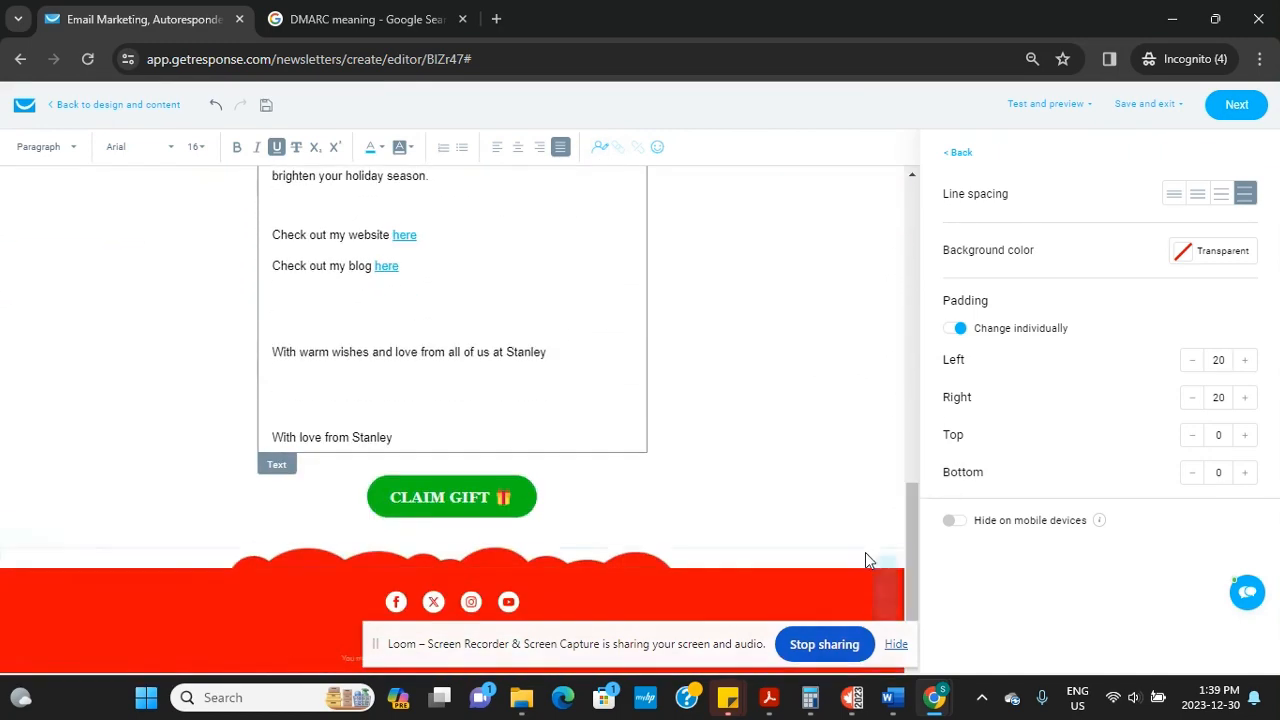
pyautogui.click(710, 351)
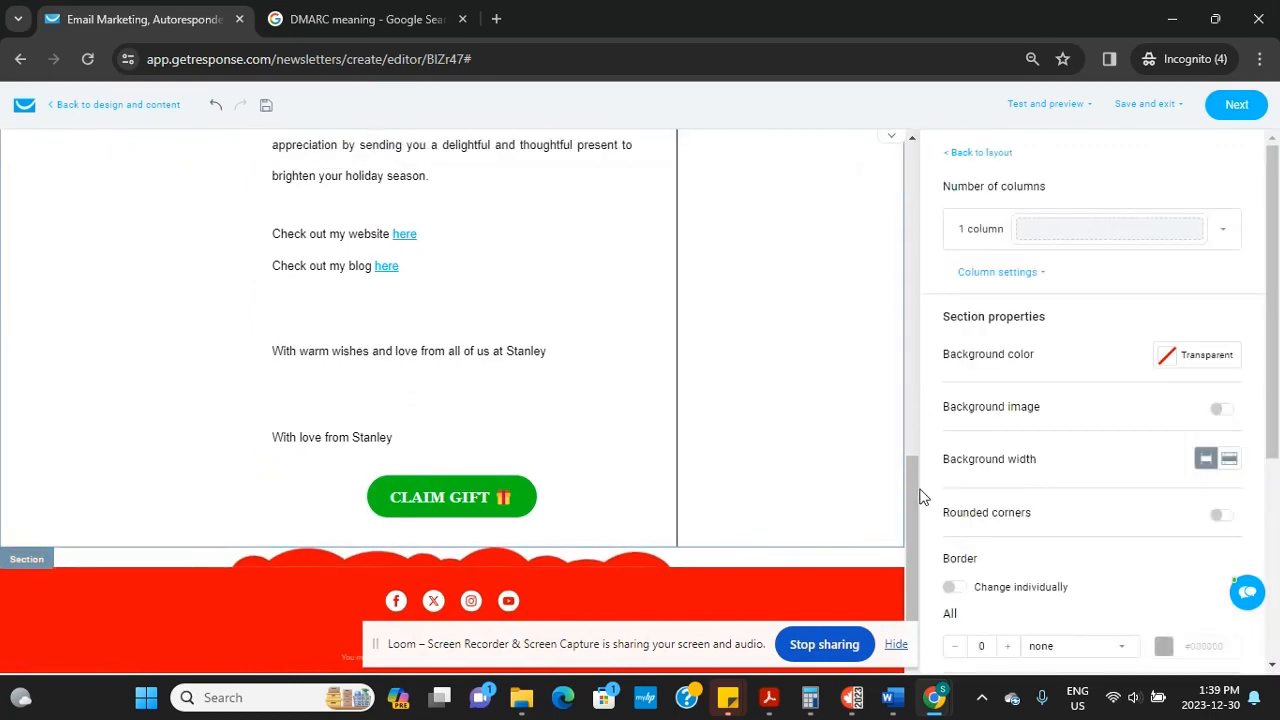
pyautogui.moveTo(921, 491); pyautogui.dragTo(903, 404)
pyautogui.click(489, 437)
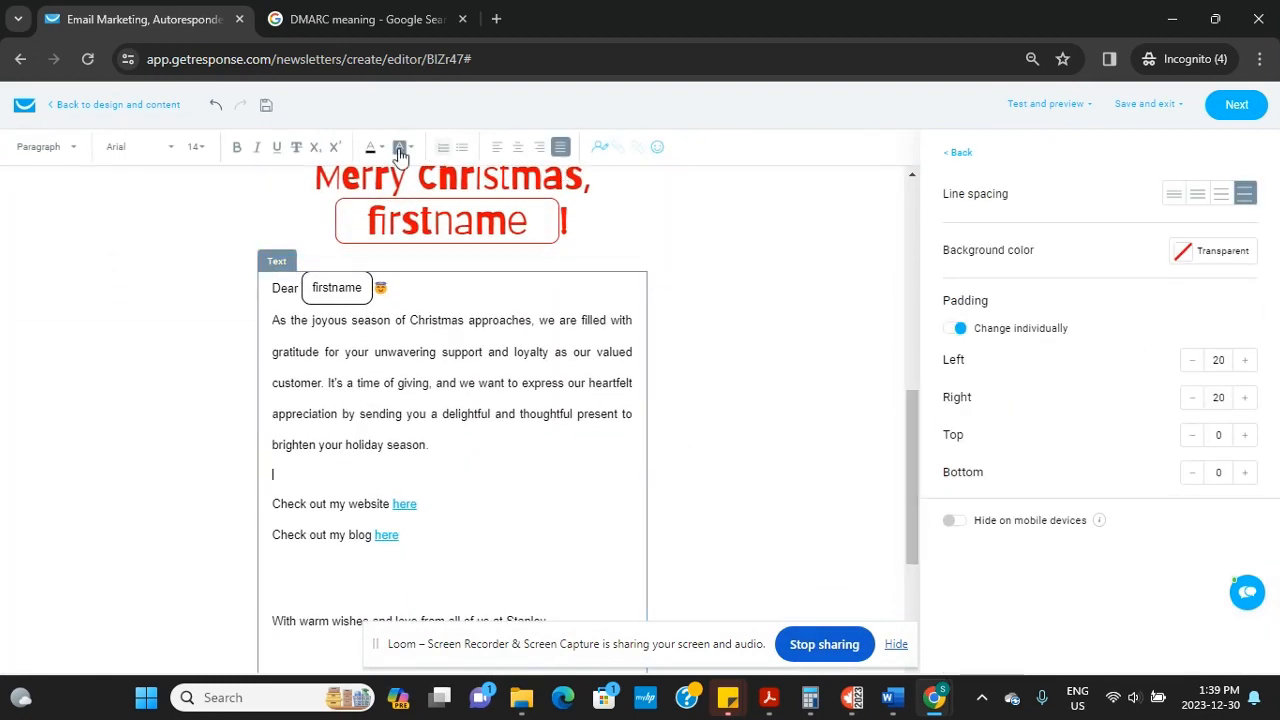
# Save the Christmas newsletter draft
pyautogui.click(266, 106)
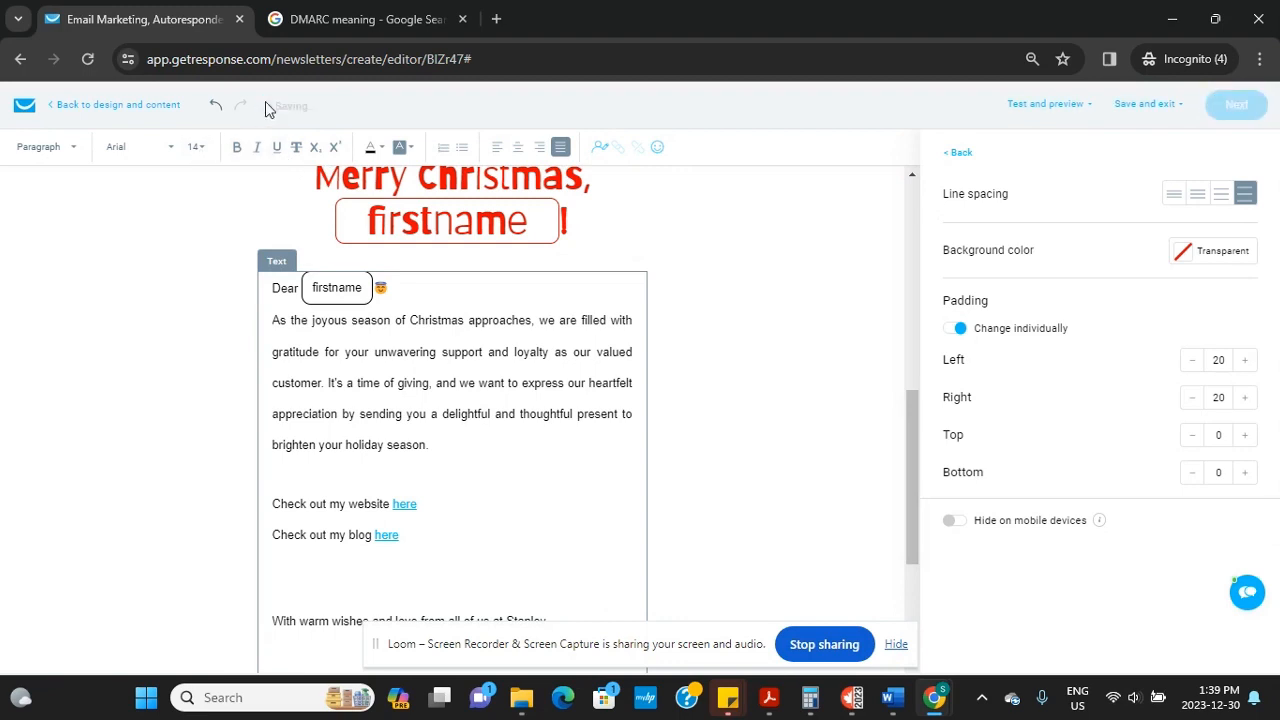
pyautogui.moveTo(380, 177)
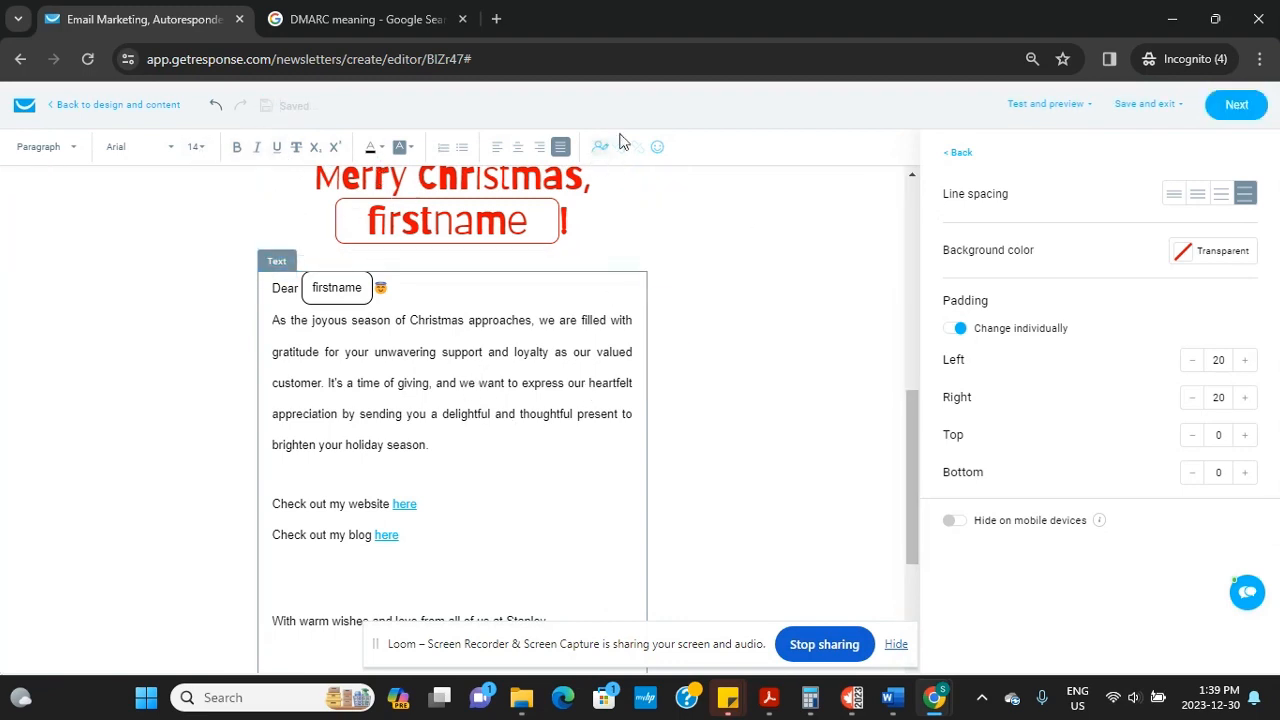
pyautogui.moveTo(913, 443); pyautogui.dragTo(898, 565)
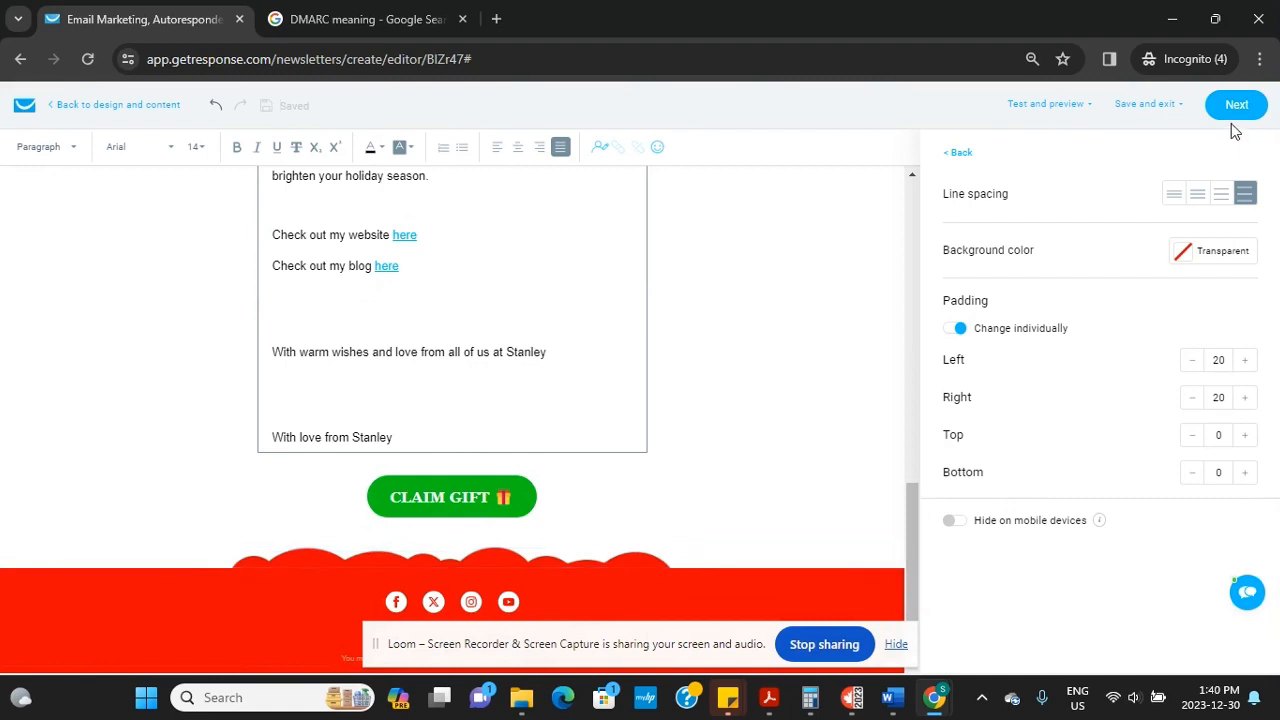
pyautogui.click(1060, 104)
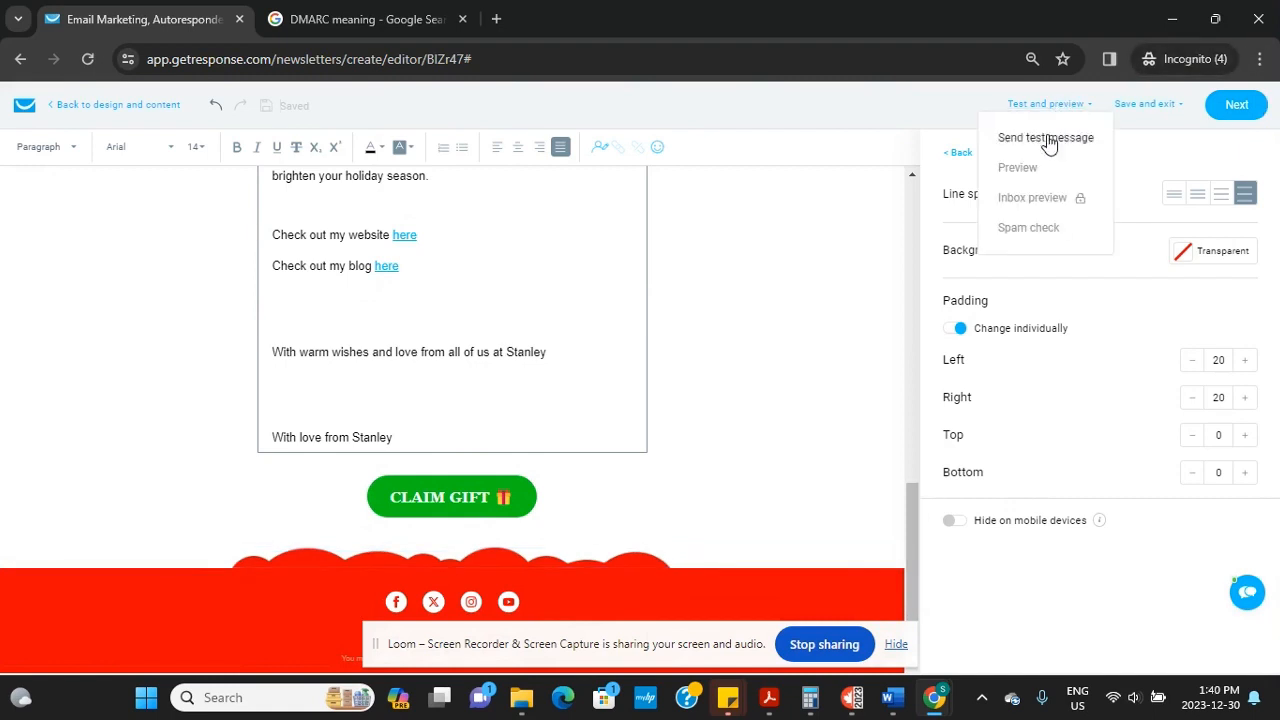
# Send a test message of the newsletter to the pre-filled account email address
pyautogui.click(1046, 139)
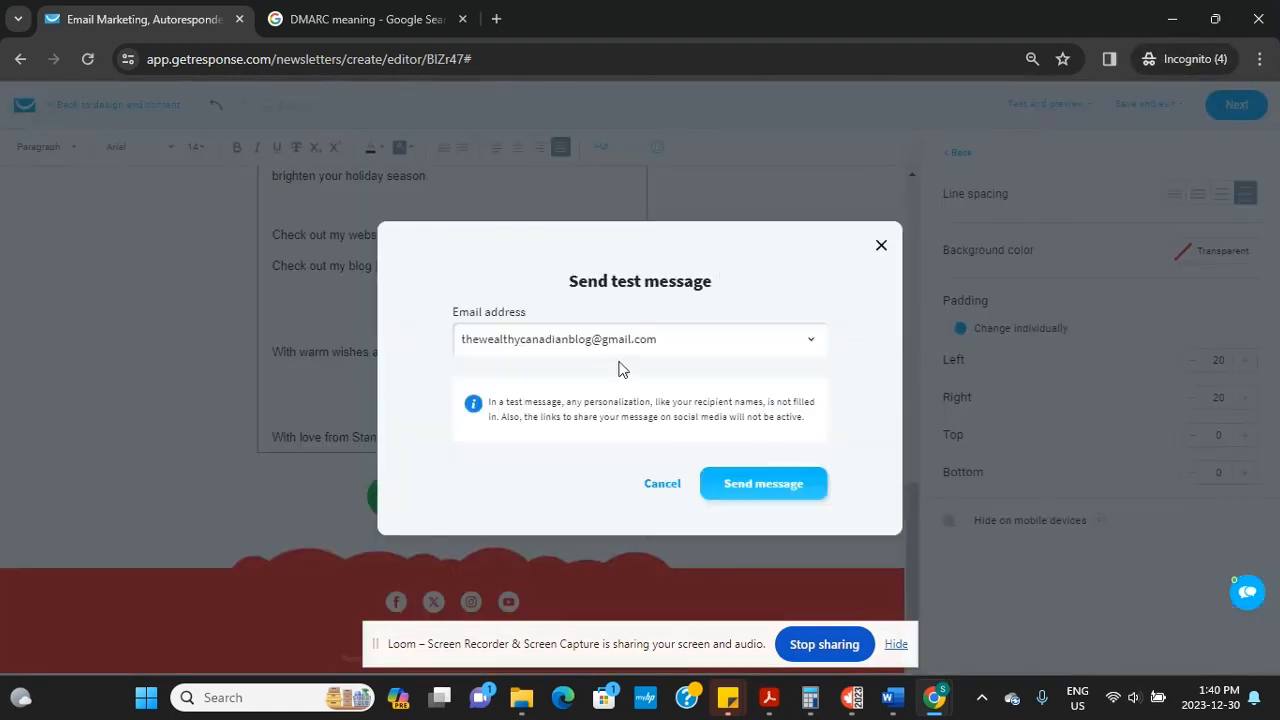
pyautogui.click(754, 482)
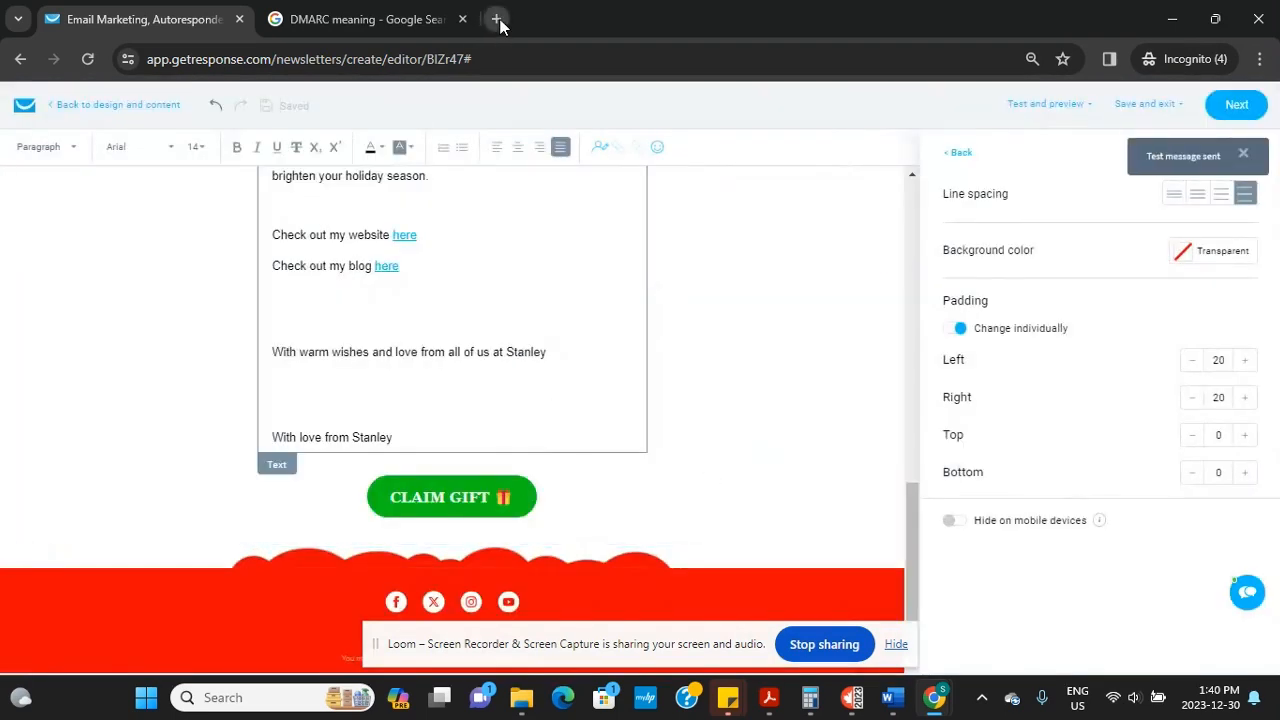
pyautogui.click(497, 19)
# Load Gmail in the new tab, confirm the signed-in account, reload, and expand the folder list
pyautogui.write('gma')
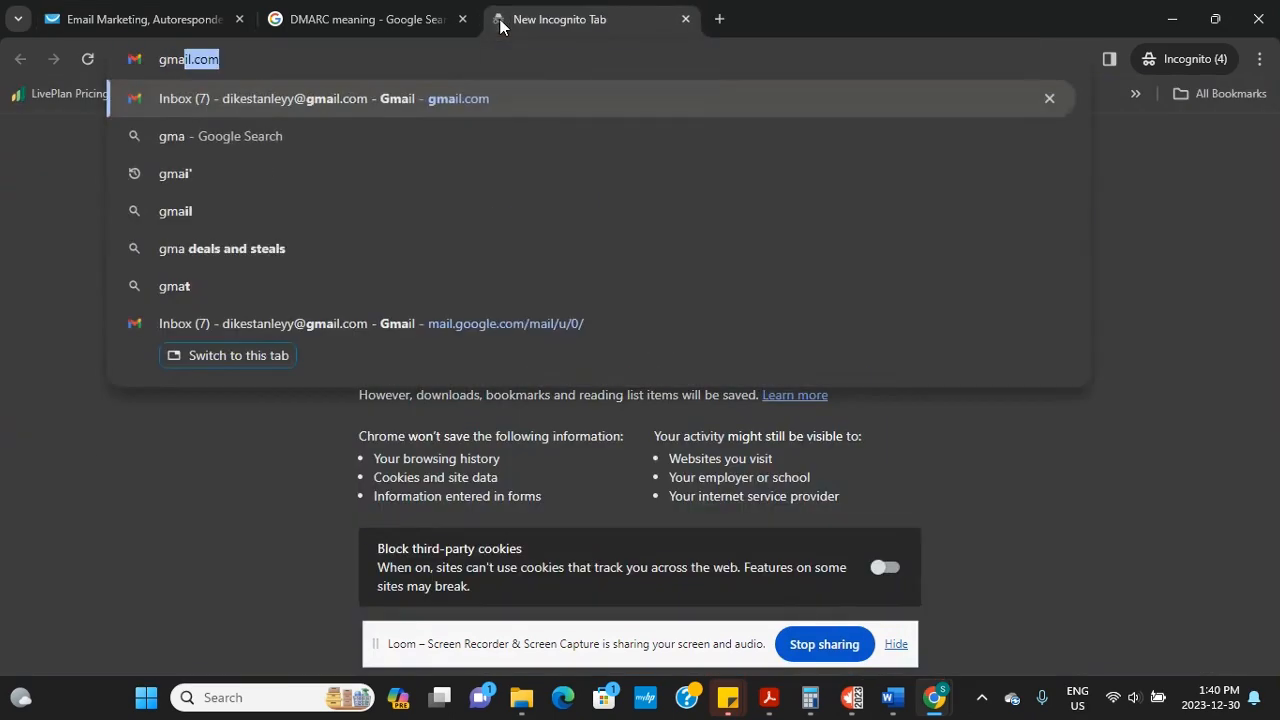
pyautogui.press('Return')
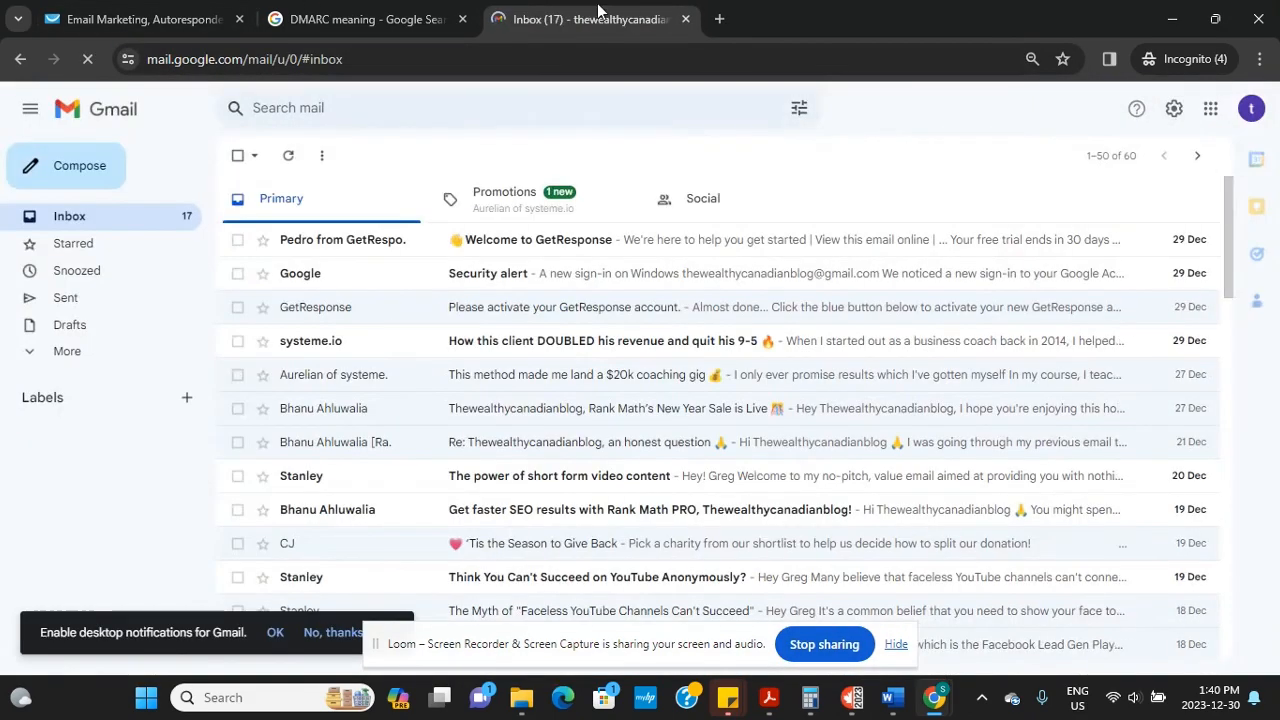
pyautogui.click(1250, 112)
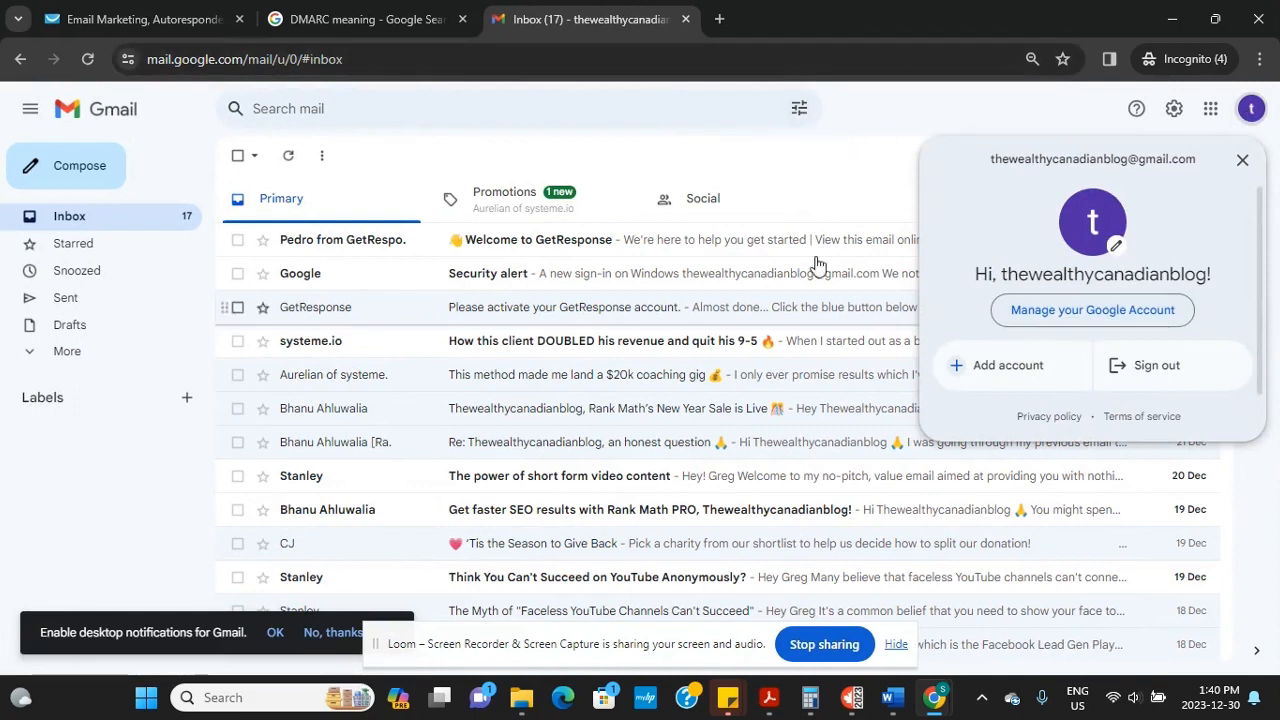
pyautogui.click(757, 157)
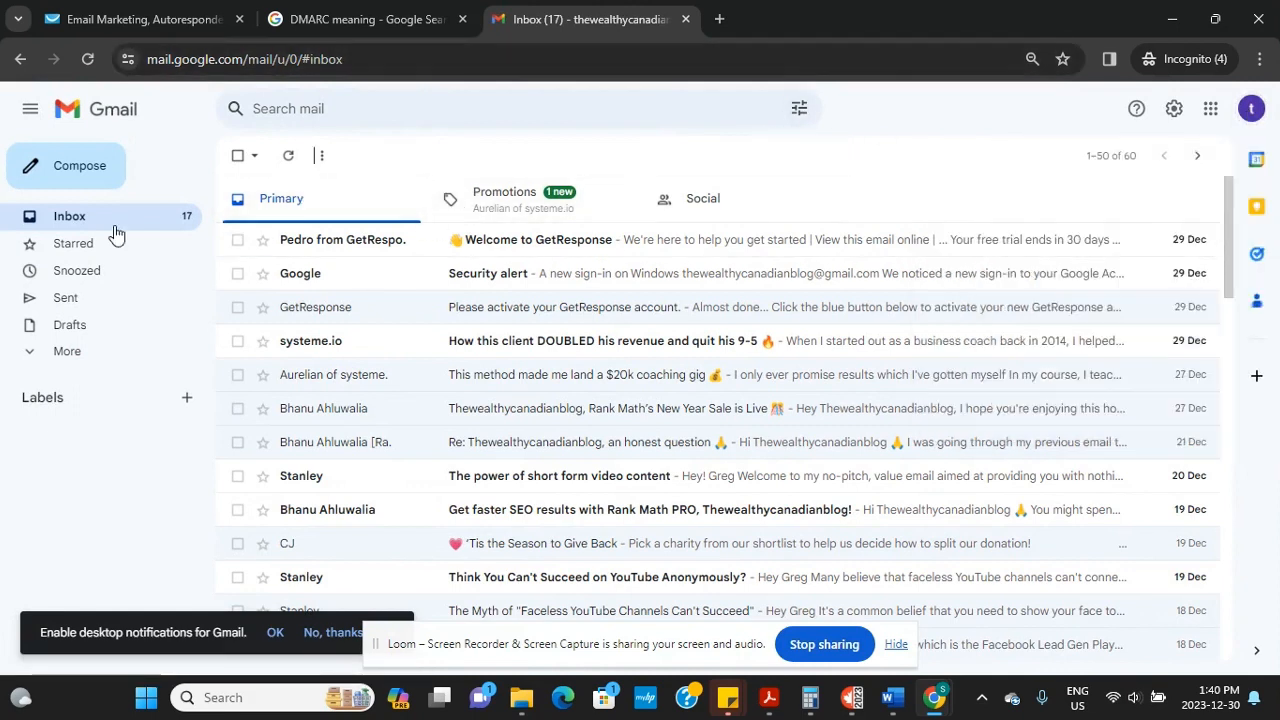
pyautogui.click(372, 64)
pyautogui.press('Return')
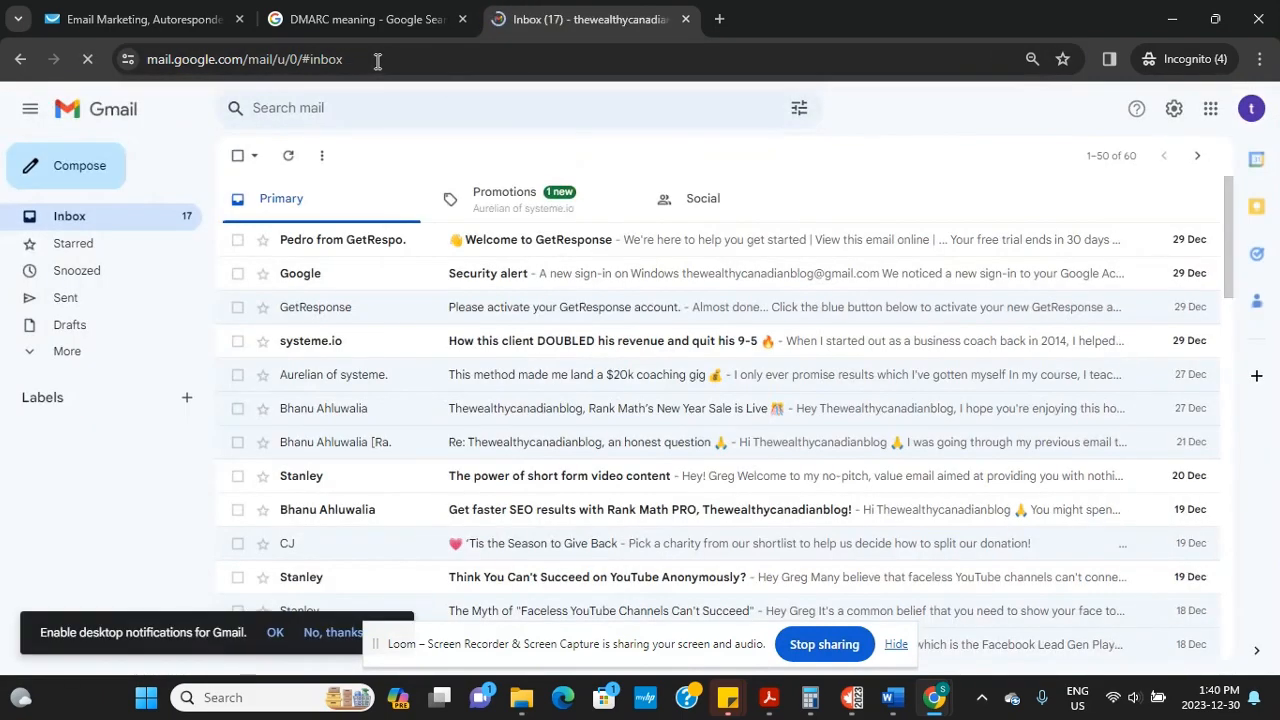
pyautogui.click(70, 351)
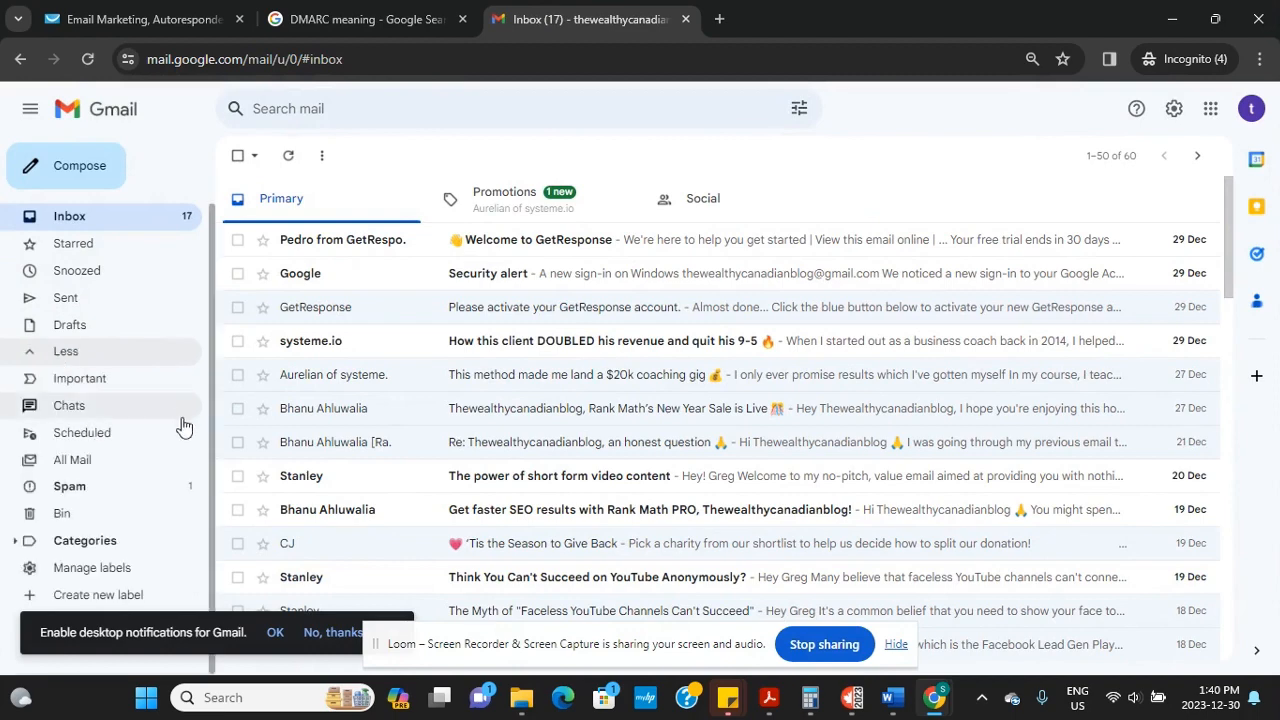
pyautogui.click(99, 496)
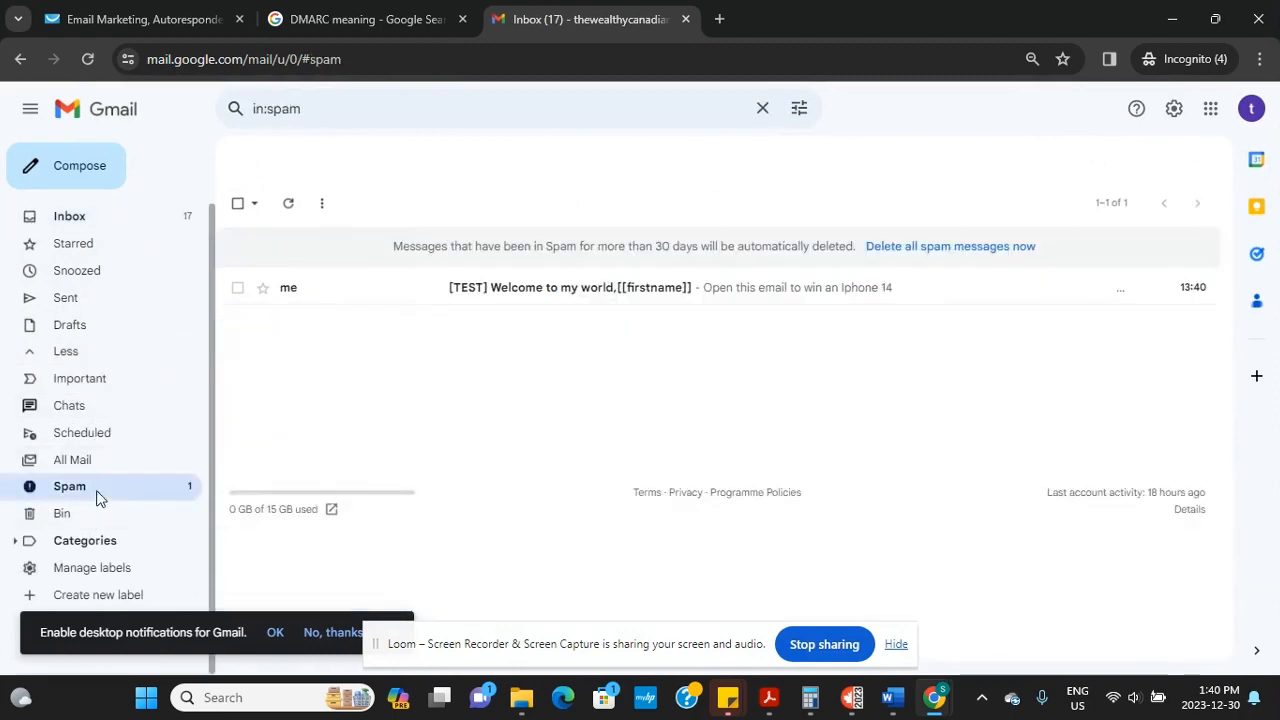
# Open the [TEST] message in Spam, review its sender details, and report it as not spam
pyautogui.click(560, 290)
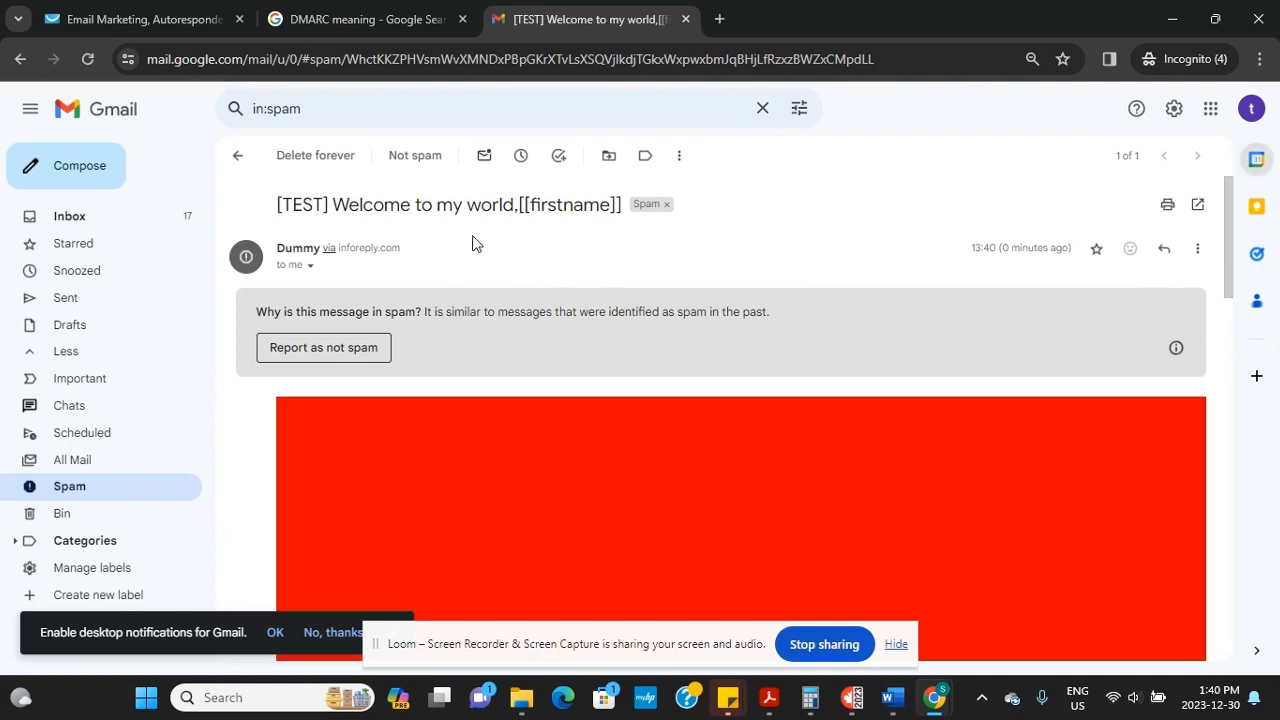
pyautogui.click(309, 265)
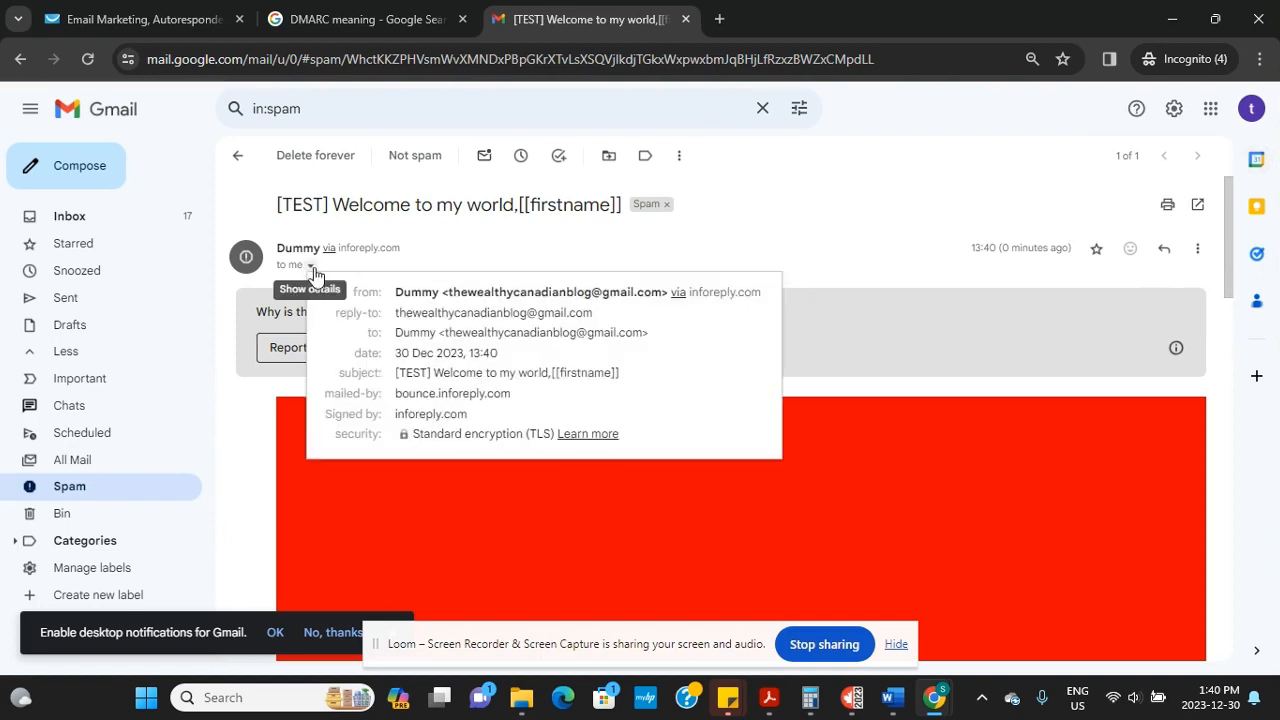
pyautogui.click(284, 440)
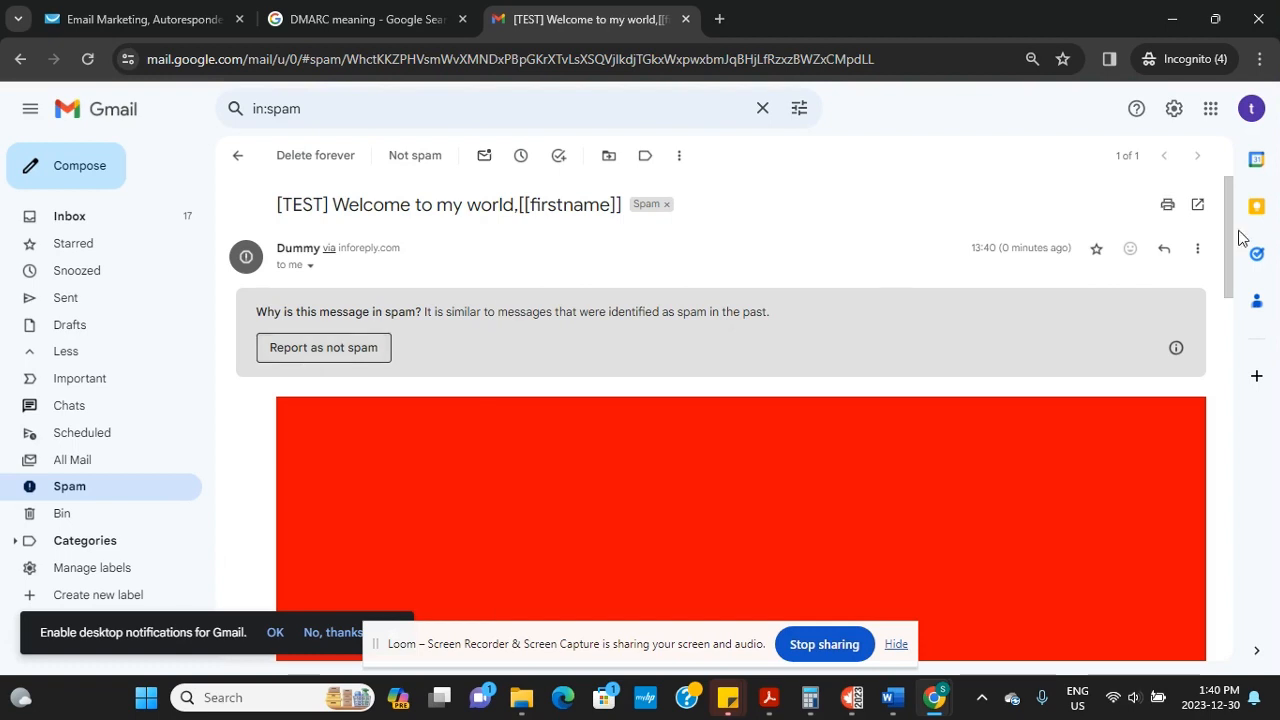
pyautogui.moveTo(1240, 266); pyautogui.dragTo(1200, 251)
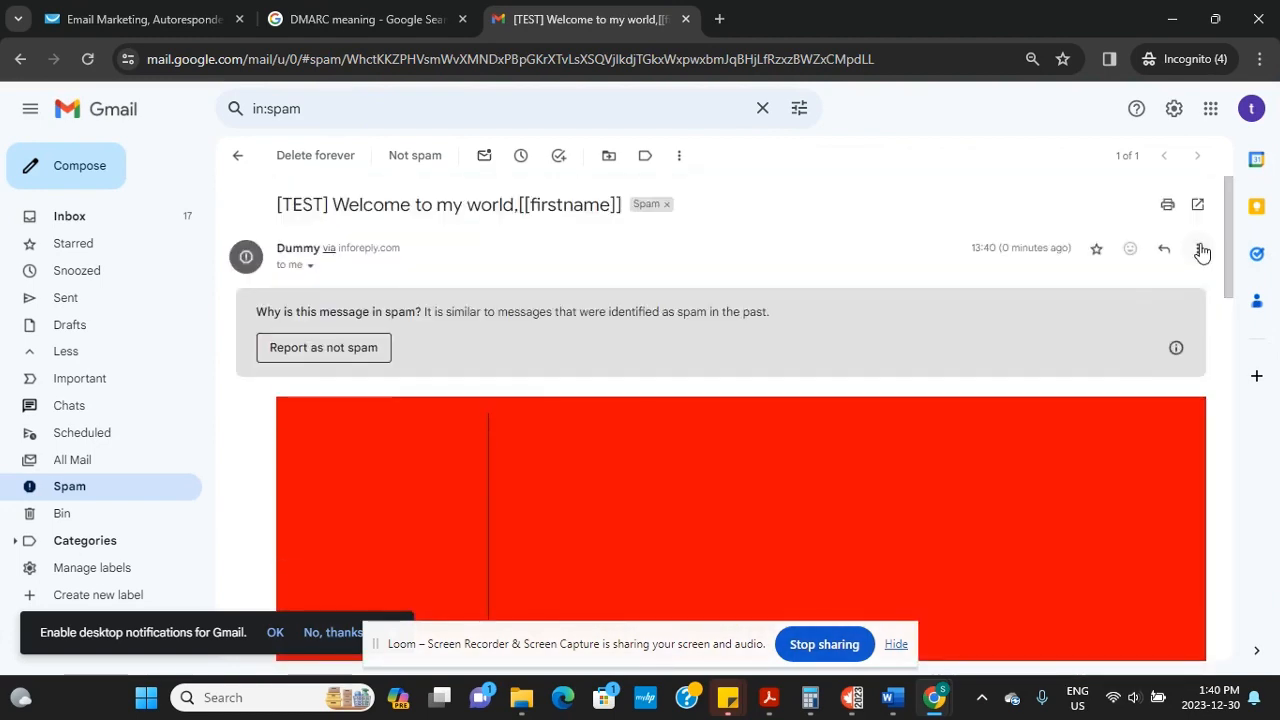
pyautogui.click(330, 347)
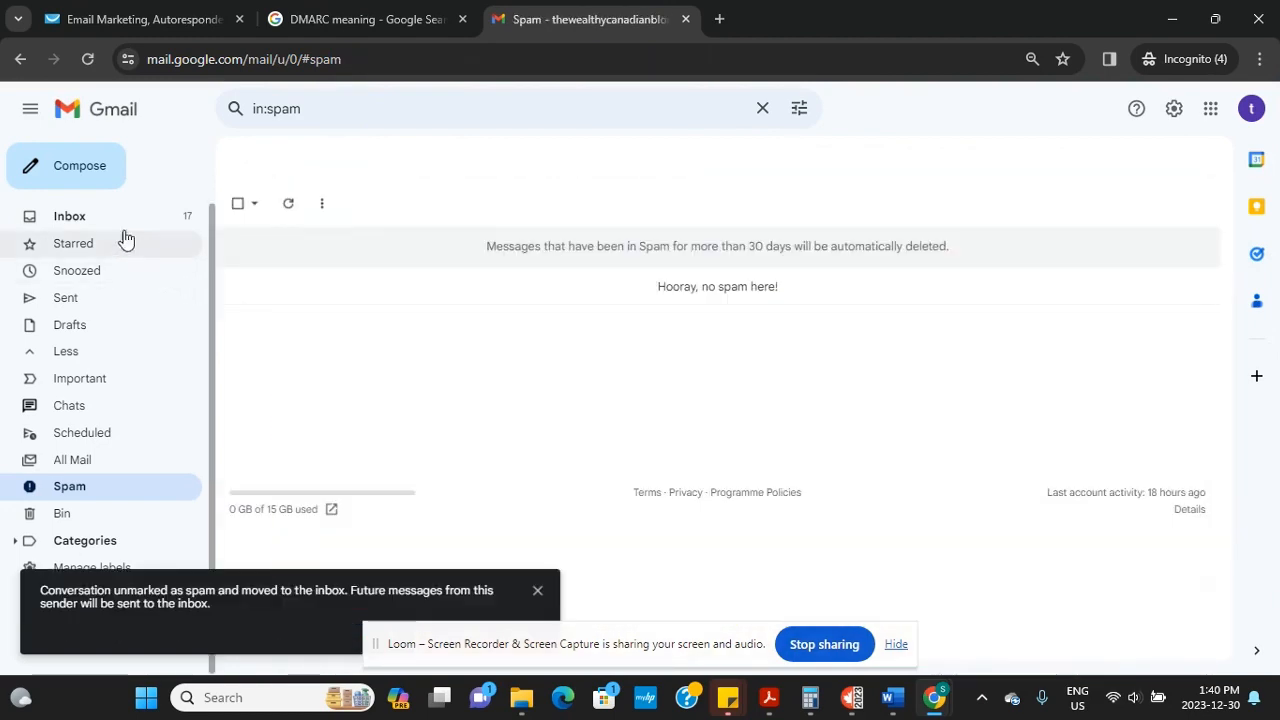
pyautogui.click(69, 216)
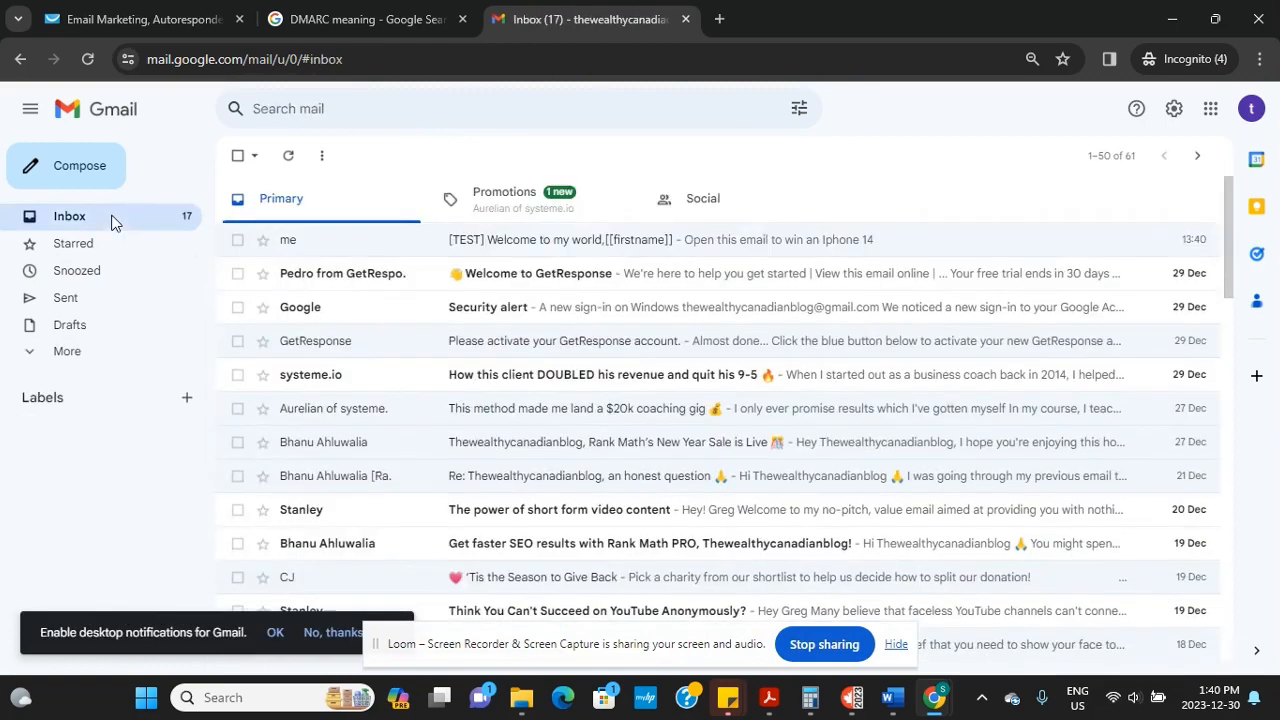
# Open the [TEST] Welcome to my world message and scroll to the greeting and links
pyautogui.click(651, 247)
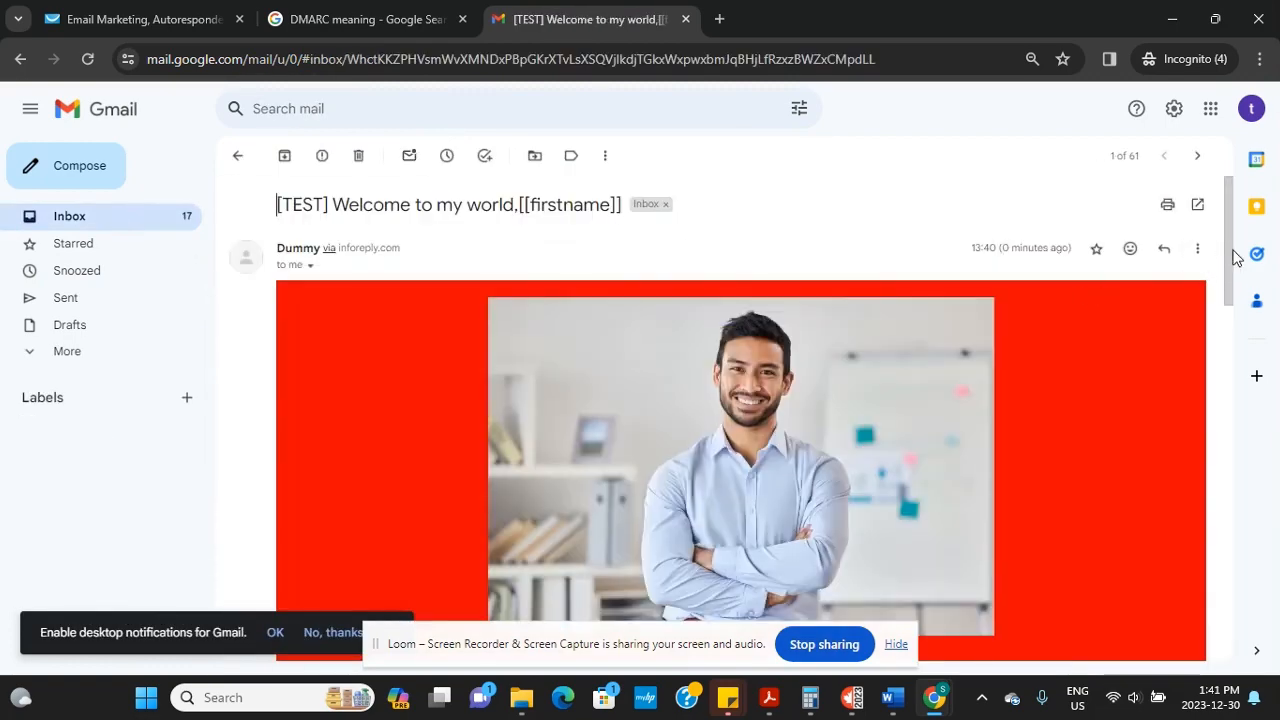
pyautogui.moveTo(1231, 297); pyautogui.dragTo(1260, 520)
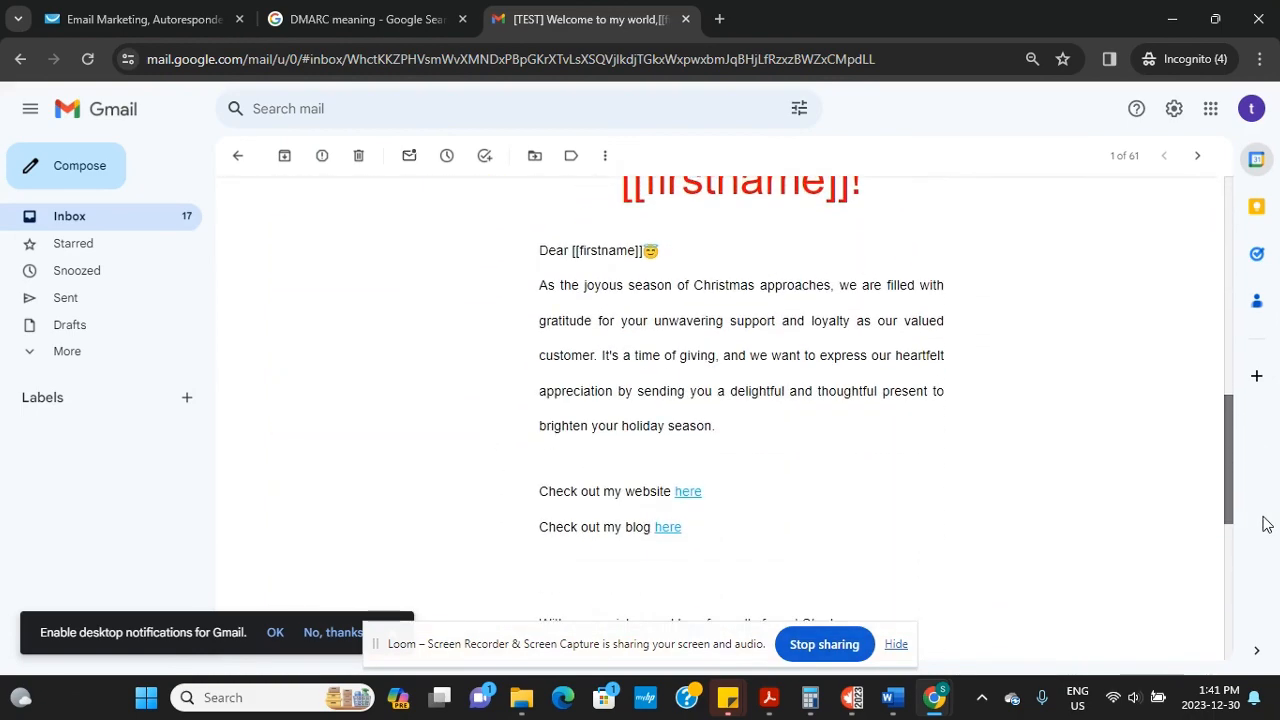
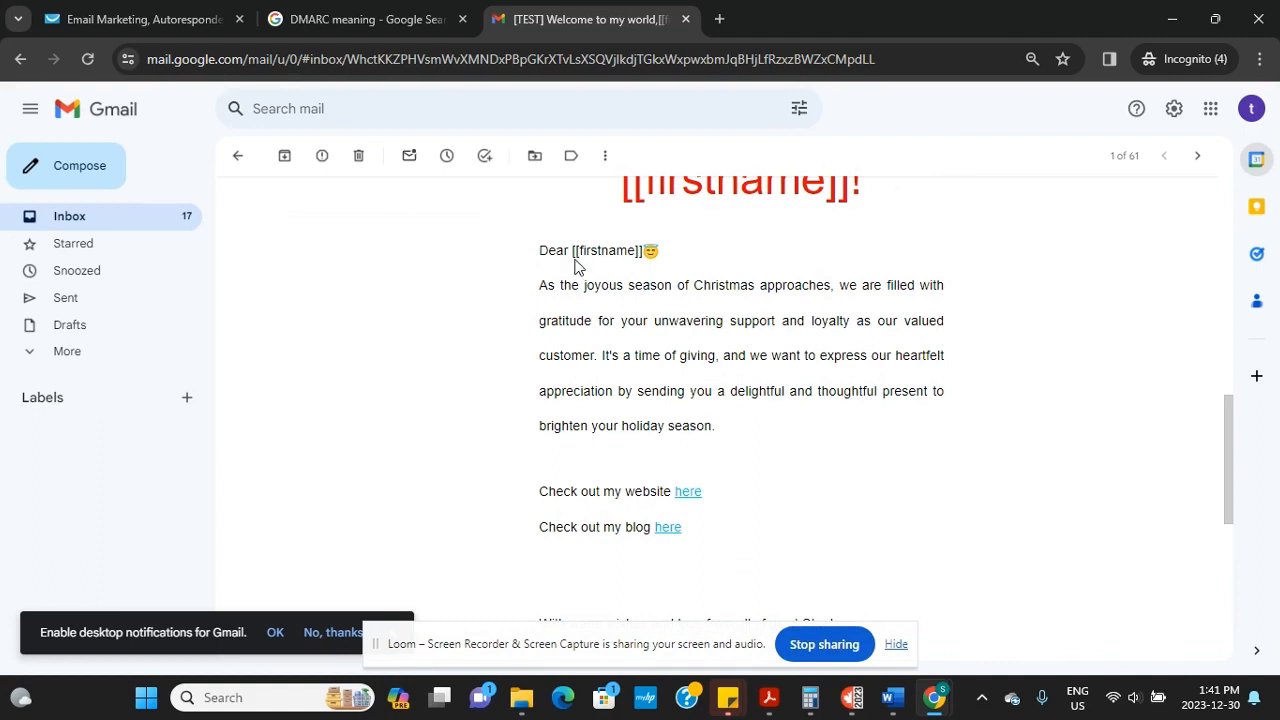
# Try the test email's website link, then its blog link
pyautogui.click(687, 493)
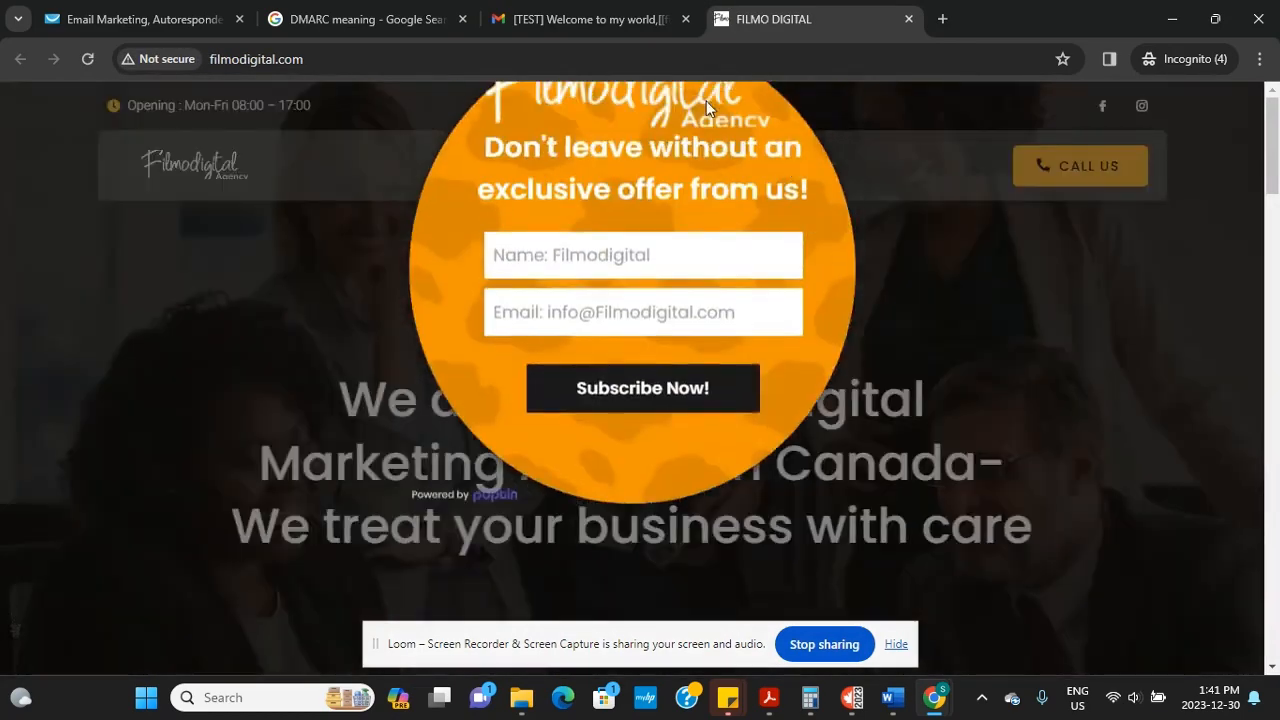
pyautogui.click(597, 21)
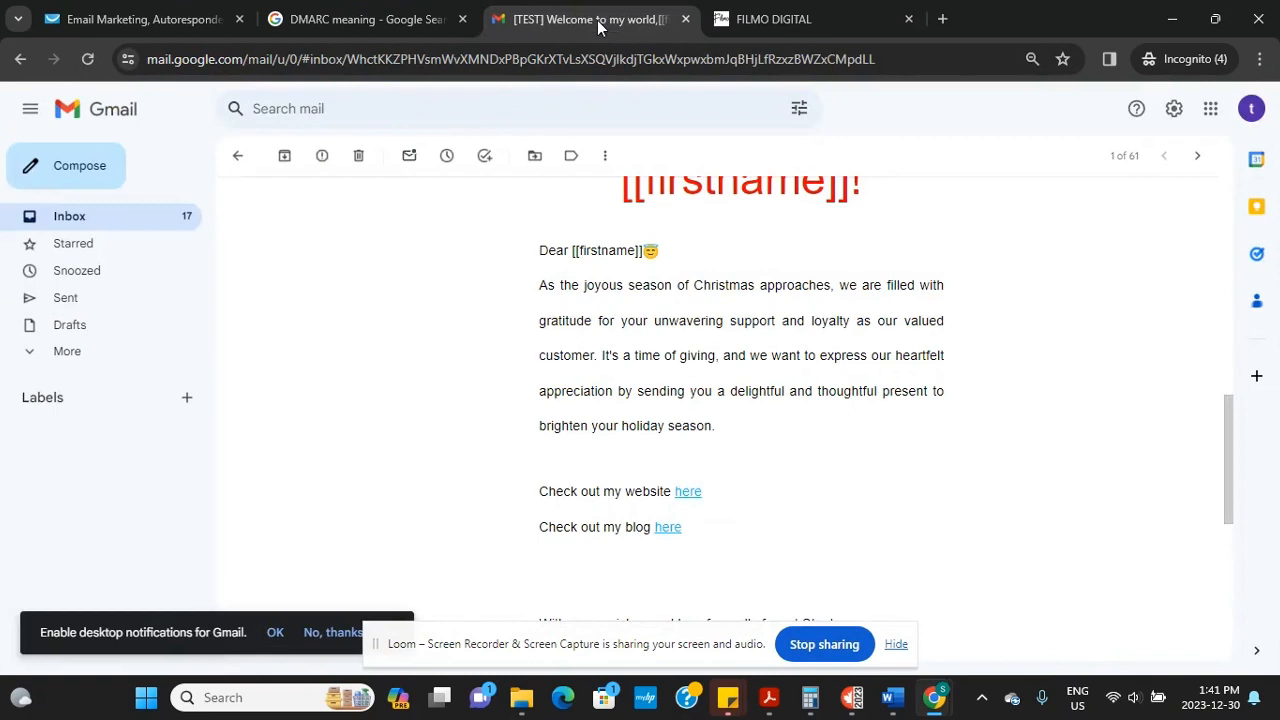
pyautogui.click(672, 529)
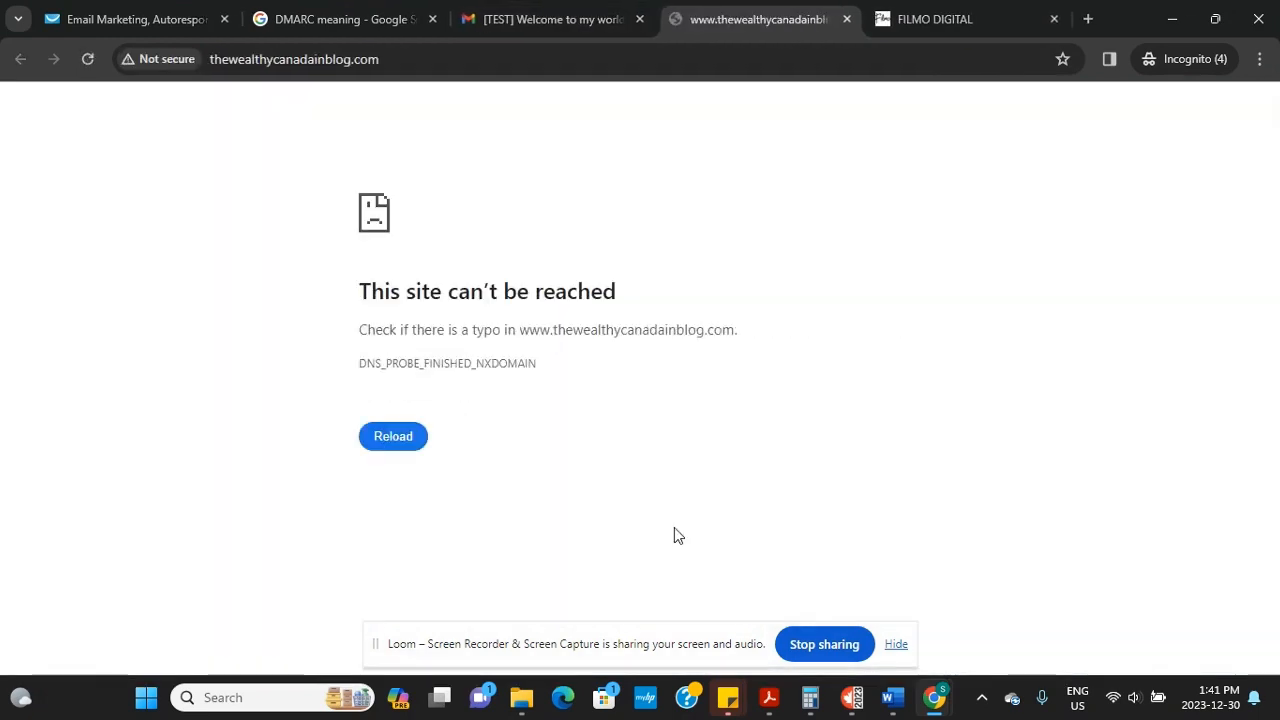
# Replace the misplaced letter in the blog URL with 'i', load the blog, and return to GetResponse
pyautogui.click(443, 52)
pyautogui.click(443, 55)
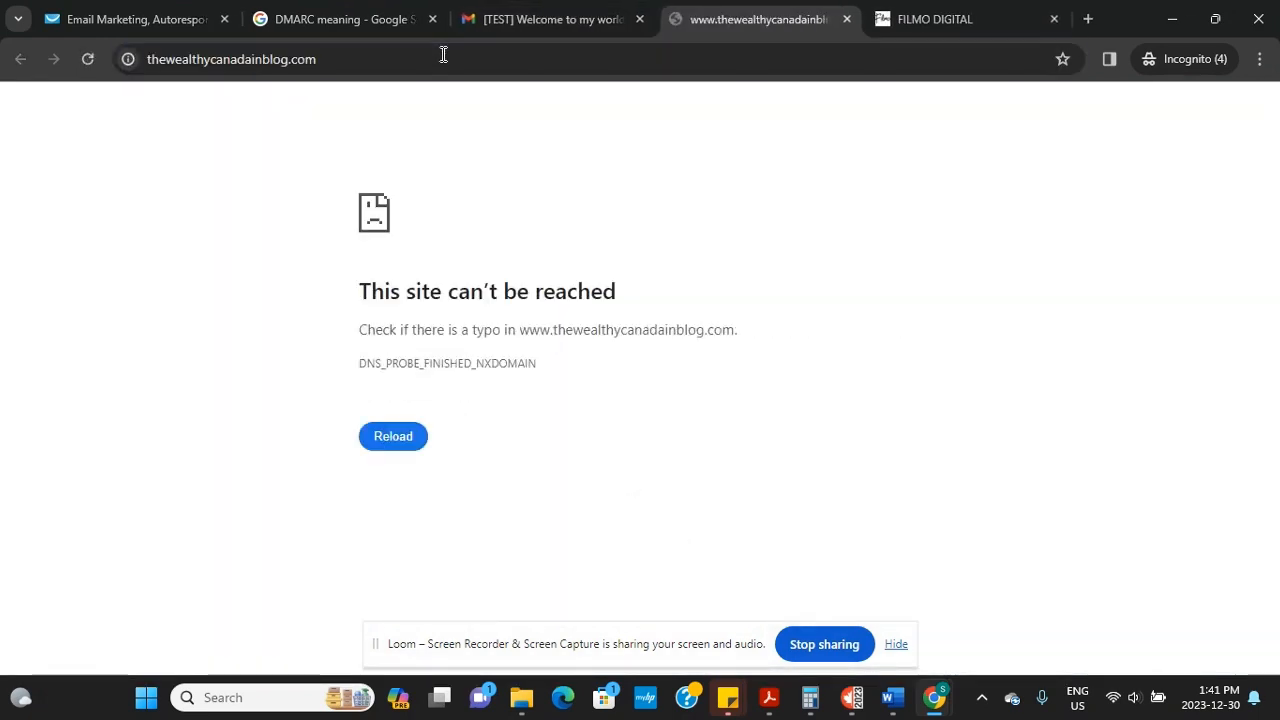
pyautogui.click(346, 59)
pyautogui.click(347, 59)
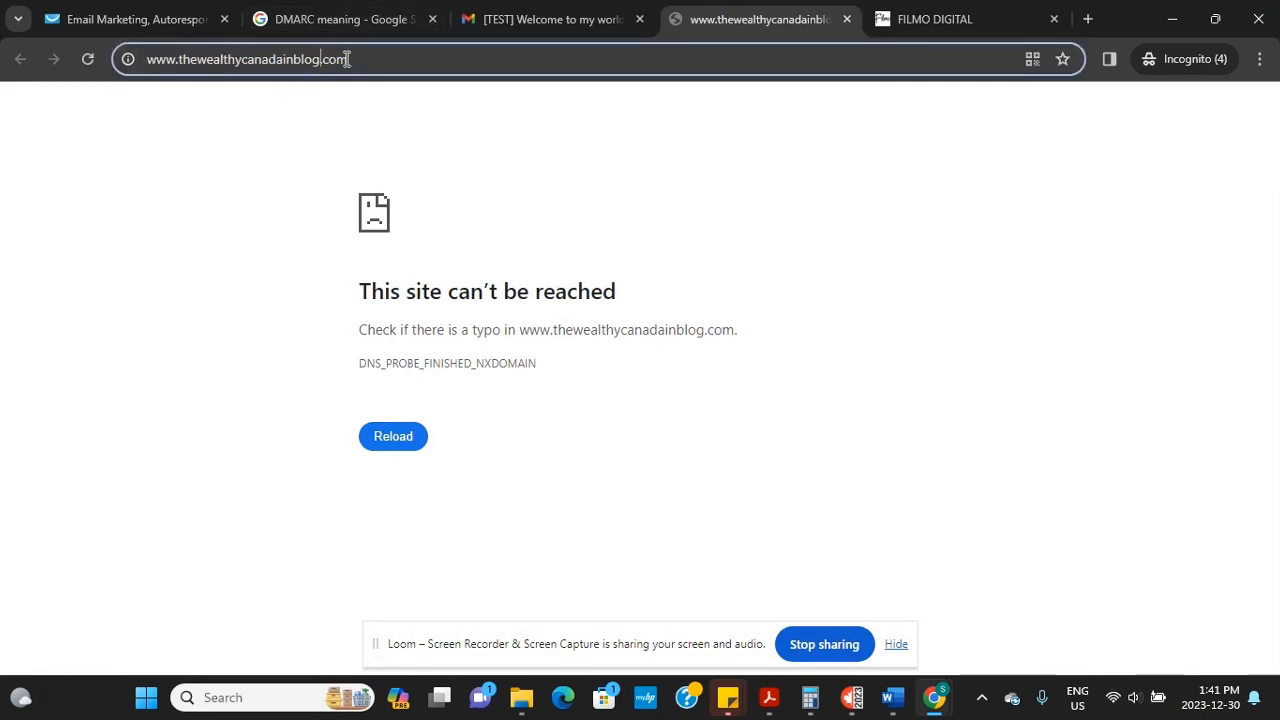
pyautogui.press('BackSpace')
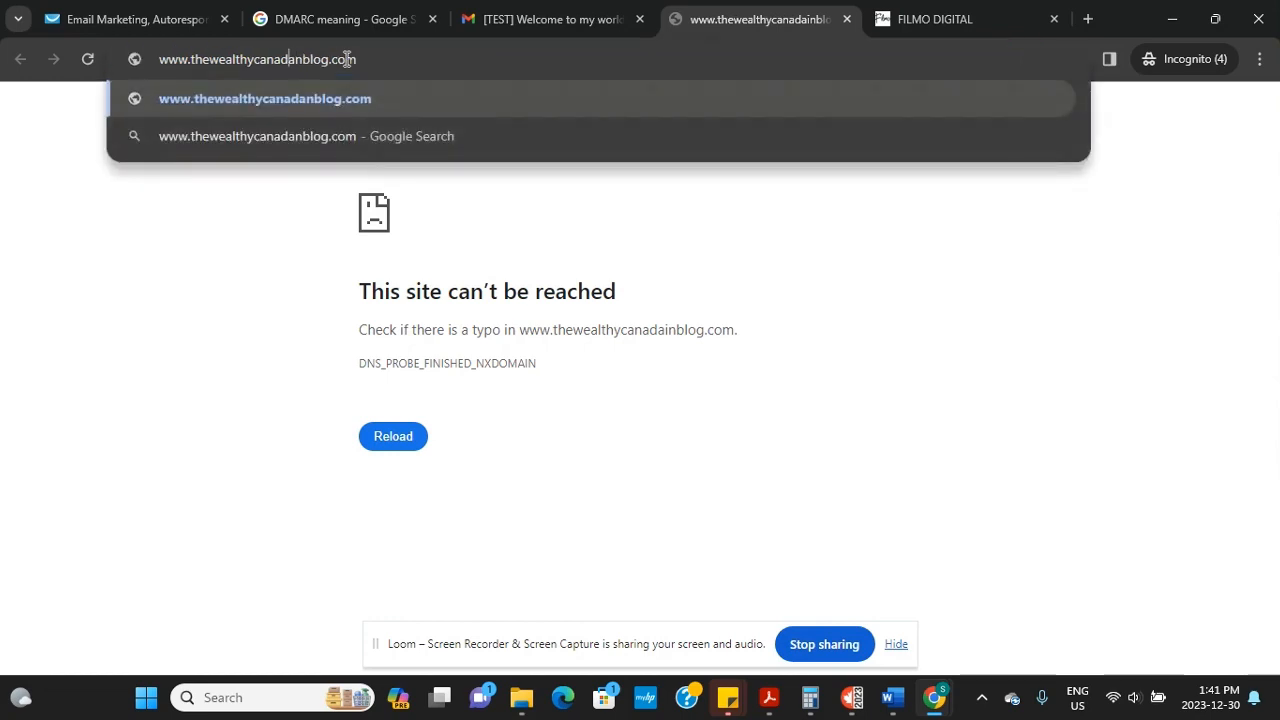
pyautogui.write('i')
pyautogui.press('Return')
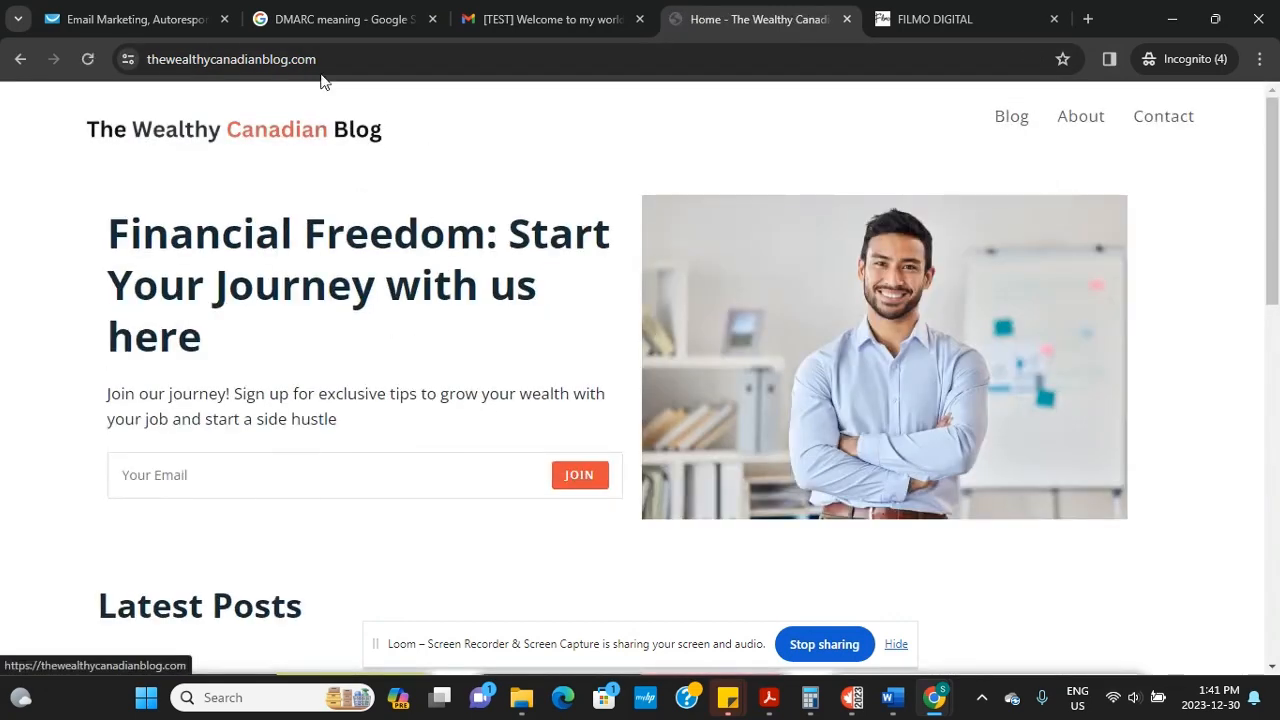
pyautogui.click(533, 12)
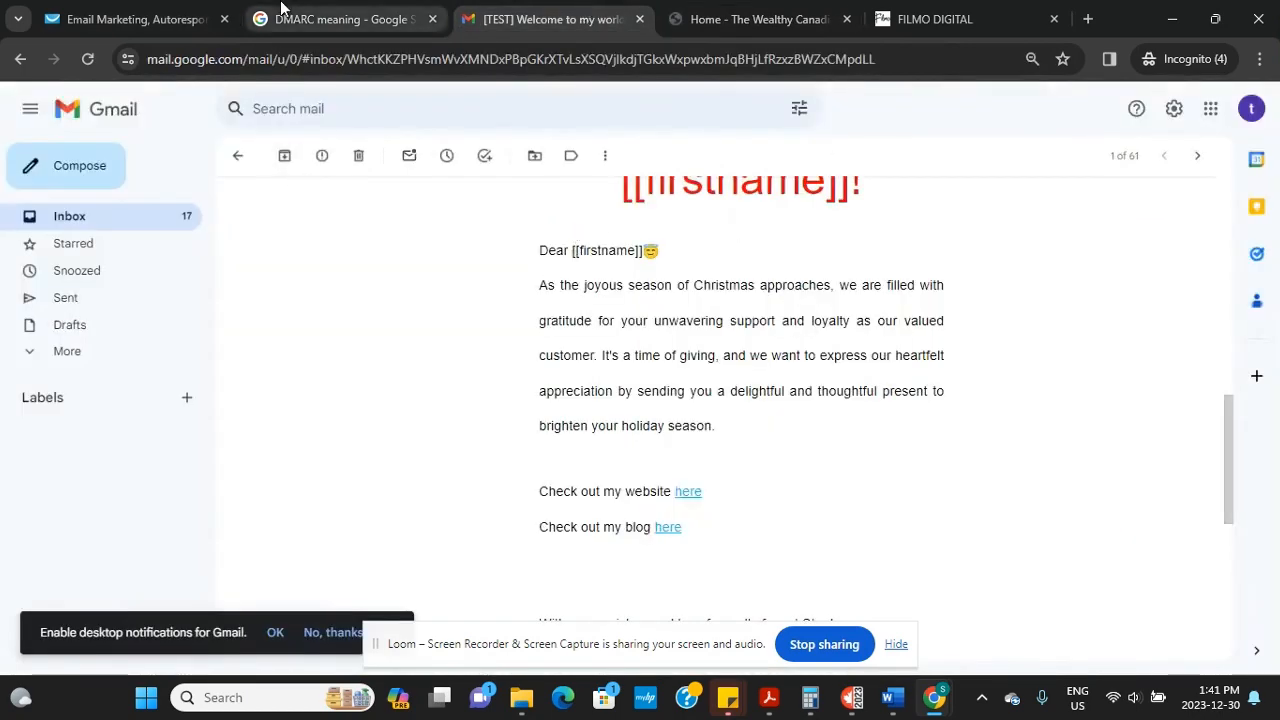
pyautogui.click(157, 18)
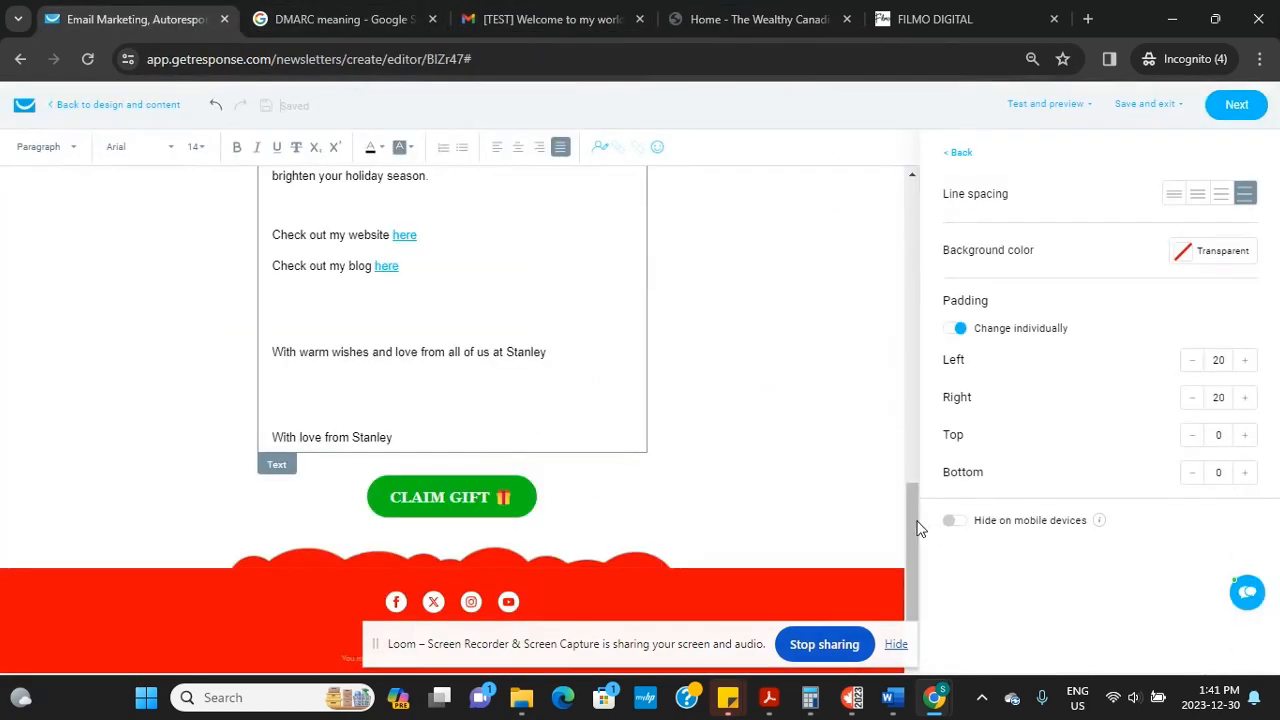
# Advance from the editor to the First Email message settings
pyautogui.click(1240, 106)
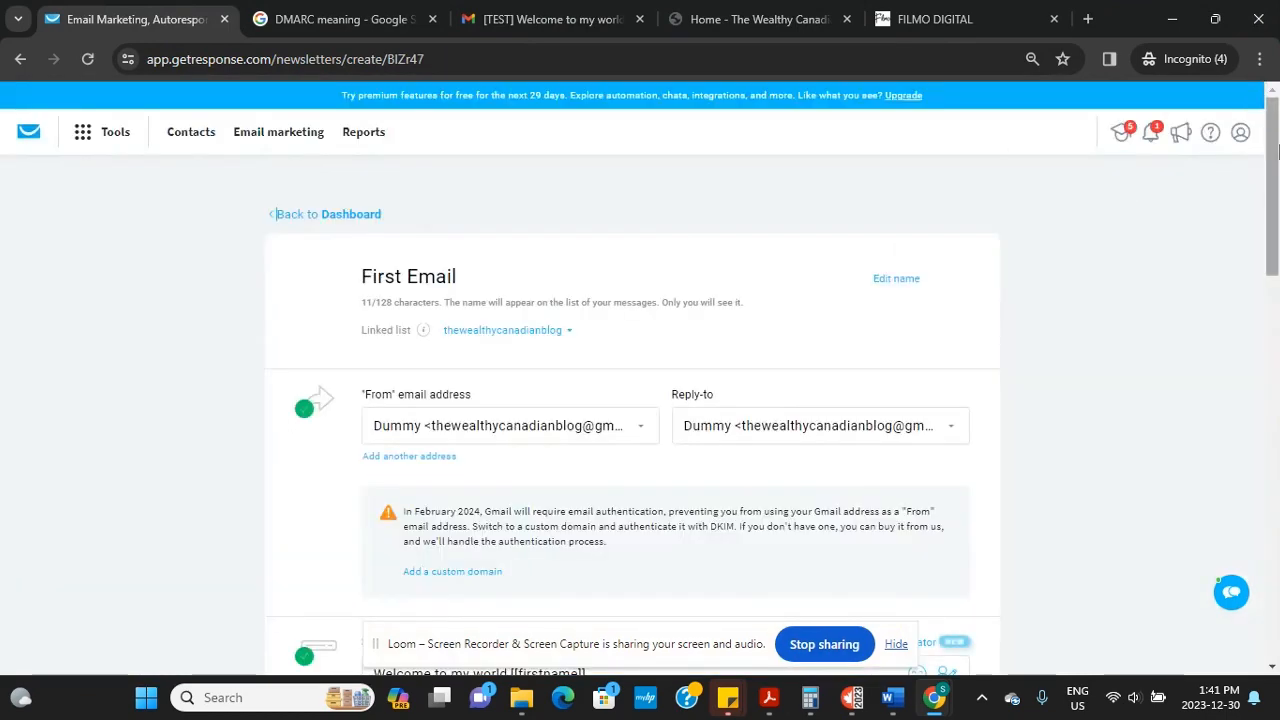
pyautogui.scroll(-2, 1266, 137)
pyautogui.scroll(2, 1266, 137)
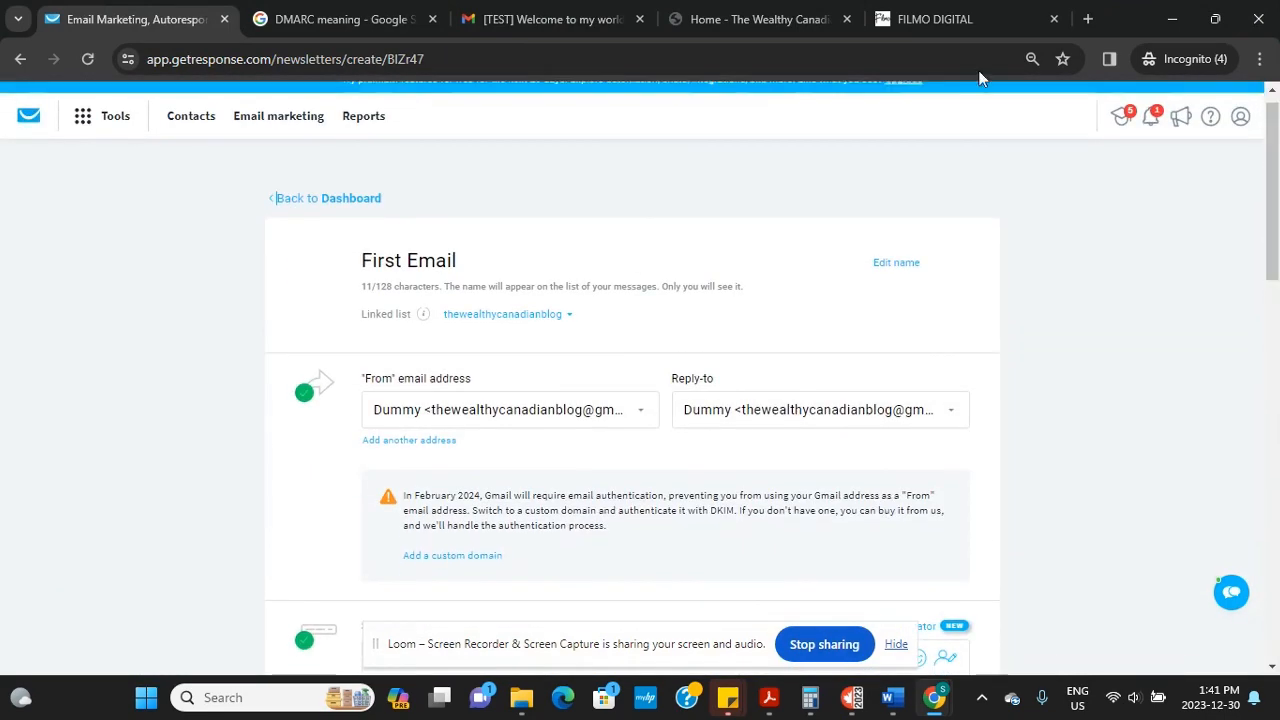
# Return the Gmail tab to the inbox
pyautogui.click(474, 19)
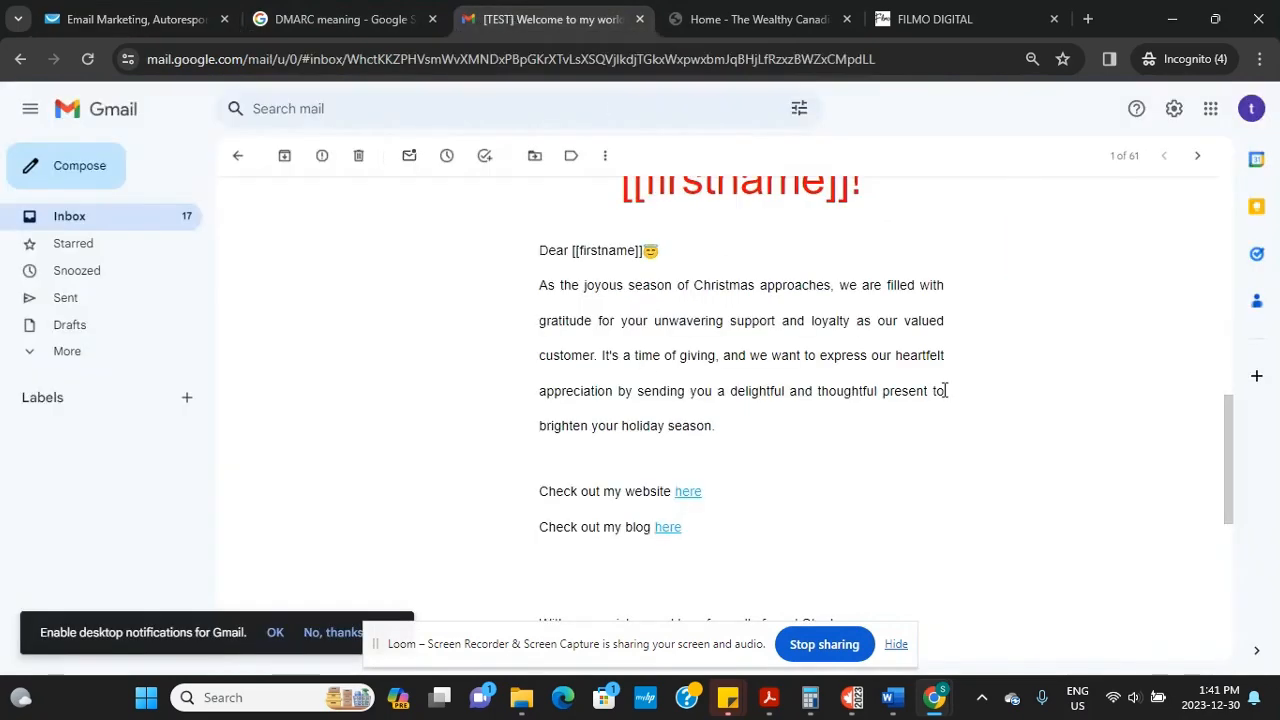
pyautogui.moveTo(1228, 437); pyautogui.dragTo(1168, 214)
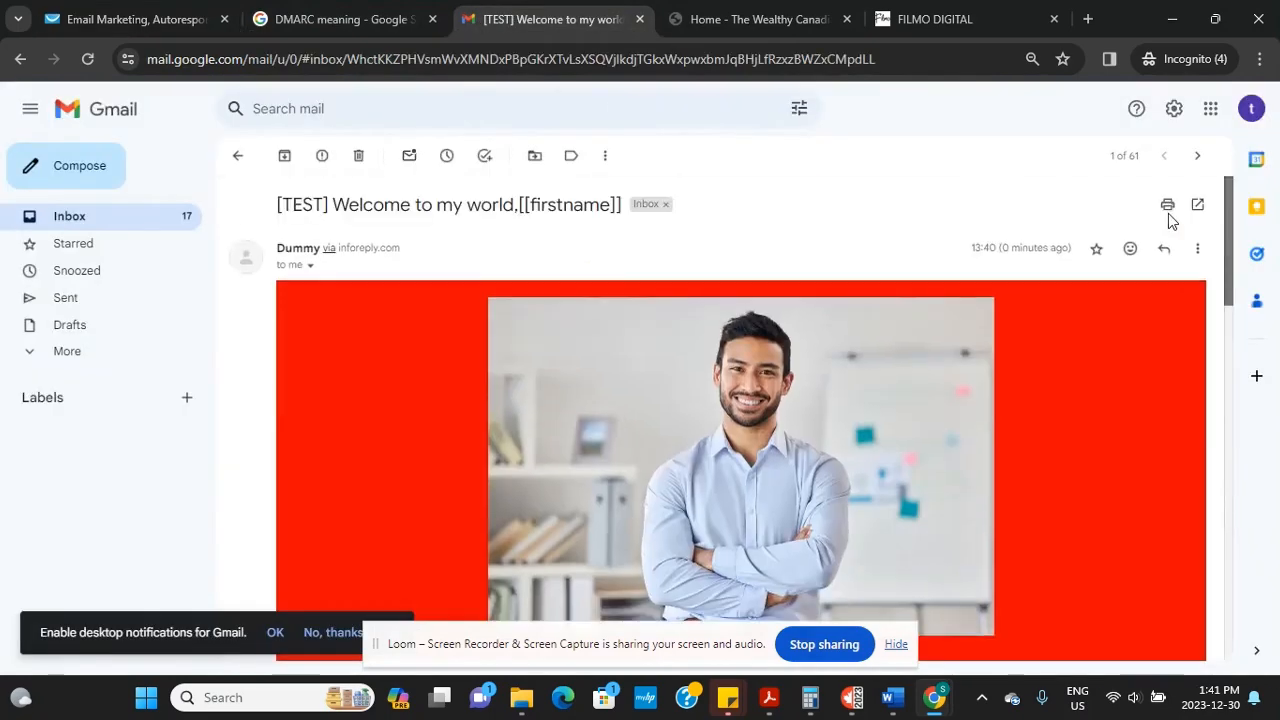
pyautogui.click(109, 221)
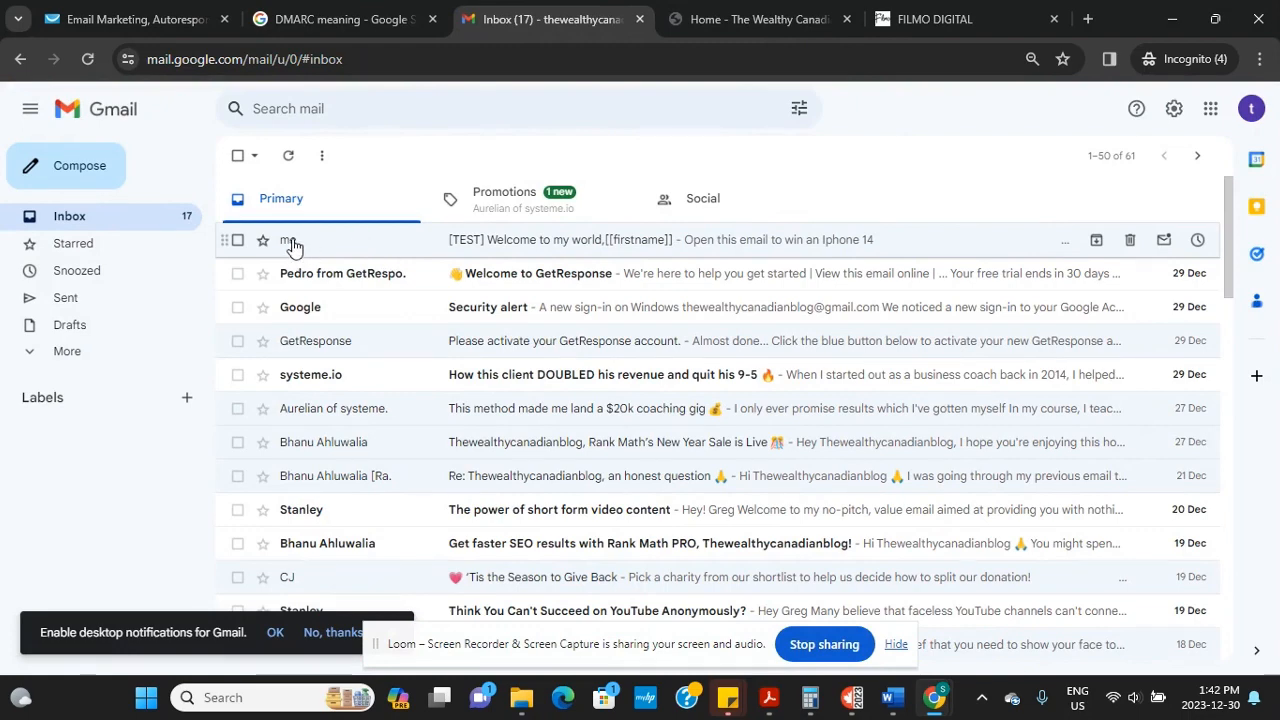
# Back in GetResponse, scroll the message settings down to Recipients
pyautogui.click(139, 18)
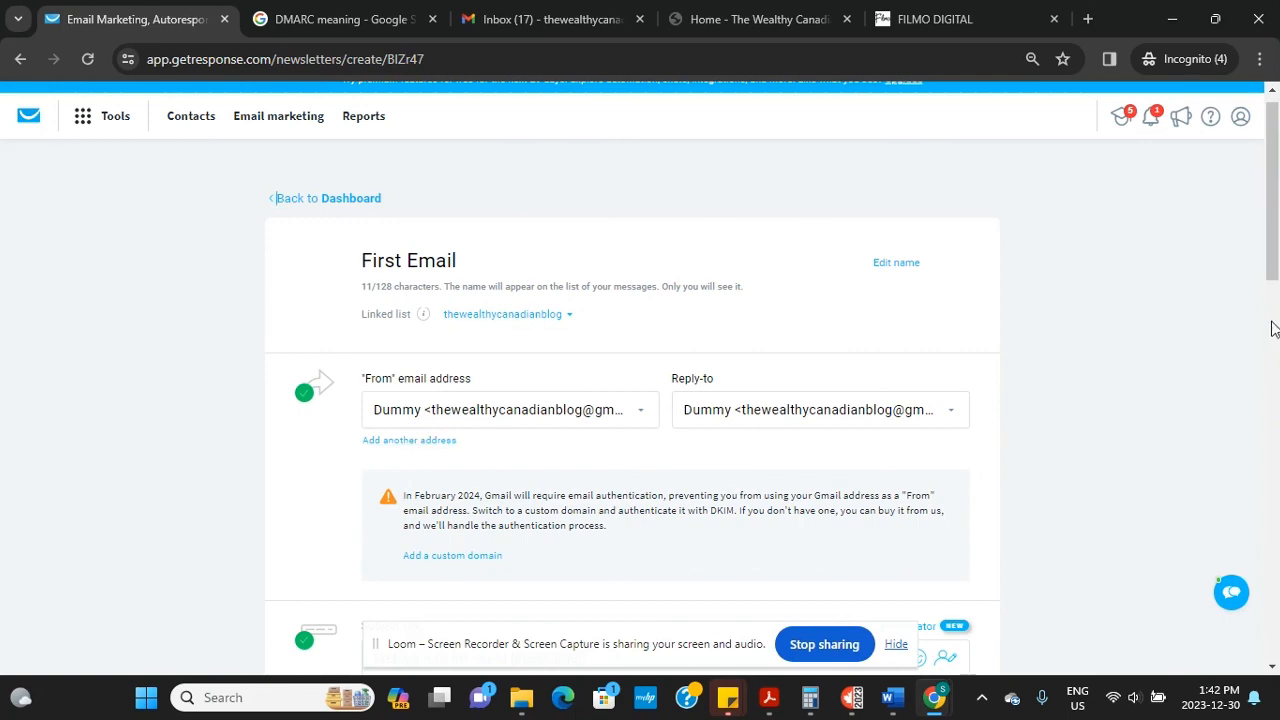
pyautogui.moveTo(1274, 240); pyautogui.dragTo(1277, 325)
pyautogui.scroll(-3, 1277, 325)
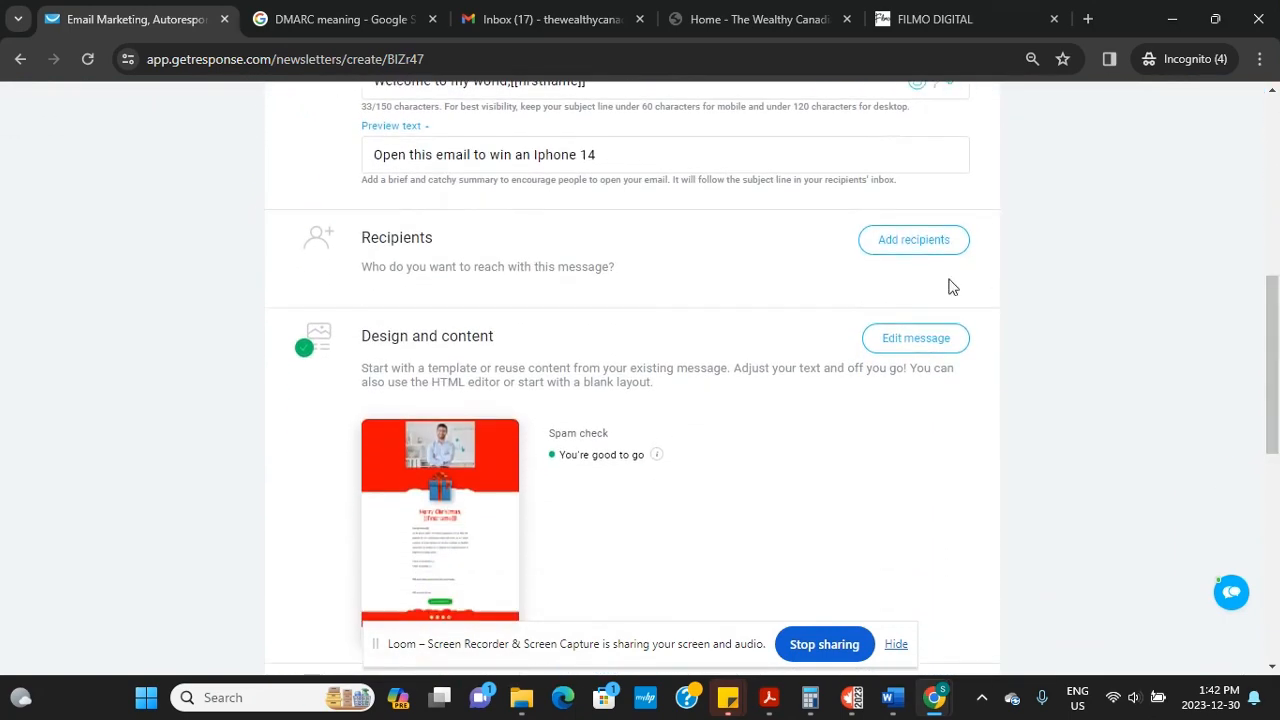
# Add only the thewealthycanadianblog list as the email's recipients
pyautogui.click(913, 240)
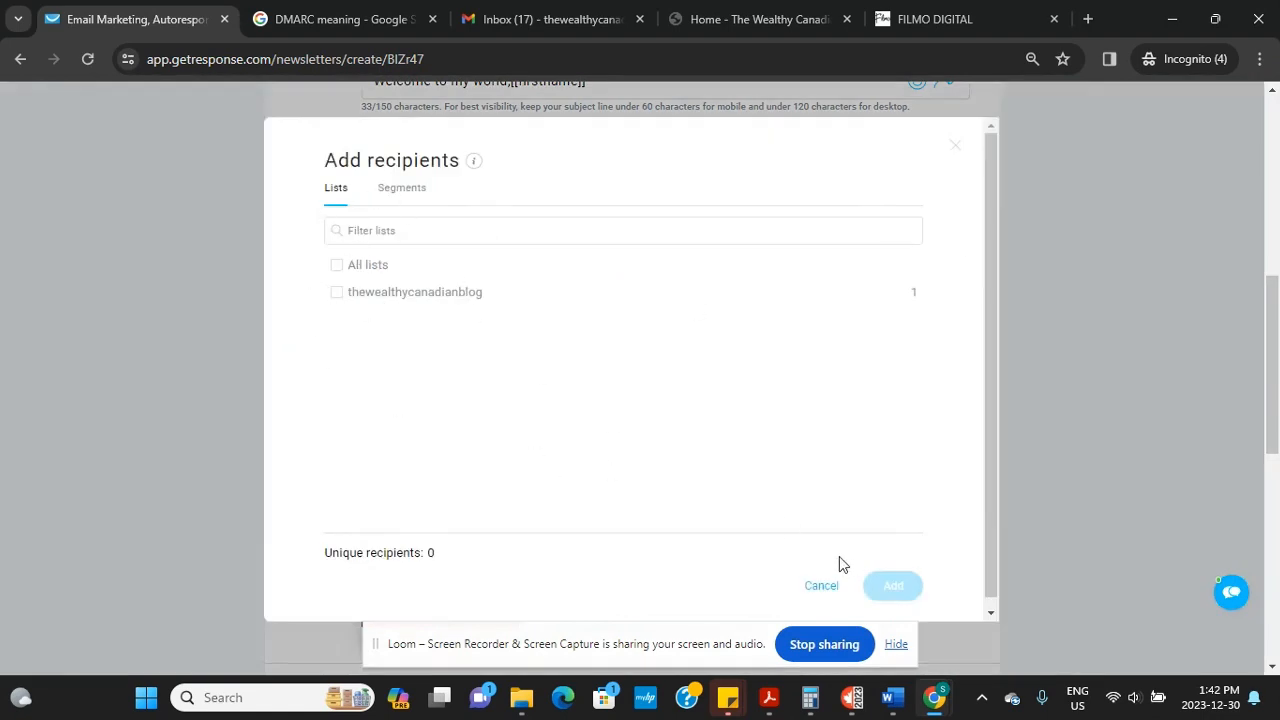
pyautogui.click(338, 266)
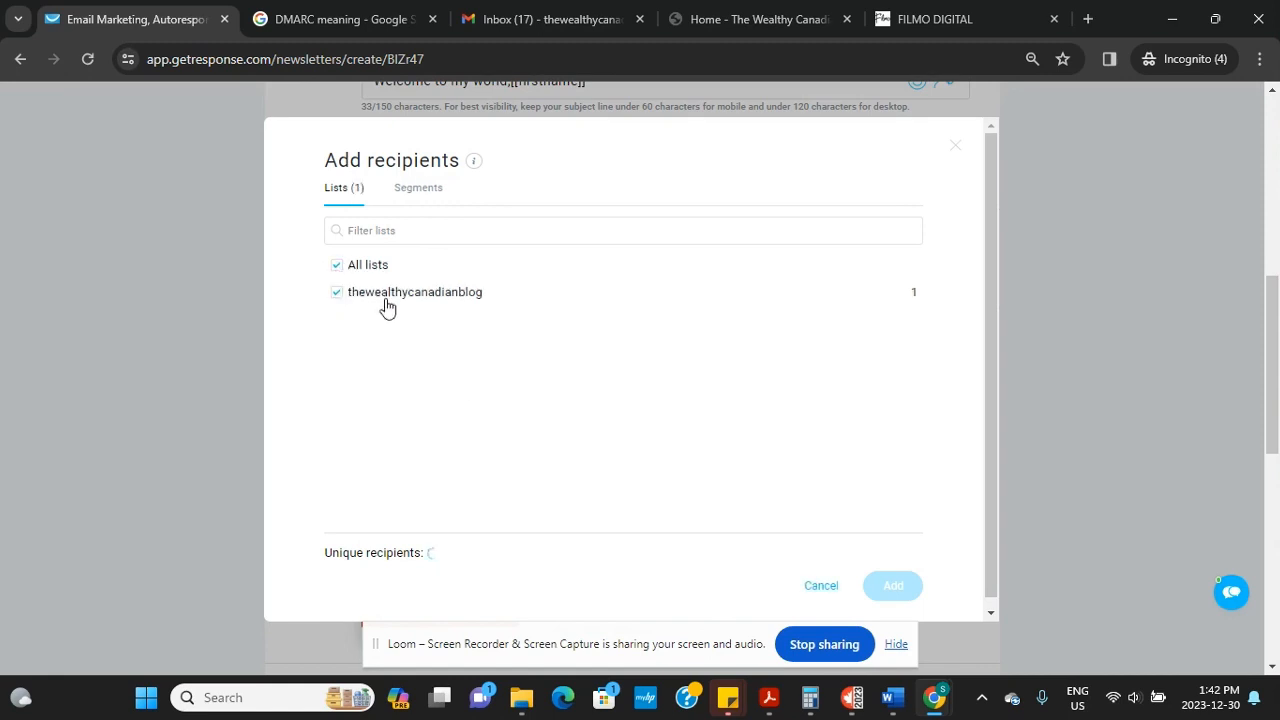
pyautogui.click(338, 266)
pyautogui.click(340, 294)
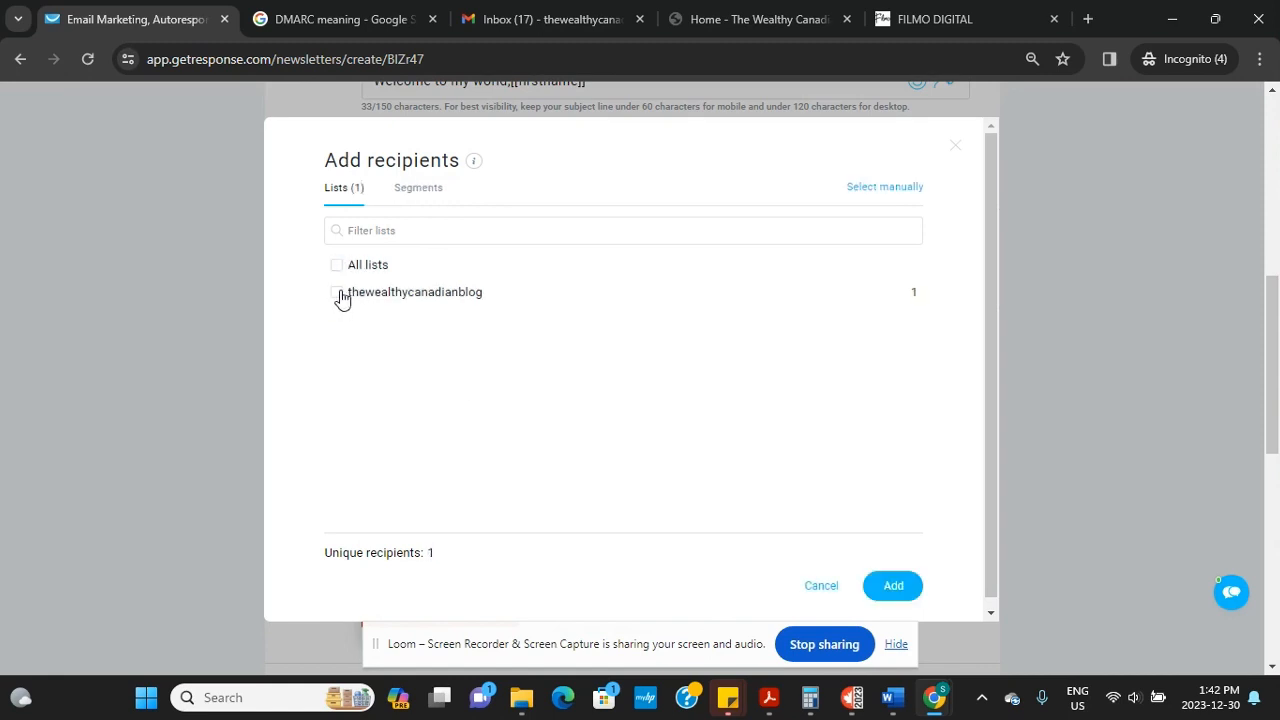
pyautogui.click(894, 588)
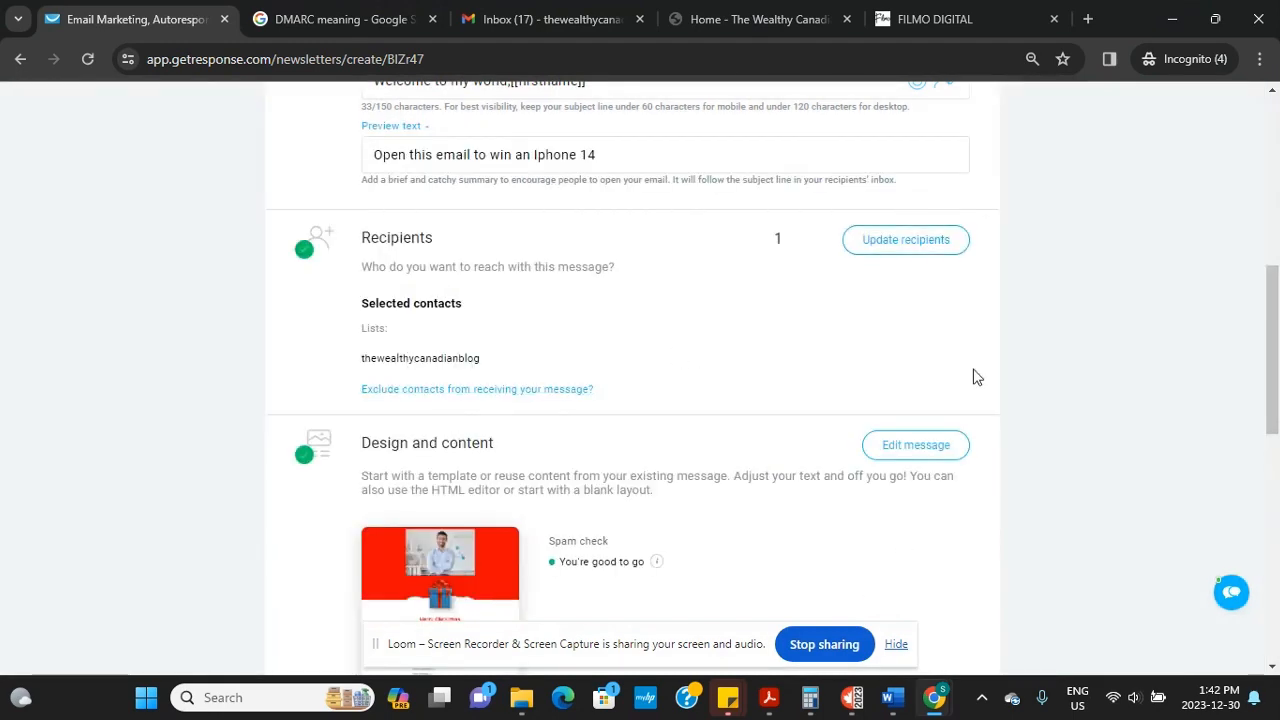
# Go to the Contacts lists page through Tools
pyautogui.moveTo(1274, 345); pyautogui.dragTo(1276, 180)
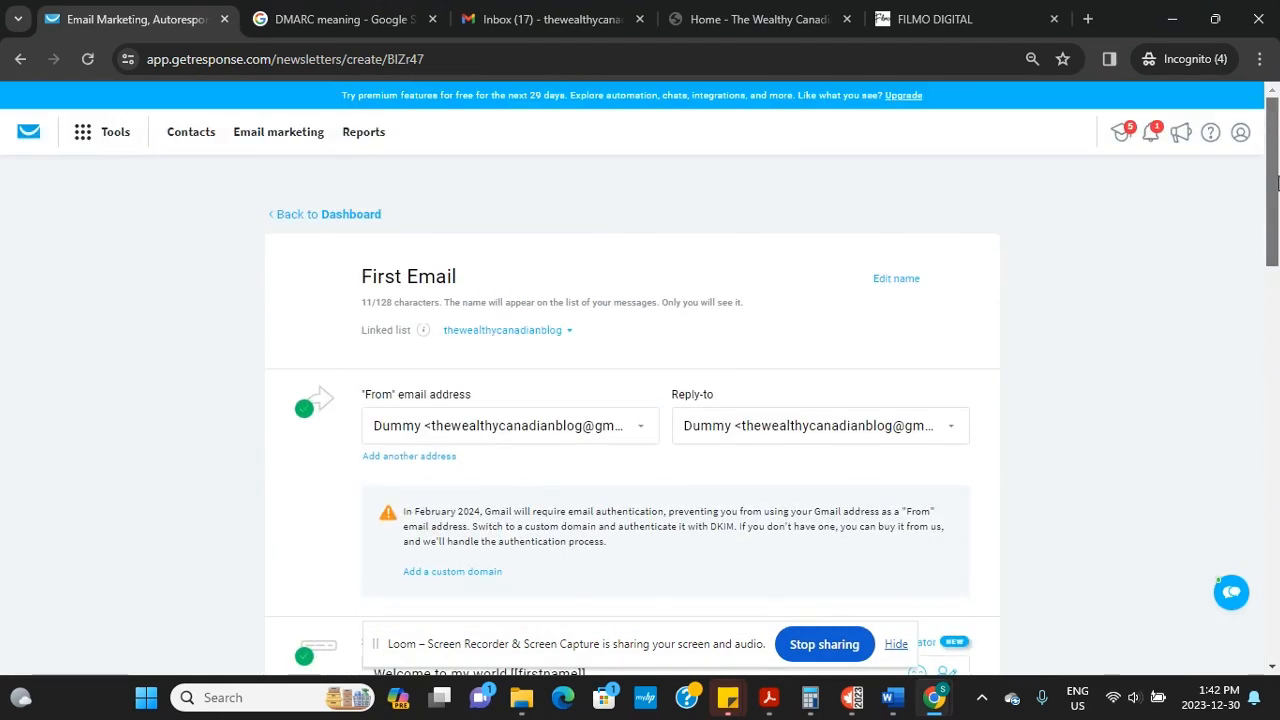
pyautogui.click(84, 135)
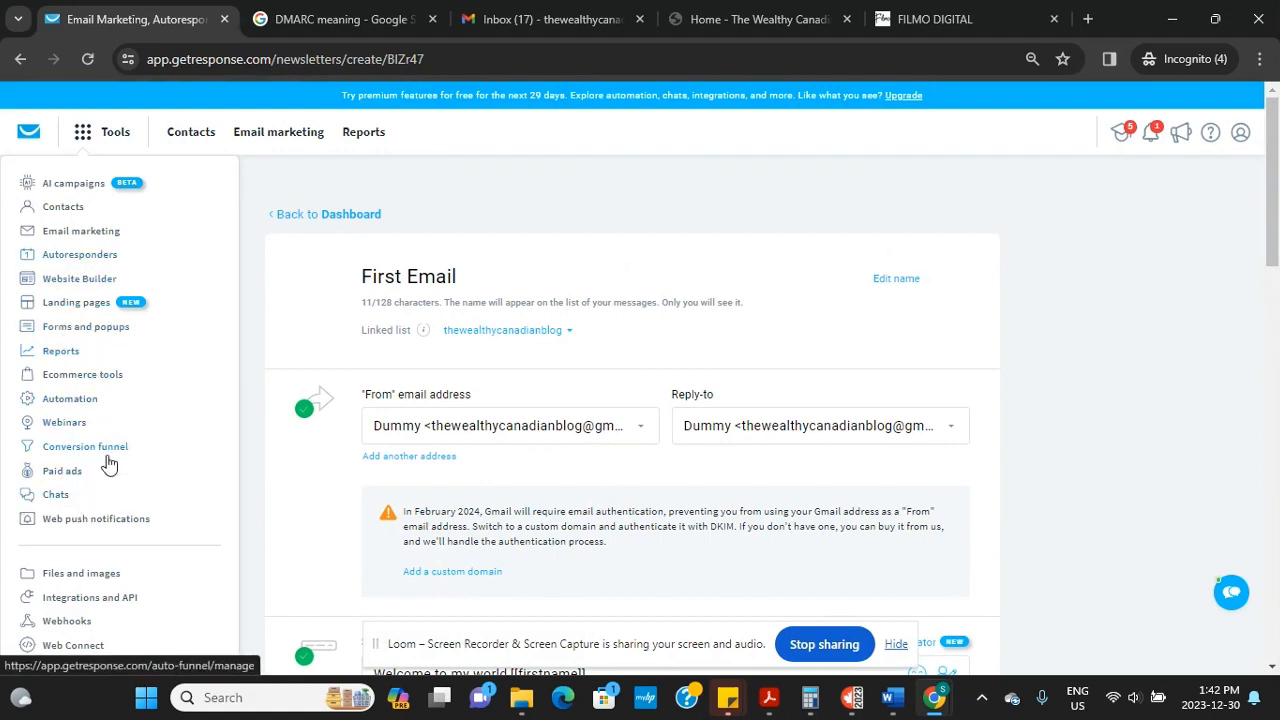
pyautogui.click(199, 143)
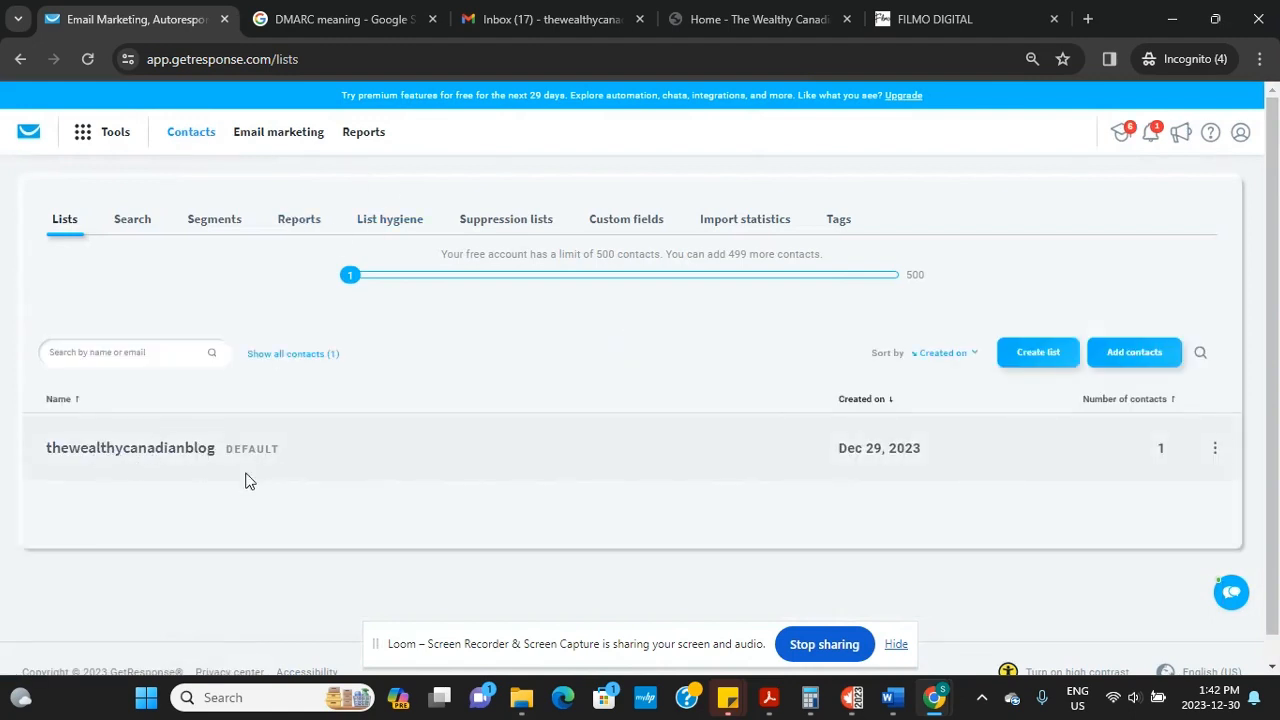
# Start a new contact, enter their e-mail address, and confirm permission to add them
pyautogui.click(1145, 357)
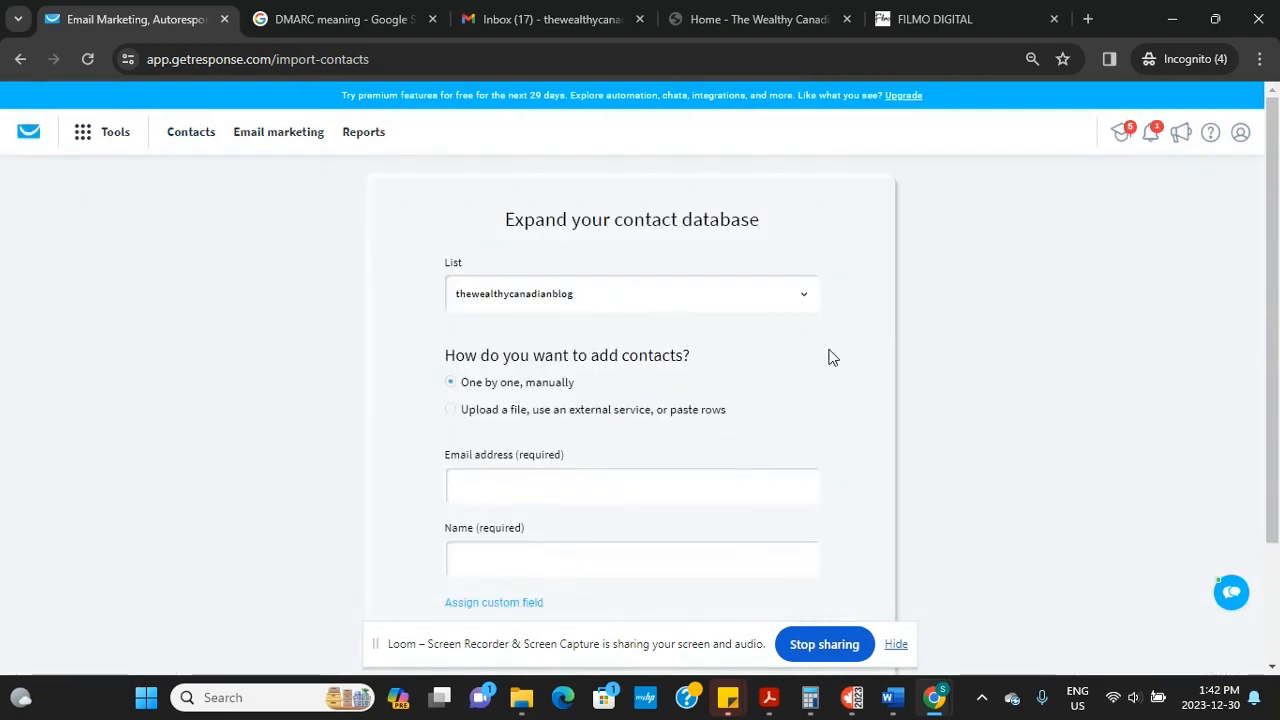
pyautogui.scroll(-2, 551, 363)
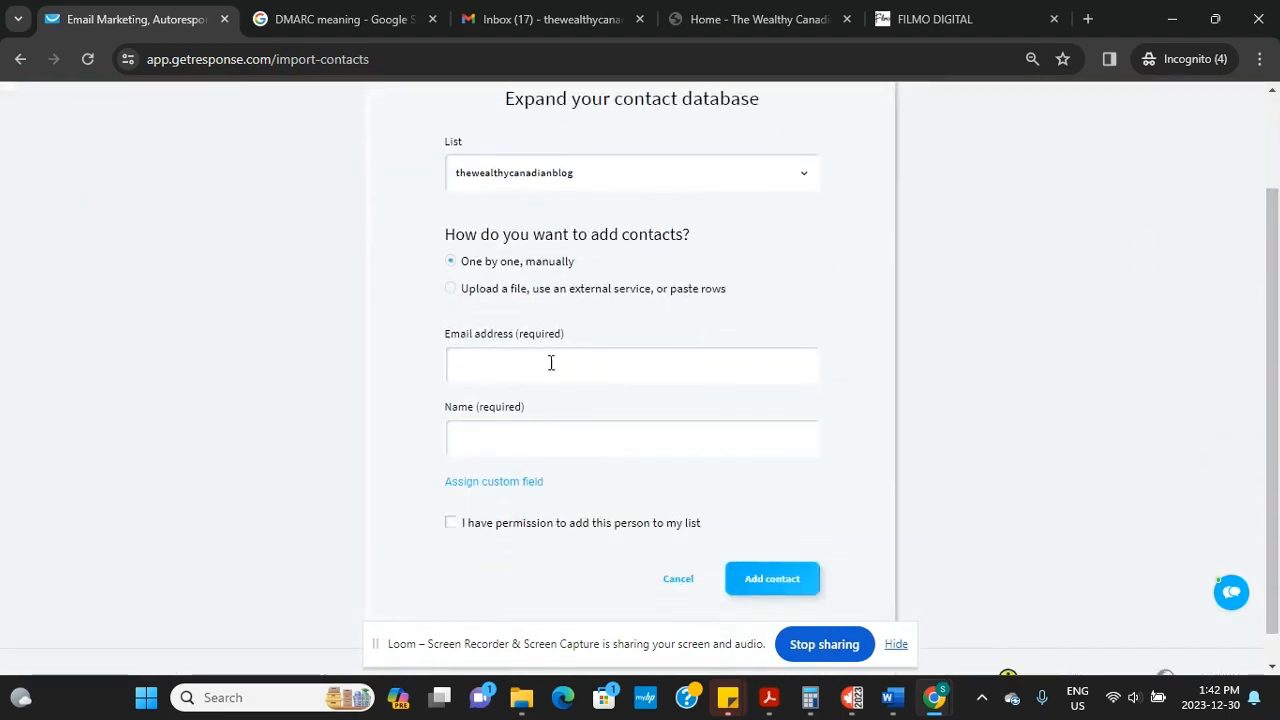
pyautogui.click(541, 363)
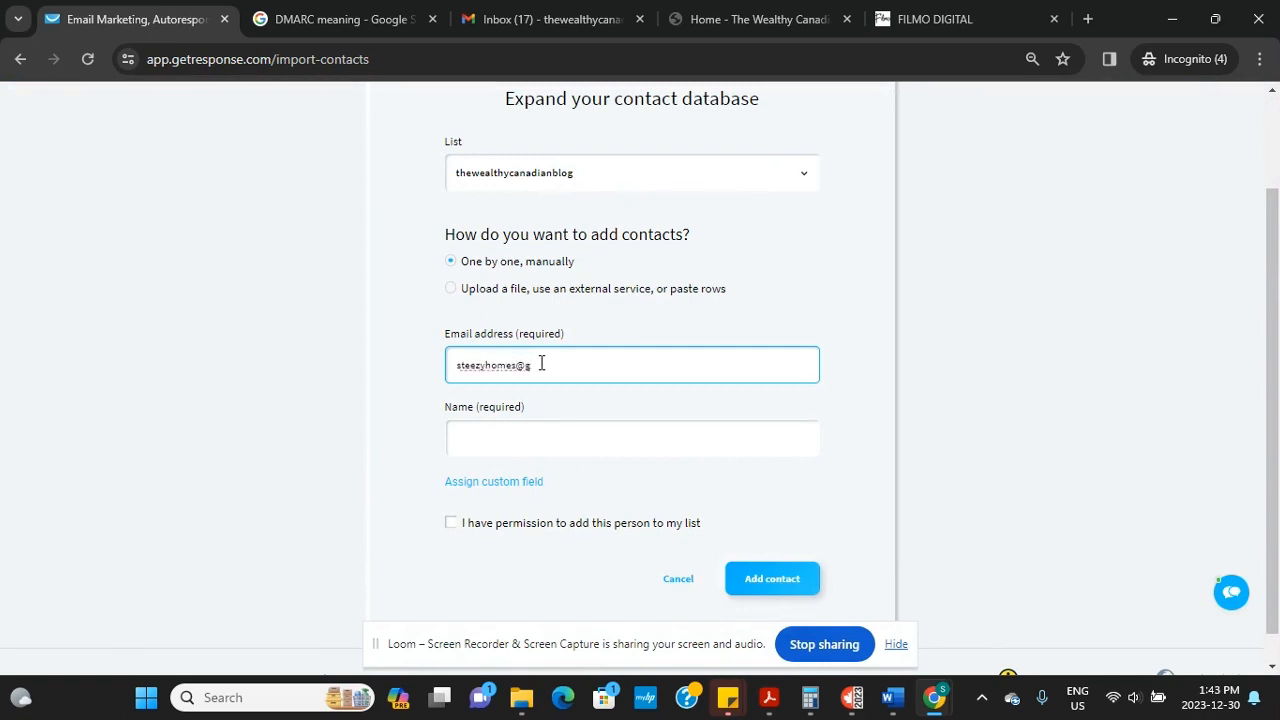
pyautogui.write('mail.com')
pyautogui.click(503, 430)
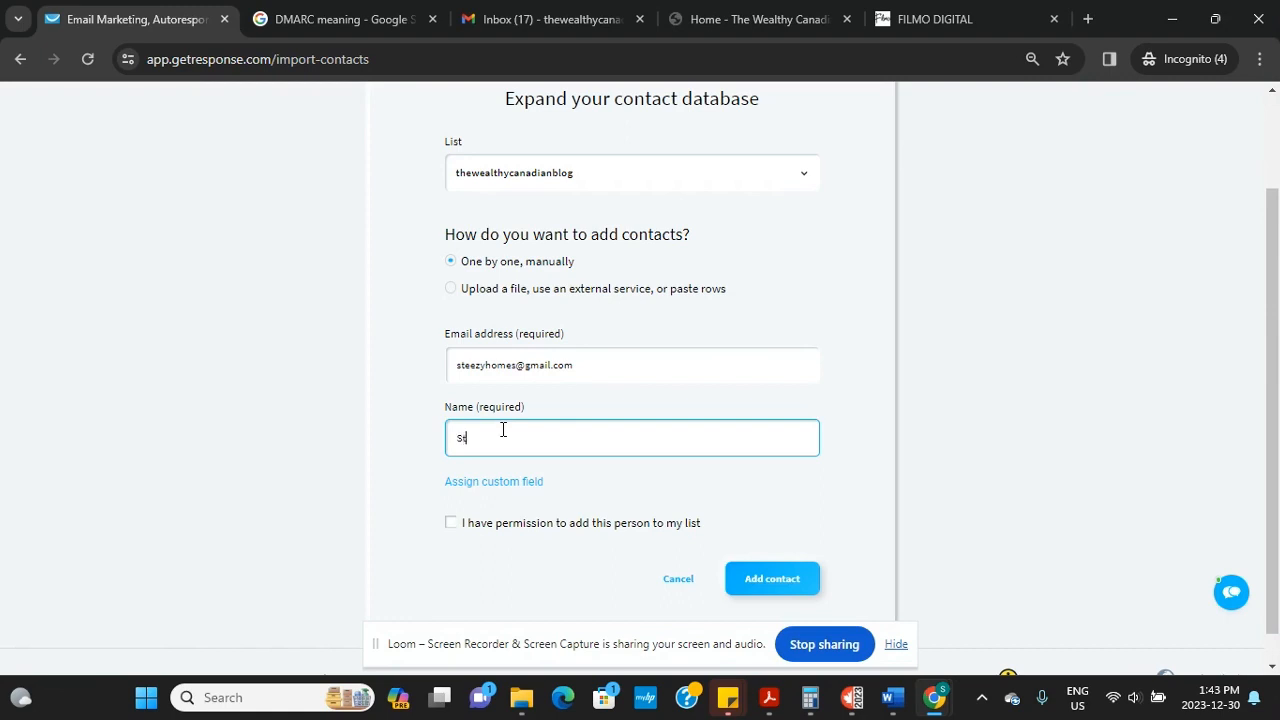
pyautogui.scroll(-1, 503, 430)
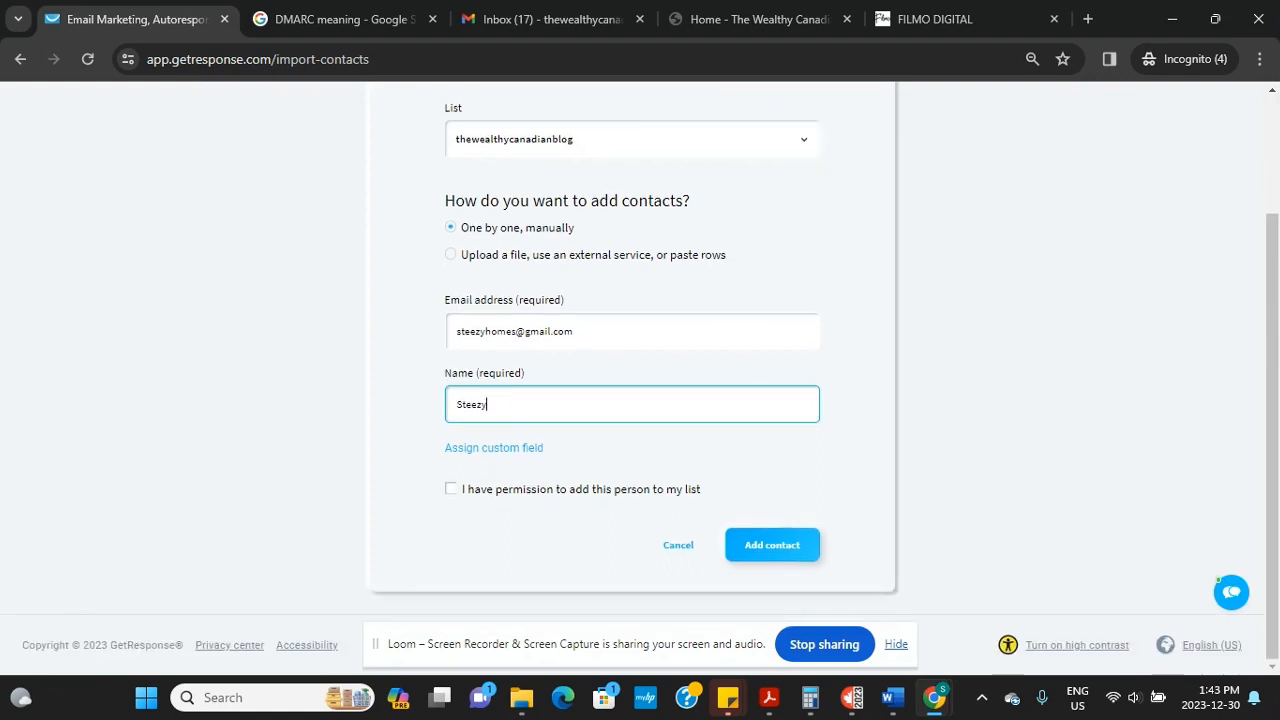
pyautogui.click(503, 430)
pyautogui.click(450, 489)
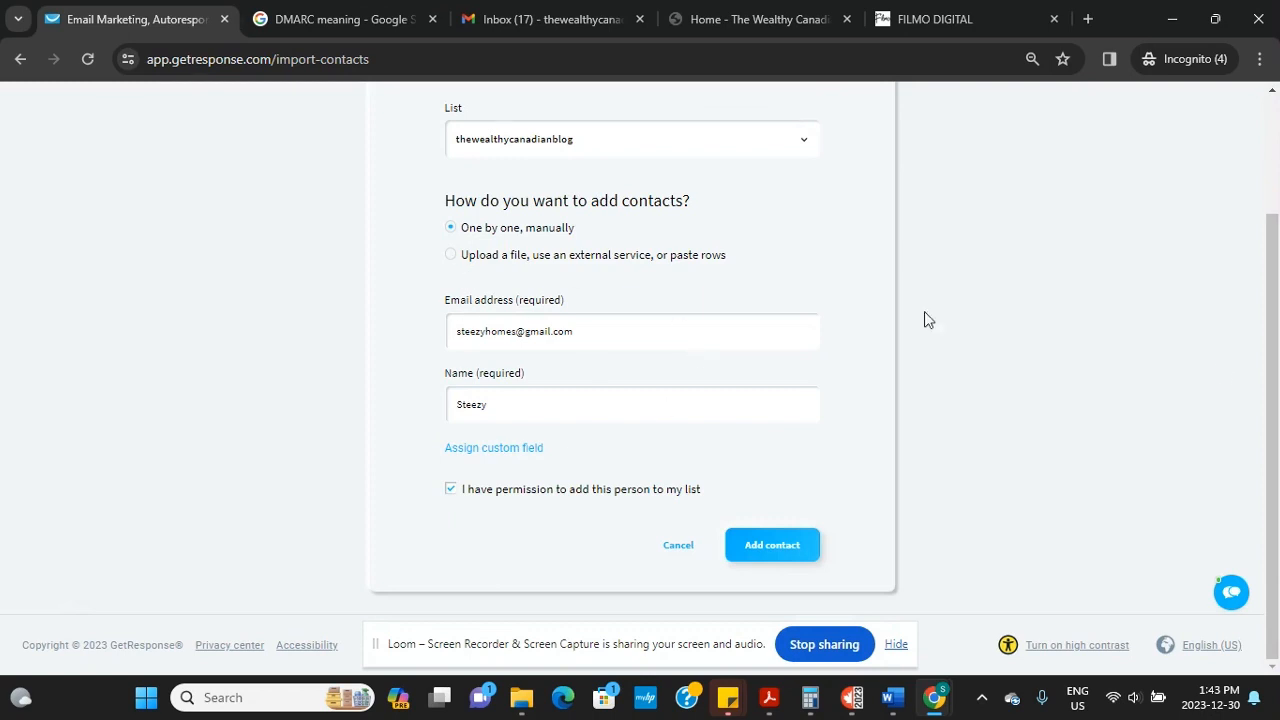
# Add the contact to the list, then go to the Email marketing newsletters page
pyautogui.moveTo(1270, 374); pyautogui.dragTo(1268, 303)
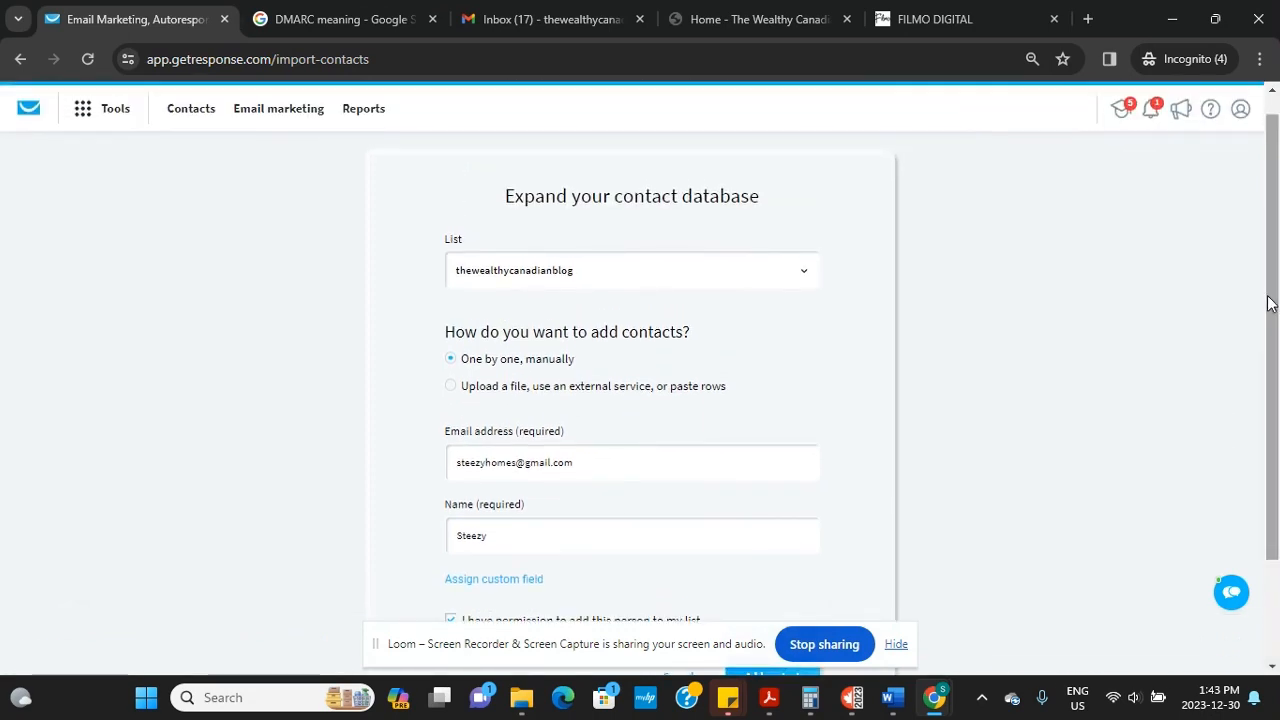
pyautogui.scroll(-2, 1268, 303)
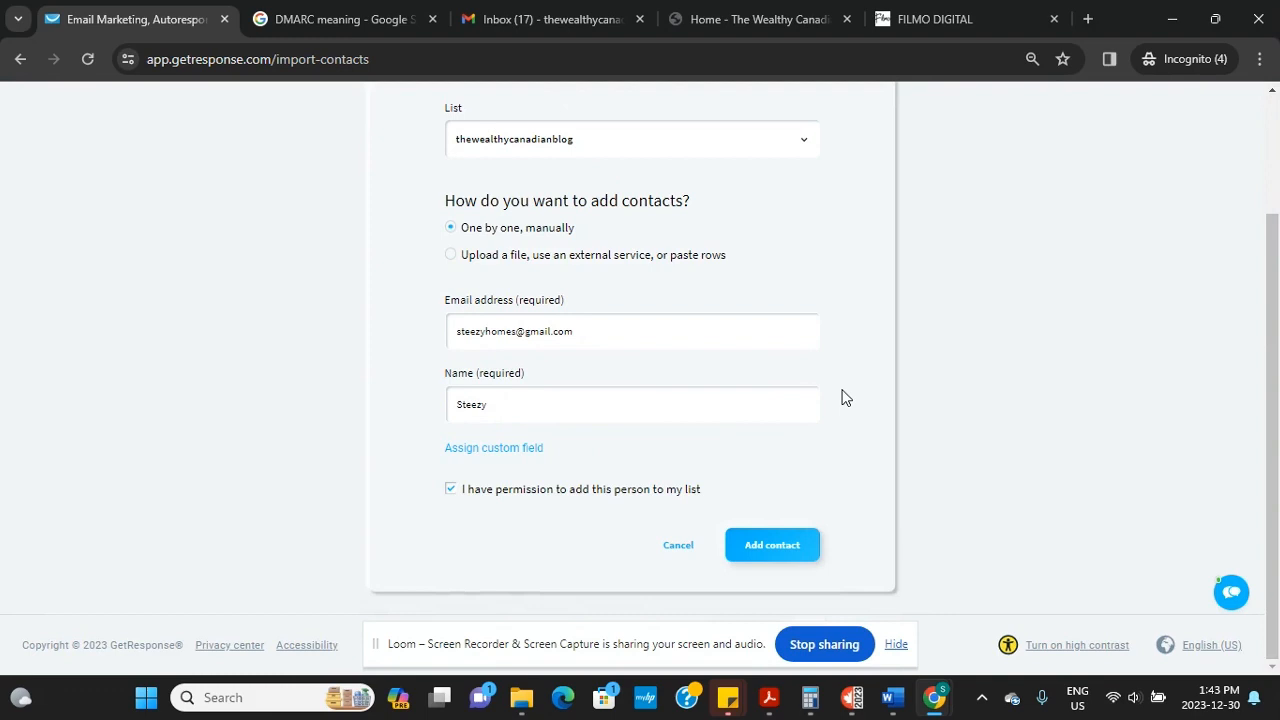
pyautogui.click(767, 558)
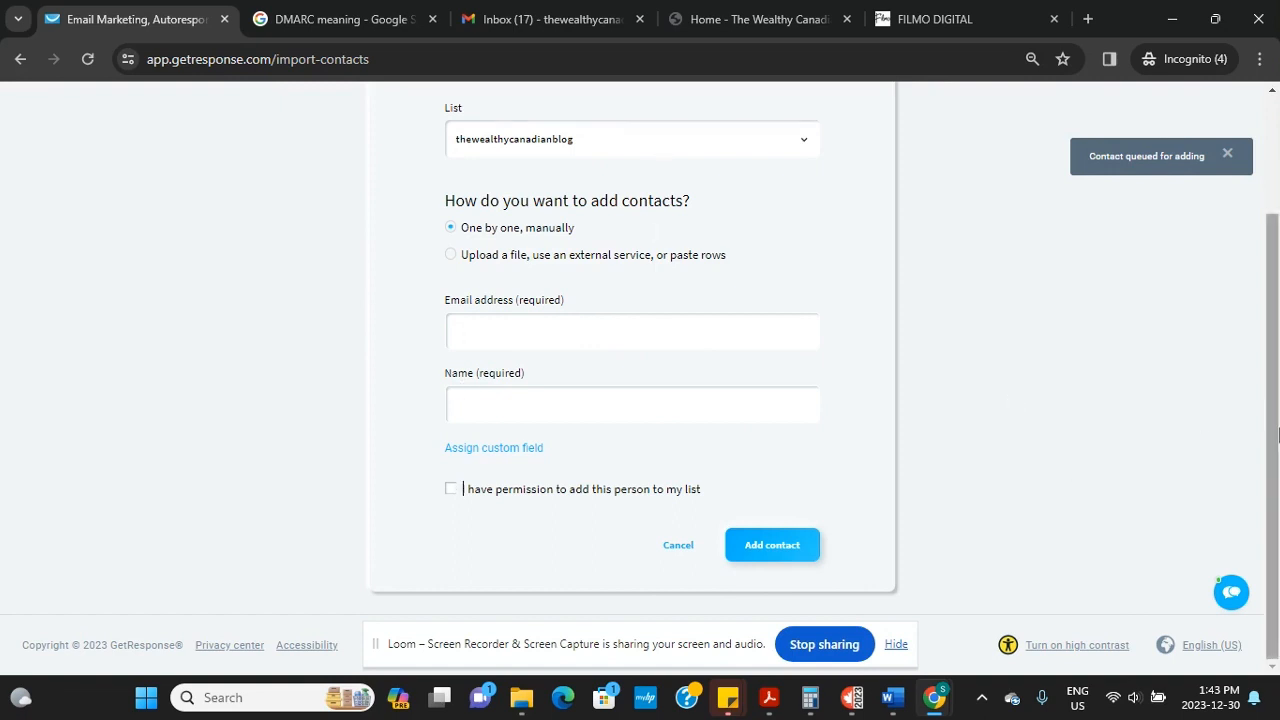
pyautogui.scroll(3, 1277, 433)
pyautogui.click(285, 136)
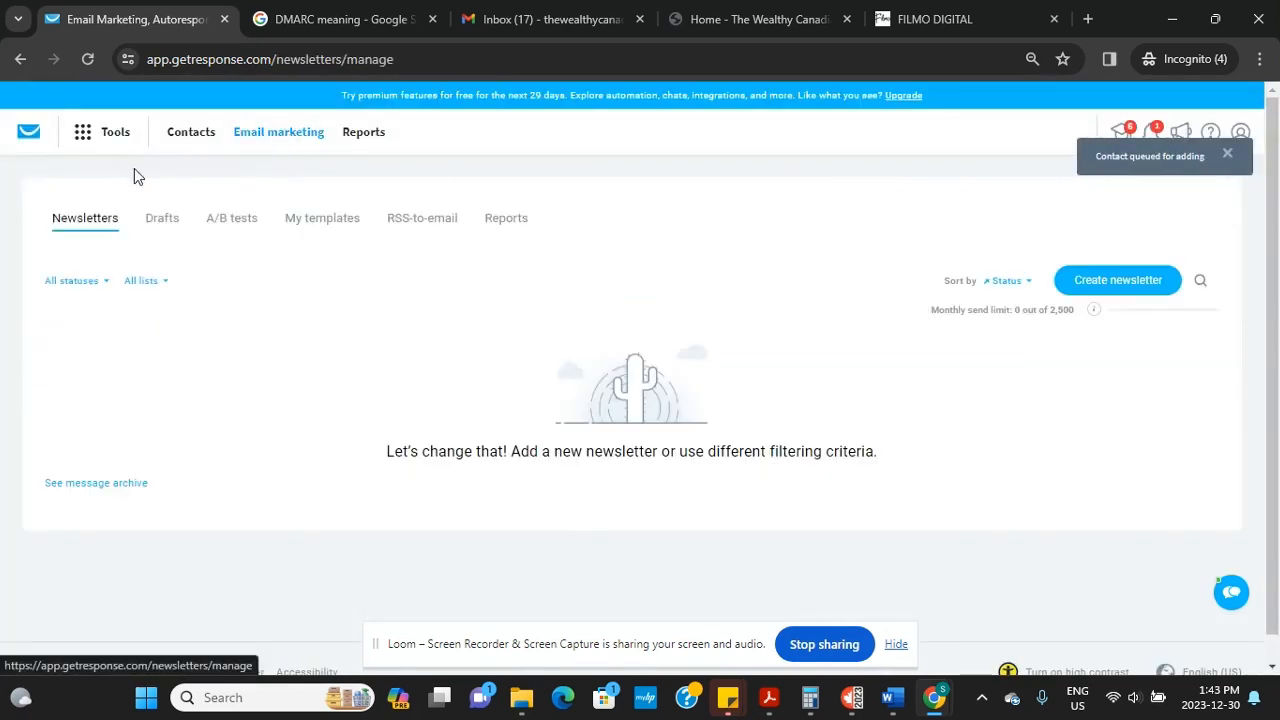
# Open the First Email draft from the Drafts list
pyautogui.click(157, 229)
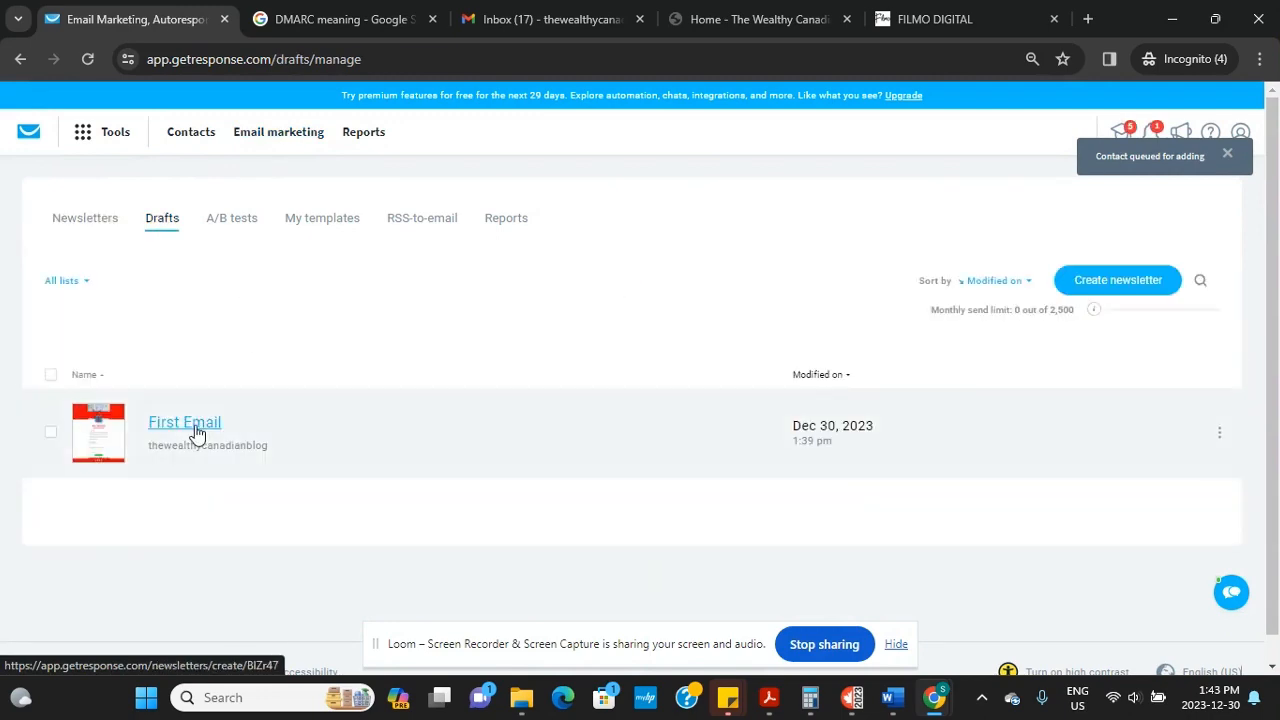
pyautogui.click(201, 431)
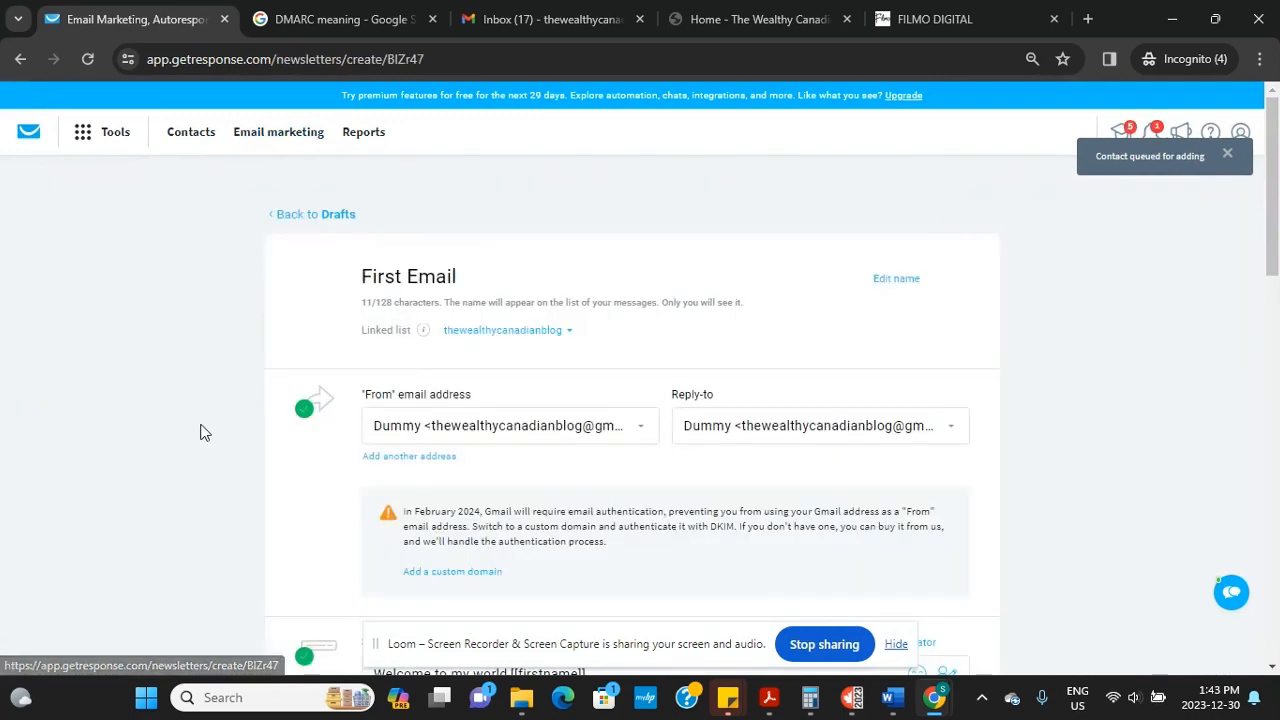
pyautogui.moveTo(1277, 232); pyautogui.dragTo(1277, 381)
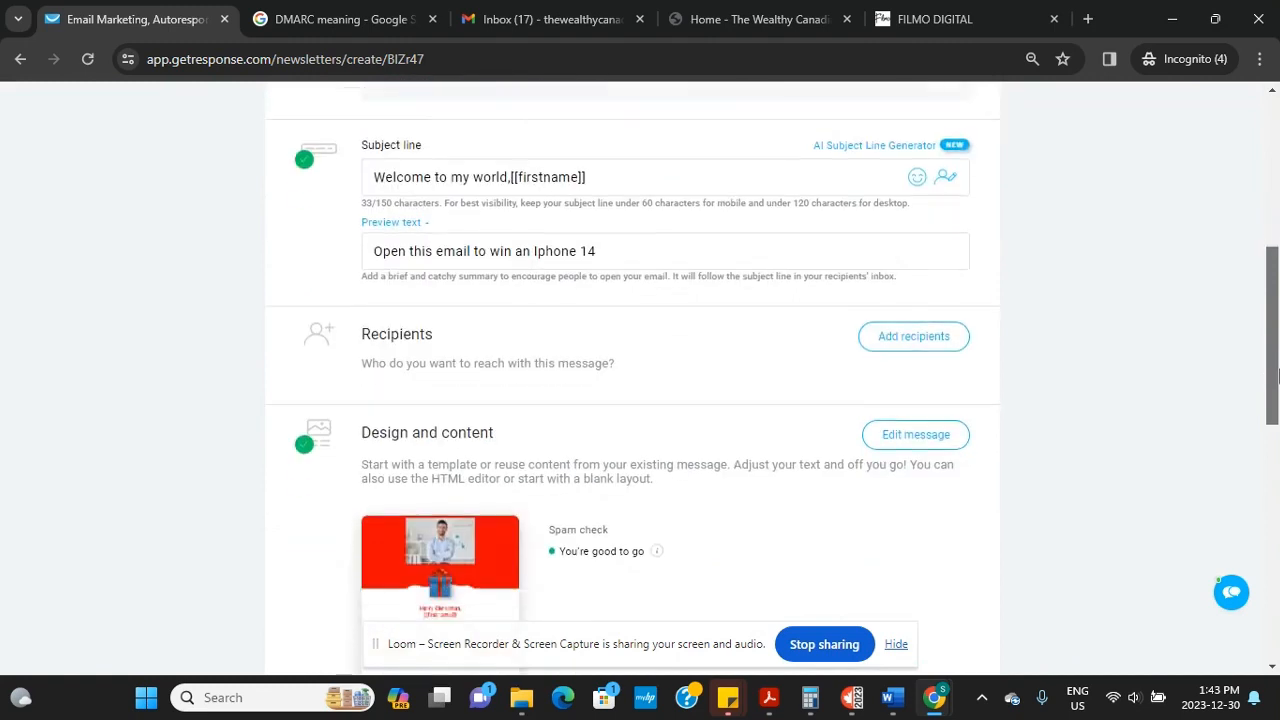
# Select the blog's contact list as the draft's recipients
pyautogui.click(896, 341)
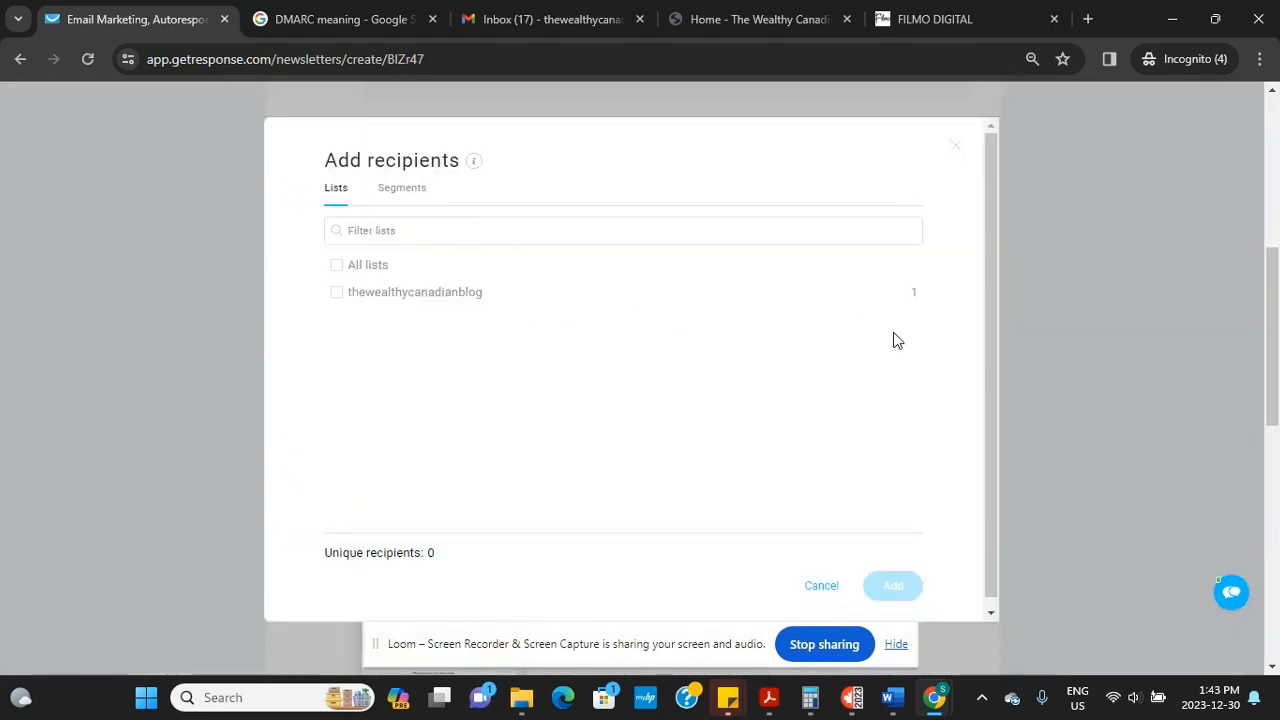
pyautogui.click(336, 295)
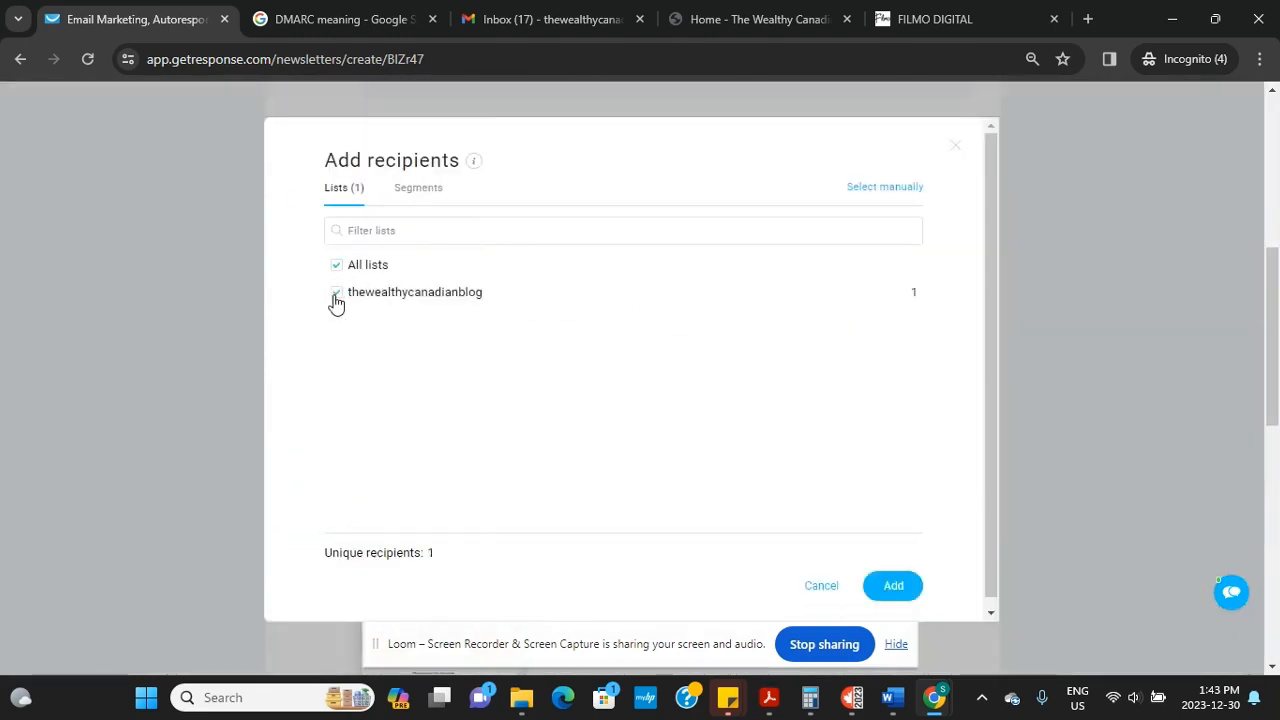
pyautogui.click(893, 588)
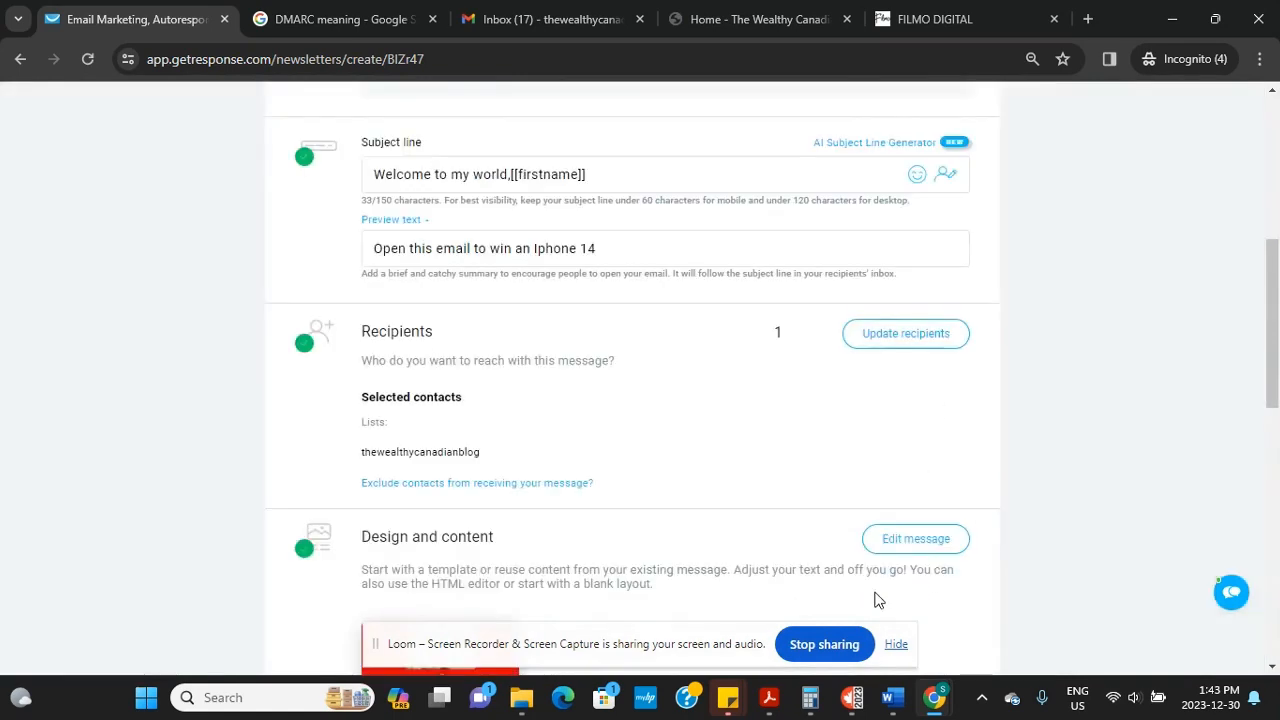
pyautogui.moveTo(1277, 283); pyautogui.dragTo(1276, 422)
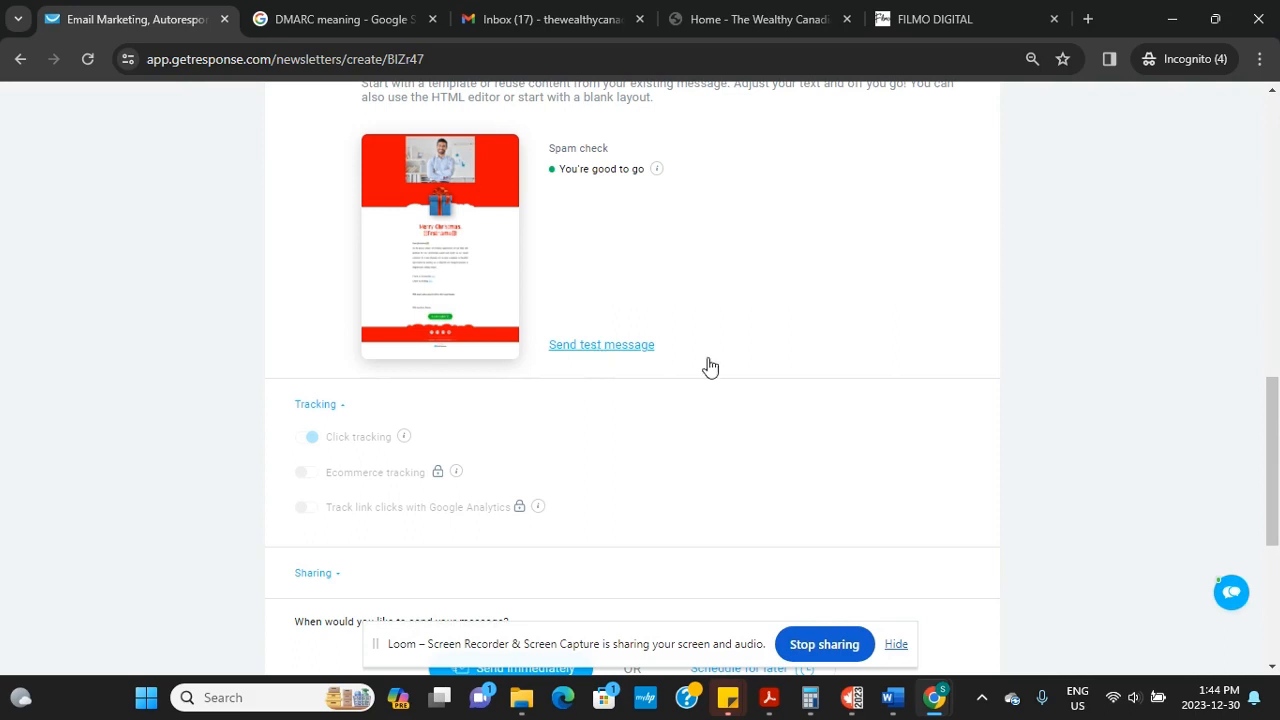
pyautogui.moveTo(1275, 479); pyautogui.dragTo(1277, 531)
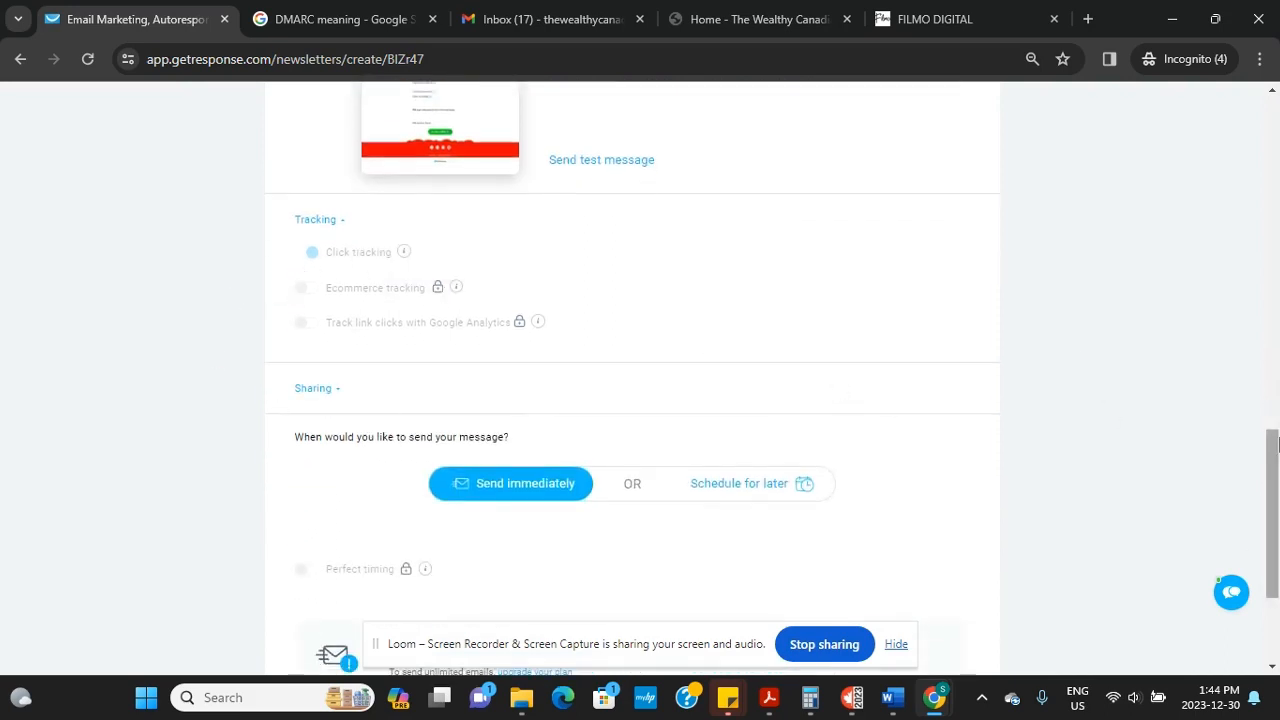
pyautogui.moveTo(1273, 510); pyautogui.dragTo(1273, 458)
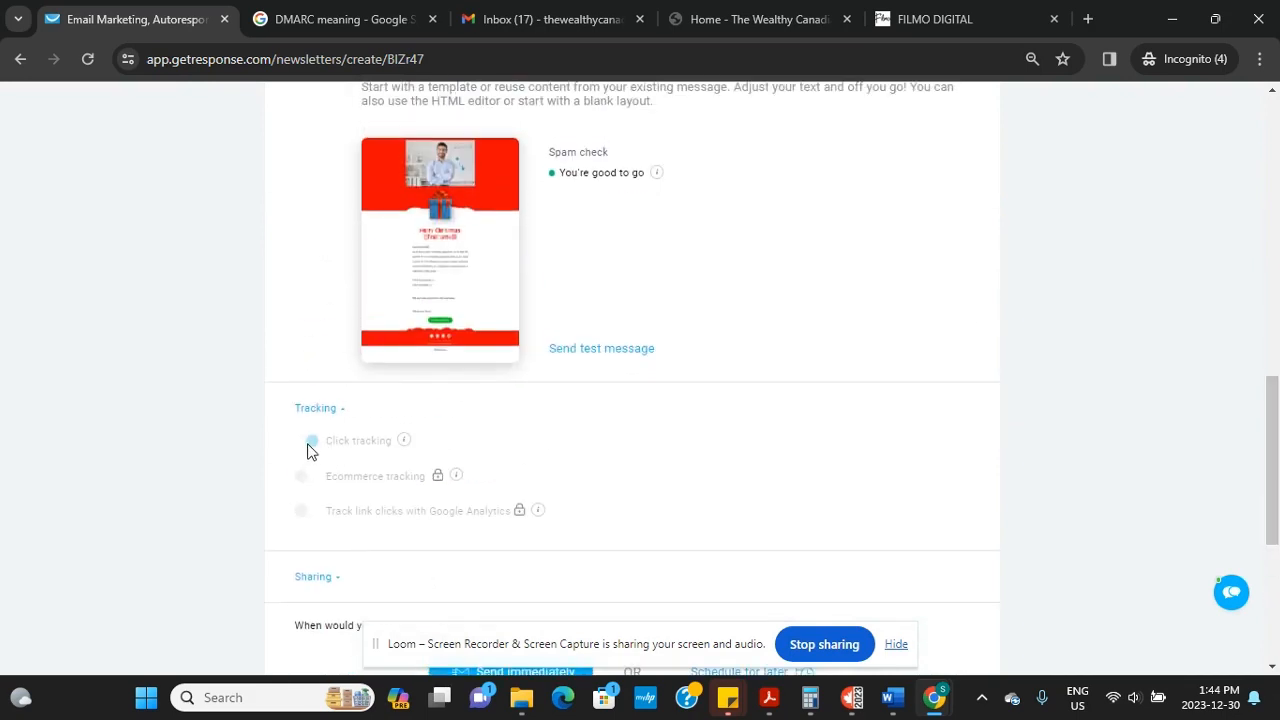
pyautogui.moveTo(405, 443)
pyautogui.moveTo(443, 477)
pyautogui.moveTo(521, 512)
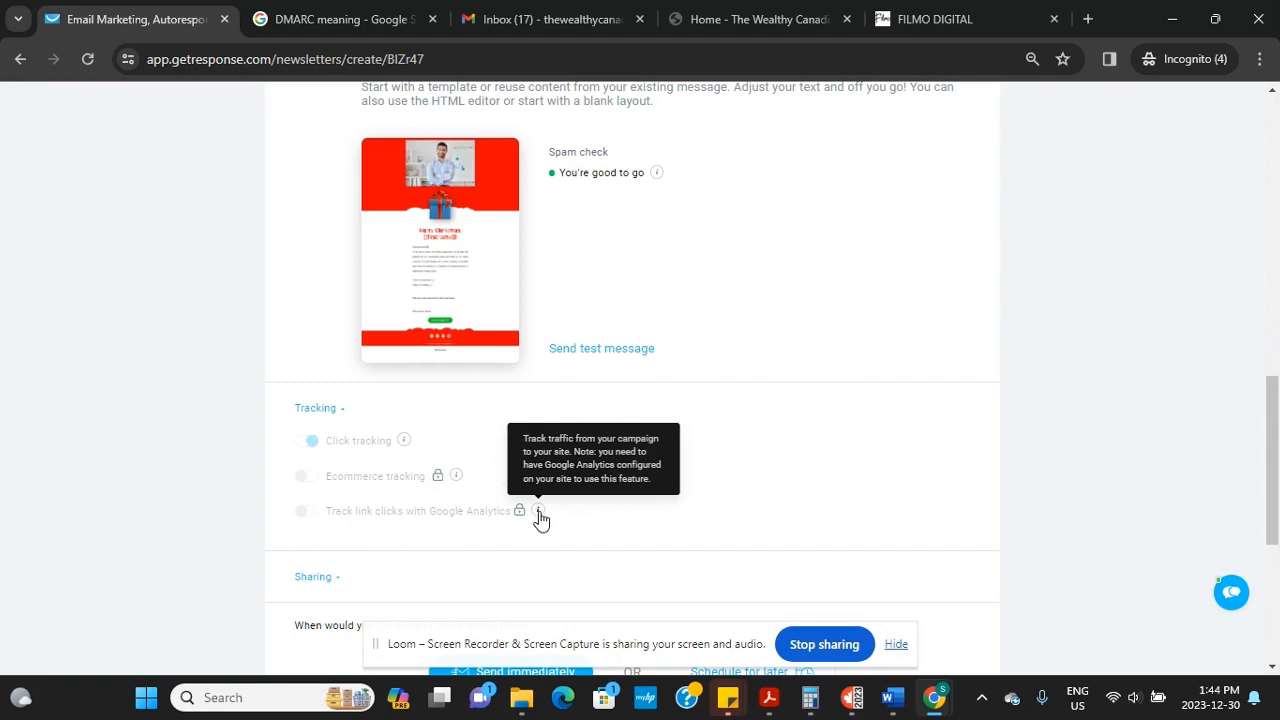
pyautogui.moveTo(1272, 490); pyautogui.dragTo(1279, 573)
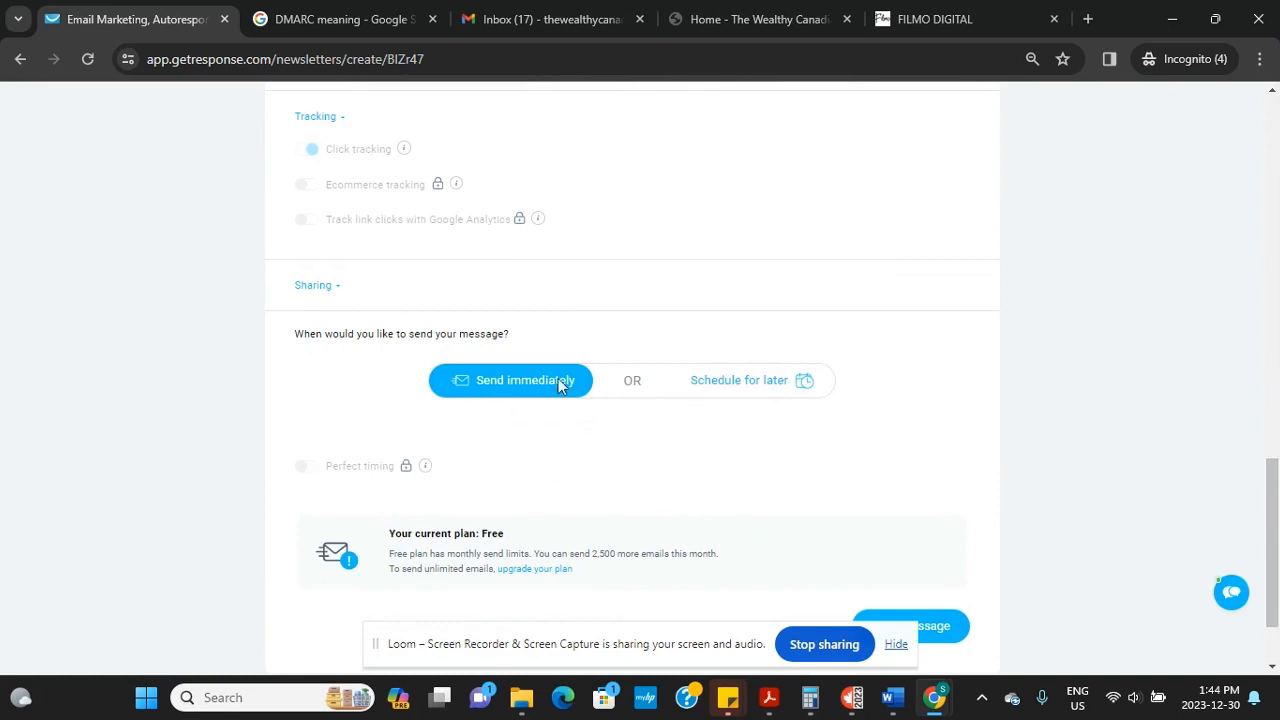
pyautogui.click(759, 385)
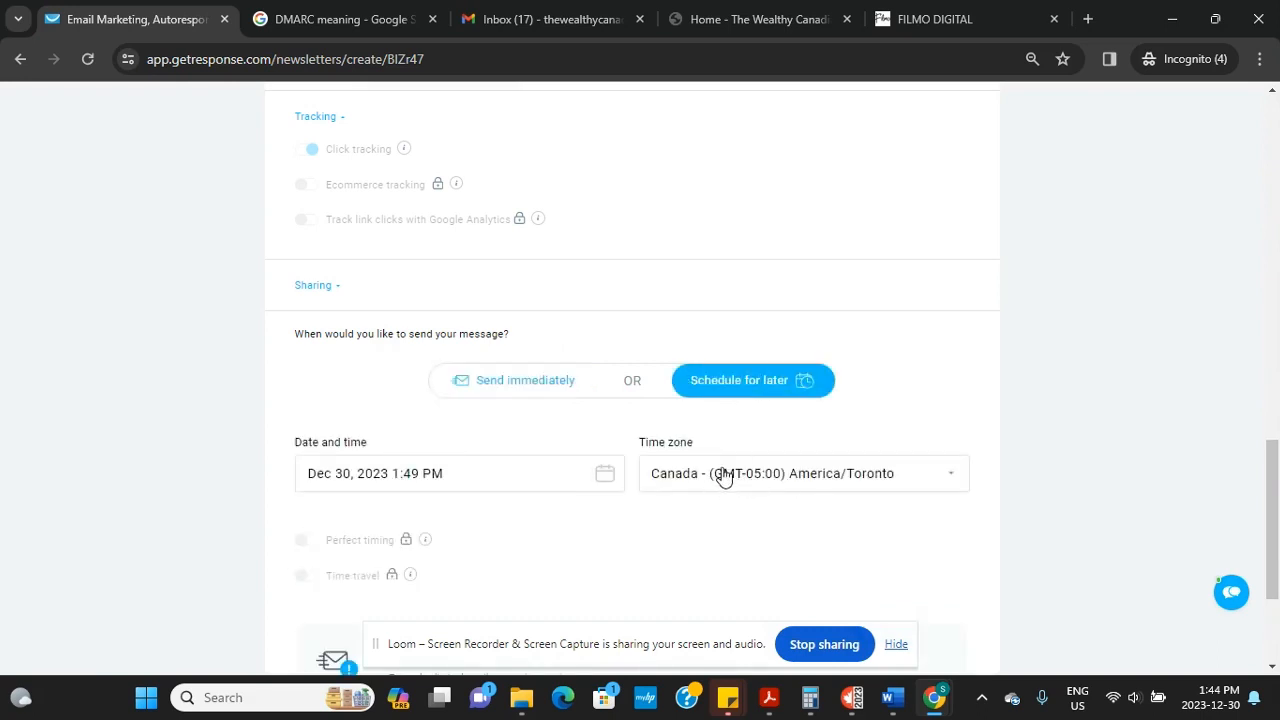
pyautogui.moveTo(1276, 510); pyautogui.dragTo(1276, 560)
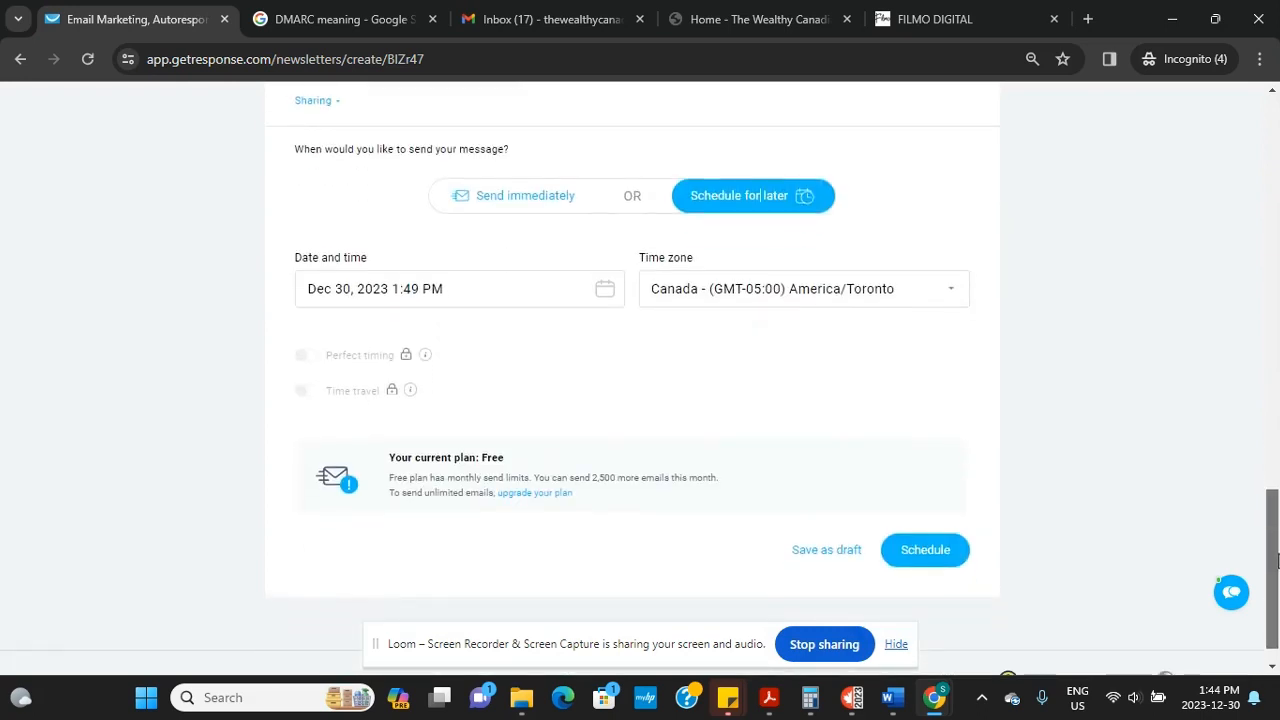
pyautogui.click(535, 197)
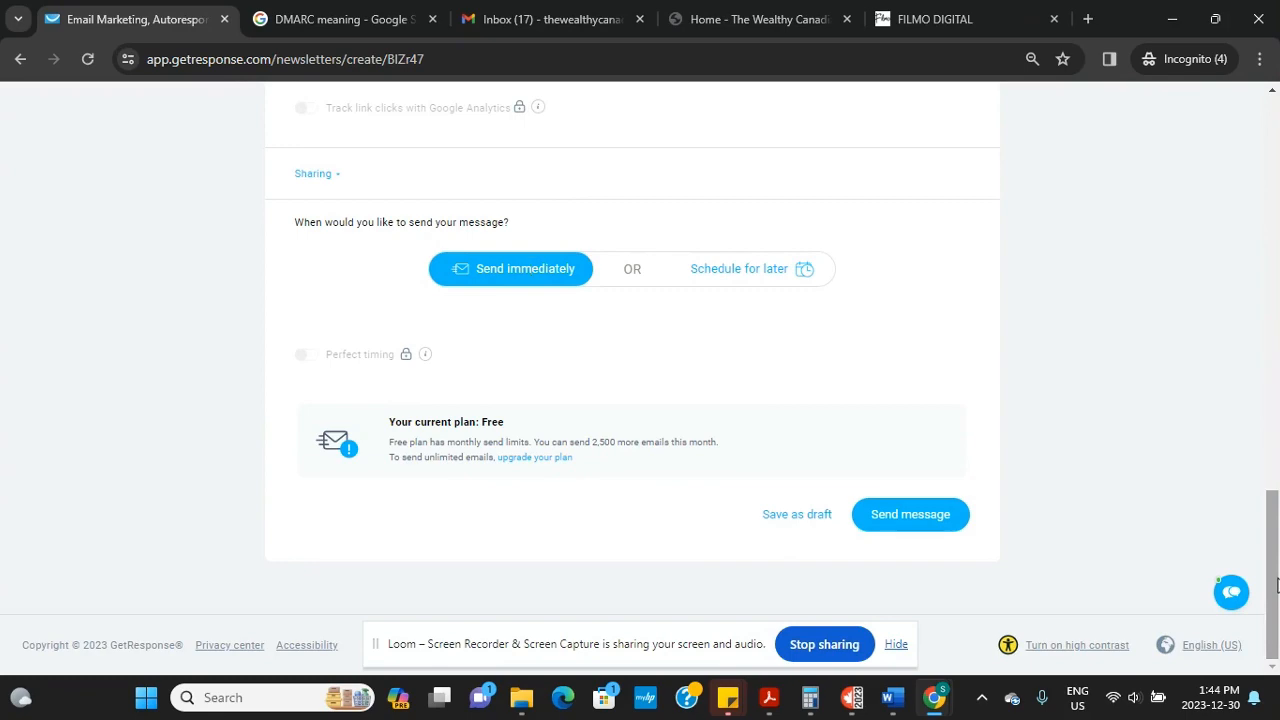
pyautogui.moveTo(1277, 585); pyautogui.dragTo(1237, 283)
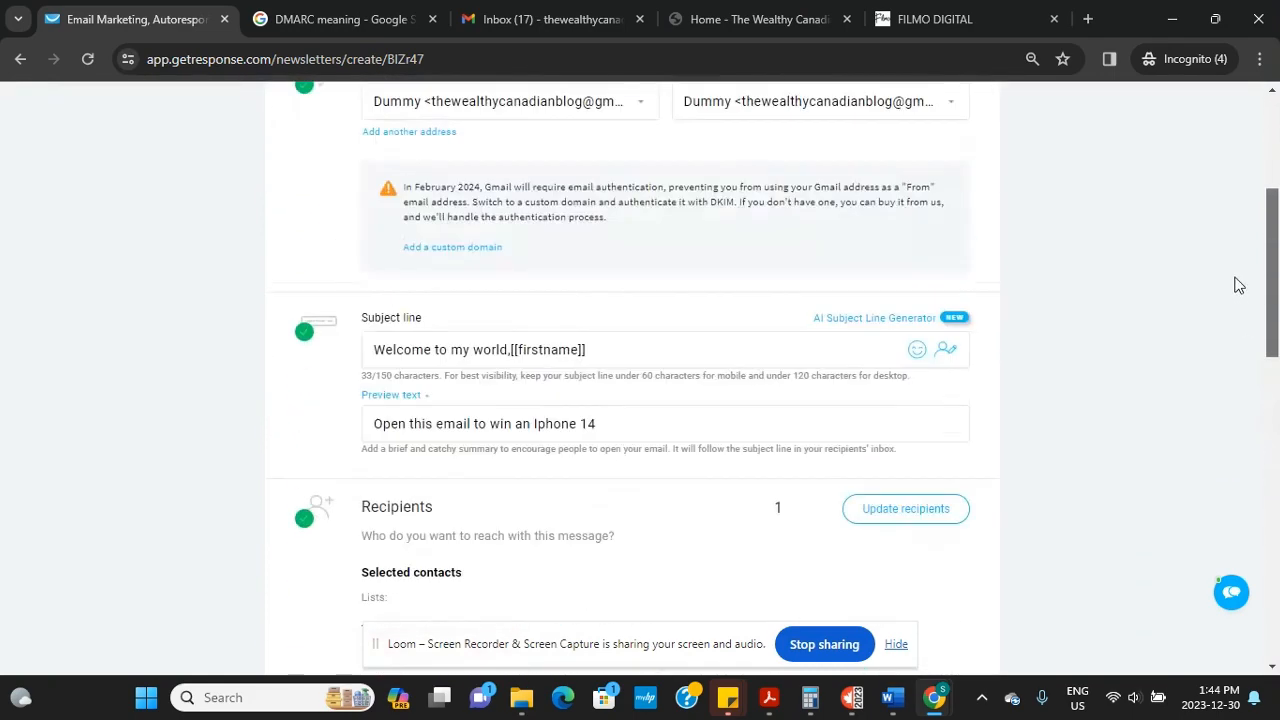
# Add an emoji after the first-name placeholder in the subject line
pyautogui.click(917, 350)
pyautogui.click(739, 469)
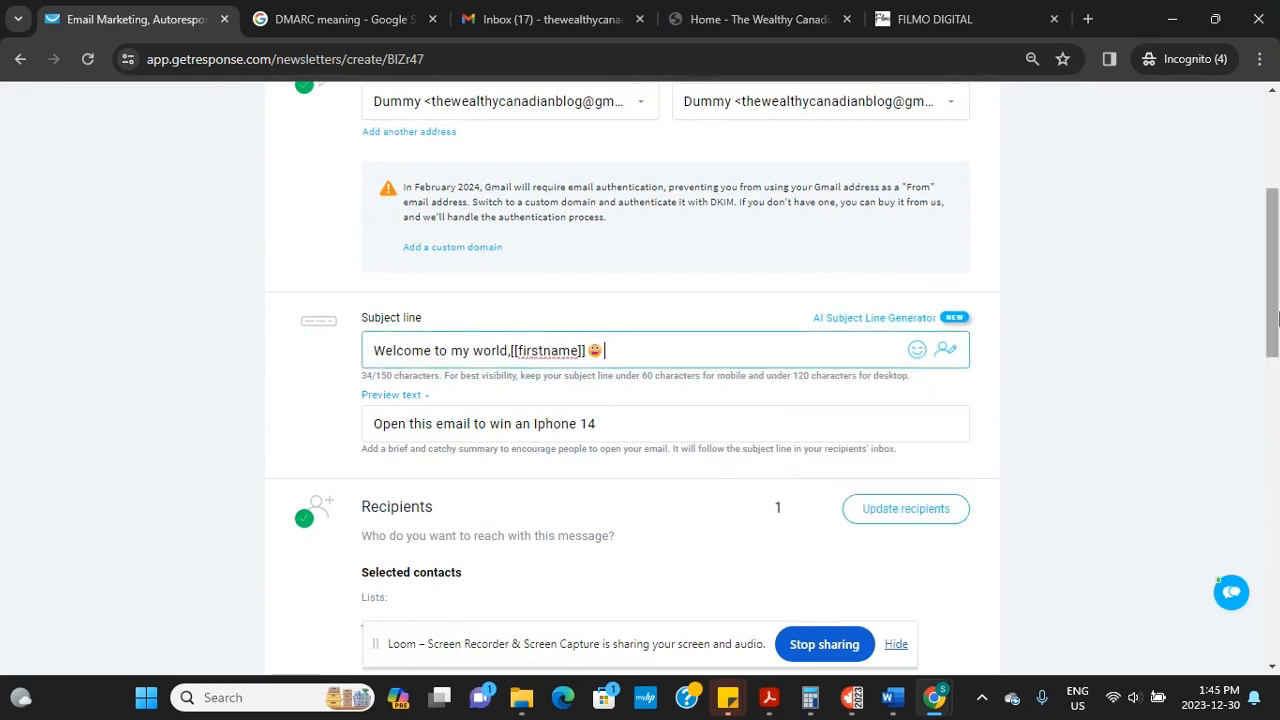
pyautogui.moveTo(1277, 318); pyautogui.dragTo(1271, 649)
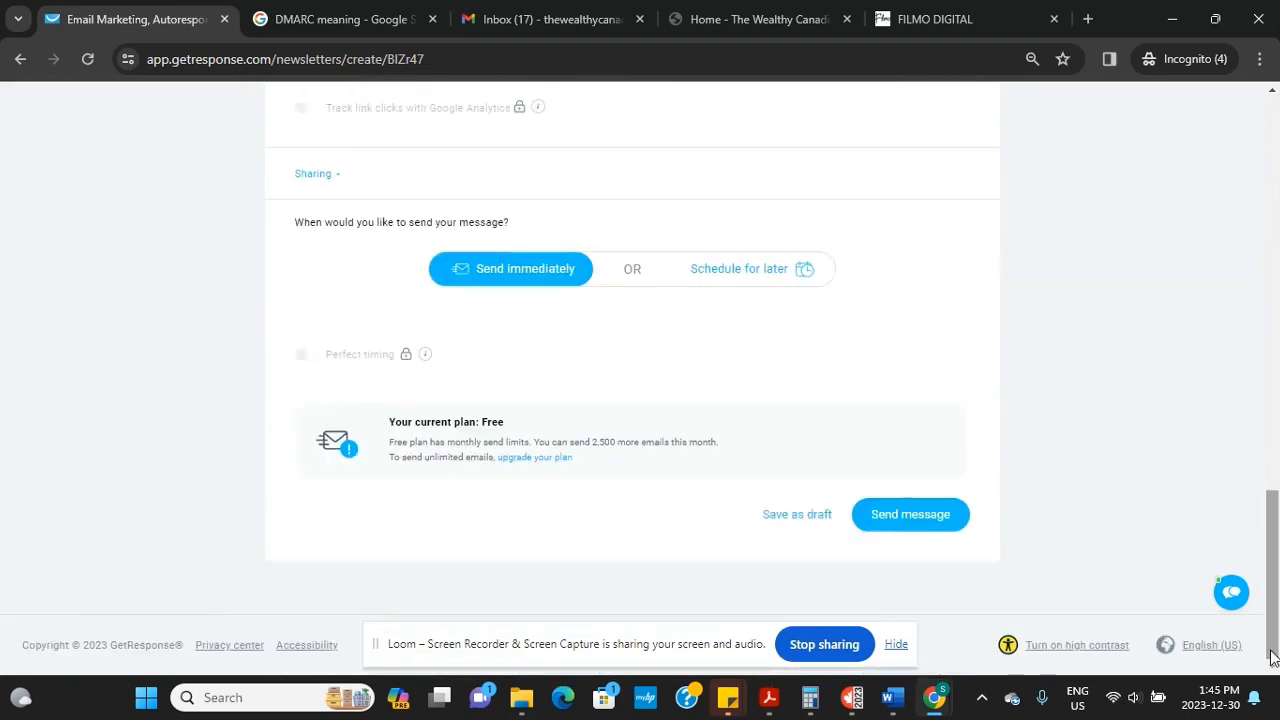
# Send the email to the list now, then go to the Gmail inbox
pyautogui.click(916, 530)
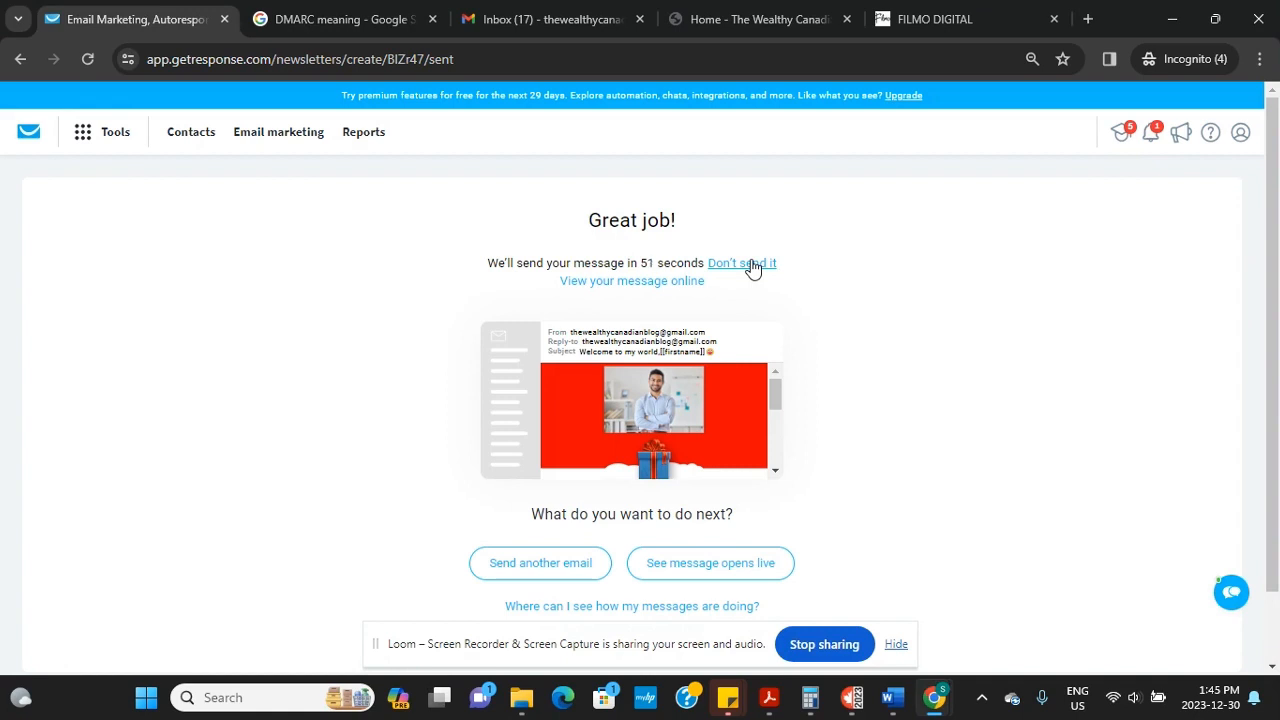
pyautogui.scroll(-2, 1262, 297)
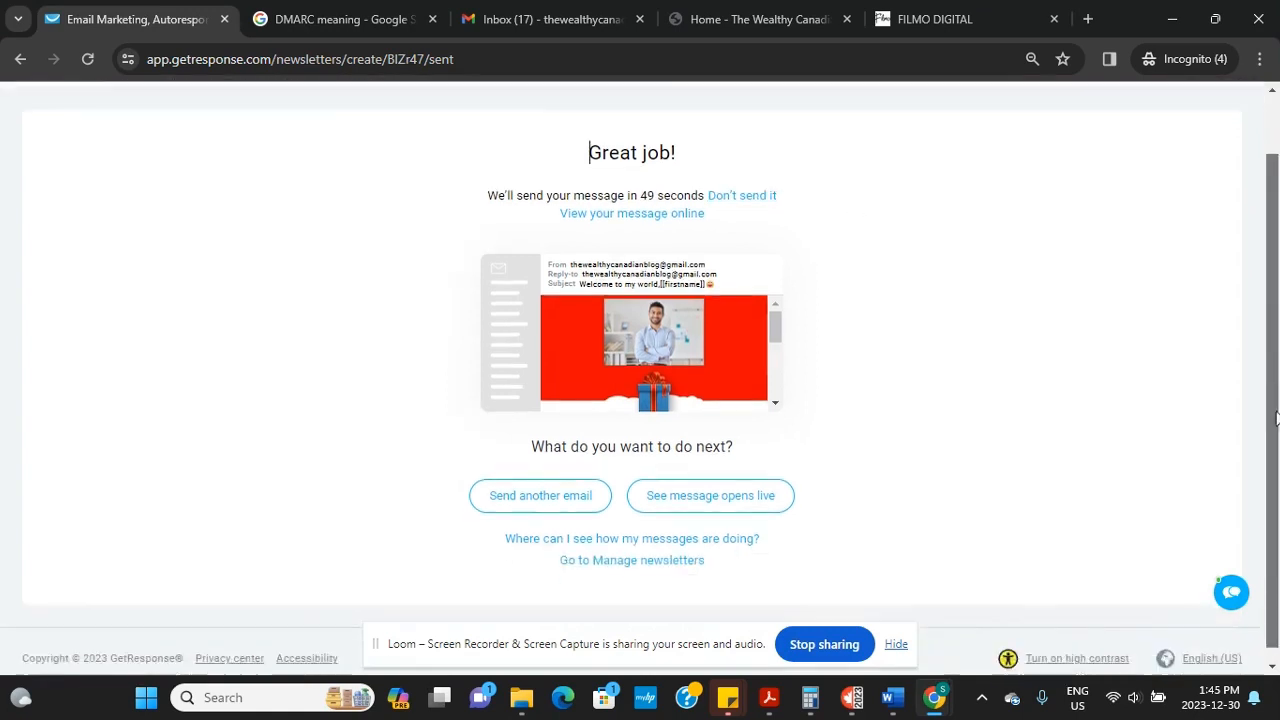
pyautogui.scroll(2, 1262, 297)
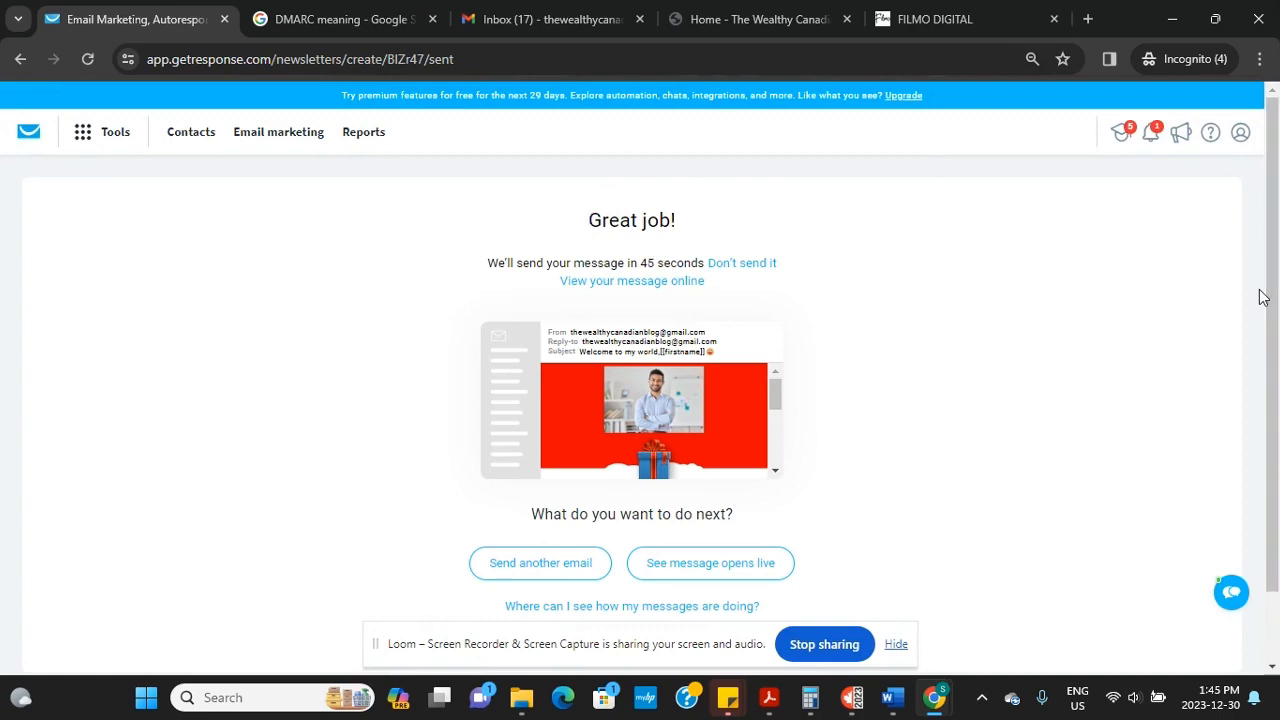
pyautogui.click(544, 16)
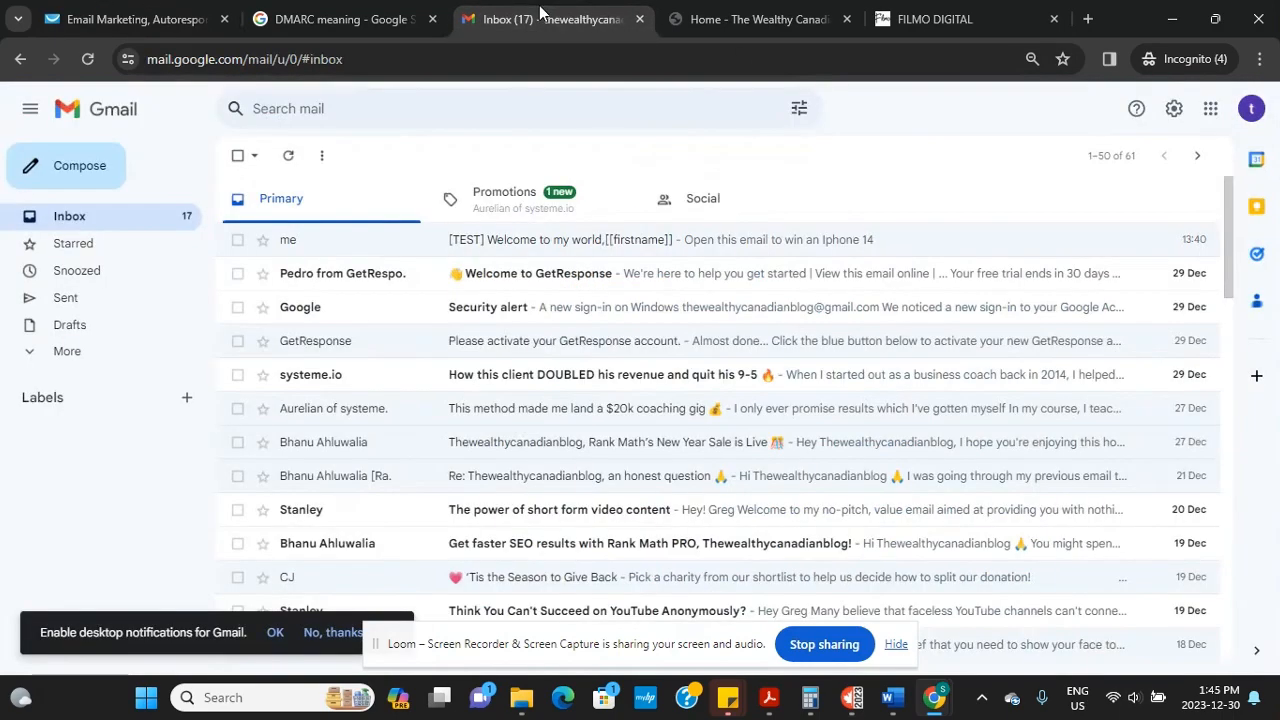
# Check the signed-in account, then load gmail.com in a new tab of the other window
pyautogui.click(1245, 118)
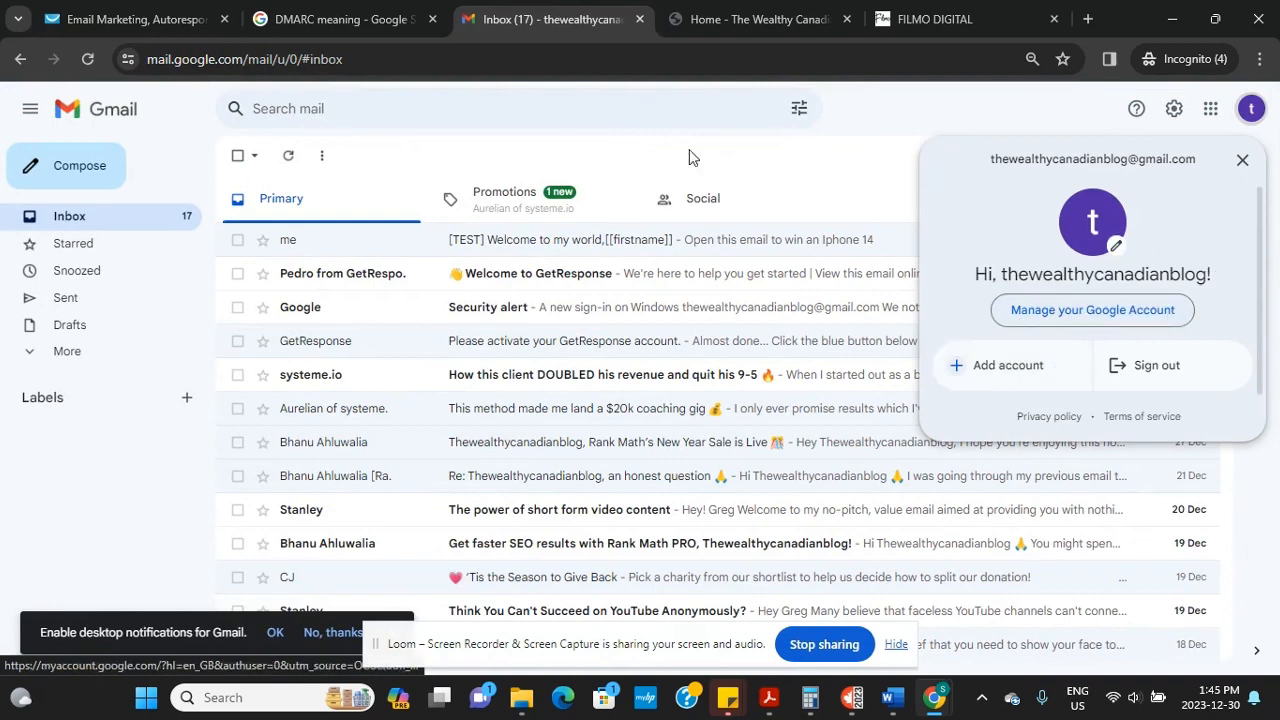
pyautogui.moveTo(932, 692)
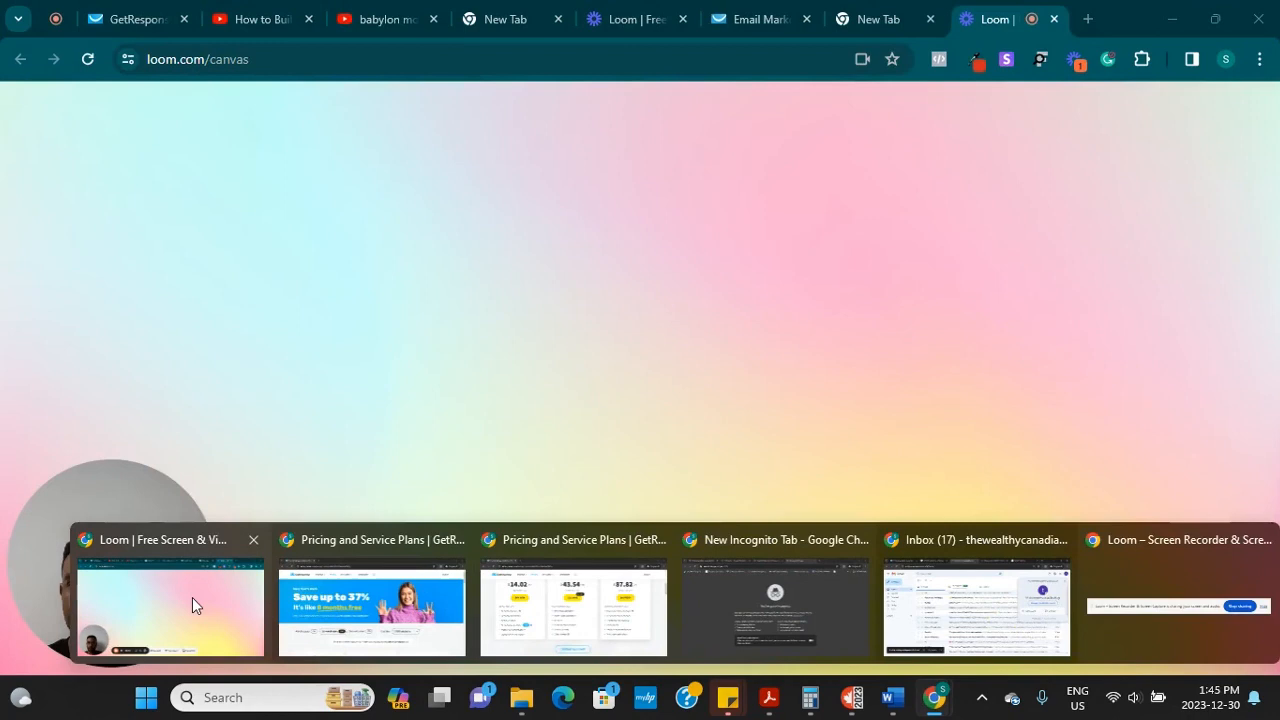
pyautogui.click(192, 597)
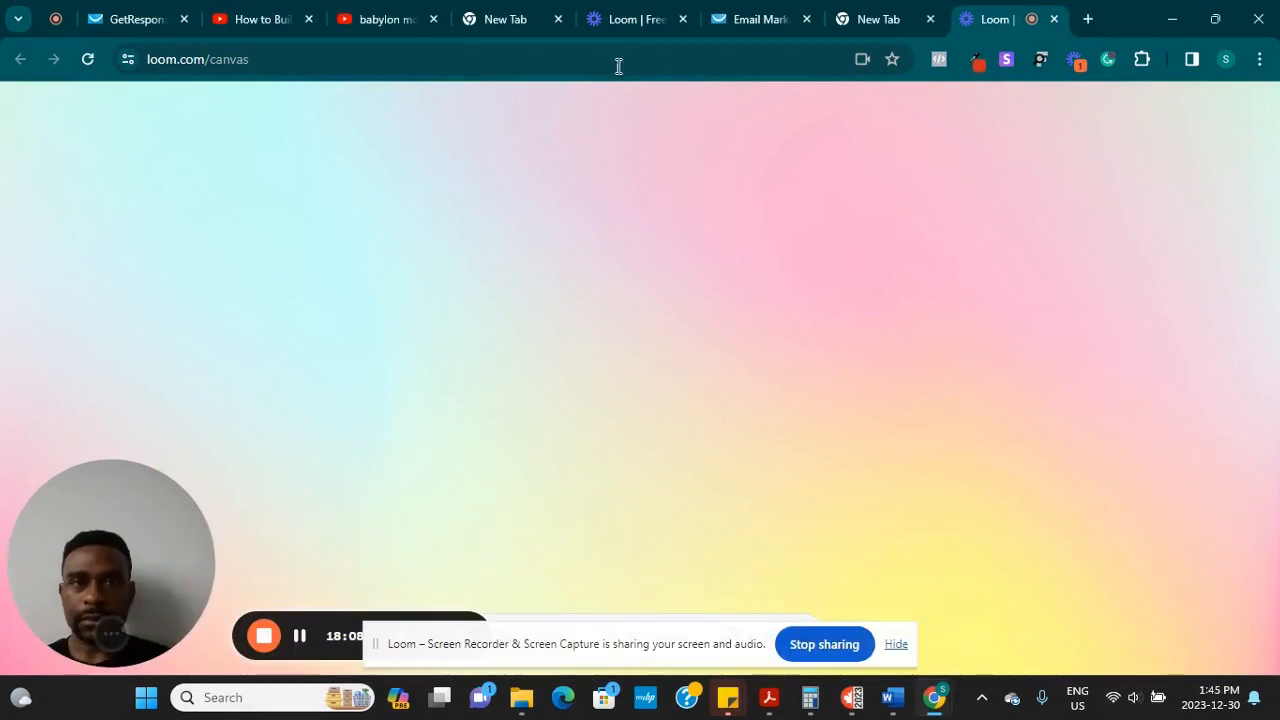
pyautogui.click(1086, 20)
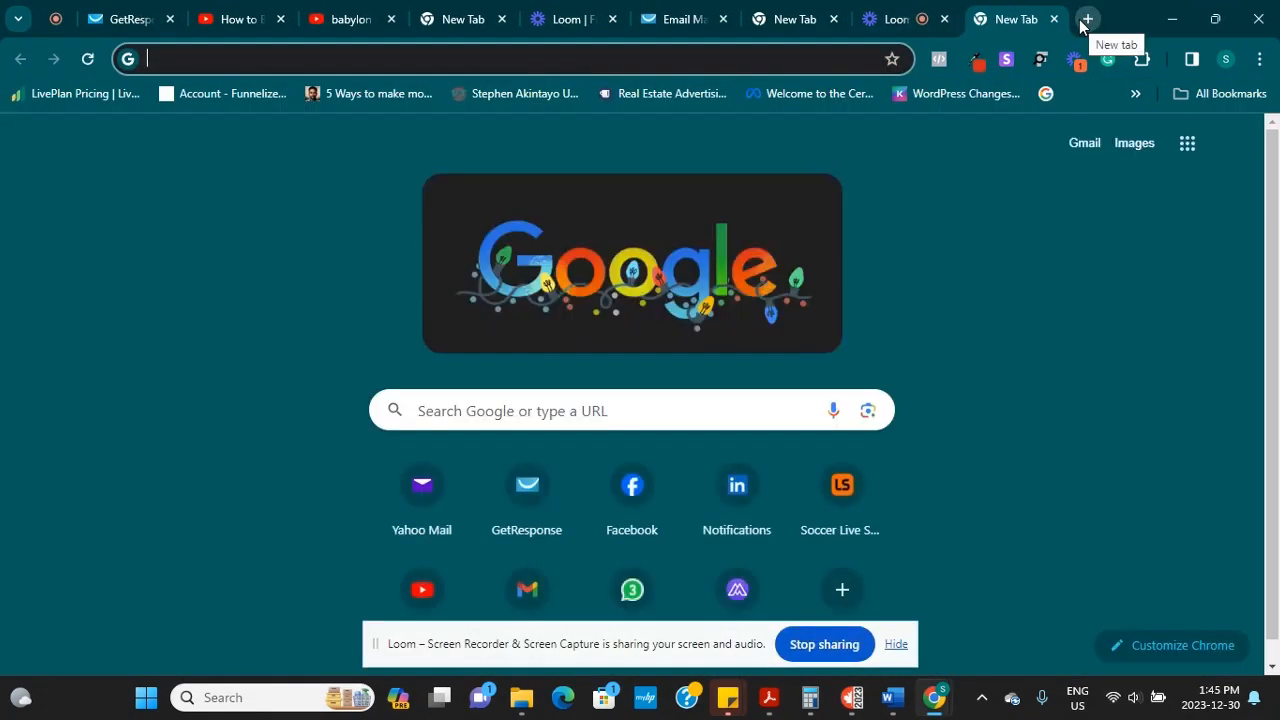
pyautogui.write('gmail')
pyautogui.press('Return')
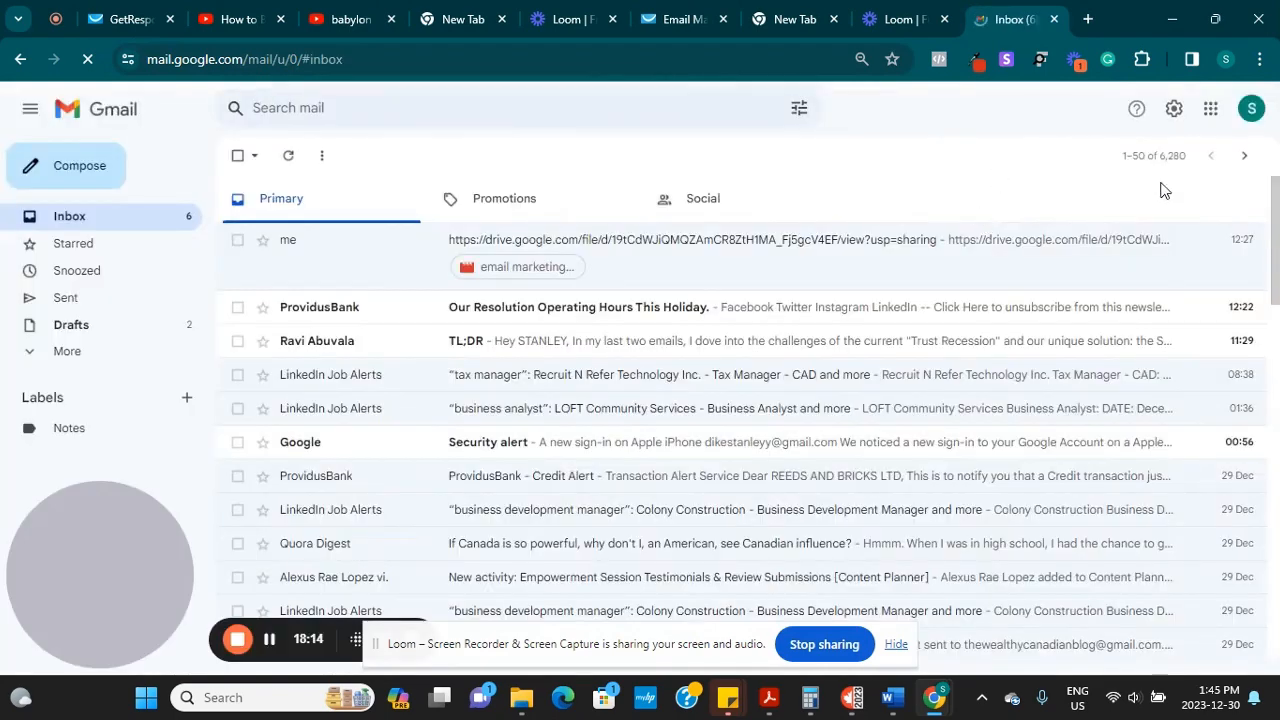
# Open the other Google account's inbox in a new tab and return to the incognito window
pyautogui.click(1253, 116)
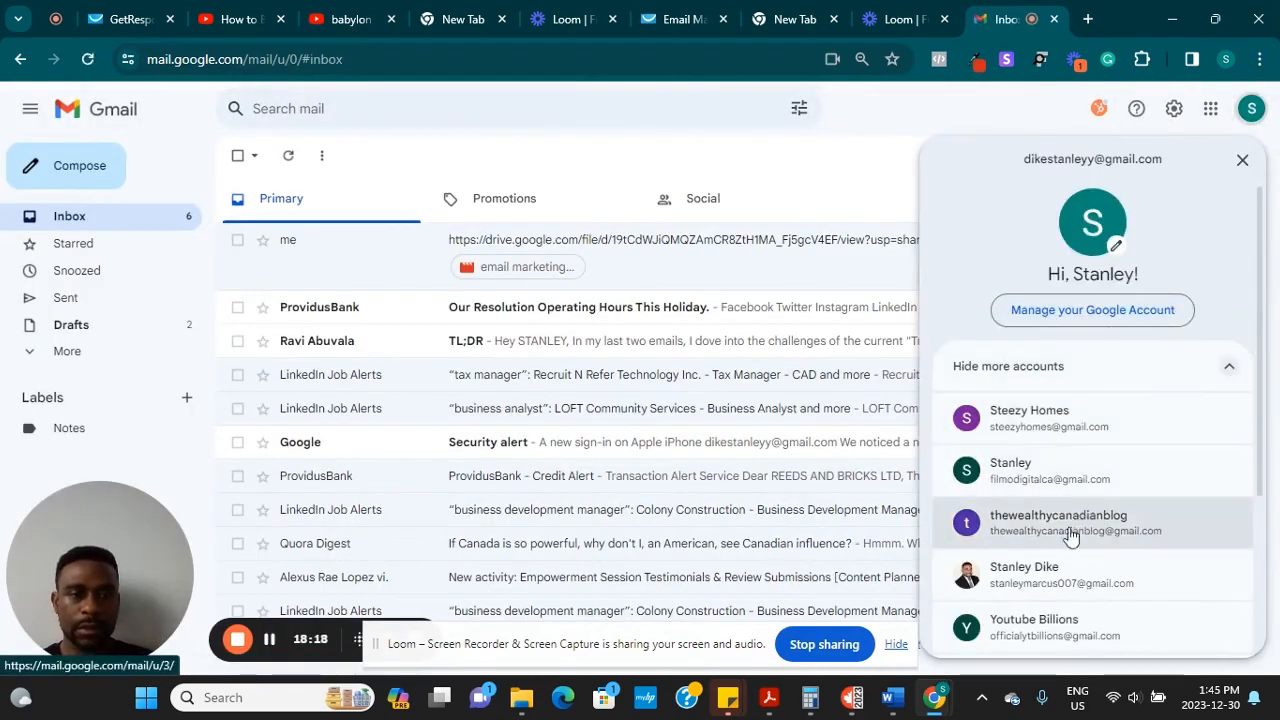
pyautogui.click(1110, 428)
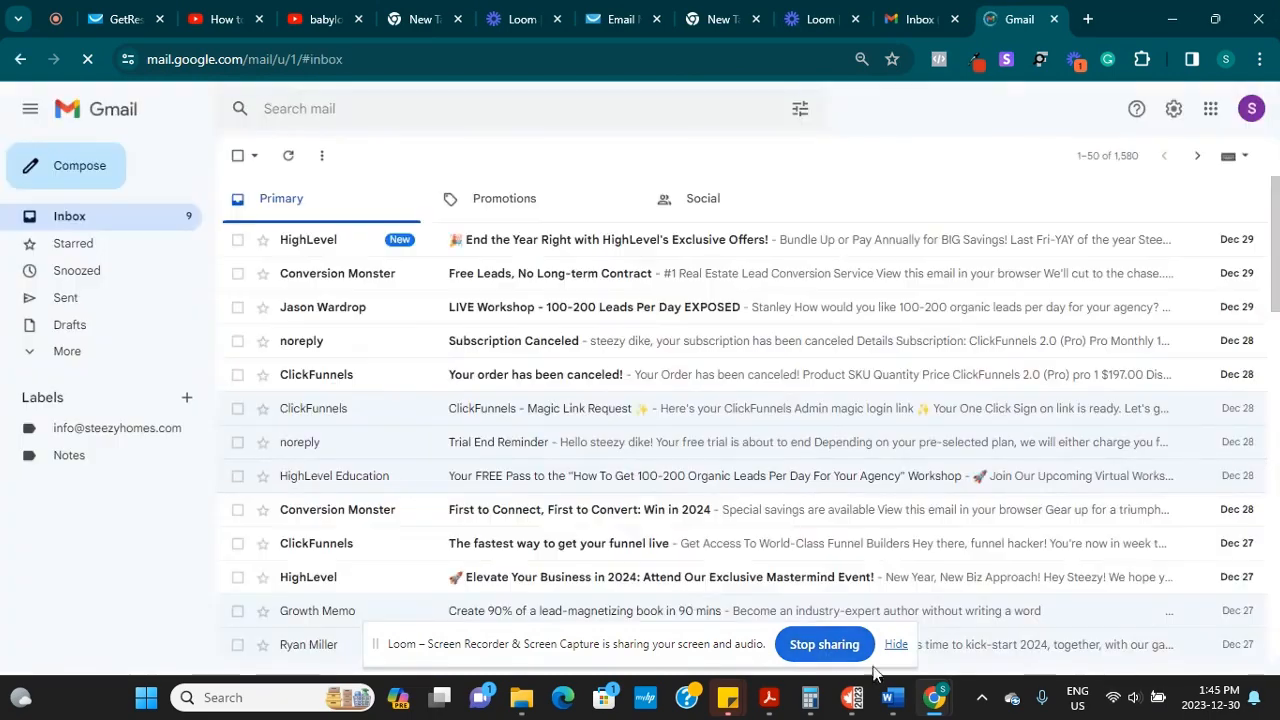
pyautogui.moveTo(934, 697)
pyautogui.click(785, 609)
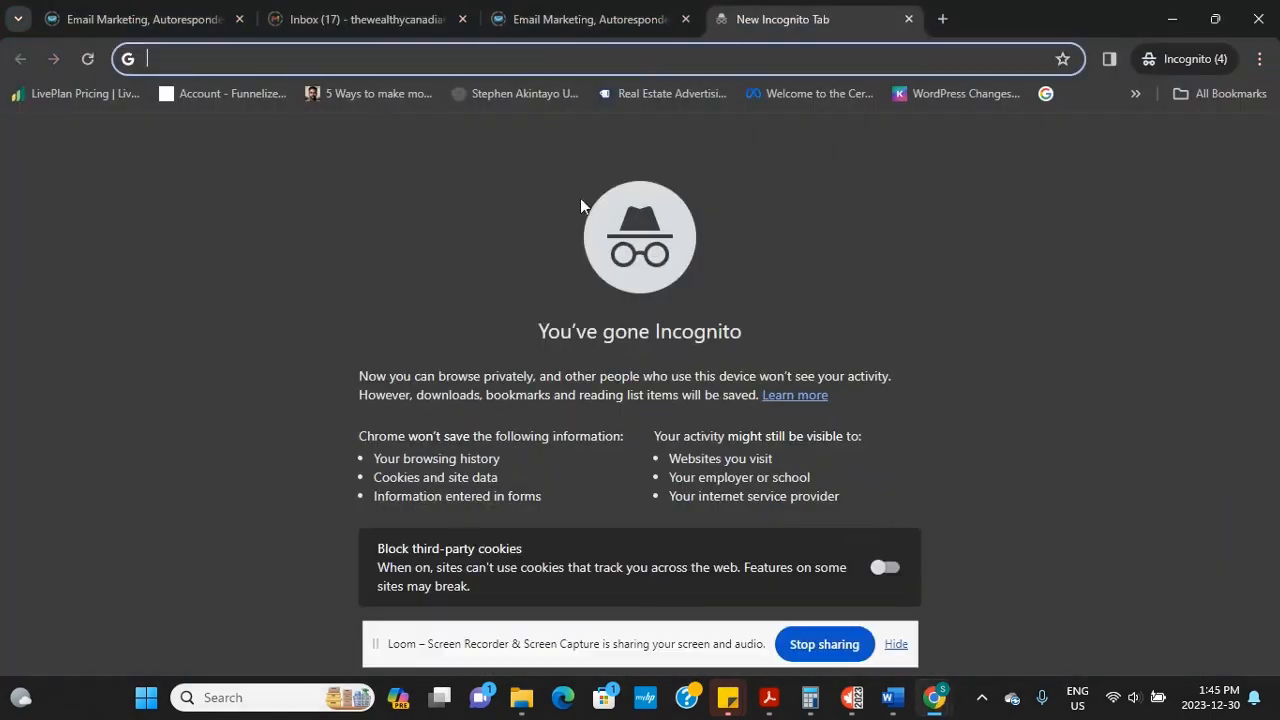
# Settle on the right GetResponse tab and open the Email marketing newsletters list
pyautogui.click(505, 22)
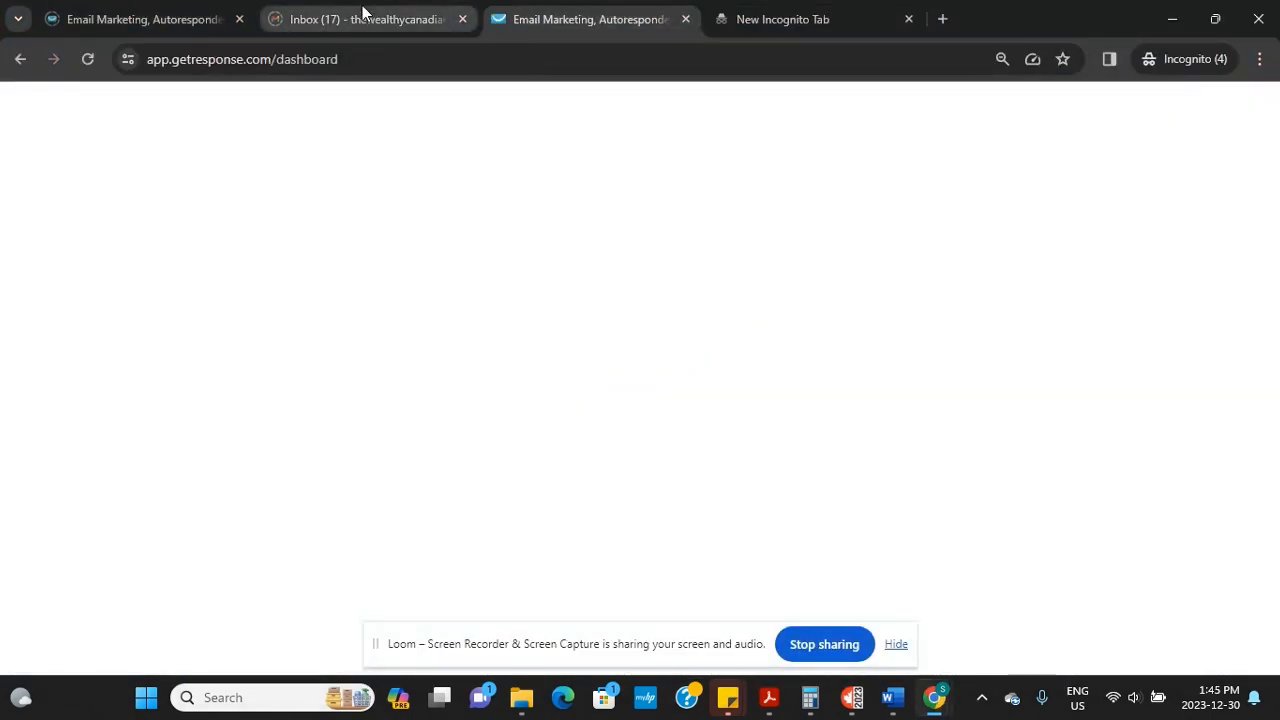
pyautogui.click(123, 22)
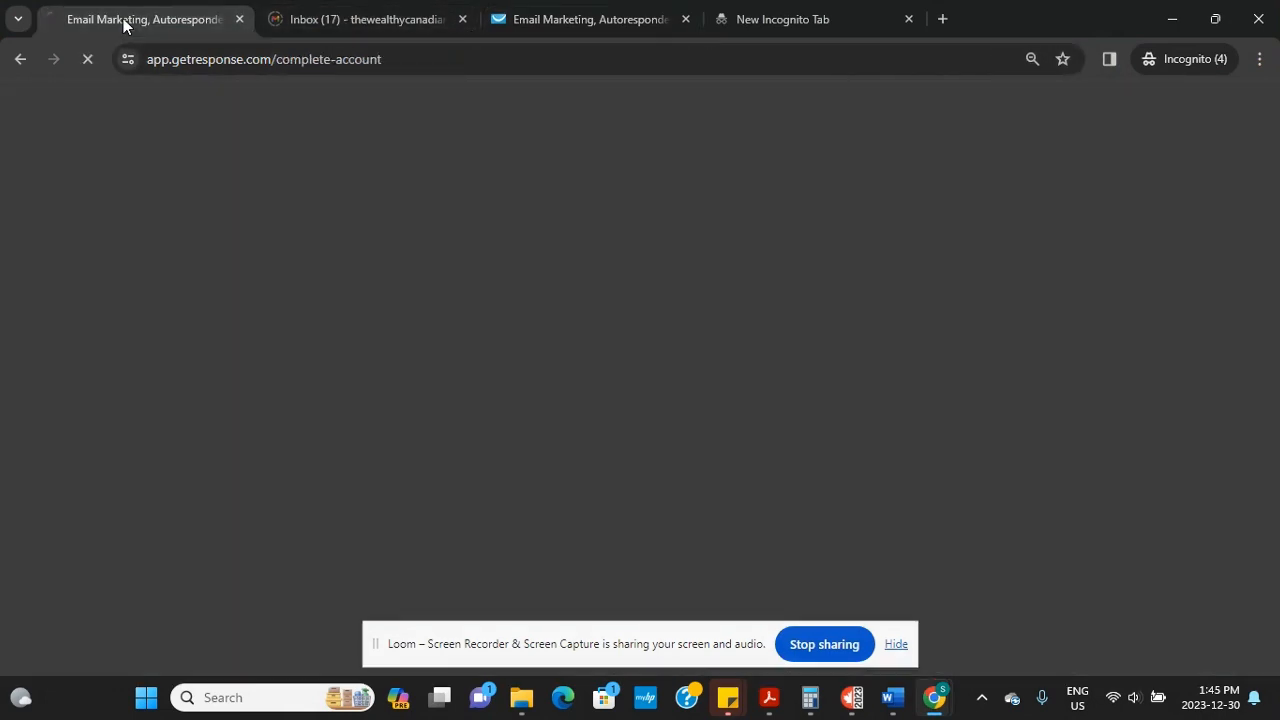
pyautogui.click(603, 22)
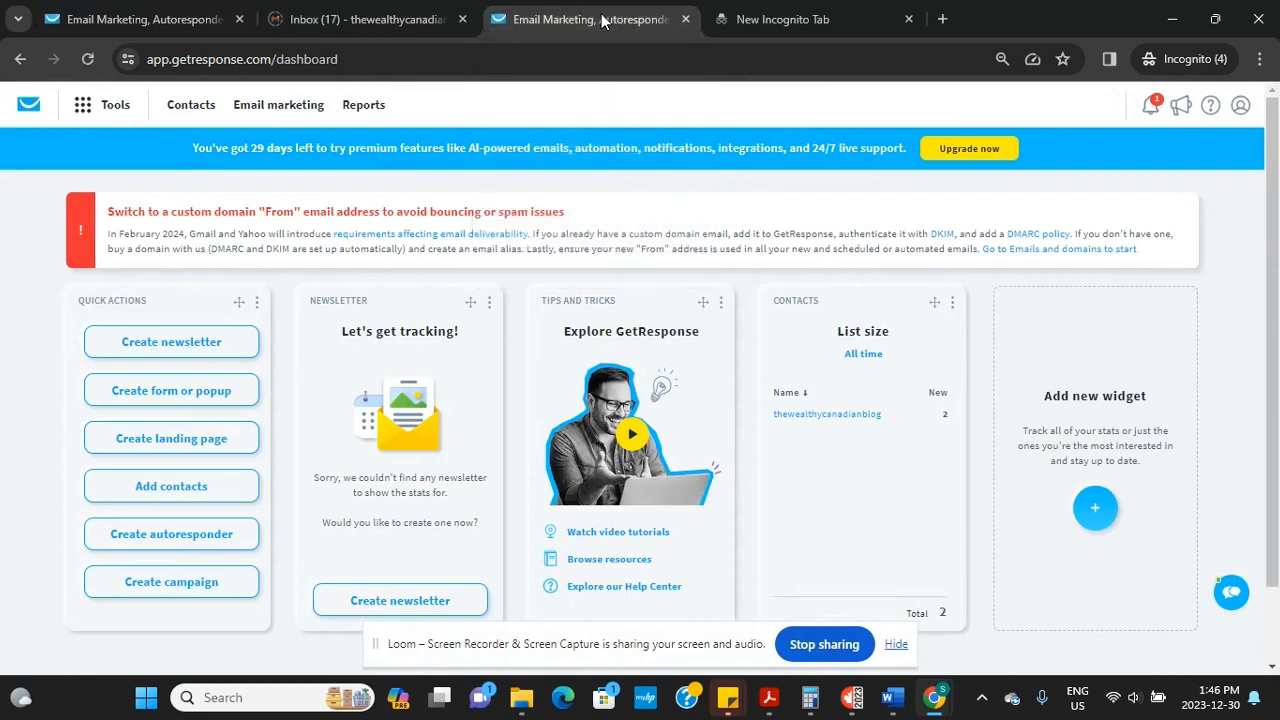
pyautogui.click(148, 18)
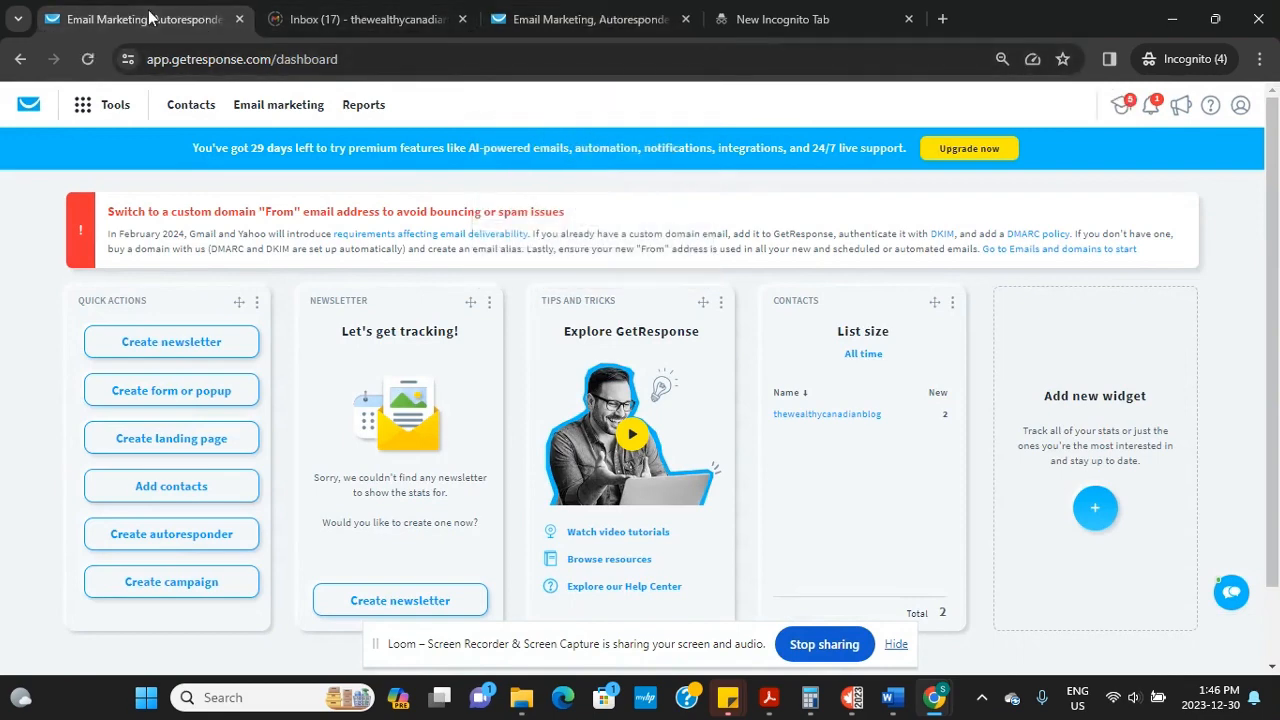
pyautogui.click(529, 22)
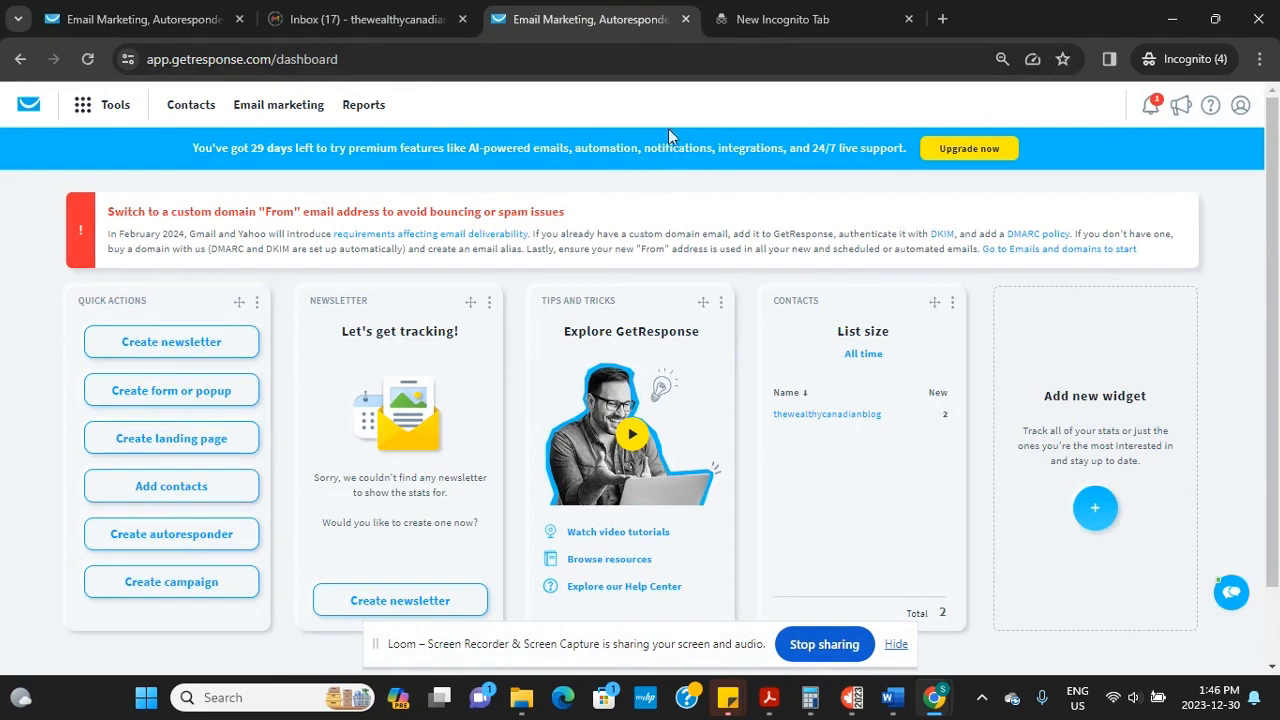
pyautogui.click(284, 110)
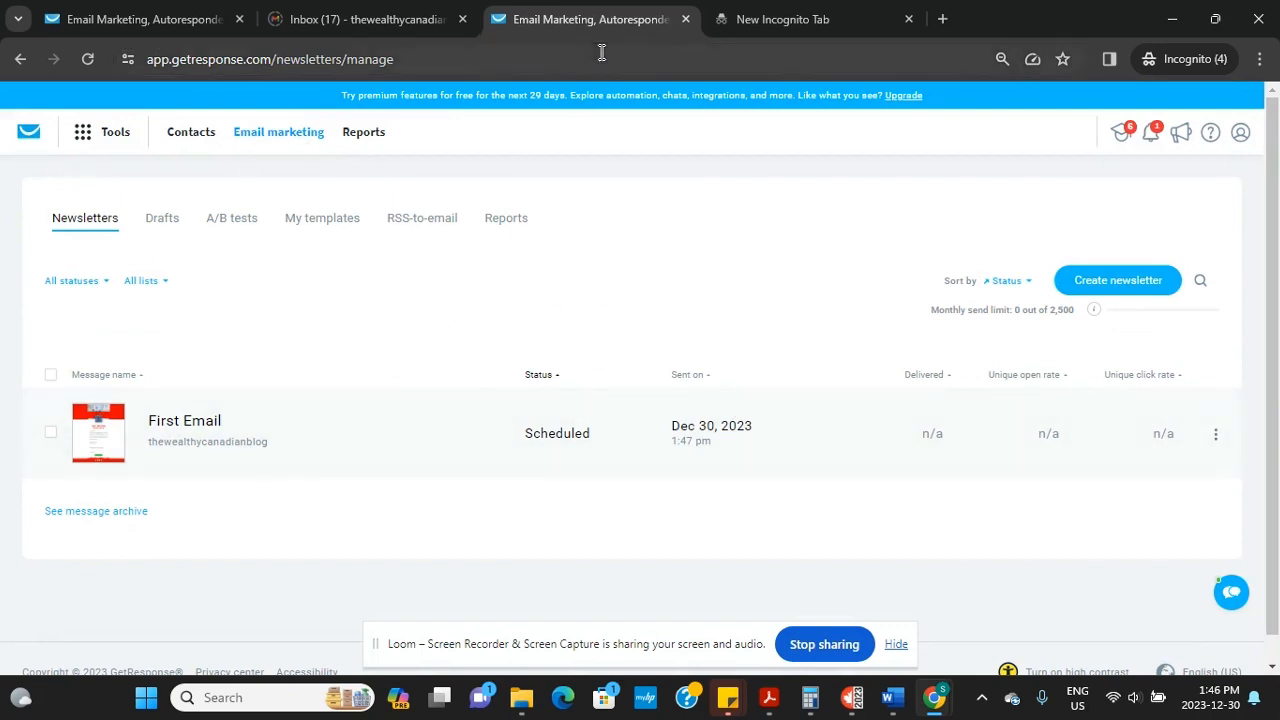
# Reload until First Email shows Scheduled for Dec 30, 2023, 1:47 pm, then open Drafts
pyautogui.click(537, 61)
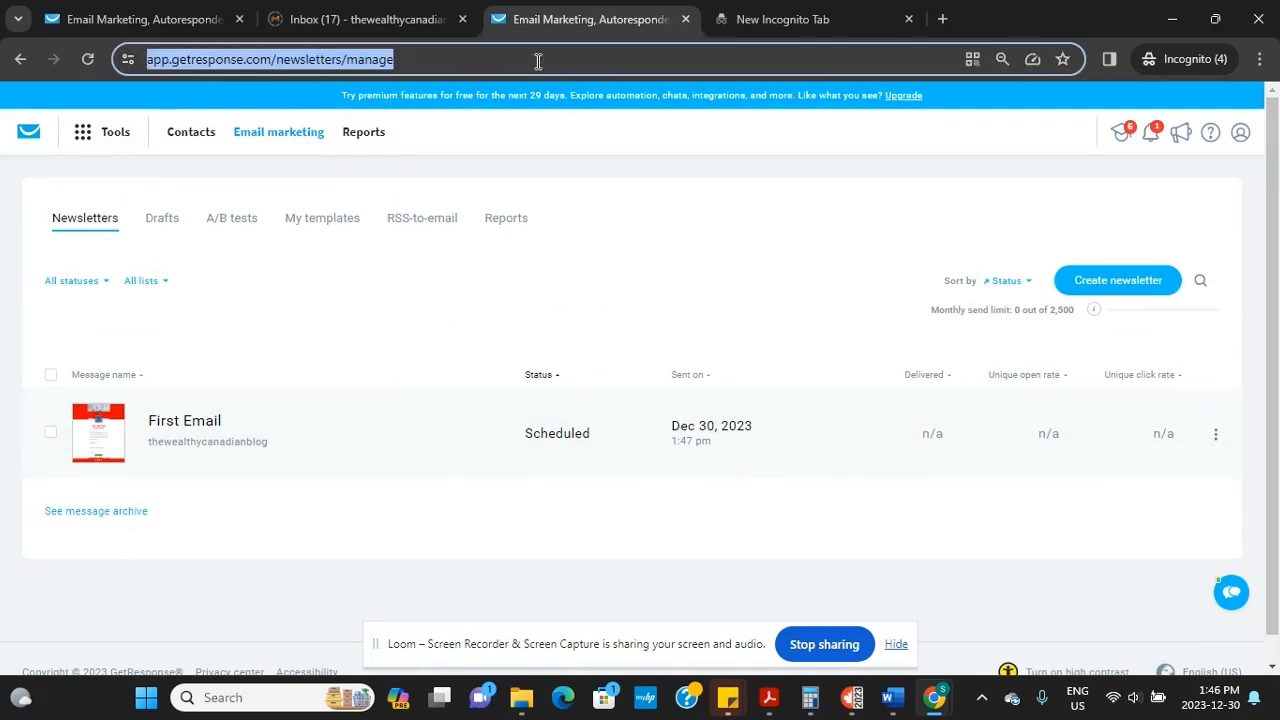
pyautogui.press('Return')
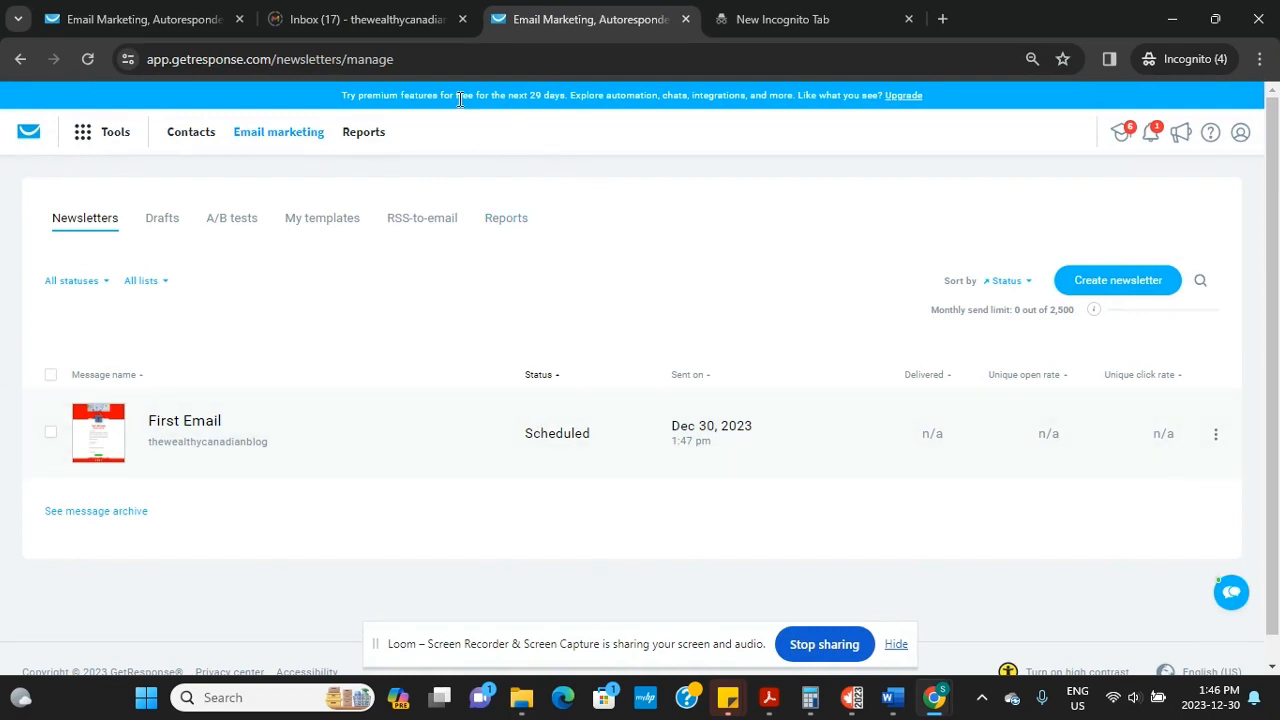
pyautogui.click(452, 54)
pyautogui.press('Return')
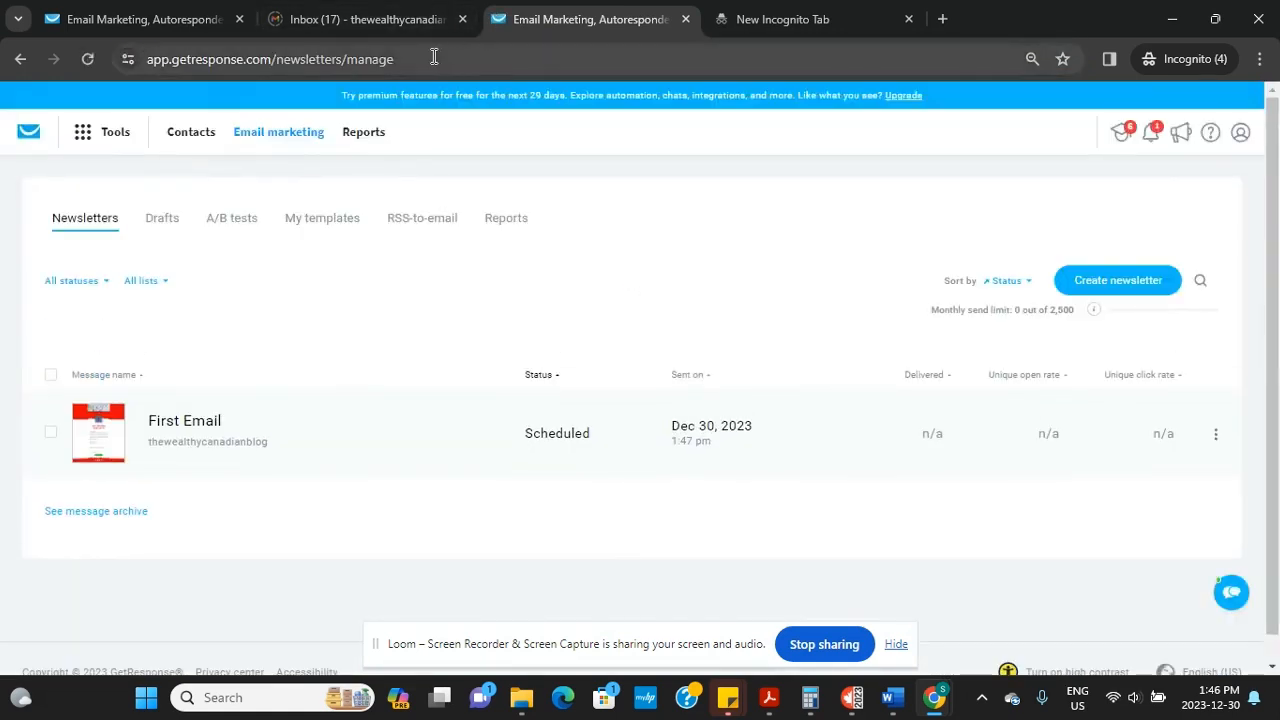
pyautogui.click(434, 57)
pyautogui.press('Return')
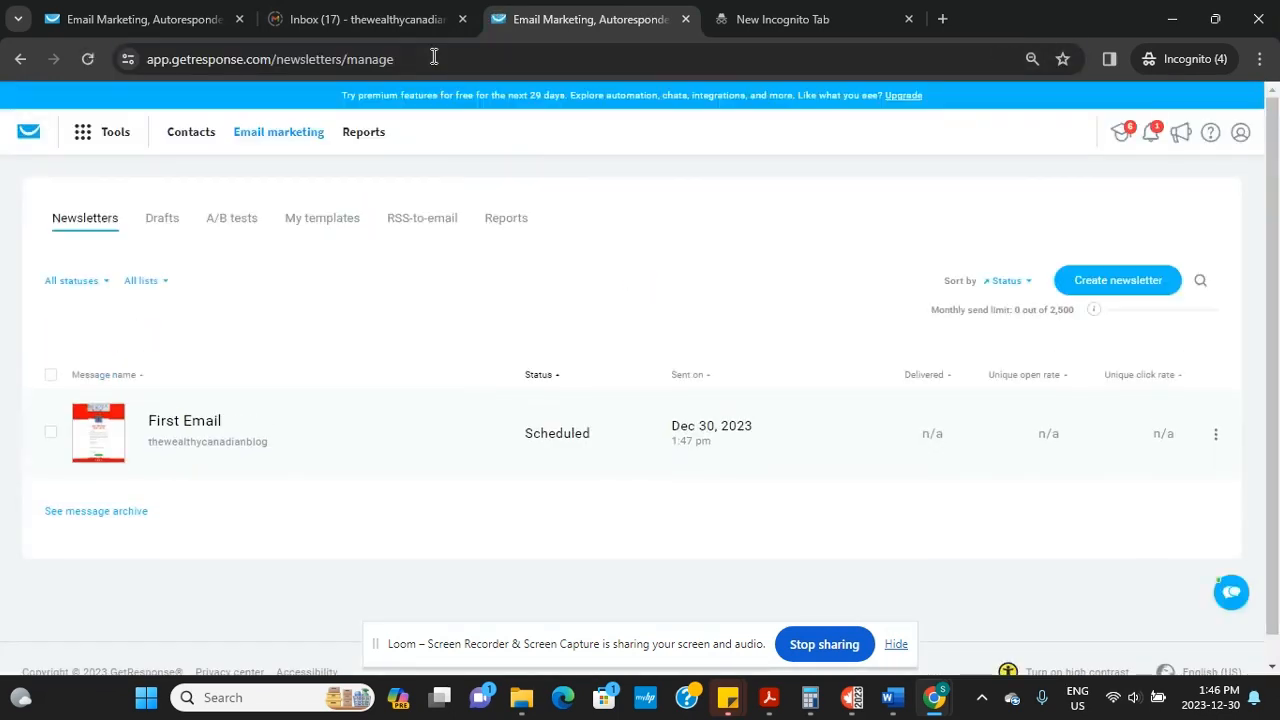
pyautogui.moveTo(938, 703)
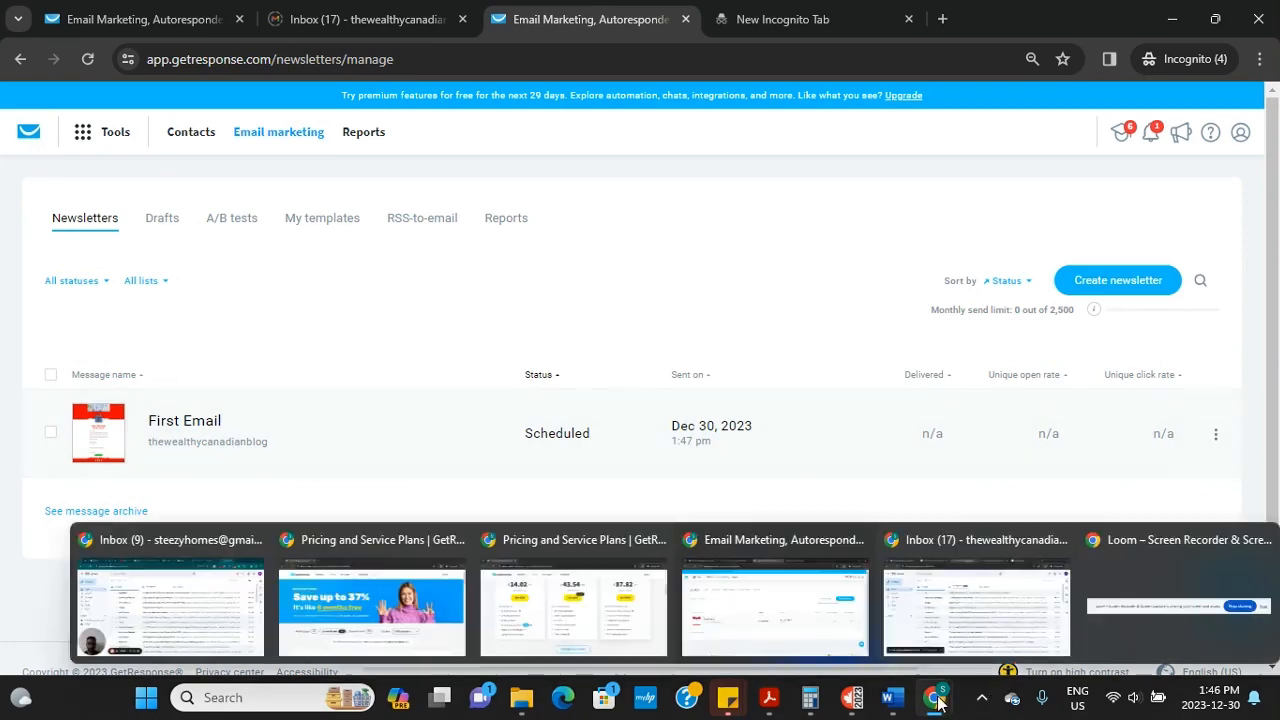
pyautogui.click(1140, 629)
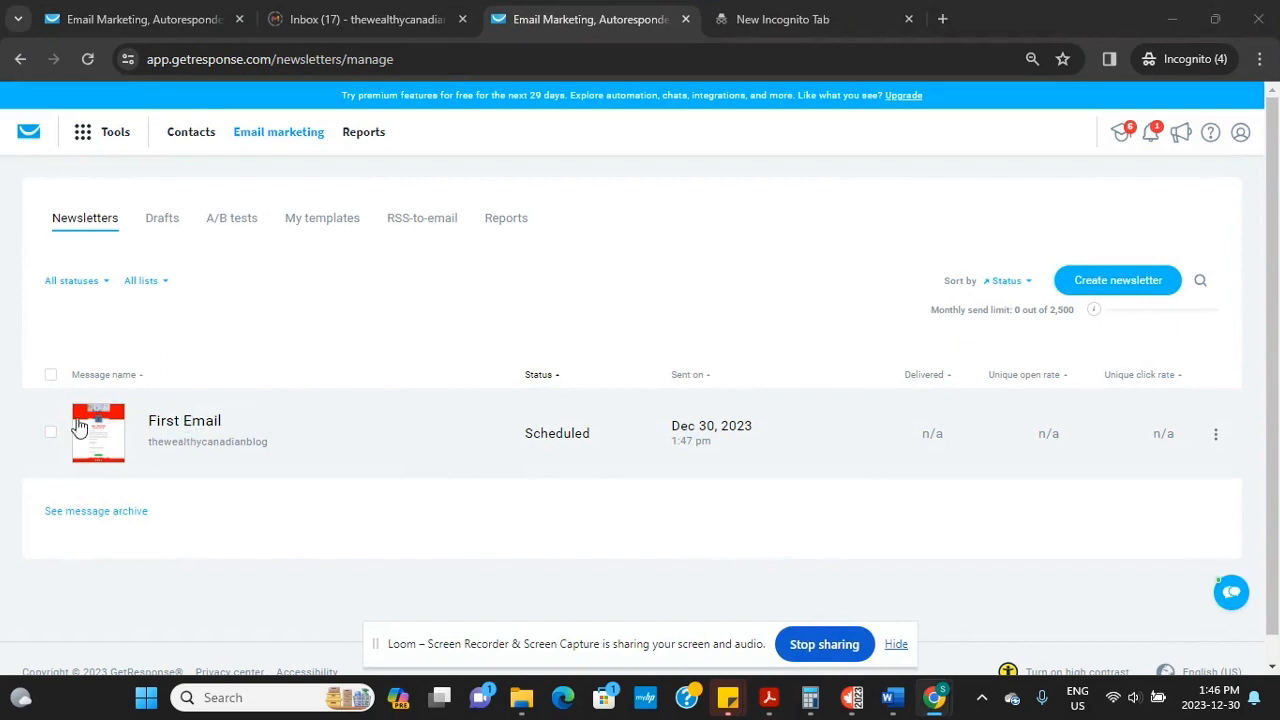
pyautogui.click(456, 62)
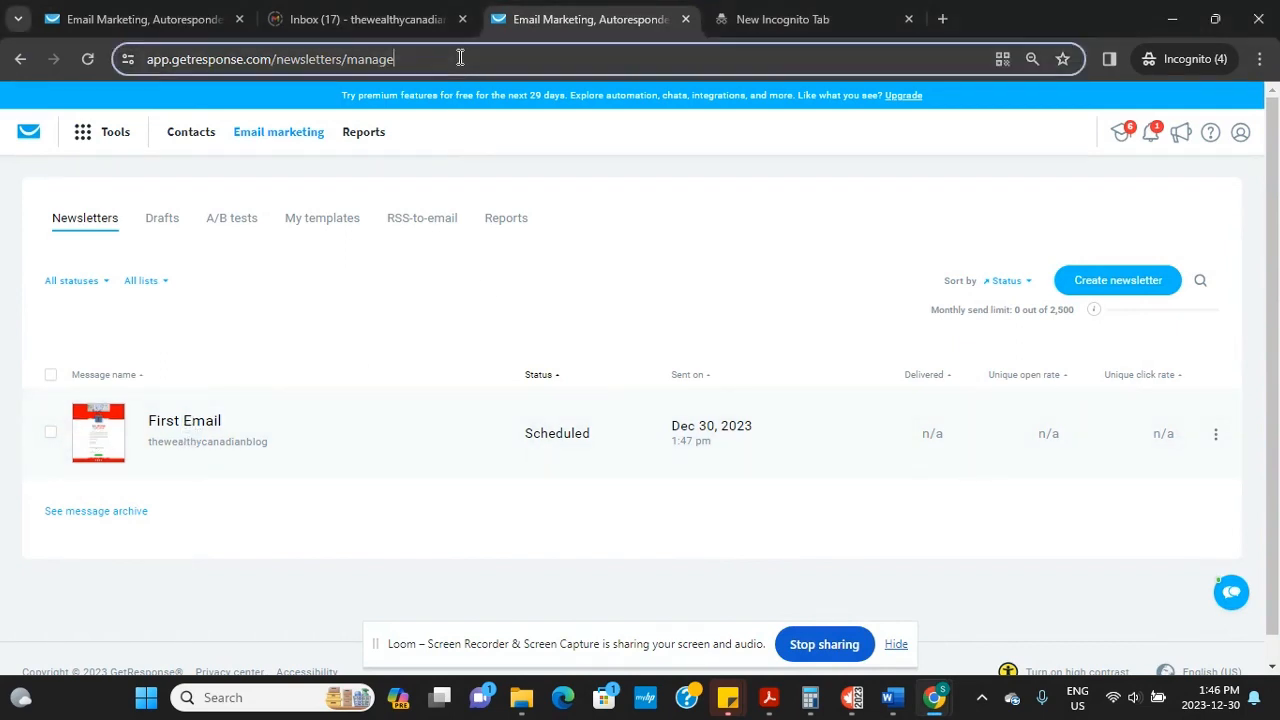
pyautogui.press('Return')
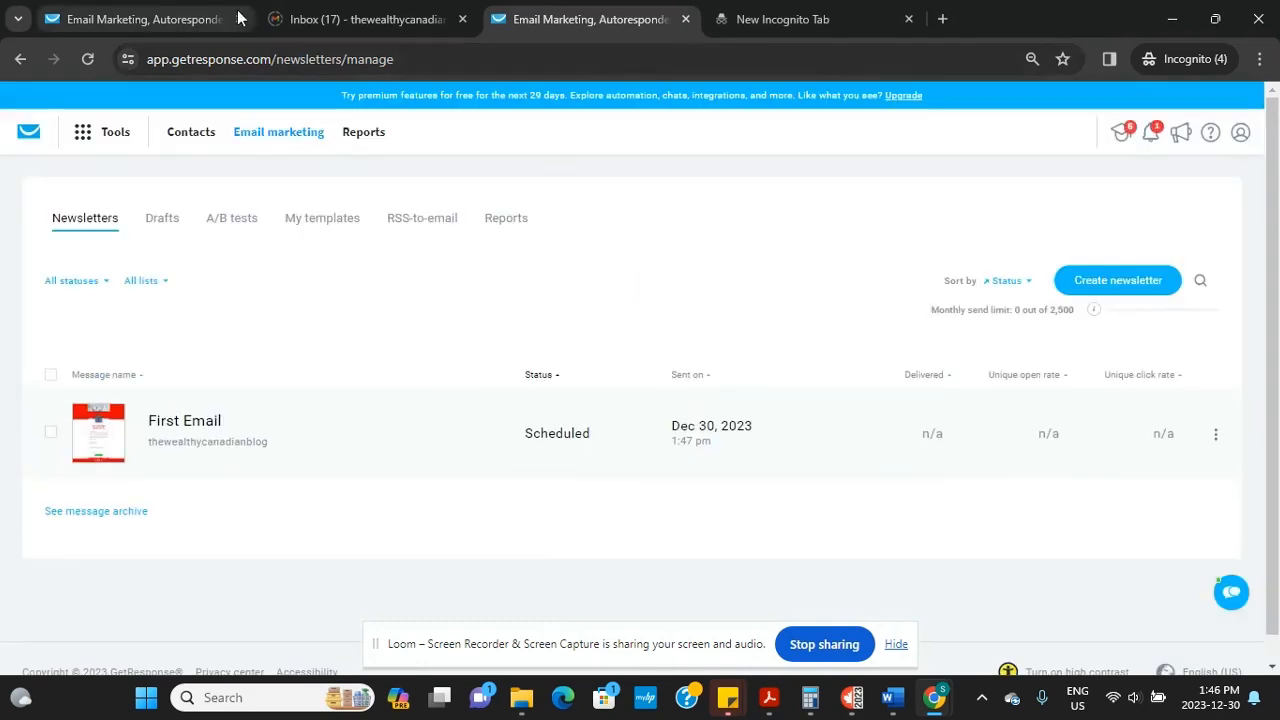
pyautogui.click(163, 222)
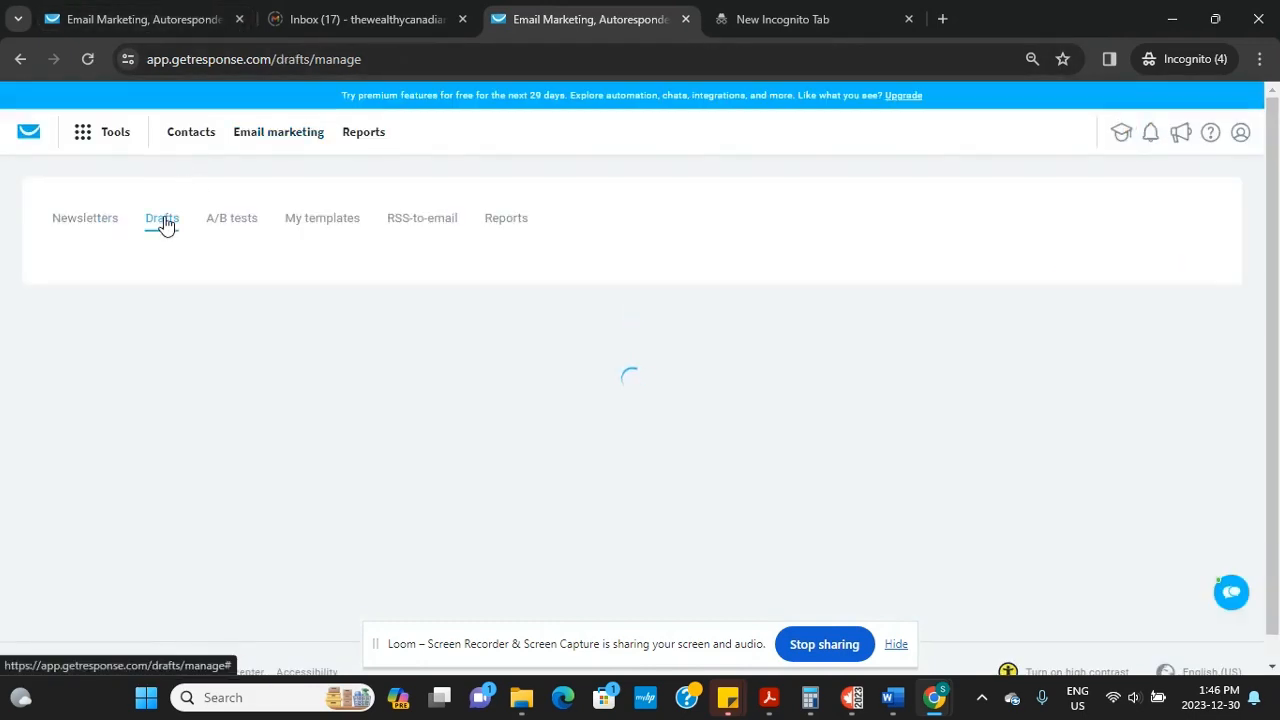
# Return to Newsletters and preview First Email full size
pyautogui.click(99, 218)
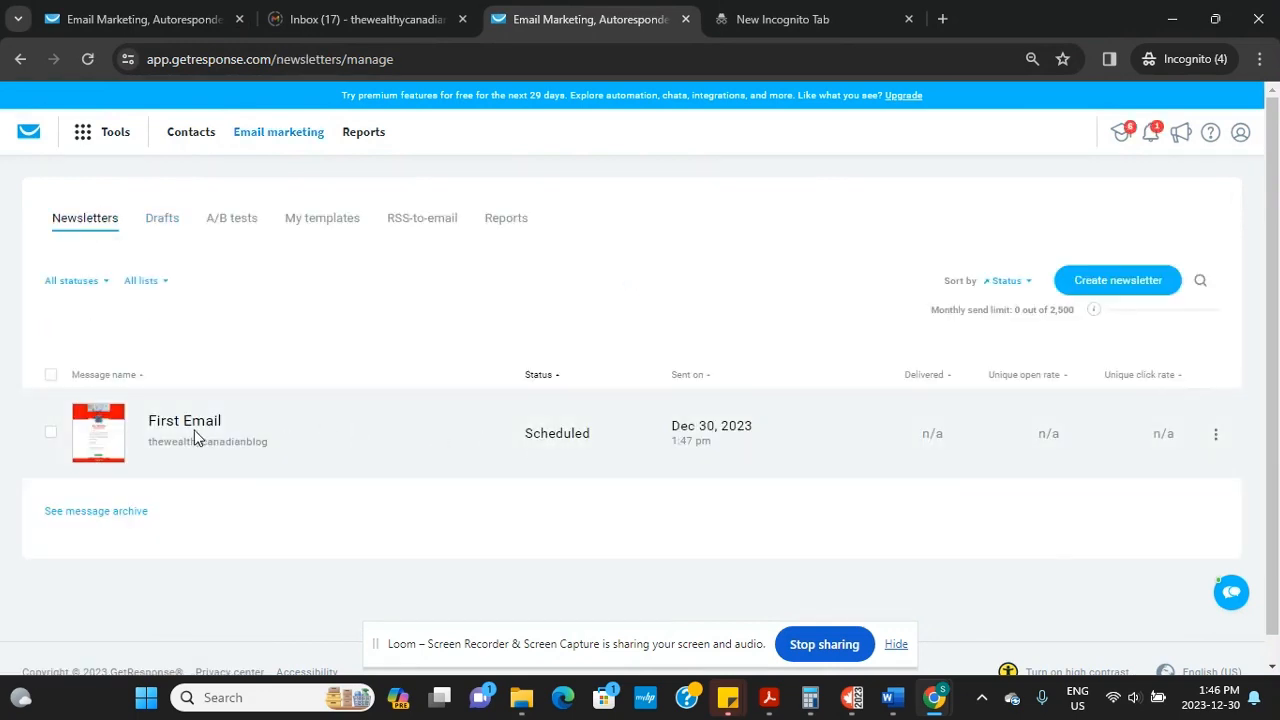
pyautogui.click(106, 434)
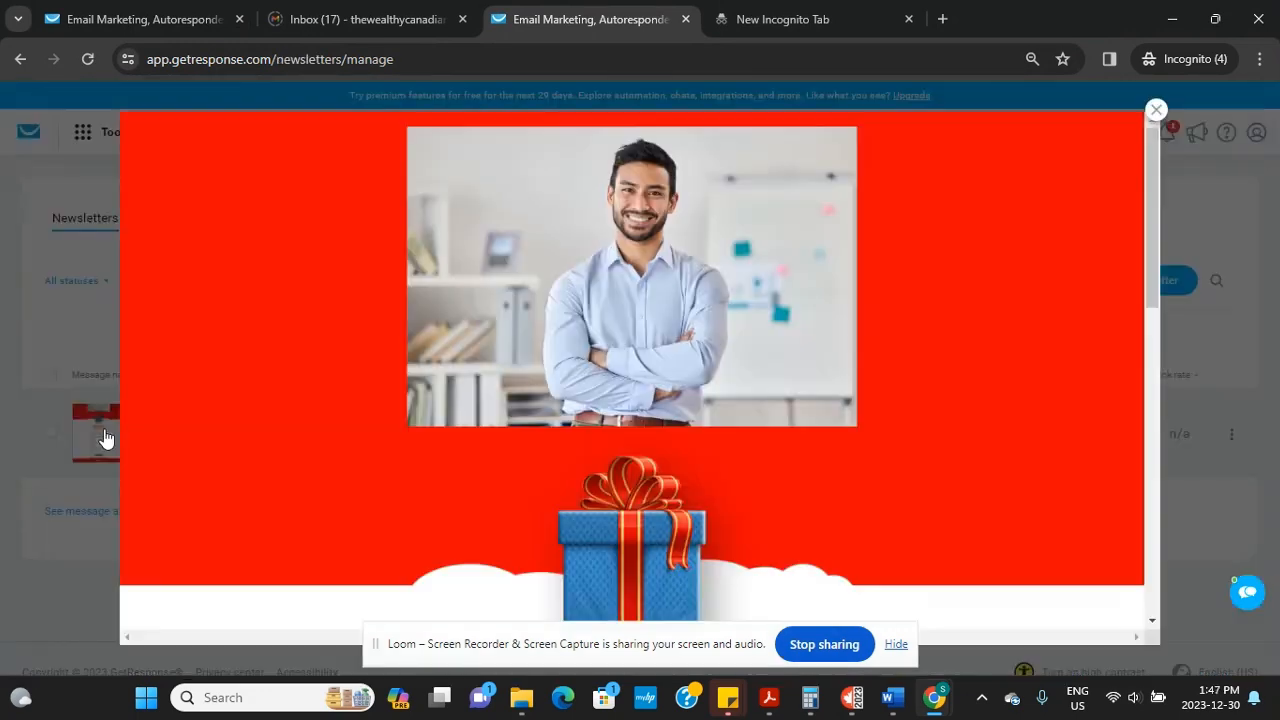
pyautogui.press('Escape')
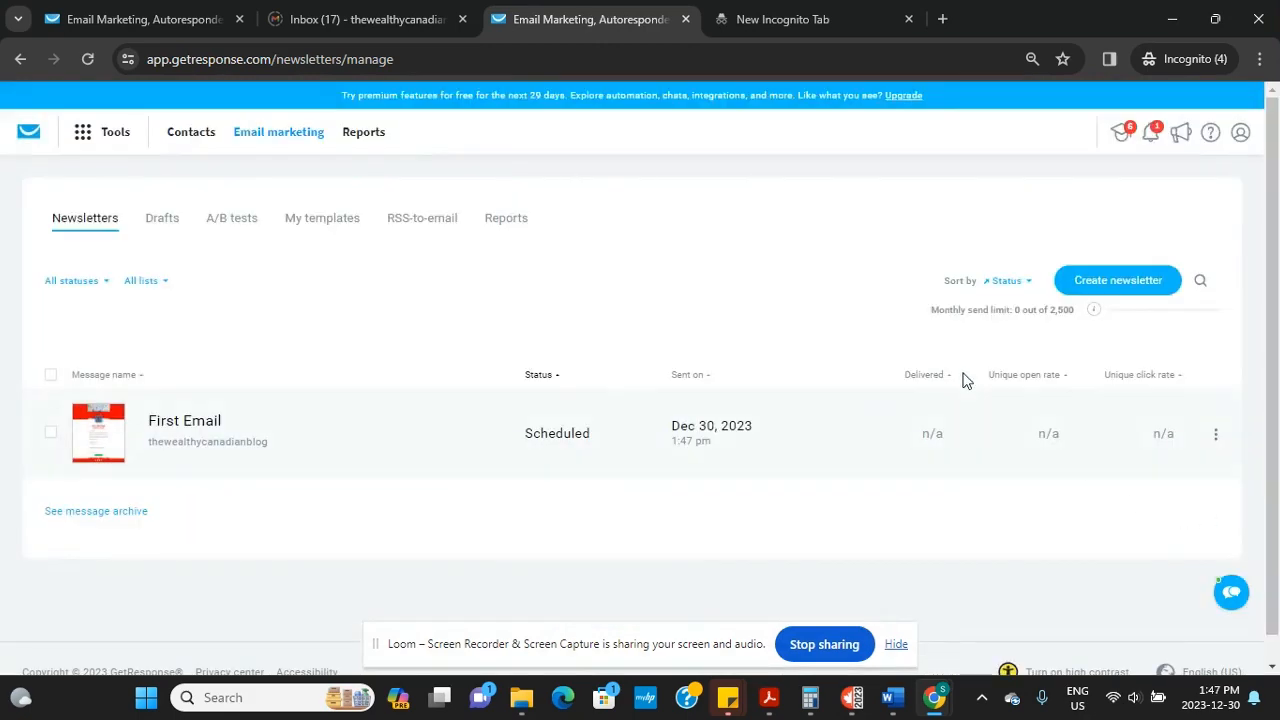
# Reload the Newsletters list until First Email shows Sent, then switch to Gmail
pyautogui.click(555, 57)
pyautogui.press('Return')
pyautogui.click(1215, 435)
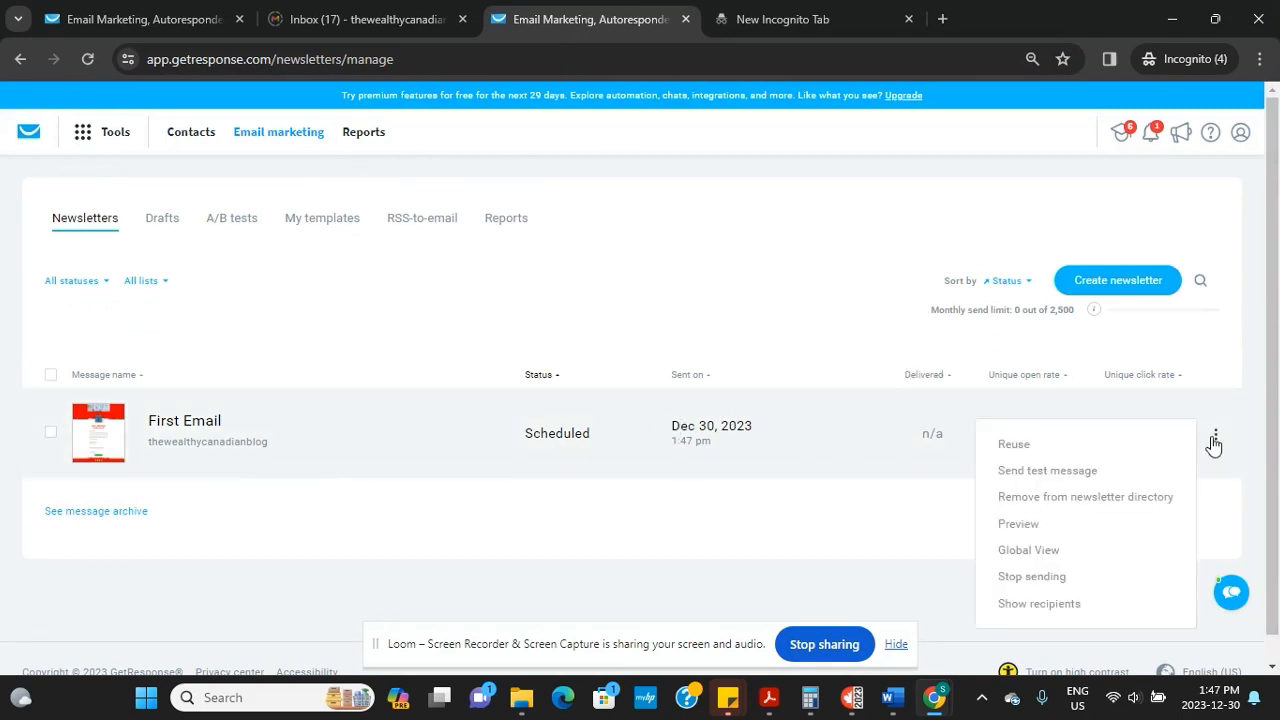
pyautogui.click(390, 465)
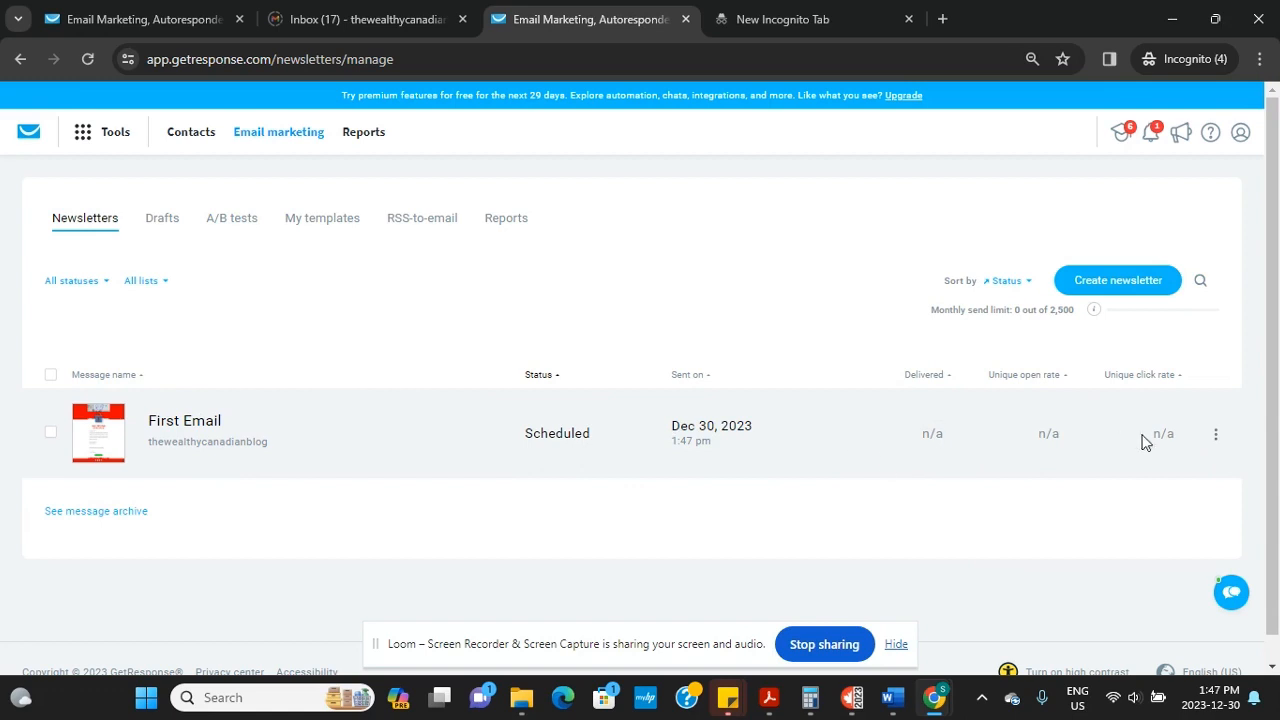
pyautogui.click(429, 58)
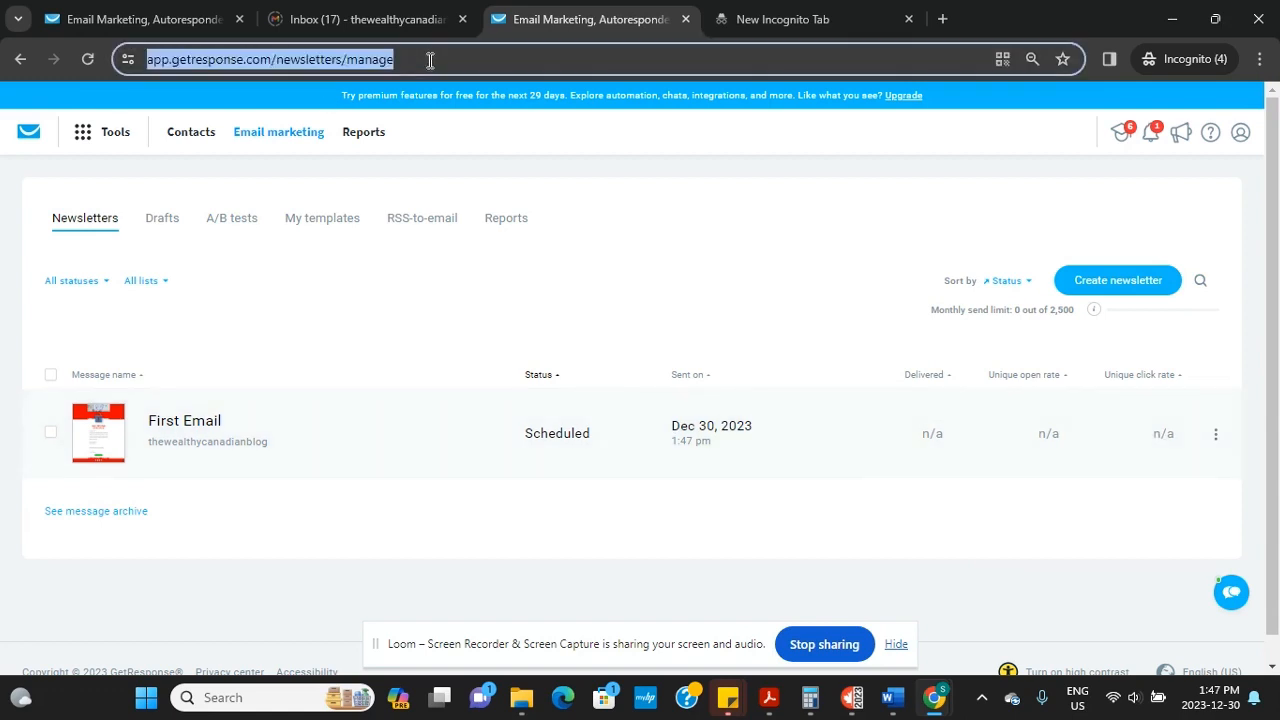
pyautogui.press('Return')
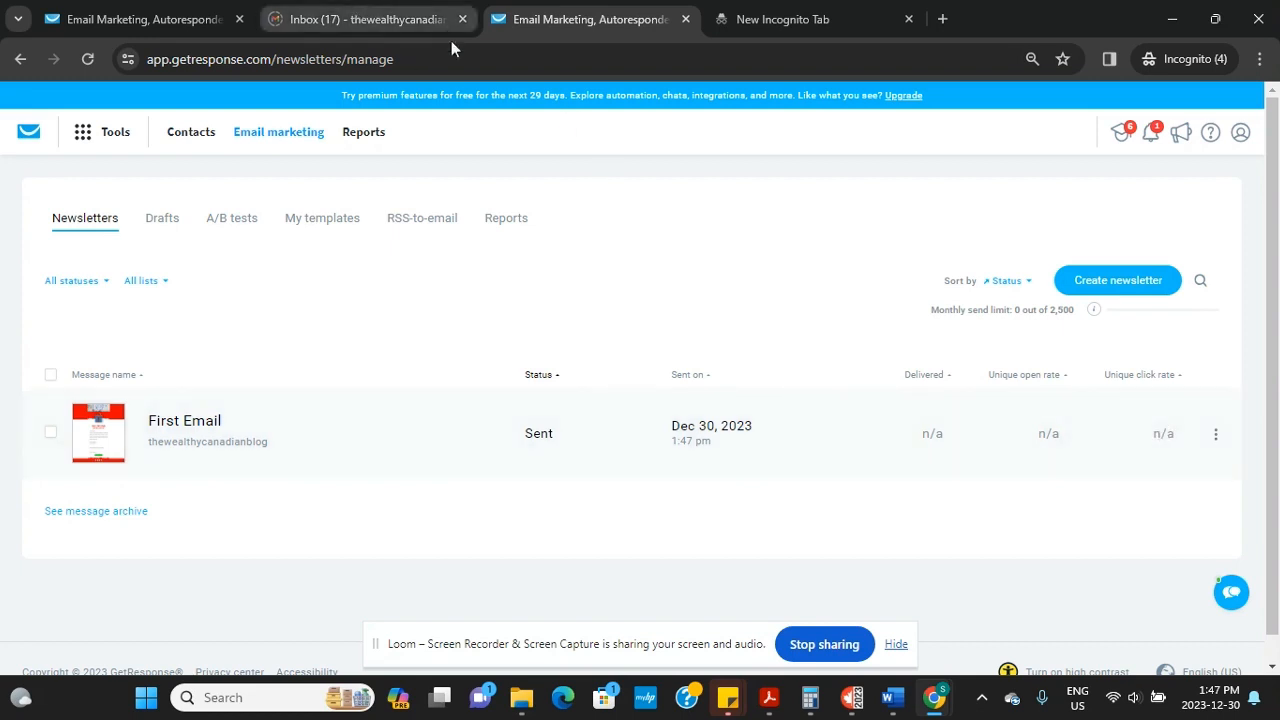
pyautogui.hotkey('alt', 'Tab')
pyautogui.hotkey('alt', 'Tab')
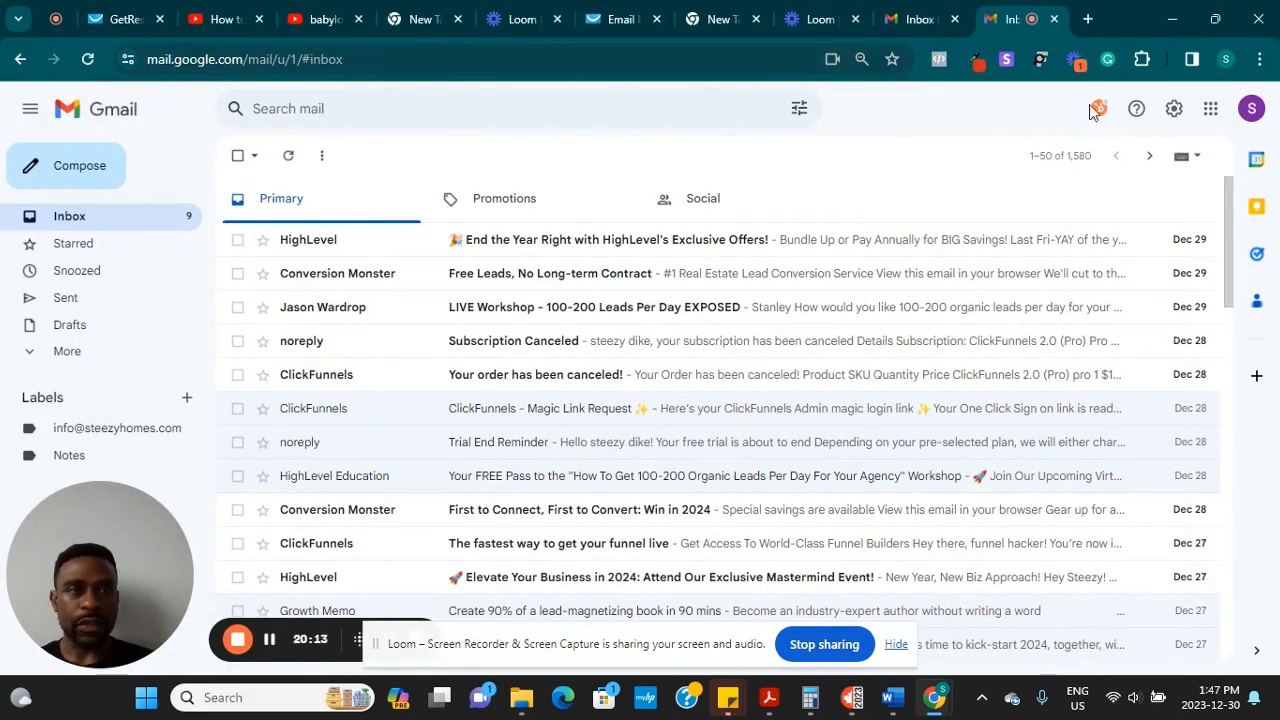
# Reload Gmail and look for the email in the Drafts and Spam folders
pyautogui.click(443, 60)
pyautogui.press('Return')
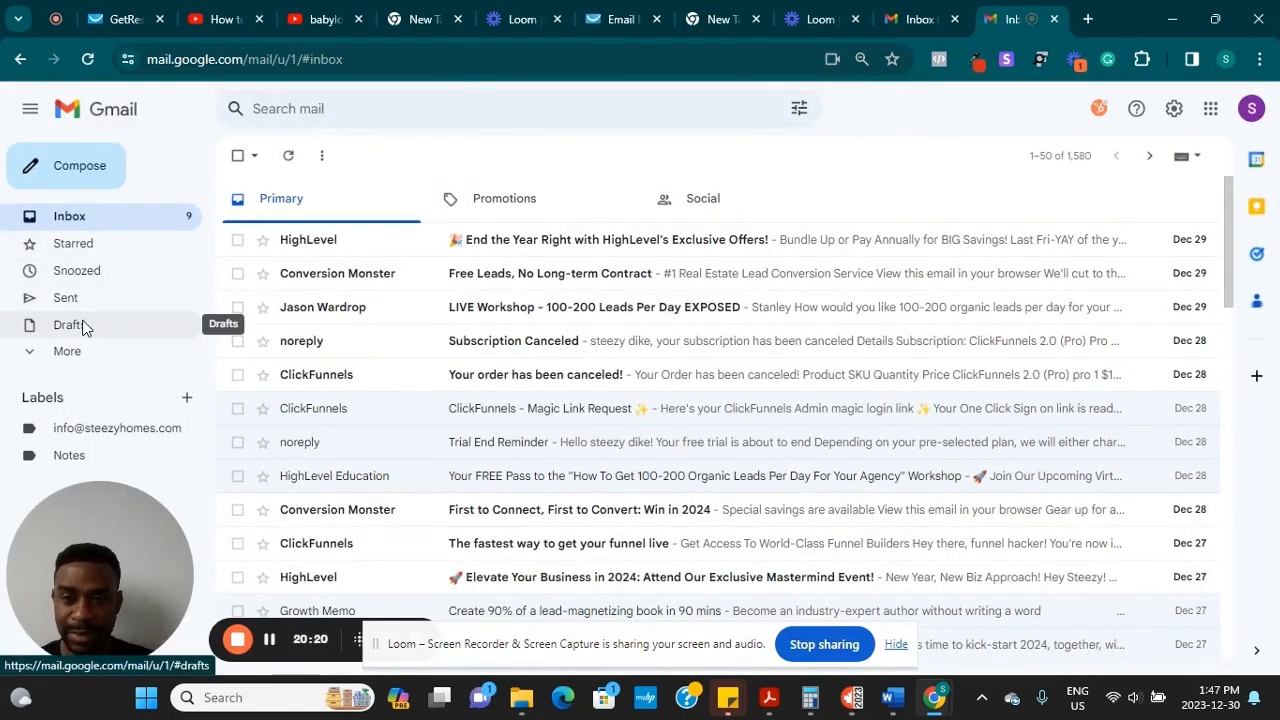
pyautogui.click(83, 326)
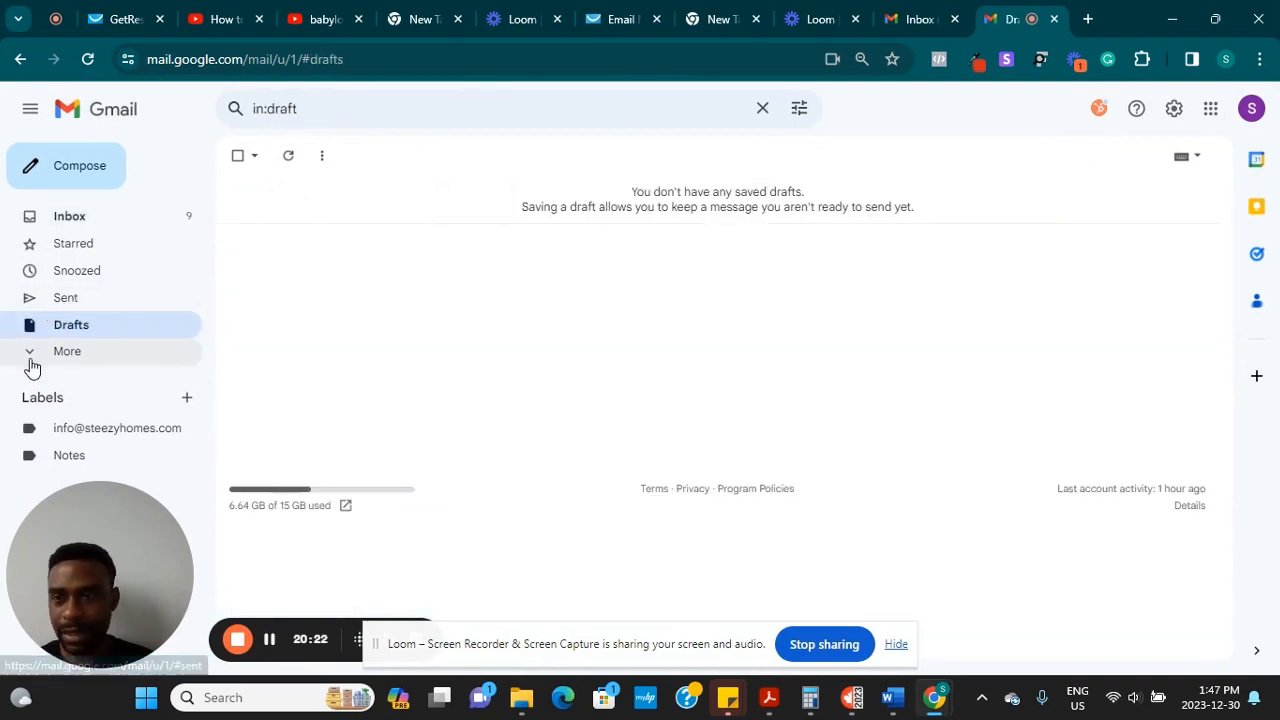
pyautogui.click(37, 357)
pyautogui.scroll(-1, 38, 359)
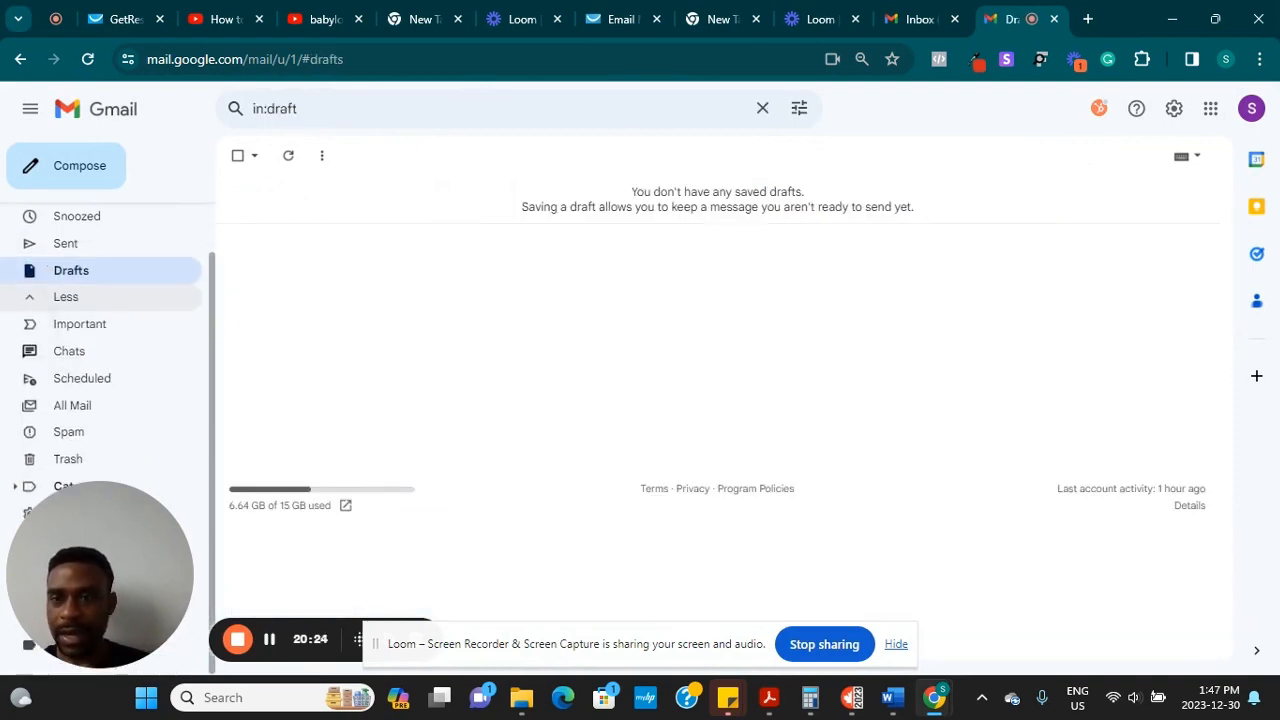
pyautogui.click(69, 431)
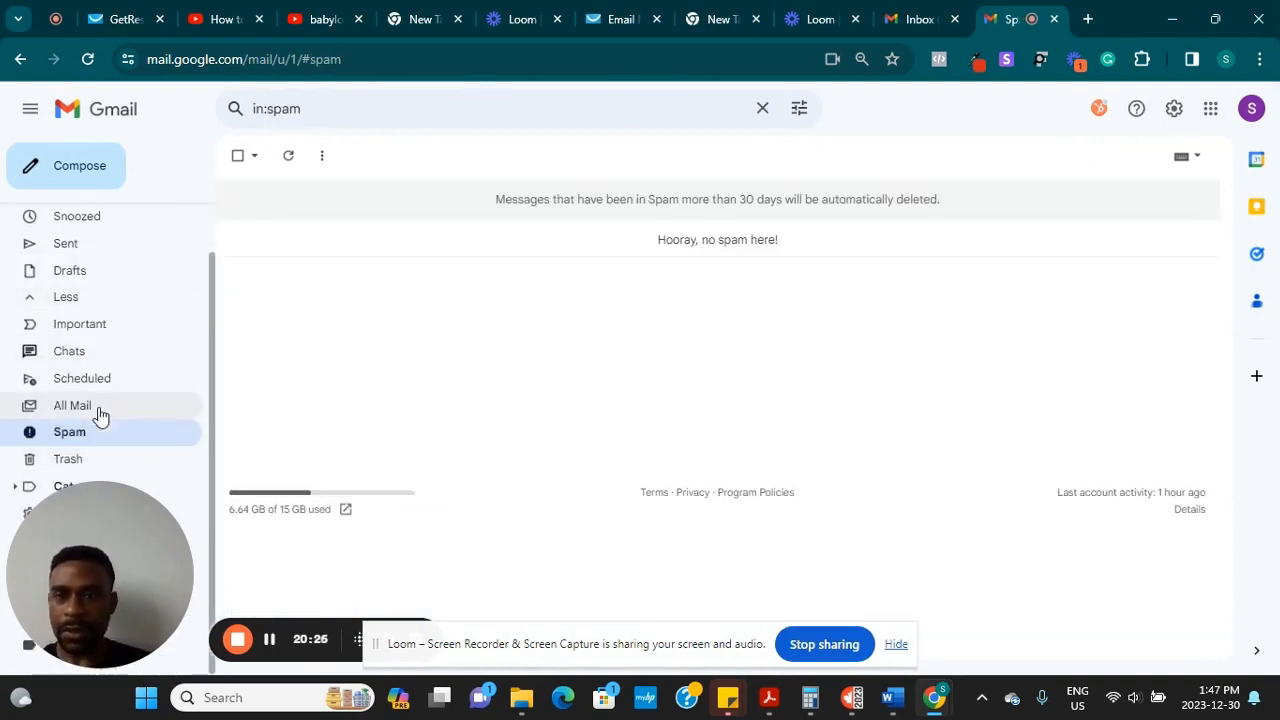
# Check the account panel, return to Inbox, and reload until the welcome email arrives
pyautogui.click(1249, 114)
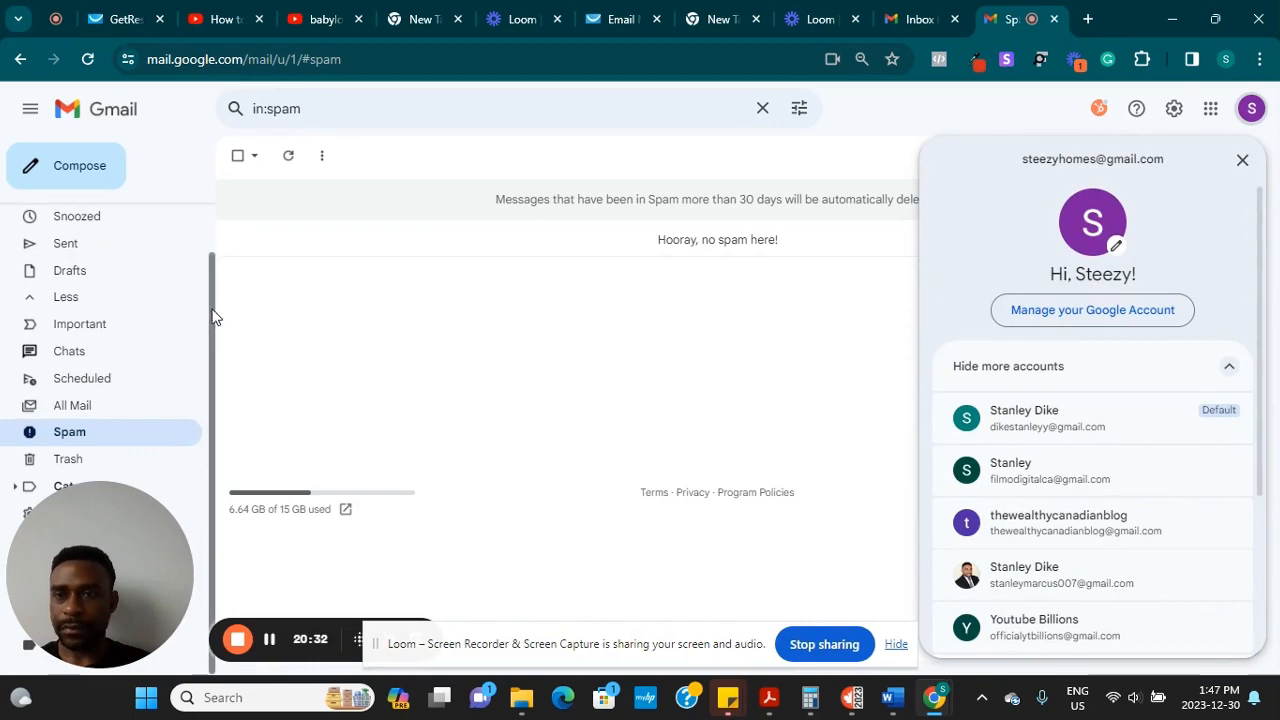
pyautogui.scroll(1, 202, 206)
pyautogui.click(186, 214)
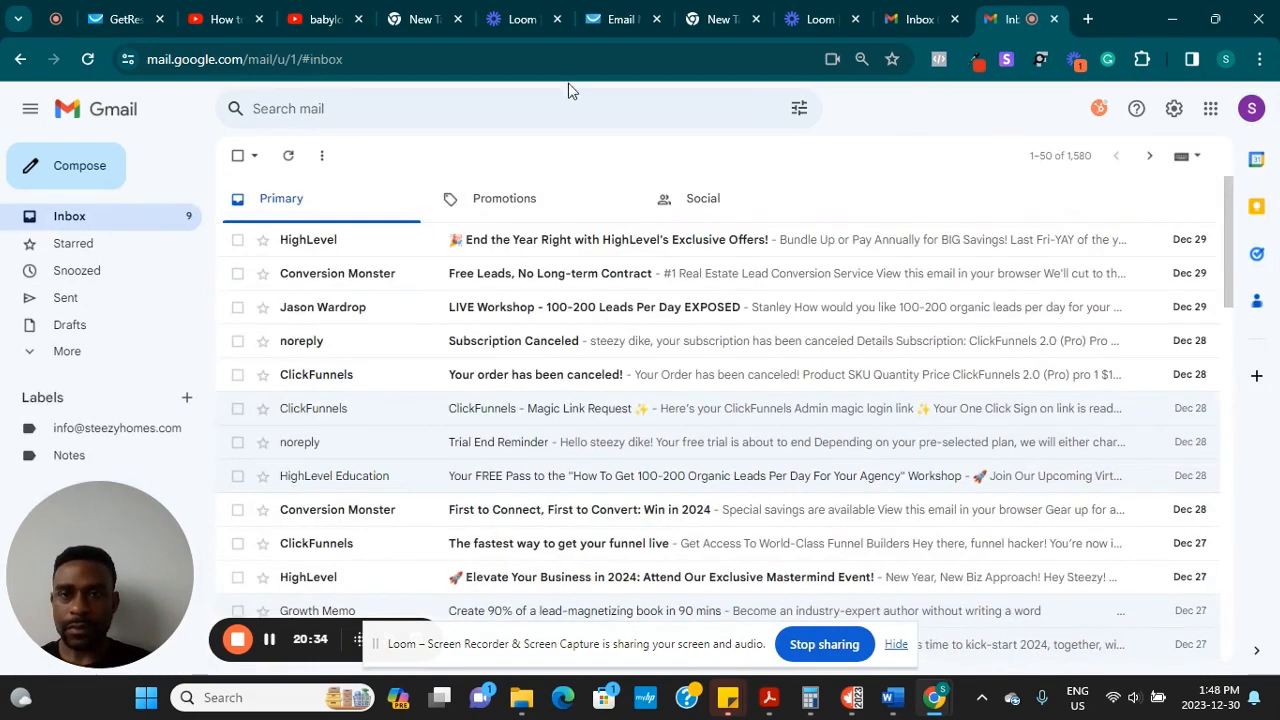
pyautogui.click(506, 58)
pyautogui.press('Return')
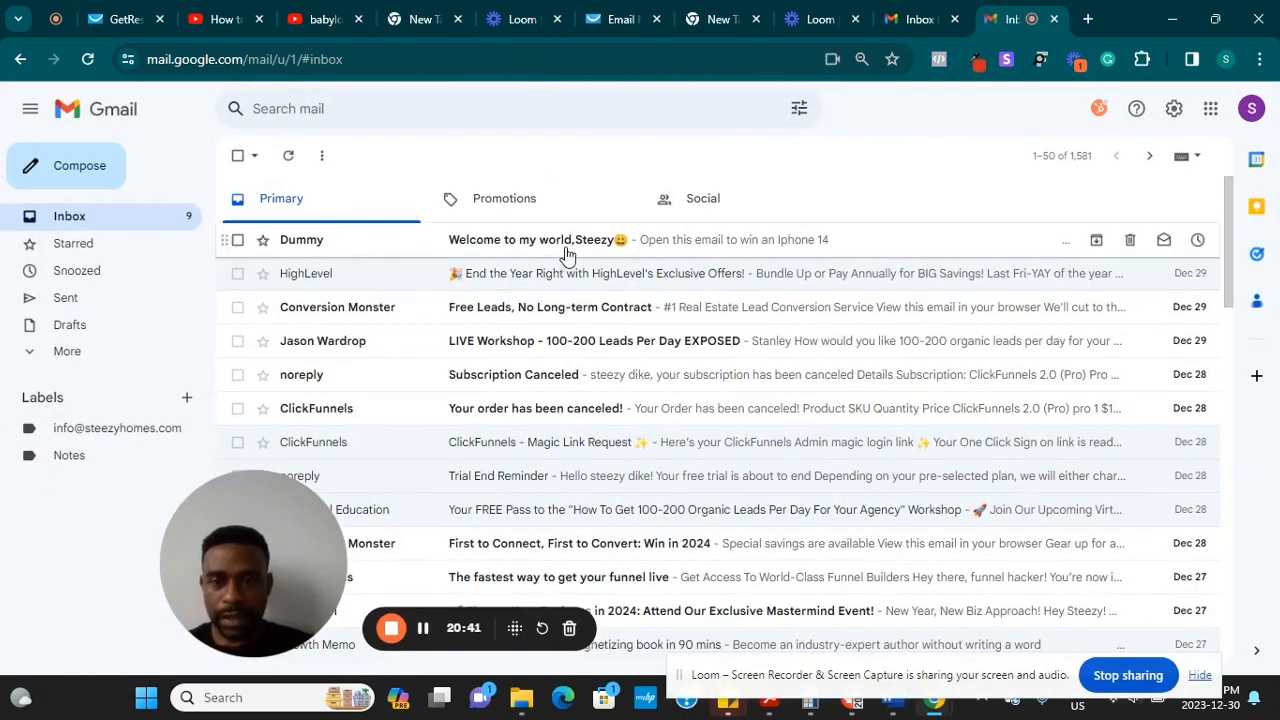
# Open the received Welcome email and test its website and blog links; the blog link fails to load
pyautogui.click(556, 248)
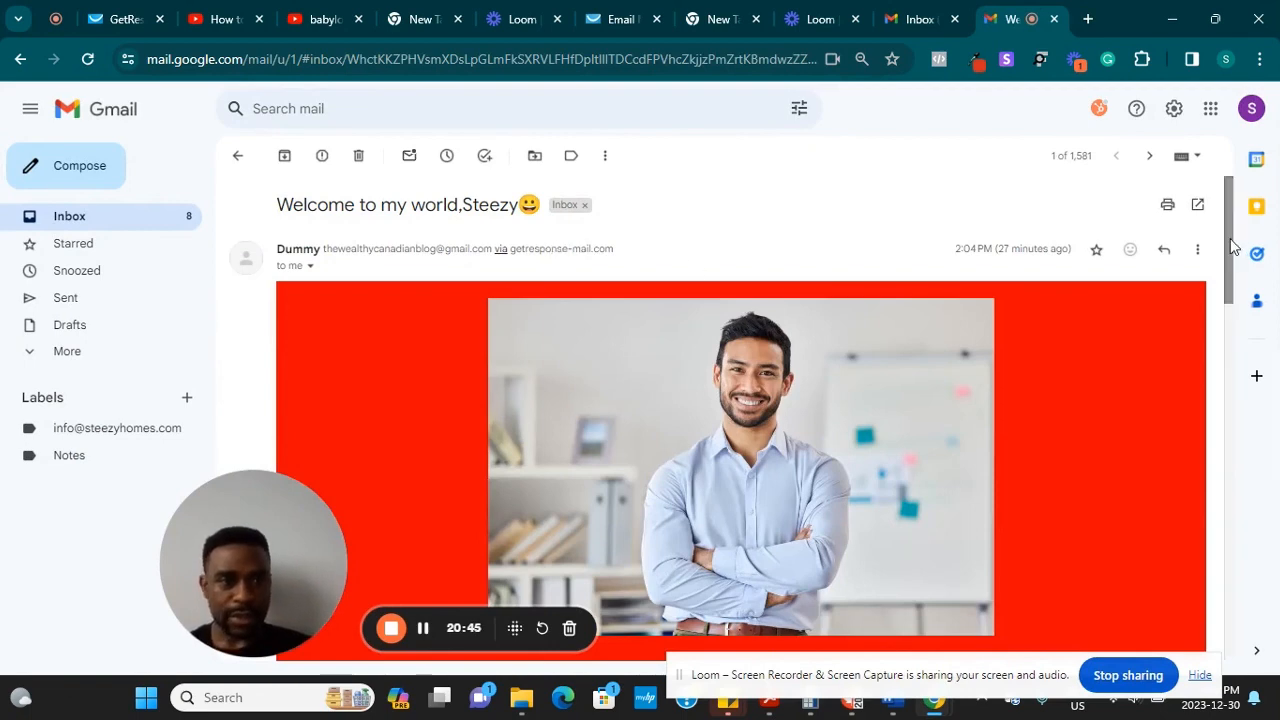
pyautogui.moveTo(1232, 247); pyautogui.dragTo(1249, 476)
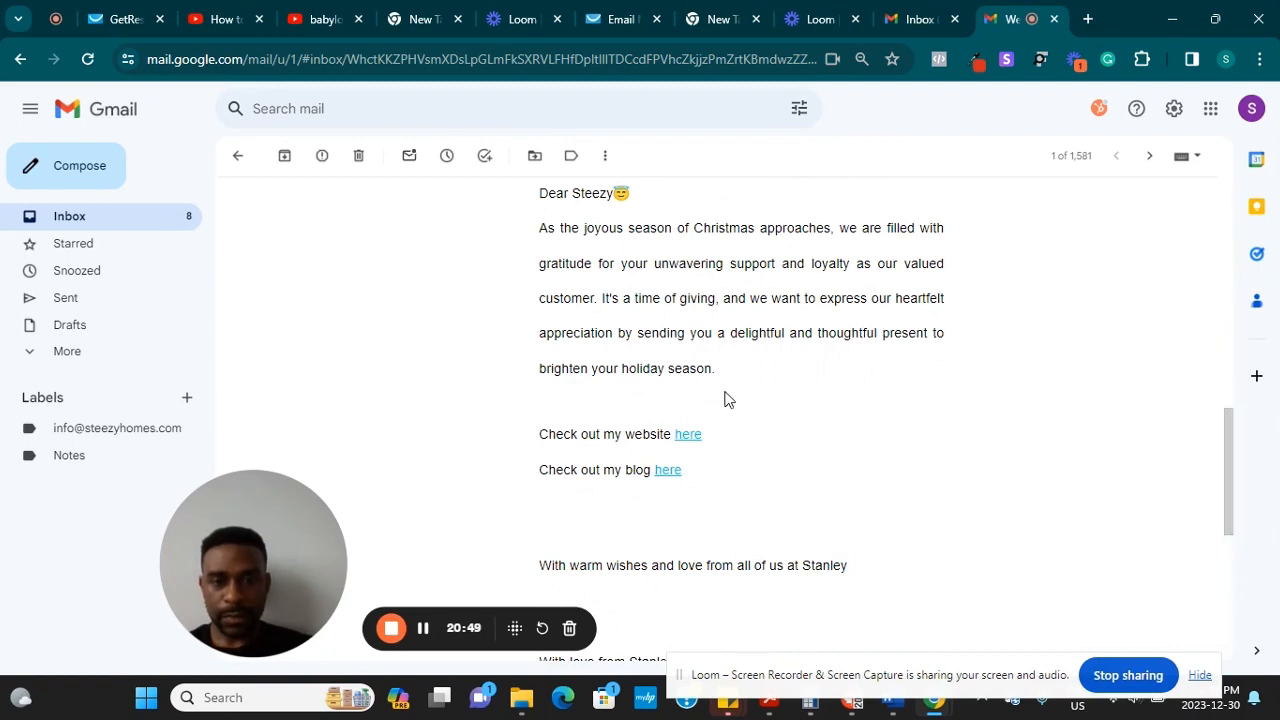
pyautogui.click(687, 438)
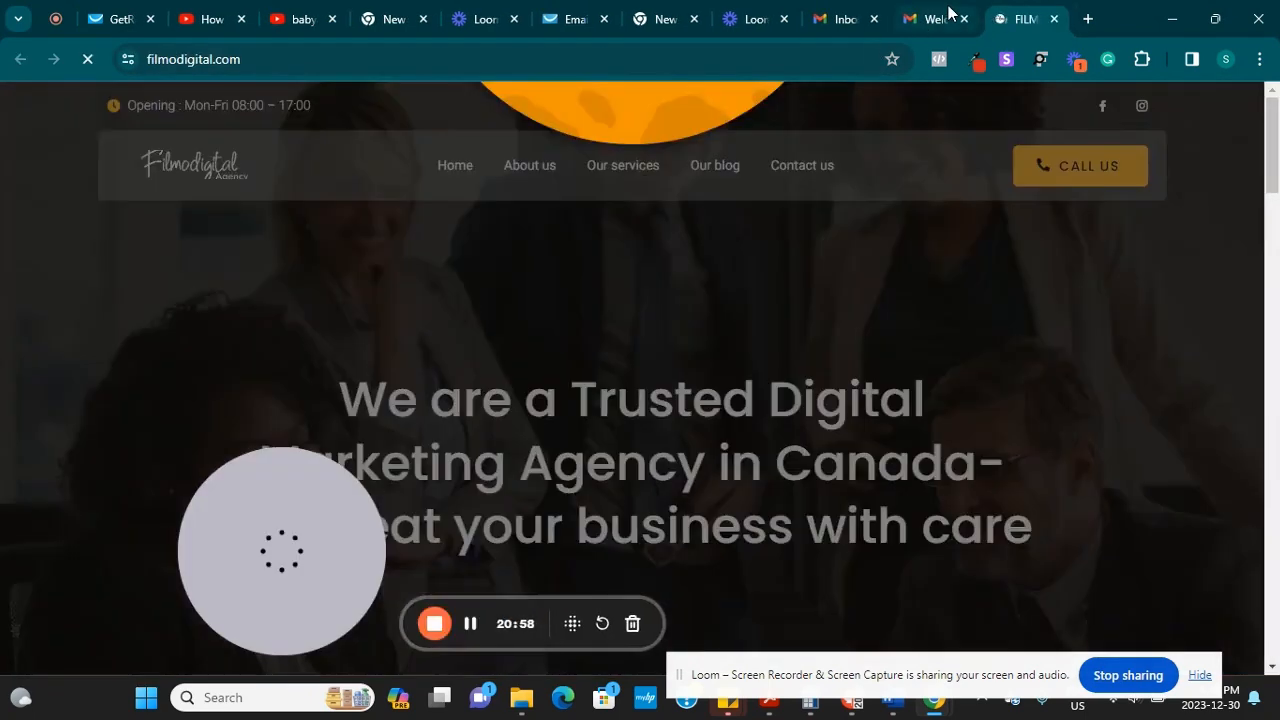
pyautogui.click(940, 16)
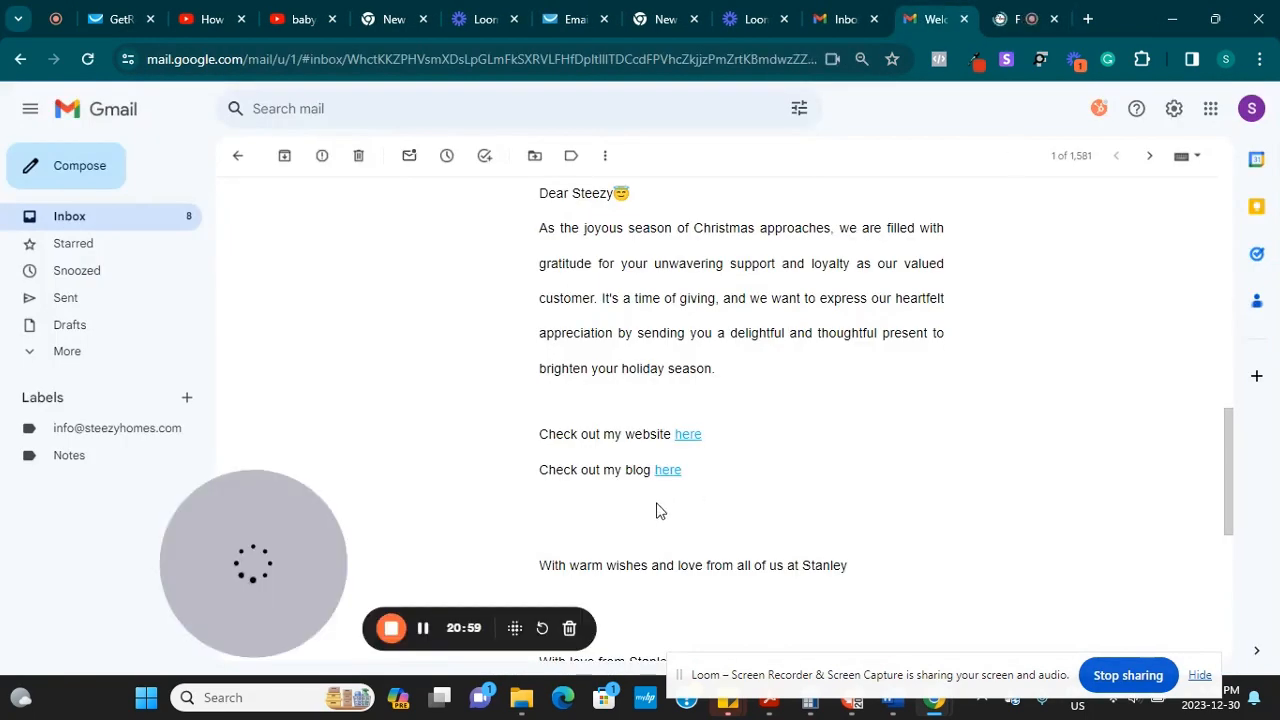
pyautogui.click(666, 471)
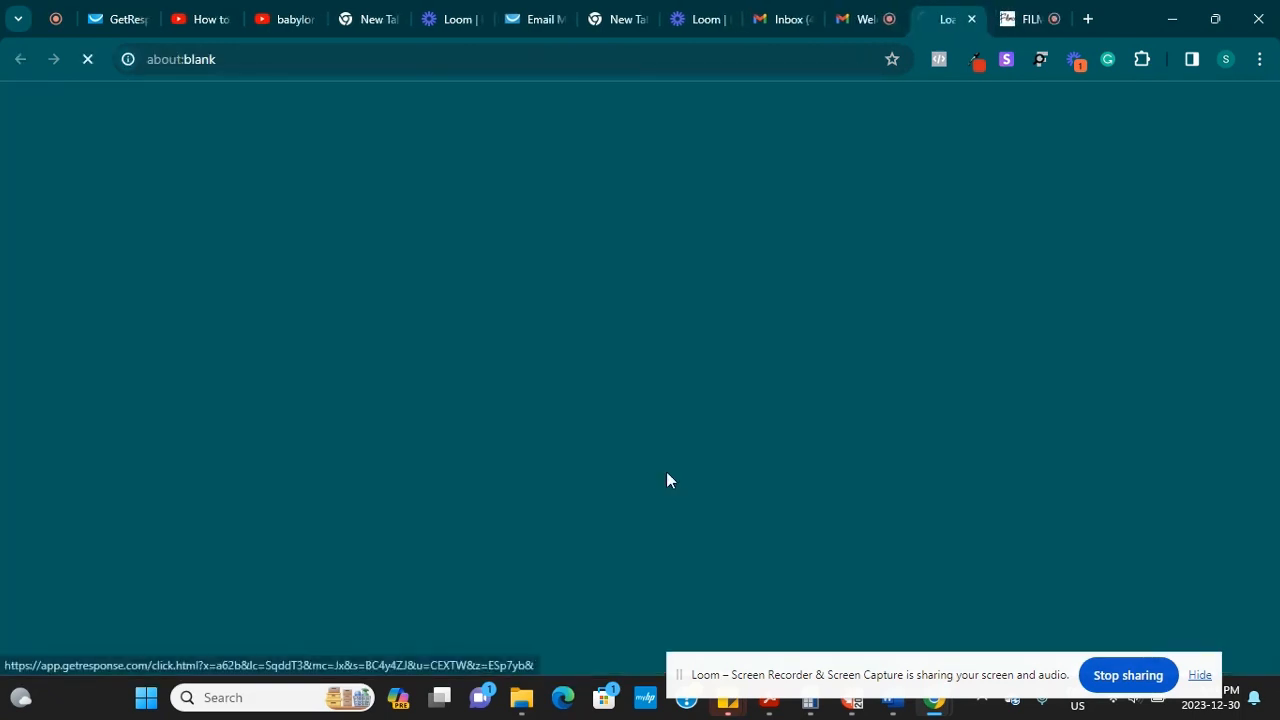
pyautogui.click(870, 21)
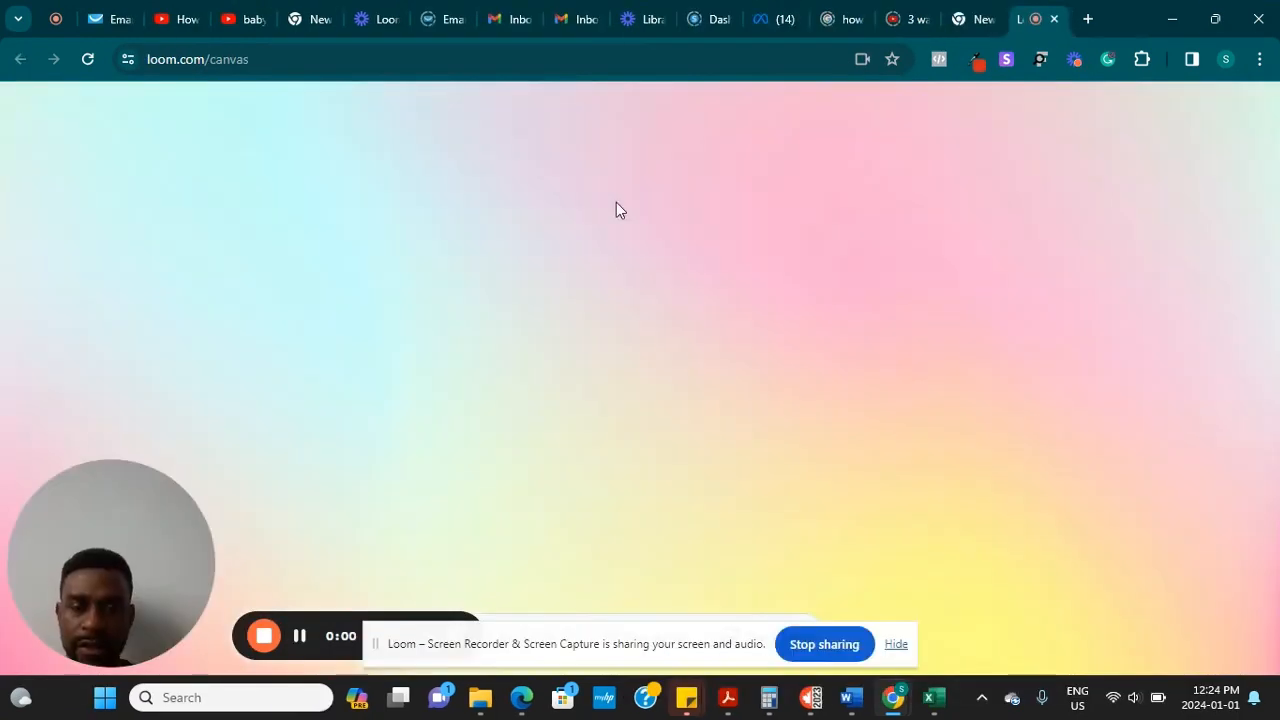
# Switch back to GetResponse and open the Contacts lists page showing the blog's 2-contact list
pyautogui.hotkey('alt', 'Tab')
pyautogui.click(616, 202)
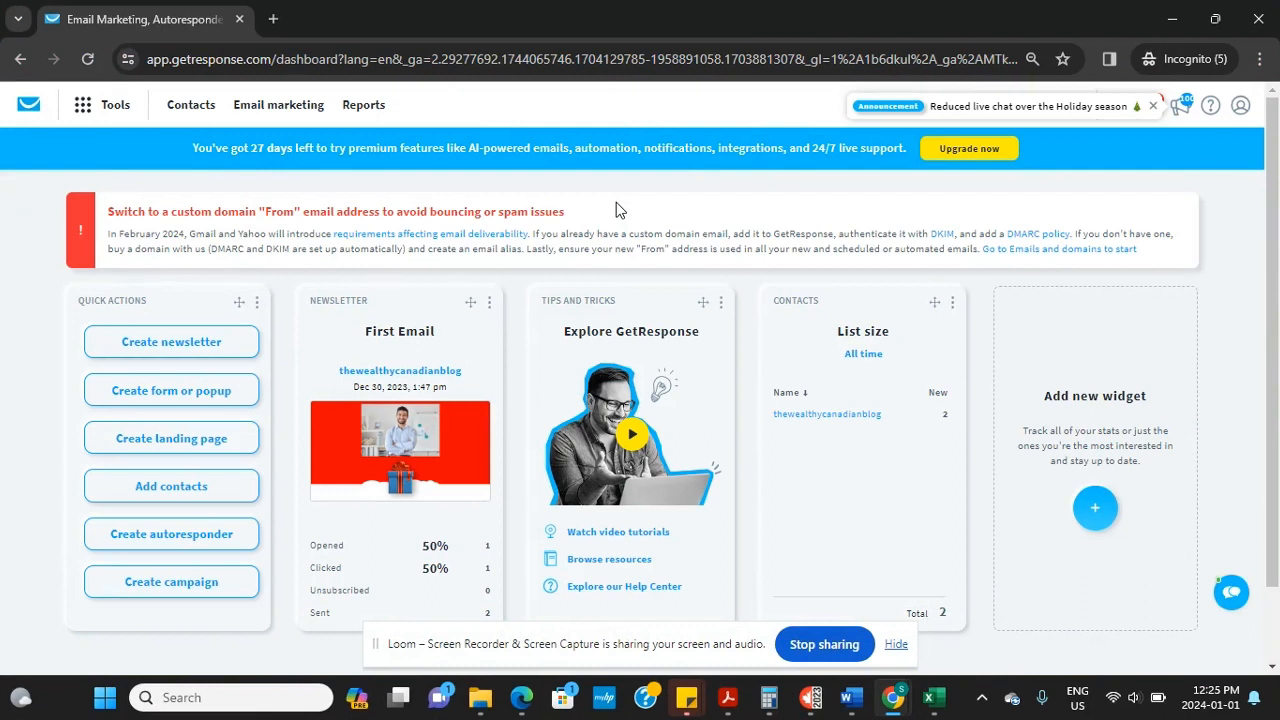
pyautogui.click(83, 106)
pyautogui.click(172, 106)
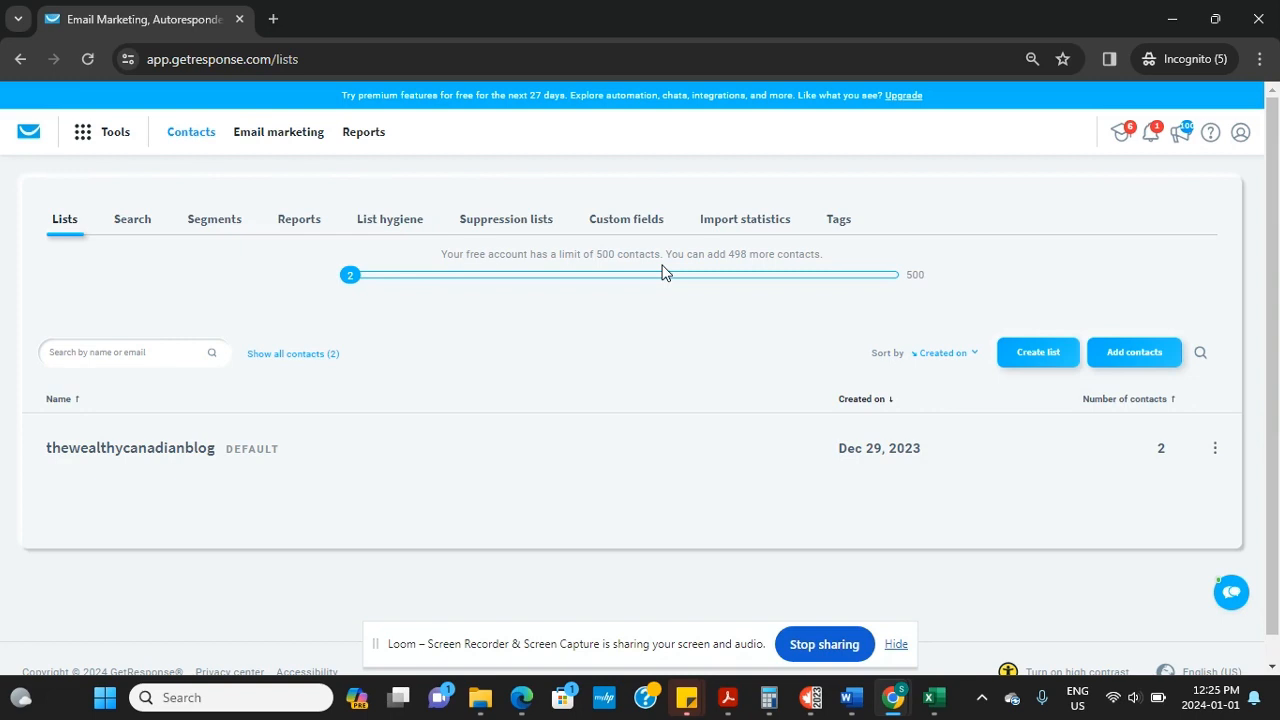
pyautogui.click(1142, 358)
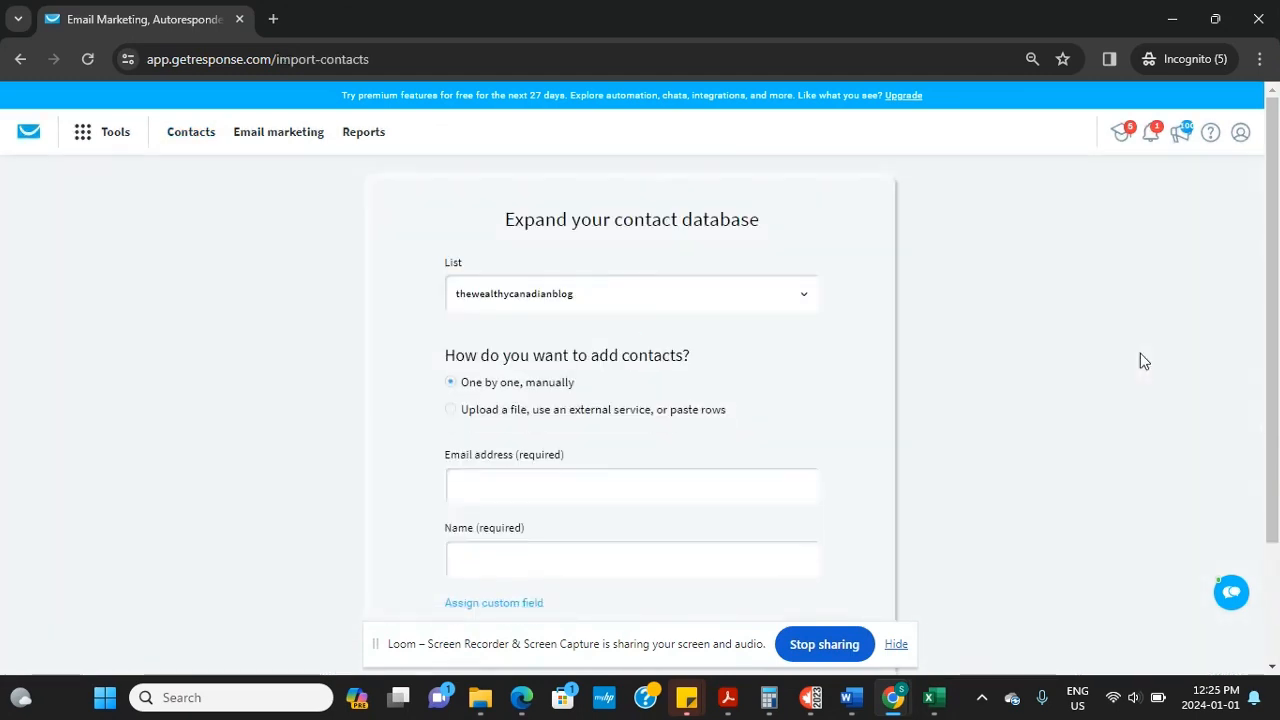
# Add a contact's e-mail address and name to the thewealthycanadianblog list, with permission confirmed
pyautogui.click(805, 296)
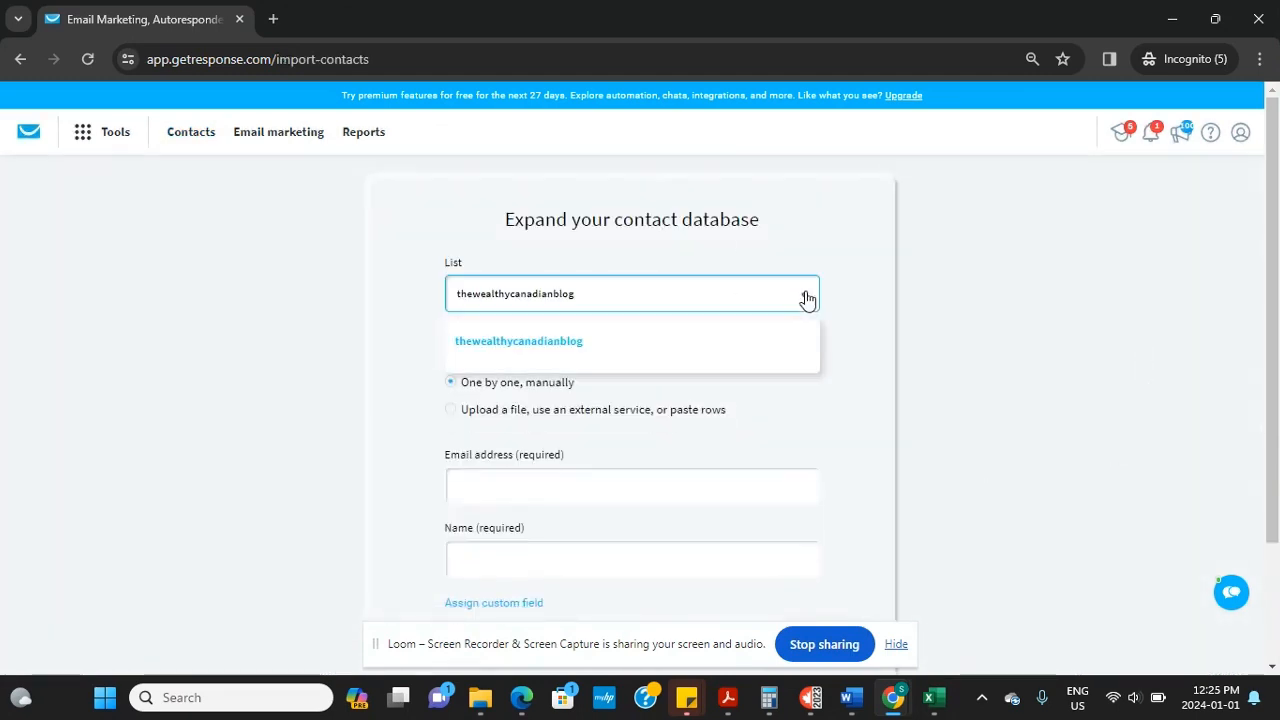
pyautogui.click(552, 343)
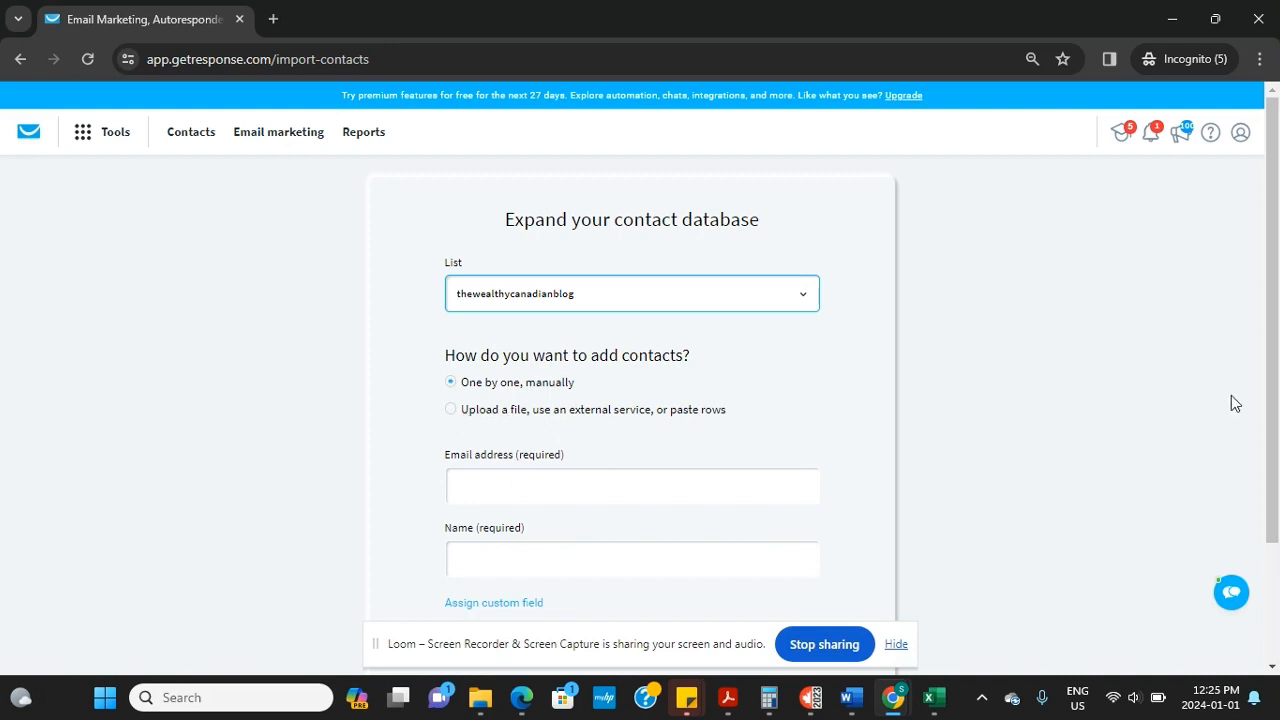
pyautogui.scroll(-2, 1272, 400)
pyautogui.click(558, 336)
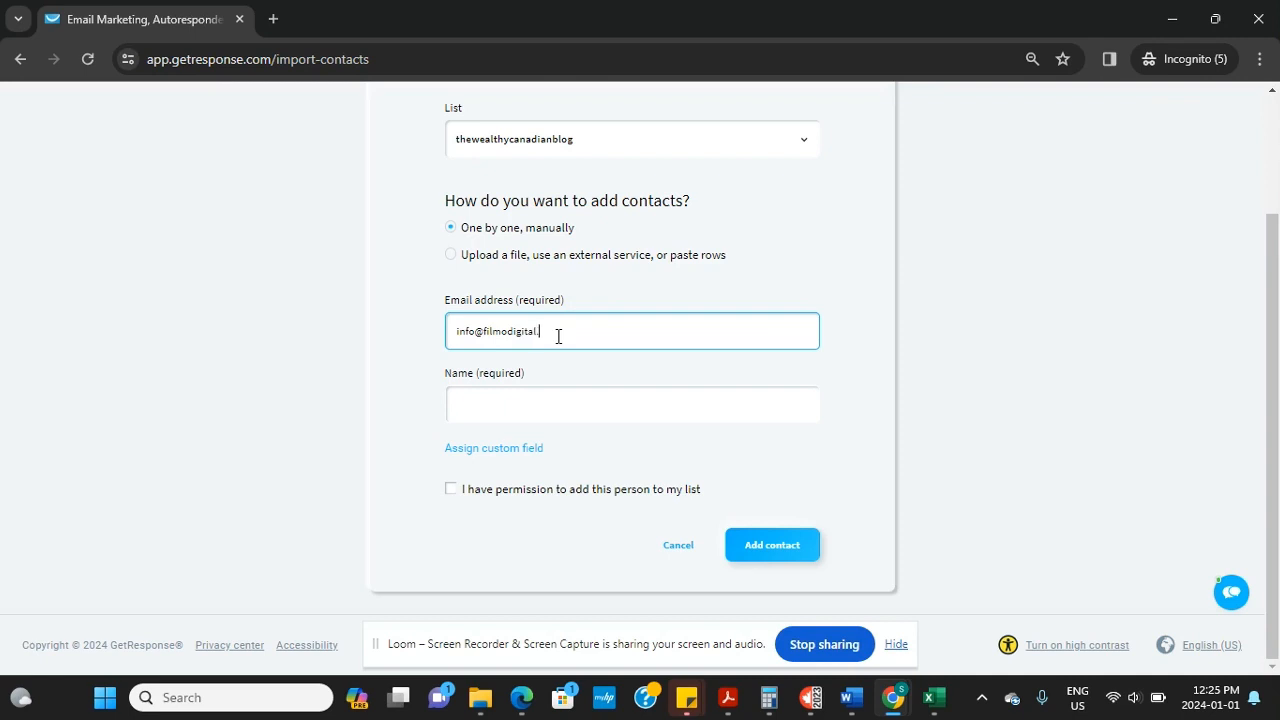
pyautogui.click(523, 399)
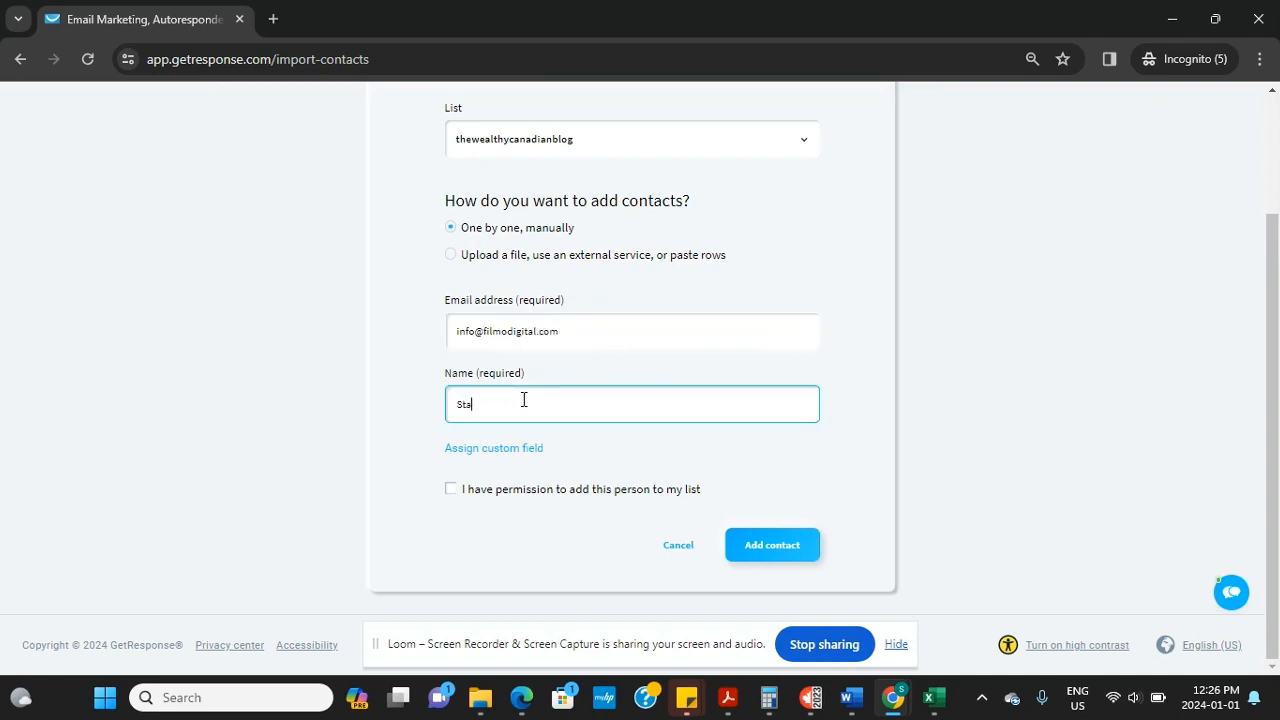
pyautogui.click(453, 492)
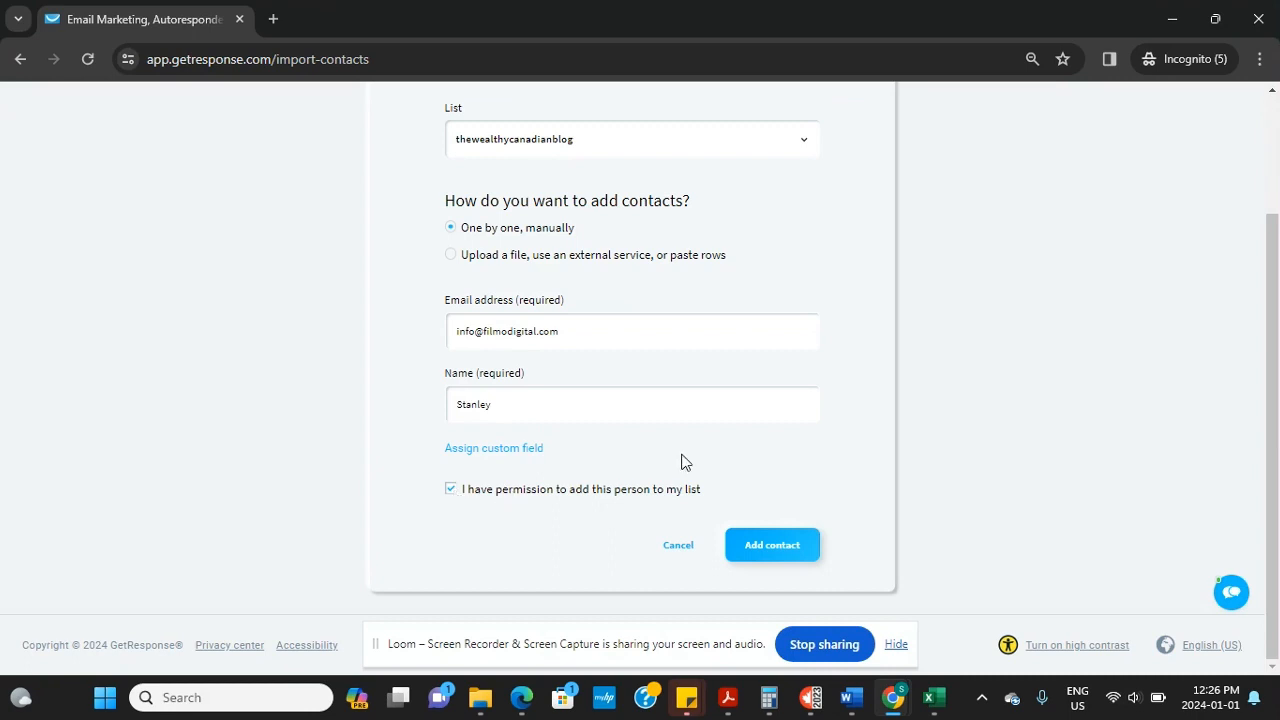
pyautogui.click(792, 553)
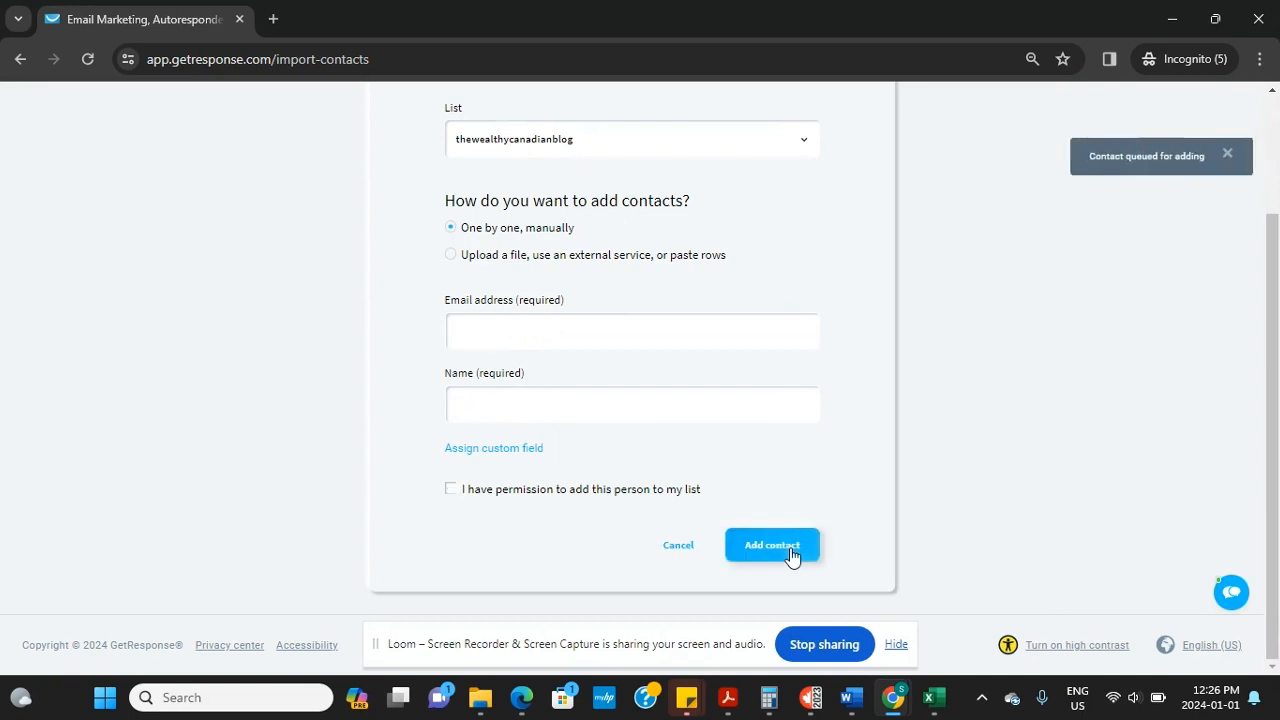
# Check that the list now shows 3 contacts, then return to the lists page
pyautogui.moveTo(1273, 398); pyautogui.dragTo(1273, 281)
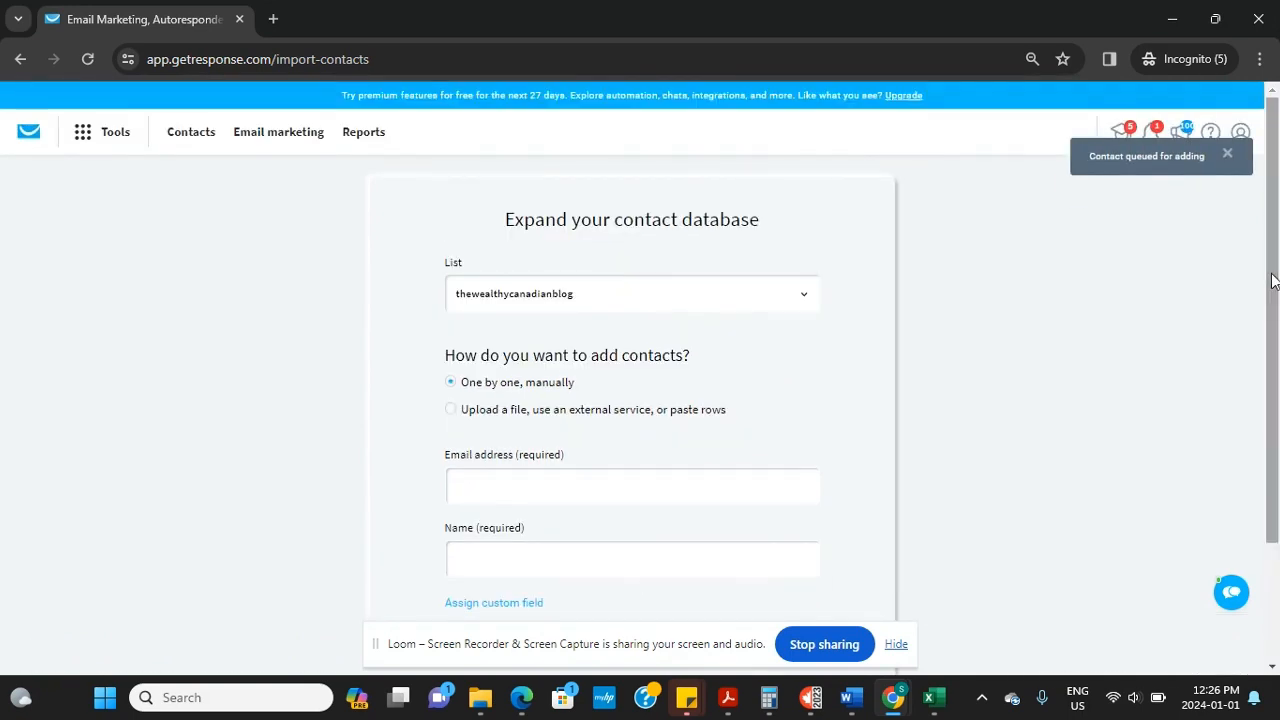
pyautogui.click(208, 140)
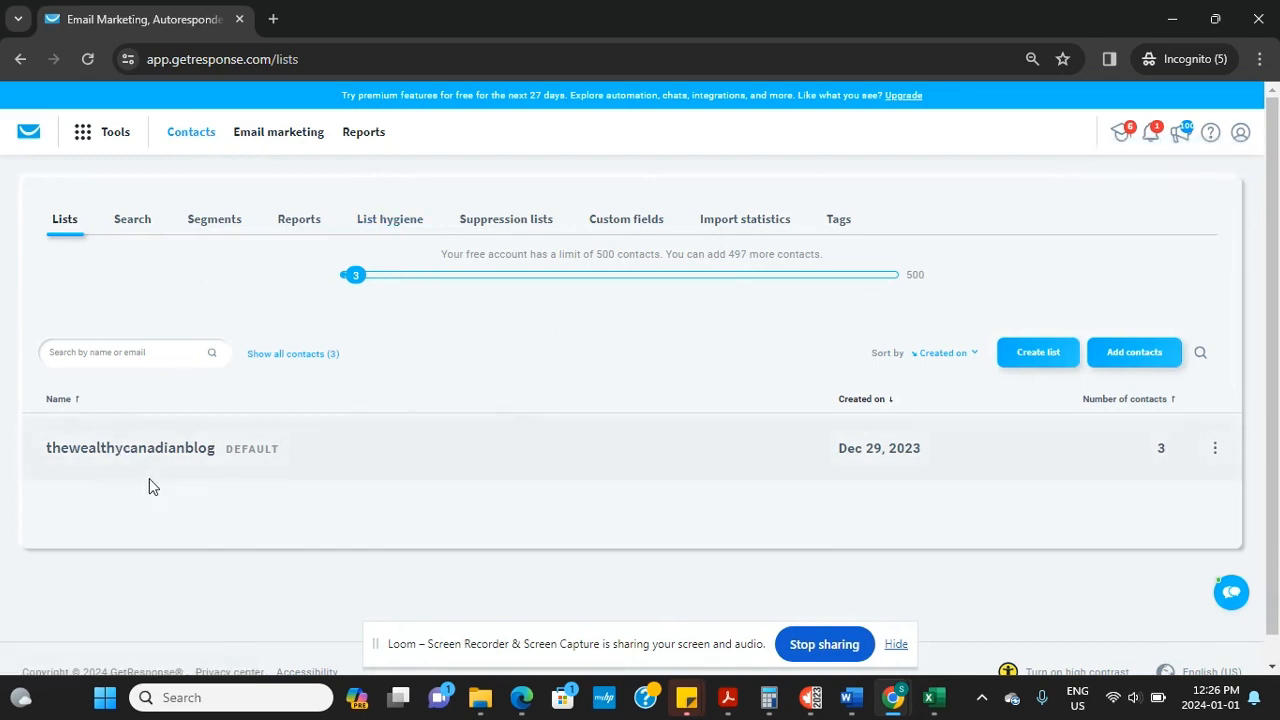
pyautogui.click(131, 449)
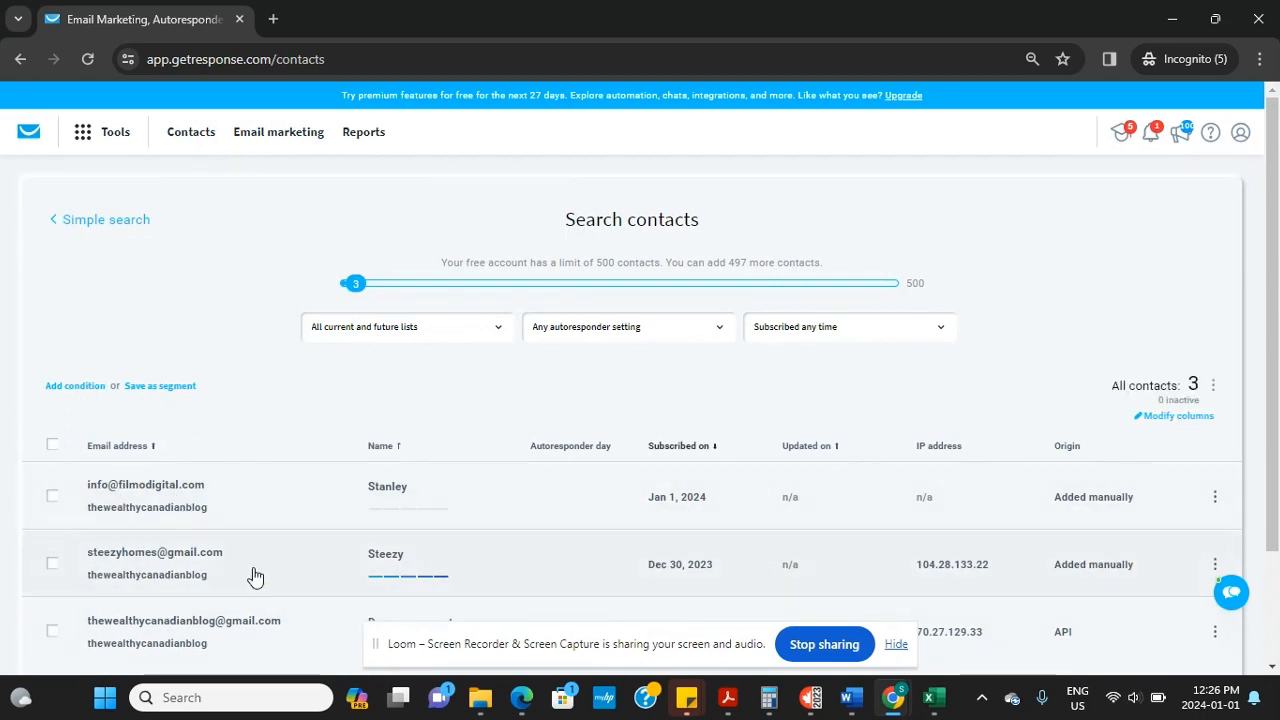
pyautogui.scroll(-2, 1254, 549)
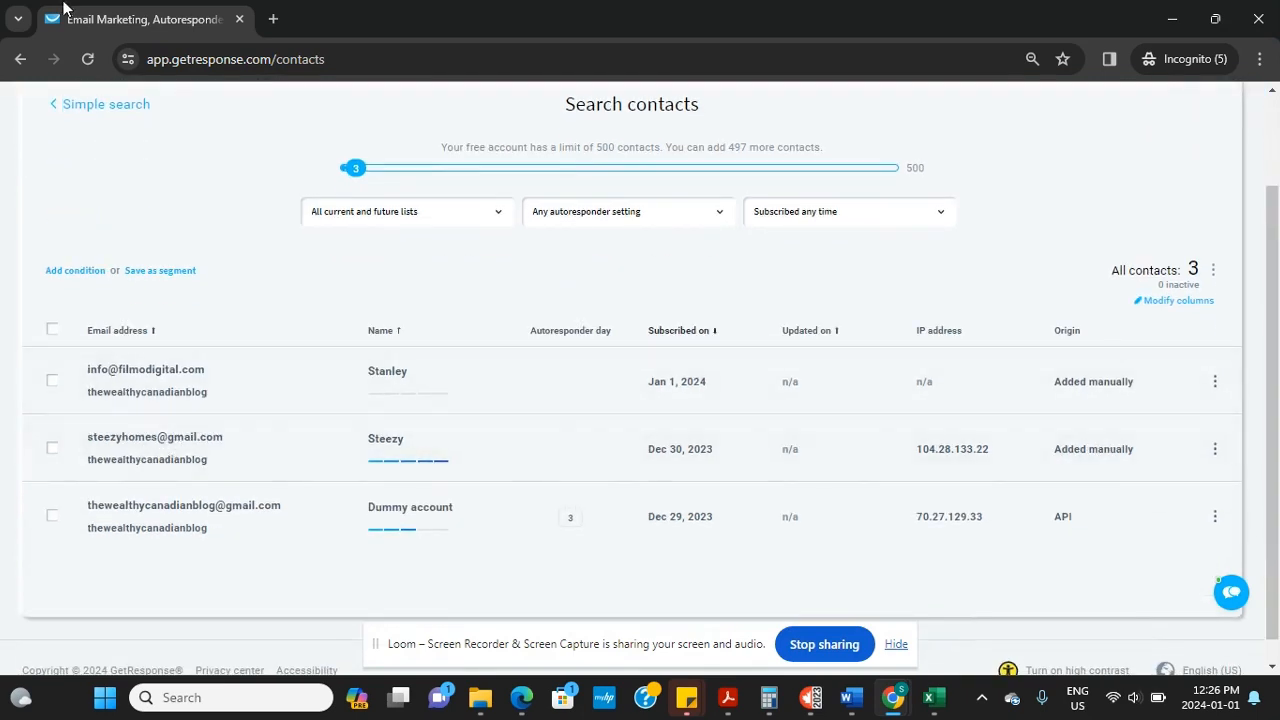
pyautogui.click(20, 60)
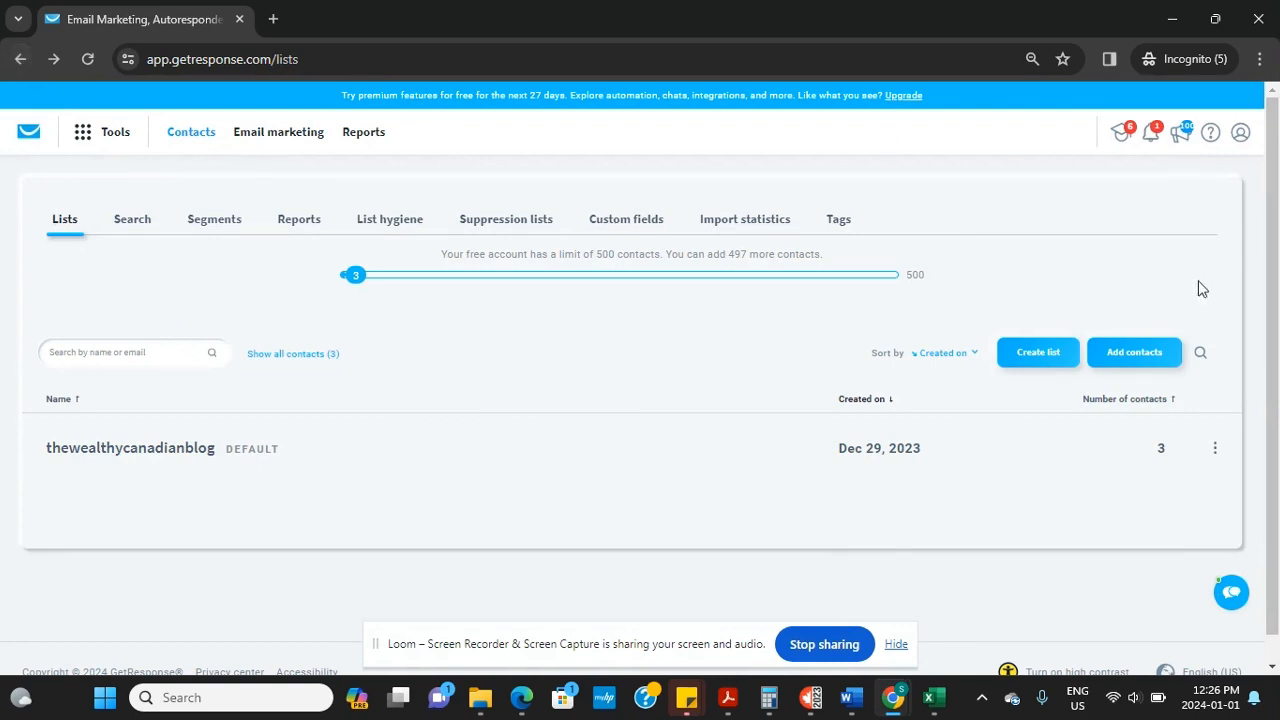
# Upload Contacts.xlsx from Downloads to the default list and confirm permission to add these people
pyautogui.click(1133, 352)
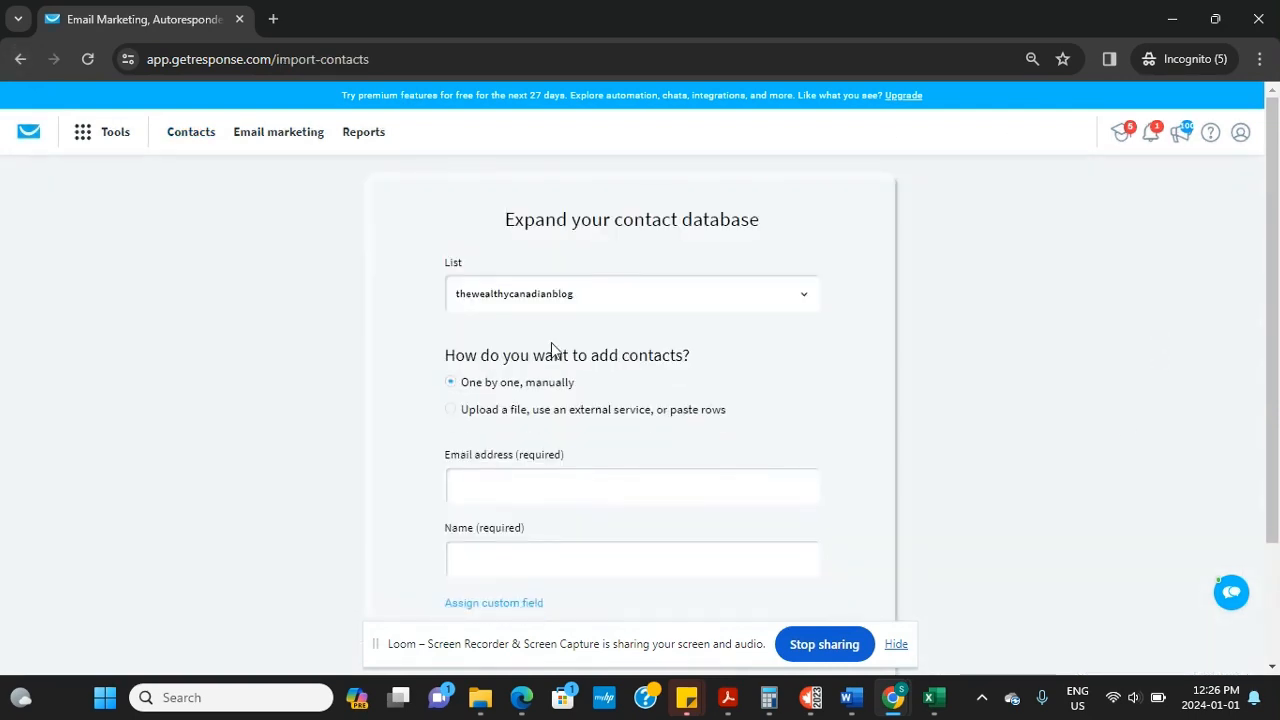
pyautogui.click(450, 410)
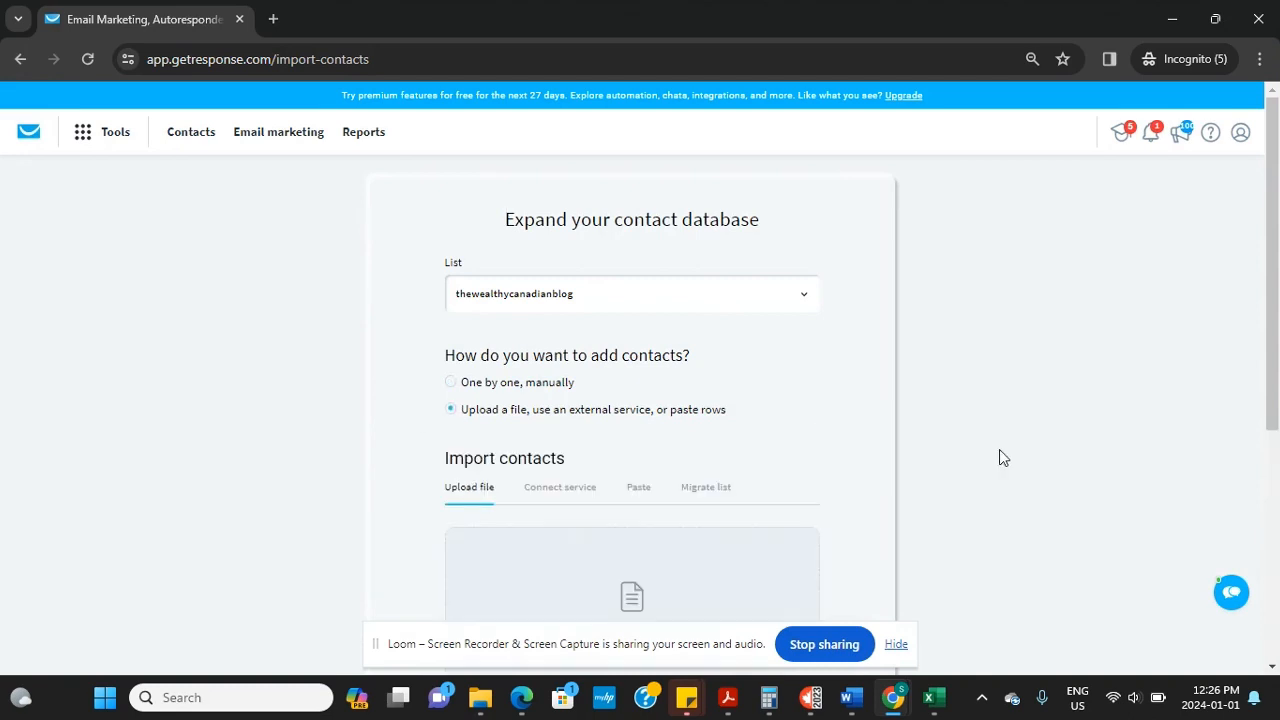
pyautogui.scroll(-2, 707, 449)
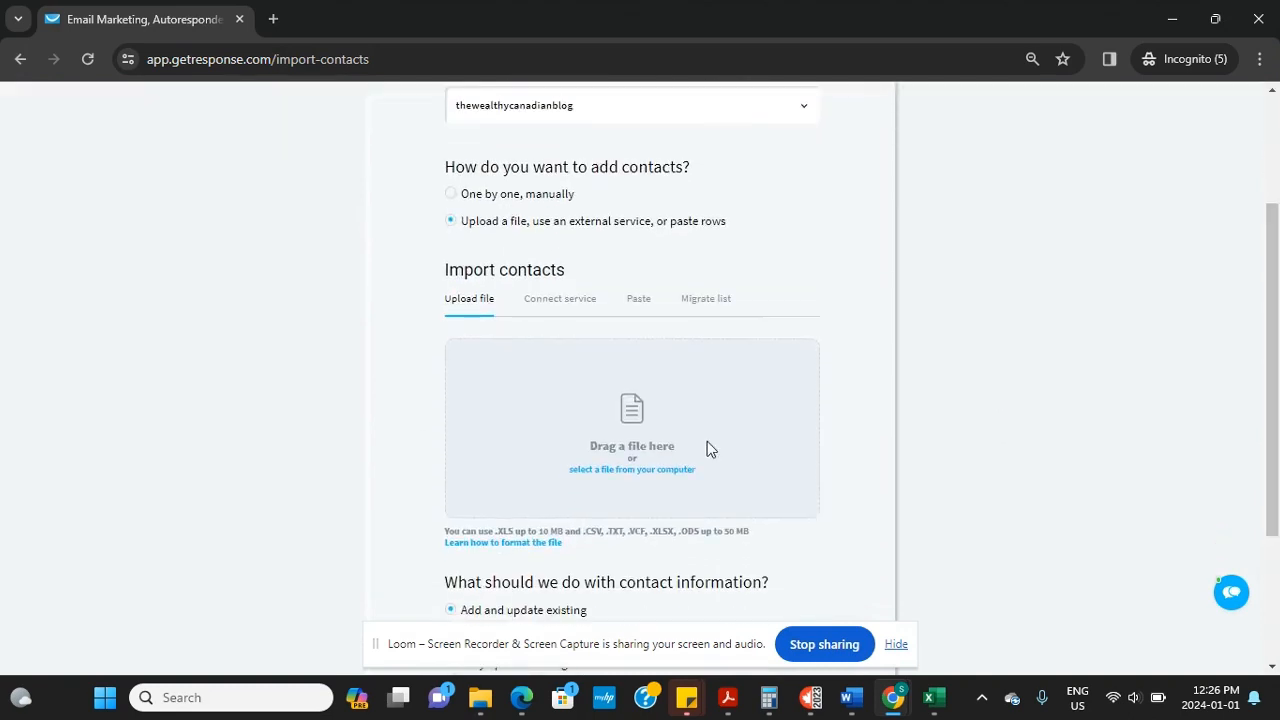
pyautogui.click(641, 481)
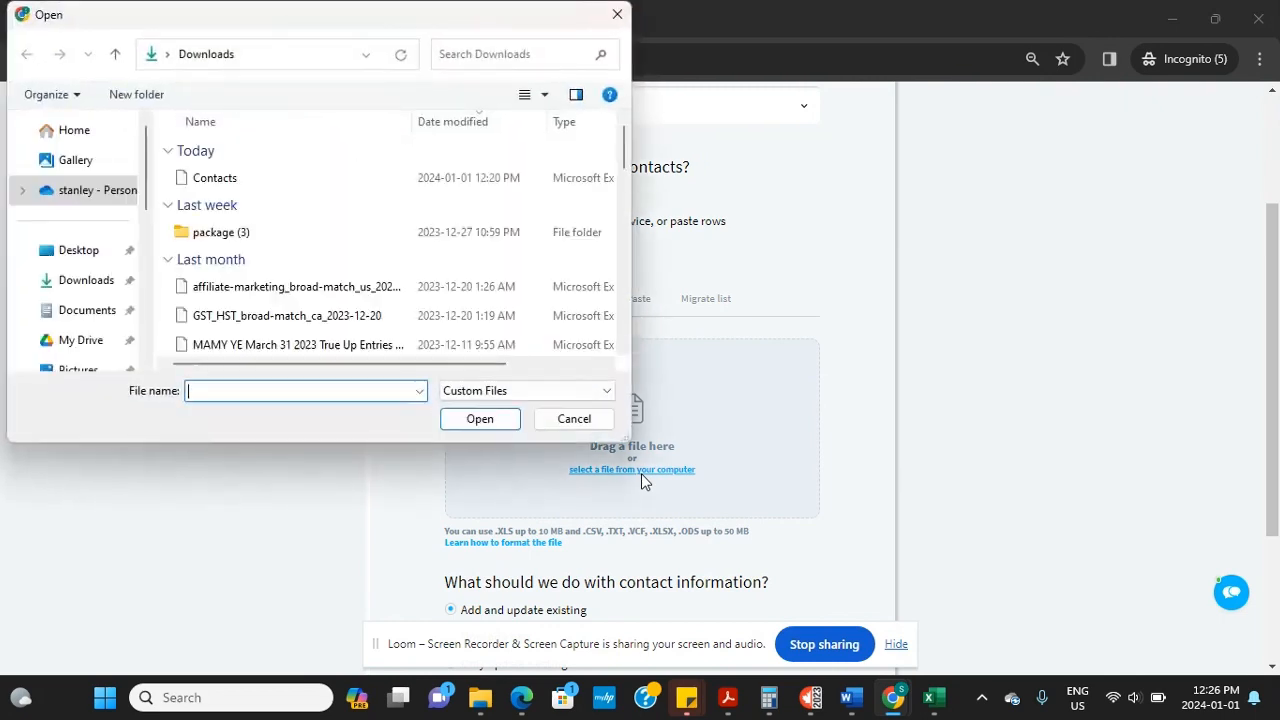
pyautogui.click(238, 180)
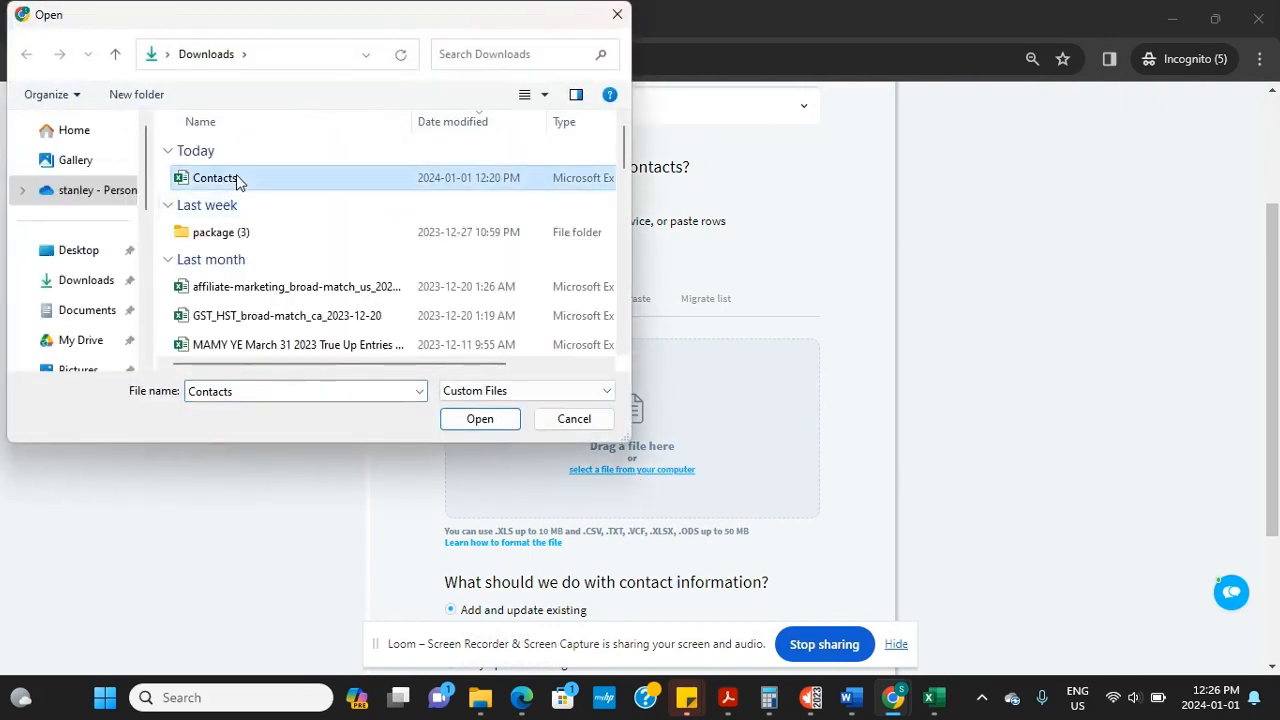
pyautogui.click(482, 426)
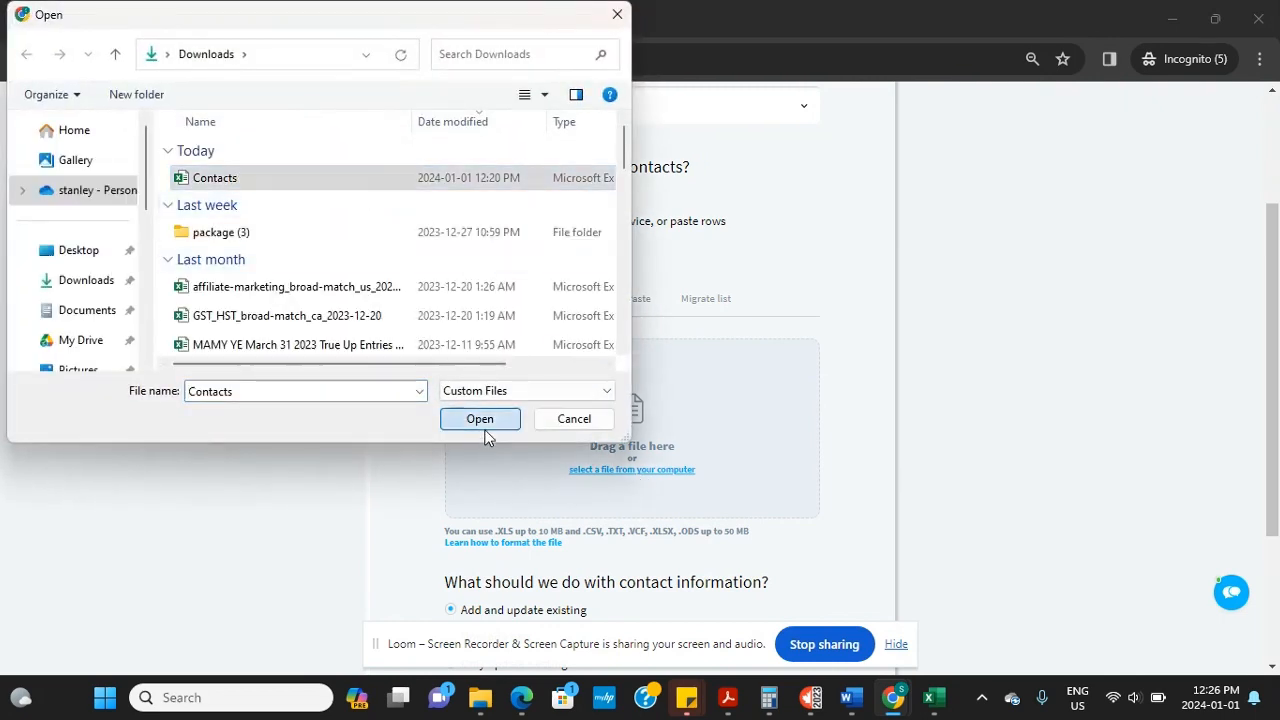
pyautogui.scroll(-3, 1272, 622)
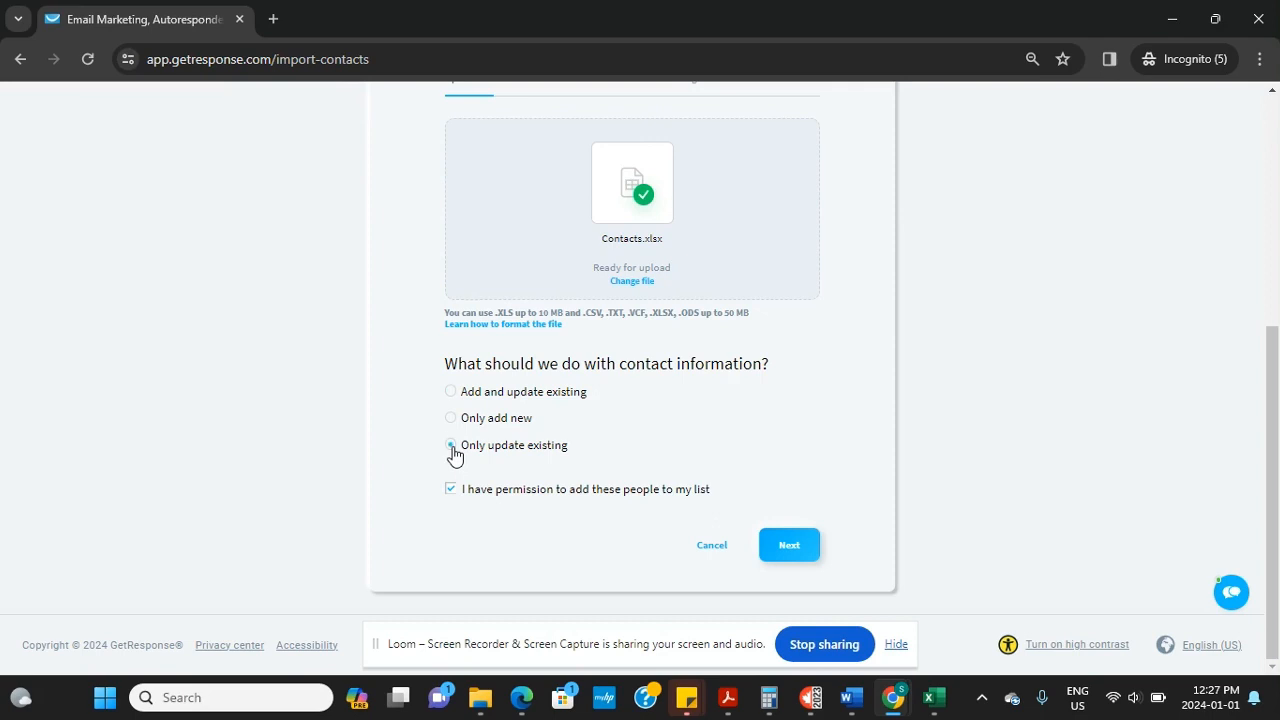
pyautogui.click(786, 547)
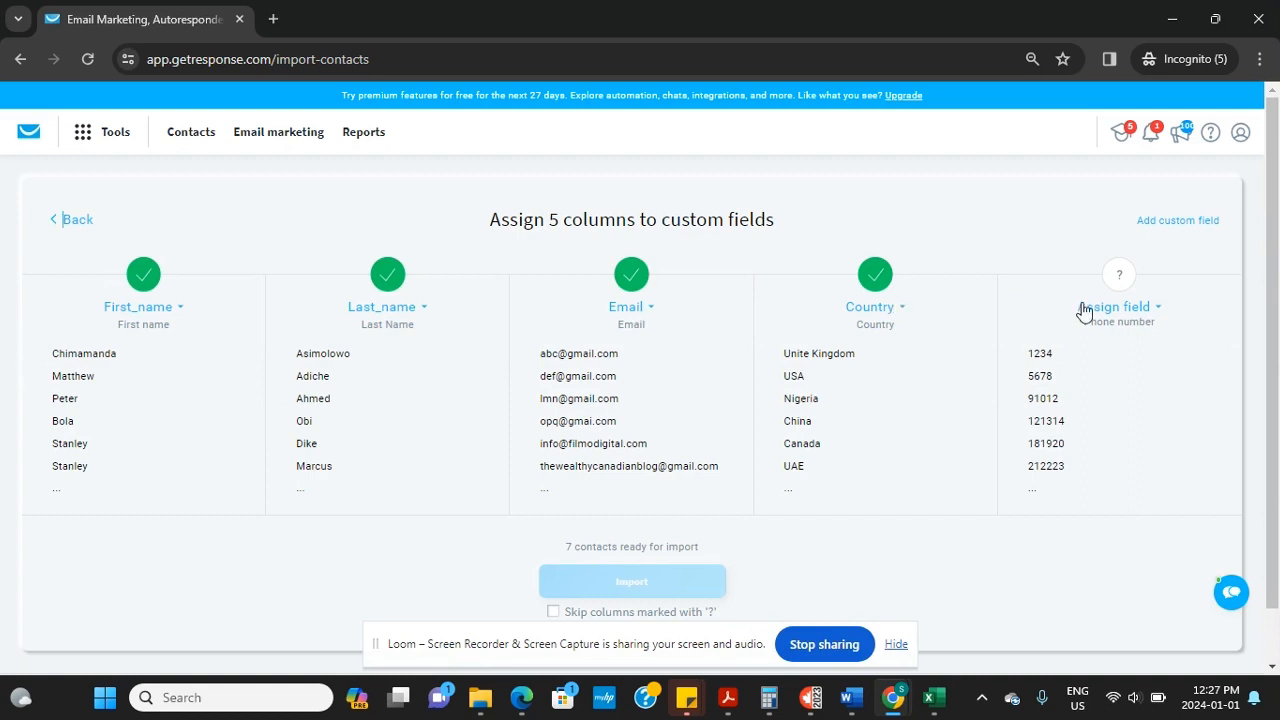
# Map the fifth, phone-number column to mobile_phone and import the 7 contacts
pyautogui.click(1151, 312)
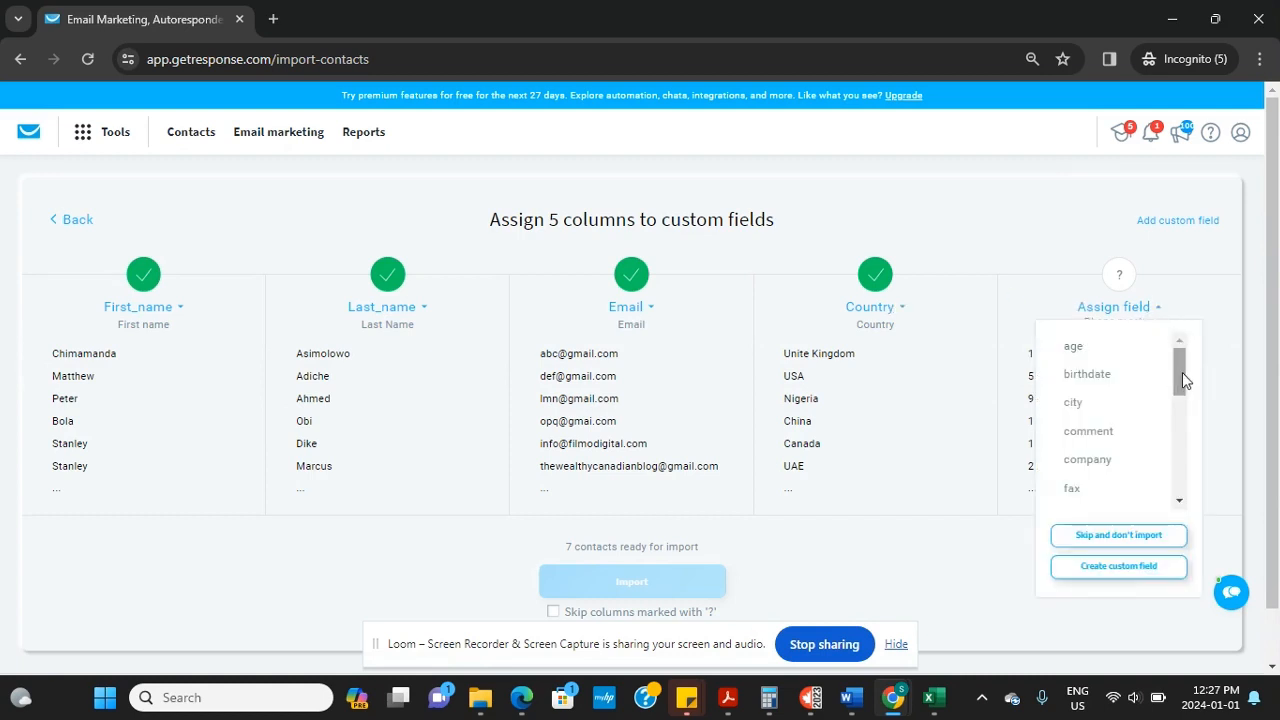
pyautogui.moveTo(1182, 372); pyautogui.dragTo(1182, 401)
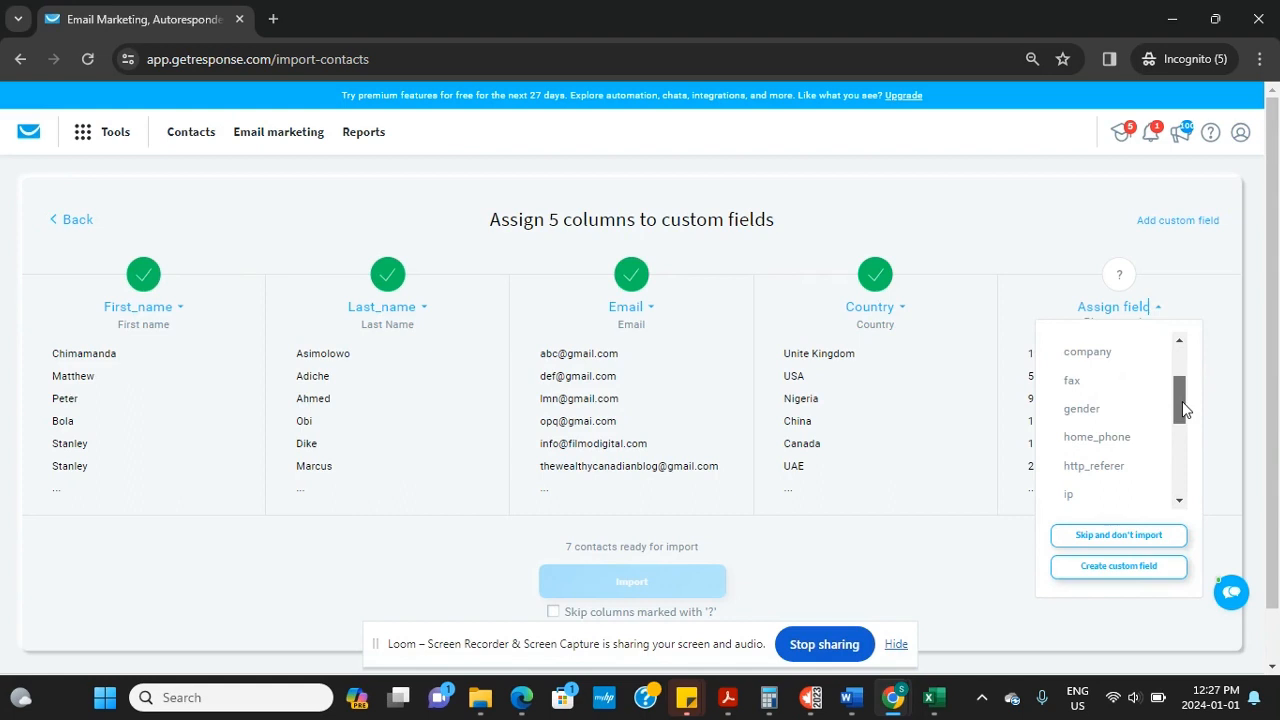
pyautogui.click(1104, 442)
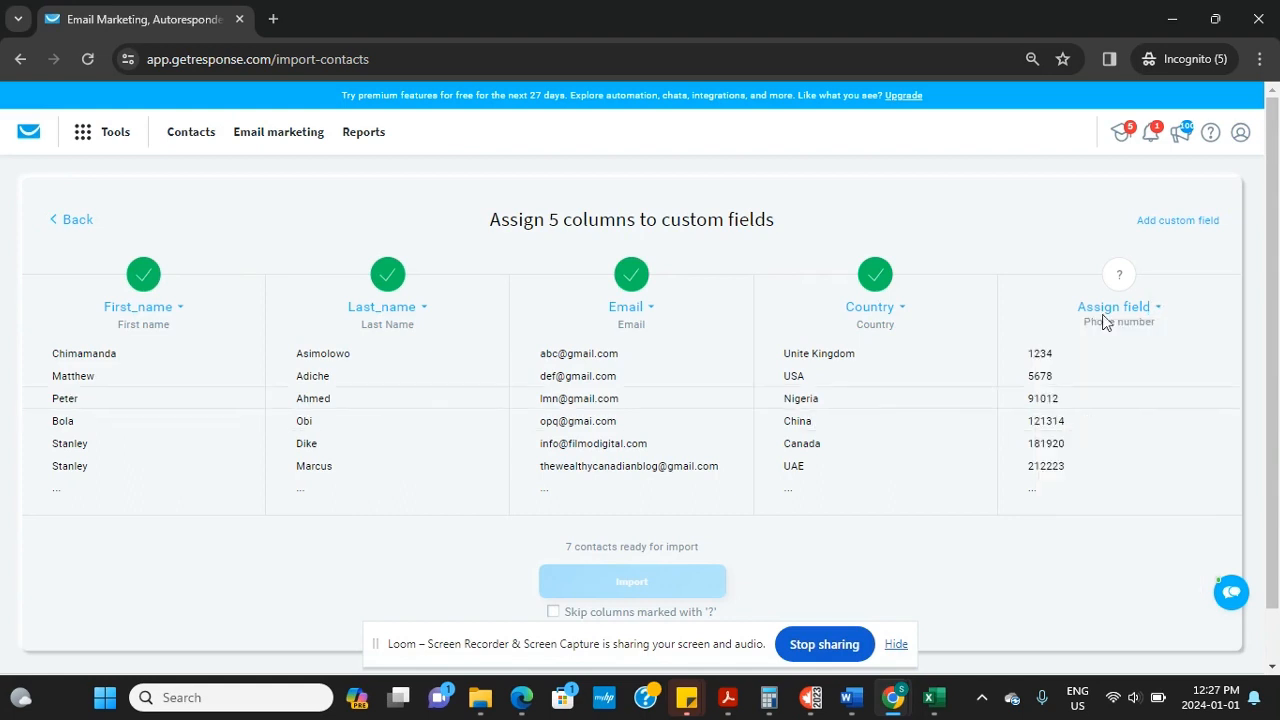
pyautogui.click(1152, 310)
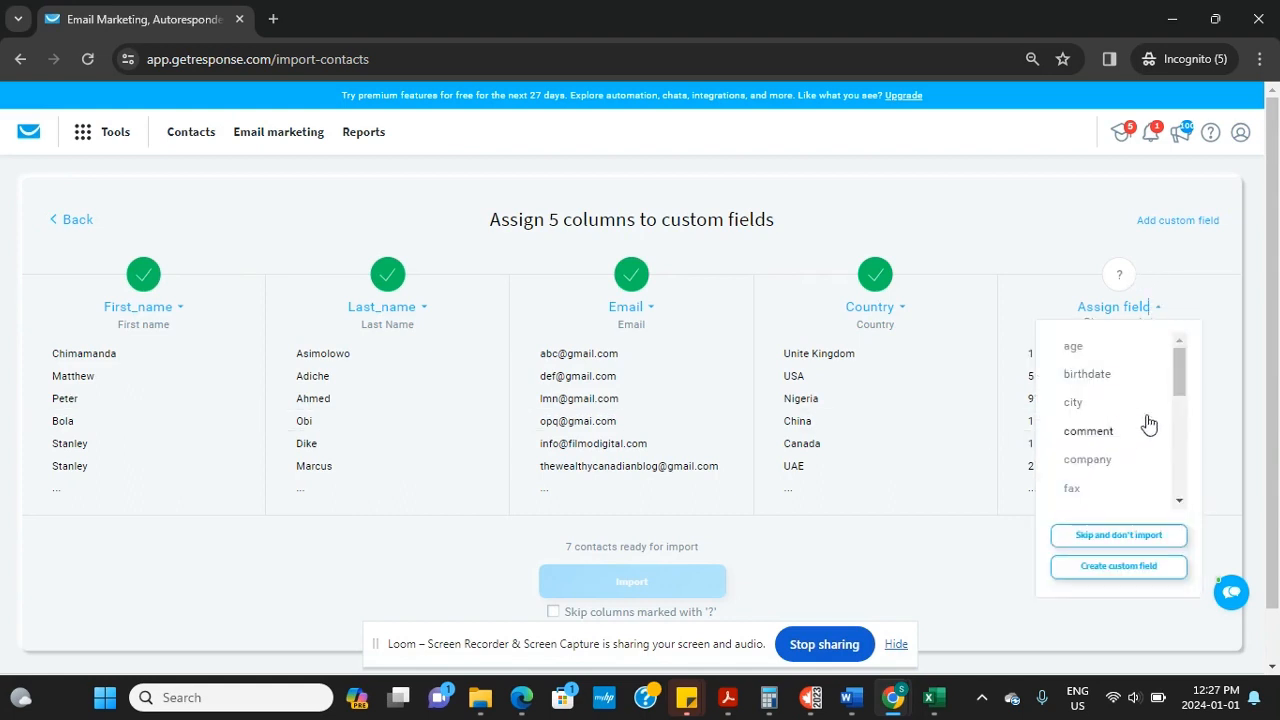
pyautogui.moveTo(1182, 366); pyautogui.dragTo(1172, 418)
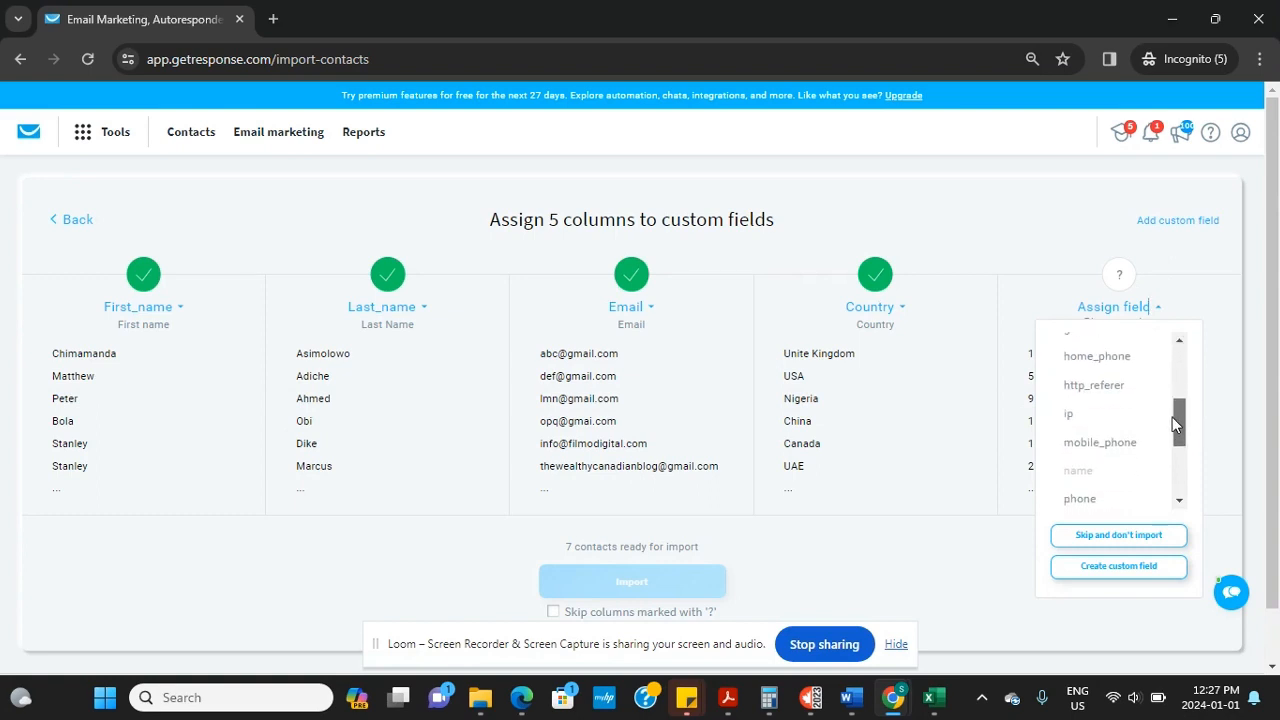
pyautogui.click(1116, 450)
pyautogui.scroll(-1, 900, 470)
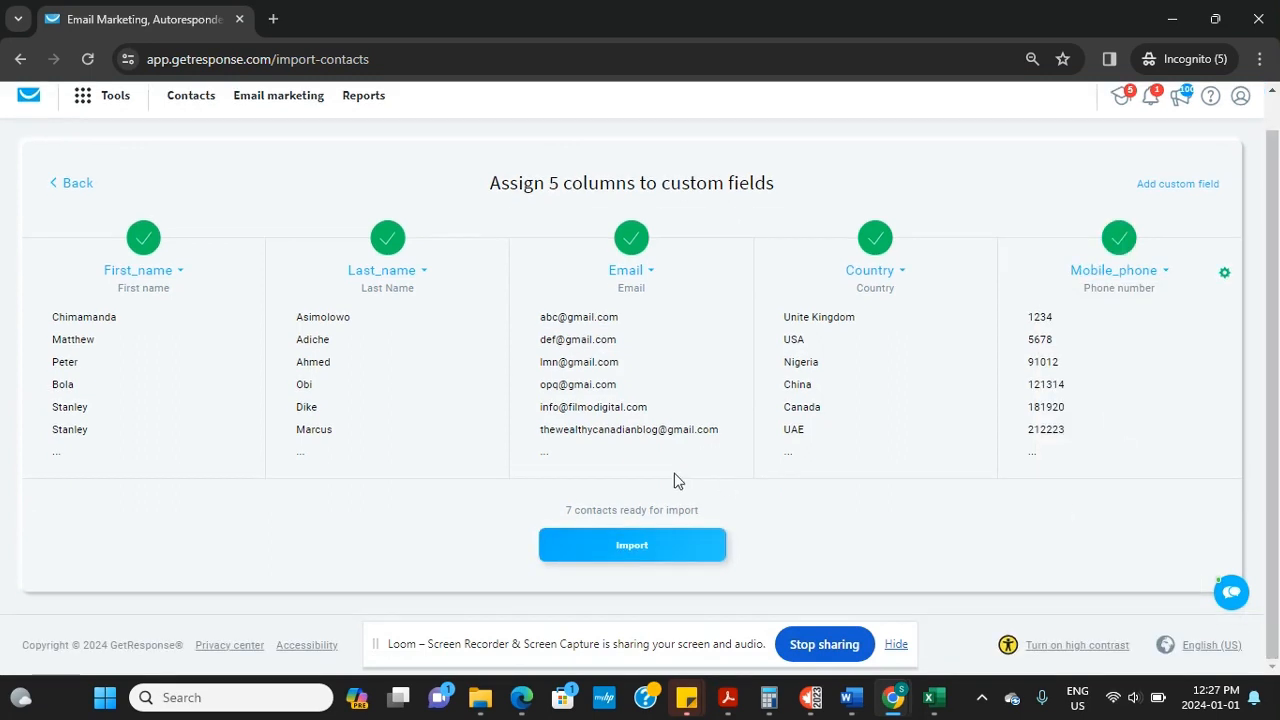
pyautogui.click(645, 547)
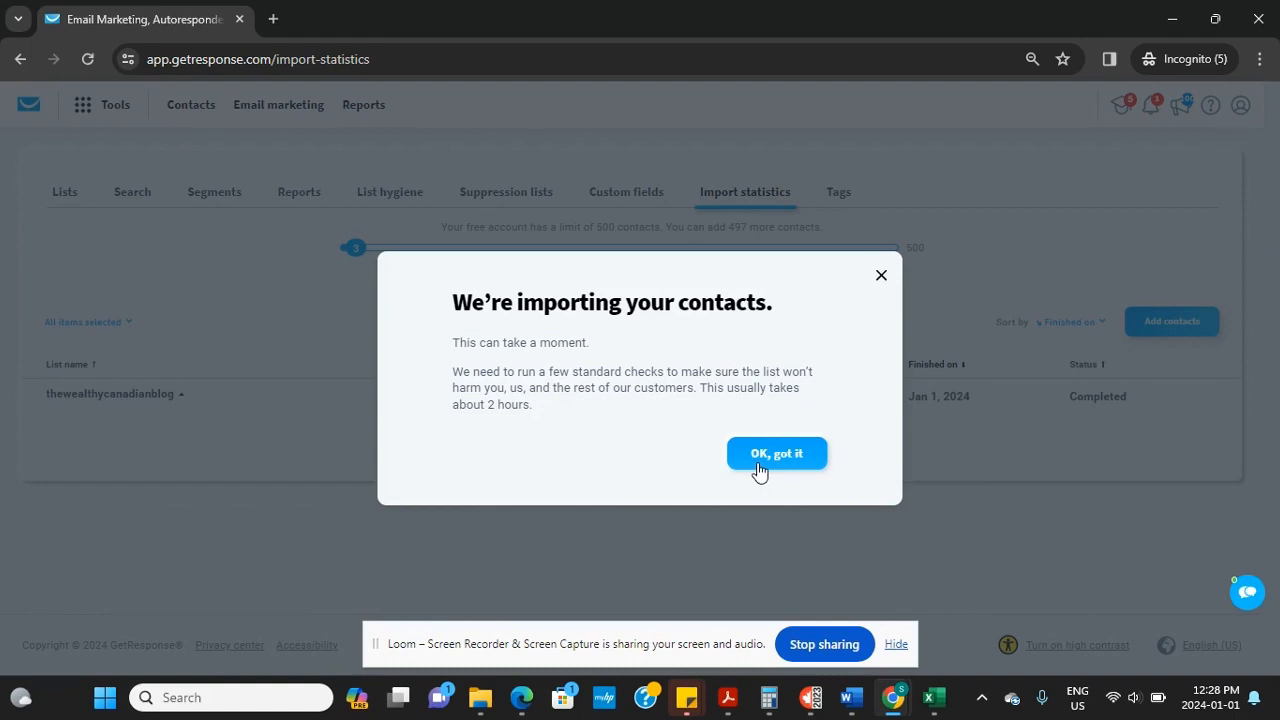
pyautogui.click(759, 465)
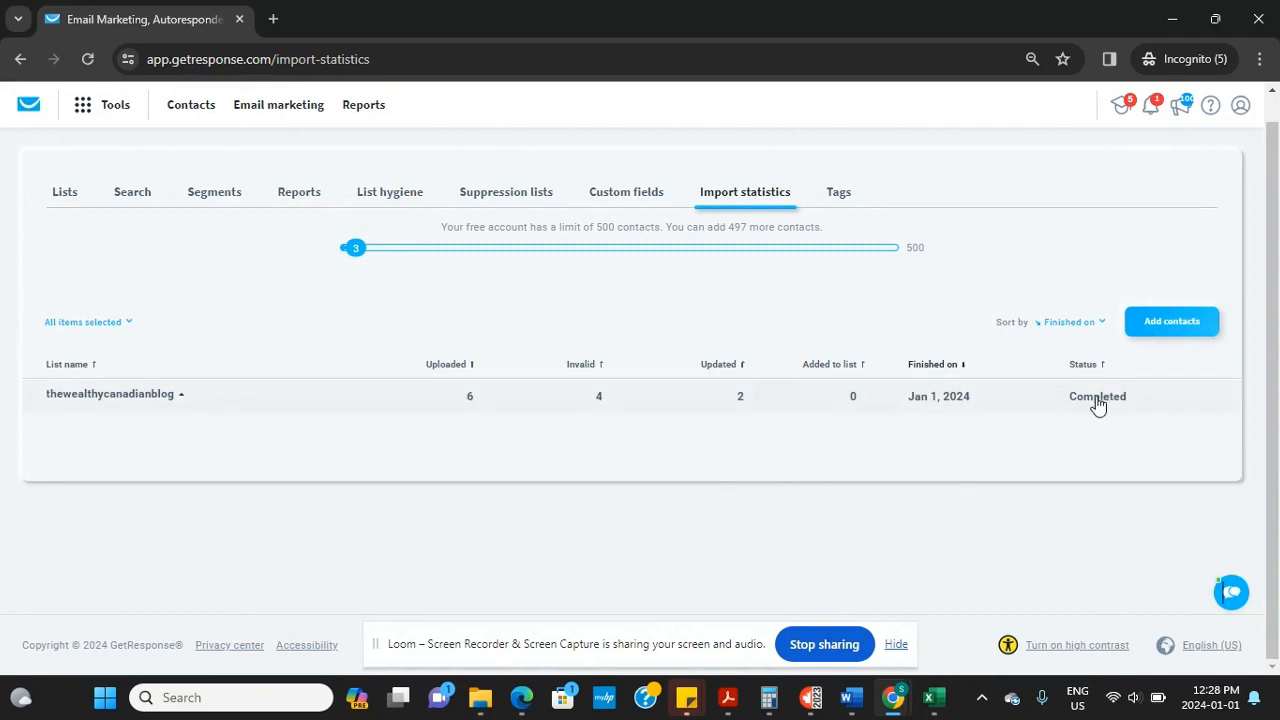
pyautogui.click(135, 398)
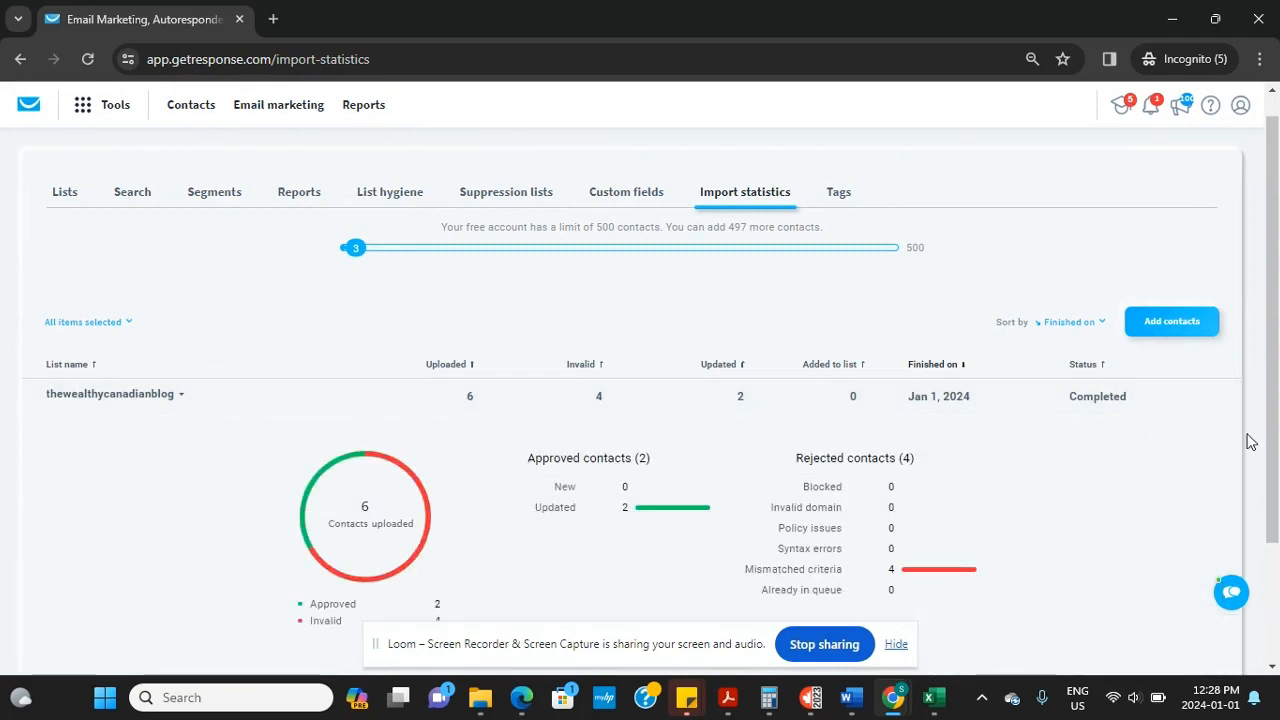
pyautogui.moveTo(1273, 522)
pyautogui.mouseDown()
pyautogui.moveTo(1274, 630)
pyautogui.moveTo(1275, 521)
pyautogui.mouseUp()
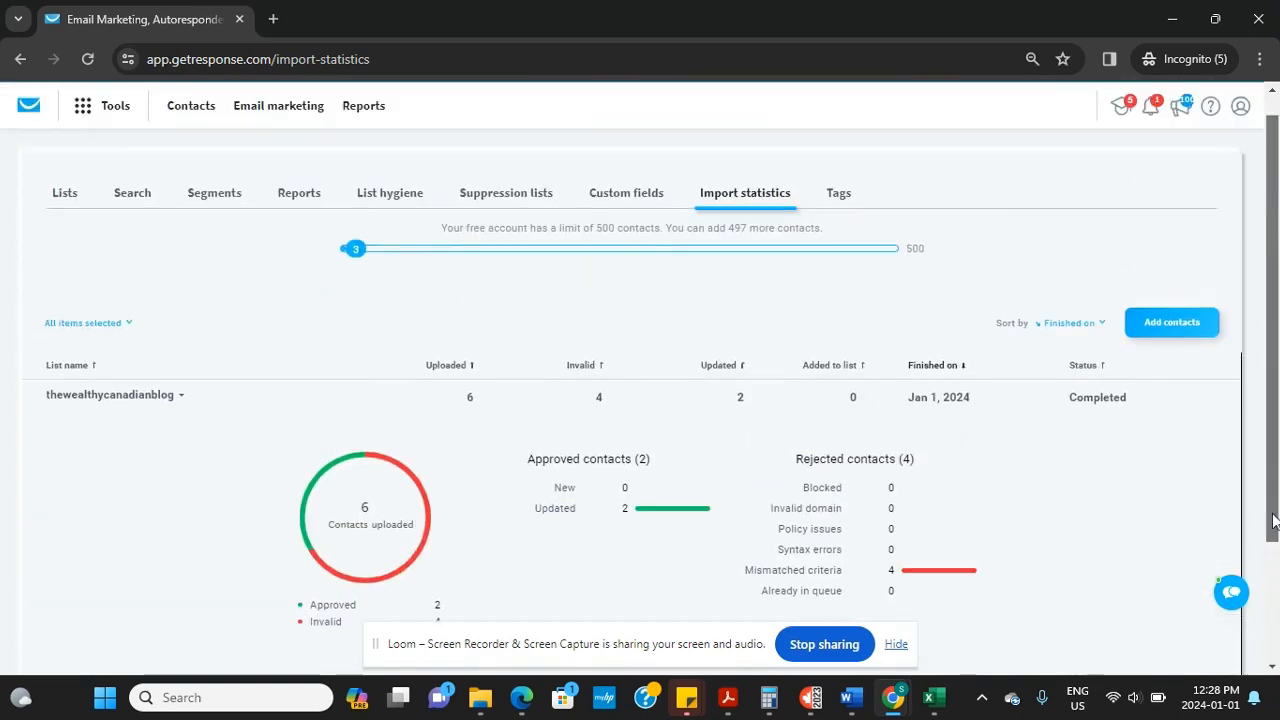
pyautogui.click(92, 400)
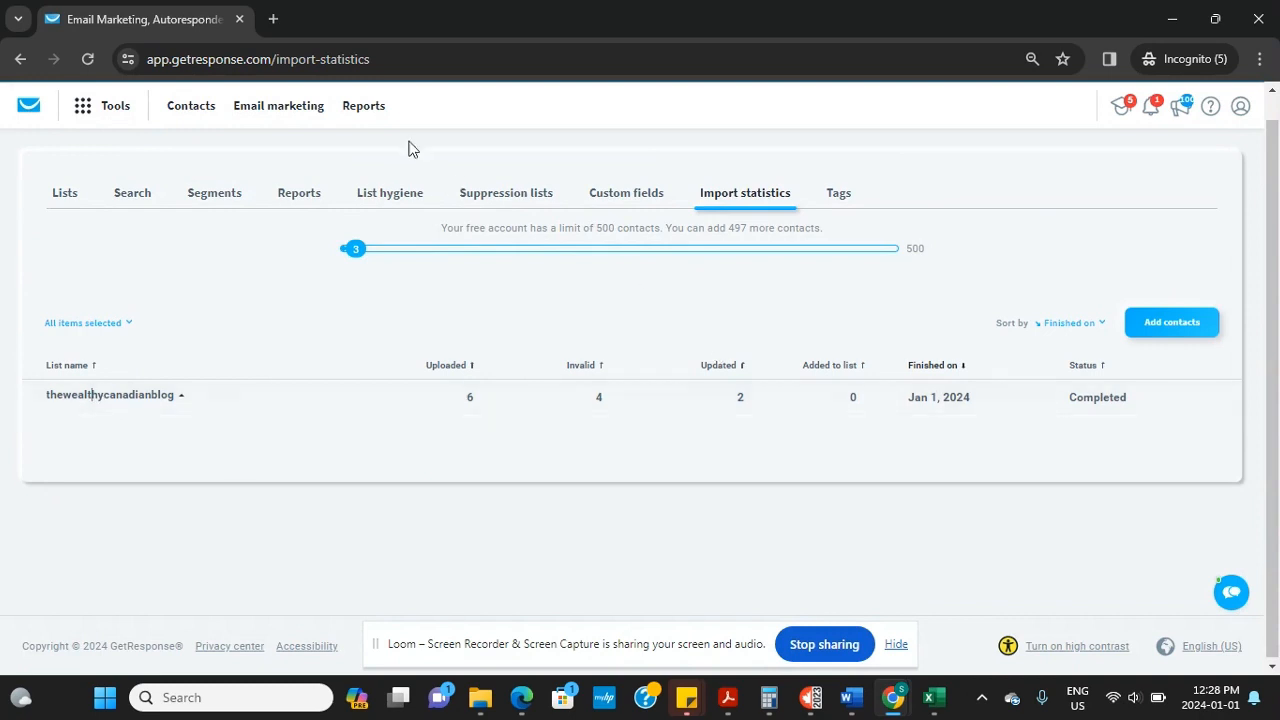
pyautogui.click(188, 115)
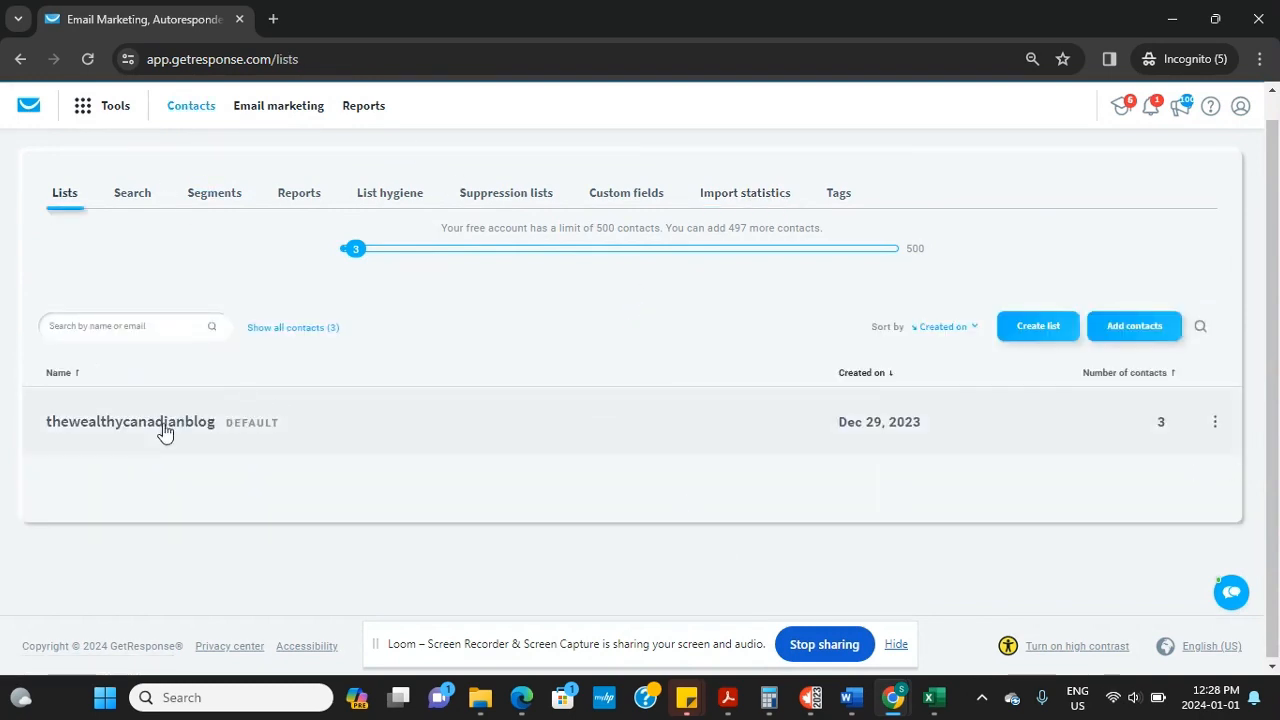
pyautogui.click(378, 48)
pyautogui.press('Return')
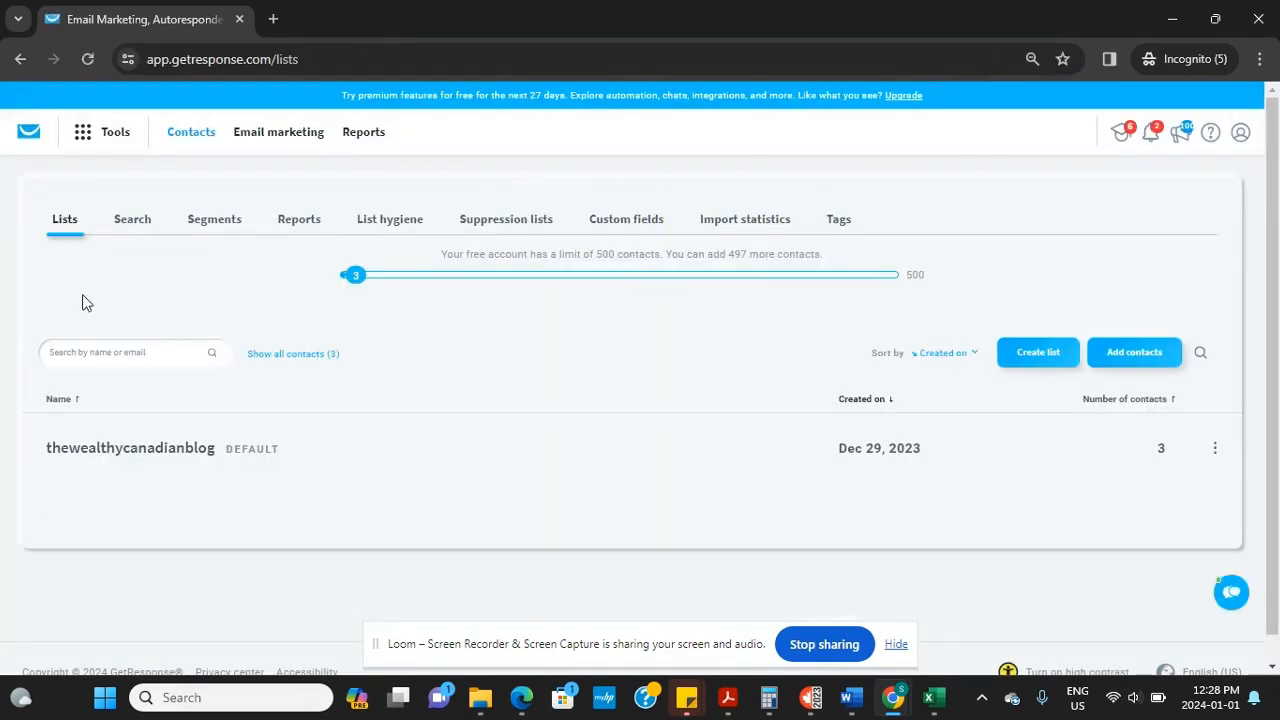
pyautogui.click(126, 451)
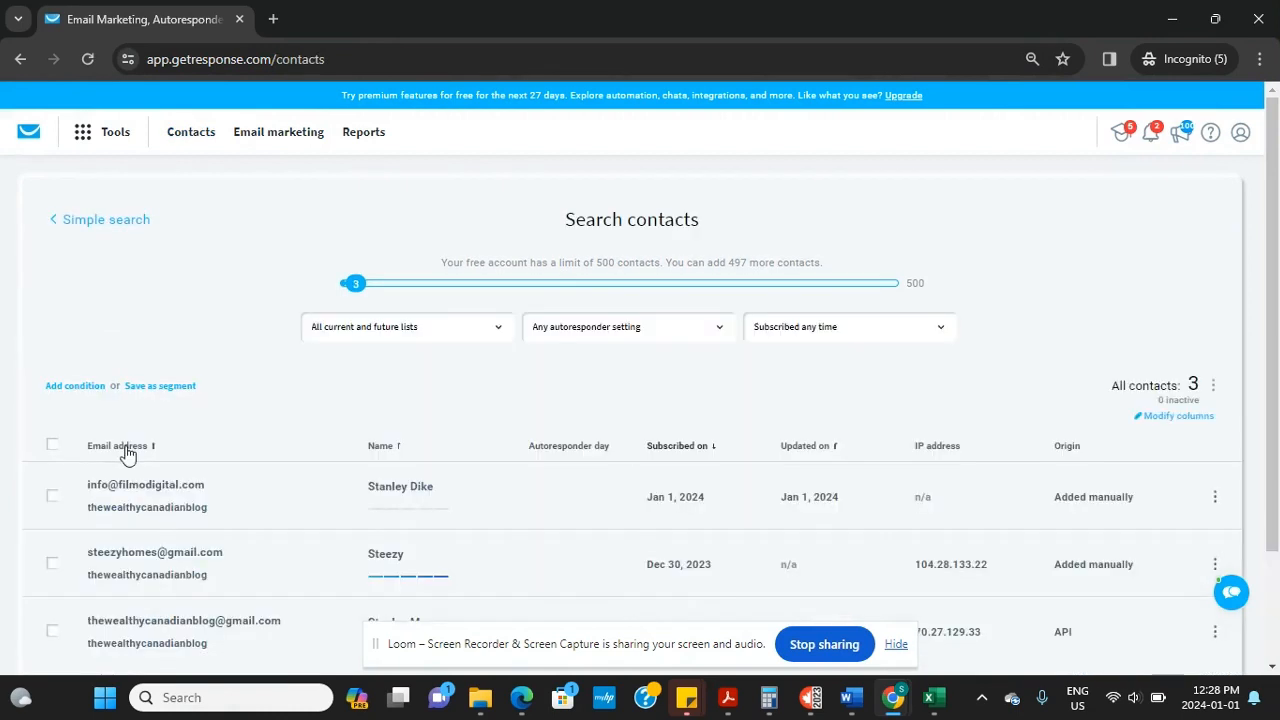
pyautogui.moveTo(1277, 366); pyautogui.dragTo(1277, 412)
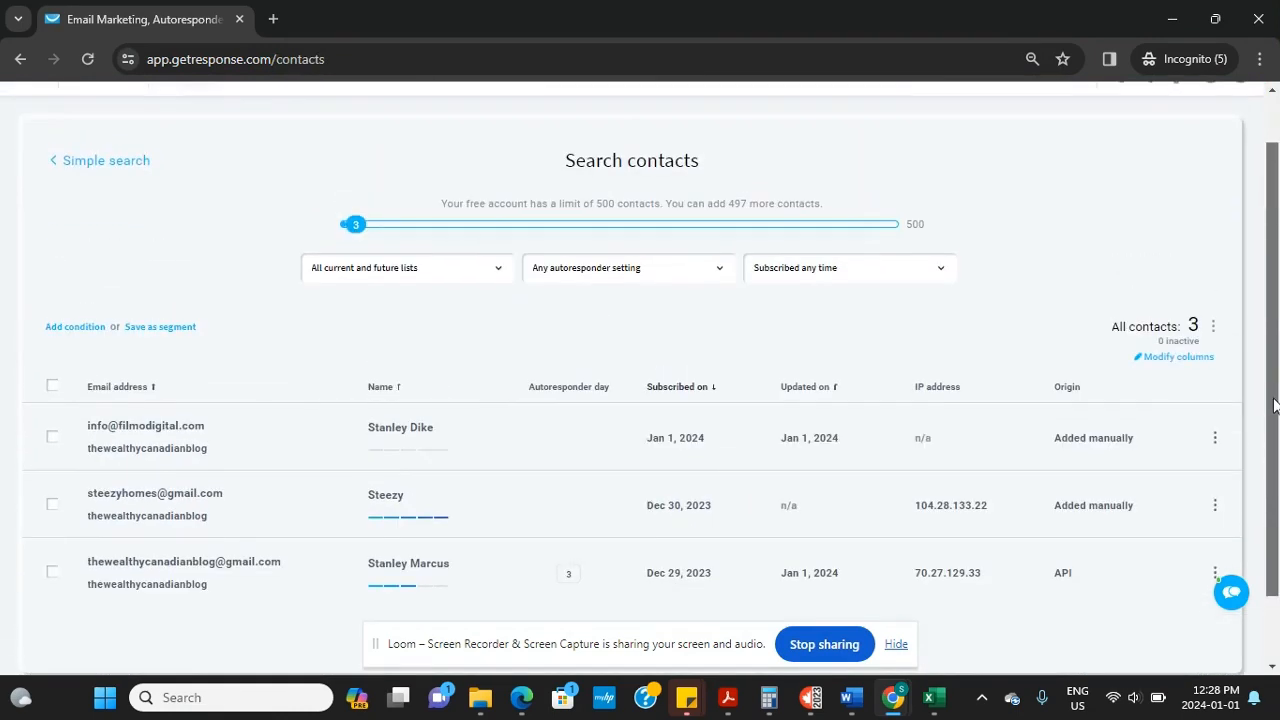
pyautogui.click(19, 68)
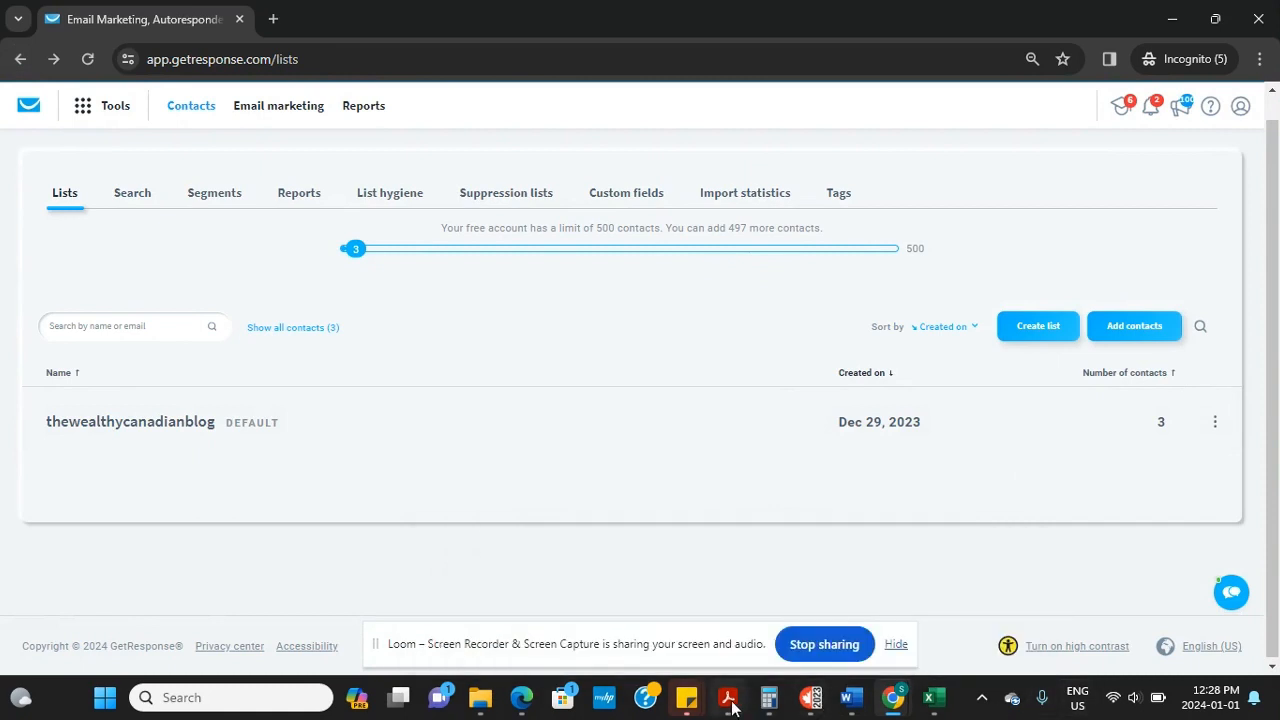
pyautogui.moveTo(903, 706)
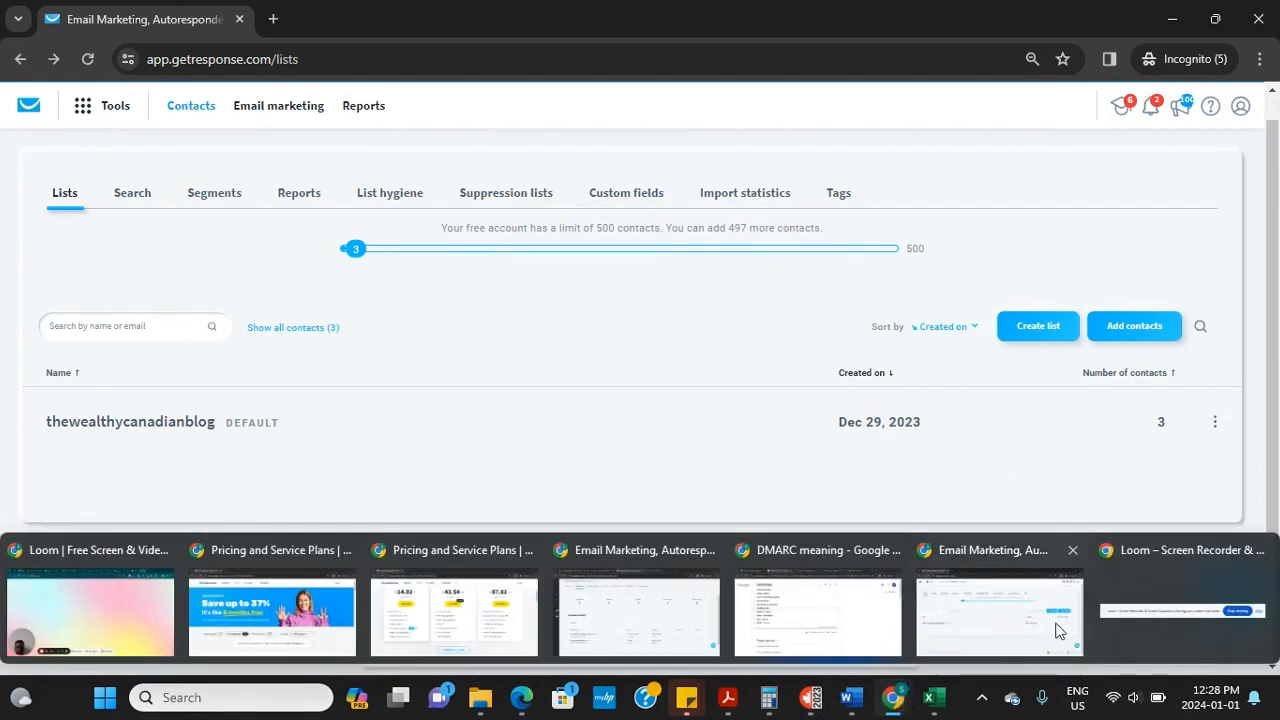
pyautogui.click(59, 599)
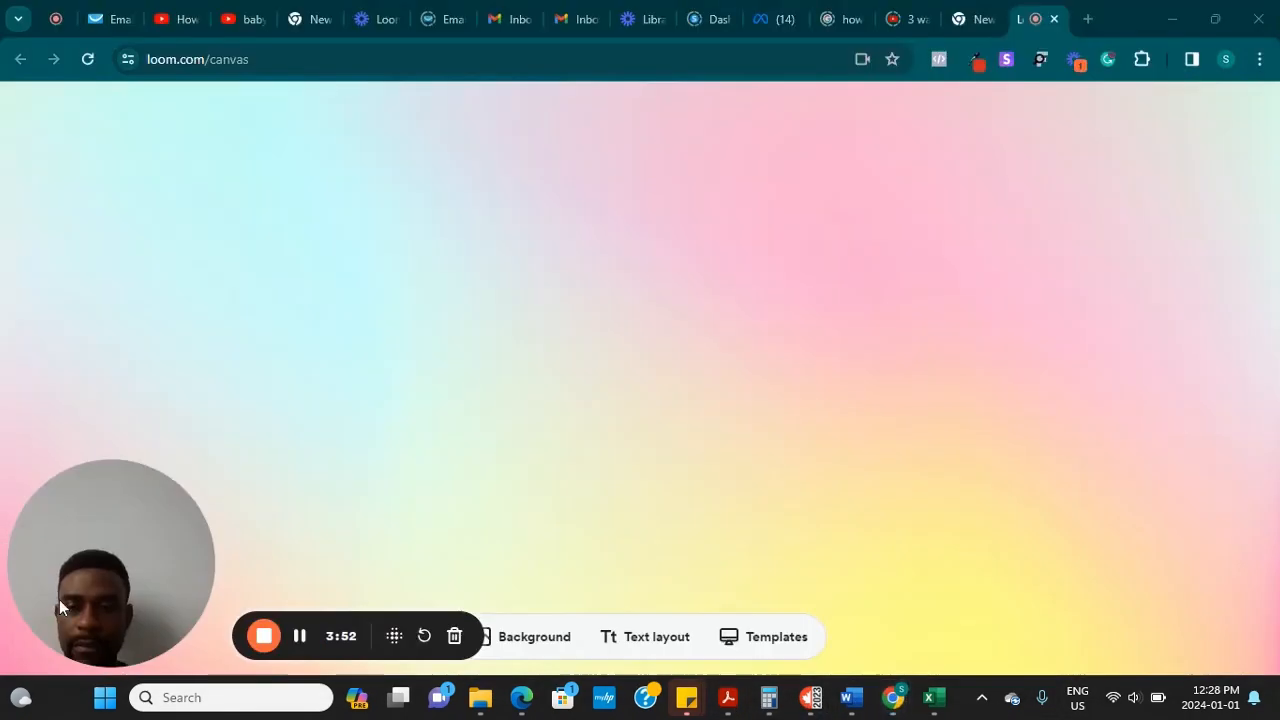
pyautogui.click(303, 636)
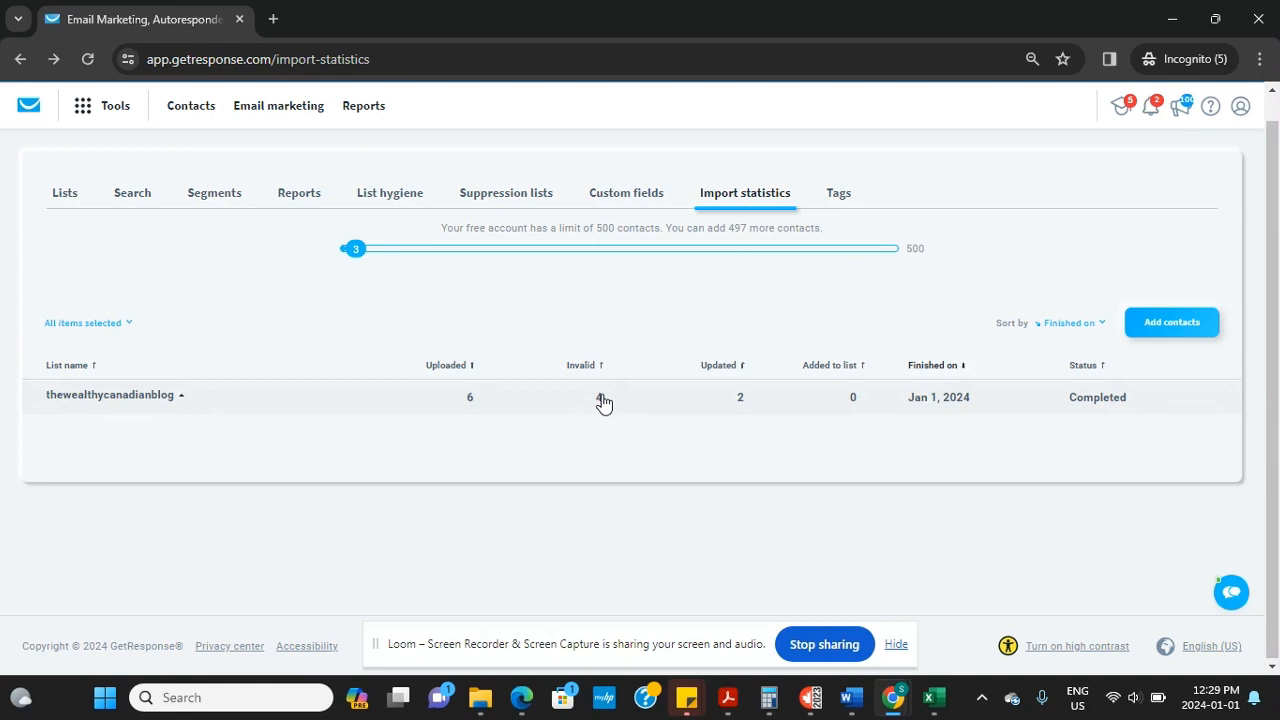
# Review the Contacts workbook in Excel, then switch back to GetResponse in Chrome
pyautogui.click(932, 697)
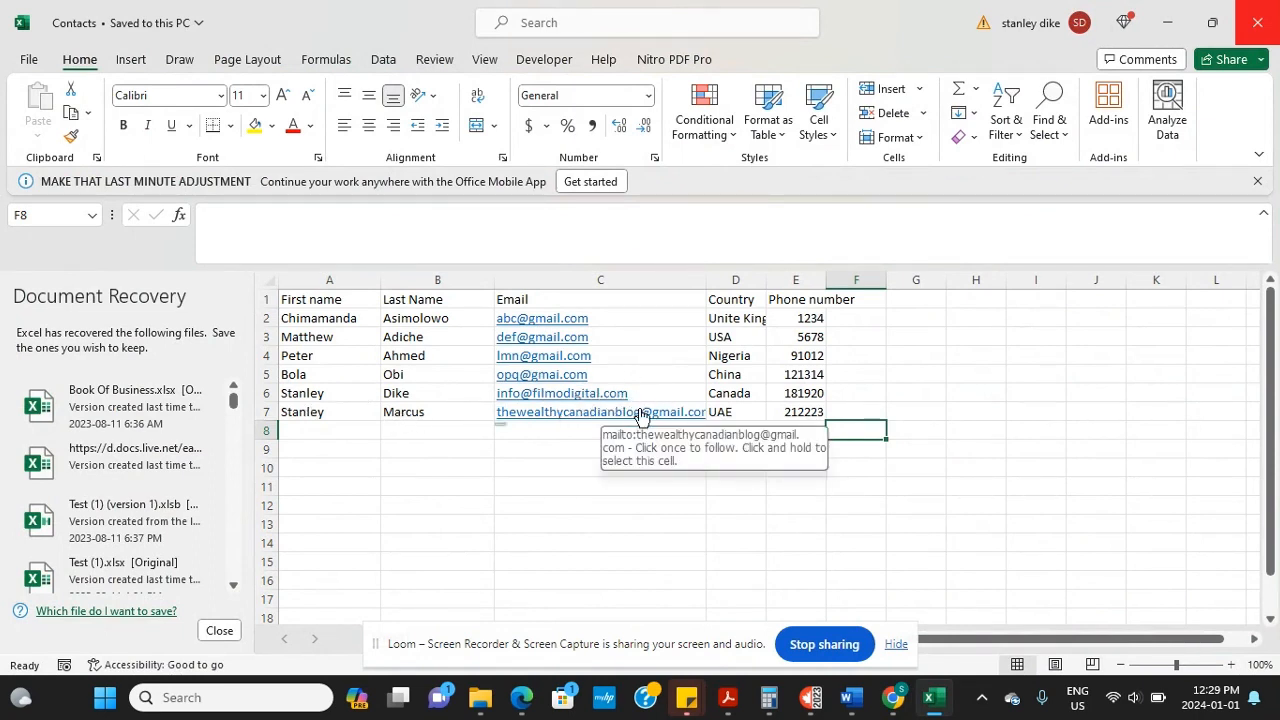
pyautogui.hotkey('alt', 'Tab')
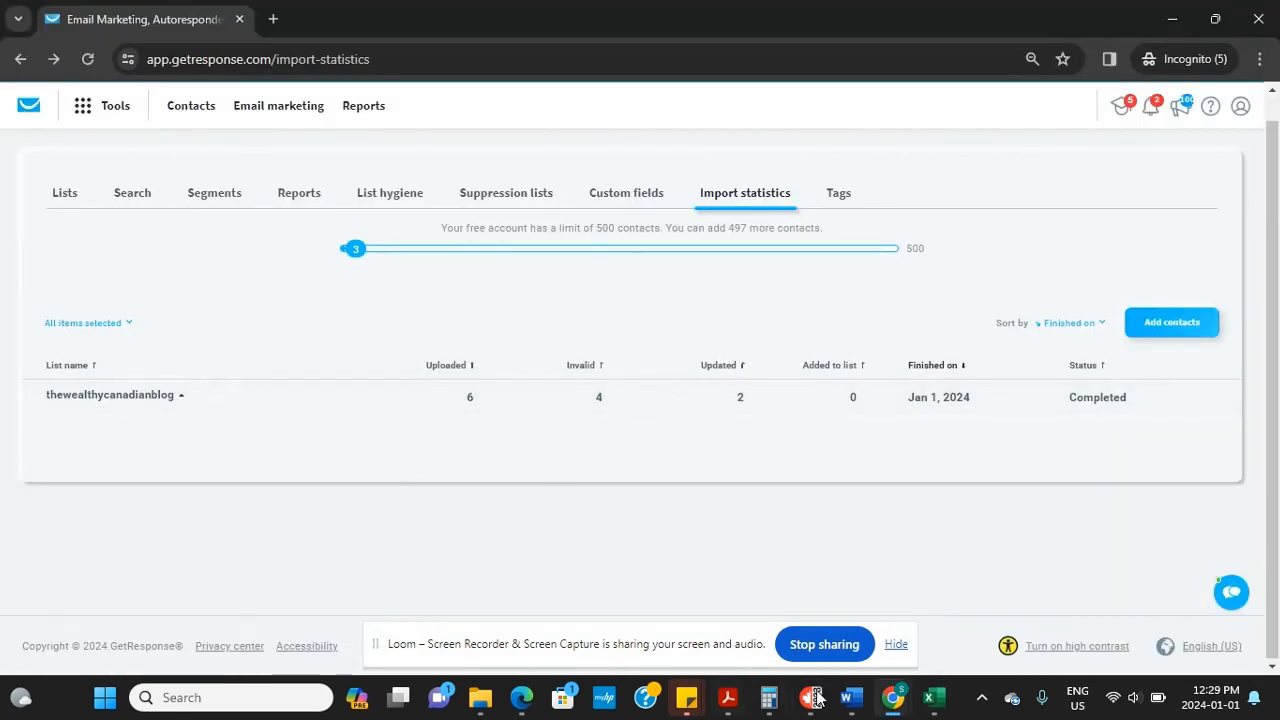
pyautogui.moveTo(893, 697)
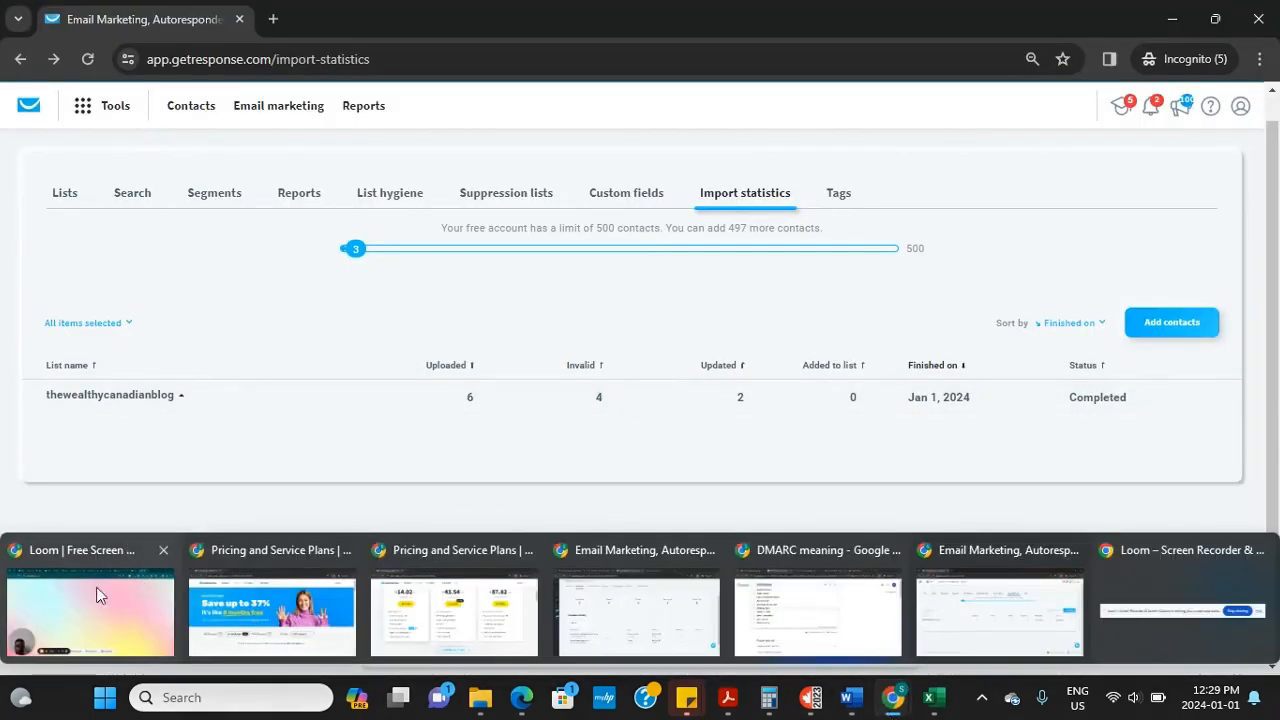
pyautogui.click(96, 590)
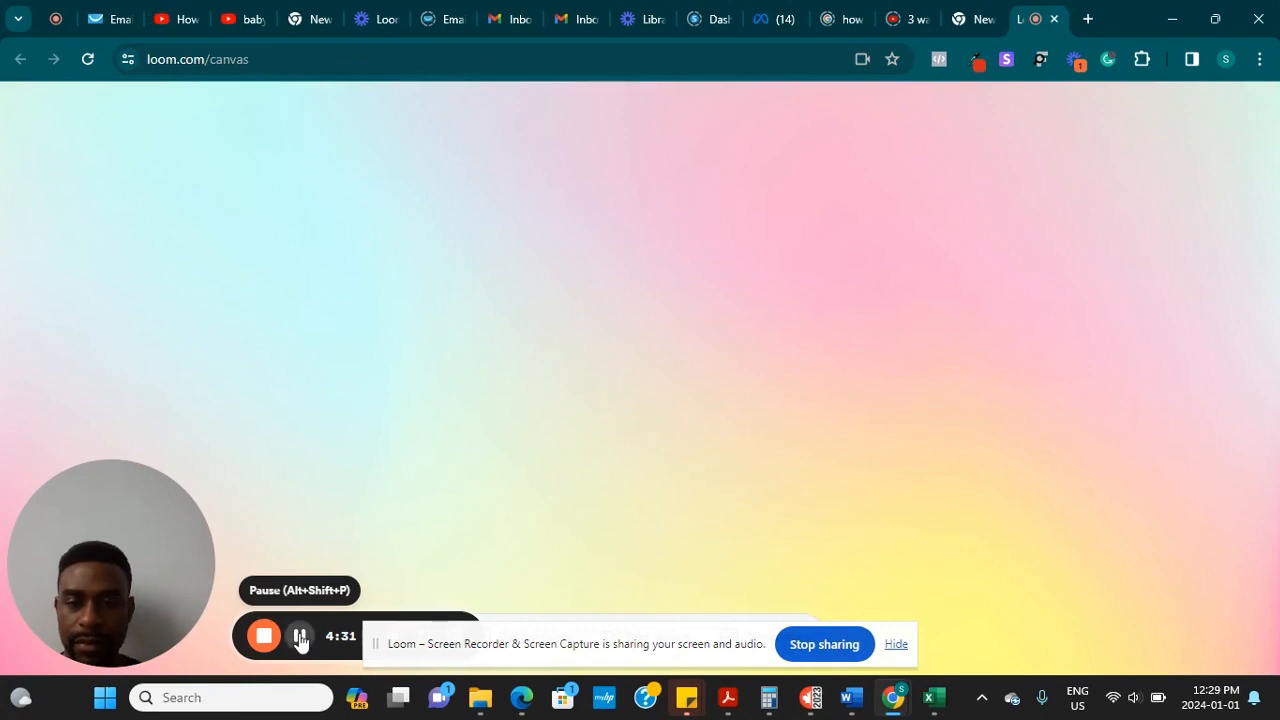
pyautogui.click(300, 640)
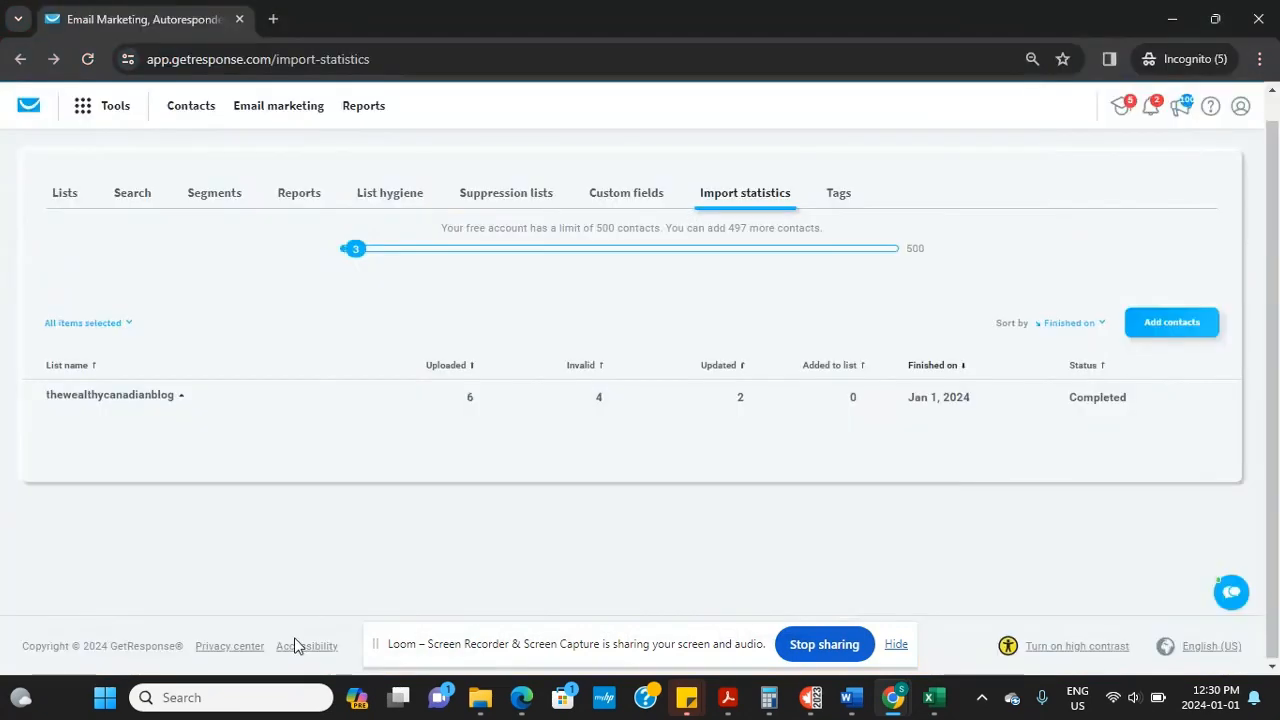
pyautogui.hotkey('alt', 'Tab')
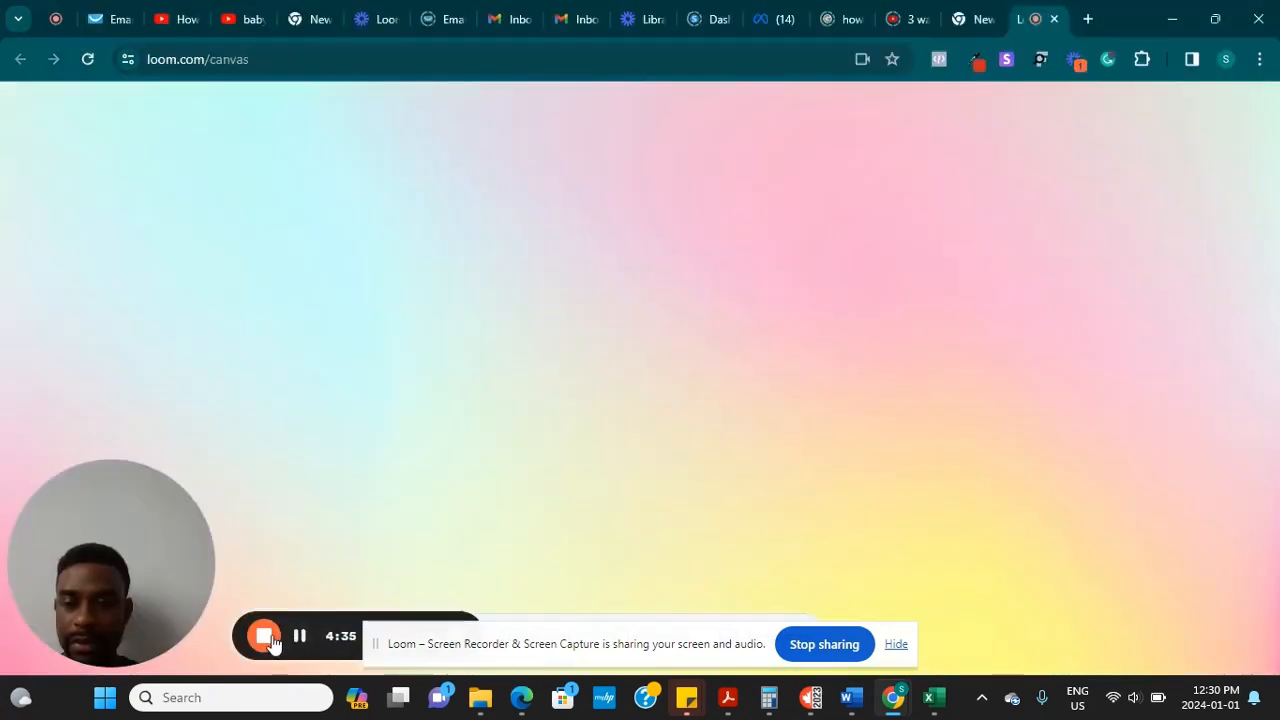
pyautogui.click(298, 636)
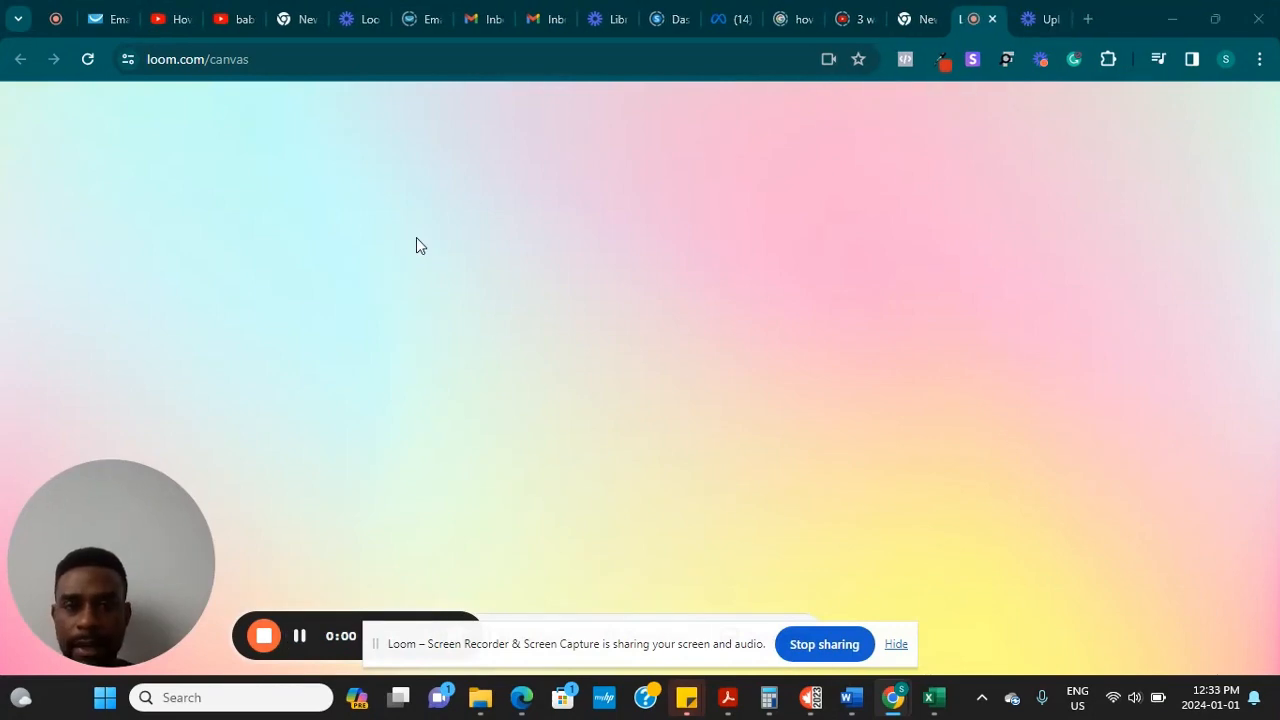
pyautogui.hotkey('alt', 'Tab')
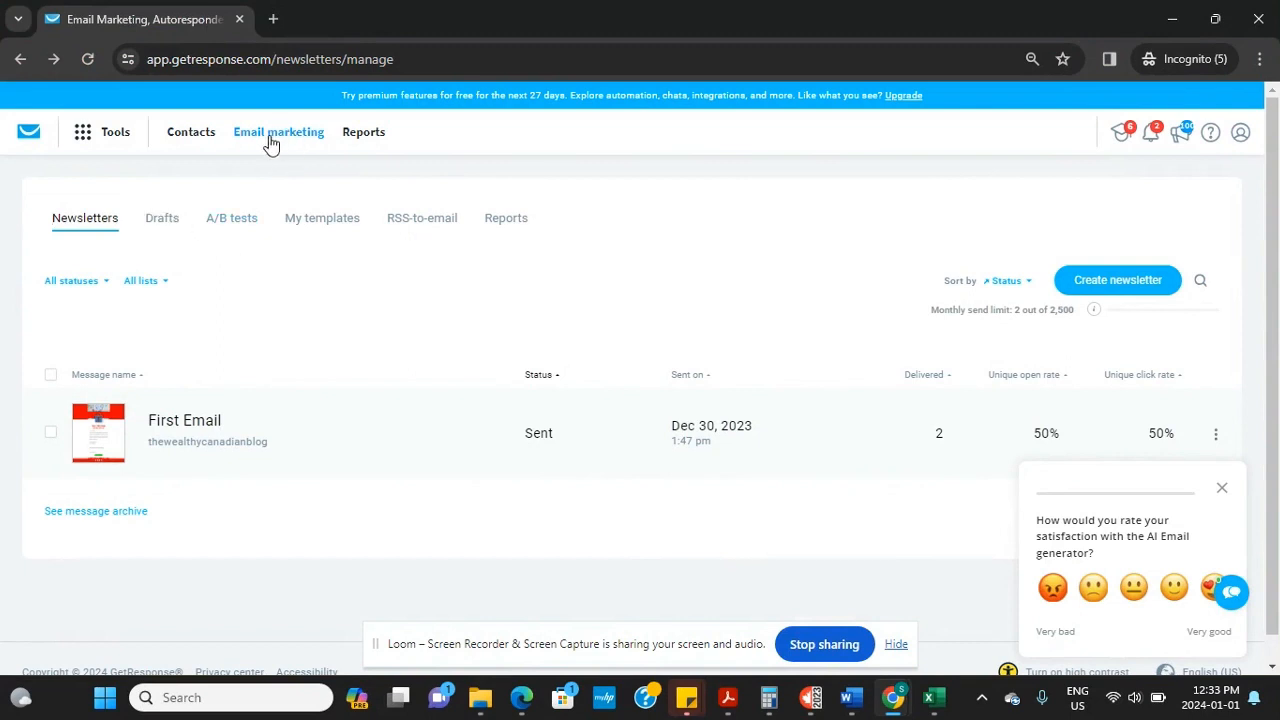
# Start a new newsletter from the Newsletters page using the AI email generator
pyautogui.click(31, 133)
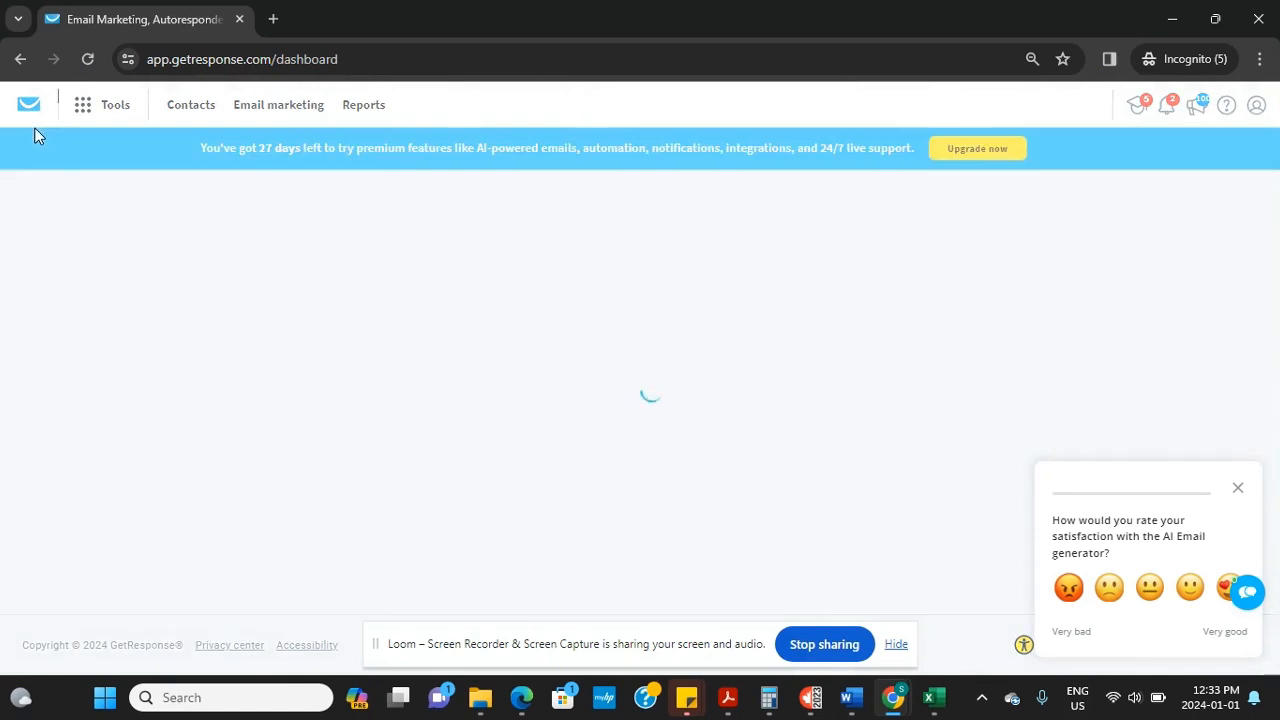
pyautogui.click(292, 113)
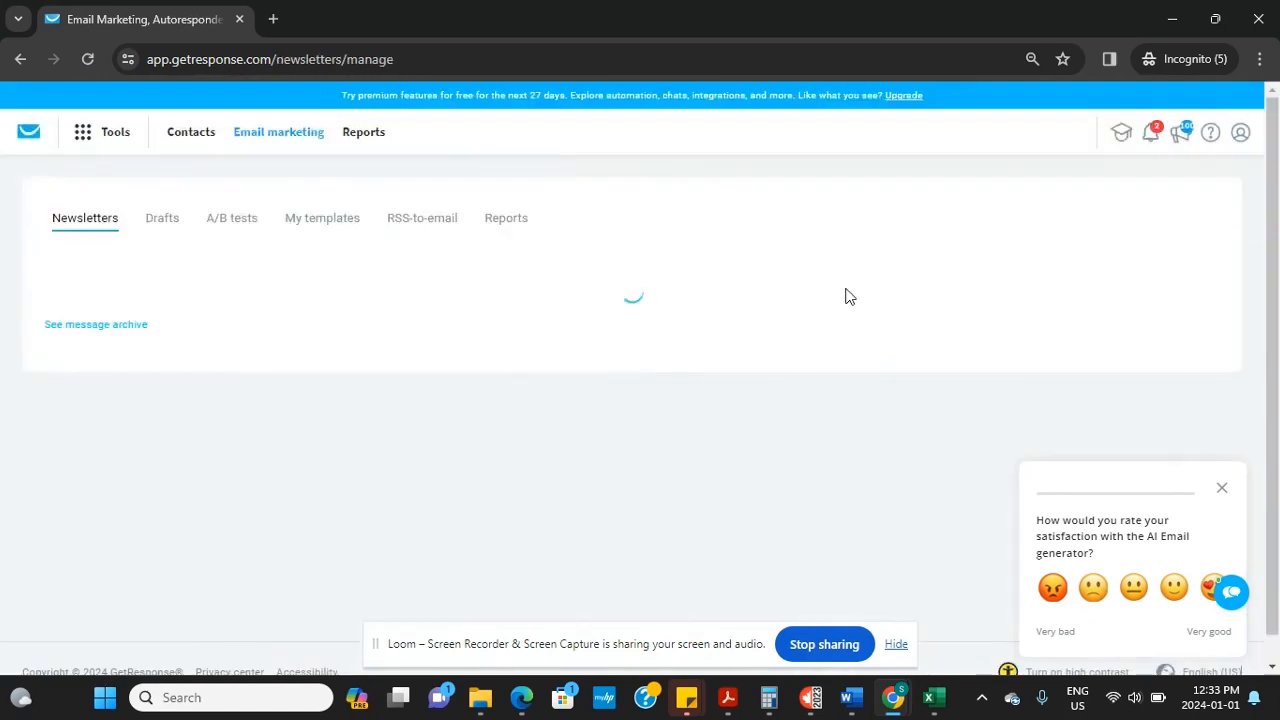
pyautogui.click(1141, 283)
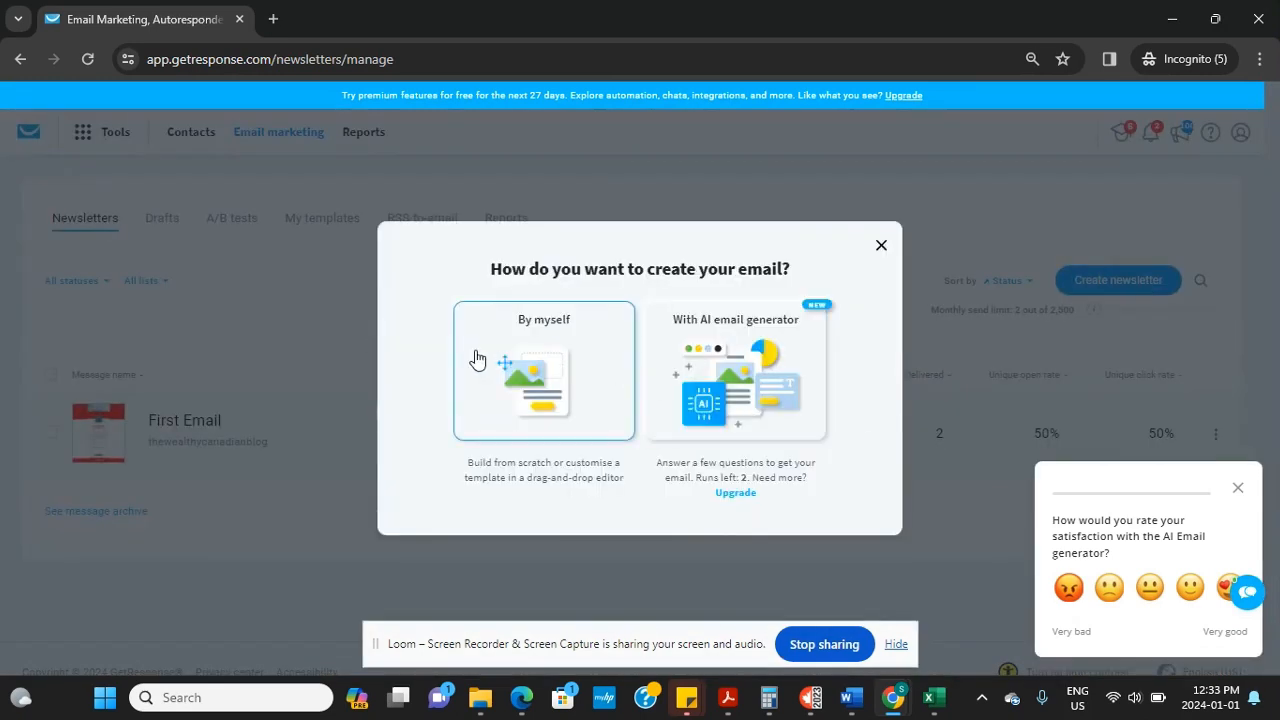
pyautogui.click(773, 350)
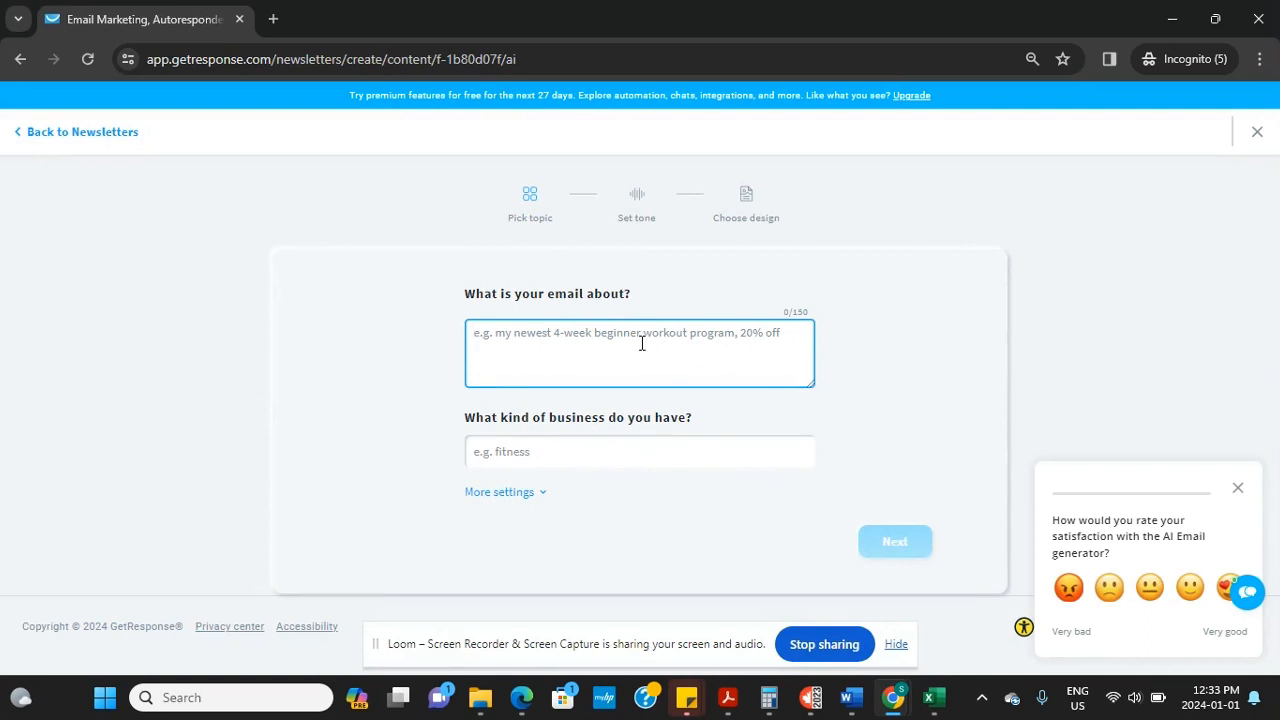
# Enter a topic on losing weight in 30 days, with Fitness coaching as the business type
pyautogui.write('Ho')
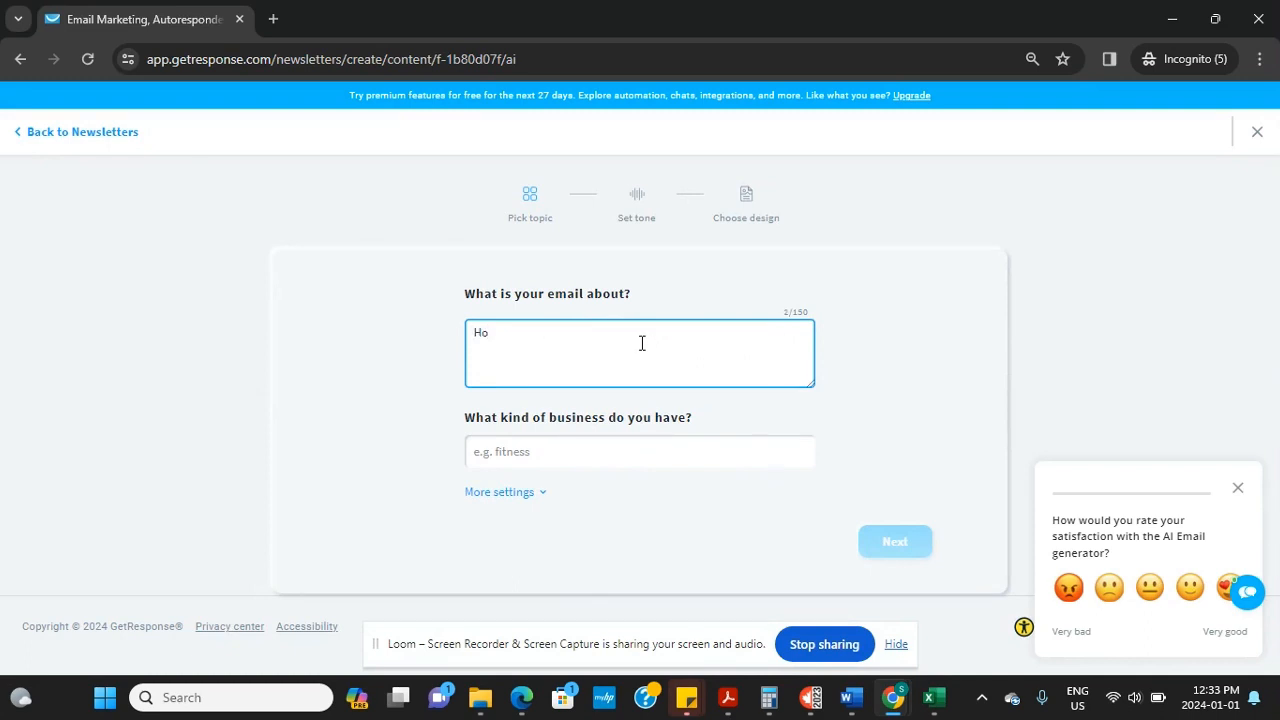
pyautogui.write('w to')
pyautogui.write(' lose werit')
pyautogui.write('ght')
pyautogui.write(' in 30')
pyautogui.press('BackSpace')
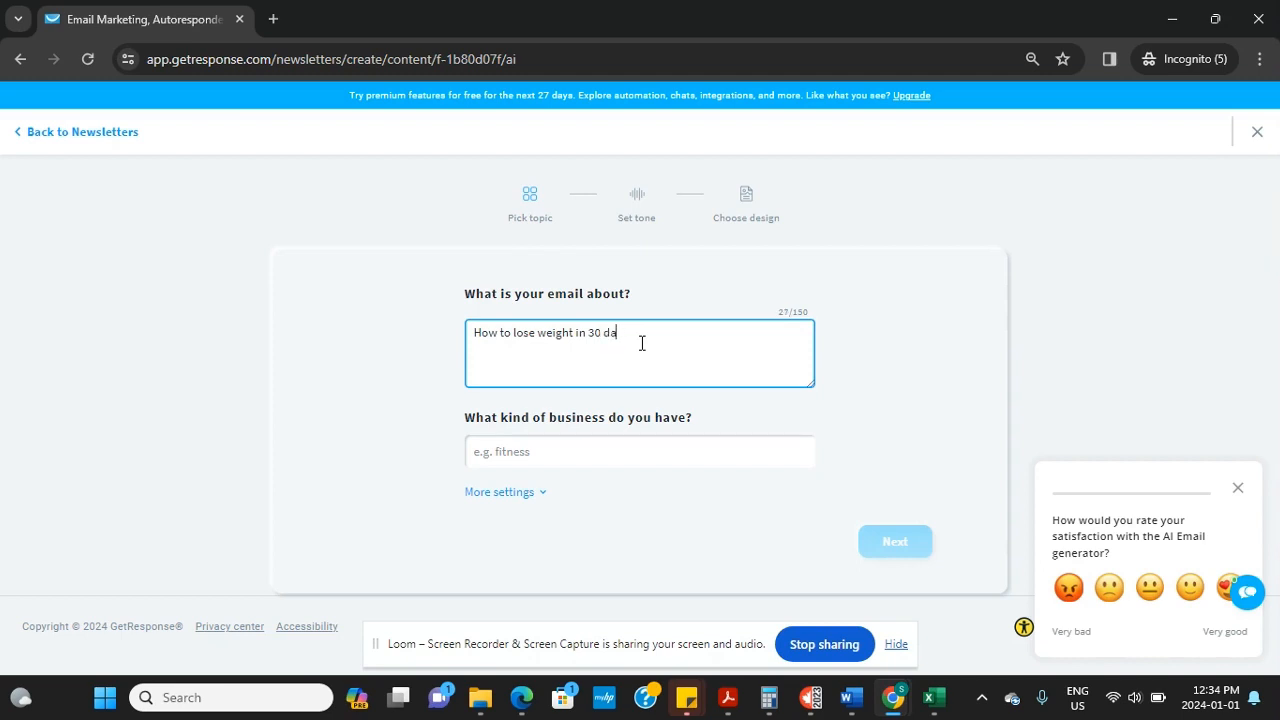
pyautogui.write('ys in 2024')
pyautogui.click(580, 451)
pyautogui.write('F')
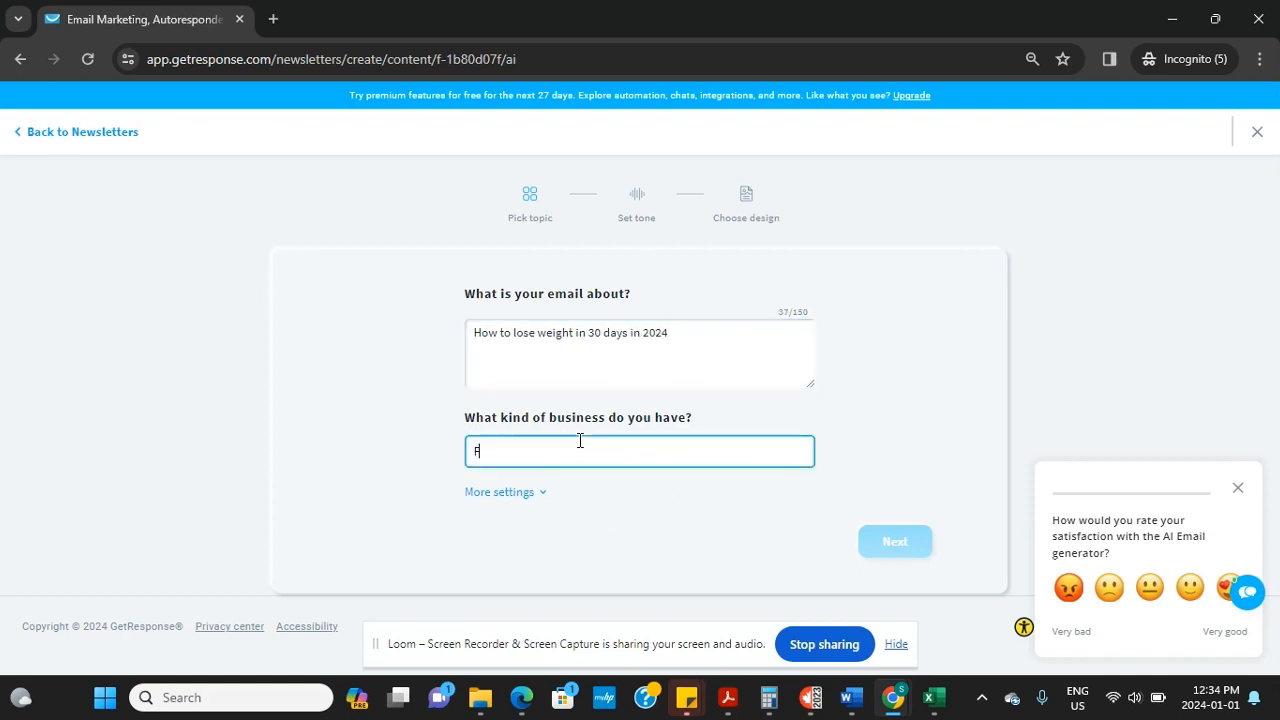
pyautogui.write('u')
pyautogui.press('BackSpace')
pyautogui.write('itness')
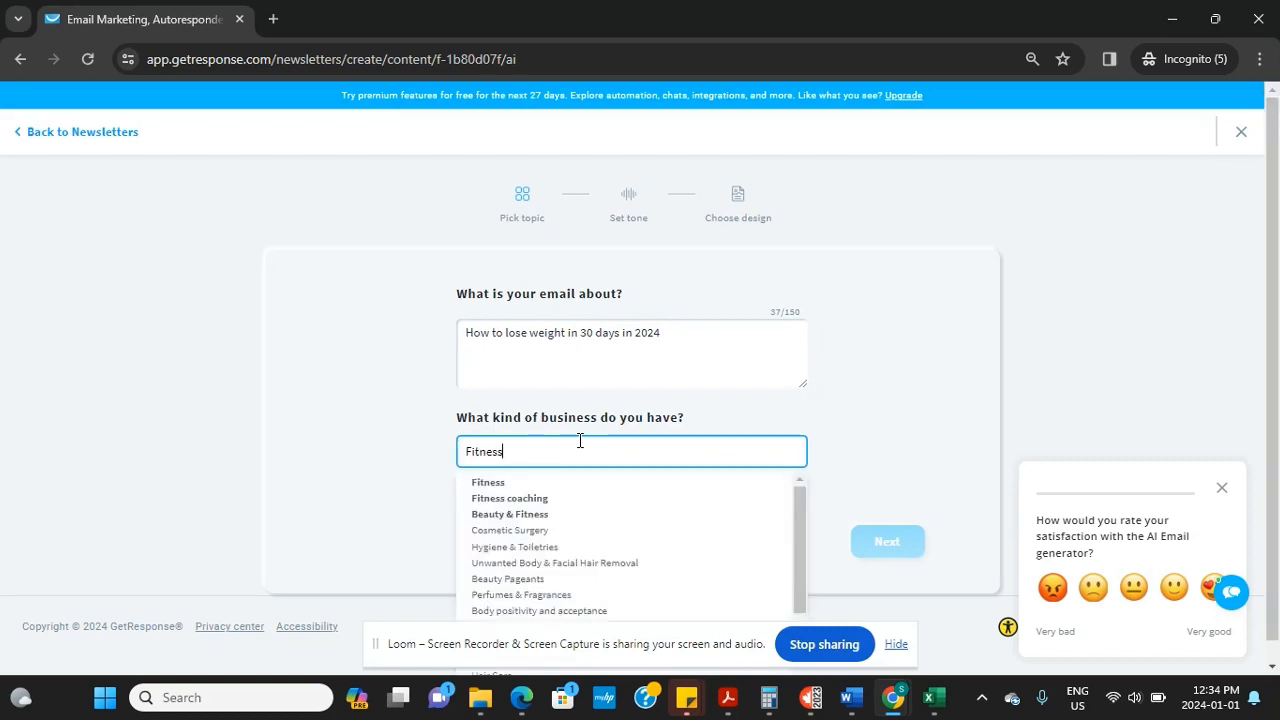
pyautogui.click(545, 500)
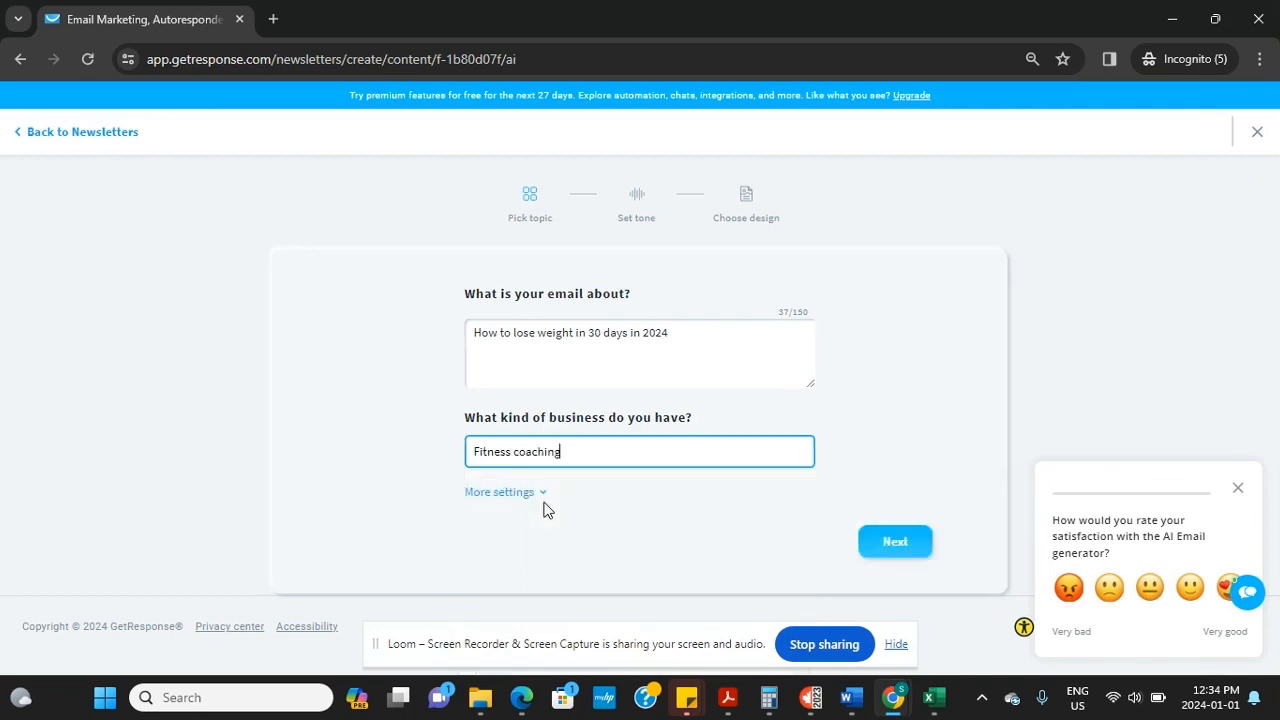
pyautogui.click(888, 549)
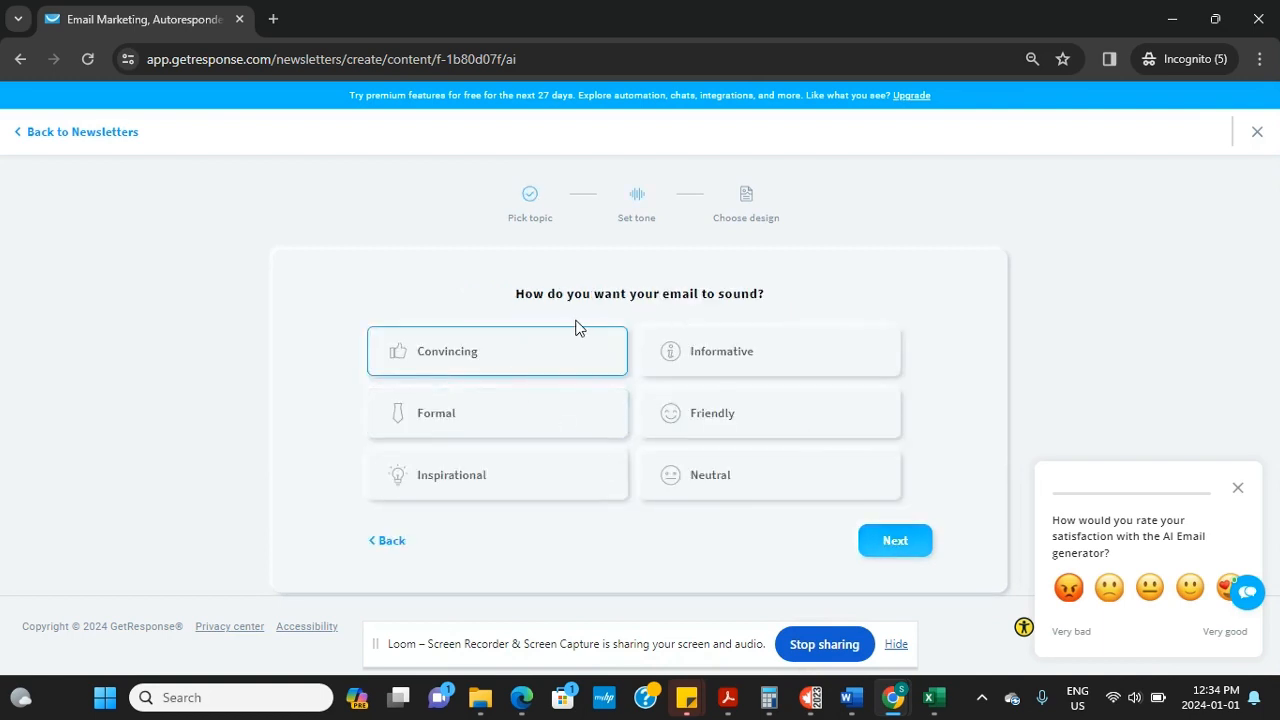
# Add Inspirational as a second tone, keep the Text only layout, and generate the email
pyautogui.click(508, 479)
pyautogui.click(871, 543)
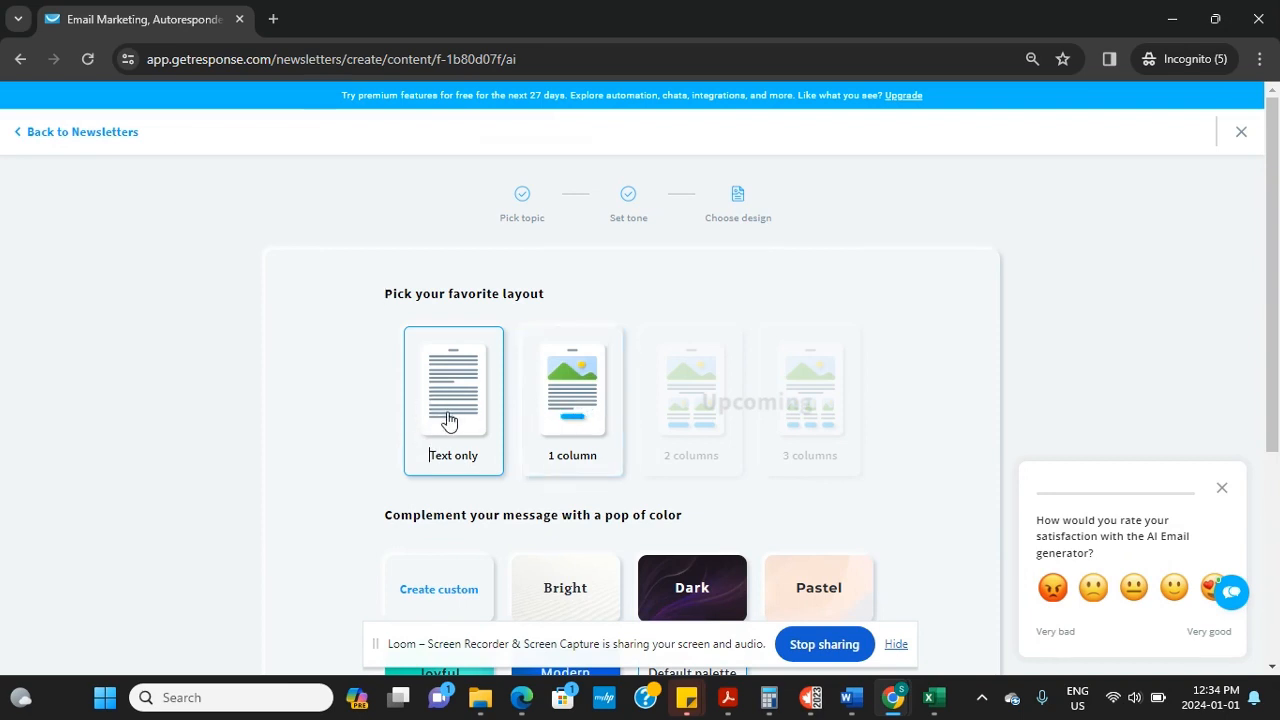
pyautogui.scroll(-3, 449, 420)
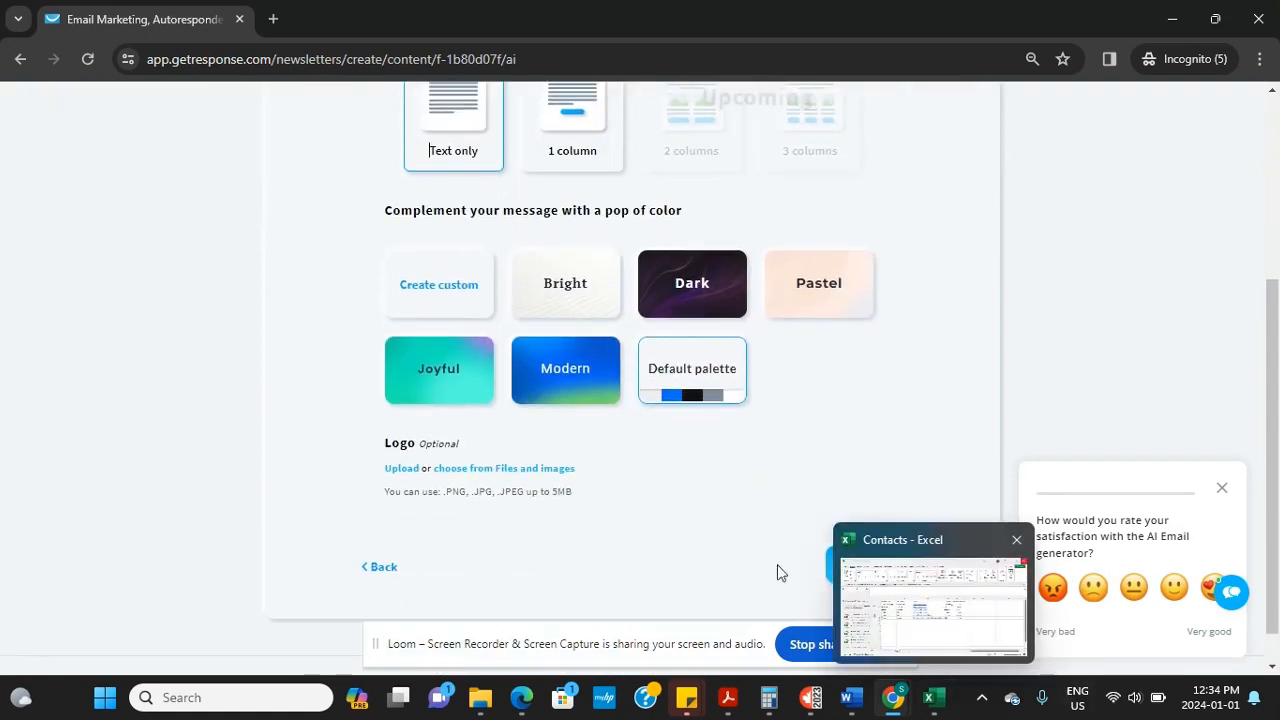
pyautogui.click(858, 576)
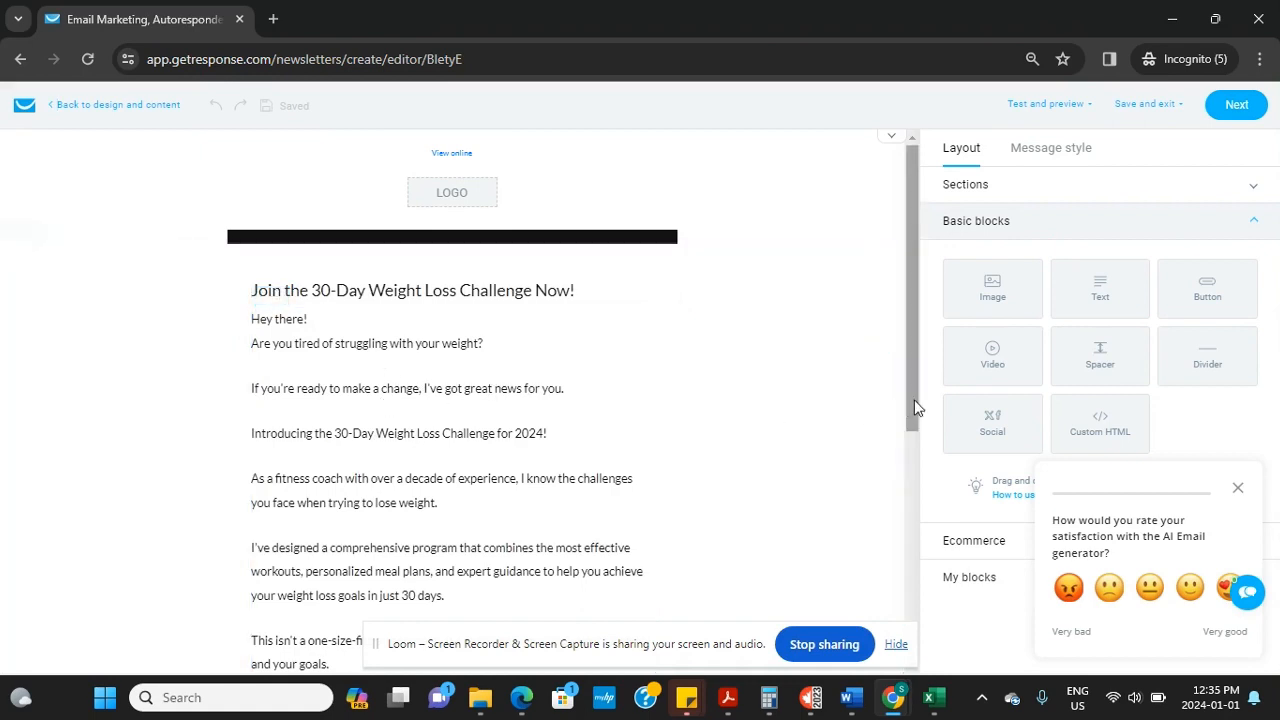
# Scroll the editor down to the email's closing Get Started Now button
pyautogui.moveTo(916, 407); pyautogui.dragTo(878, 505)
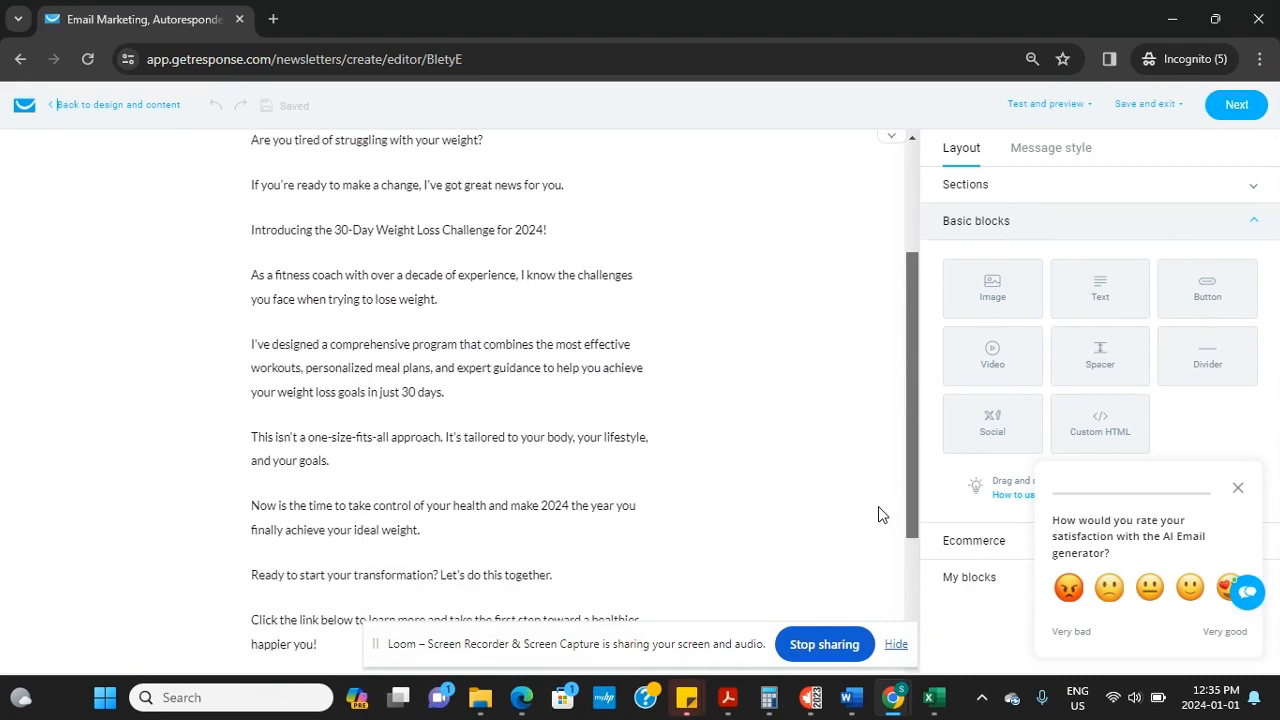
pyautogui.moveTo(878, 514); pyautogui.dragTo(868, 541)
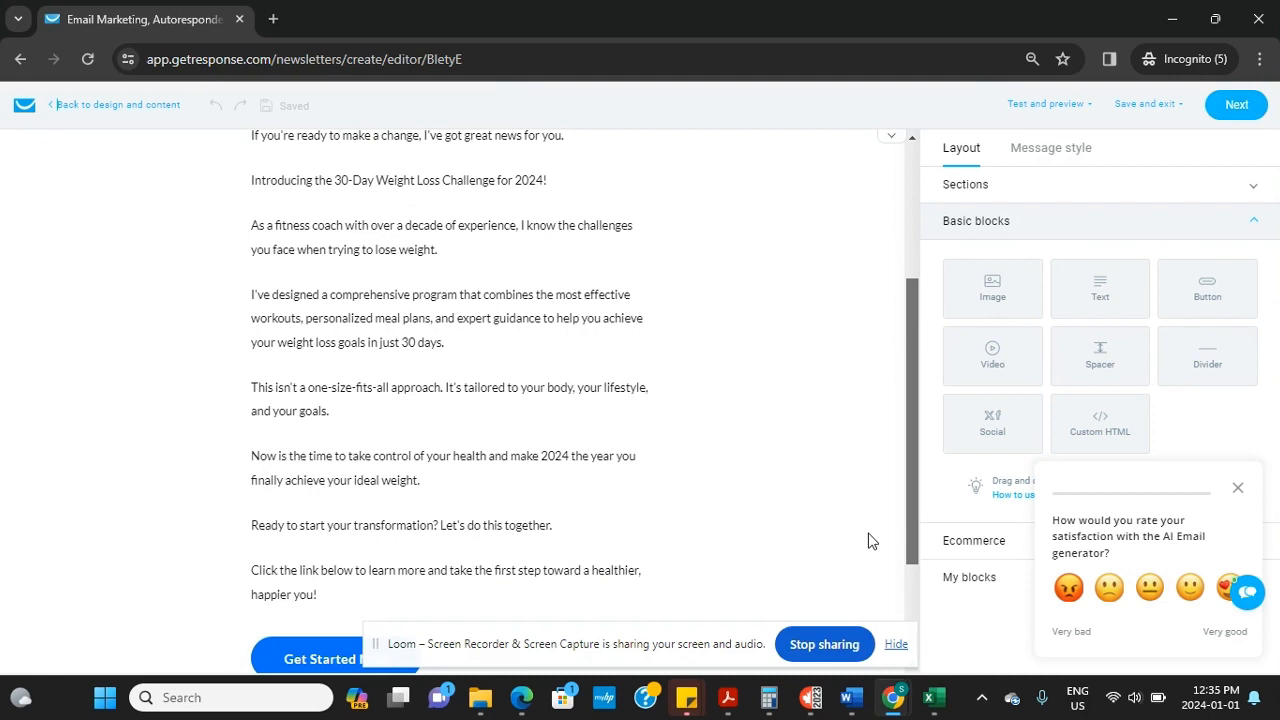
pyautogui.moveTo(868, 541); pyautogui.dragTo(857, 581)
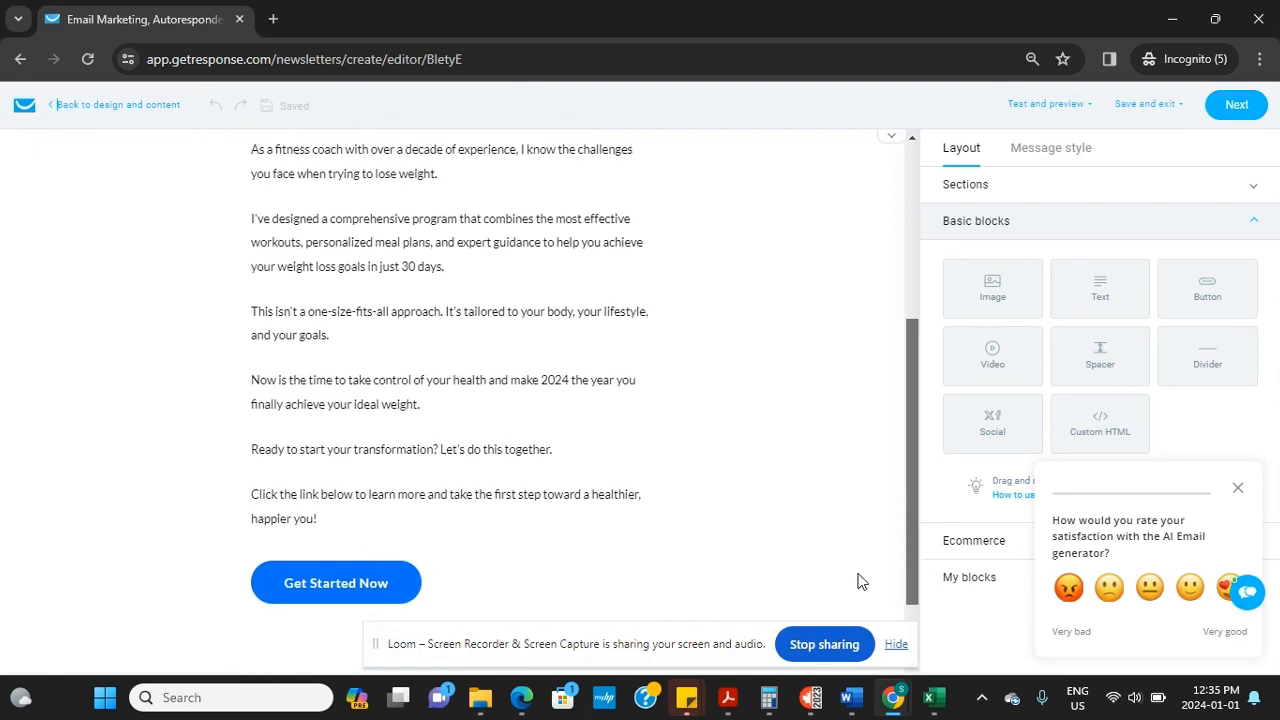
pyautogui.click(330, 595)
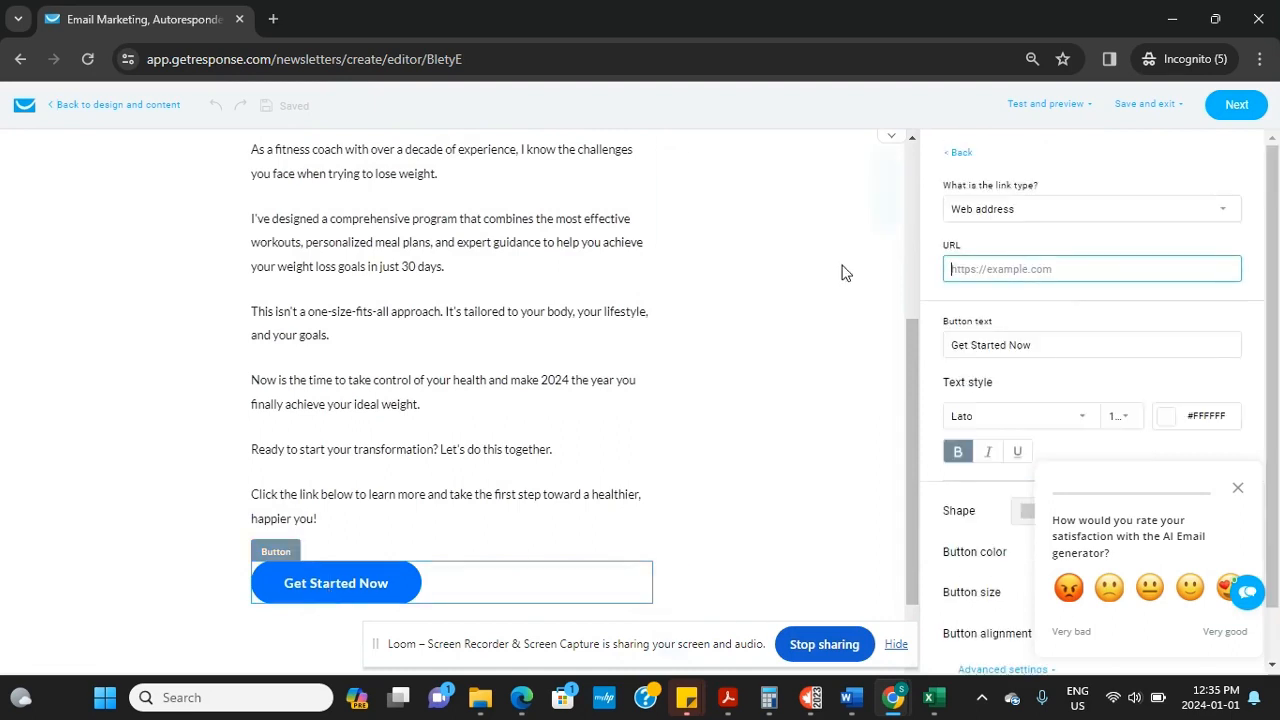
pyautogui.click(1000, 269)
pyautogui.write('www.filmodigital.com')
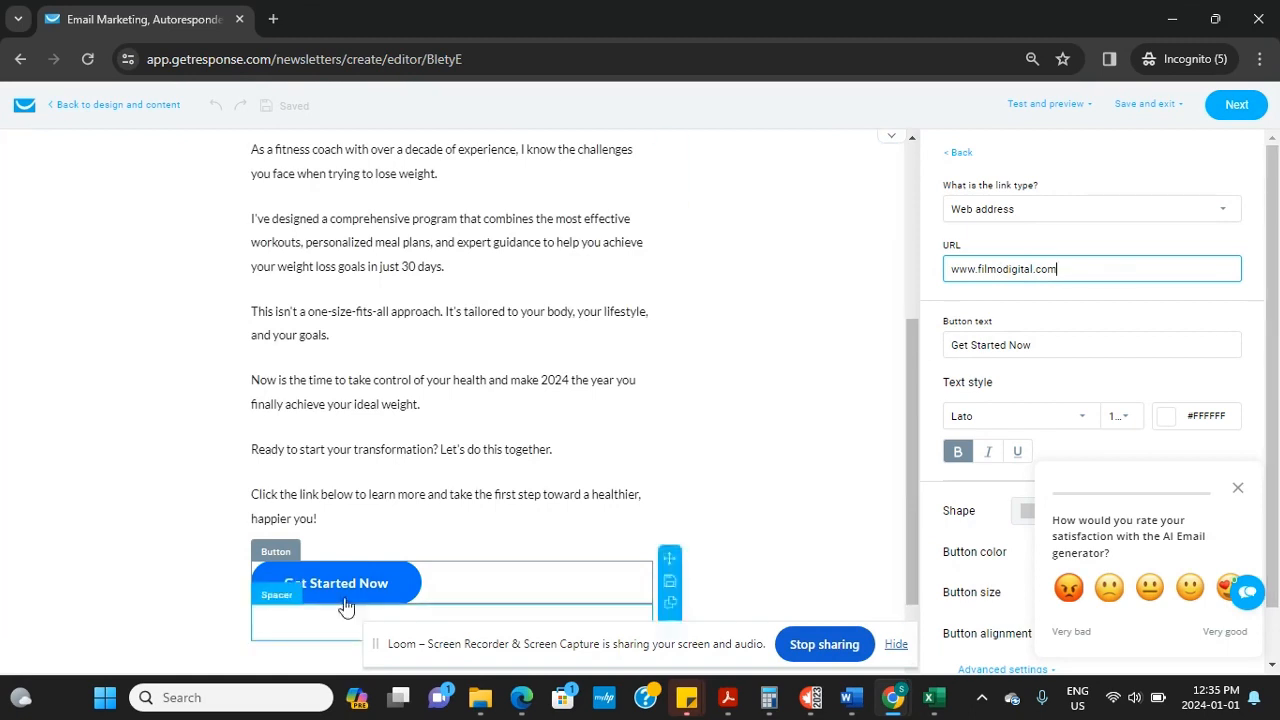
pyautogui.click(1052, 352)
pyautogui.press('BackSpace')
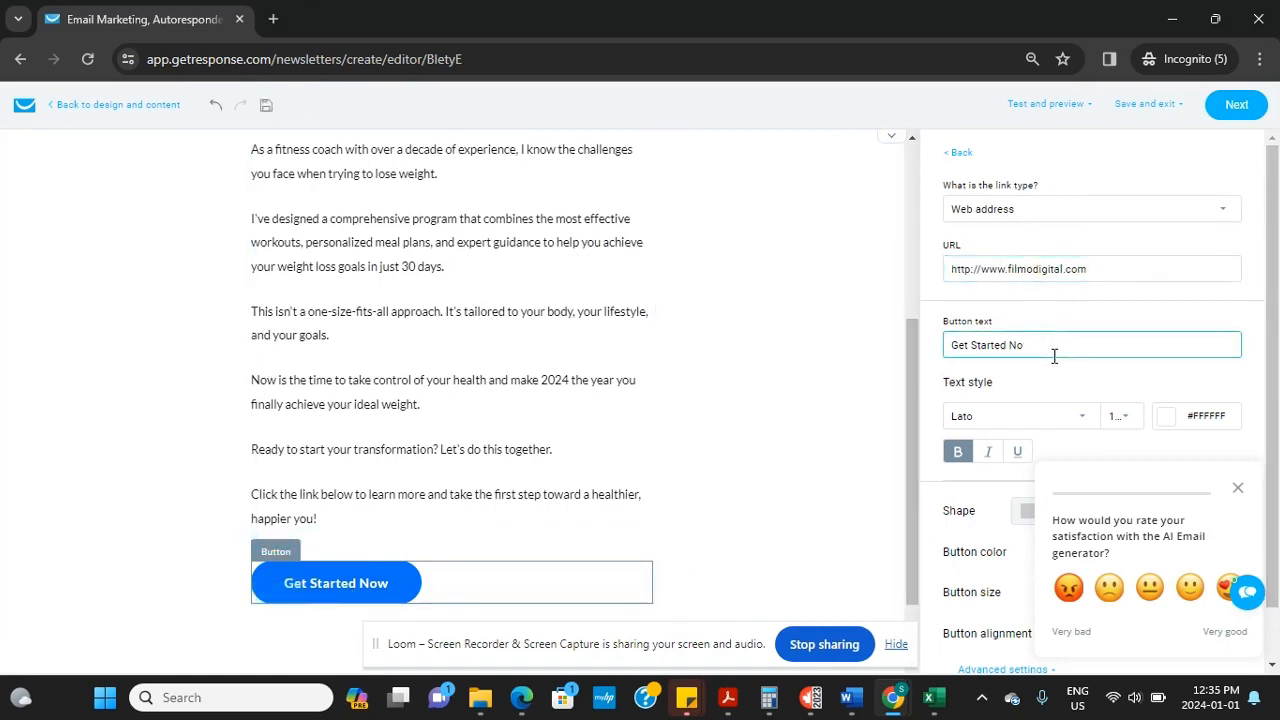
pyautogui.press('BackSpace')
pyautogui.press('BackSpace')
pyautogui.press('BackSpace')
pyautogui.press('BackSpace')
pyautogui.press('BackSpace')
pyautogui.press('BackSpace')
pyautogui.press('BackSpace')
pyautogui.press('BackSpace')
pyautogui.press('BackSpace')
pyautogui.press('BackSpace')
pyautogui.press('BackSpace')
pyautogui.press('BackSpace')
pyautogui.press('BackSpace')
pyautogui.press('BackSpace')
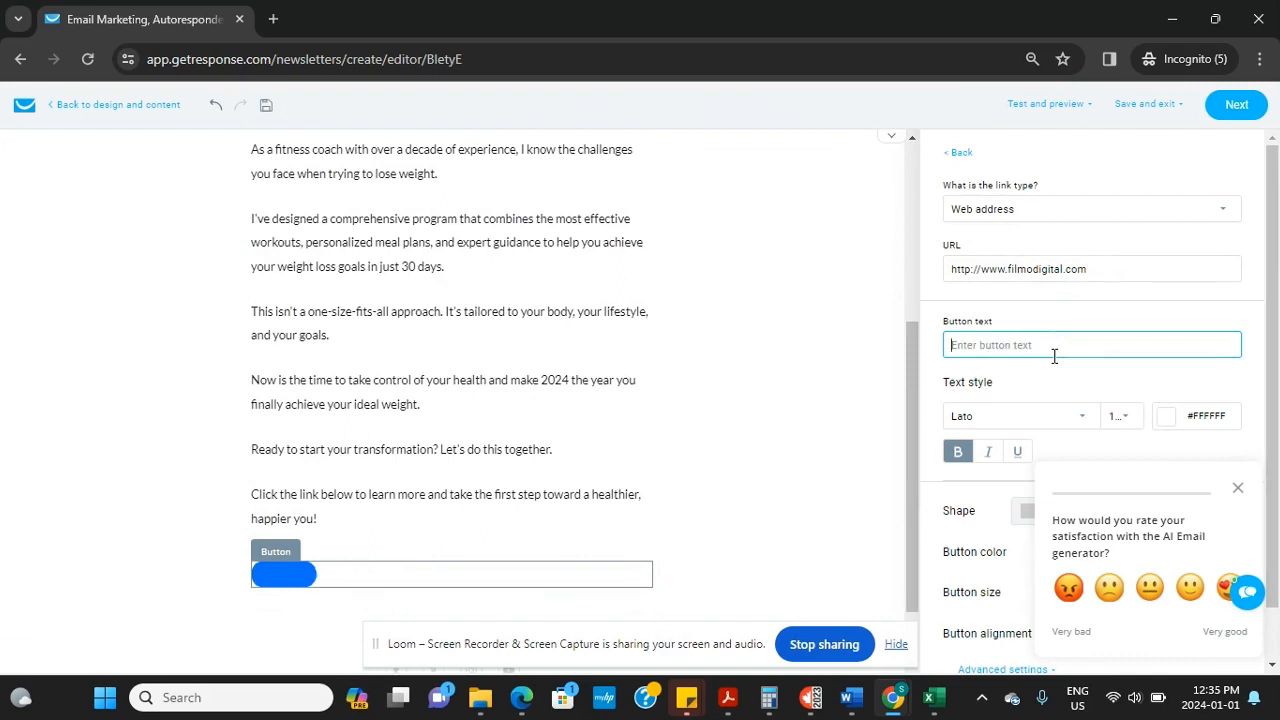
pyautogui.write('Click t')
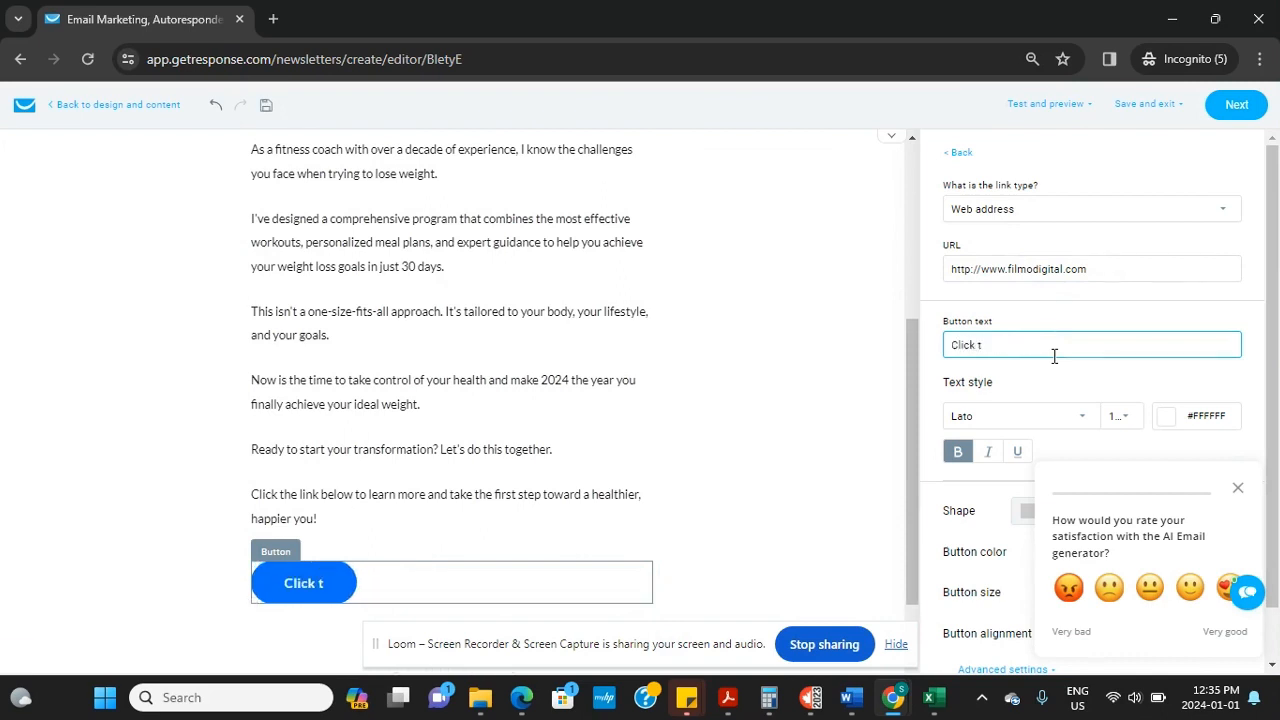
pyautogui.press('BackSpace')
pyautogui.press('BackSpace')
pyautogui.press('BackSpace')
pyautogui.press('BackSpace')
pyautogui.press('BackSpace')
pyautogui.press('BackSpace')
pyautogui.press('BackSpace')
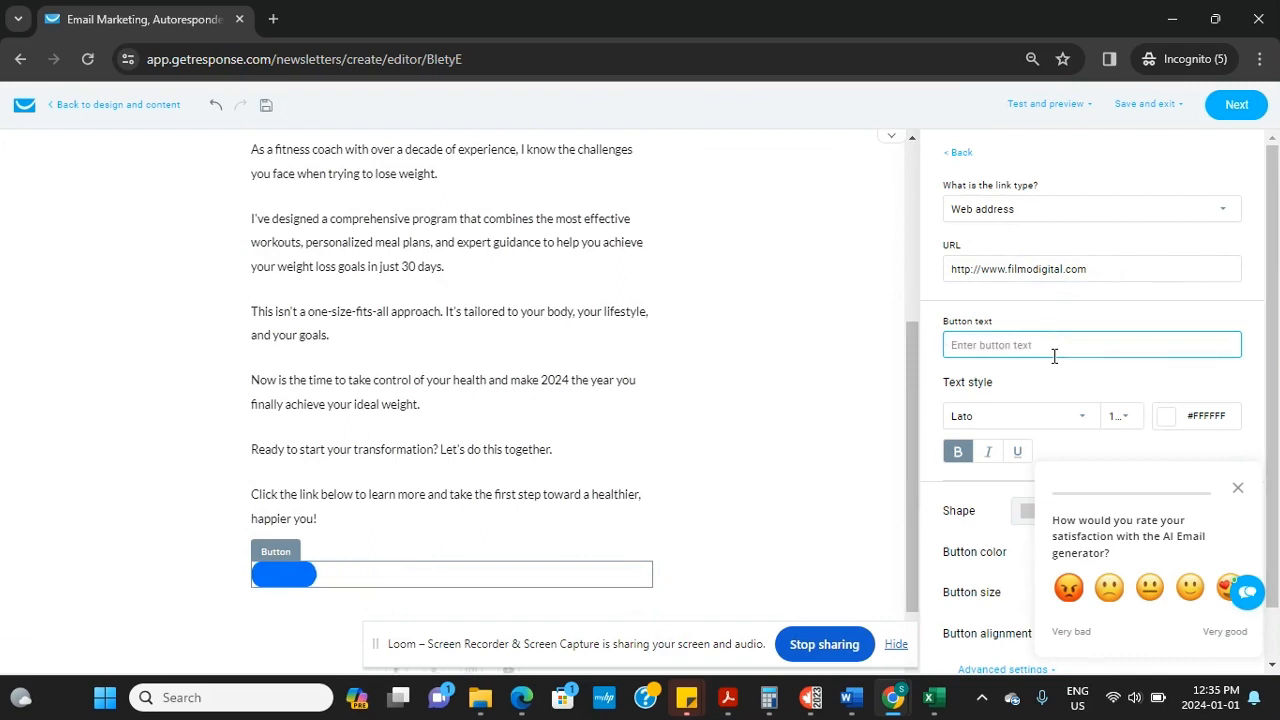
pyautogui.write('GET ACCESS')
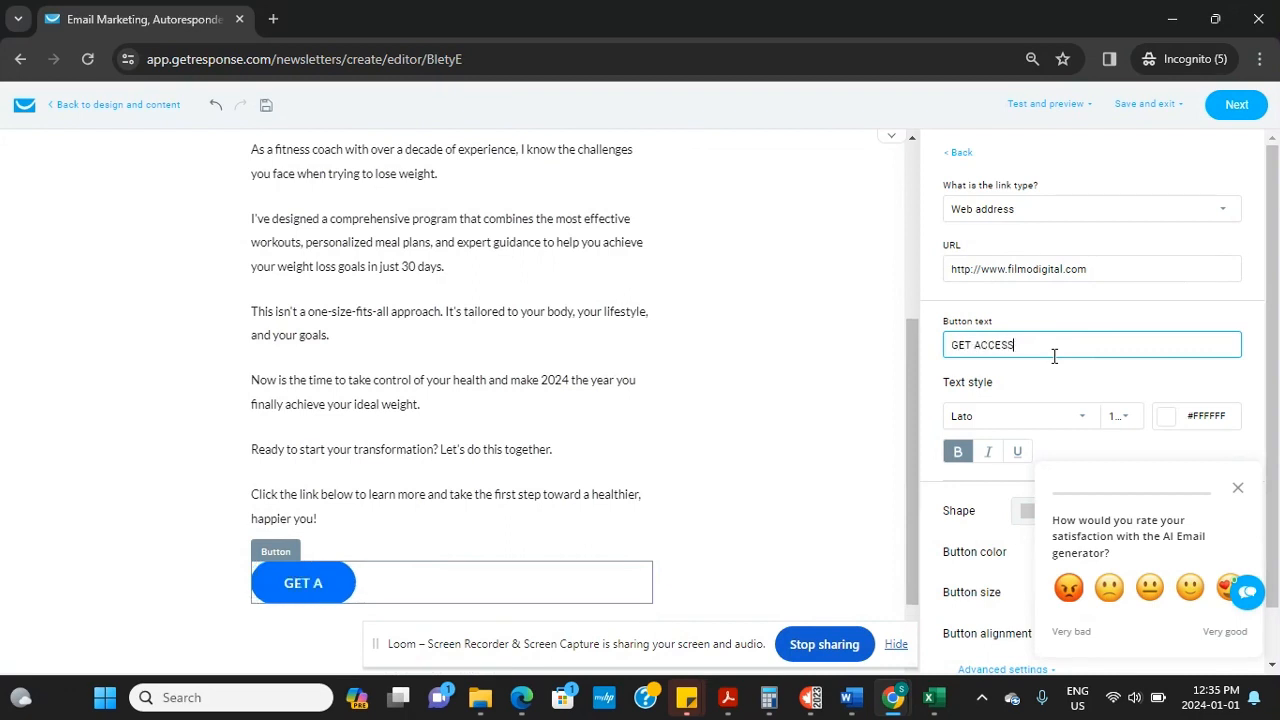
# Make the button red and centred, then save the design
pyautogui.moveTo(1274, 393); pyautogui.dragTo(1276, 443)
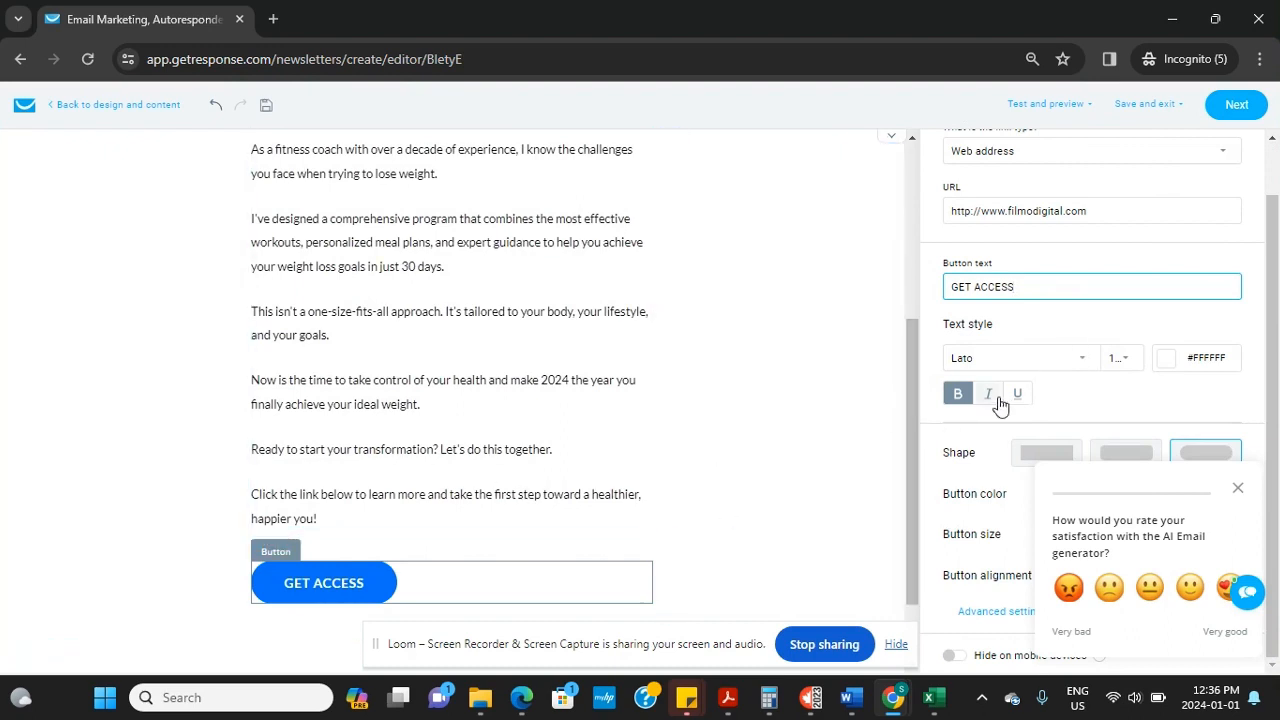
pyautogui.click(1075, 359)
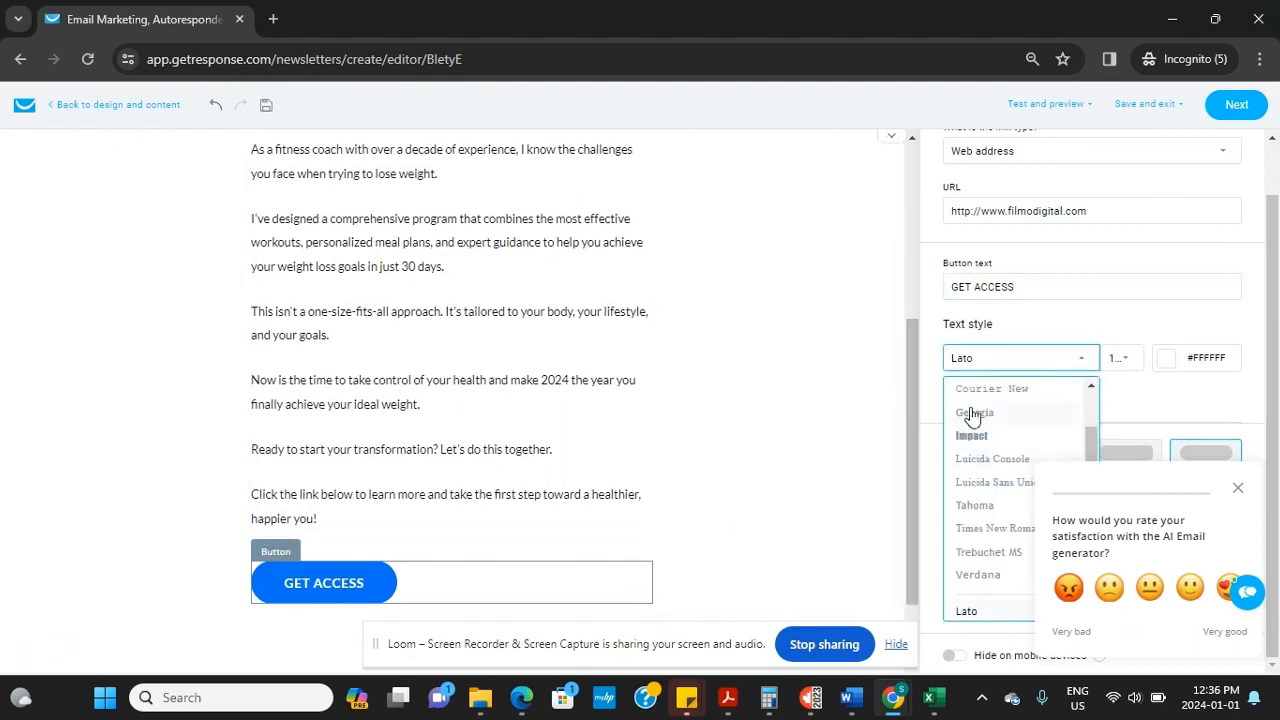
pyautogui.click(1237, 494)
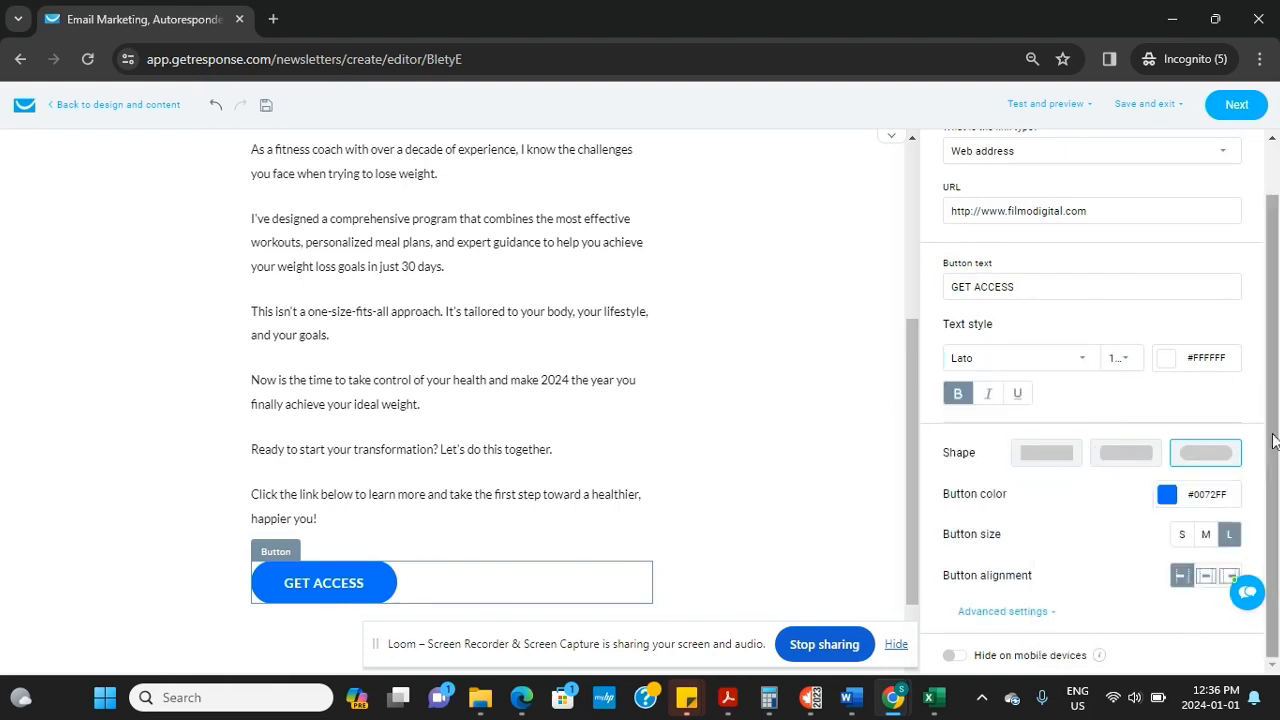
pyautogui.click(1165, 495)
pyautogui.click(1119, 587)
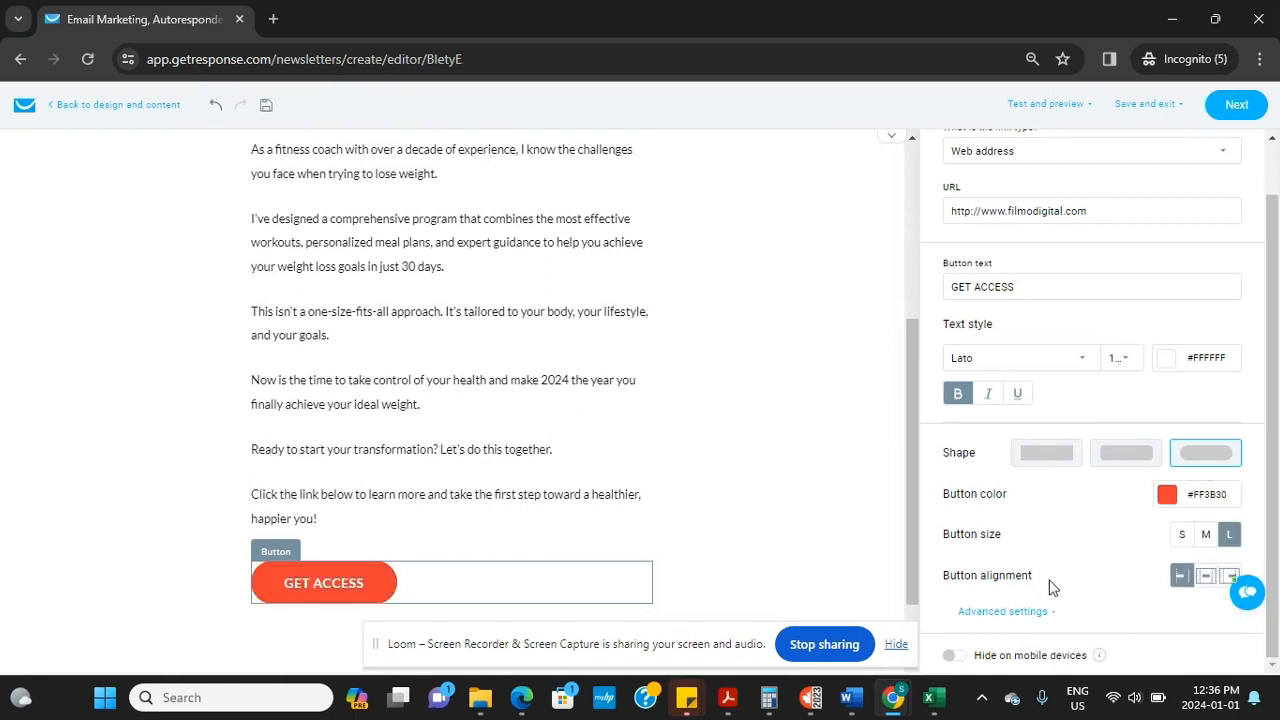
pyautogui.click(1207, 579)
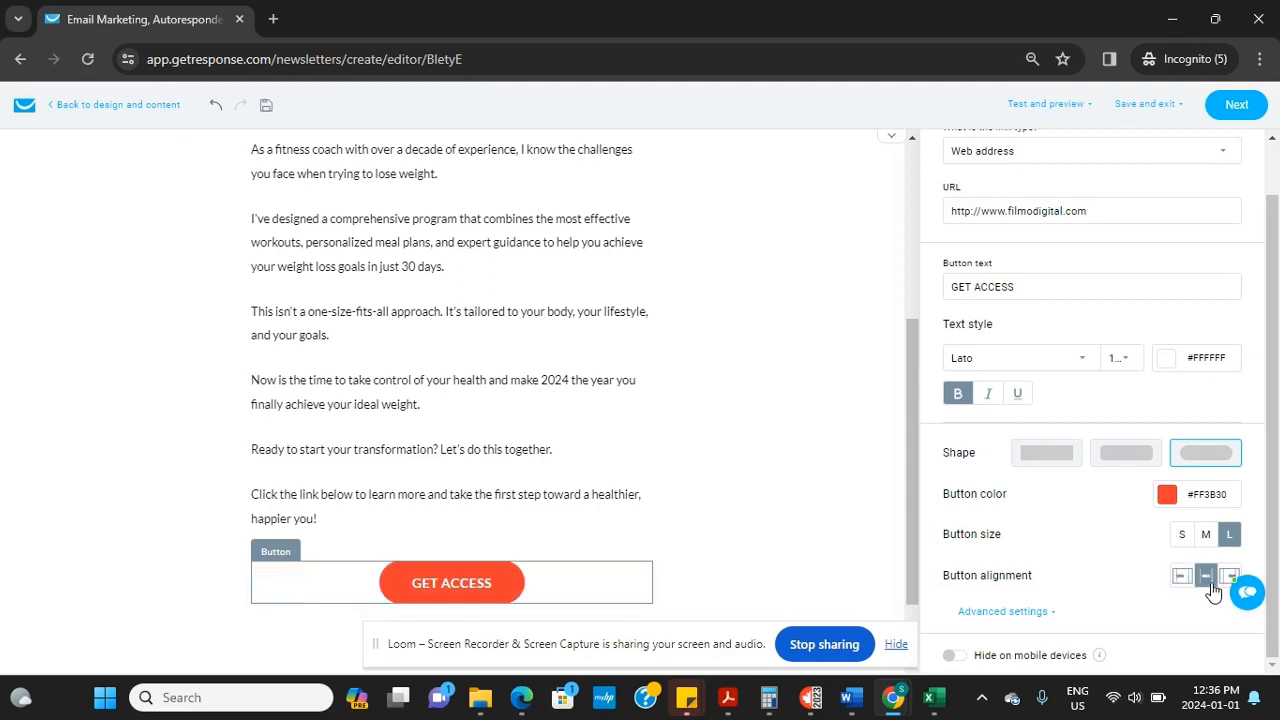
pyautogui.click(1245, 592)
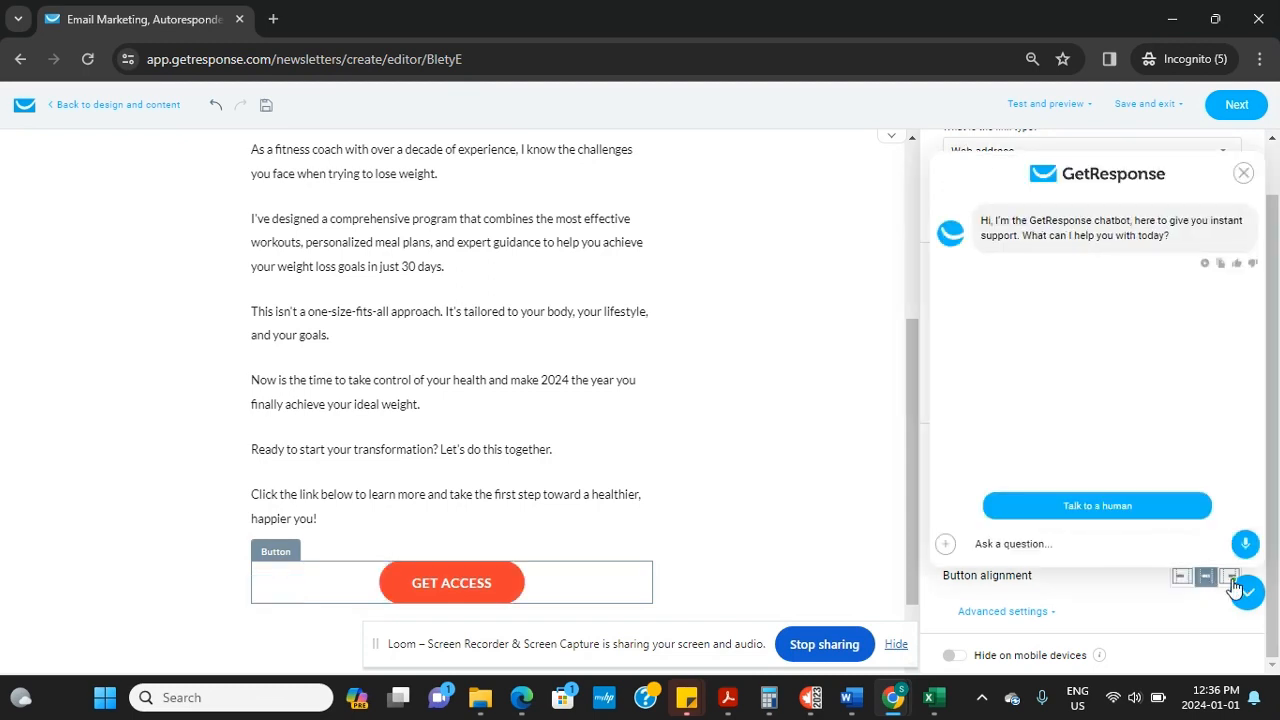
pyautogui.click(1243, 173)
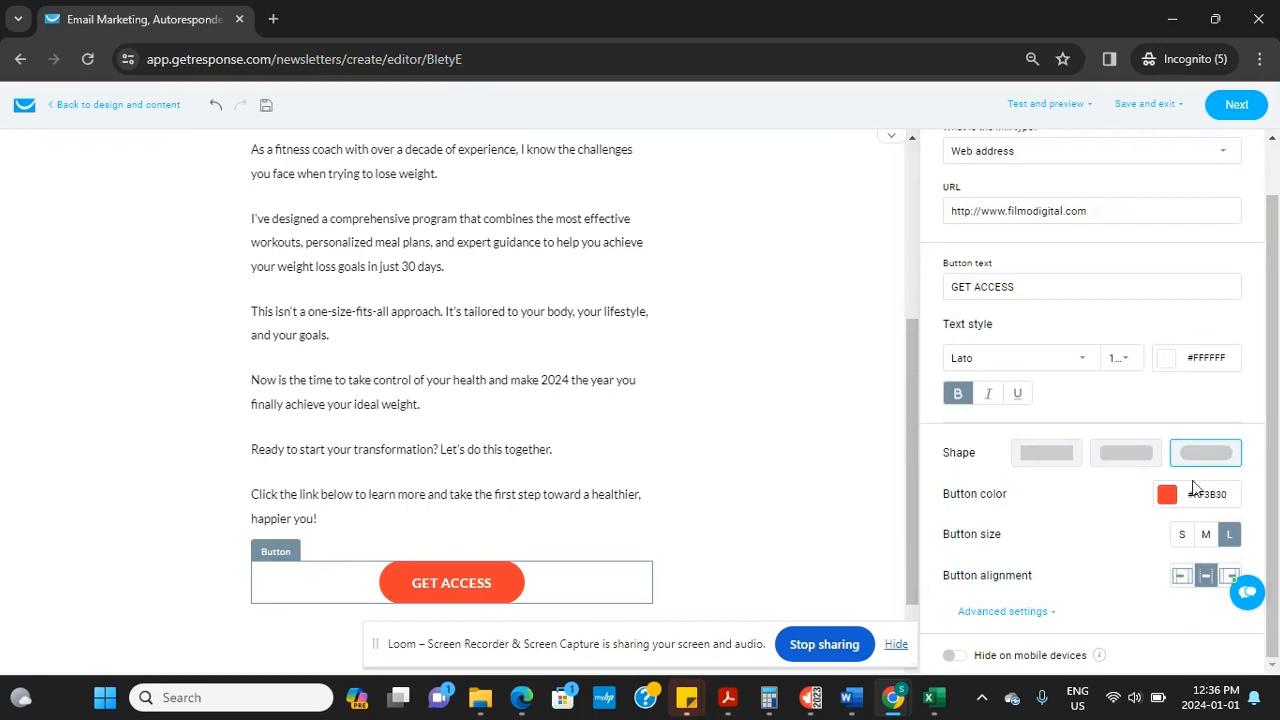
pyautogui.click(1228, 578)
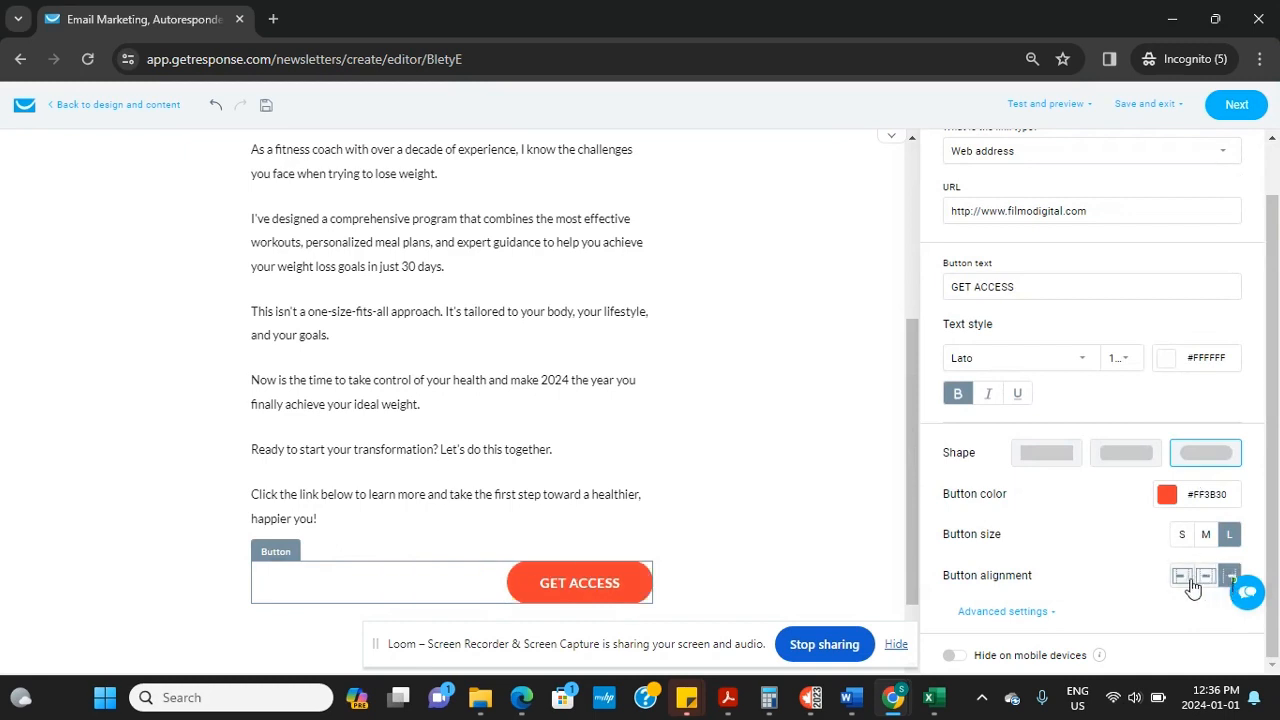
pyautogui.click(1206, 577)
pyautogui.moveTo(1278, 545); pyautogui.dragTo(1267, 373)
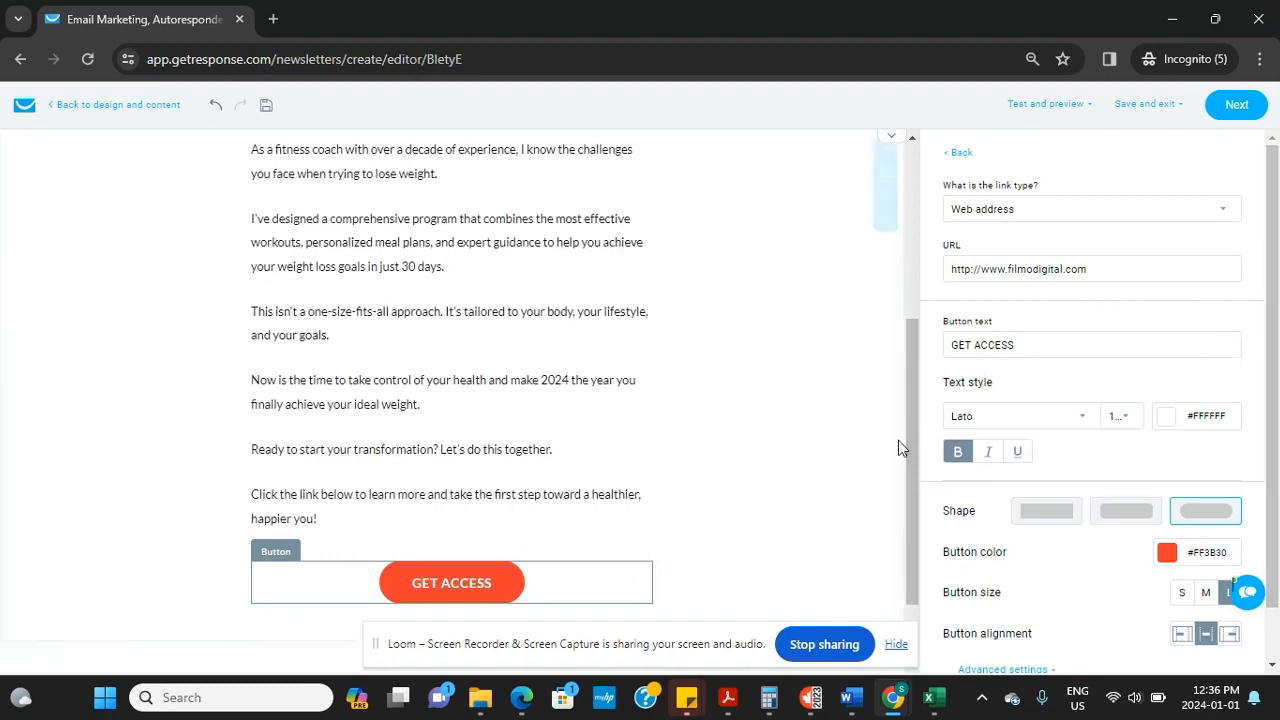
pyautogui.moveTo(915, 438); pyautogui.dragTo(935, 528)
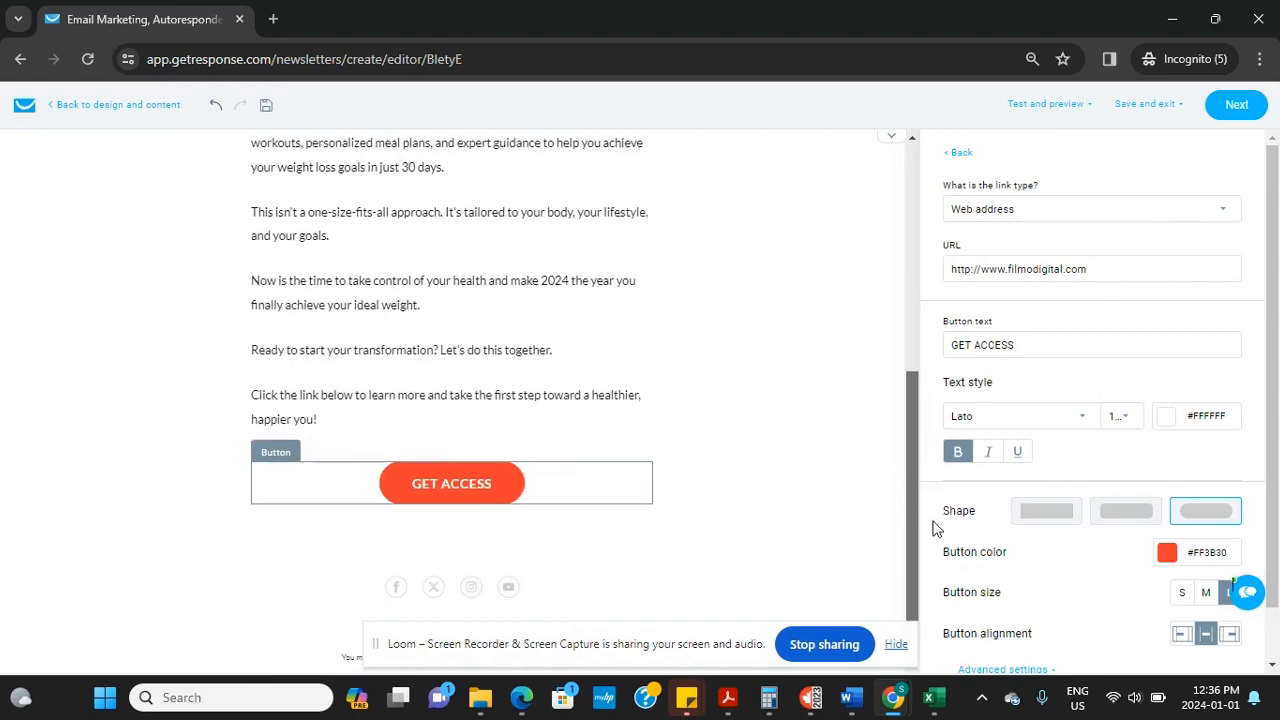
pyautogui.click(1228, 116)
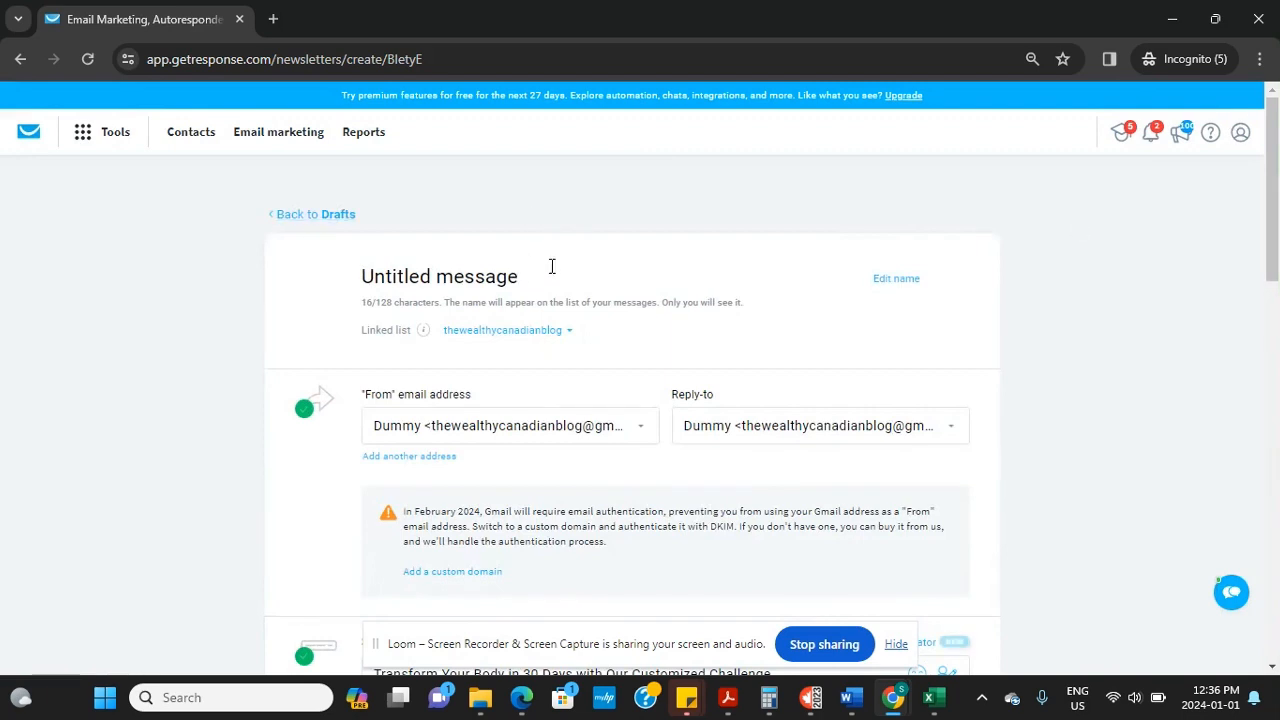
# Replace the untitled message name with 'Welcome Message (AI)'
pyautogui.click(552, 273)
pyautogui.press('BackSpace')
pyautogui.press('BackSpace')
pyautogui.press('BackSpace')
pyautogui.press('BackSpace')
pyautogui.press('BackSpace')
pyautogui.press('BackSpace')
pyautogui.press('BackSpace')
pyautogui.press('BackSpace')
pyautogui.press('BackSpace')
pyautogui.press('BackSpace')
pyautogui.press('BackSpace')
pyautogui.press('BackSpace')
pyautogui.press('BackSpace')
pyautogui.press('BackSpace')
pyautogui.press('BackSpace')
pyautogui.press('BackSpace')
pyautogui.press('BackSpace')
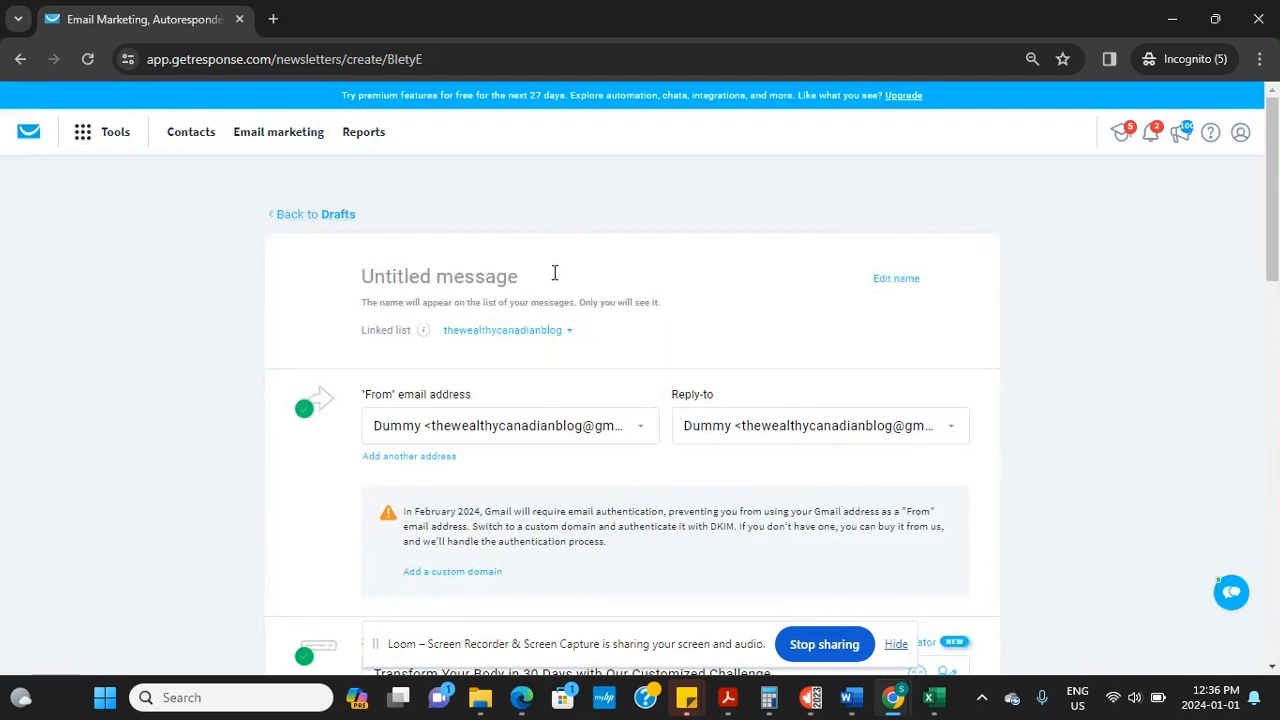
pyautogui.write('wELCO')
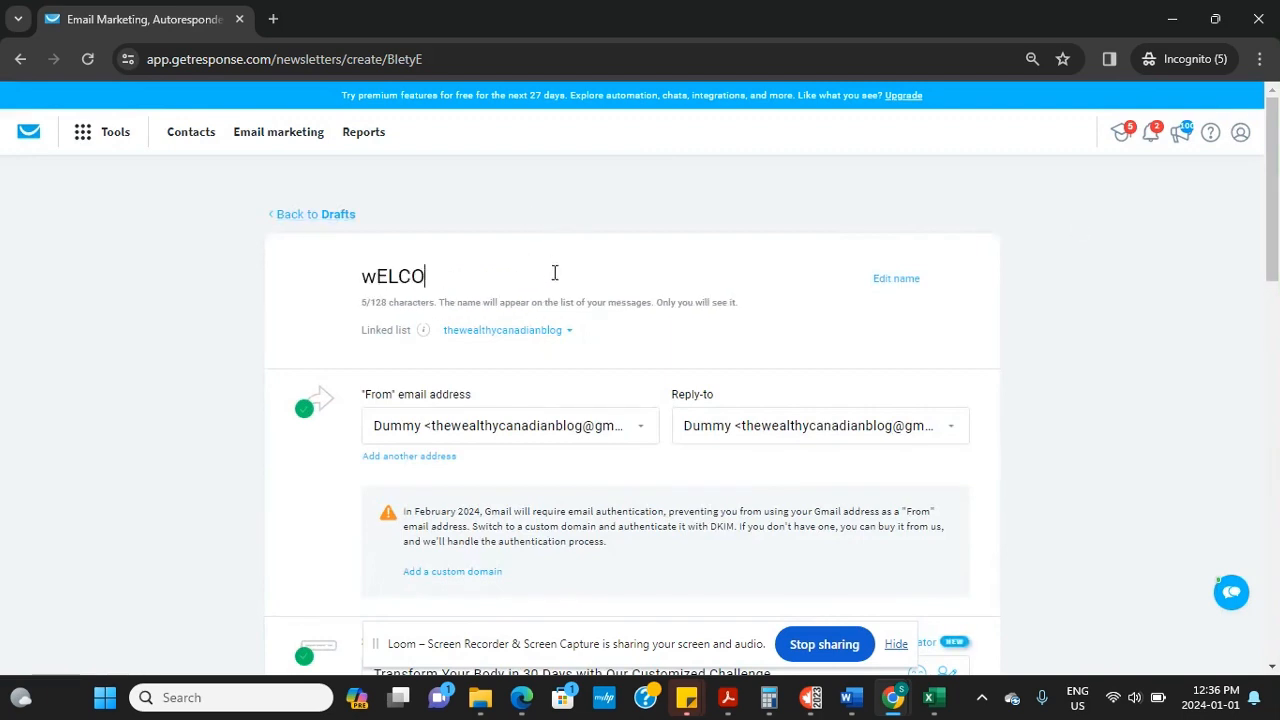
pyautogui.press('BackSpace')
pyautogui.press('BackSpace')
pyautogui.press('BackSpace')
pyautogui.press('BackSpace')
pyautogui.press('BackSpace')
pyautogui.write('Wlcome')
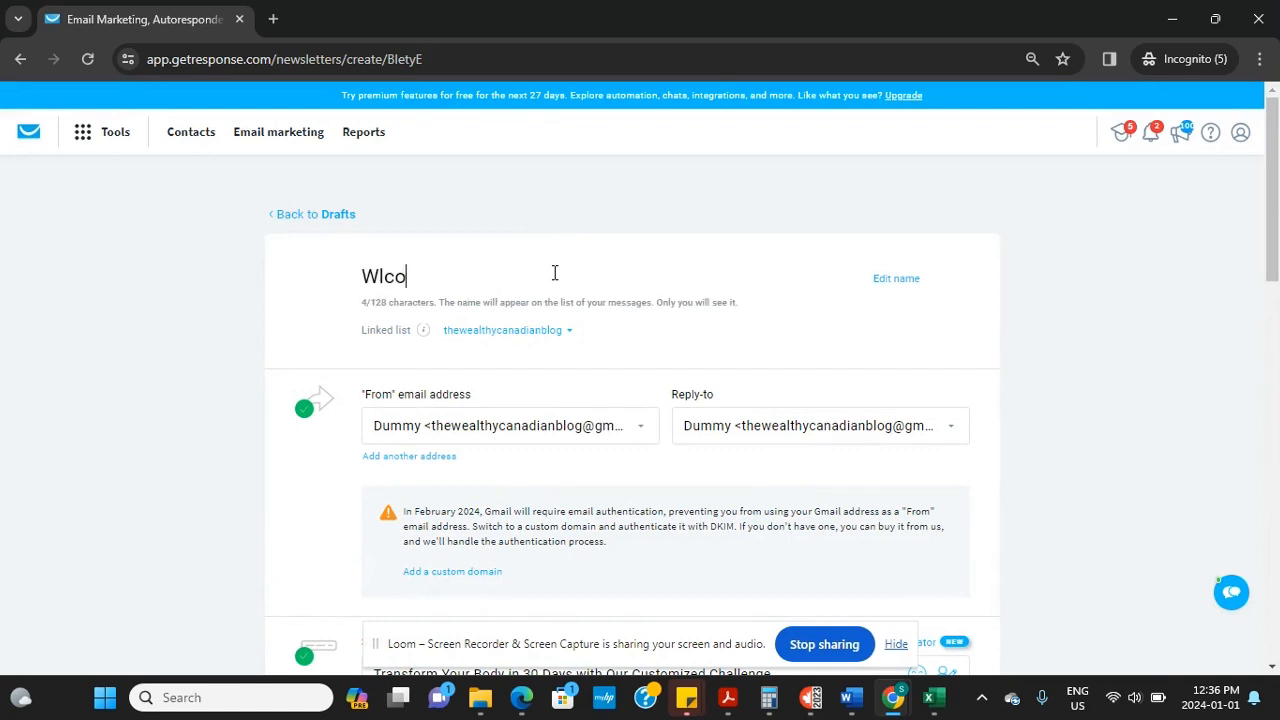
pyautogui.press('BackSpace')
pyautogui.press('BackSpace')
pyautogui.press('BackSpace')
pyautogui.press('BackSpace')
pyautogui.write('me Message (A')
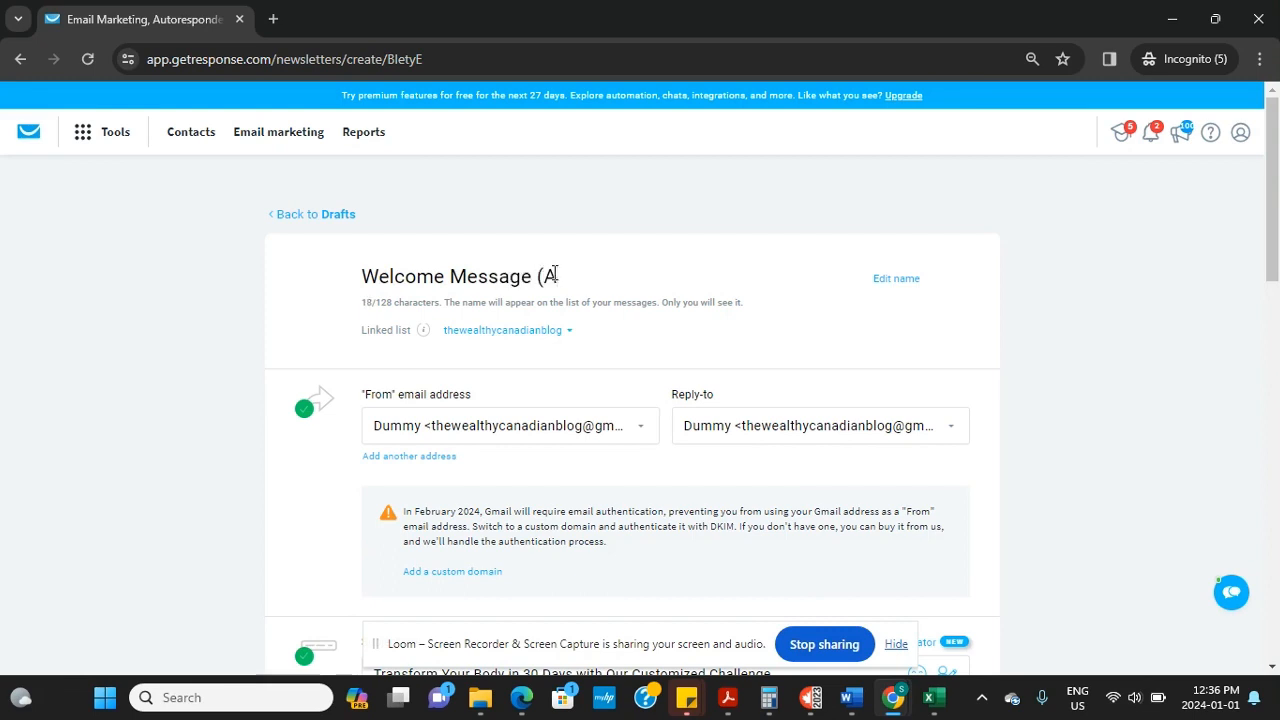
pyautogui.write('I)')
pyautogui.moveTo(1273, 255); pyautogui.dragTo(1275, 352)
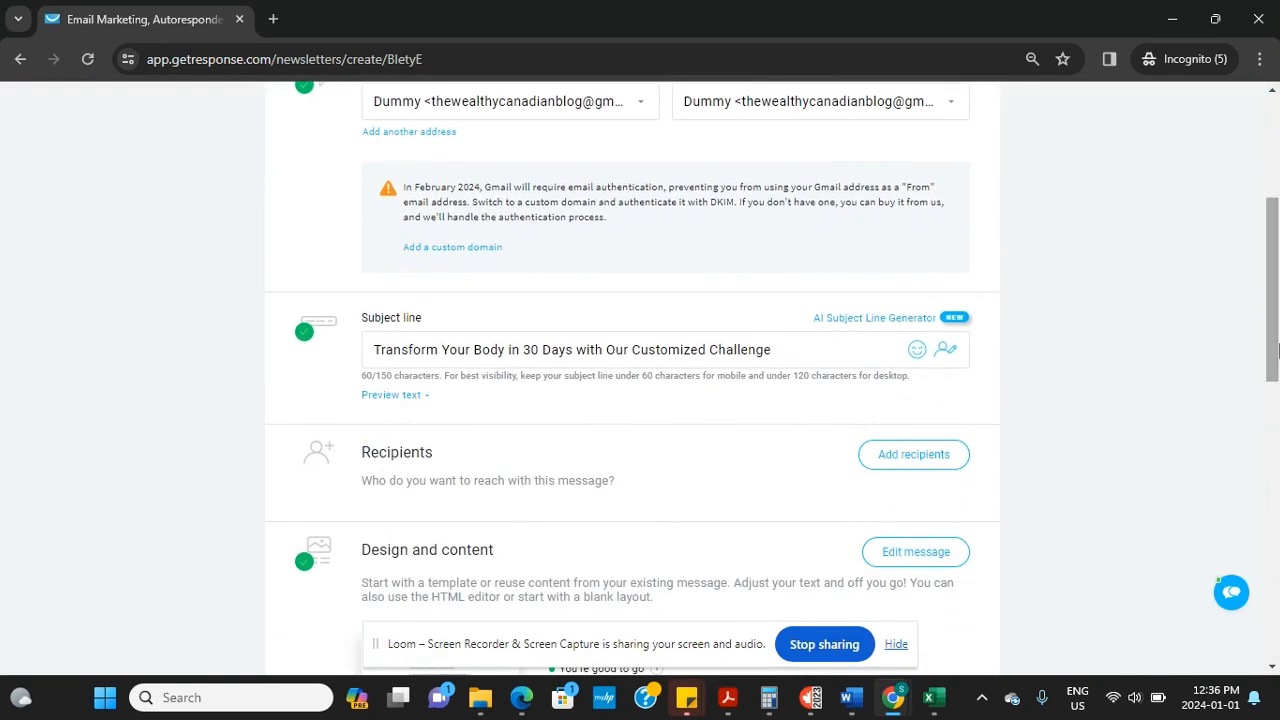
# Add the preview text 'Get tips to lose' to the message
pyautogui.click(395, 398)
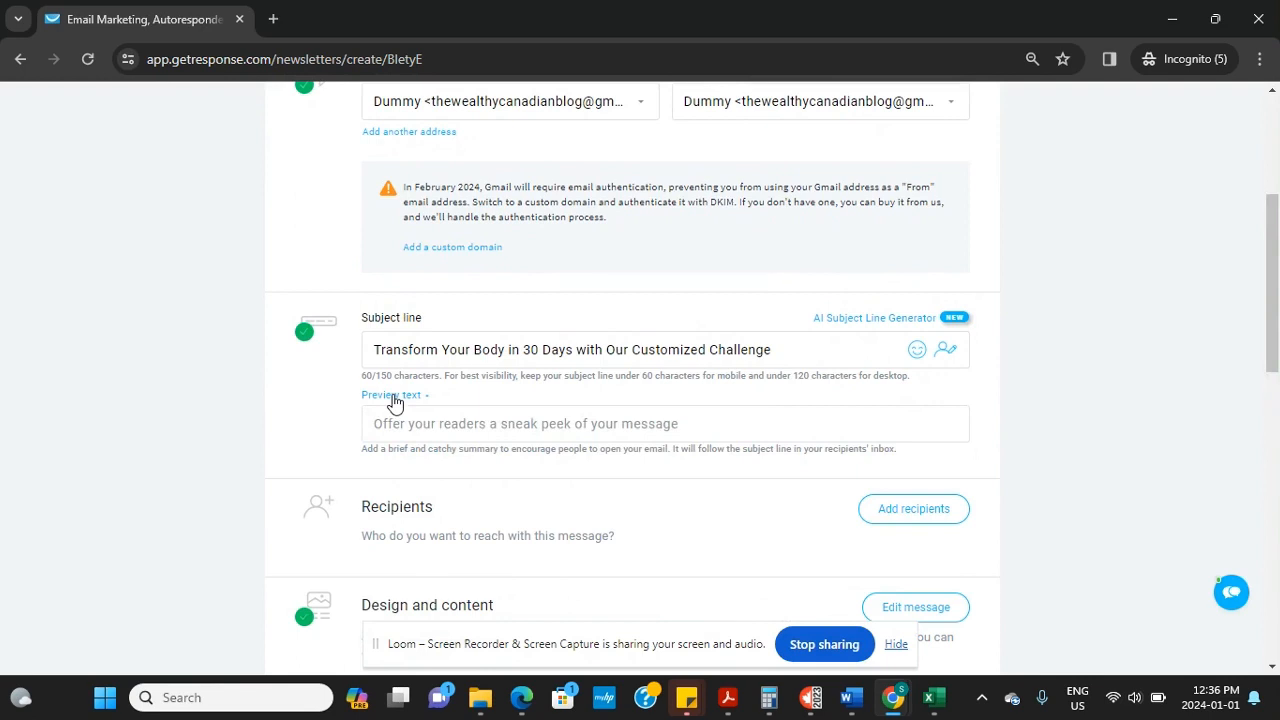
pyautogui.click(461, 429)
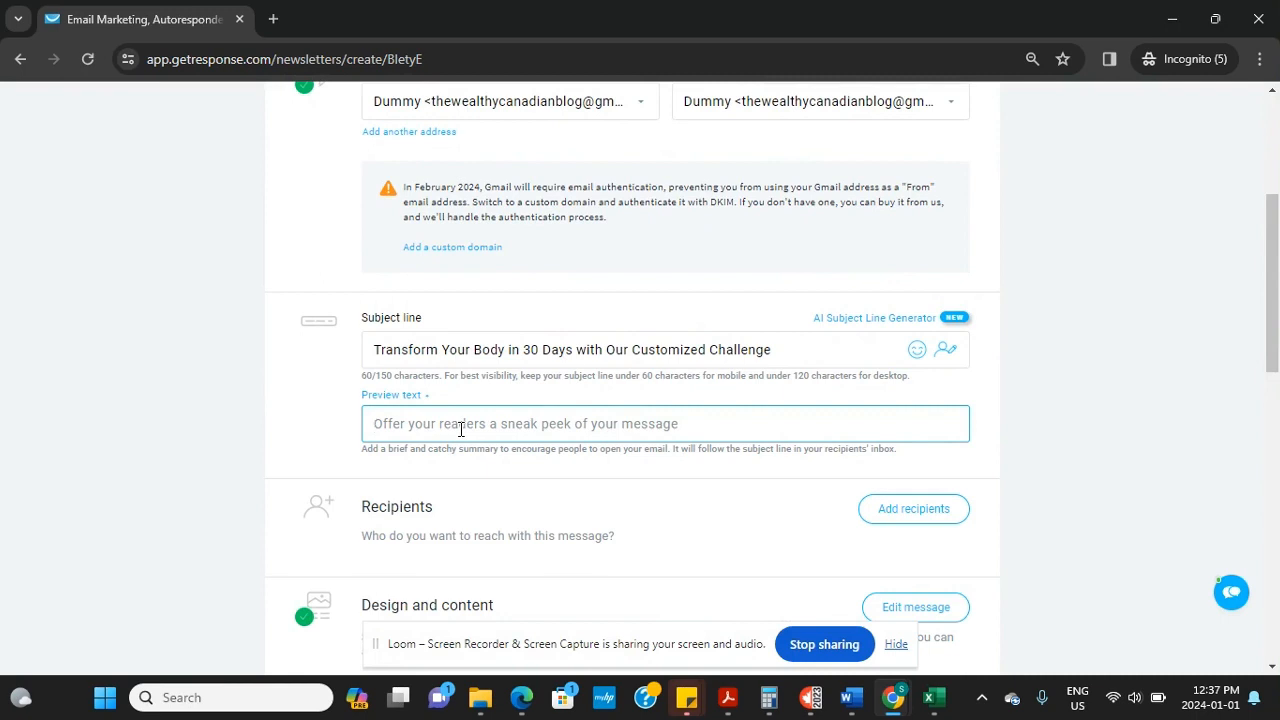
pyautogui.write('Ge')
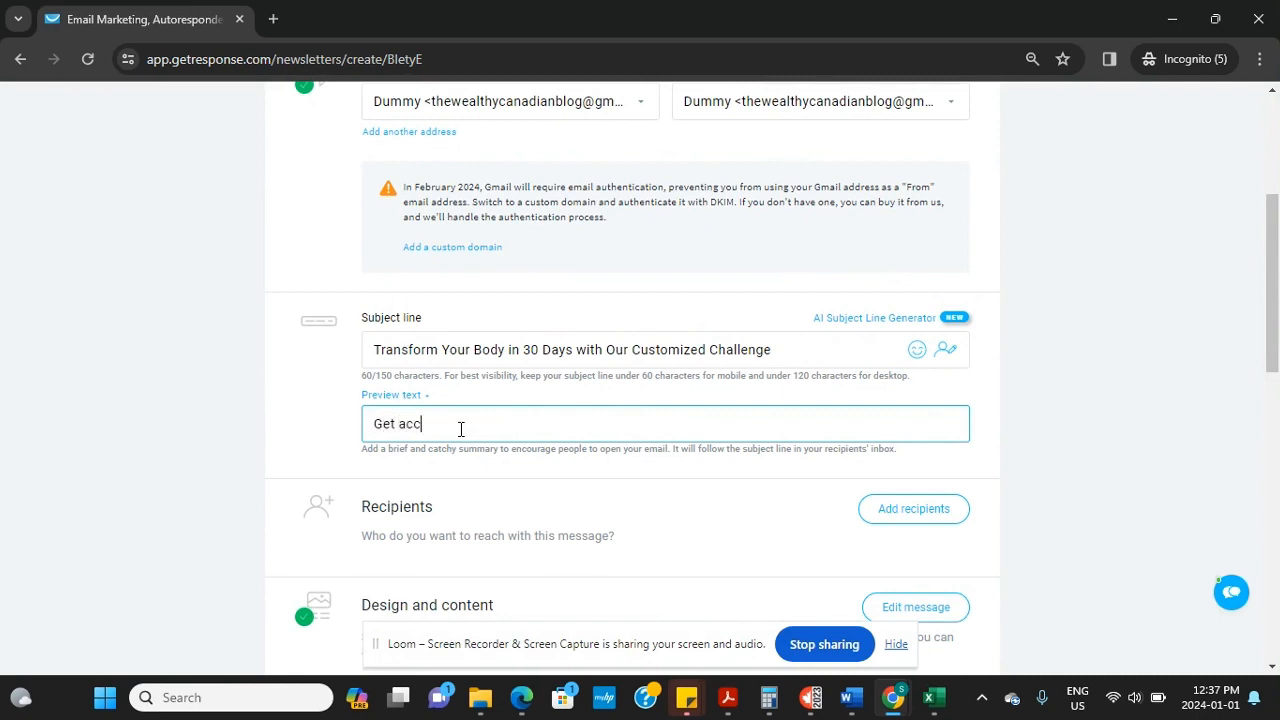
pyautogui.write('t ac')
pyautogui.hotkey('ctrl', 'a')
pyautogui.press('BackSpace')
pyautogui.write('L')
pyautogui.press('BackSpace')
pyautogui.write('G')
# Add the thewealthycanadianblog contact list (3 contacts) as the message's recipients
pyautogui.scroll(-2, 640, 380)
pyautogui.click(913, 328)
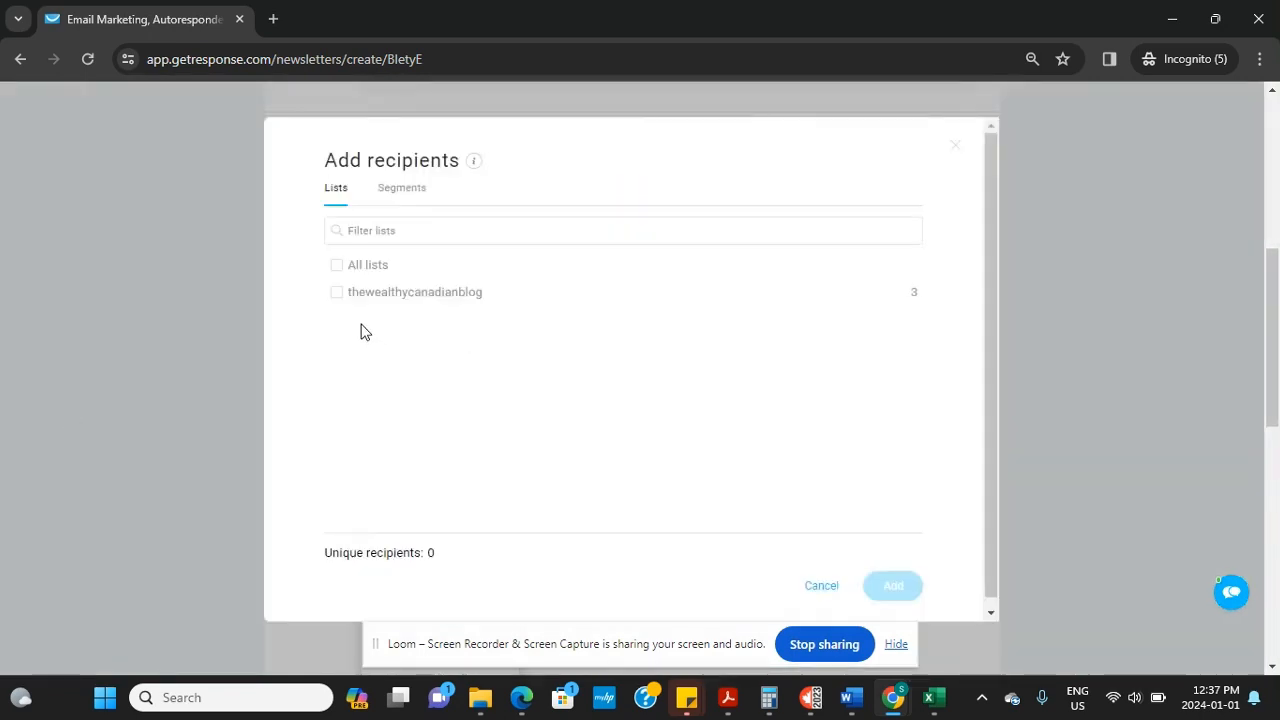
pyautogui.click(339, 298)
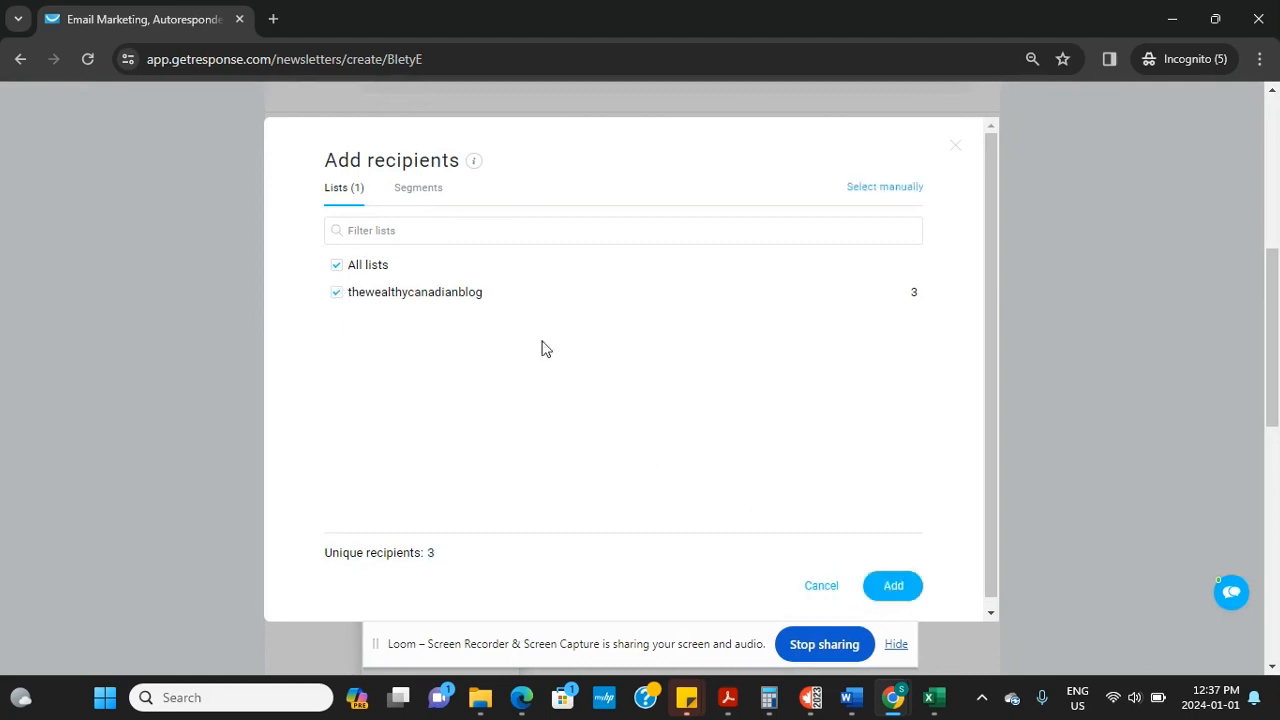
pyautogui.click(893, 588)
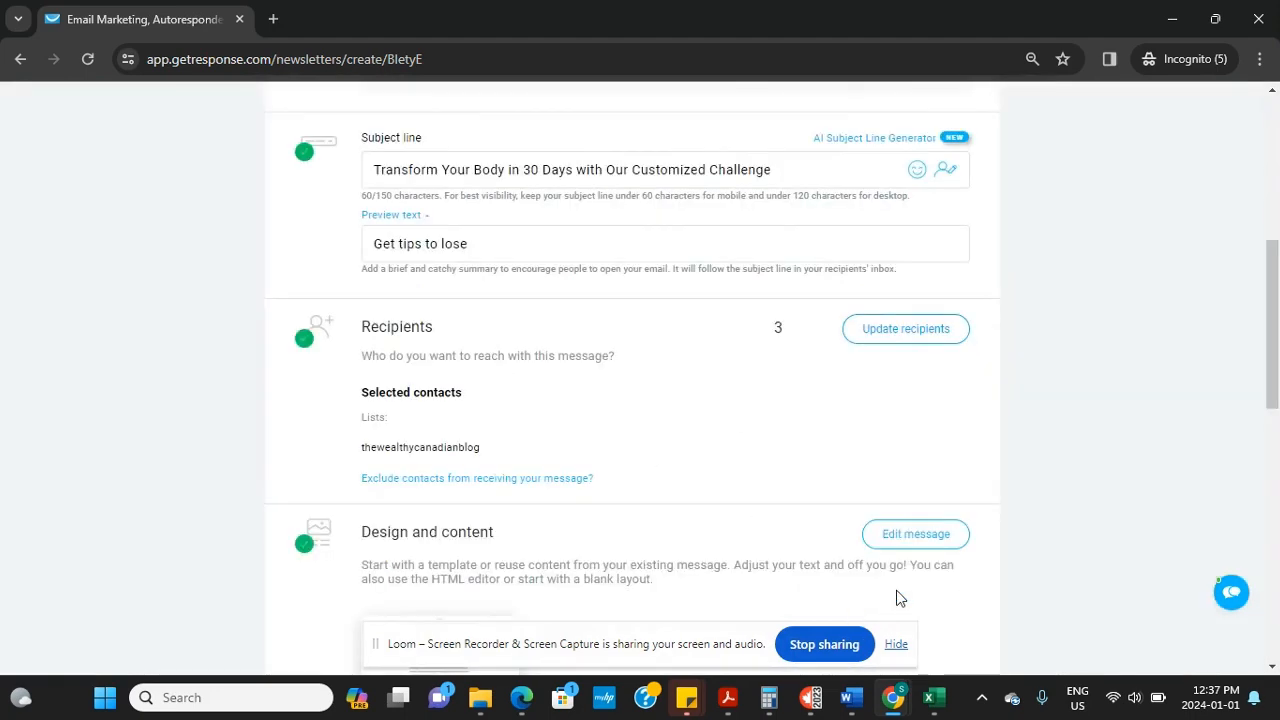
pyautogui.scroll(-3, 1268, 410)
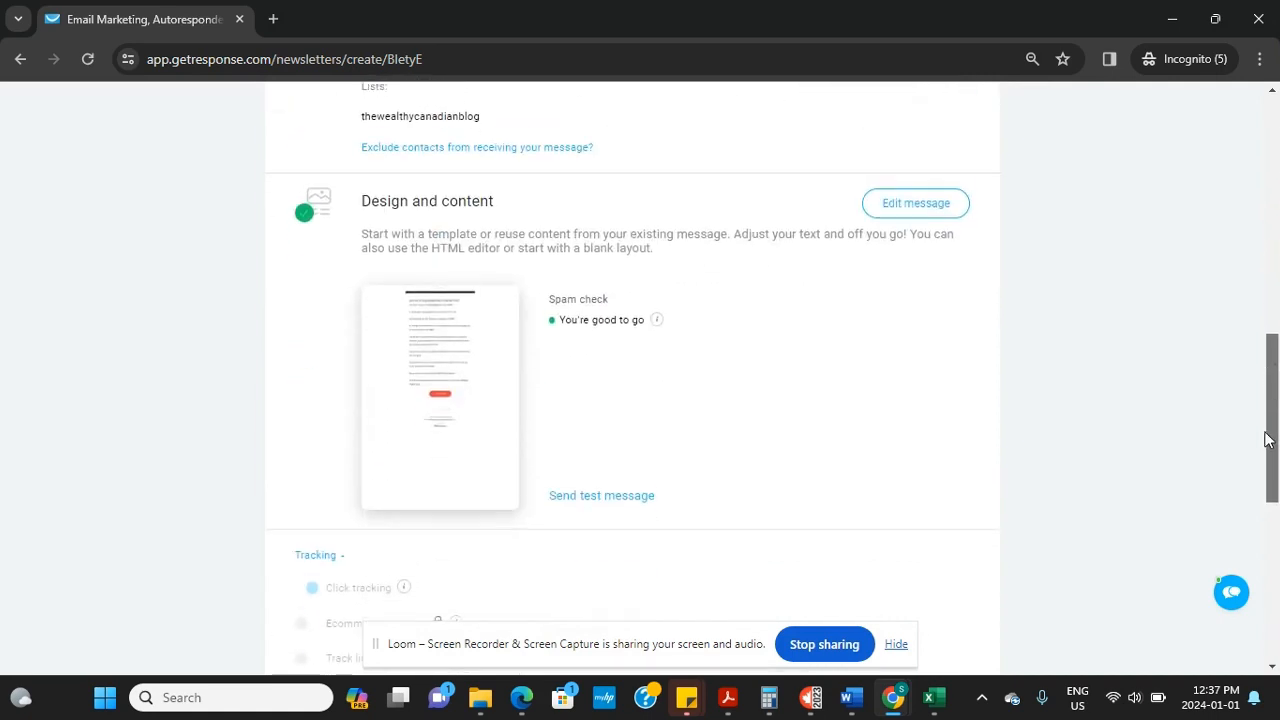
pyautogui.scroll(-1, 1258, 460)
pyautogui.scroll(-2, 1250, 485)
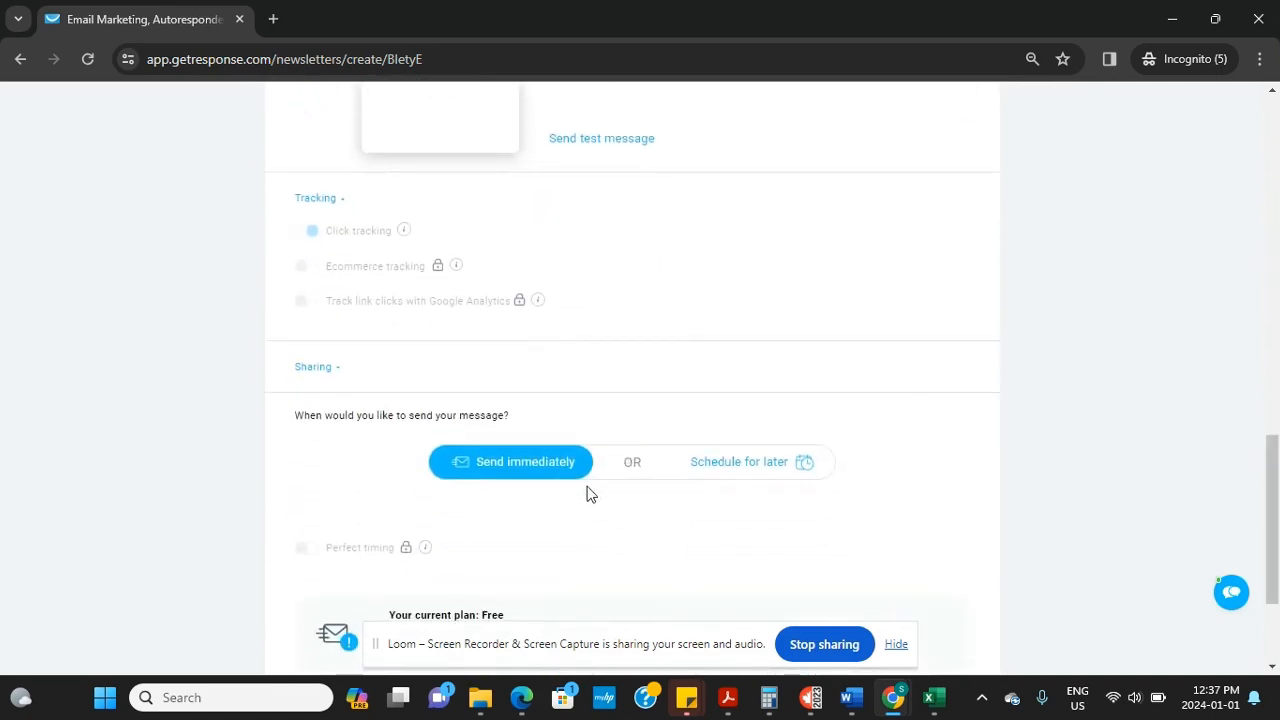
pyautogui.moveTo(1276, 525); pyautogui.dragTo(1272, 475)
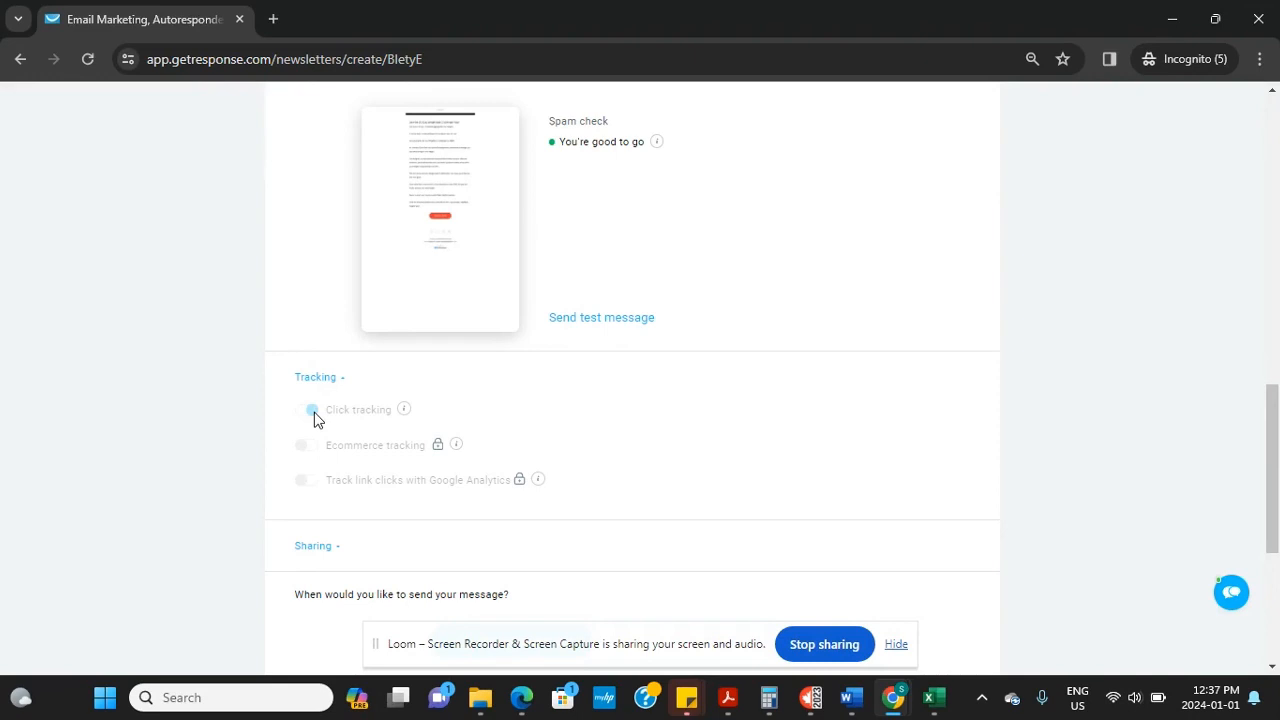
pyautogui.moveTo(1272, 521); pyautogui.dragTo(1240, 463)
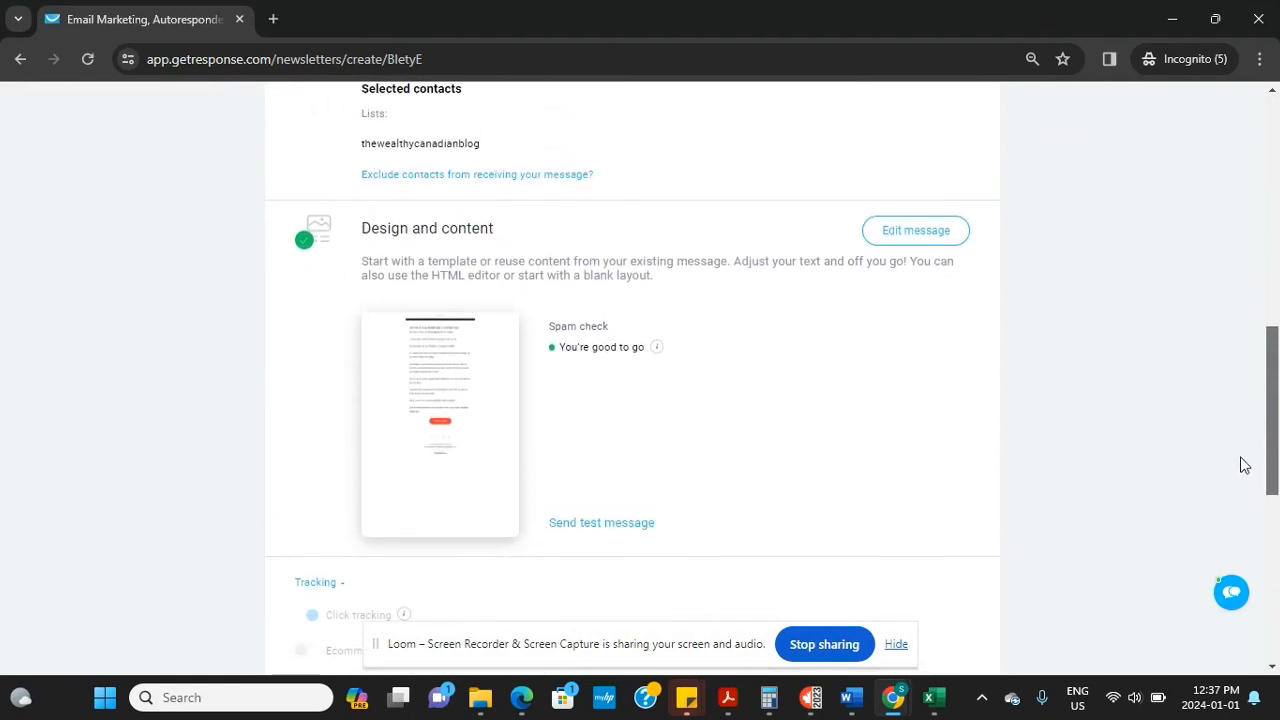
# Send a test copy of Welcome Message (AI) to your own saved email address
pyautogui.click(601, 524)
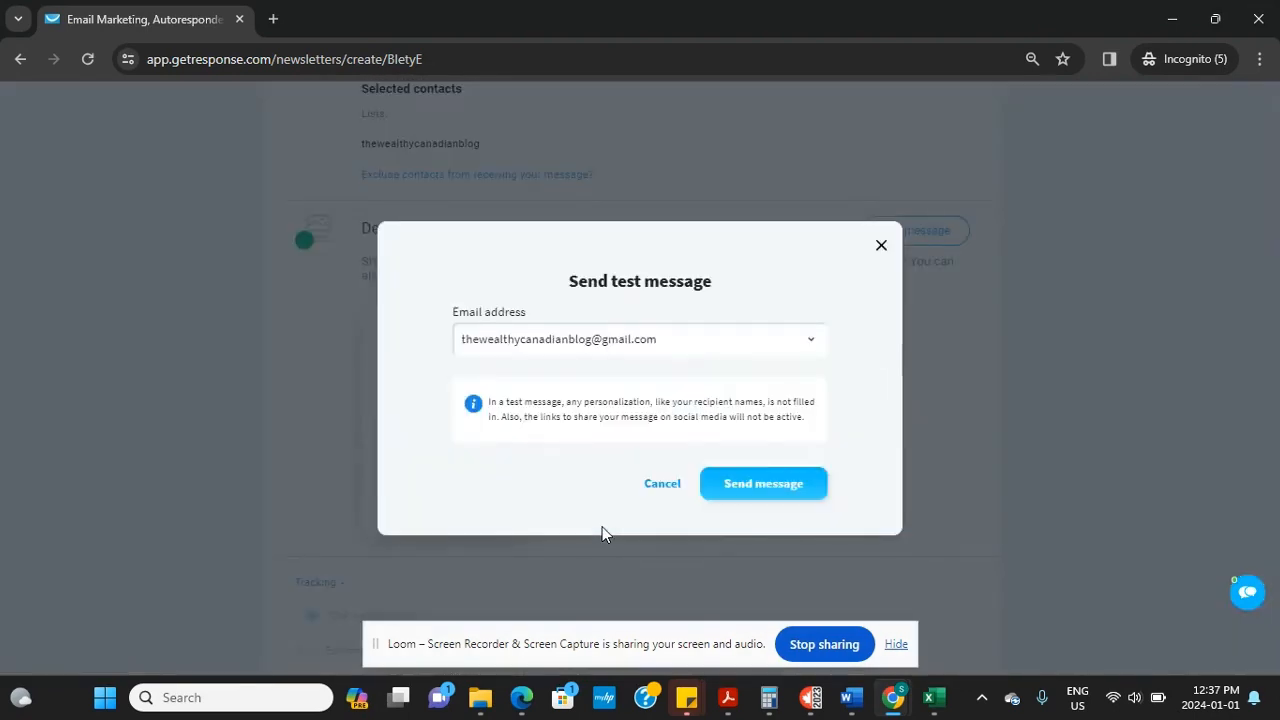
pyautogui.click(810, 342)
pyautogui.click(740, 366)
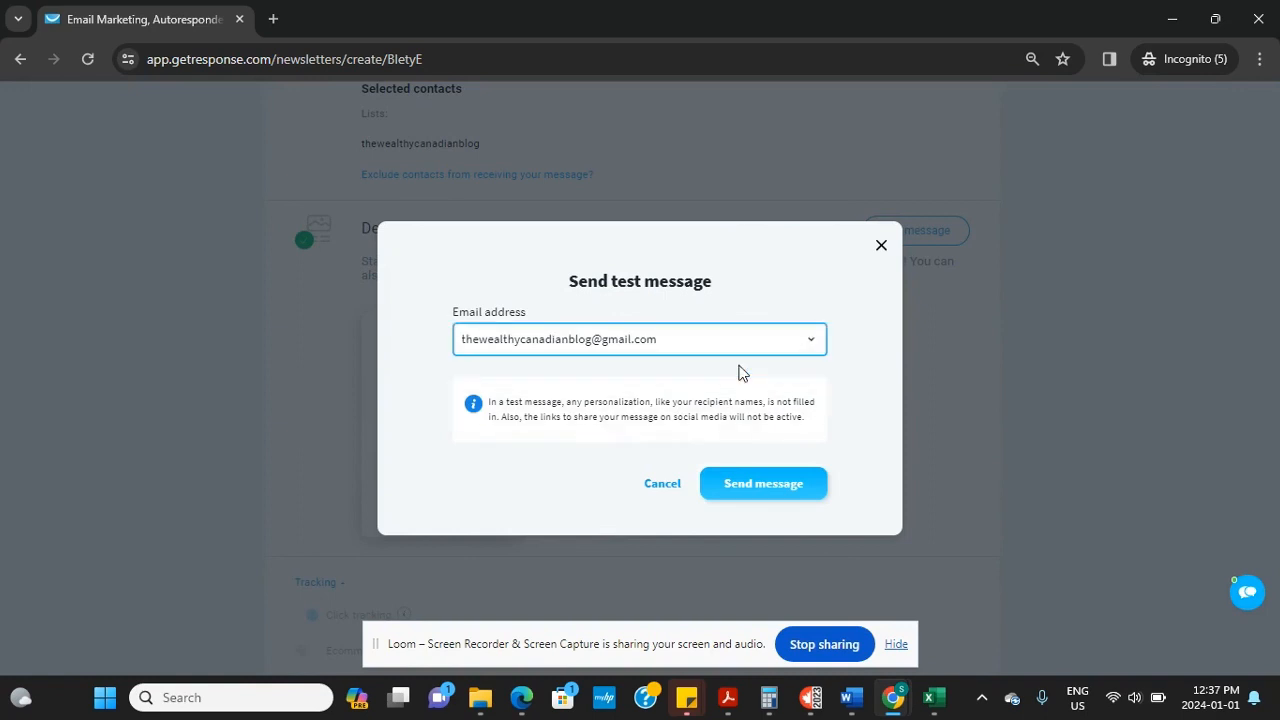
pyautogui.click(750, 487)
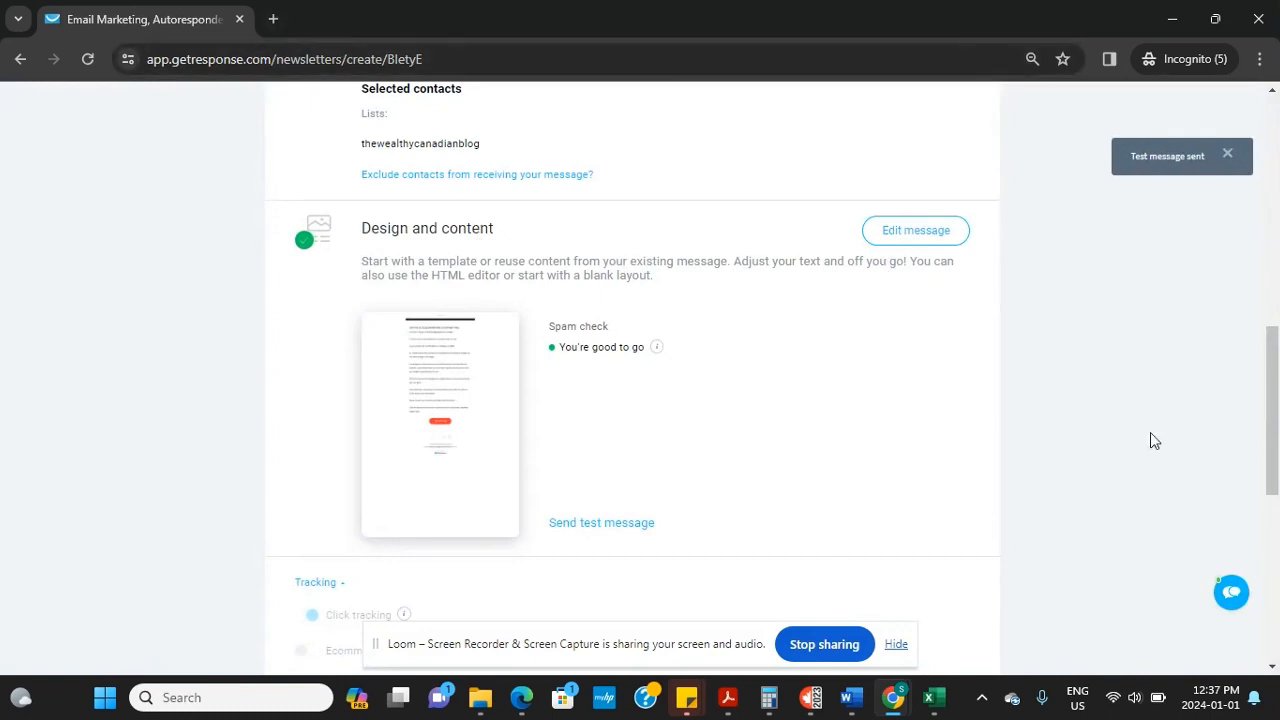
pyautogui.moveTo(893, 697)
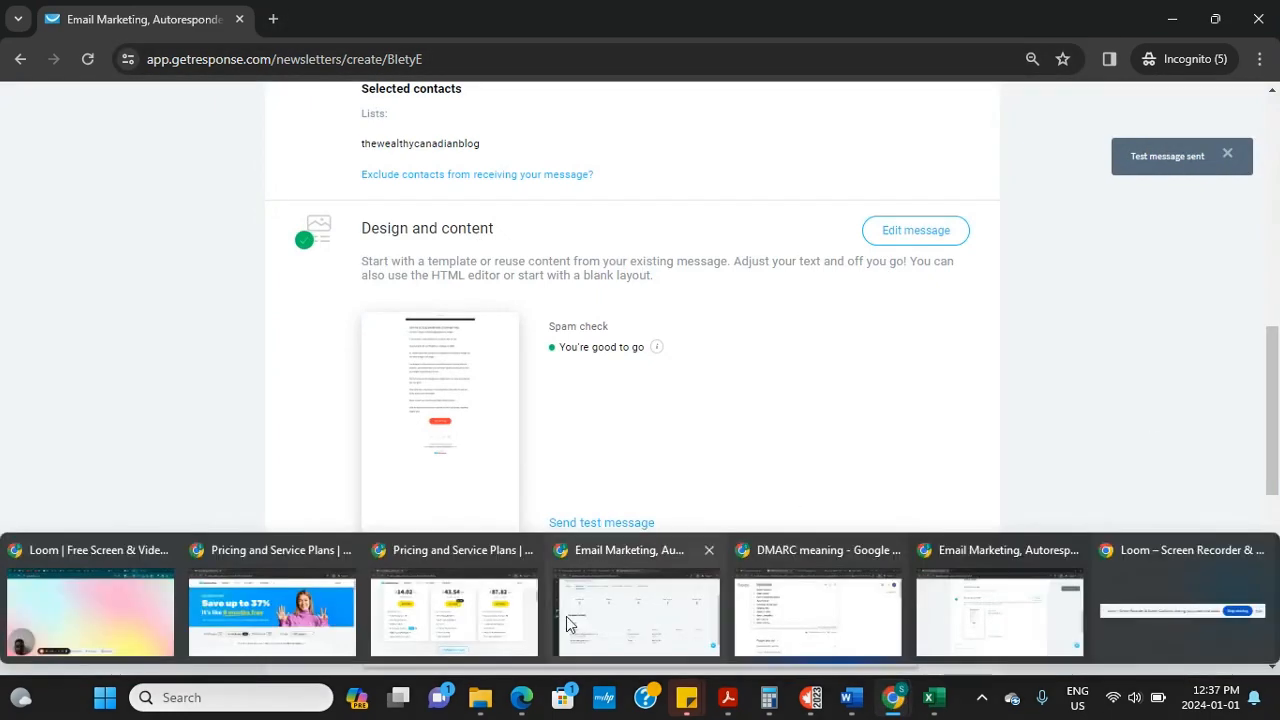
pyautogui.click(74, 577)
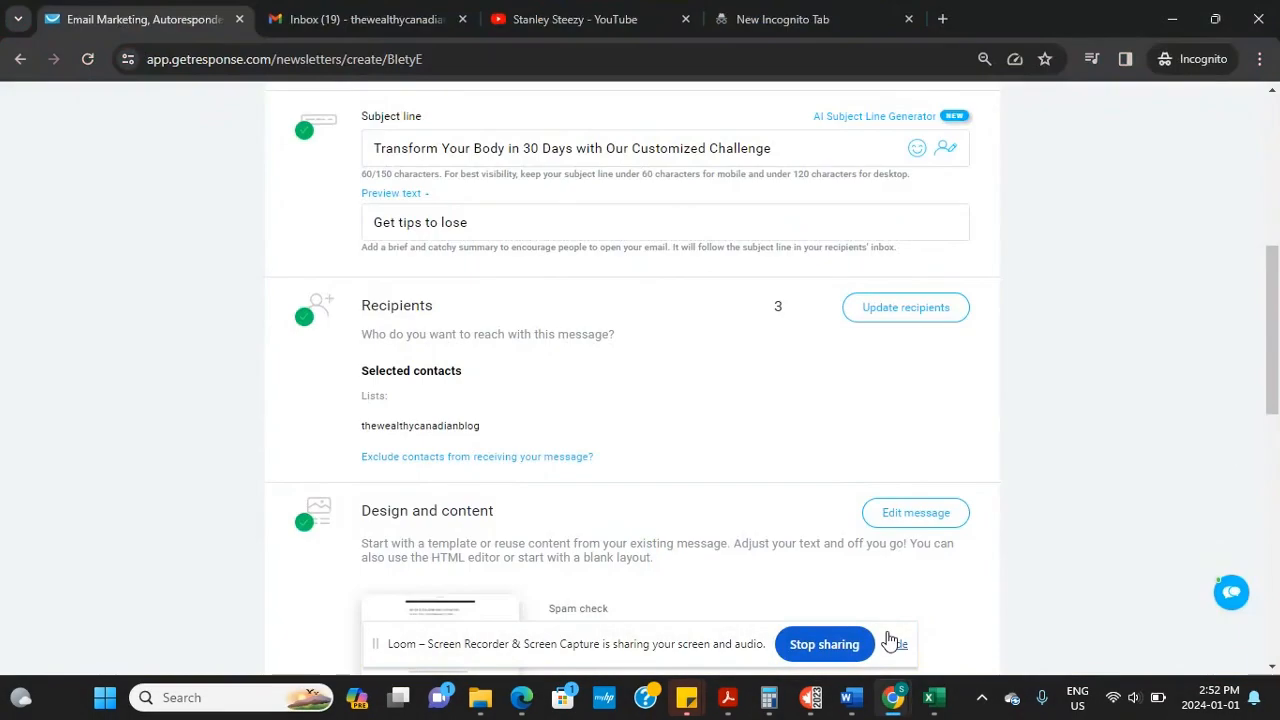
# Choose Send immediately rather than Schedule for later and send Welcome Message (AI) now
pyautogui.moveTo(1274, 355); pyautogui.dragTo(1238, 558)
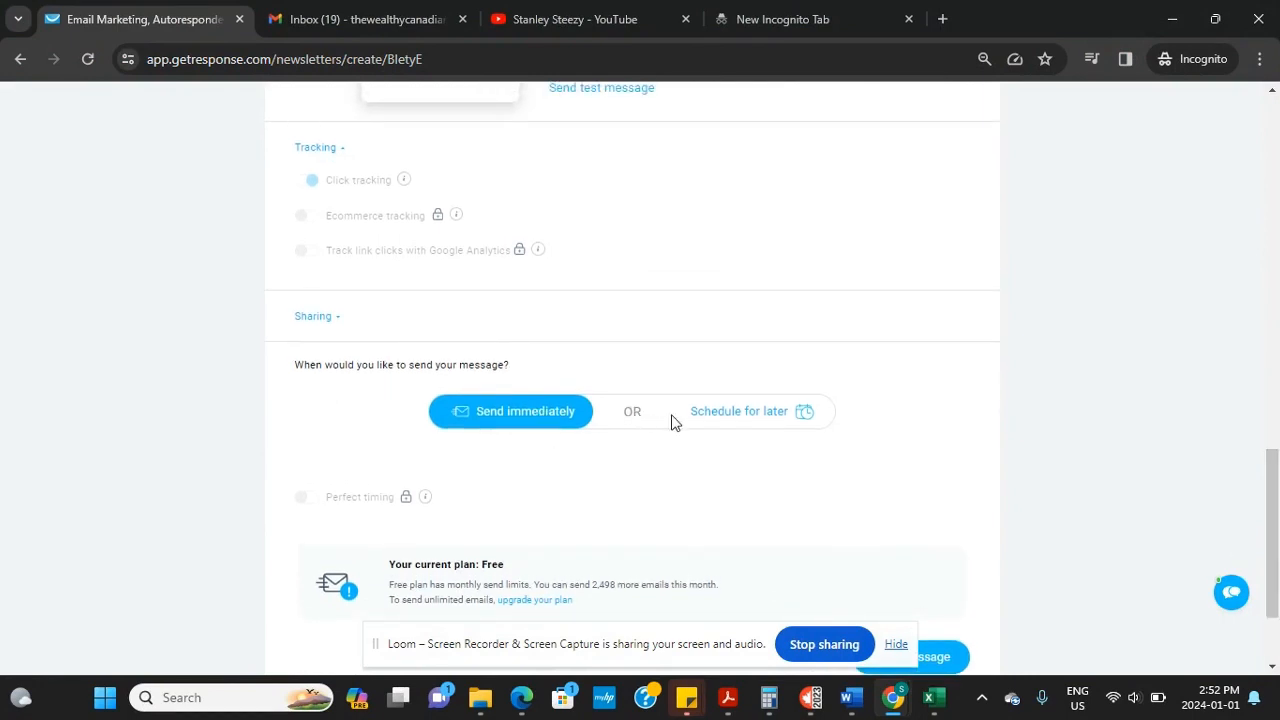
pyautogui.click(757, 420)
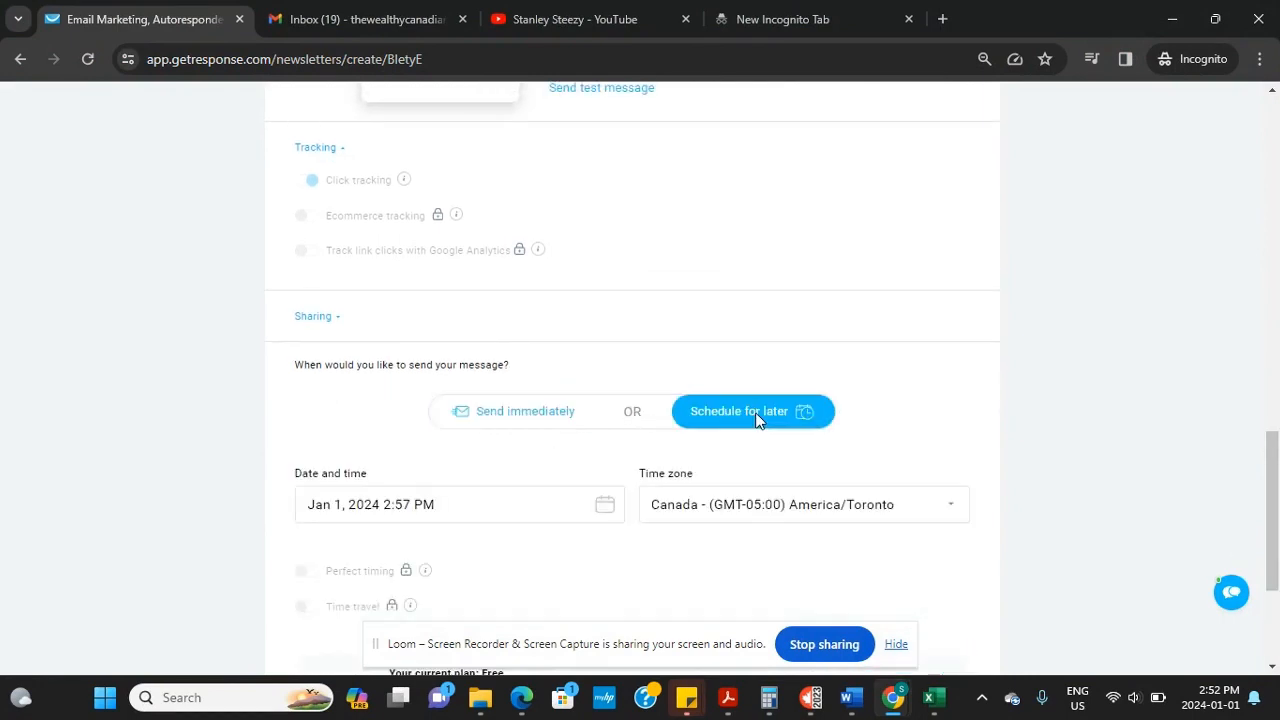
pyautogui.click(519, 416)
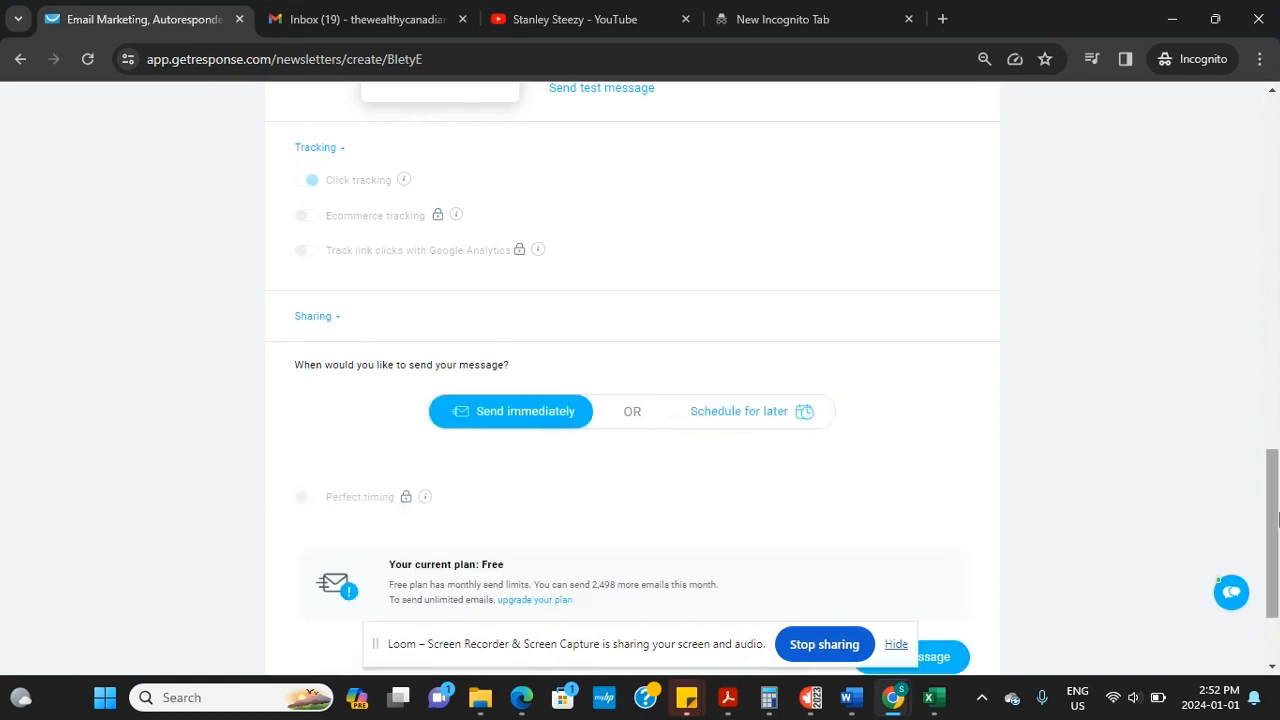
pyautogui.scroll(-3, 1272, 540)
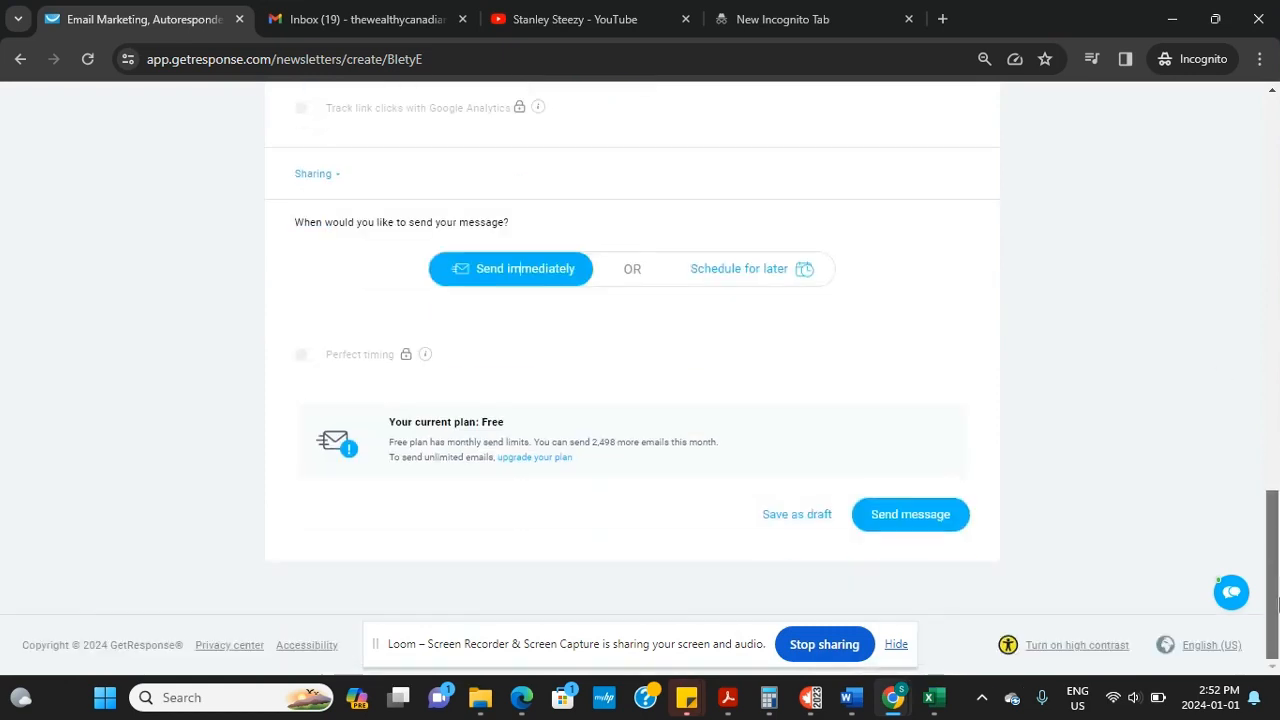
pyautogui.click(912, 515)
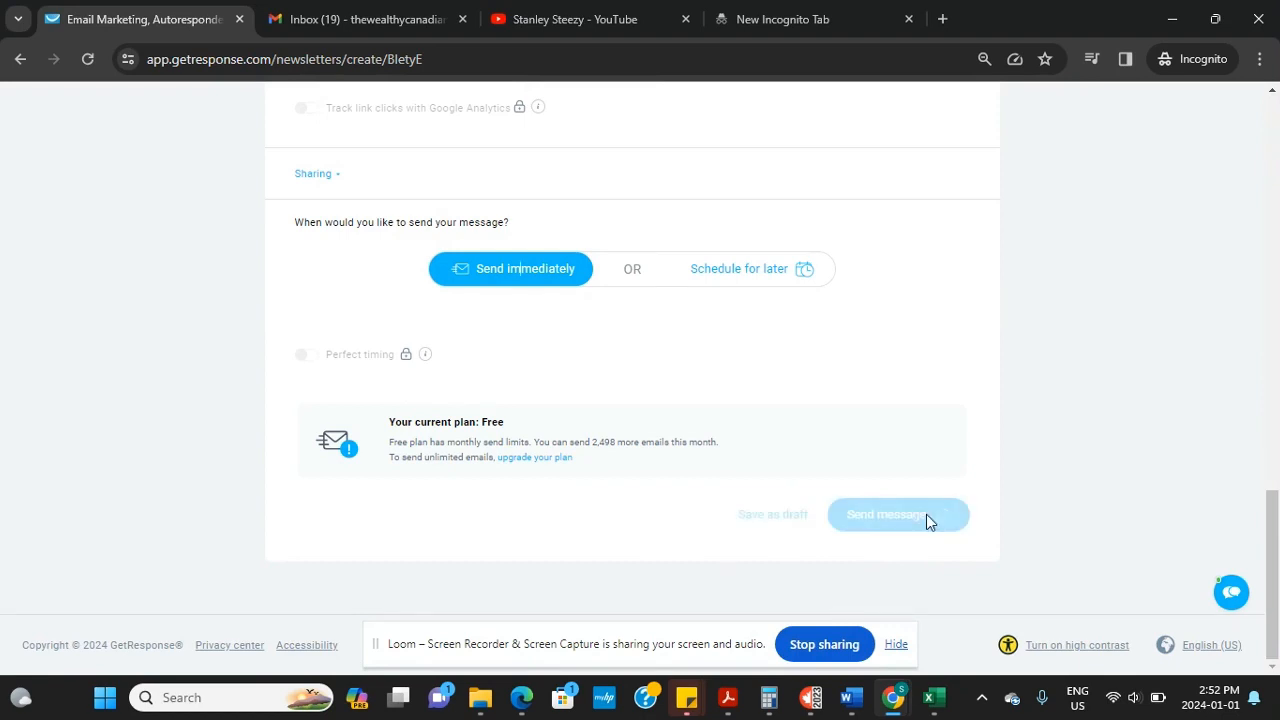
pyautogui.scroll(8, 1268, 475)
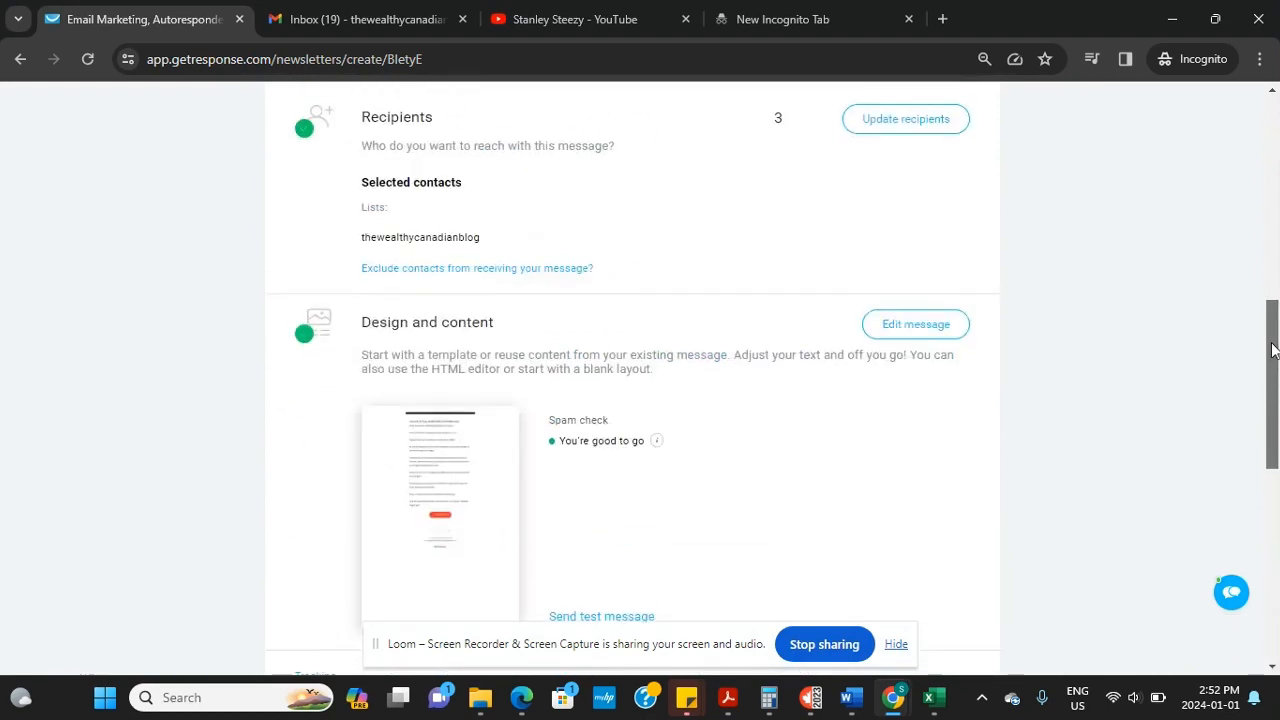
pyautogui.moveTo(1271, 317); pyautogui.dragTo(1271, 280)
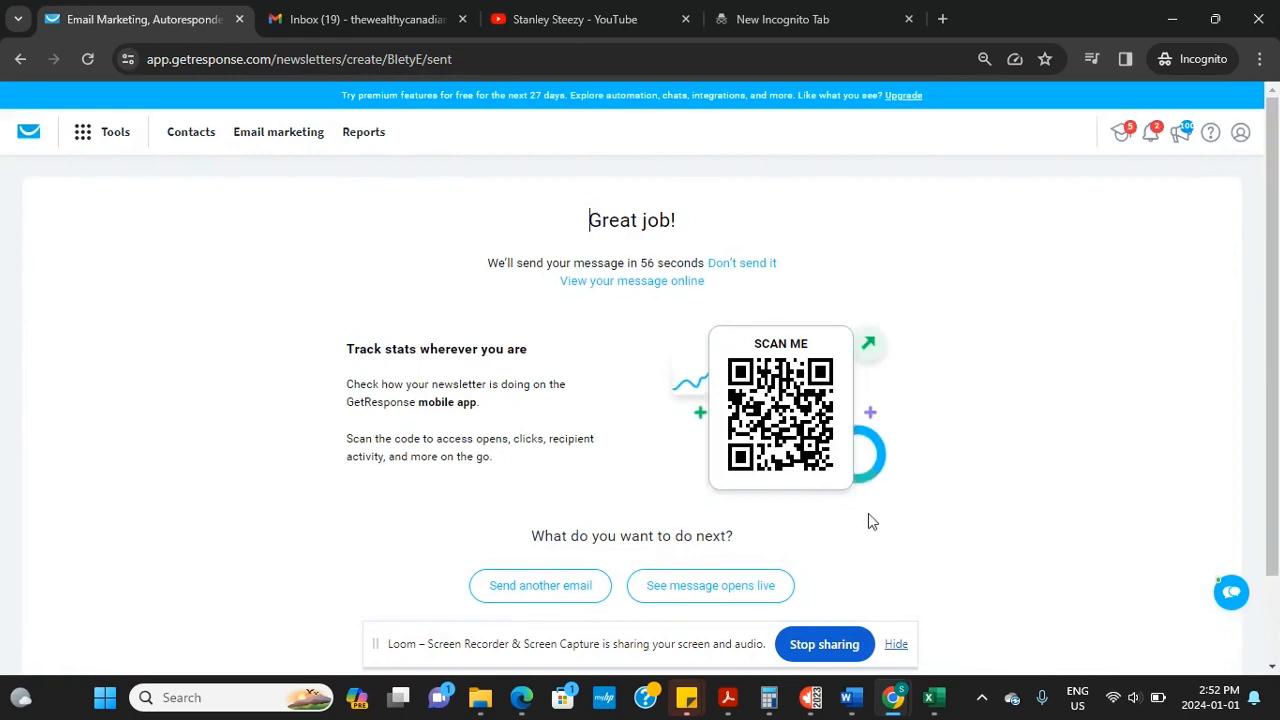
# Confirm Welcome Message (AI) shows as Sent with 2 delivered, then go to Gmail's Spam folder
pyautogui.hotkey('alt', 'Tab')
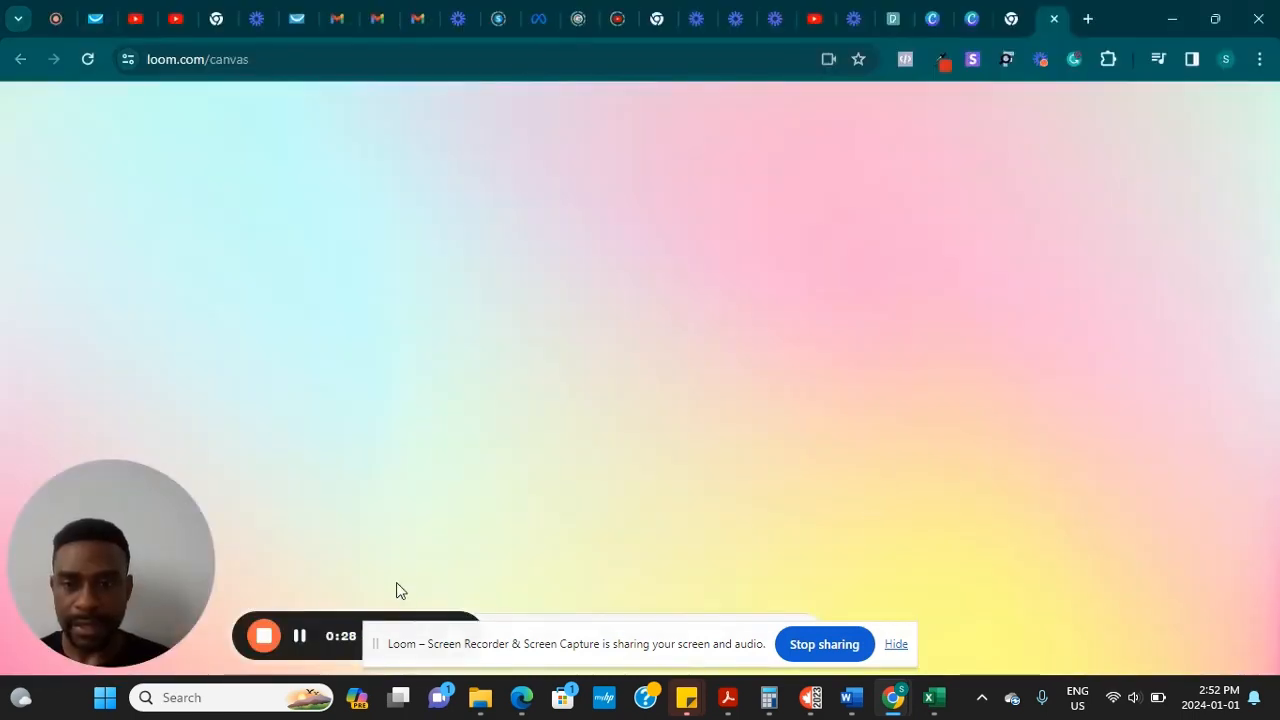
pyautogui.click(299, 637)
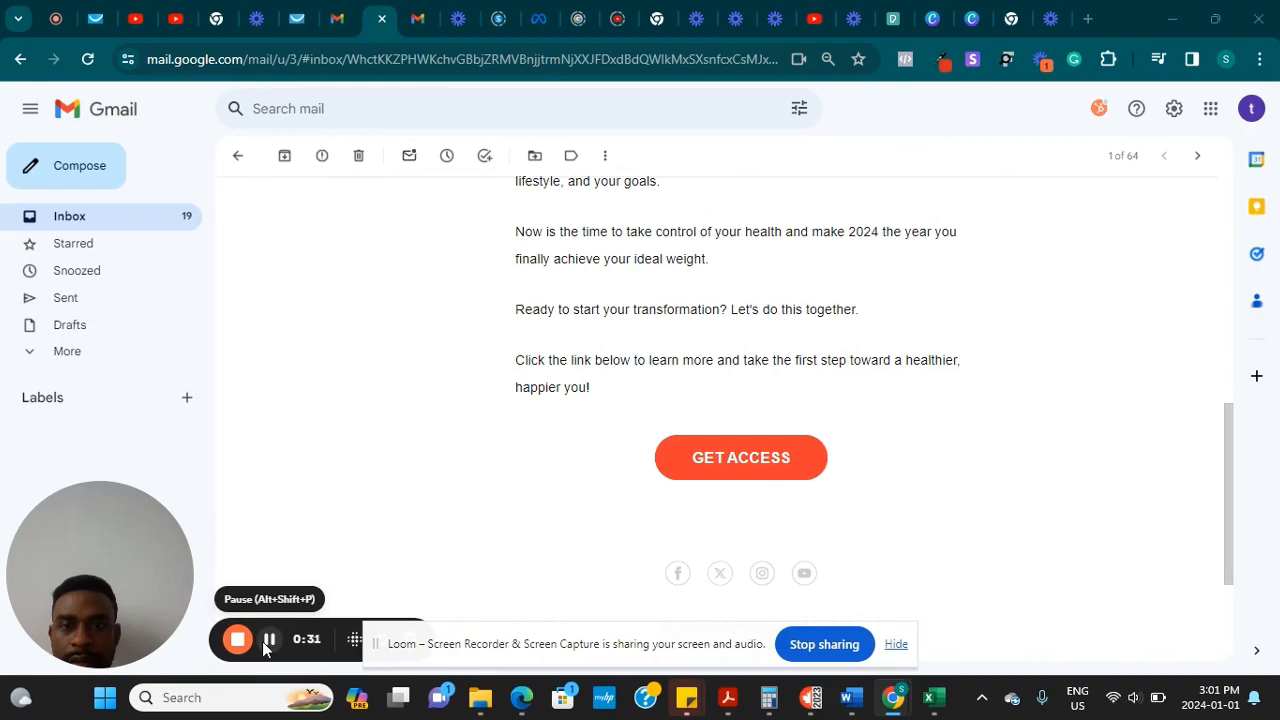
pyautogui.hotkey('alt', 'Tab')
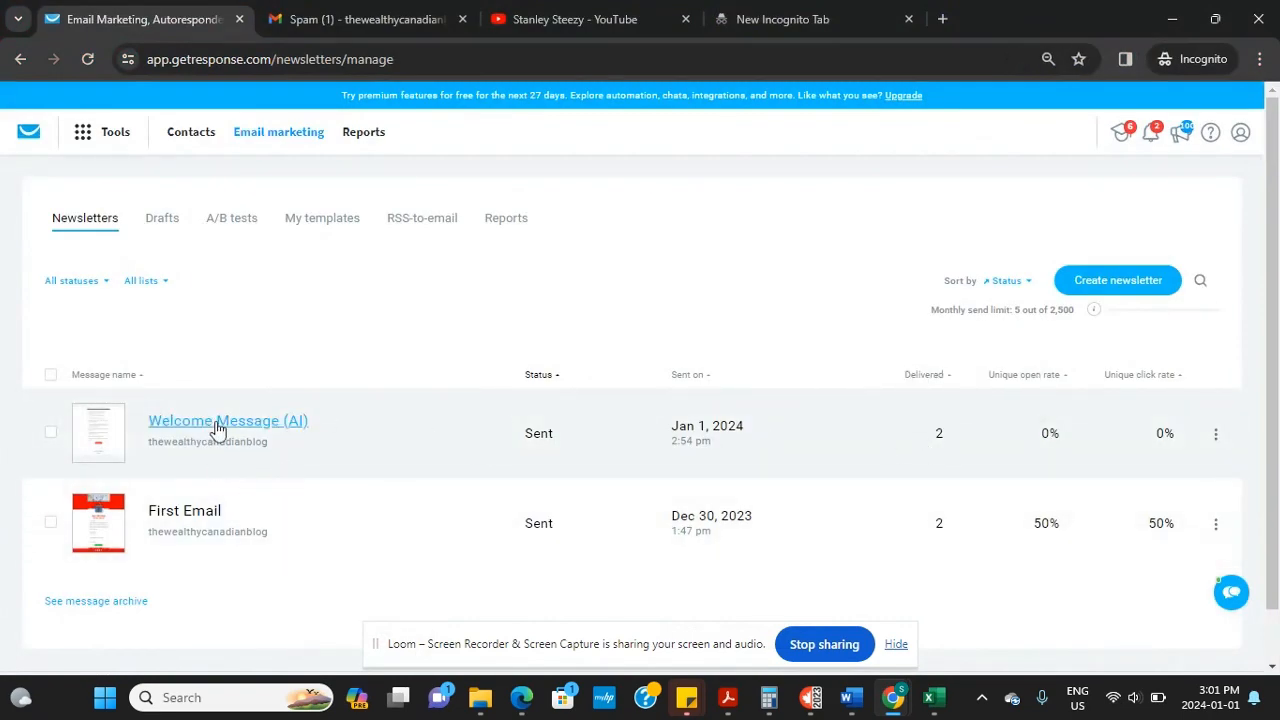
pyautogui.moveTo(990, 424)
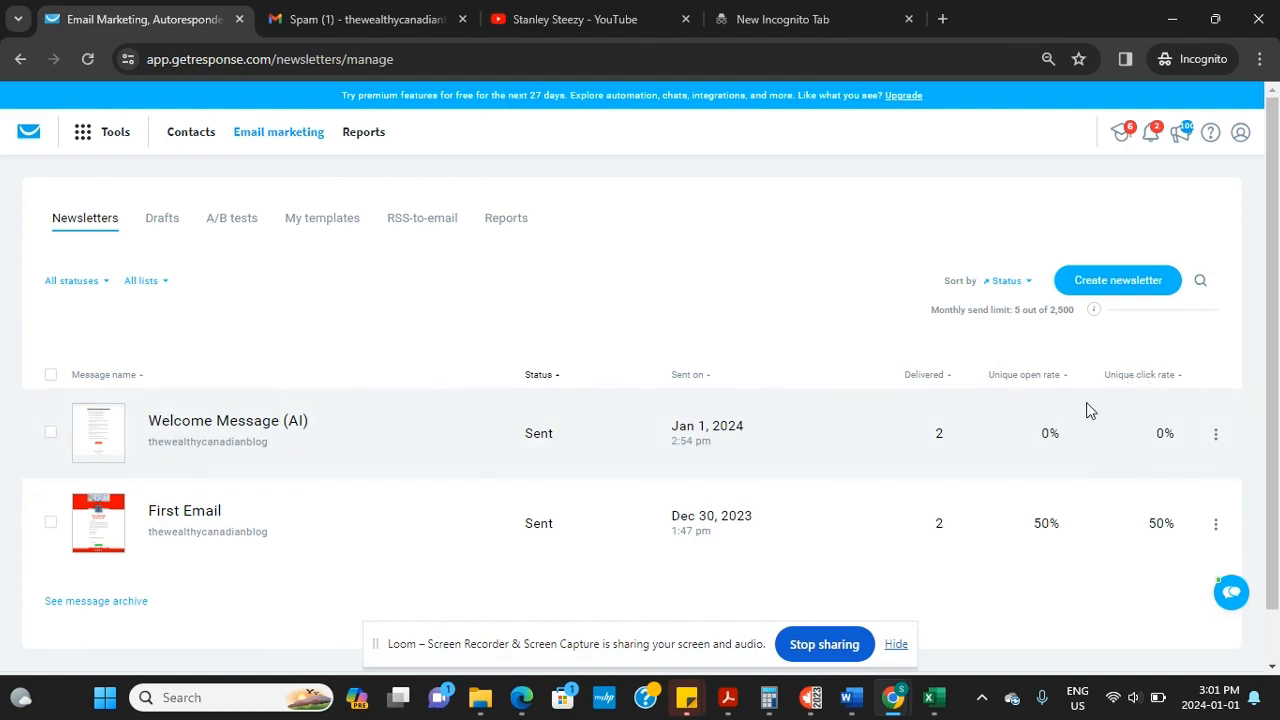
pyautogui.click(343, 19)
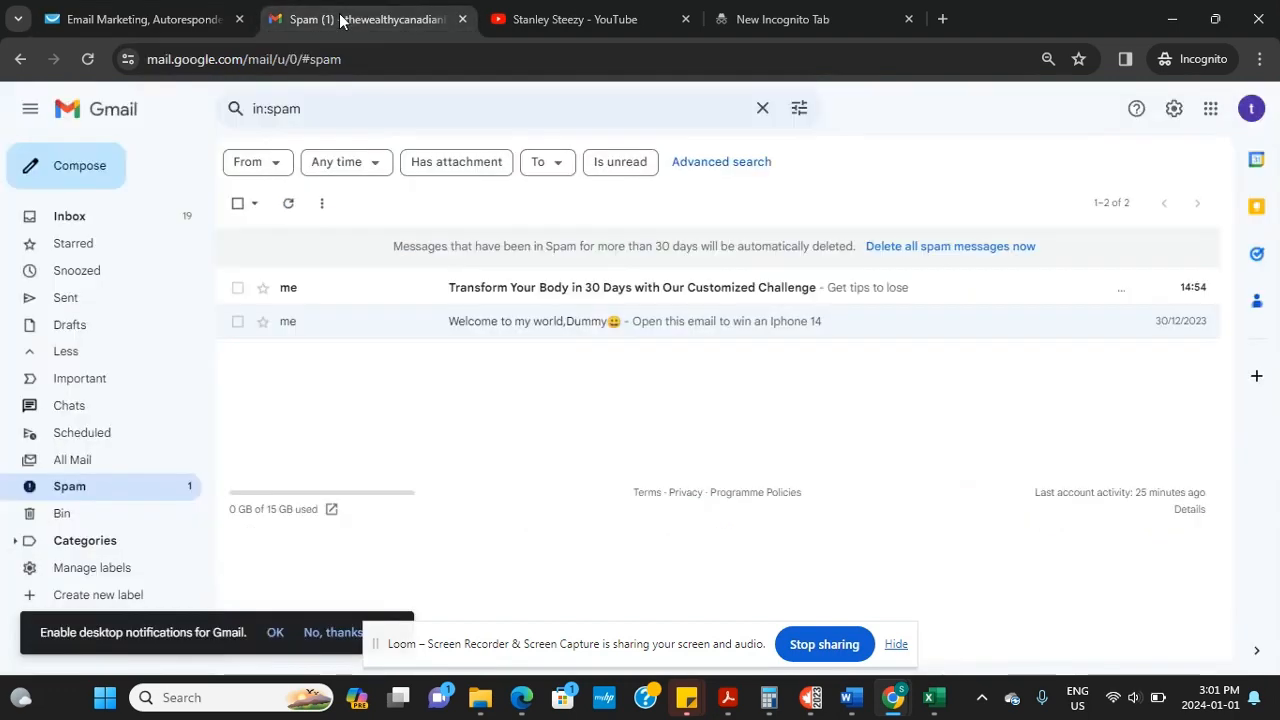
# Report the 'Transform Your Body in 30 Days' email as not spam and open it from the Inbox
pyautogui.click(668, 288)
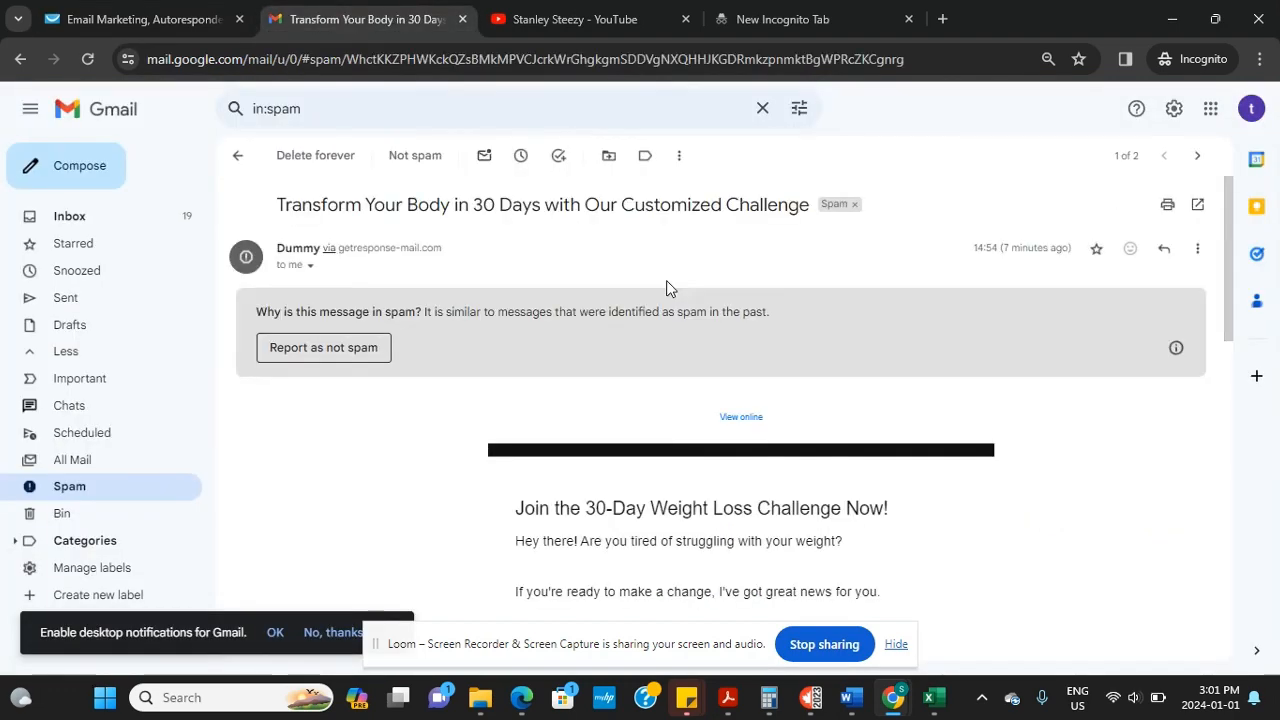
pyautogui.click(323, 347)
pyautogui.click(107, 232)
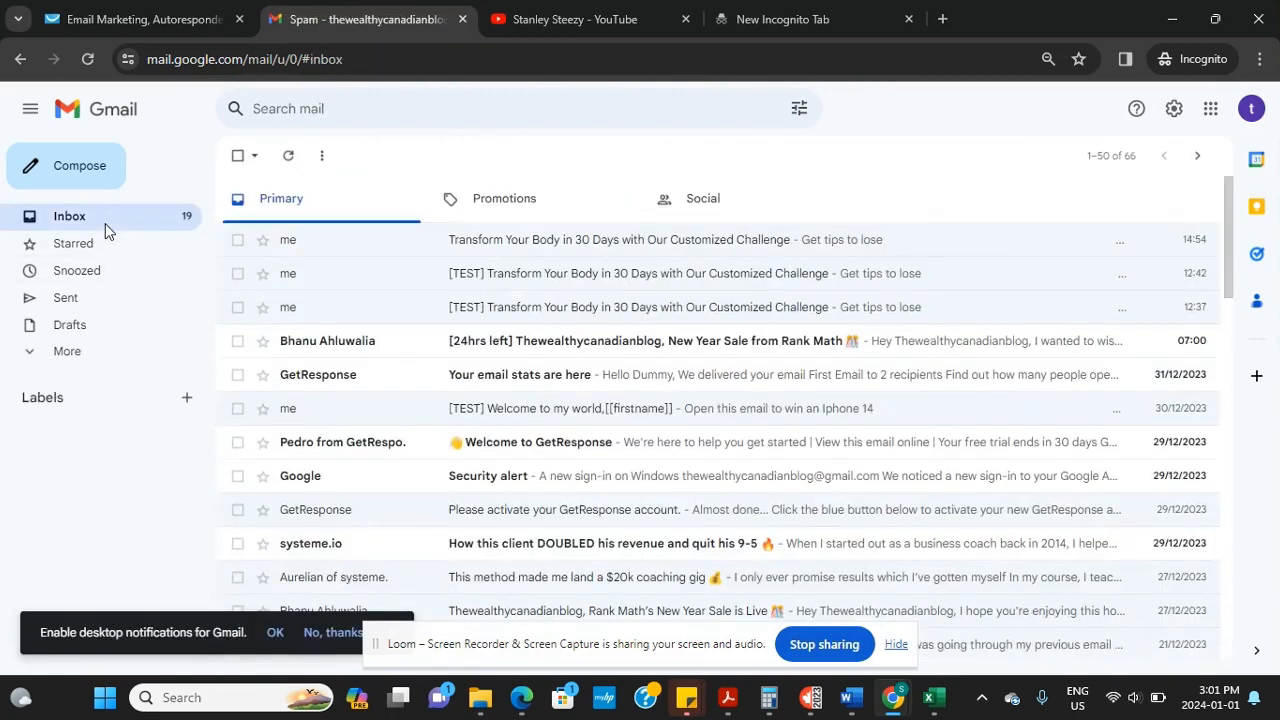
pyautogui.click(645, 252)
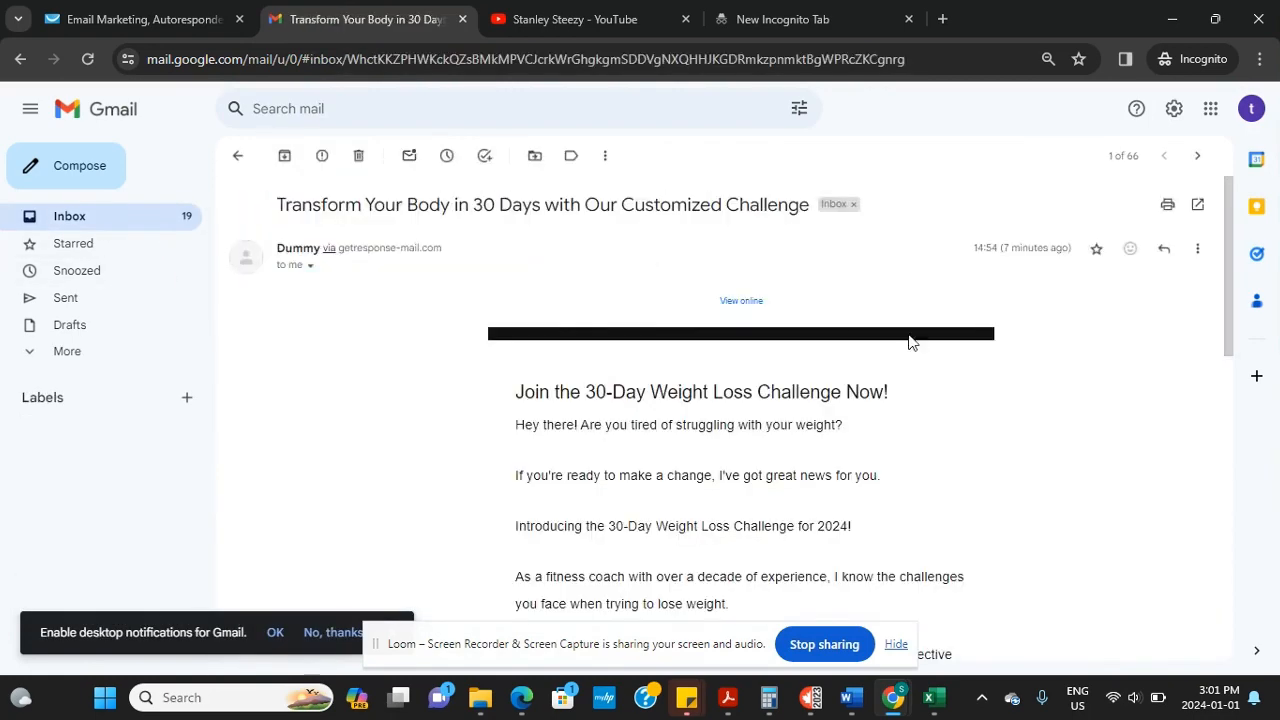
# Check the email's footer YouTube link, close the YouTube page, and return to GetResponse
pyautogui.moveTo(1229, 297); pyautogui.dragTo(1230, 565)
pyautogui.click(804, 451)
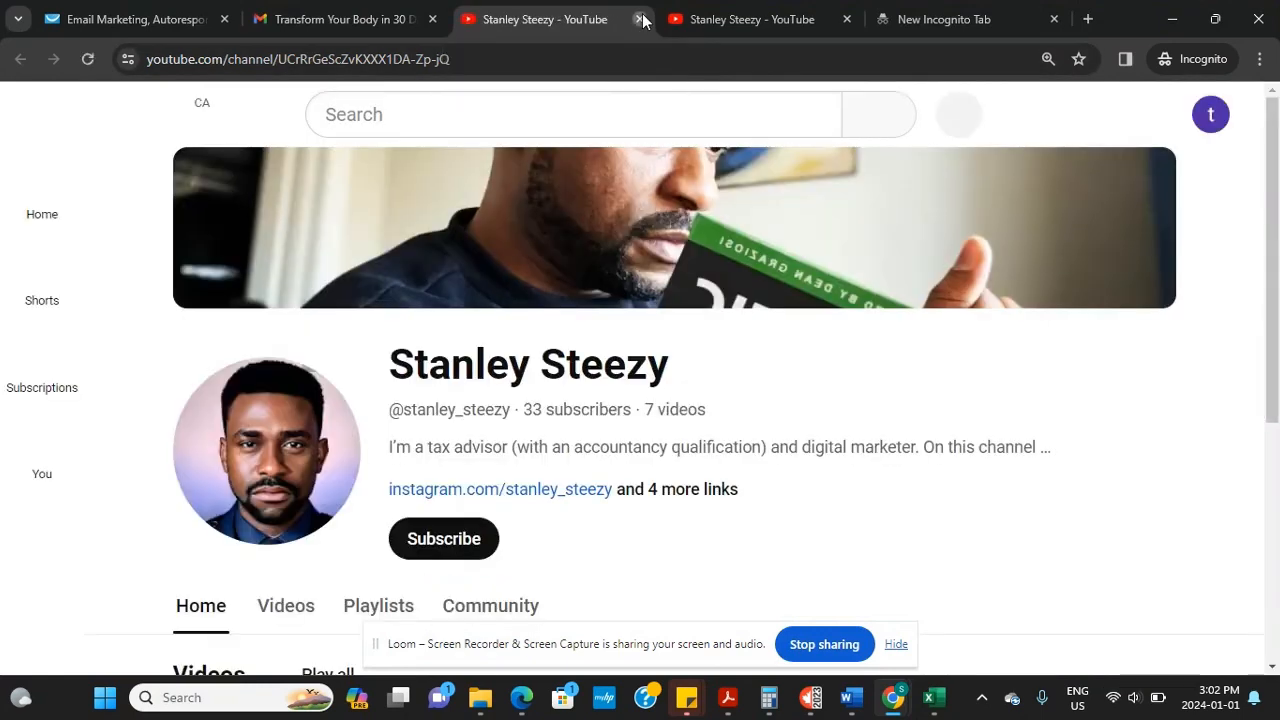
pyautogui.click(641, 19)
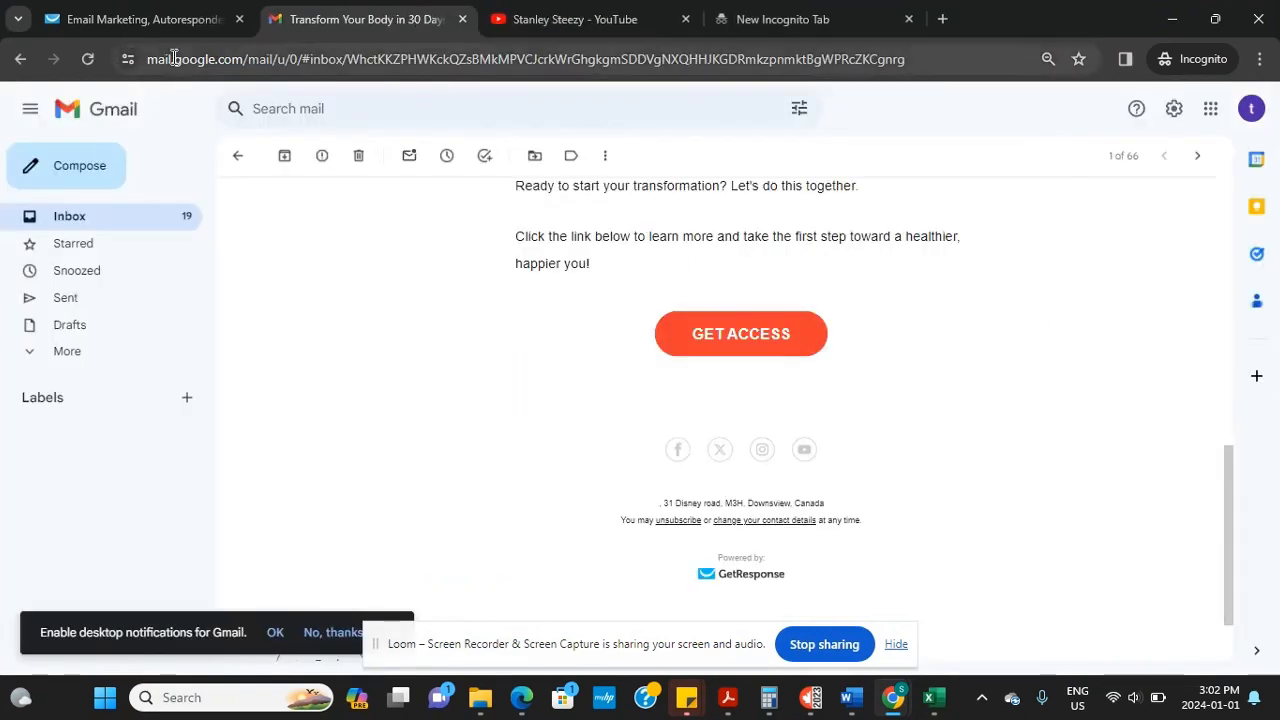
pyautogui.click(146, 16)
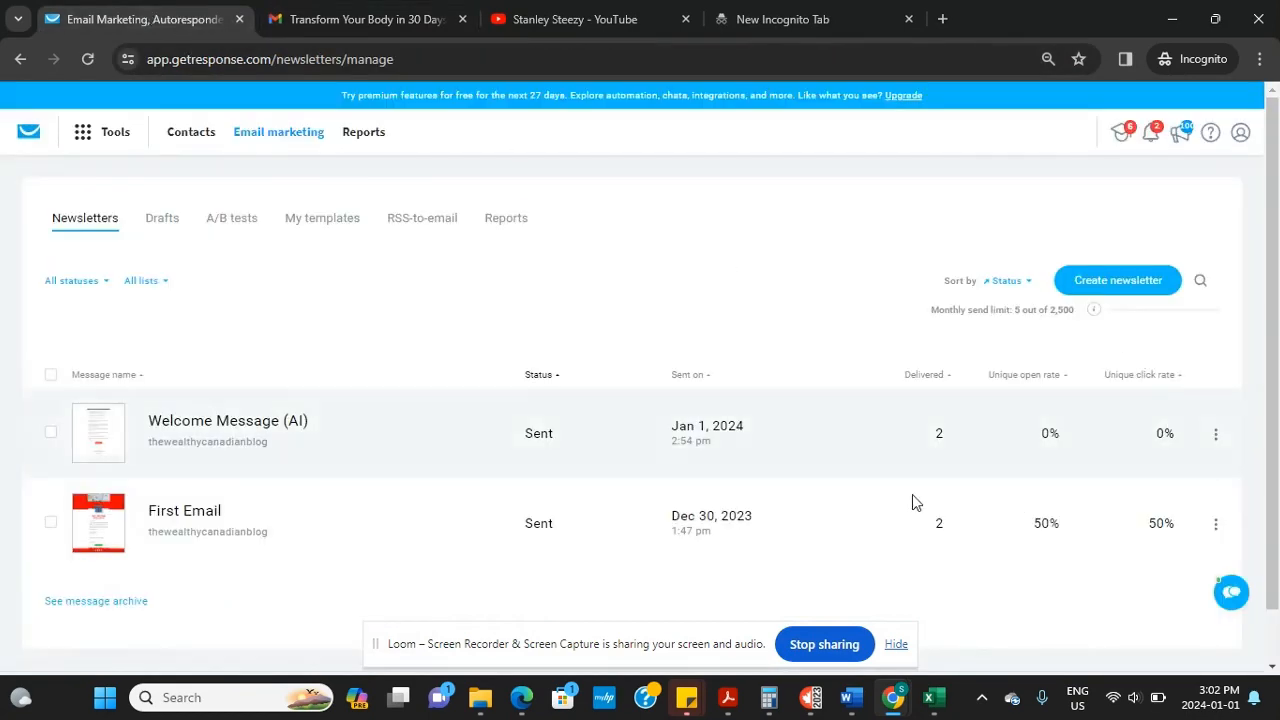
pyautogui.click(360, 19)
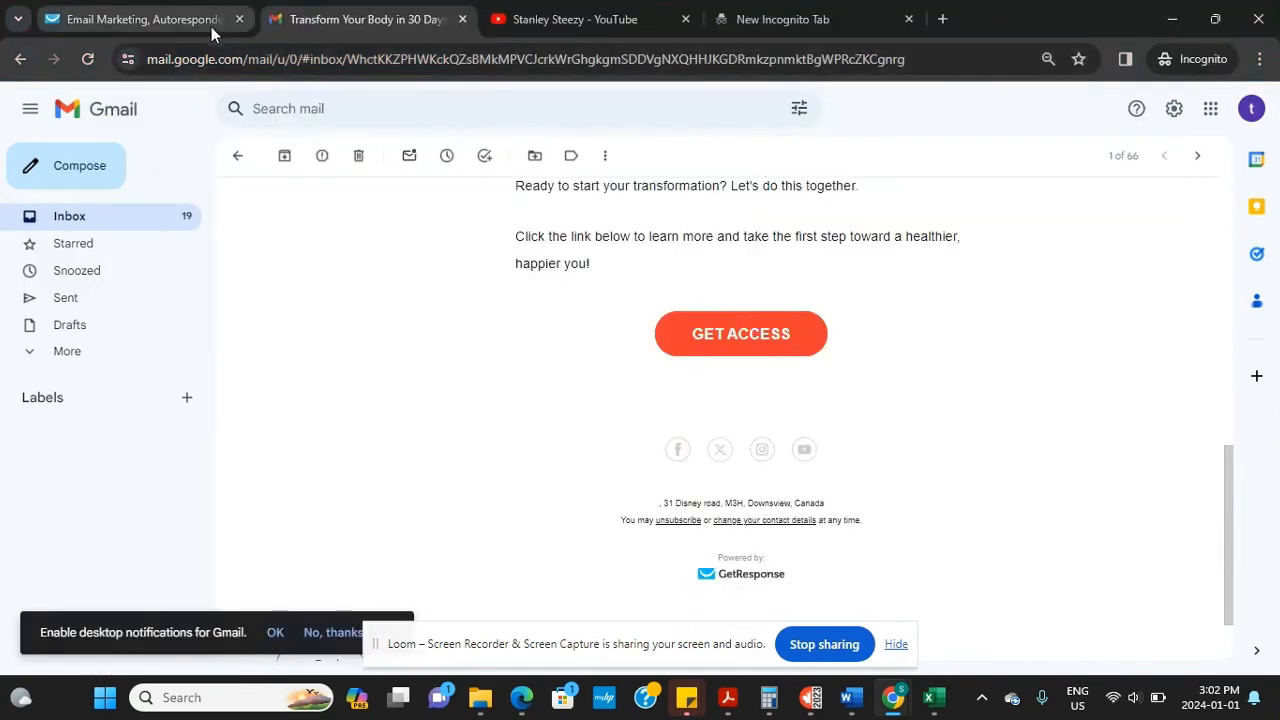
pyautogui.click(236, 28)
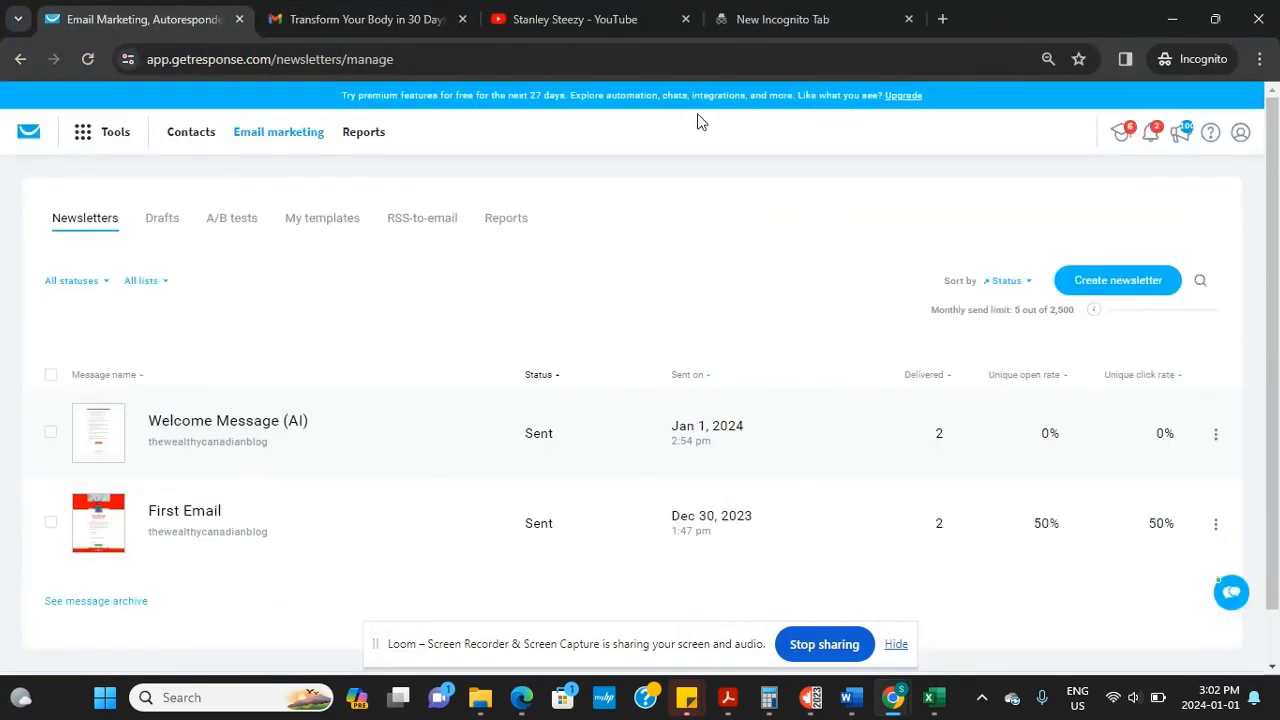
pyautogui.click(657, 59)
pyautogui.press('Return')
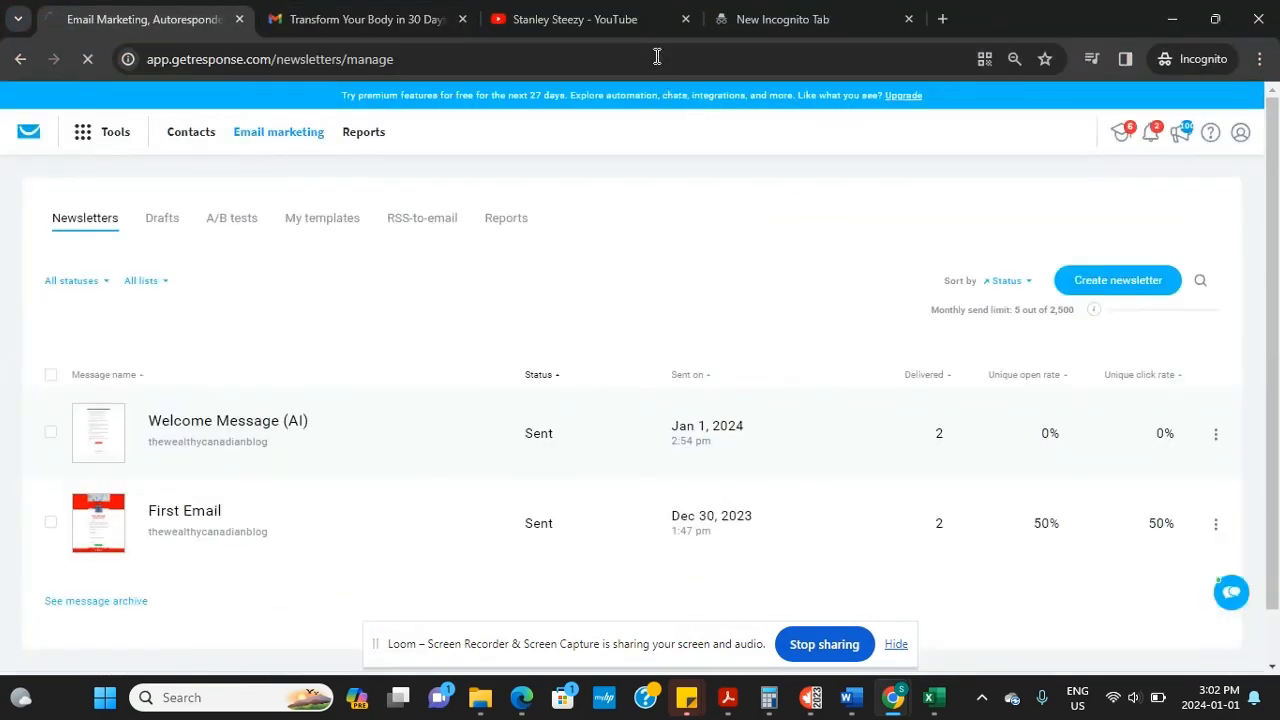
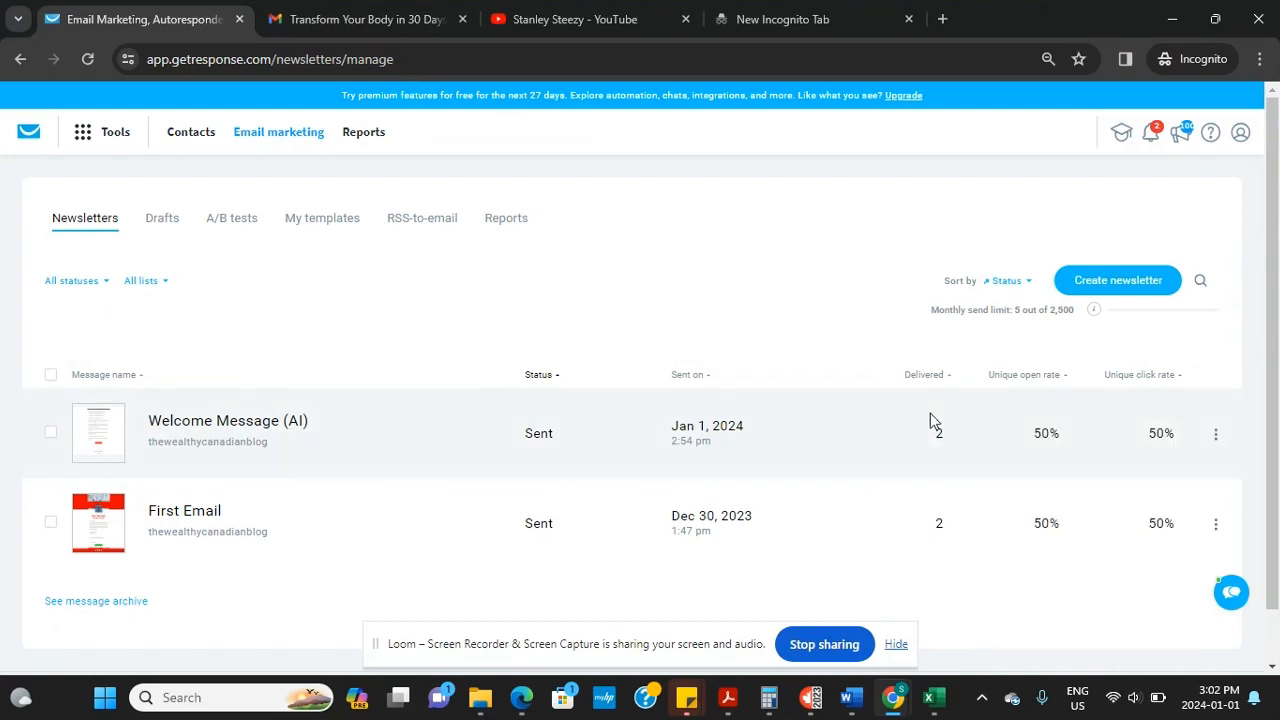
# Open the Welcome Message (AI) report's Recipients view: 3 recipients, 1 opened, 1 clicked, 2 didn't open
pyautogui.moveTo(1222, 434)
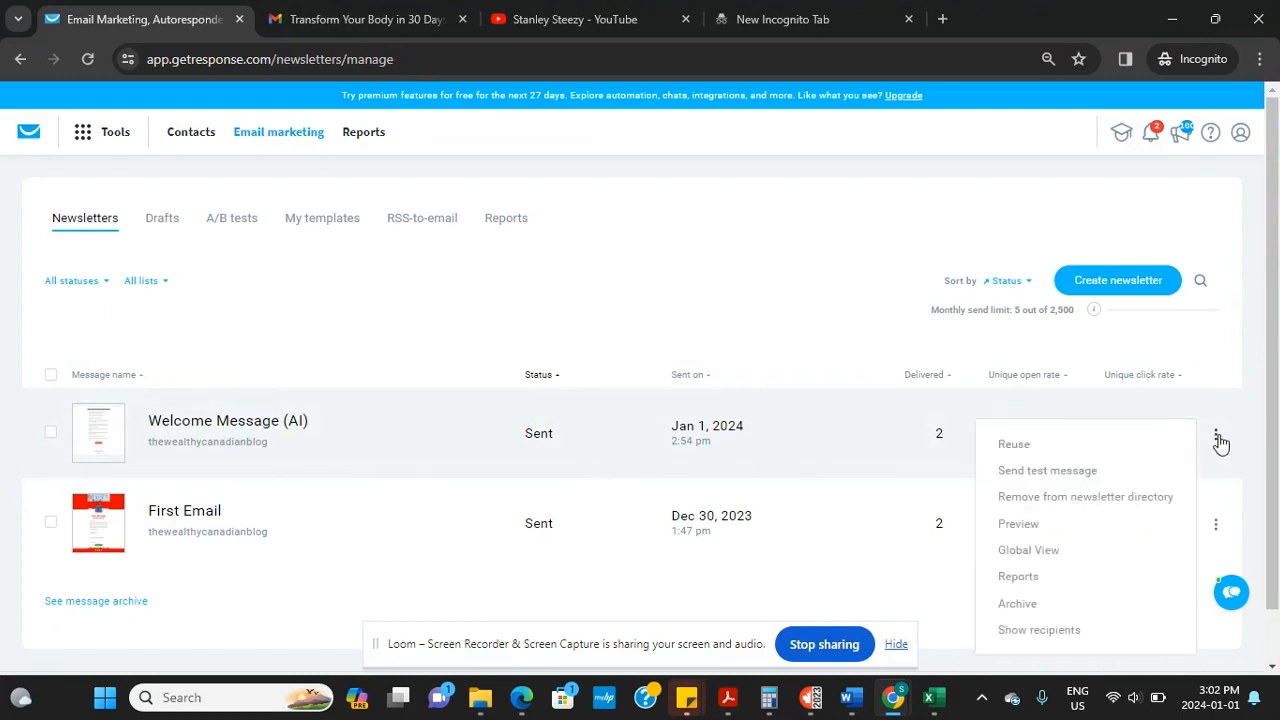
pyautogui.click(1030, 578)
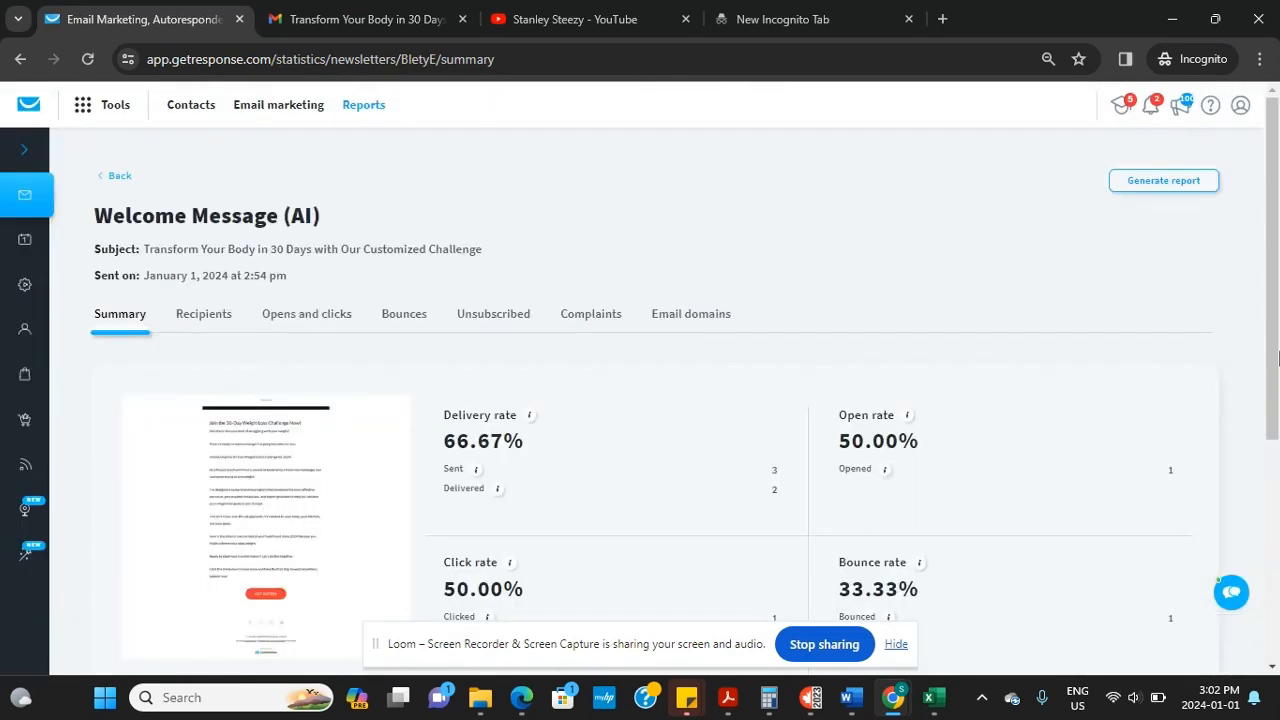
pyautogui.moveTo(1276, 358); pyautogui.dragTo(1265, 308)
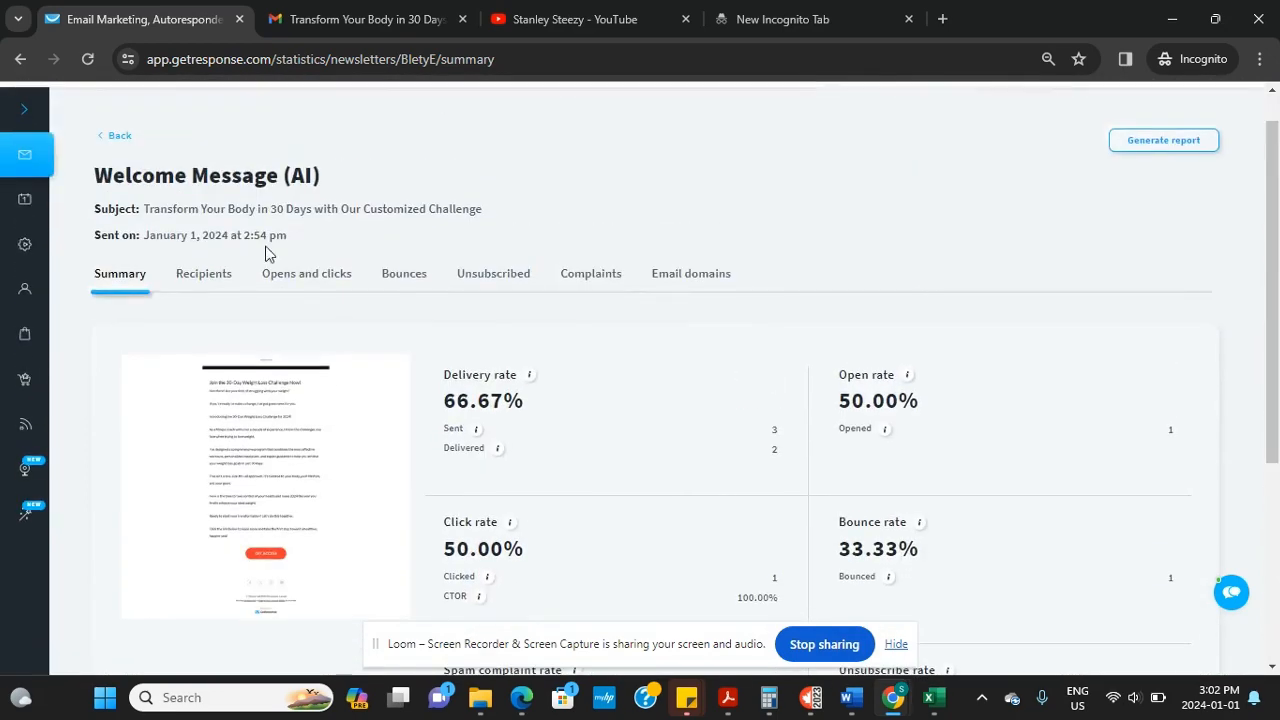
pyautogui.click(203, 274)
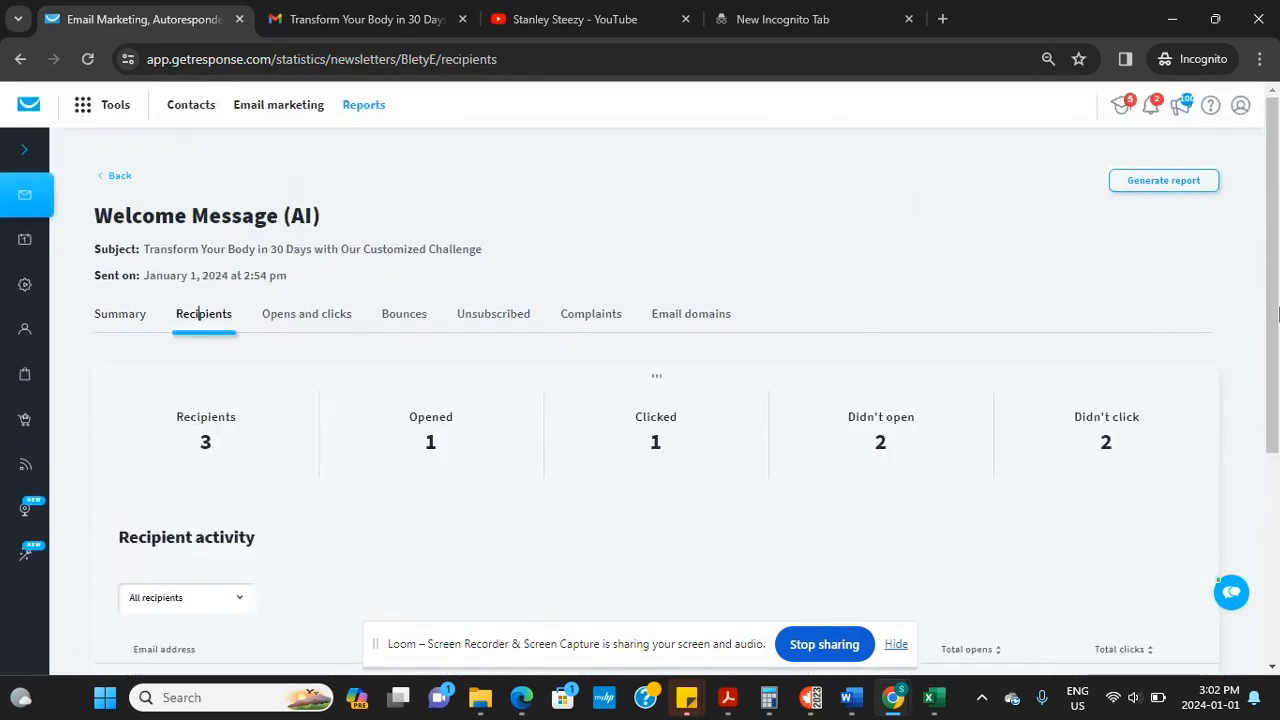
pyautogui.moveTo(1274, 315); pyautogui.dragTo(1277, 497)
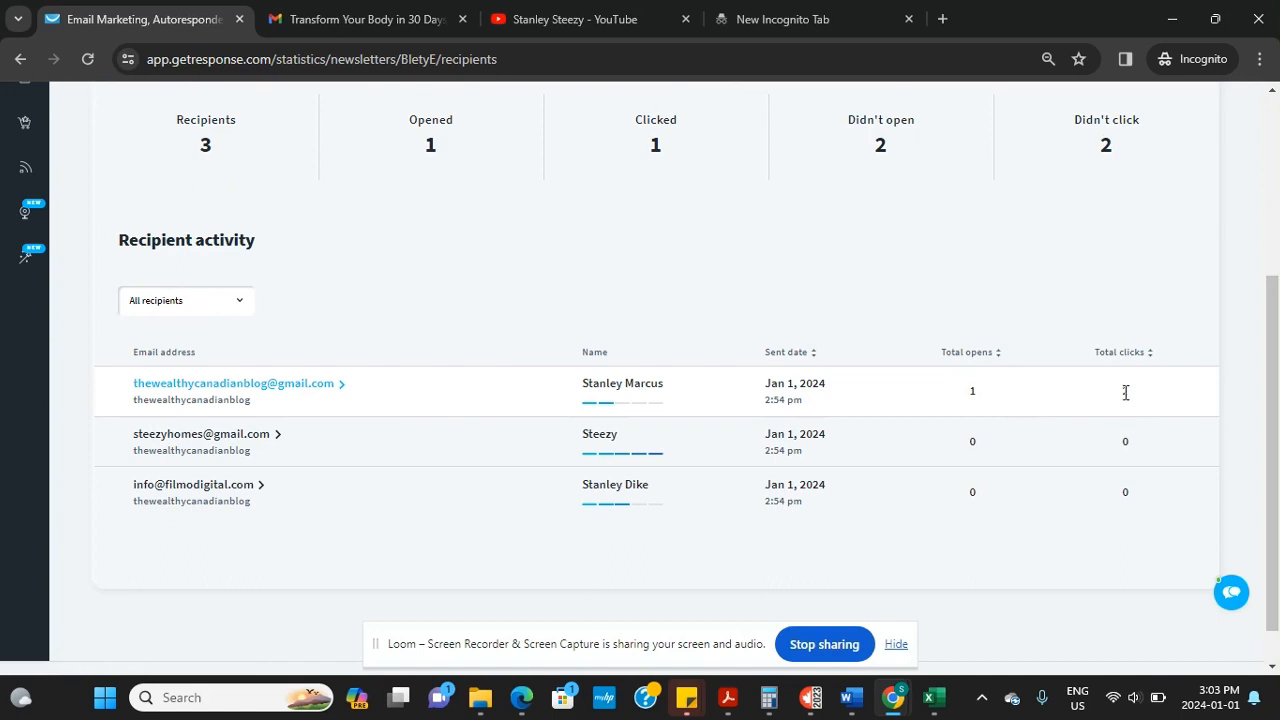
pyautogui.moveTo(1277, 416); pyautogui.dragTo(1277, 237)
# Check the report's Opens and clicks, Bounces and Unsubscribed statistics
pyautogui.click(314, 322)
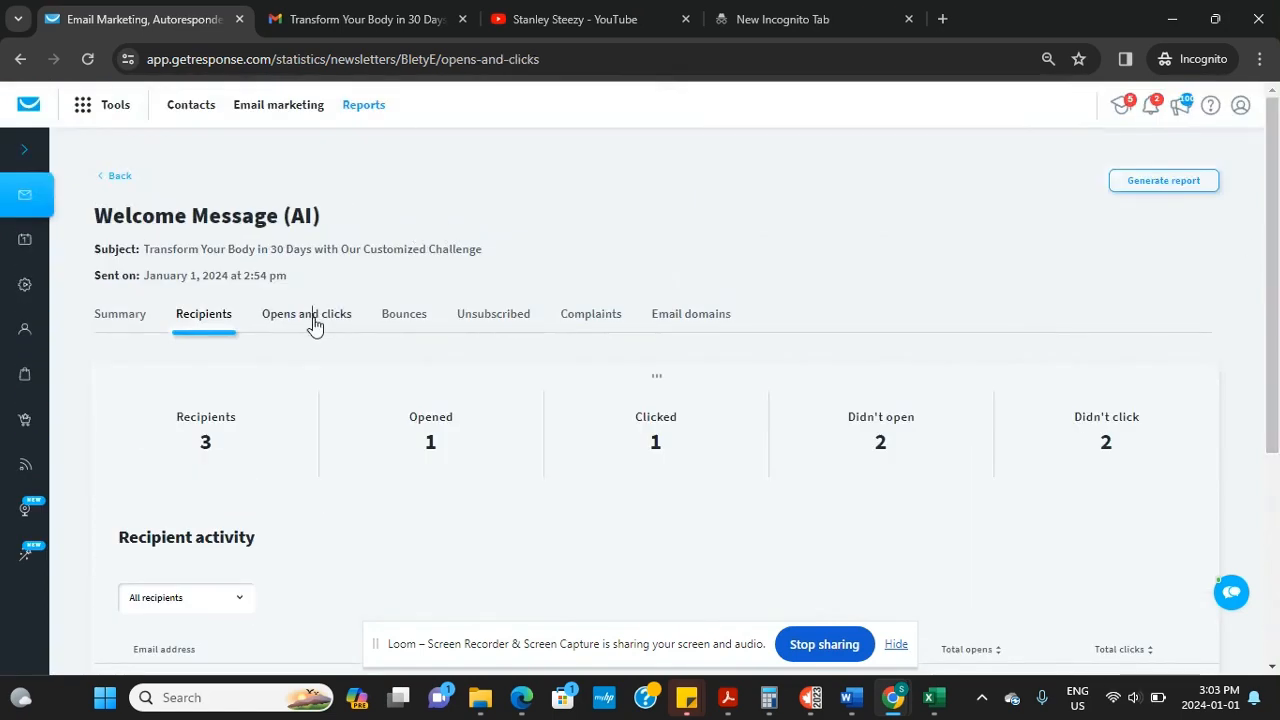
pyautogui.moveTo(1277, 319)
pyautogui.mouseDown()
pyautogui.moveTo(1277, 458)
pyautogui.moveTo(1277, 319)
pyautogui.mouseUp()
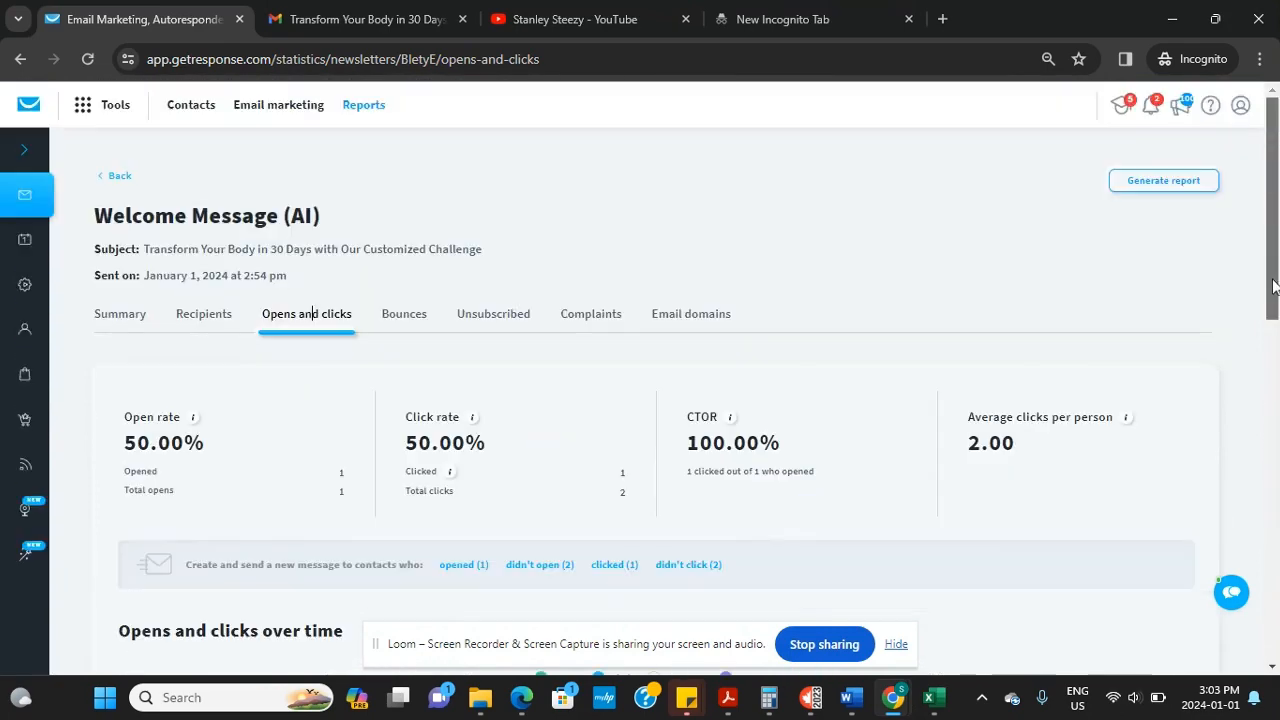
pyautogui.click(412, 320)
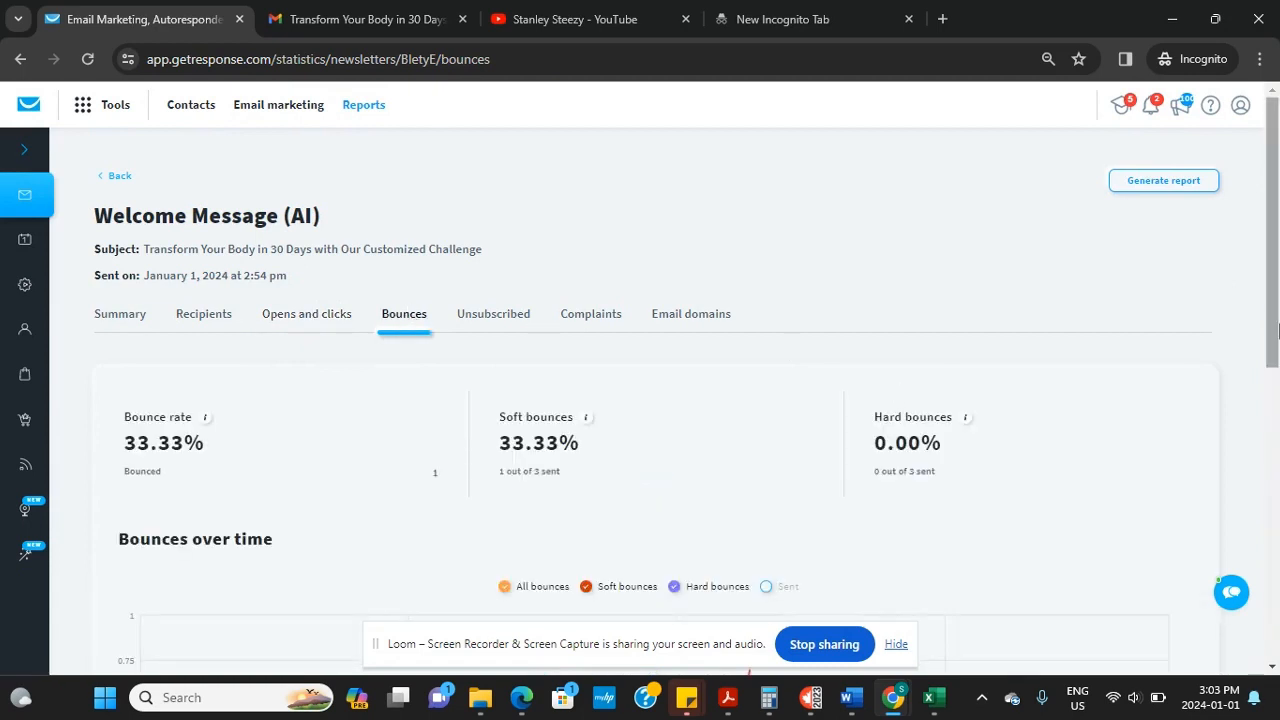
pyautogui.moveTo(1277, 330); pyautogui.dragTo(1260, 372)
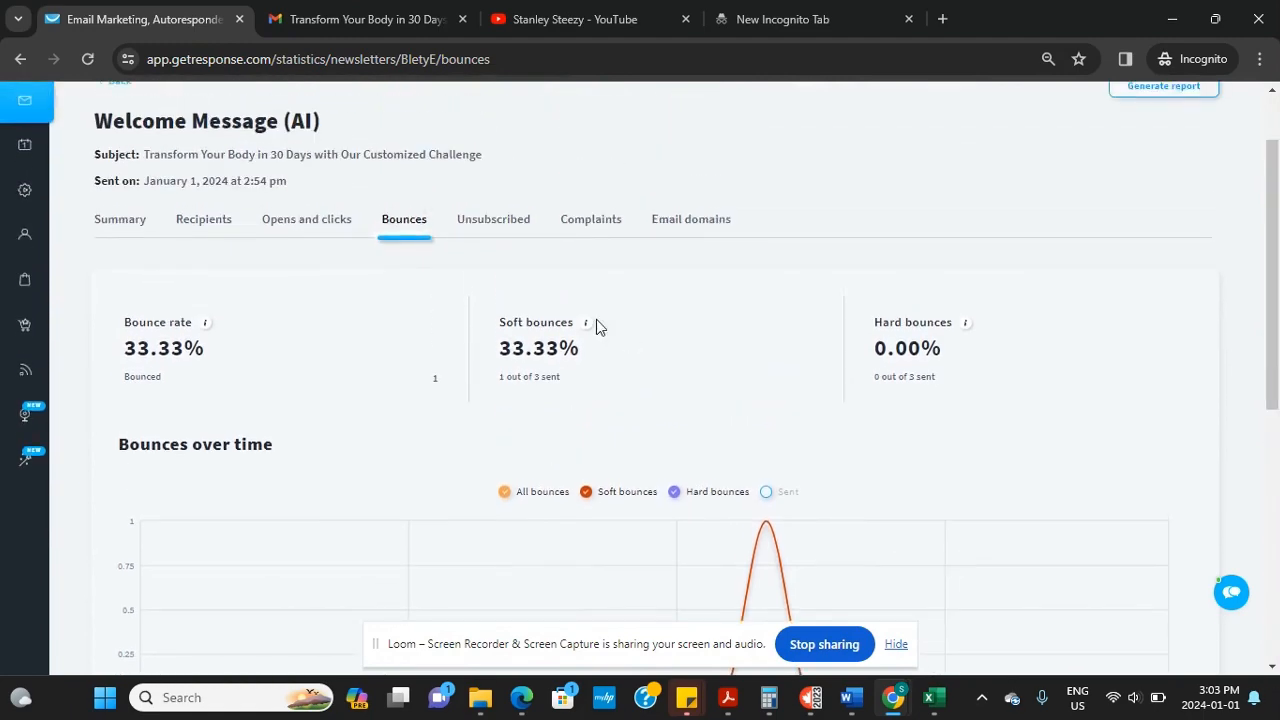
pyautogui.click(510, 225)
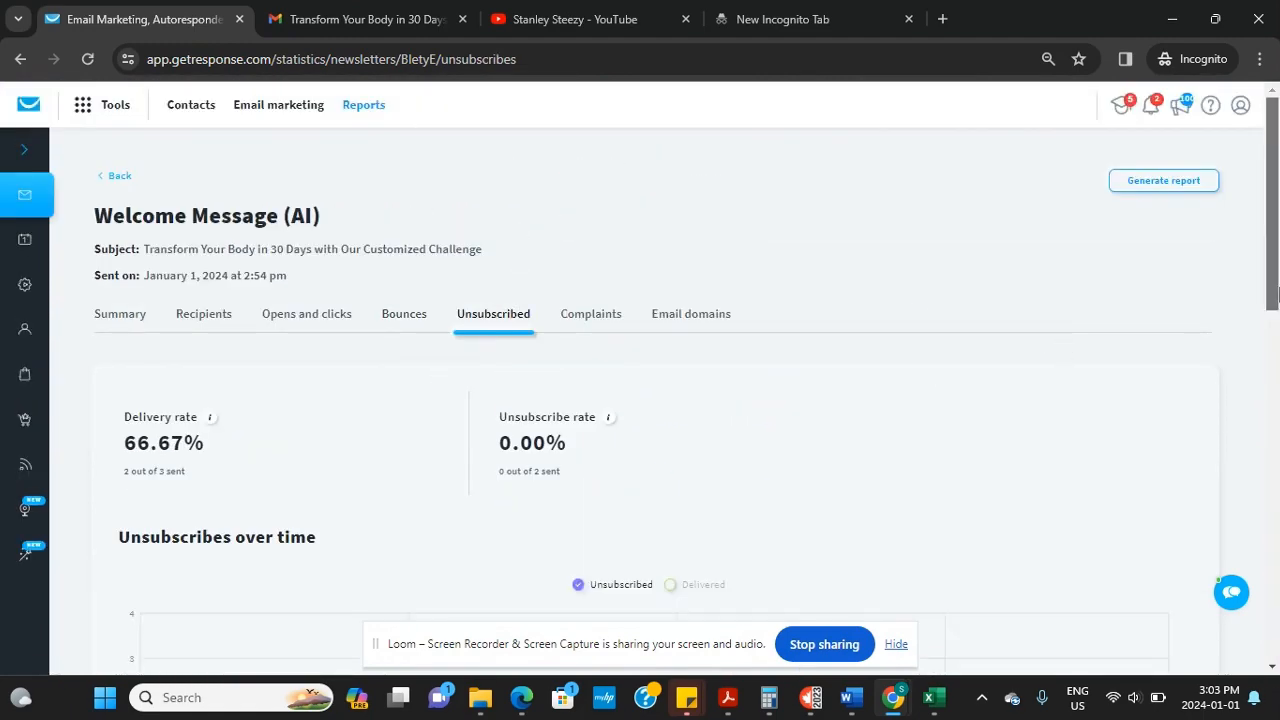
pyautogui.moveTo(1273, 270); pyautogui.dragTo(1257, 449)
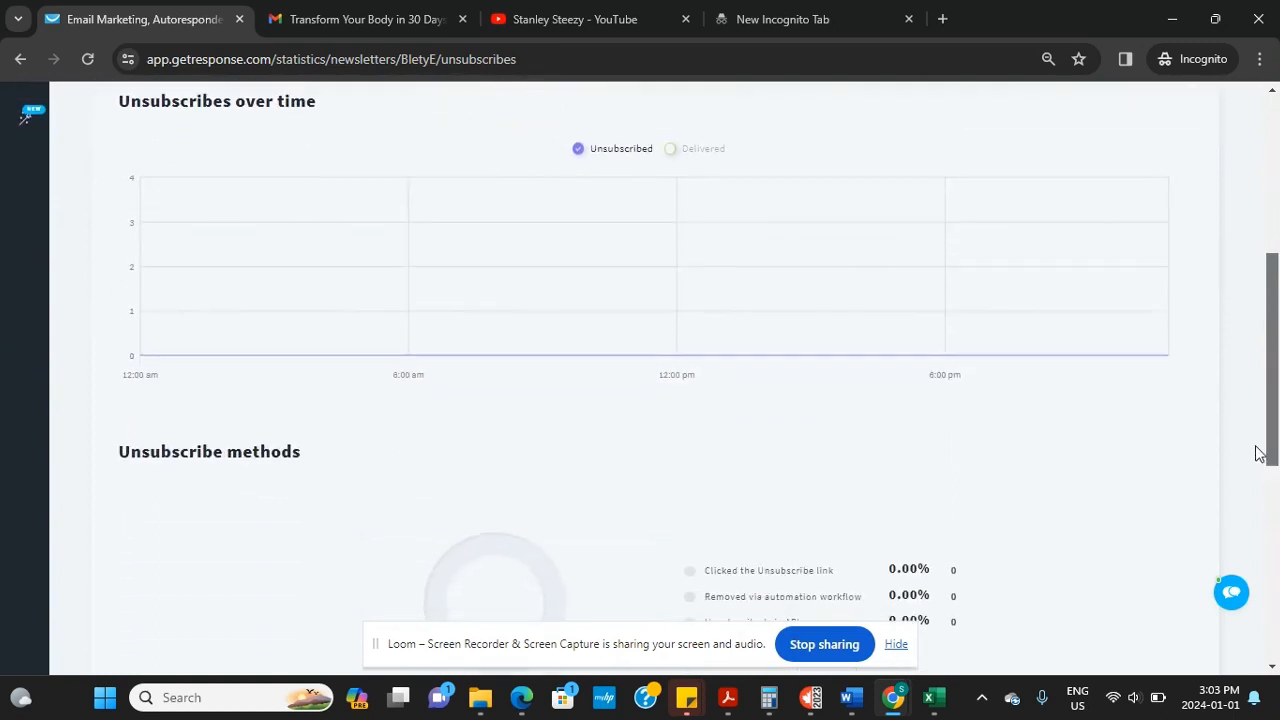
pyautogui.scroll(5, 1245, 405)
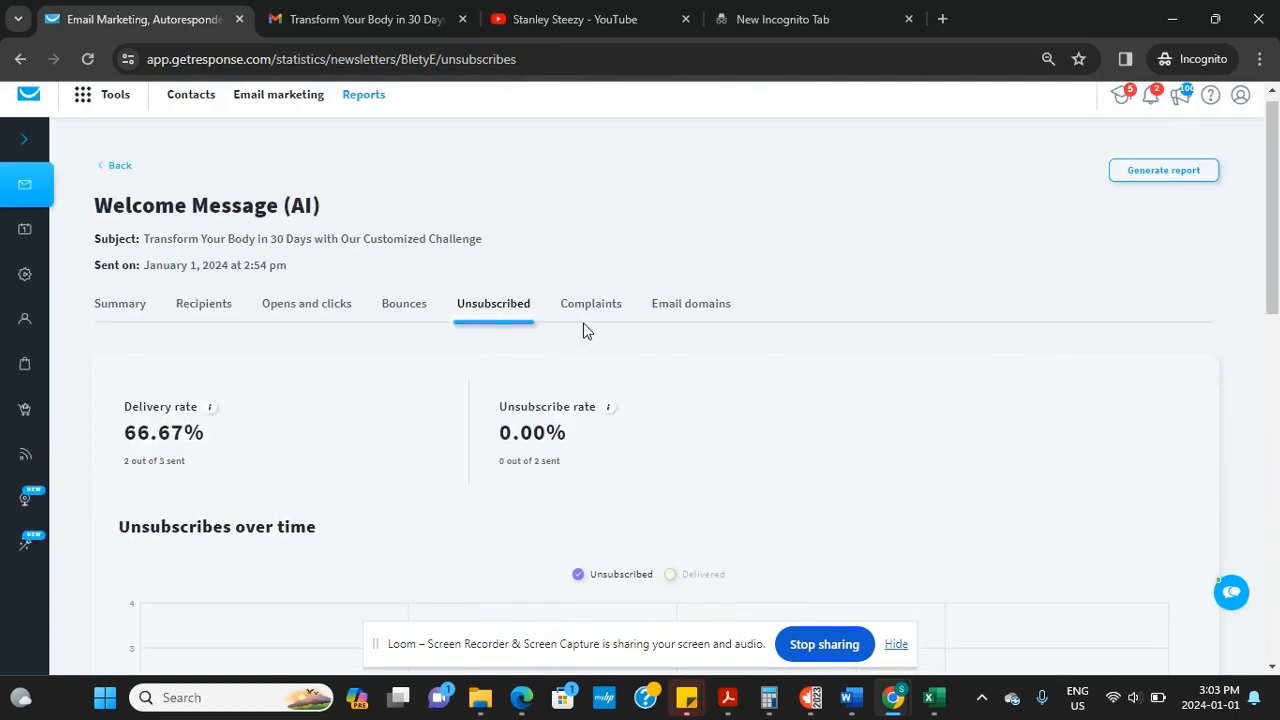
# Review the Complaints and Email domains statistics, then the Summary and Recipients tabs again
pyautogui.click(592, 318)
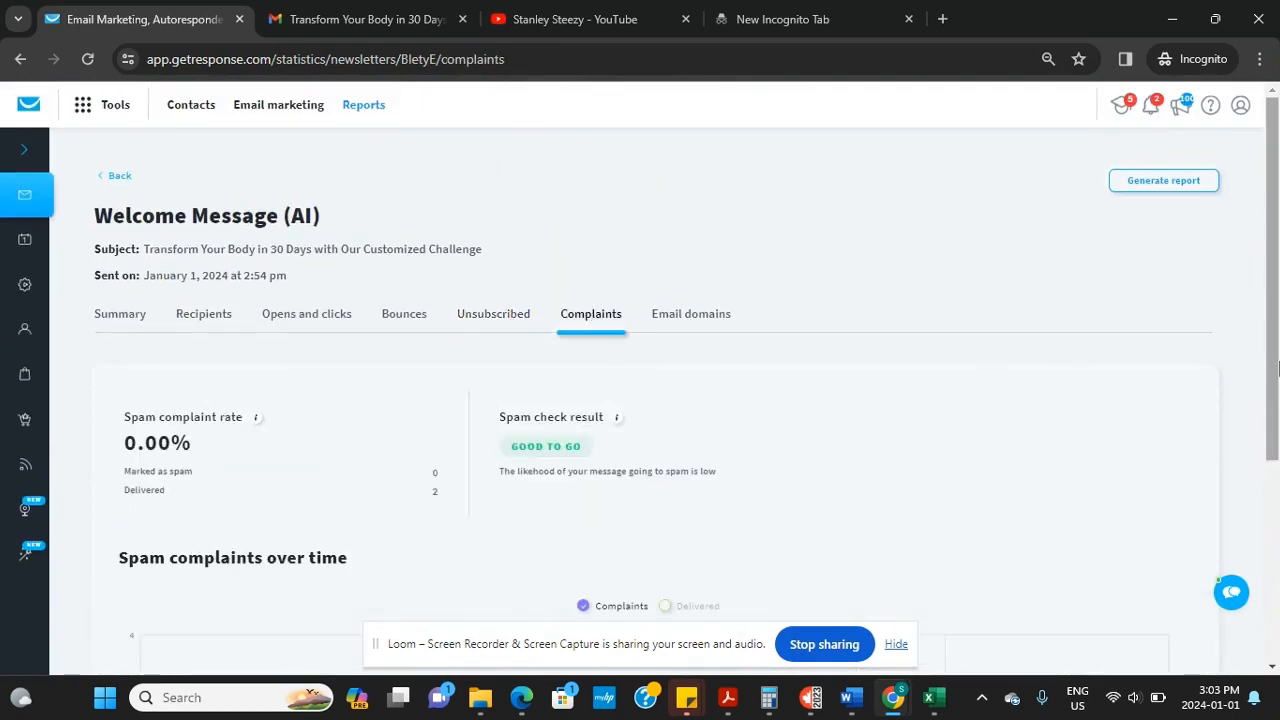
pyautogui.moveTo(1278, 370); pyautogui.dragTo(1268, 395)
pyautogui.click(712, 313)
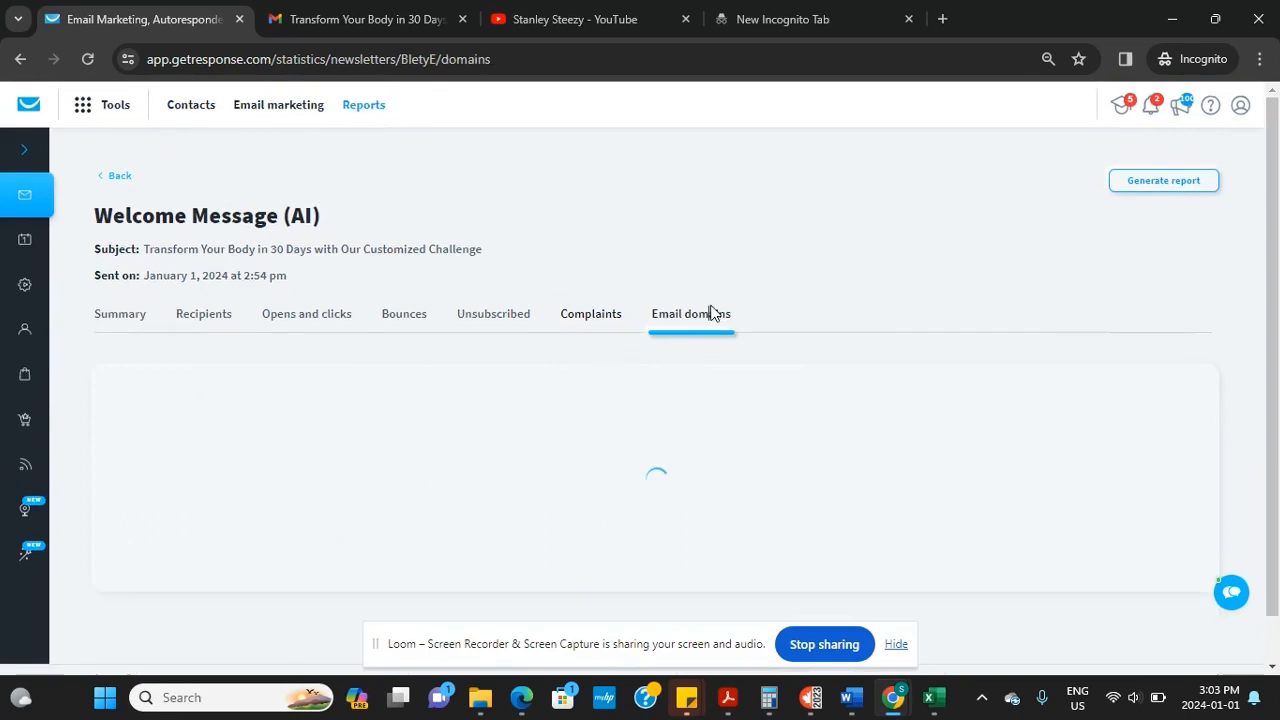
pyautogui.moveTo(1273, 311); pyautogui.dragTo(1255, 209)
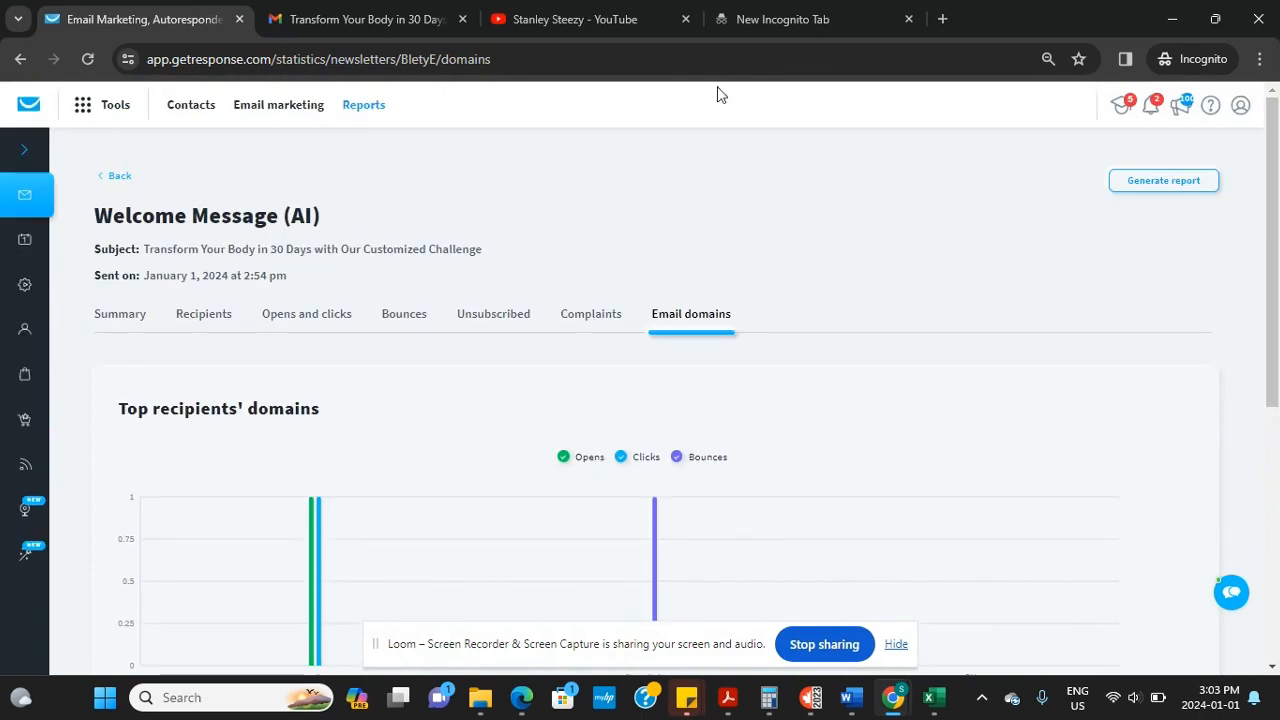
pyautogui.click(124, 316)
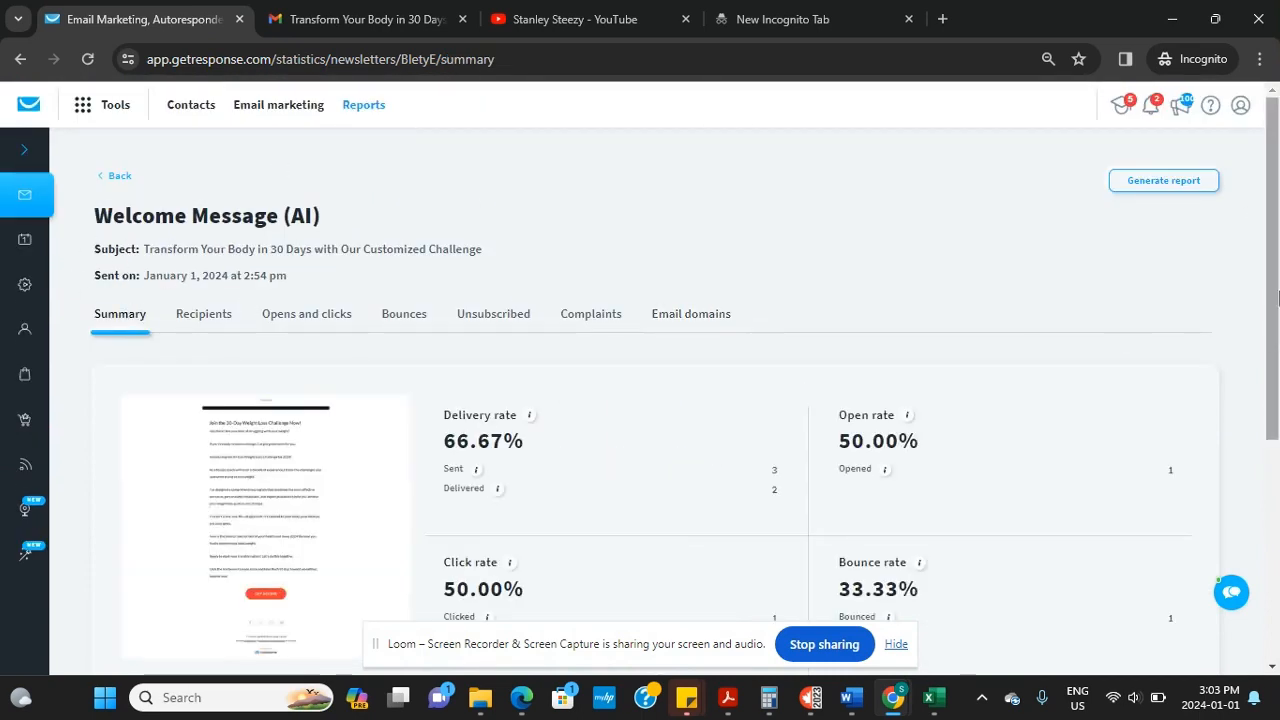
pyautogui.moveTo(1274, 297); pyautogui.dragTo(1274, 380)
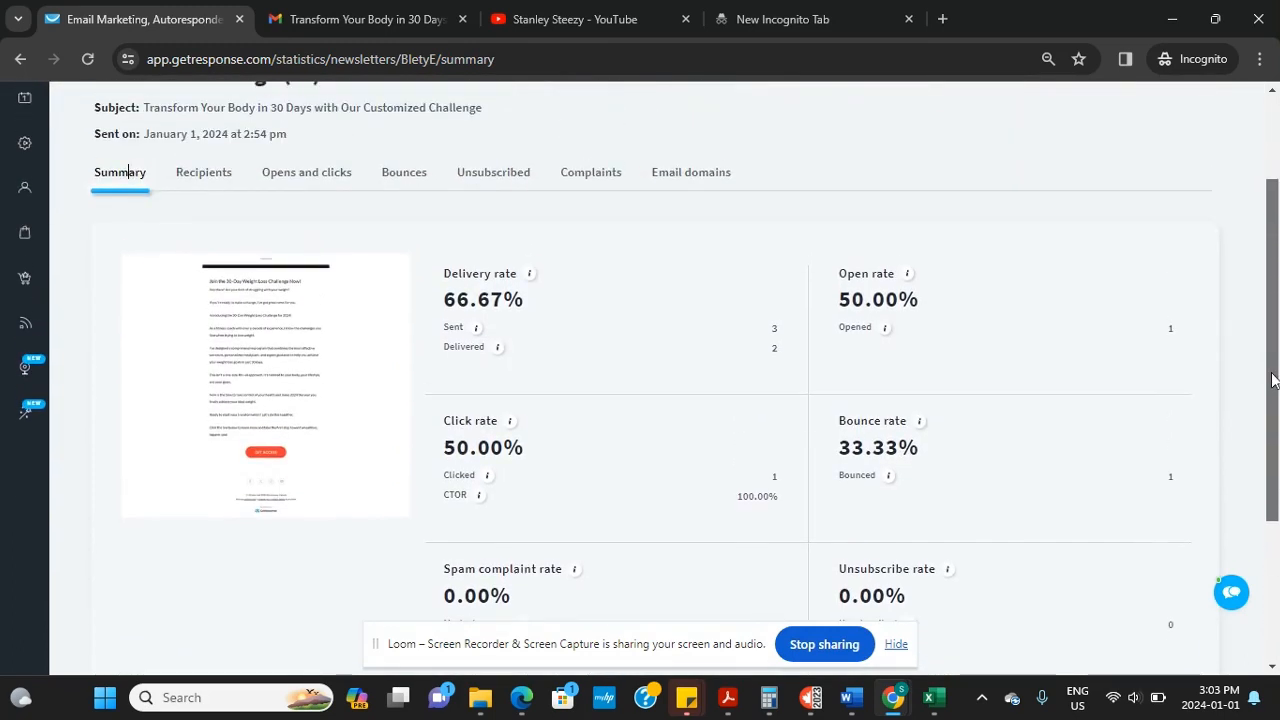
pyautogui.click(207, 181)
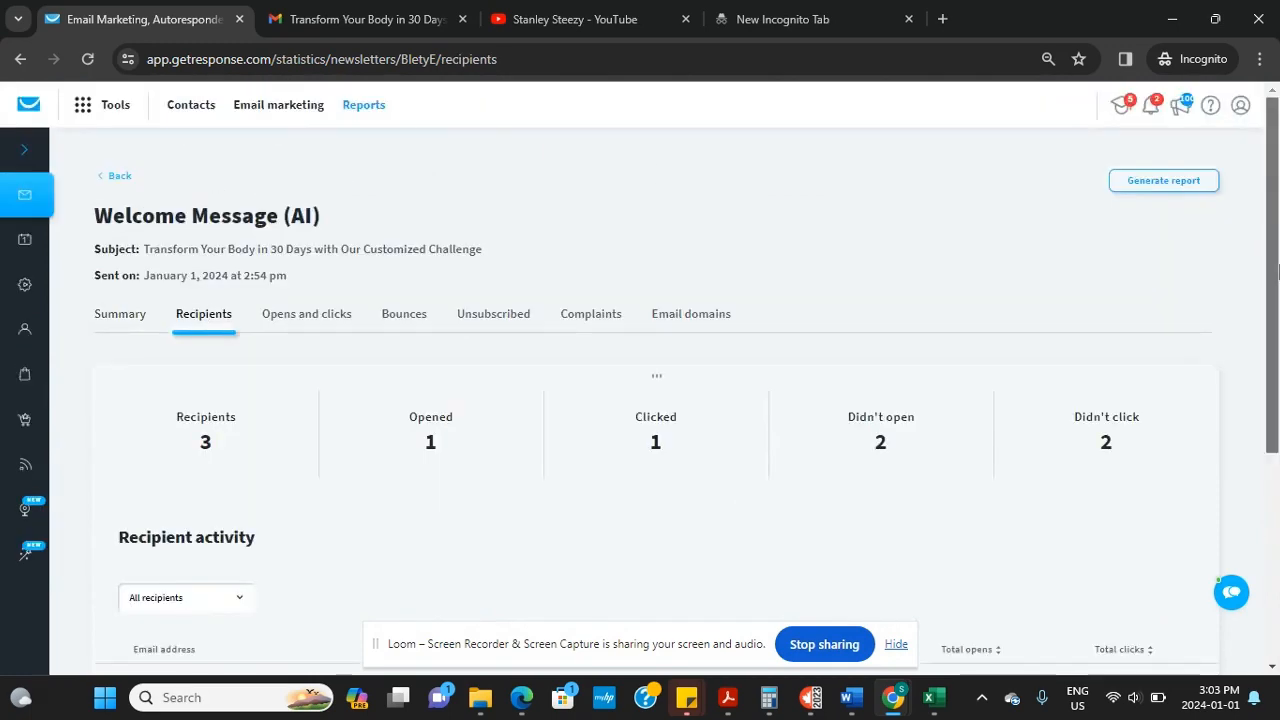
pyautogui.moveTo(1277, 280); pyautogui.dragTo(1278, 433)
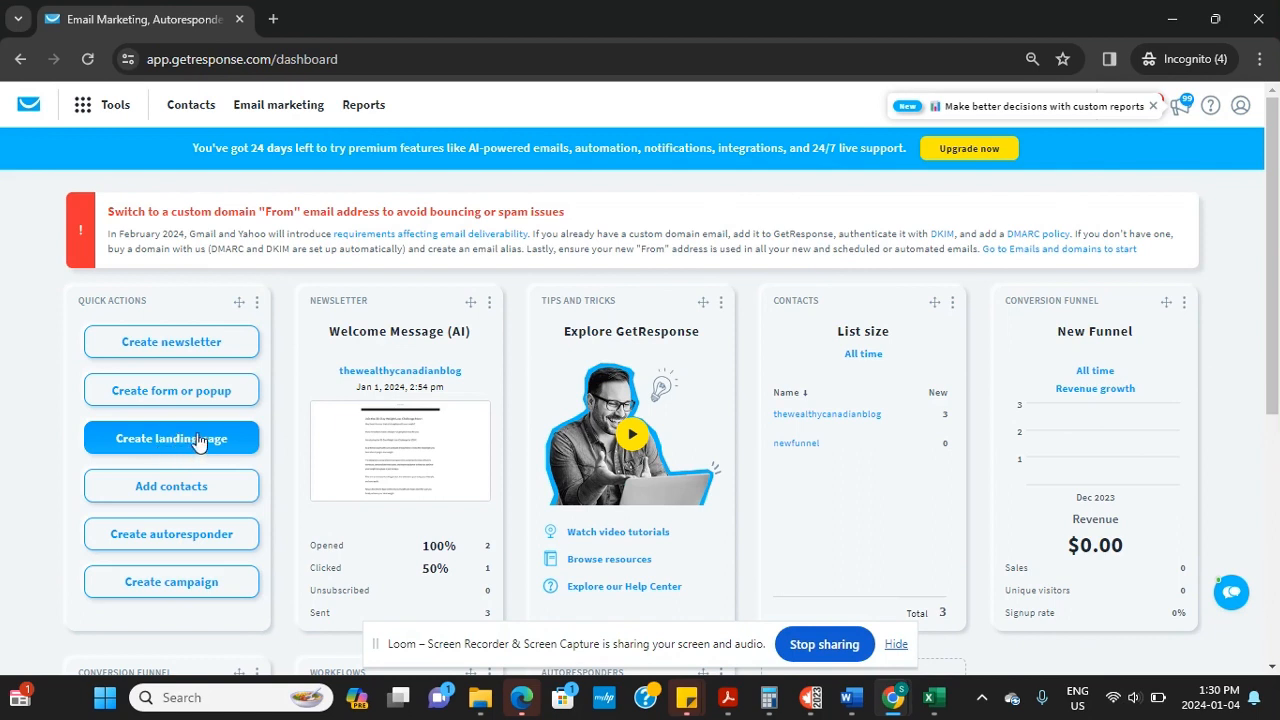
# Create a landing page from Quick actions using a ready-made template, opening 'Pick your template'
pyautogui.click(81, 110)
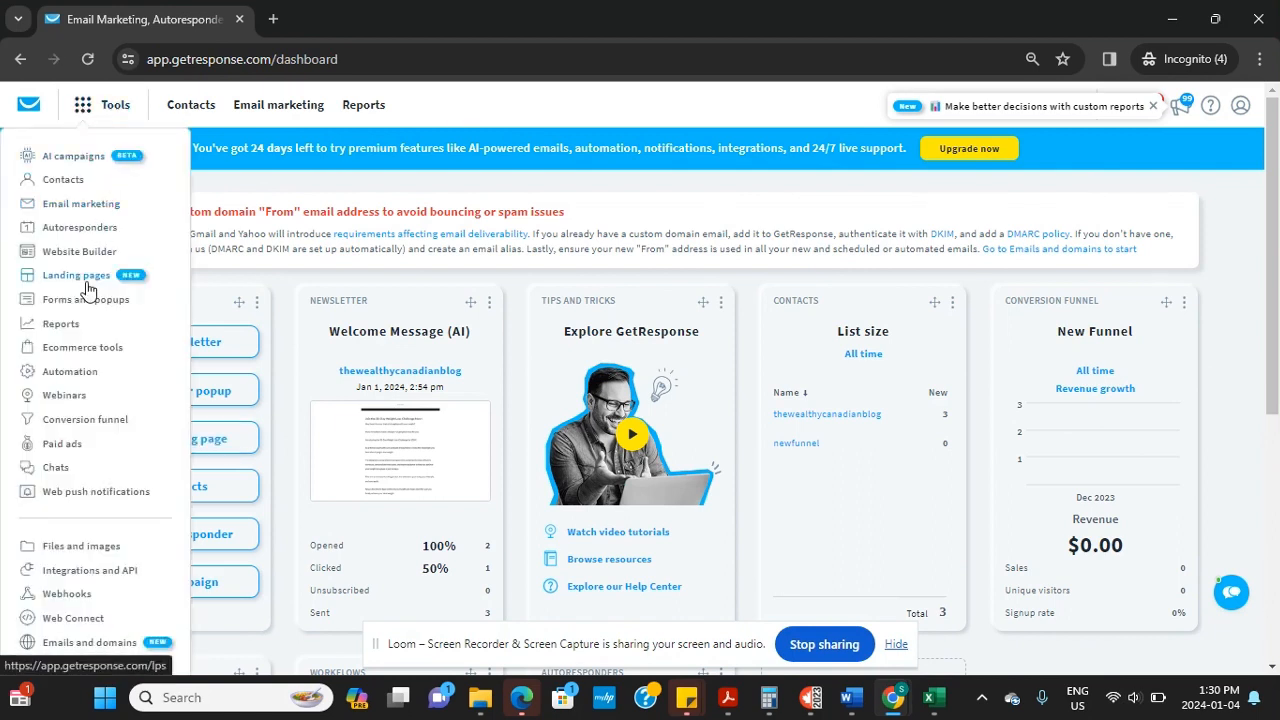
pyautogui.click(282, 280)
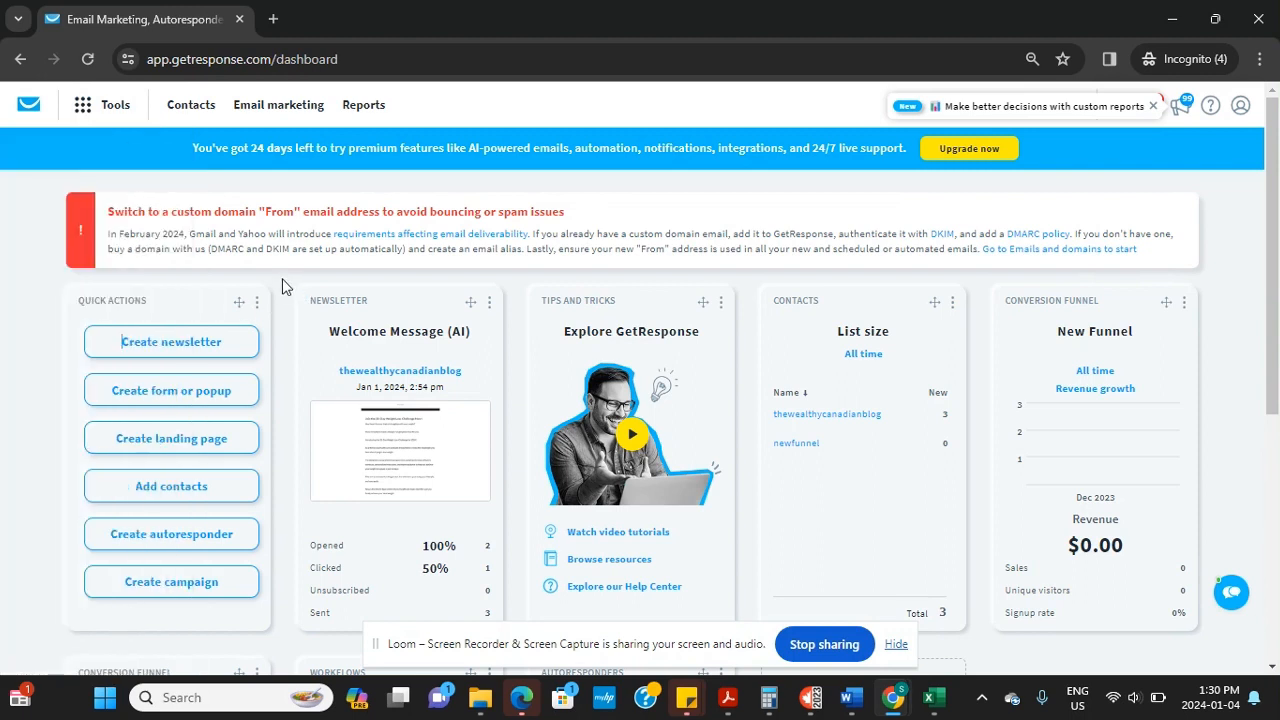
pyautogui.click(181, 446)
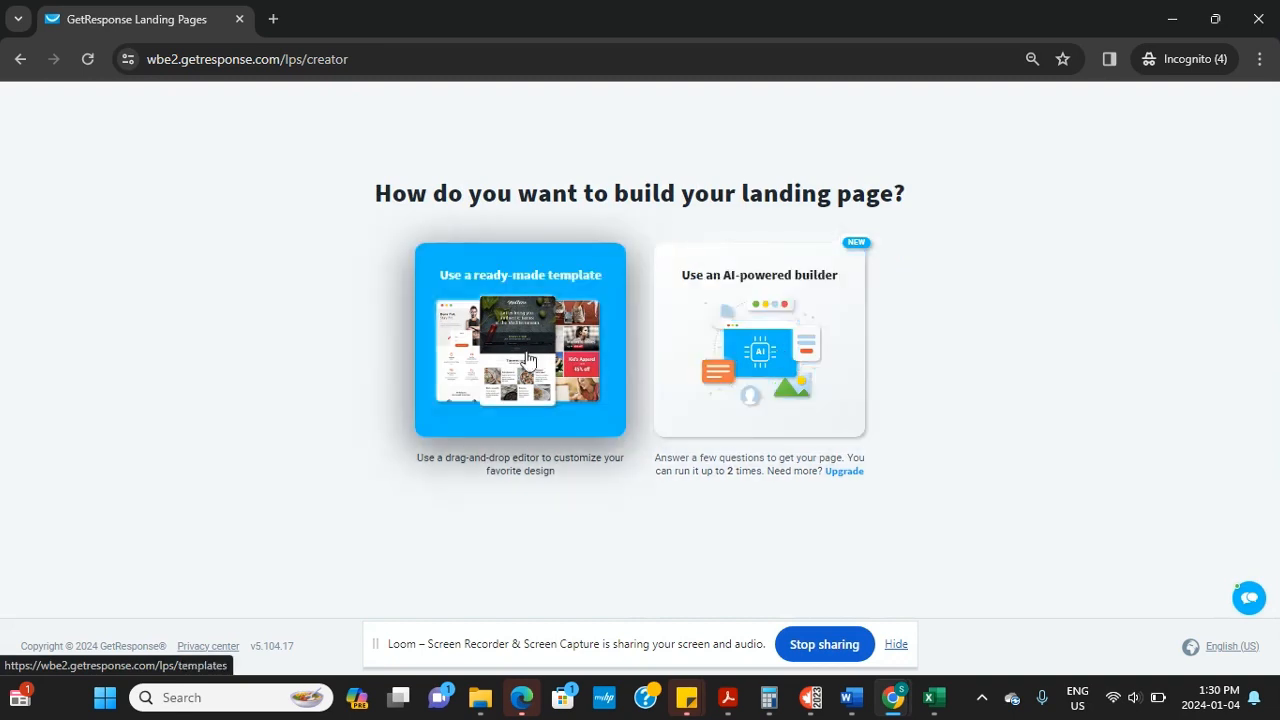
pyautogui.click(521, 342)
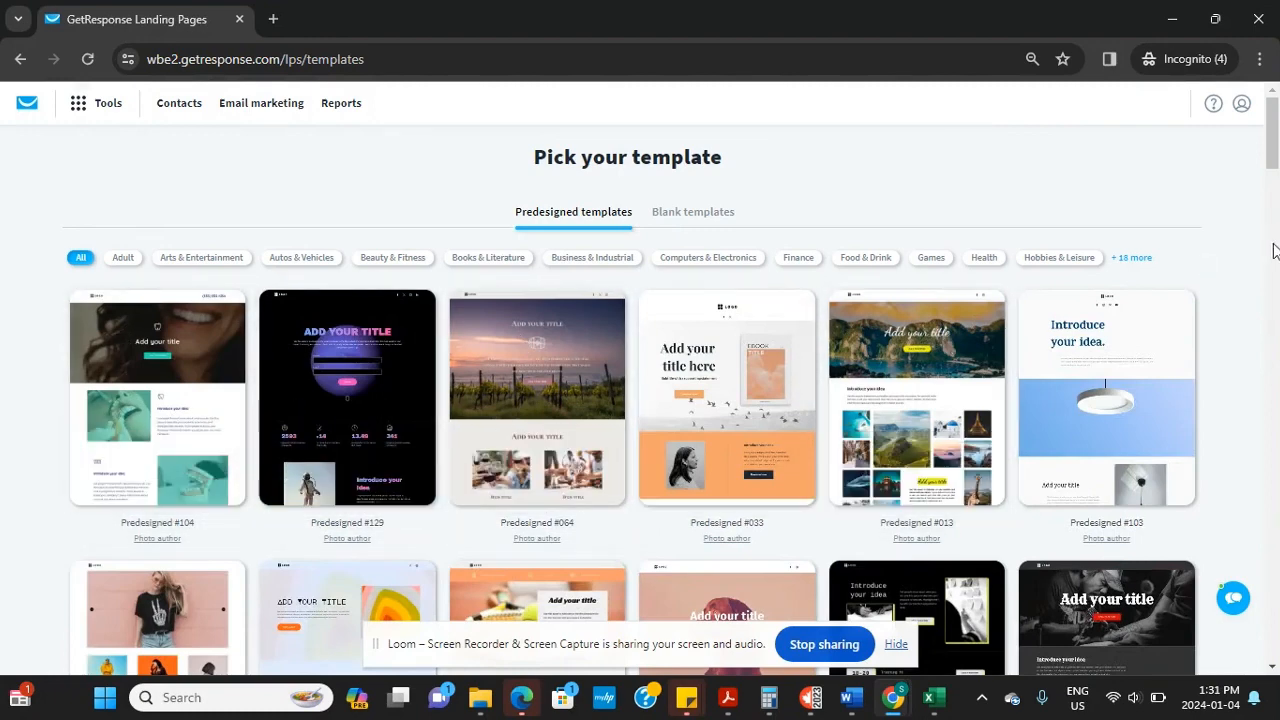
pyautogui.moveTo(1274, 140); pyautogui.dragTo(1121, 285)
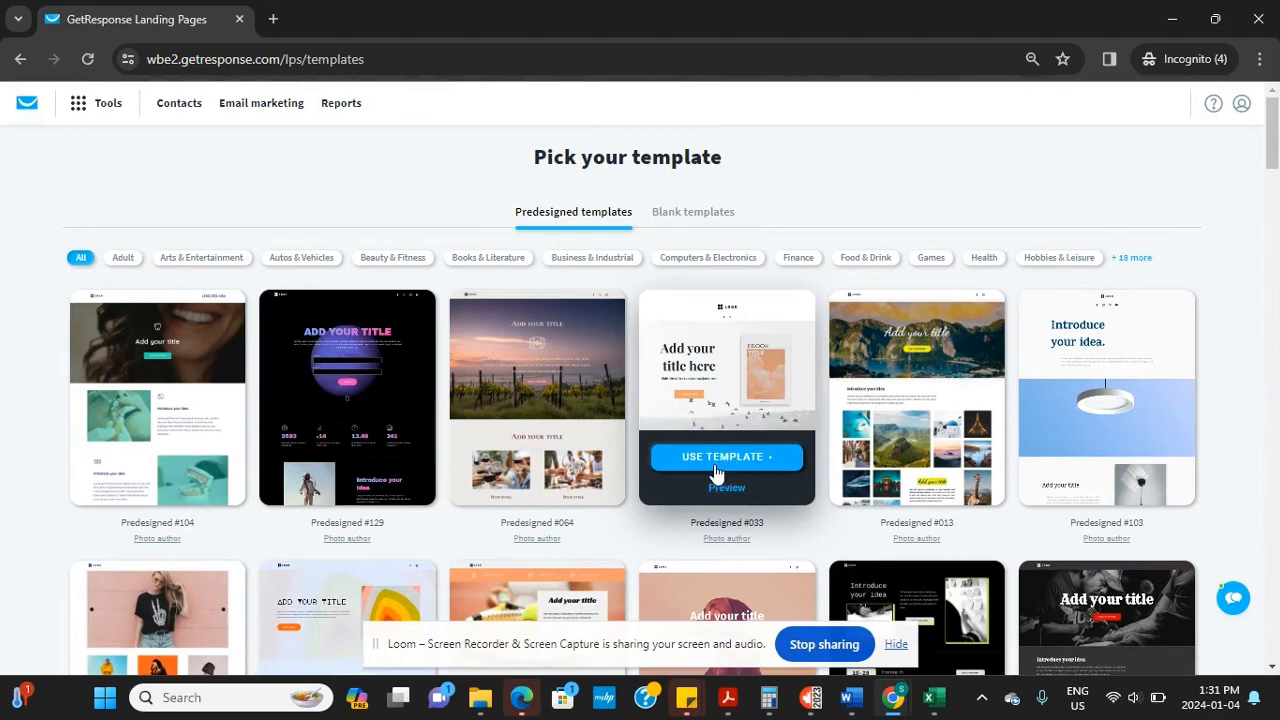
# Start from template Predesigned #033 and replace its placeholder logo with the Filmodigital Agency image
pyautogui.click(732, 459)
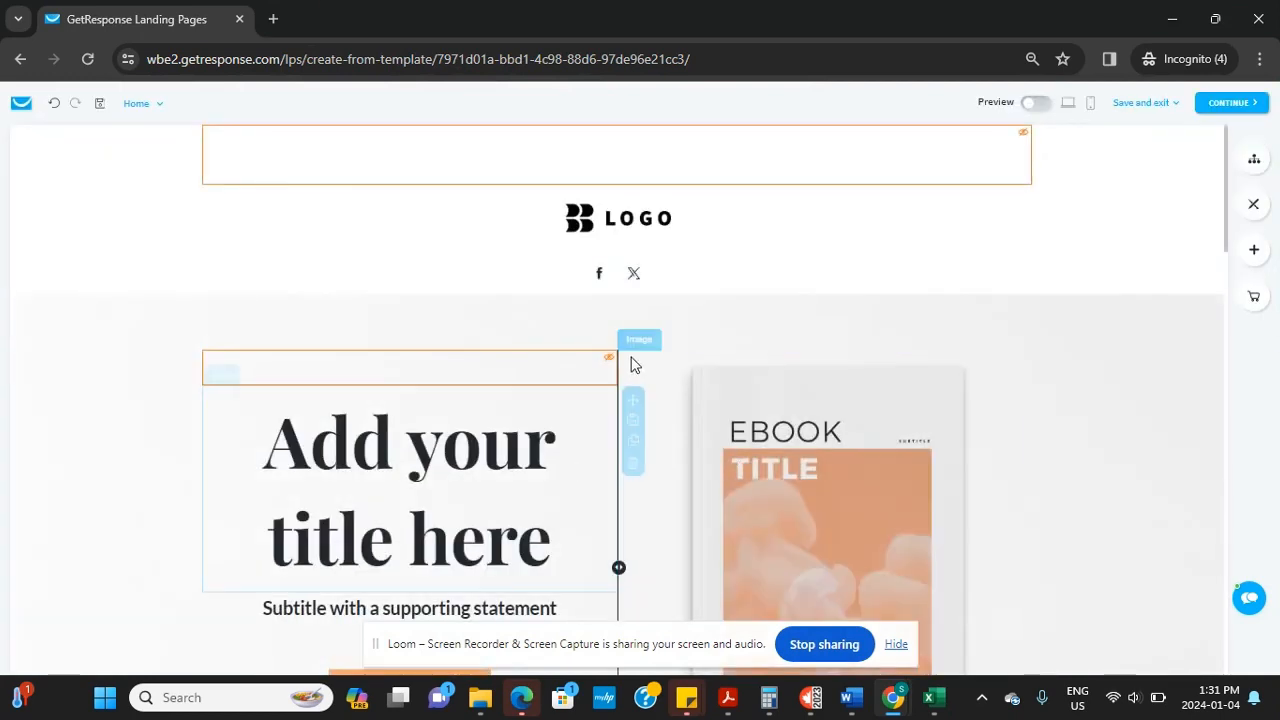
pyautogui.moveTo(1229, 233); pyautogui.dragTo(1123, 207)
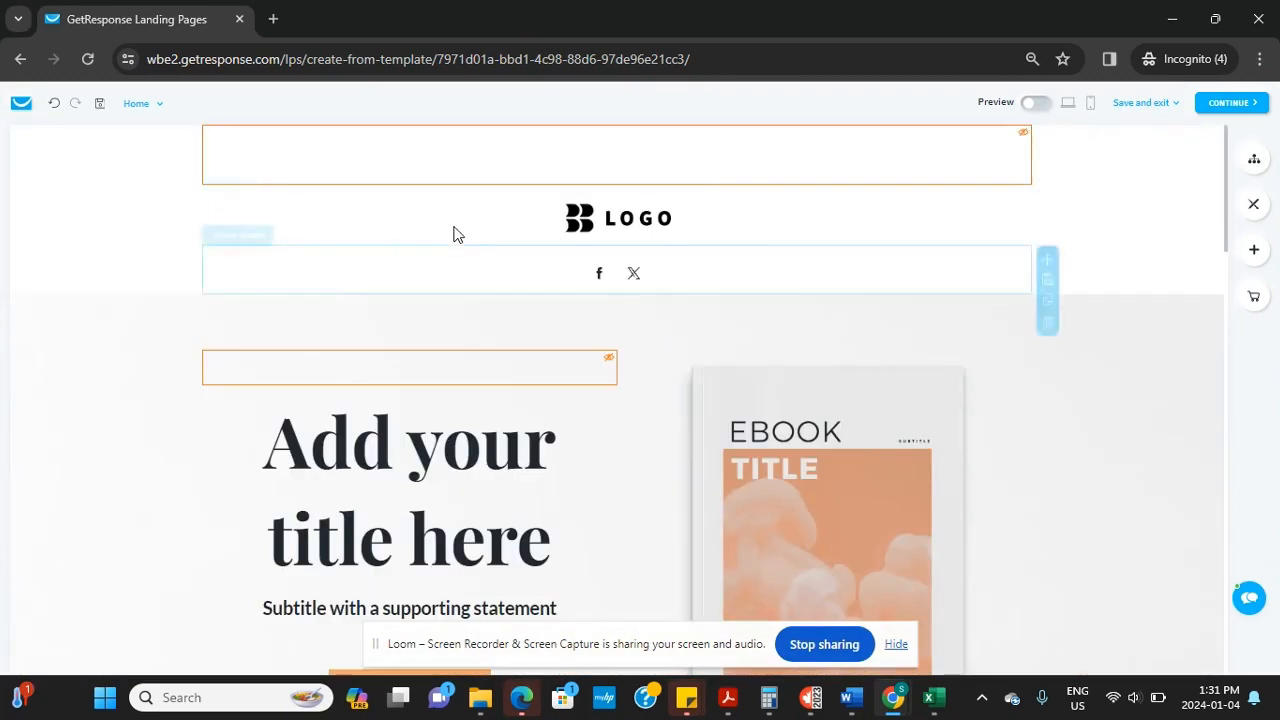
pyautogui.click(622, 218)
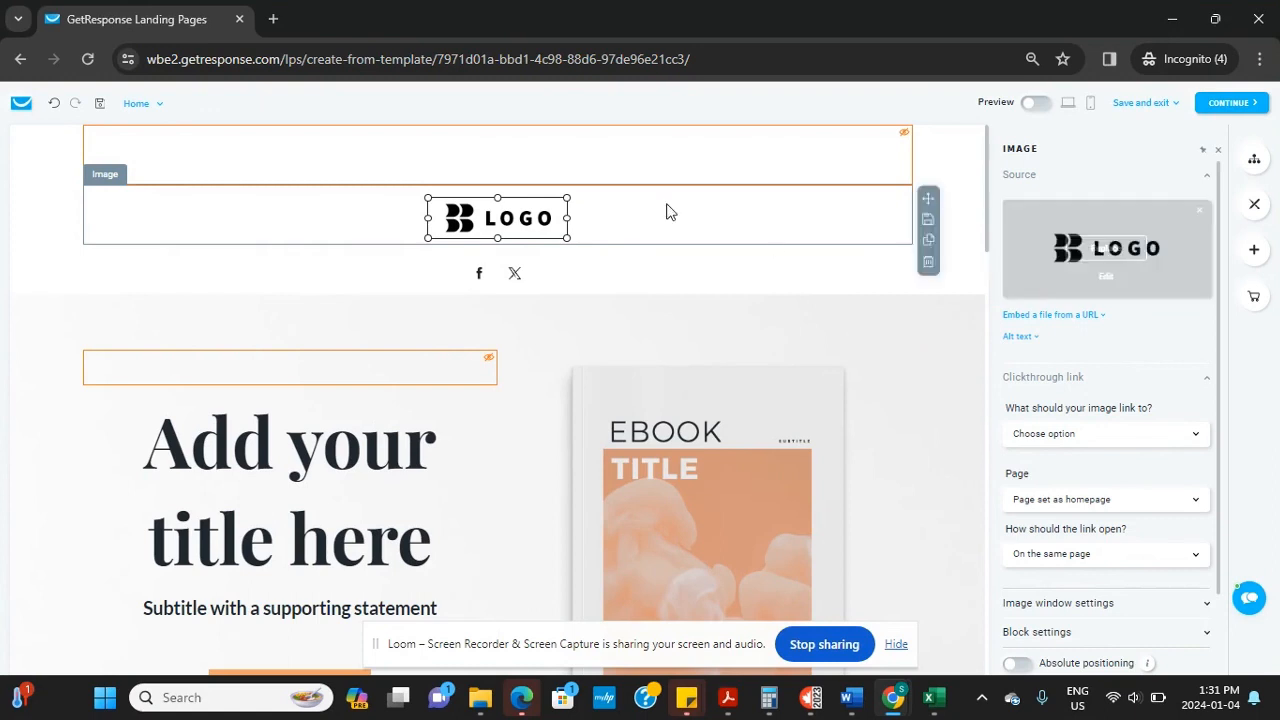
pyautogui.click(1105, 249)
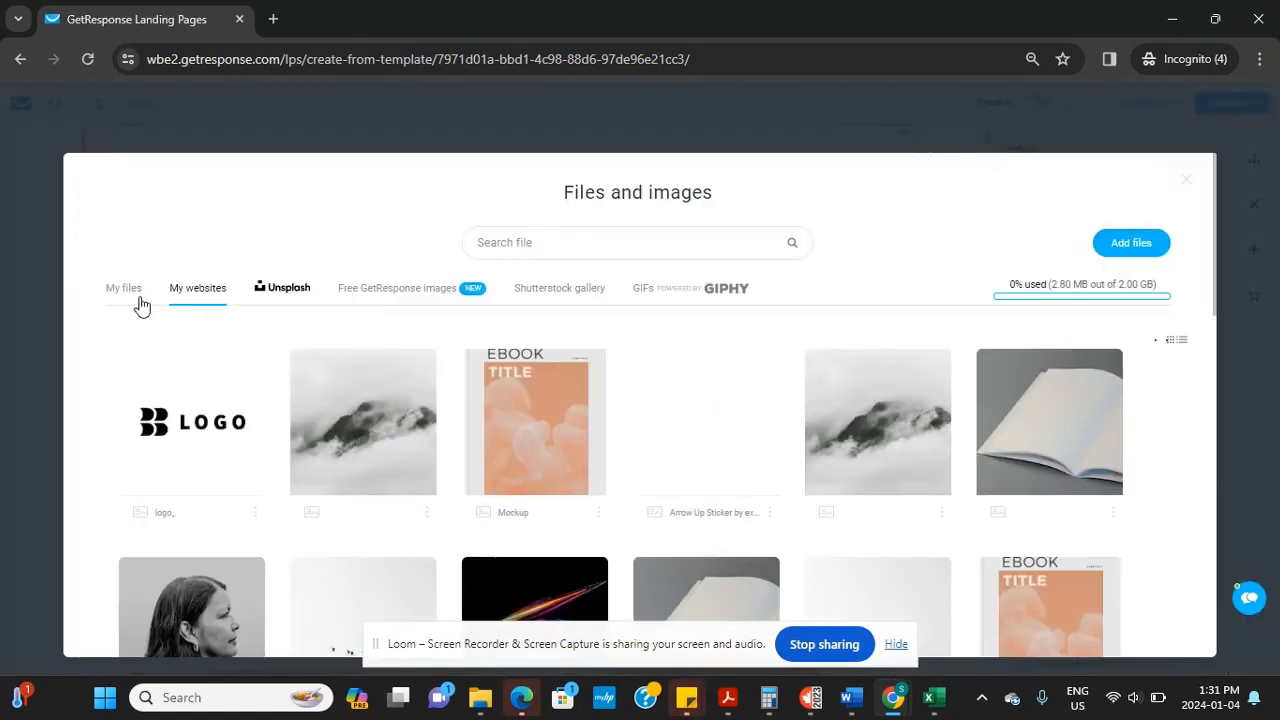
pyautogui.click(127, 292)
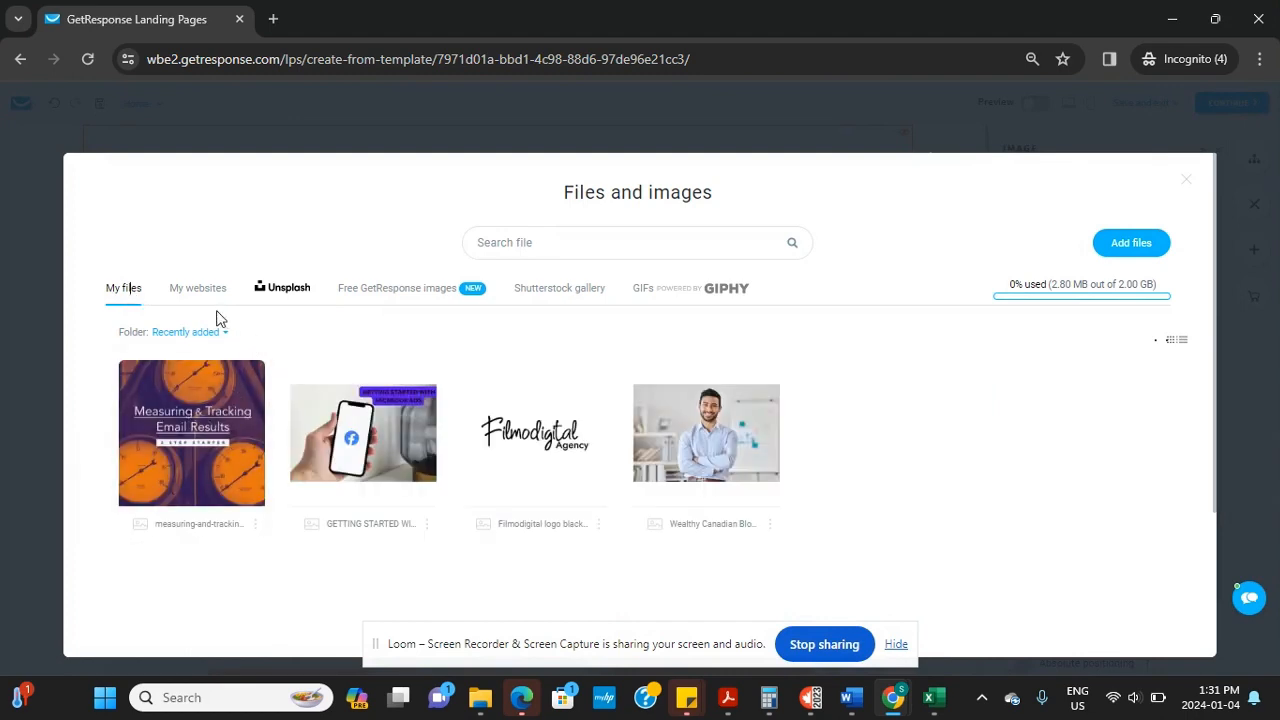
pyautogui.click(524, 435)
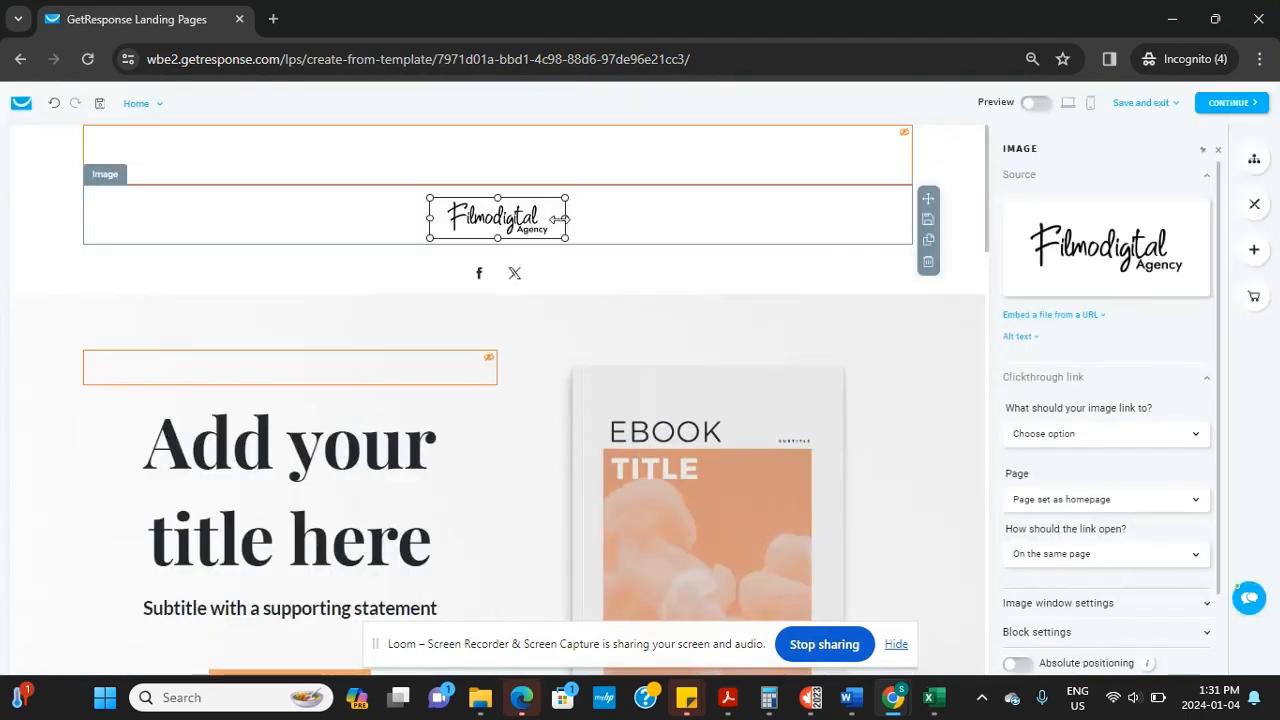
# Enlarge the Filmodigital Agency logo by widening it on both sides
pyautogui.moveTo(566, 214); pyautogui.dragTo(626, 214)
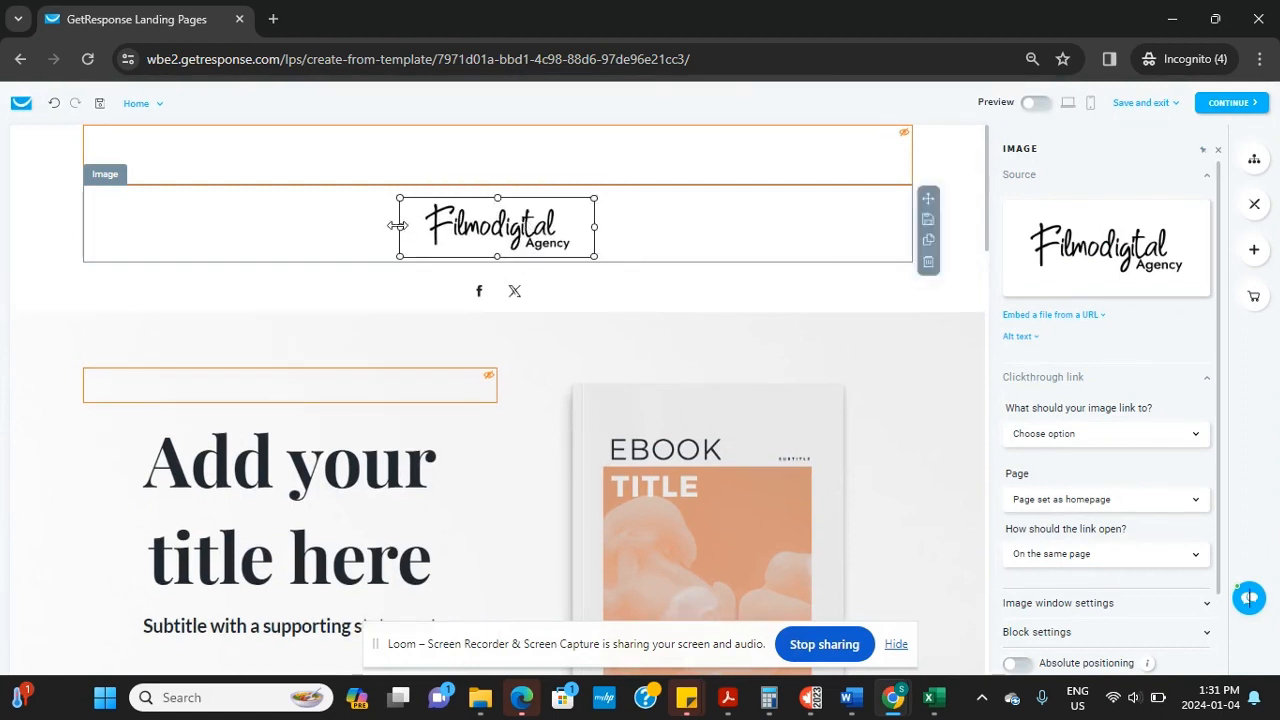
pyautogui.moveTo(397, 225); pyautogui.dragTo(331, 229)
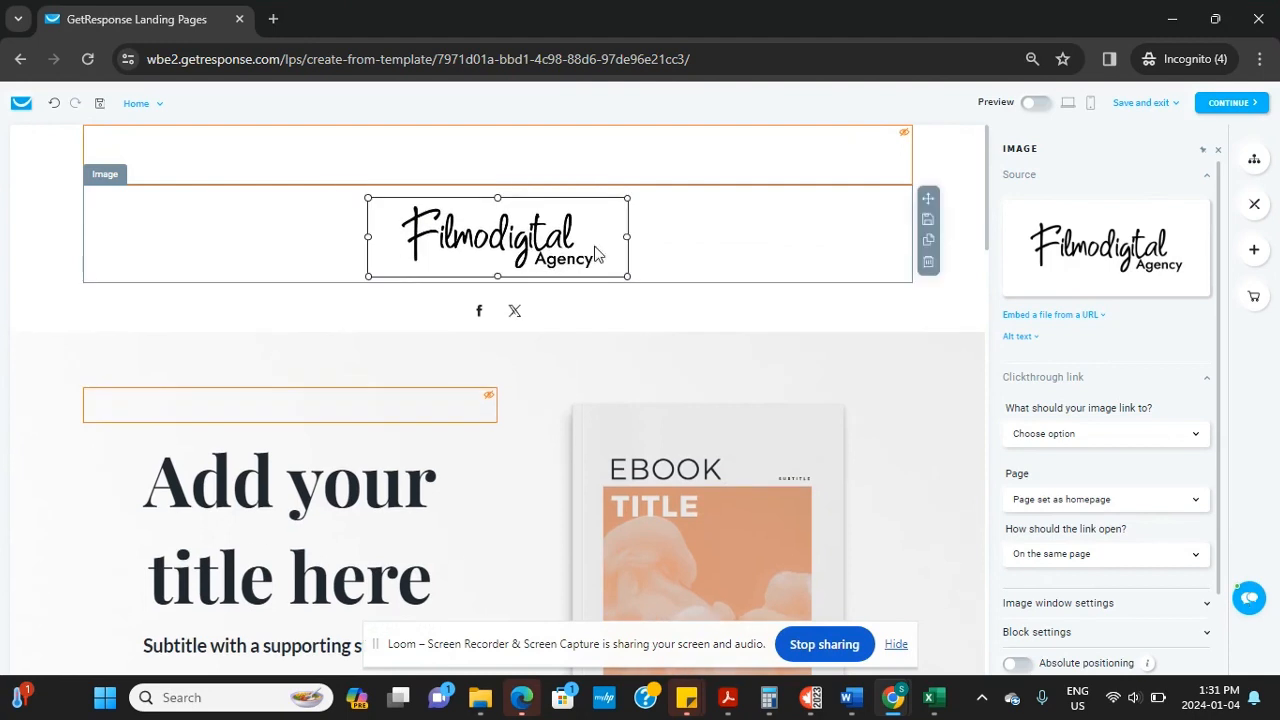
pyautogui.moveTo(626, 236); pyautogui.dragTo(648, 236)
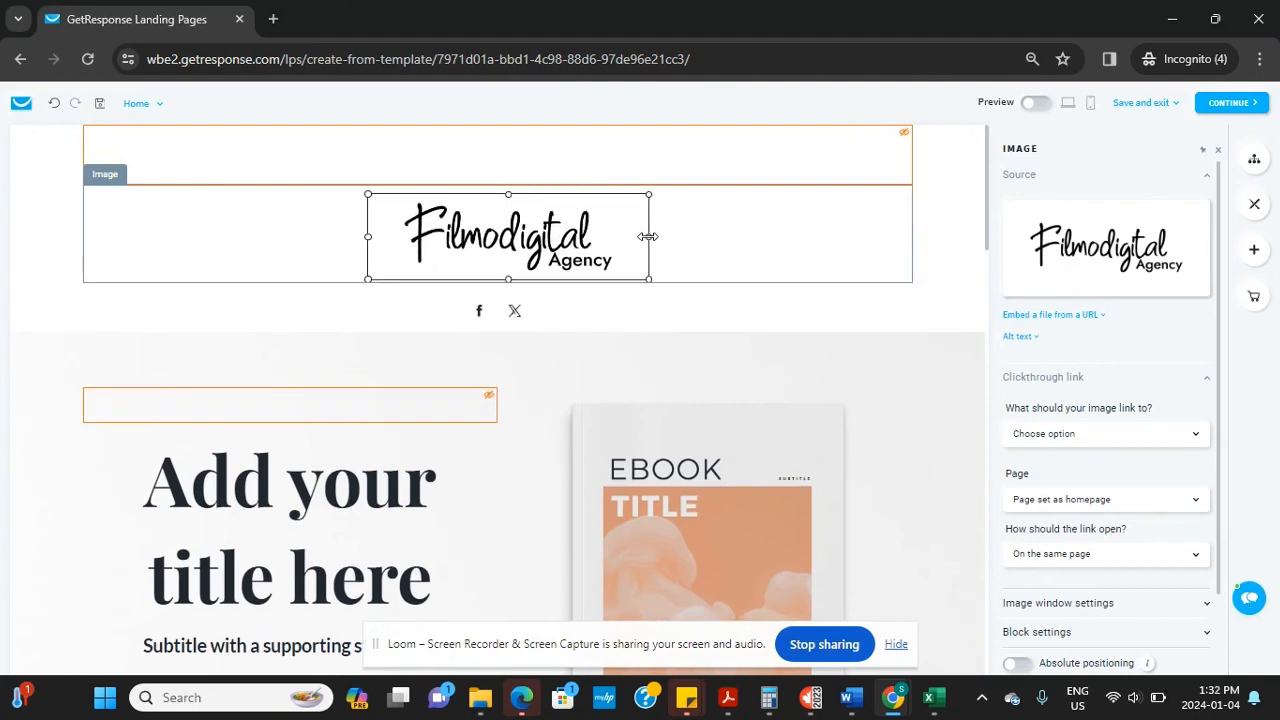
pyautogui.click(284, 167)
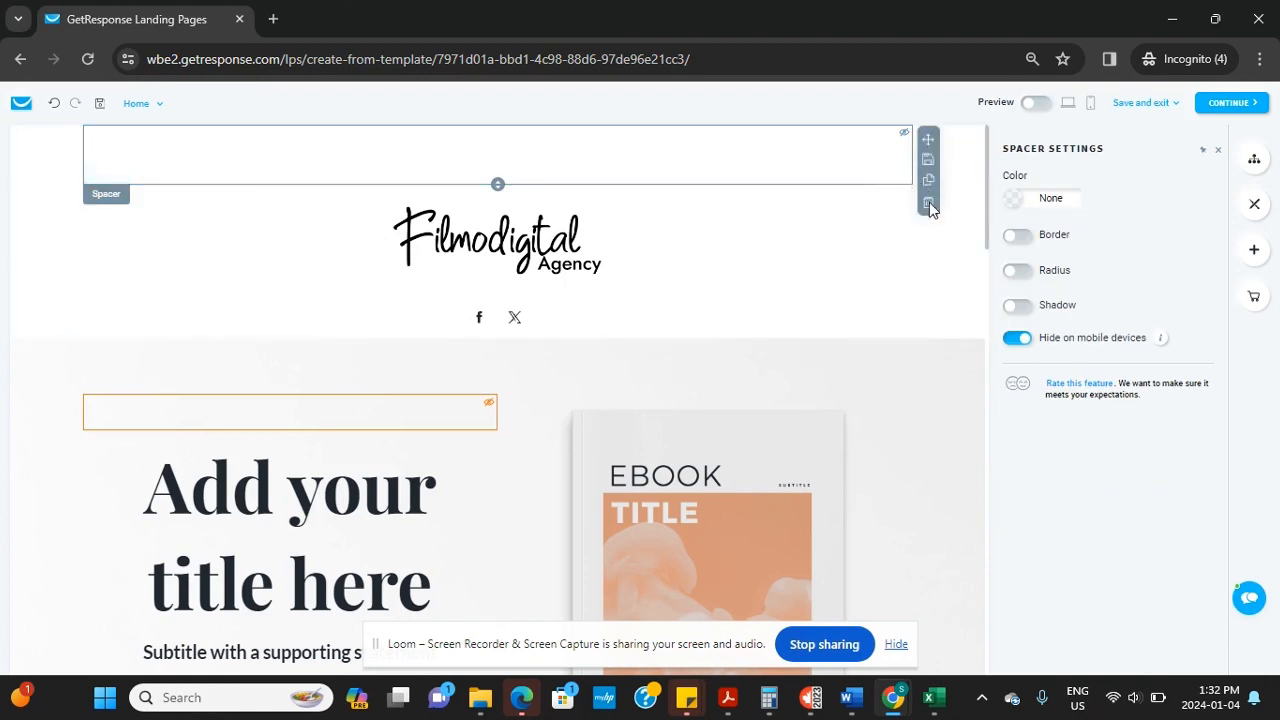
# Delete the empty spacer above the logo and the Facebook/X social media icons block
pyautogui.click(929, 202)
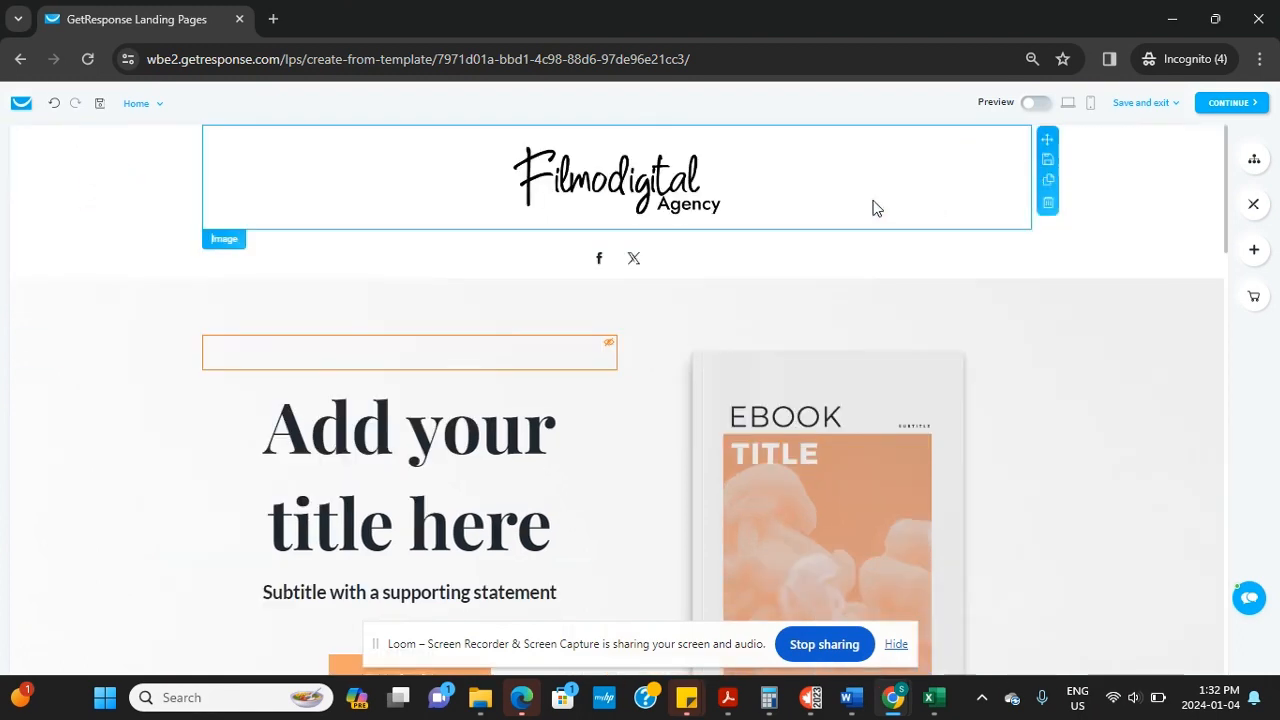
pyautogui.click(593, 270)
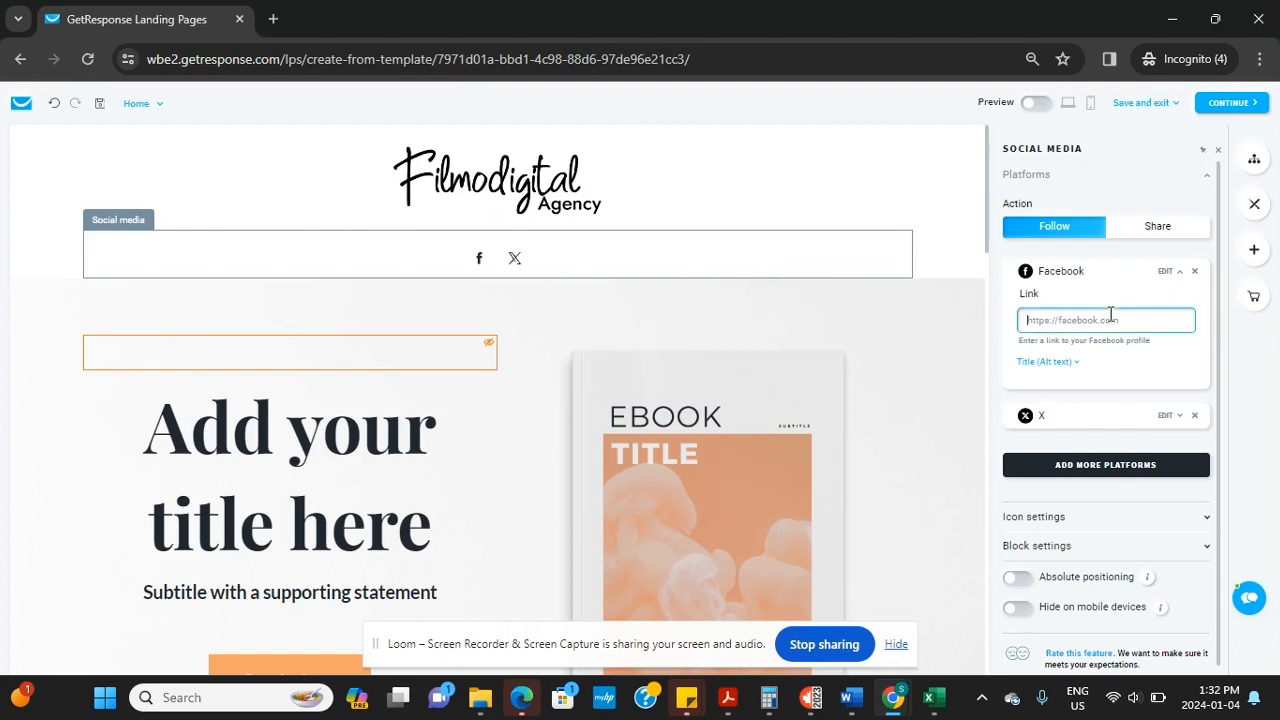
pyautogui.moveTo(572, 244)
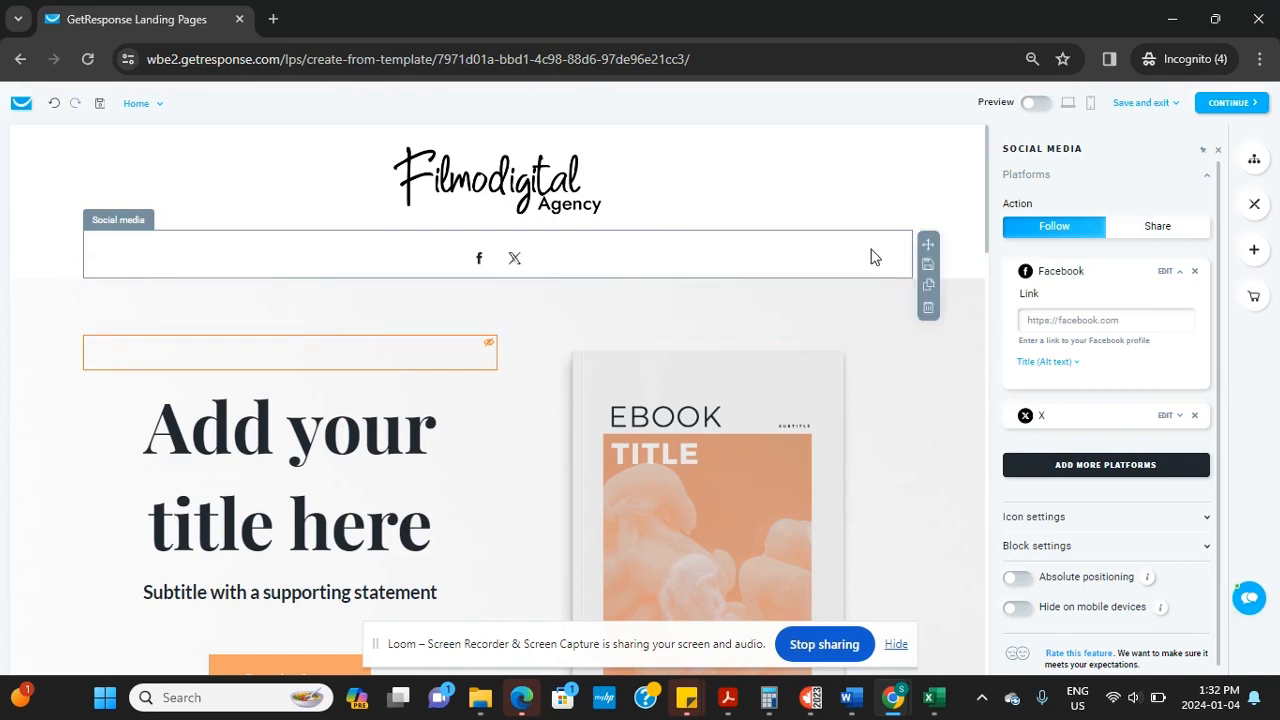
pyautogui.click(928, 308)
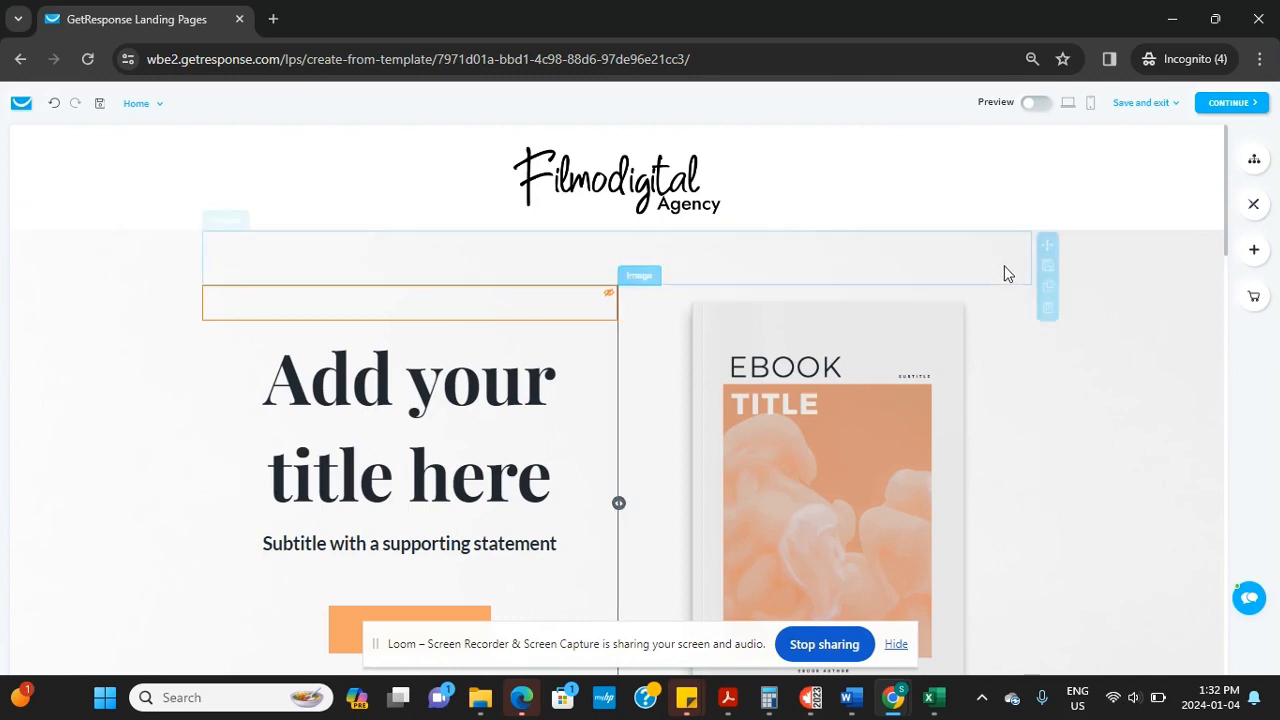
# Delete the spacer above the hero heading and retype the heading as 'Download this Free PDF'
pyautogui.click(1048, 309)
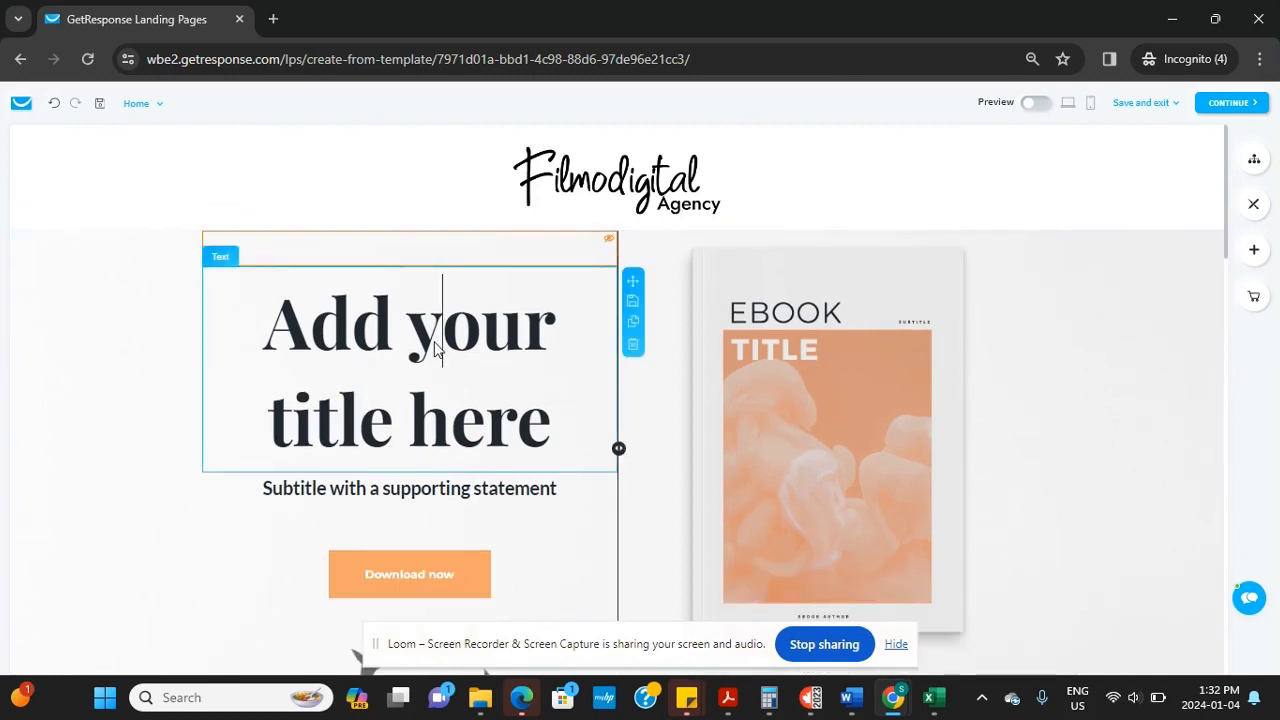
pyautogui.press('BackSpace')
pyautogui.press('BackSpace')
pyautogui.press('BackSpace')
pyautogui.press('BackSpace')
pyautogui.press('BackSpace')
pyautogui.press('BackSpace')
pyautogui.press('BackSpace')
pyautogui.press('BackSpace')
pyautogui.press('BackSpace')
pyautogui.press('BackSpace')
pyautogui.press('BackSpace')
pyautogui.press('BackSpace')
pyautogui.press('BackSpace')
pyautogui.press('BackSpace')
pyautogui.press('BackSpace')
pyautogui.press('BackSpace')
pyautogui.press('BackSpace')
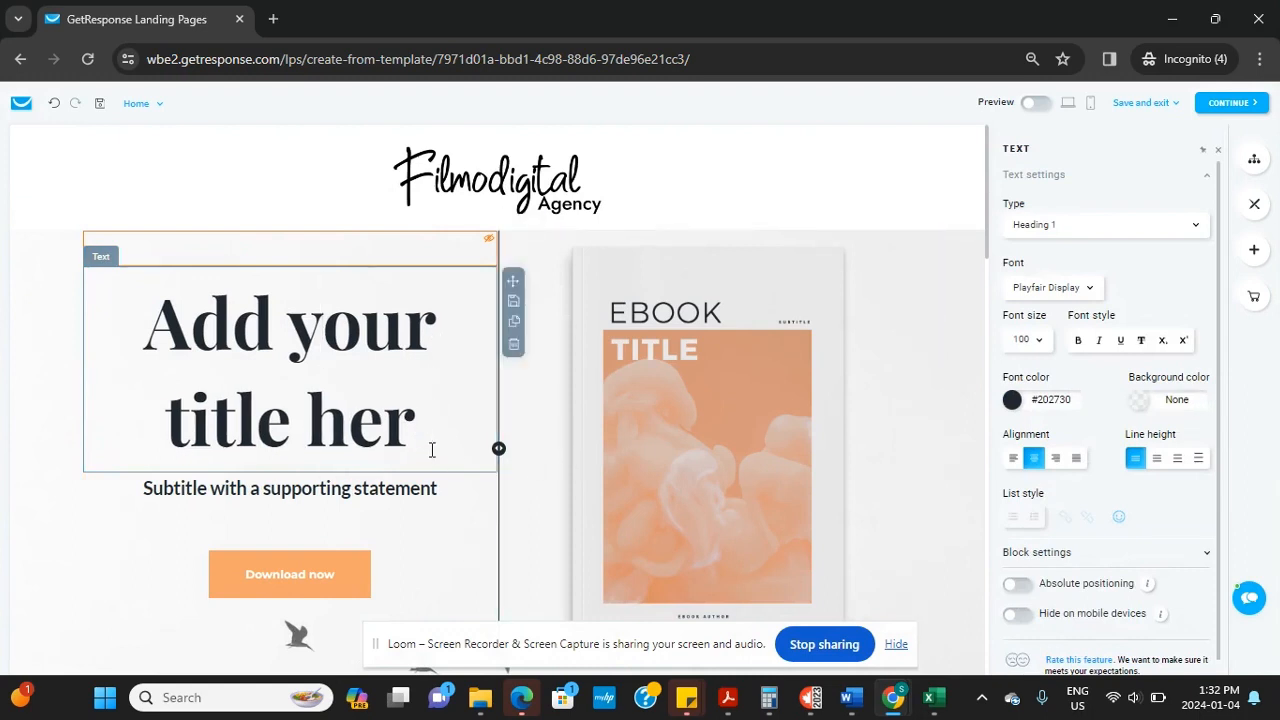
pyautogui.press('BackSpace')
pyautogui.press('BackSpace')
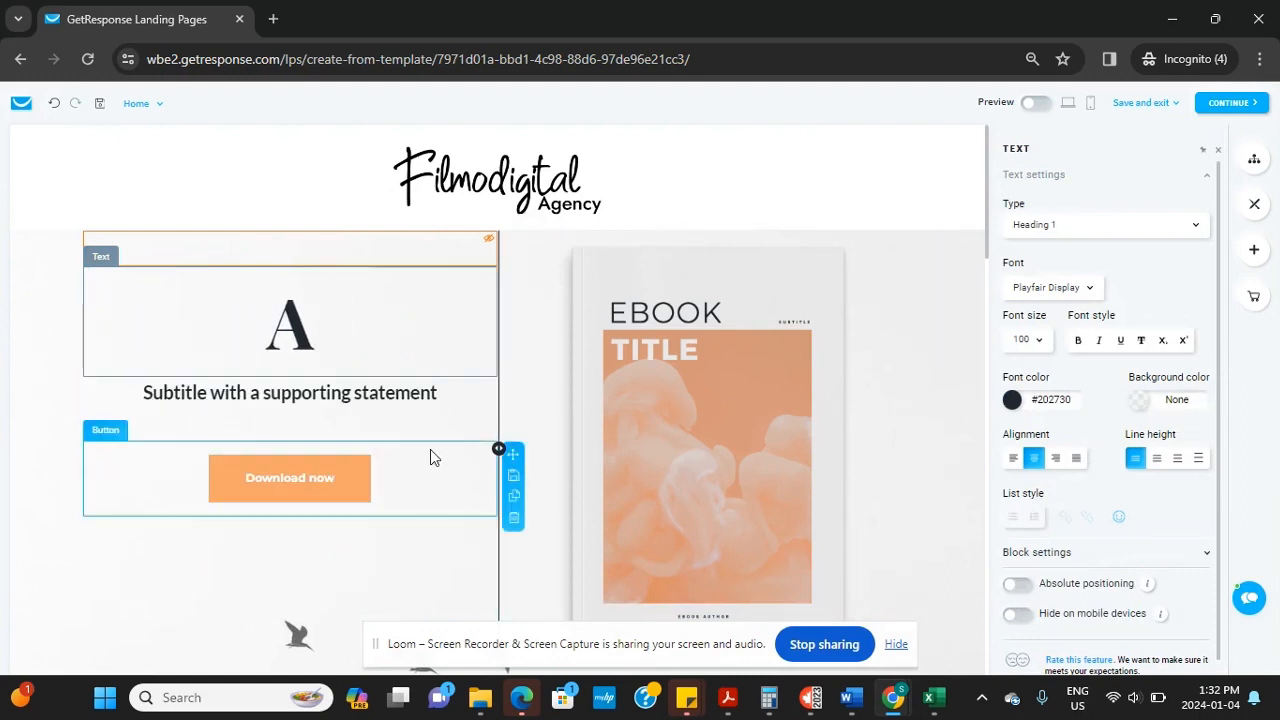
pyautogui.write('D')
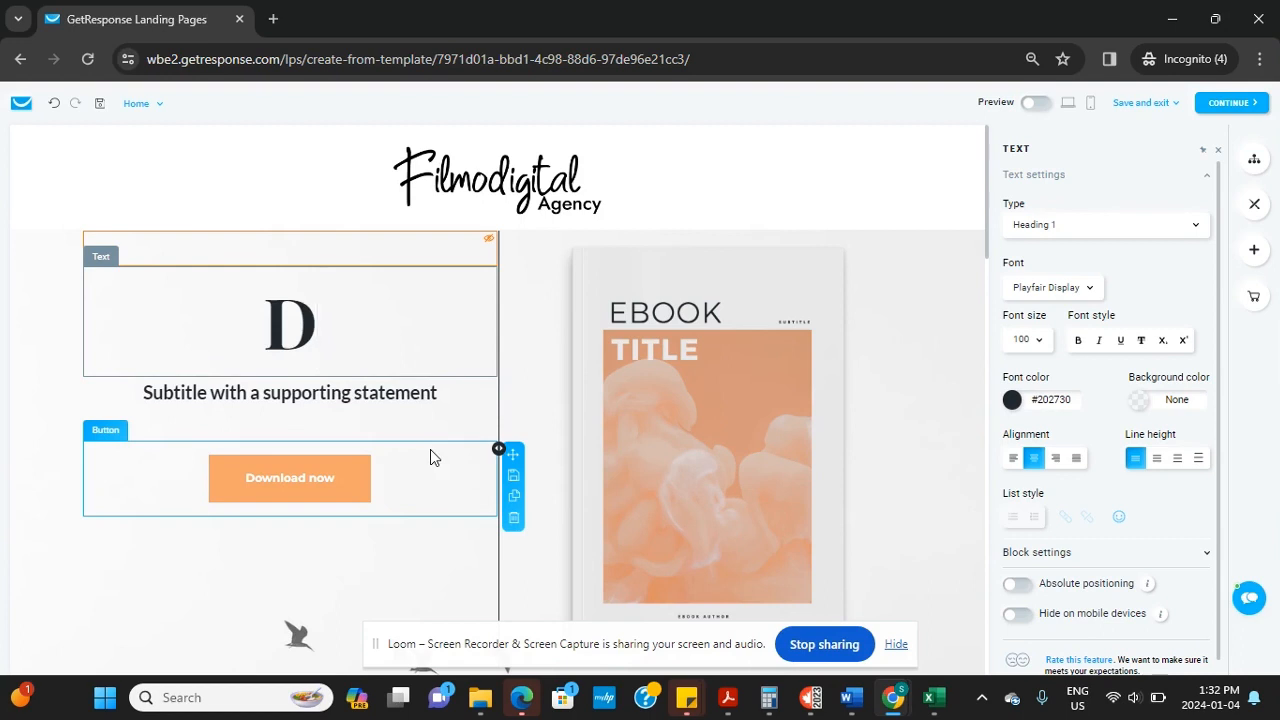
pyautogui.write('ownload ')
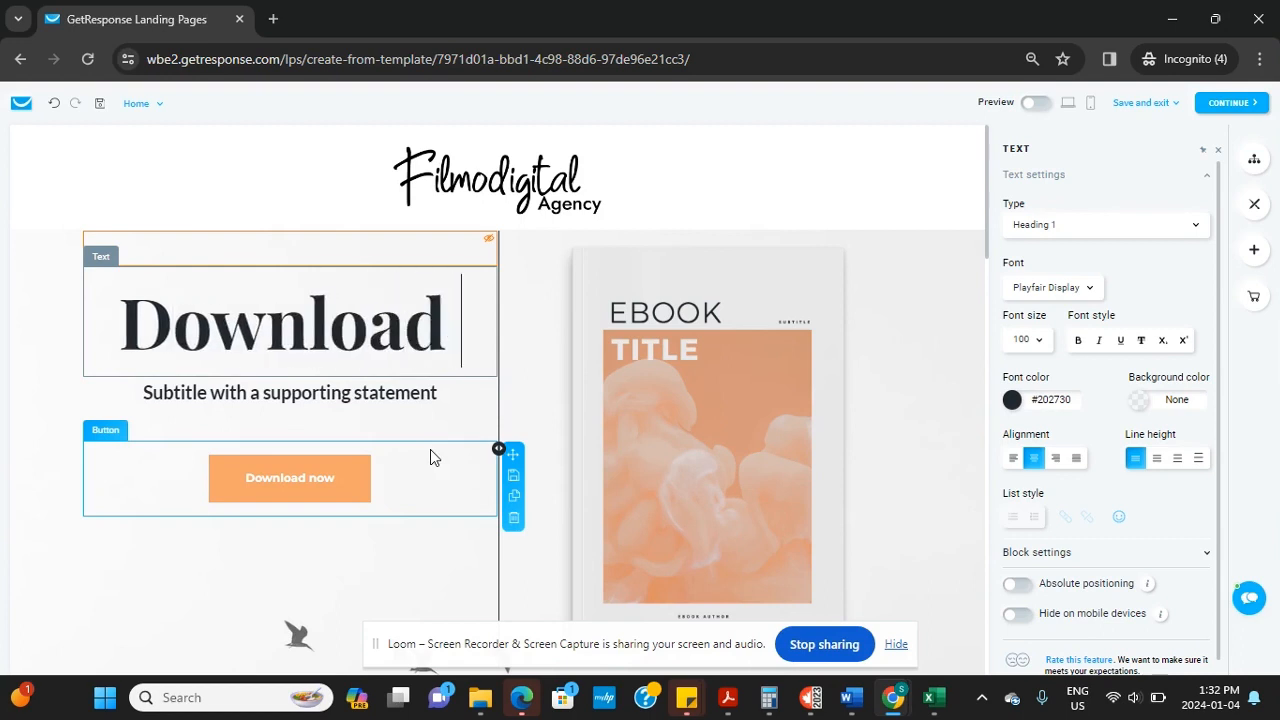
pyautogui.write('our')
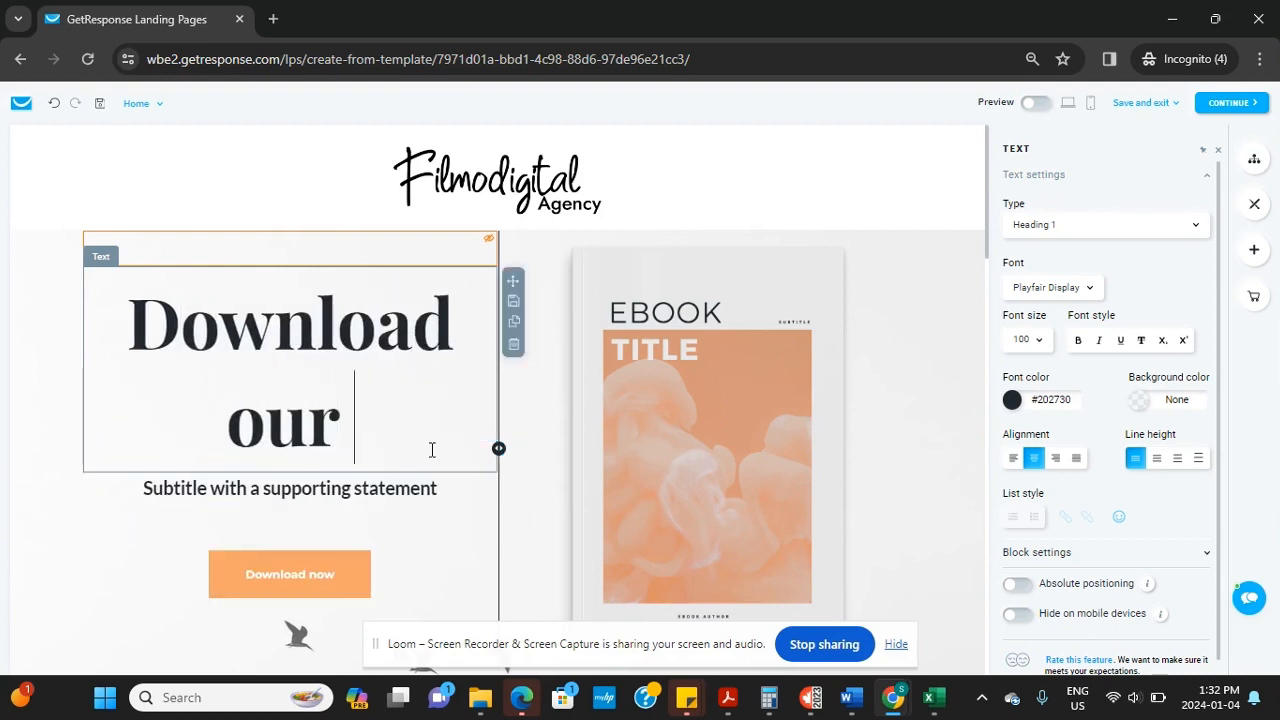
pyautogui.press('BackSpace')
pyautogui.press('BackSpace')
pyautogui.press('BackSpace')
pyautogui.press('BackSpace')
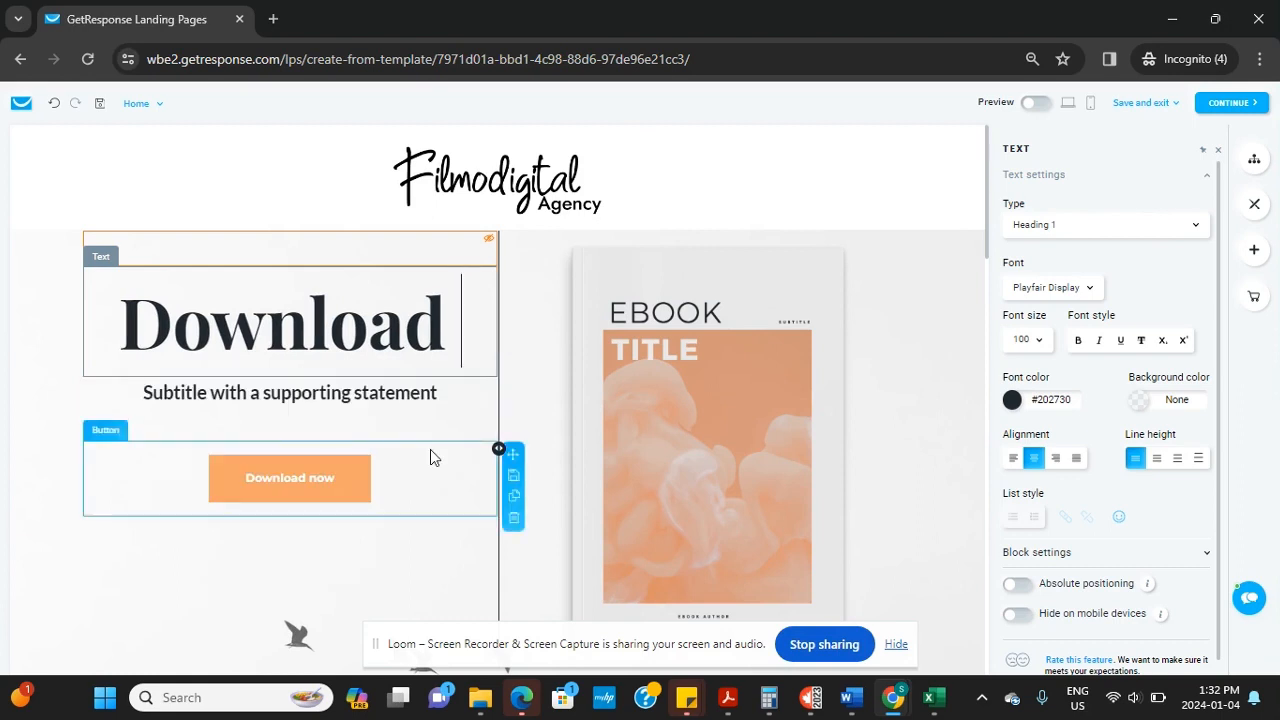
pyautogui.write('the')
pyautogui.press('BackSpace')
pyautogui.press('BackSpace')
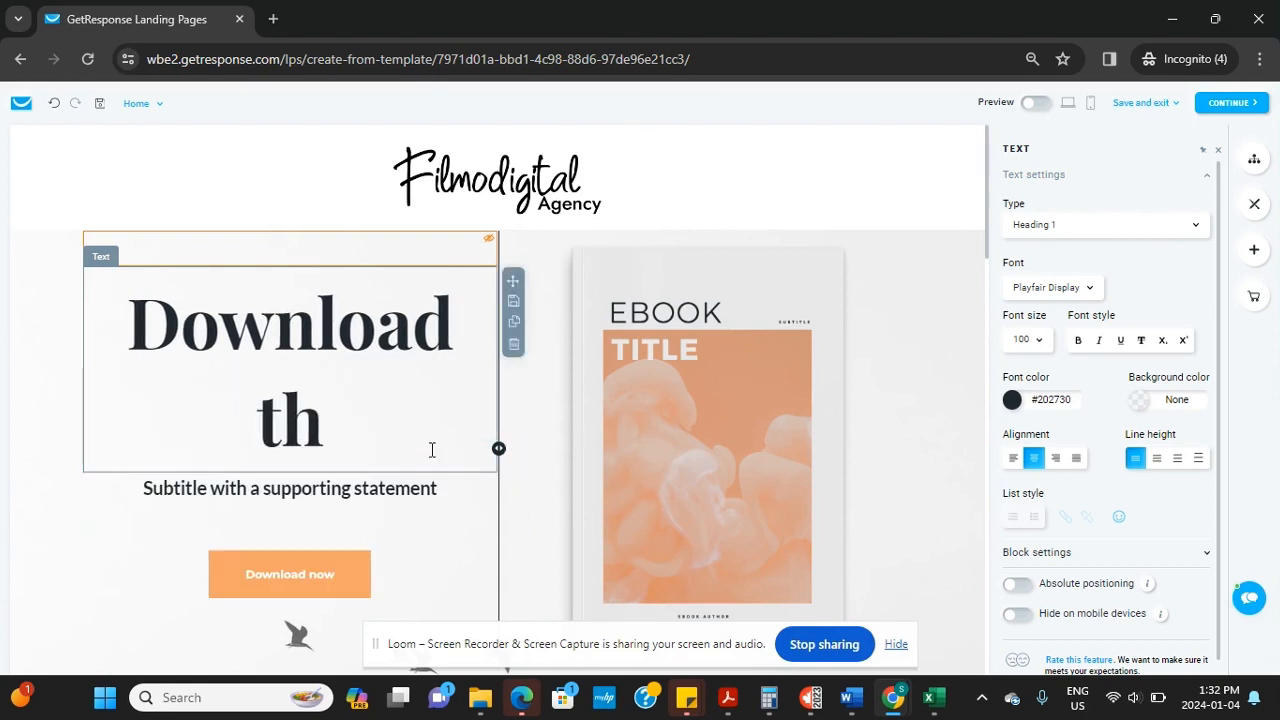
pyautogui.write('is Free')
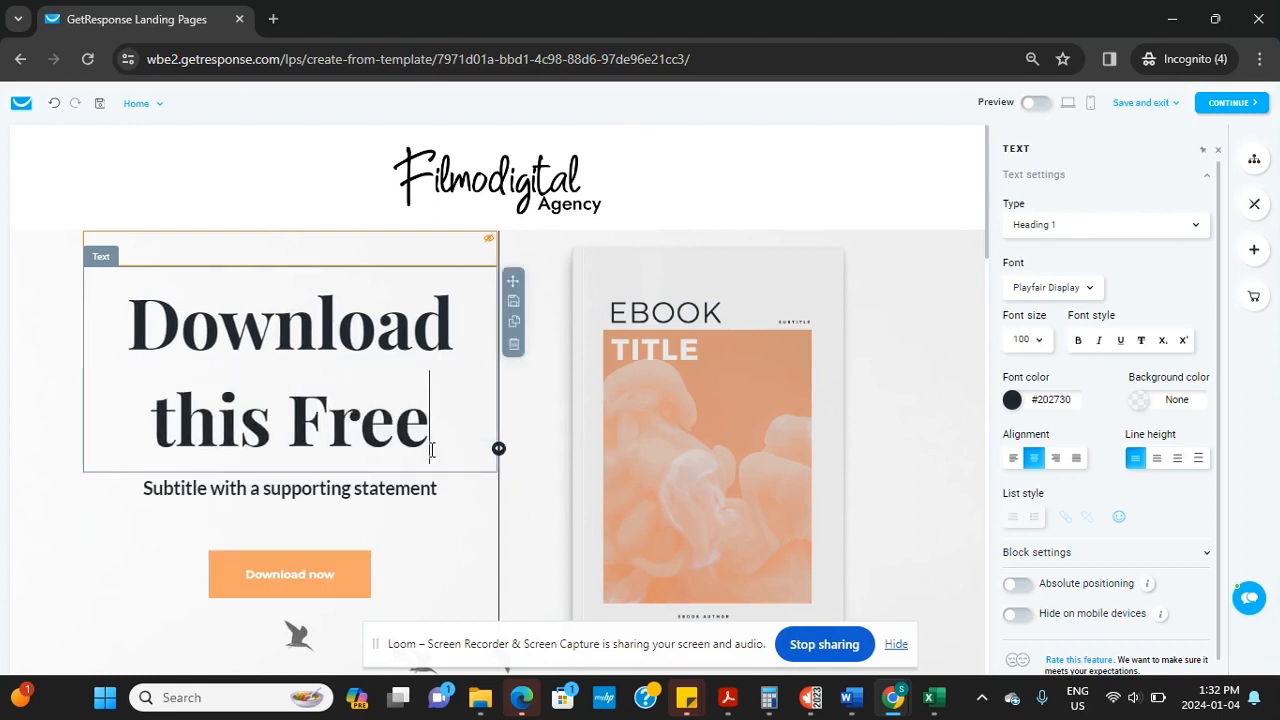
pyautogui.write(' PDF')
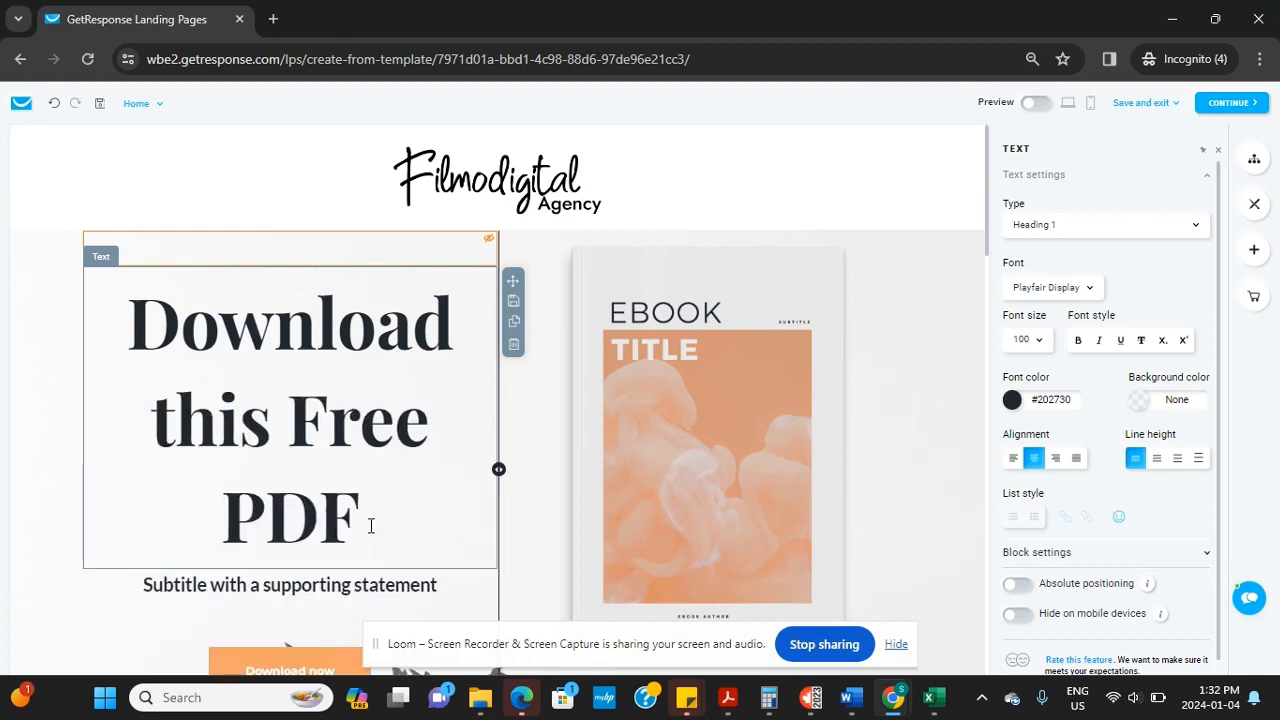
# Set the heading's font size to 64, trying 80 first
pyautogui.moveTo(359, 555); pyautogui.dragTo(128, 366)
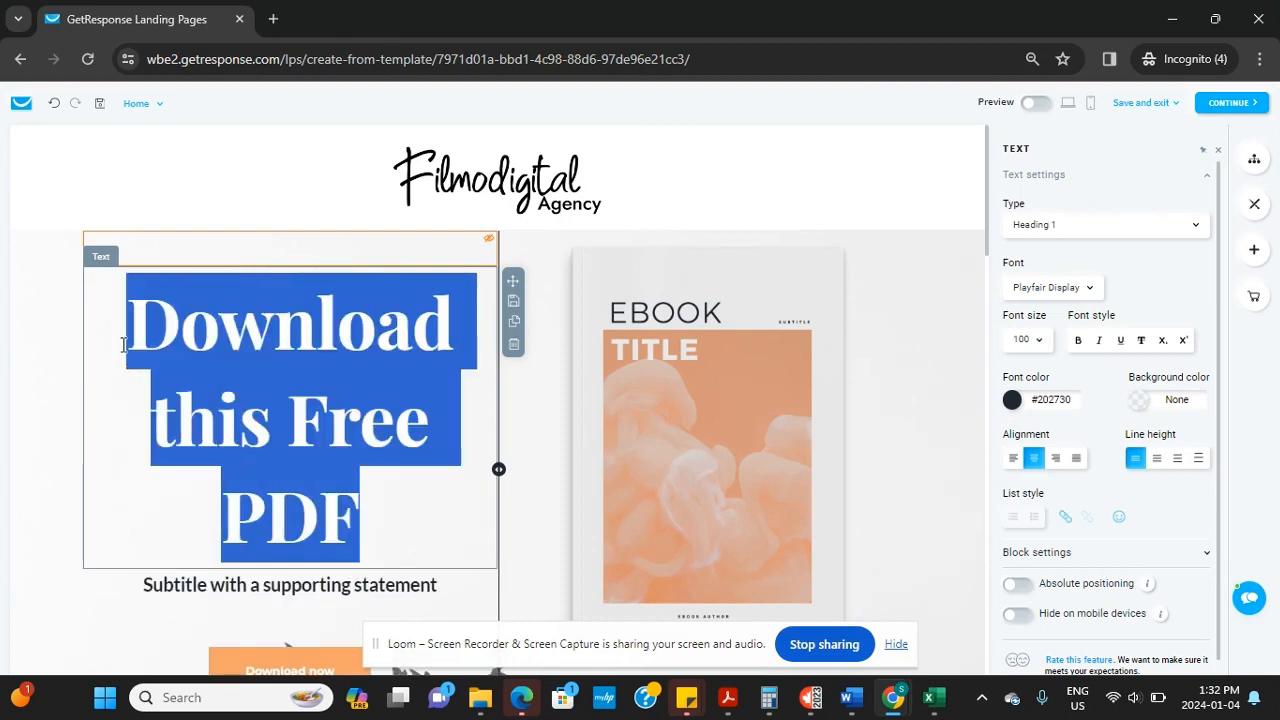
pyautogui.click(1040, 342)
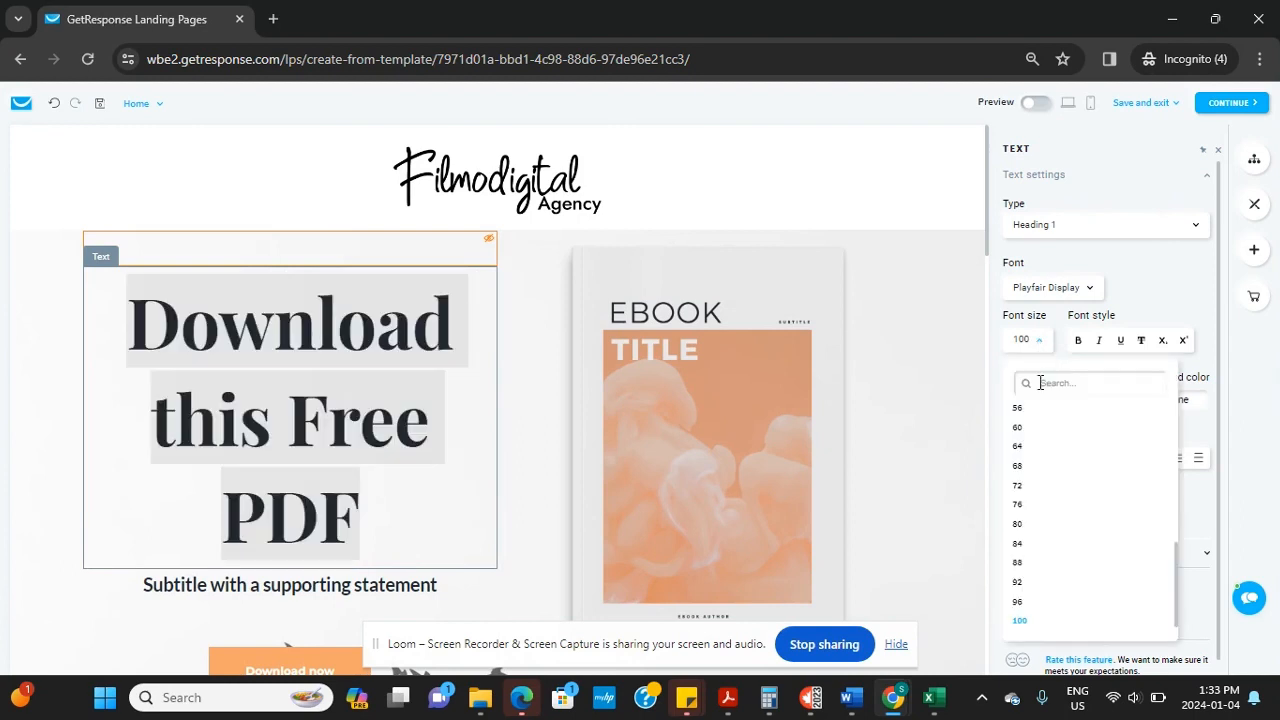
pyautogui.click(1018, 525)
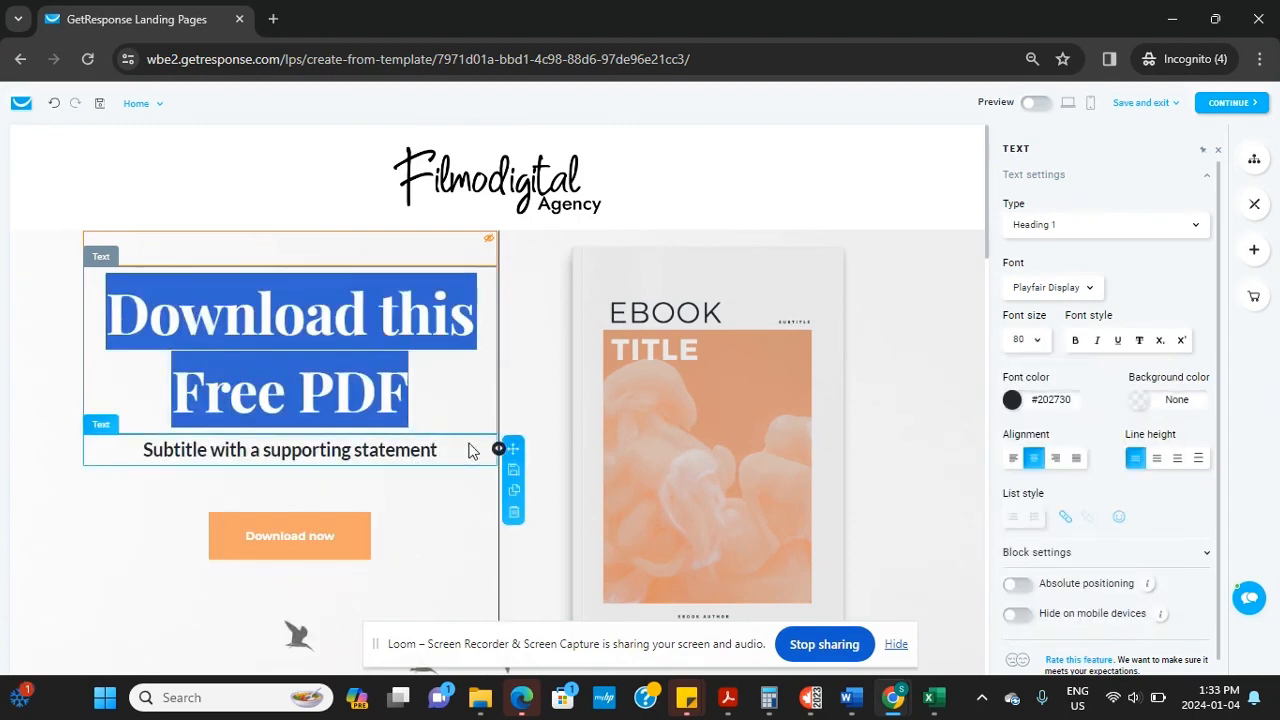
pyautogui.click(1043, 345)
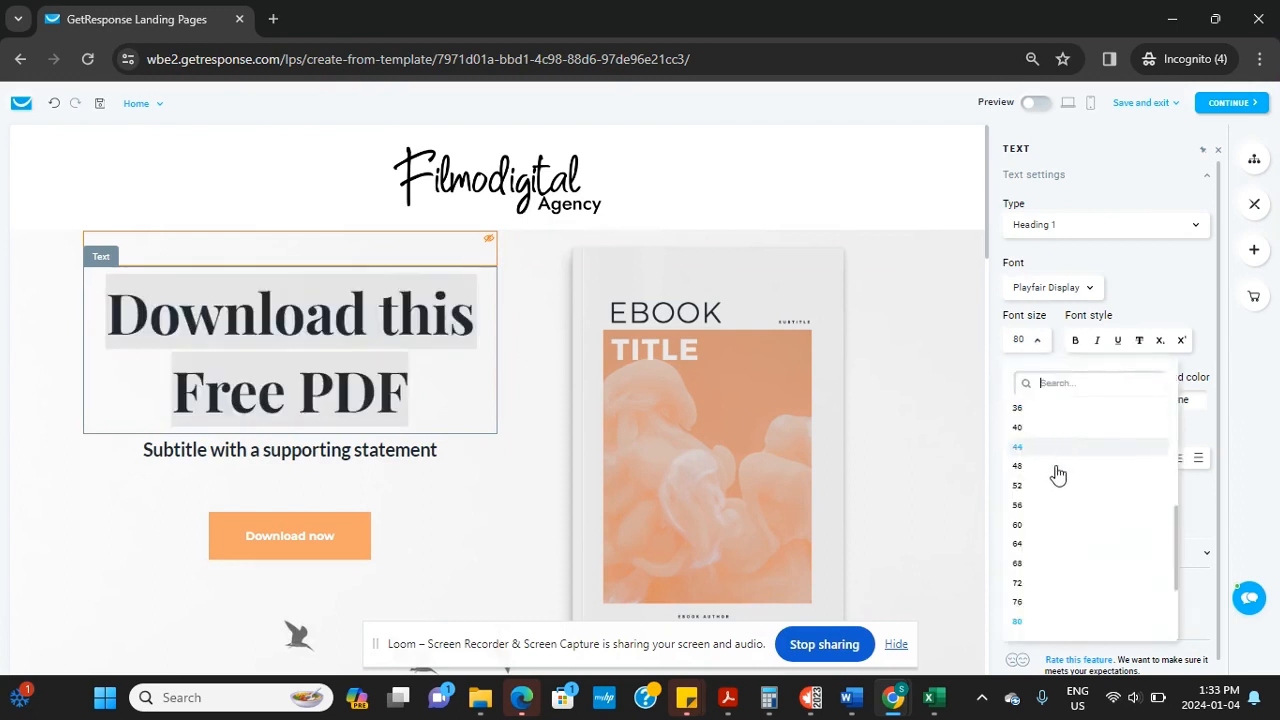
pyautogui.click(1020, 545)
pyautogui.click(443, 434)
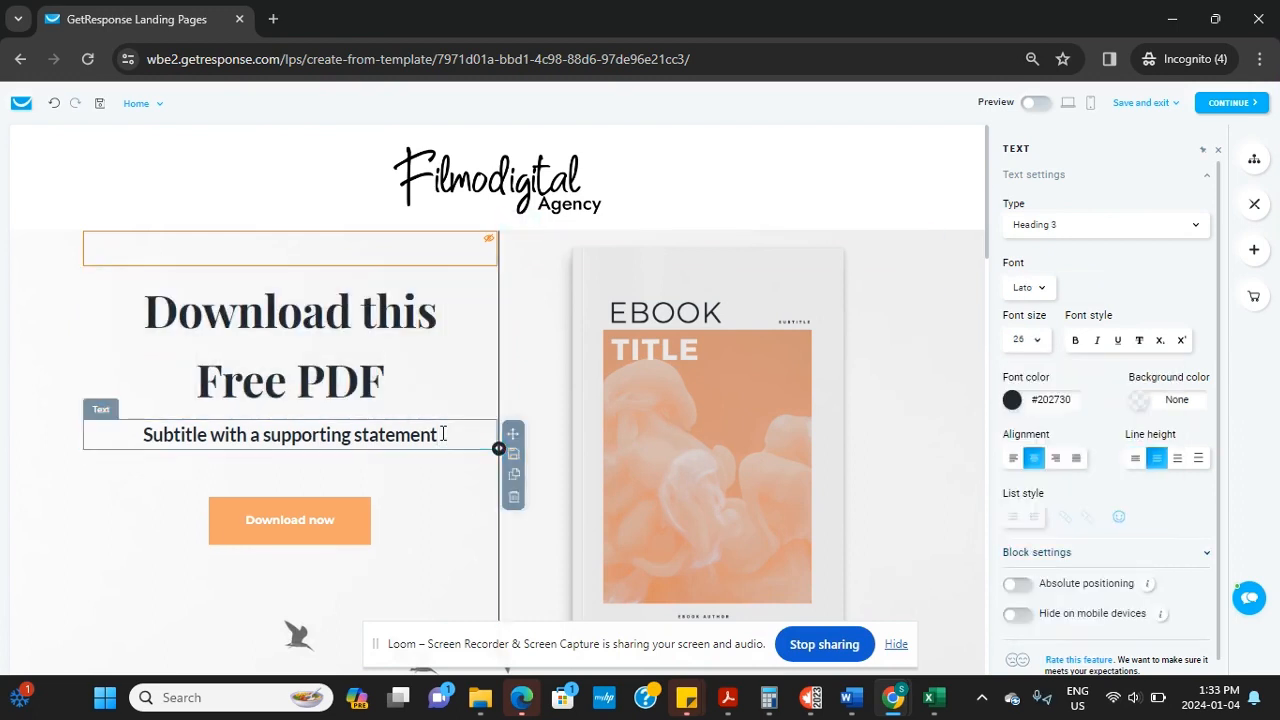
# Replace the placeholder subtitle with 'Learn how to run Facebook ads in 30 minutes'
pyautogui.moveTo(443, 434); pyautogui.dragTo(74, 423)
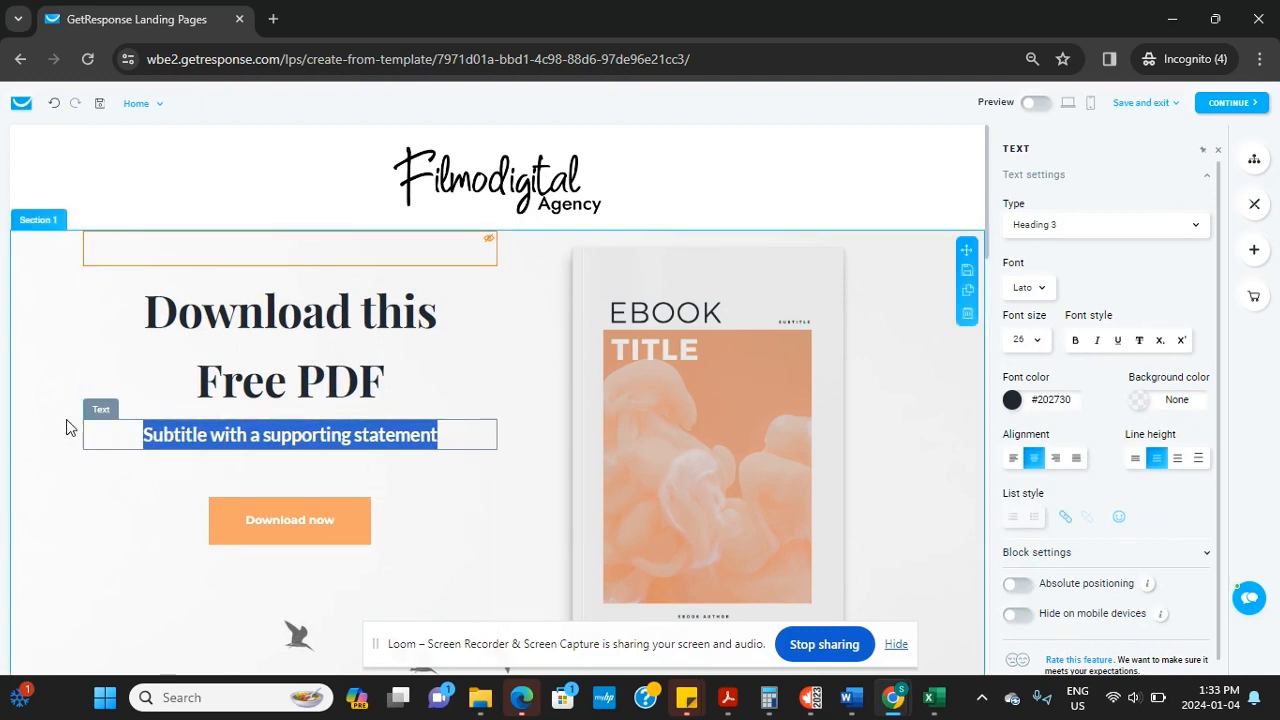
pyautogui.press('BackSpace')
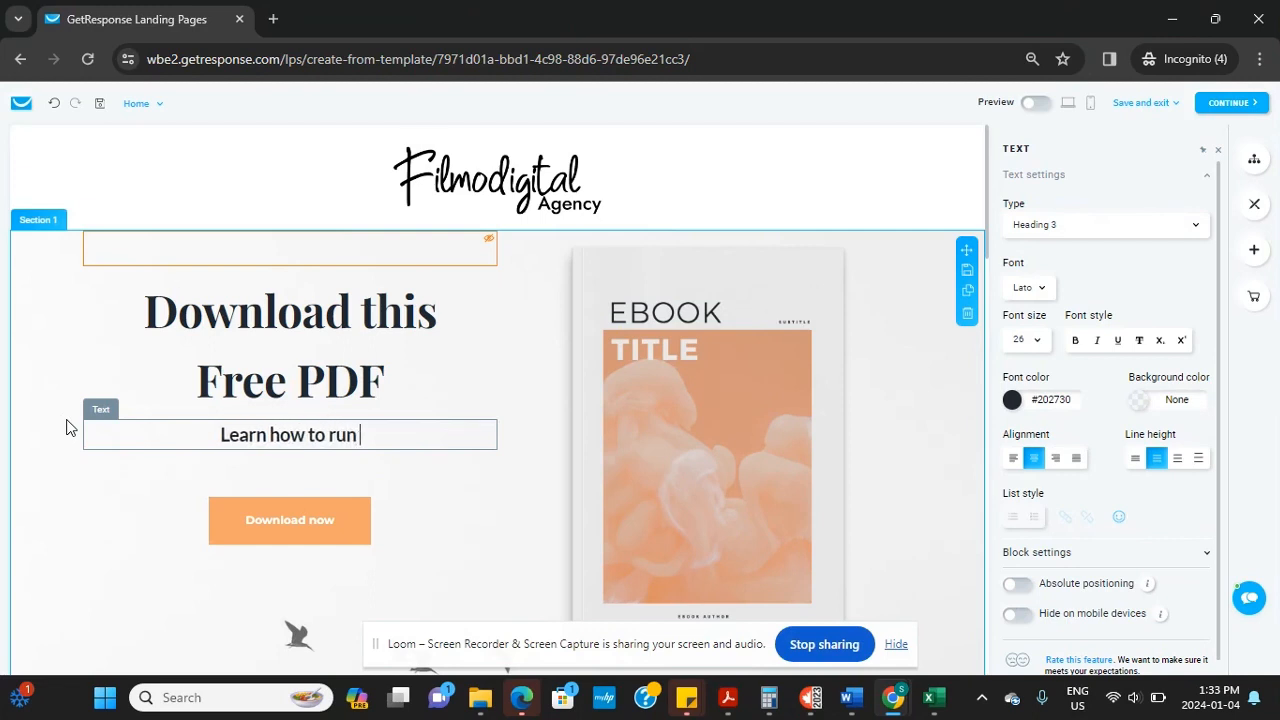
pyautogui.write('aceboo')
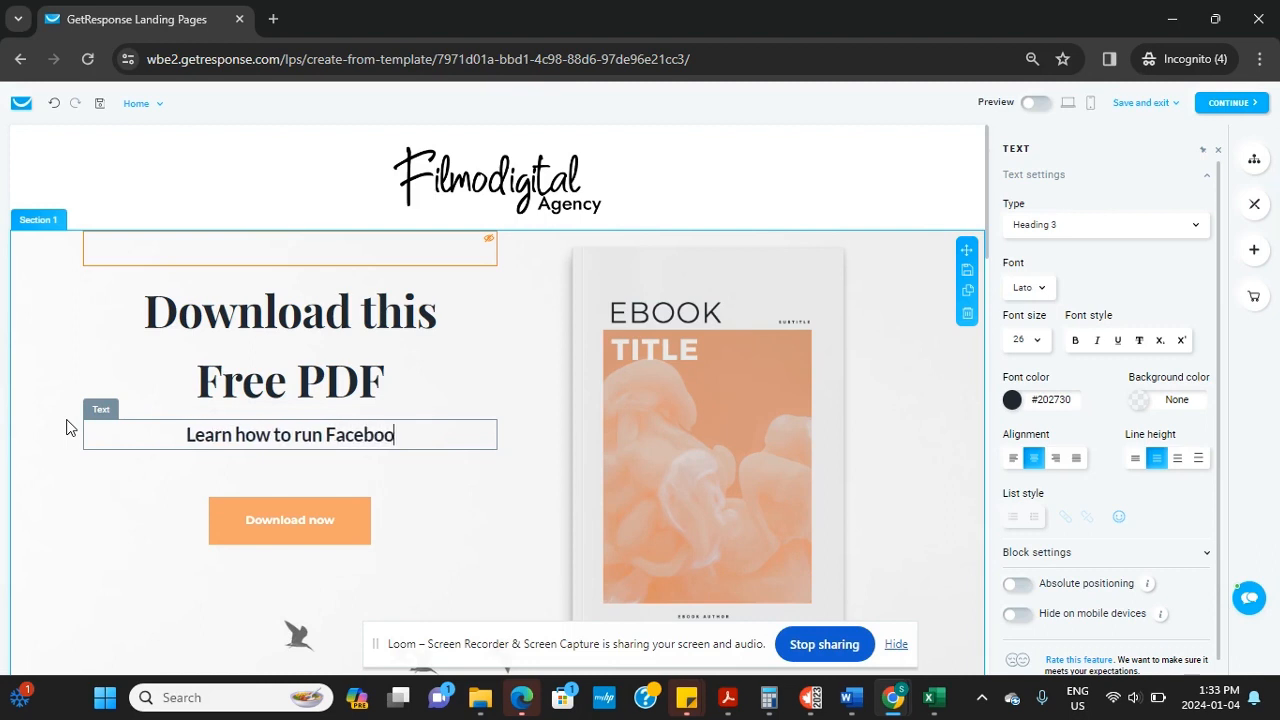
pyautogui.write('k ads in ')
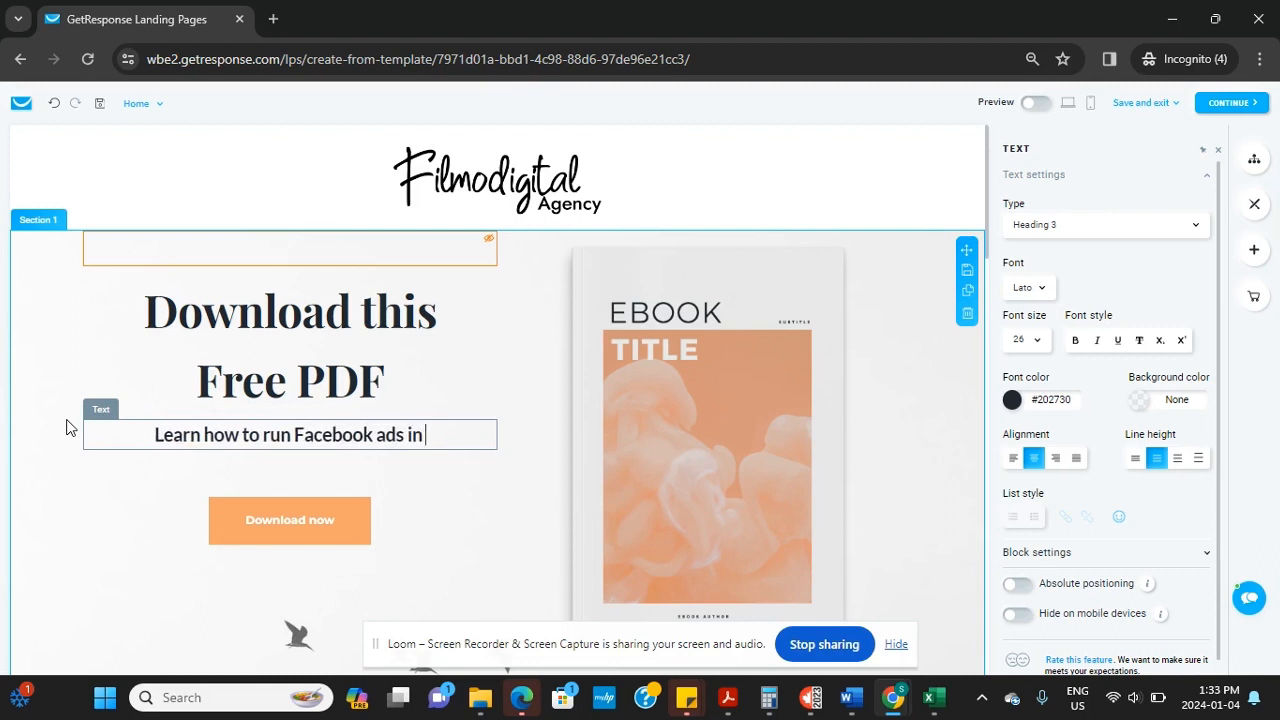
pyautogui.write('30 miniut')
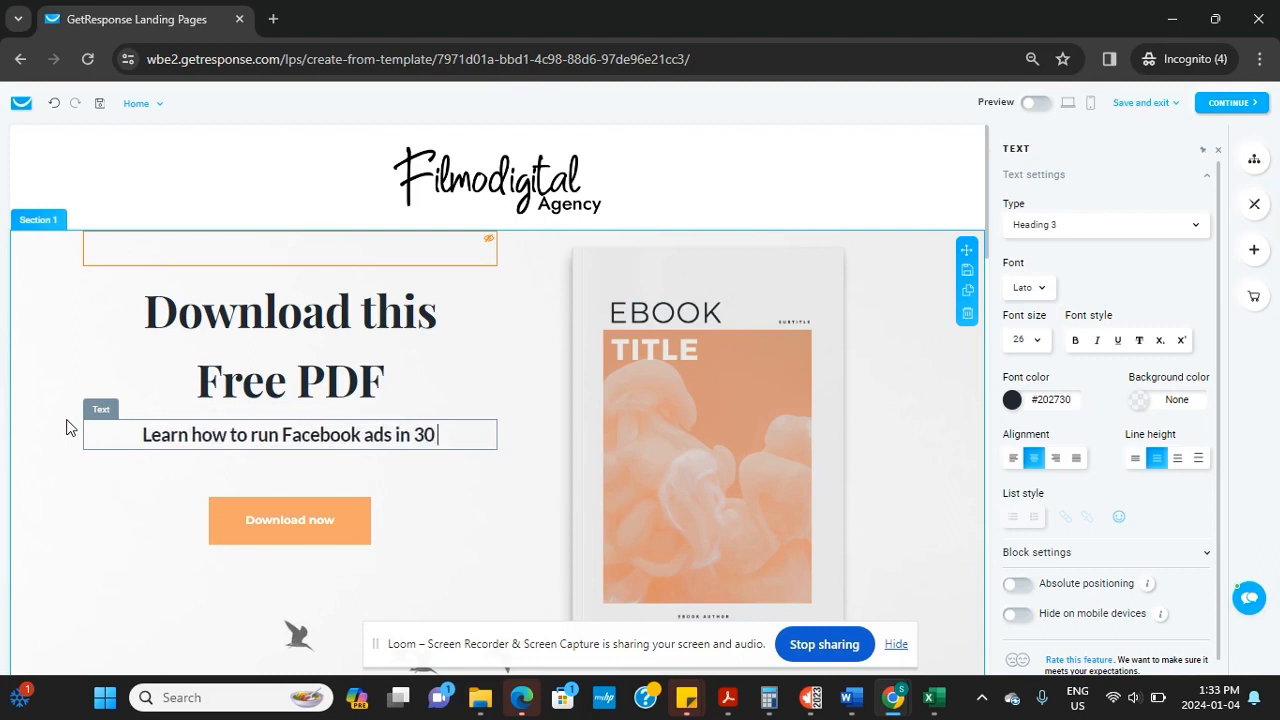
pyautogui.press('BackSpace')
pyautogui.press('BackSpace')
pyautogui.press('BackSpace')
pyautogui.press('BackSpace')
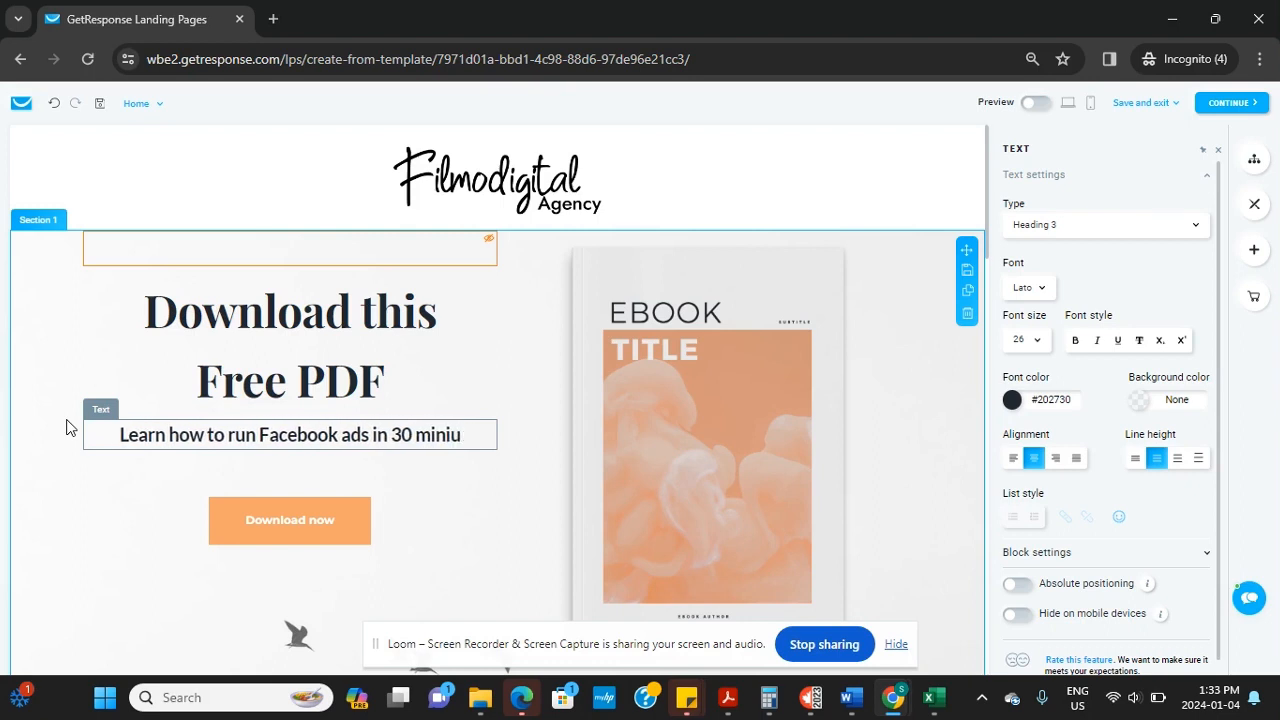
pyautogui.write('nutes')
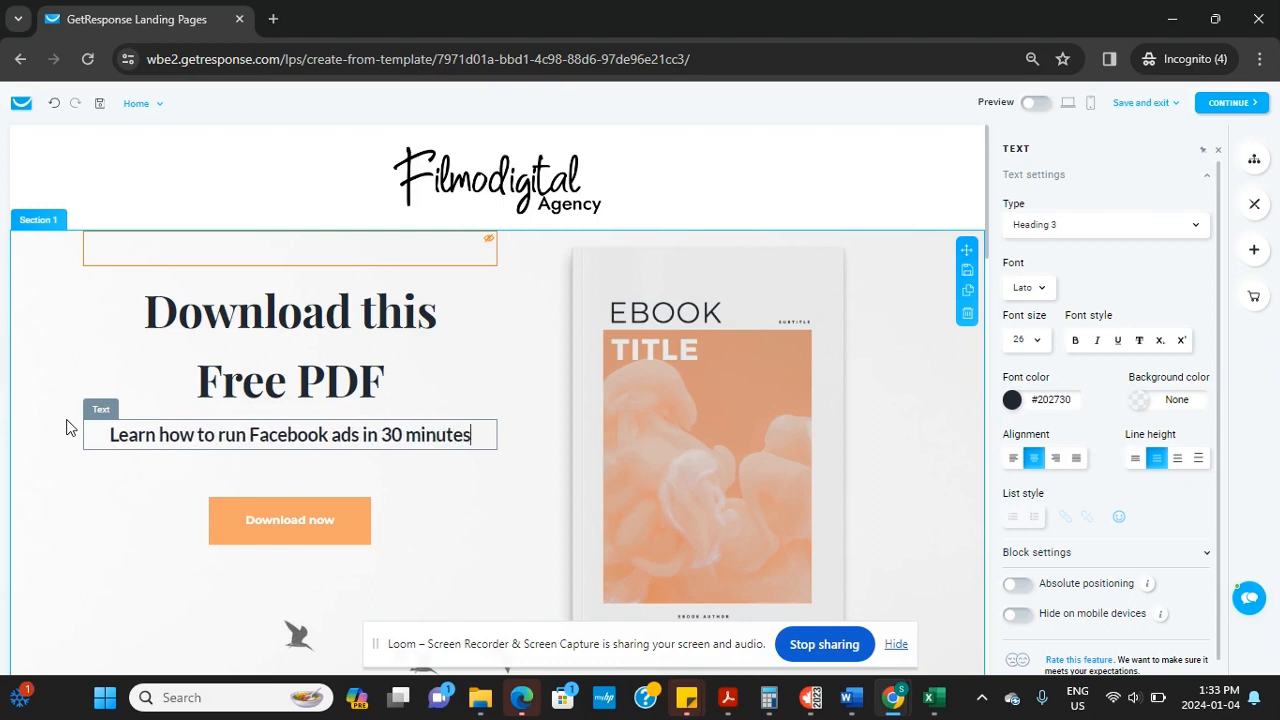
pyautogui.click(286, 520)
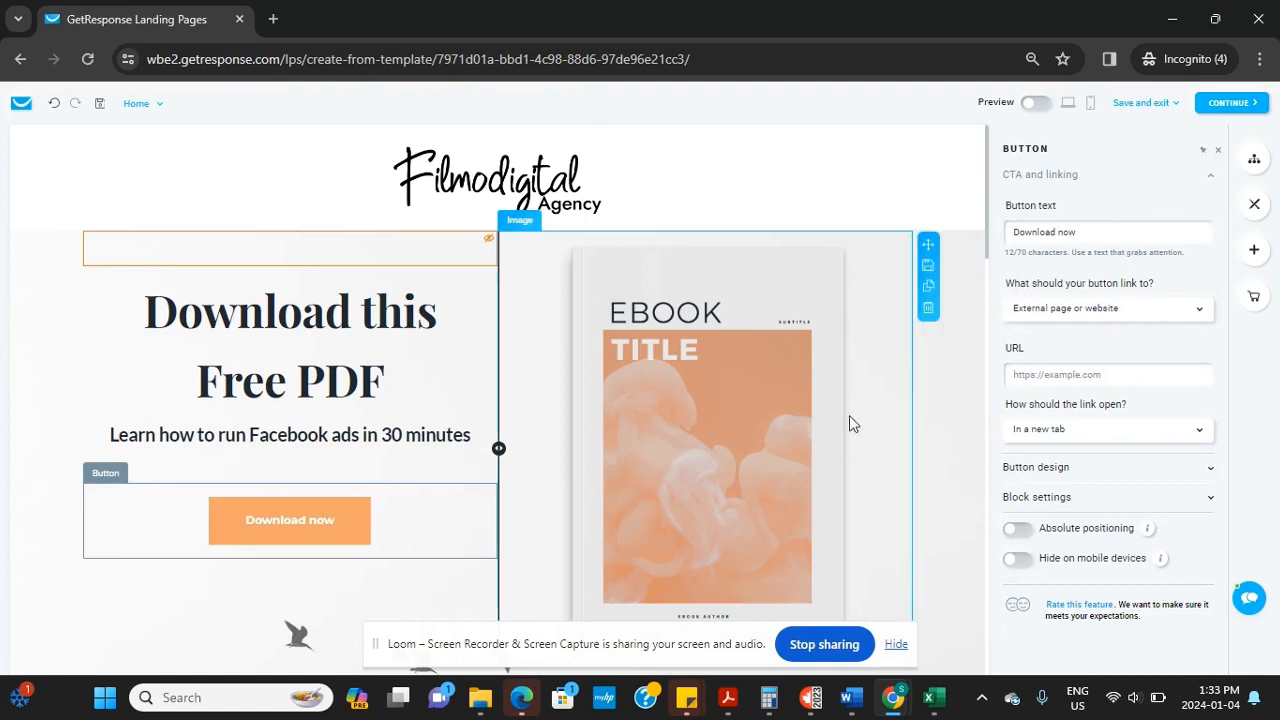
# Replace the ebook mockup with the Getting Started with Facebook Ads image from My files
pyautogui.click(727, 330)
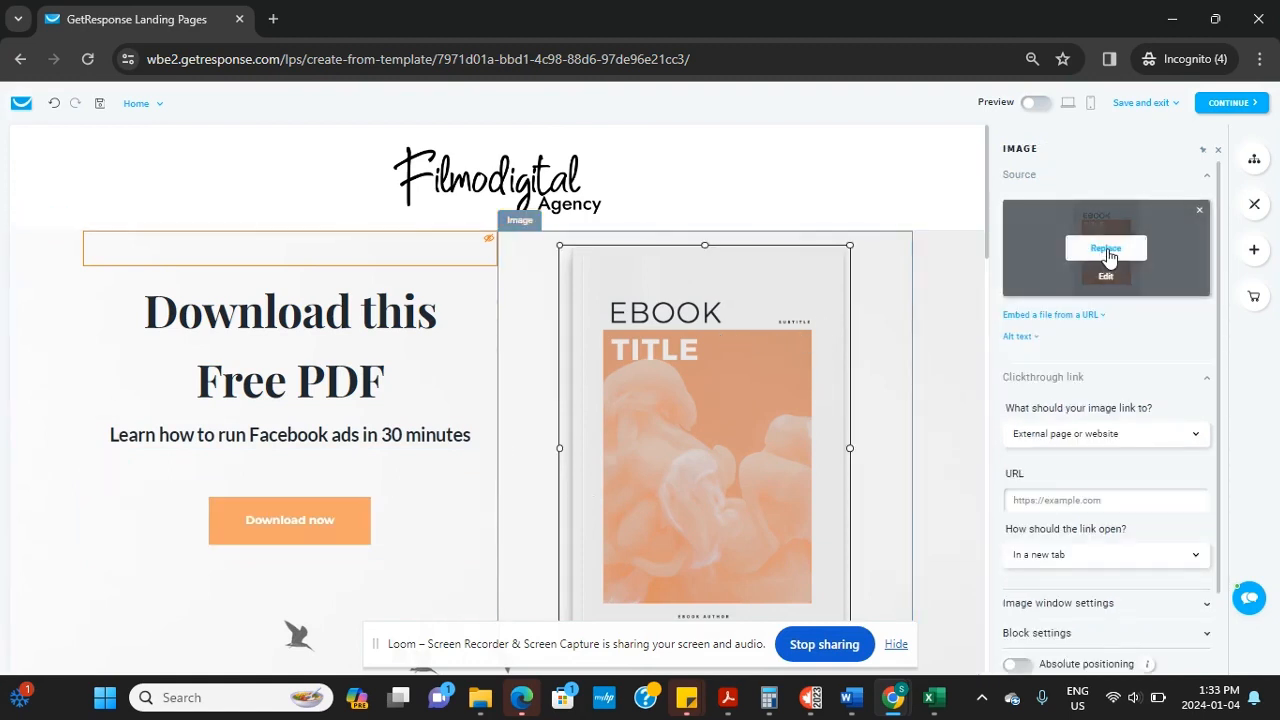
pyautogui.click(1106, 249)
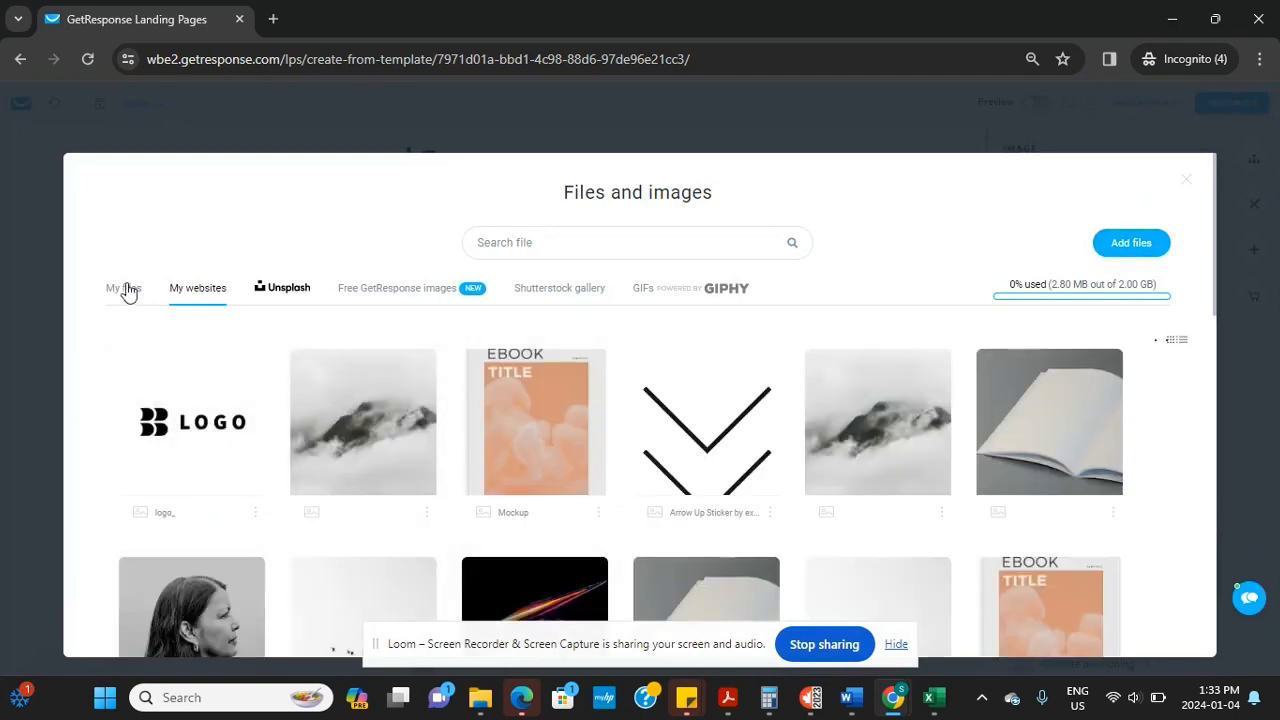
pyautogui.click(125, 291)
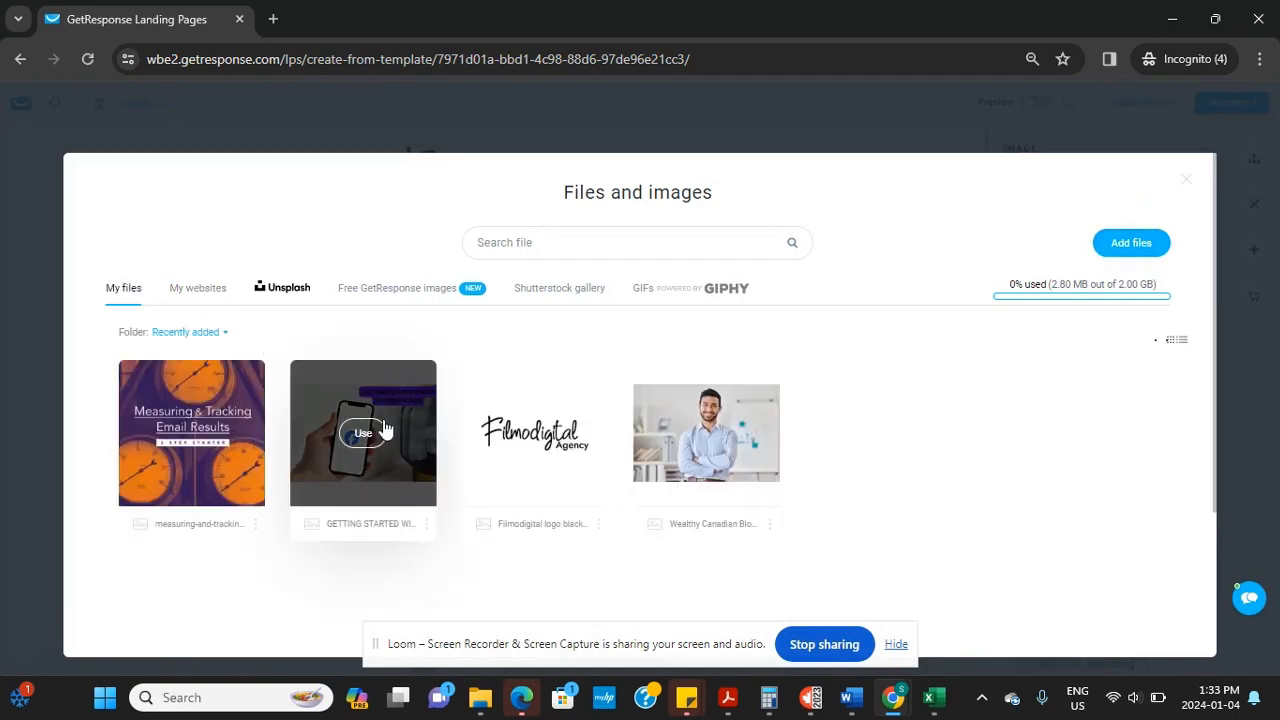
pyautogui.click(363, 432)
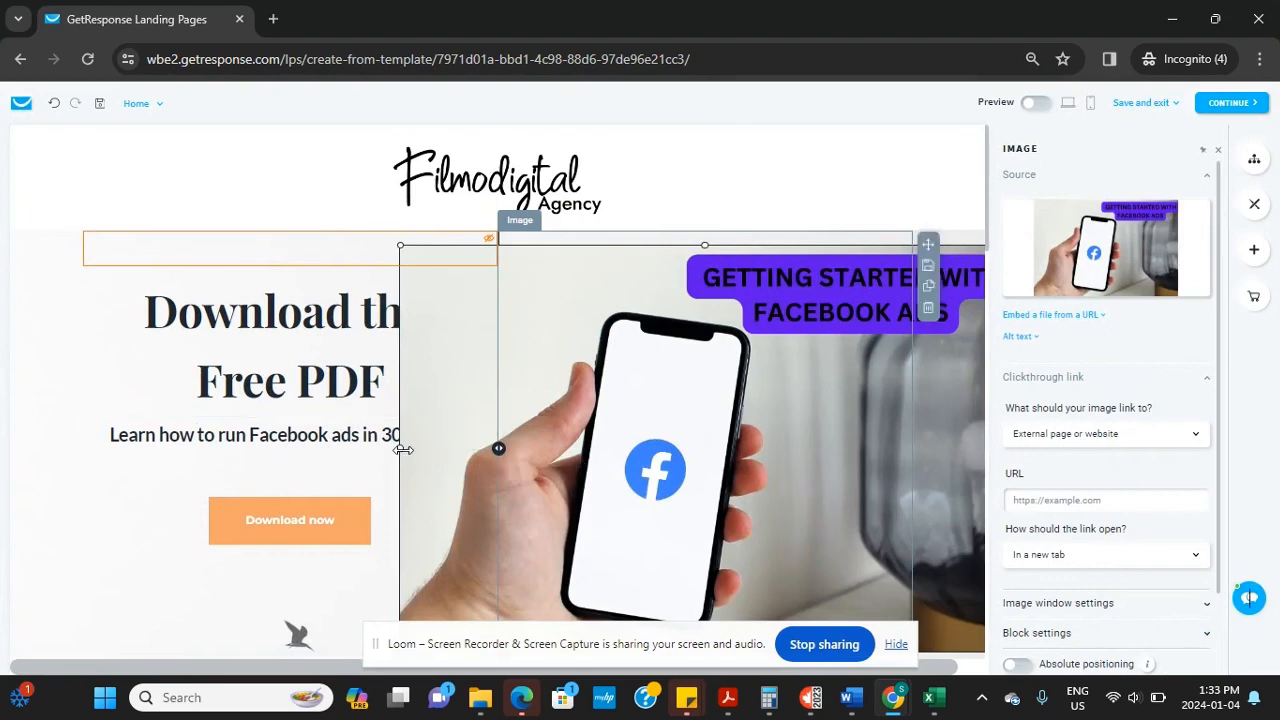
# Narrow the Facebook Ads image from both sides so it fits beside the heading
pyautogui.moveTo(400, 448); pyautogui.dragTo(509, 449)
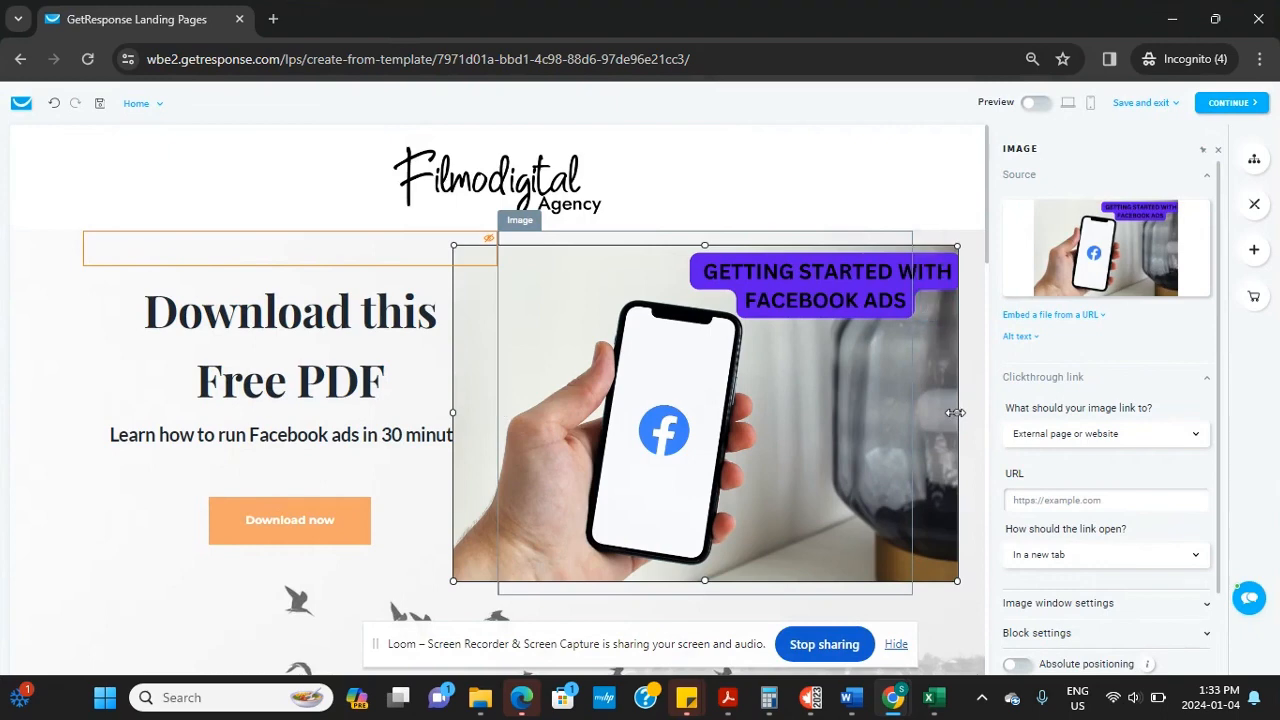
pyautogui.moveTo(955, 412); pyautogui.dragTo(908, 420)
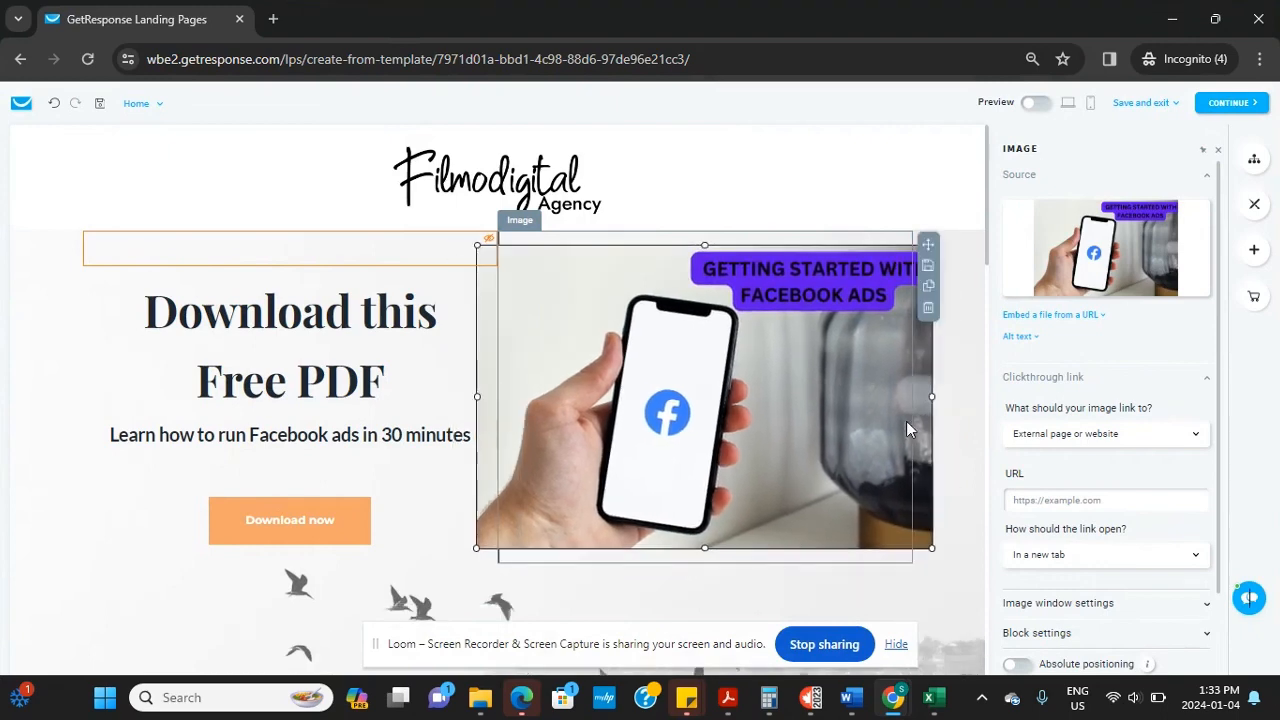
pyautogui.moveTo(478, 397); pyautogui.dragTo(503, 400)
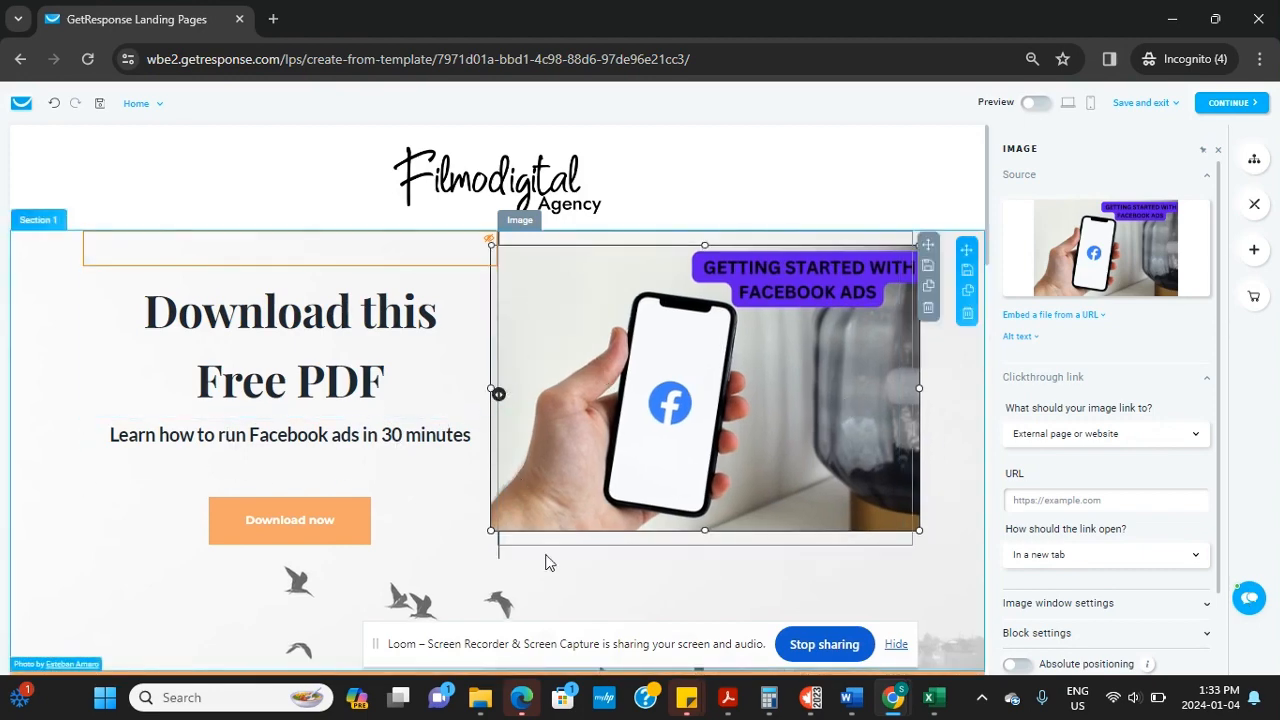
pyautogui.click(445, 550)
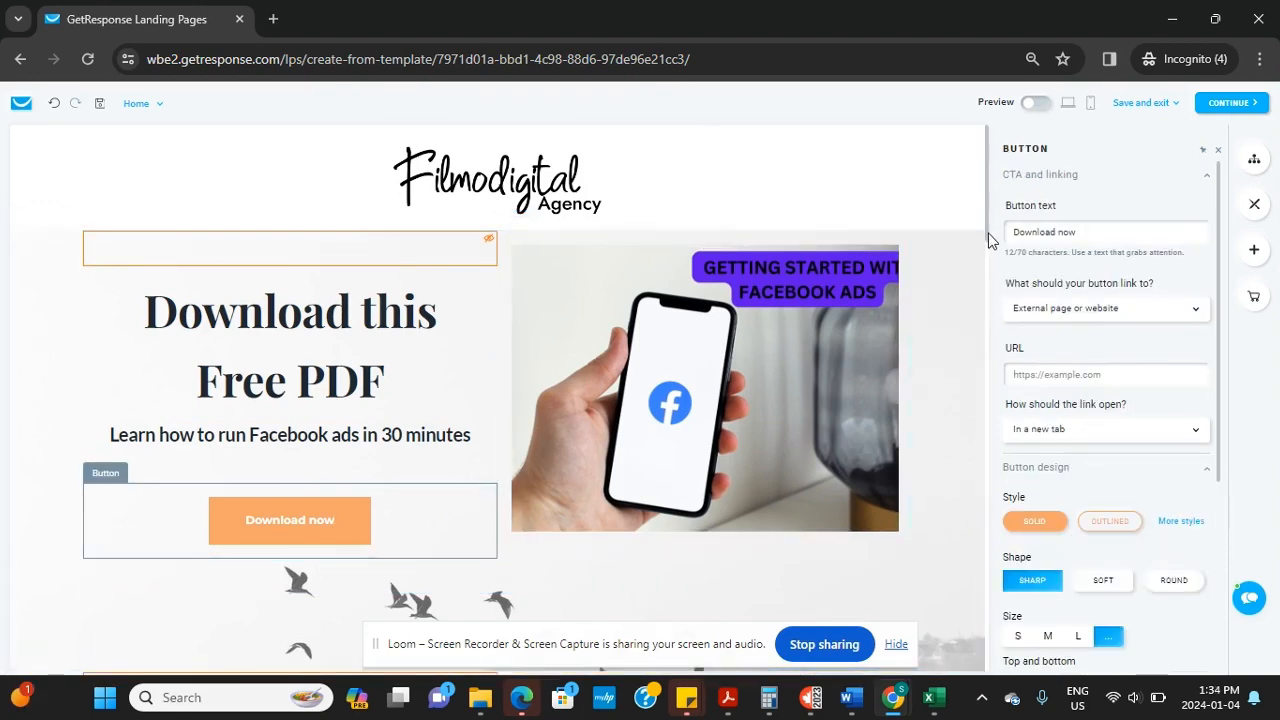
# Delete the duplicated Download this Free PDF section beneath the hero
pyautogui.moveTo(989, 232); pyautogui.dragTo(986, 248)
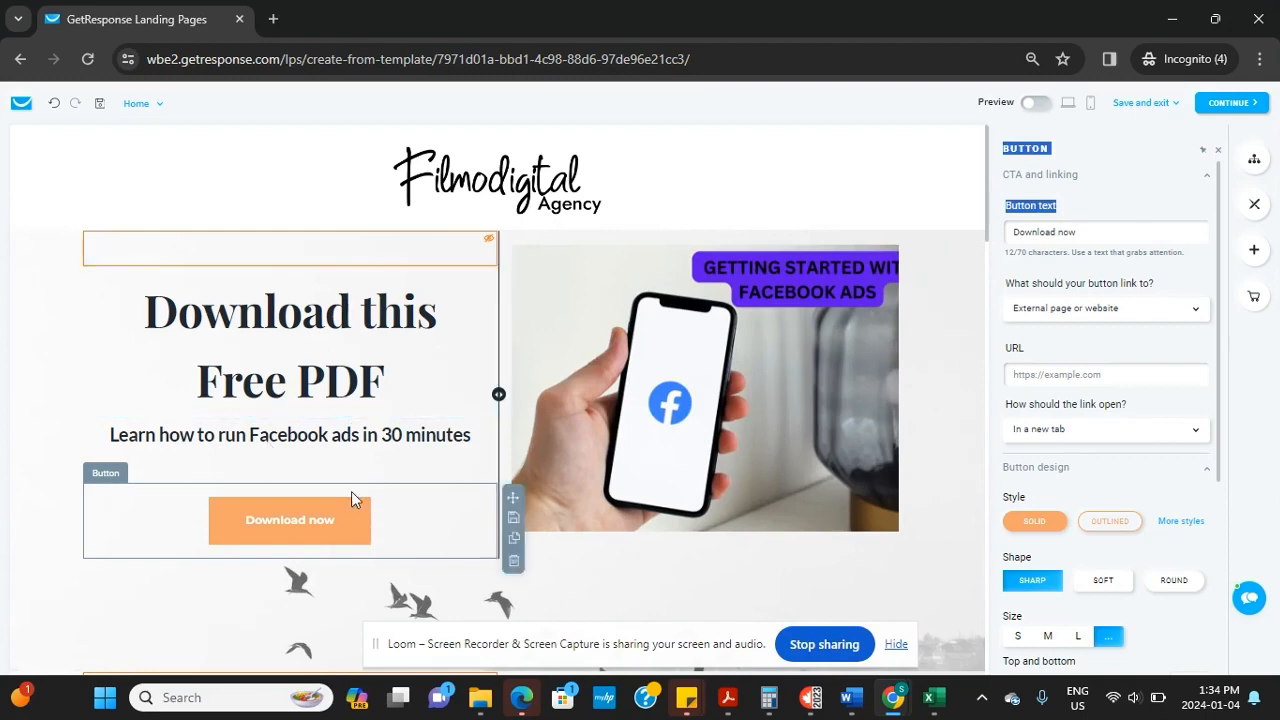
pyautogui.scroll(-2, 718, 463)
pyautogui.scroll(-1, 498, 248)
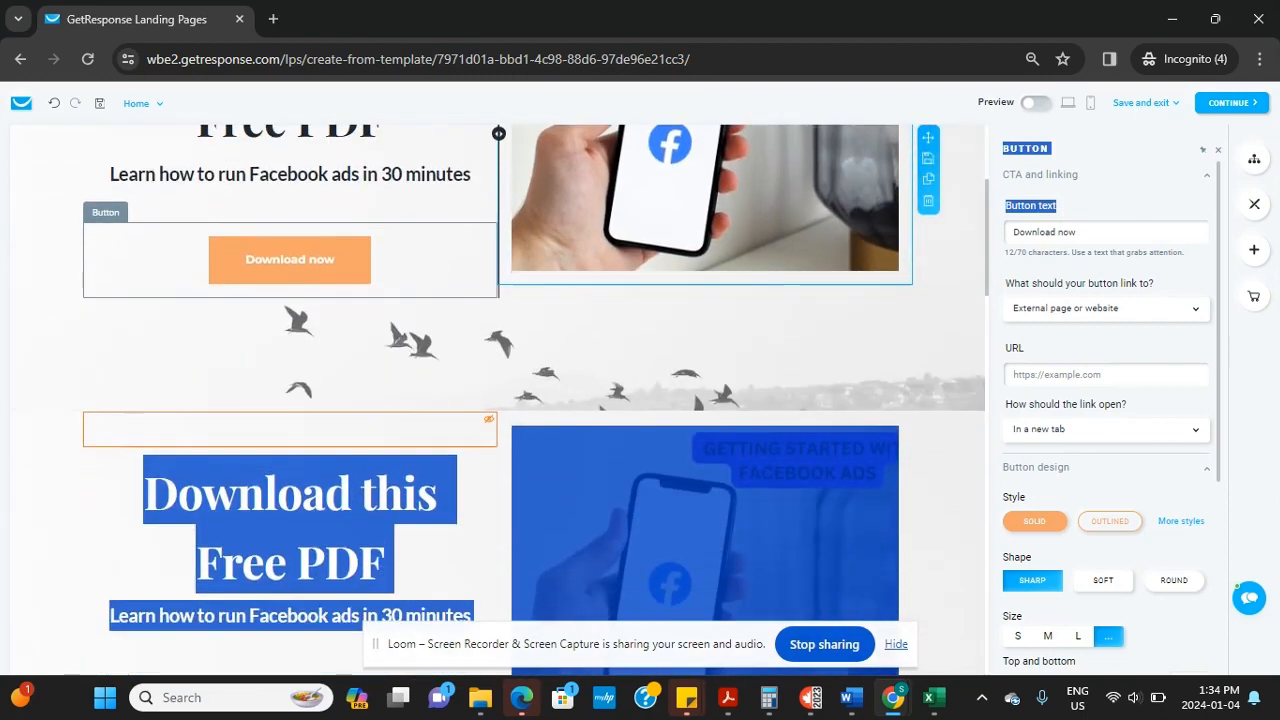
pyautogui.click(225, 380)
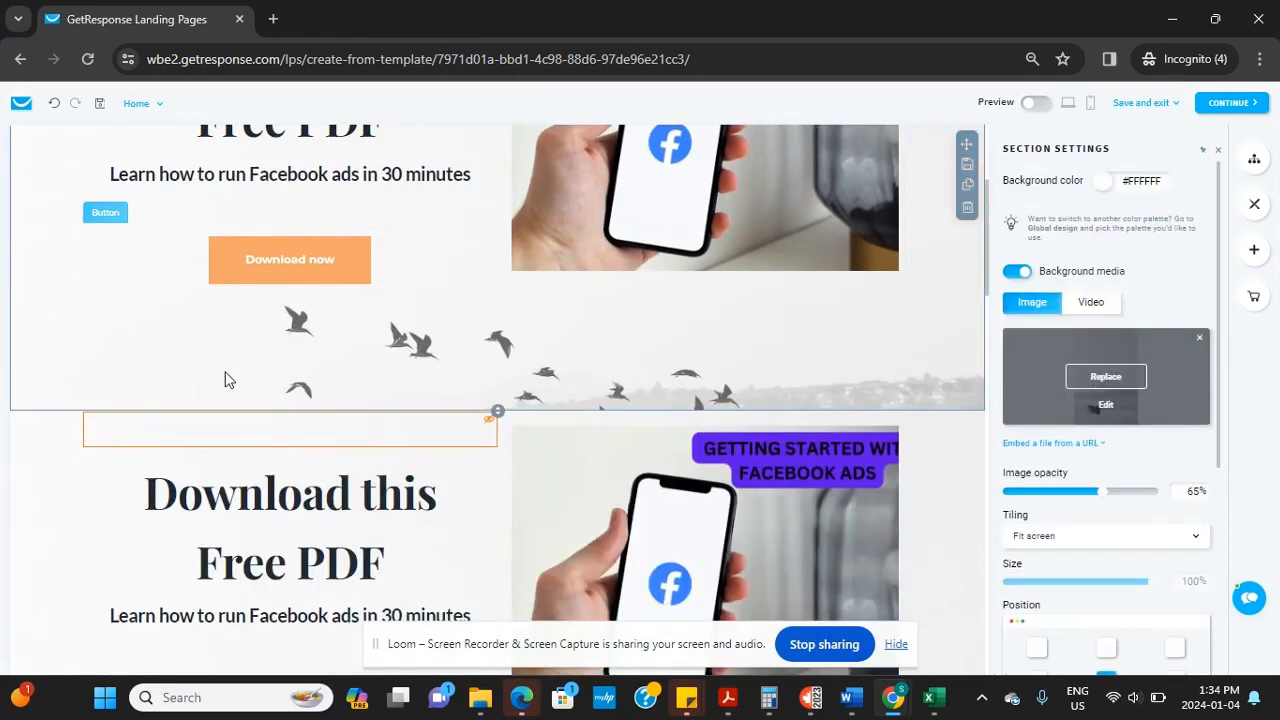
pyautogui.scroll(-1, 220, 523)
pyautogui.scroll(2, 290, 420)
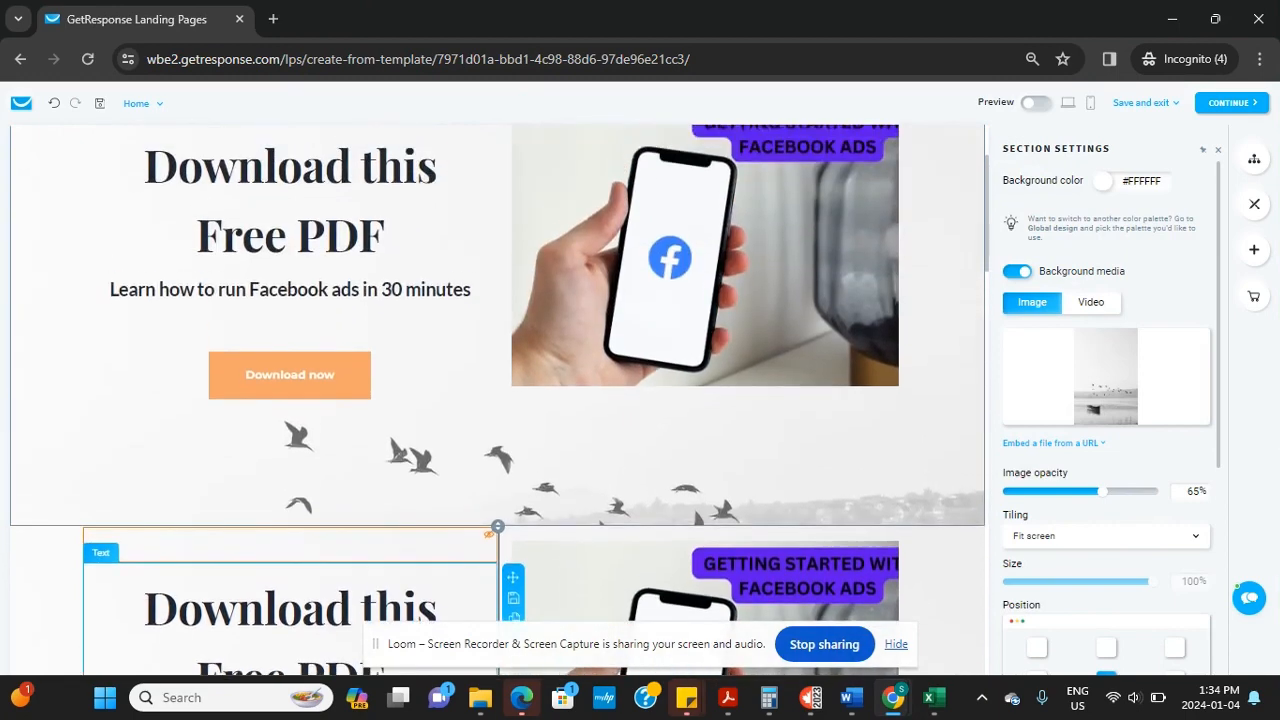
pyautogui.scroll(-3, 290, 420)
pyautogui.scroll(1, 290, 420)
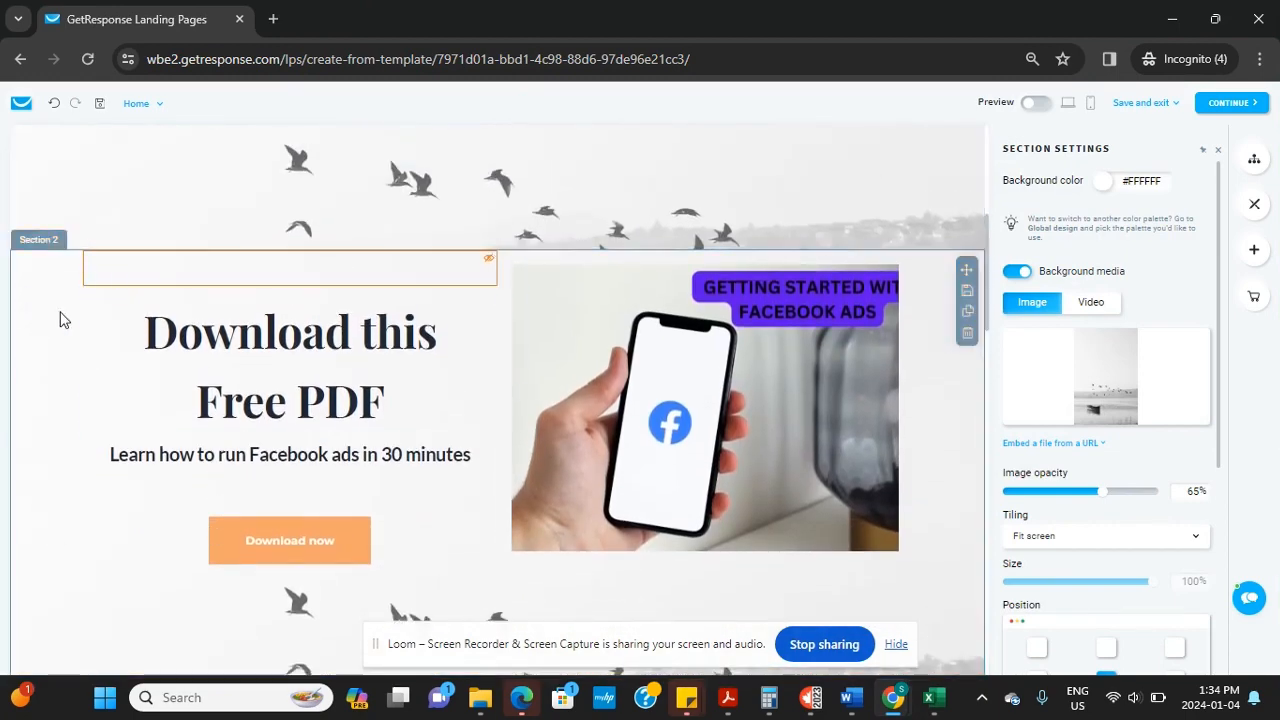
pyautogui.scroll(1, 498, 437)
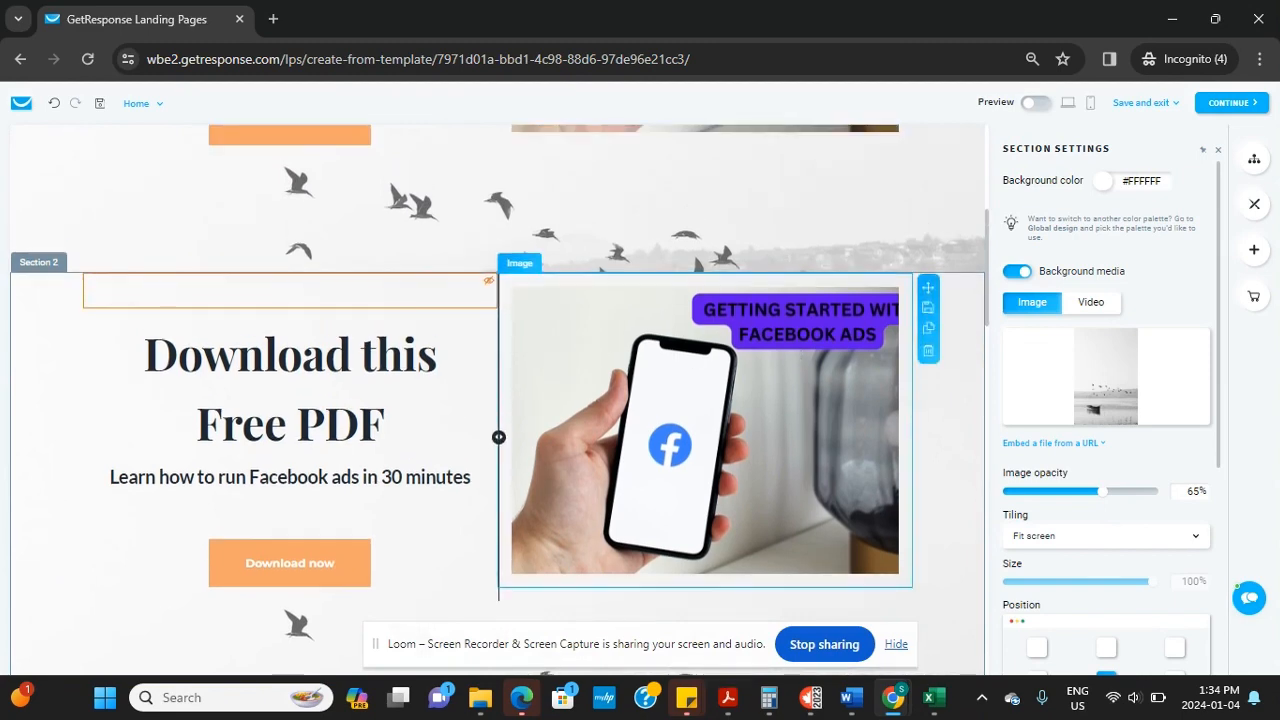
pyautogui.scroll(-2, 498, 437)
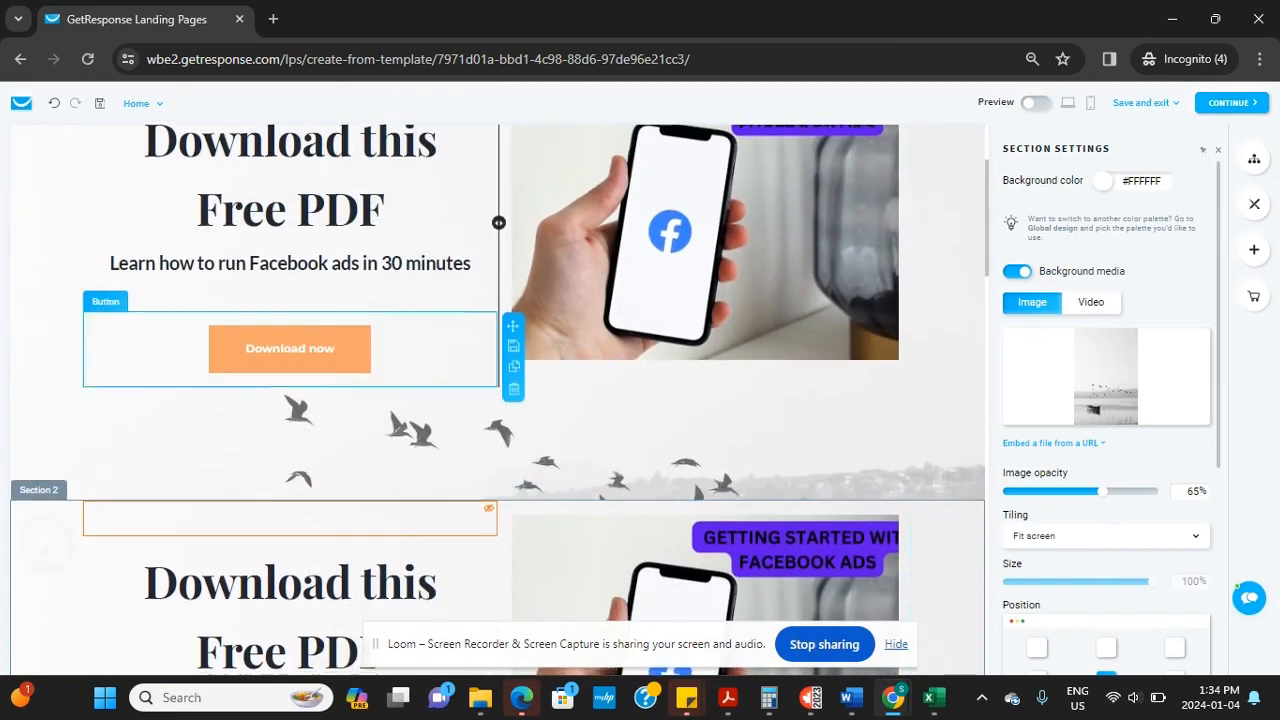
pyautogui.scroll(-1, 770, 392)
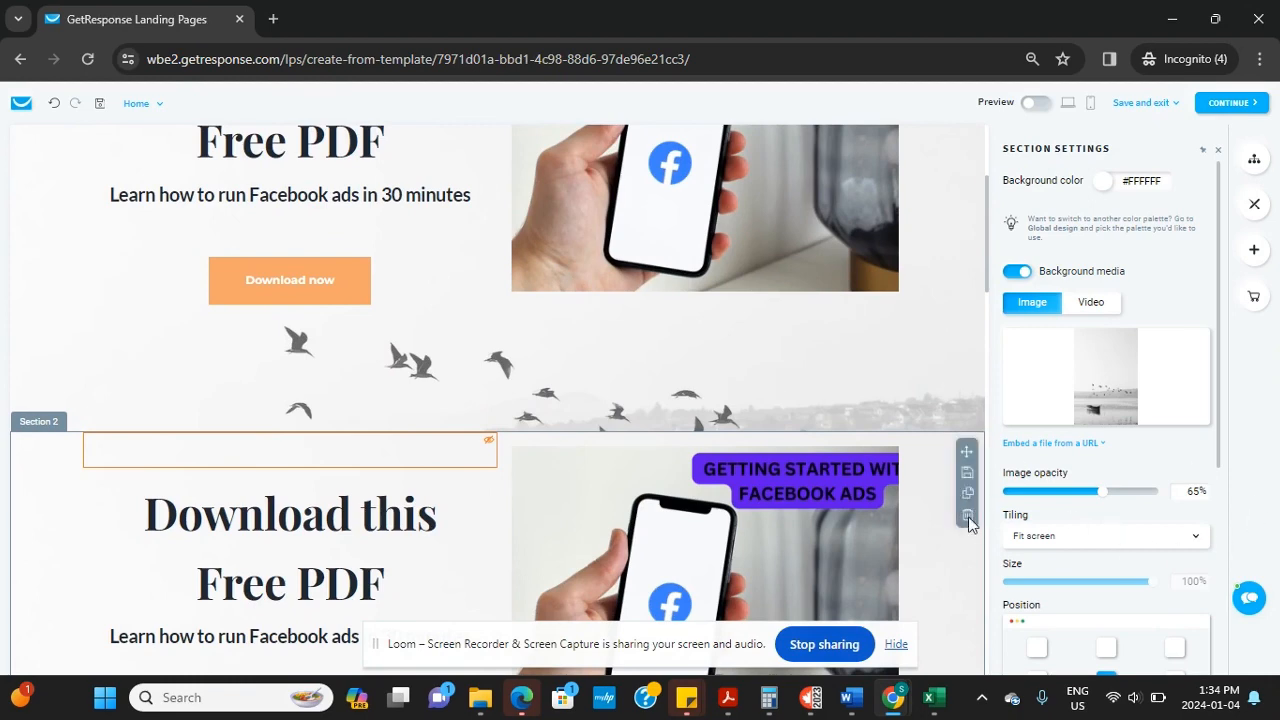
pyautogui.click(968, 516)
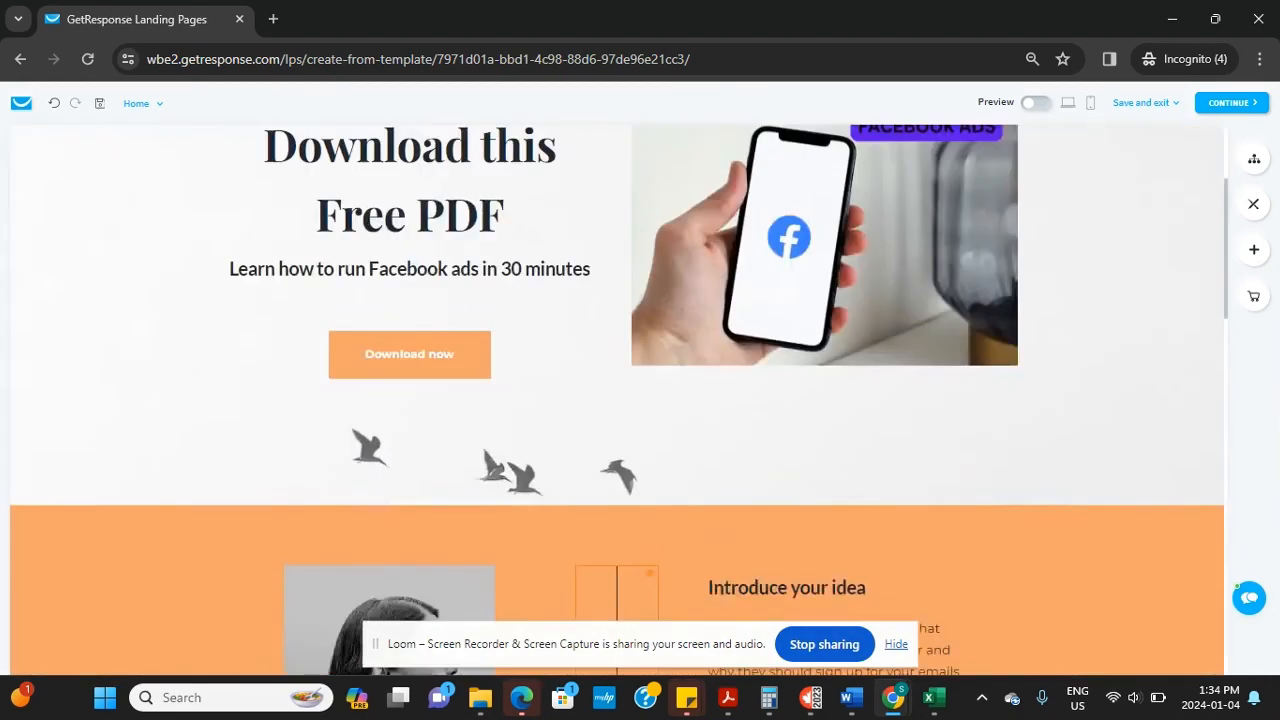
# Move the Name and Email signup form from the page bottom into the hero section
pyautogui.scroll(2, 617, 400)
pyautogui.scroll(-6, 617, 400)
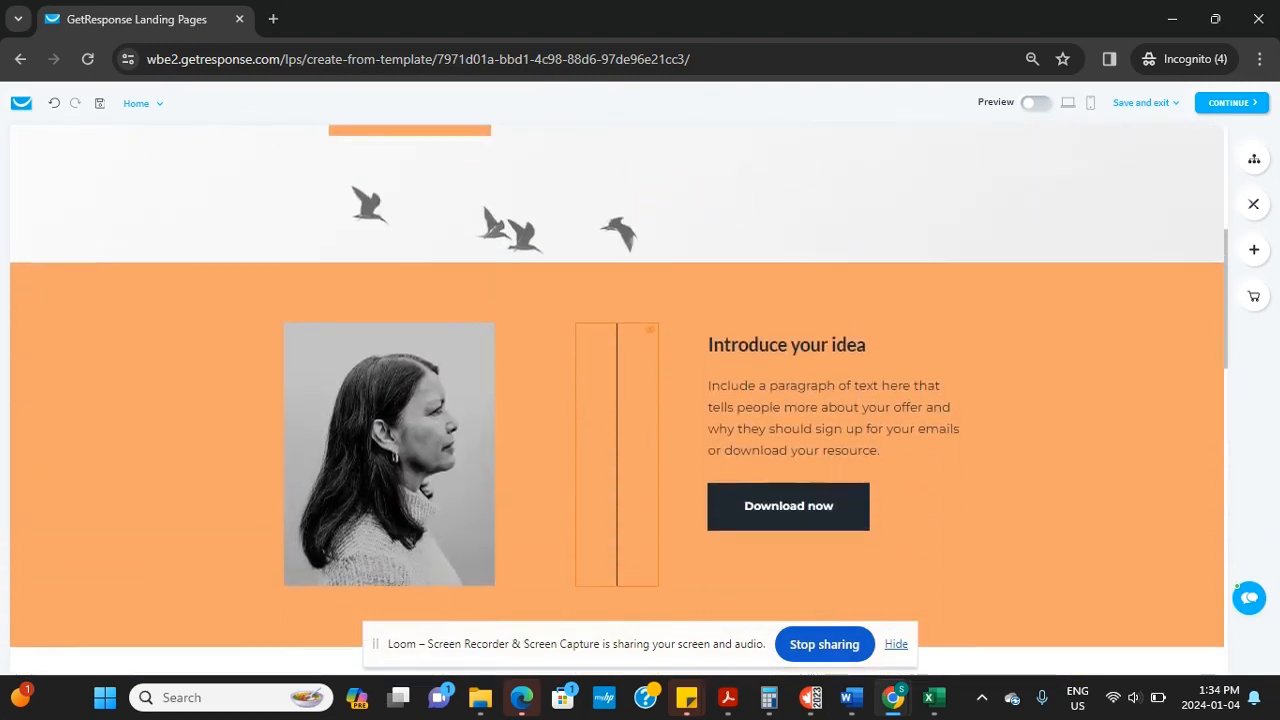
pyautogui.scroll(3, 617, 400)
pyautogui.scroll(-3, 617, 400)
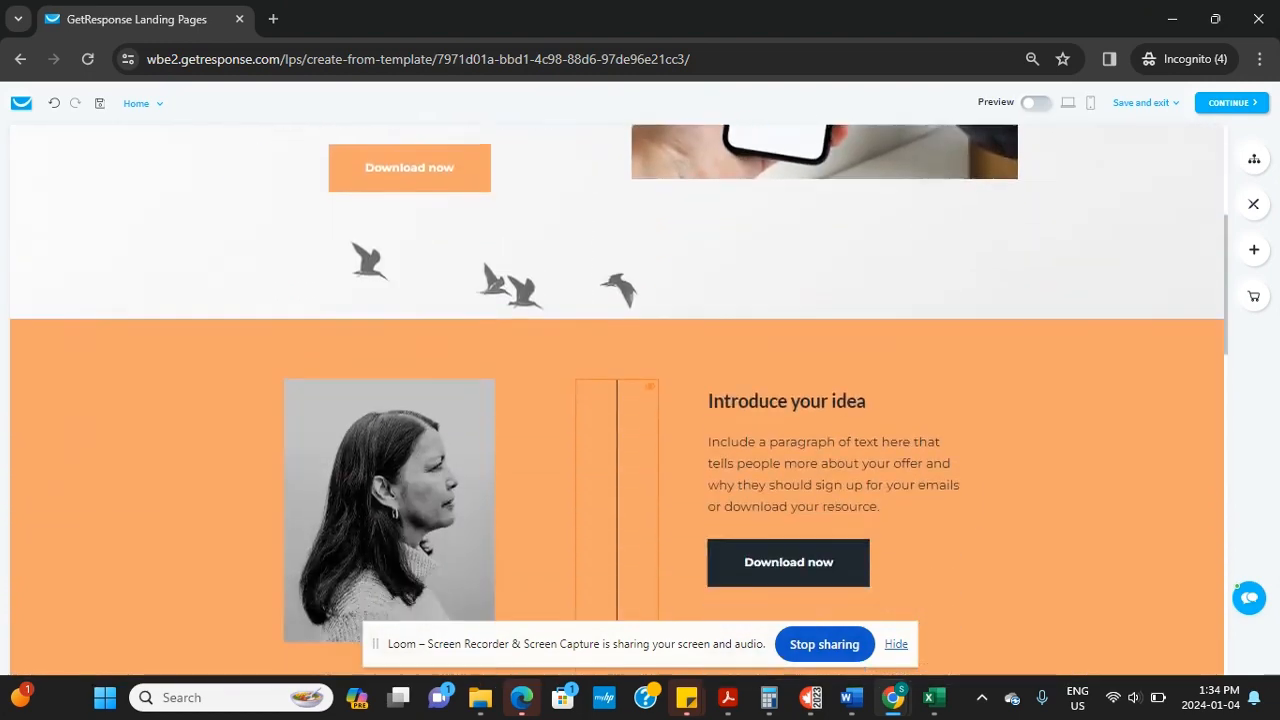
pyautogui.scroll(-5, 489, 173)
pyautogui.scroll(5, 489, 173)
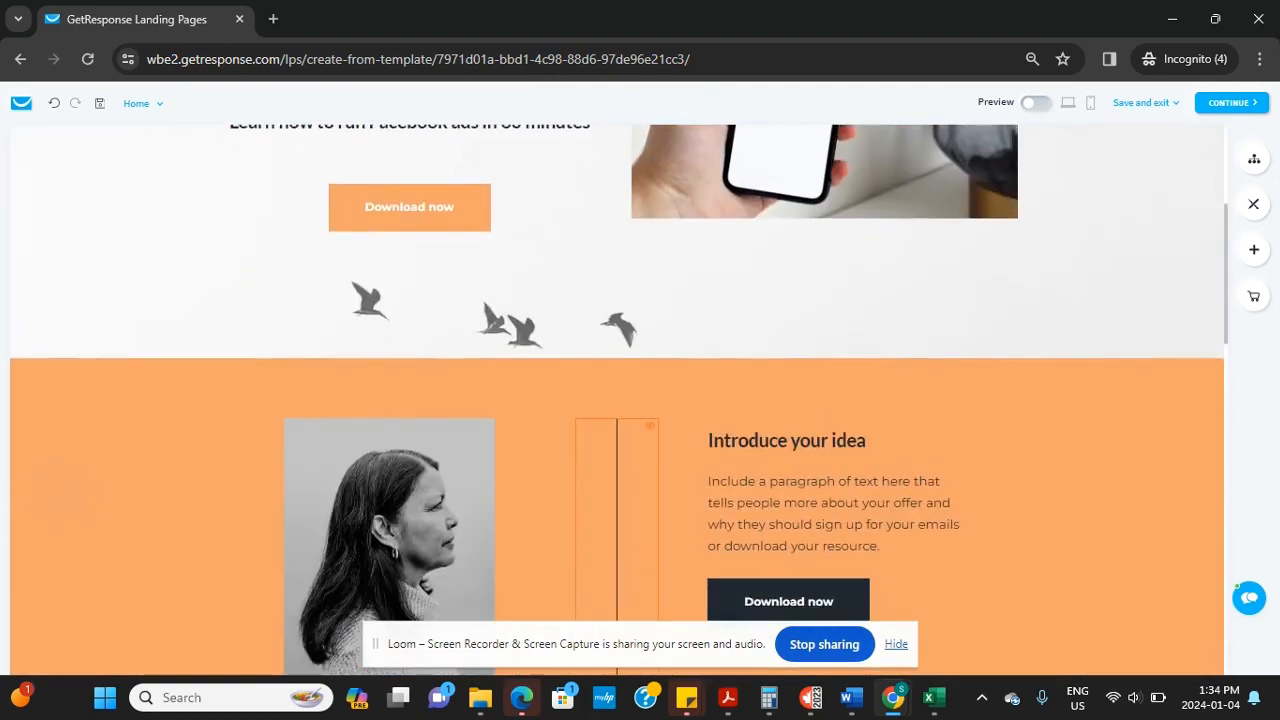
pyautogui.scroll(-1, 617, 399)
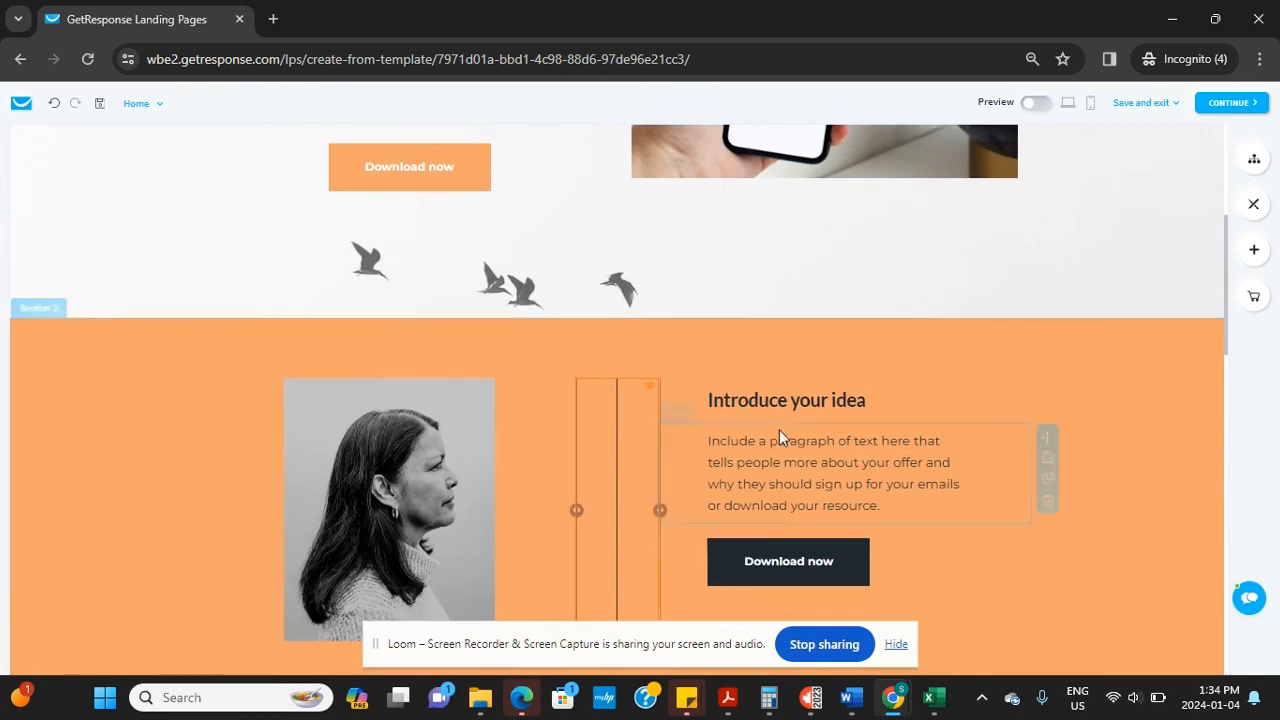
pyautogui.scroll(-5, 786, 437)
pyautogui.scroll(-2, 600, 400)
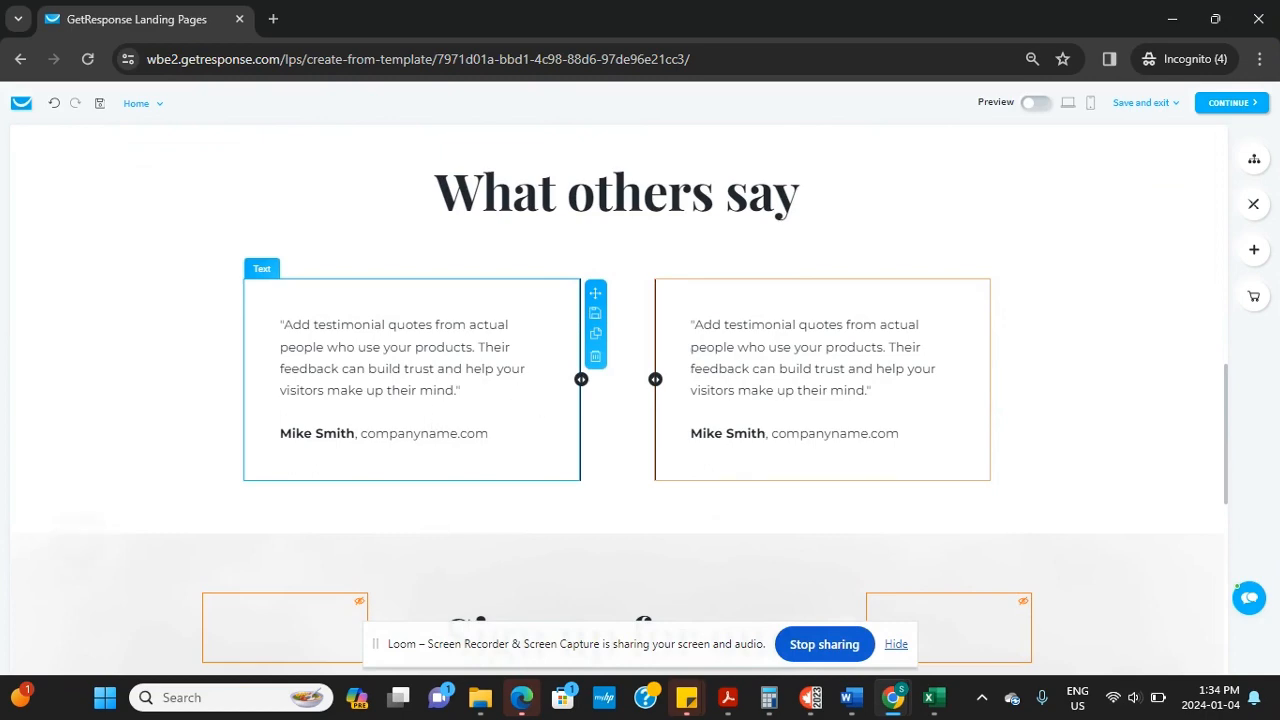
pyautogui.scroll(-3, 660, 510)
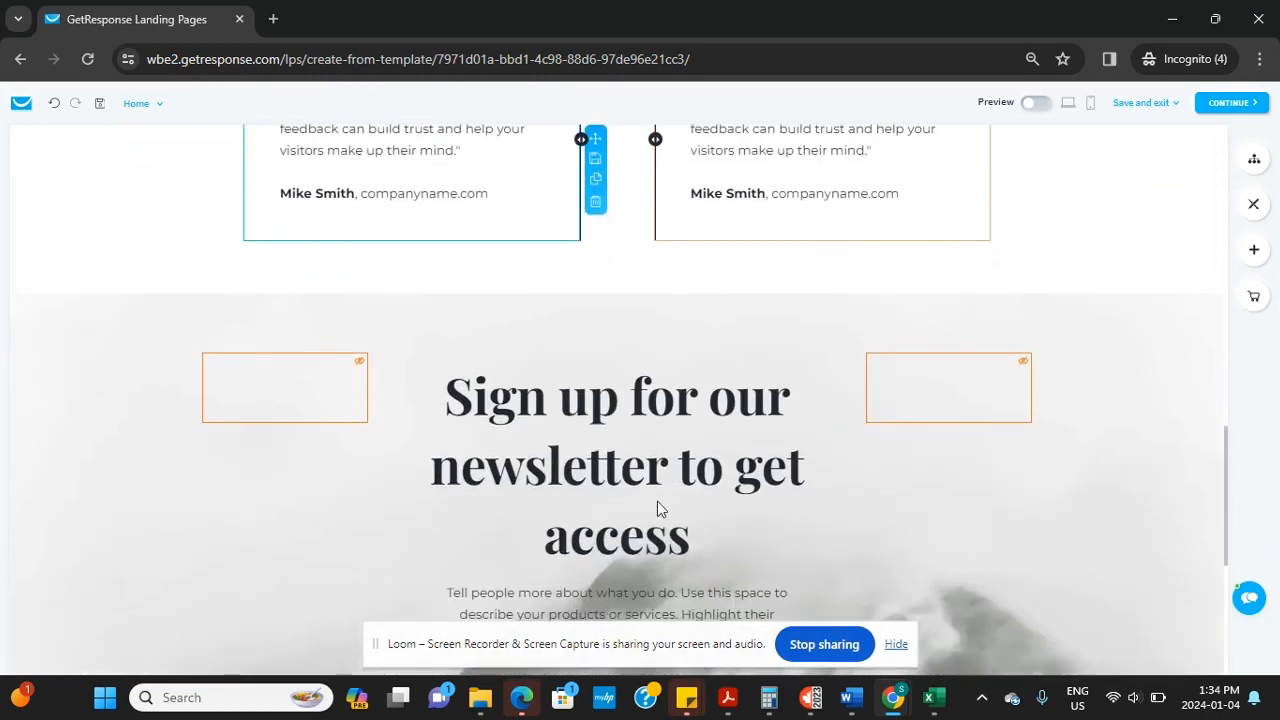
pyautogui.scroll(-5, 657, 509)
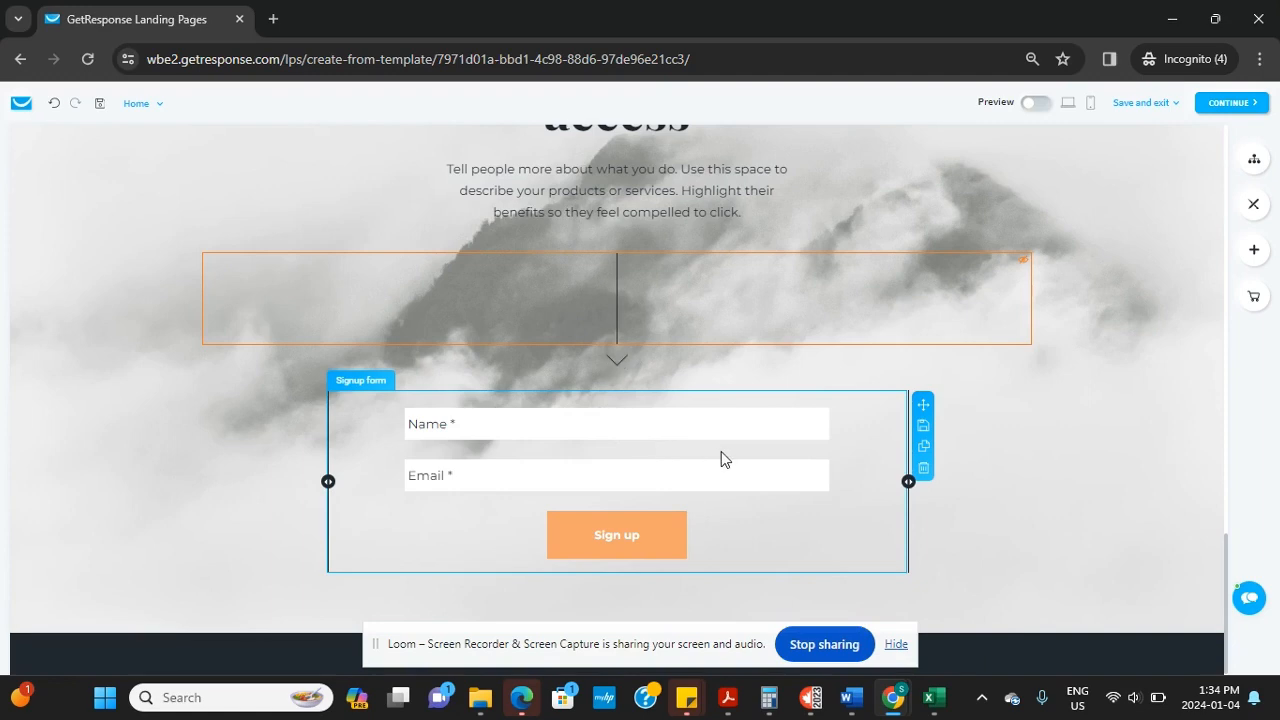
pyautogui.click(635, 412)
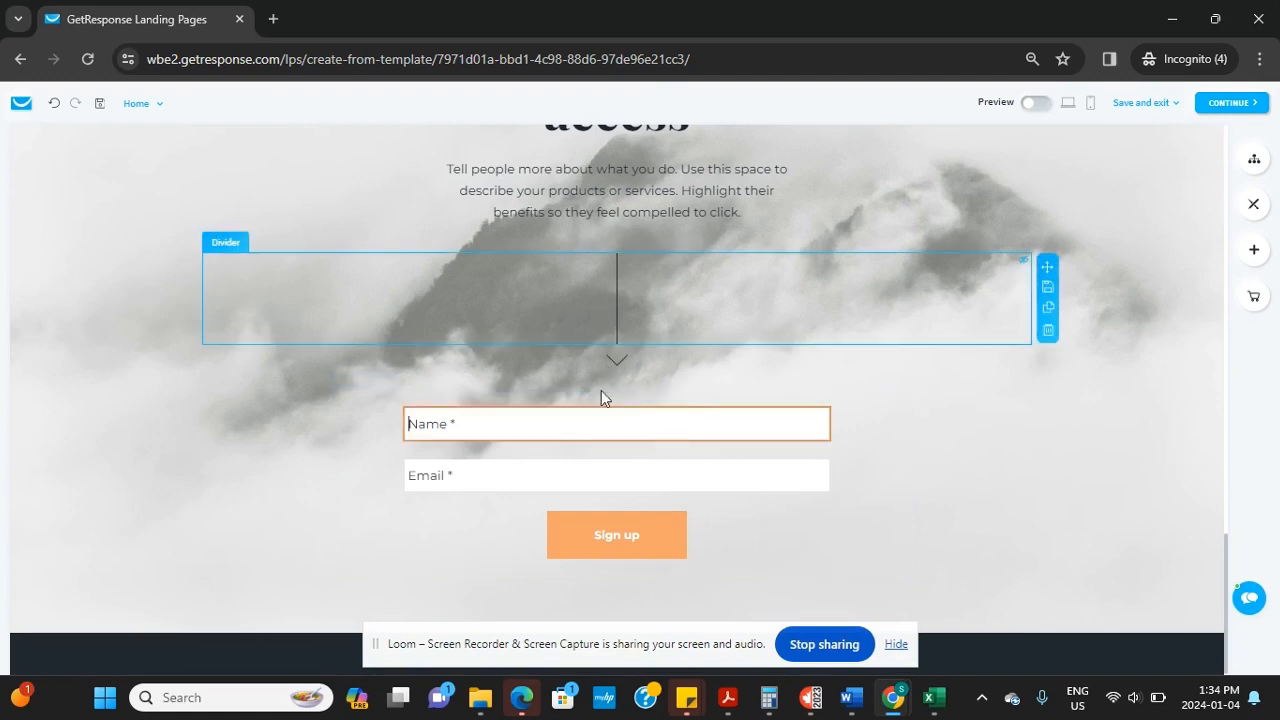
pyautogui.click(601, 395)
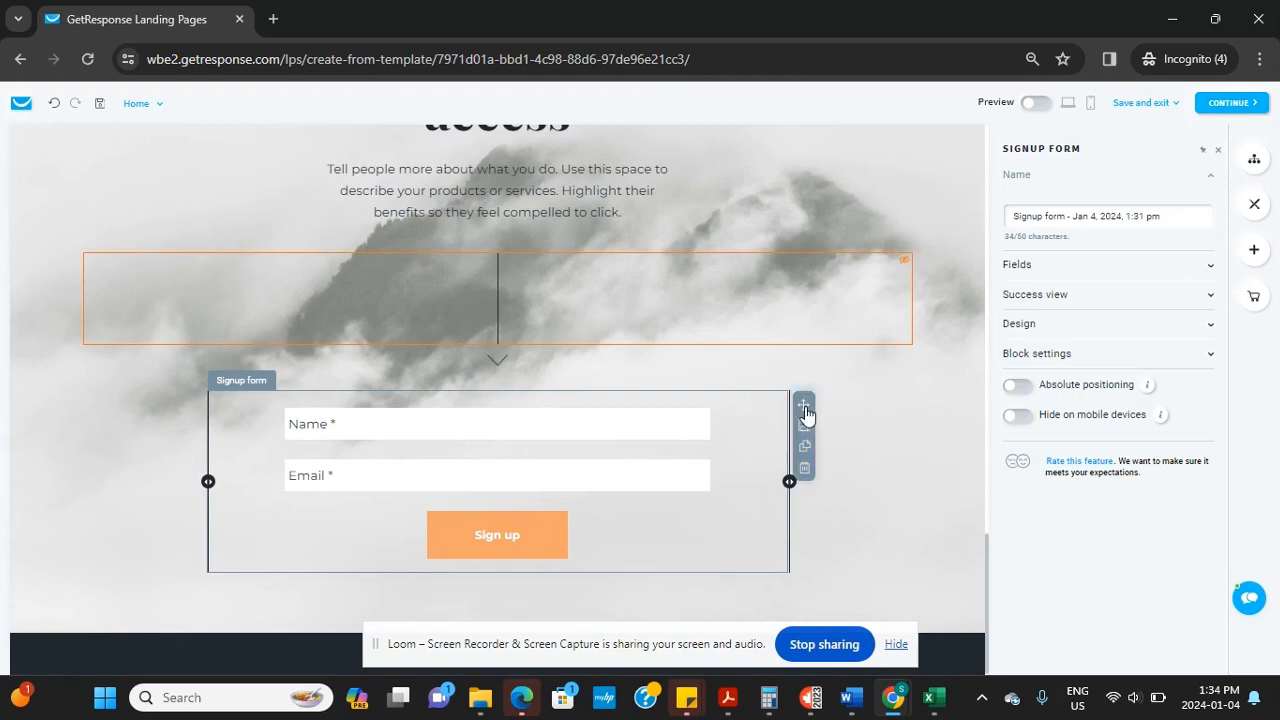
pyautogui.moveTo(805, 413); pyautogui.dragTo(366, 416)
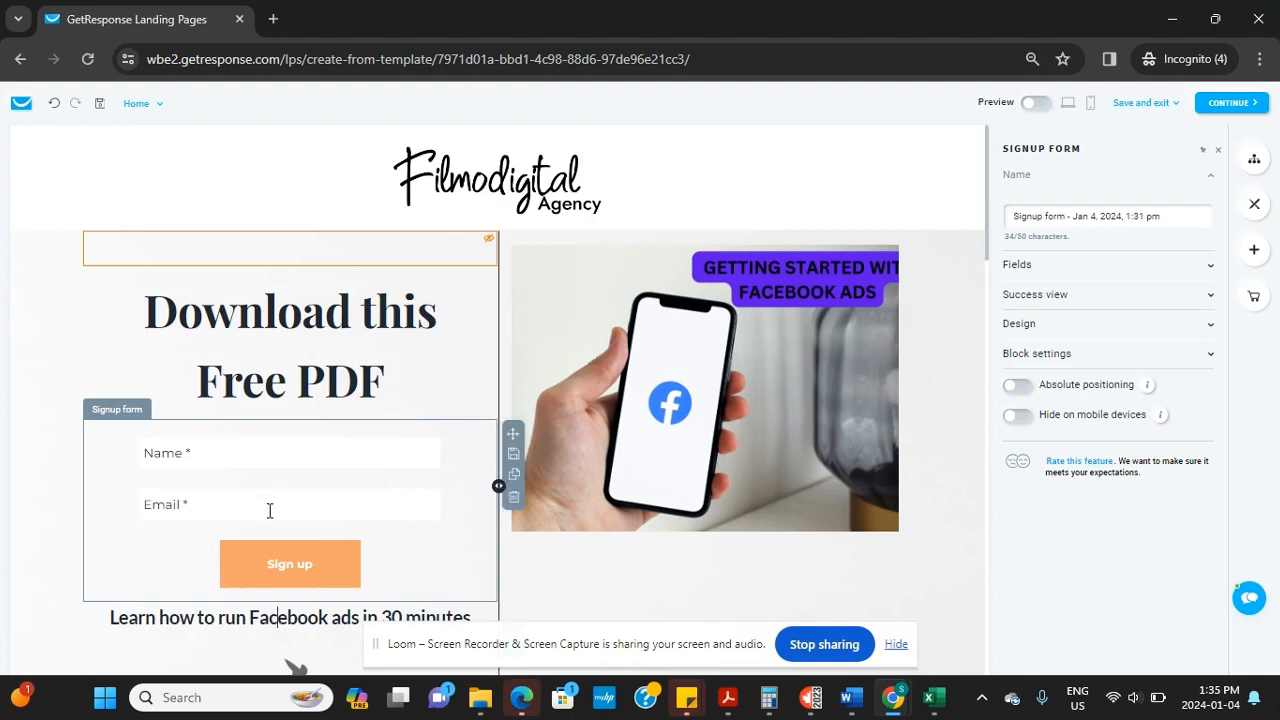
pyautogui.moveTo(277, 617); pyautogui.dragTo(226, 617)
# Move the 'Learn how to run Facebook ads in 30 minutes' line above the signup form
pyautogui.scroll(-2, 711, 509)
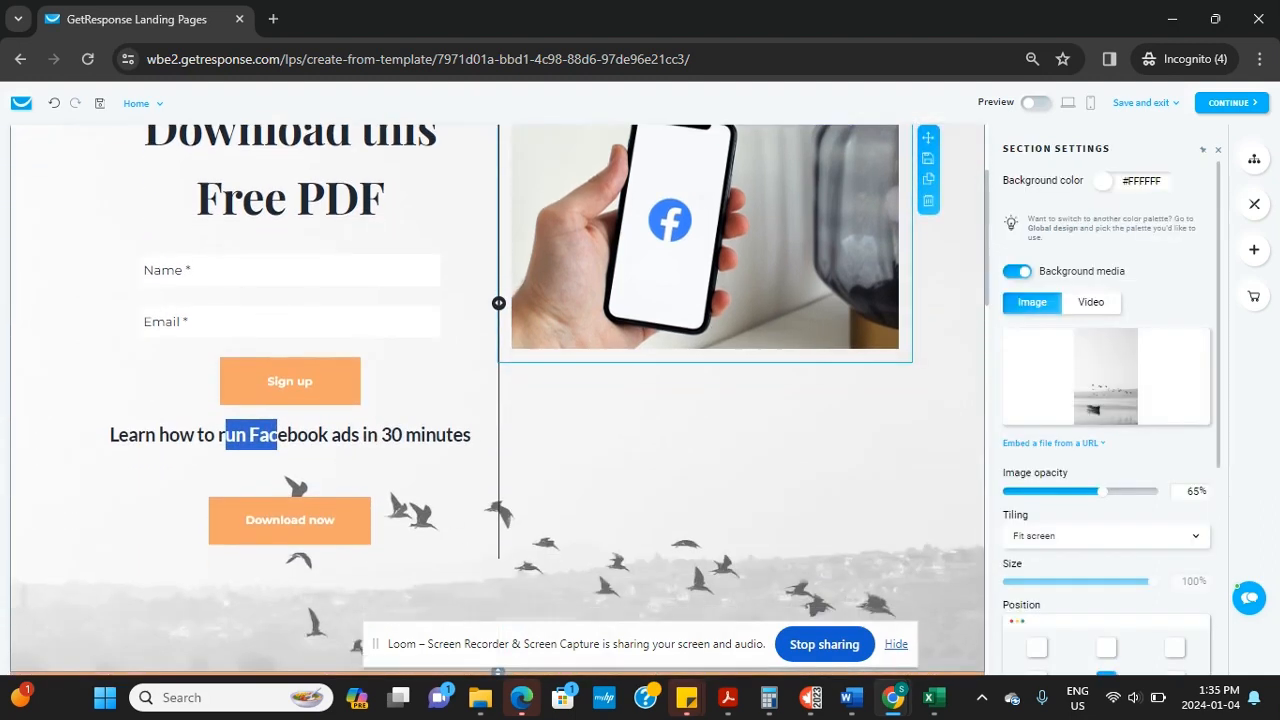
pyautogui.scroll(1, 497, 400)
pyautogui.click(140, 510)
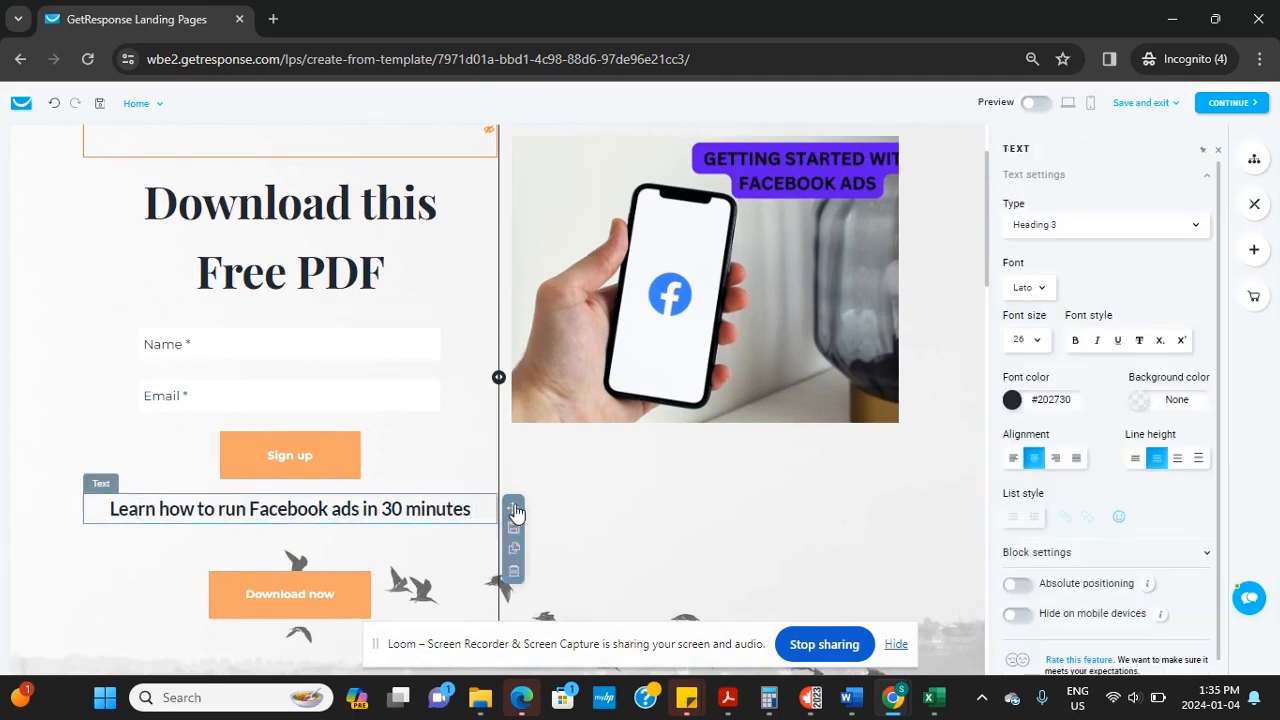
pyautogui.moveTo(515, 511); pyautogui.dragTo(464, 308)
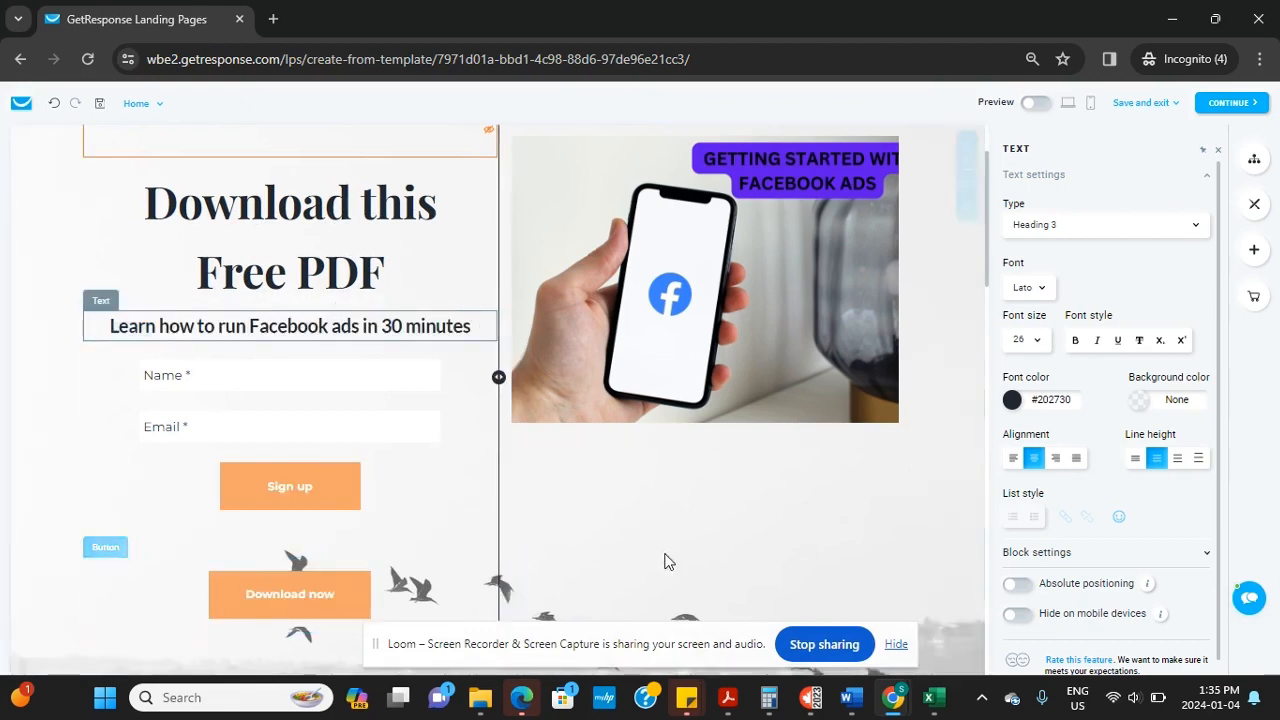
pyautogui.scroll(-2, 498, 400)
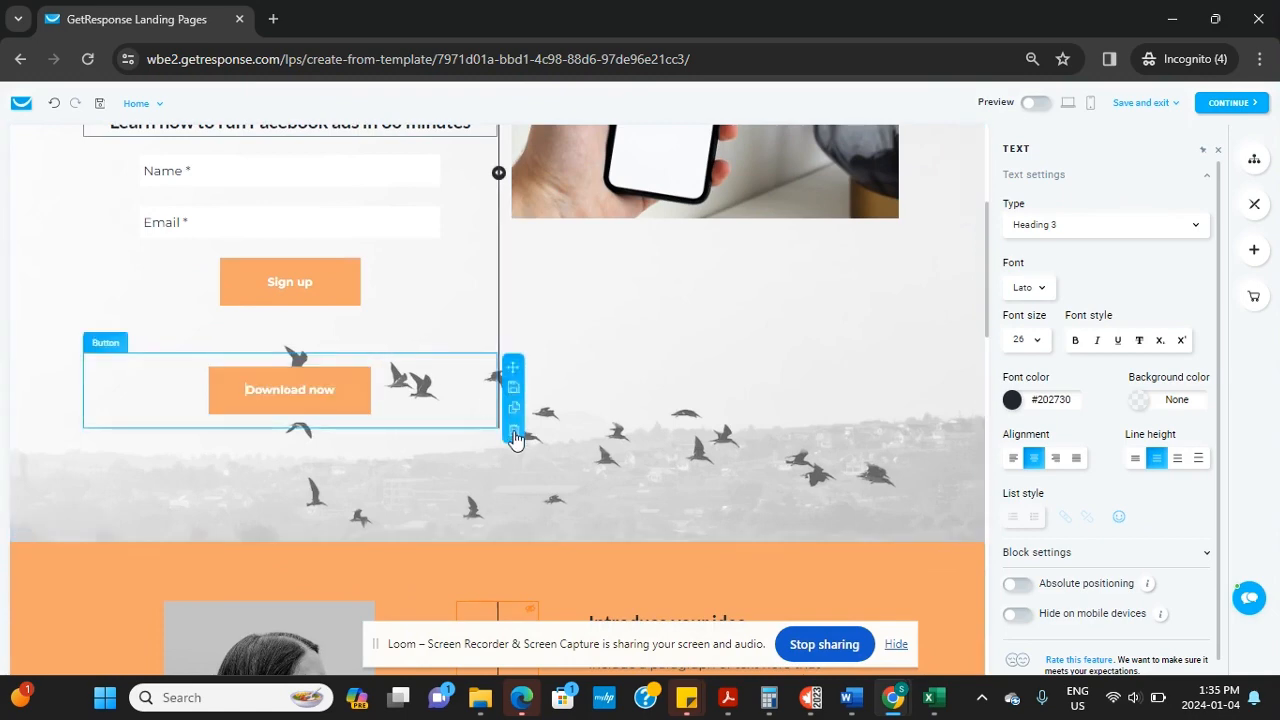
# Delete the Download now button from the hero section
pyautogui.click(514, 435)
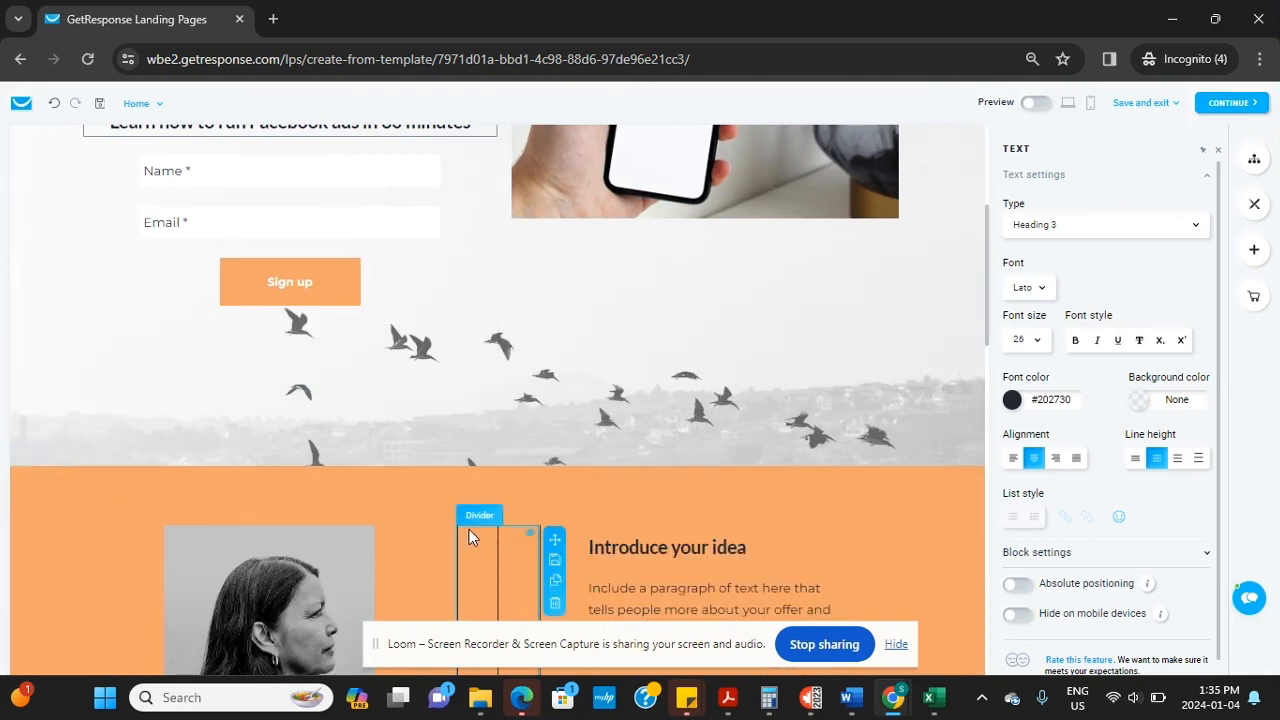
pyautogui.scroll(-2, 502, 525)
pyautogui.click(290, 379)
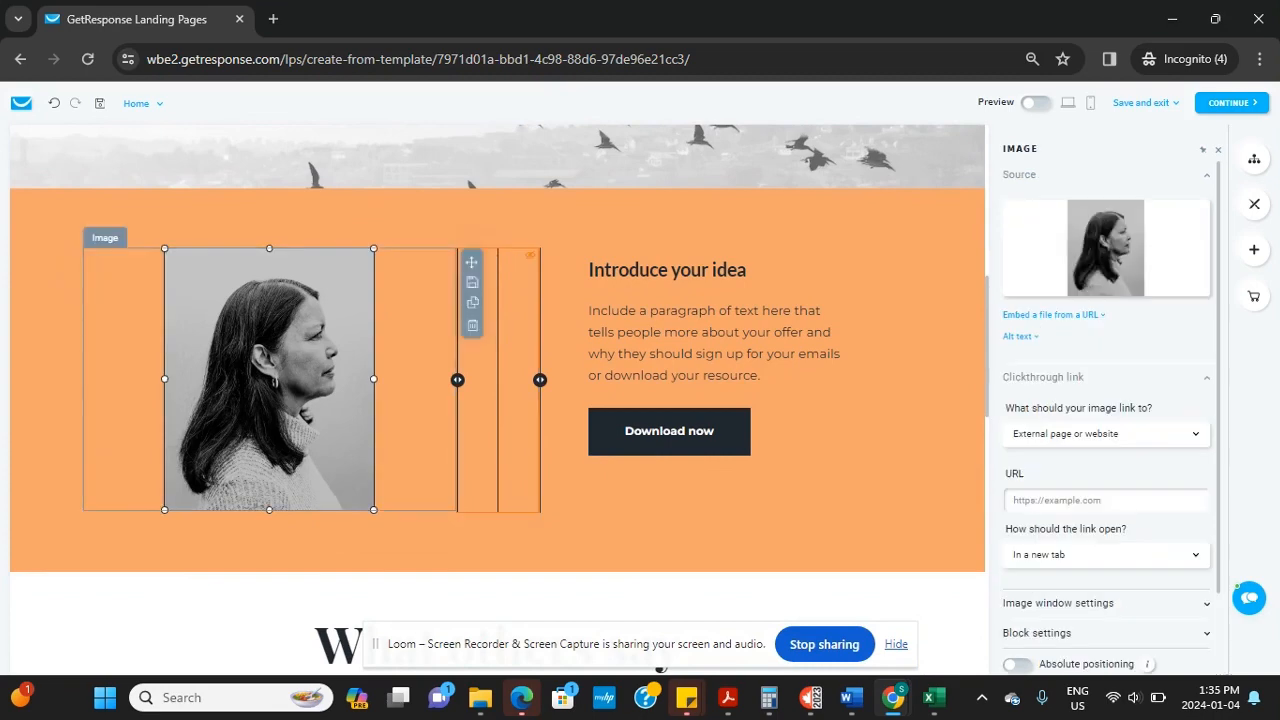
# Delete the Introduce your idea, newsletter signup and What others say sections
pyautogui.click(27, 216)
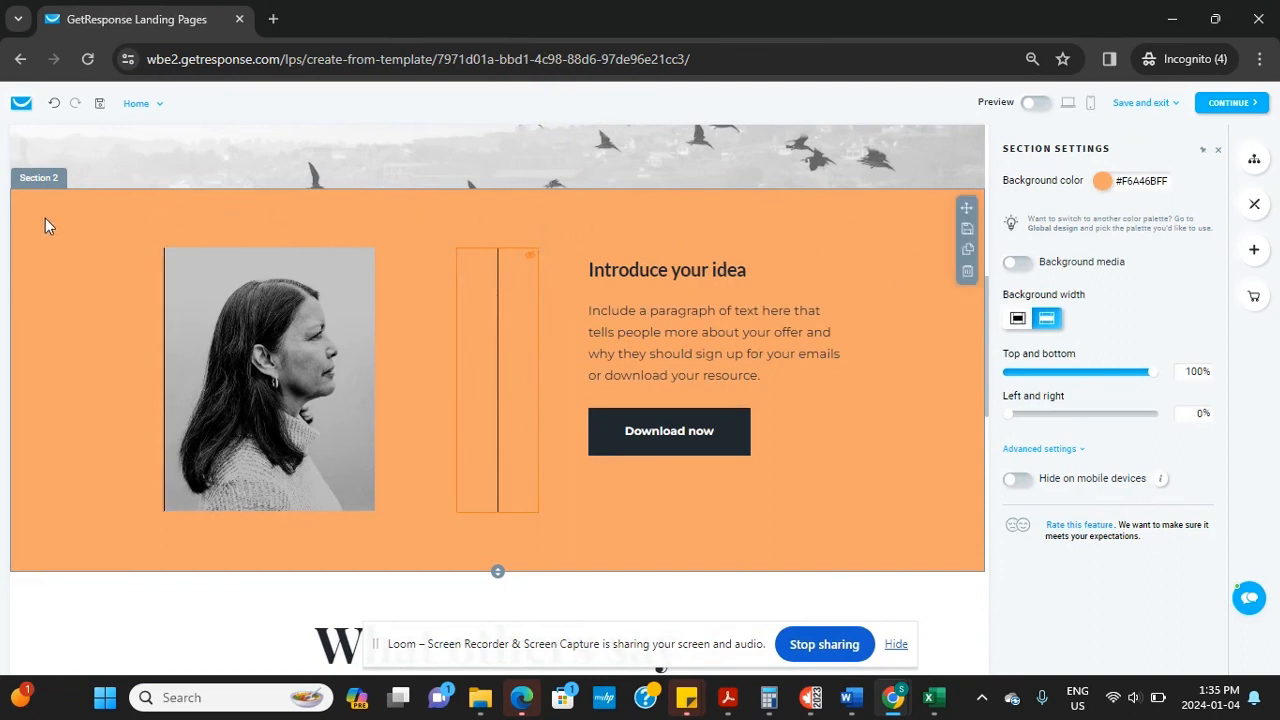
pyautogui.click(967, 272)
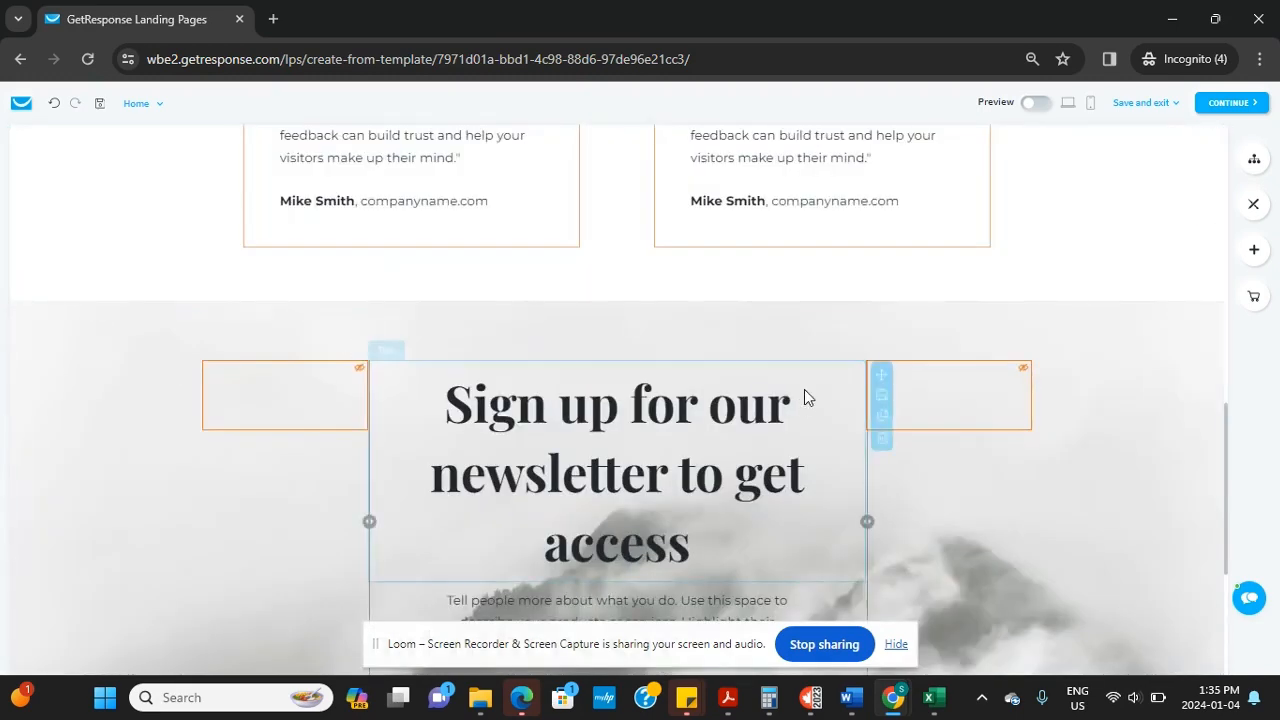
pyautogui.click(989, 334)
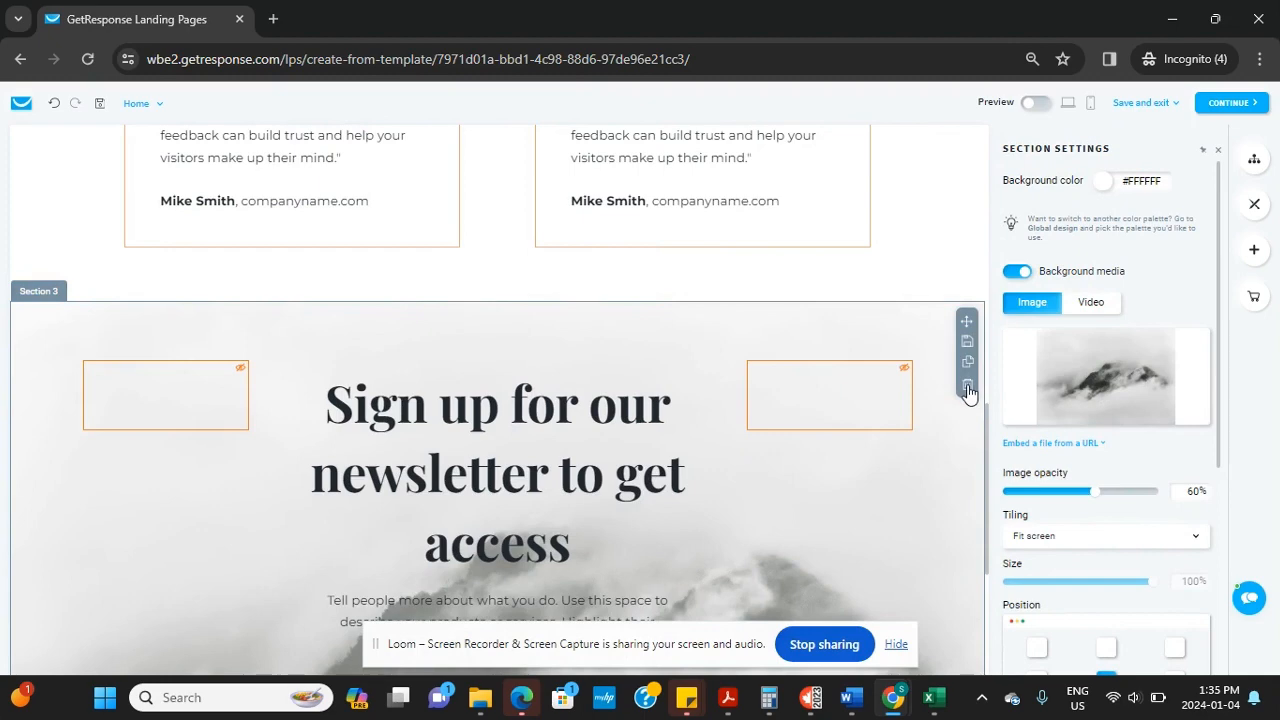
pyautogui.click(967, 388)
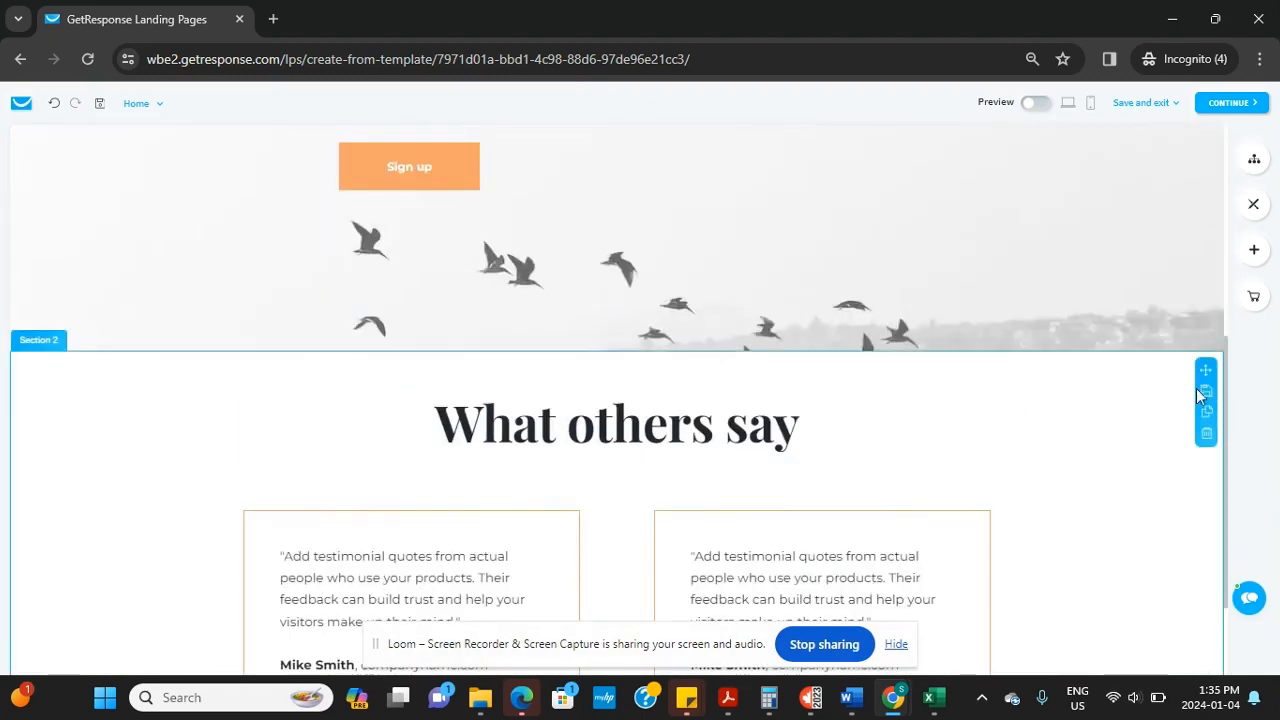
pyautogui.click(1206, 438)
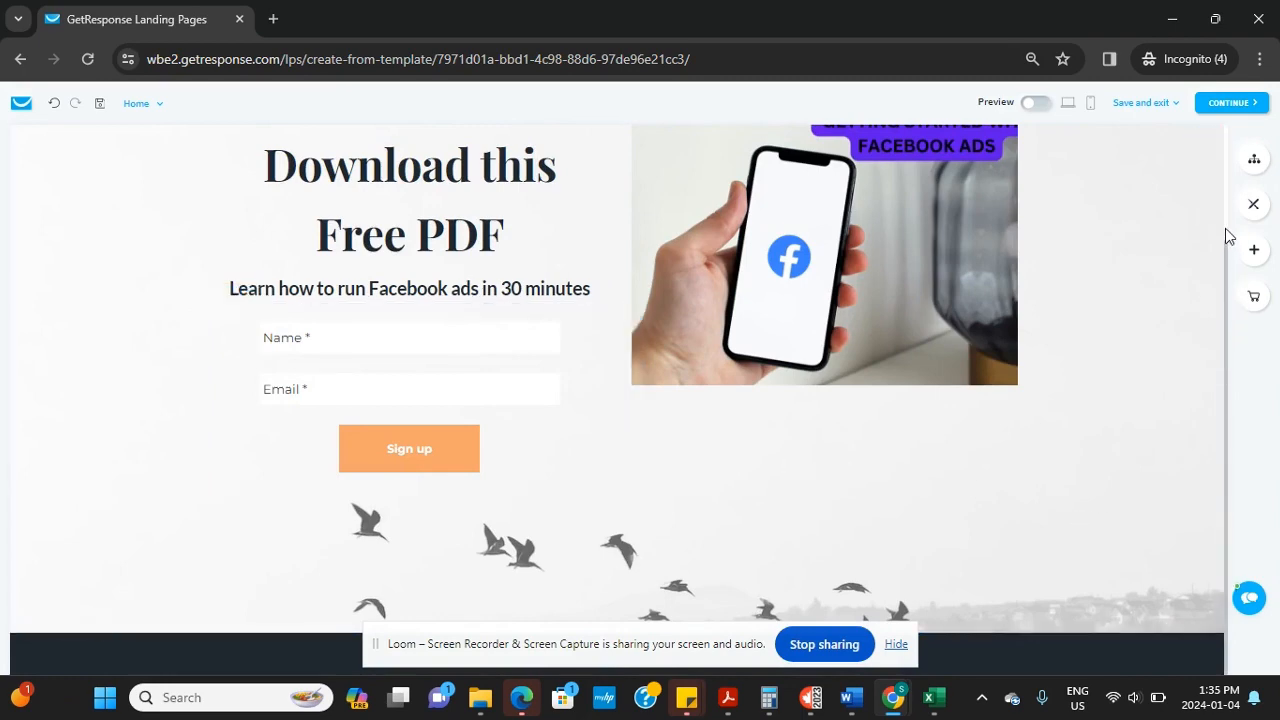
# Make the Facebook ads image in the hero slightly narrower
pyautogui.scroll(2, 1225, 228)
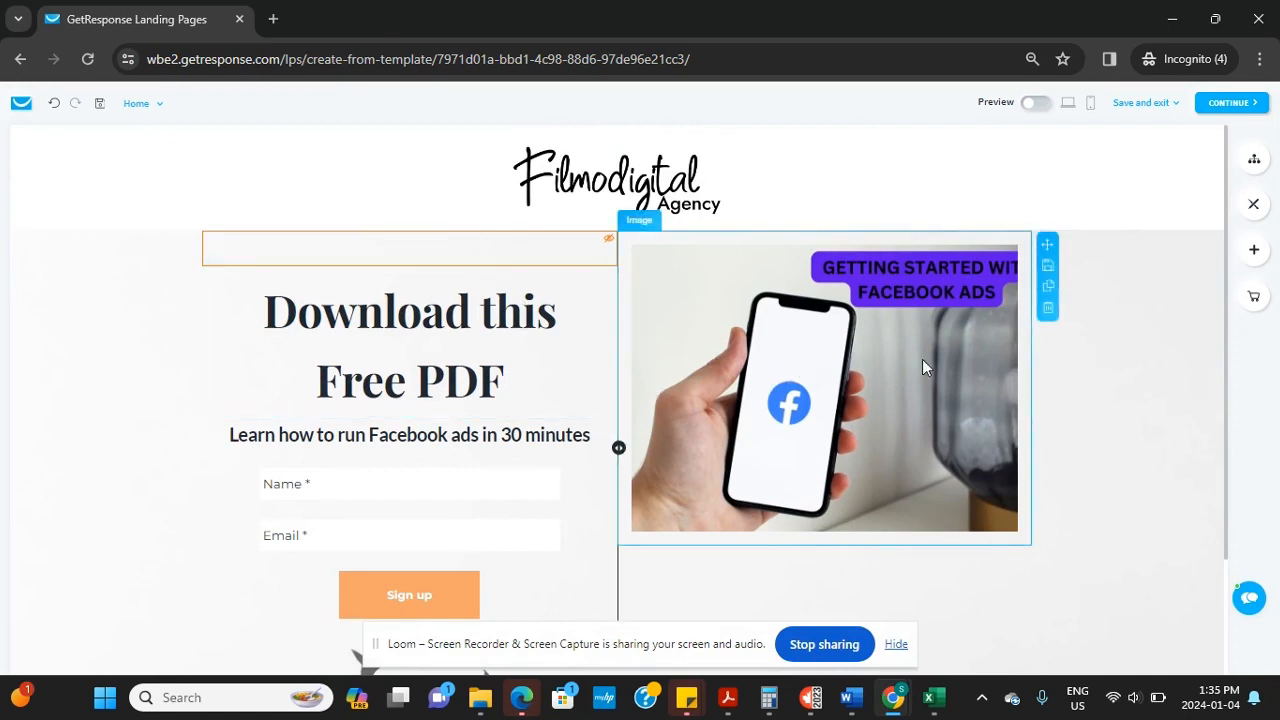
pyautogui.click(977, 340)
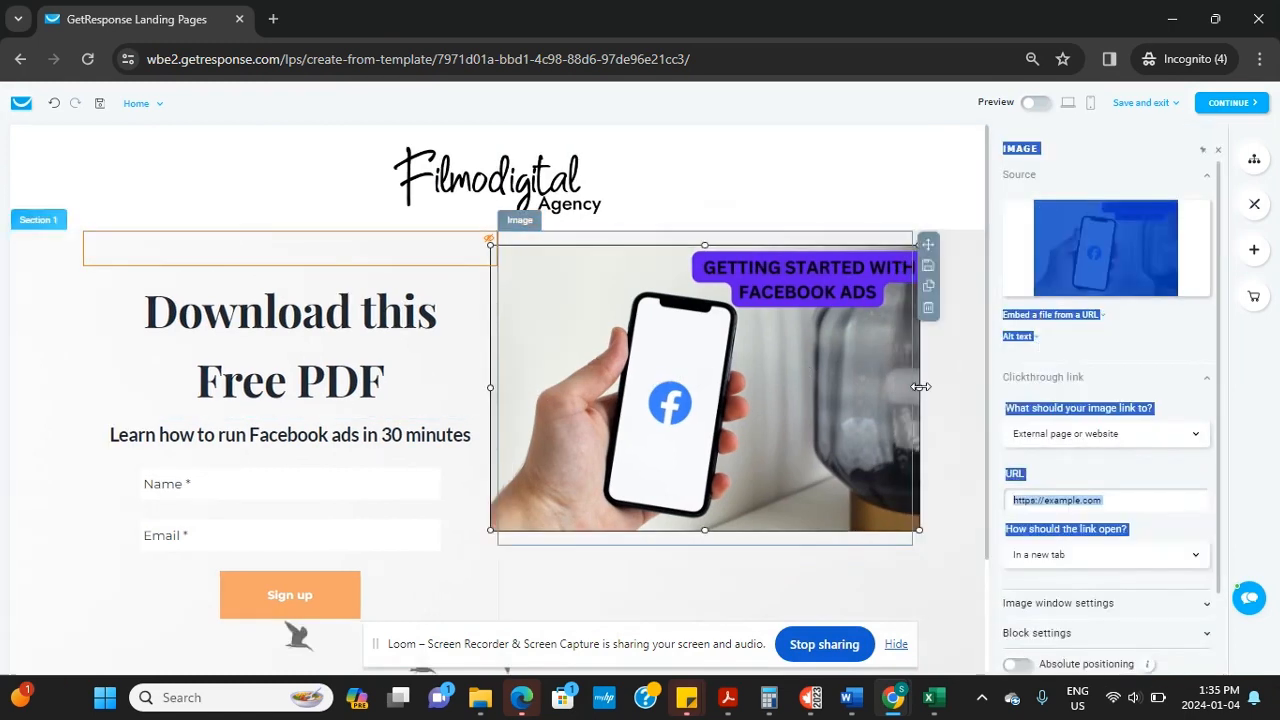
pyautogui.moveTo(917, 389)
pyautogui.mouseDown()
pyautogui.moveTo(943, 390)
pyautogui.moveTo(911, 398)
pyautogui.mouseUp()
# Select the hero's Name/Email signup form to show its settings
pyautogui.click(550, 565)
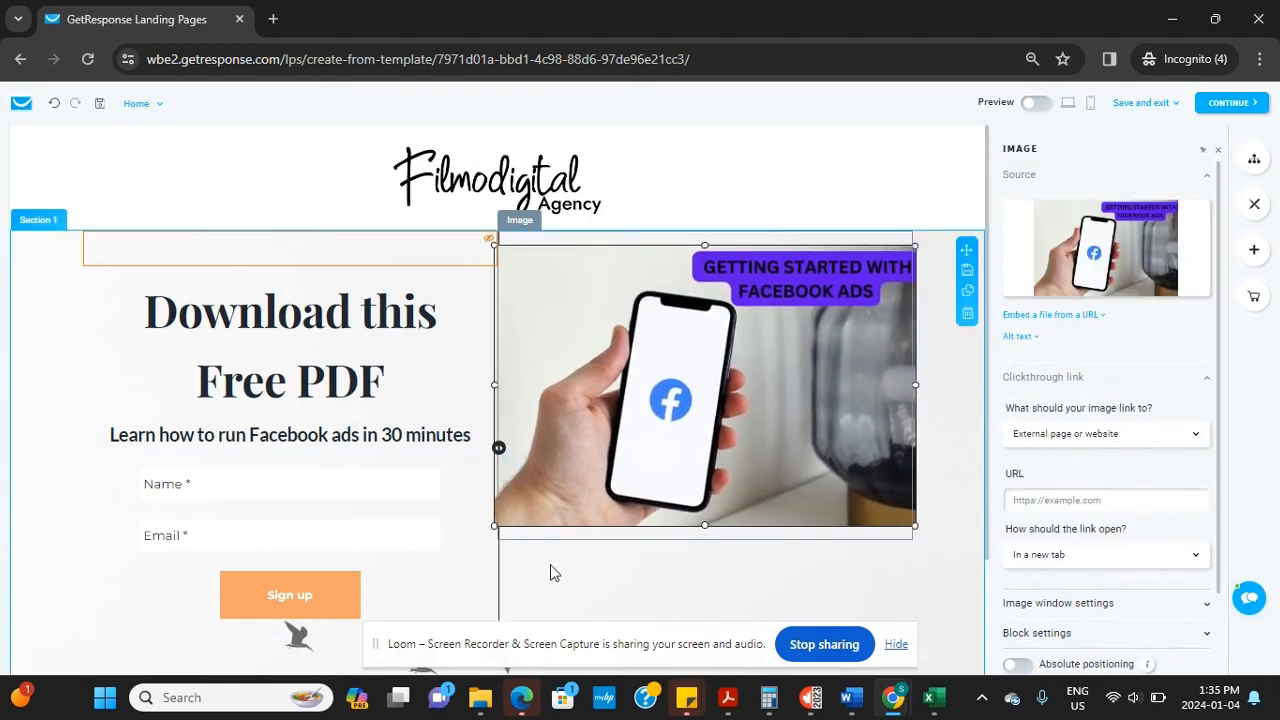
pyautogui.scroll(-1, 300, 300)
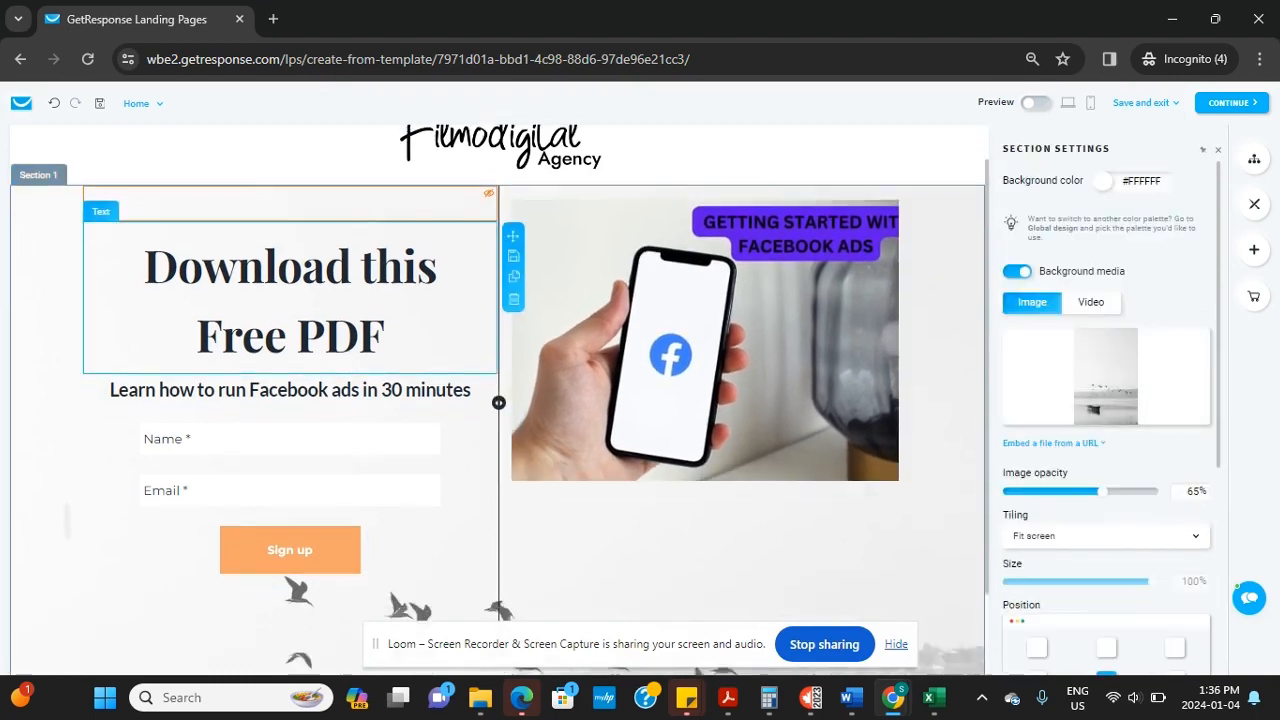
pyautogui.click(190, 368)
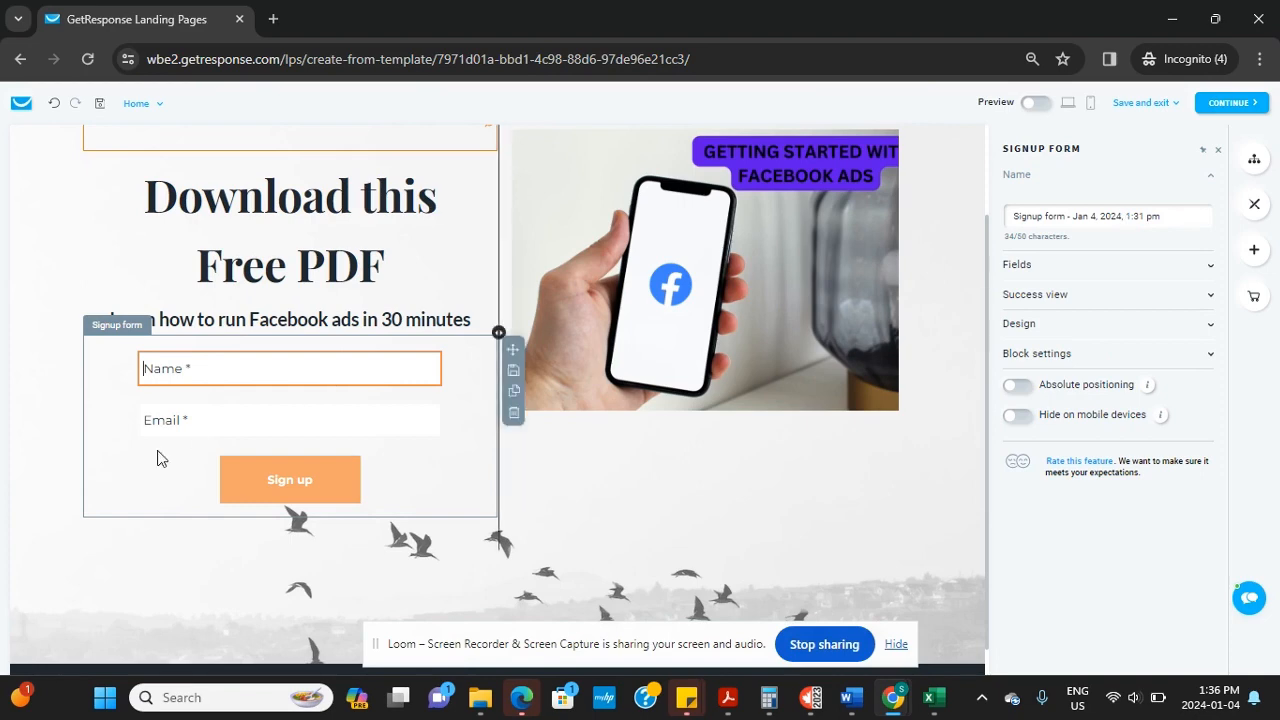
pyautogui.click(197, 420)
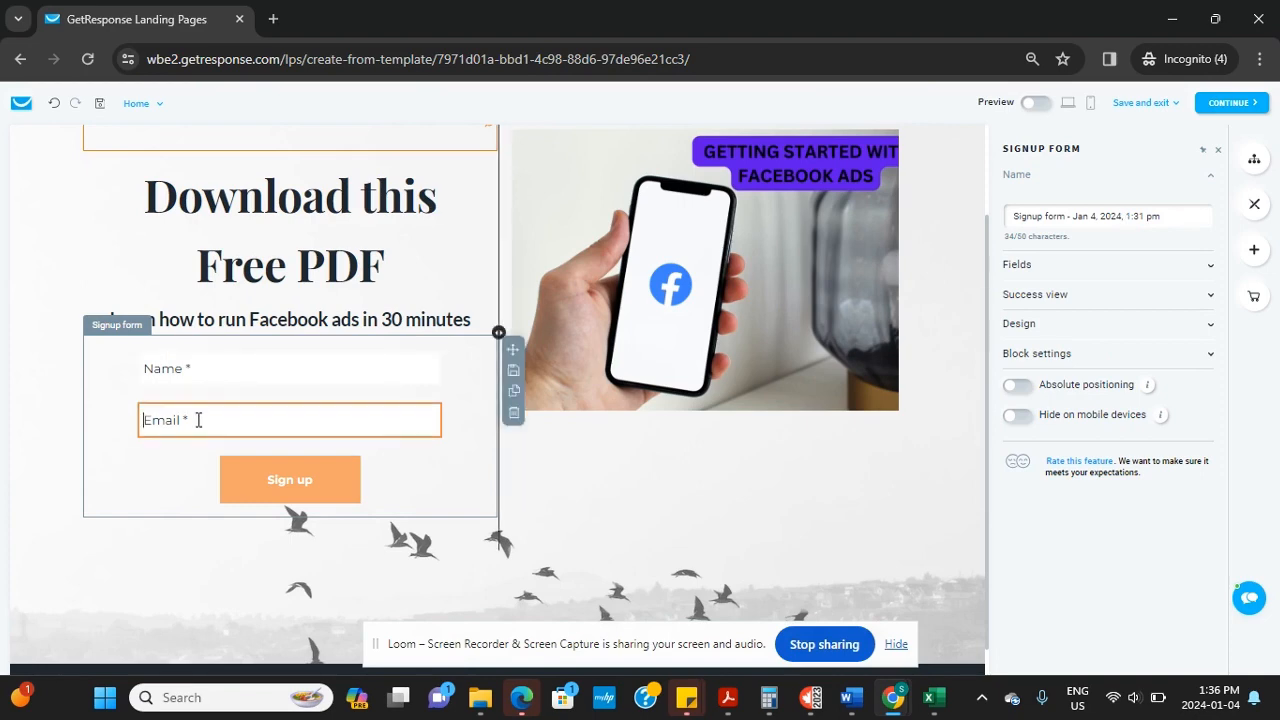
pyautogui.click(199, 368)
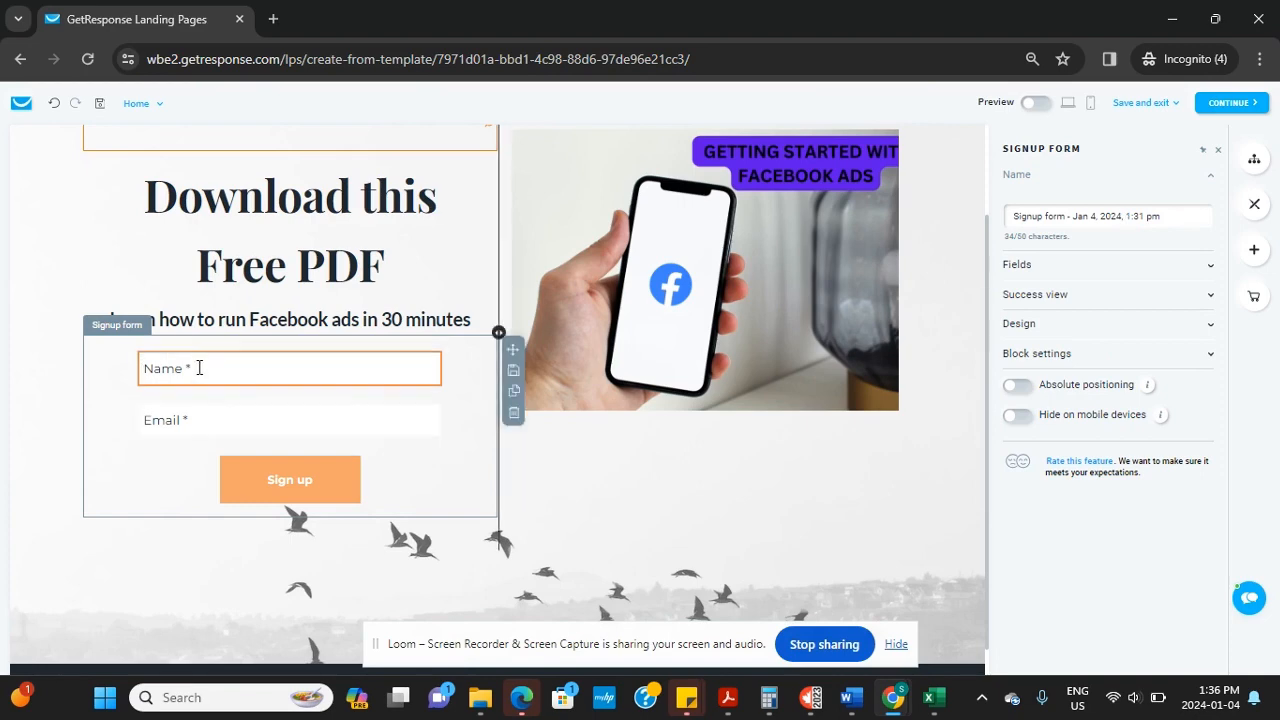
pyautogui.click(1020, 266)
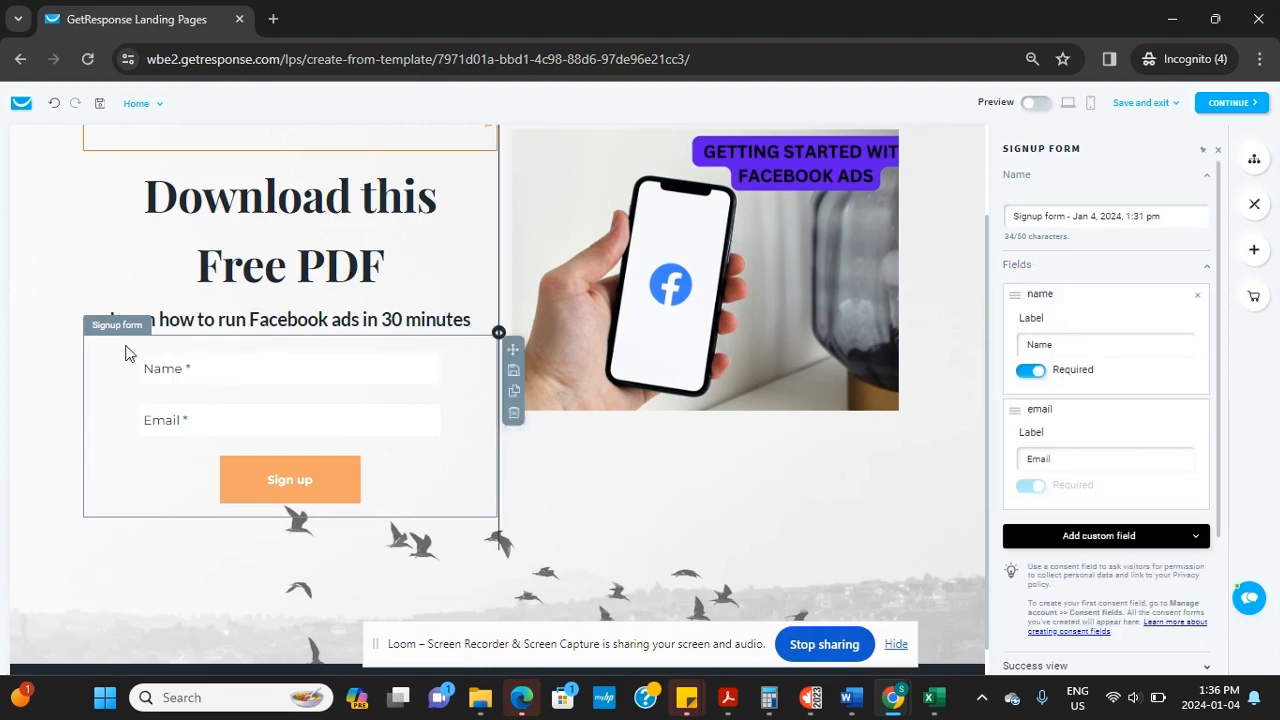
pyautogui.click(1076, 353)
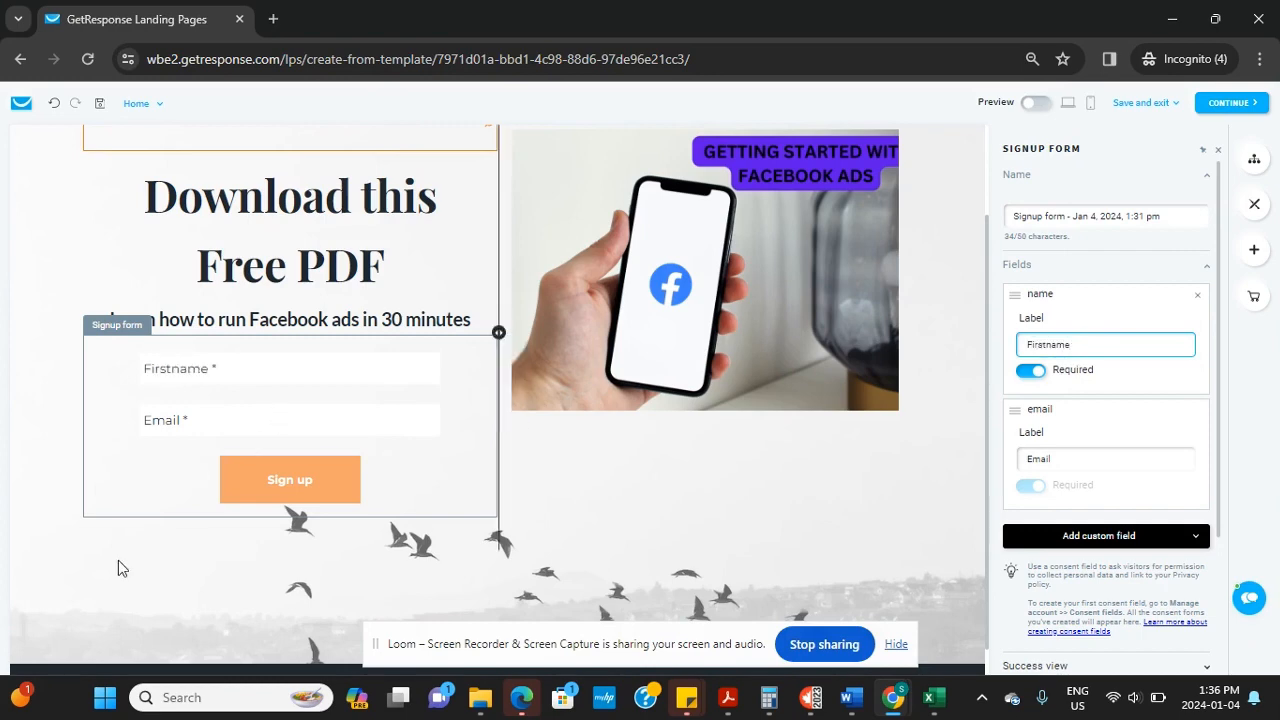
pyautogui.click(220, 364)
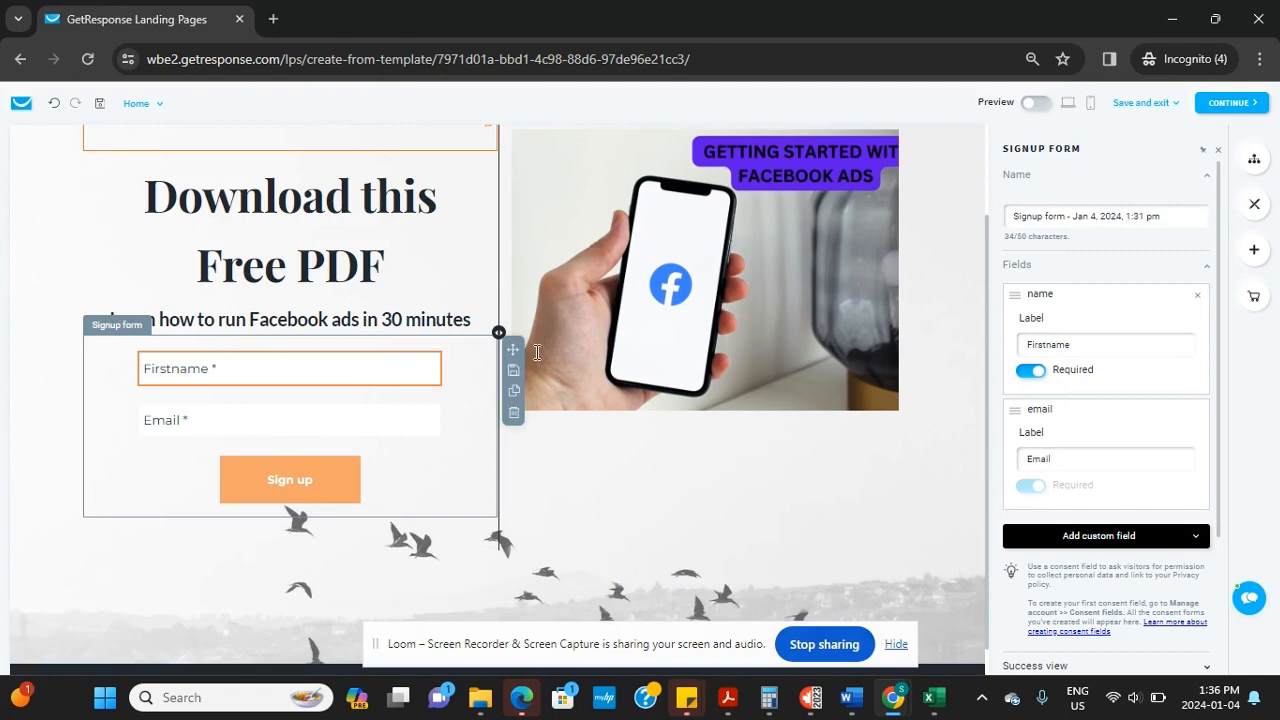
pyautogui.doubleClick(1083, 346)
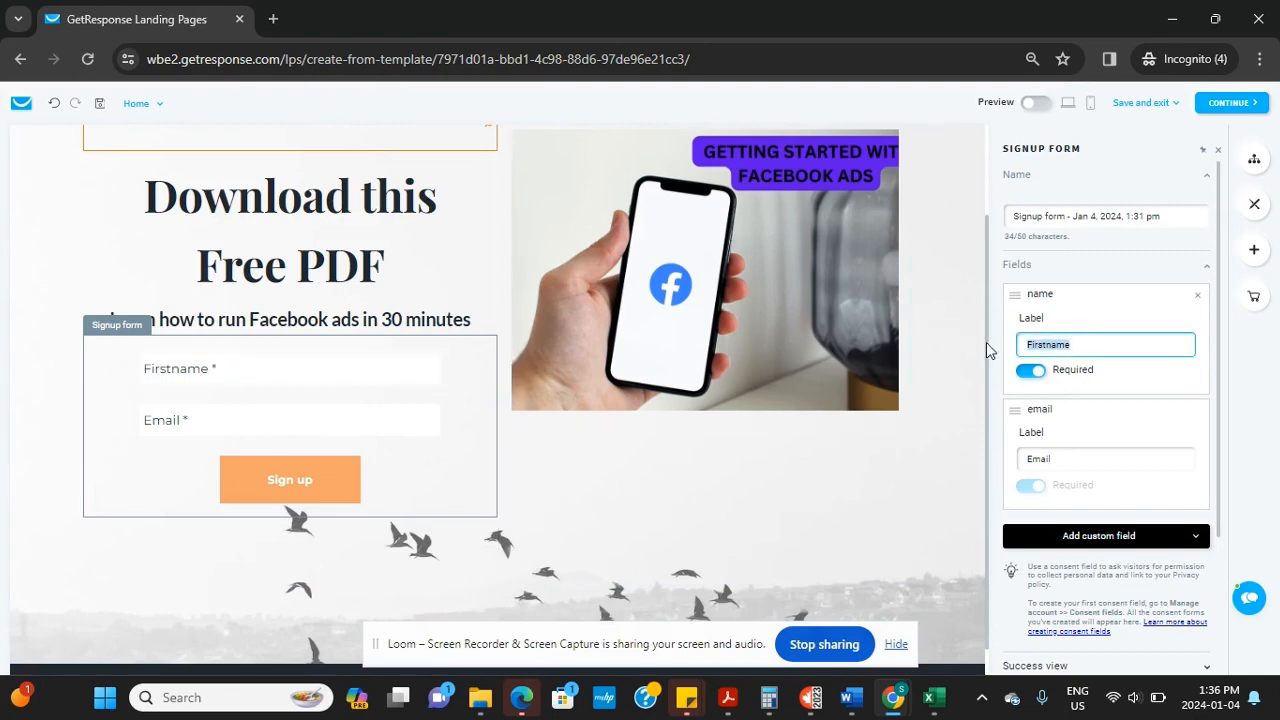
pyautogui.write('Name')
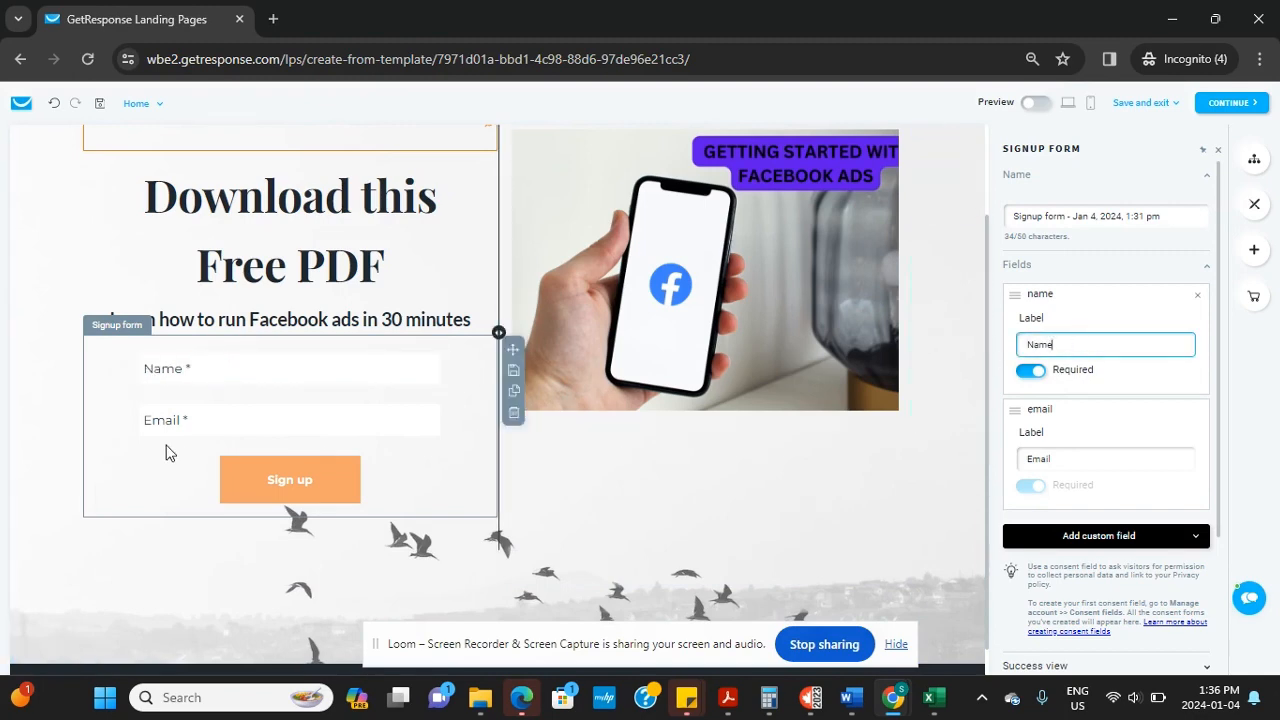
pyautogui.click(202, 417)
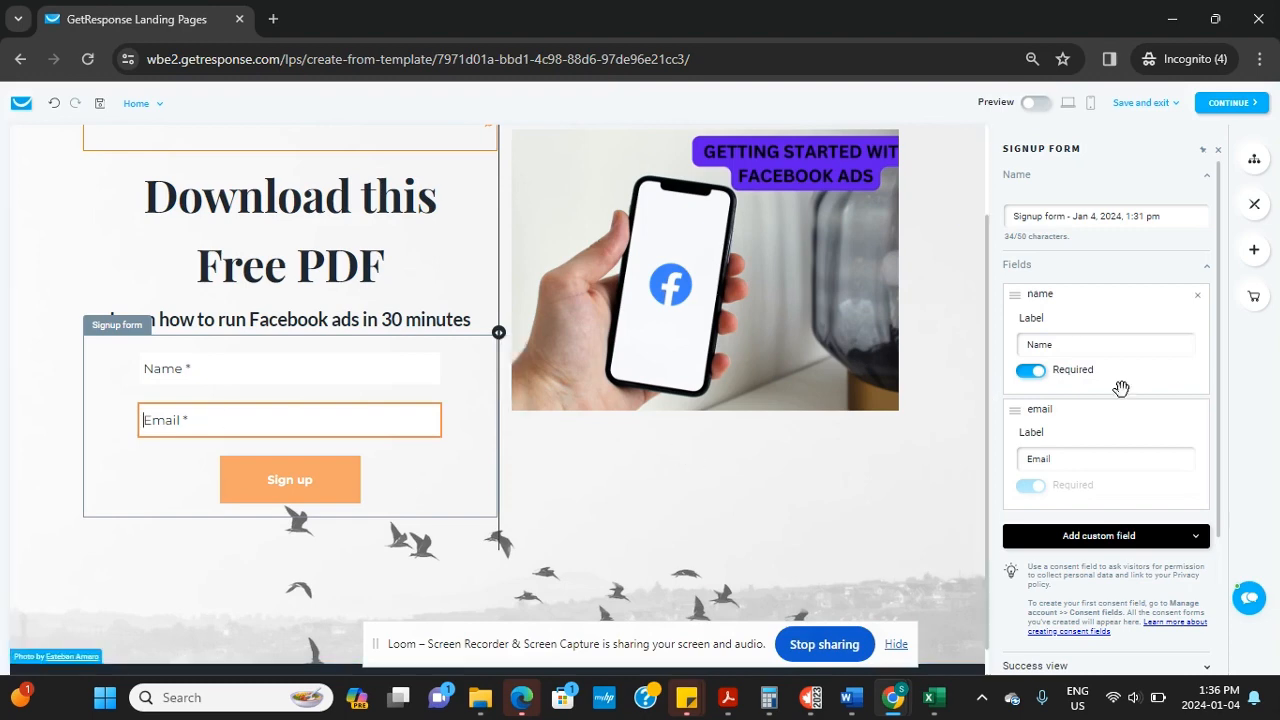
pyautogui.click(1130, 541)
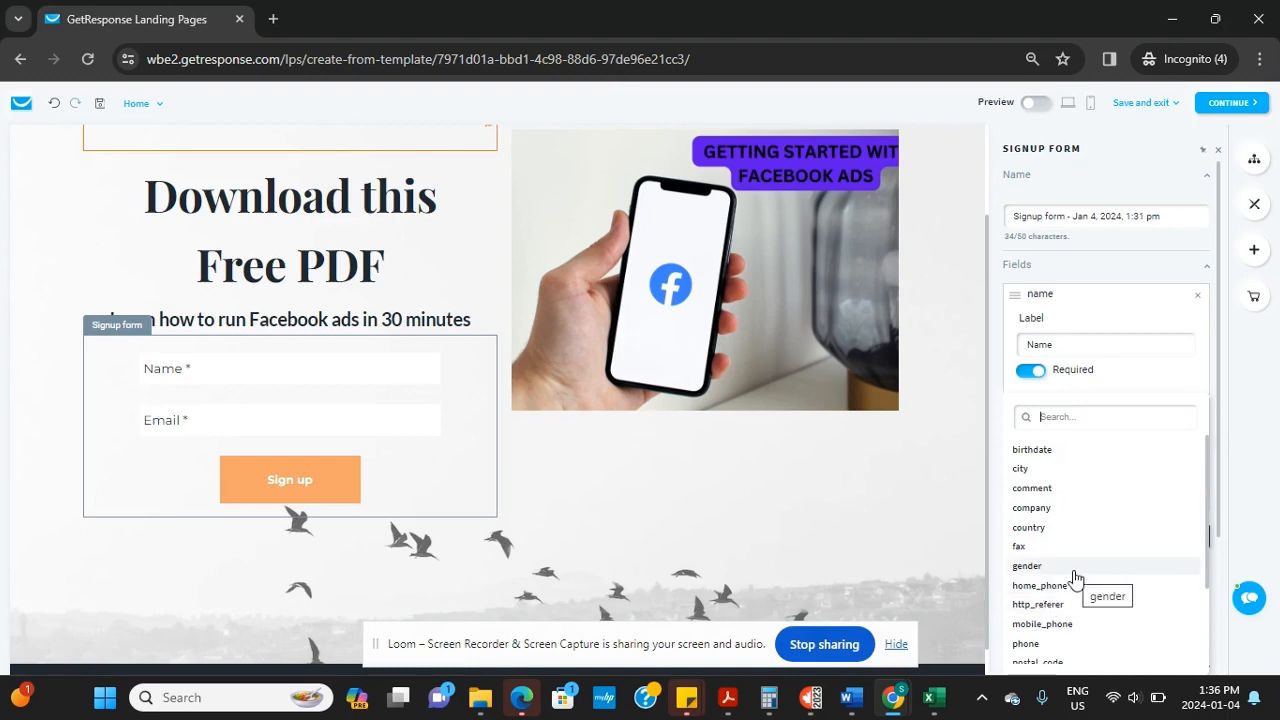
pyautogui.click(1070, 623)
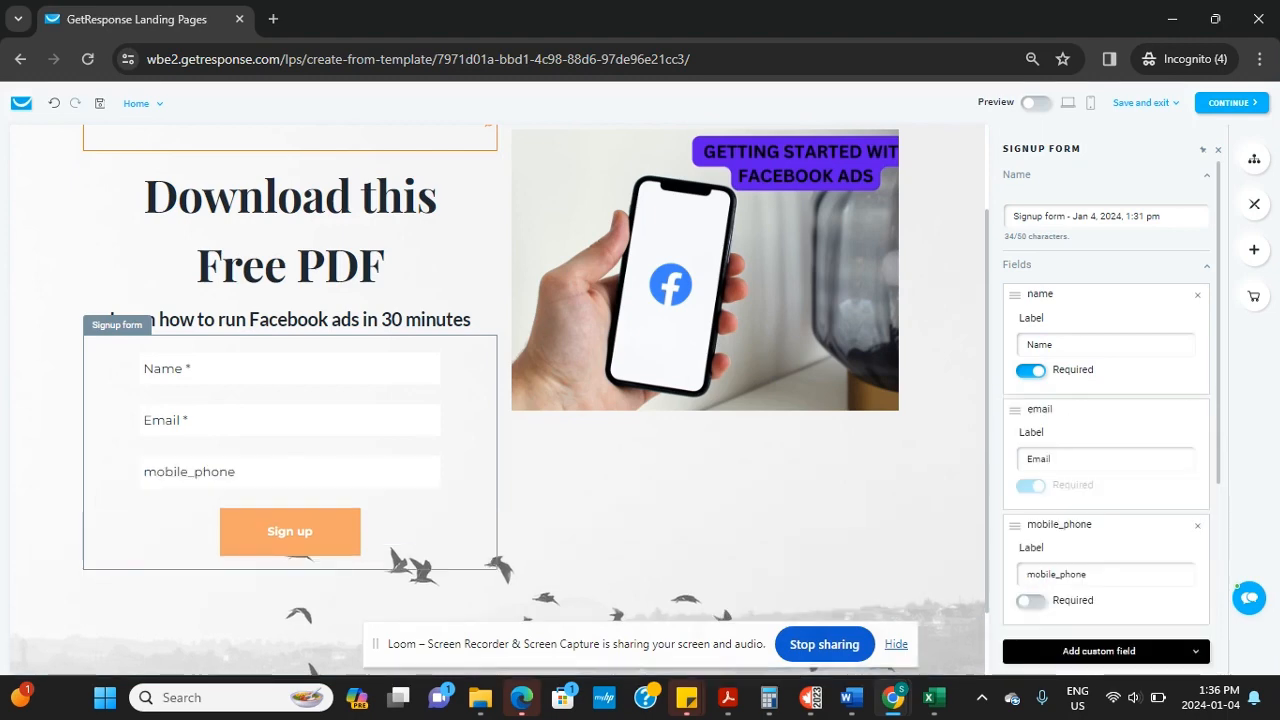
pyautogui.click(384, 479)
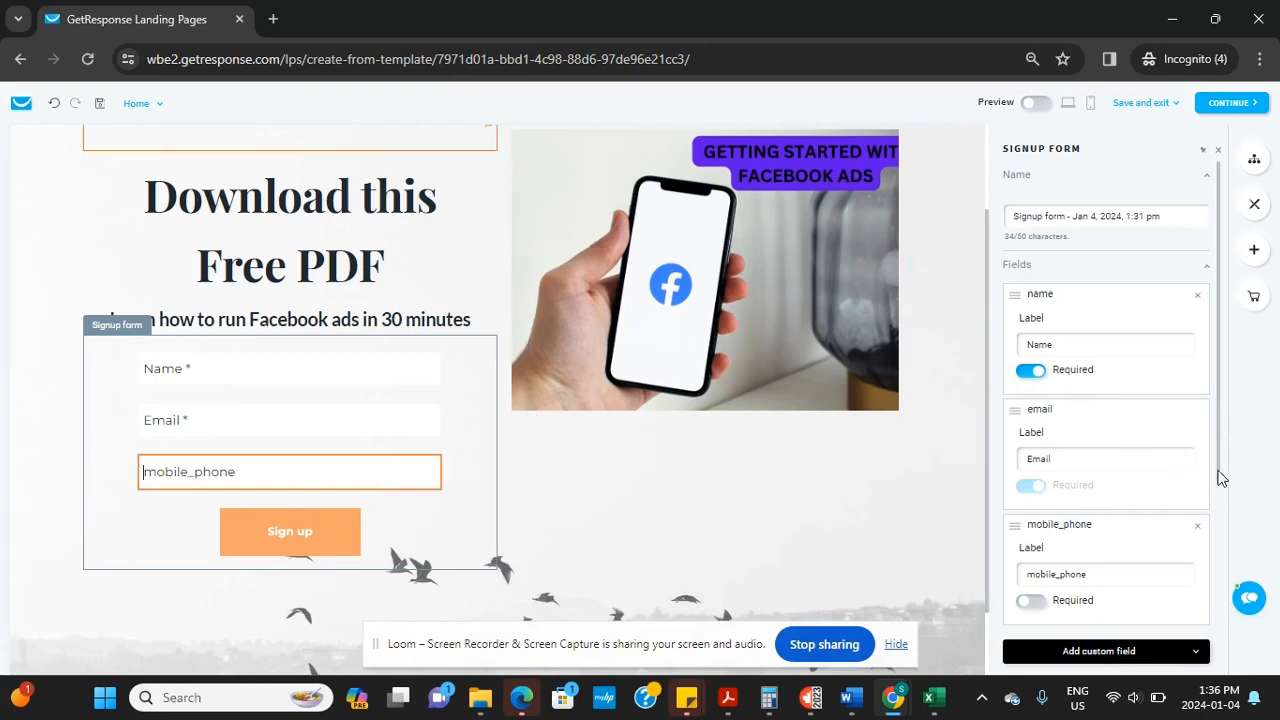
pyautogui.scroll(-1, 1220, 477)
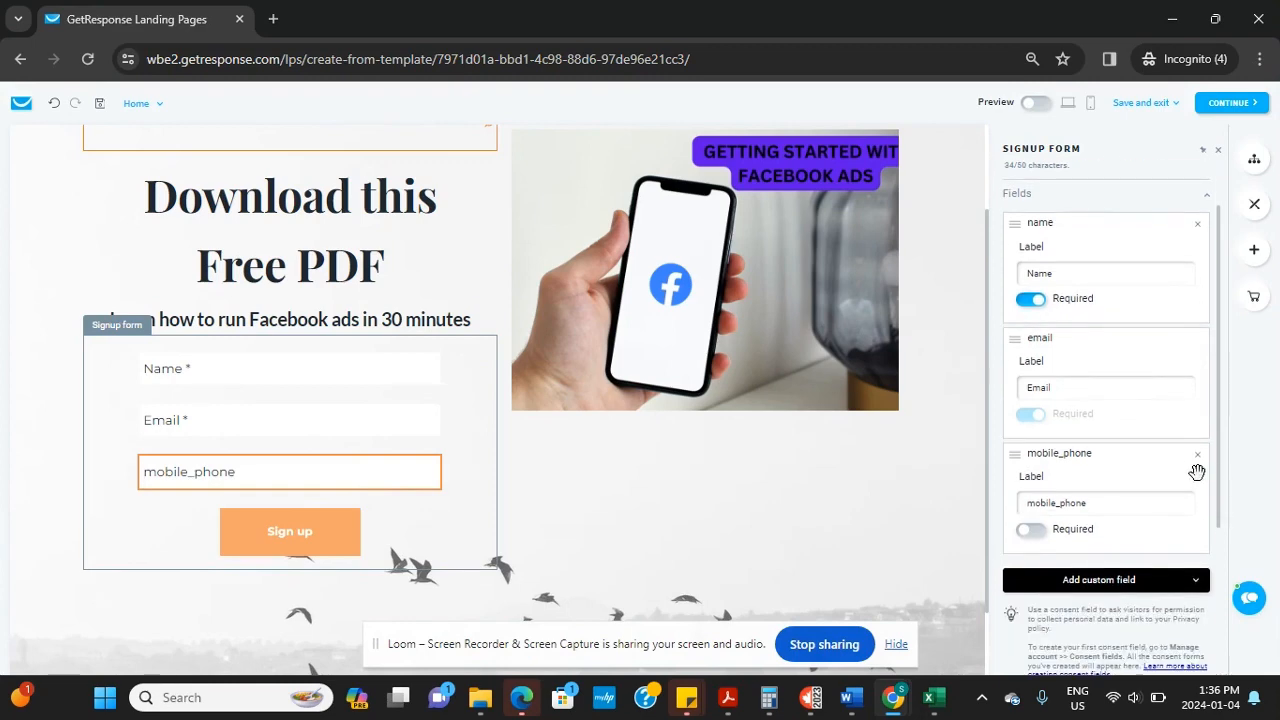
pyautogui.click(1196, 455)
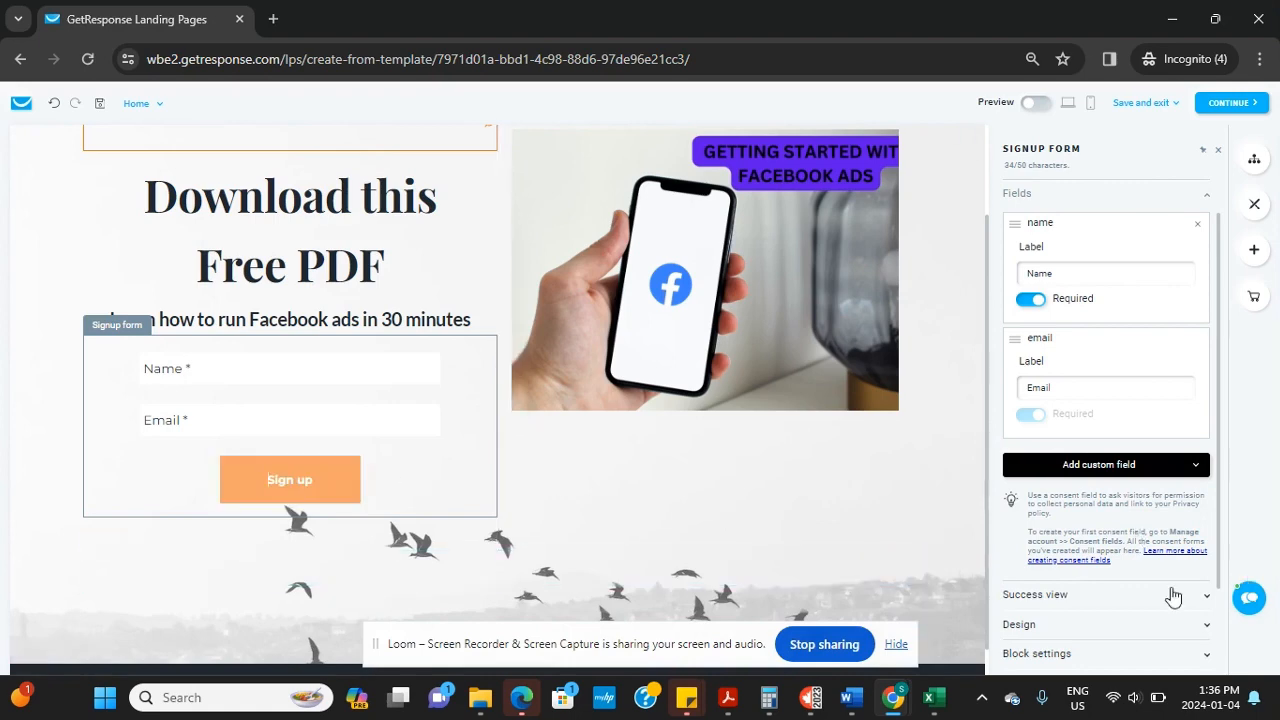
pyautogui.scroll(-2, 1149, 600)
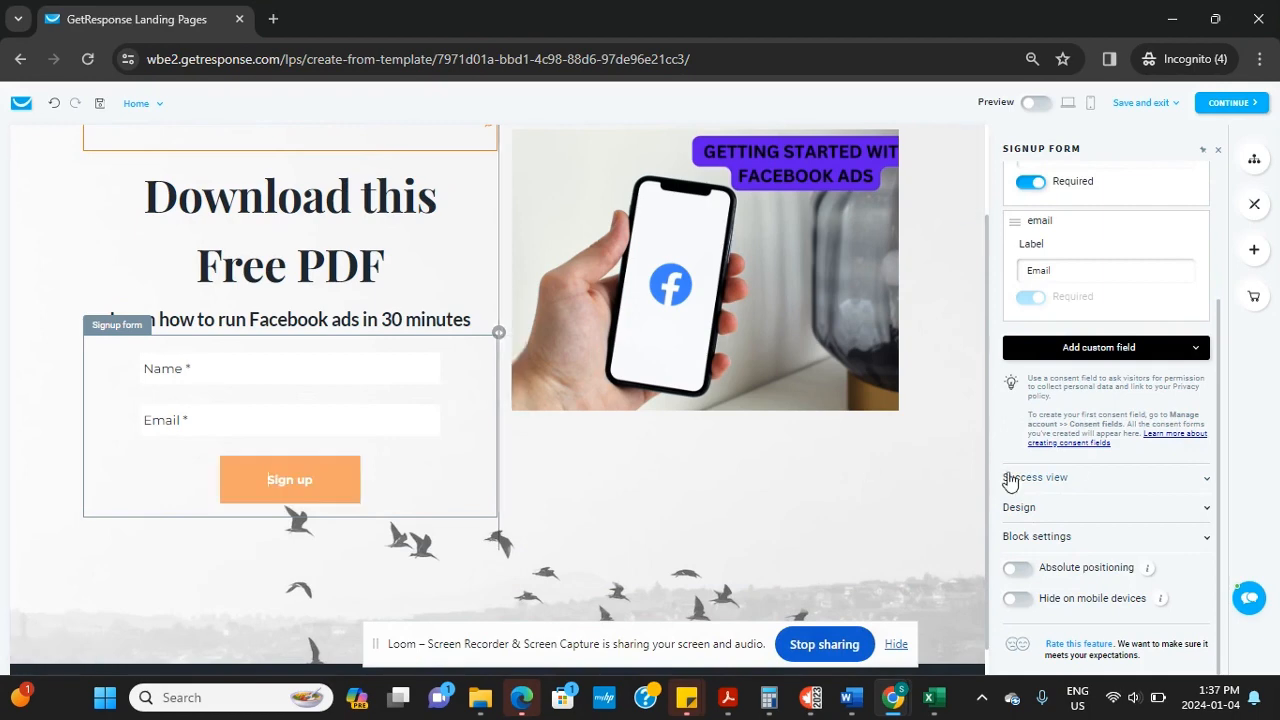
# Change the signup button's text from Sign up to GET ACCESS NOW
pyautogui.click(1033, 513)
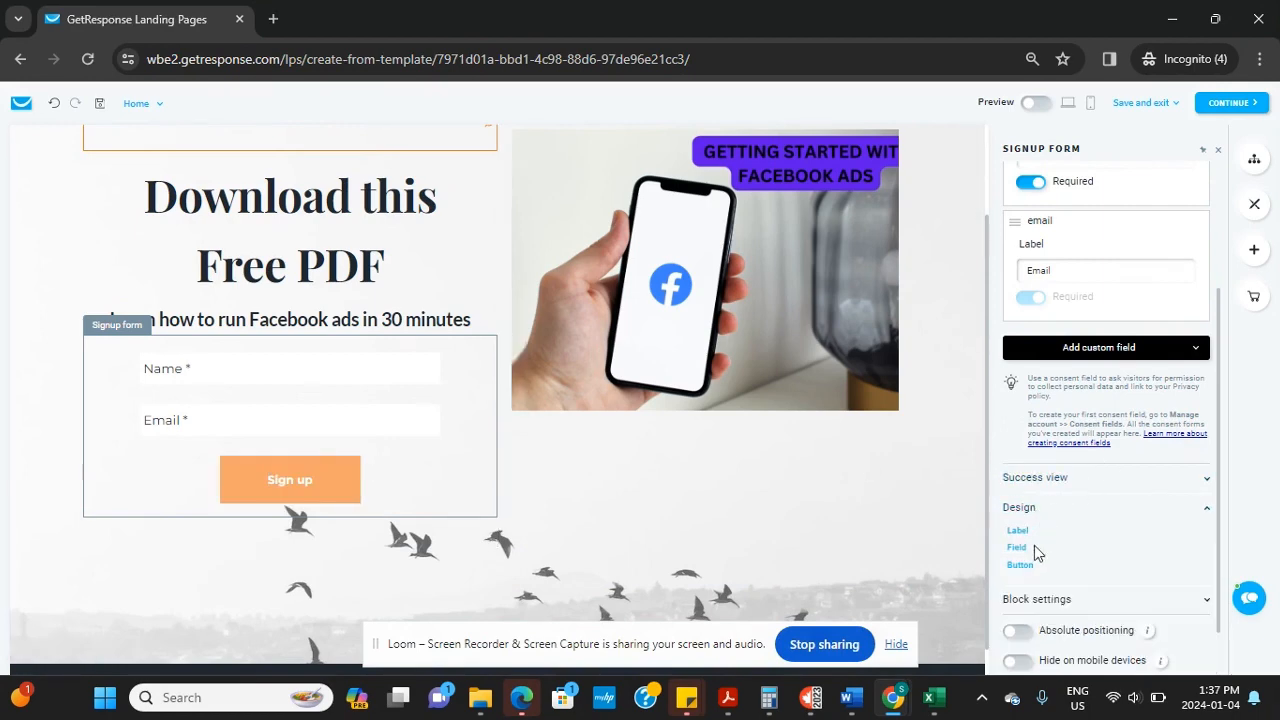
pyautogui.click(1020, 565)
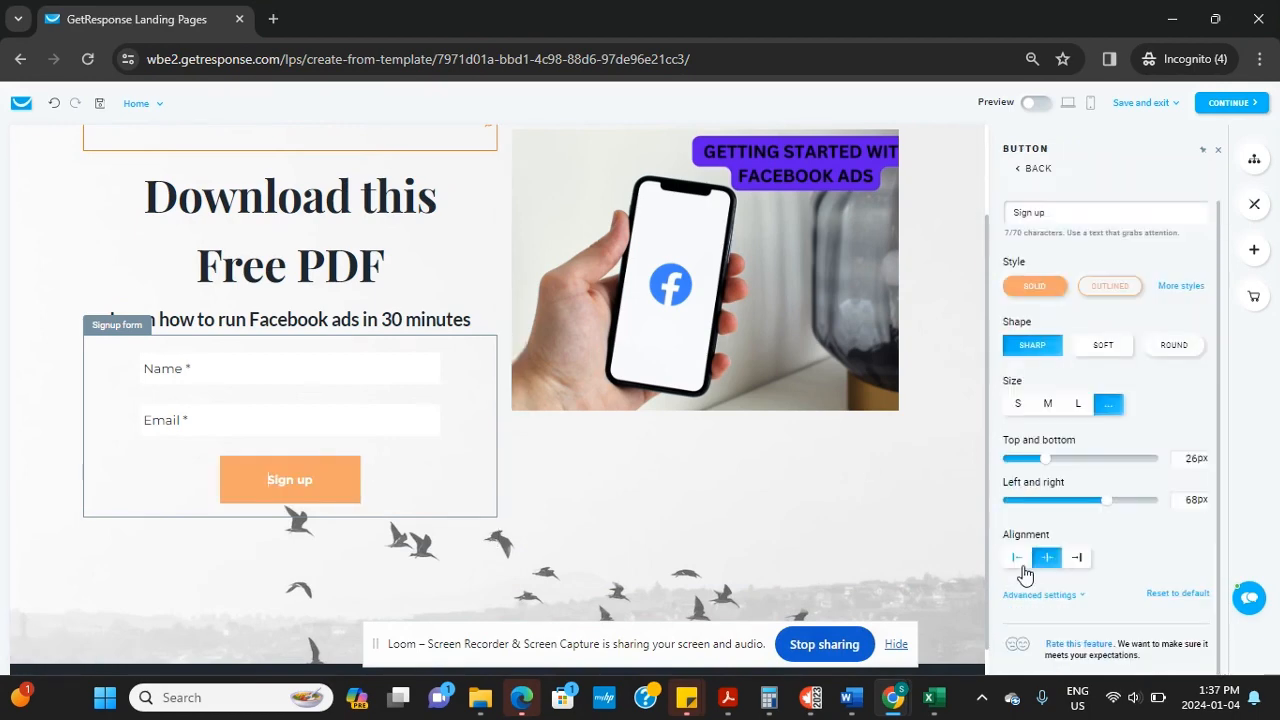
pyautogui.click(1085, 212)
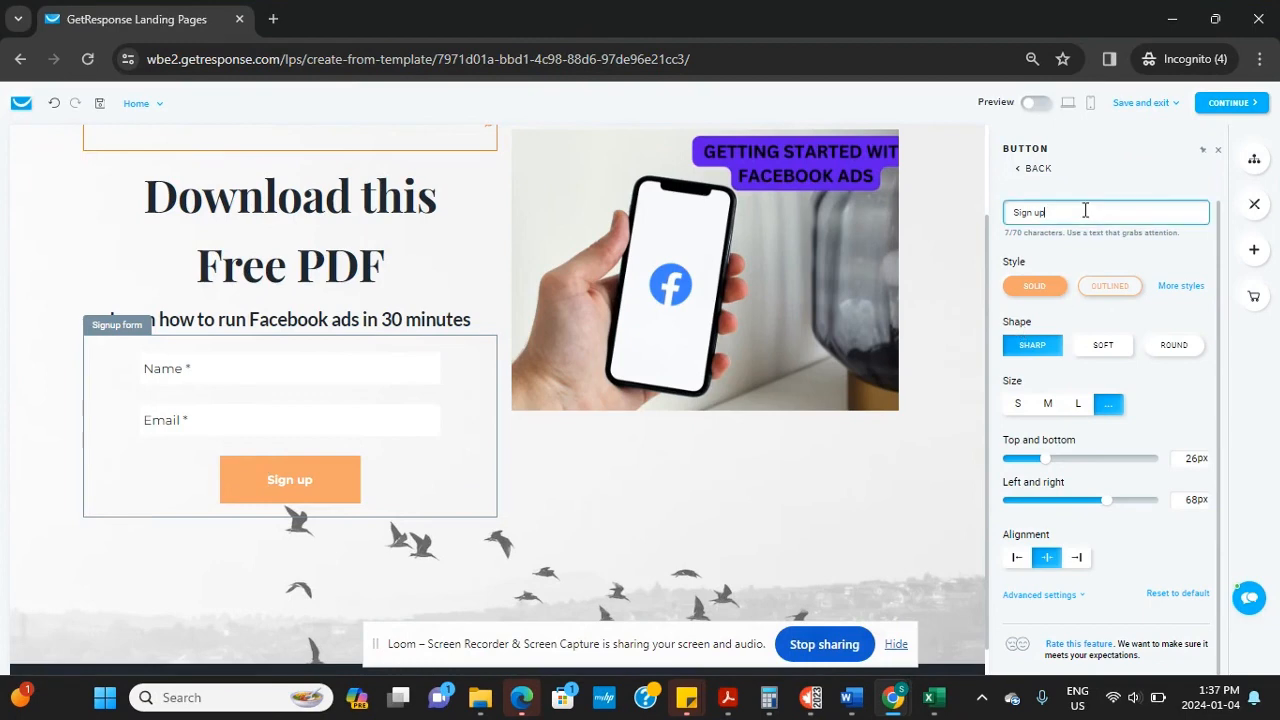
pyautogui.press('BackSpace')
pyautogui.press('BackSpace')
pyautogui.press('BackSpace')
pyautogui.press('BackSpace')
pyautogui.press('BackSpace')
pyautogui.press('BackSpace')
pyautogui.write('GET ACC')
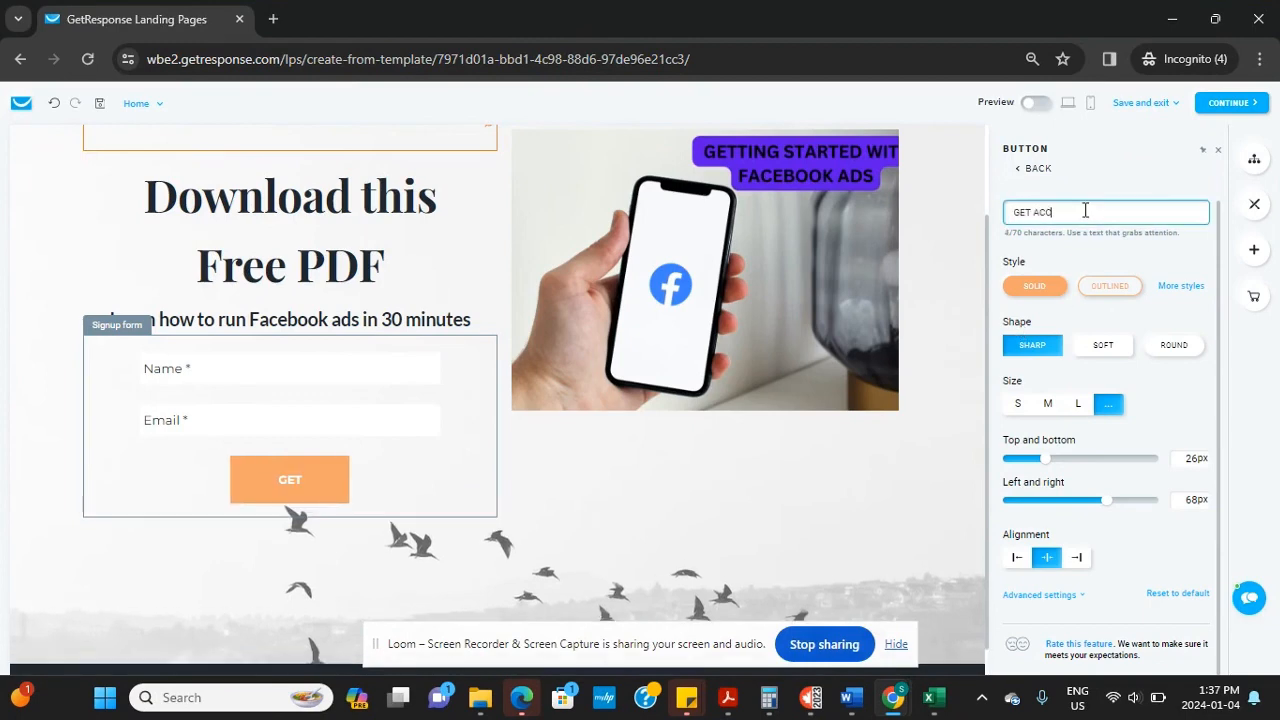
pyautogui.write('ESS NOW')
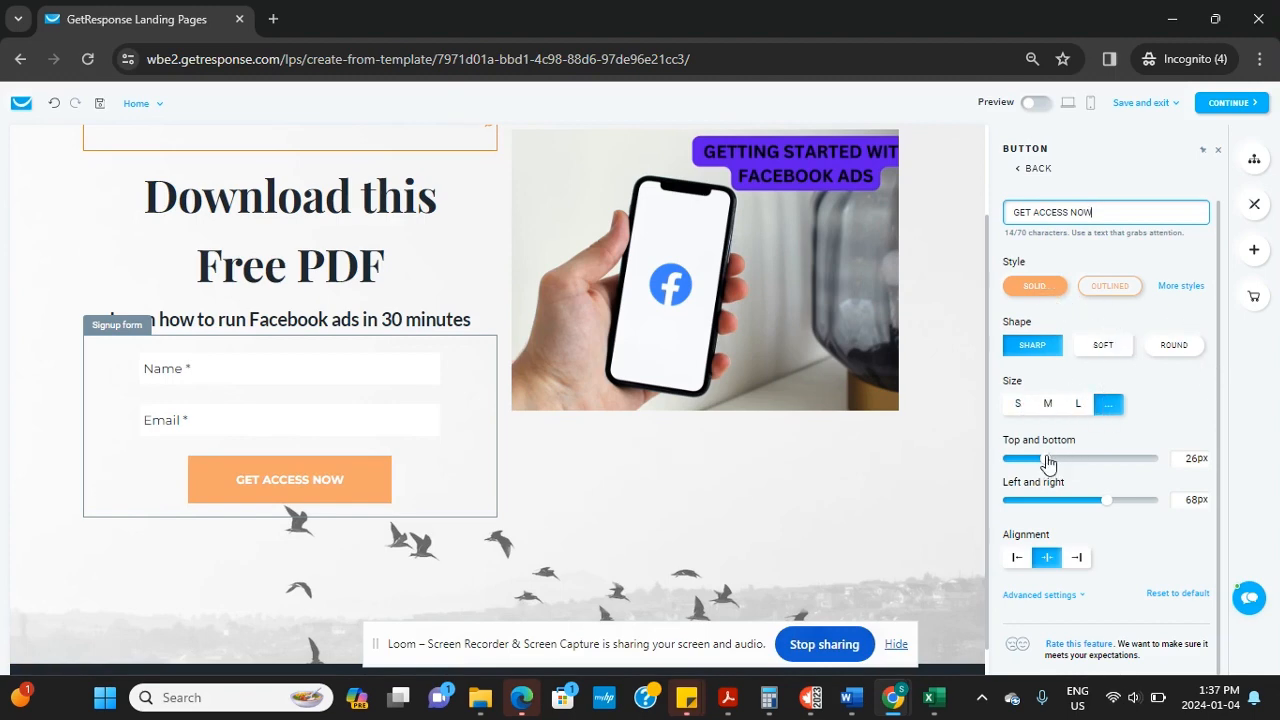
# Enlarge the button's padding, with left and right at 76px, and keep it centred
pyautogui.moveTo(1047, 462)
pyautogui.mouseDown()
pyautogui.moveTo(1082, 463)
pyautogui.moveTo(1069, 470)
pyautogui.mouseUp()
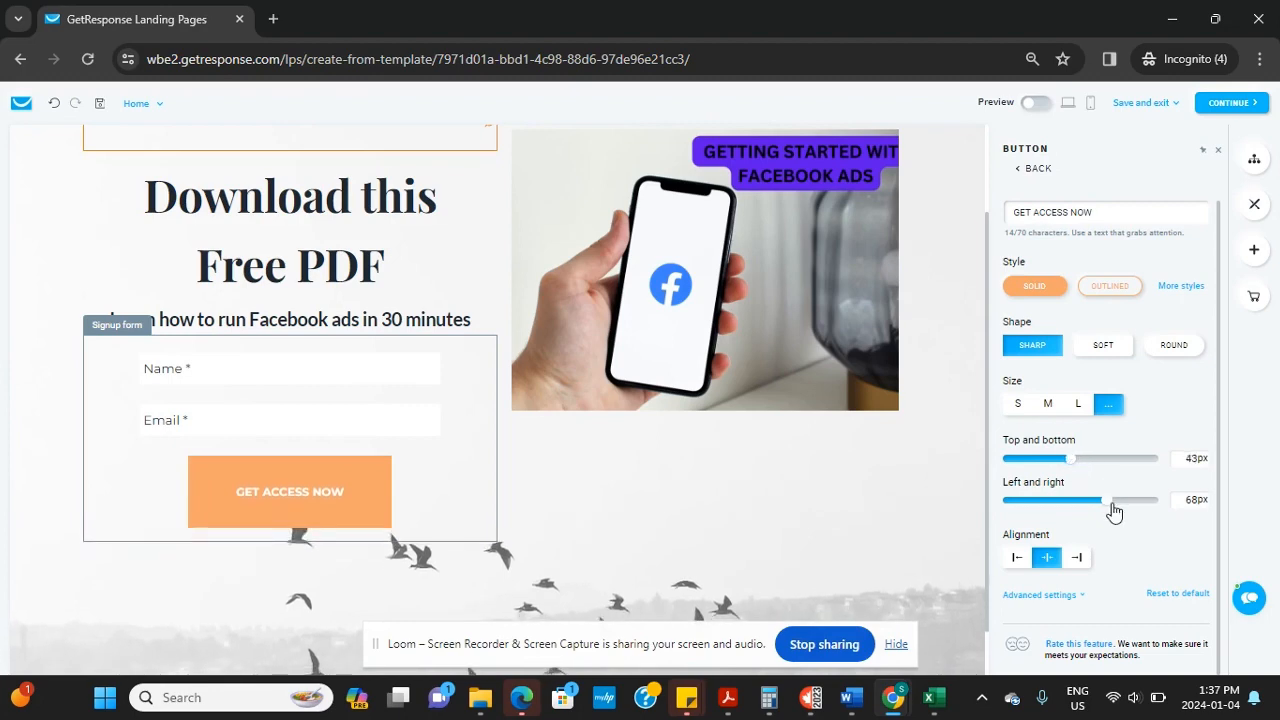
pyautogui.moveTo(1114, 512)
pyautogui.mouseDown()
pyautogui.moveTo(1146, 512)
pyautogui.moveTo(1120, 515)
pyautogui.mouseUp()
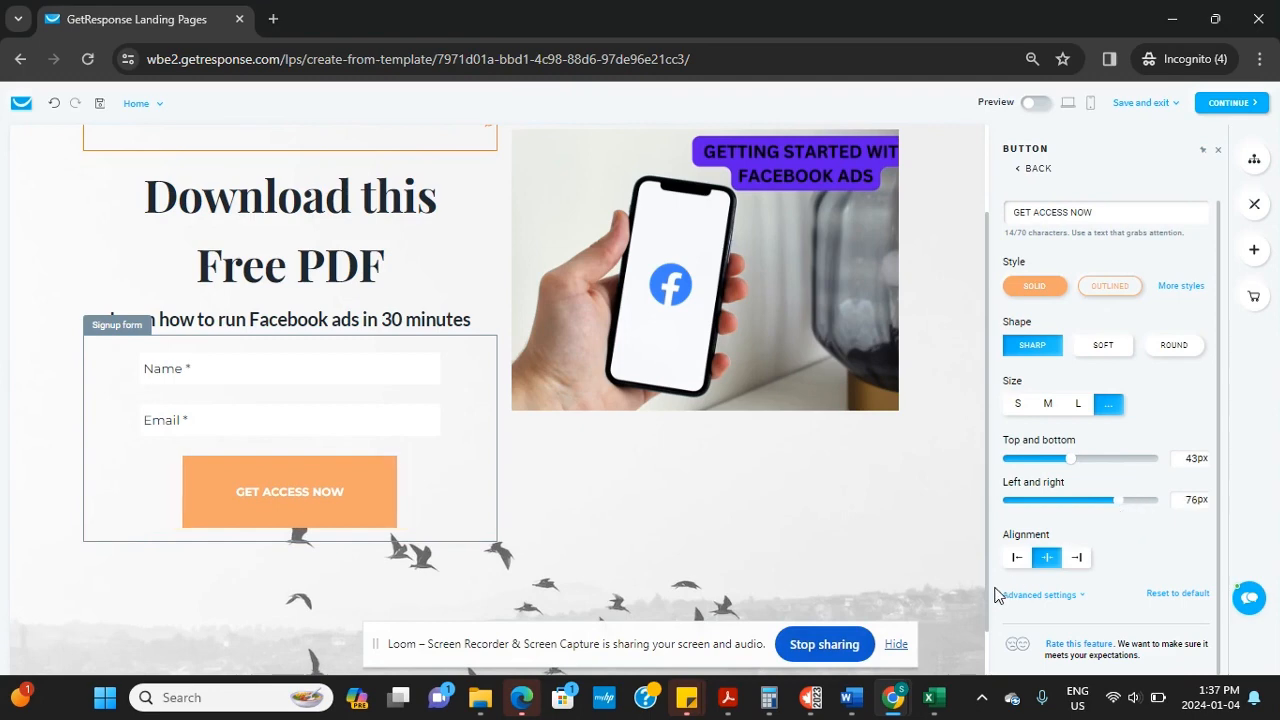
pyautogui.click(1075, 558)
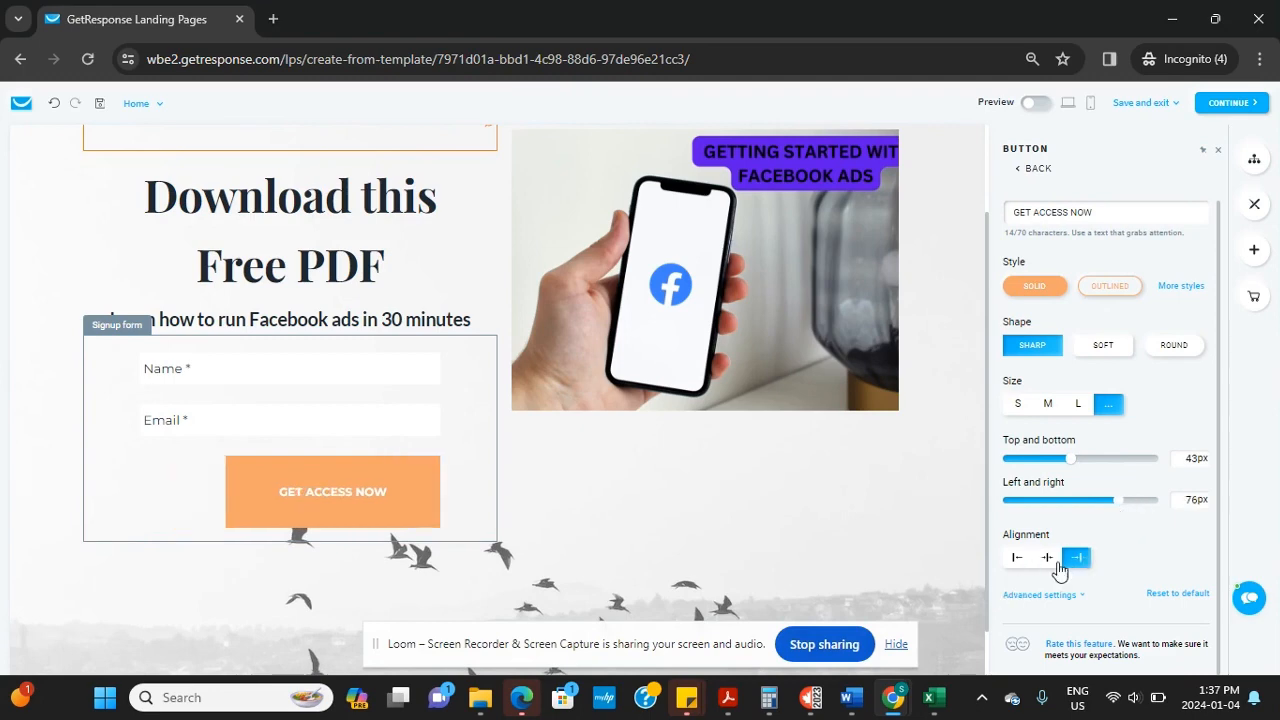
pyautogui.click(1017, 562)
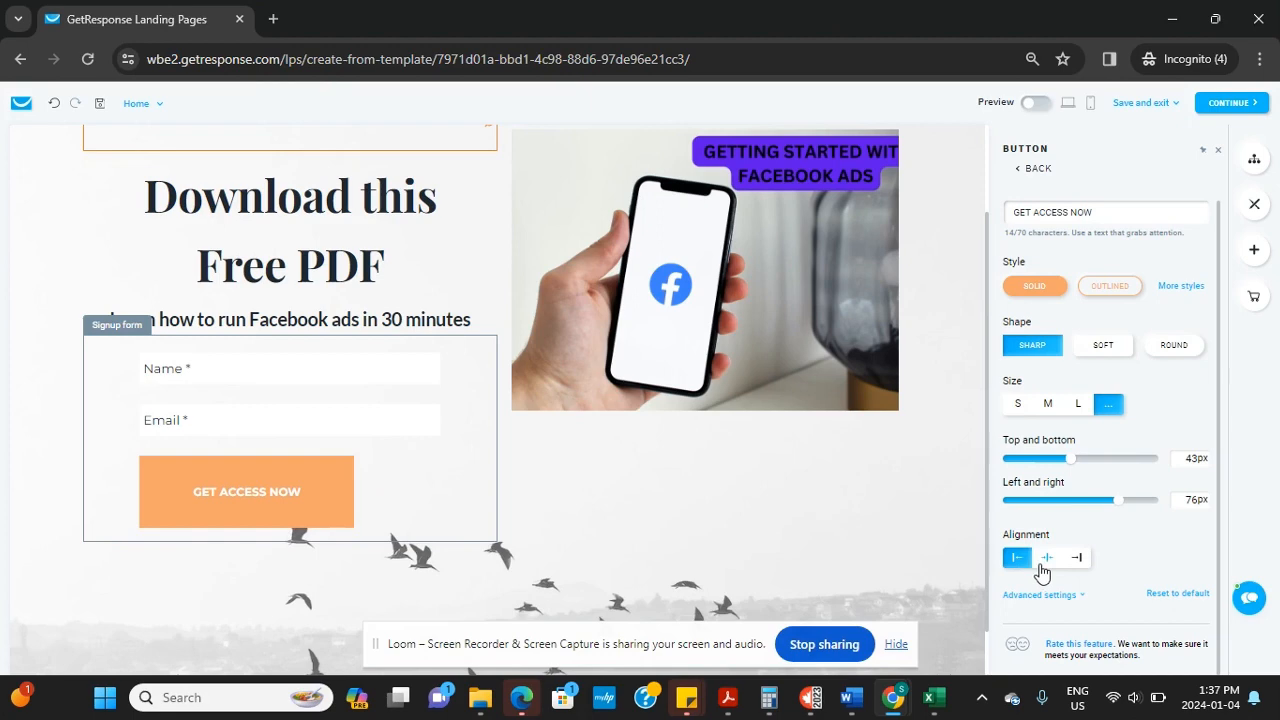
pyautogui.click(1043, 563)
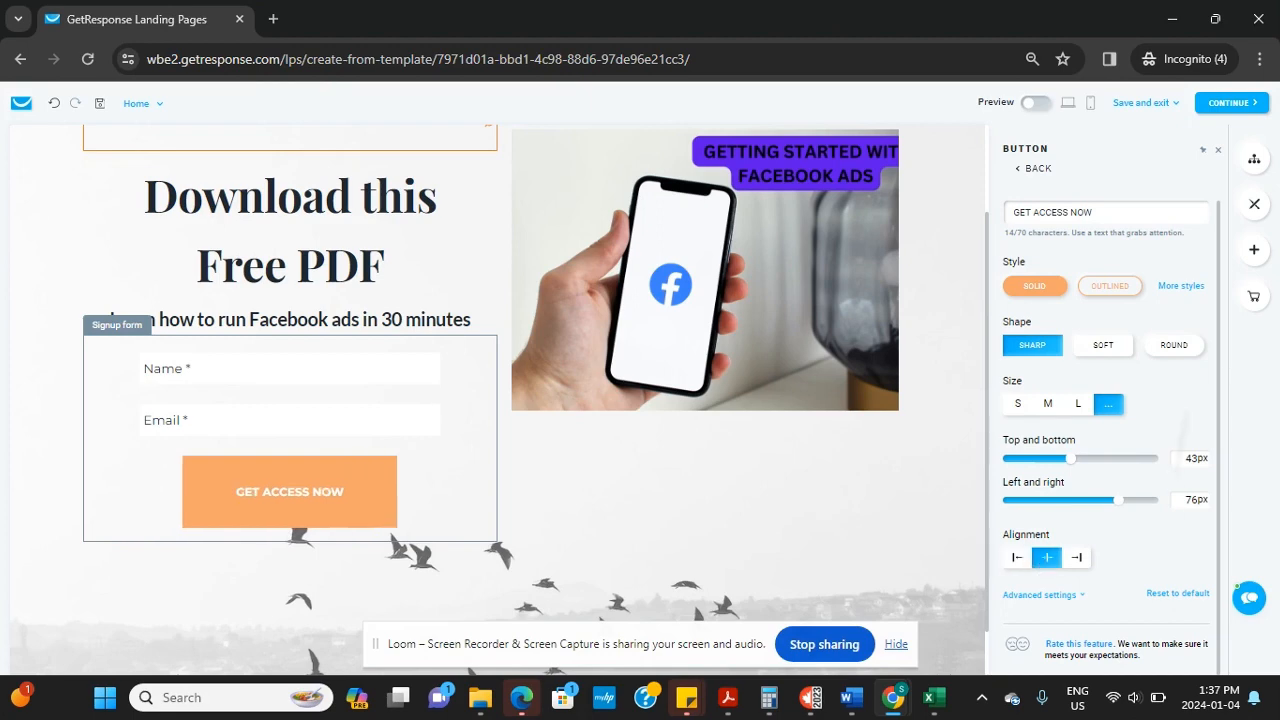
# Colour the button background red, #E60E0EFF
pyautogui.click(1040, 595)
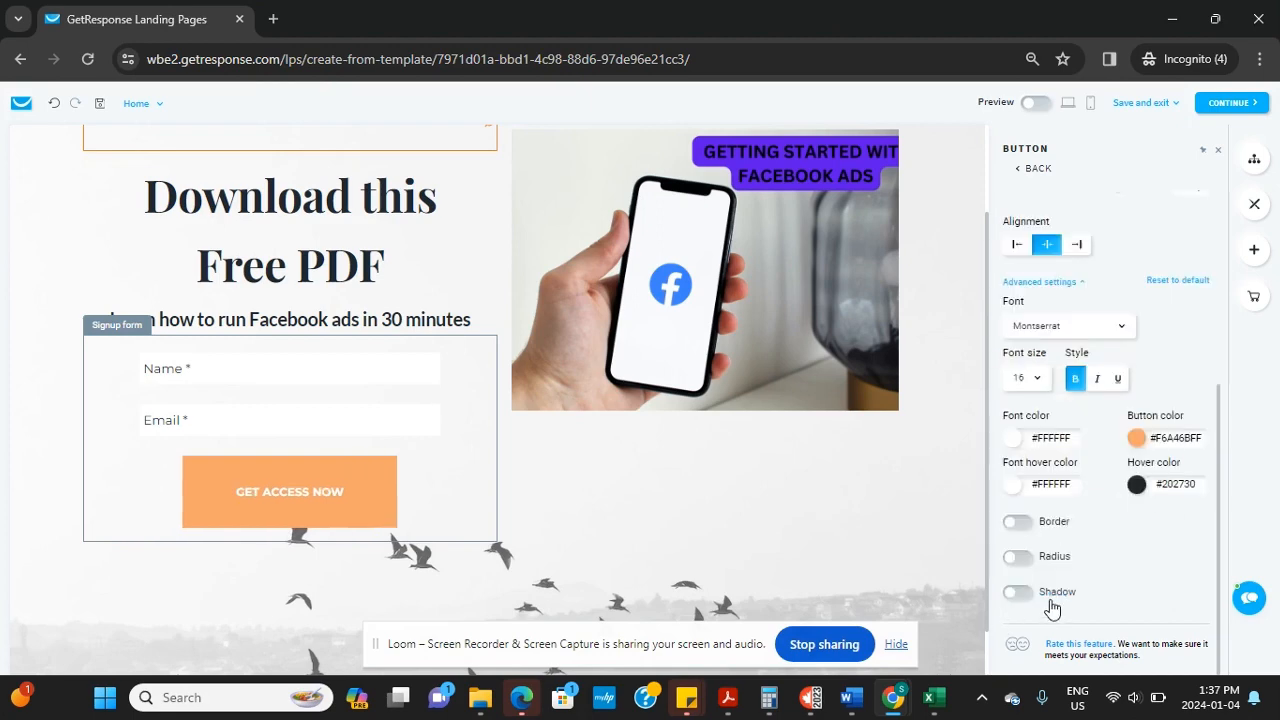
pyautogui.click(1137, 439)
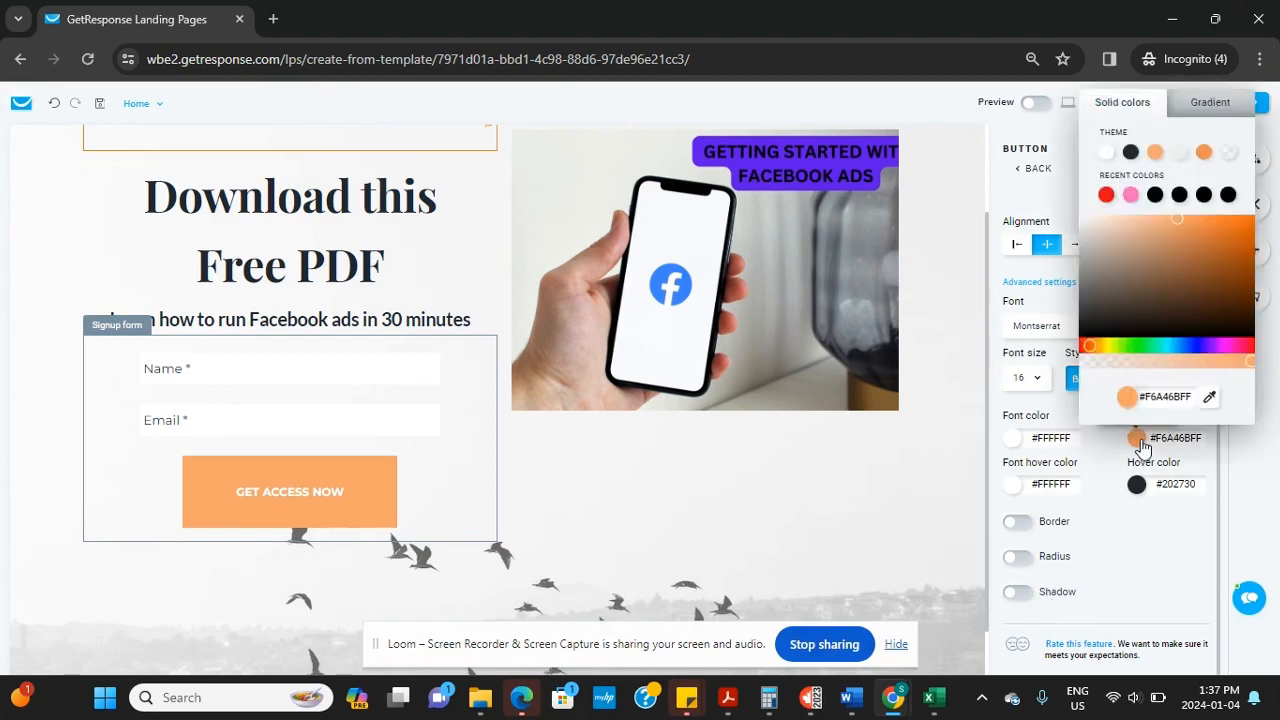
pyautogui.click(1106, 195)
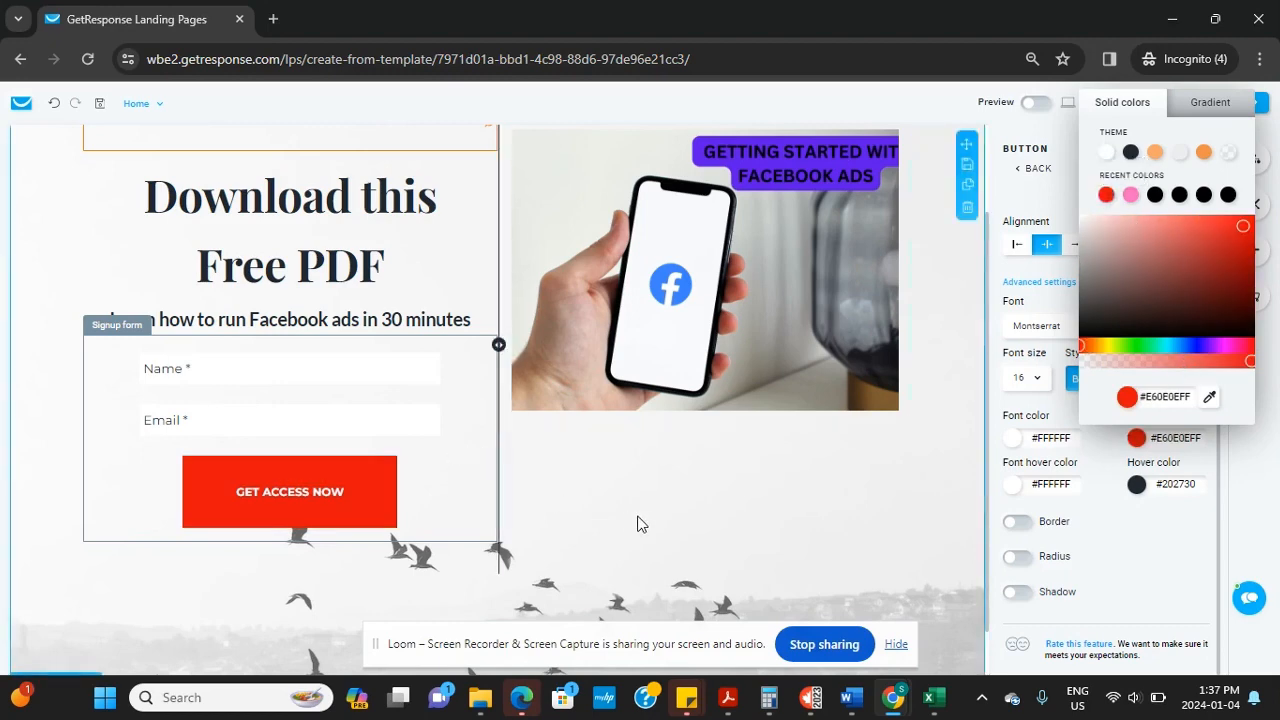
pyautogui.click(1163, 568)
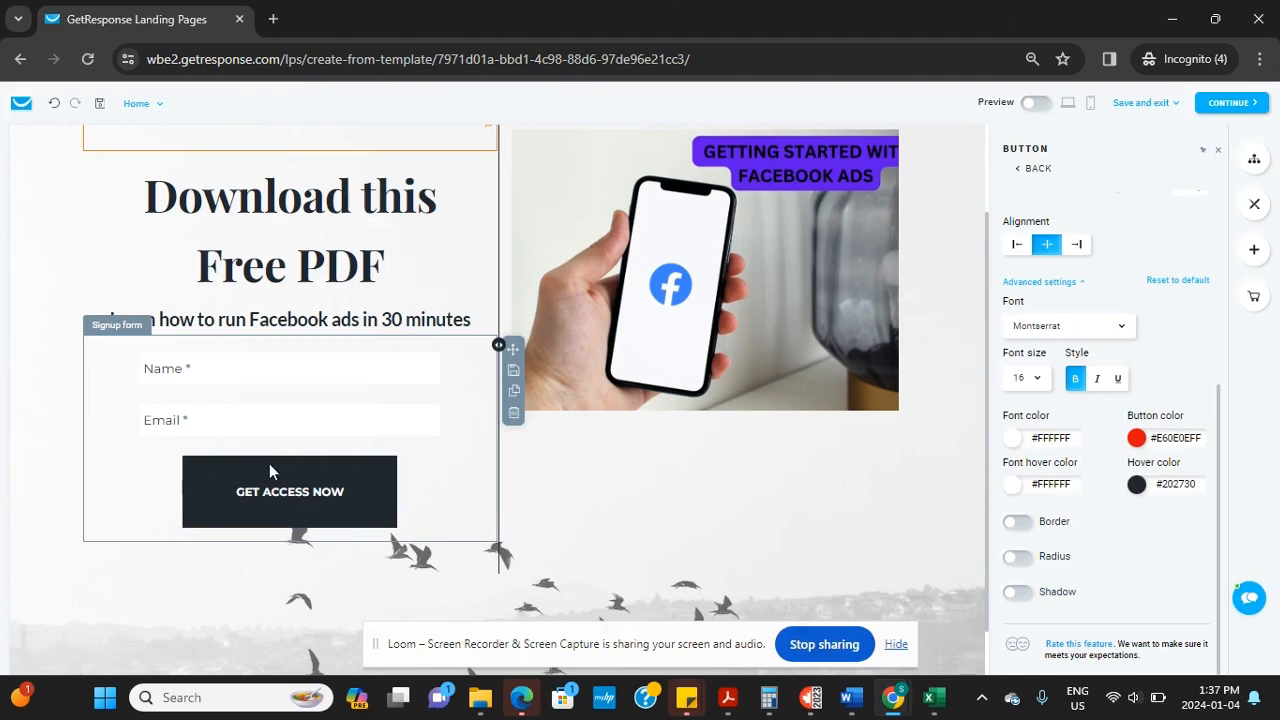
# Turn on the live page preview, then switch it to the phone view
pyautogui.click(938, 477)
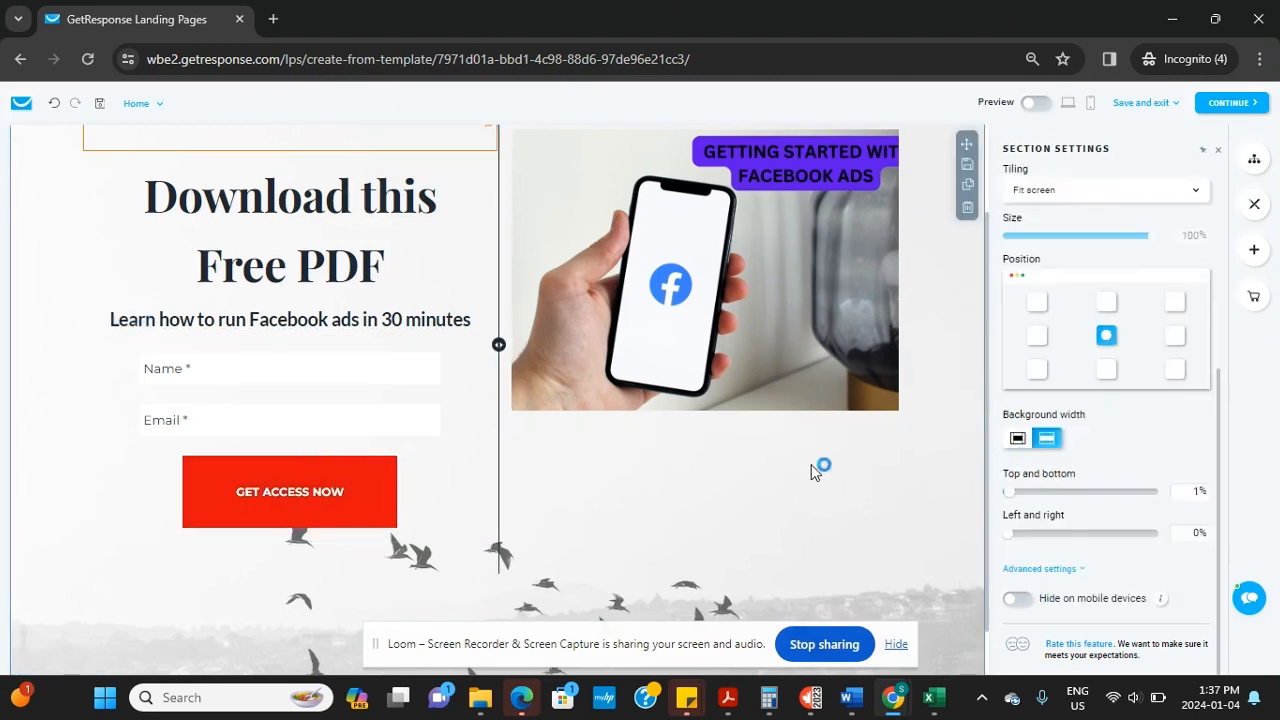
pyautogui.scroll(2, 820, 465)
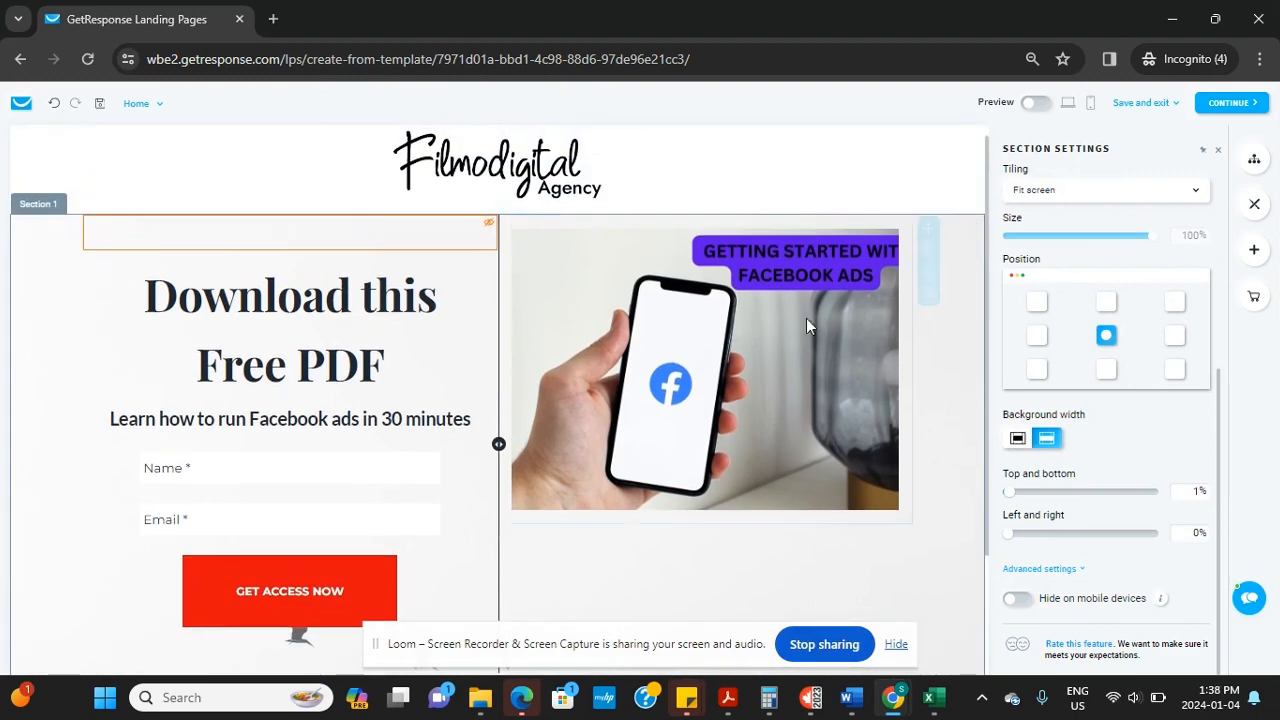
pyautogui.scroll(-3, 980, 420)
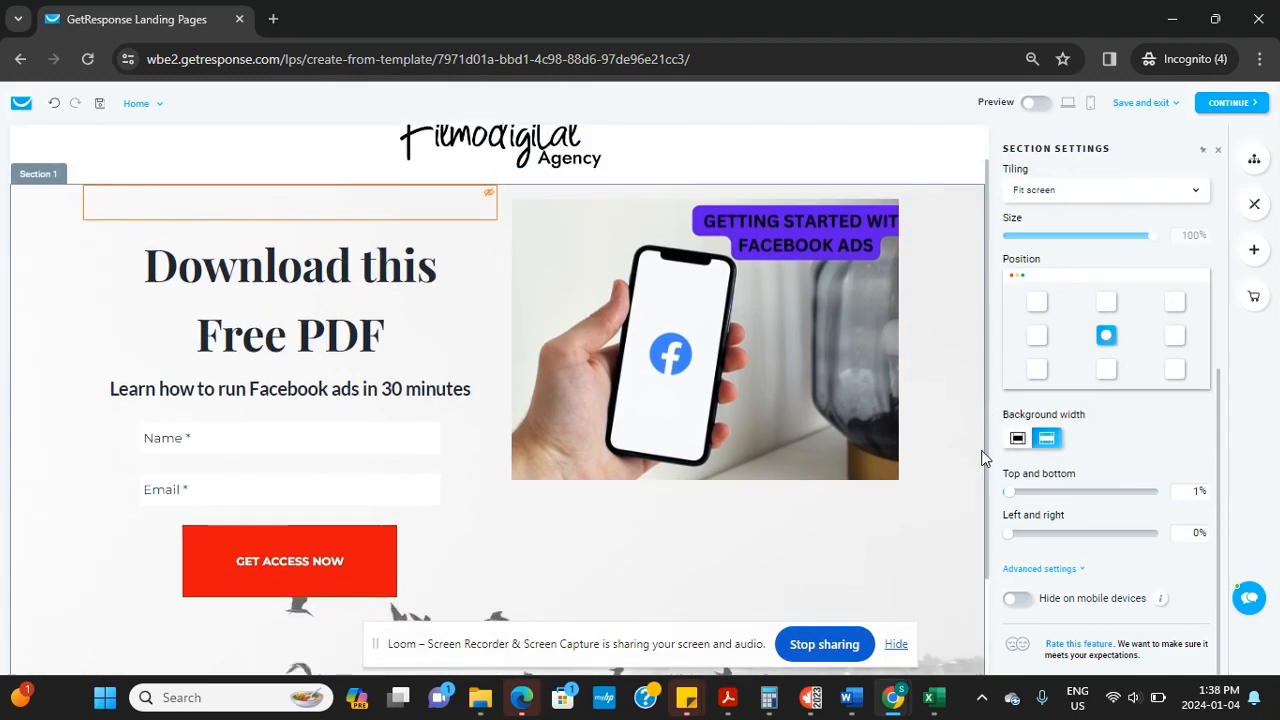
pyautogui.scroll(2, 970, 510)
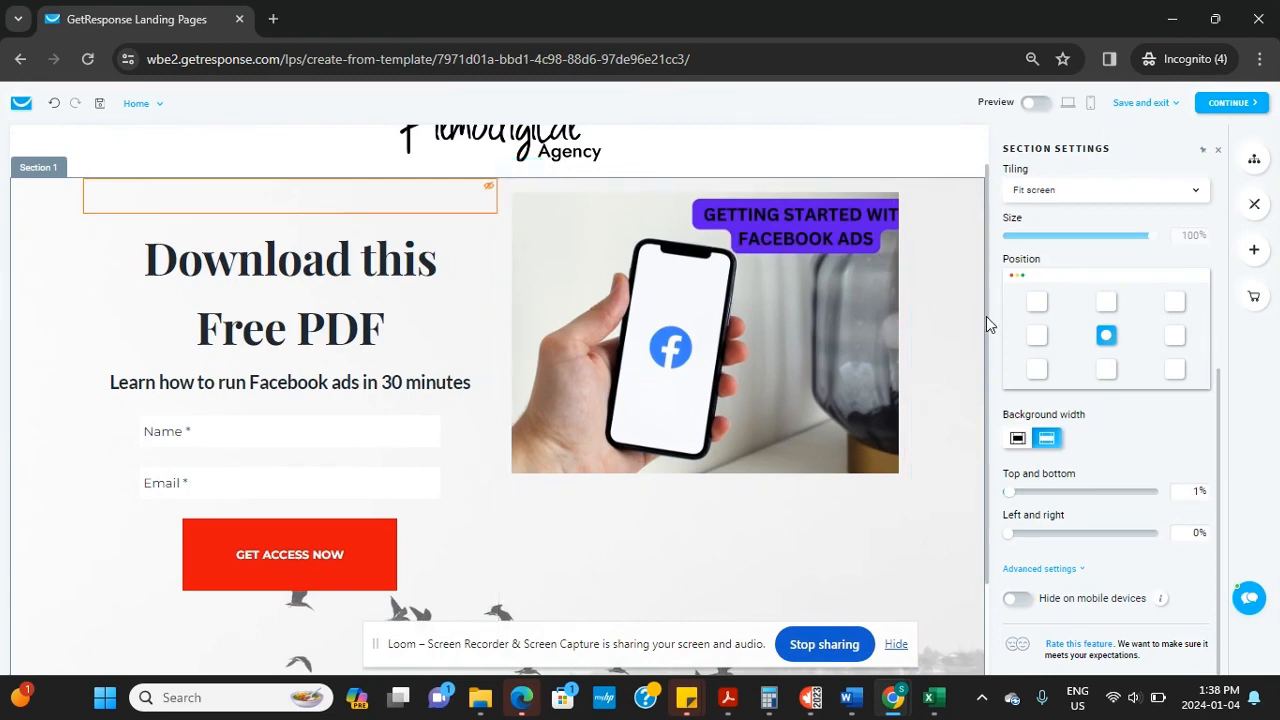
pyautogui.scroll(-1, 986, 316)
pyautogui.scroll(2, 983, 346)
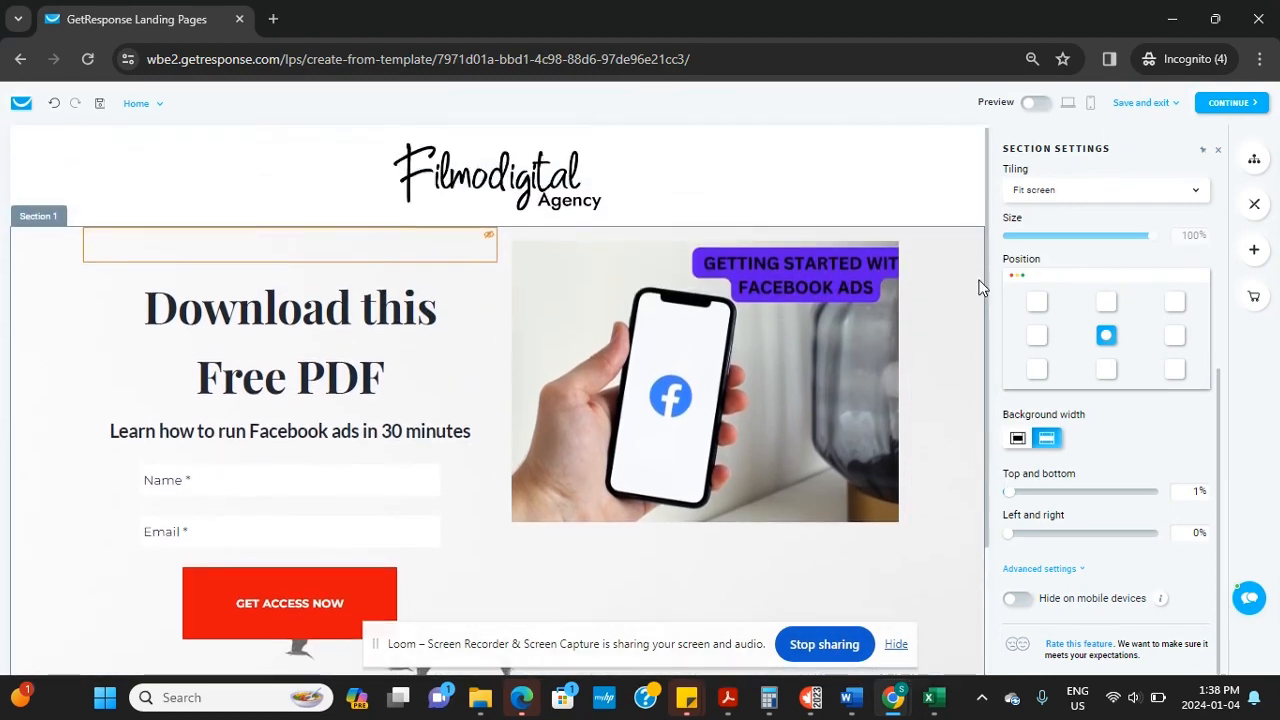
pyautogui.click(1038, 104)
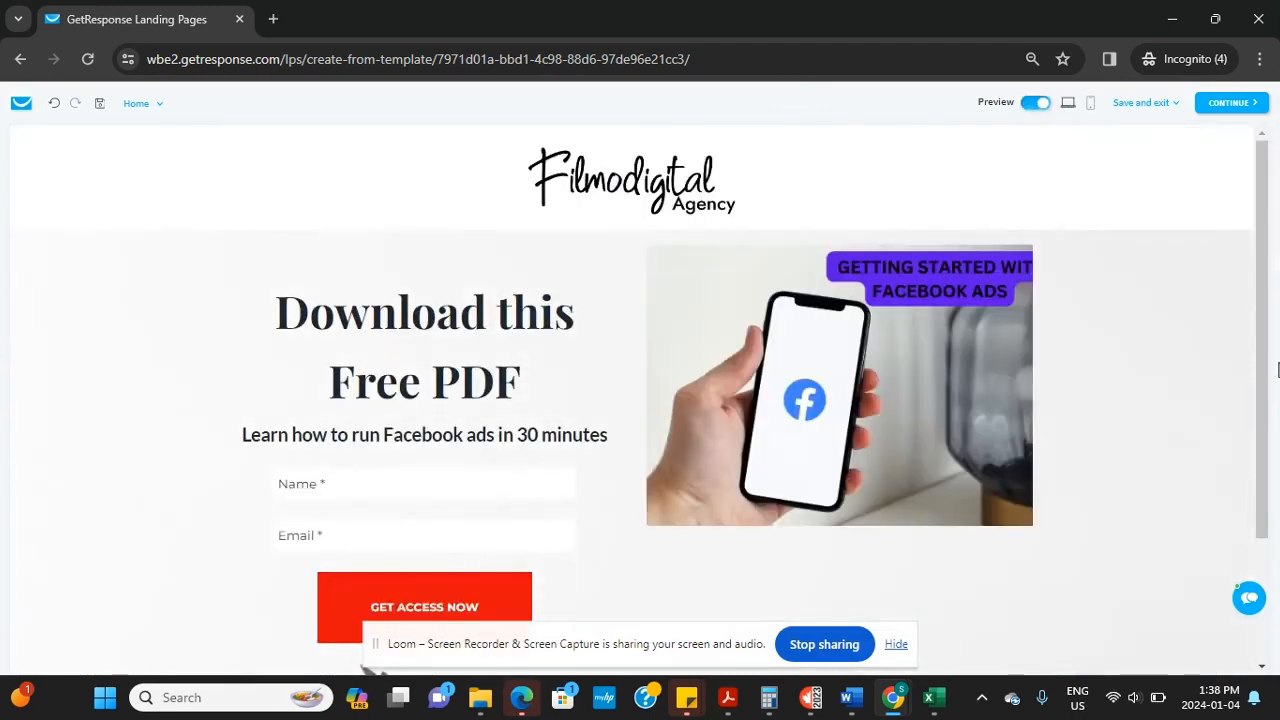
pyautogui.moveTo(1262, 378)
pyautogui.mouseDown()
pyautogui.moveTo(1274, 477)
pyautogui.moveTo(1266, 363)
pyautogui.mouseUp()
pyautogui.click(1091, 104)
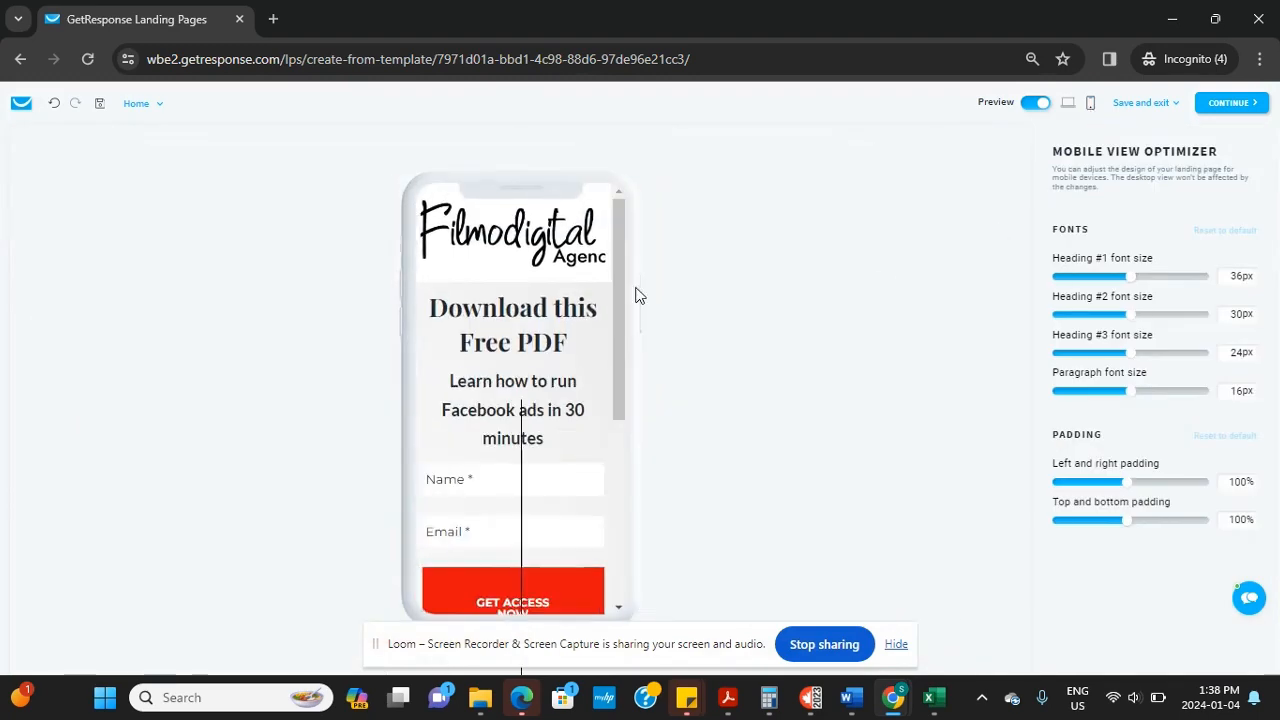
# Lower the mobile Heading #1 font size from 36px to 35px, then test the logo link
pyautogui.moveTo(614, 288)
pyautogui.mouseDown()
pyautogui.moveTo(628, 466)
pyautogui.moveTo(618, 228)
pyautogui.moveTo(620, 300)
pyautogui.mouseUp()
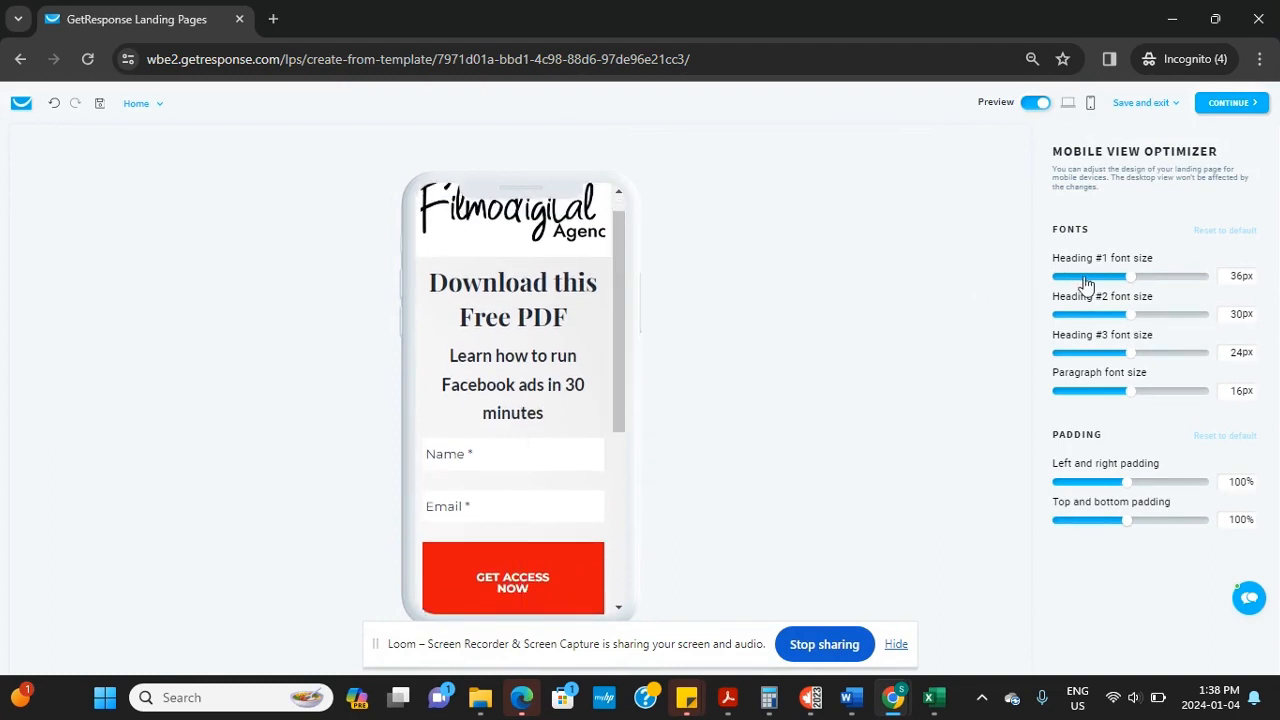
pyautogui.moveTo(1128, 285)
pyautogui.mouseDown()
pyautogui.moveTo(1113, 290)
pyautogui.moveTo(1125, 290)
pyautogui.mouseUp()
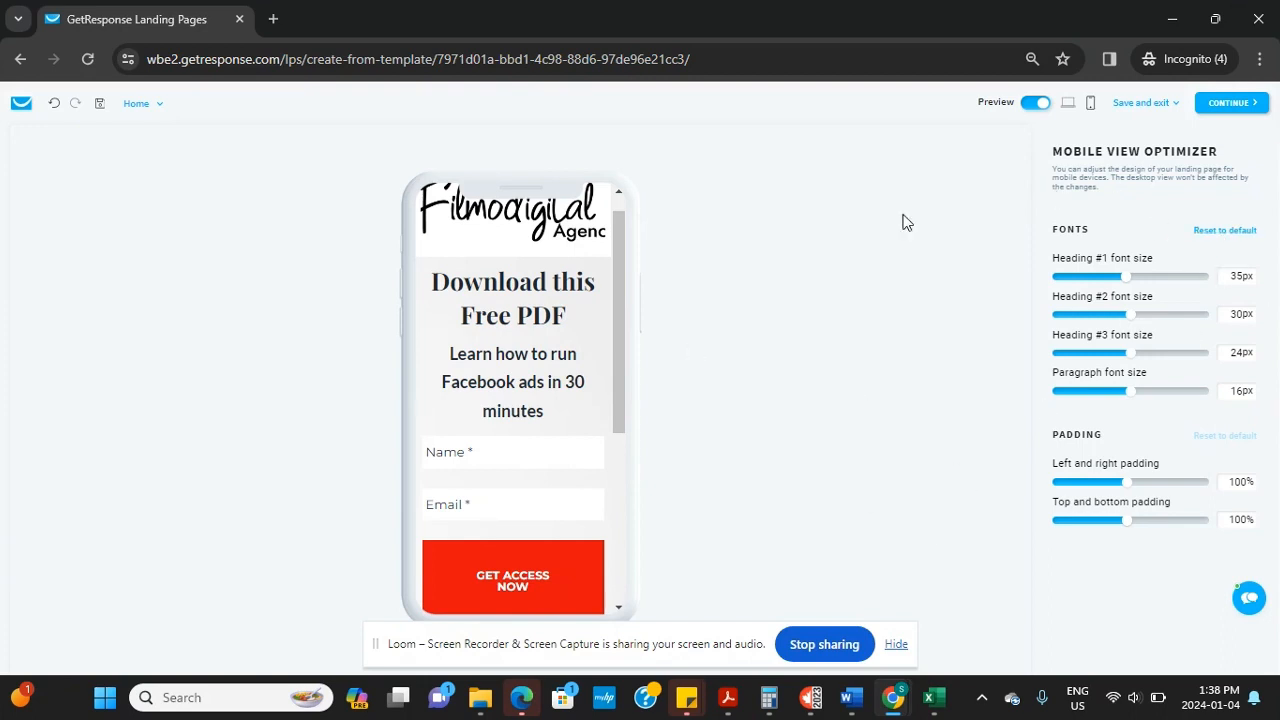
pyautogui.moveTo(619, 344); pyautogui.dragTo(614, 281)
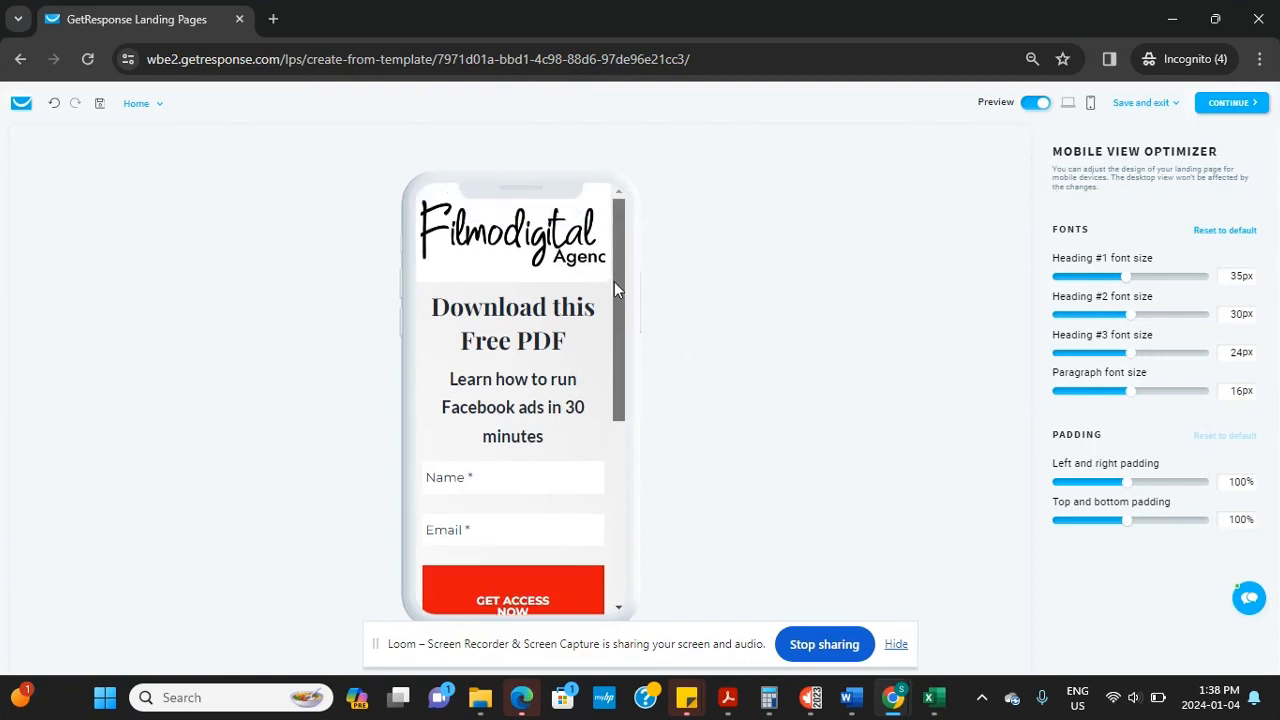
pyautogui.click(531, 250)
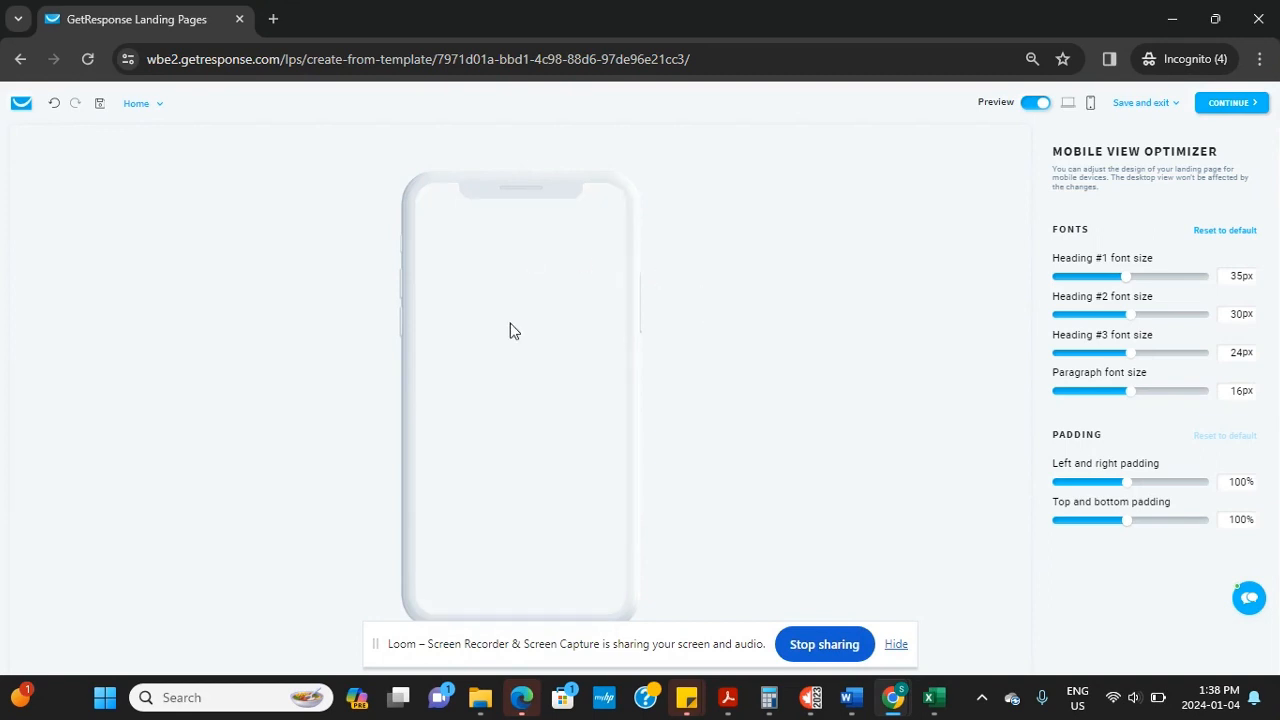
# Continue to the page settings and rename the page 'My first Landing Page'
pyautogui.click(1228, 103)
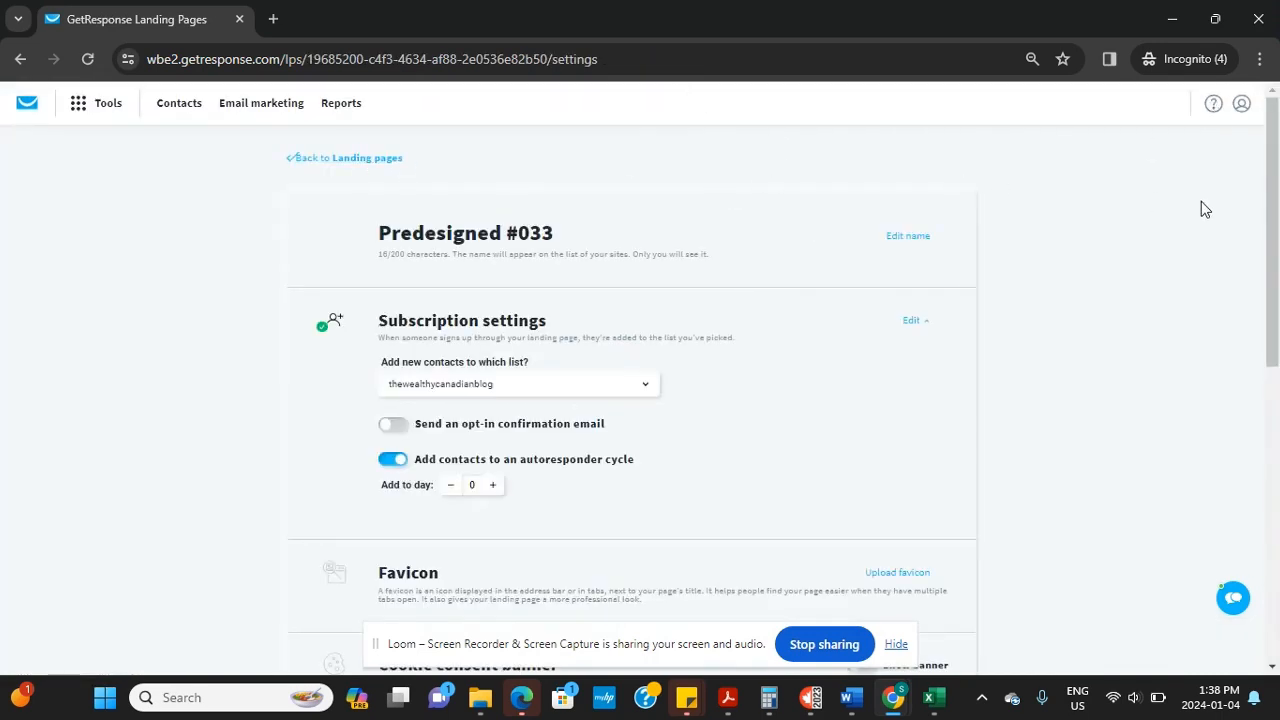
pyautogui.moveTo(1274, 247); pyautogui.dragTo(1234, 268)
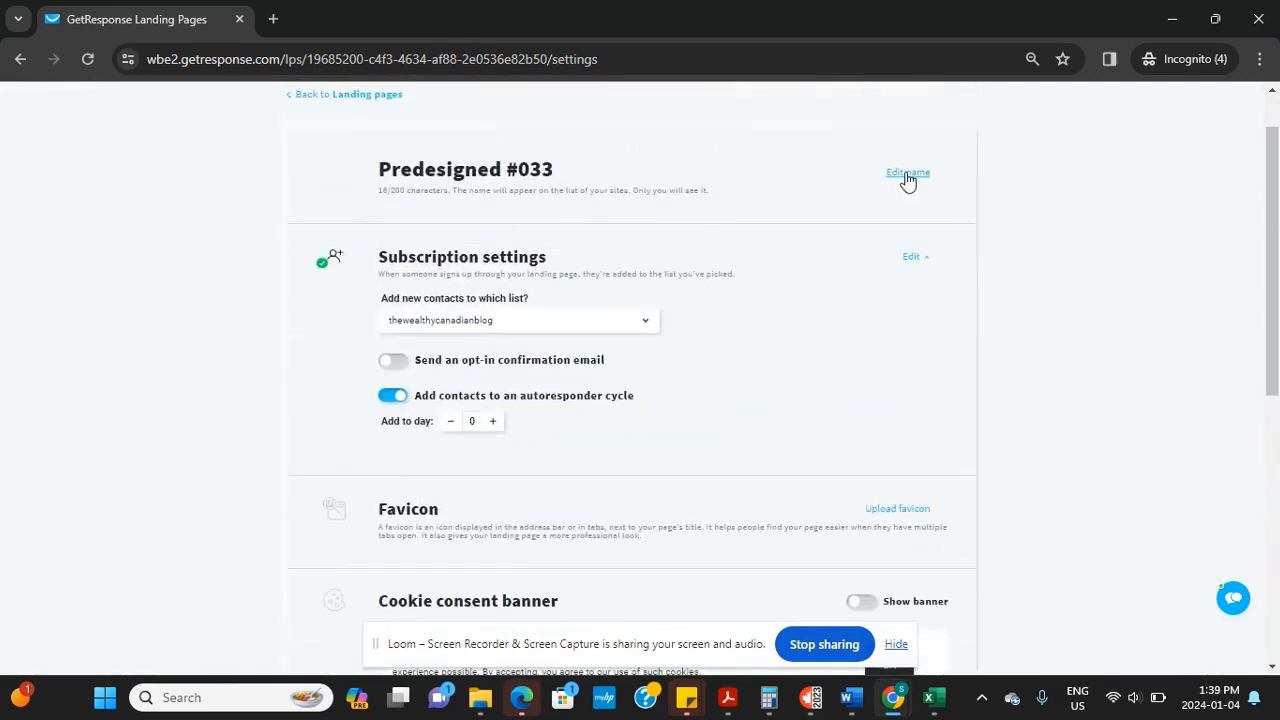
pyautogui.moveTo(580, 170); pyautogui.dragTo(224, 142)
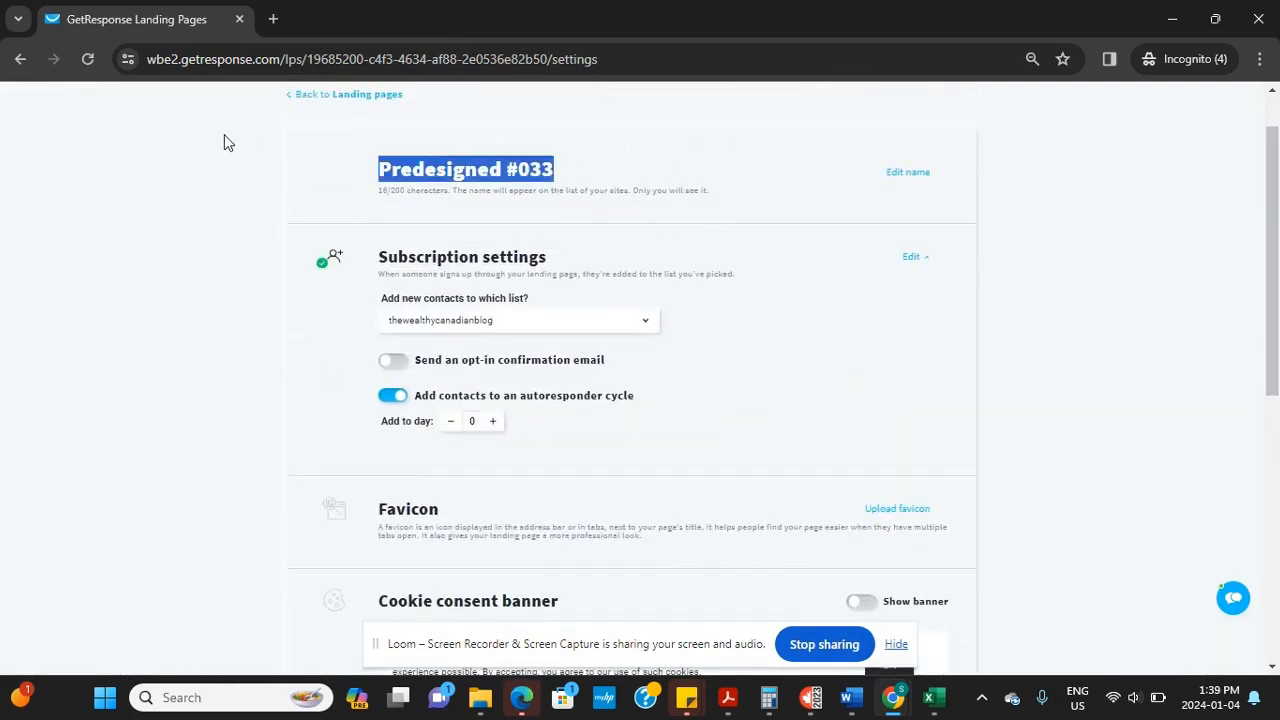
pyautogui.write('m')
pyautogui.press('BackSpace')
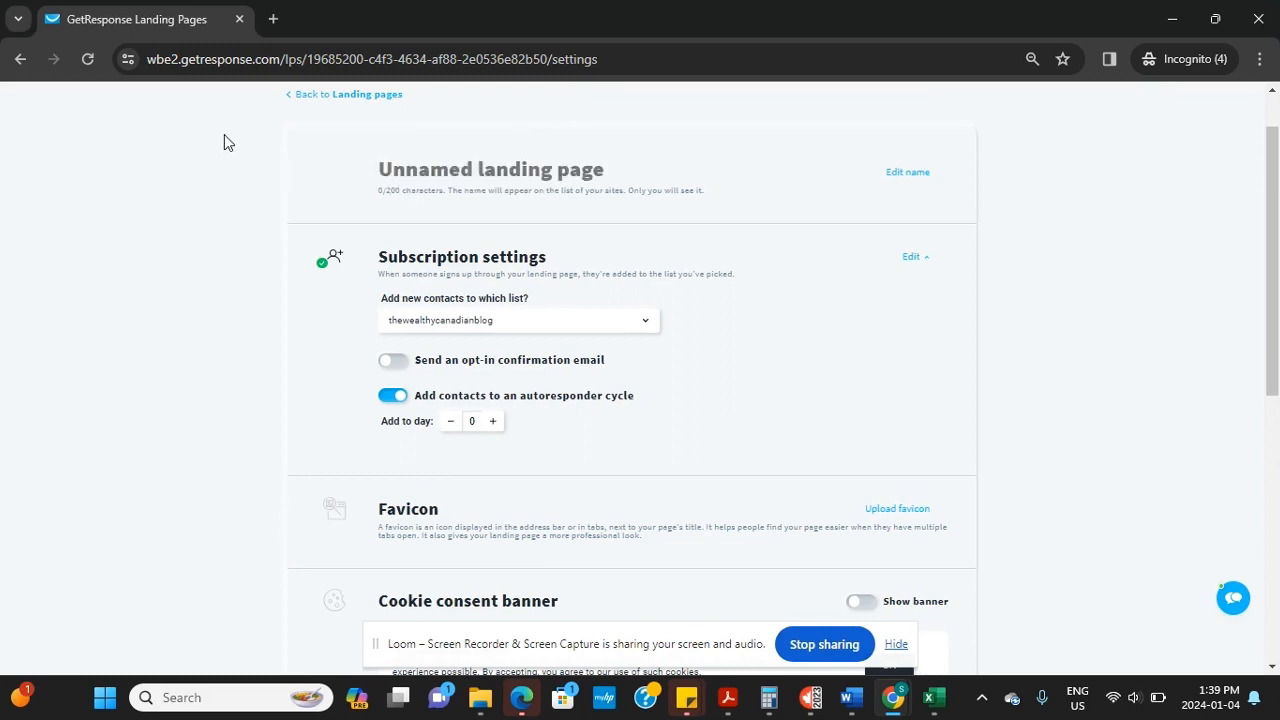
pyautogui.write('My first La')
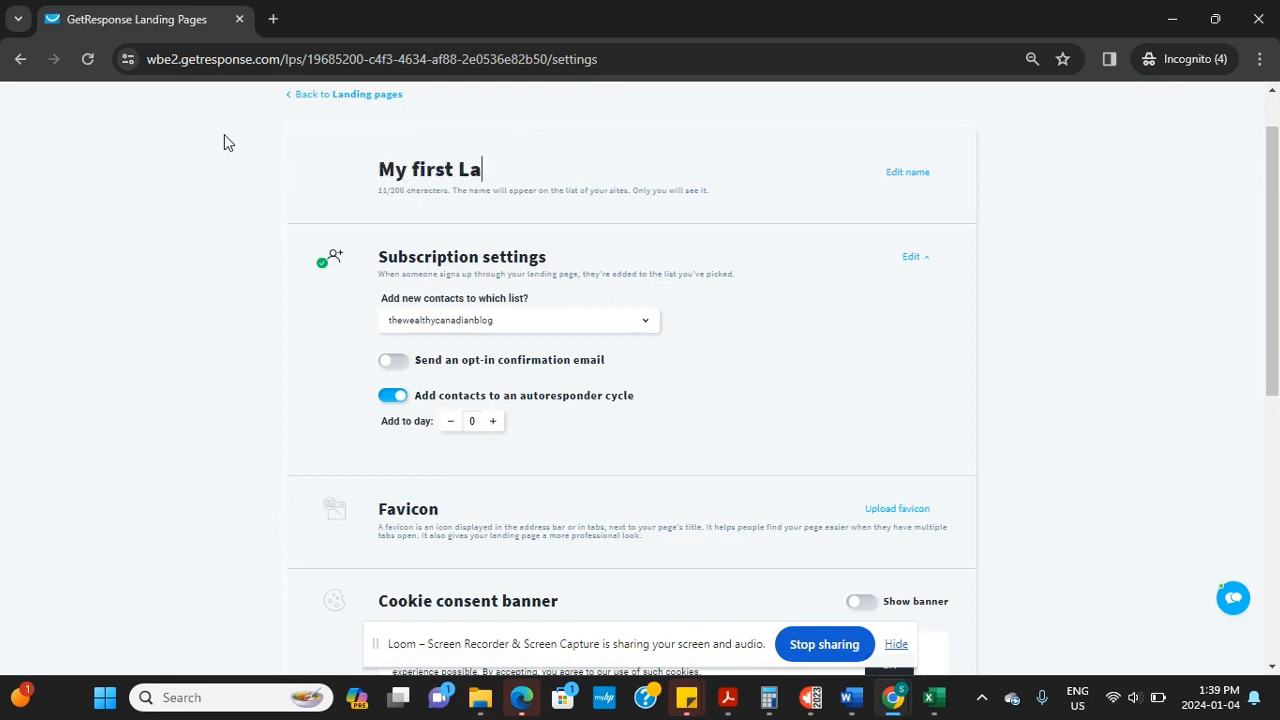
pyautogui.write('niding Page')
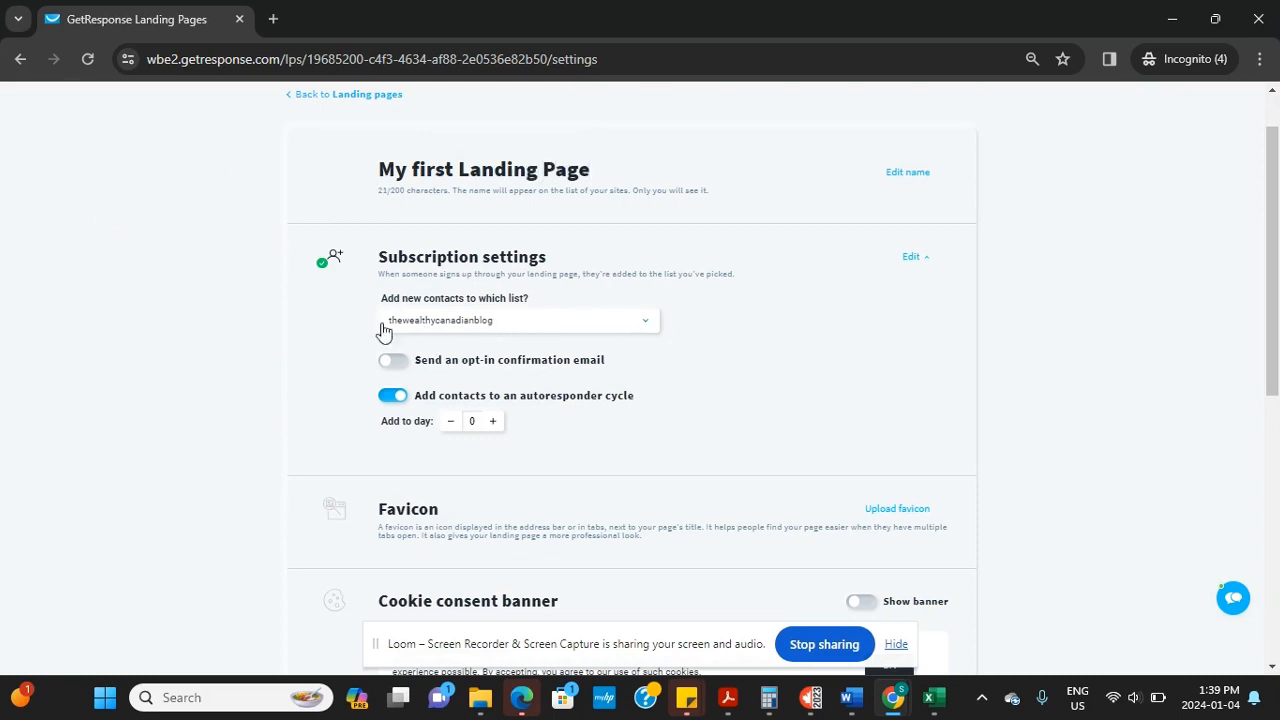
# Keep thewealthycanadianblog as the signup list, autoresponder start day 0 and opt-in email off
pyautogui.click(628, 330)
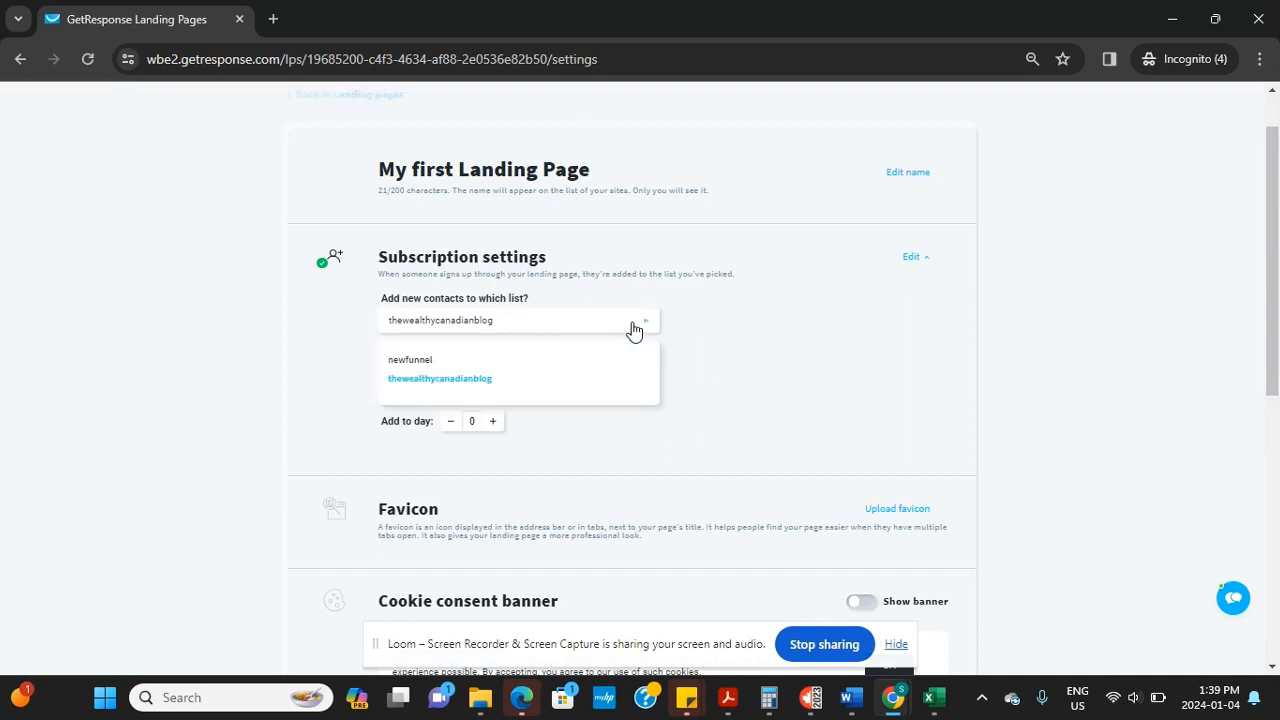
pyautogui.click(449, 380)
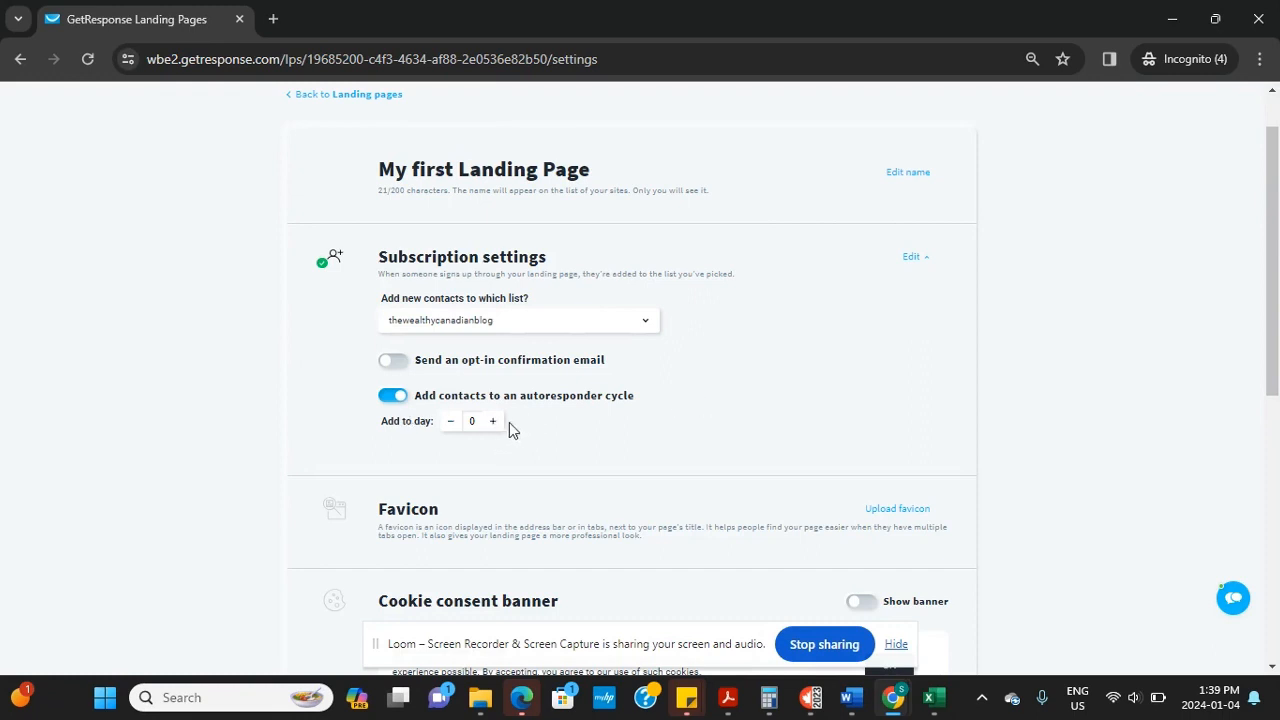
pyautogui.click(494, 424)
pyautogui.click(451, 423)
pyautogui.click(393, 361)
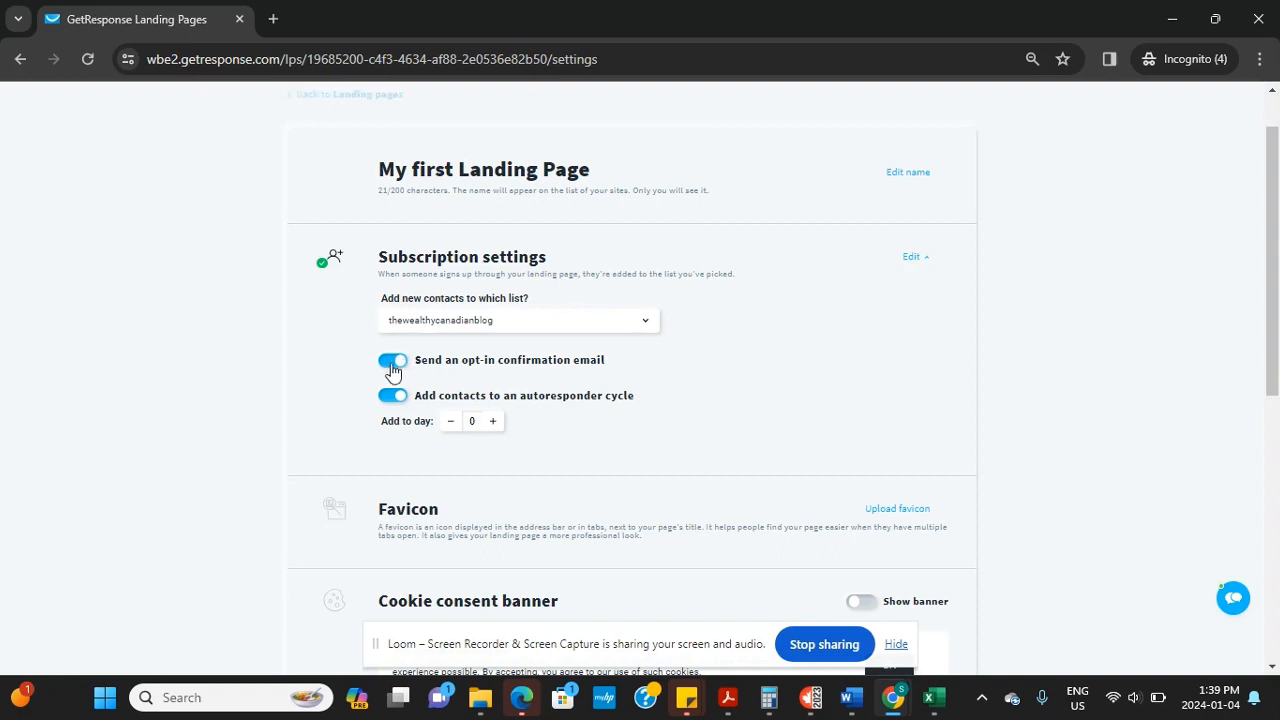
pyautogui.click(391, 362)
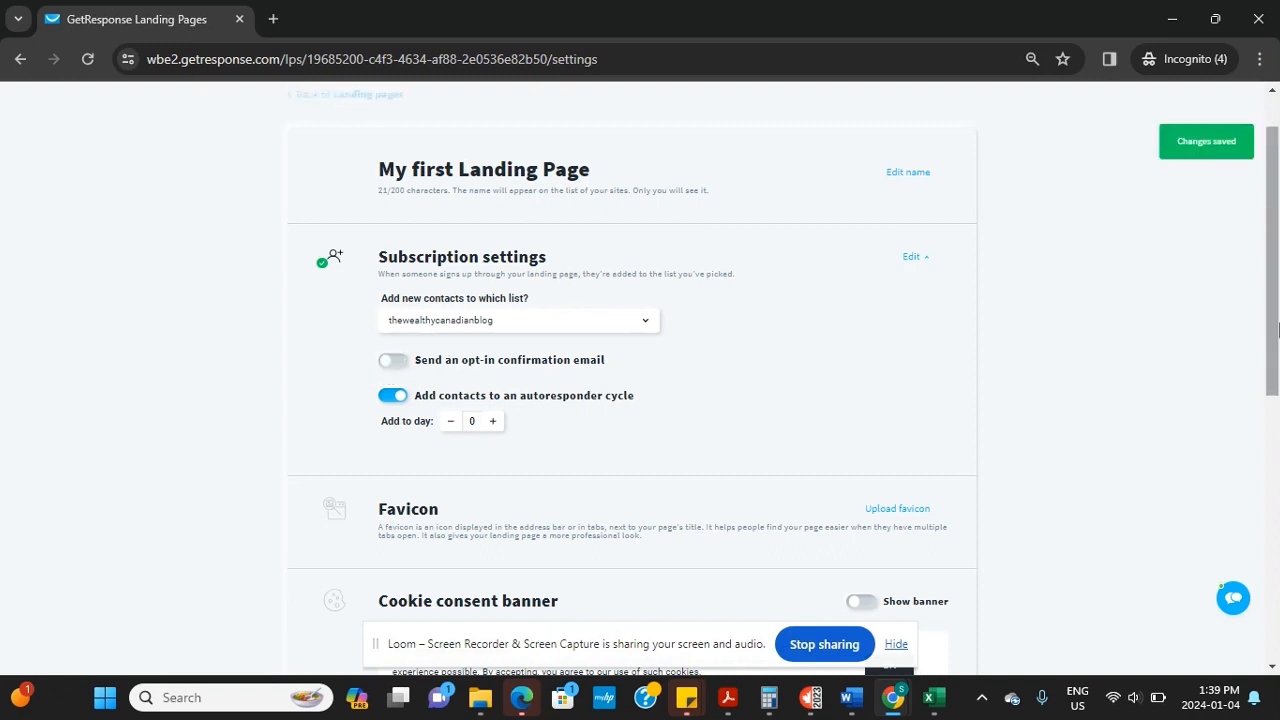
# Close the business information form unchanged and continue to the name and domain page
pyautogui.scroll(-3, 706, 395)
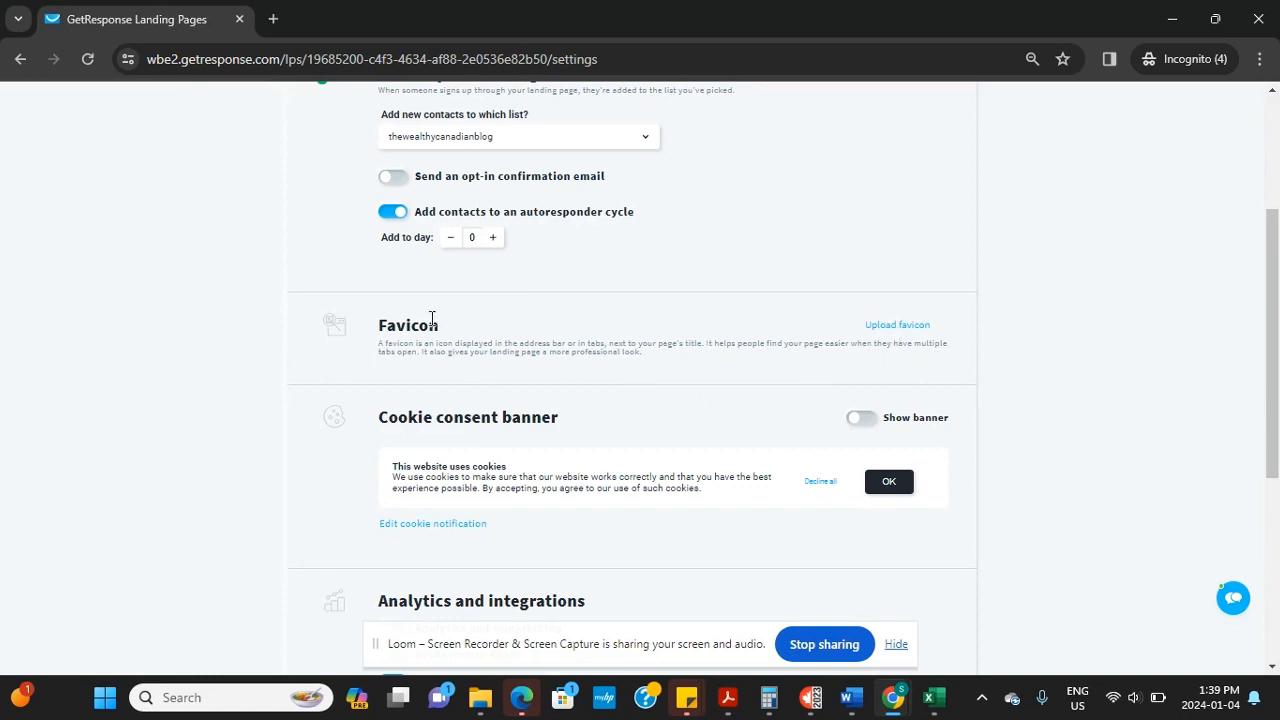
pyautogui.scroll(-1, 1277, 355)
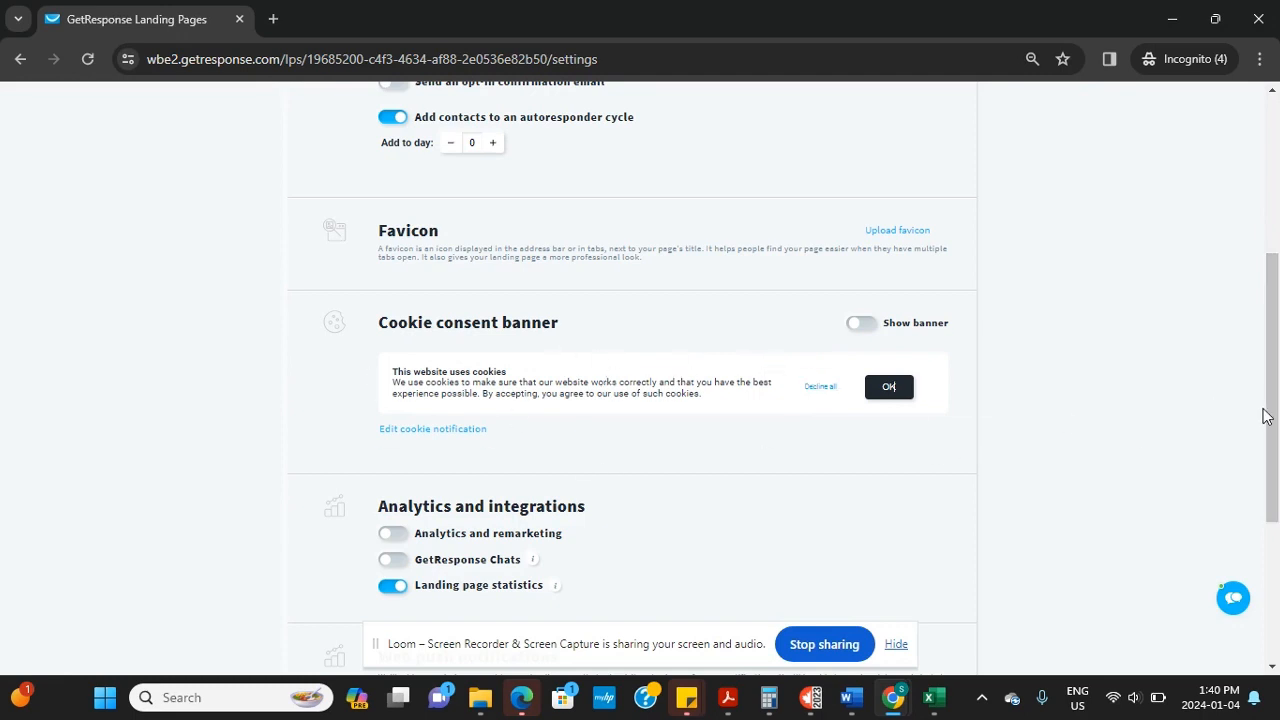
pyautogui.moveTo(1266, 416); pyautogui.dragTo(1278, 586)
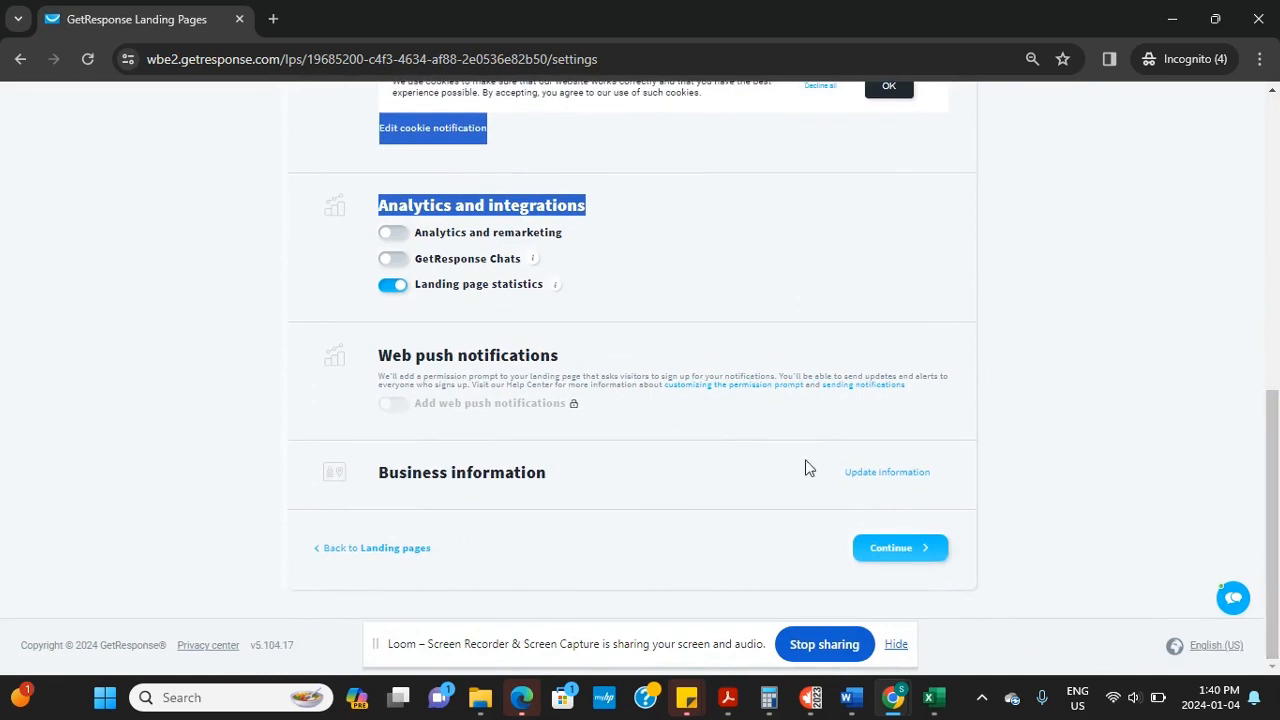
pyautogui.click(897, 474)
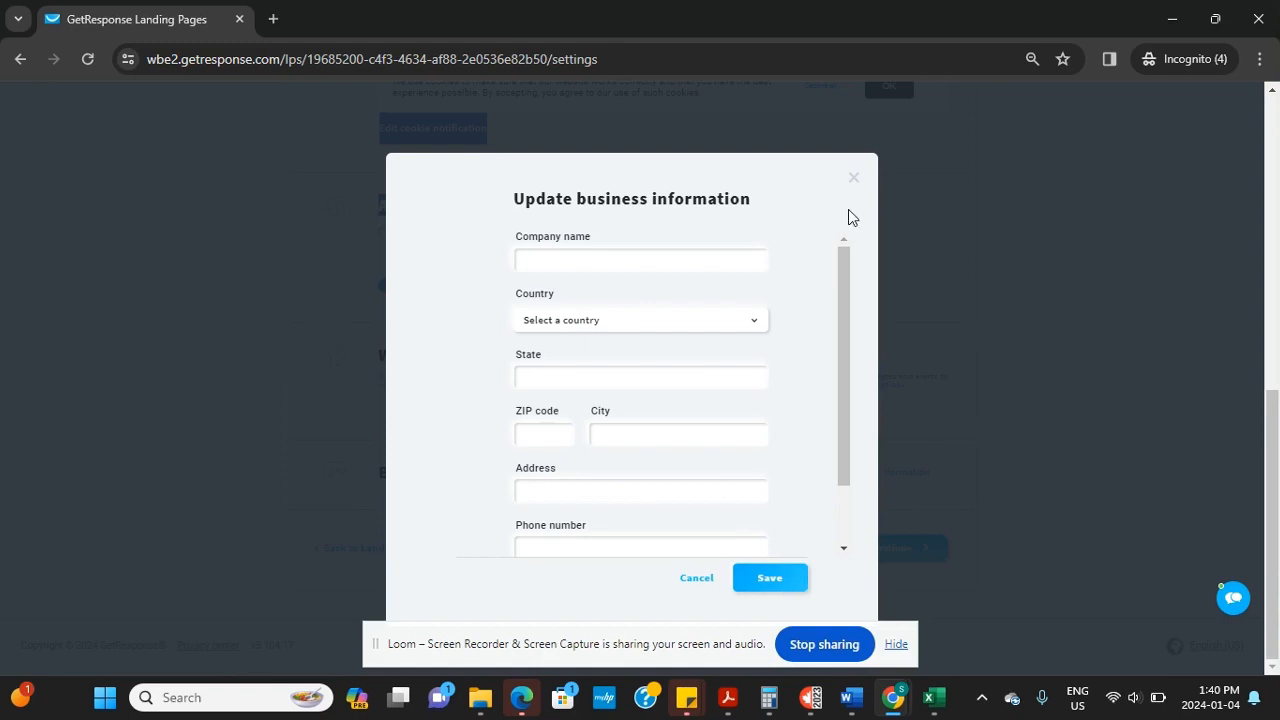
pyautogui.click(853, 178)
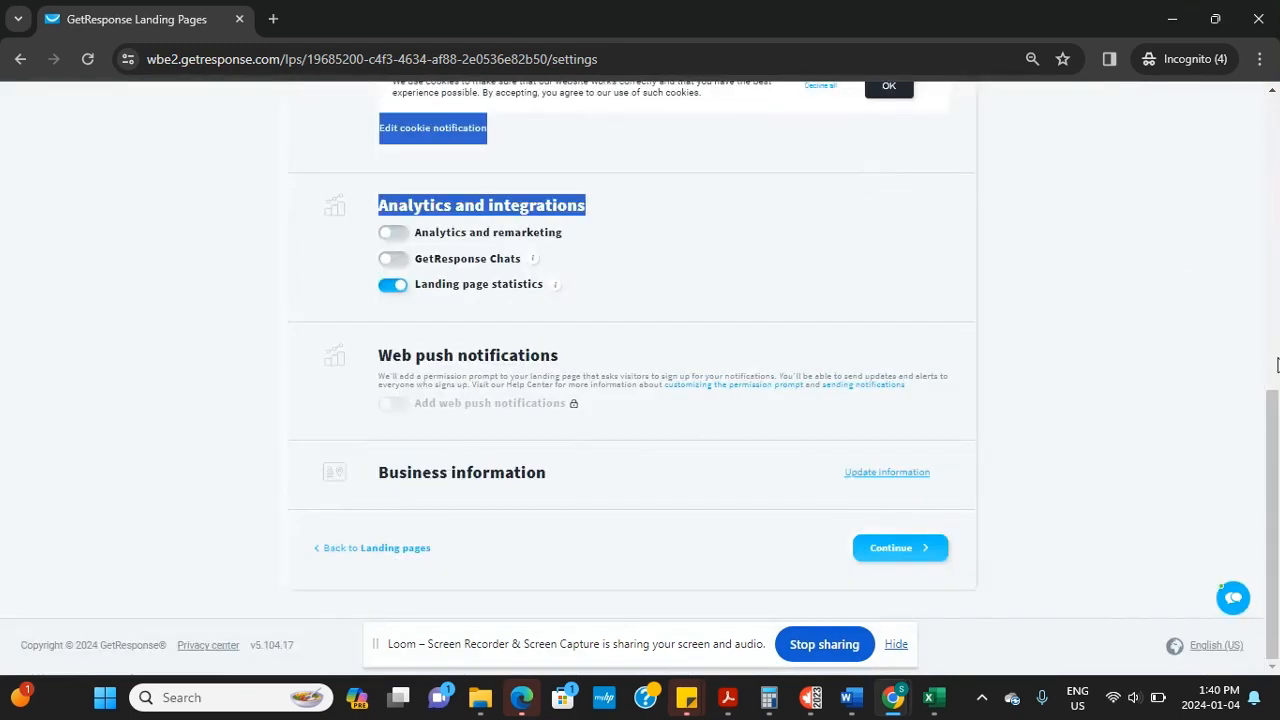
pyautogui.click(913, 553)
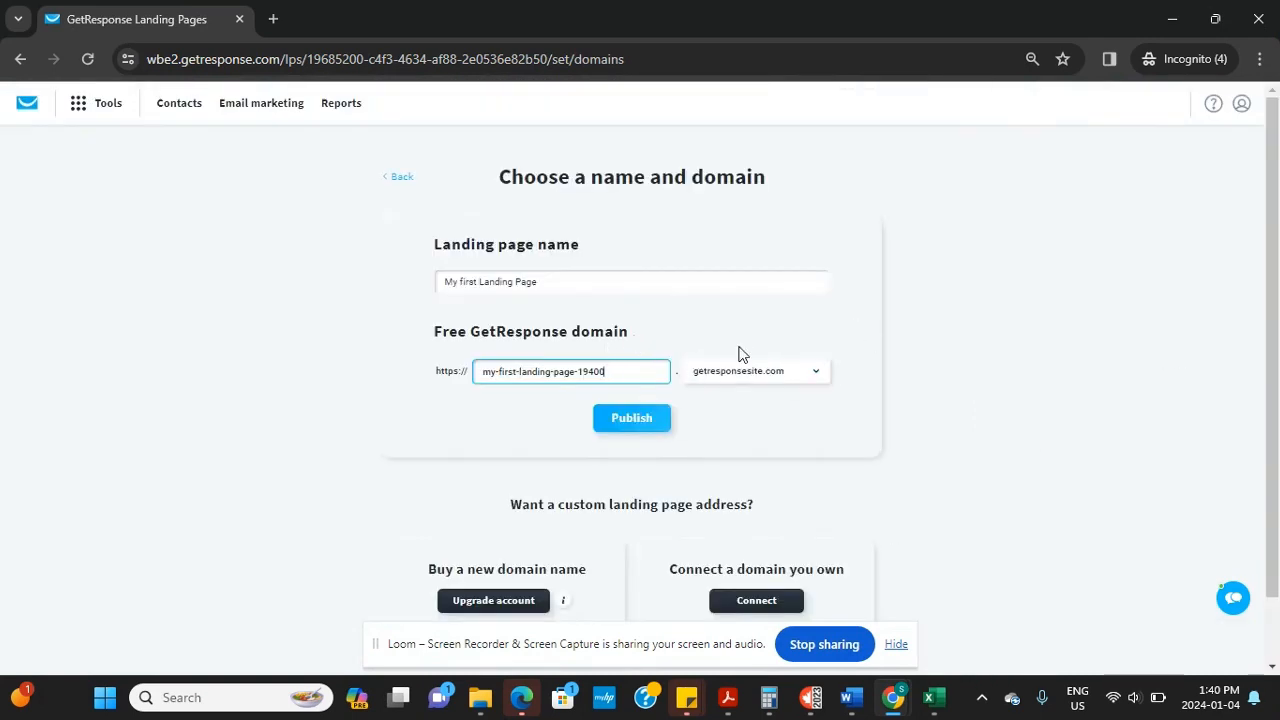
# Publish the page on the free domain my-first-landing-page-19400.getresponsesite.com
pyautogui.scroll(-1, 1275, 452)
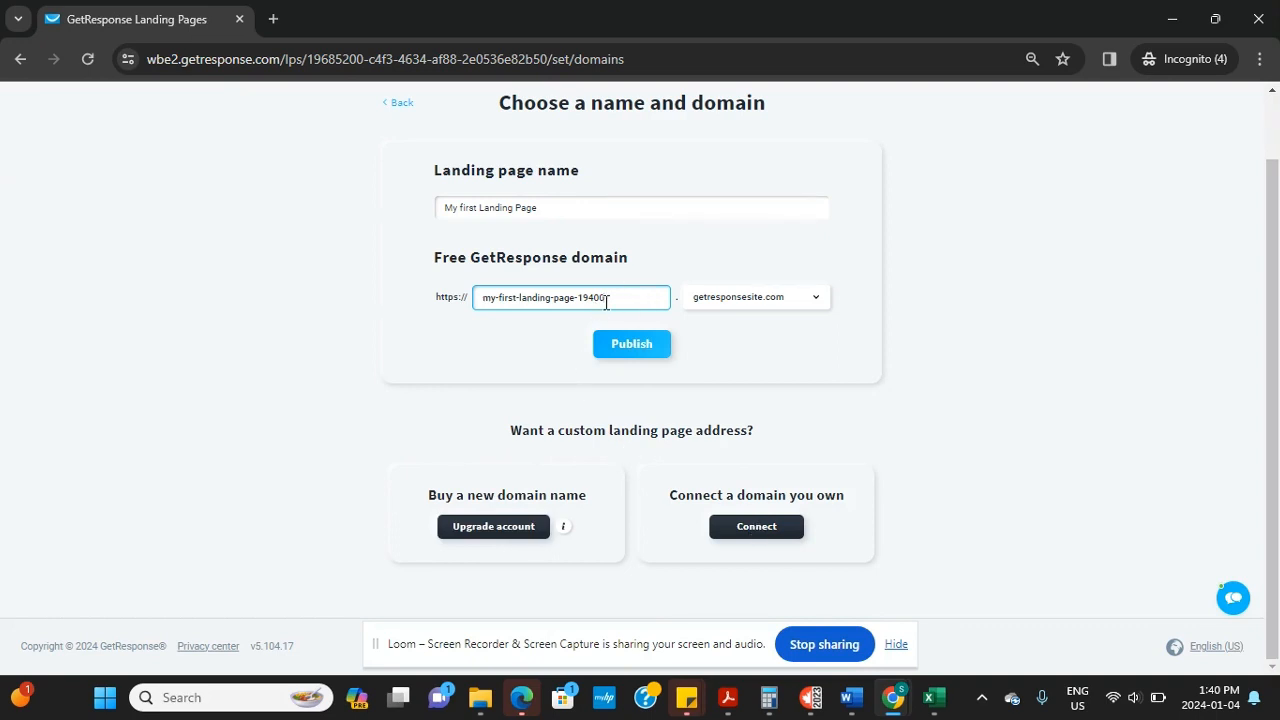
pyautogui.moveTo(1274, 467)
pyautogui.mouseDown()
pyautogui.moveTo(1274, 369)
pyautogui.moveTo(1278, 490)
pyautogui.mouseUp()
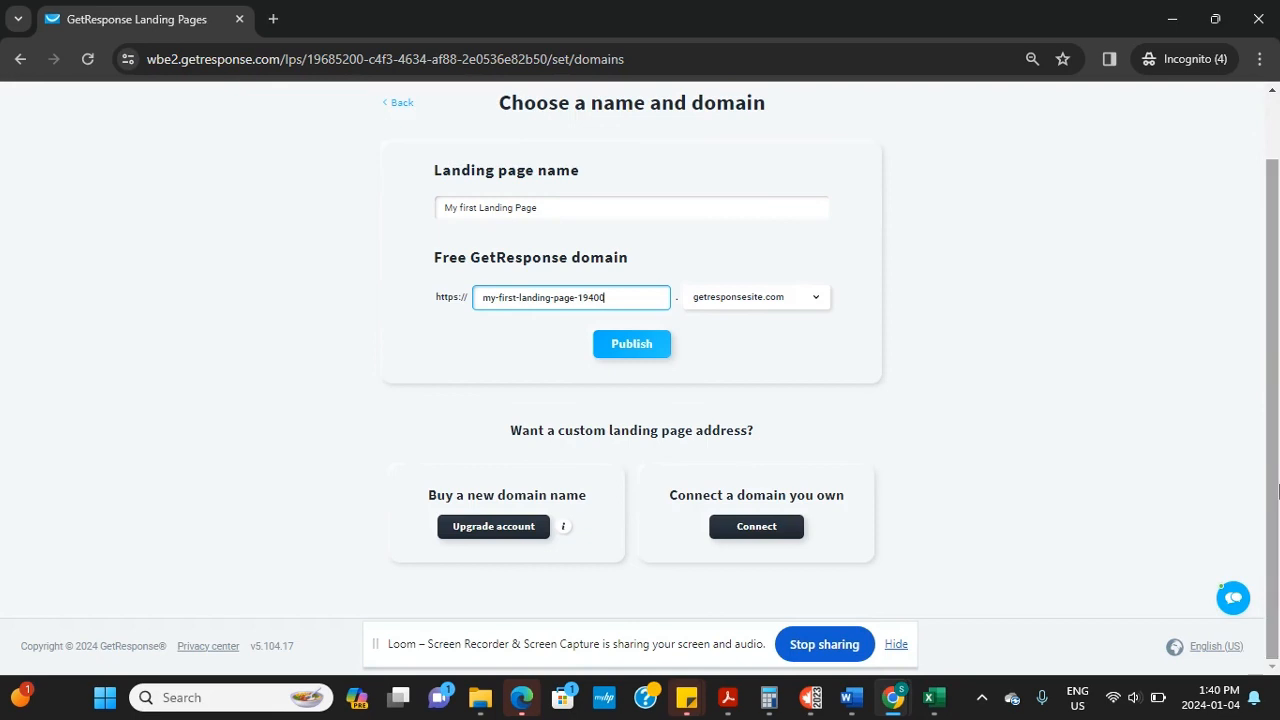
pyautogui.click(622, 346)
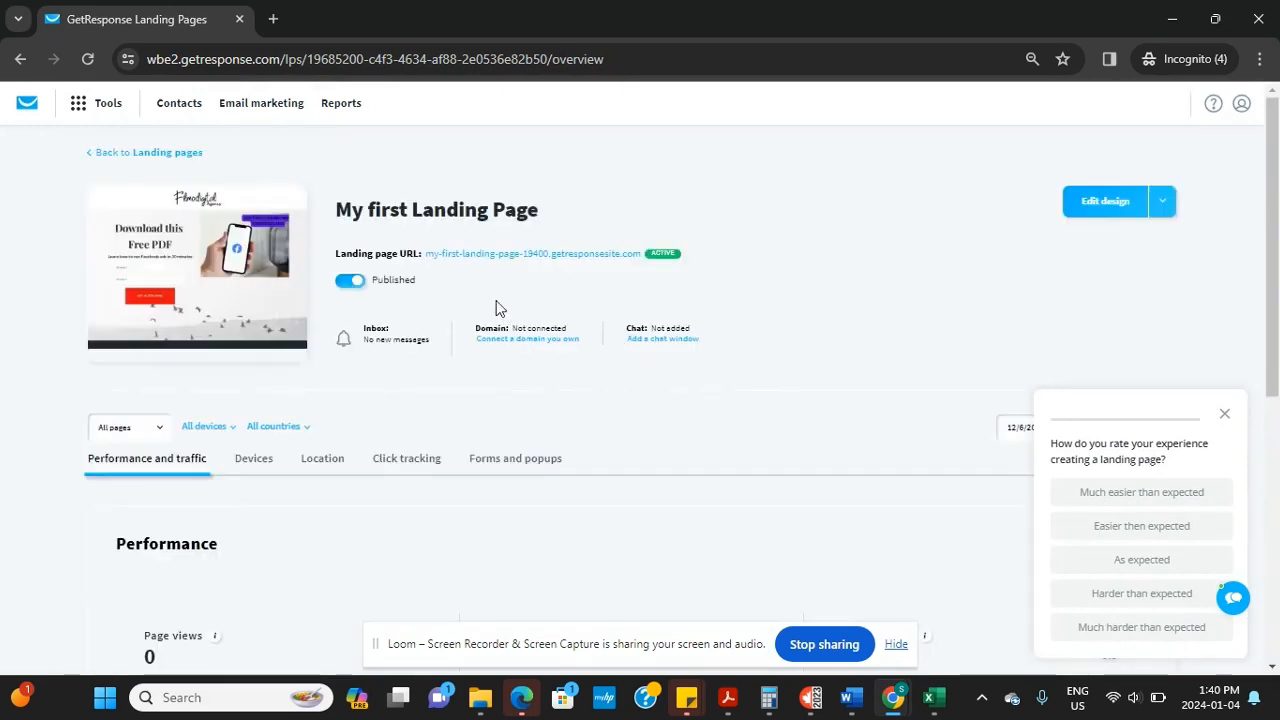
# Open my-first-landing-page-19400.getresponsesite.com in a new tab and scroll through it
pyautogui.click(450, 256)
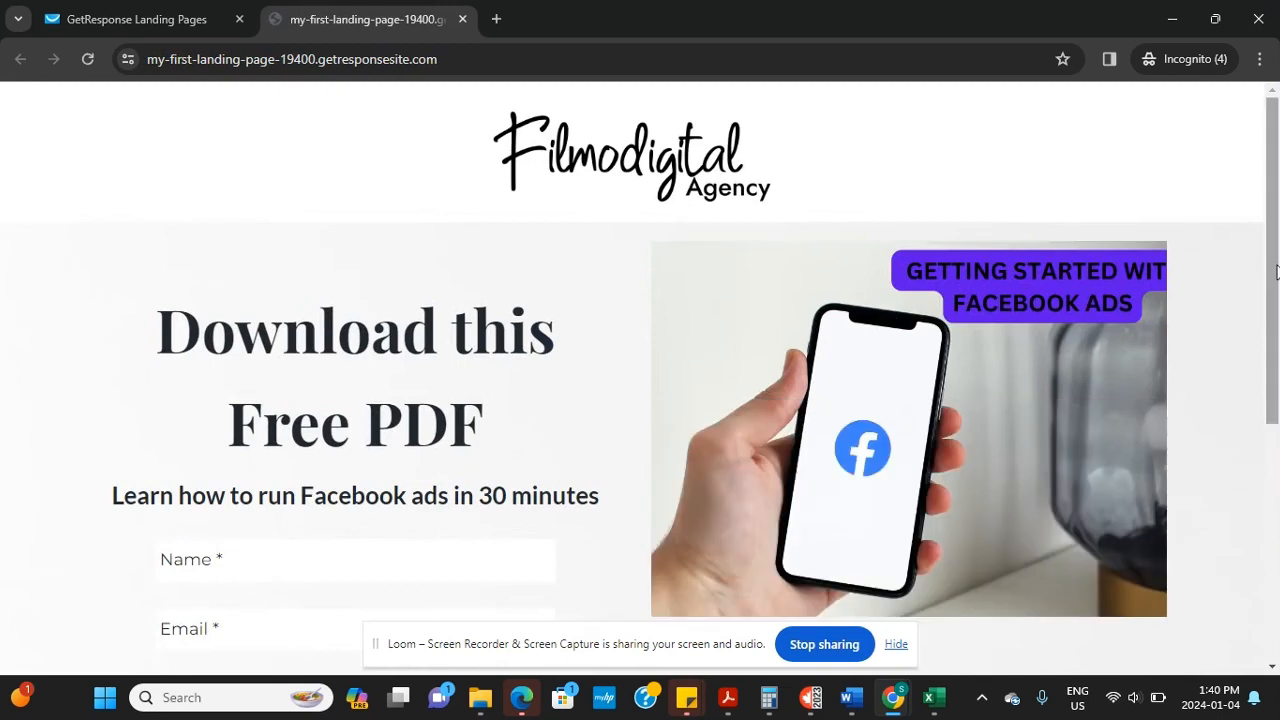
pyautogui.moveTo(1275, 263); pyautogui.dragTo(1262, 357)
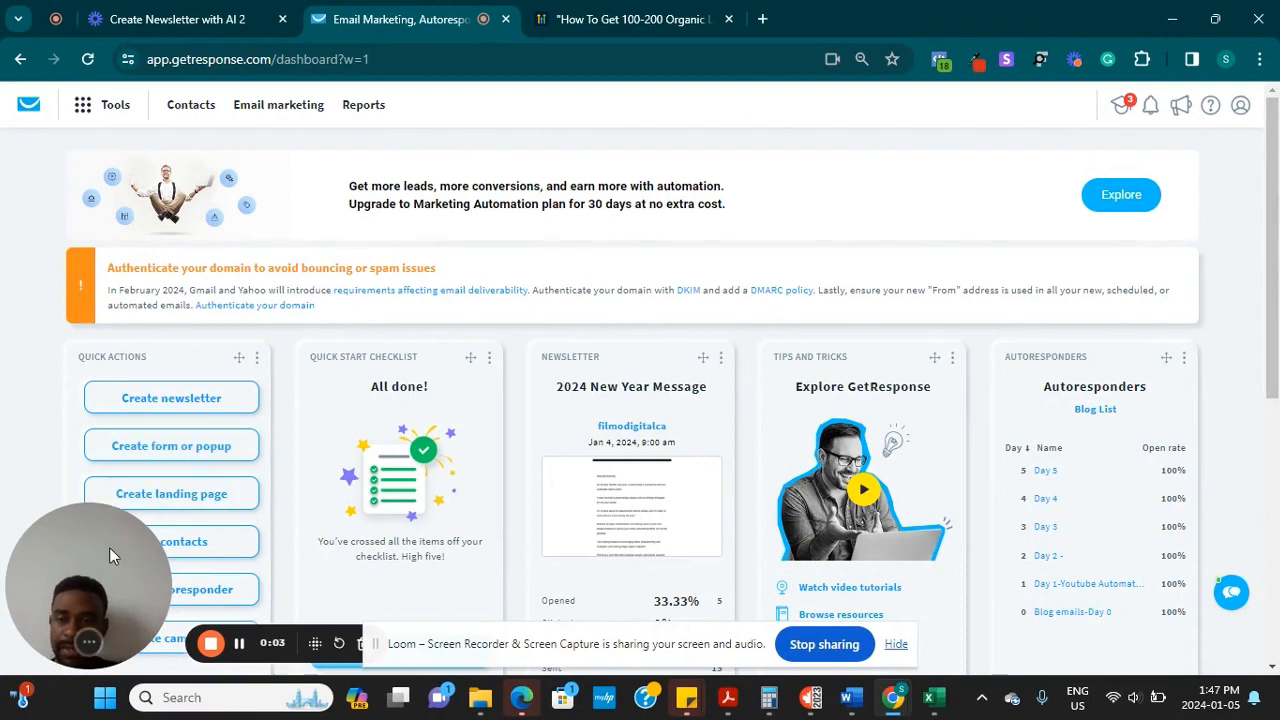
# Start a new AI-built landing page and paste the workout-program description from Sticky Notes
pyautogui.click(185, 500)
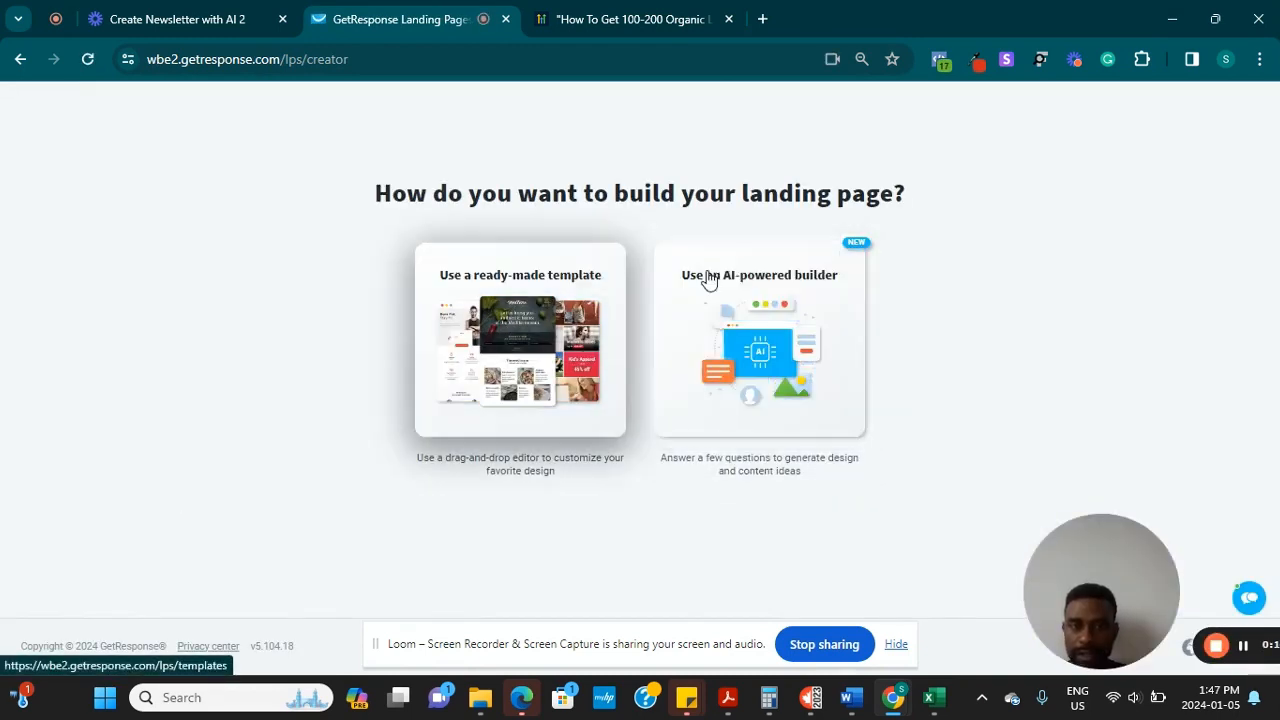
pyautogui.click(753, 330)
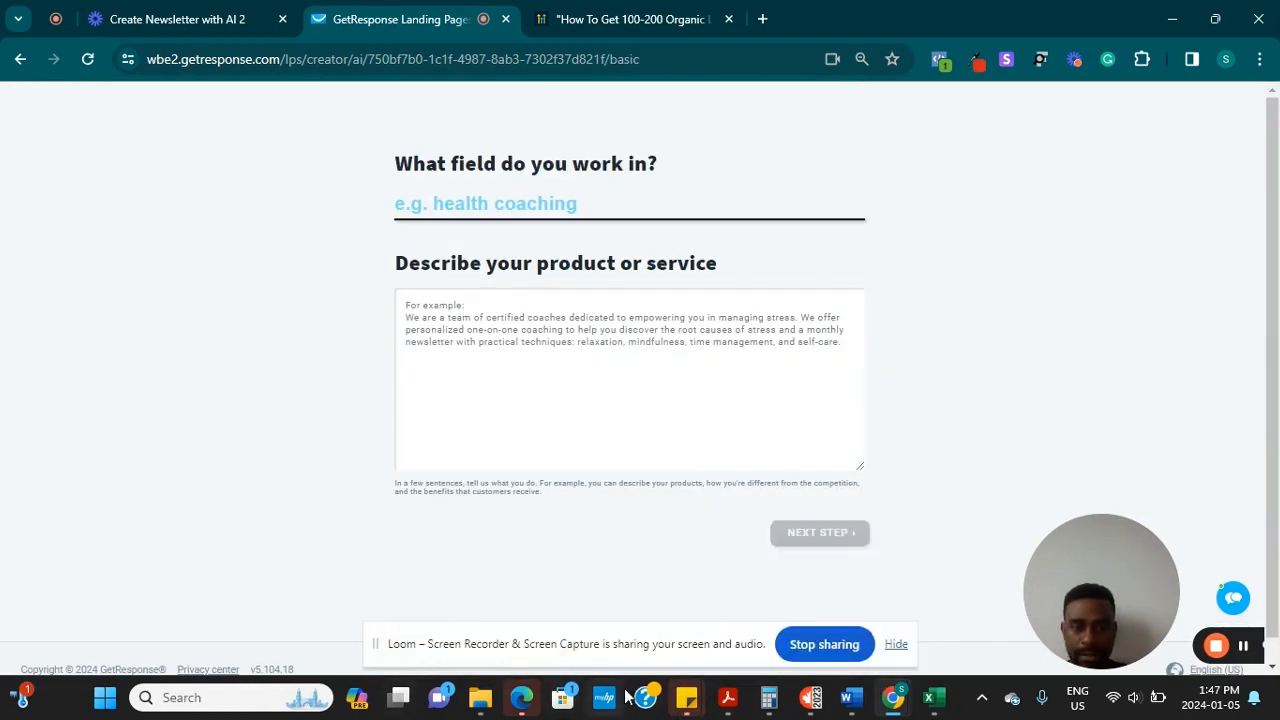
pyautogui.moveTo(688, 705)
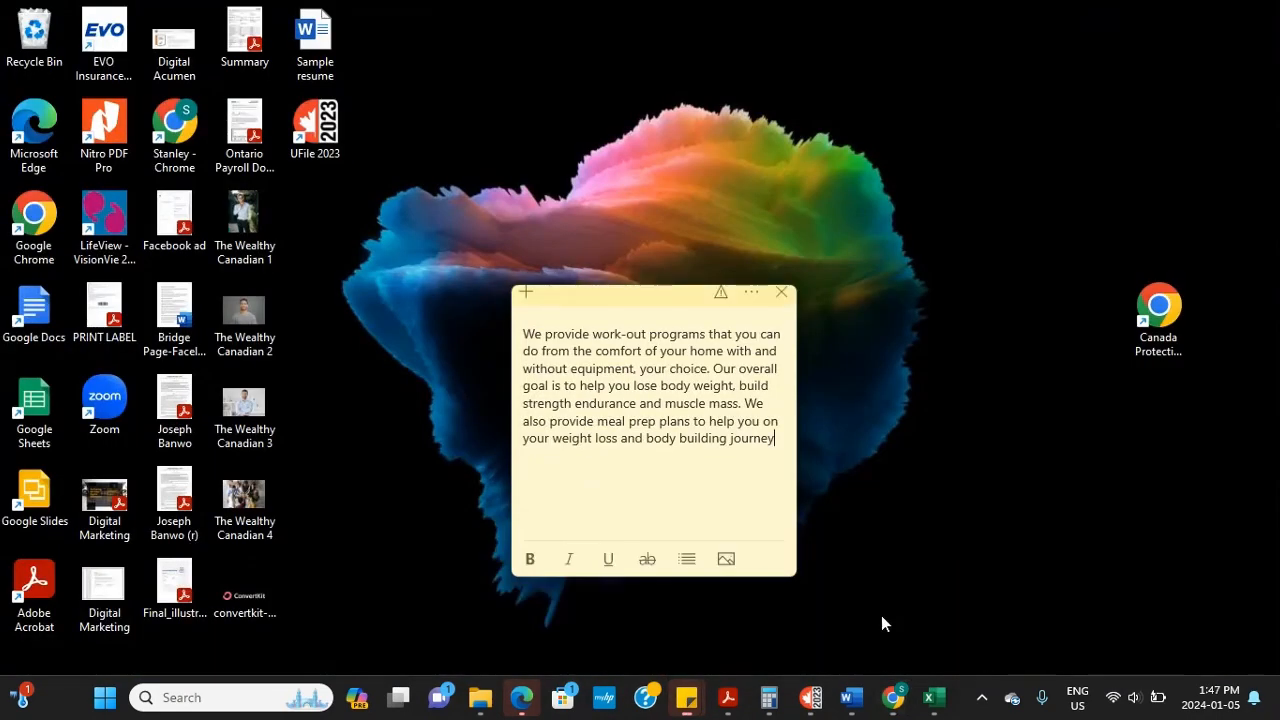
pyautogui.click(881, 615)
pyautogui.moveTo(782, 446); pyautogui.dragTo(453, 340)
pyautogui.hotkey('ctrl', 'c')
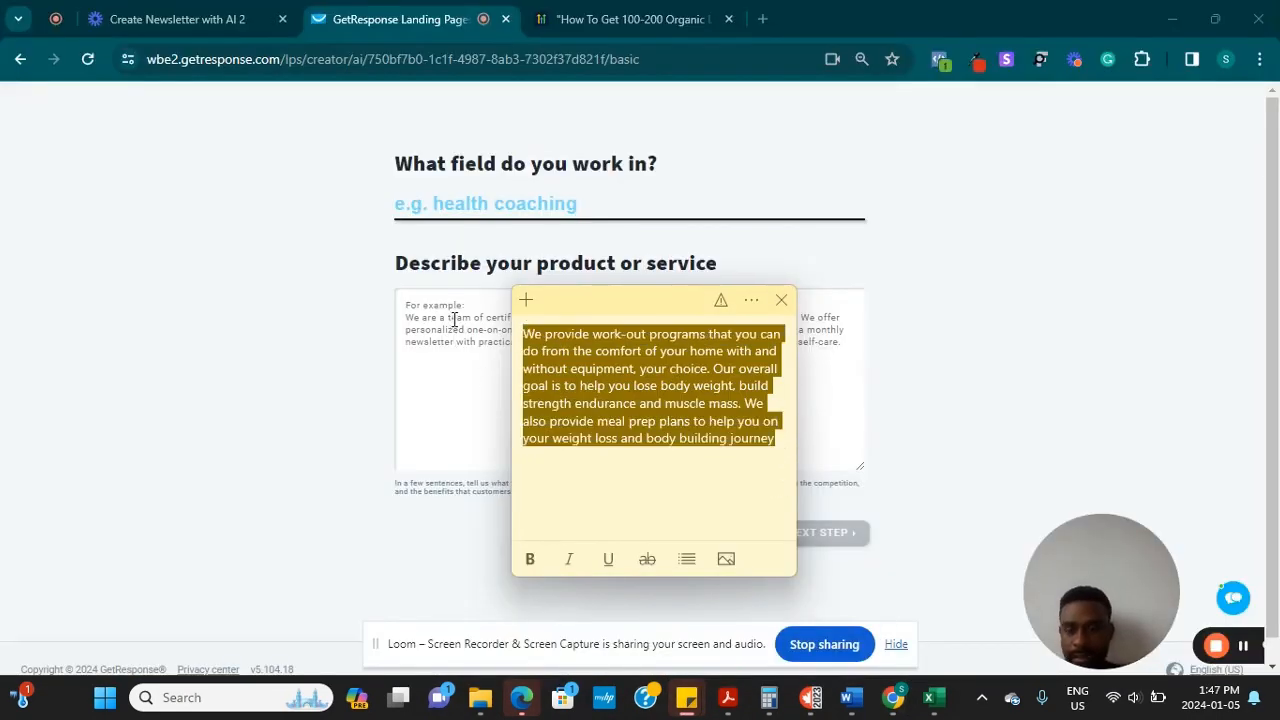
pyautogui.click(410, 340)
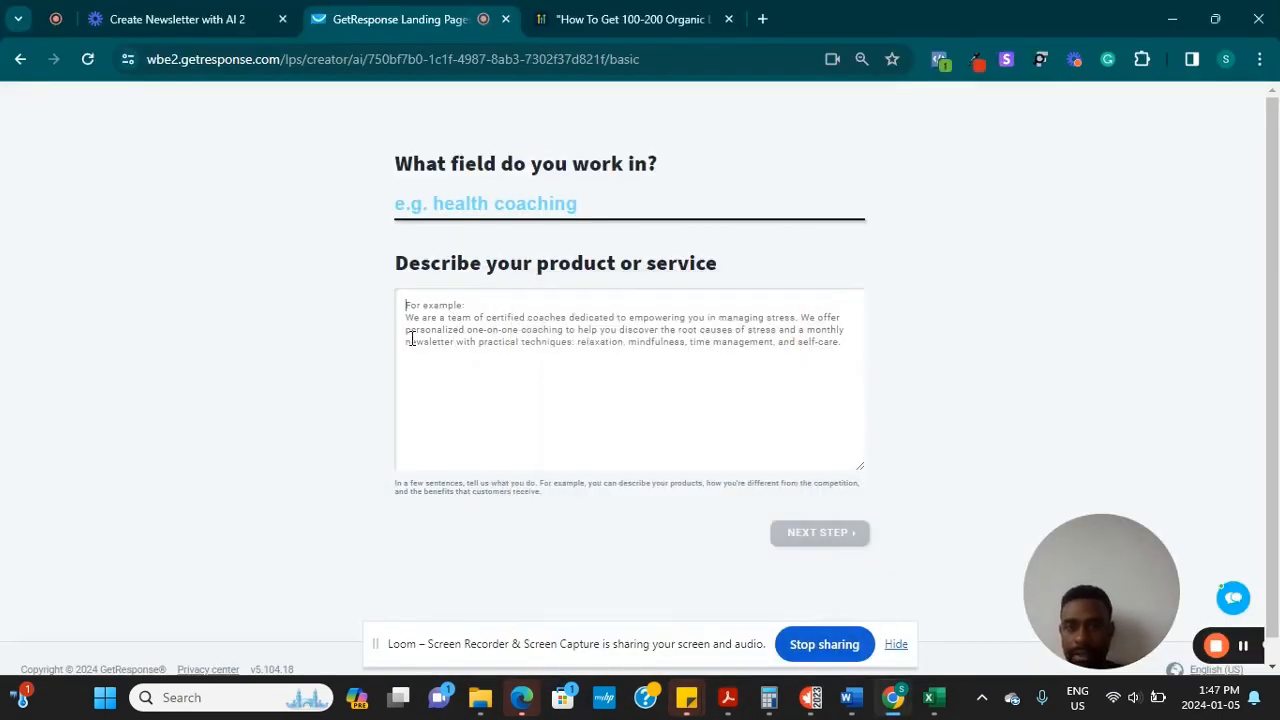
pyautogui.hotkey('ctrl', 'v')
# Set the field of work to Fitness coaching and proceed to the next builder step
pyautogui.click(541, 199)
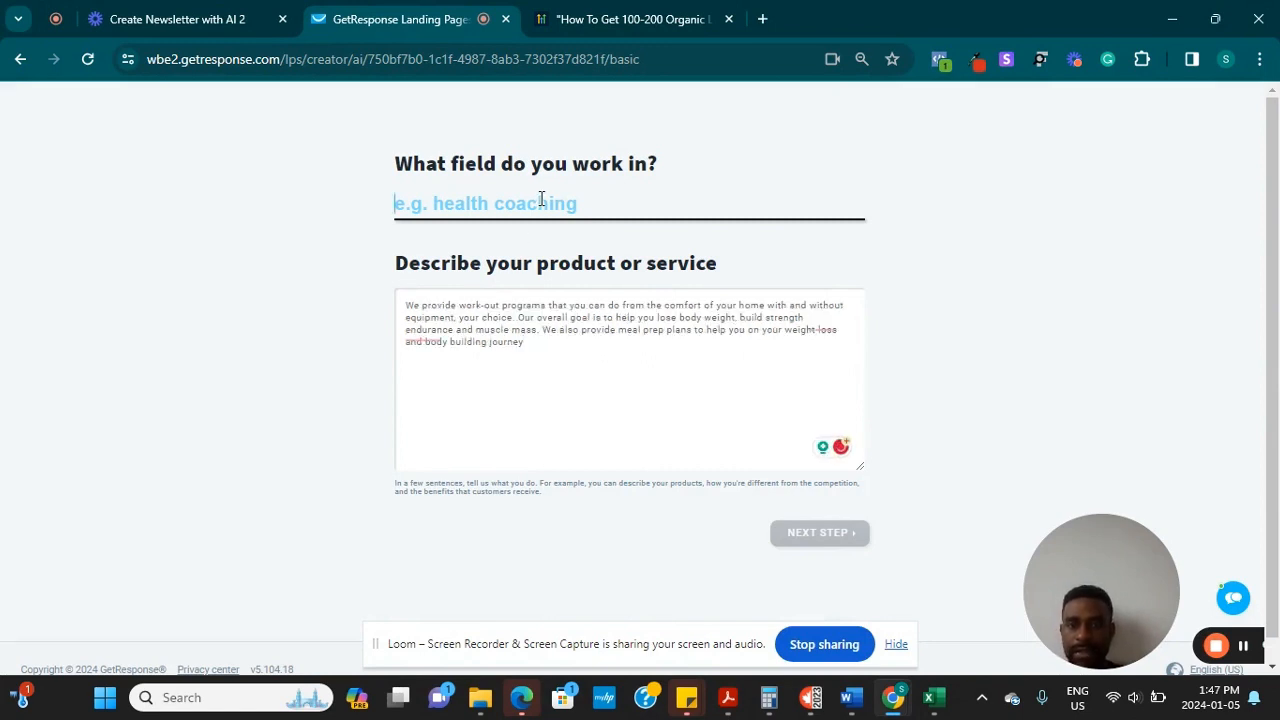
pyautogui.write('Fi')
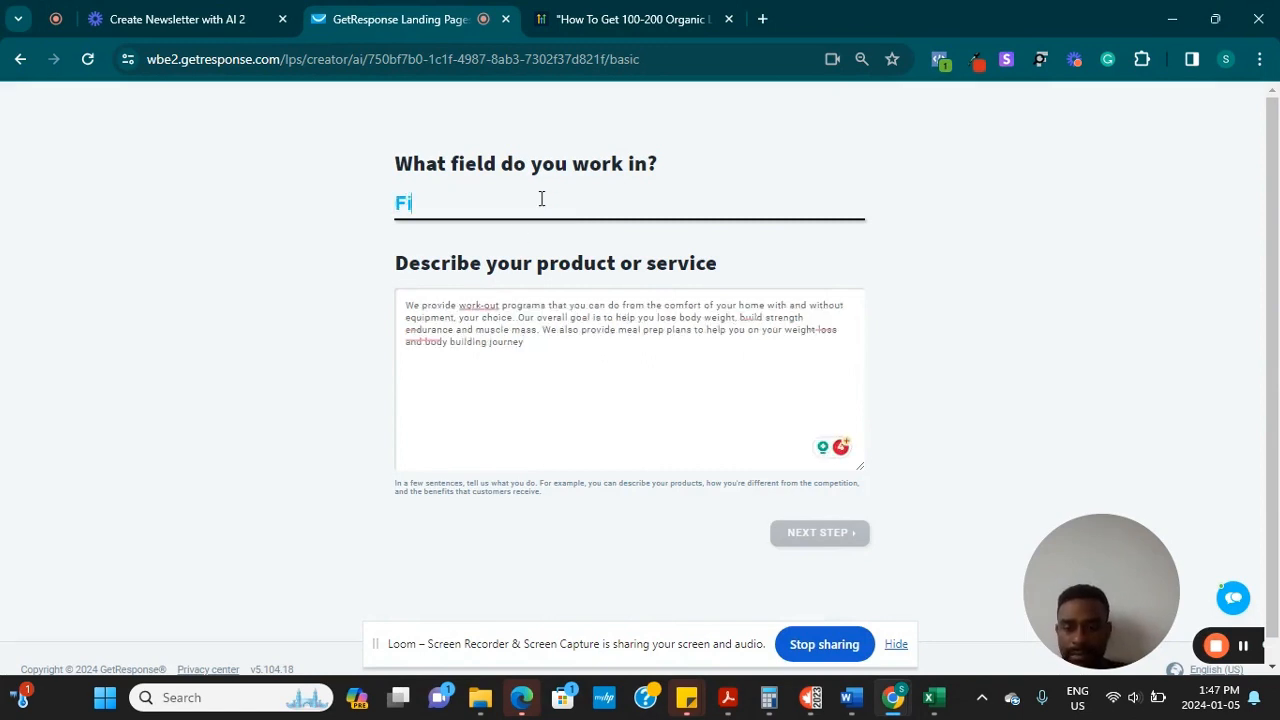
pyautogui.write('tne')
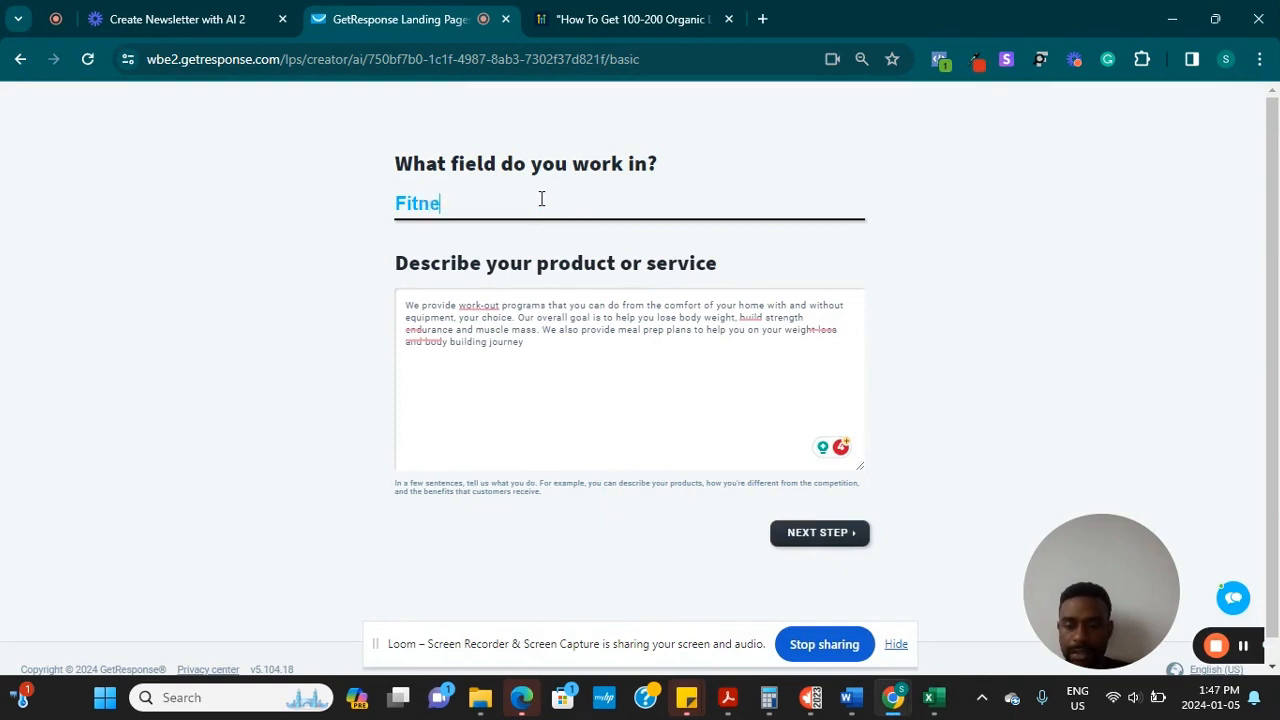
pyautogui.write('ss Coaching')
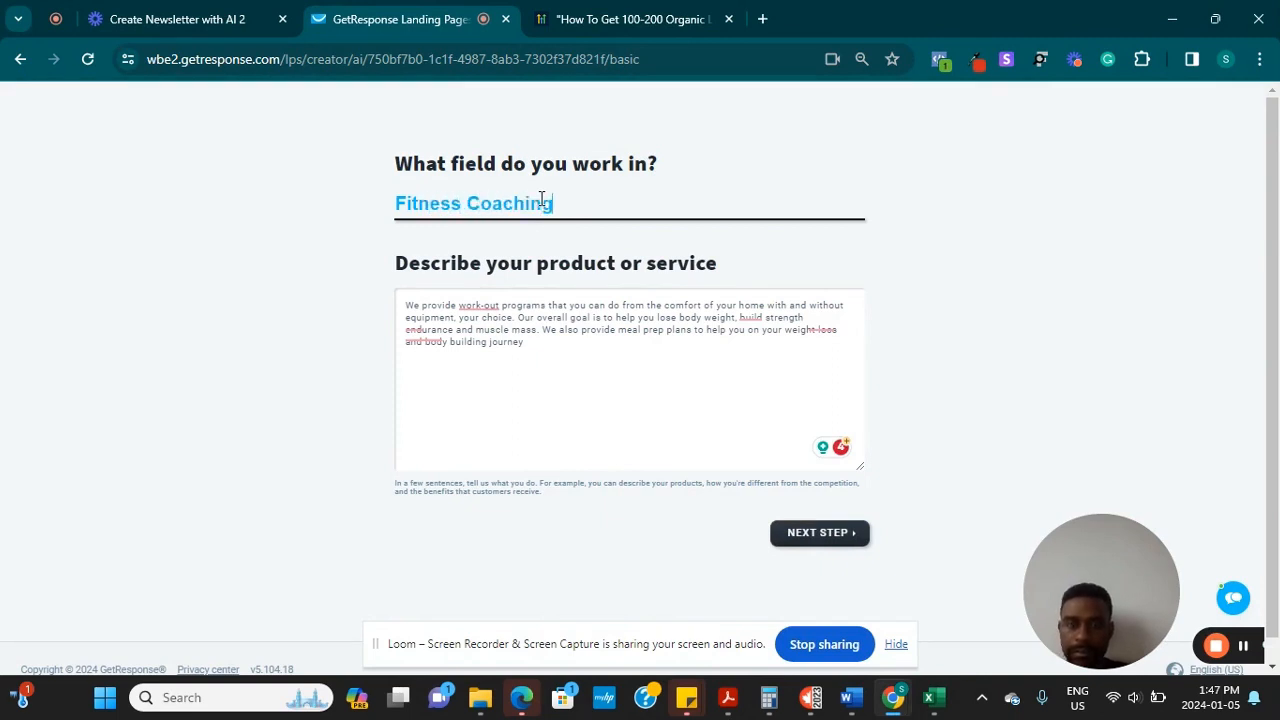
pyautogui.click(472, 262)
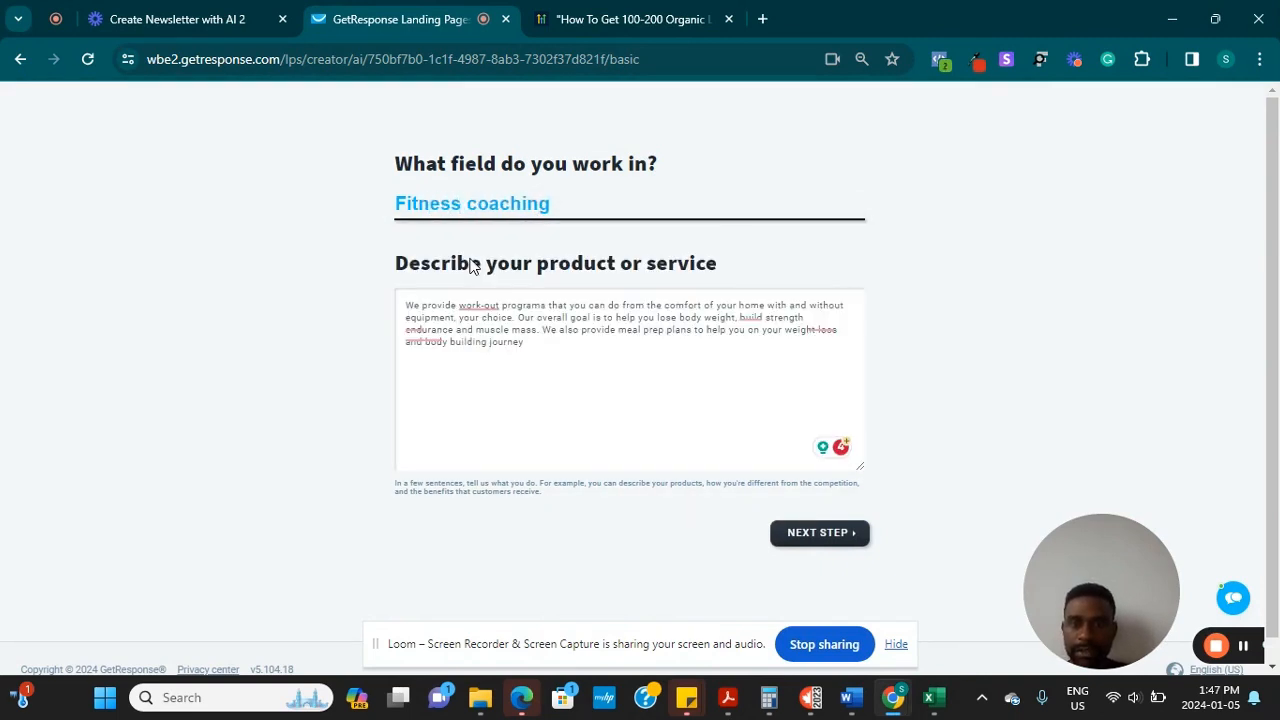
pyautogui.click(828, 540)
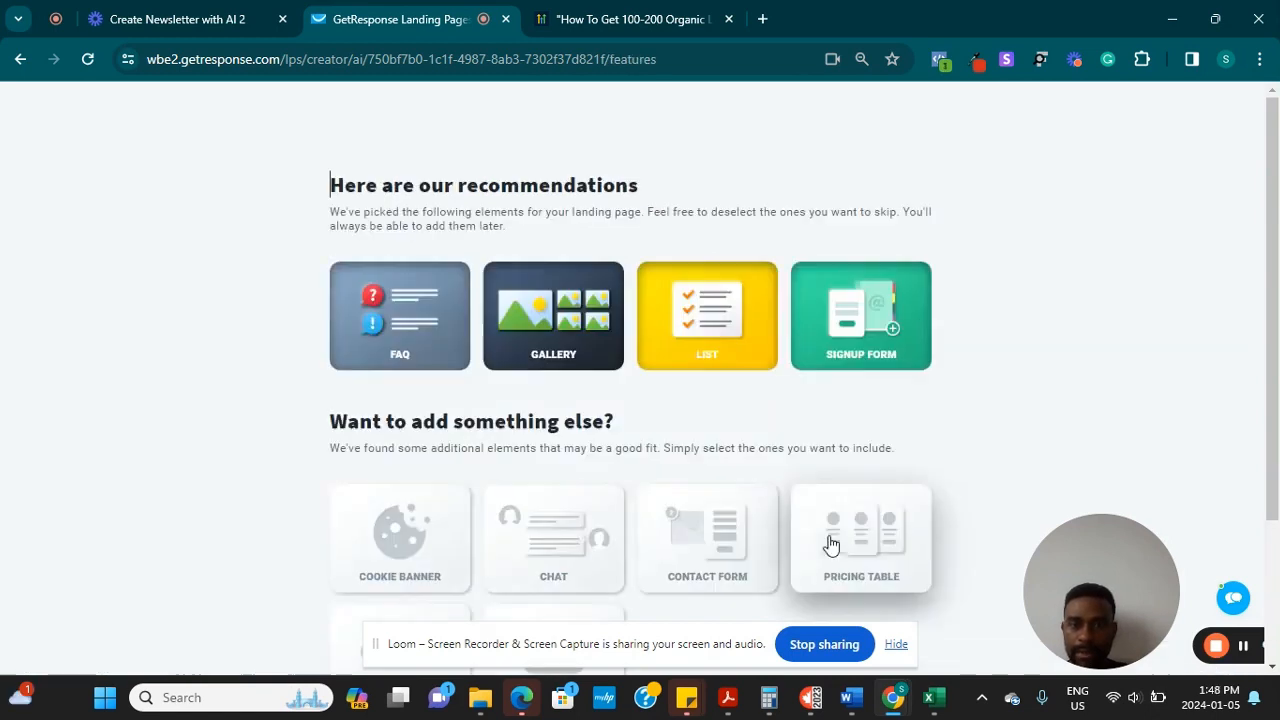
# Deselect the Signup form card so only FAQ, Gallery and List remain selected
pyautogui.click(842, 345)
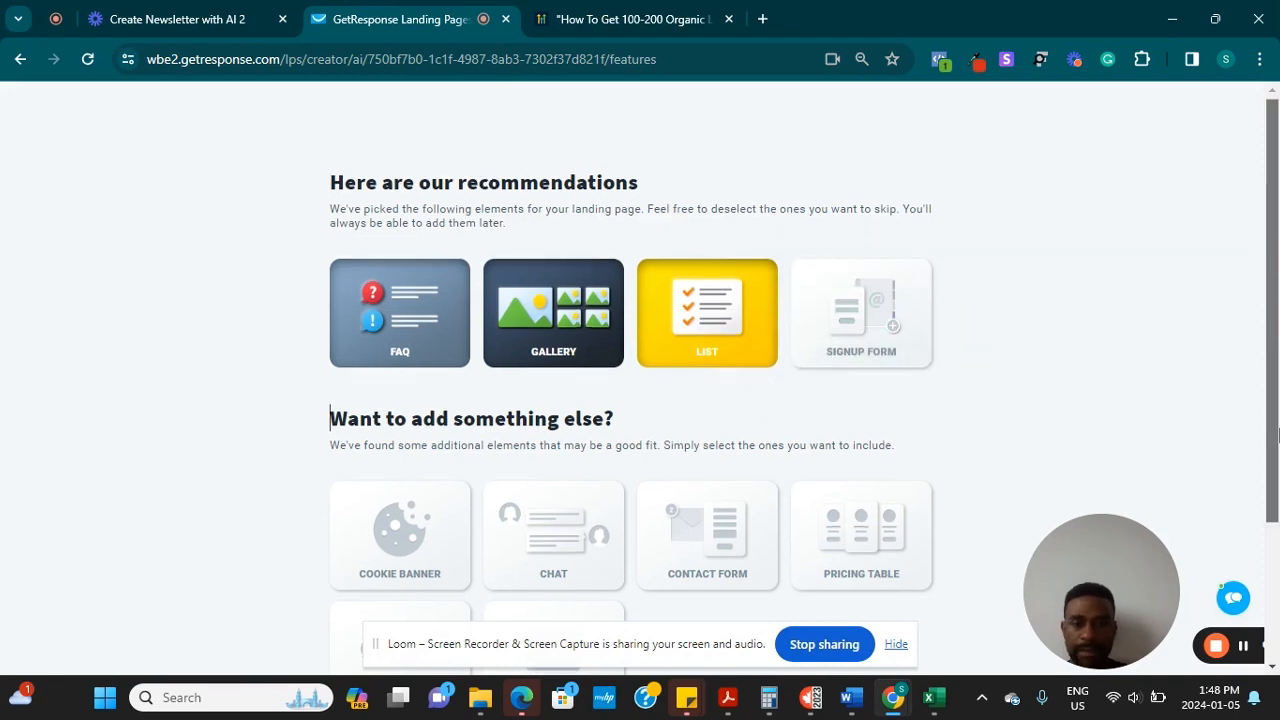
pyautogui.scroll(-2, 893, 528)
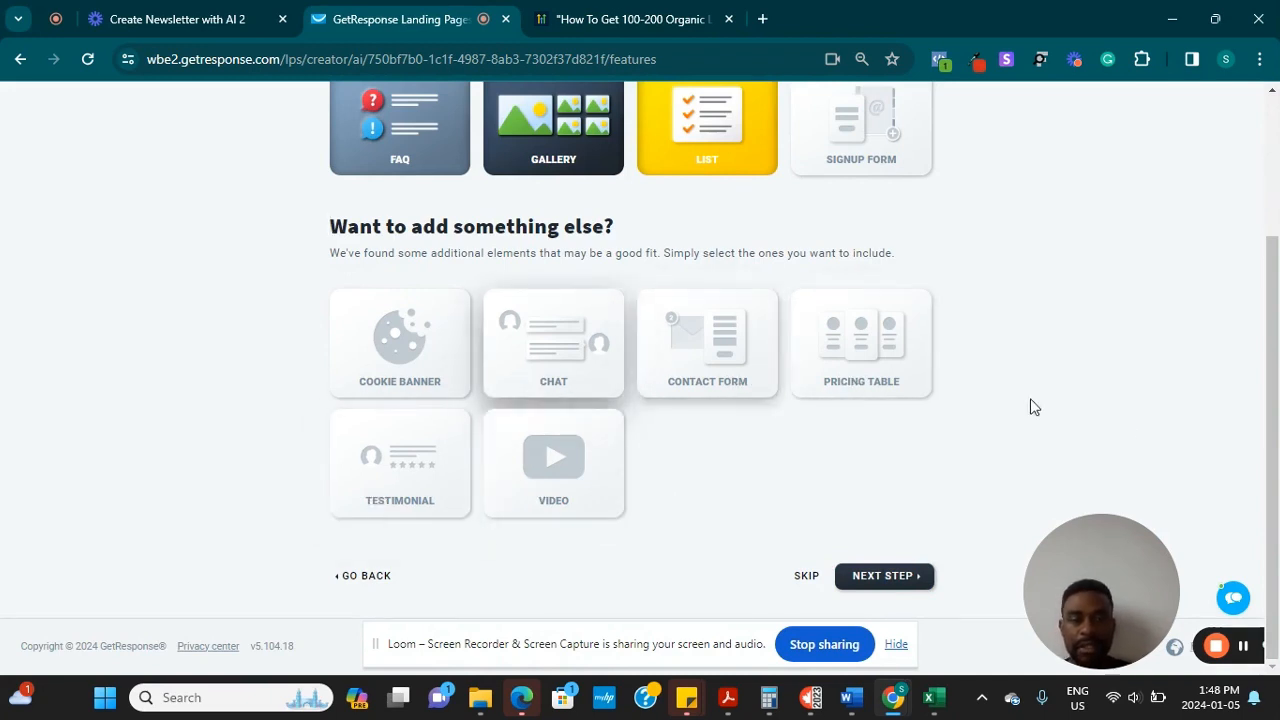
pyautogui.scroll(1, 1010, 440)
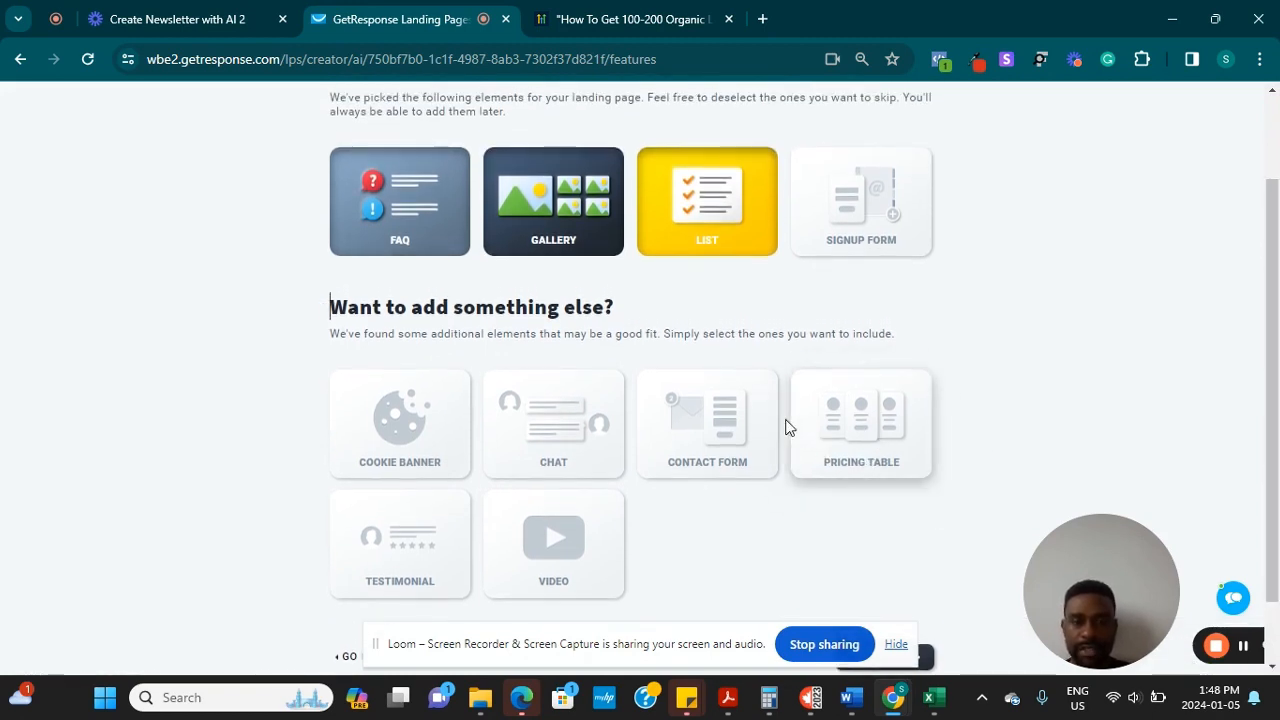
pyautogui.scroll(1, 1275, 352)
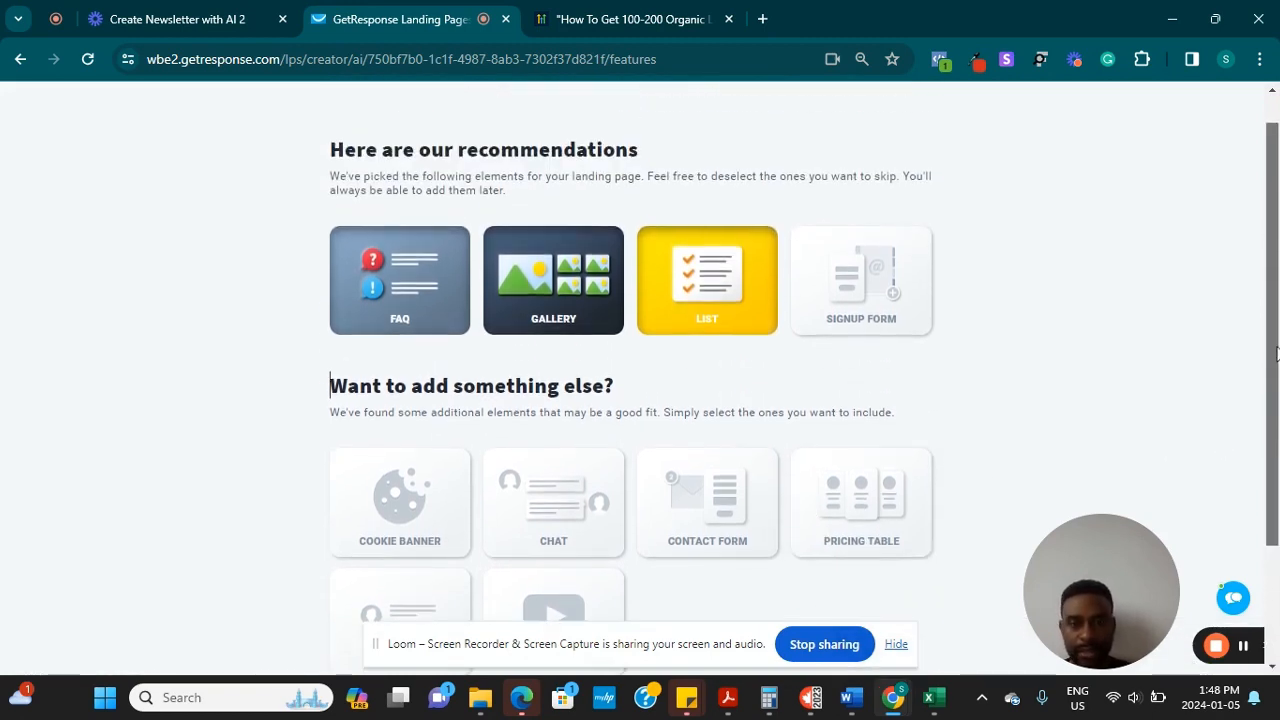
pyautogui.moveTo(1275, 352); pyautogui.dragTo(1277, 497)
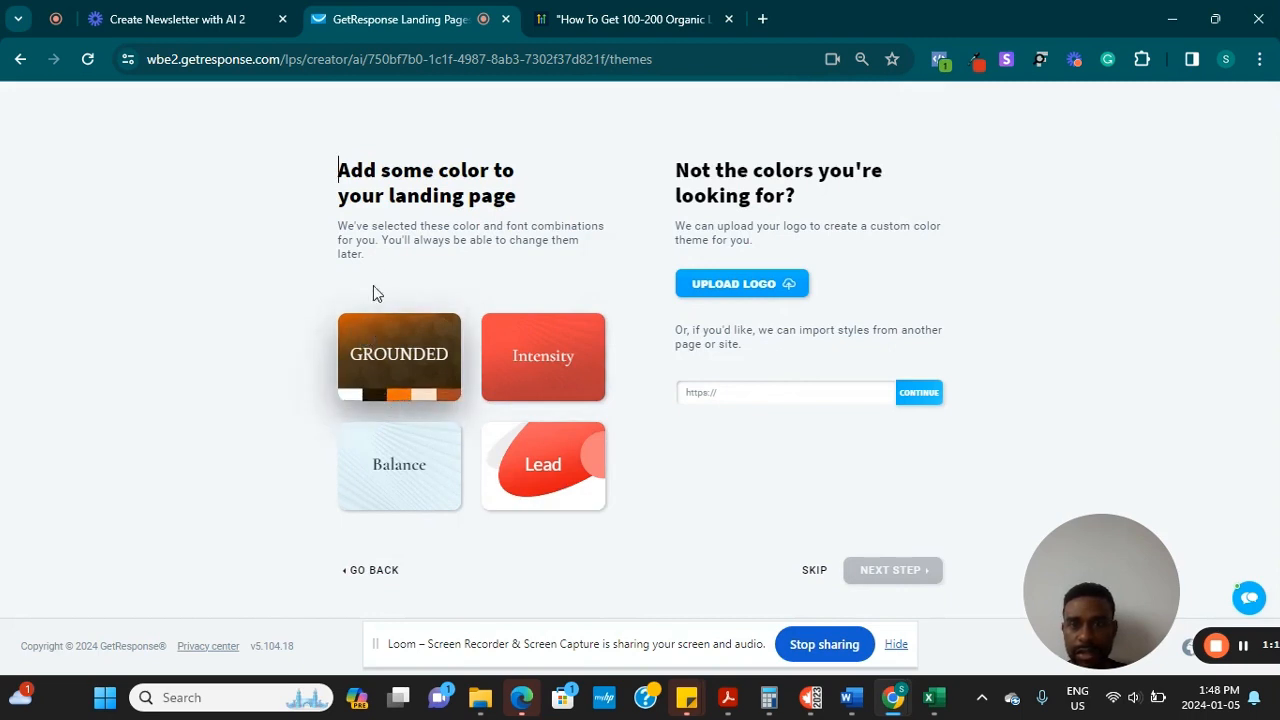
# Pick the Balance theme and upload the Filmodigital logo PNG to generate custom colour themes
pyautogui.click(366, 481)
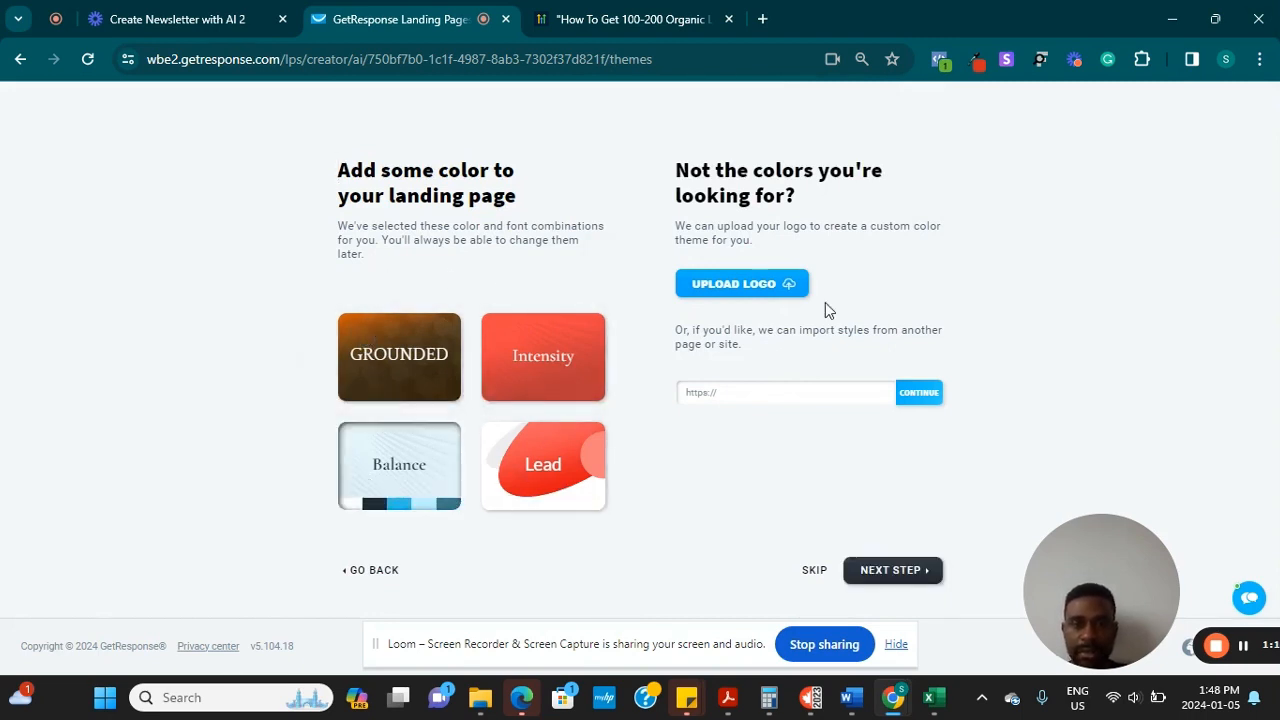
pyautogui.click(772, 283)
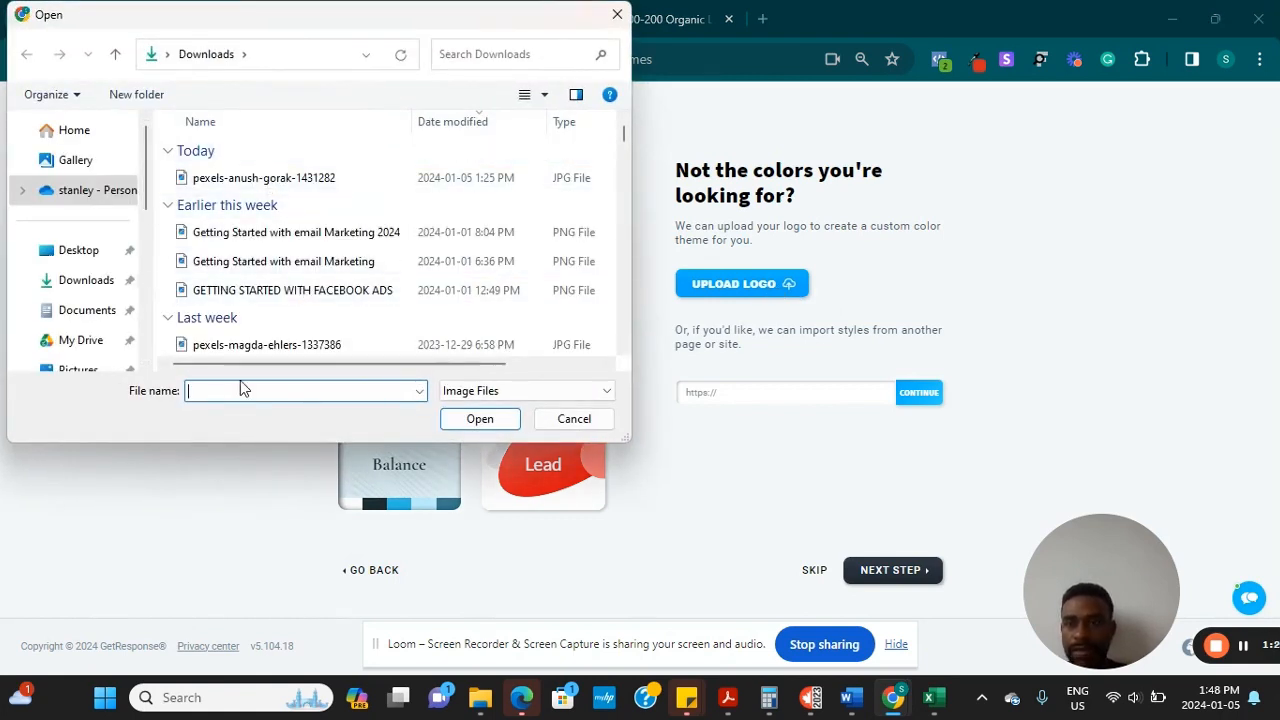
pyautogui.write('film')
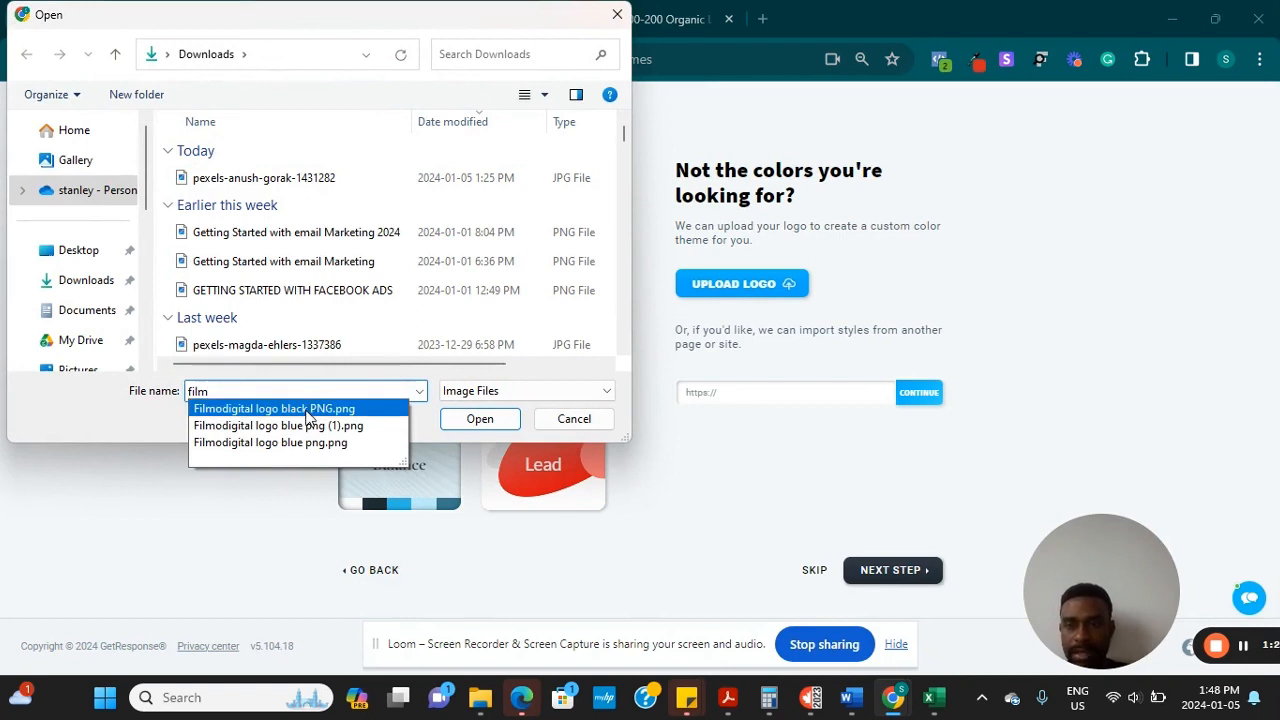
pyautogui.click(476, 419)
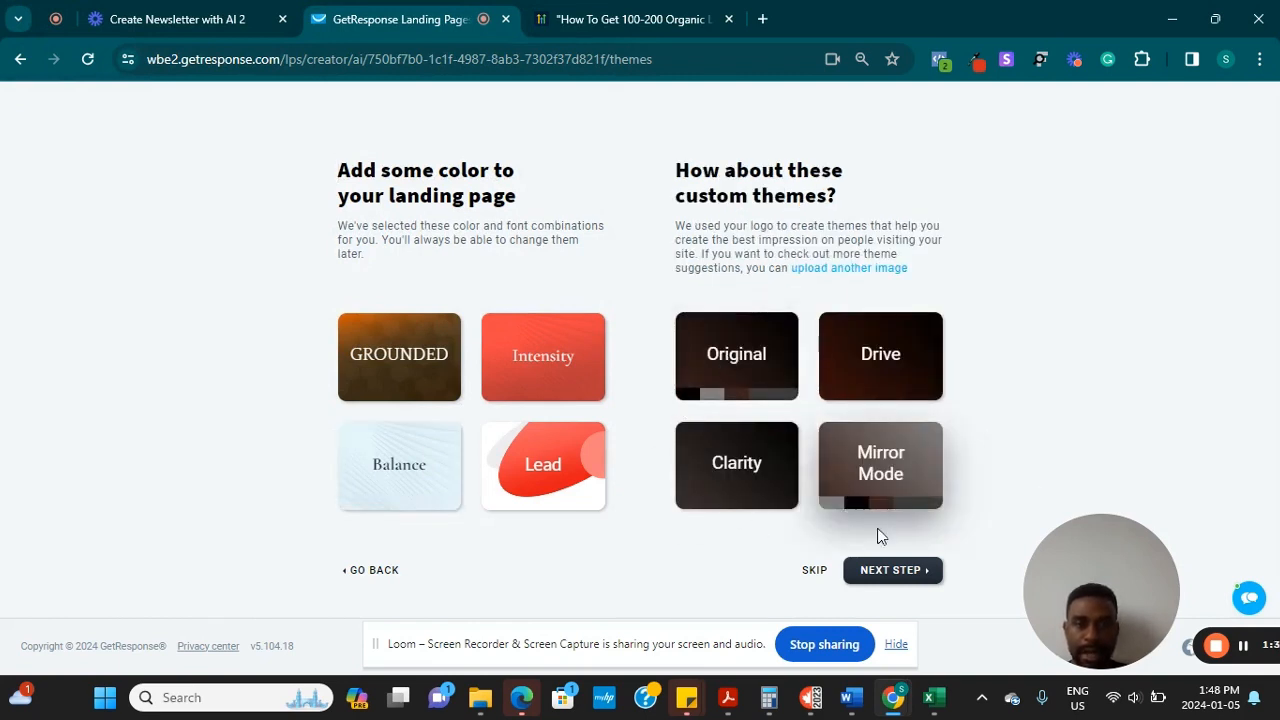
pyautogui.click(886, 575)
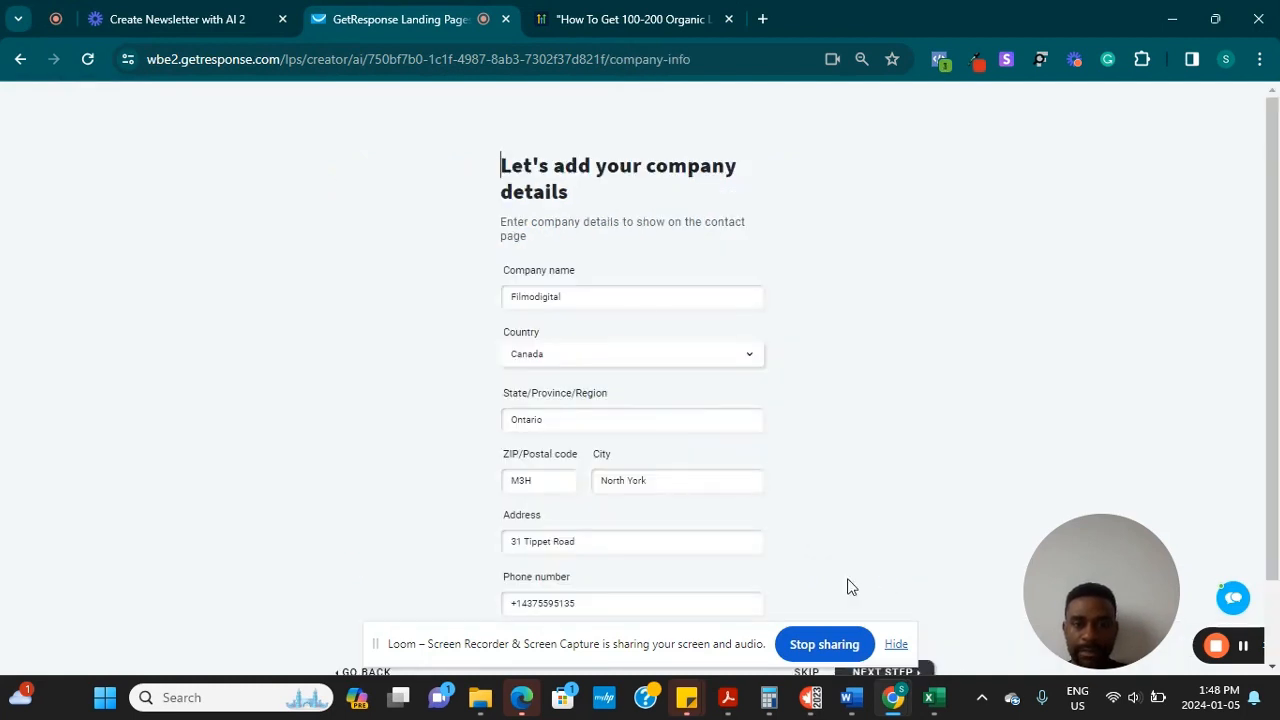
# Change the phone number to 1234568, edit the street address, and submit the company details
pyautogui.moveTo(1276, 298); pyautogui.dragTo(1278, 433)
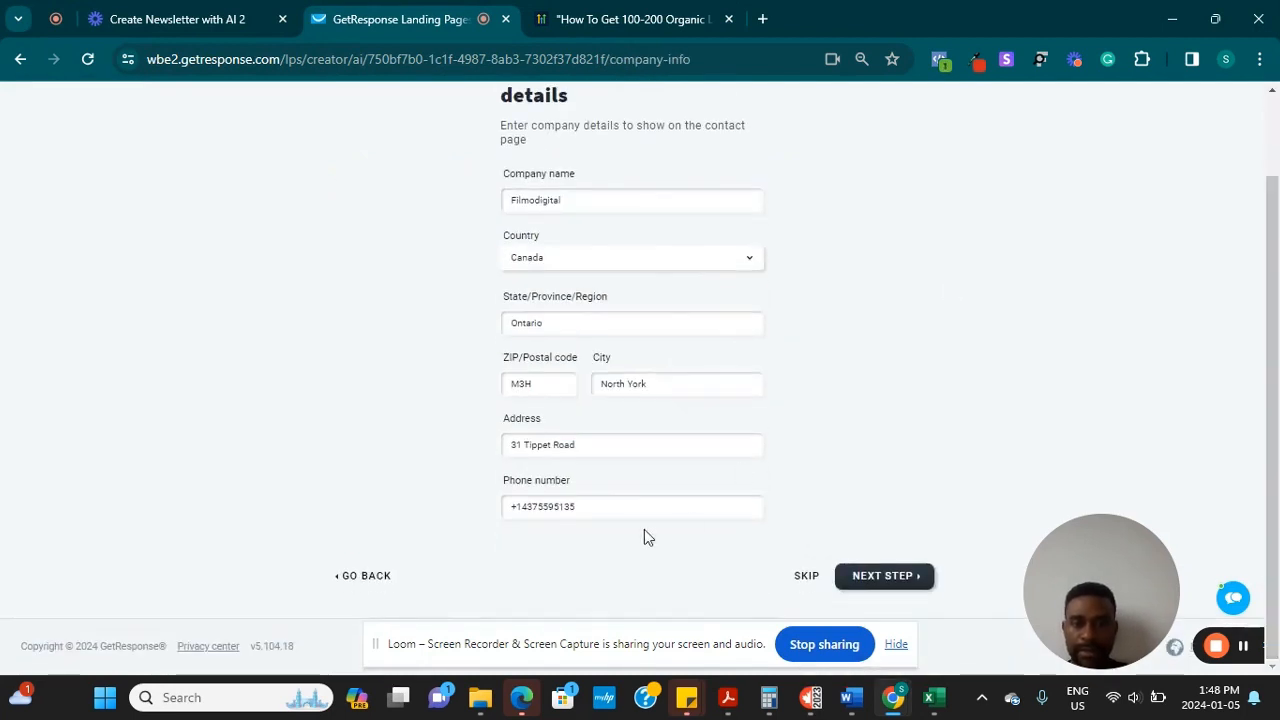
pyautogui.tripleClick(587, 502)
pyautogui.press('BackSpace')
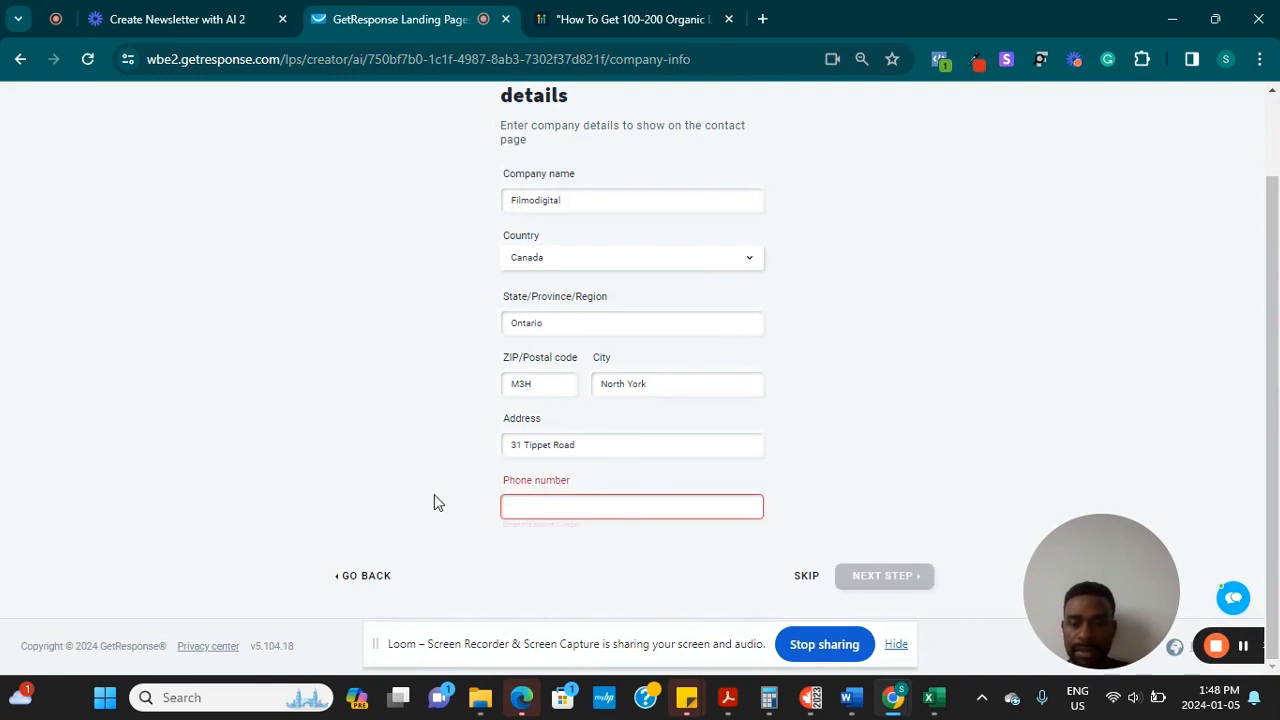
pyautogui.write('1234568')
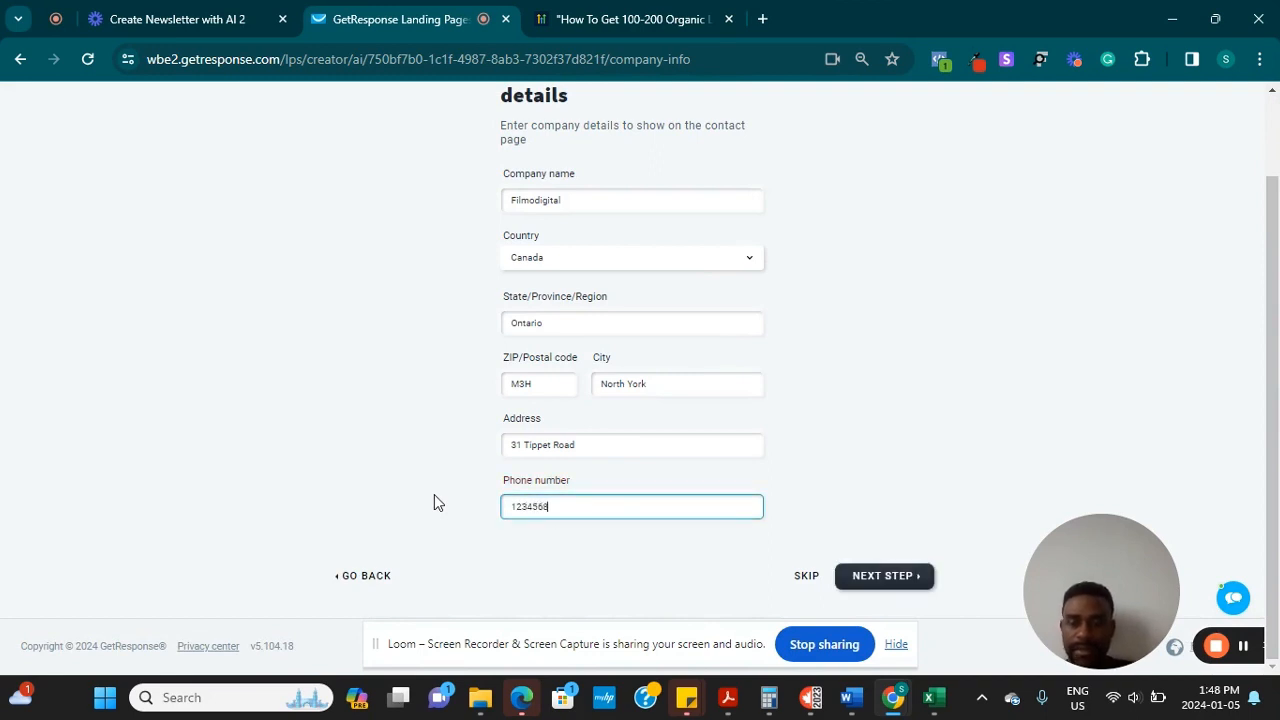
pyautogui.click(605, 449)
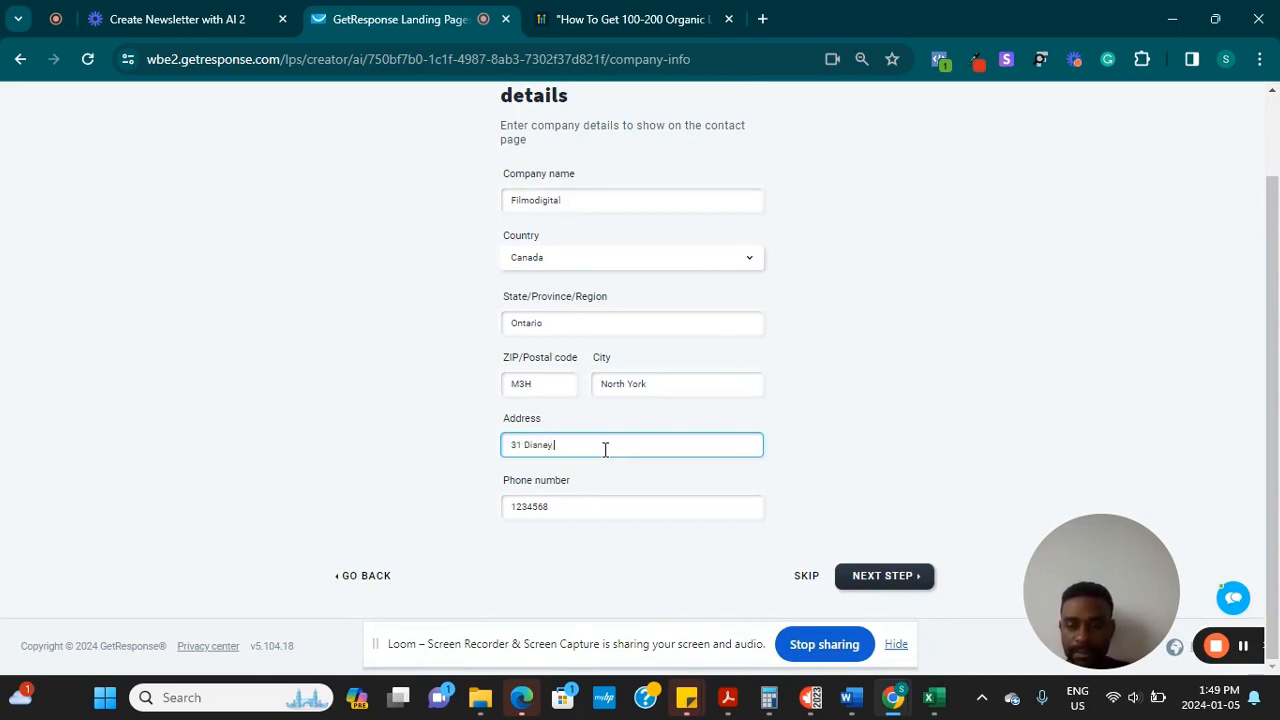
pyautogui.click(888, 588)
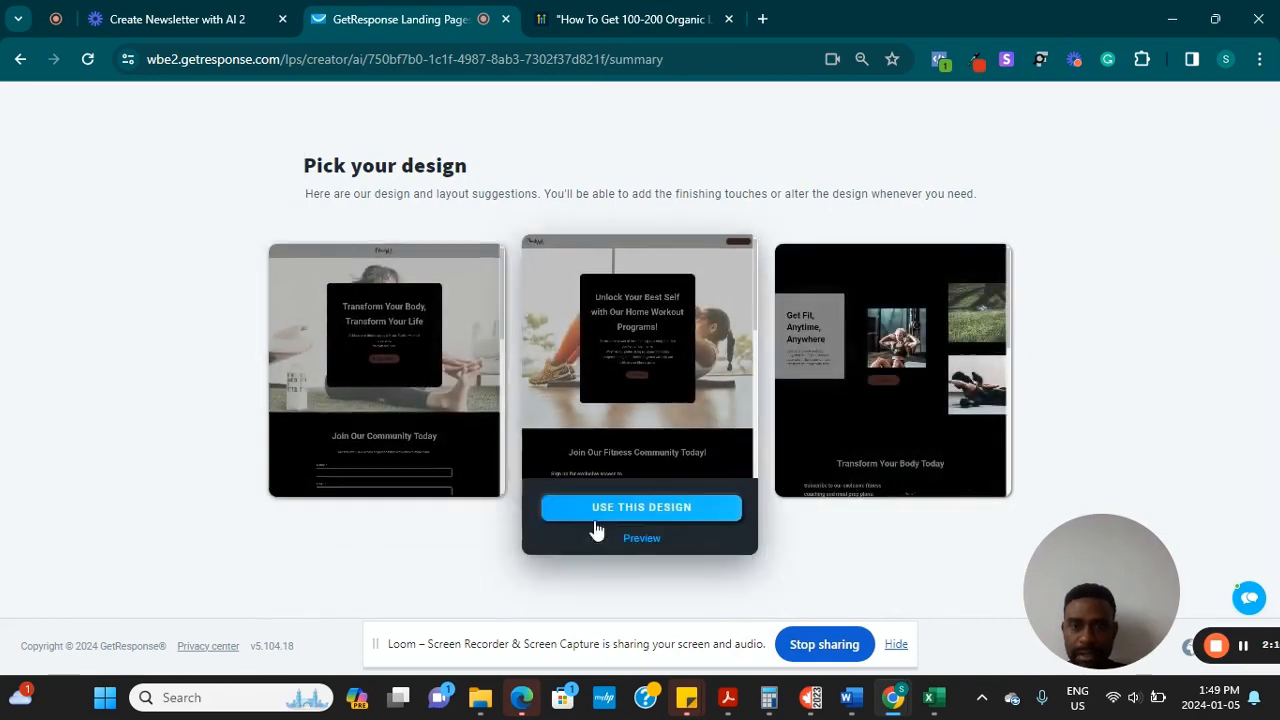
# Preview the middle 'Unlock Your Best Self with Our Home Workout Programs!' design and use it
pyautogui.click(641, 538)
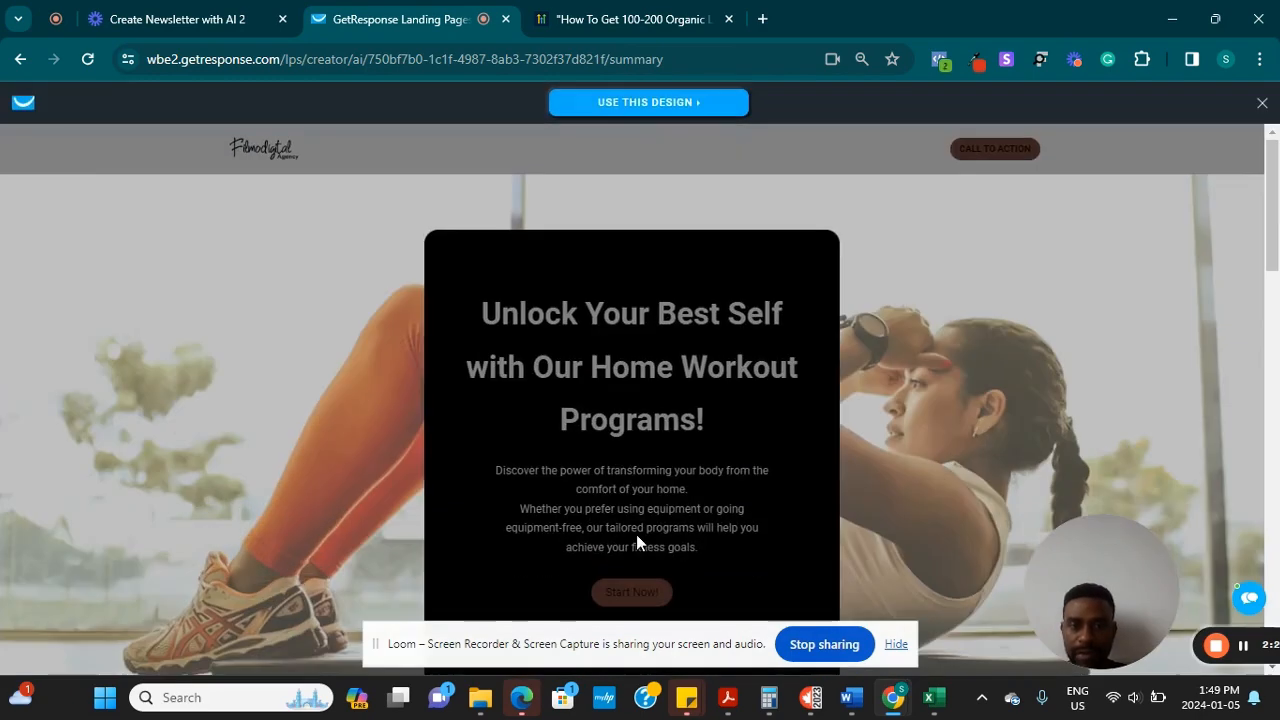
pyautogui.scroll(-3, 1257, 180)
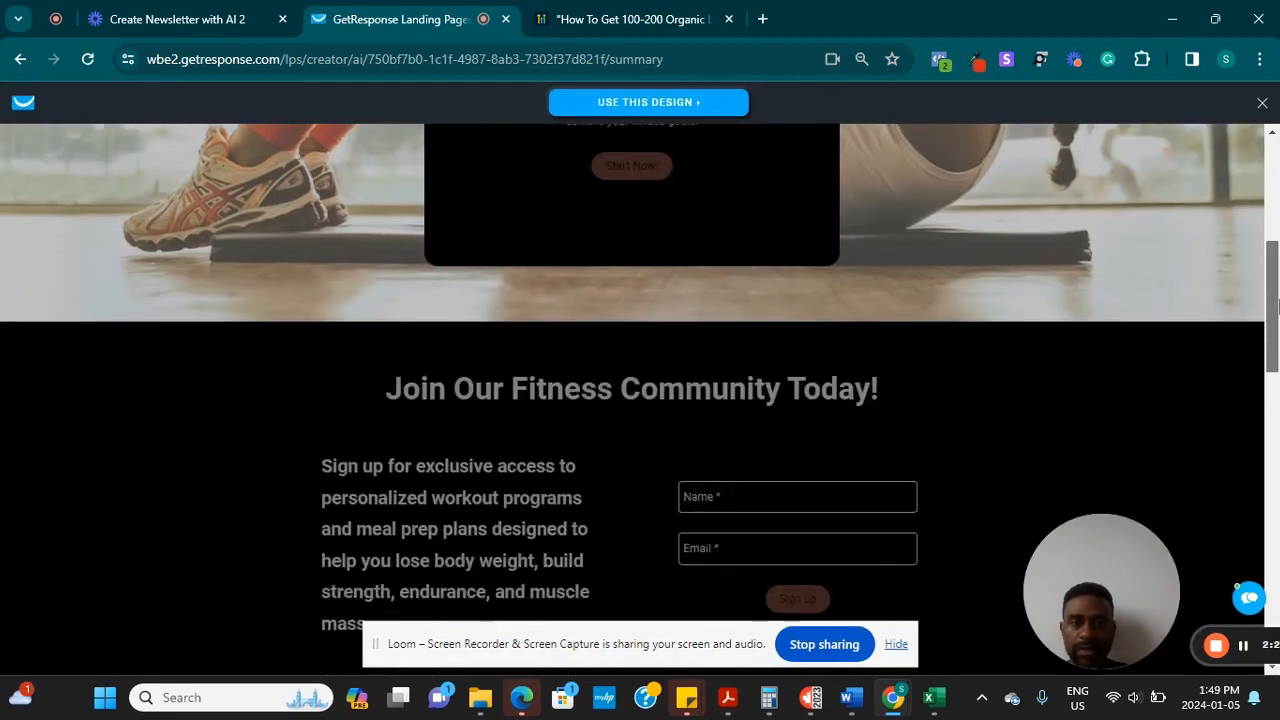
pyautogui.moveTo(1257, 180)
pyautogui.mouseDown()
pyautogui.moveTo(1243, 131)
pyautogui.moveTo(1273, 245)
pyautogui.moveTo(1270, 200)
pyautogui.mouseUp()
pyautogui.click(688, 102)
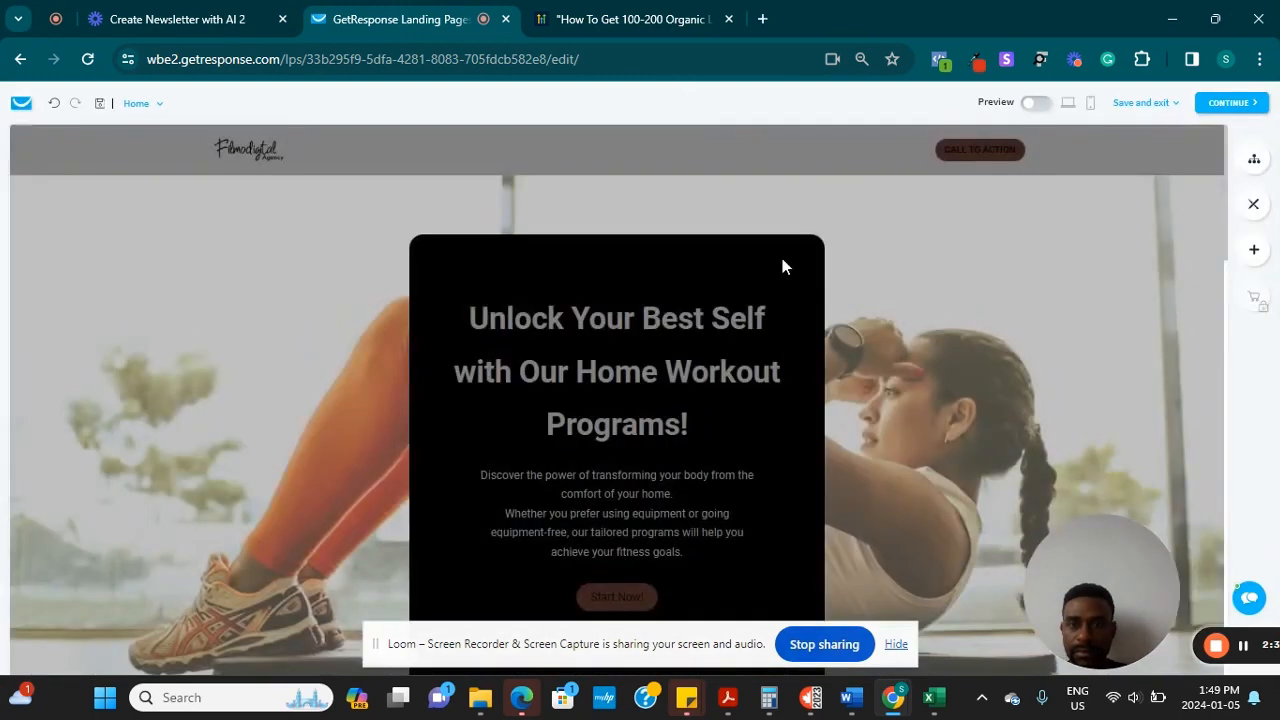
# Enlarge the Filmodigital logo in the page header
pyautogui.click(859, 245)
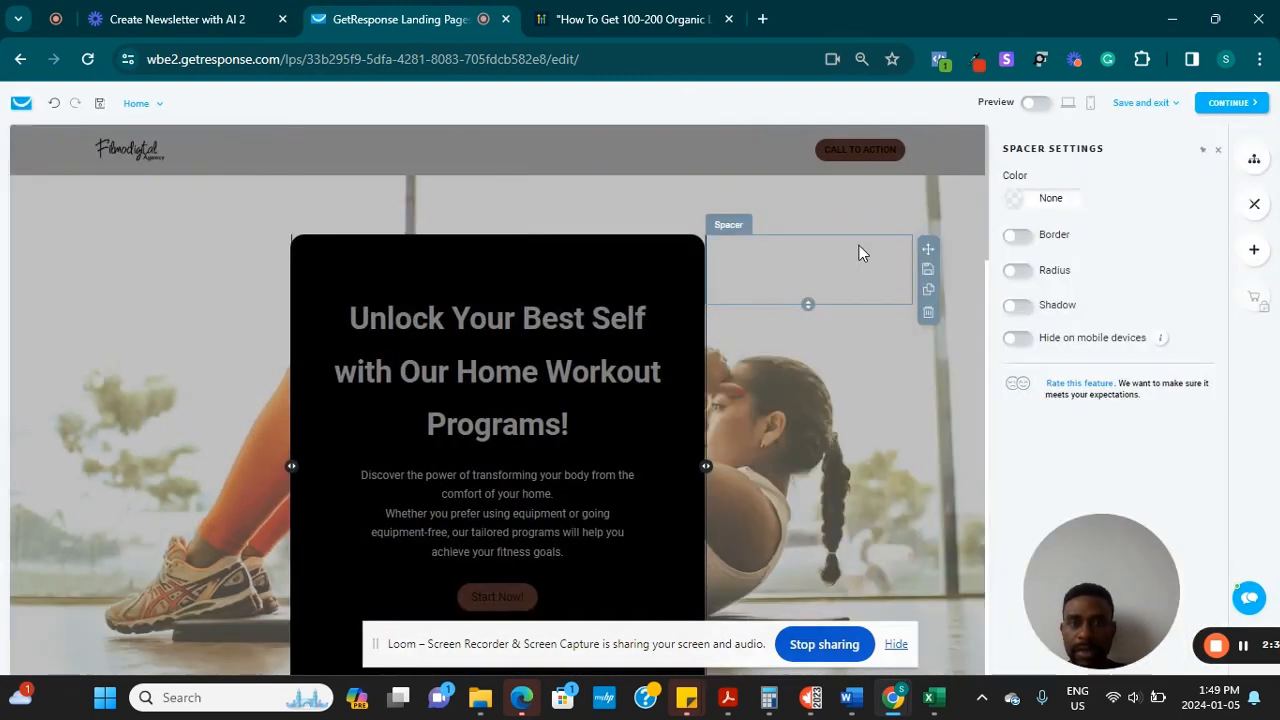
pyautogui.click(128, 146)
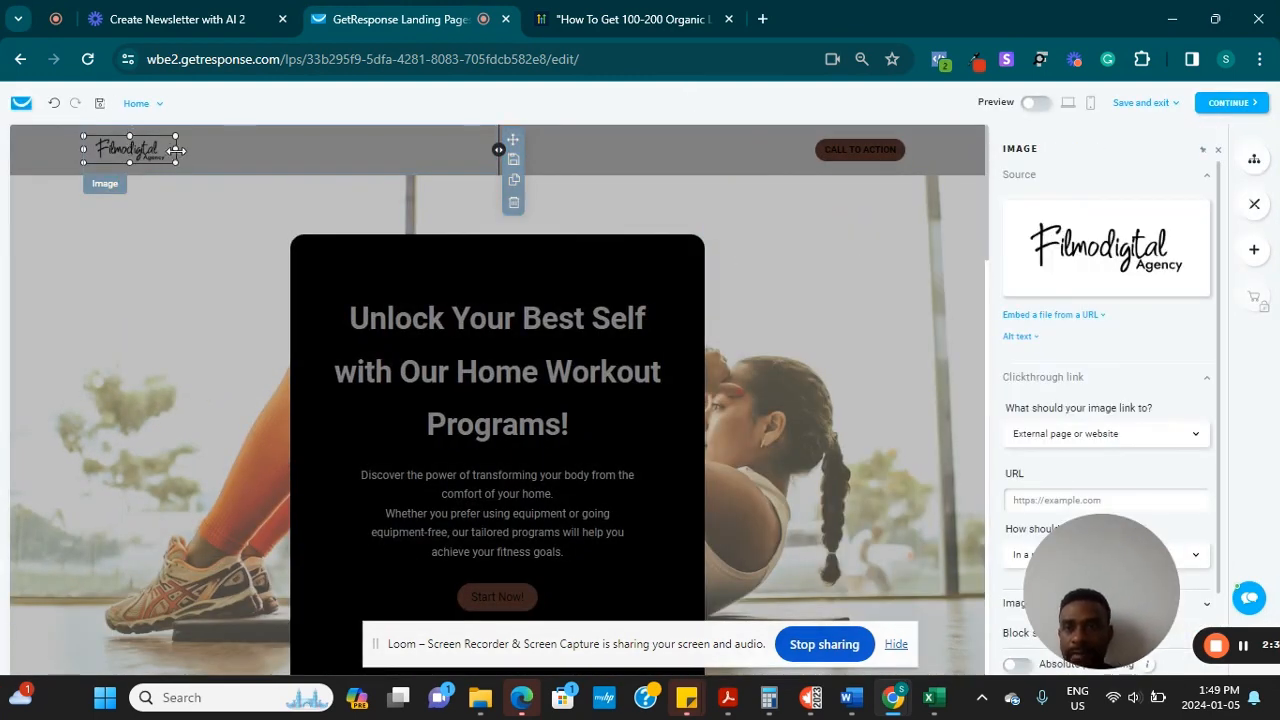
pyautogui.moveTo(175, 150); pyautogui.dragTo(326, 172)
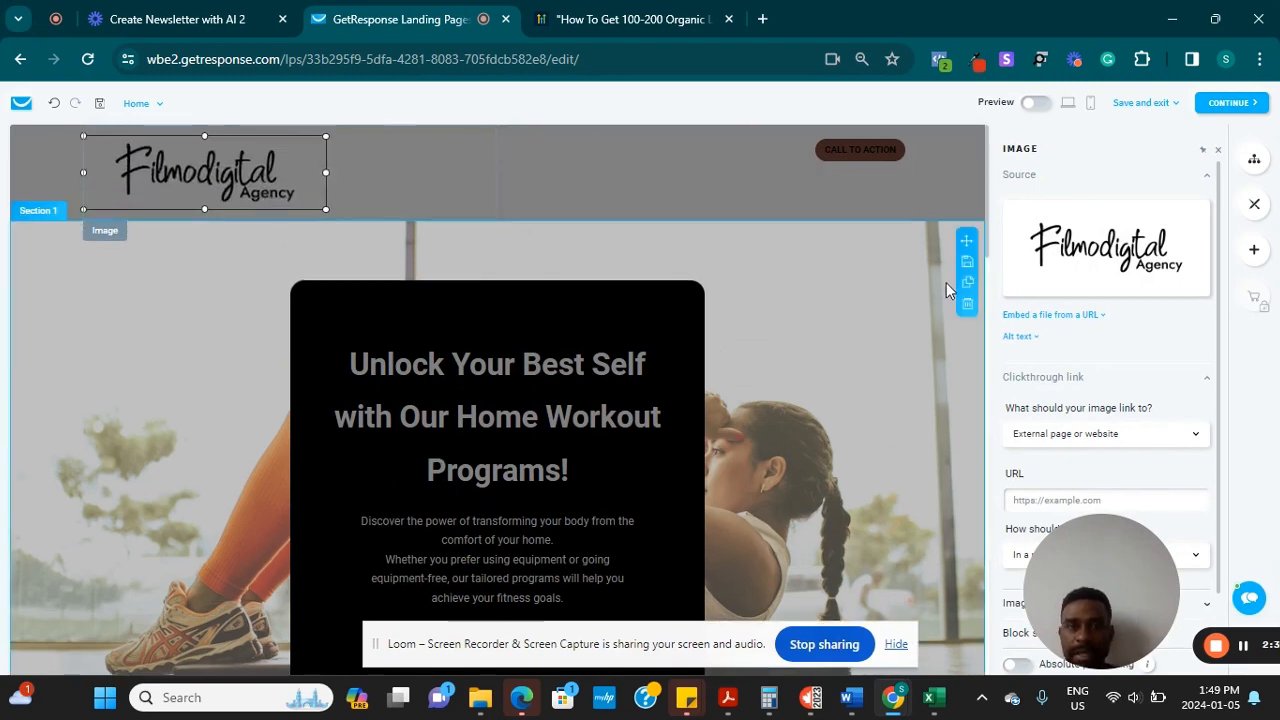
pyautogui.click(871, 256)
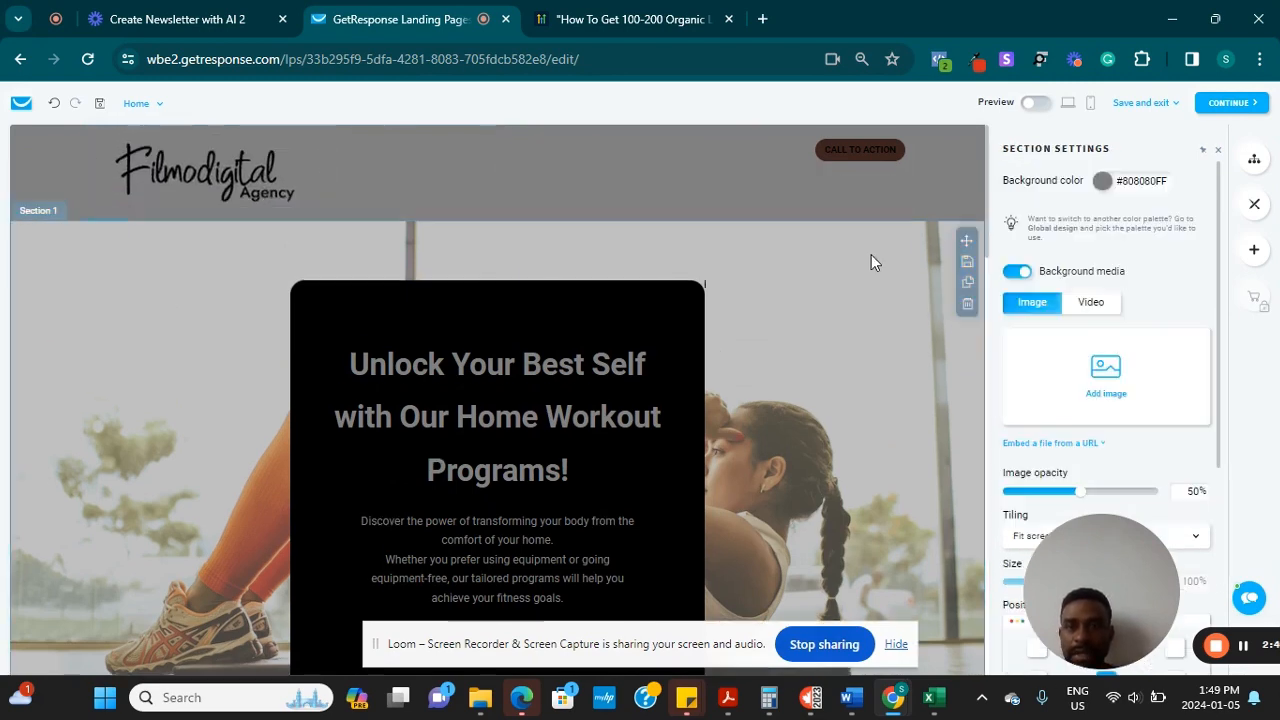
pyautogui.click(322, 163)
# Switch the header's CALL TO ACTION button to the Outlined style and show more button styles
pyautogui.click(579, 196)
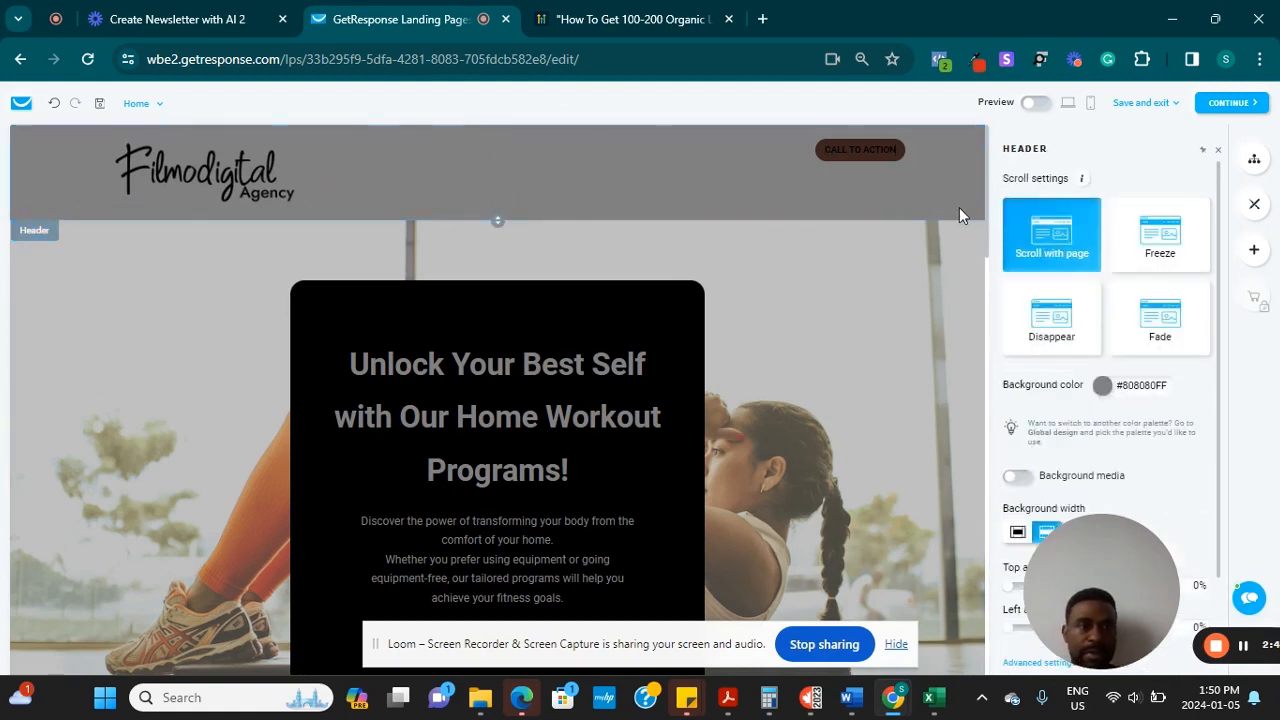
pyautogui.click(682, 174)
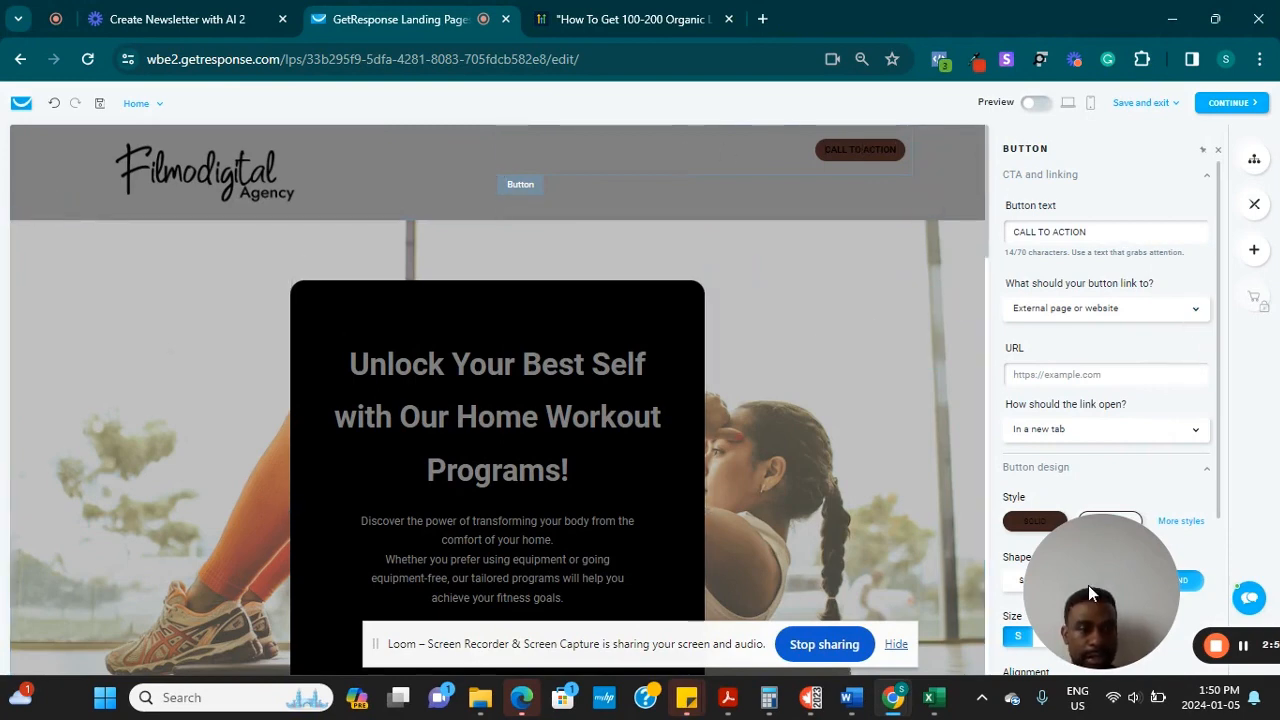
pyautogui.moveTo(1088, 585); pyautogui.dragTo(70, 590)
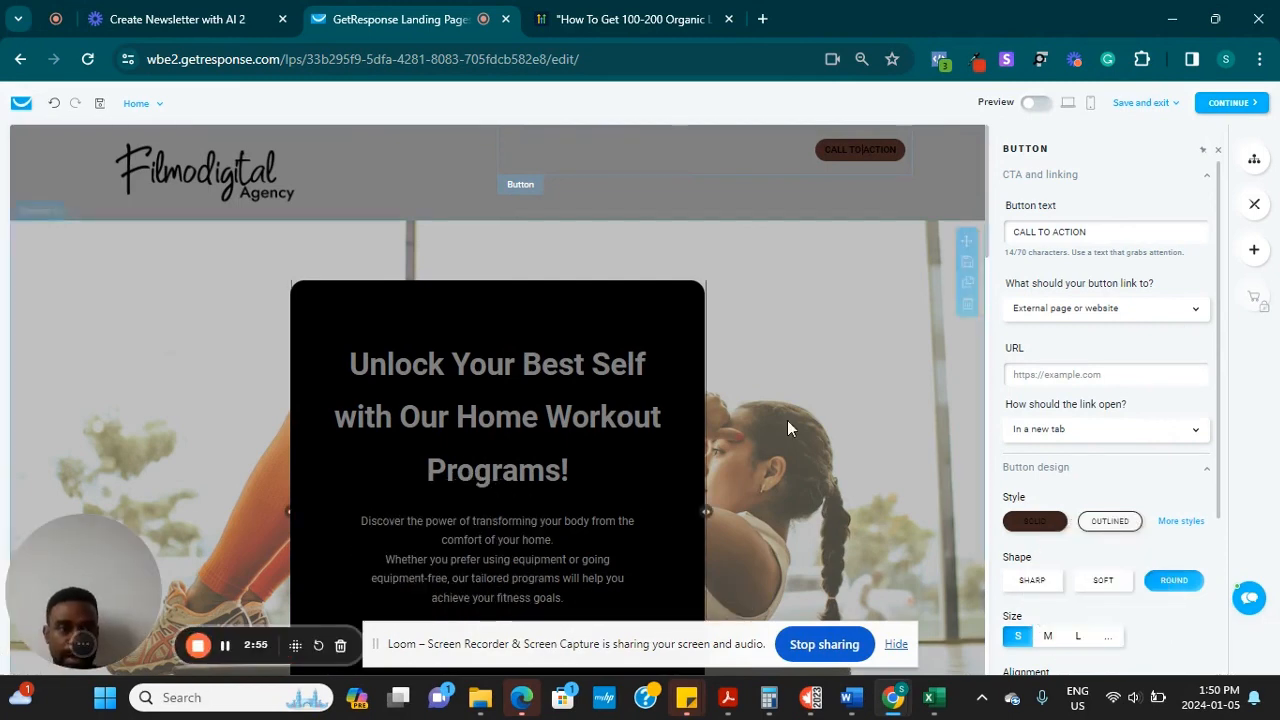
pyautogui.click(1108, 523)
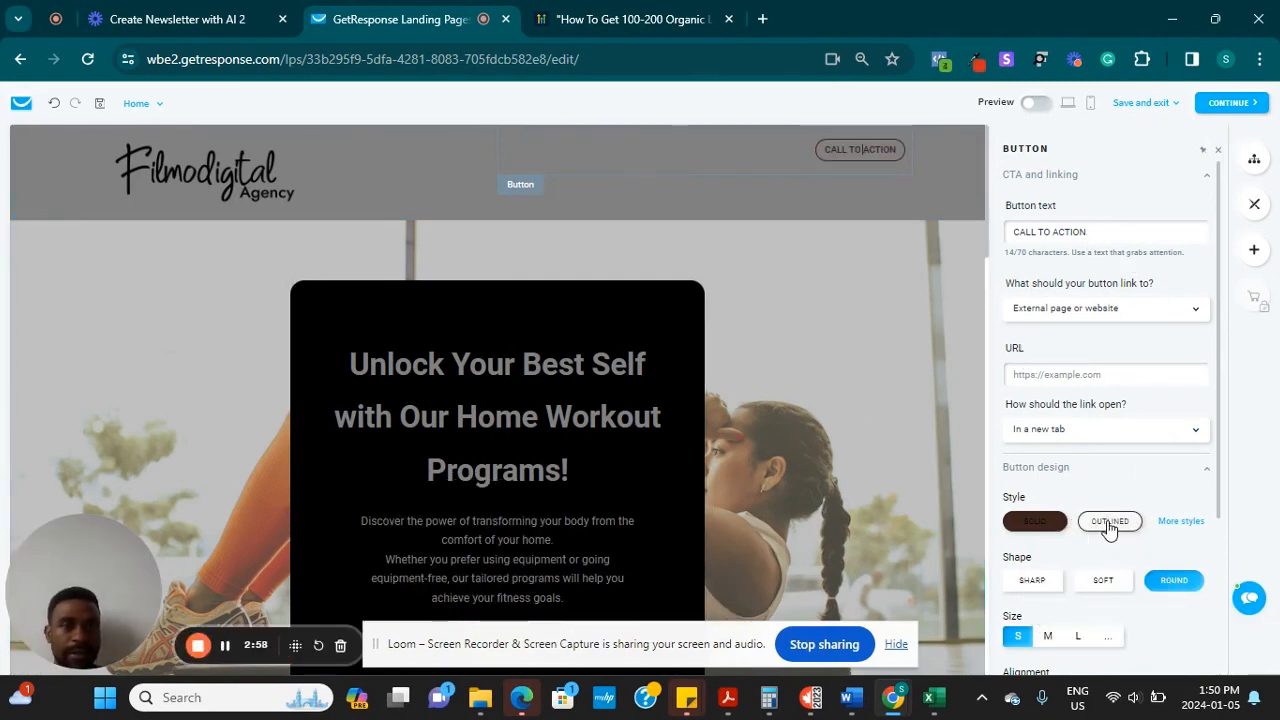
pyautogui.click(1189, 522)
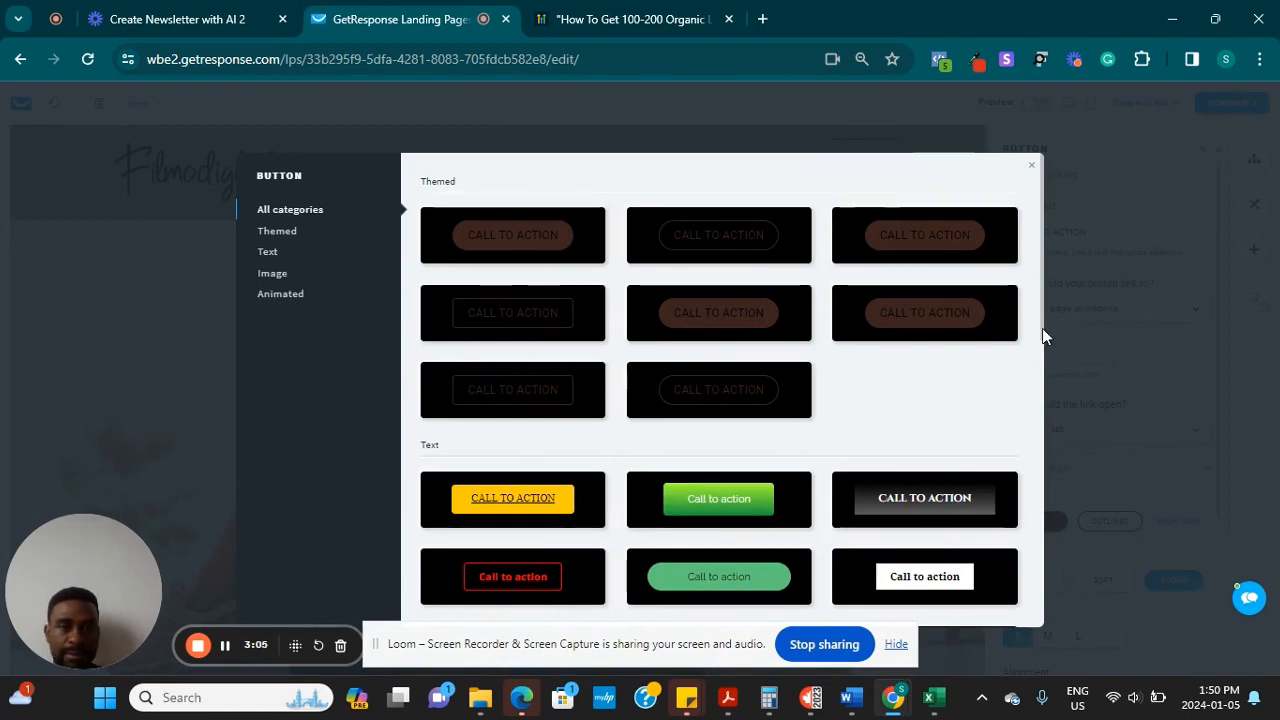
# Apply the white boxed Call to action style and change the header button text to JOIN NOW
pyautogui.moveTo(1042, 330); pyautogui.dragTo(1043, 456)
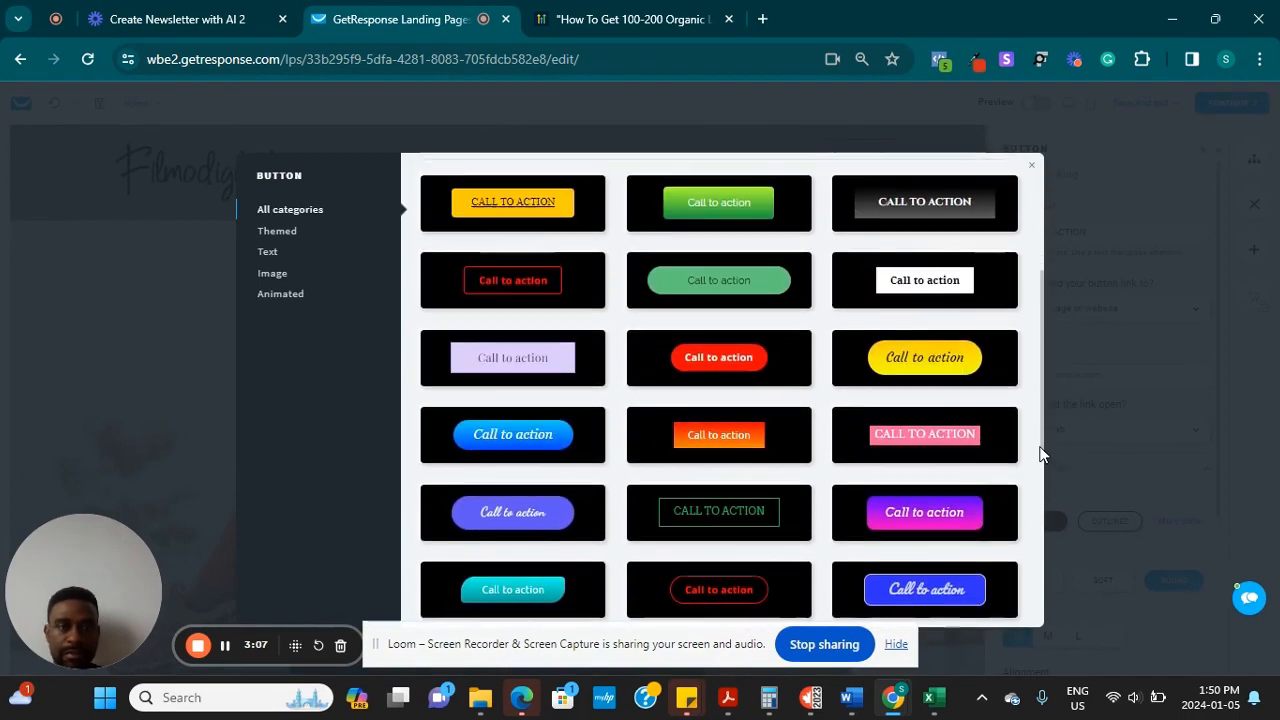
pyautogui.click(925, 284)
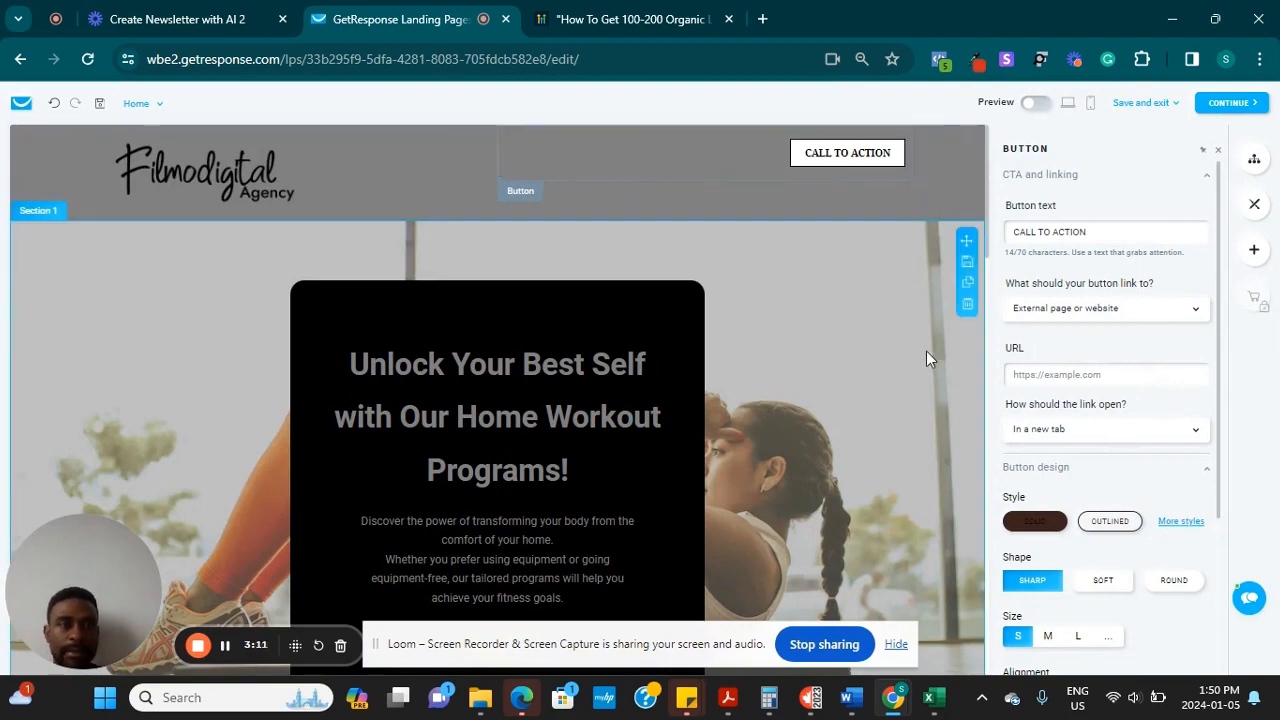
pyautogui.tripleClick(1120, 240)
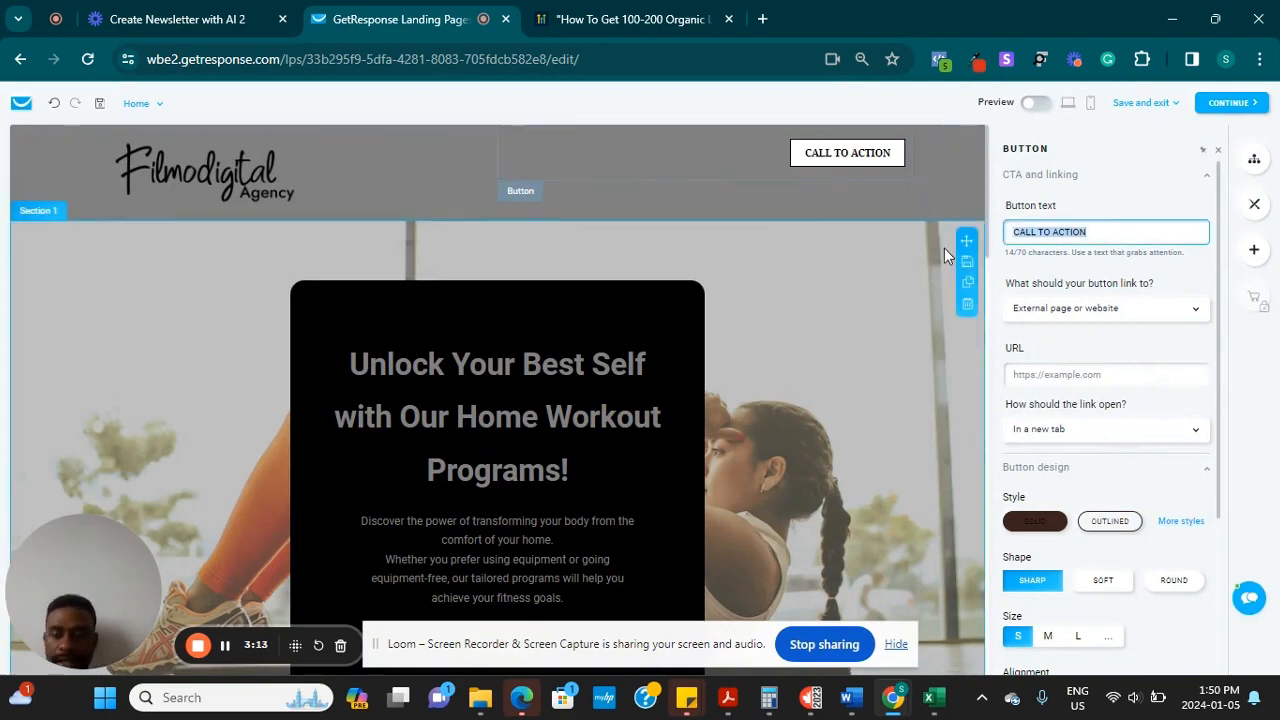
pyautogui.write('JOIN NOW')
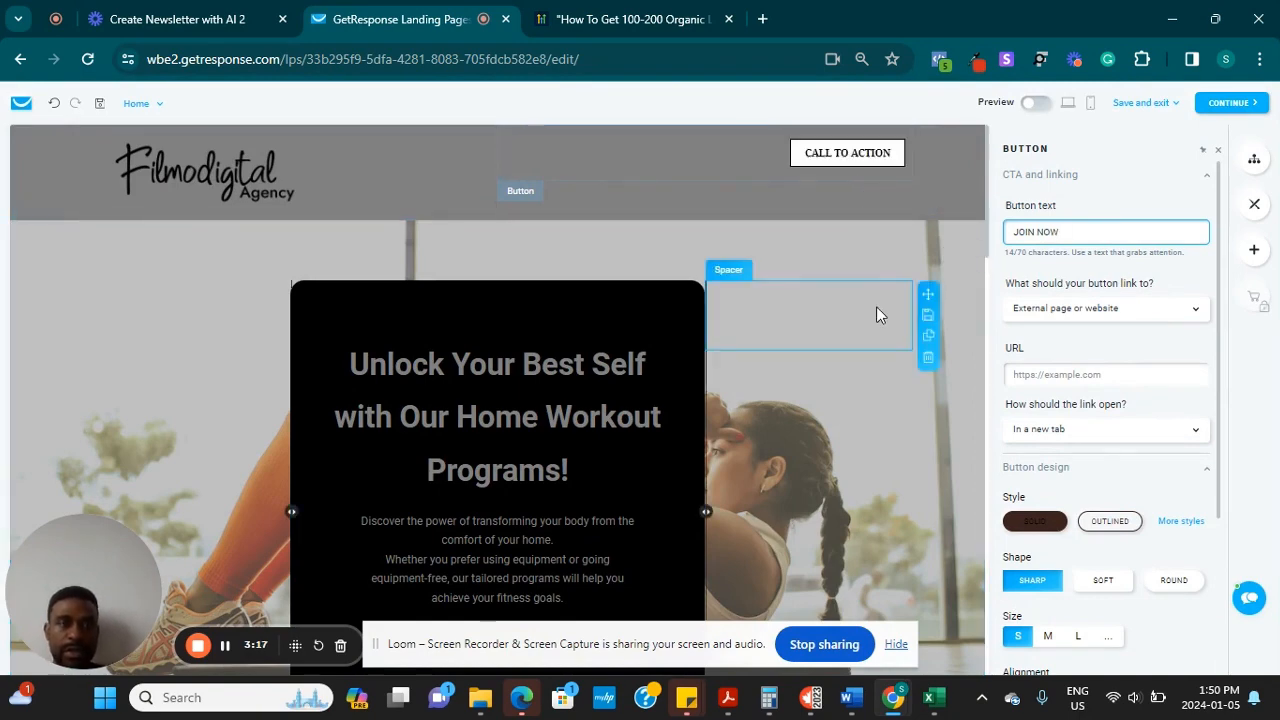
pyautogui.click(1118, 196)
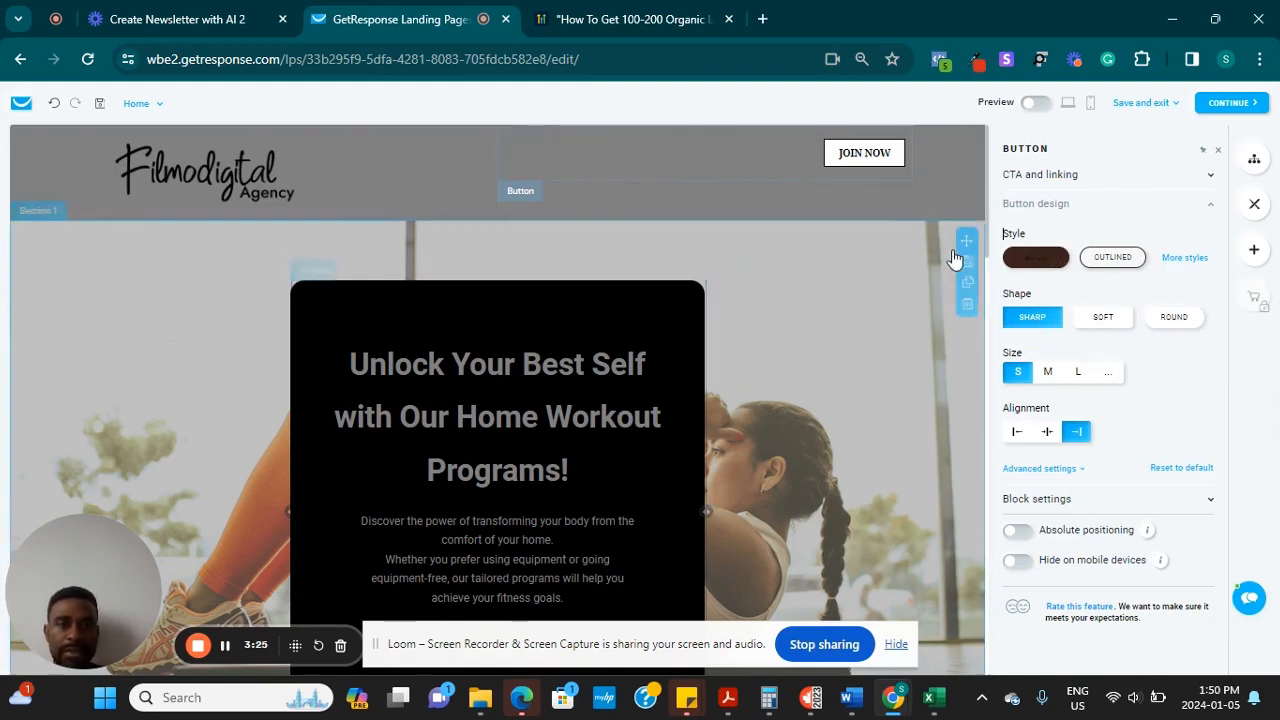
pyautogui.click(899, 300)
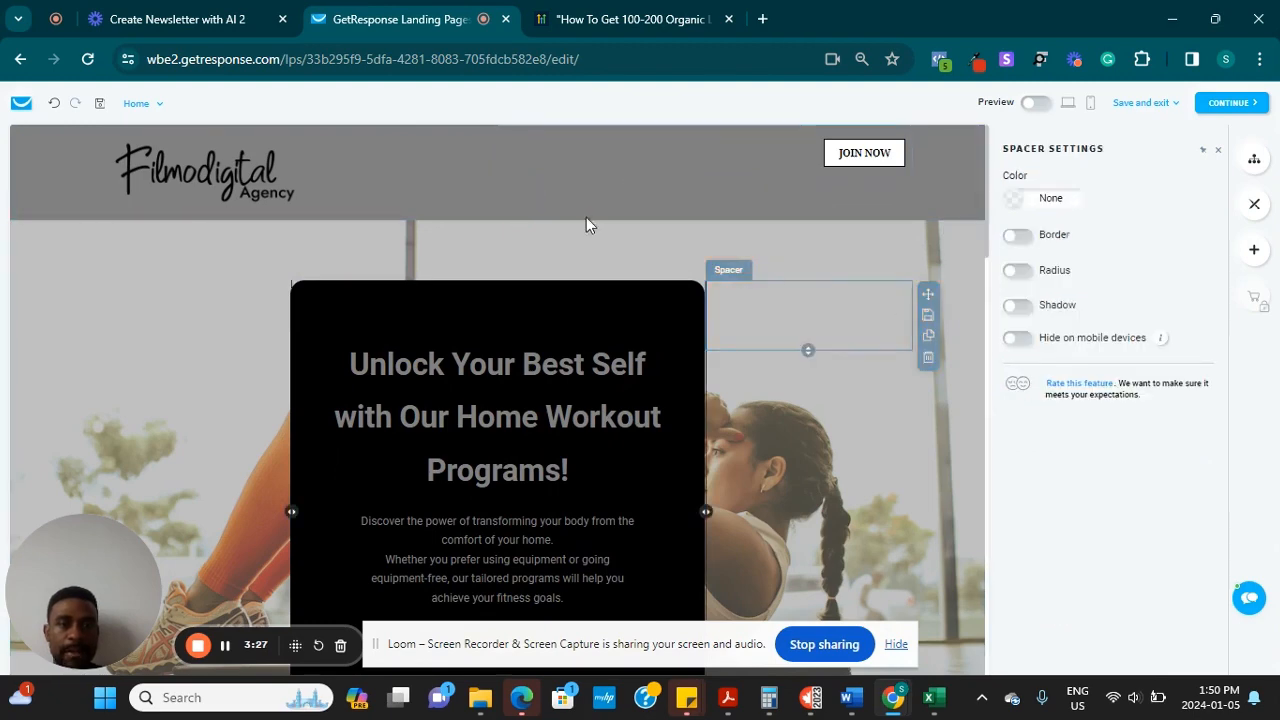
# Move the spacer to the left of the hero card and highlight the end of the hero heading
pyautogui.moveTo(928, 293); pyautogui.dragTo(94, 309)
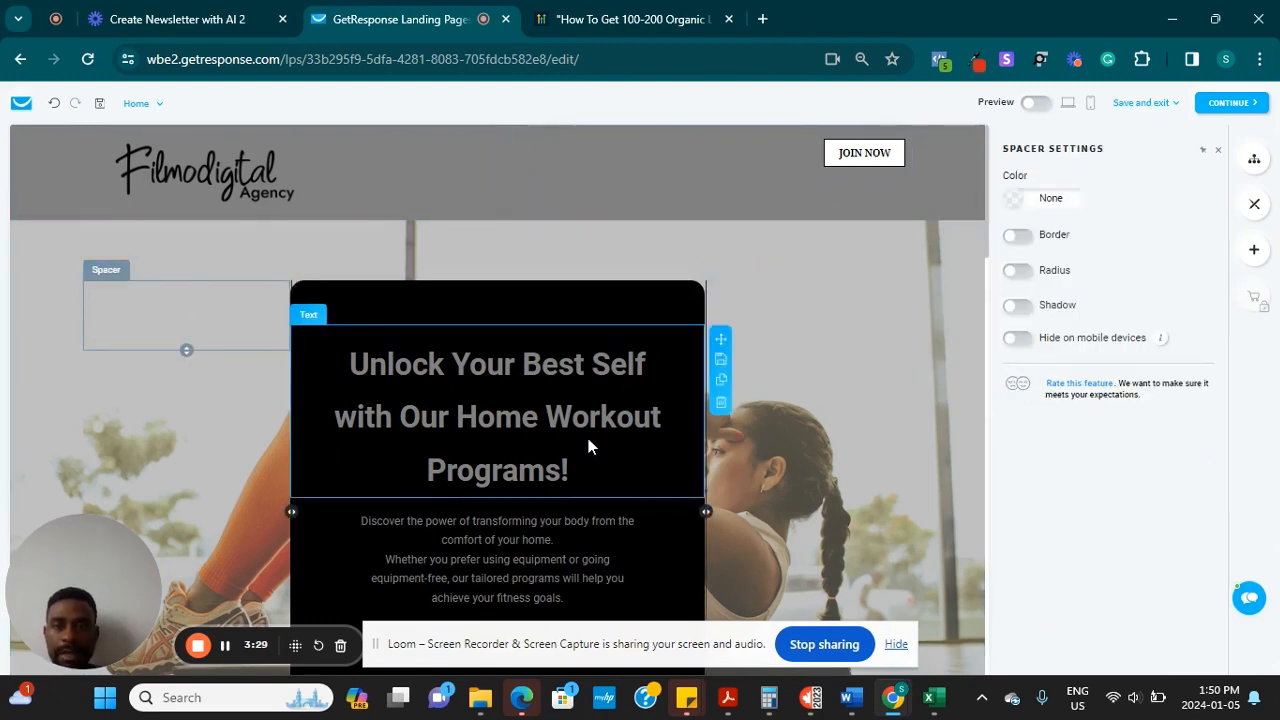
pyautogui.scroll(-2, 588, 447)
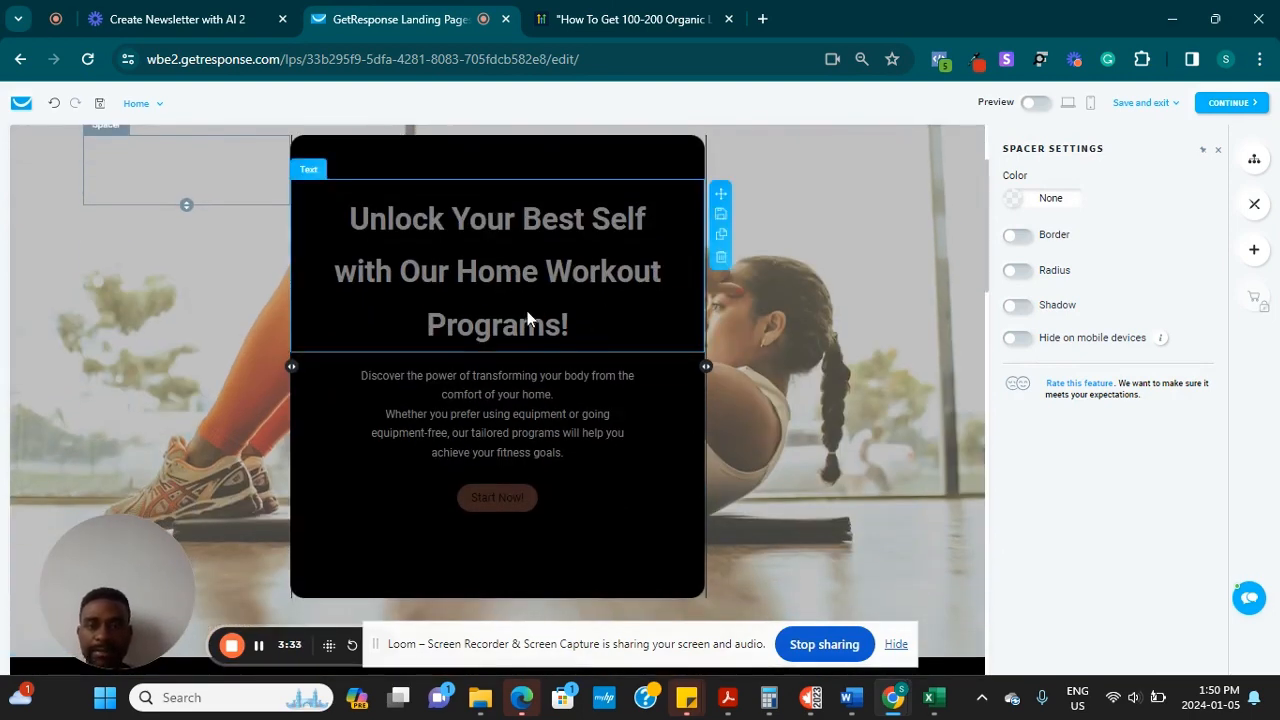
pyautogui.moveTo(628, 288); pyautogui.dragTo(680, 299)
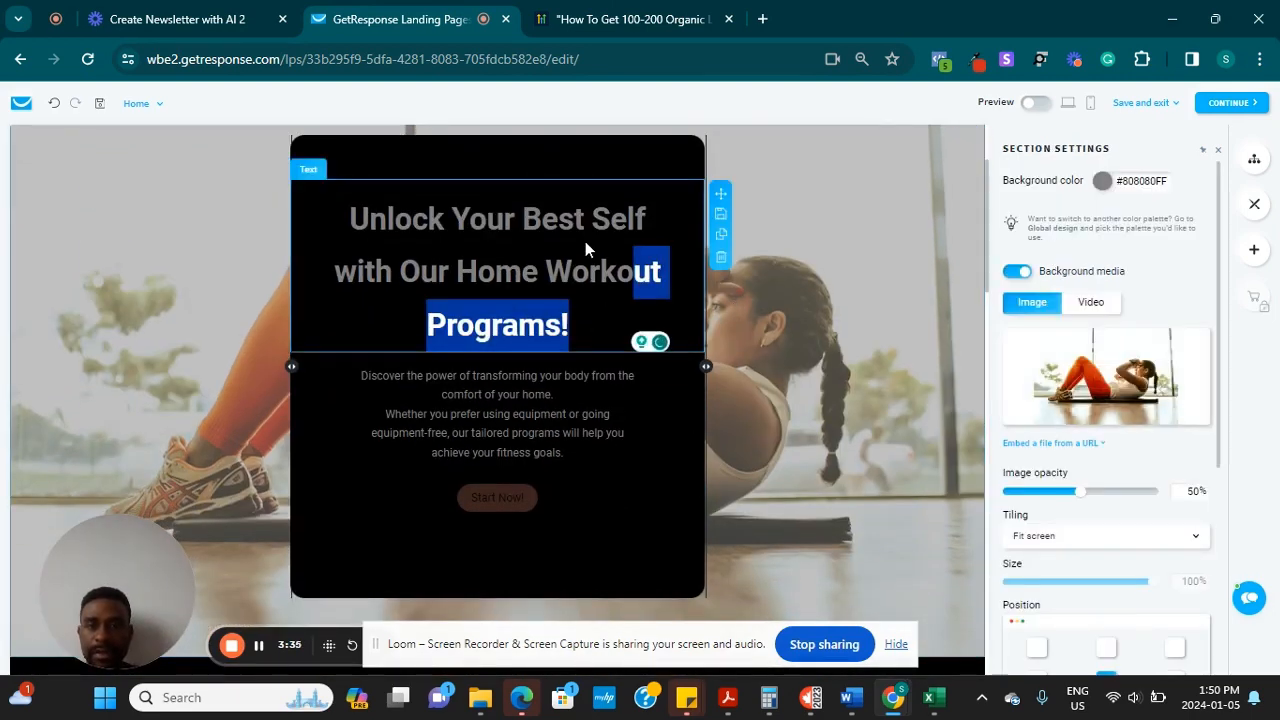
# Upload pexels-anush-gorak-1431282.jpg and set the barbell photo as the hero background
pyautogui.moveTo(1075, 363)
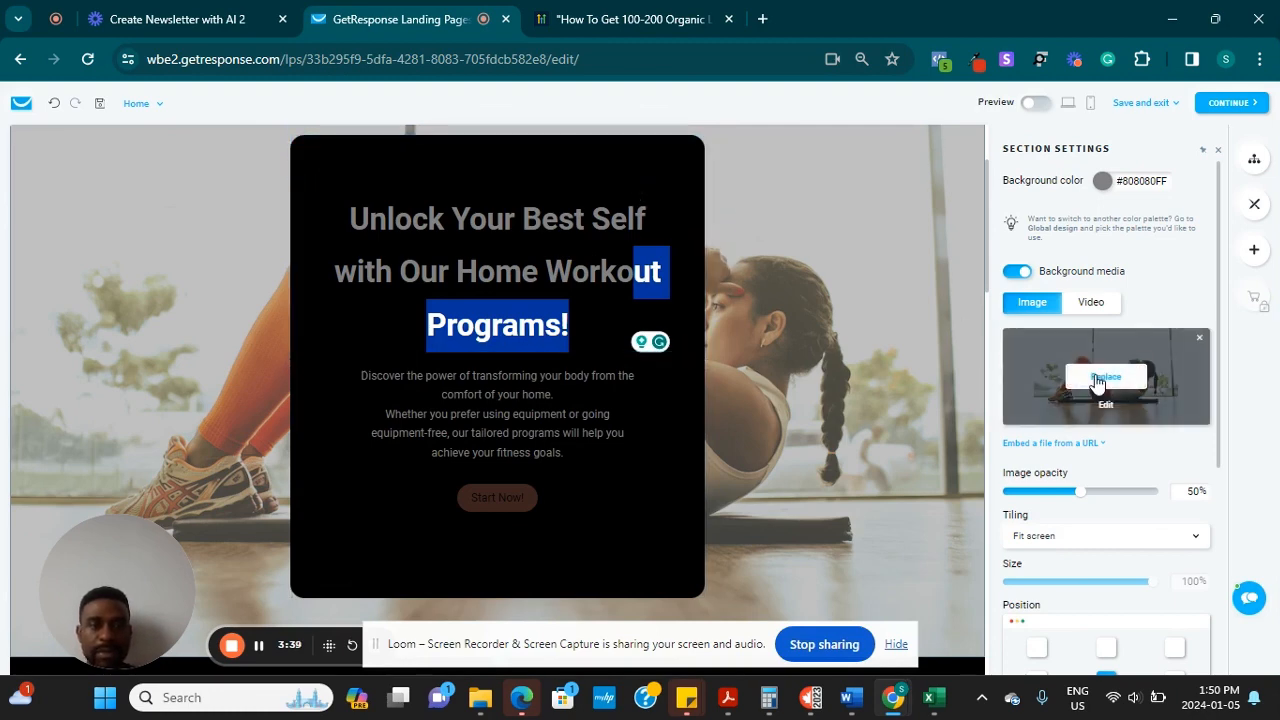
pyautogui.click(1098, 380)
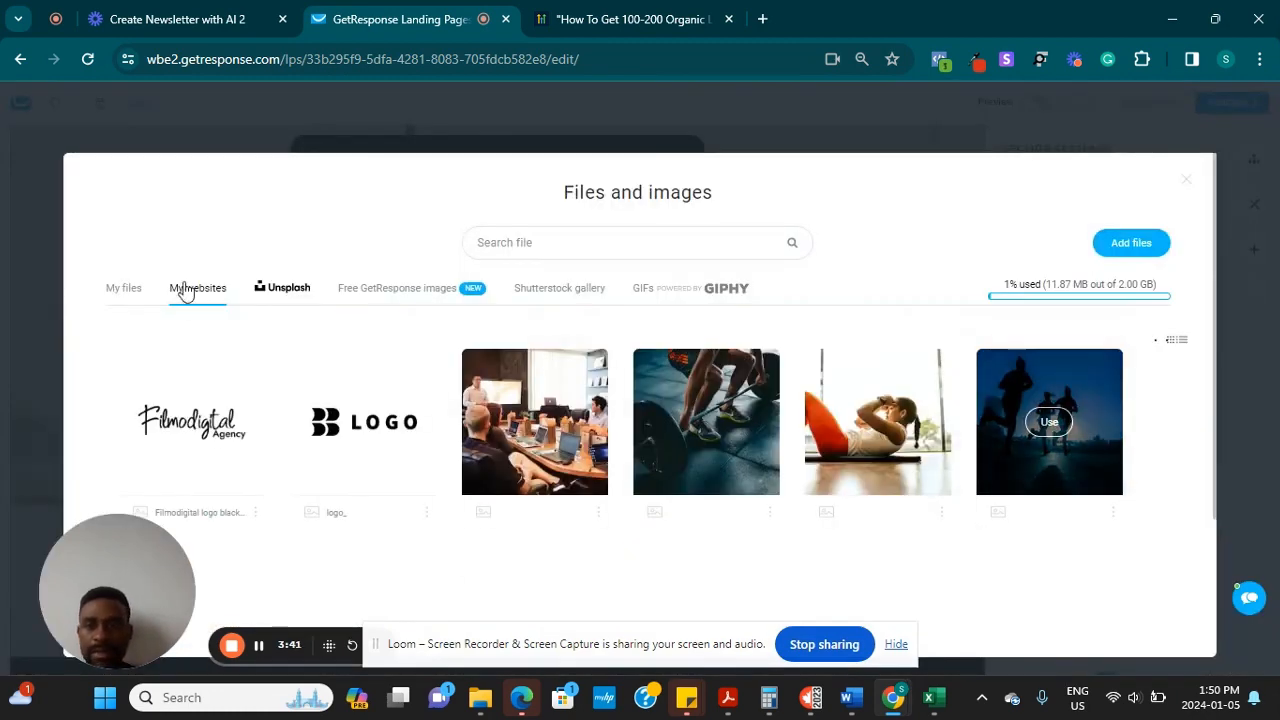
pyautogui.click(123, 292)
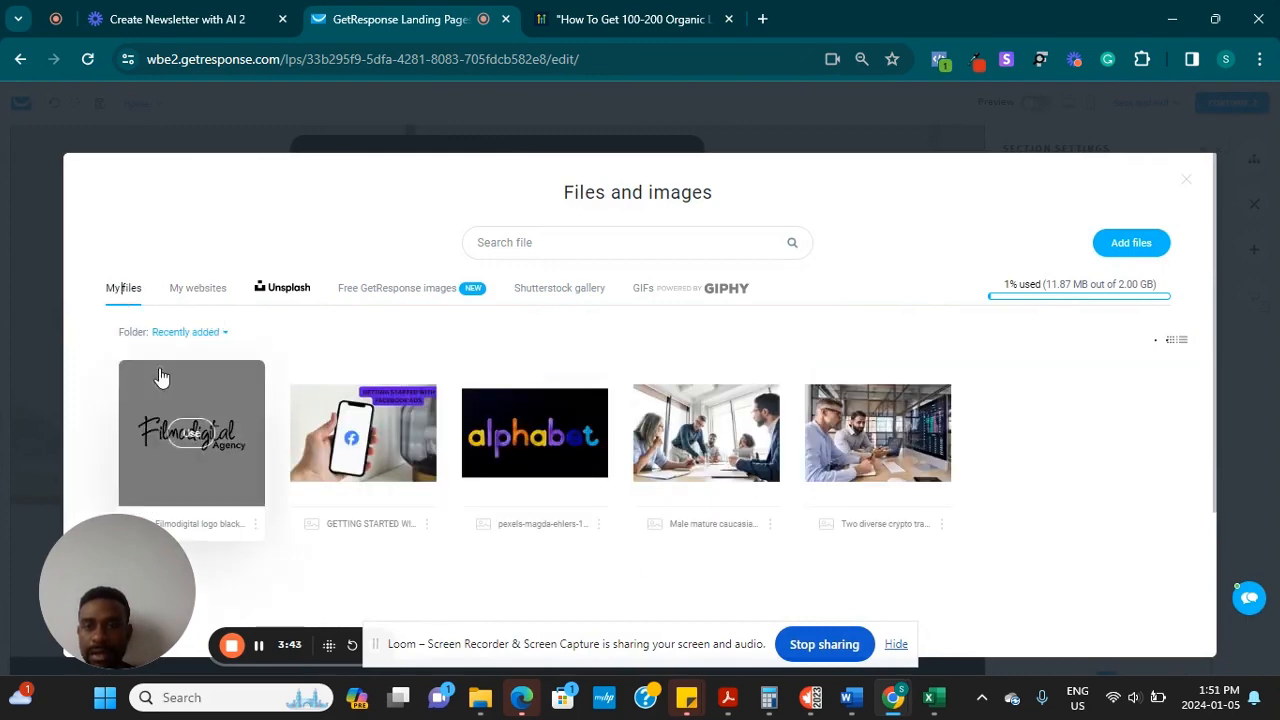
pyautogui.click(1131, 242)
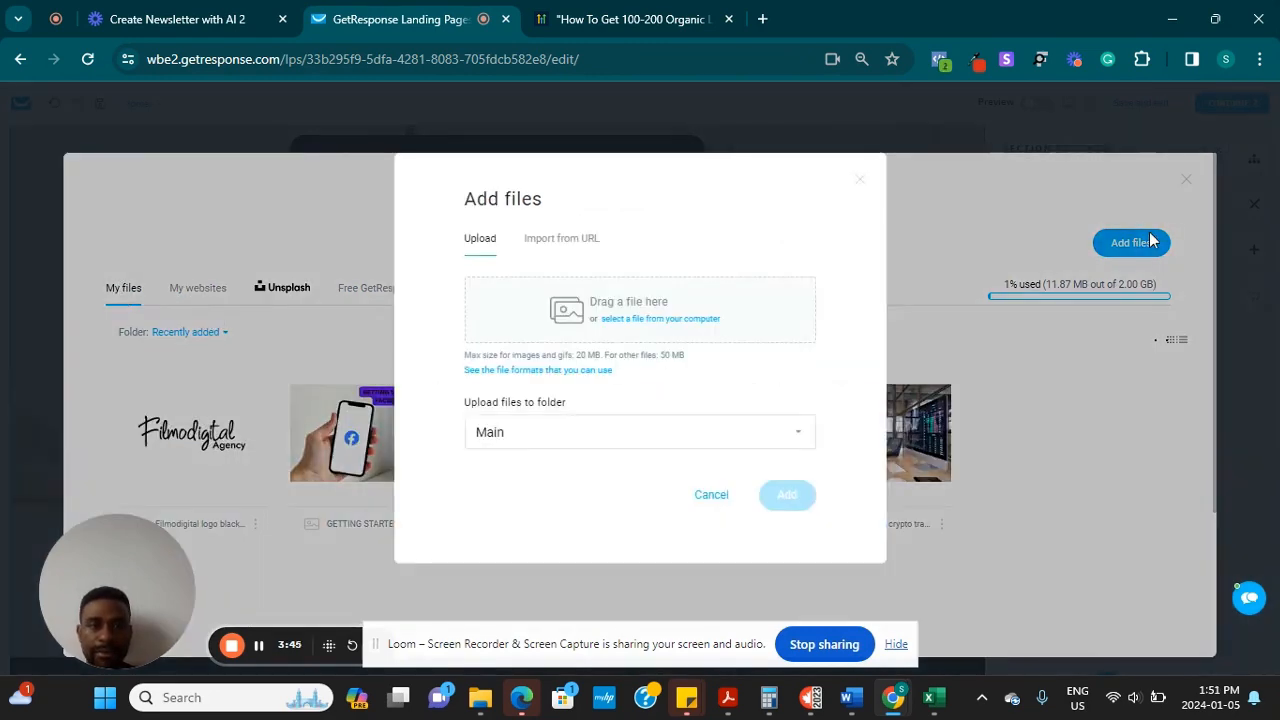
pyautogui.click(646, 322)
pyautogui.click(297, 182)
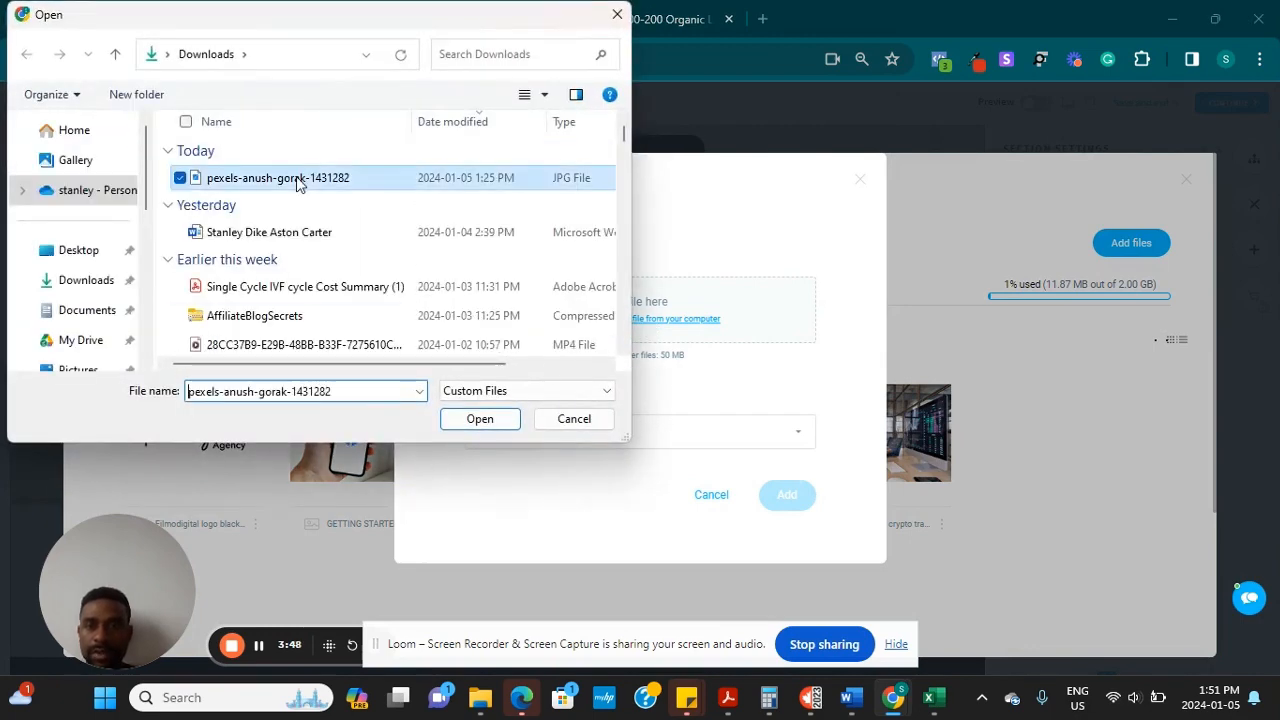
pyautogui.click(480, 420)
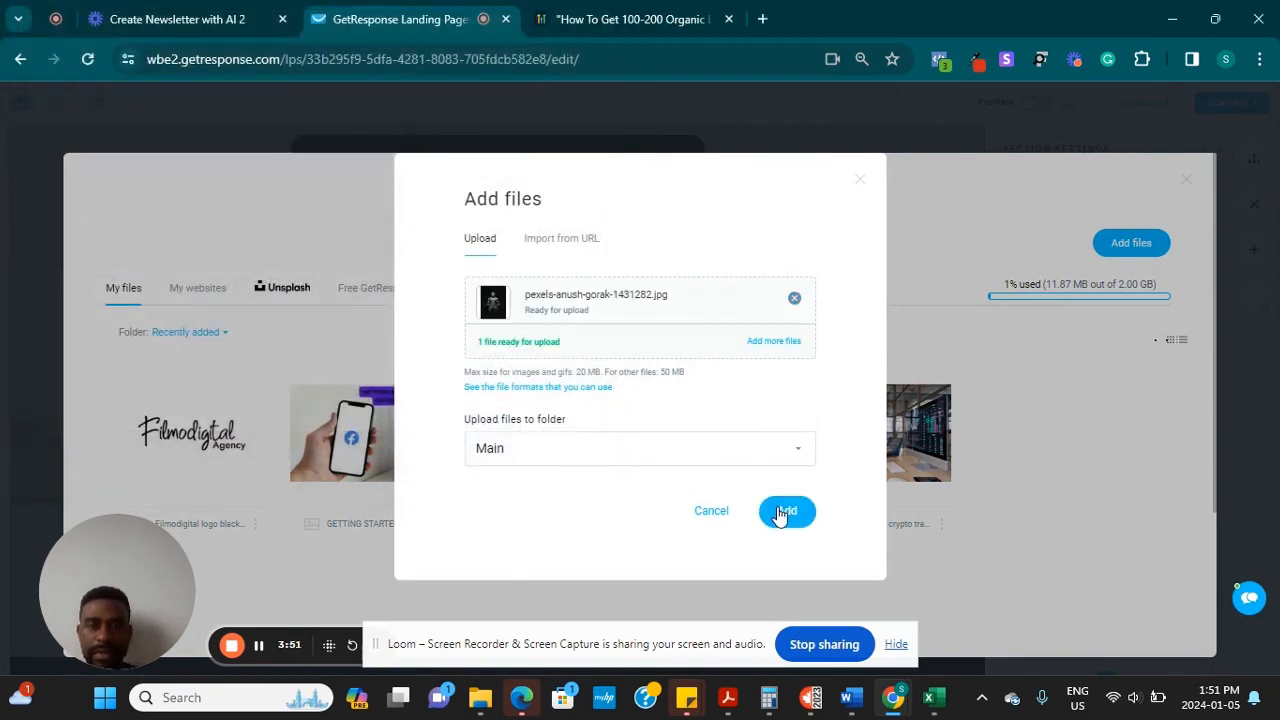
pyautogui.click(780, 514)
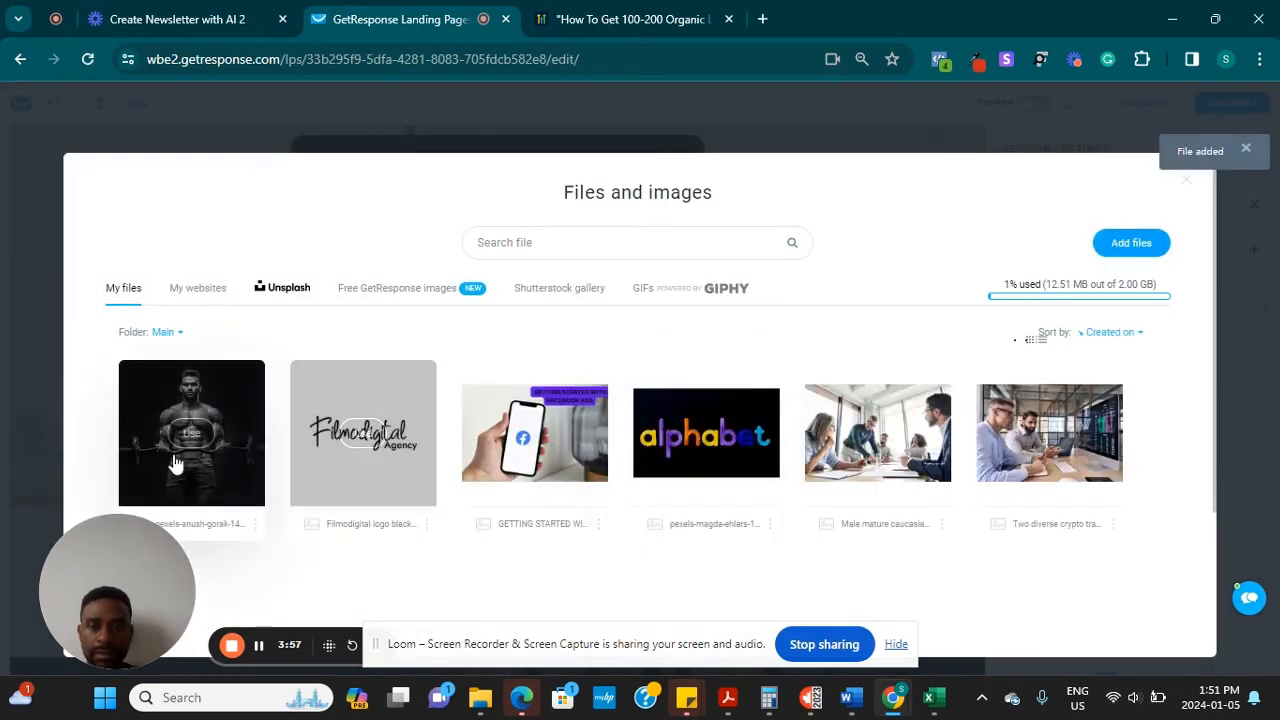
pyautogui.click(174, 463)
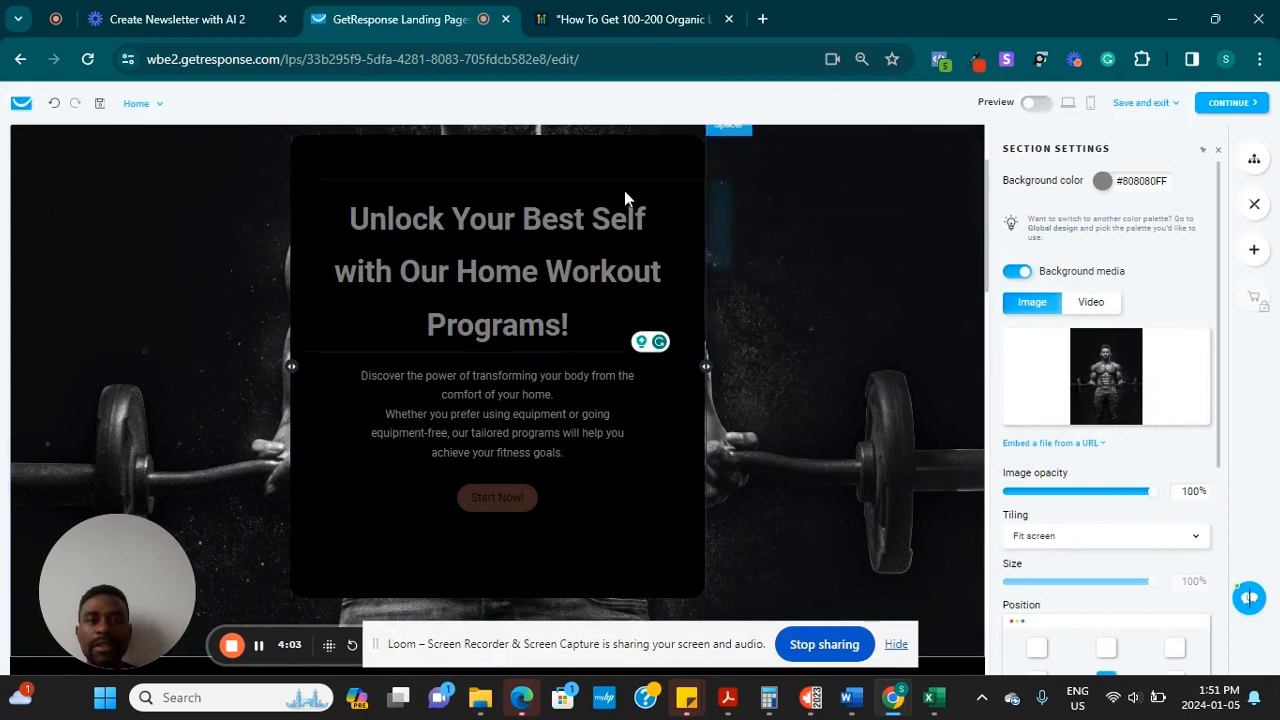
# Undo the background change to bring back the woman workout hero image
pyautogui.scroll(3, 806, 383)
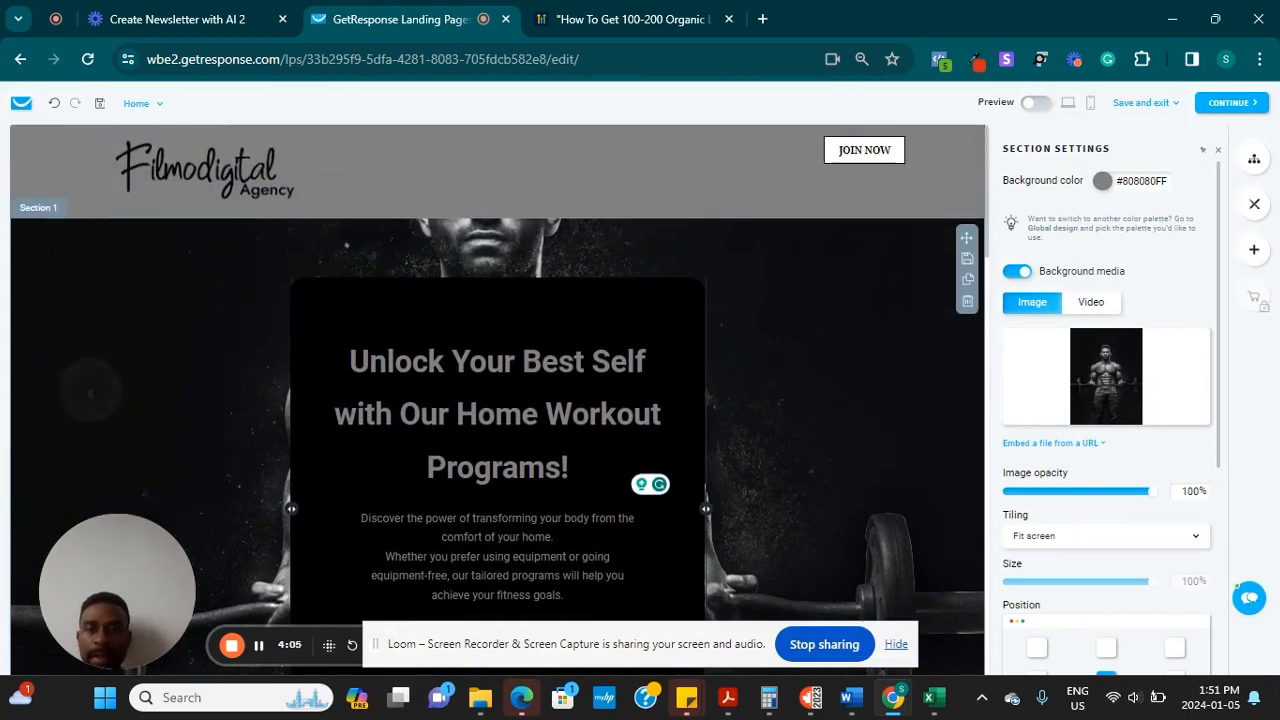
pyautogui.scroll(-3, 597, 297)
pyautogui.scroll(-3, 597, 297)
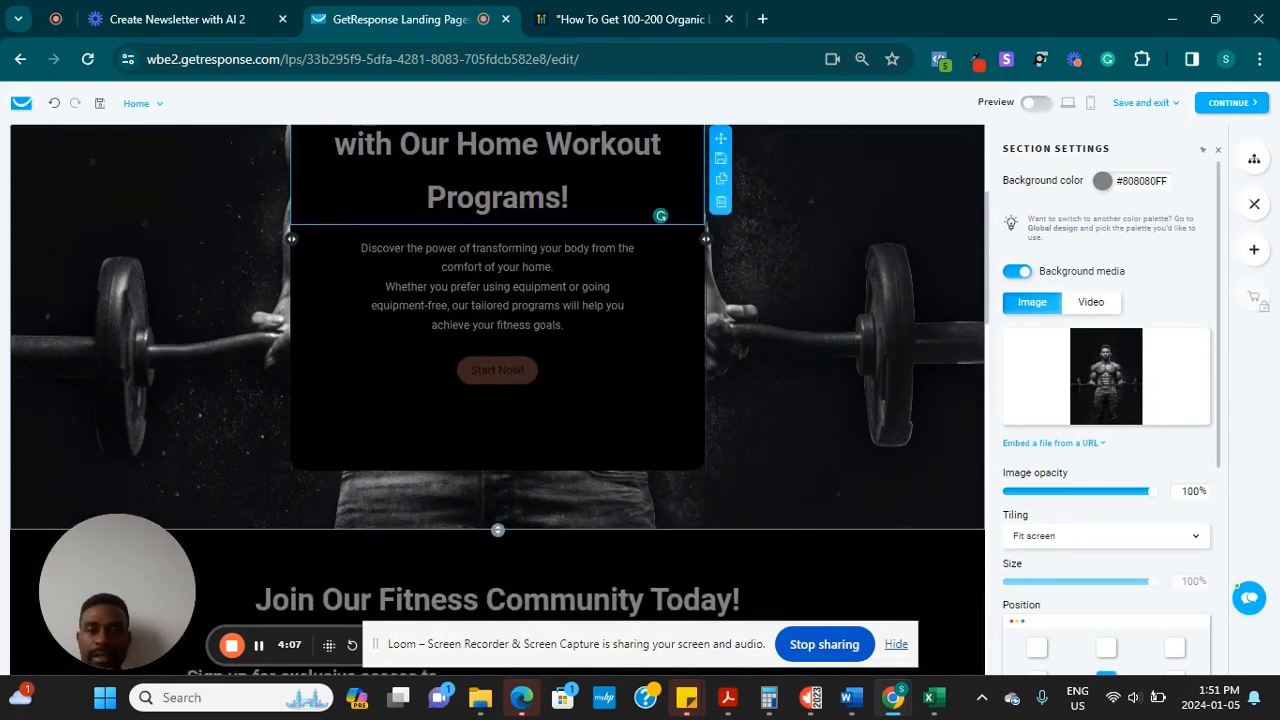
pyautogui.scroll(5, 597, 350)
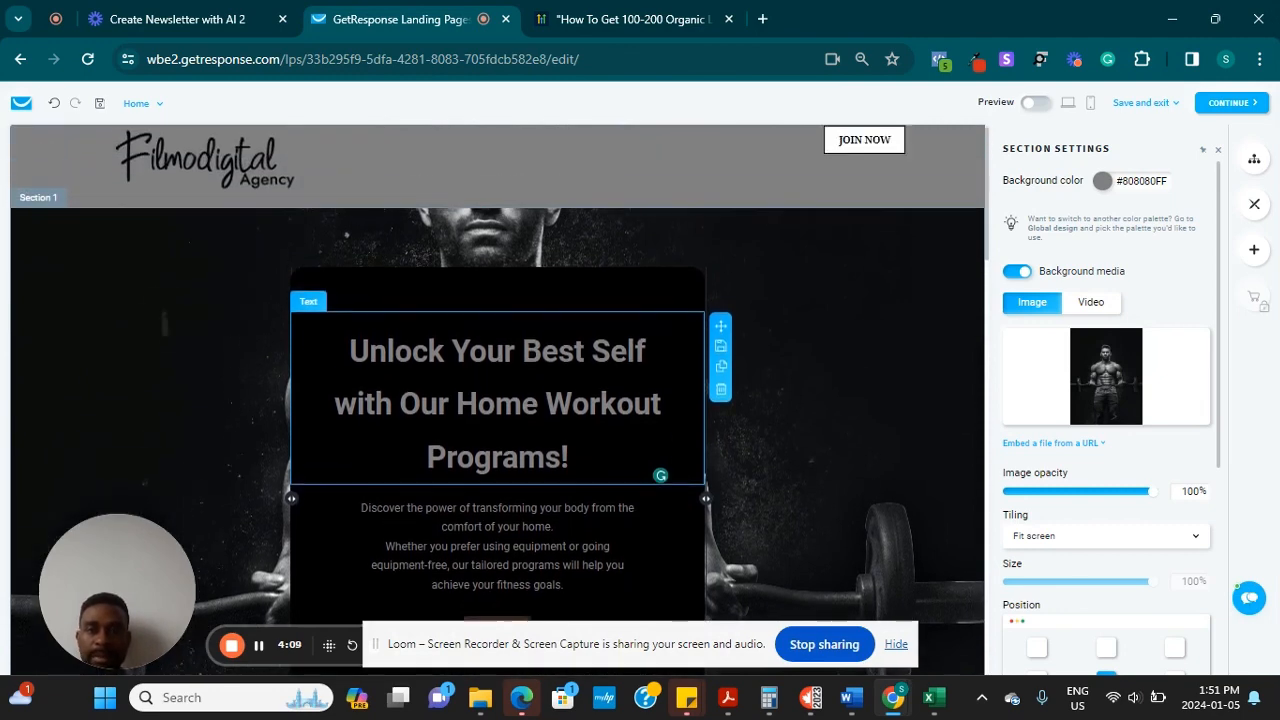
pyautogui.click(53, 110)
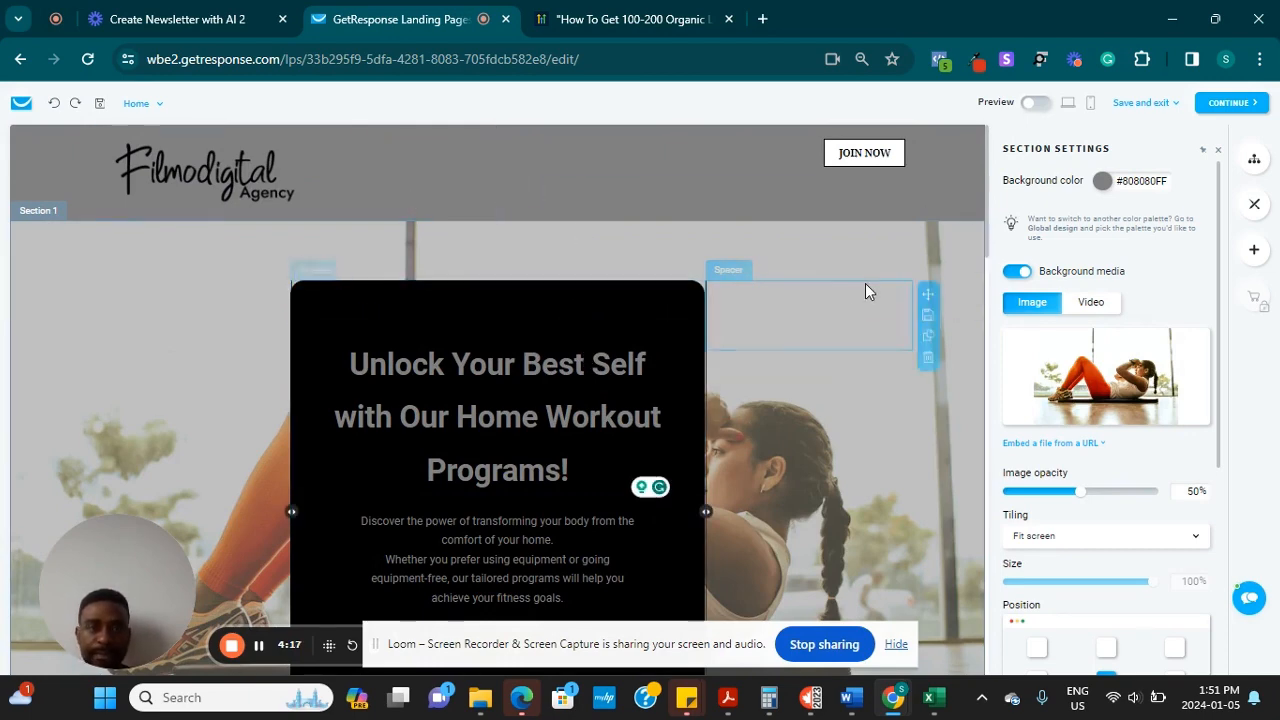
# Delete the 'Why Choose Us?' section from the page
pyautogui.scroll(-8, 864, 289)
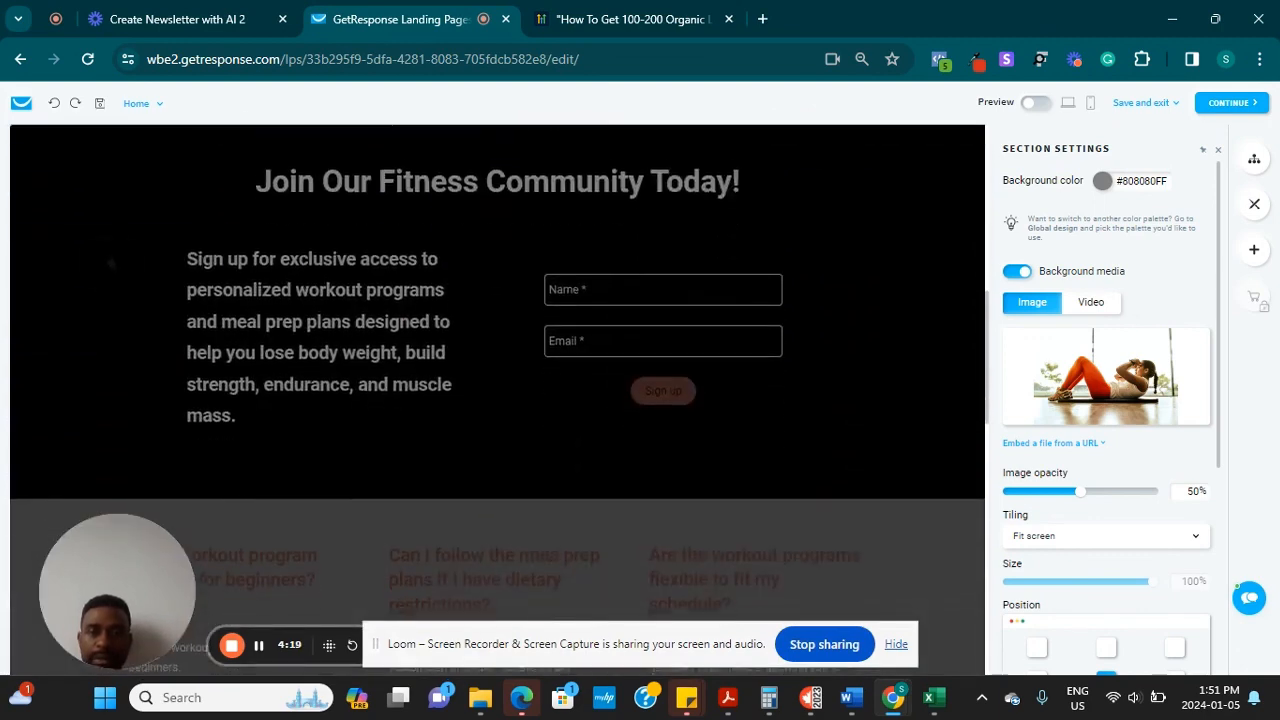
pyautogui.scroll(-10, 537, 400)
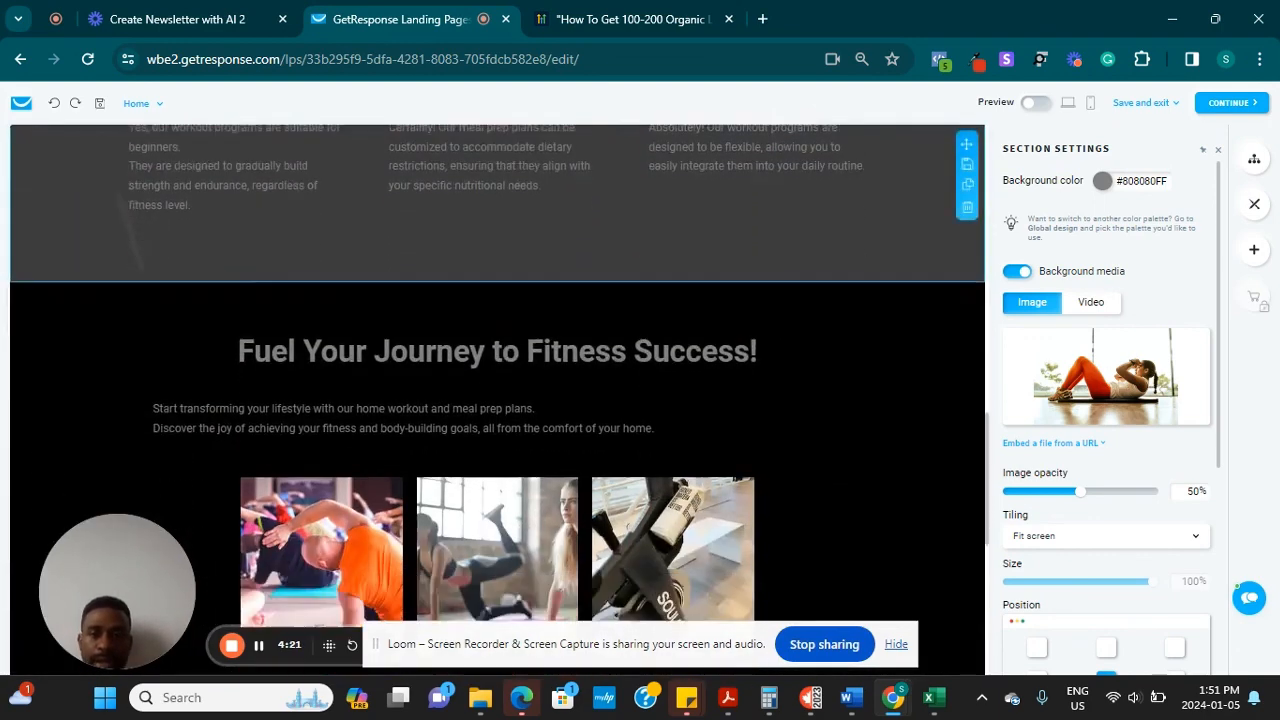
pyautogui.scroll(-1, 497, 400)
pyautogui.scroll(2, 497, 400)
pyautogui.scroll(-1, 497, 400)
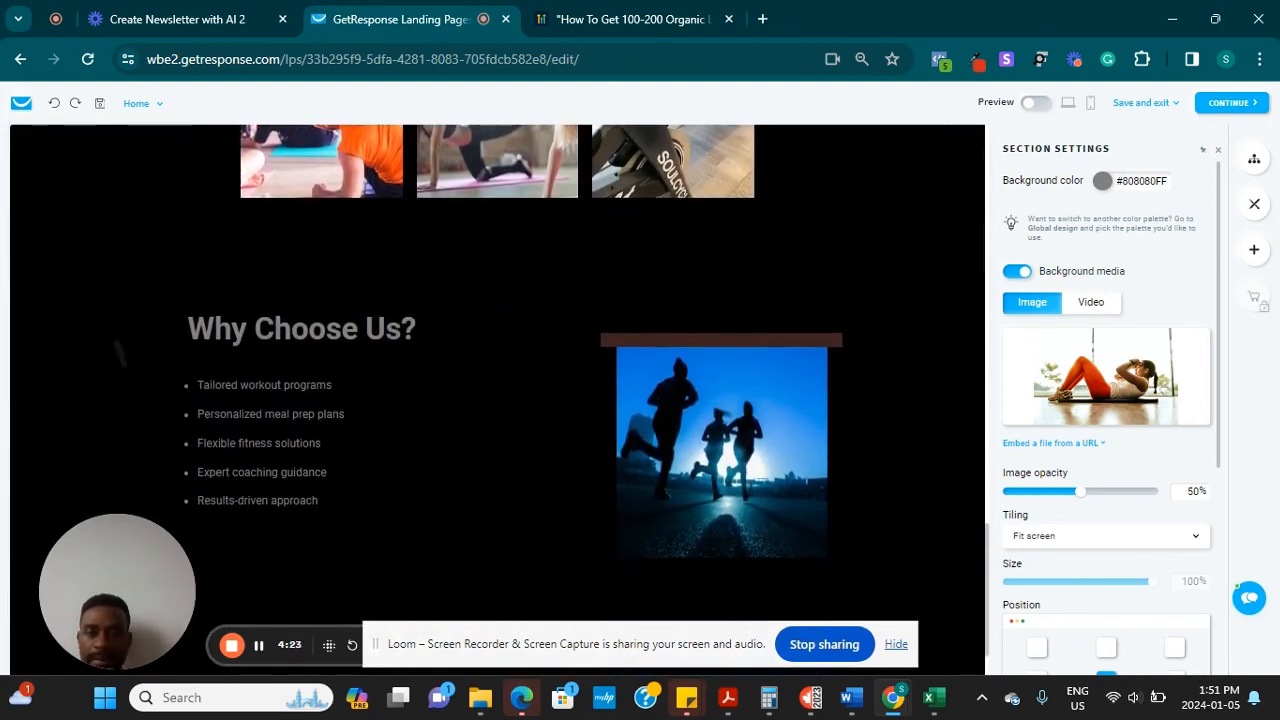
pyautogui.scroll(5, 3, 287)
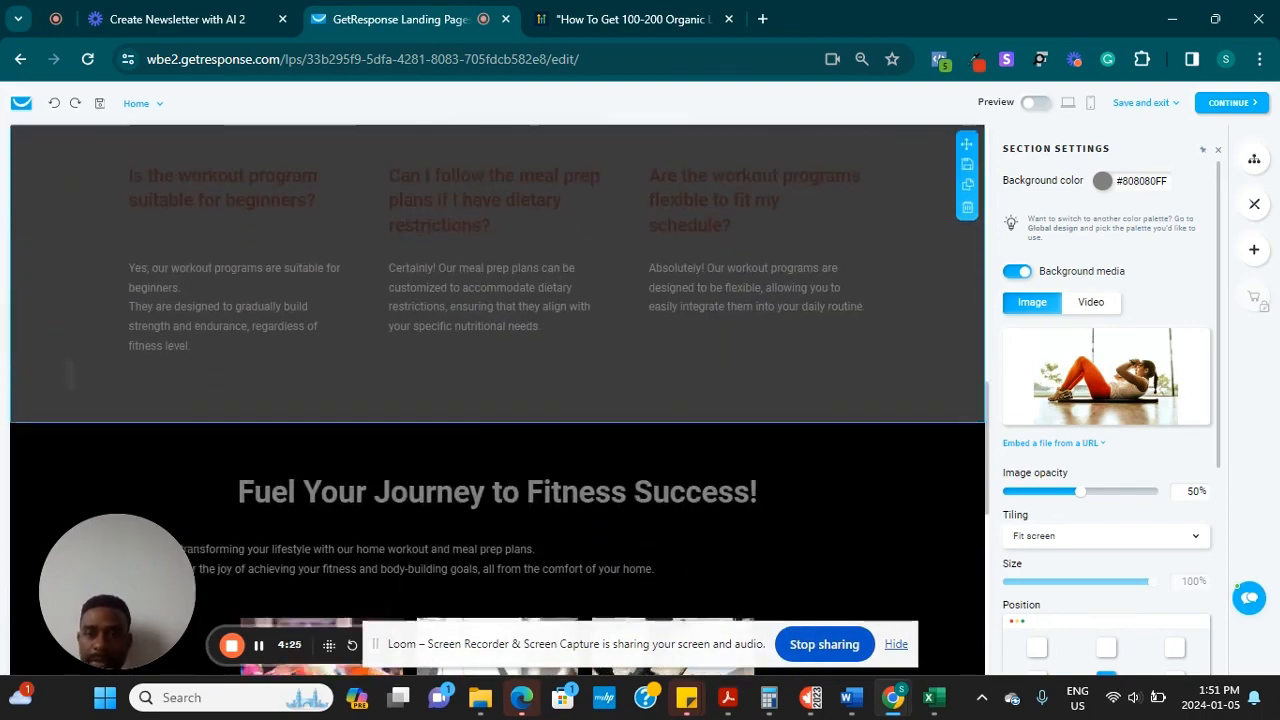
pyautogui.scroll(-5, 3, 287)
pyautogui.scroll(1, 497, 400)
pyautogui.click(322, 310)
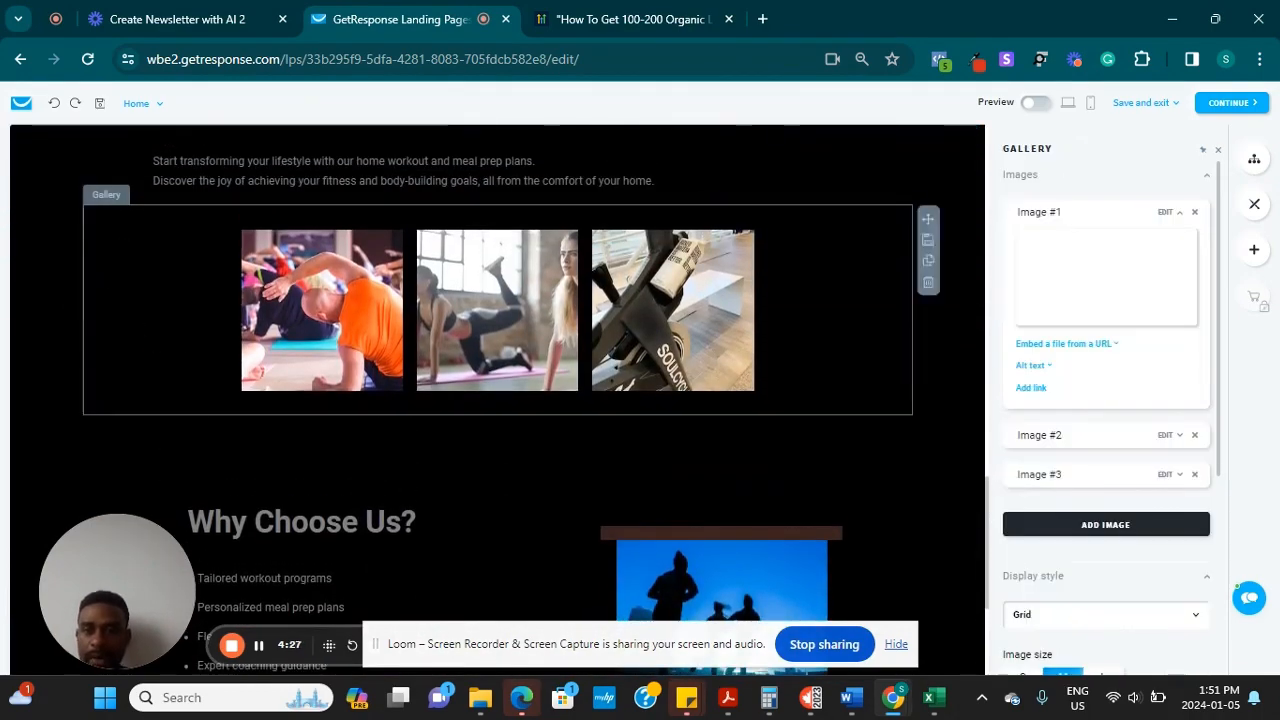
pyautogui.click(464, 475)
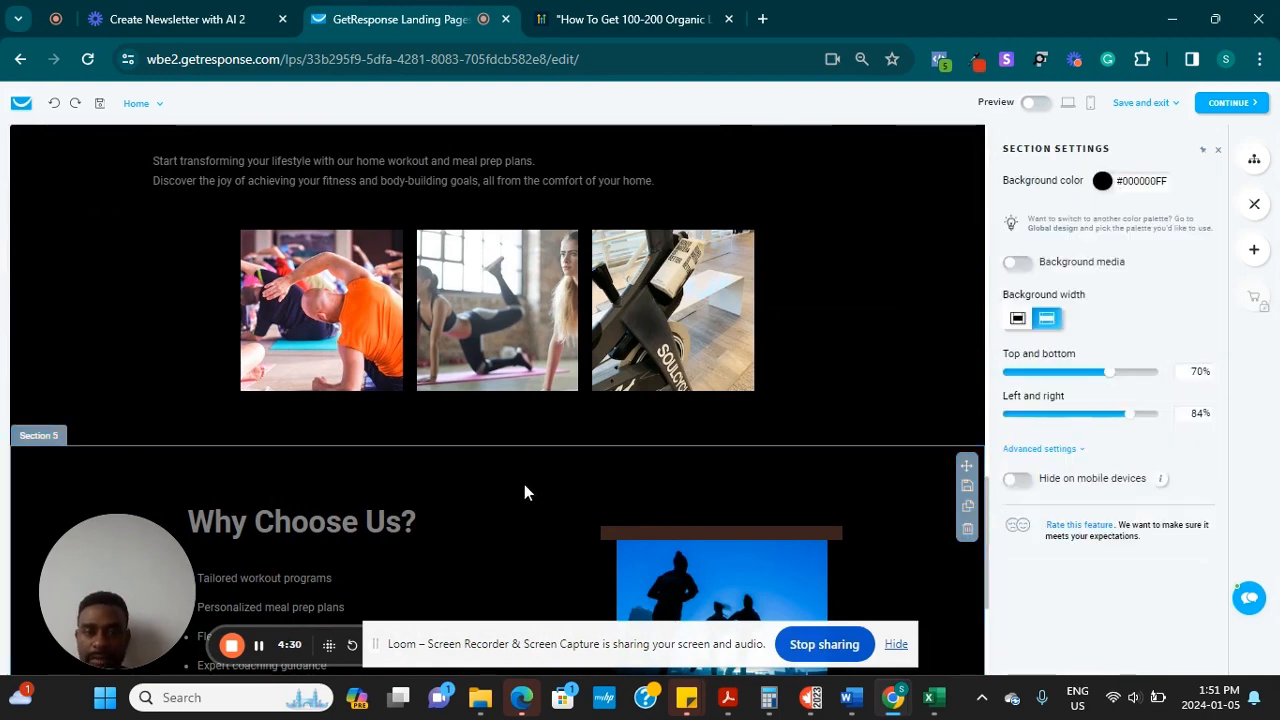
pyautogui.click(967, 530)
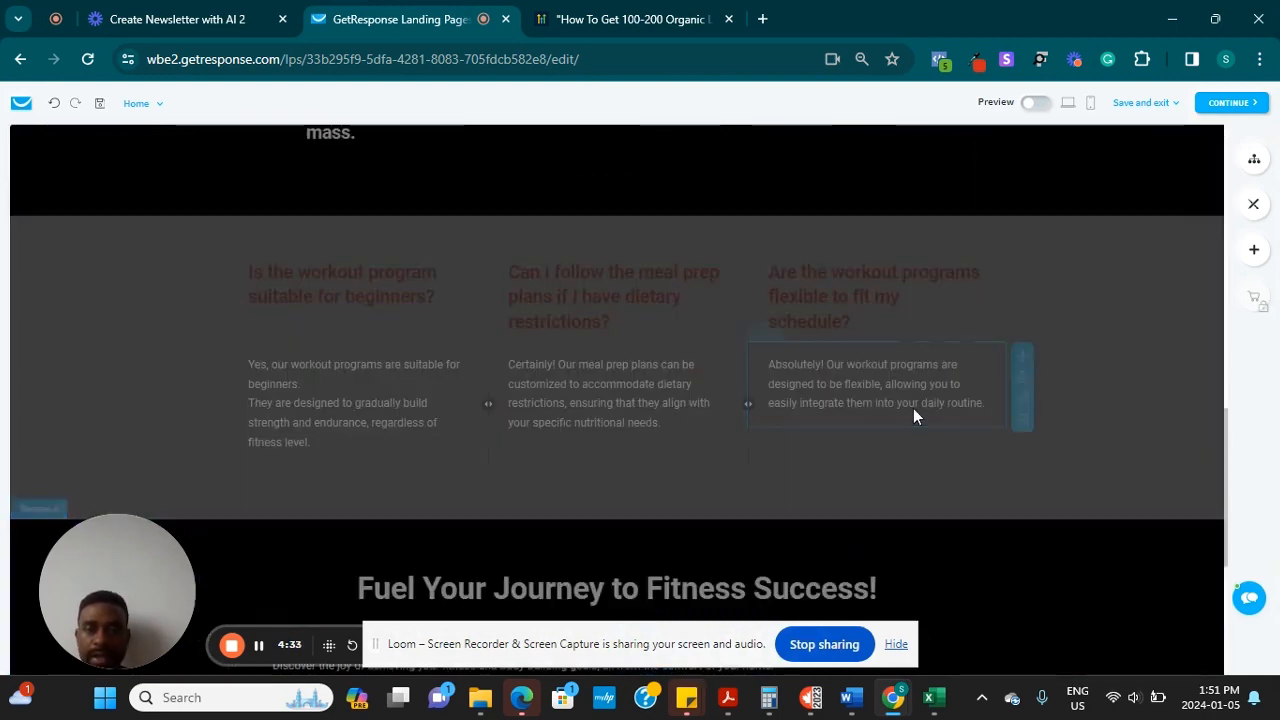
# Delete the FAQ section and review the remaining page
pyautogui.scroll(1, 373, 230)
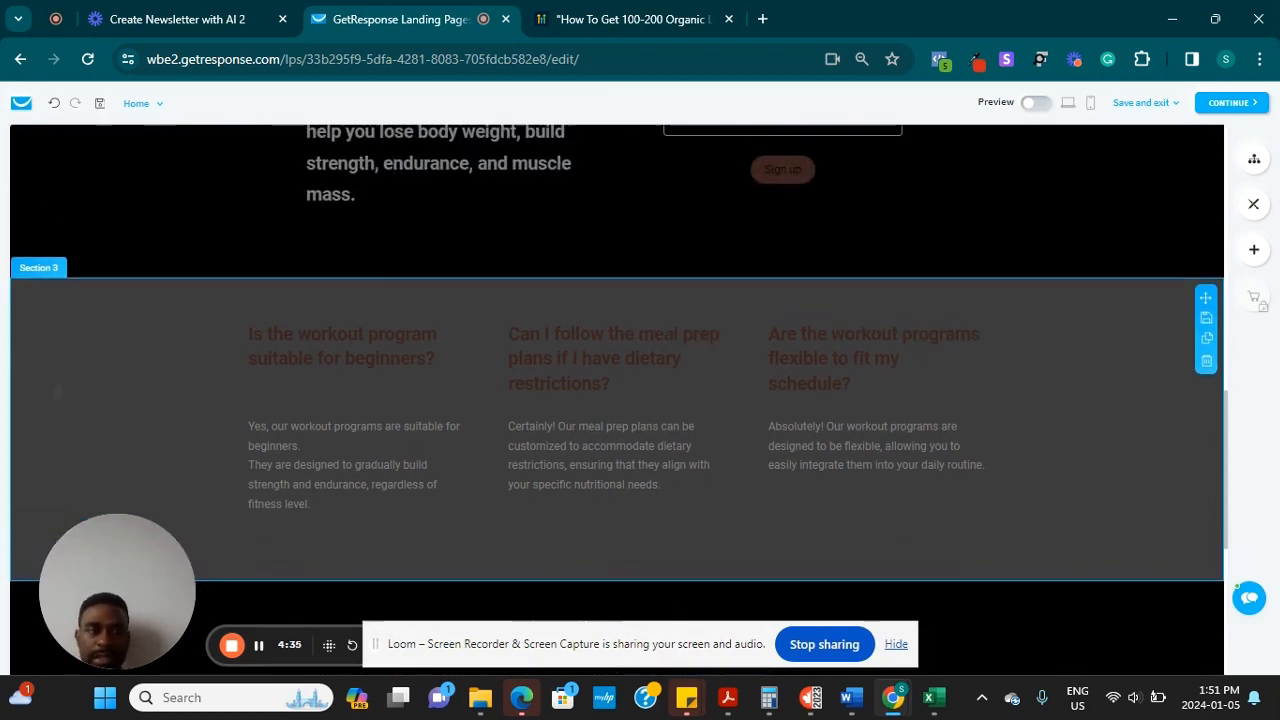
pyautogui.click(1206, 365)
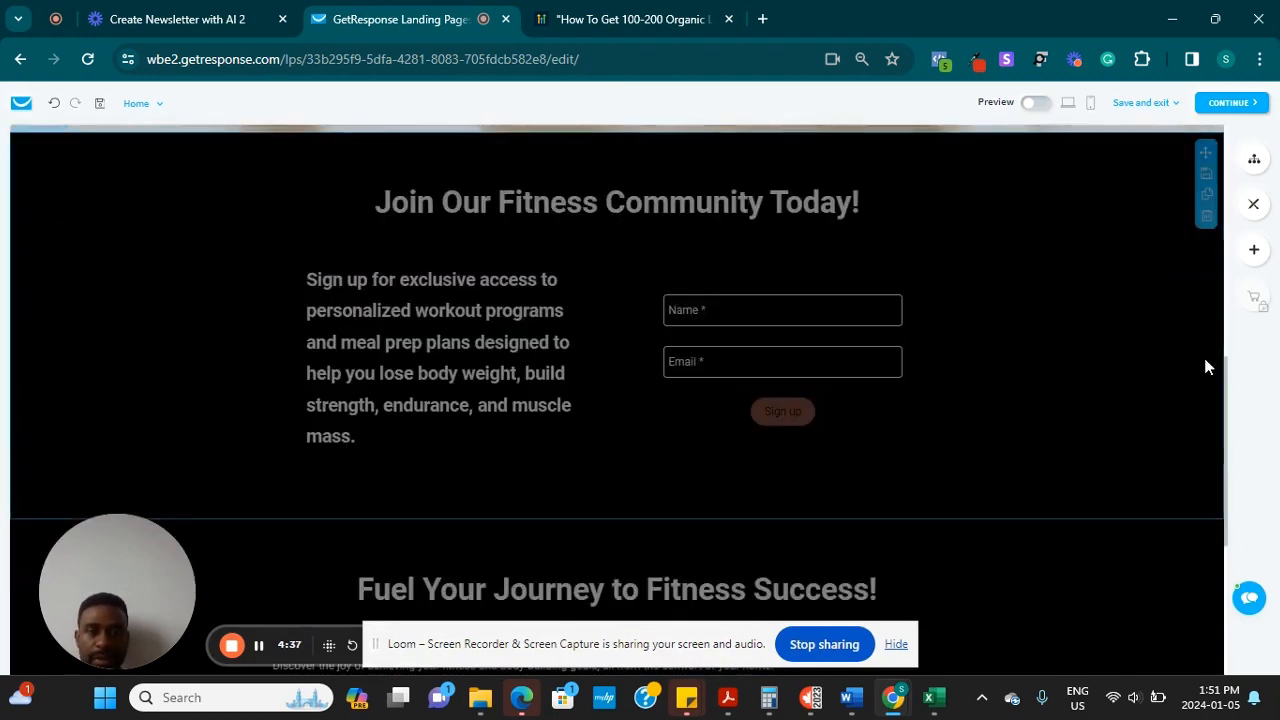
pyautogui.scroll(5, 80, 360)
pyautogui.scroll(-8, 617, 400)
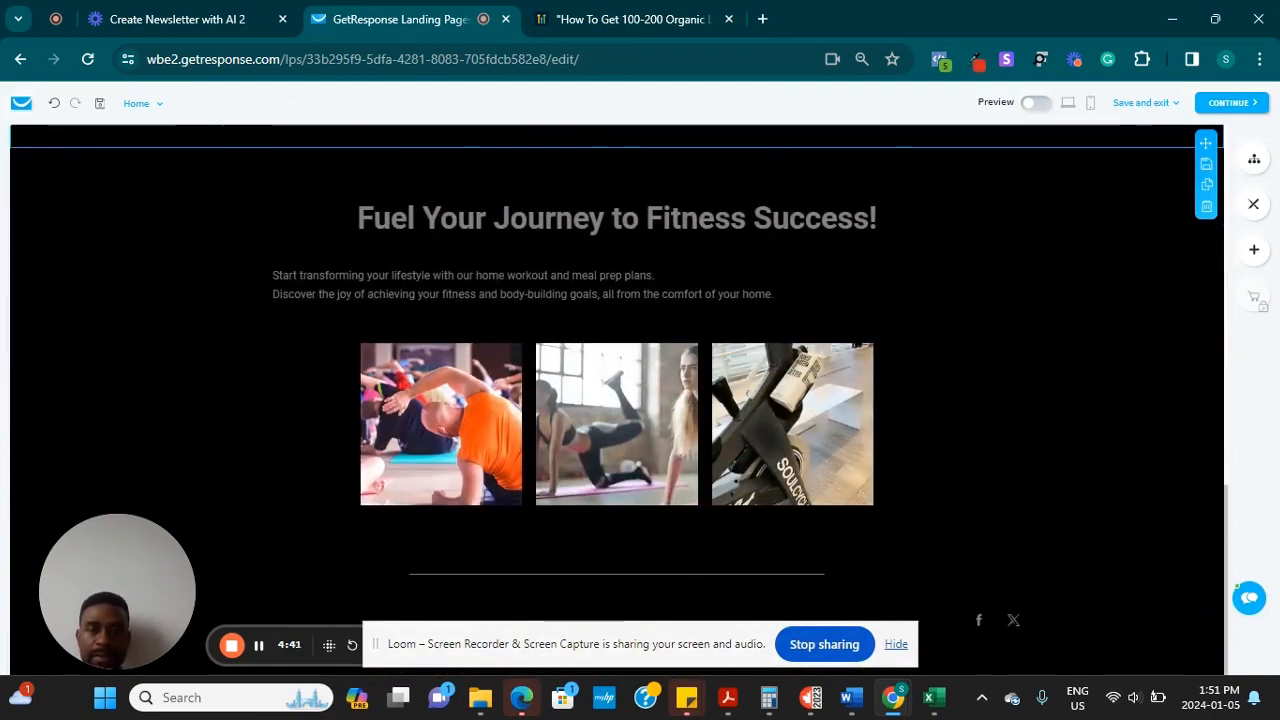
pyautogui.scroll(6, 617, 400)
pyautogui.scroll(-2, 617, 400)
pyautogui.scroll(6, 617, 400)
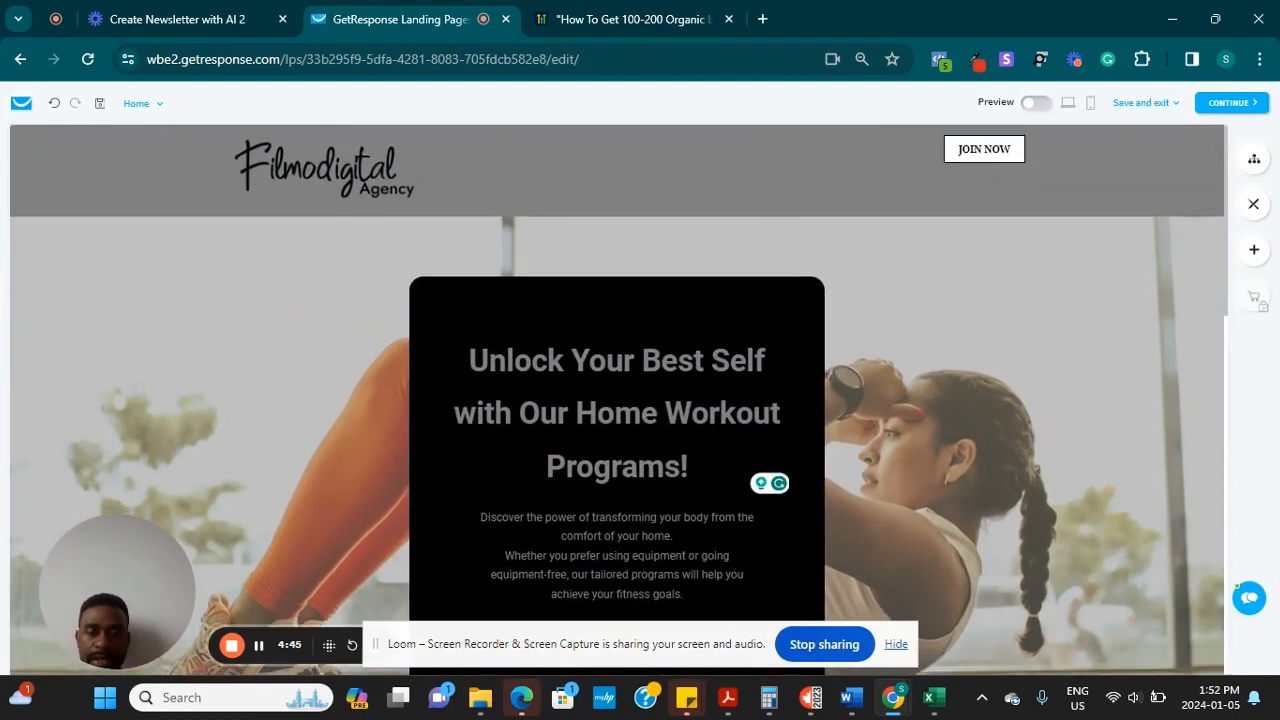
pyautogui.scroll(-1, 617, 400)
pyautogui.scroll(-5, 617, 400)
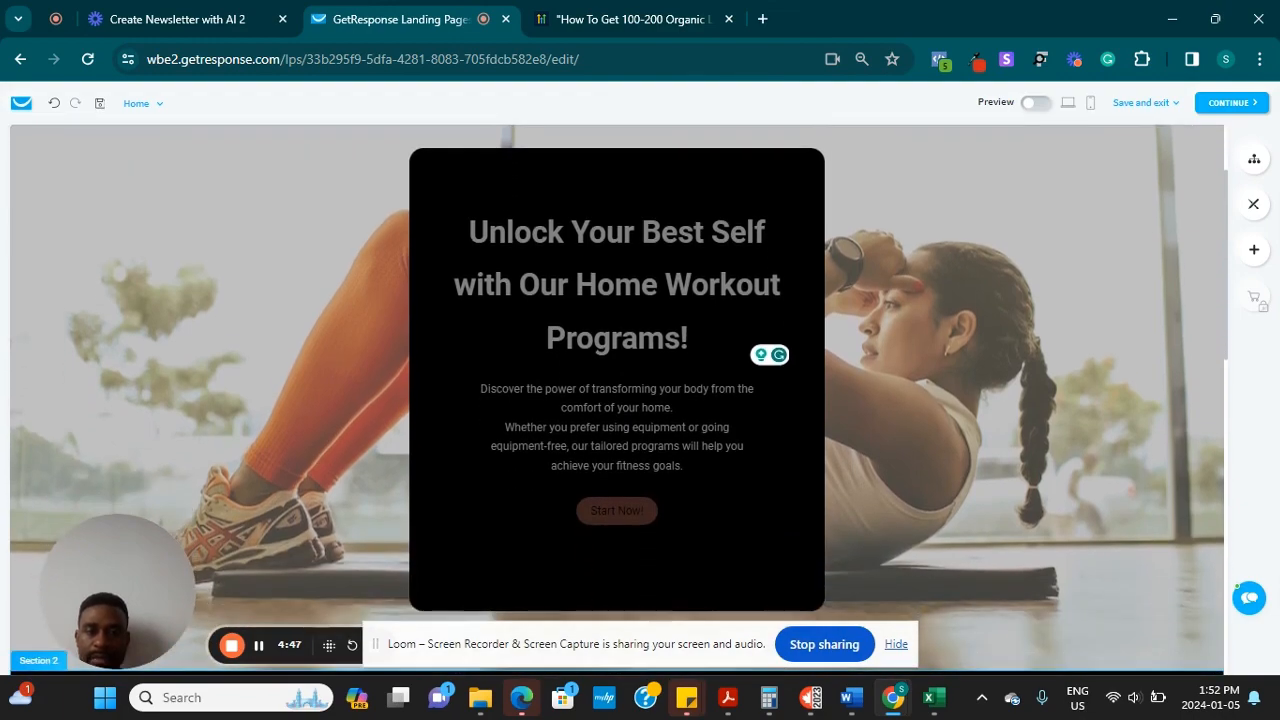
pyautogui.scroll(-4, 617, 400)
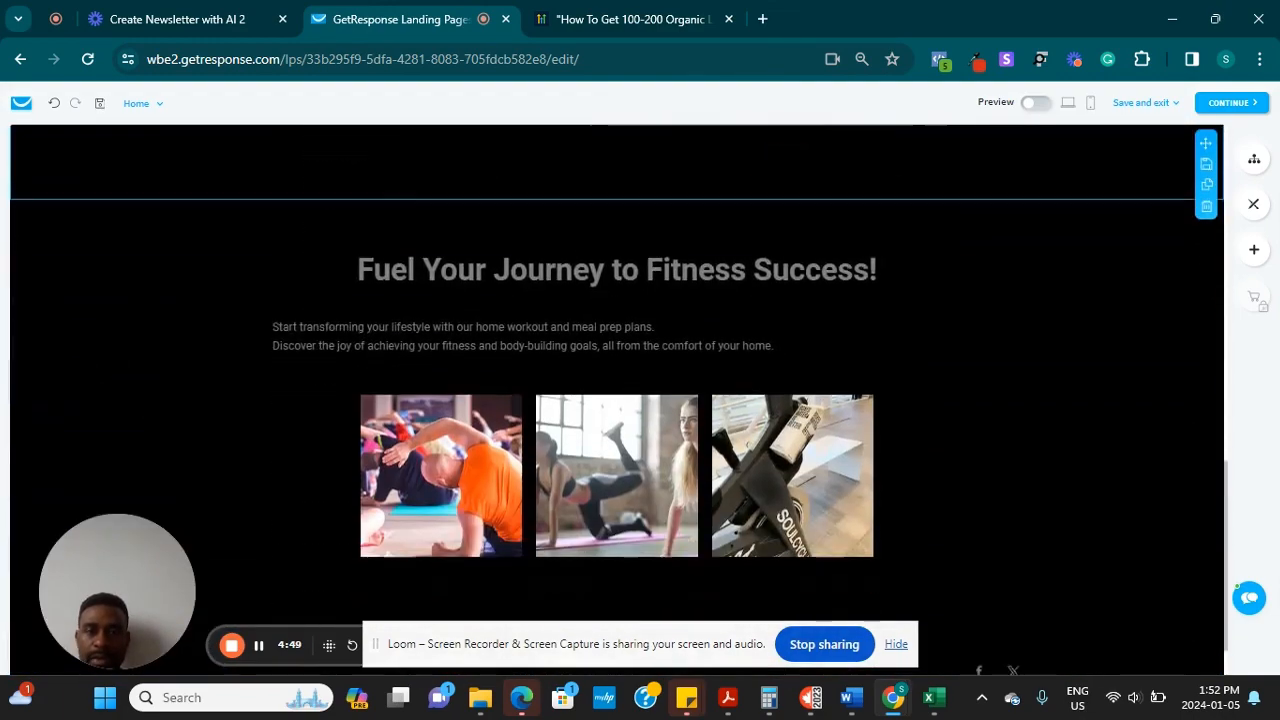
pyautogui.scroll(8, 617, 400)
pyautogui.scroll(-3, 491, 335)
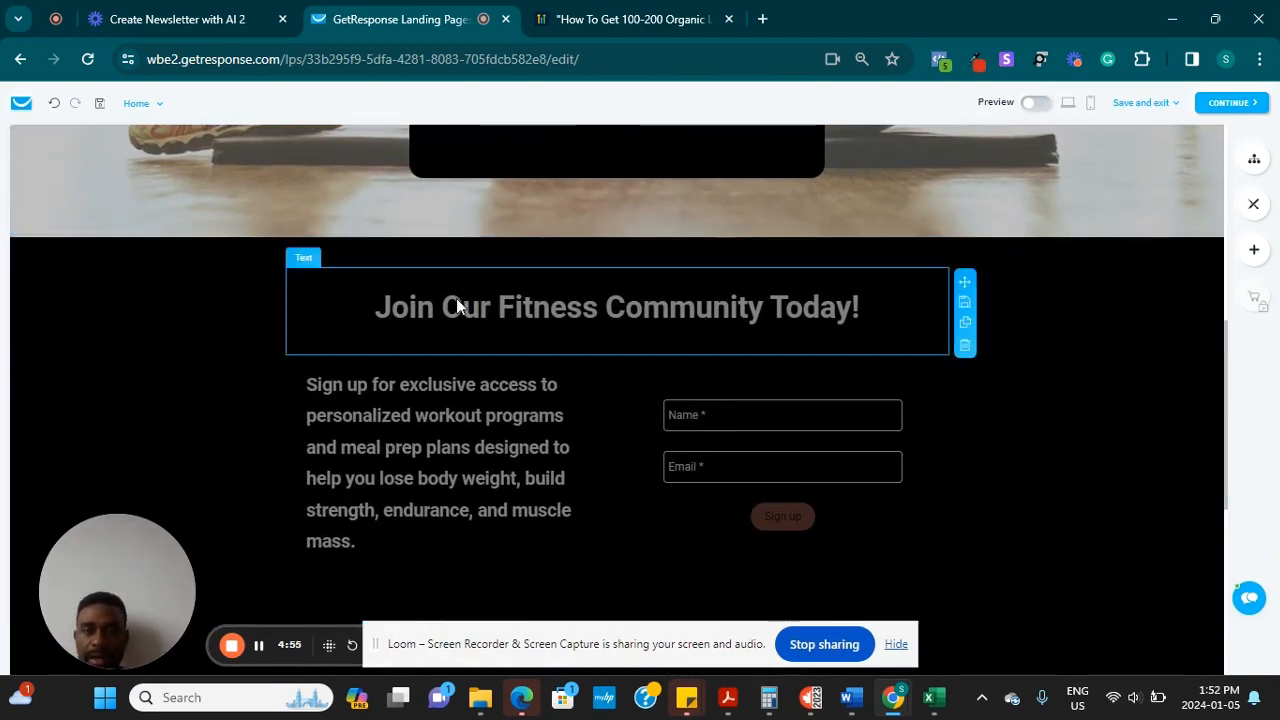
# Set the 'Join Our Fitness Community Today!' section background to light grey #F6F6F6FF
pyautogui.click(117, 296)
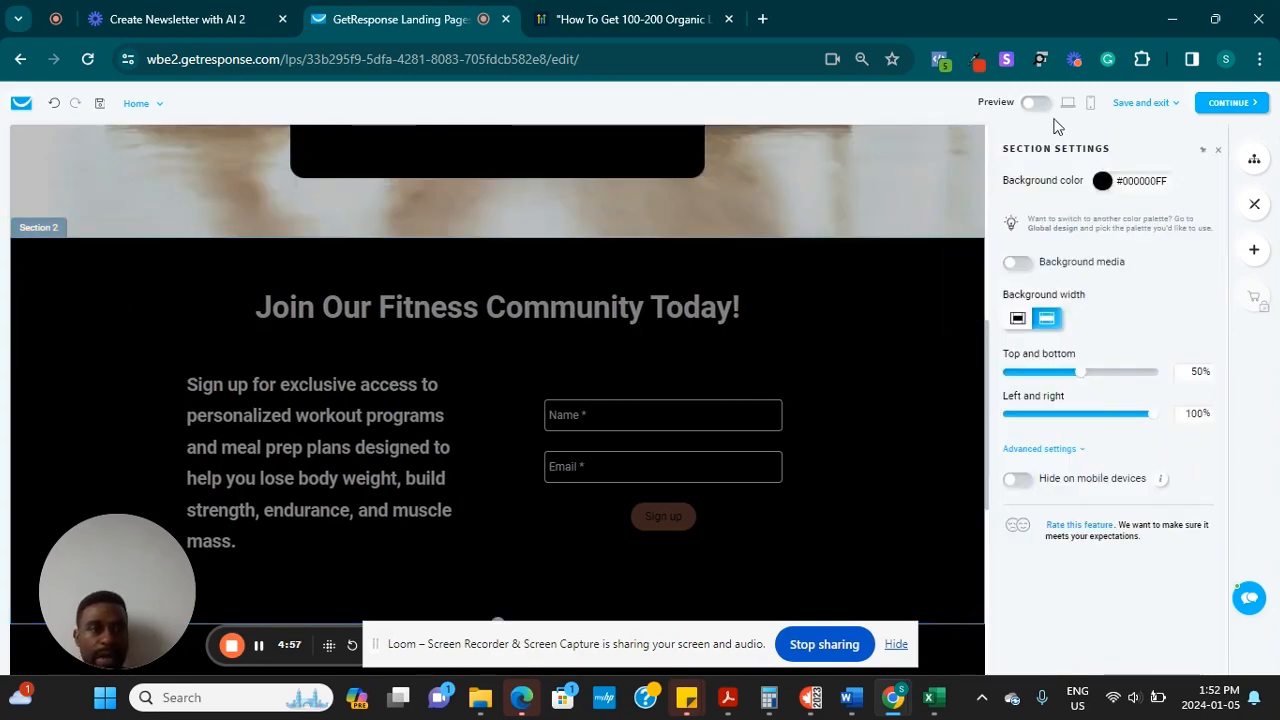
pyautogui.click(1106, 183)
pyautogui.click(1121, 301)
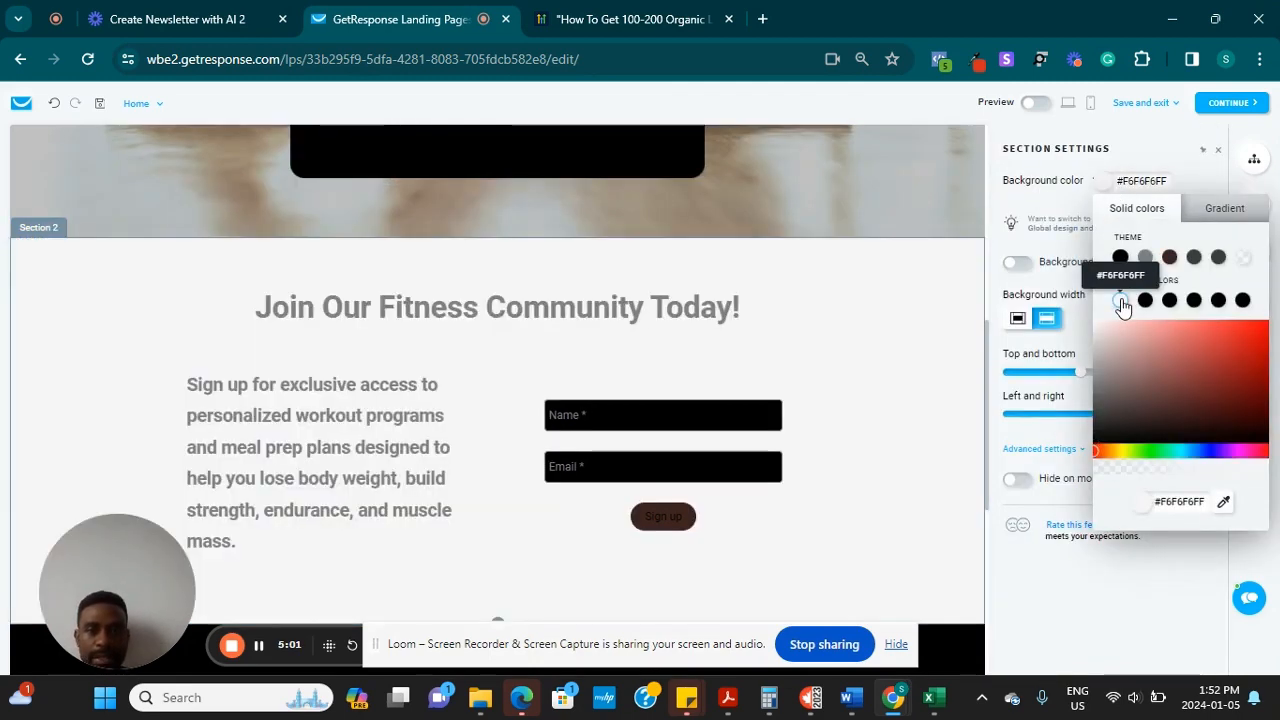
pyautogui.click(822, 156)
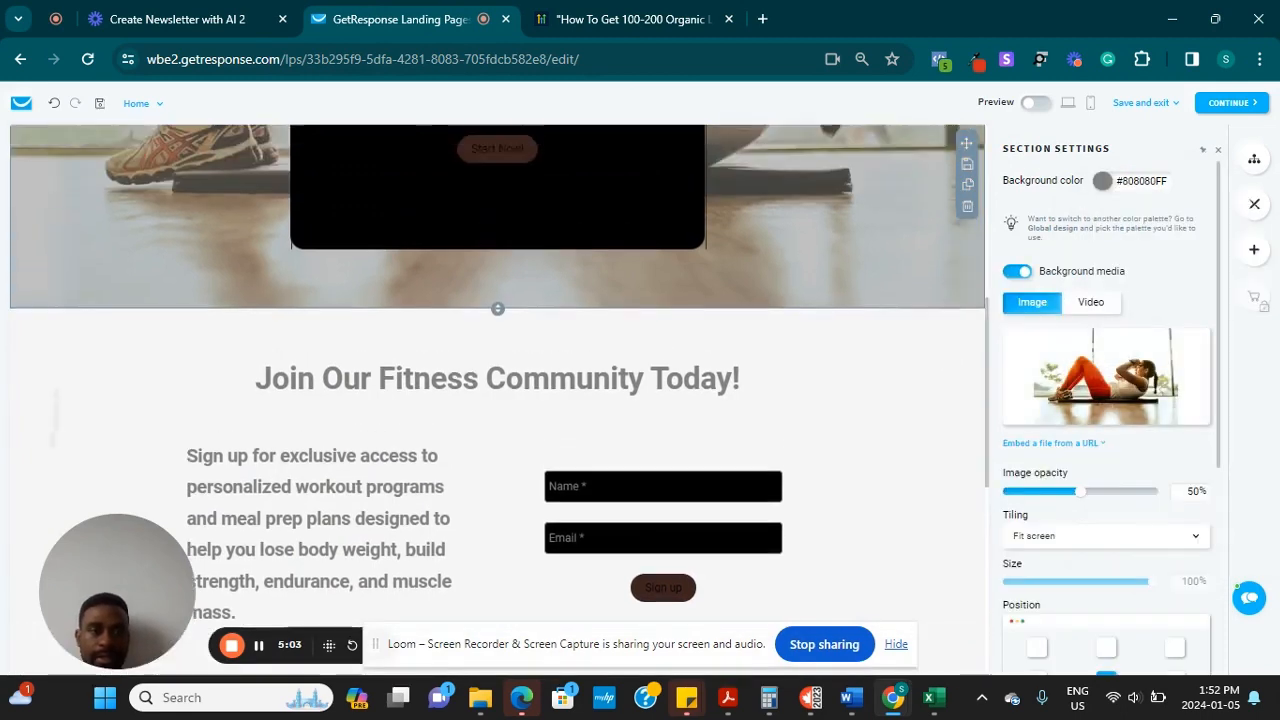
pyautogui.scroll(5, 498, 400)
pyautogui.scroll(-1, 498, 400)
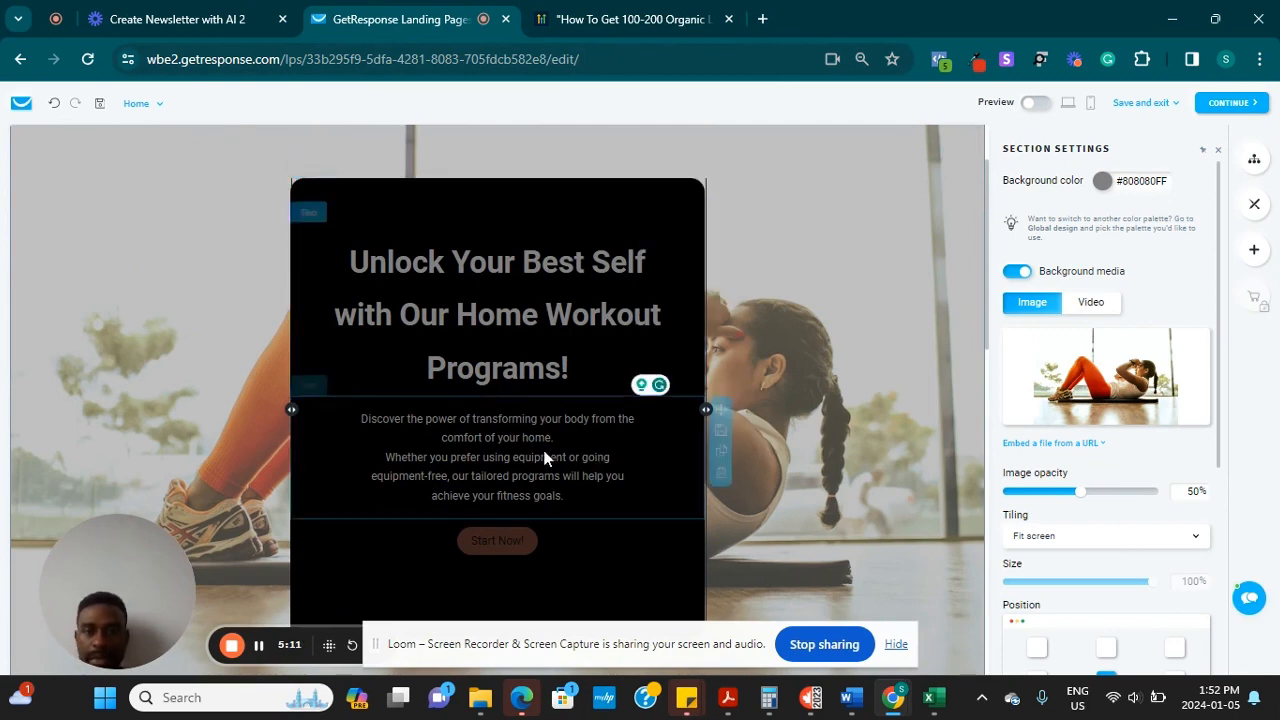
pyautogui.scroll(-2, 538, 560)
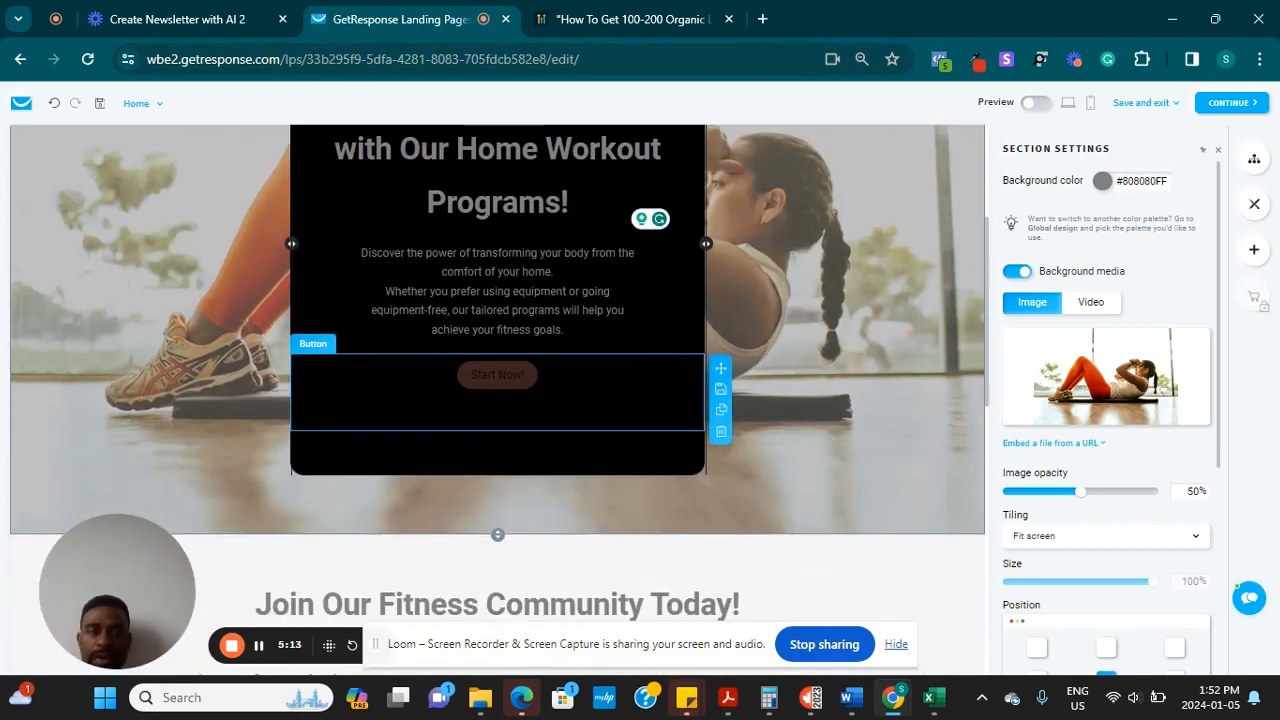
# Delete the empty spacer below the Start Now! button and the one above the hero headline
pyautogui.click(537, 443)
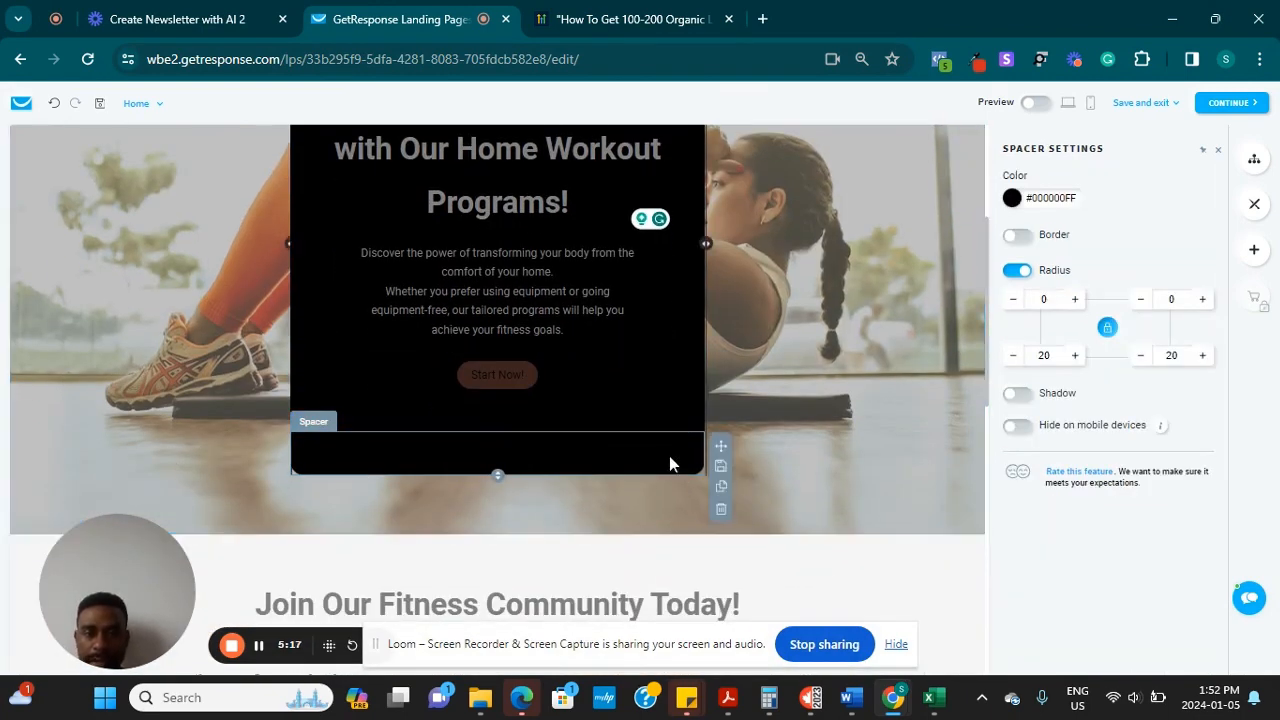
pyautogui.moveTo(720, 452)
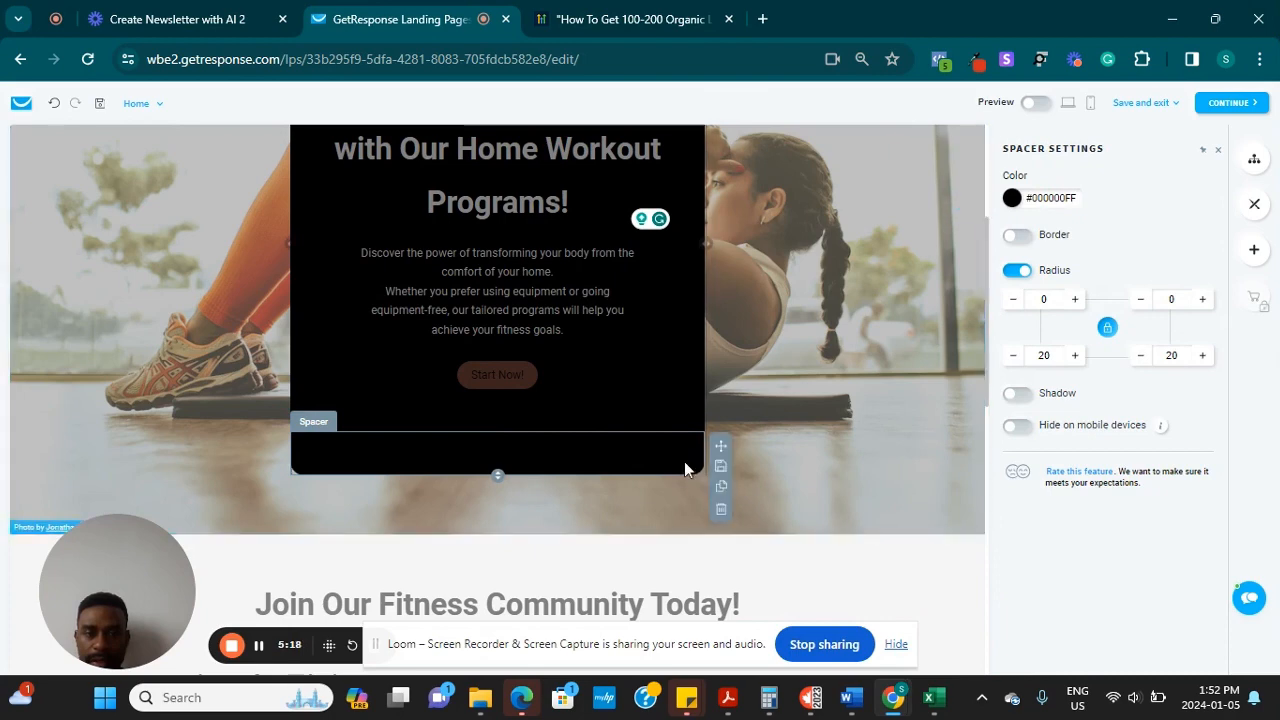
pyautogui.click(721, 509)
pyautogui.scroll(2, 668, 463)
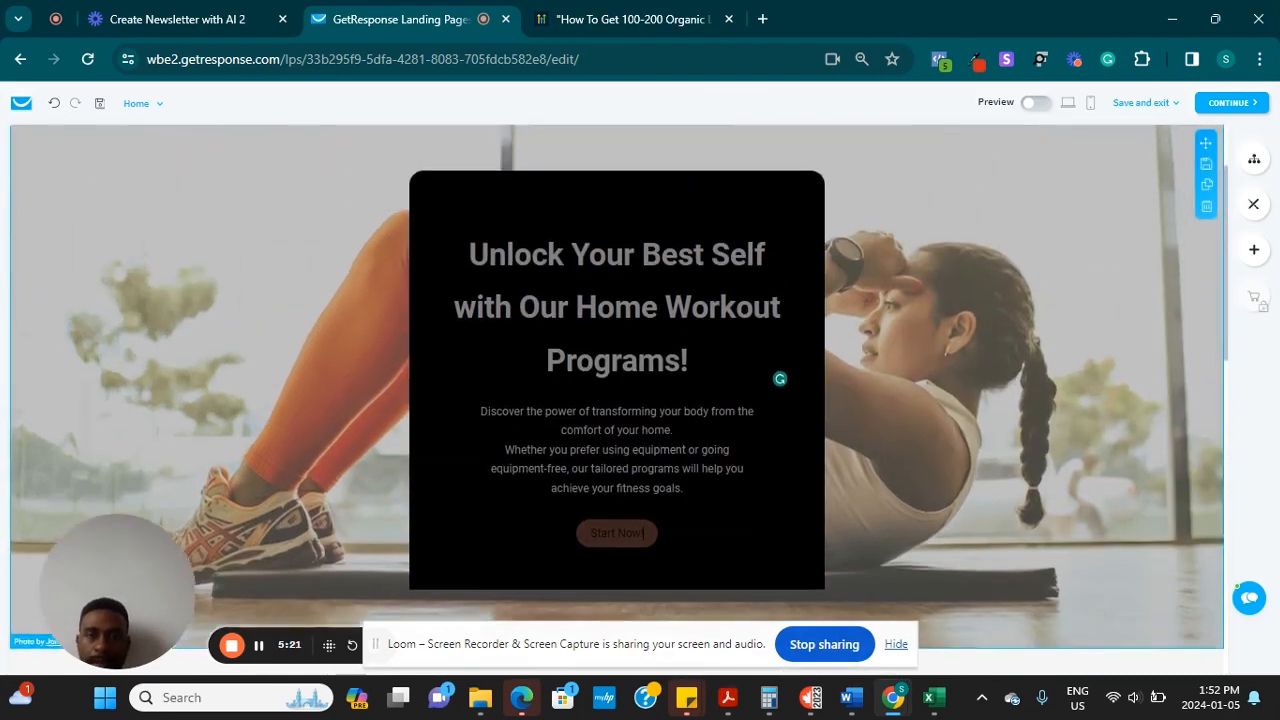
pyautogui.scroll(-1, 457, 340)
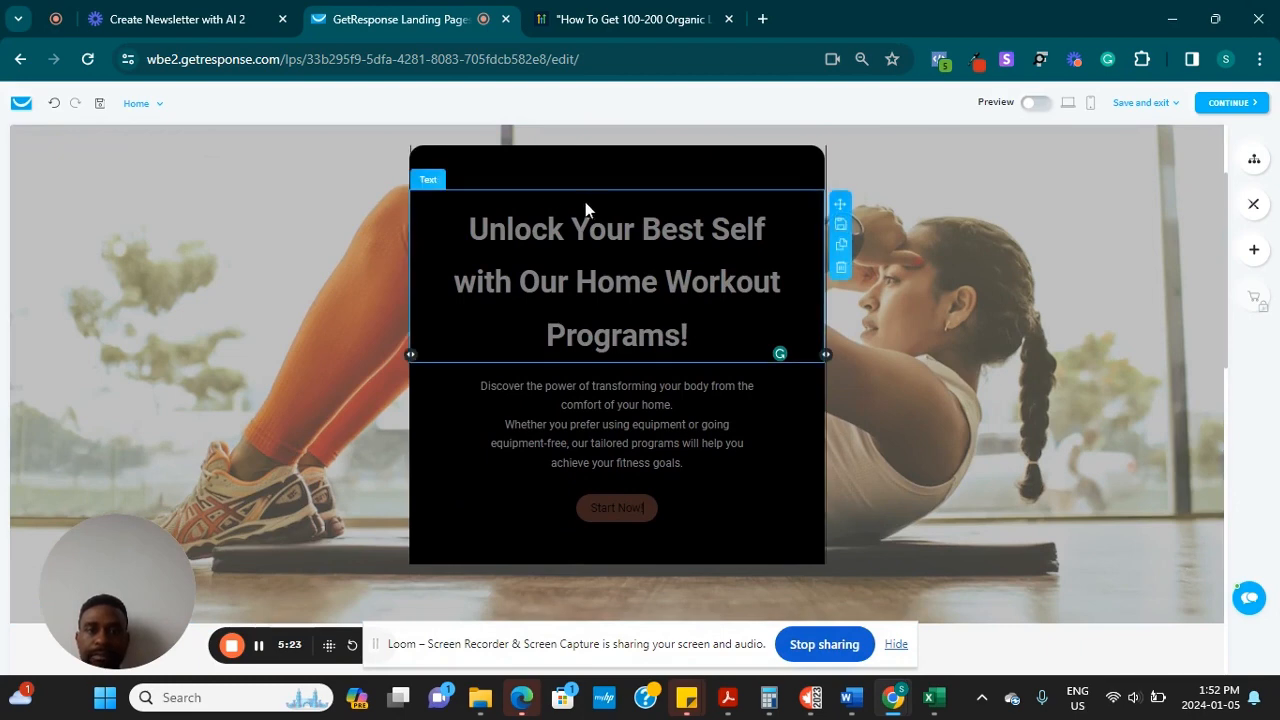
pyautogui.click(527, 165)
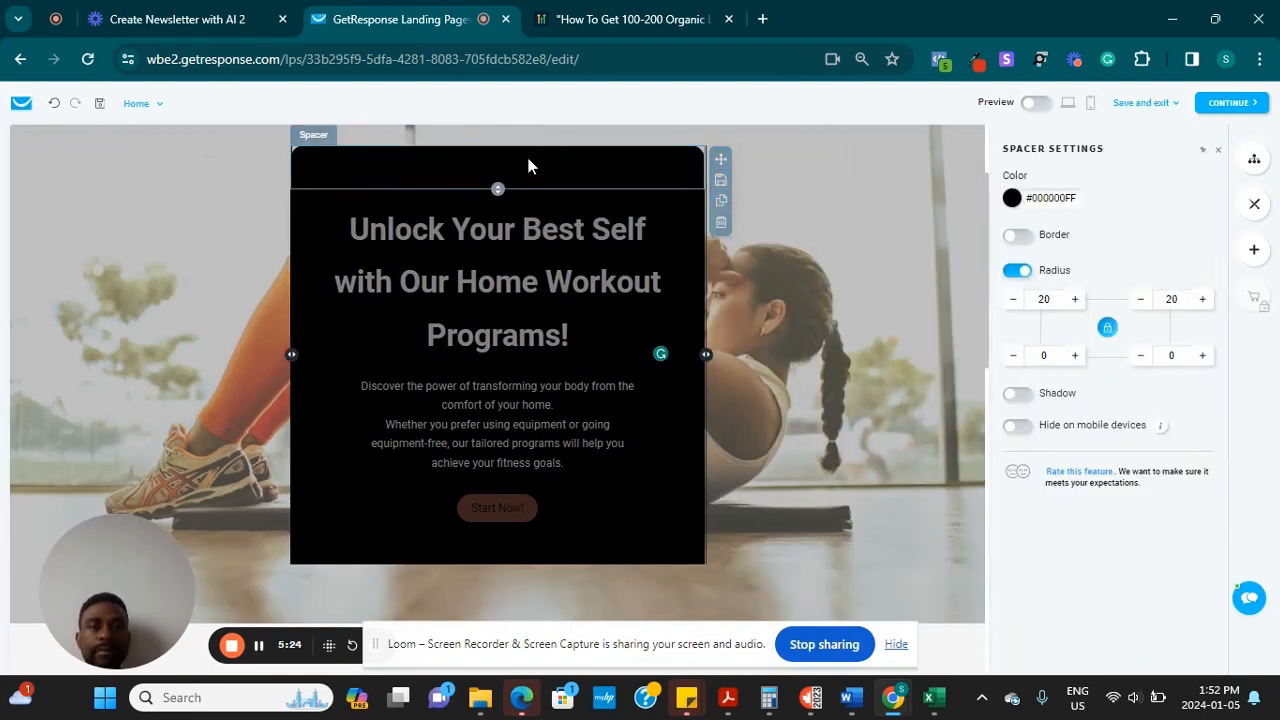
pyautogui.click(721, 222)
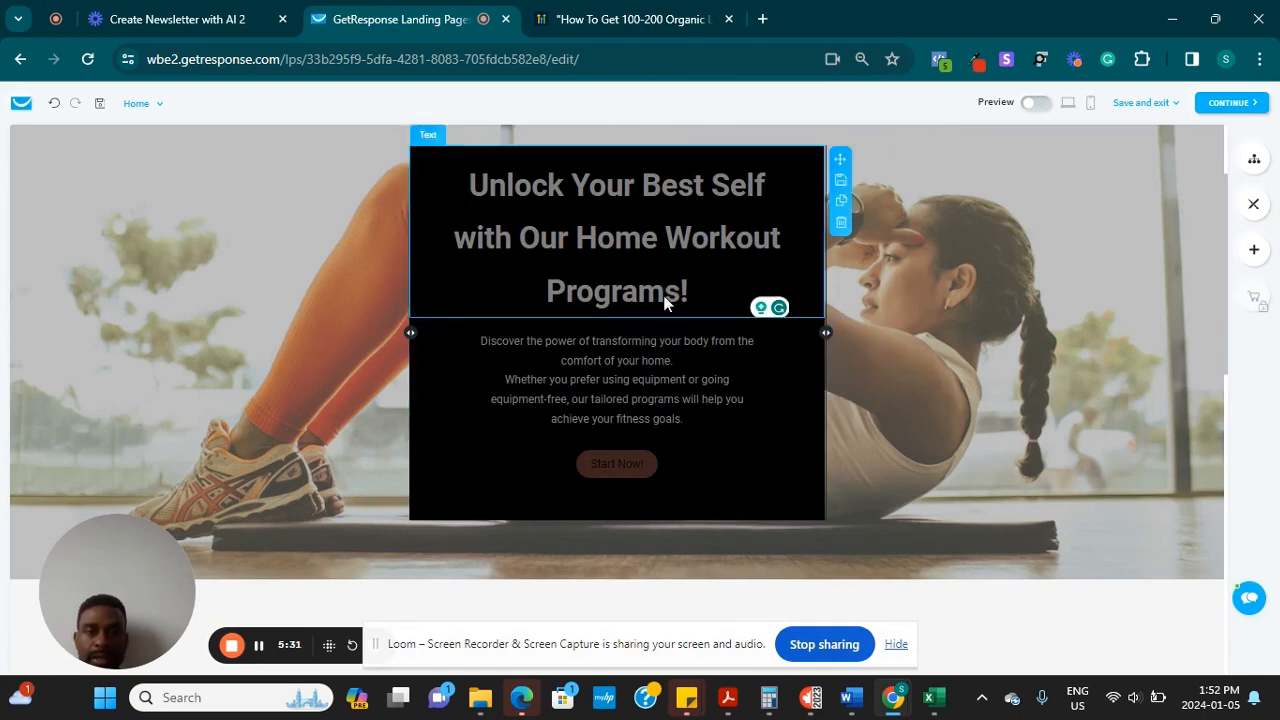
pyautogui.scroll(1, 656, 246)
pyautogui.scroll(-2, 656, 246)
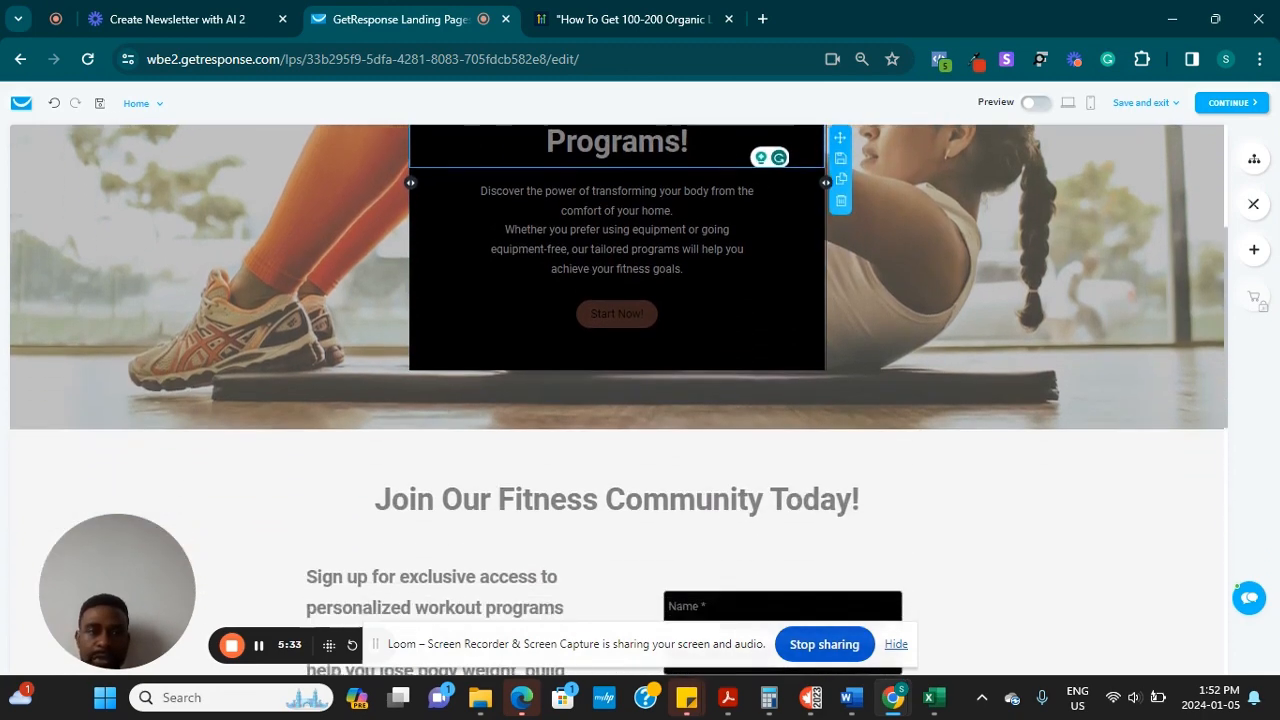
pyautogui.scroll(3, 656, 246)
# Make the header's JOIN NOW button an Anchor link, first targeting the Footer
pyautogui.click(994, 160)
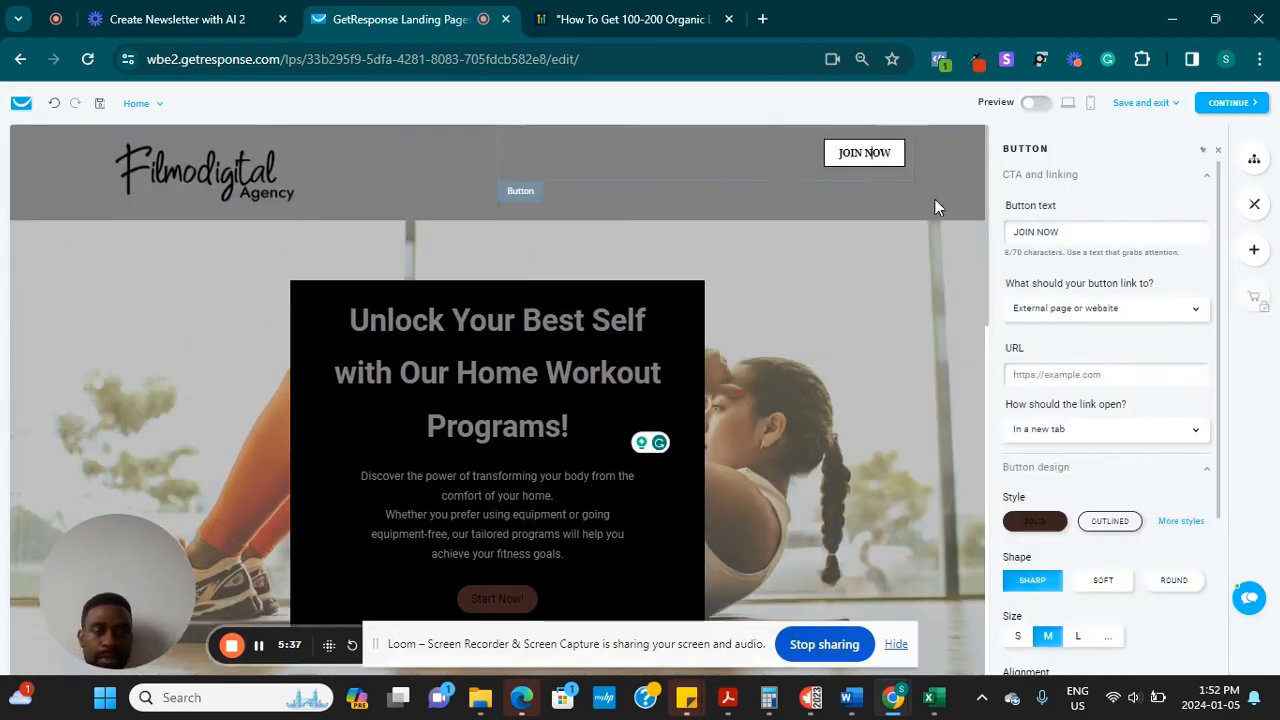
pyautogui.click(1195, 310)
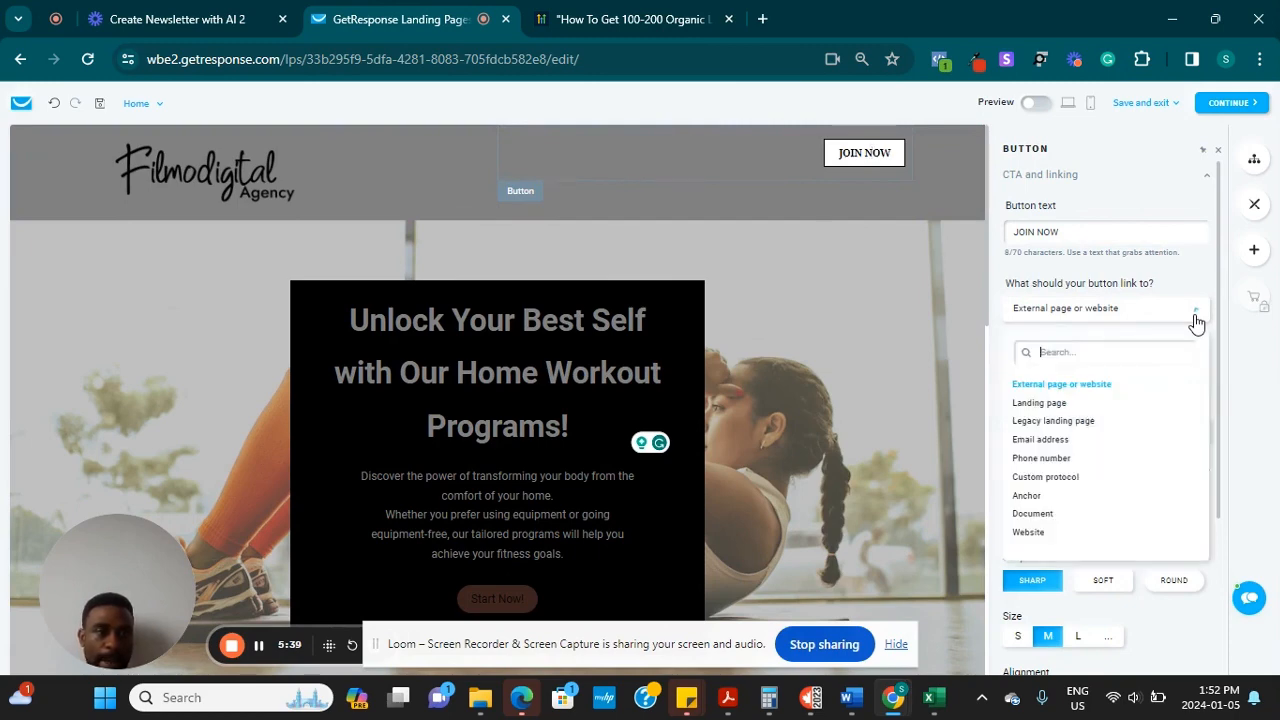
pyautogui.click(1030, 496)
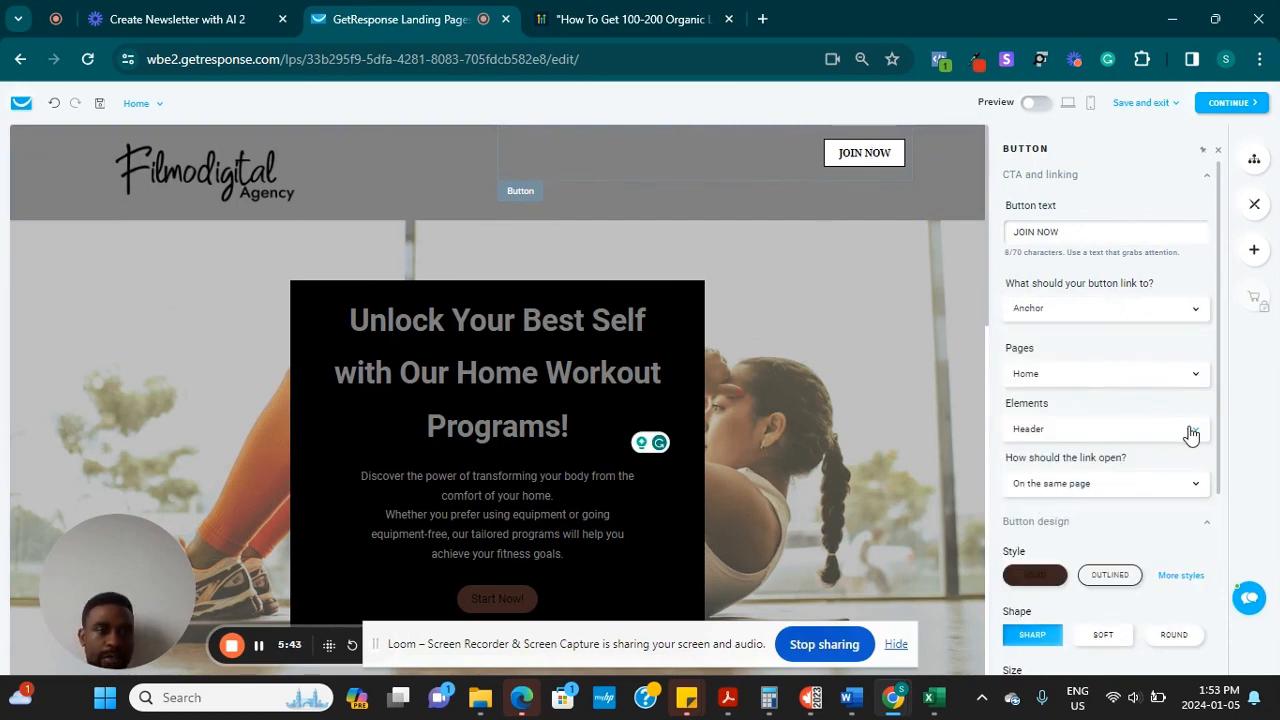
pyautogui.click(1192, 430)
pyautogui.click(1028, 542)
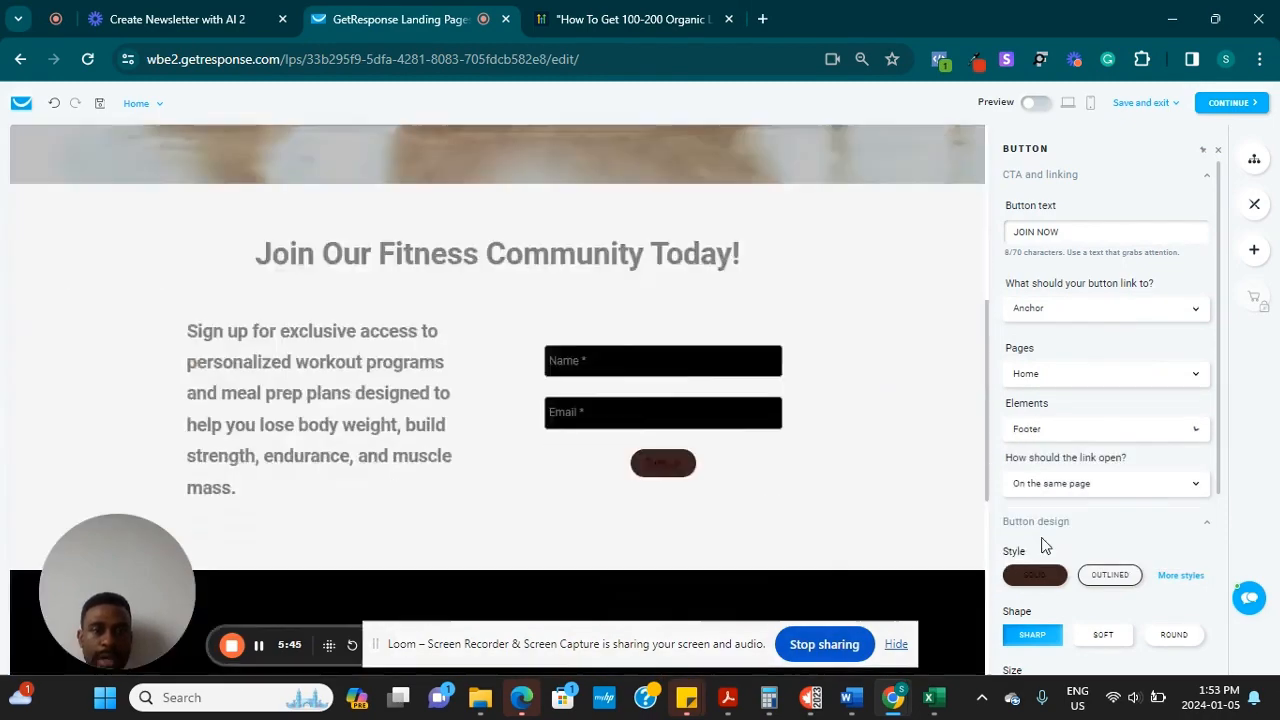
# Retarget the JOIN NOW anchor to Section 2, the sign-up form section
pyautogui.scroll(3, 840, 345)
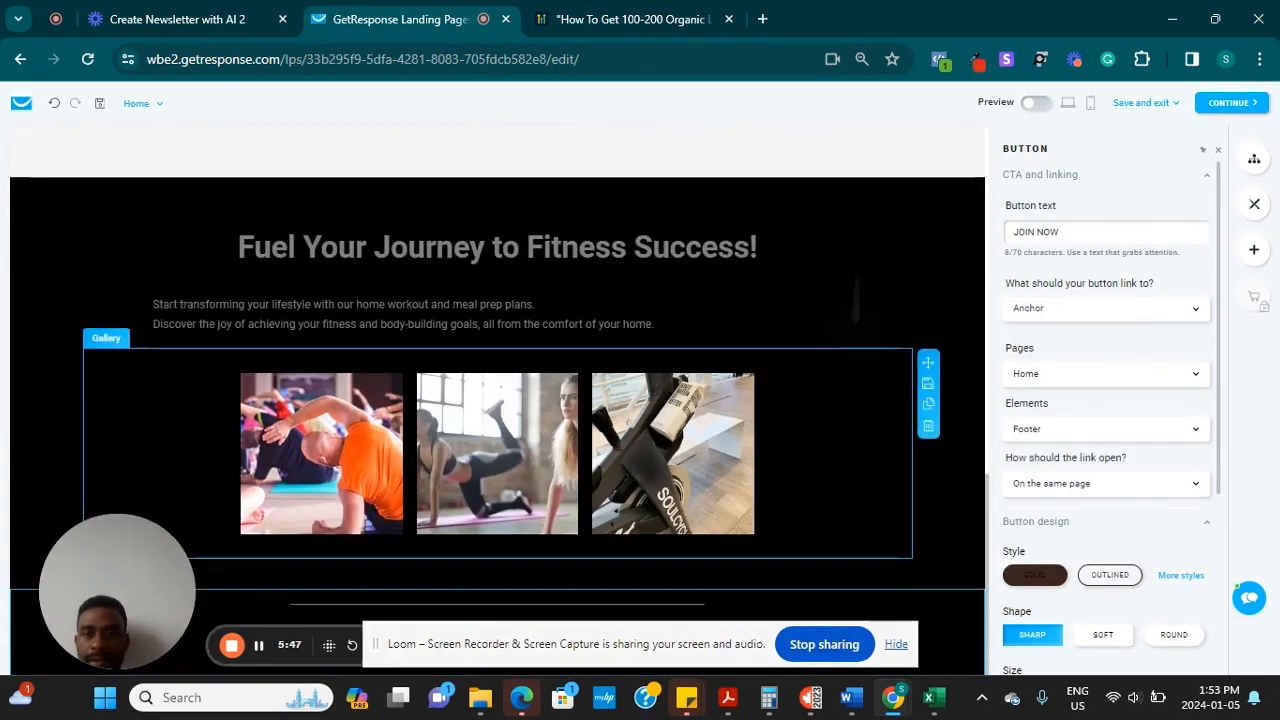
pyautogui.scroll(-3, 845, 420)
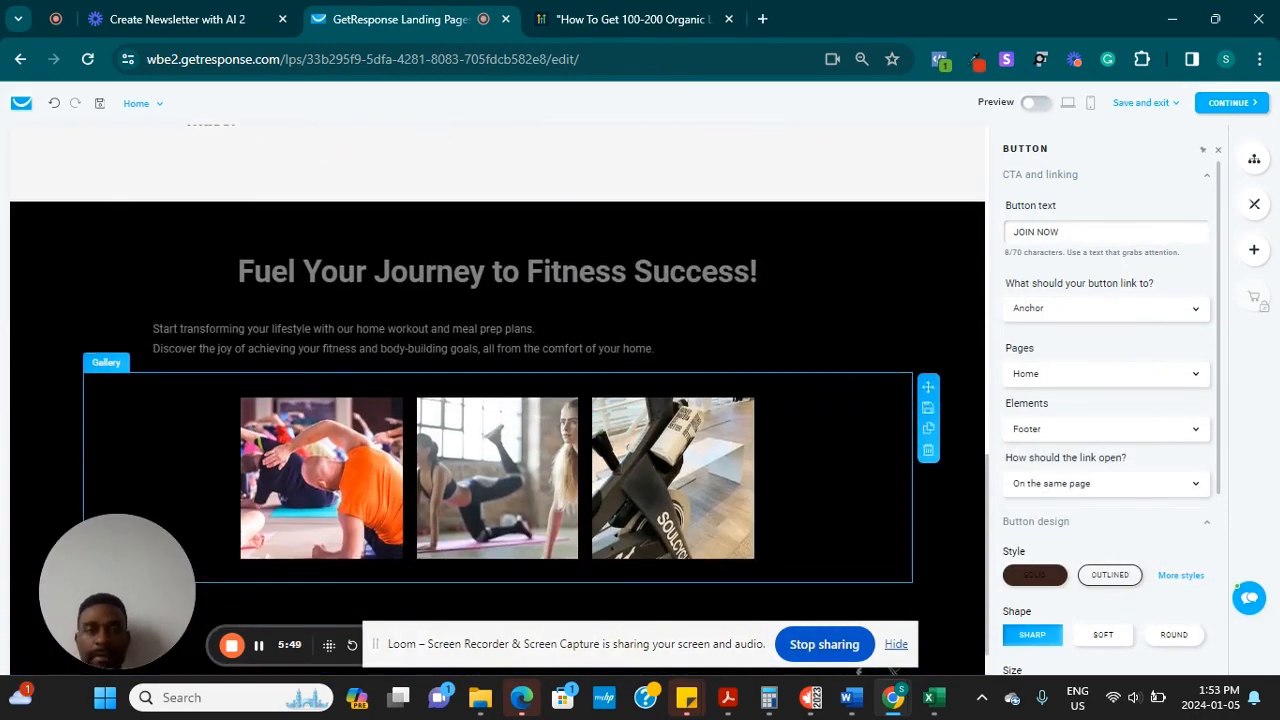
pyautogui.scroll(2, 845, 420)
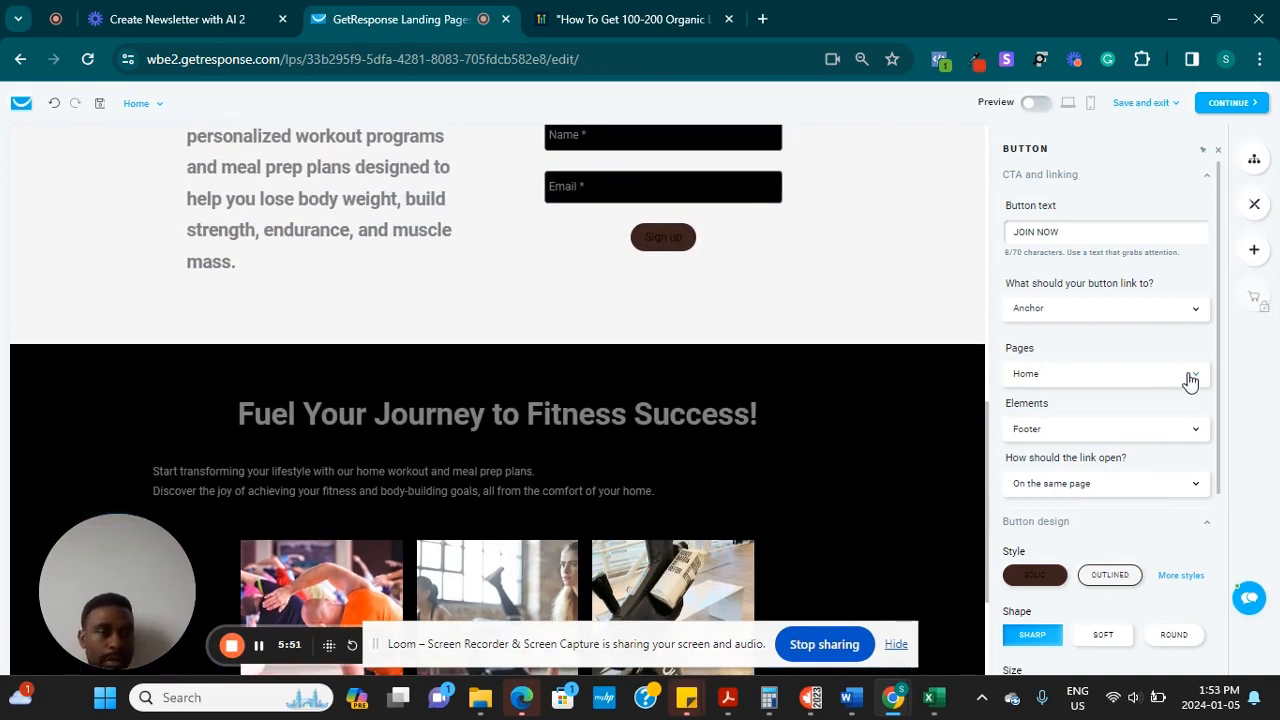
pyautogui.click(1196, 429)
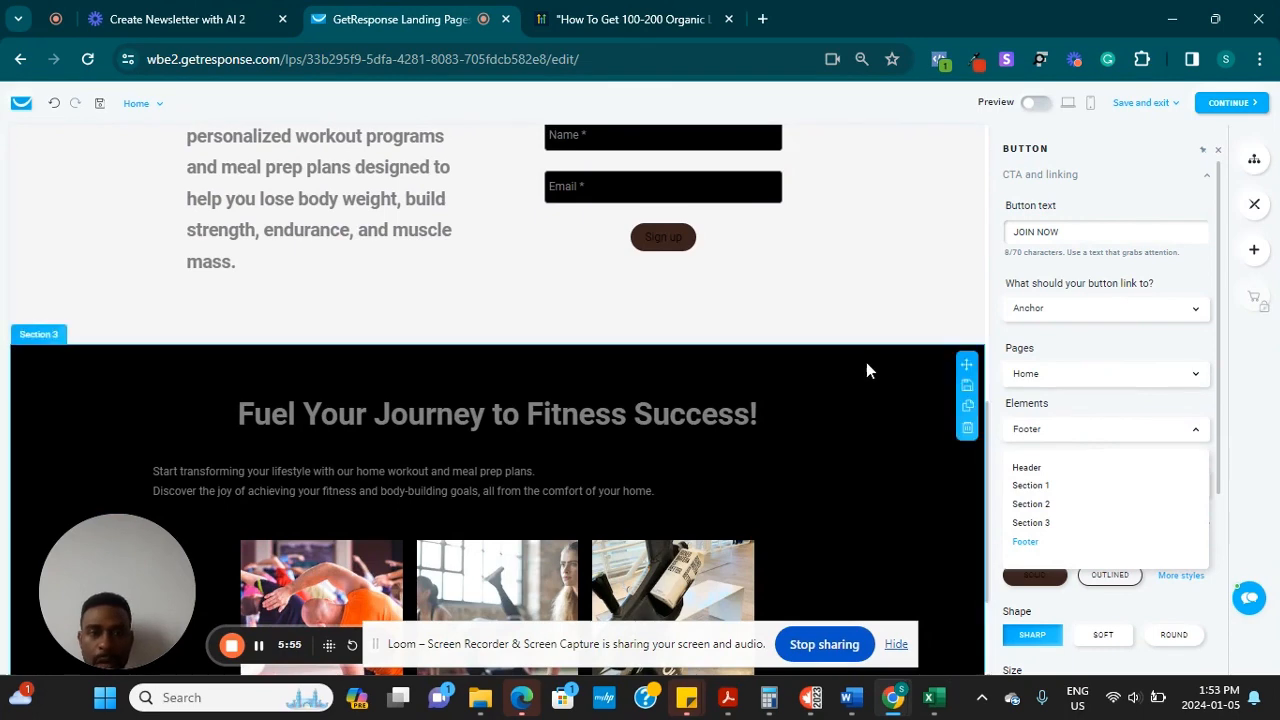
pyautogui.click(1031, 506)
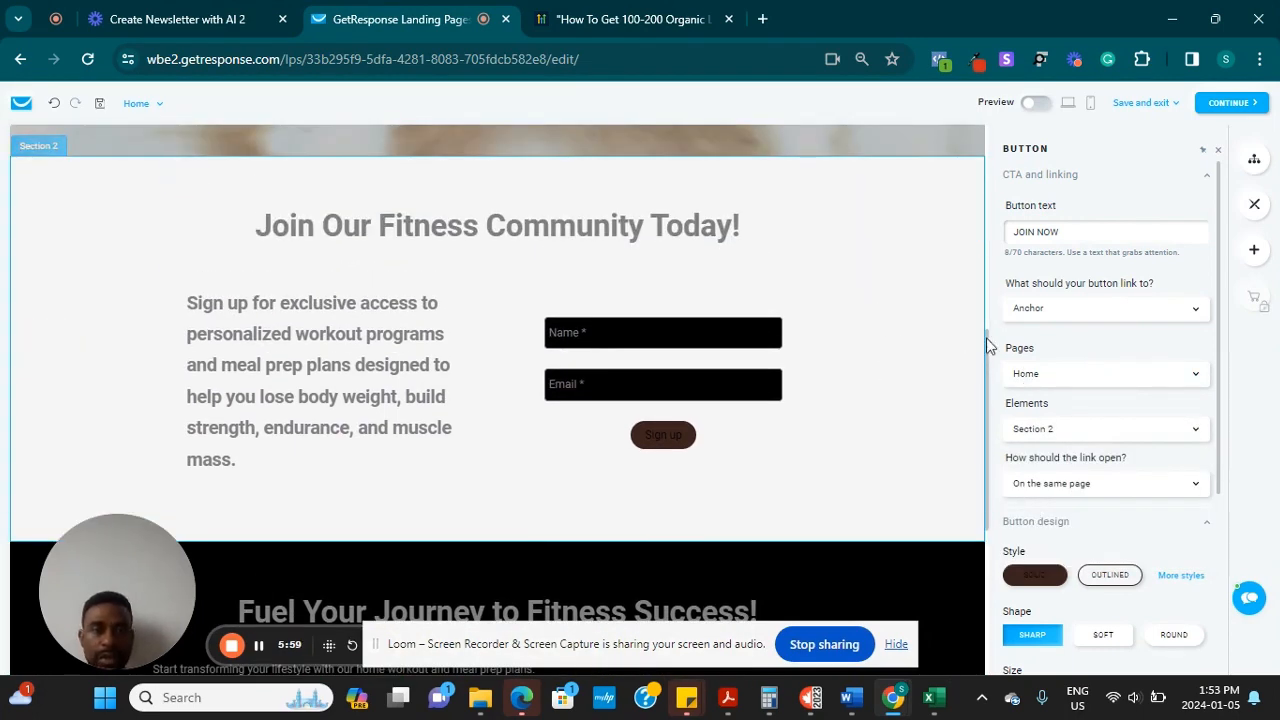
pyautogui.moveTo(985, 433); pyautogui.dragTo(985, 331)
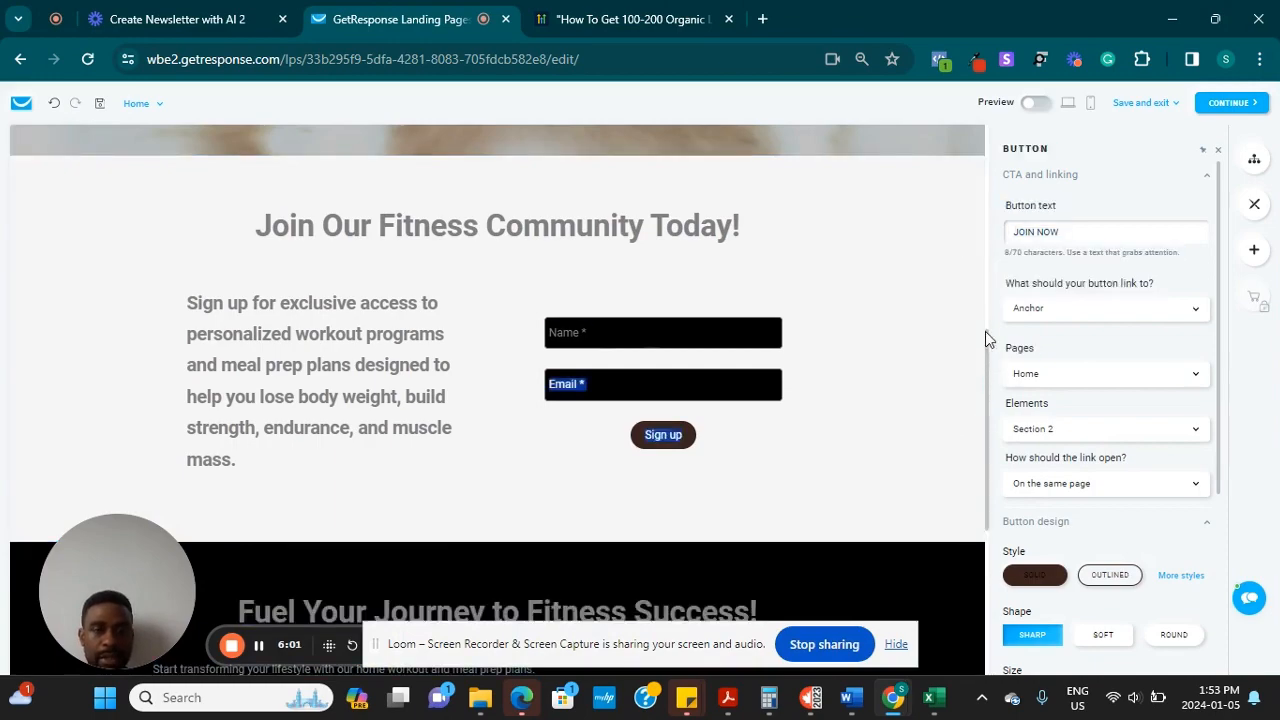
pyautogui.moveTo(1226, 435); pyautogui.dragTo(1226, 246)
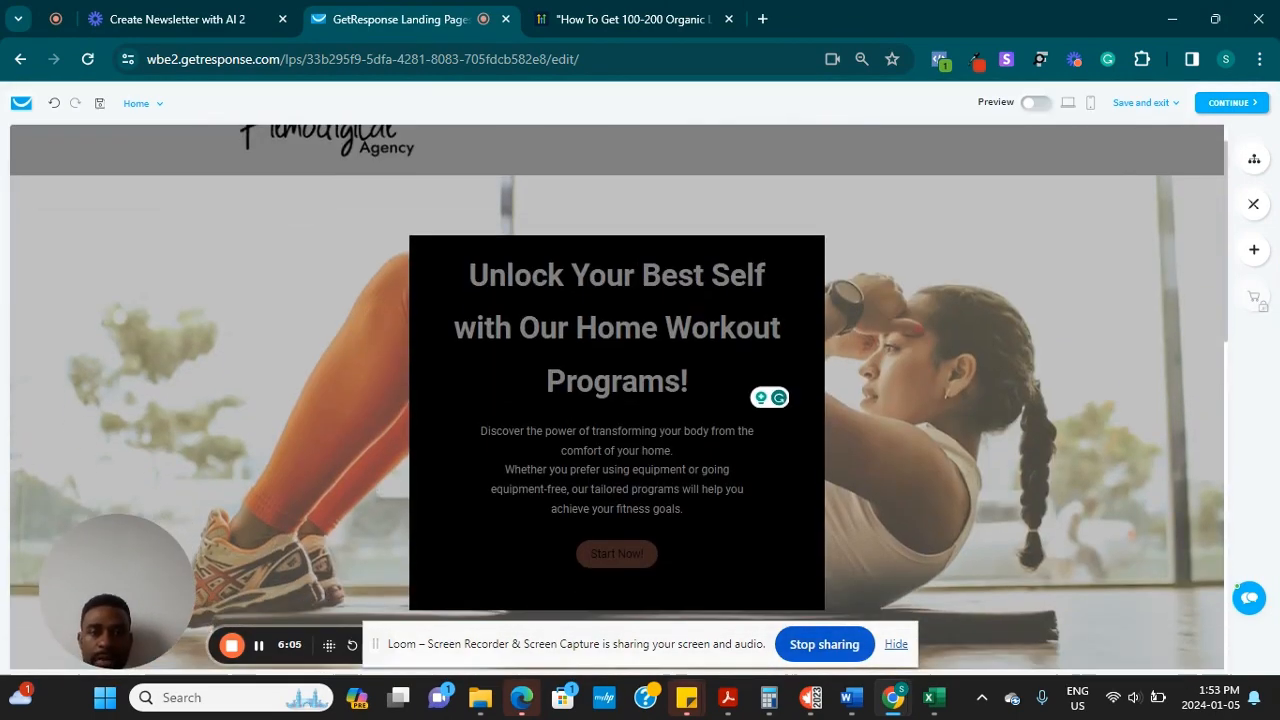
# Replace the hero button's Start Now! label with GET ACCESS NOW
pyautogui.click(626, 553)
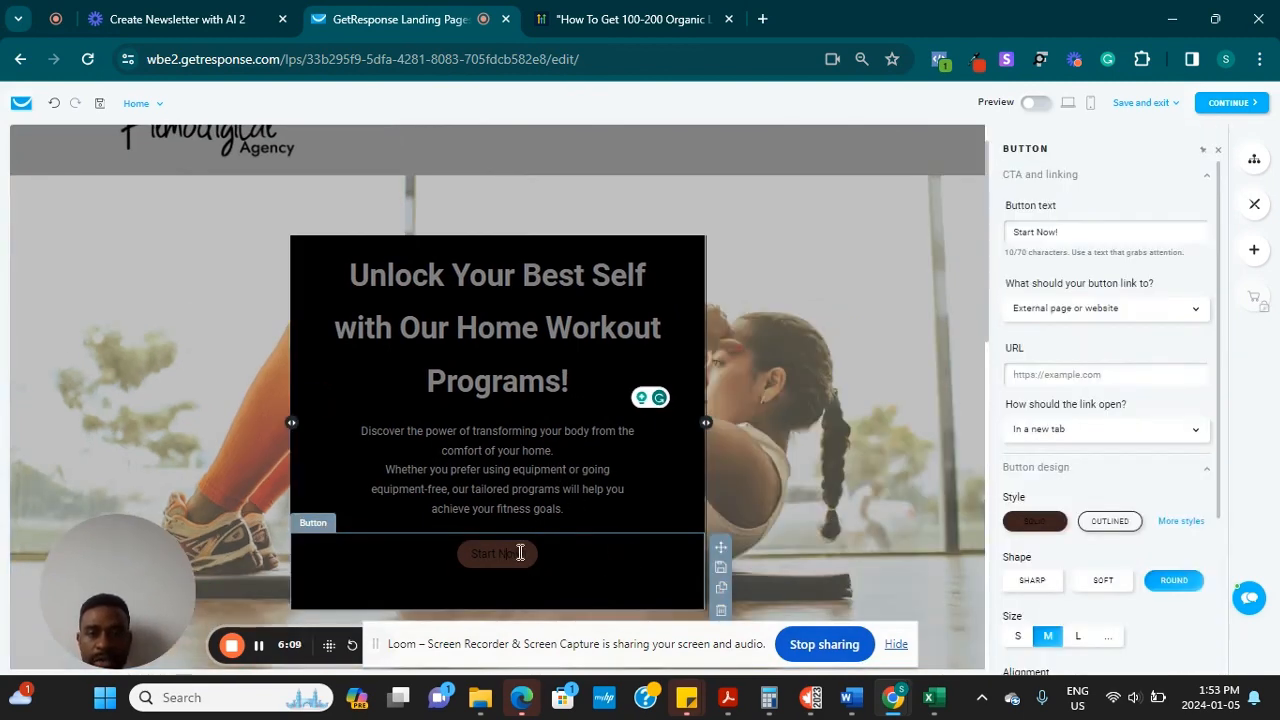
pyautogui.tripleClick(1075, 232)
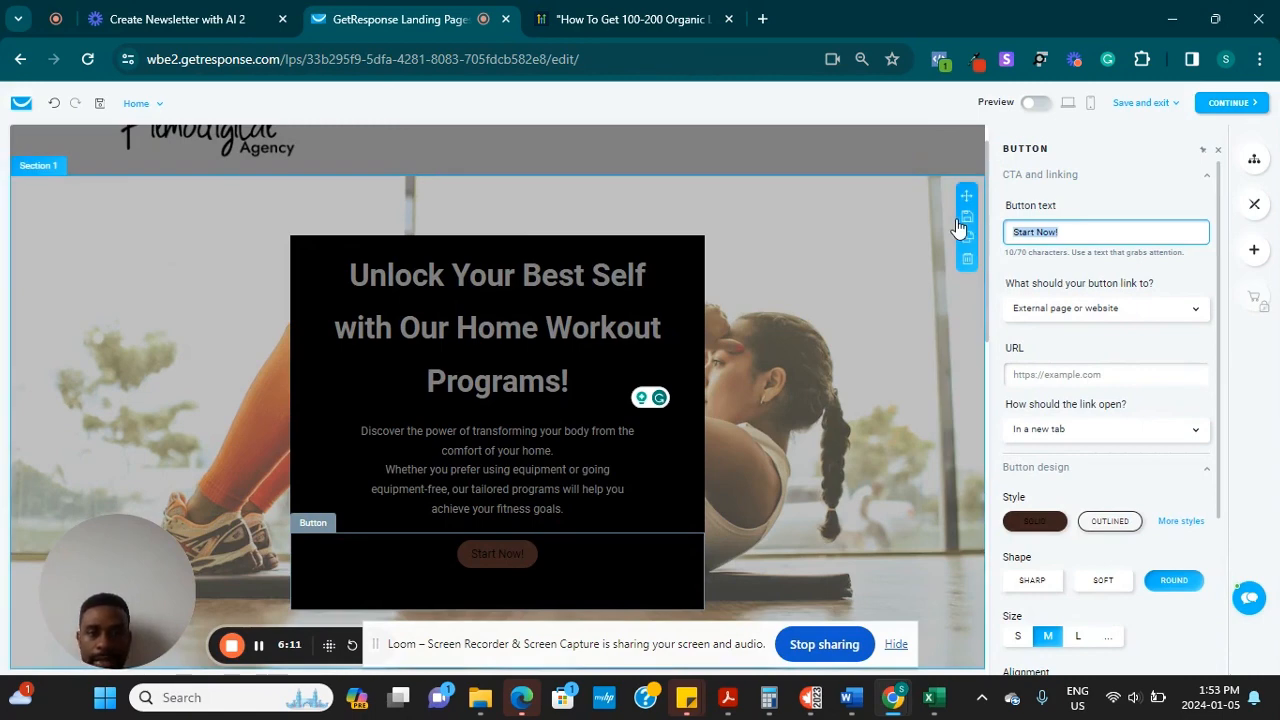
pyautogui.write('GET ACCESS NOW')
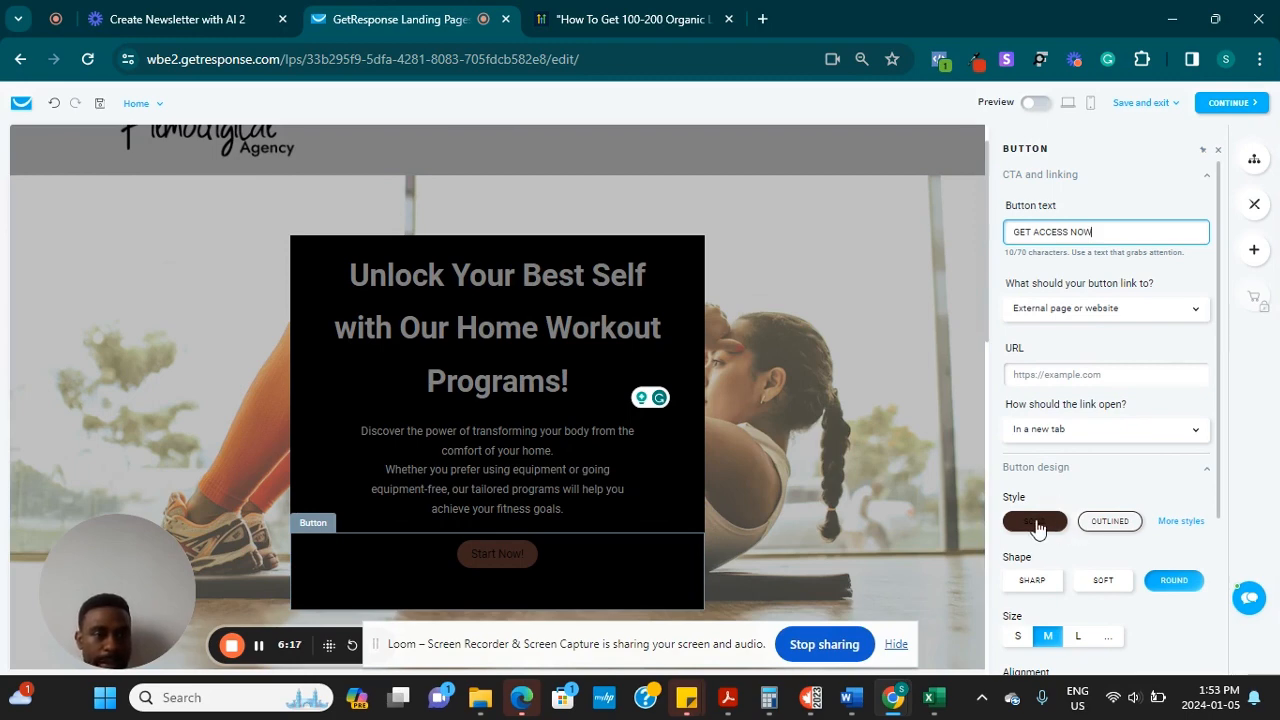
pyautogui.click(1100, 527)
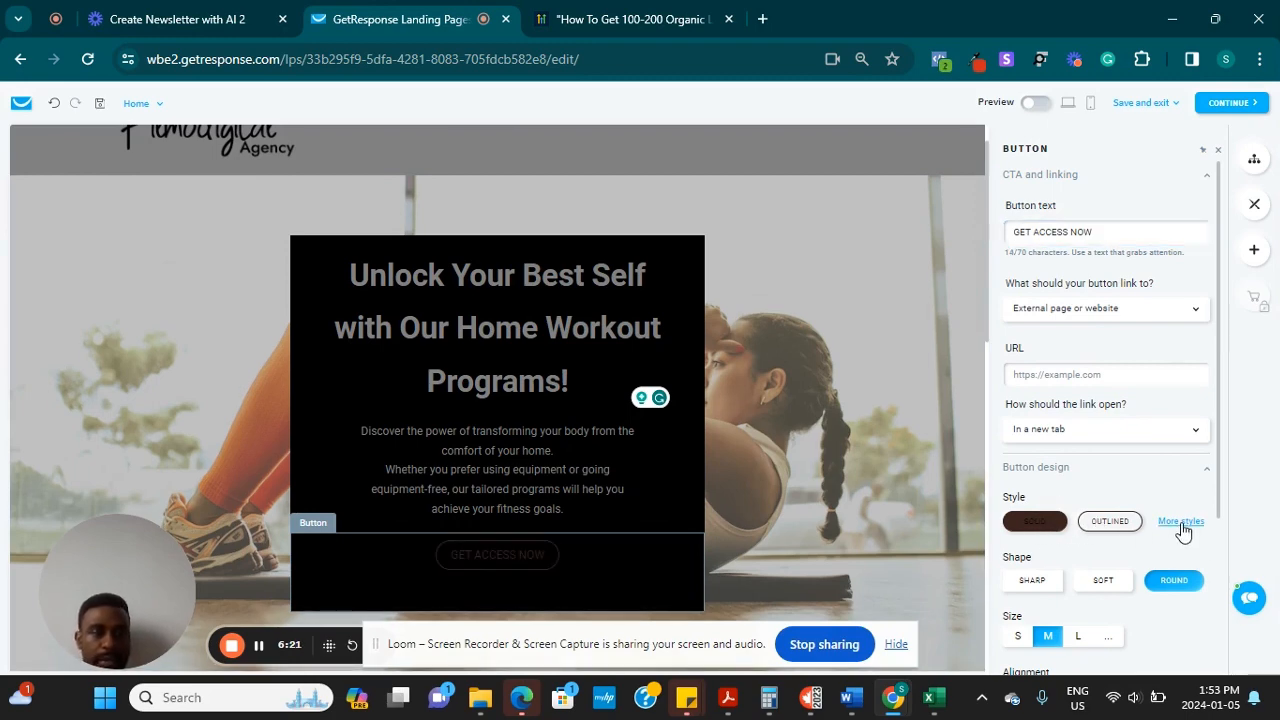
pyautogui.scroll(-3, 1182, 532)
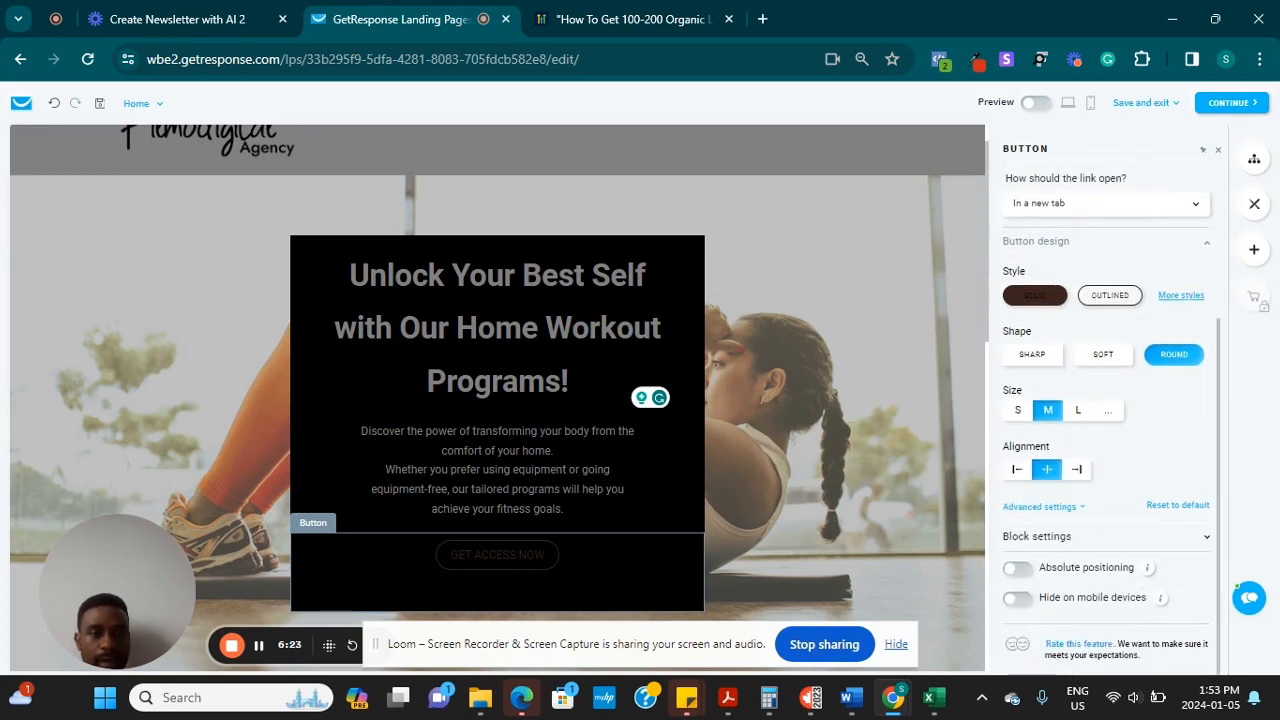
# Try blue and very dark shades for the hero button's background colour in Advanced settings
pyautogui.click(1041, 507)
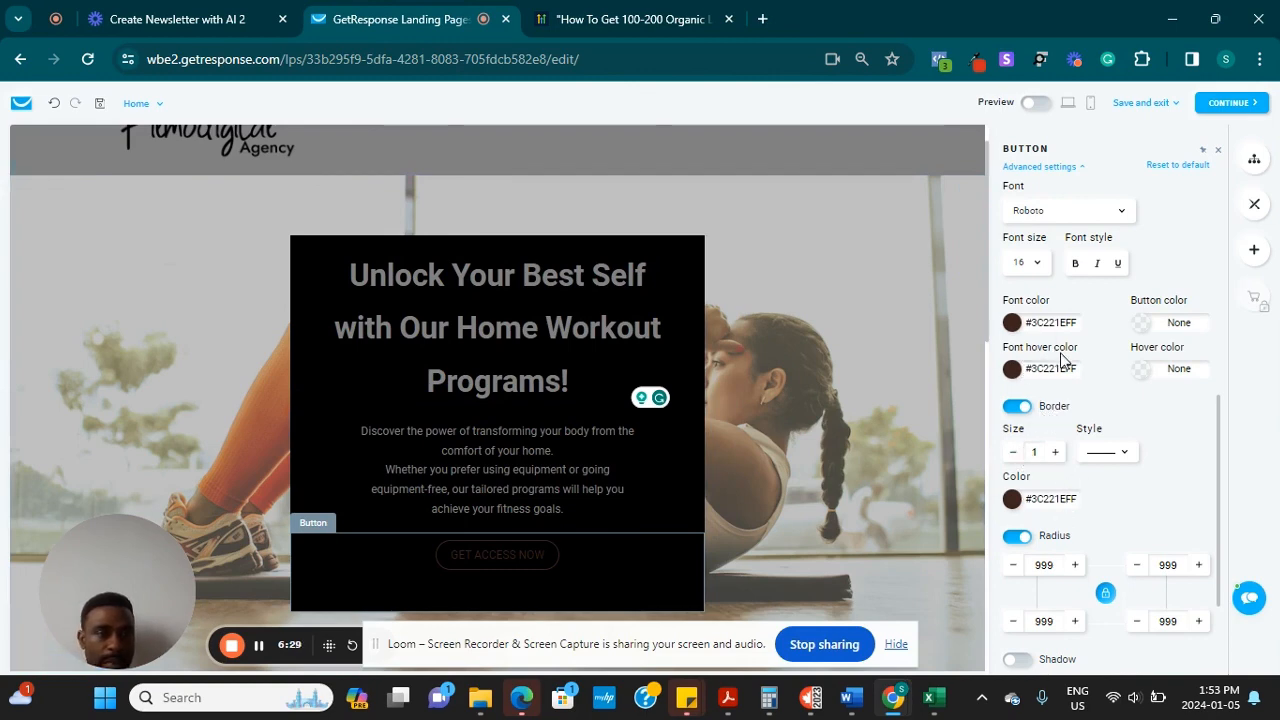
pyautogui.click(1141, 325)
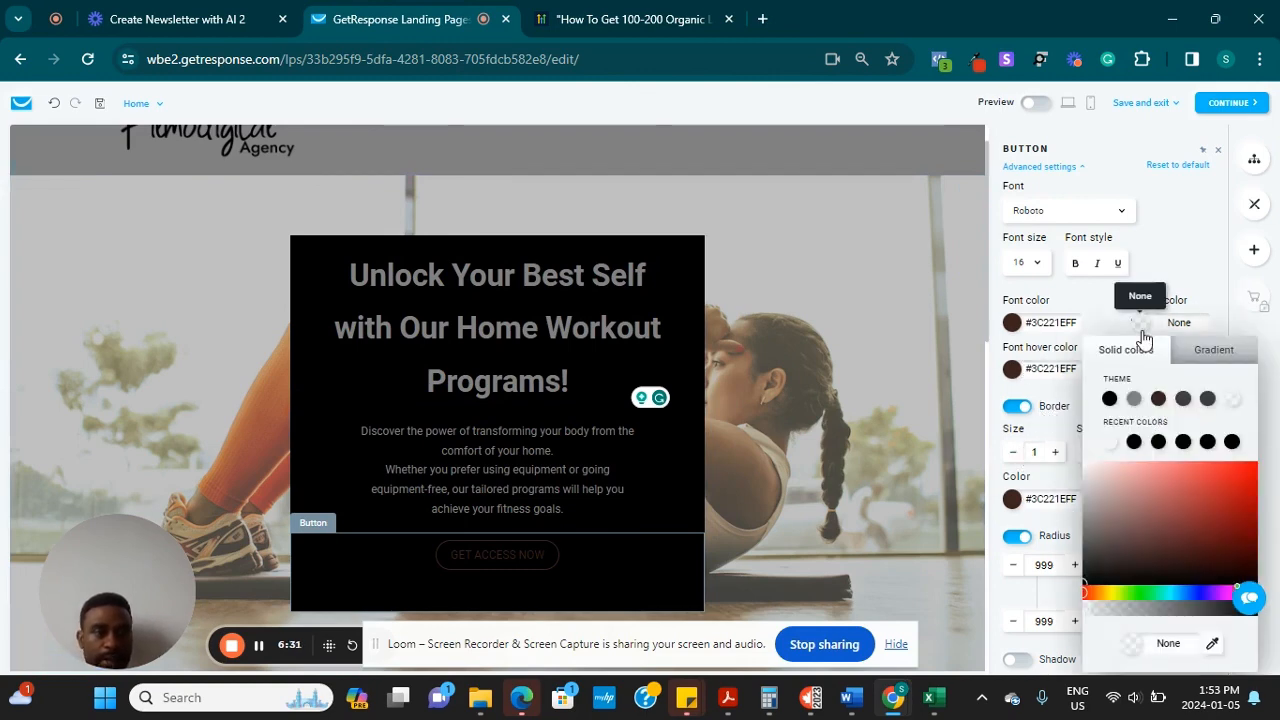
pyautogui.click(1202, 593)
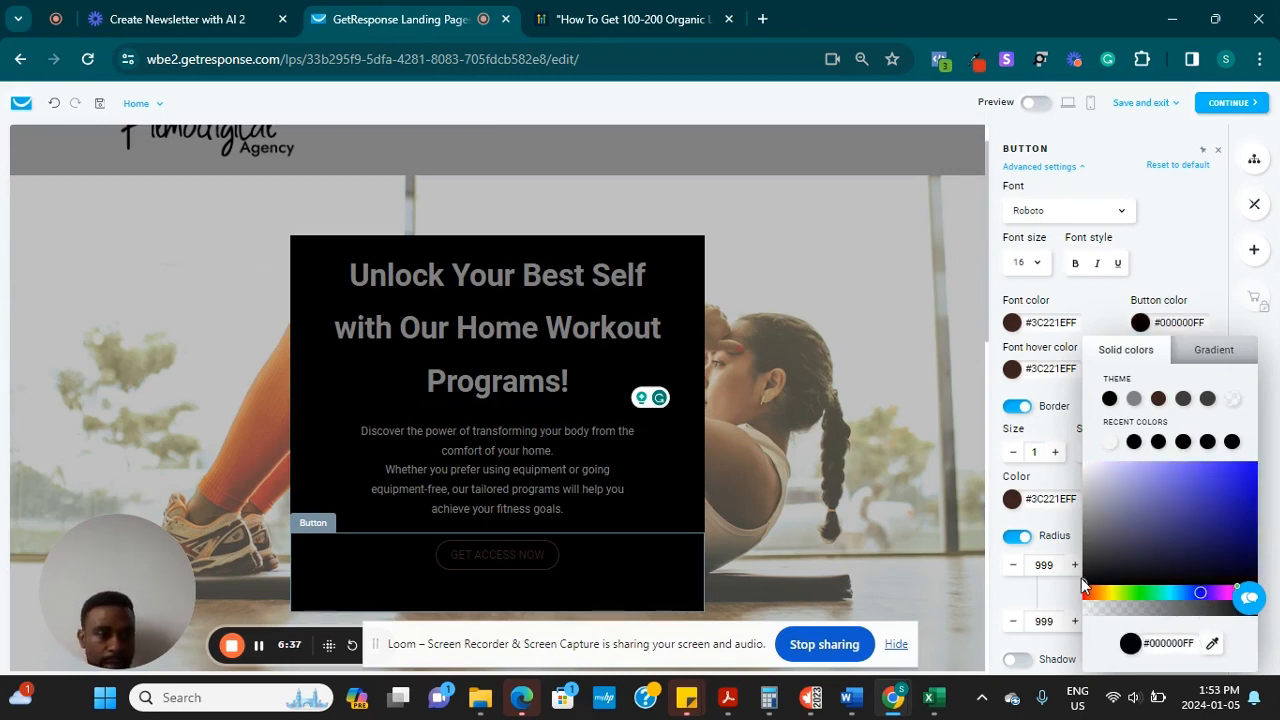
pyautogui.moveTo(1082, 581); pyautogui.dragTo(1152, 590)
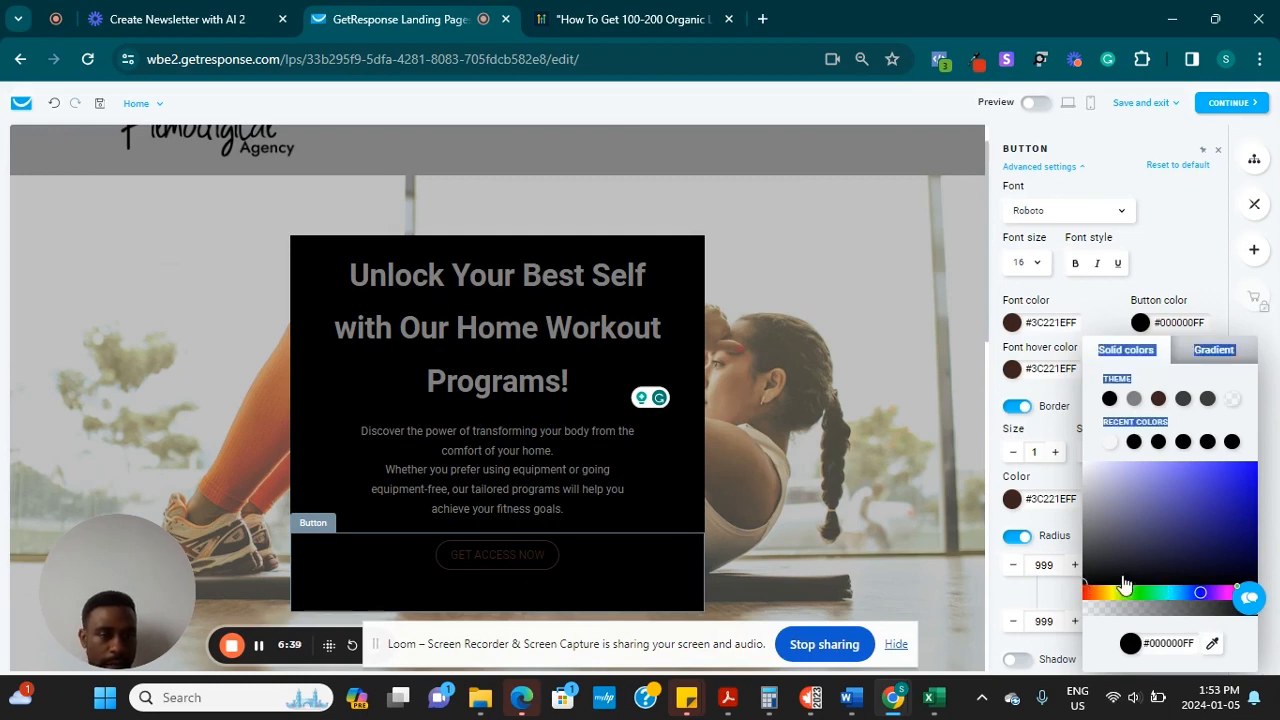
pyautogui.click(1085, 587)
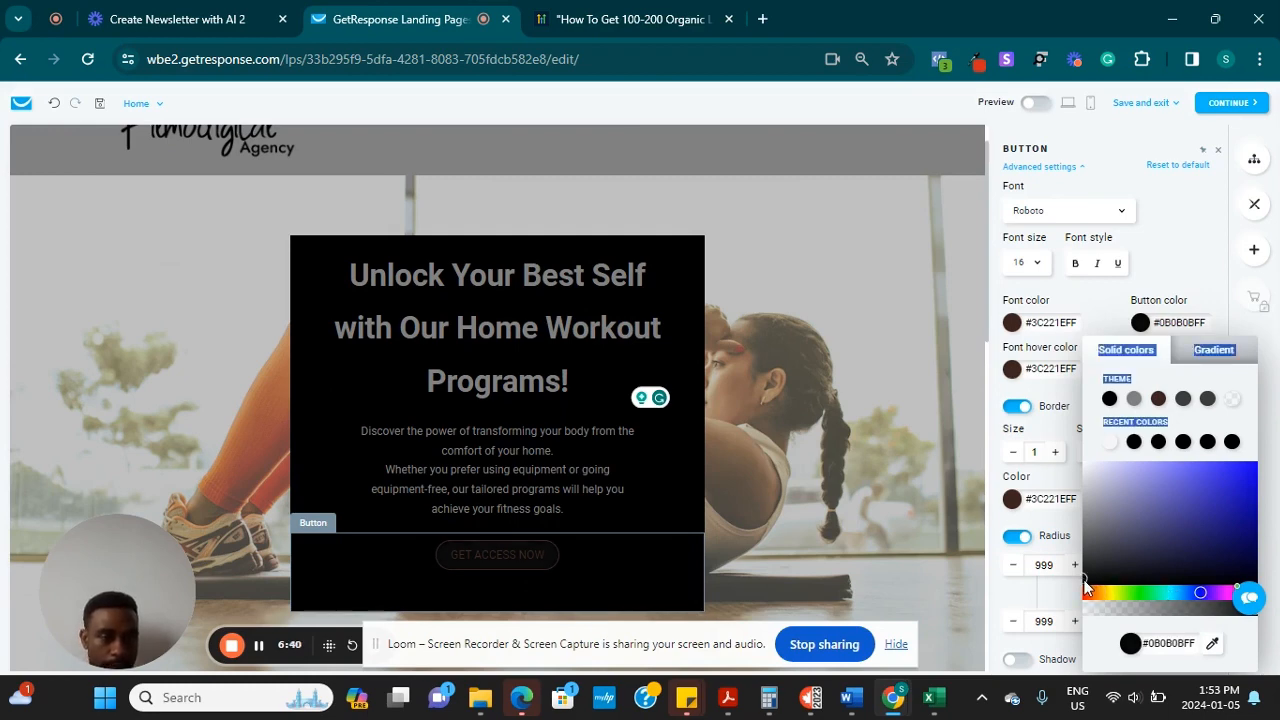
pyautogui.click(1175, 577)
pyautogui.moveTo(1177, 573); pyautogui.dragTo(1200, 578)
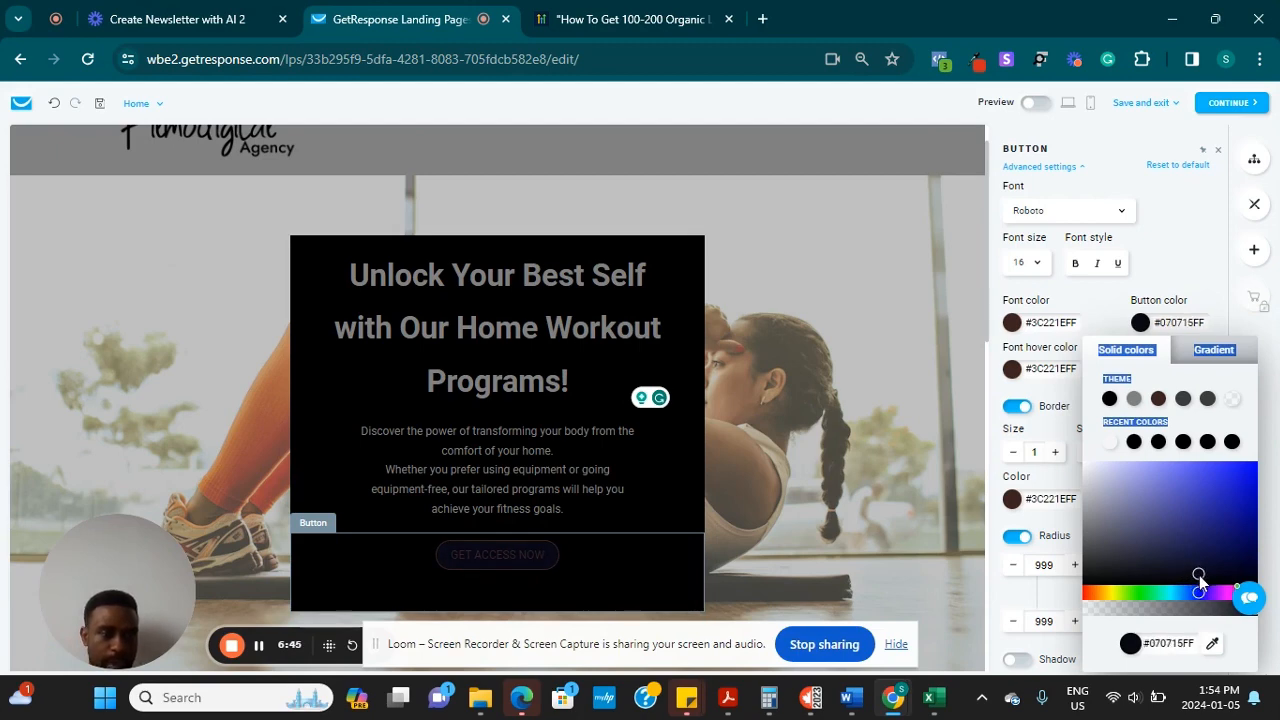
pyautogui.click(926, 577)
# Reselect the hero button and pick the light #F6F6F6FF swatch from Recent colors
pyautogui.click(500, 556)
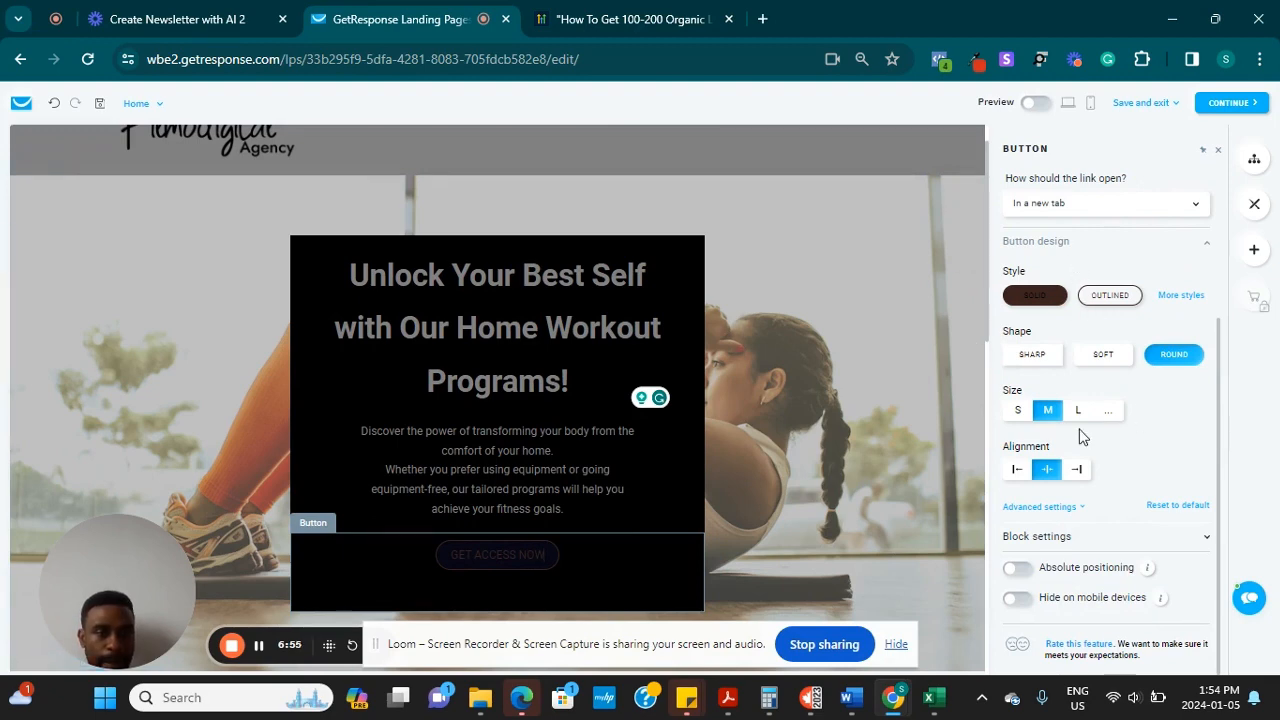
pyautogui.scroll(2, 1170, 332)
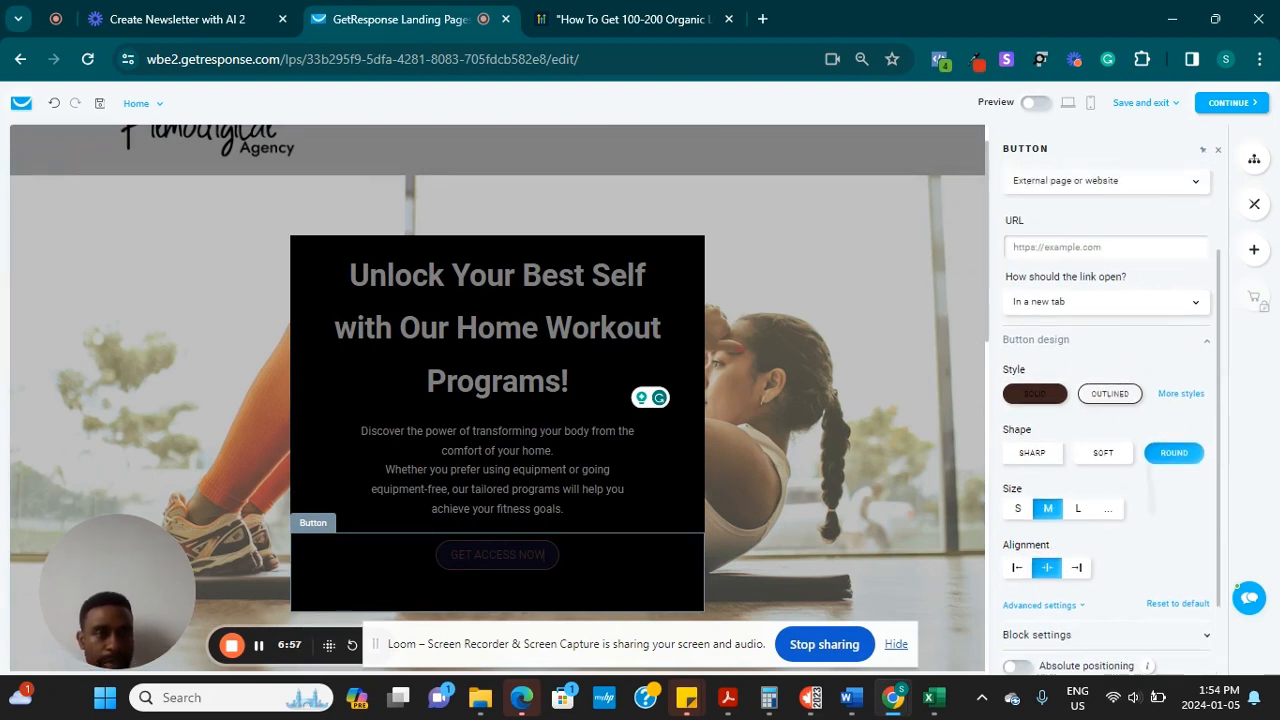
pyautogui.scroll(-2, 1170, 332)
pyautogui.click(1043, 507)
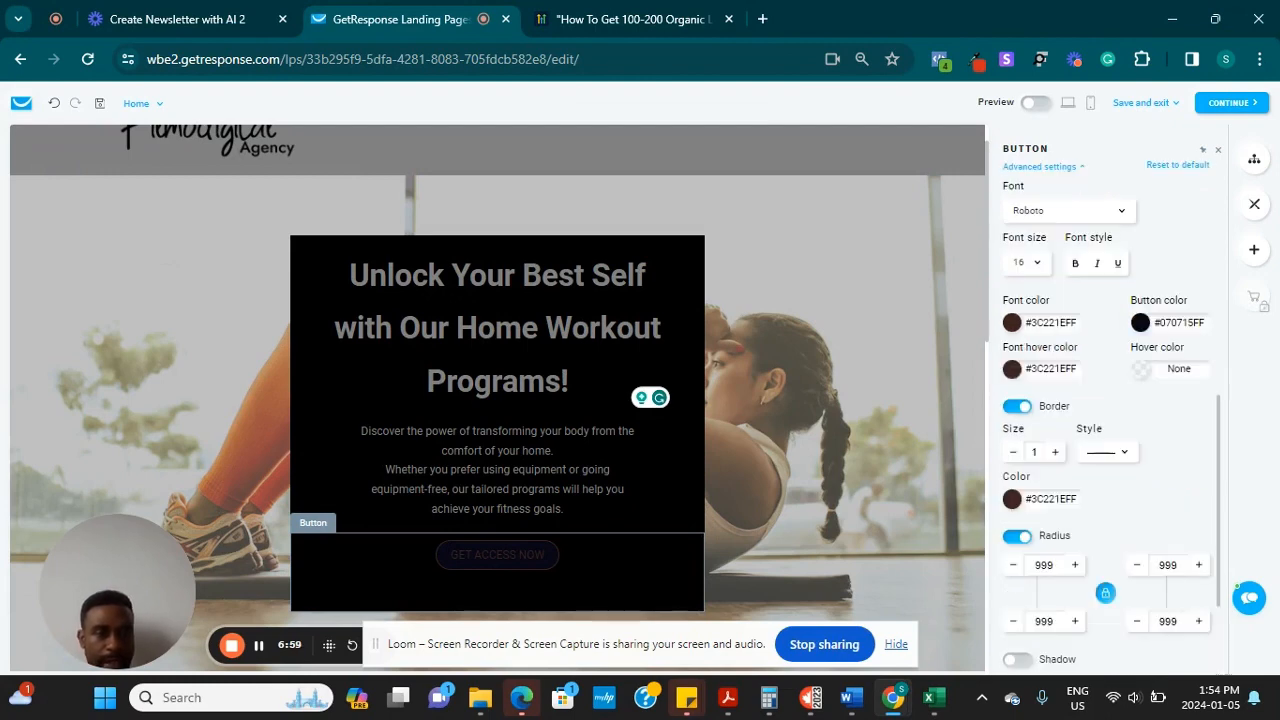
pyautogui.click(1140, 322)
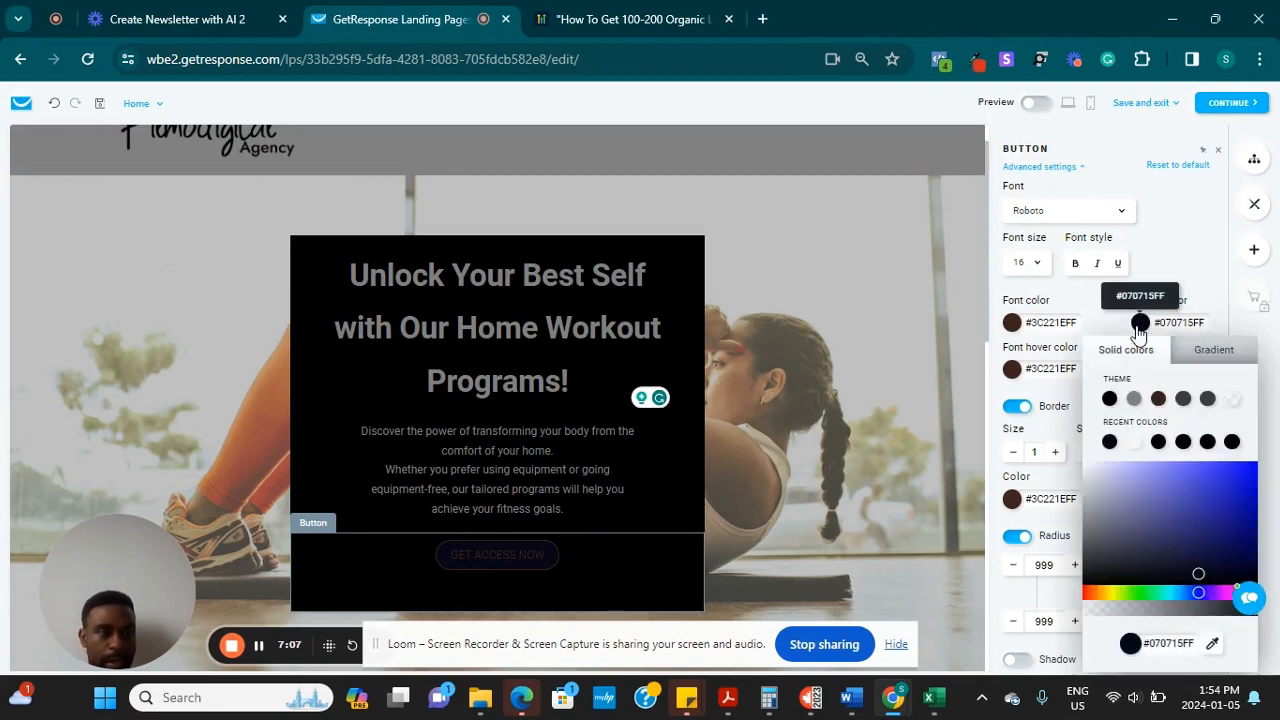
pyautogui.click(1135, 443)
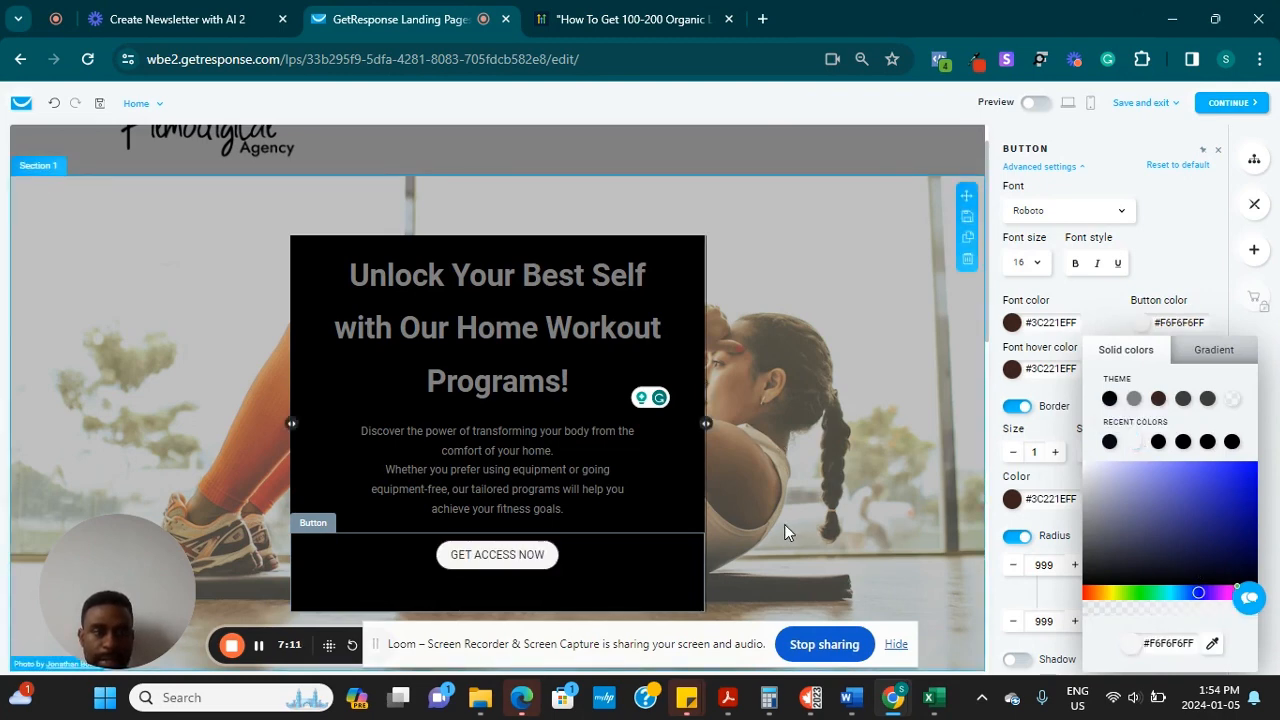
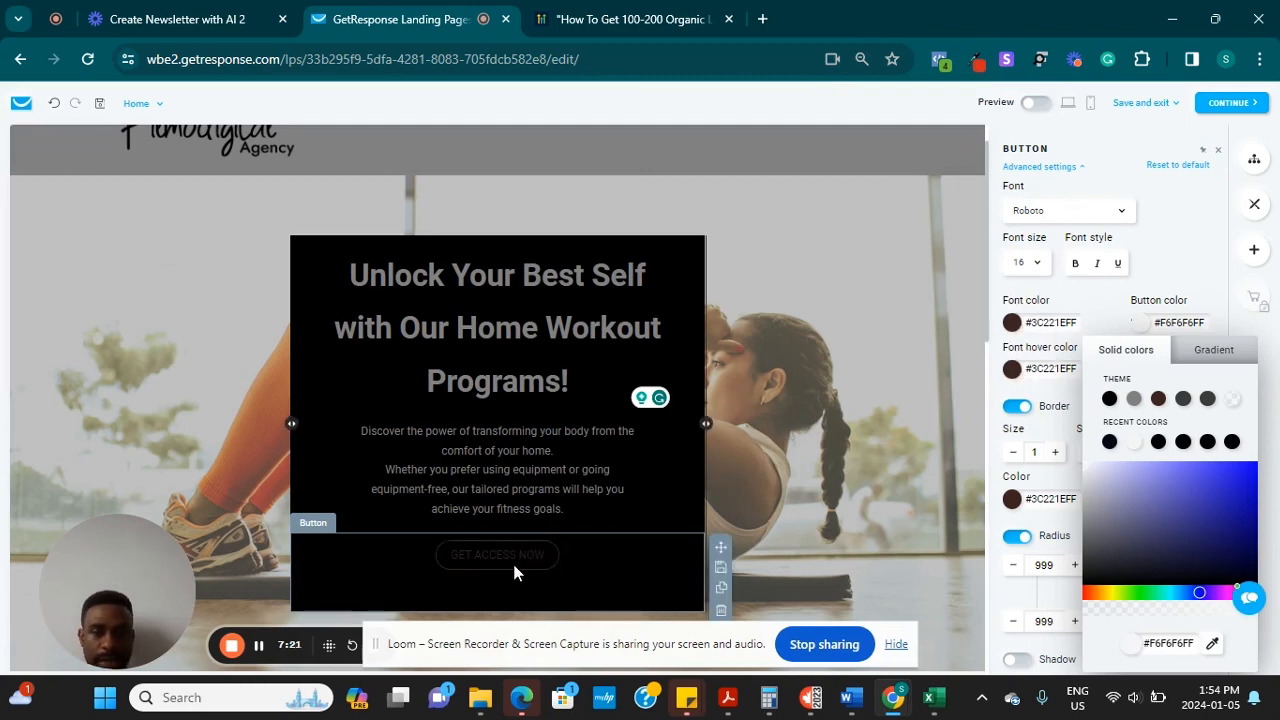
# Set the GET ACCESS NOW button's hover text colour to dark purple #49243DFF
pyautogui.click(1013, 371)
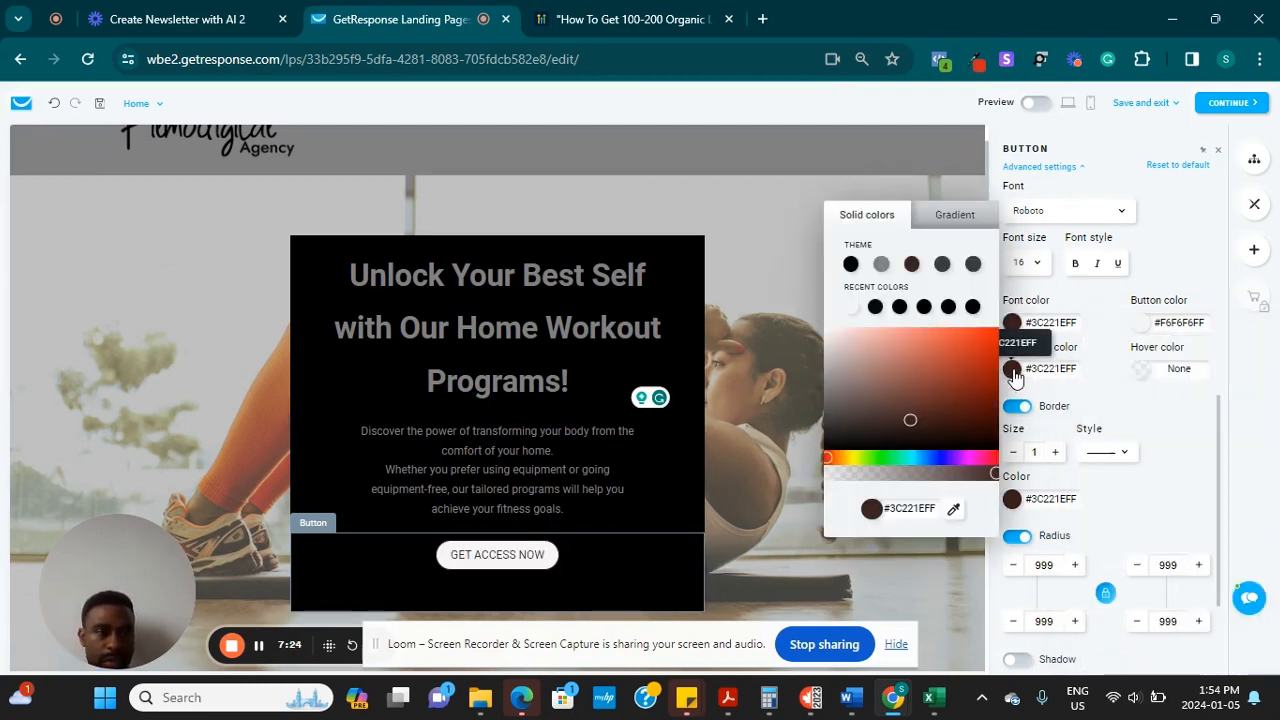
pyautogui.click(912, 416)
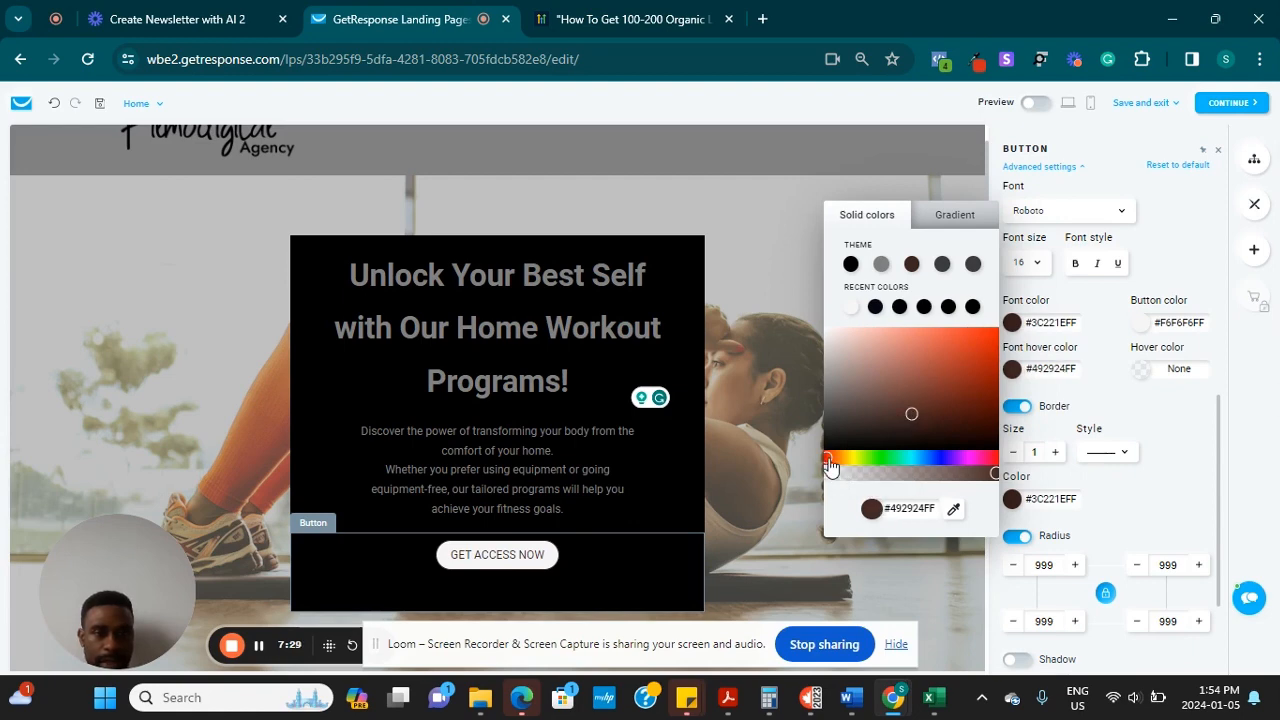
pyautogui.moveTo(829, 466); pyautogui.dragTo(981, 471)
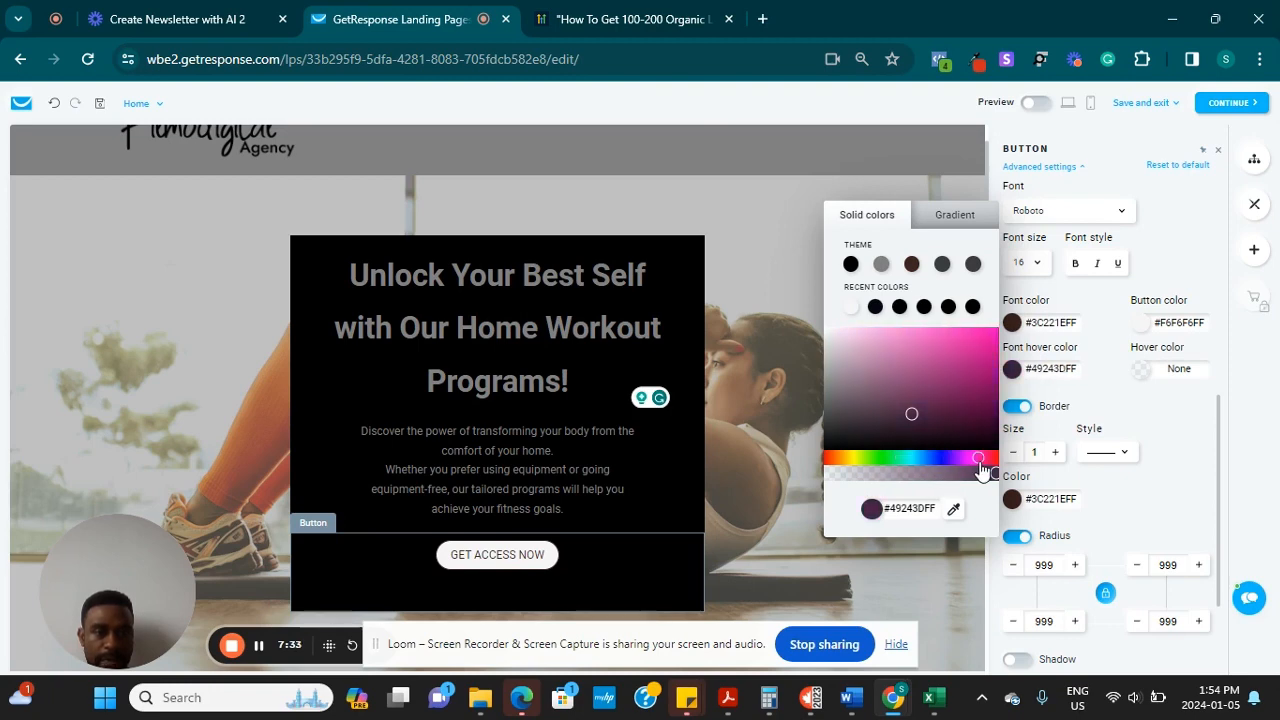
pyautogui.click(958, 585)
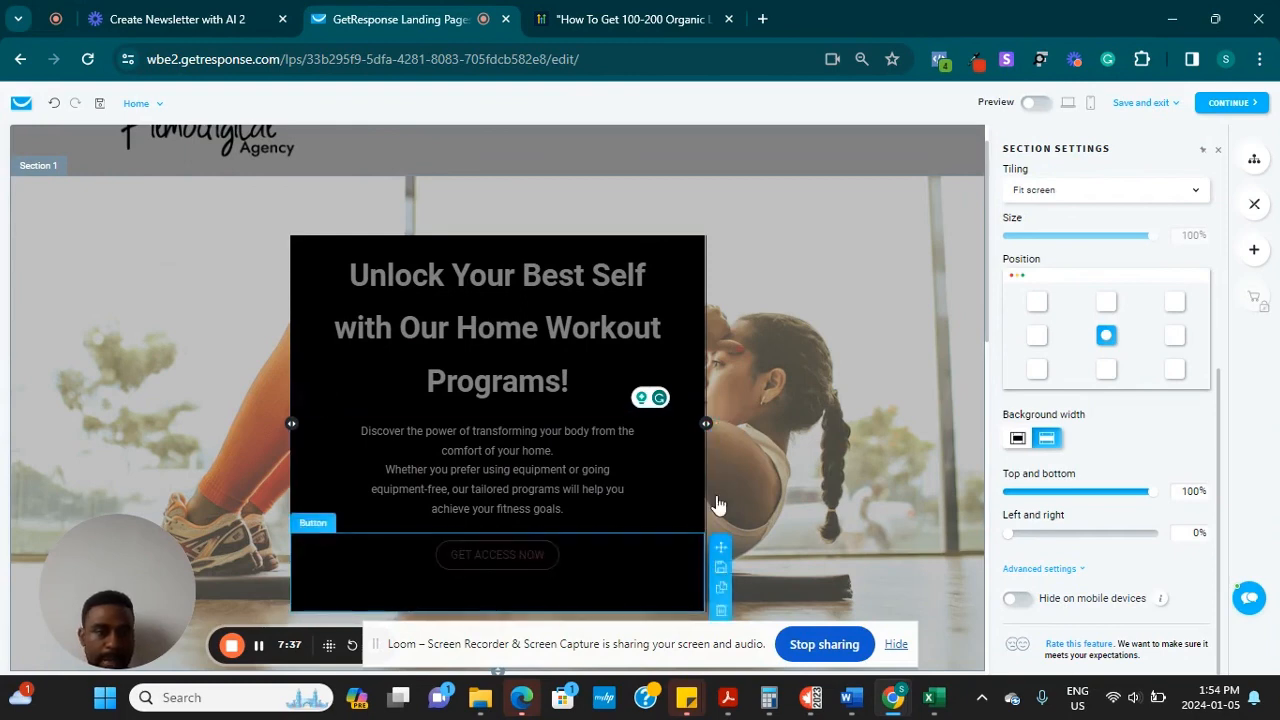
# Try a middle-left hero background position, restore centre, and reselect the GET ACCESS NOW button
pyautogui.click(1040, 342)
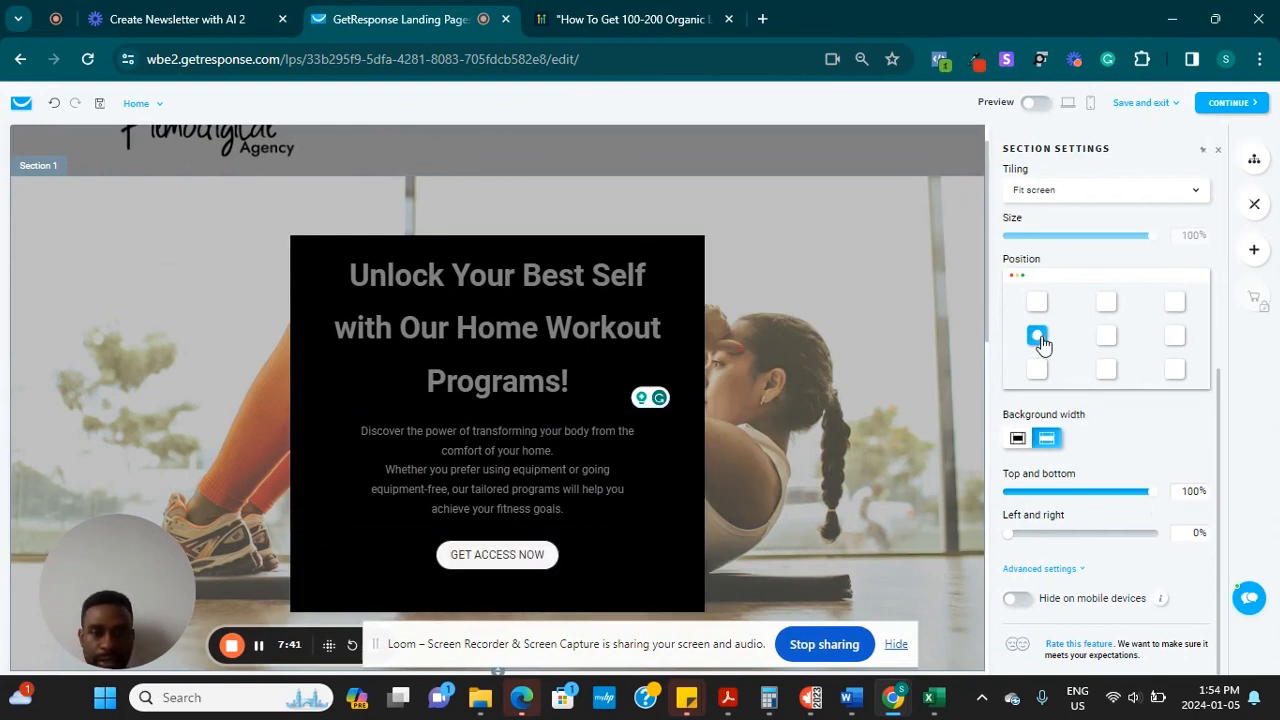
pyautogui.click(1106, 338)
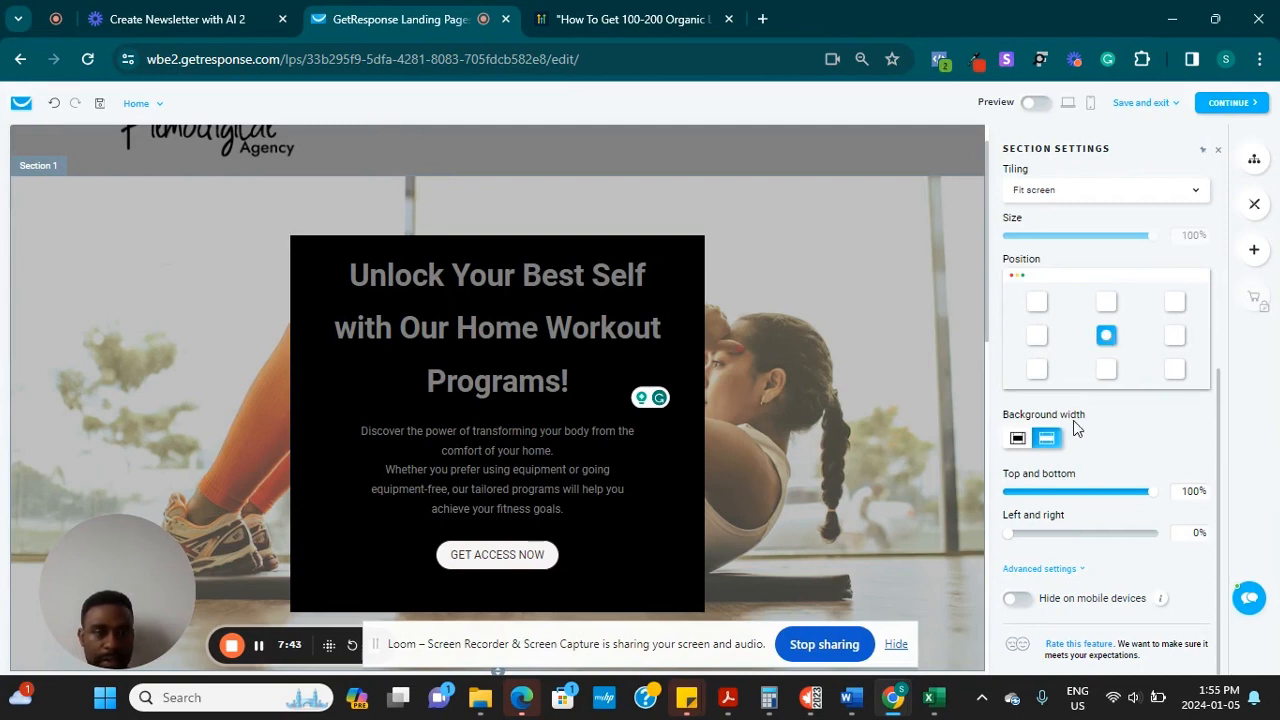
pyautogui.click(893, 291)
pyautogui.click(493, 566)
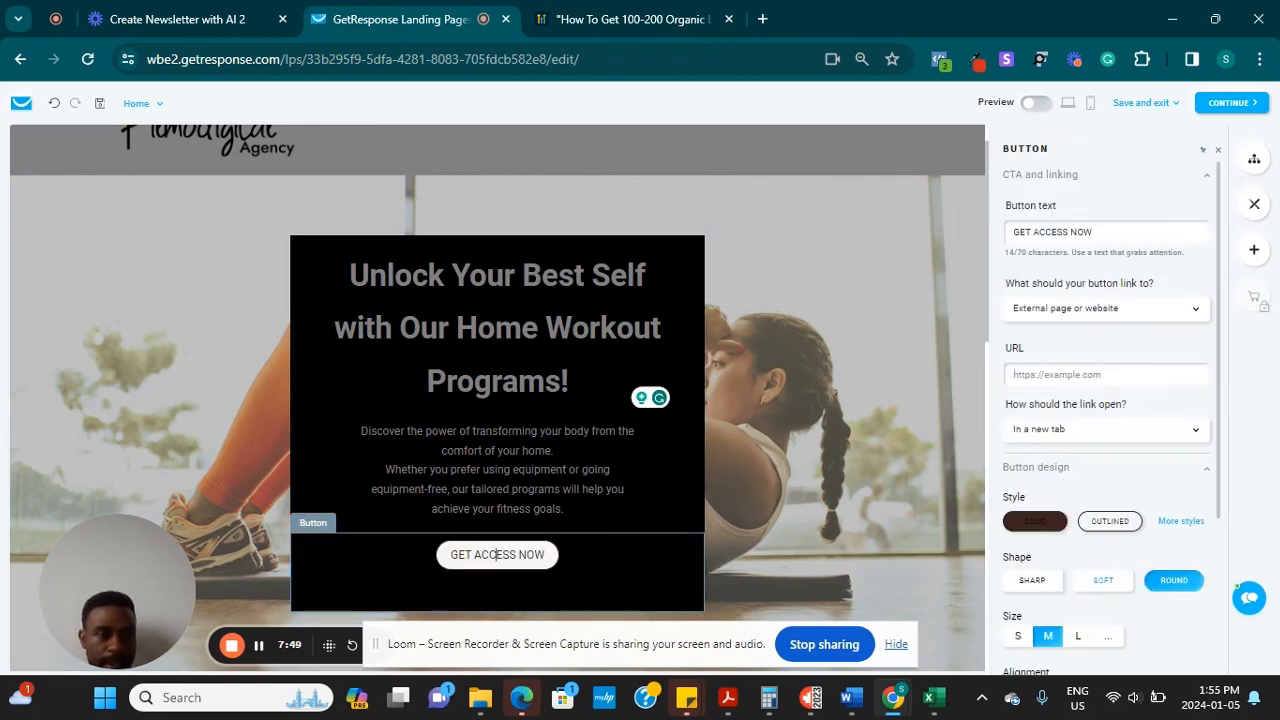
# Make the button size L, trying left and right alignment before recentring it
pyautogui.scroll(-2, 1105, 400)
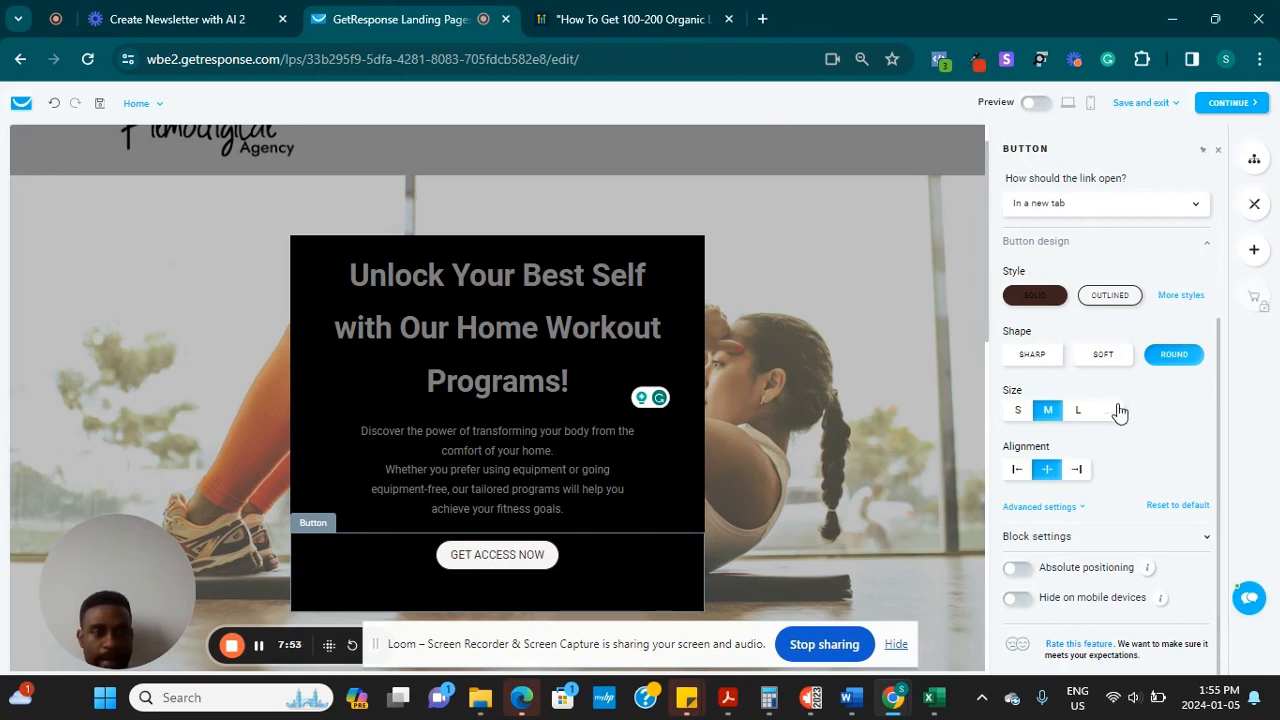
pyautogui.click(1080, 410)
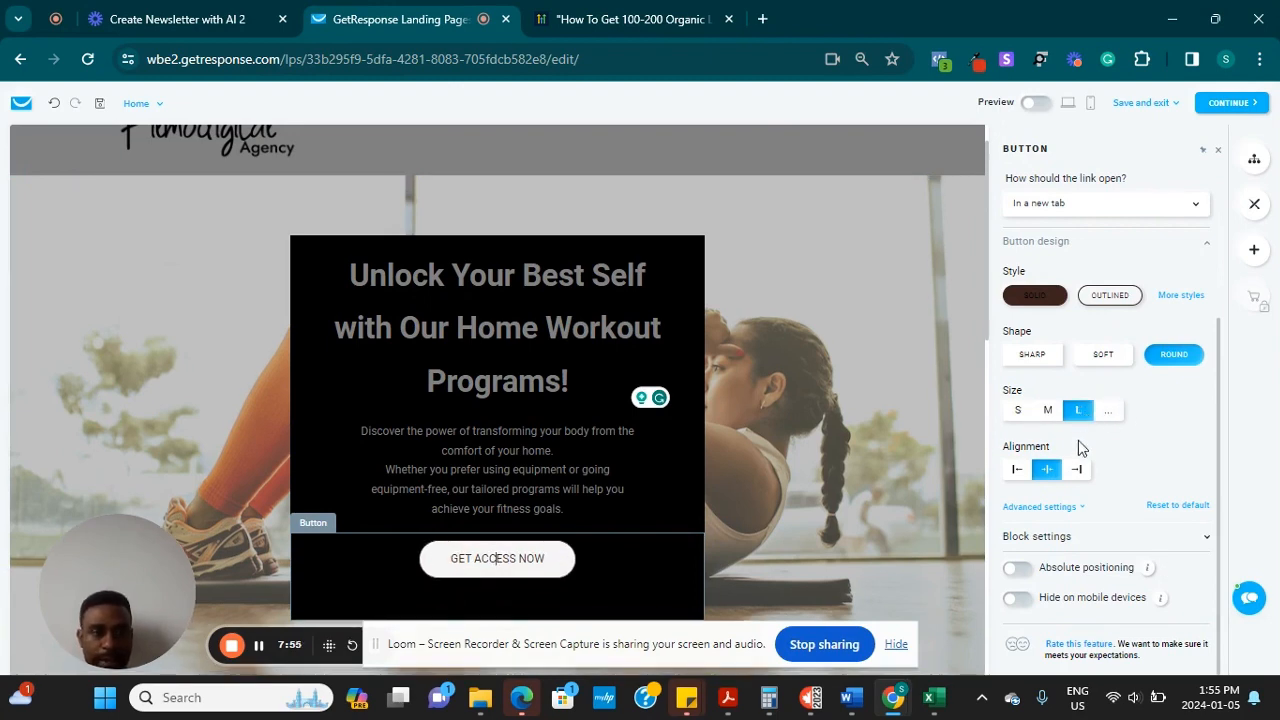
pyautogui.click(1017, 470)
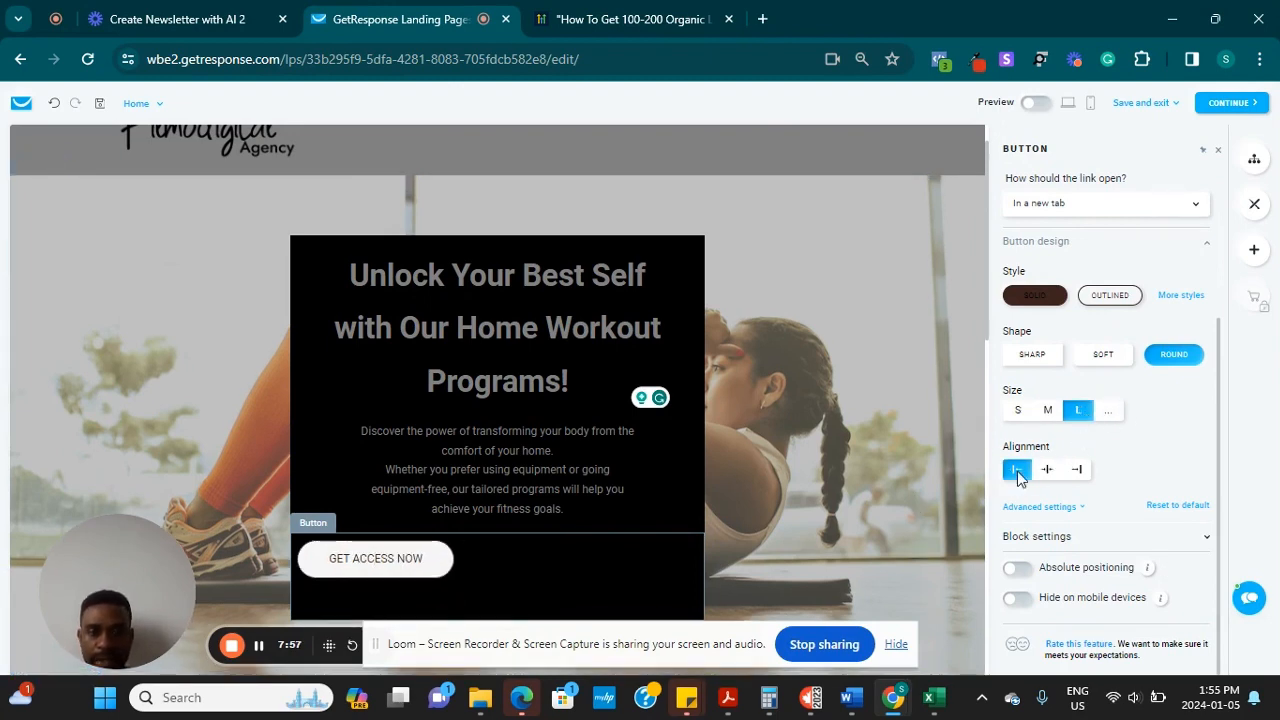
pyautogui.click(1047, 470)
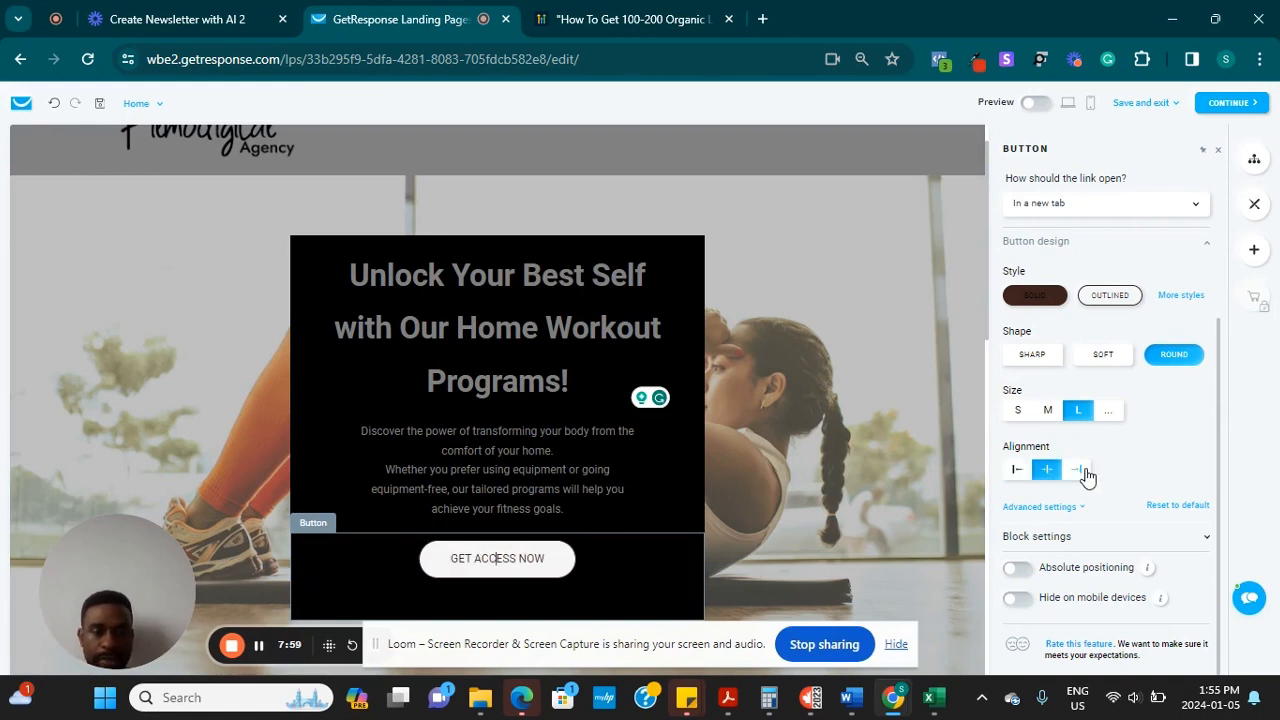
pyautogui.click(1086, 472)
pyautogui.click(1043, 474)
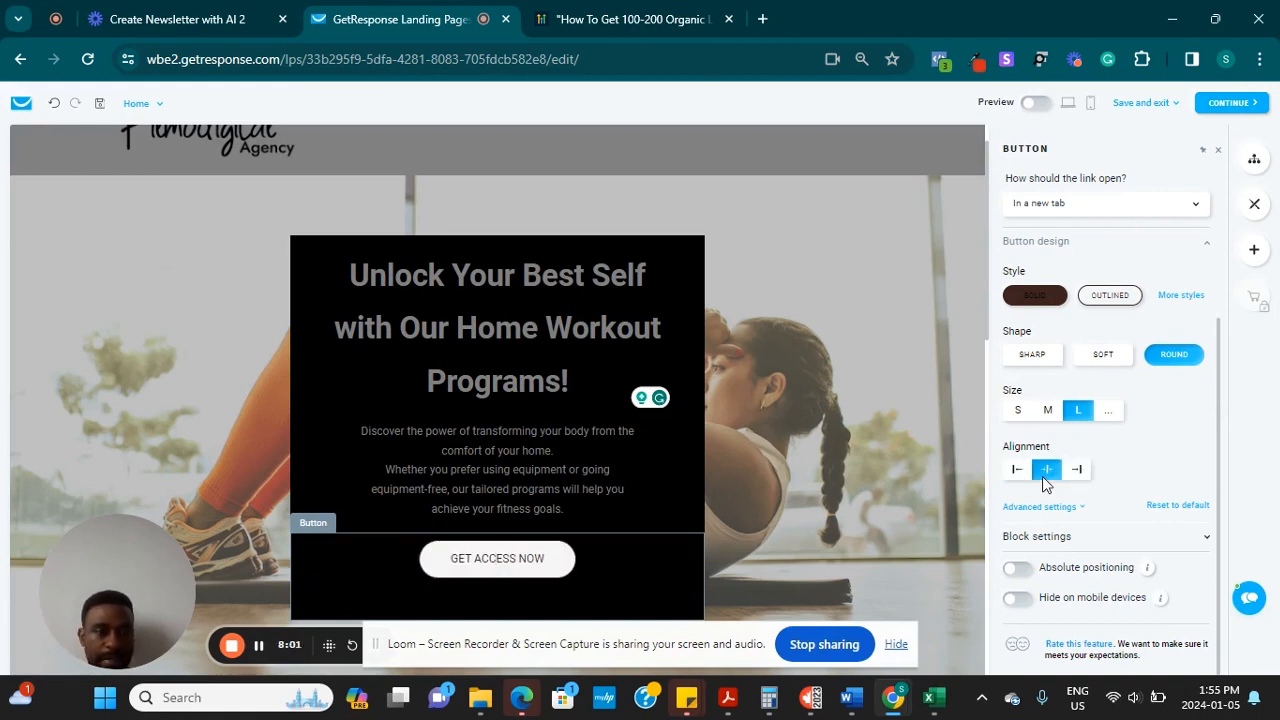
# Try square, rounded and pill corners, settling on the SHARP square shape
pyautogui.scroll(2, 1145, 440)
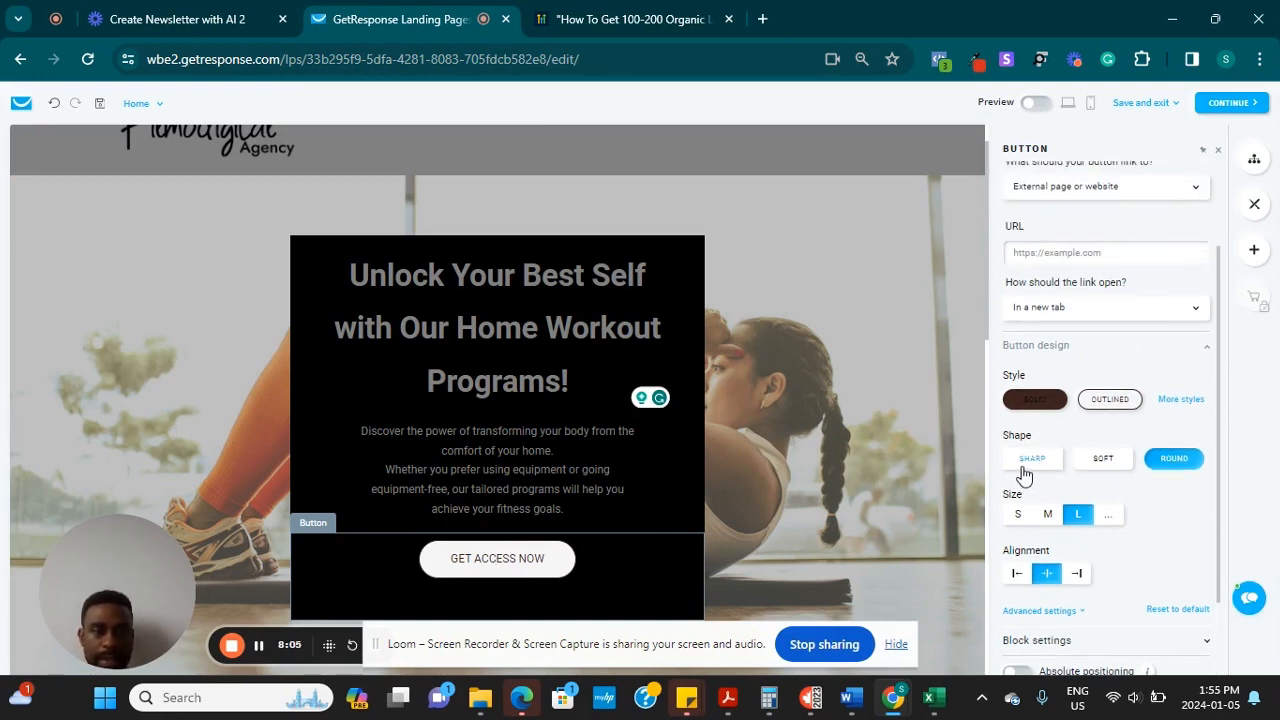
pyautogui.click(1028, 460)
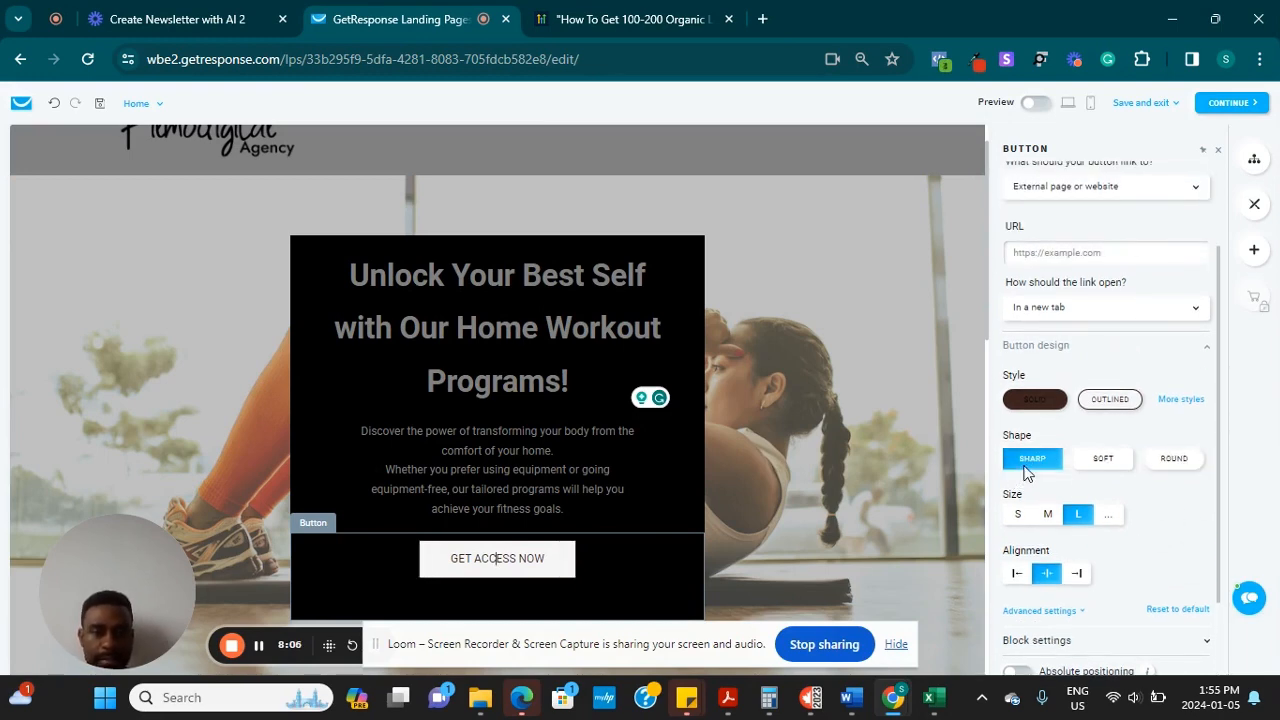
pyautogui.click(1118, 462)
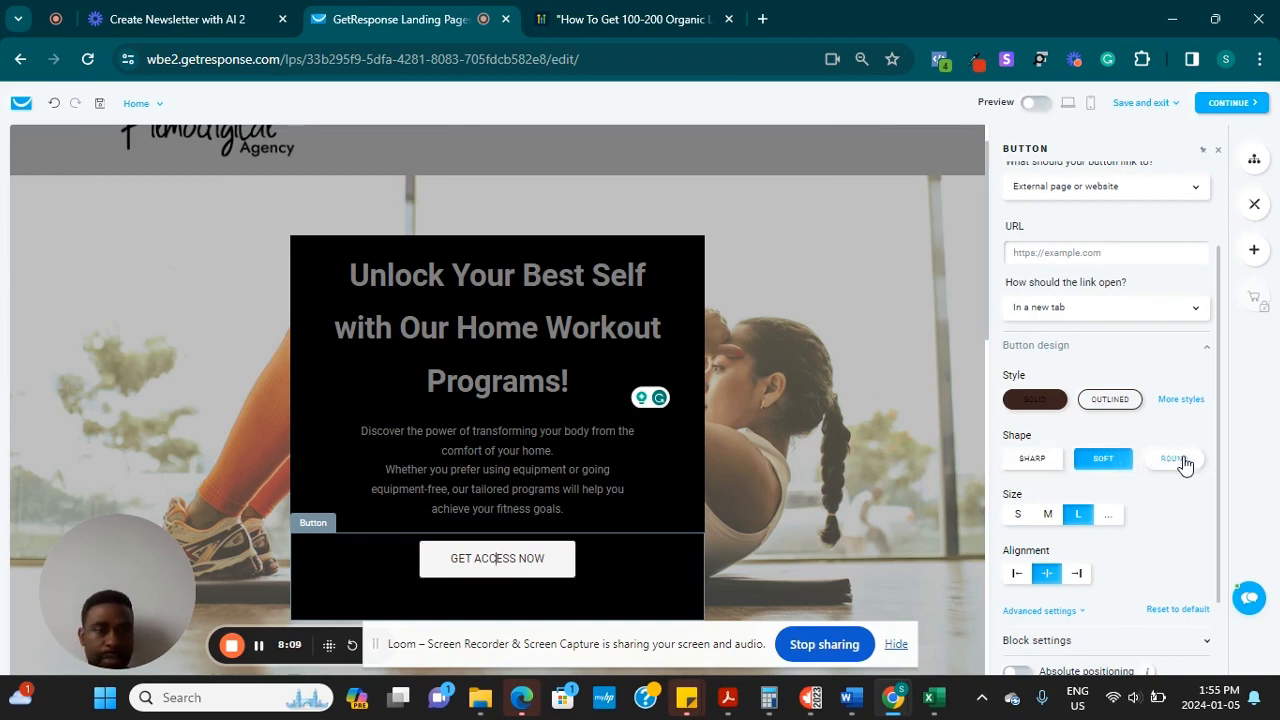
pyautogui.click(1181, 458)
pyautogui.click(1040, 462)
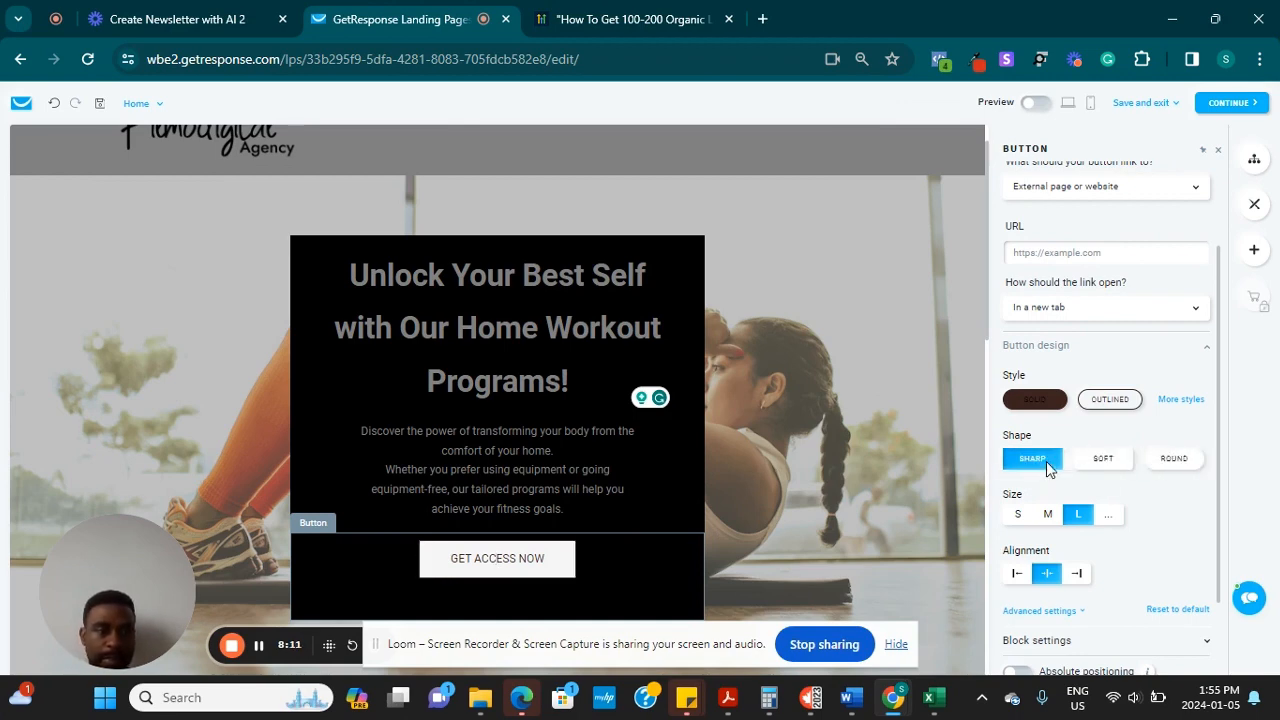
pyautogui.scroll(-1, 1120, 489)
pyautogui.scroll(3, 1110, 430)
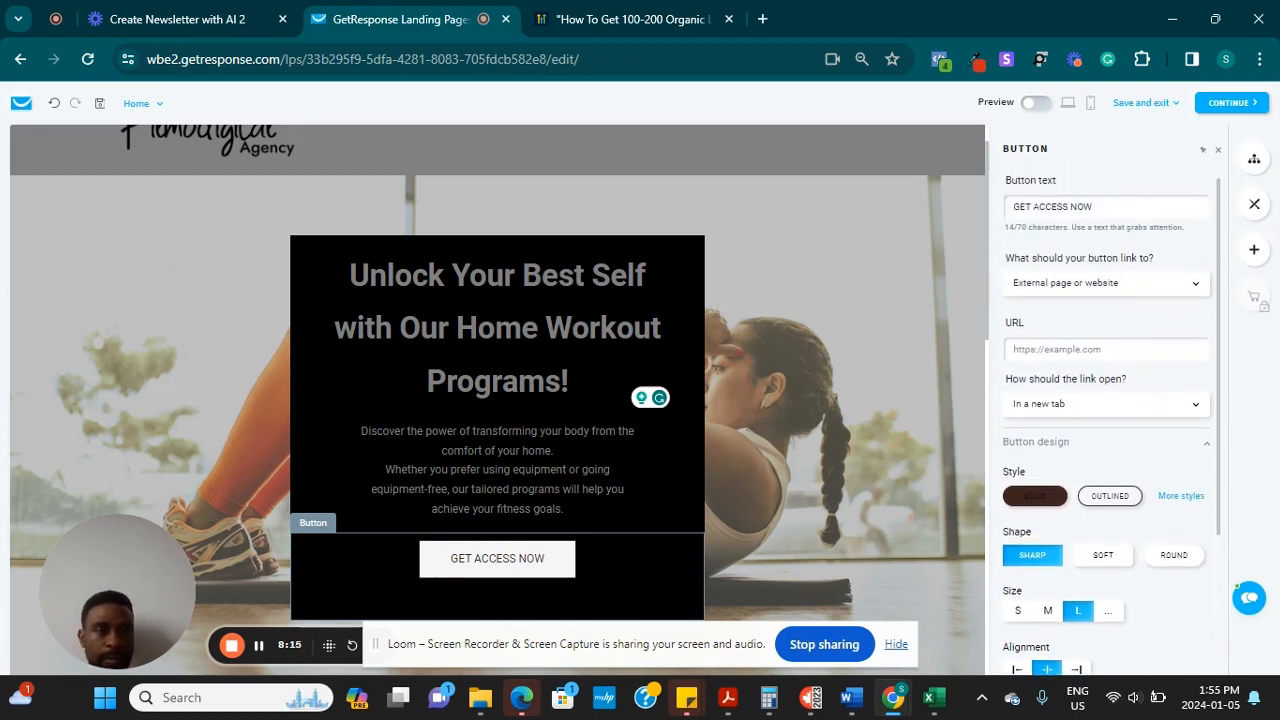
pyautogui.scroll(1, 1110, 420)
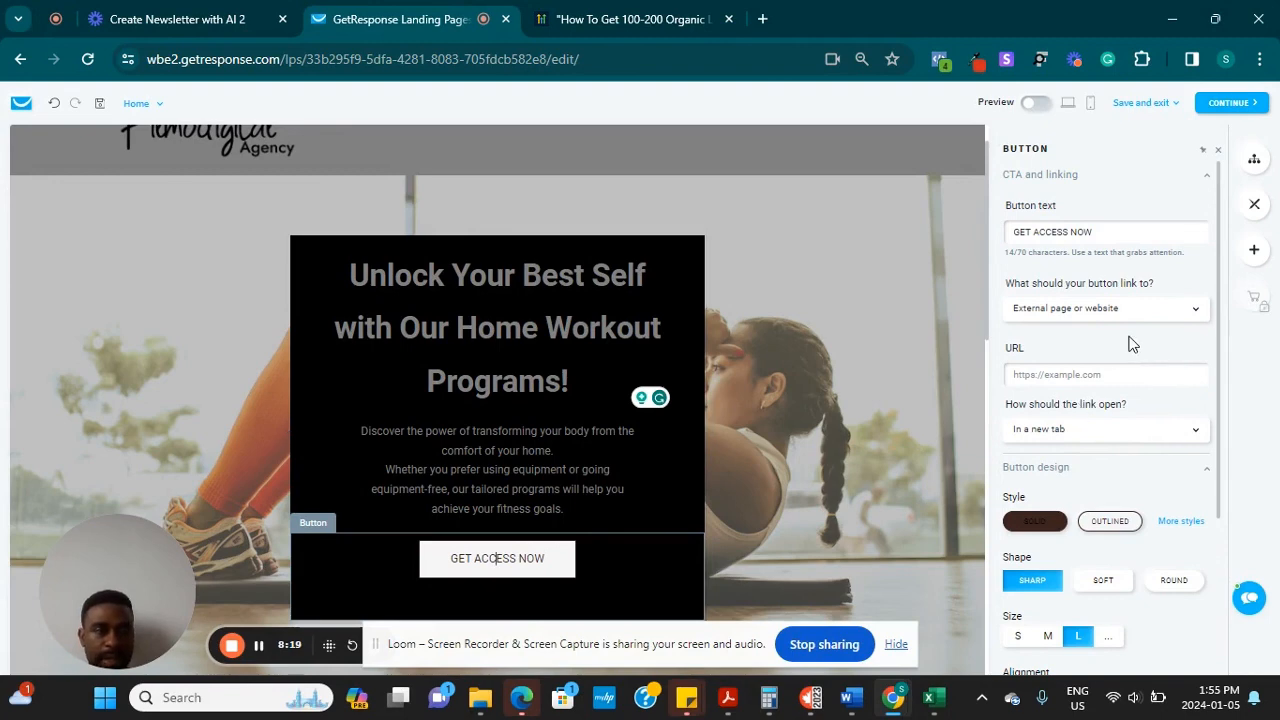
# Link the button to the Home page's Header anchor, opening on the same page
pyautogui.click(1193, 312)
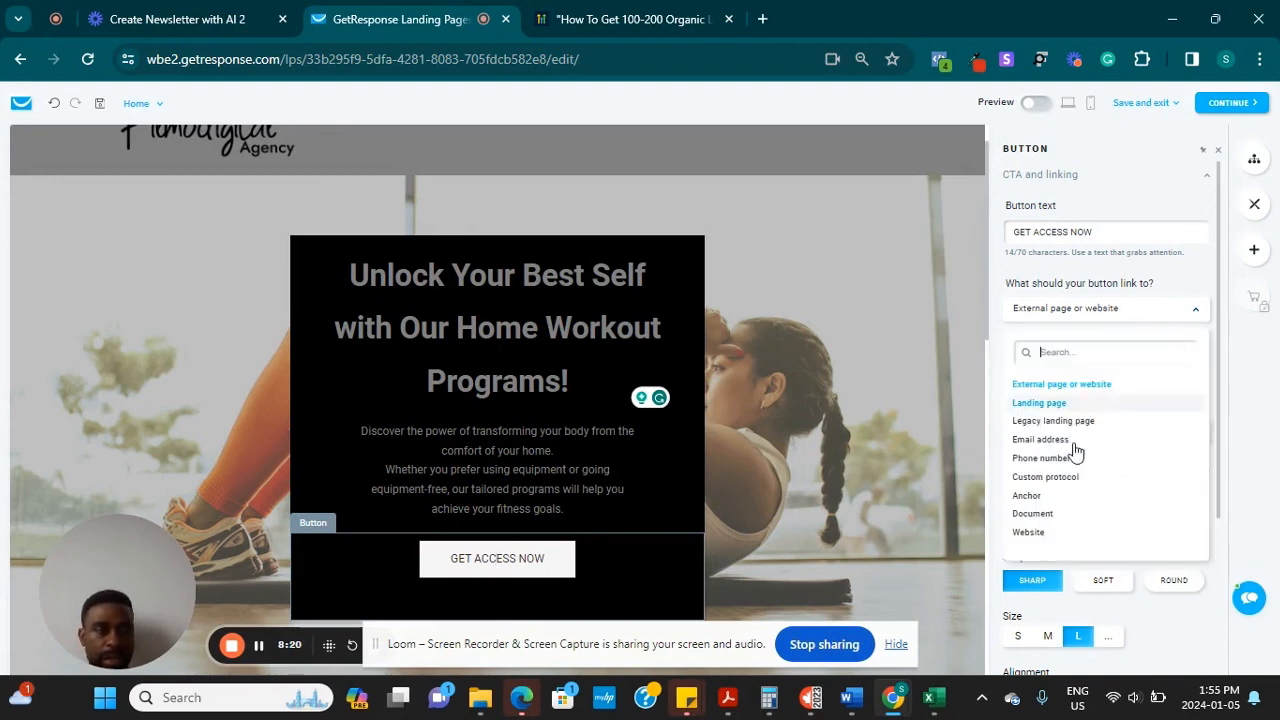
pyautogui.click(1027, 495)
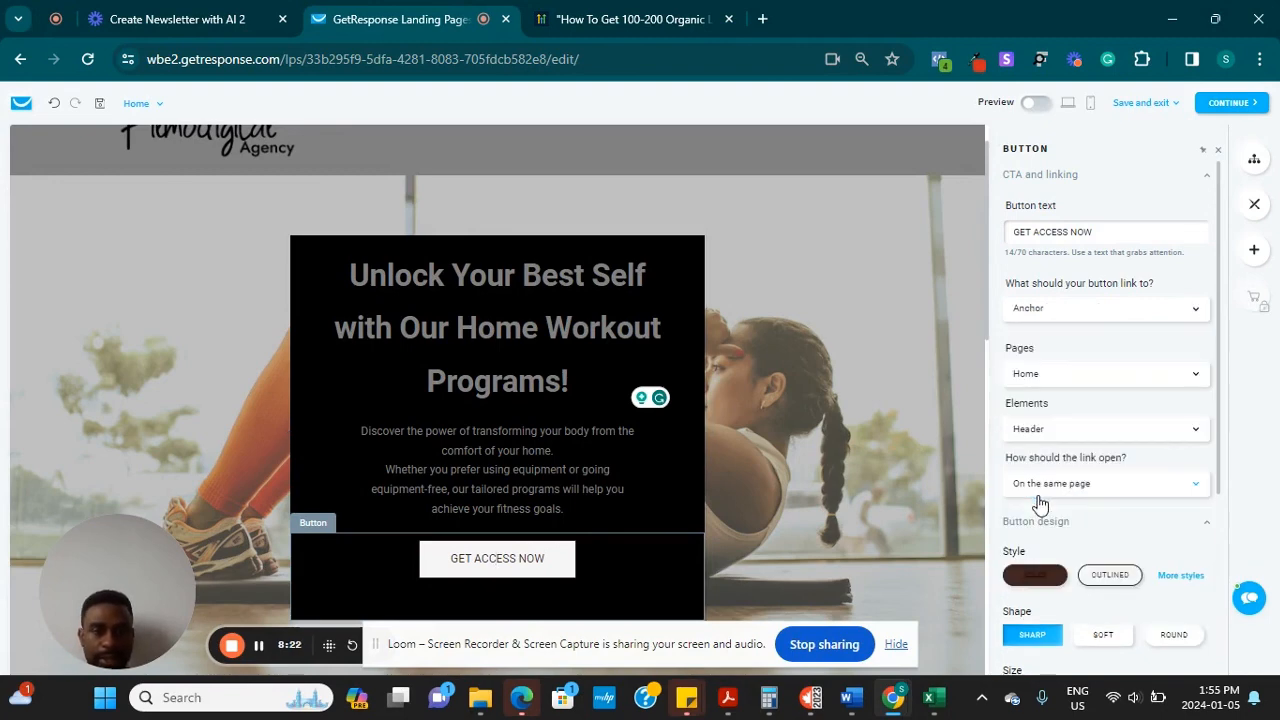
pyautogui.click(1193, 382)
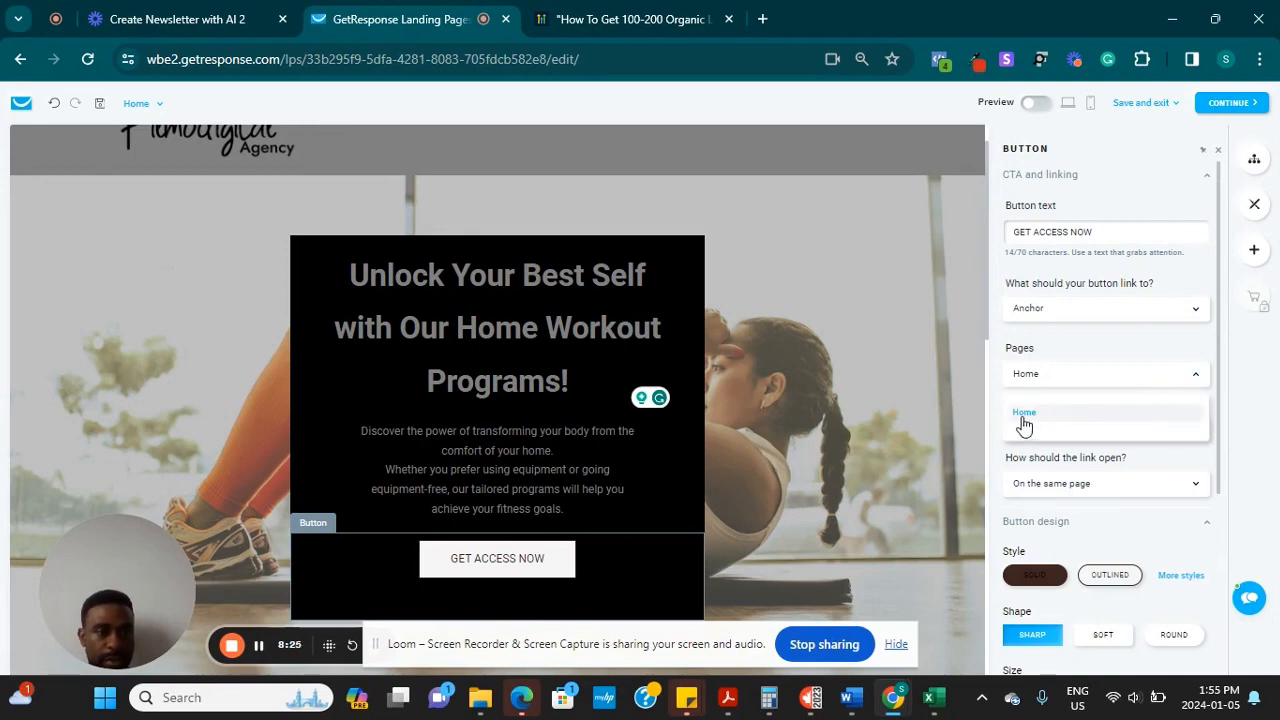
pyautogui.click(1088, 337)
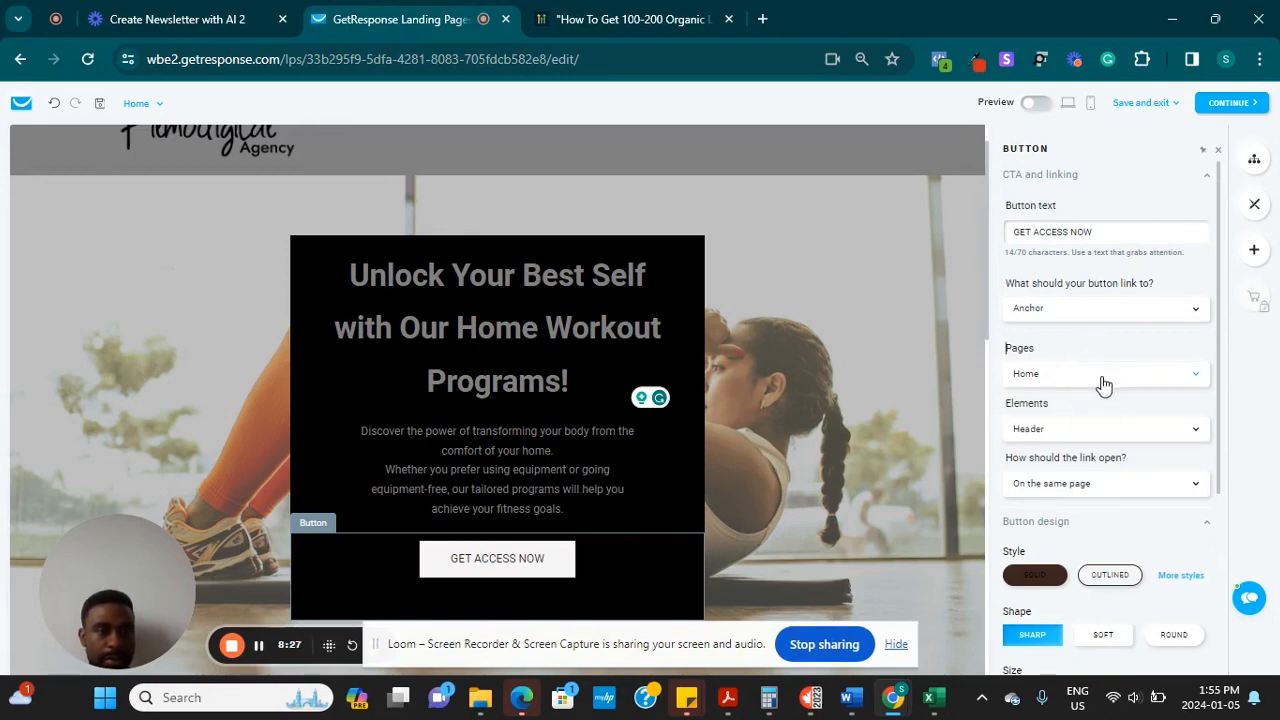
pyautogui.scroll(-2, 1103, 385)
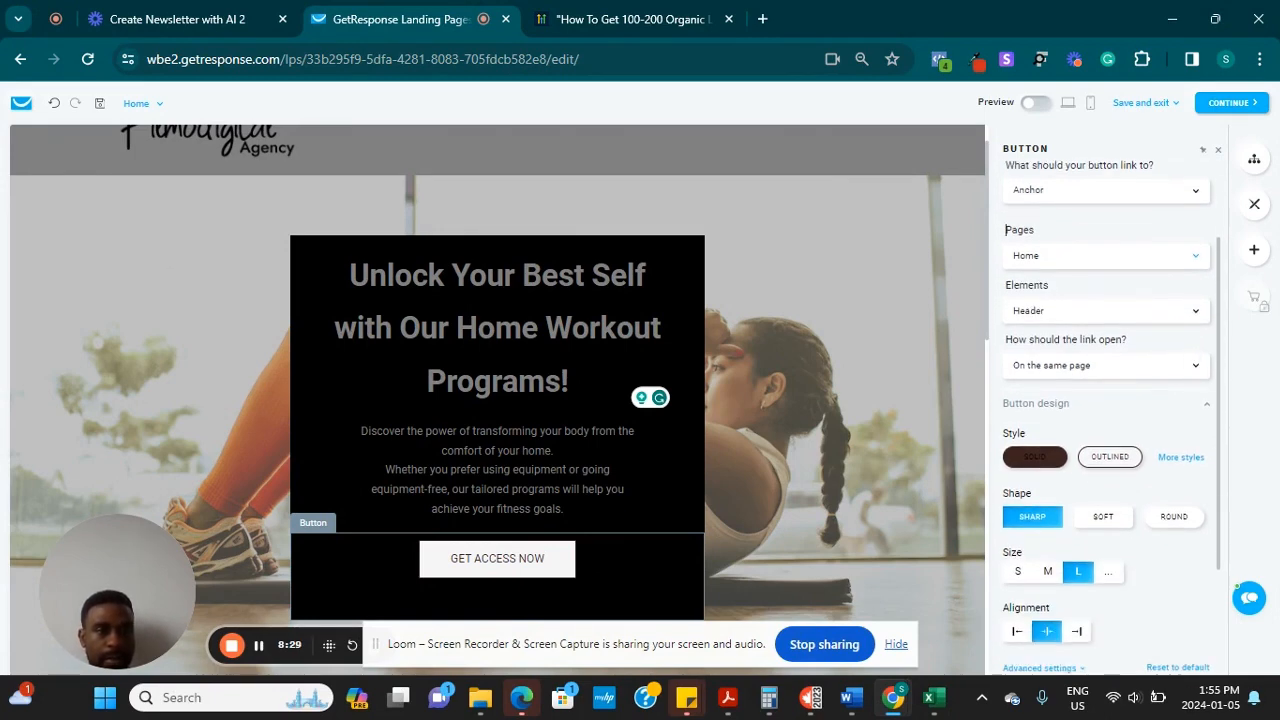
pyautogui.click(1100, 365)
pyautogui.click(1050, 422)
pyautogui.scroll(2, 1100, 400)
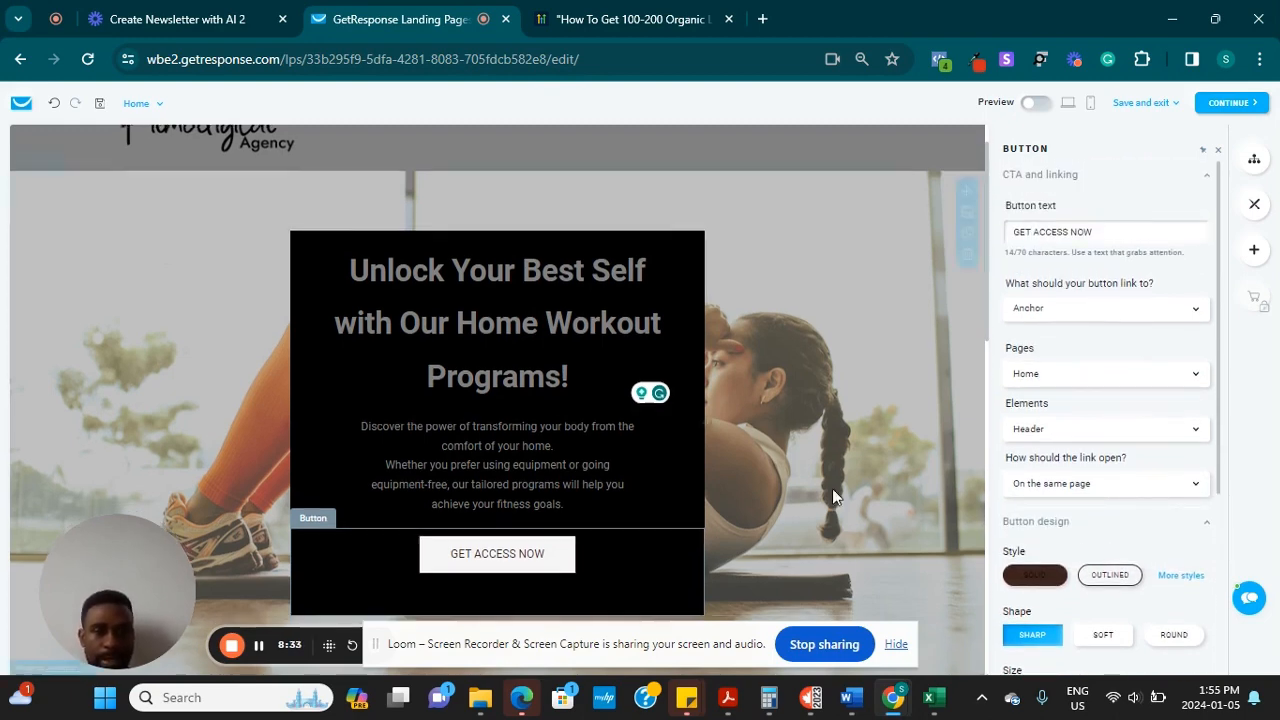
pyautogui.scroll(-1, 741, 485)
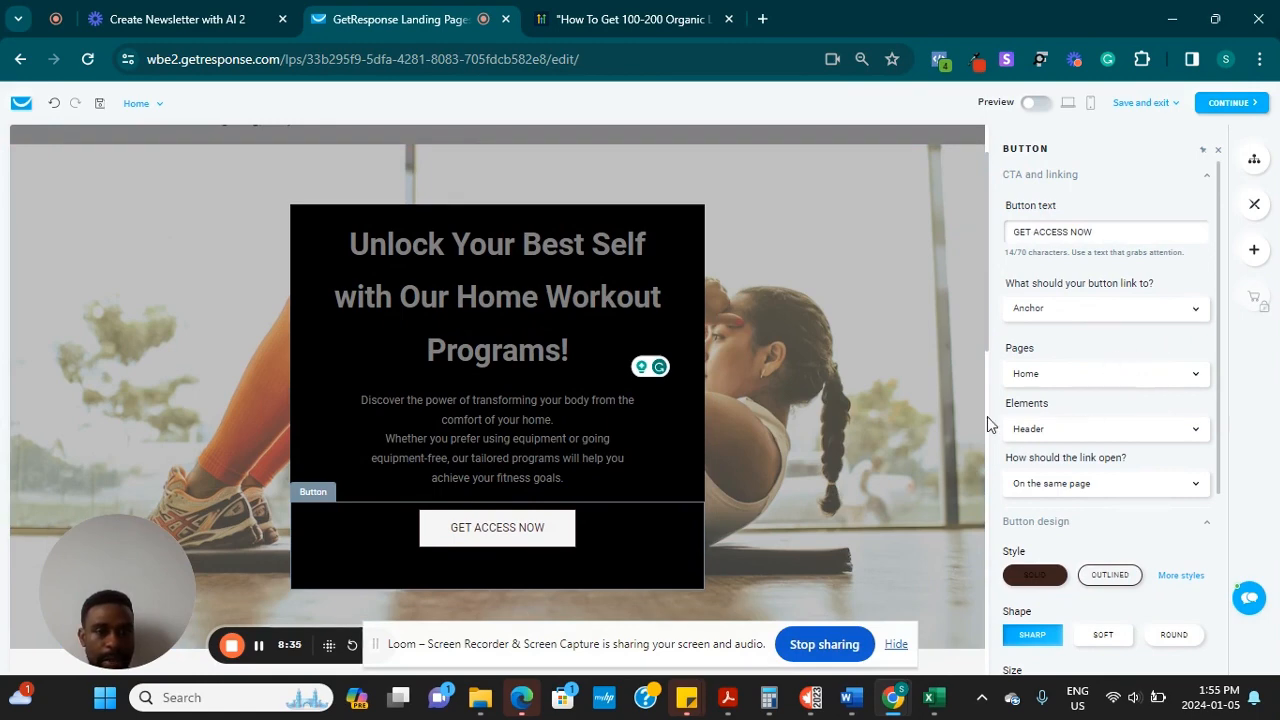
pyautogui.click(847, 350)
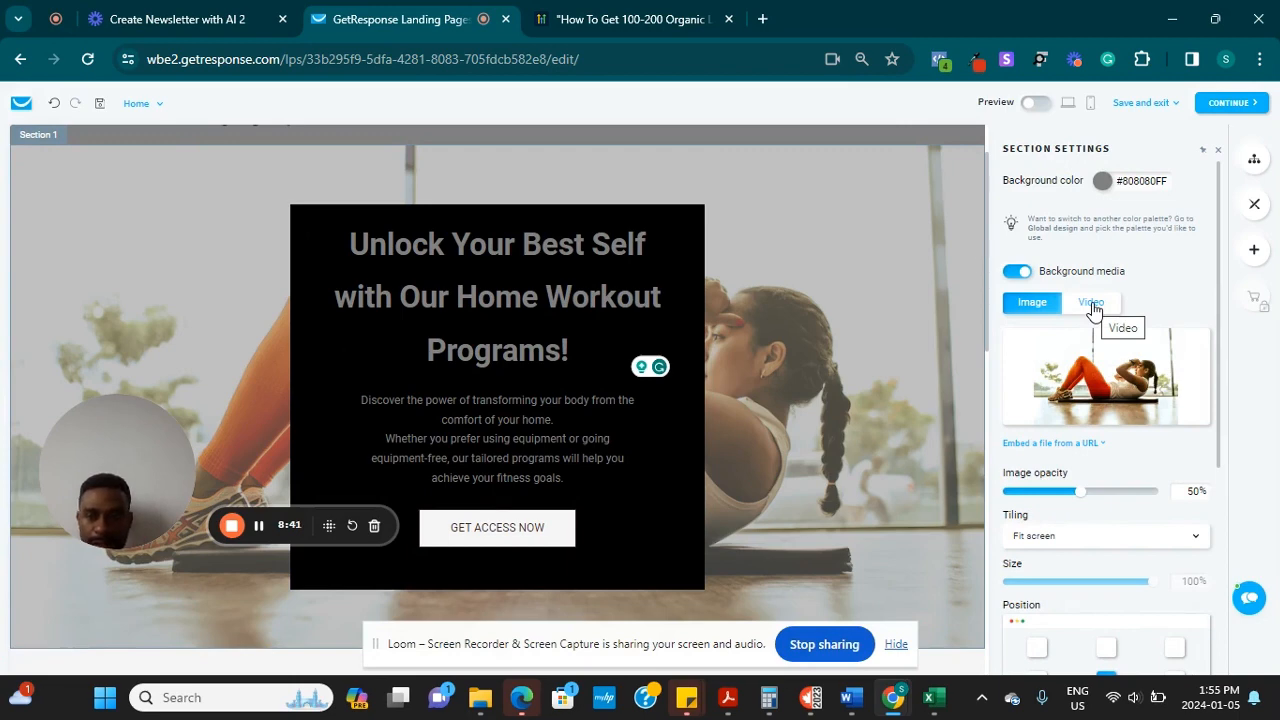
# Delete the Fuel Your Journey section
pyautogui.scroll(-10, 498, 400)
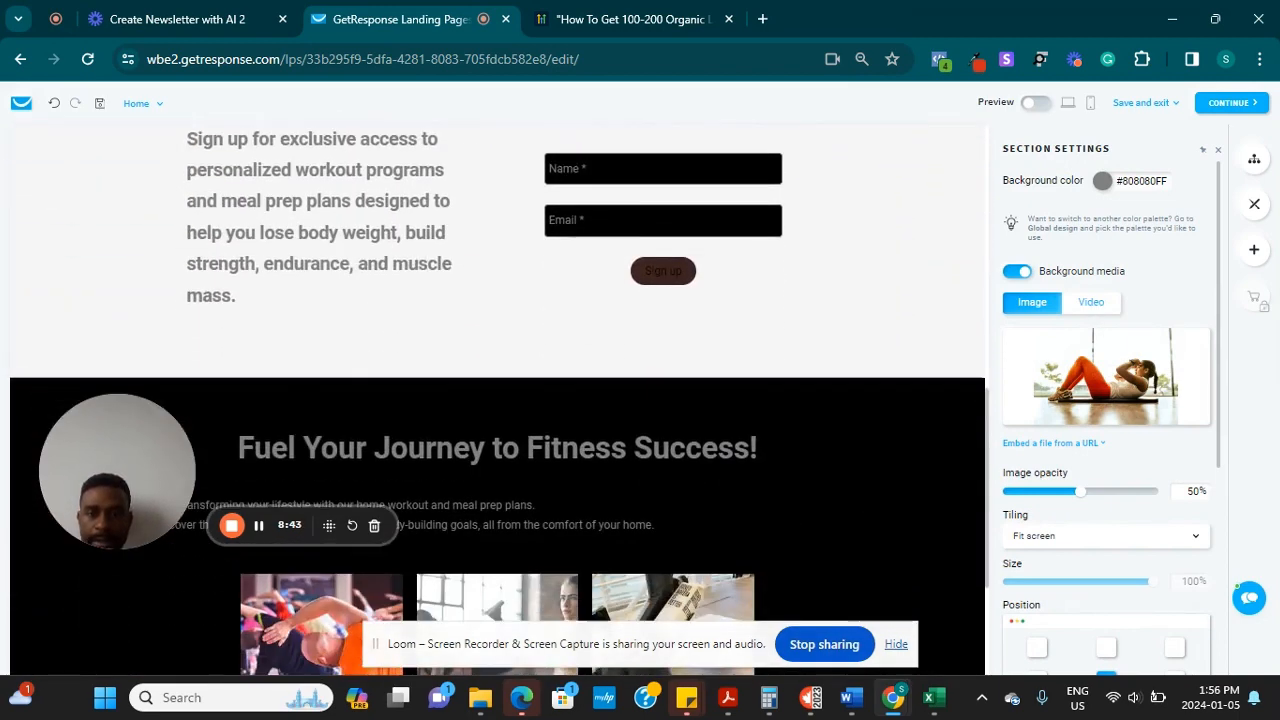
pyautogui.scroll(-2, 498, 400)
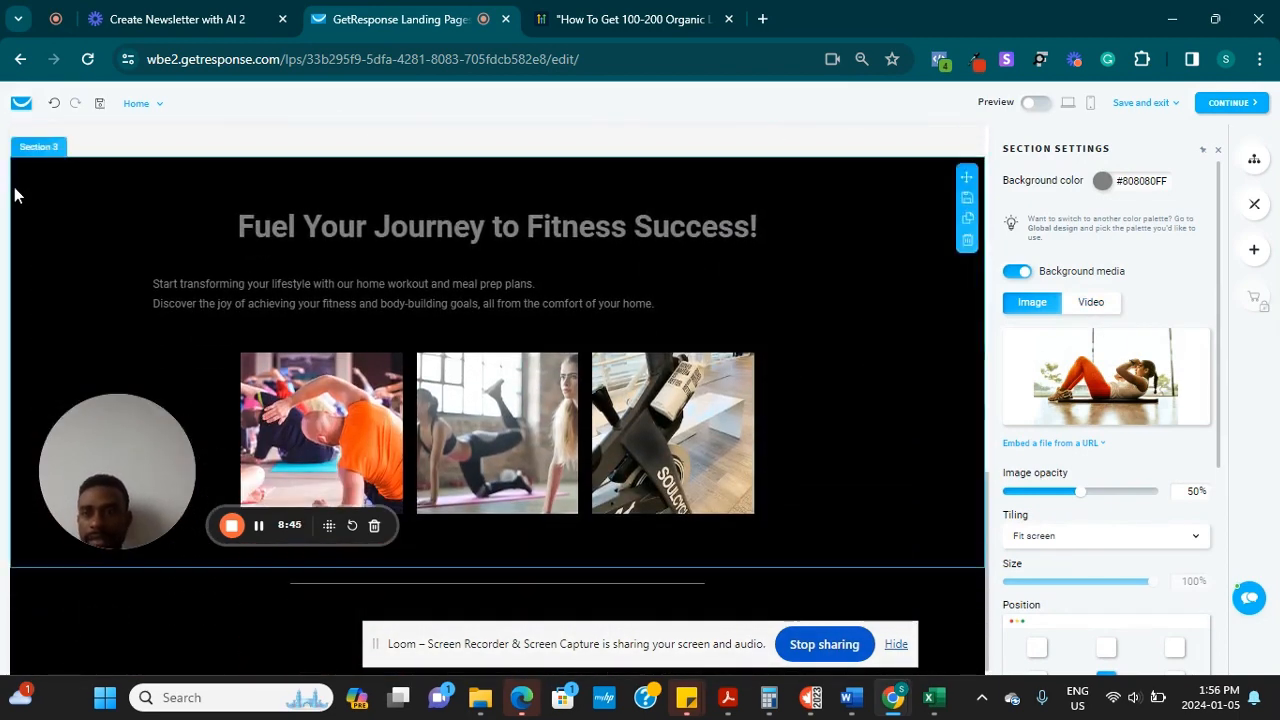
pyautogui.click(16, 195)
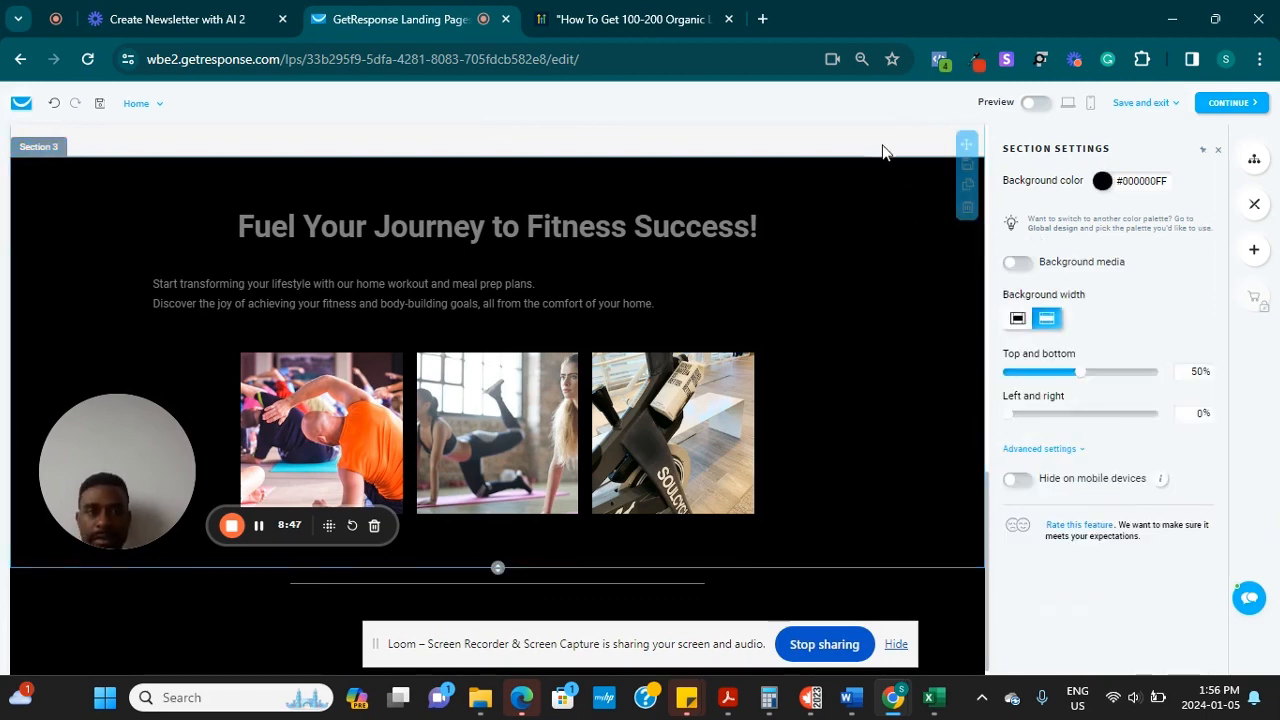
pyautogui.click(967, 240)
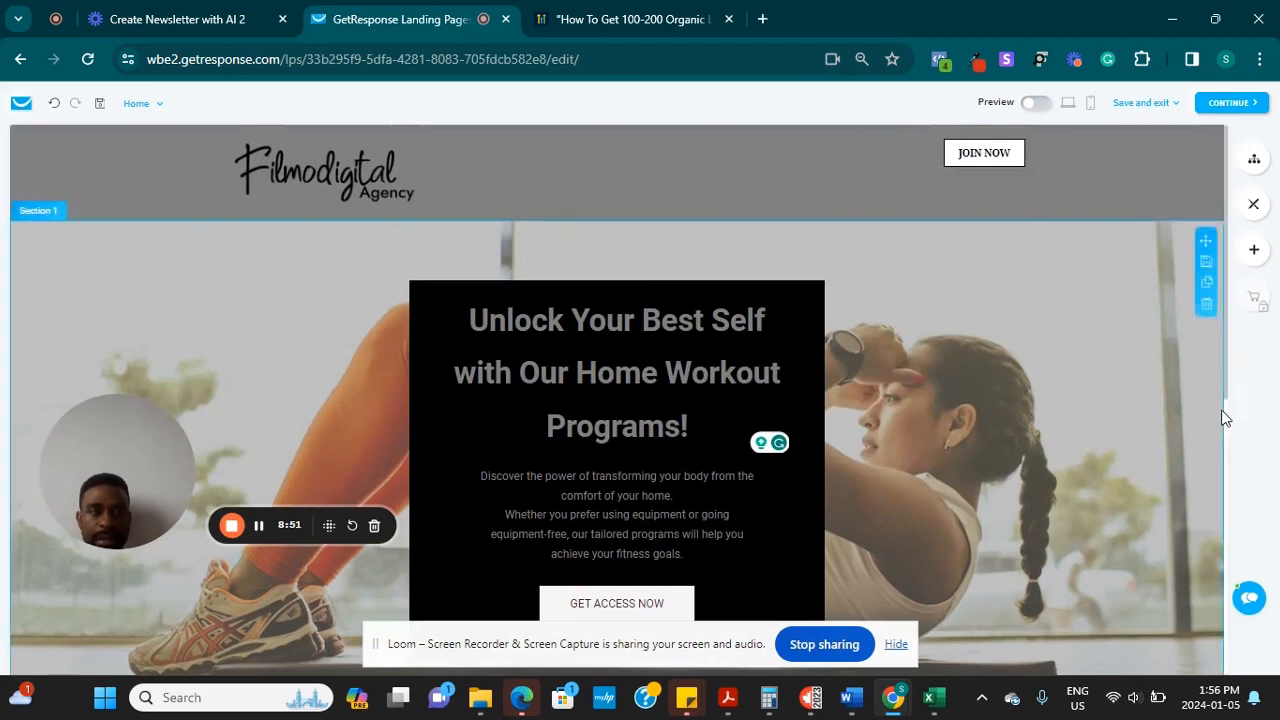
# Make the footer background light grey #F6F6F6FF
pyautogui.moveTo(1227, 423); pyautogui.dragTo(1230, 492)
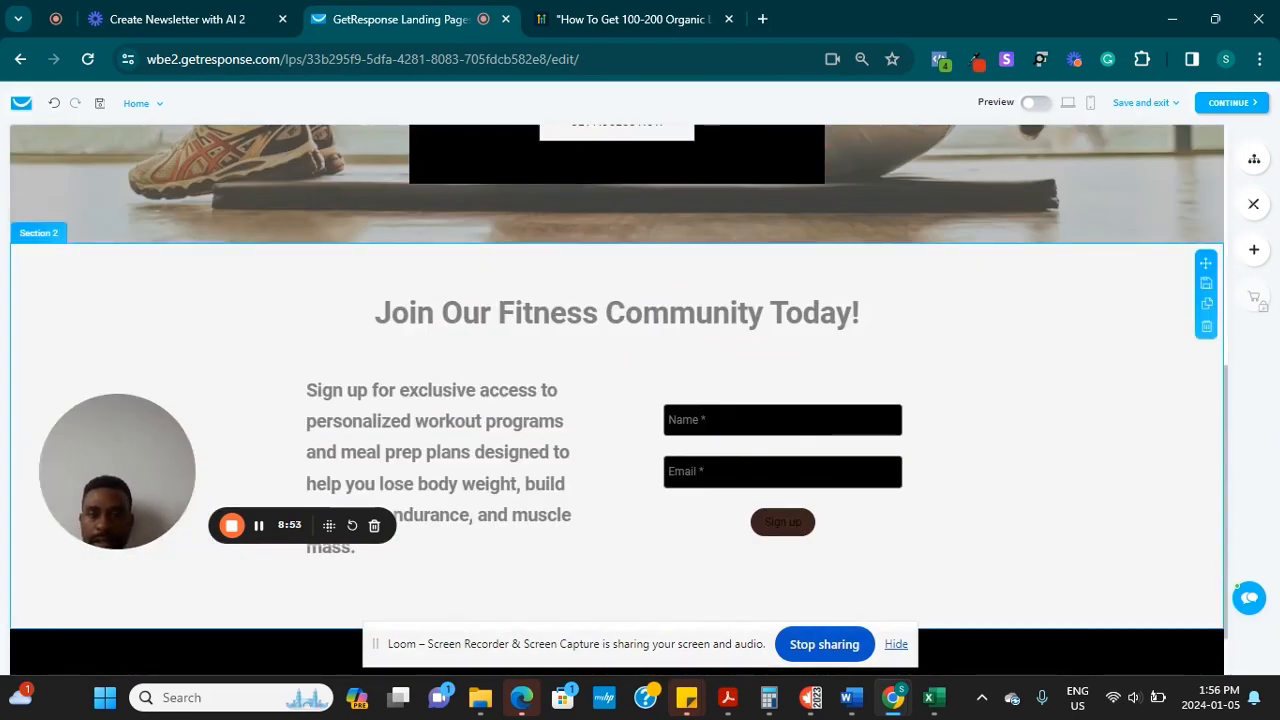
pyautogui.scroll(-1, 1223, 552)
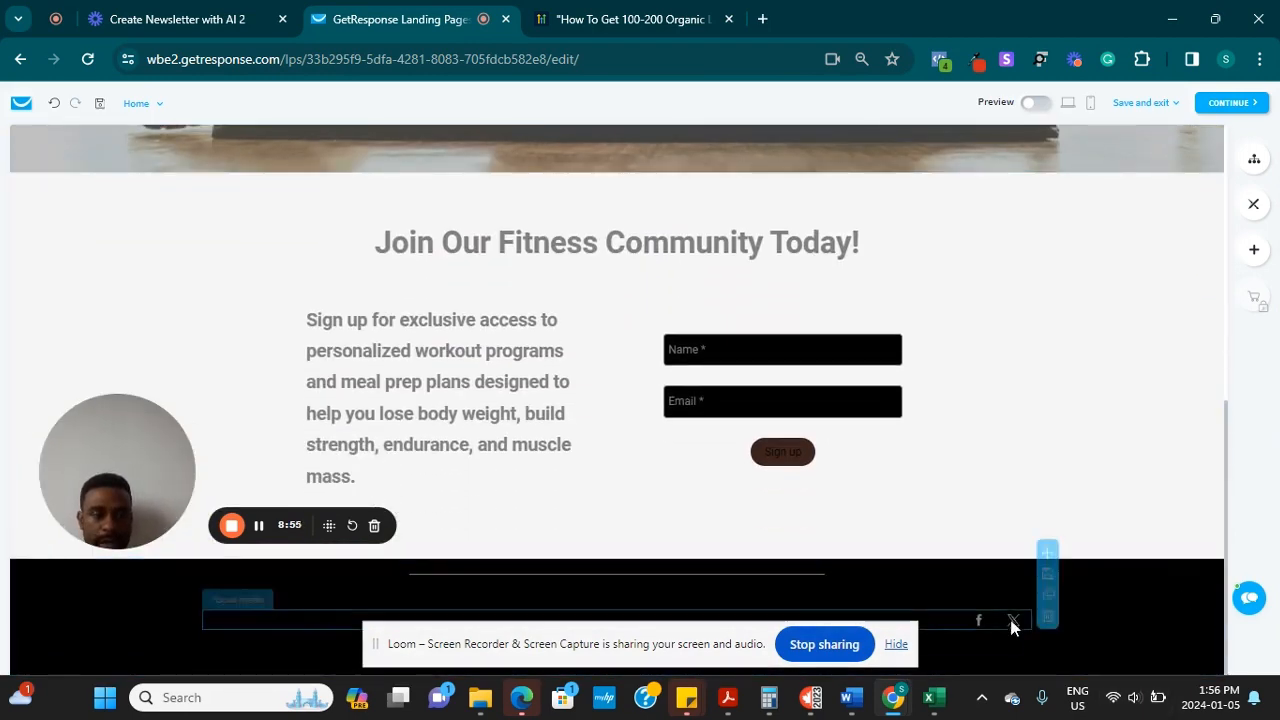
pyautogui.click(1178, 606)
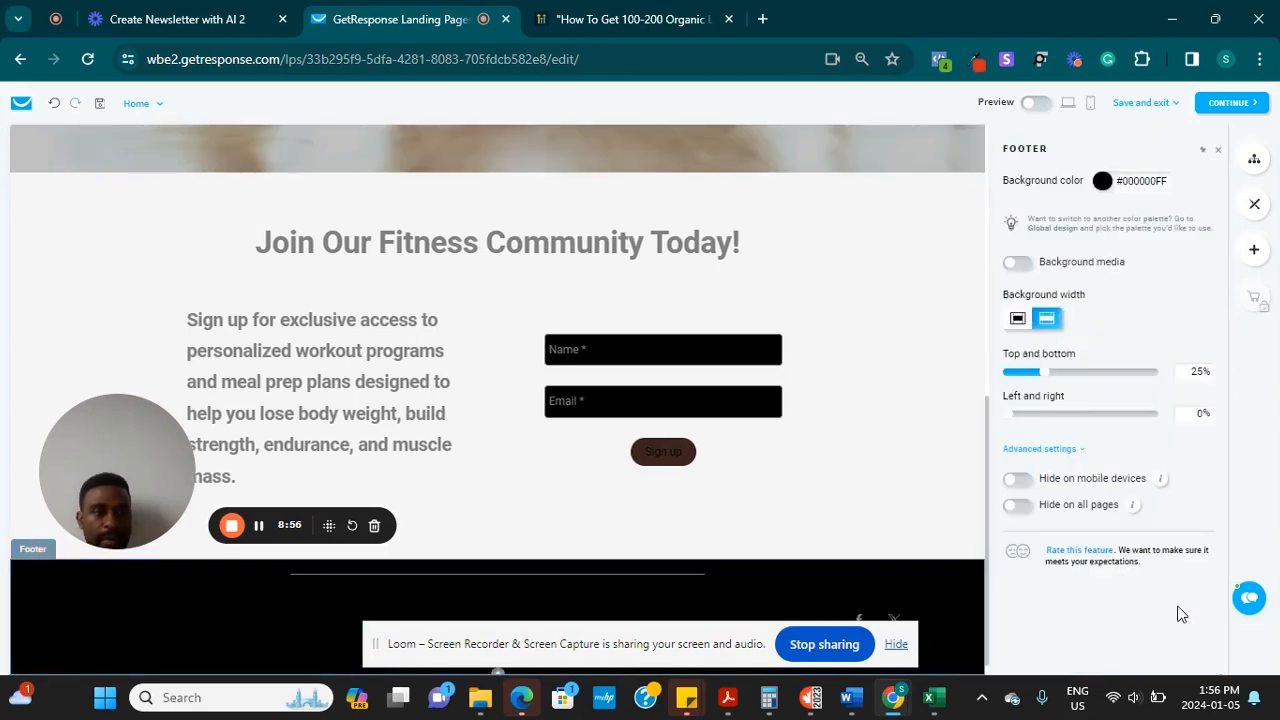
pyautogui.click(1102, 183)
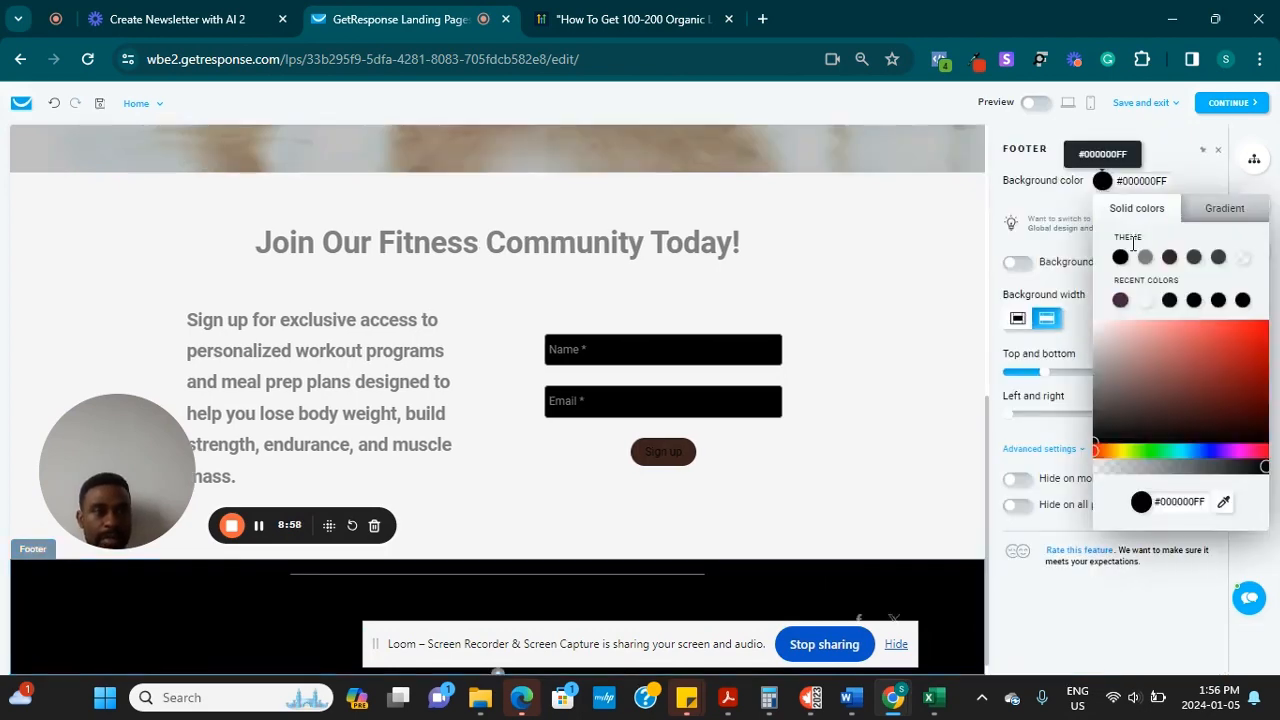
pyautogui.click(1145, 301)
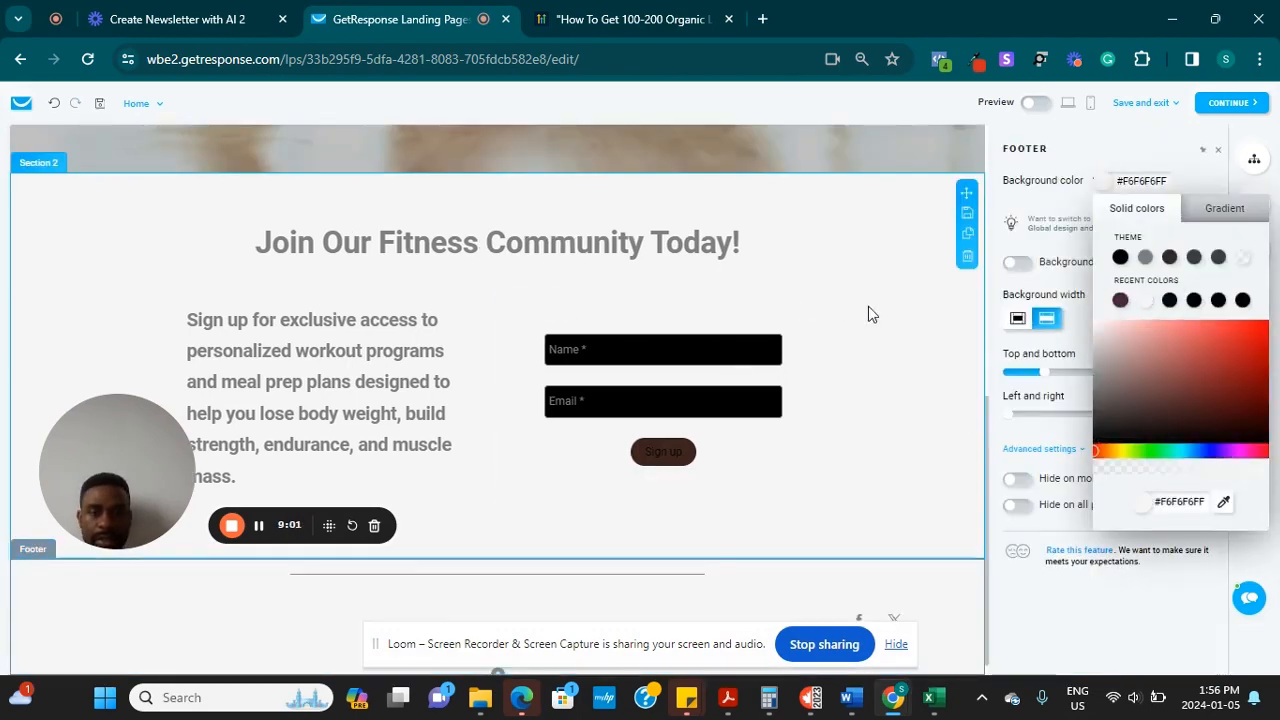
# Look at the footer's Facebook social link, then show the signup form's name and email fields
pyautogui.scroll(-1, 909, 414)
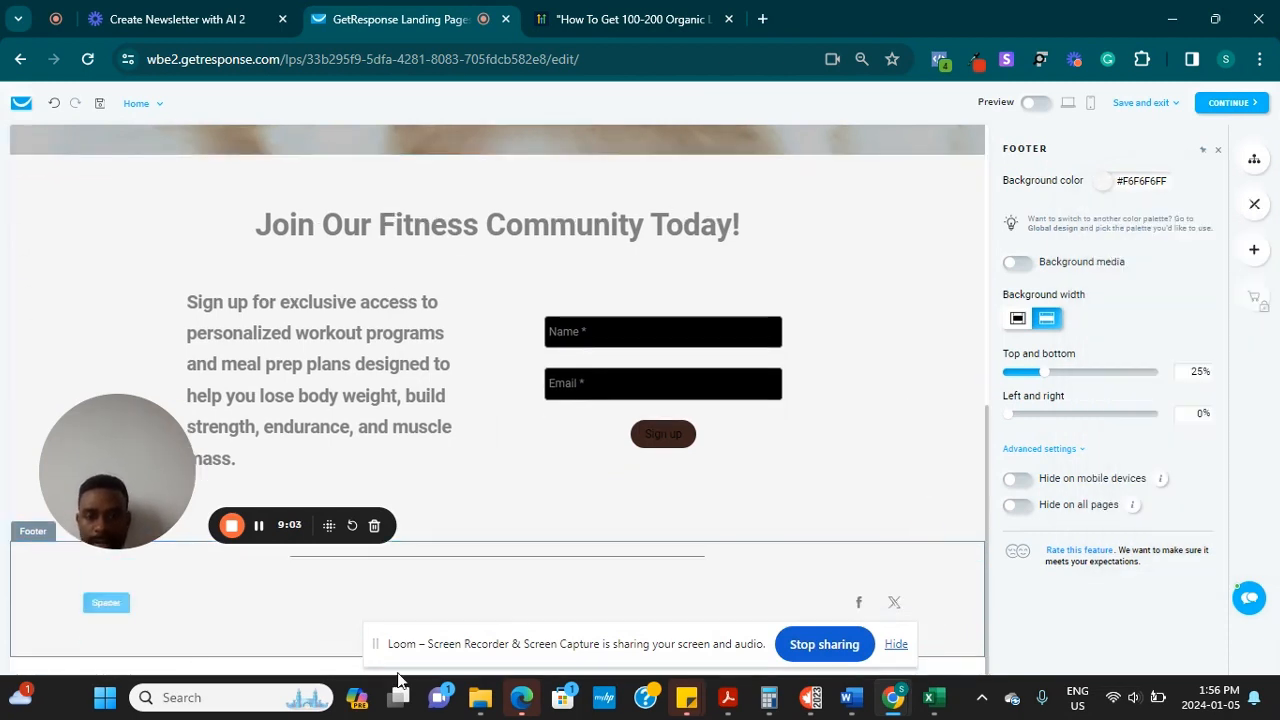
pyautogui.moveTo(378, 646); pyautogui.dragTo(14, 673)
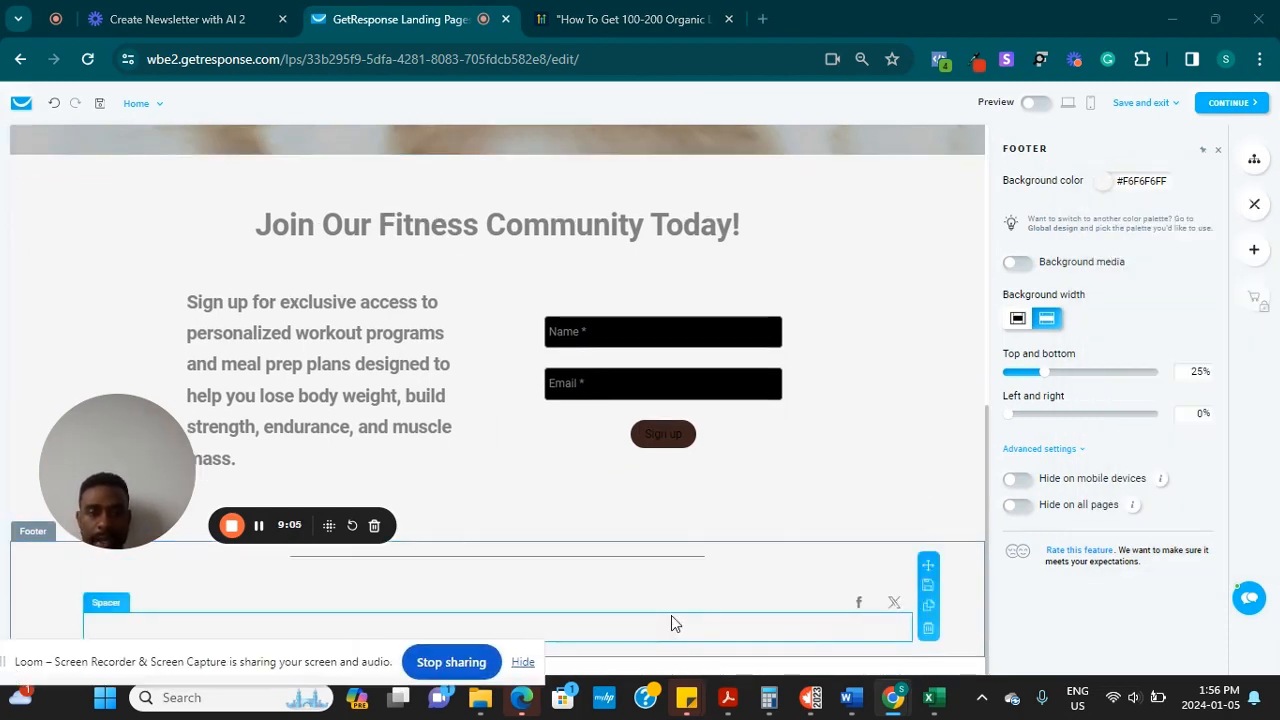
pyautogui.click(864, 603)
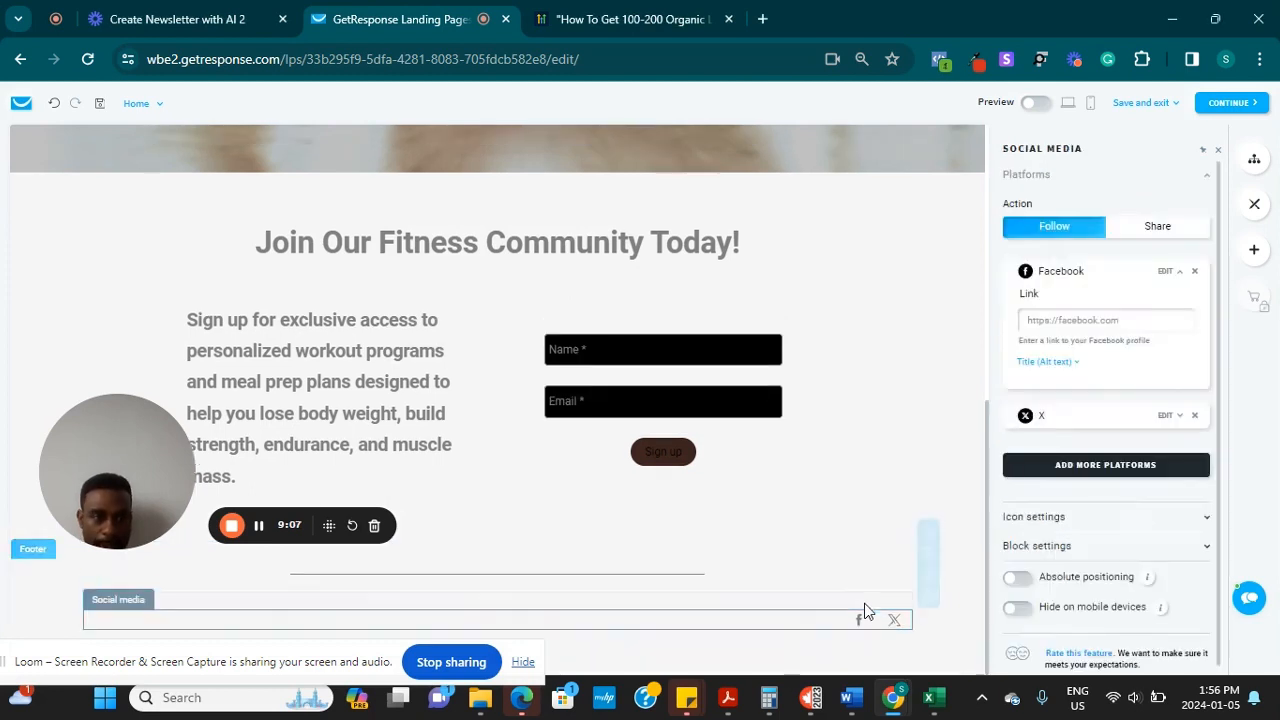
pyautogui.click(1090, 318)
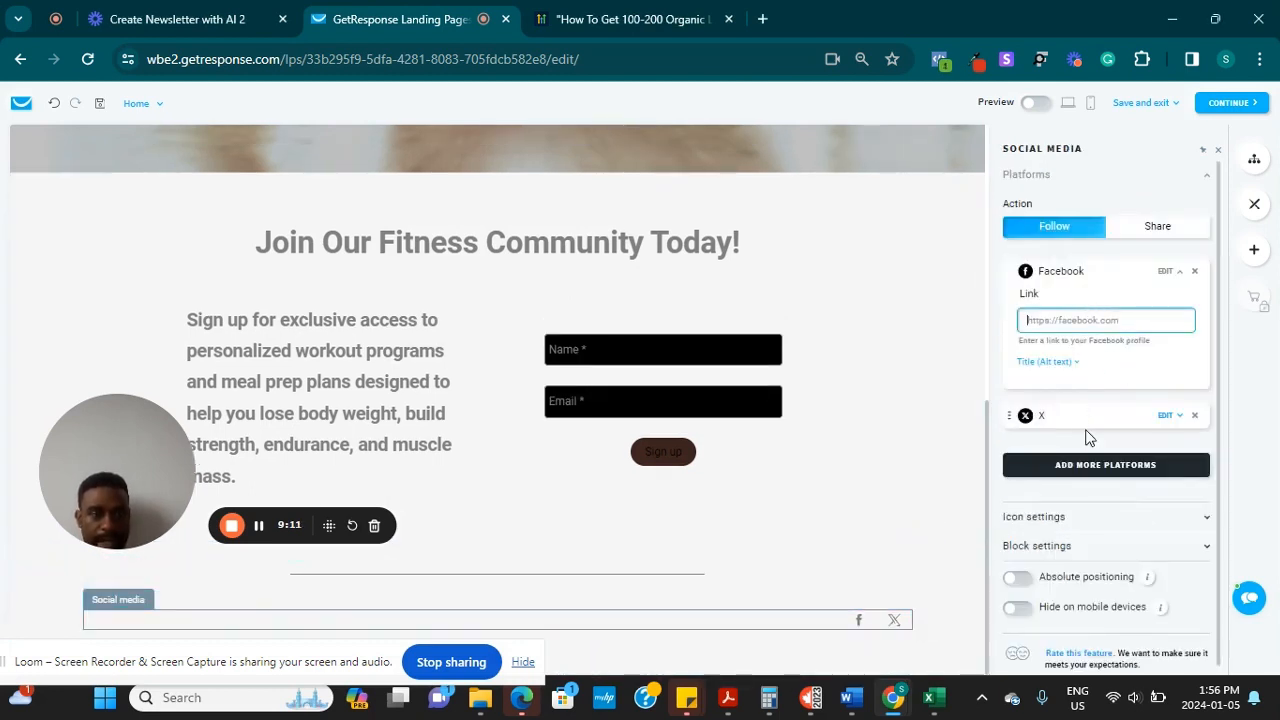
pyautogui.click(715, 348)
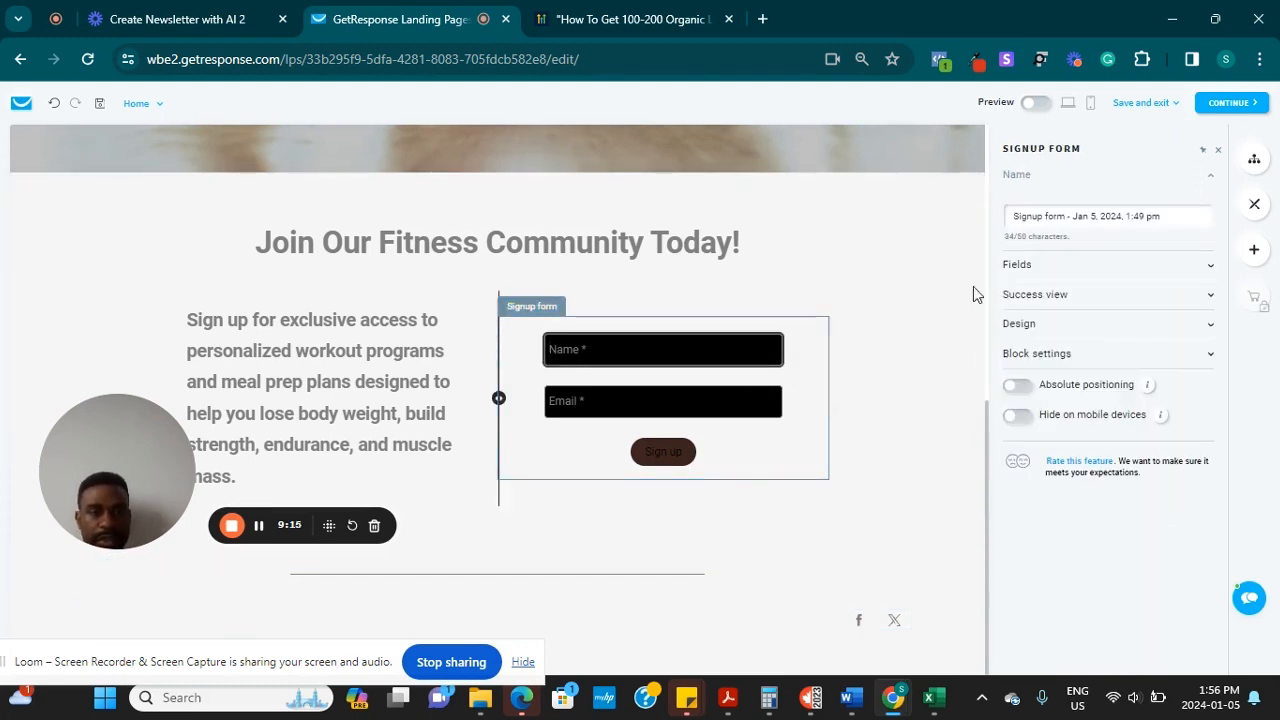
pyautogui.click(1068, 266)
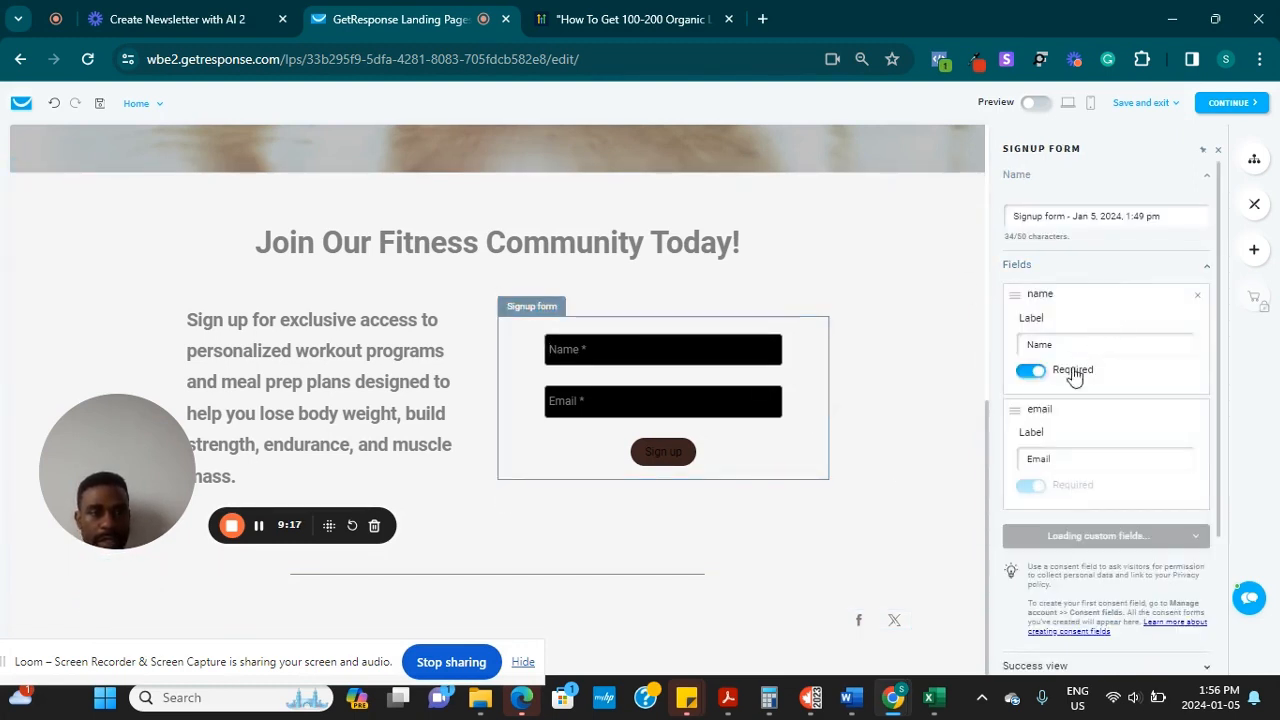
pyautogui.click(1113, 466)
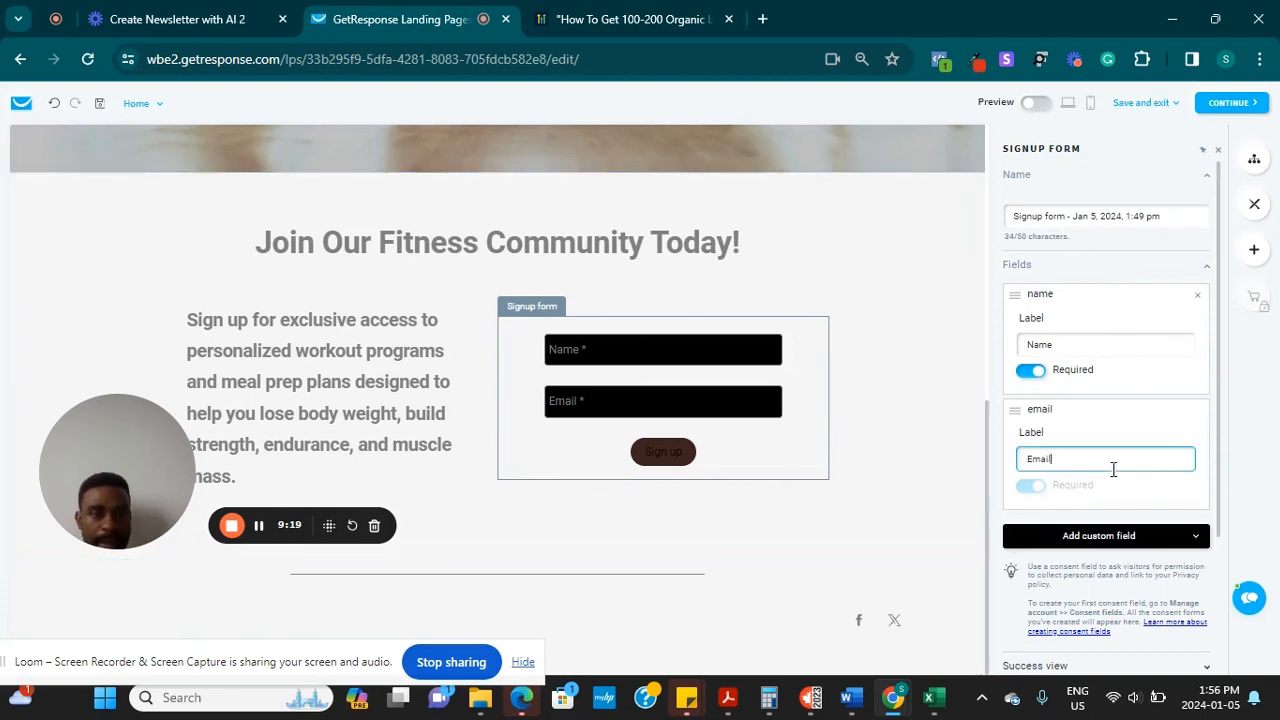
pyautogui.click(704, 408)
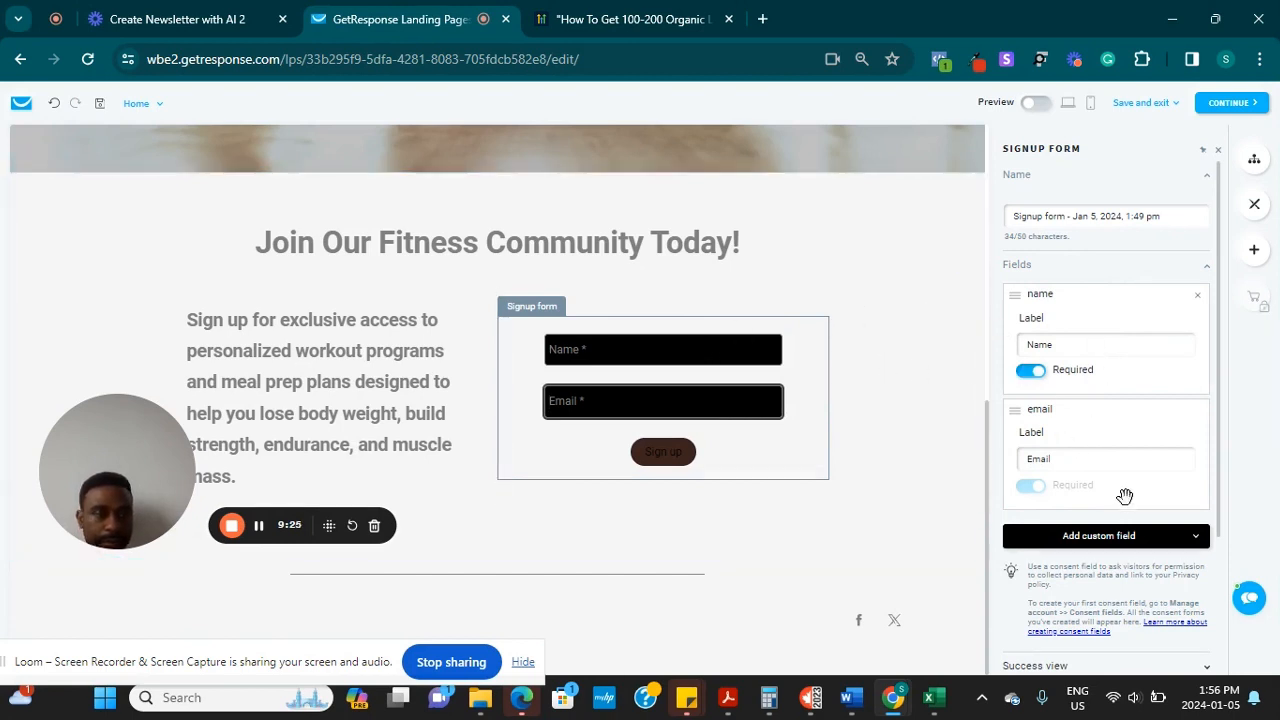
pyautogui.scroll(-2, 1147, 551)
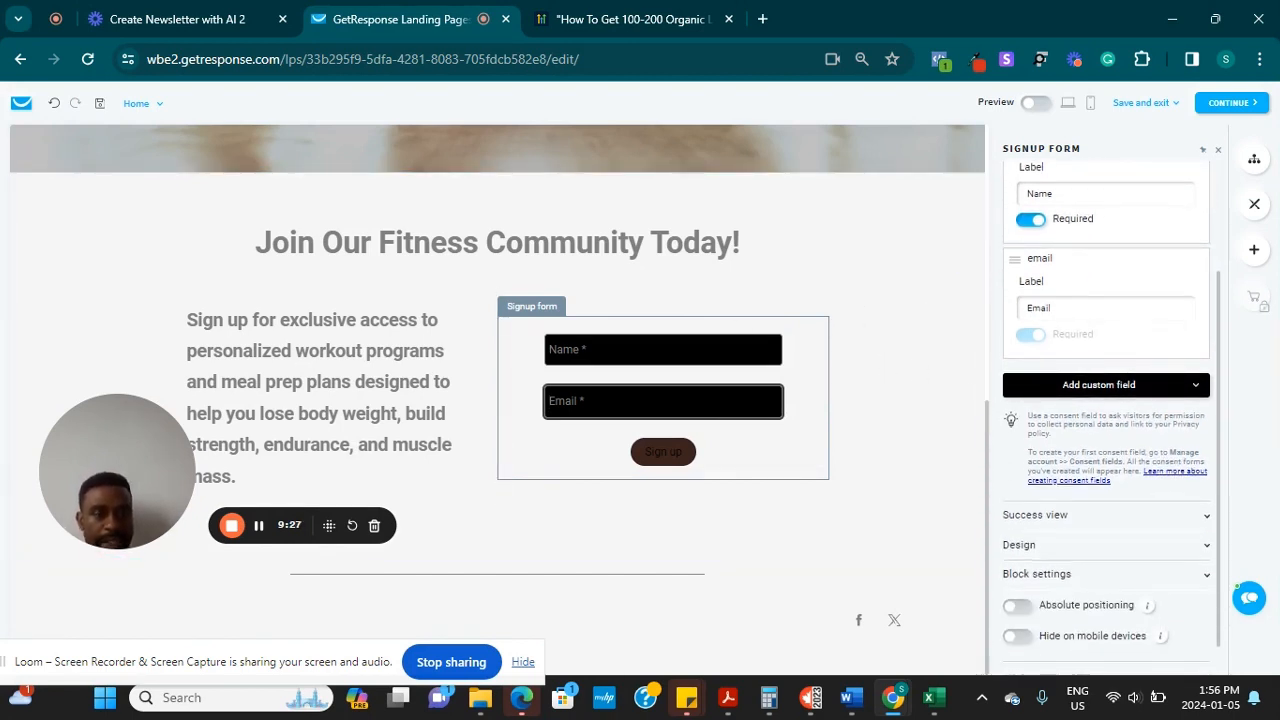
pyautogui.click(1155, 389)
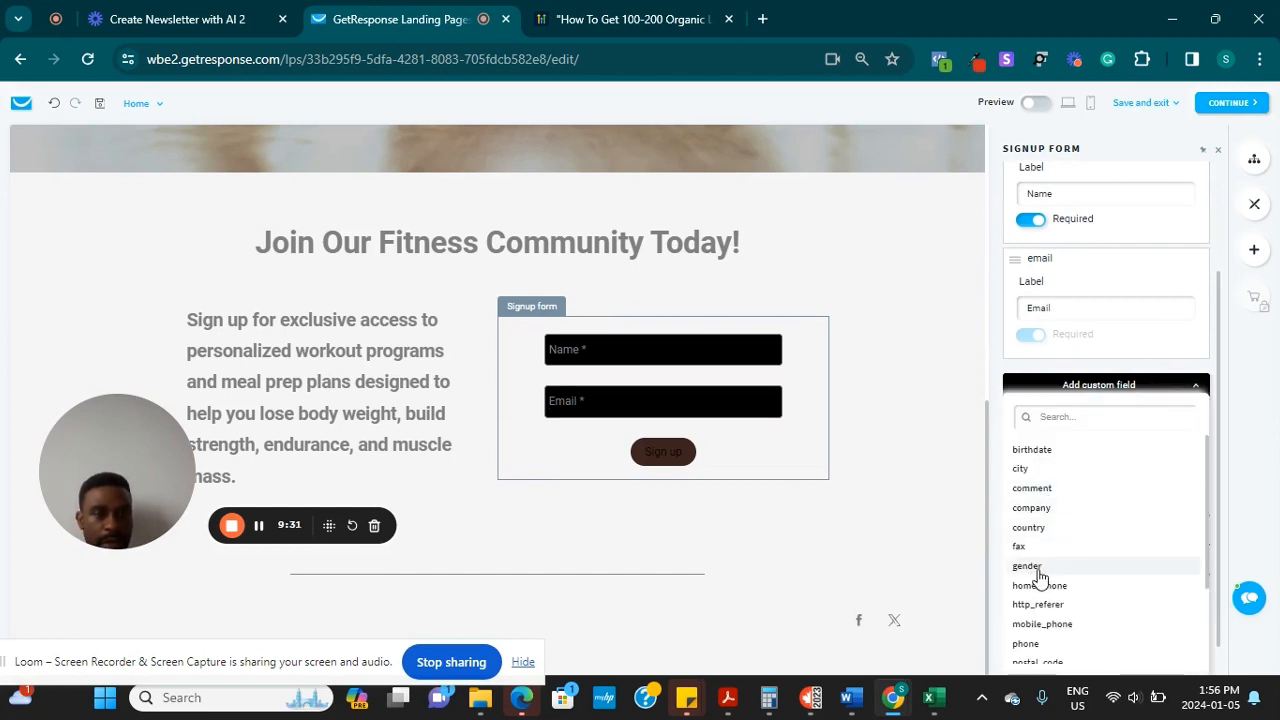
pyautogui.click(1027, 645)
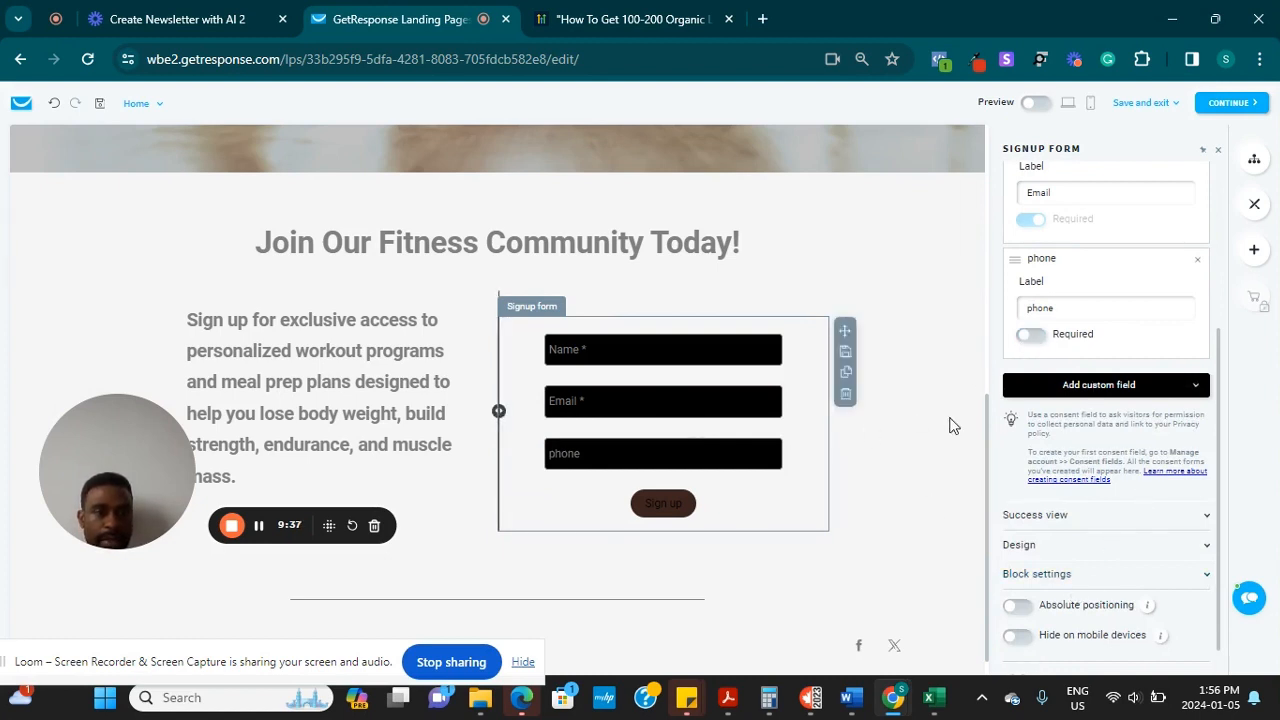
pyautogui.click(1197, 262)
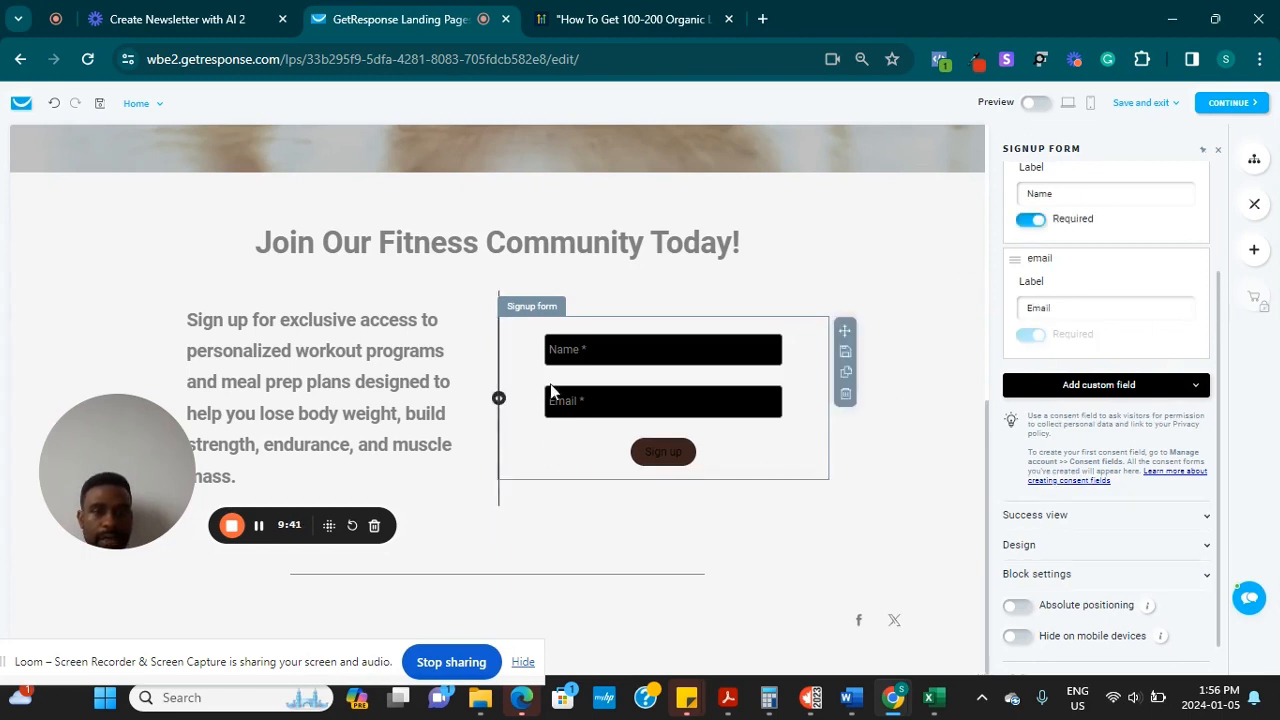
pyautogui.click(671, 408)
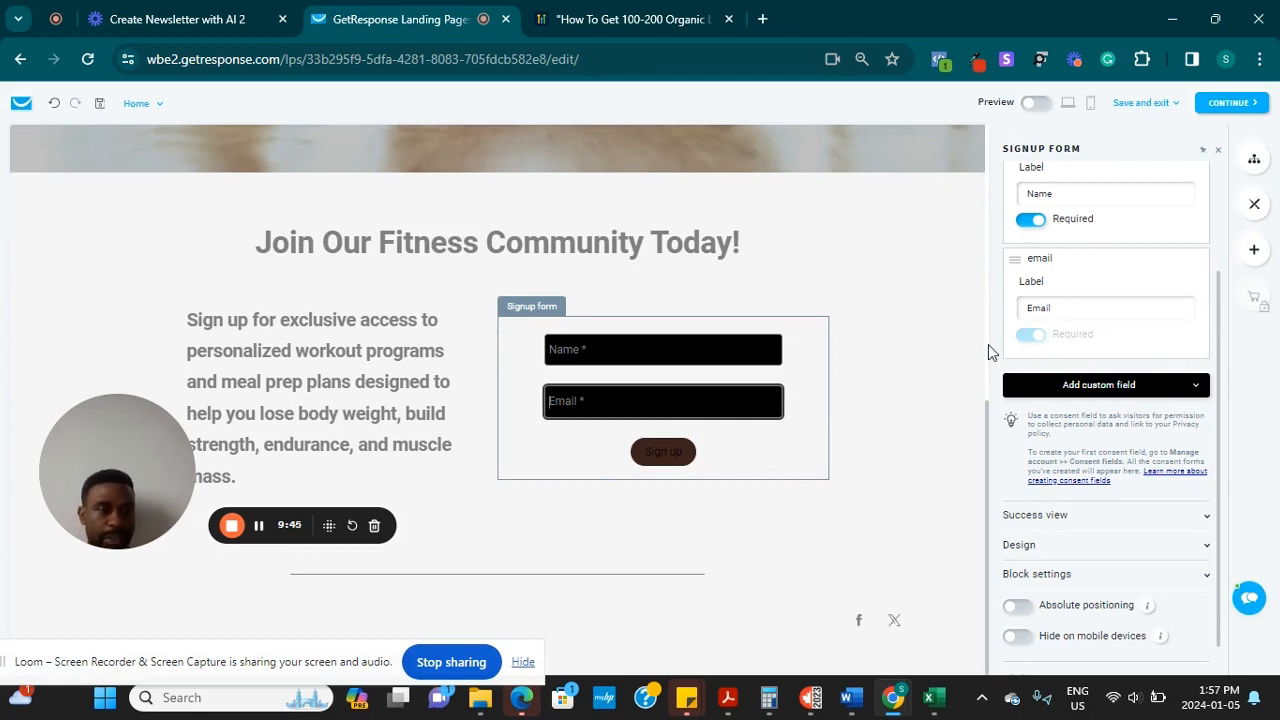
pyautogui.moveTo(1220, 372); pyautogui.dragTo(1210, 246)
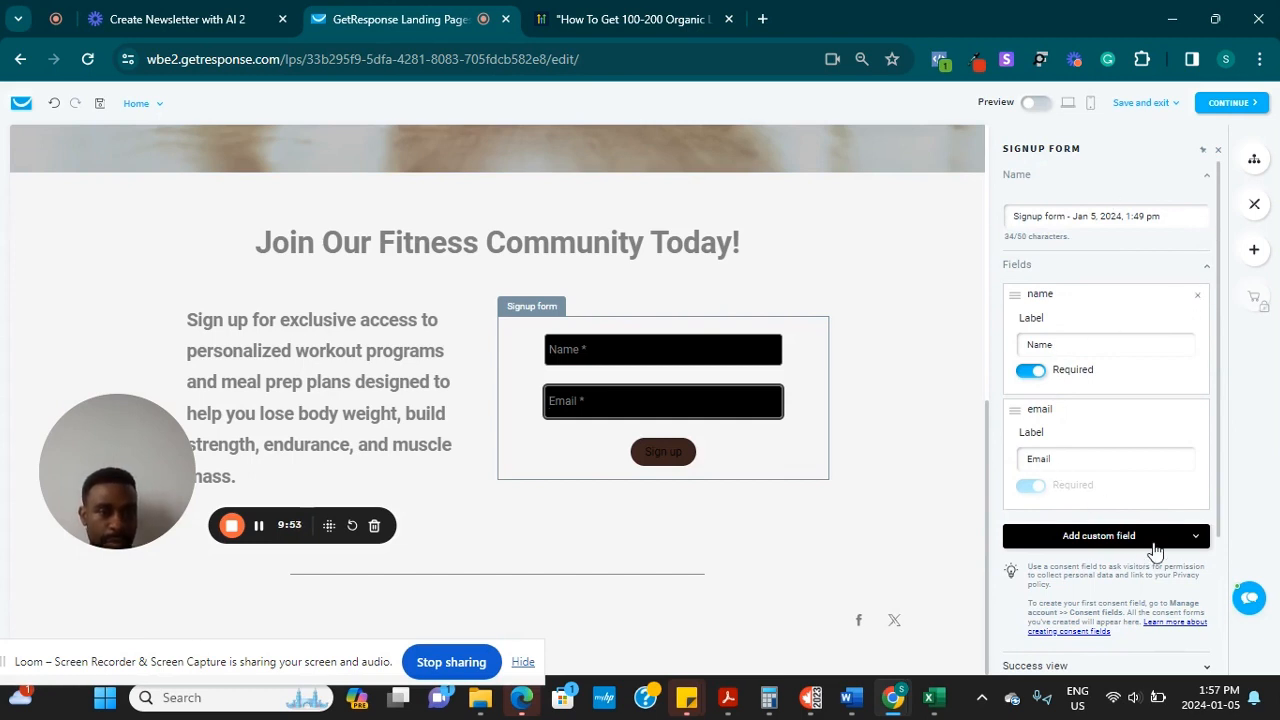
pyautogui.scroll(-2, 1155, 550)
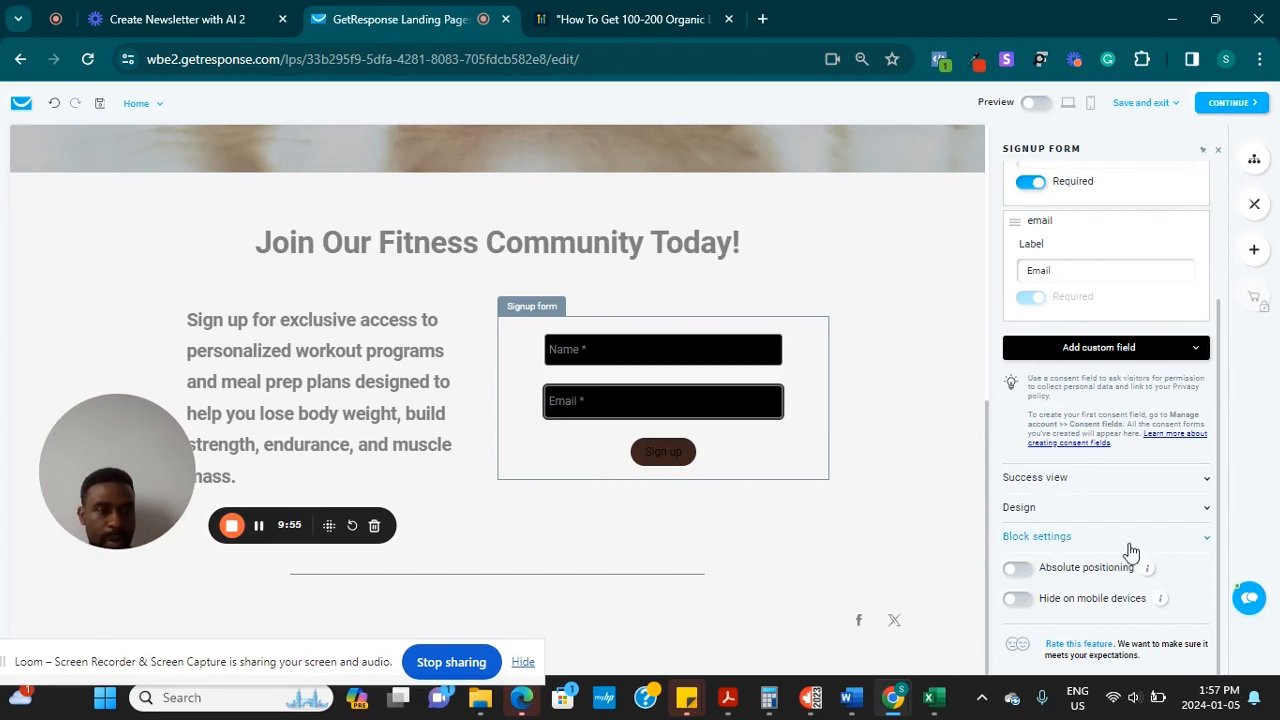
# Enlarge the signup form's Sign up button in its design settings
pyautogui.click(1205, 507)
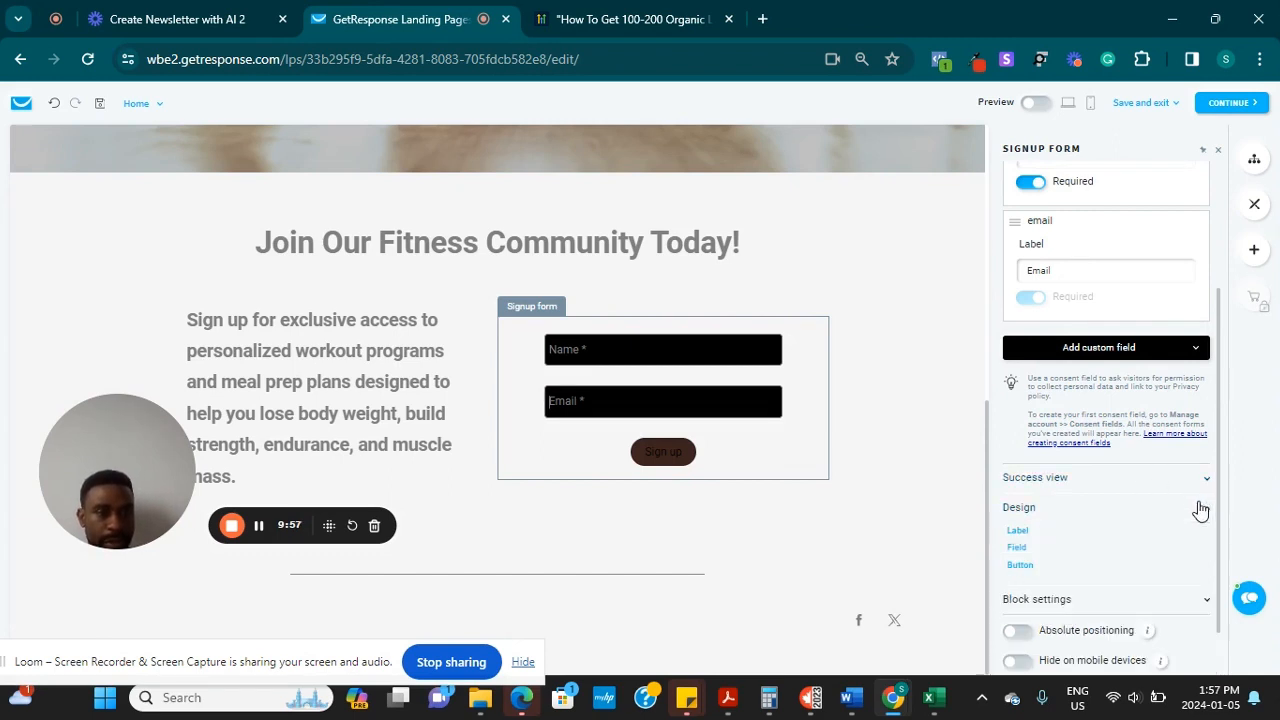
pyautogui.click(1020, 566)
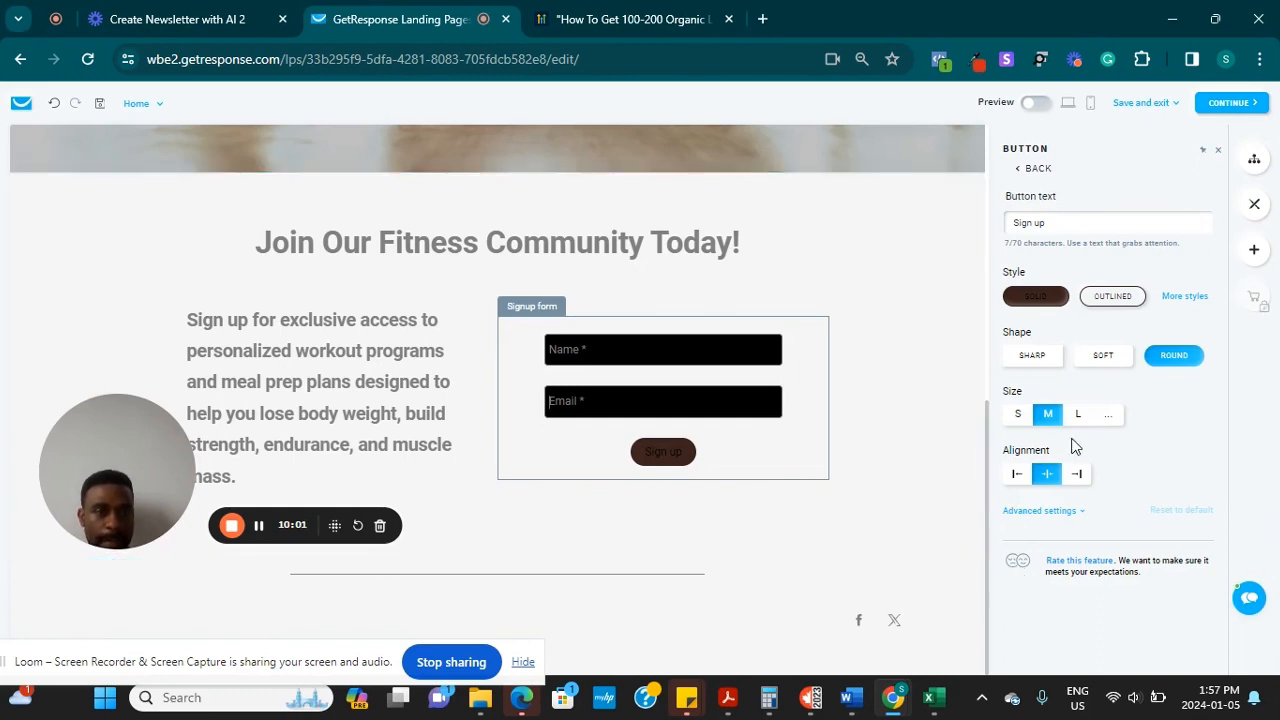
pyautogui.click(1079, 415)
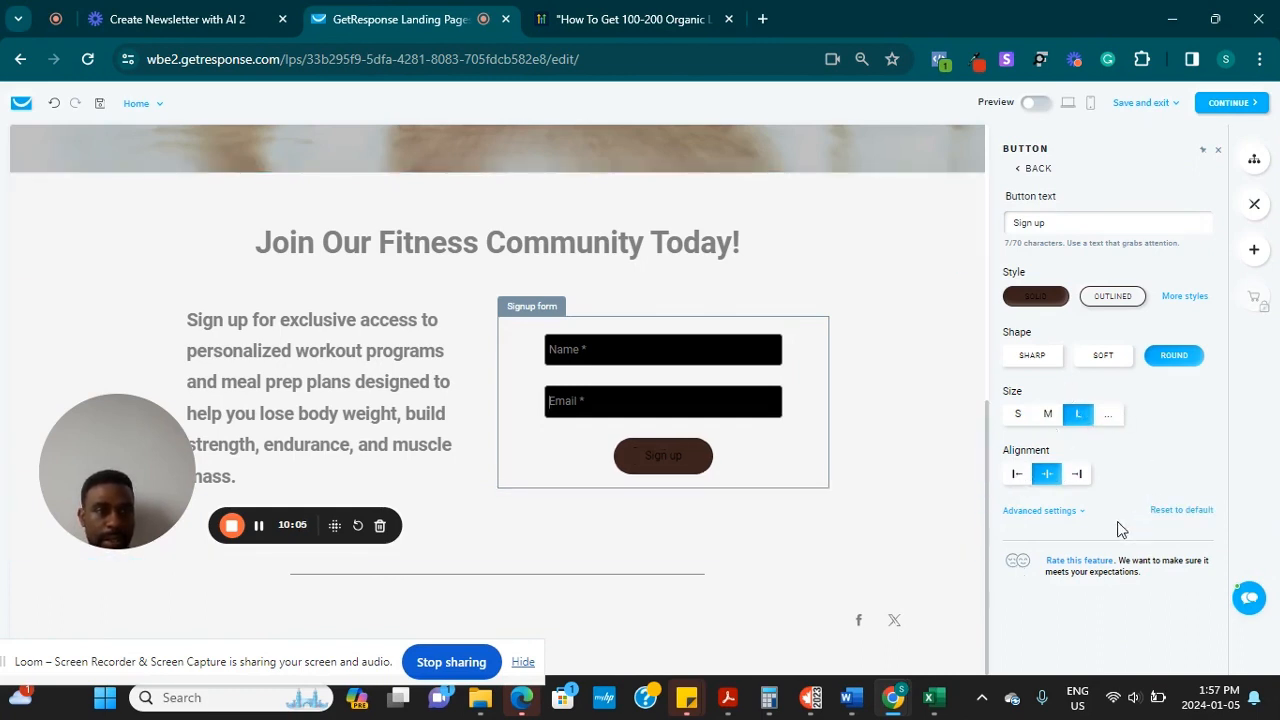
pyautogui.click(1035, 511)
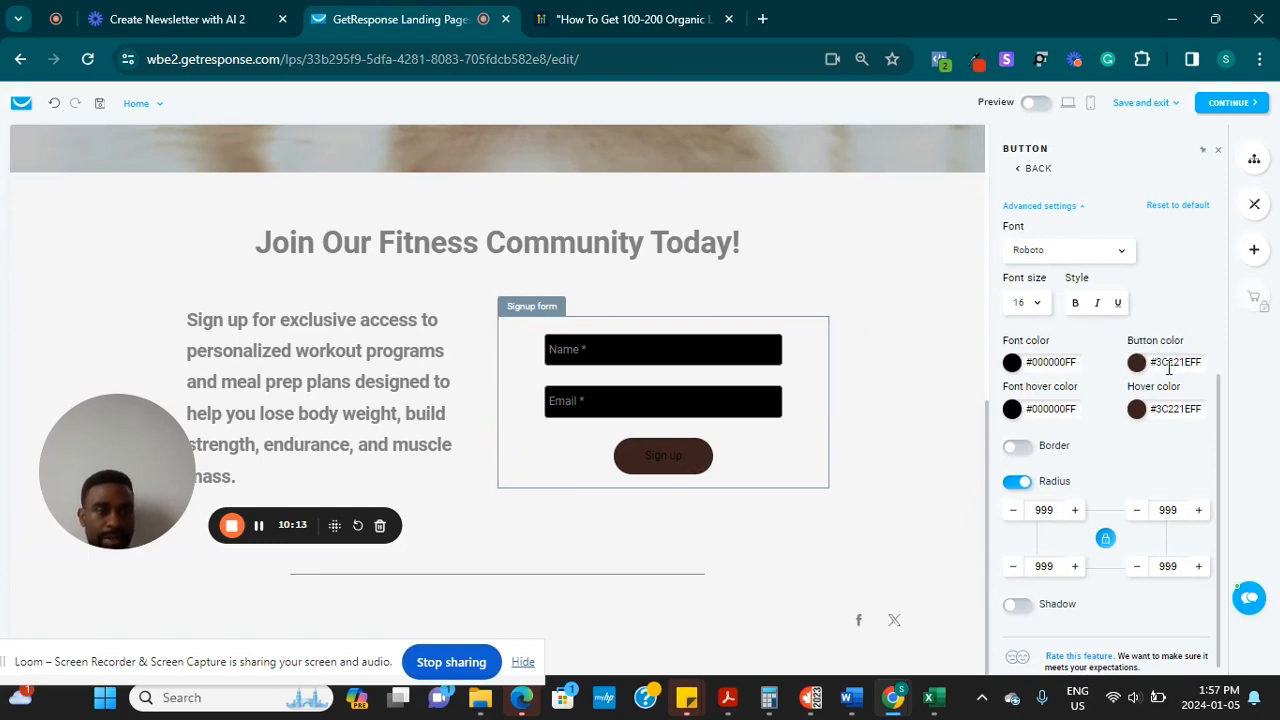
# Colour the Sign up button red #F6103EFF after trying blue and light grey
pyautogui.click(1138, 364)
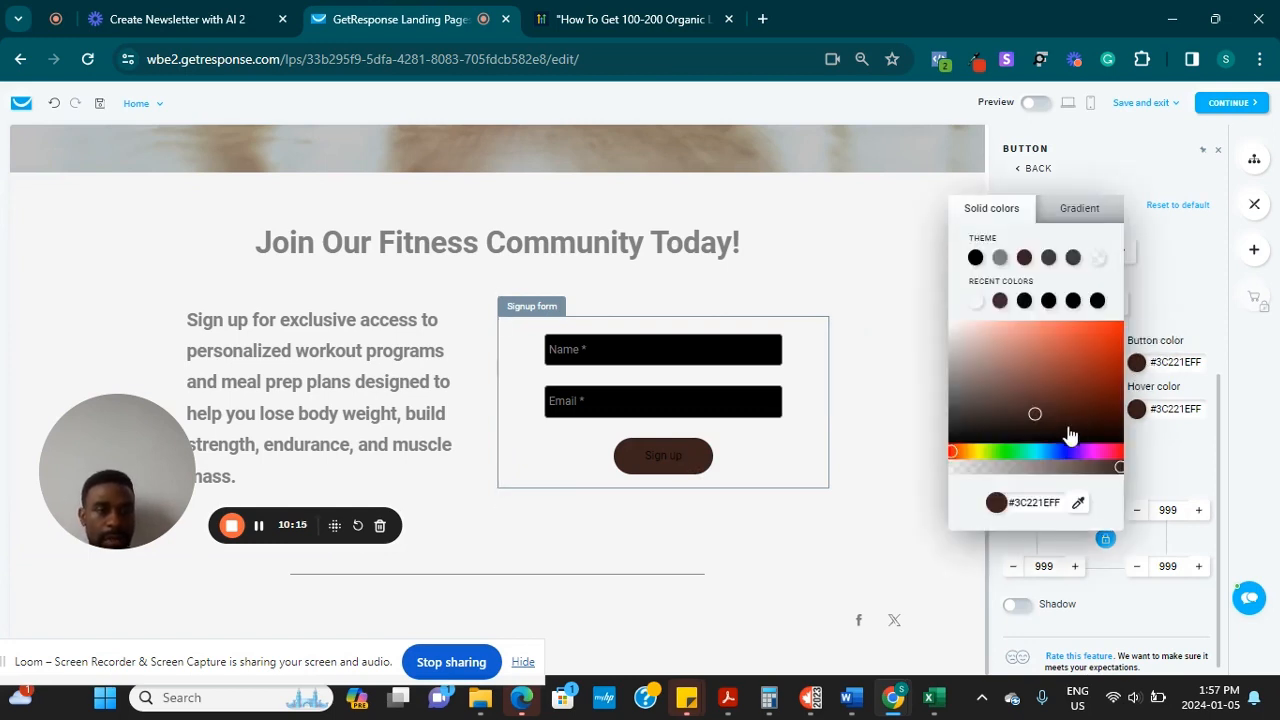
pyautogui.click(1067, 452)
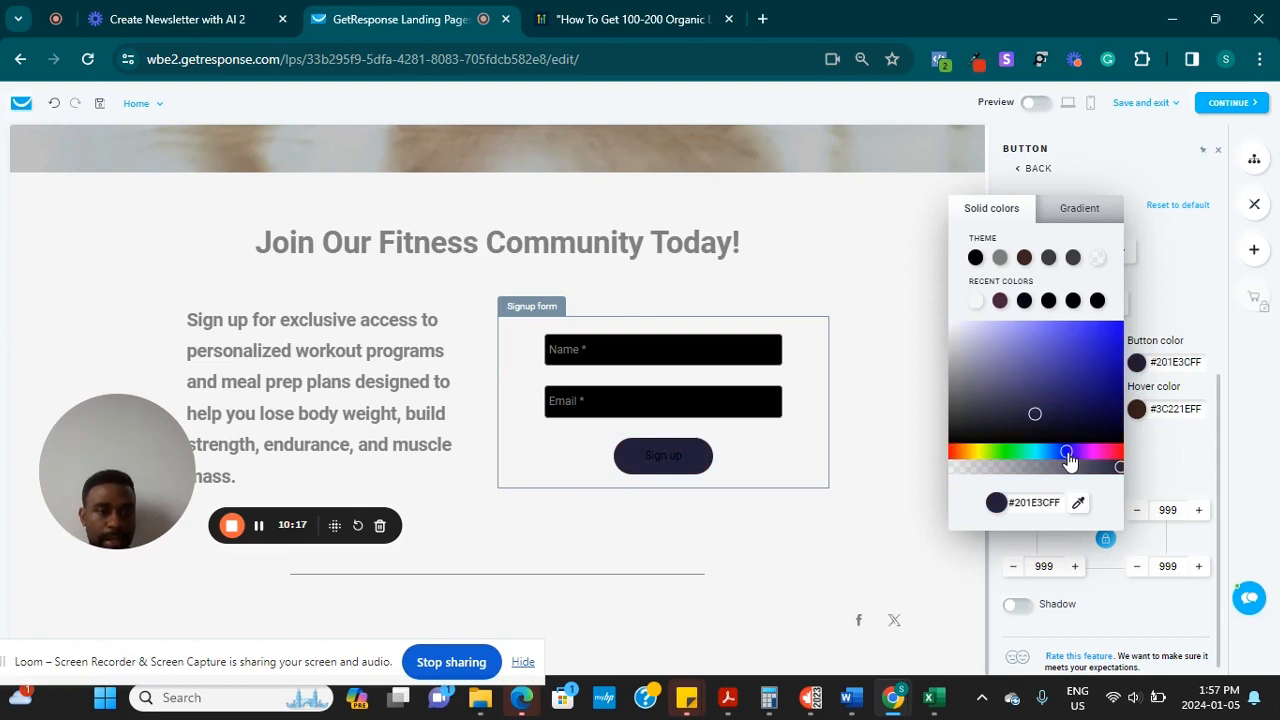
pyautogui.moveTo(1069, 460); pyautogui.dragTo(1119, 461)
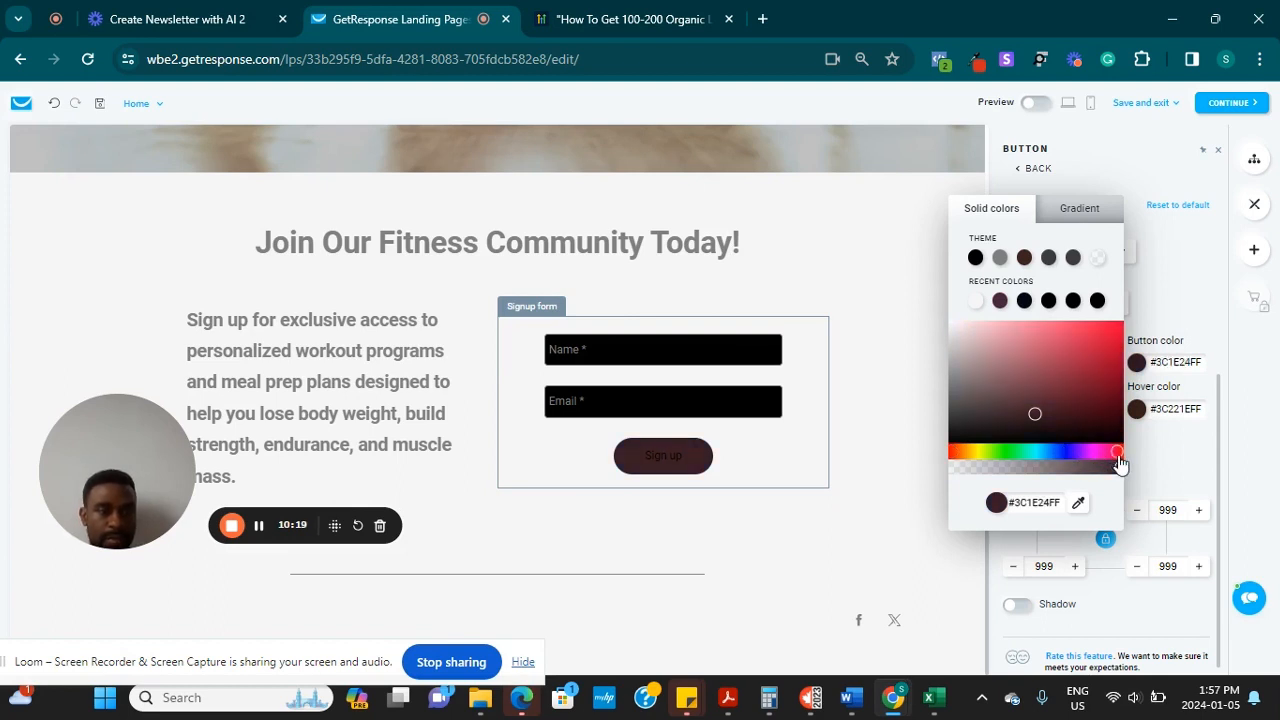
pyautogui.click(1108, 334)
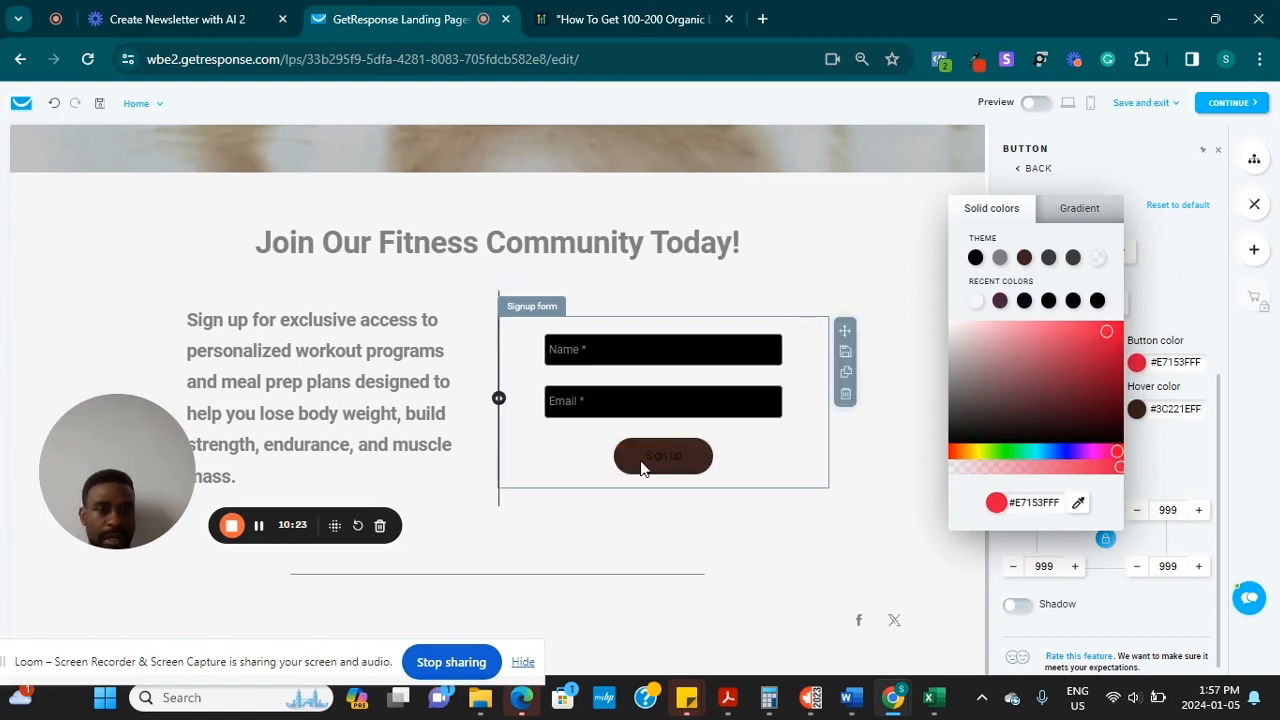
pyautogui.click(1100, 331)
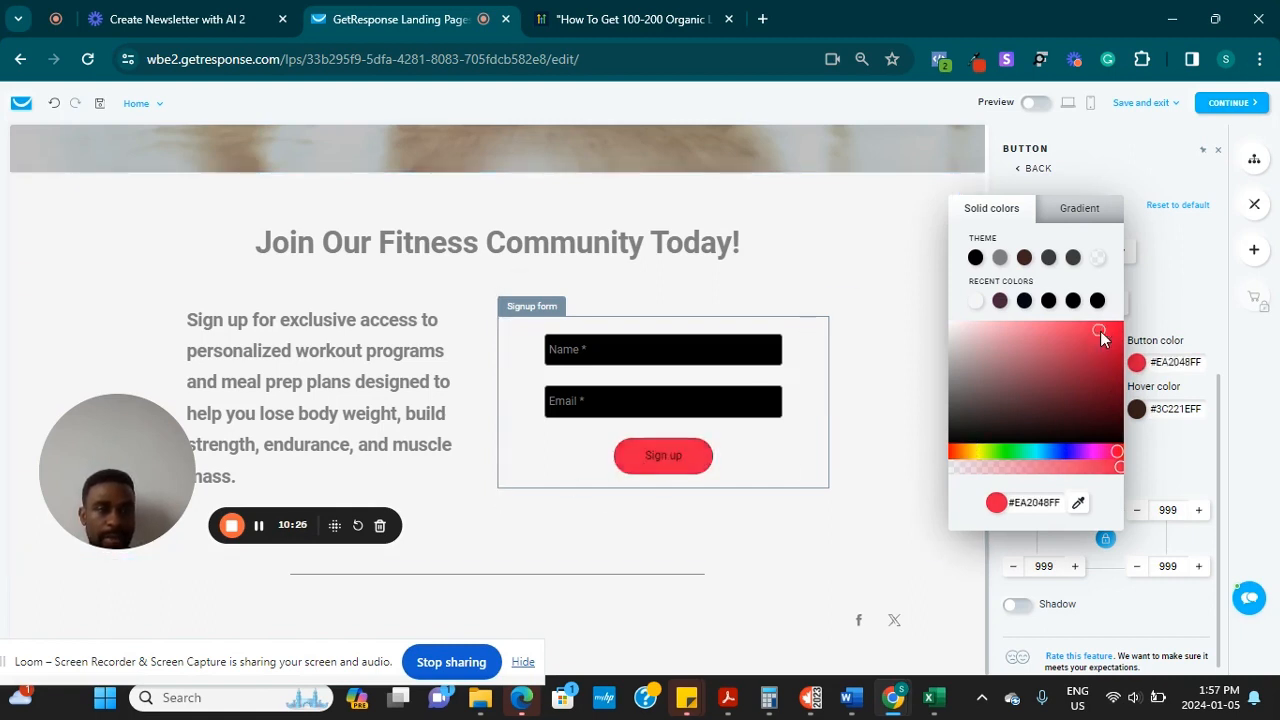
pyautogui.click(975, 302)
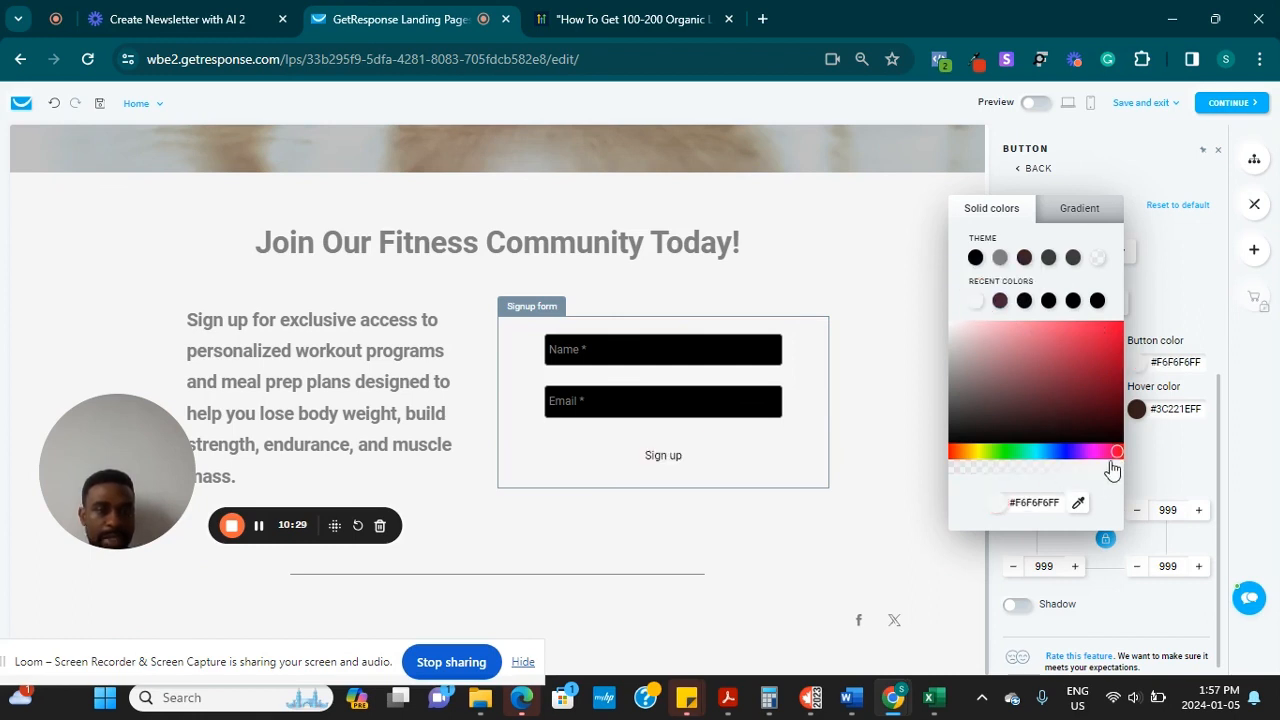
pyautogui.click(1113, 331)
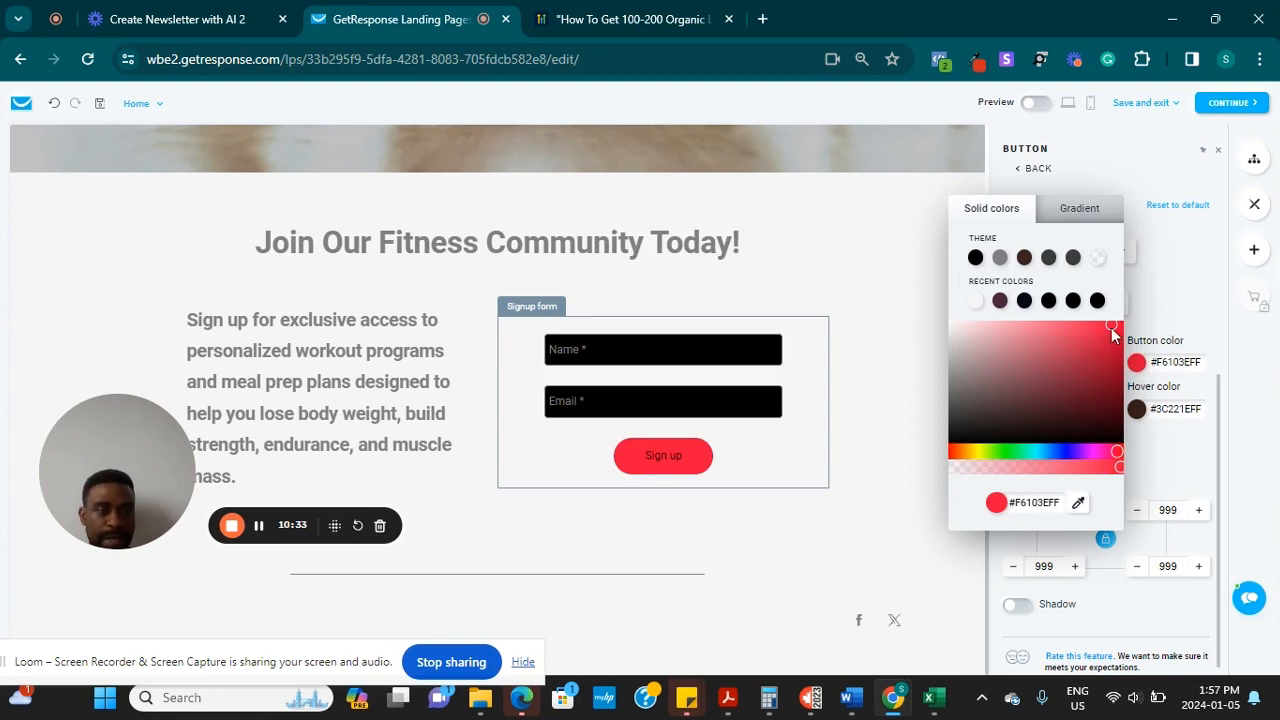
pyautogui.click(849, 521)
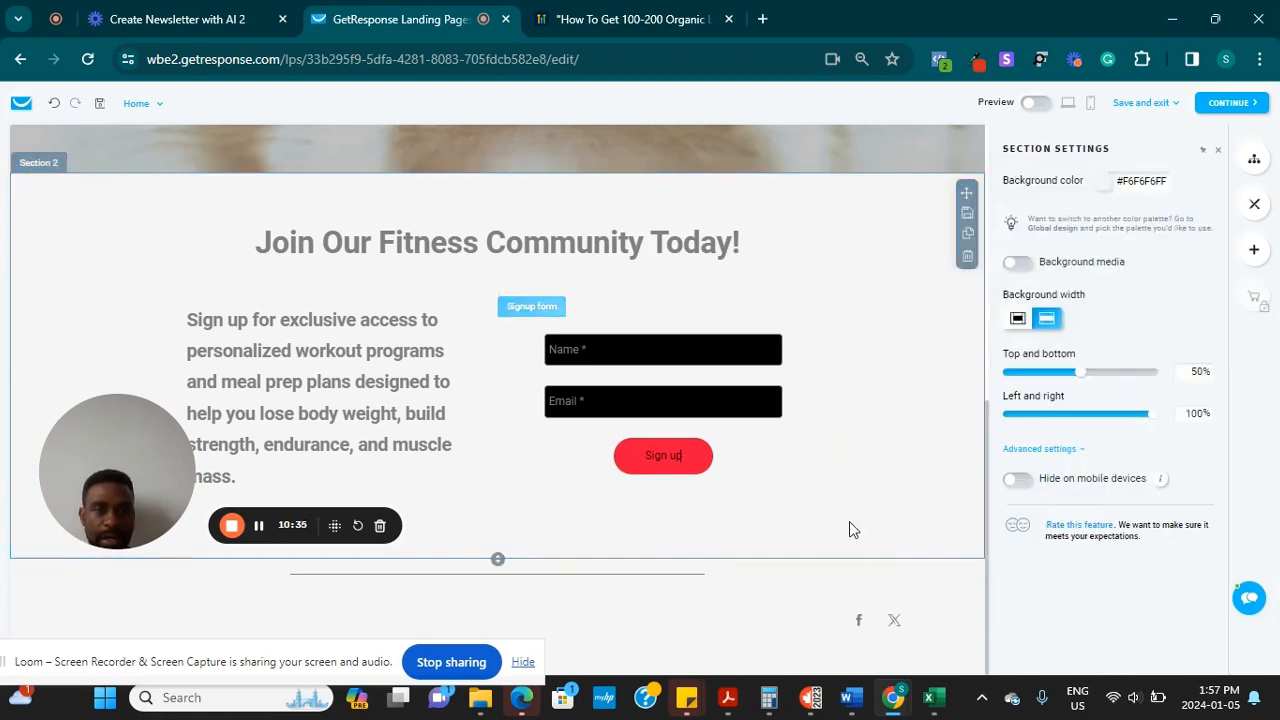
# In Label design, try labels above, return them Inside inputs, and colour them #F6F6F6FF
pyautogui.click(689, 405)
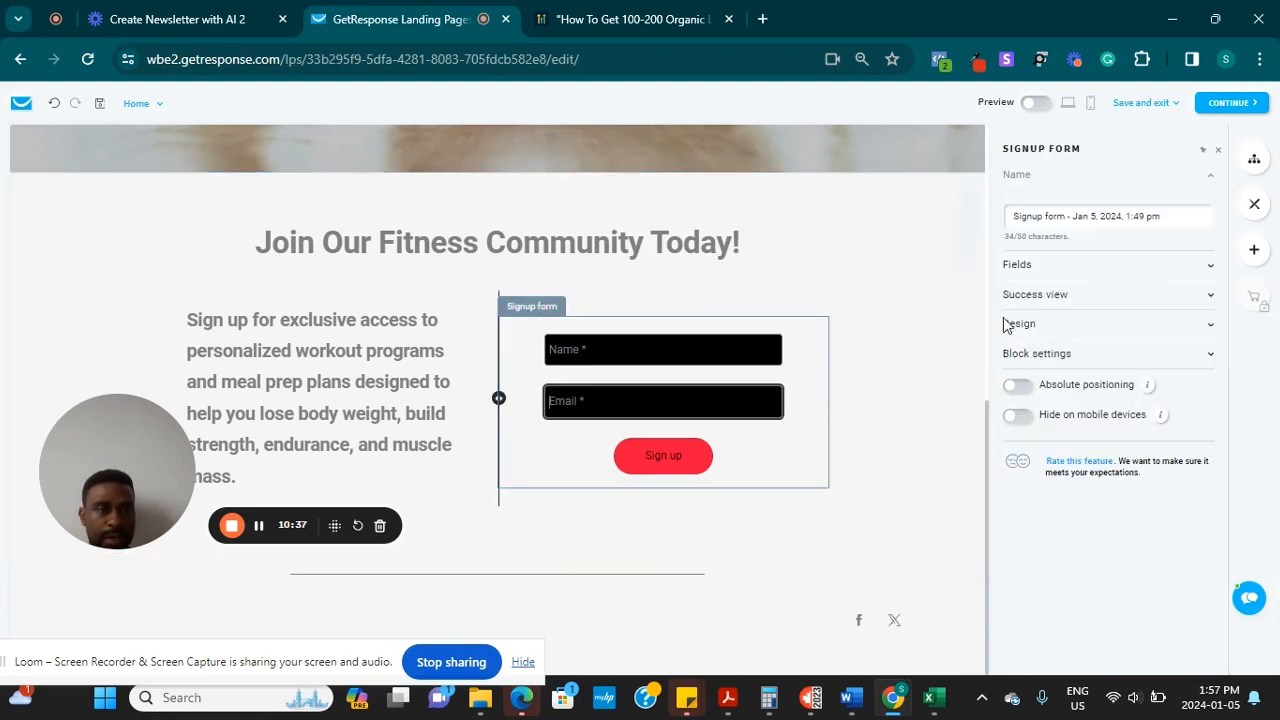
pyautogui.click(1209, 267)
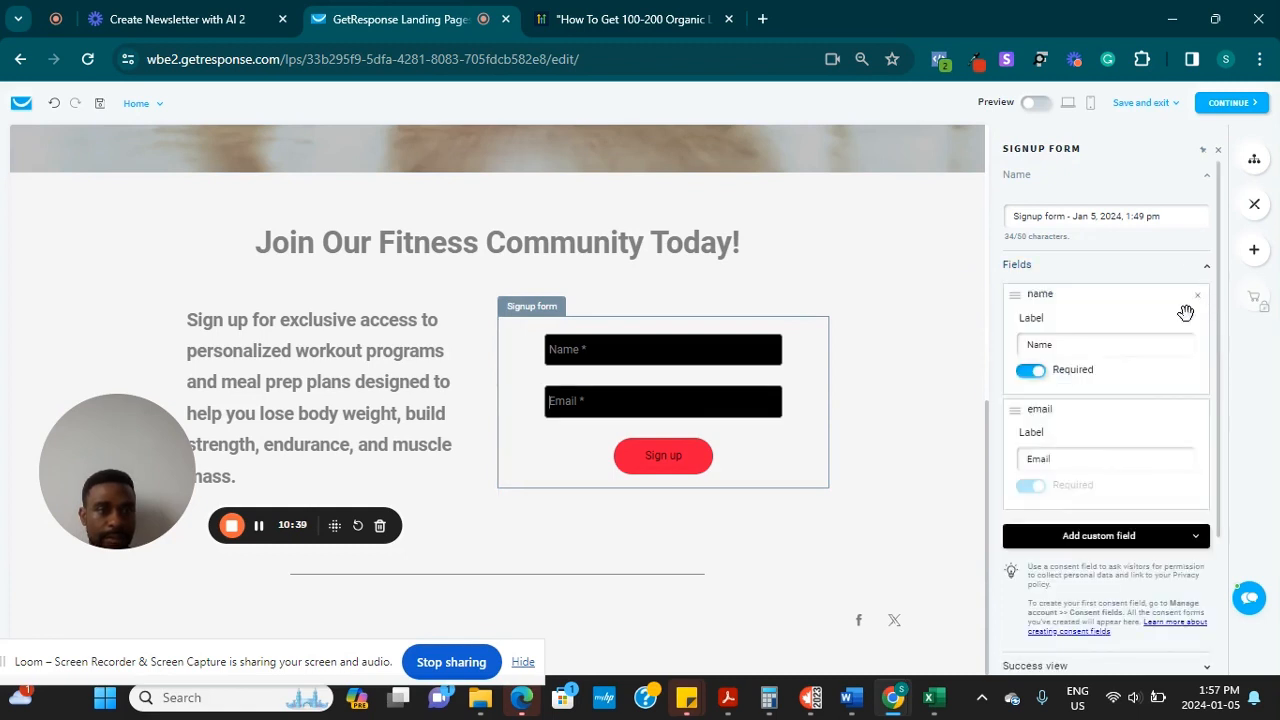
pyautogui.click(1019, 265)
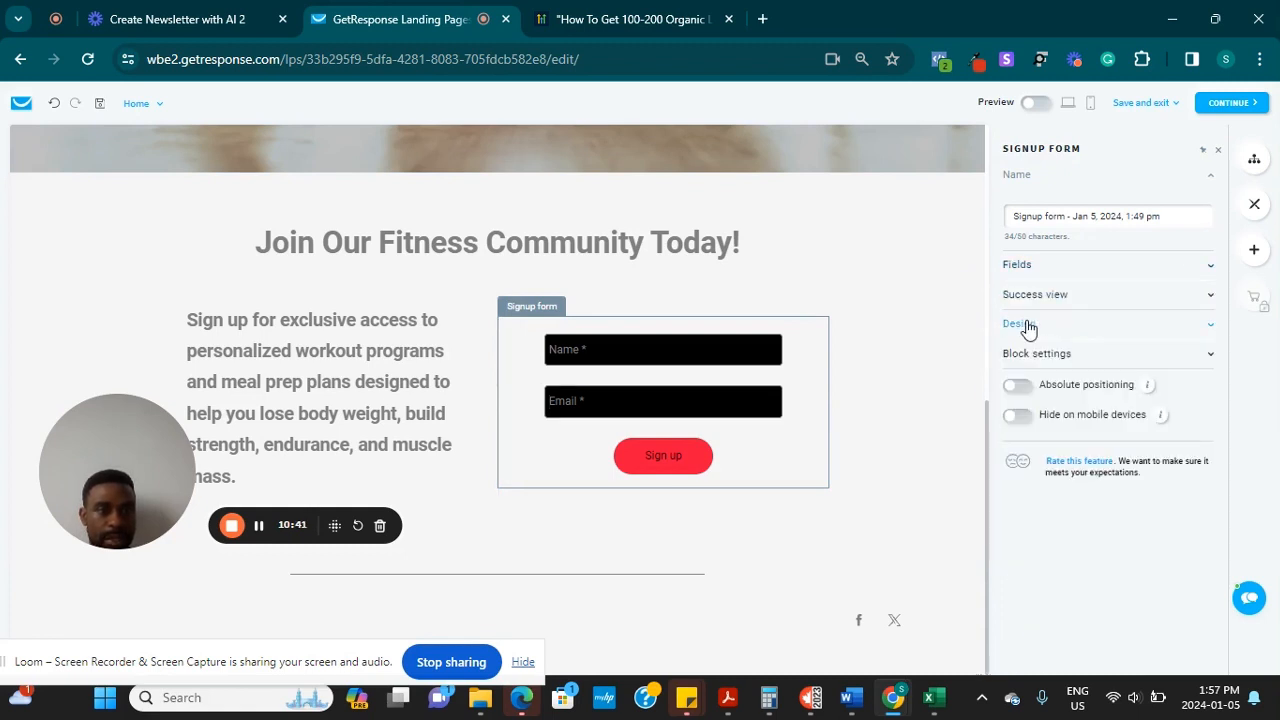
pyautogui.click(1027, 326)
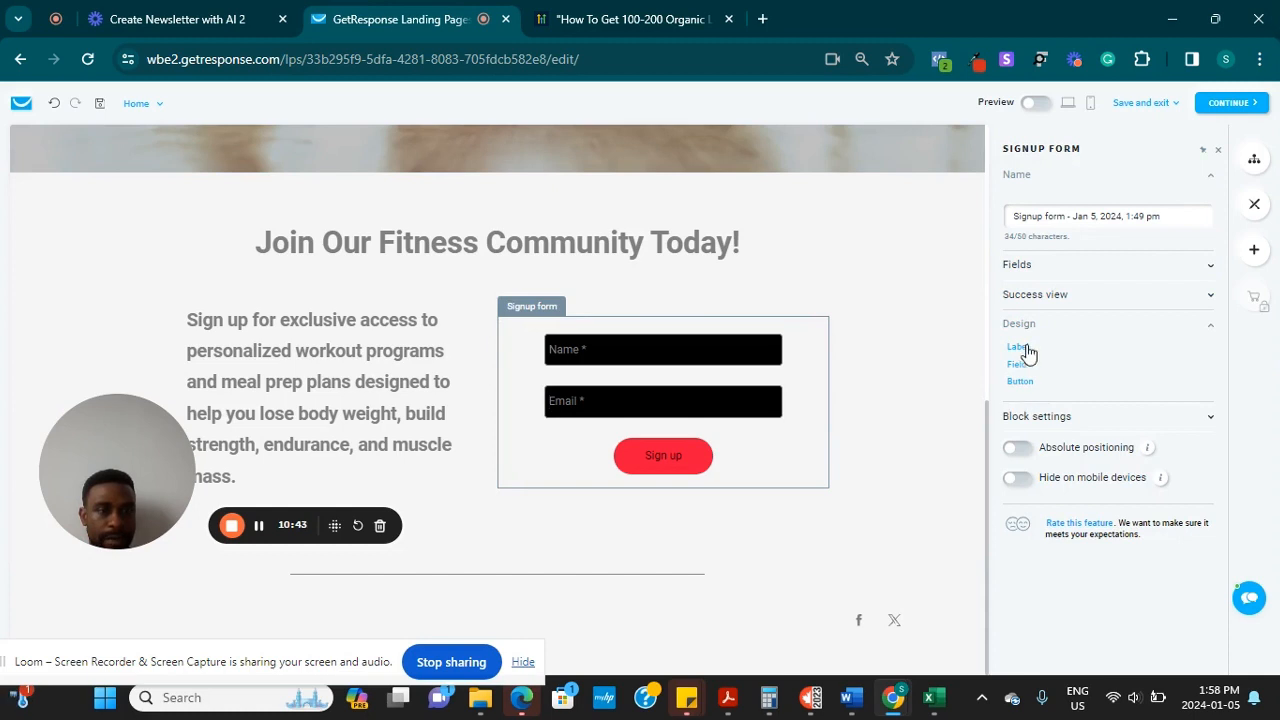
pyautogui.click(1020, 347)
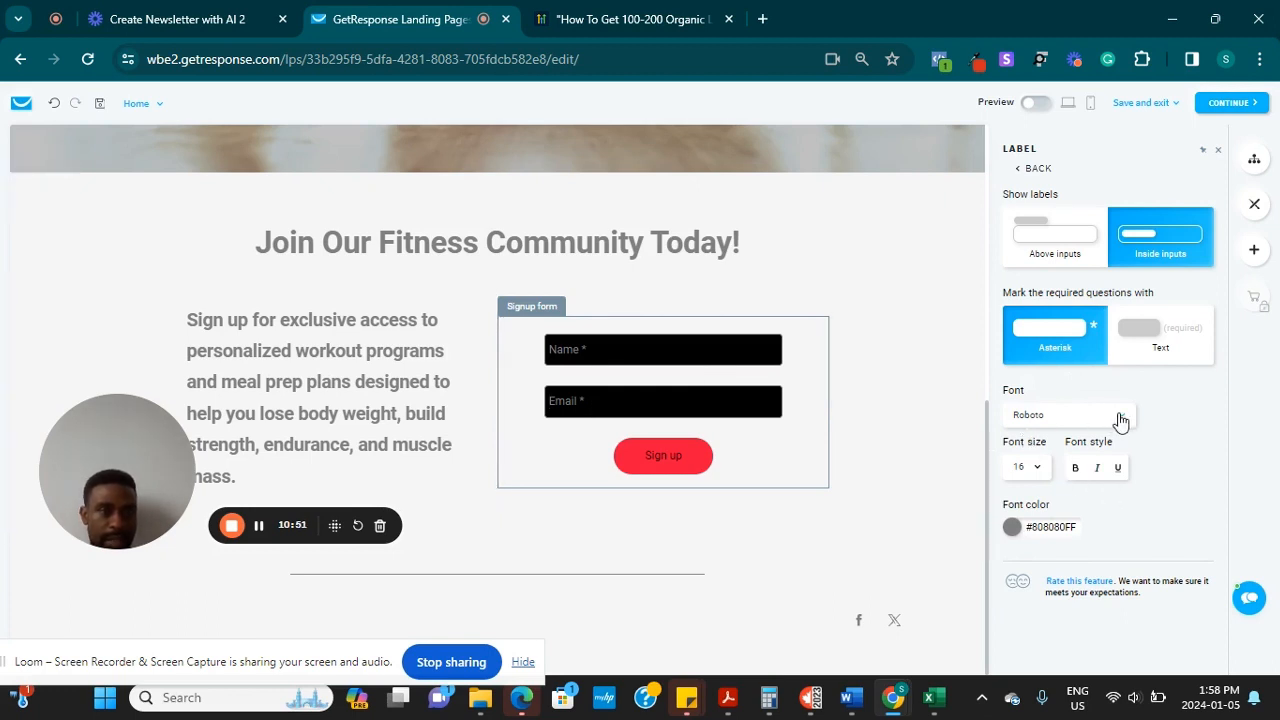
pyautogui.click(1060, 214)
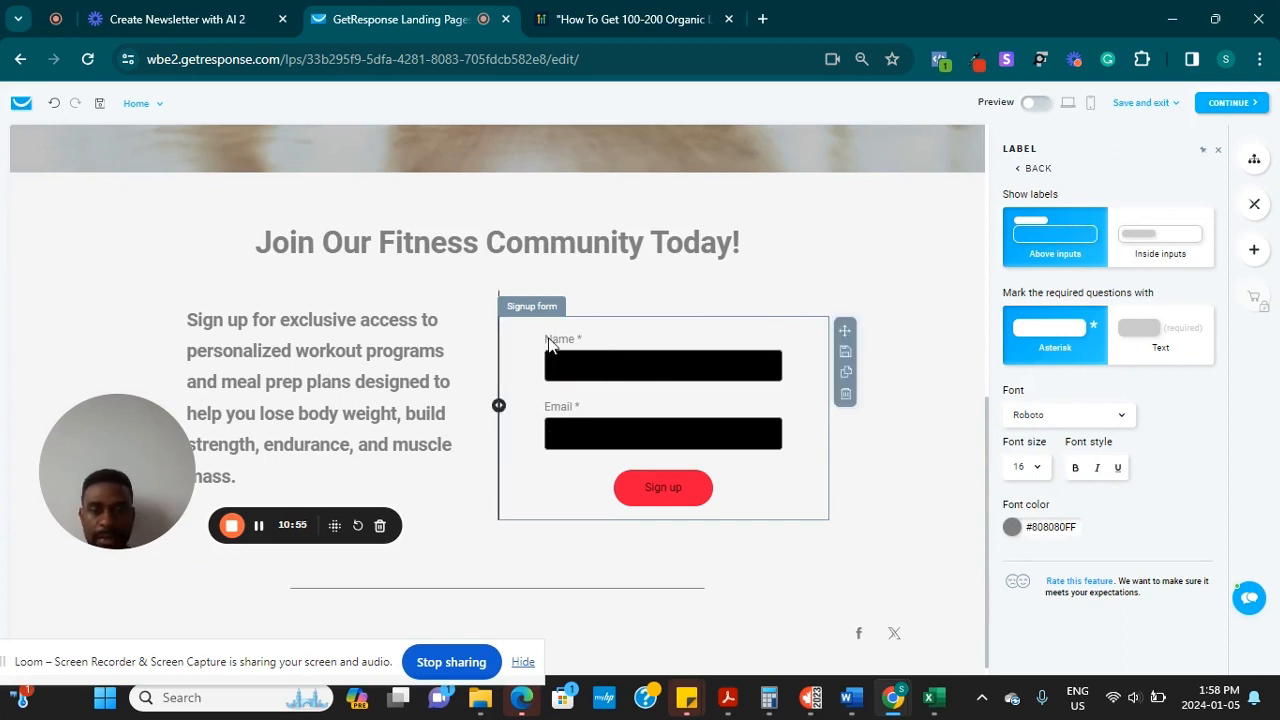
pyautogui.click(1156, 246)
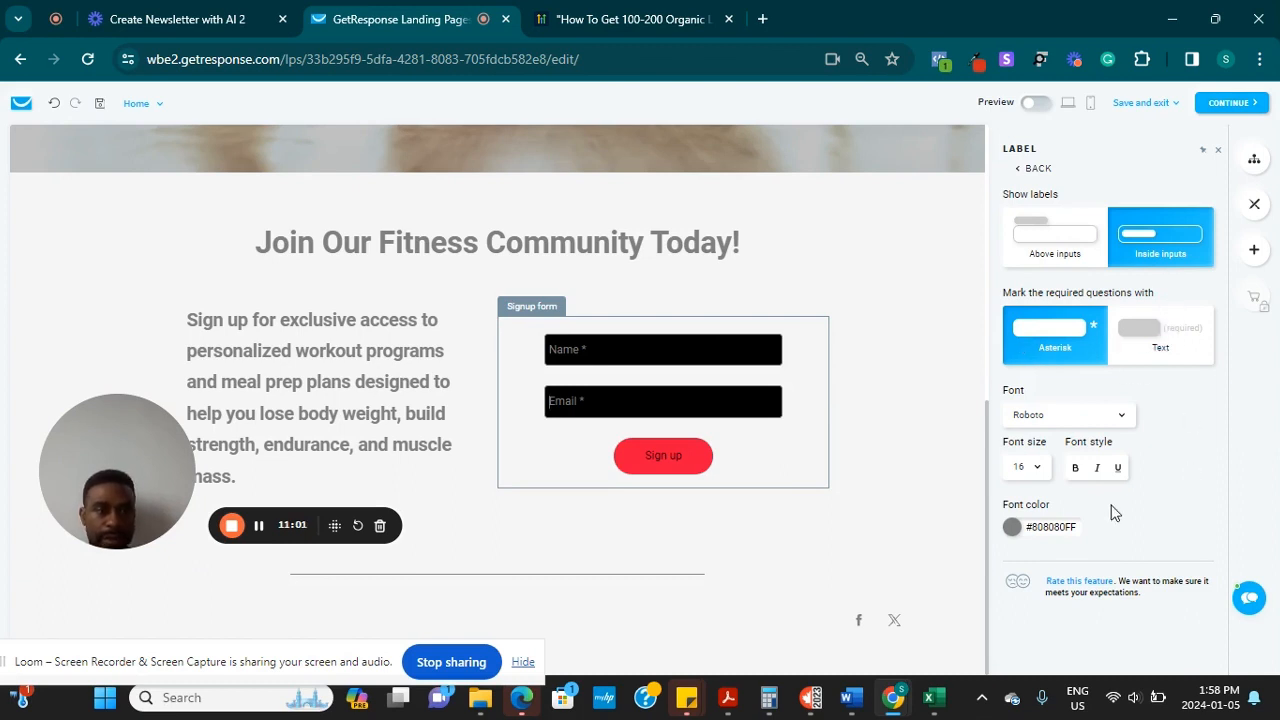
pyautogui.click(1014, 530)
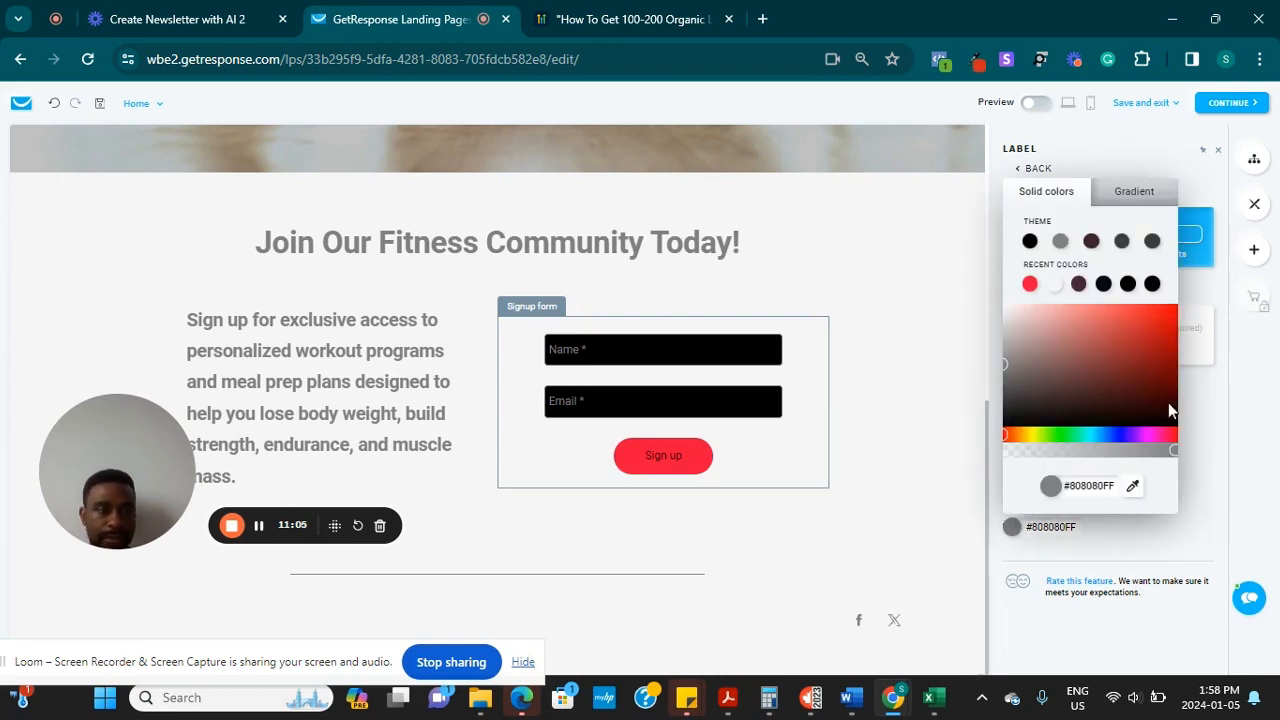
pyautogui.click(1055, 286)
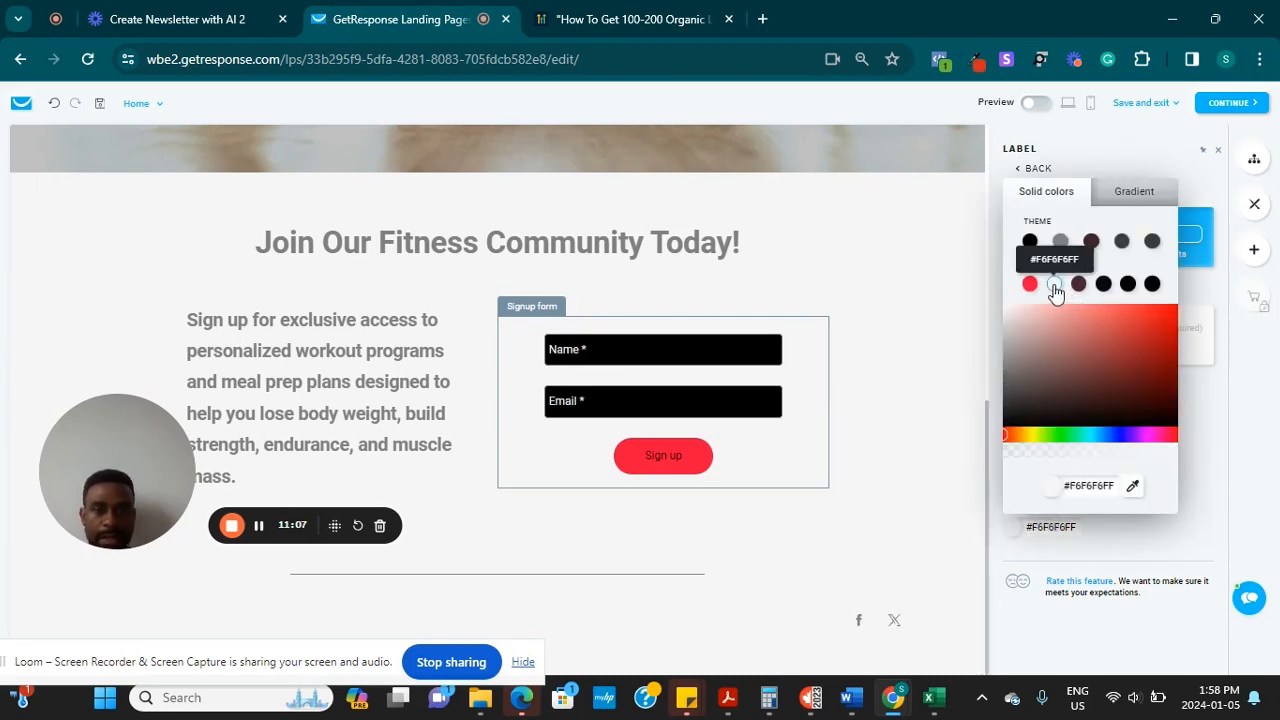
pyautogui.click(936, 422)
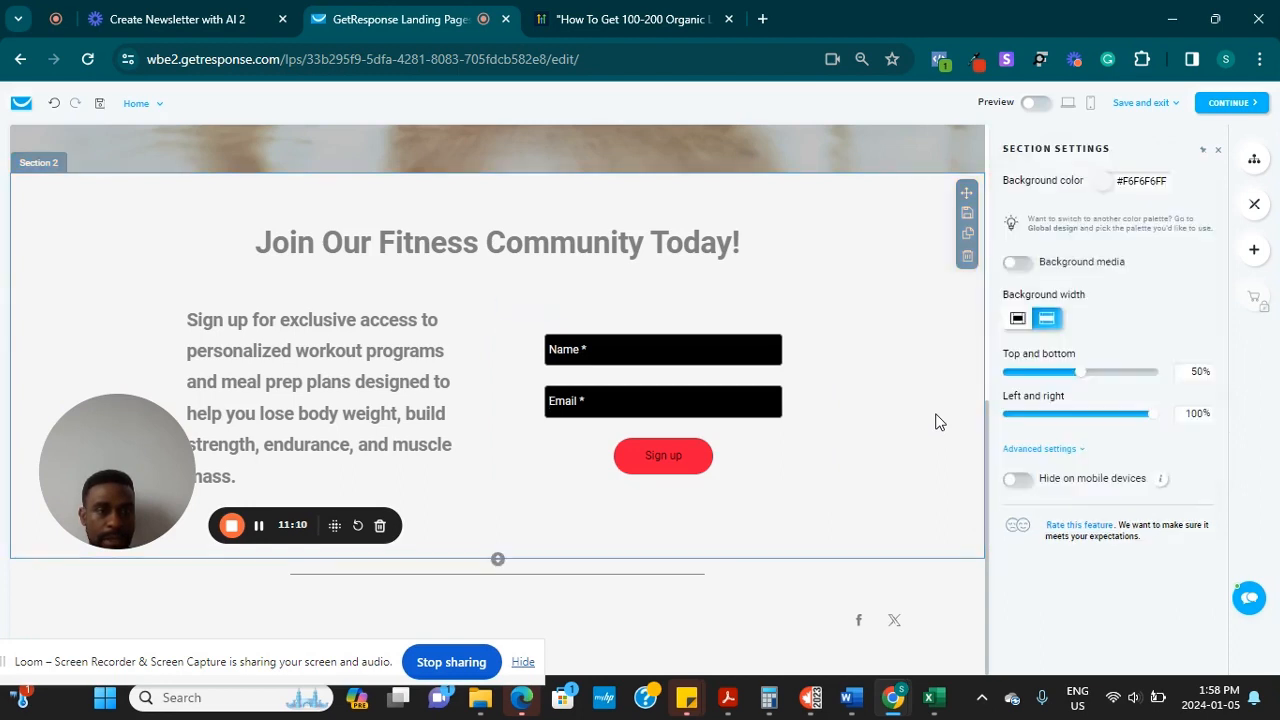
pyautogui.click(641, 395)
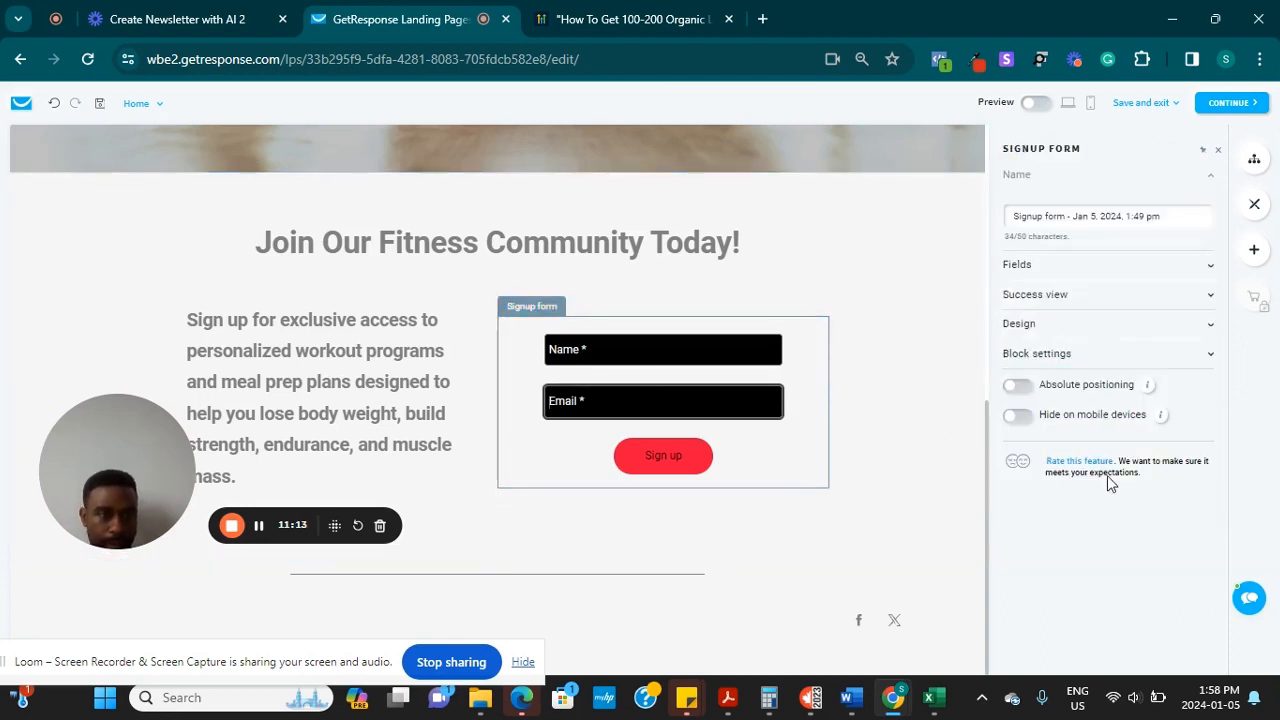
# Set the signup form's Name and Email fields to size L
pyautogui.click(1045, 331)
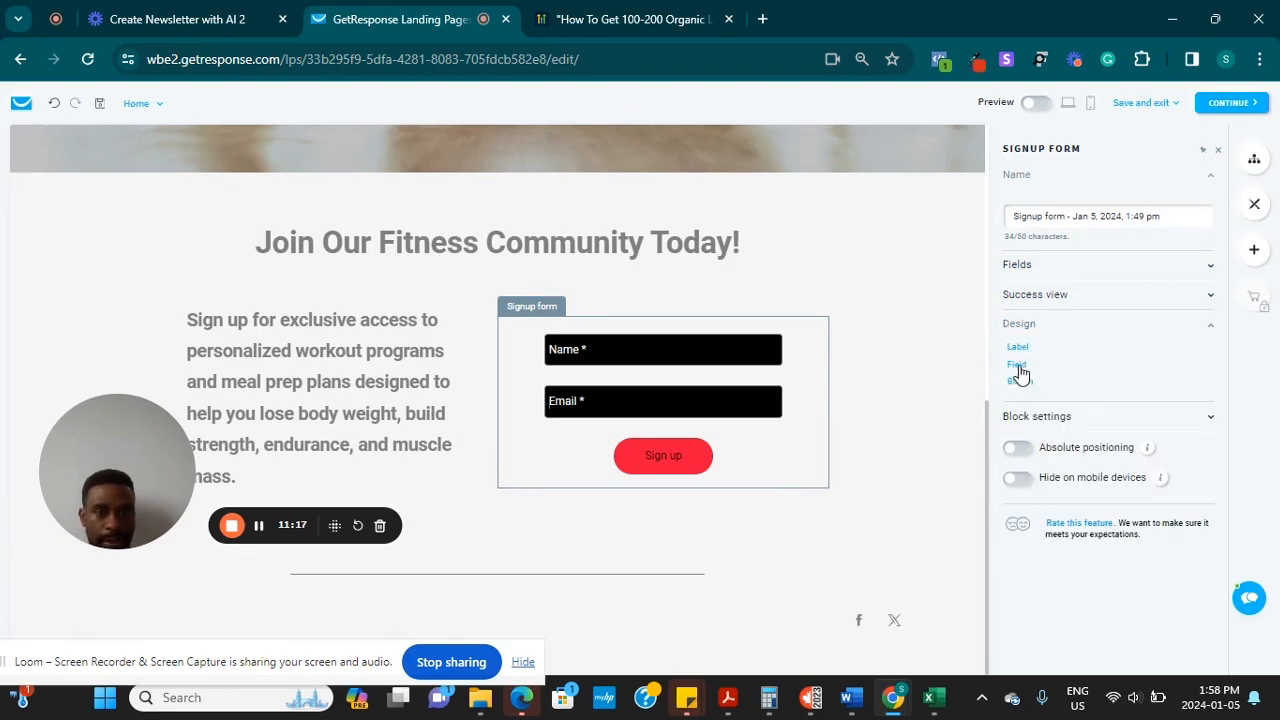
pyautogui.click(1017, 365)
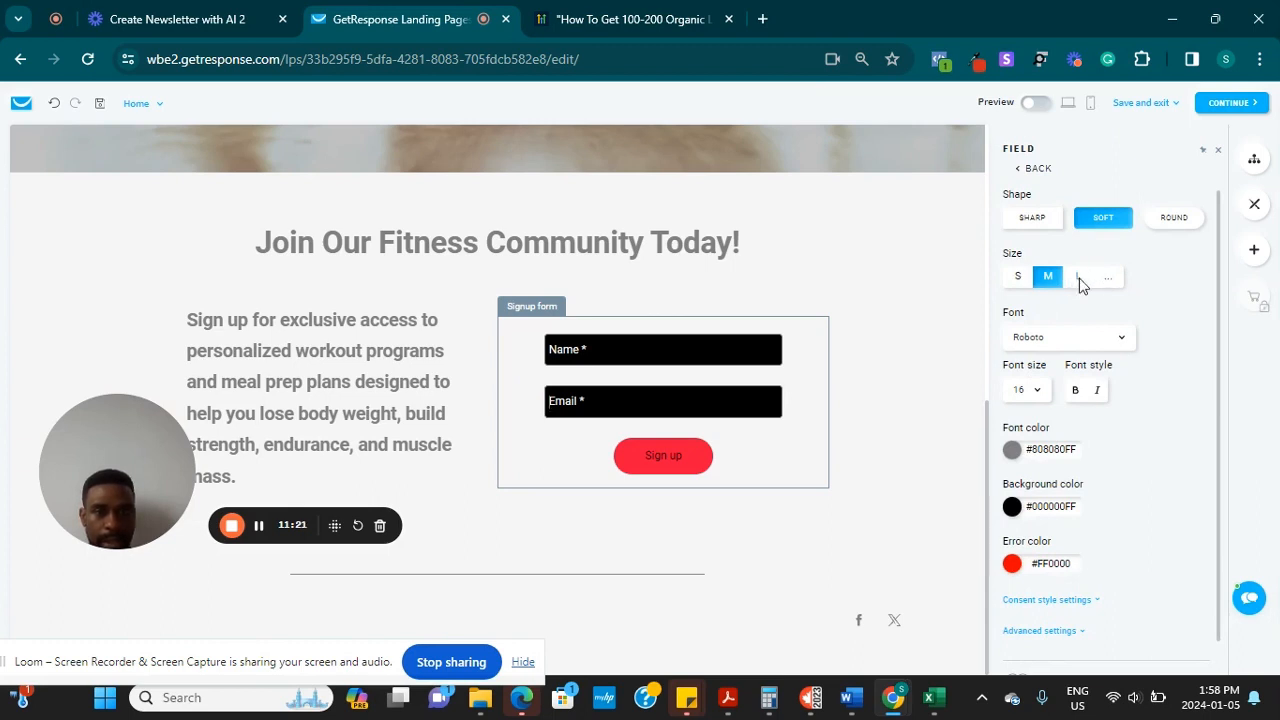
pyautogui.click(1079, 280)
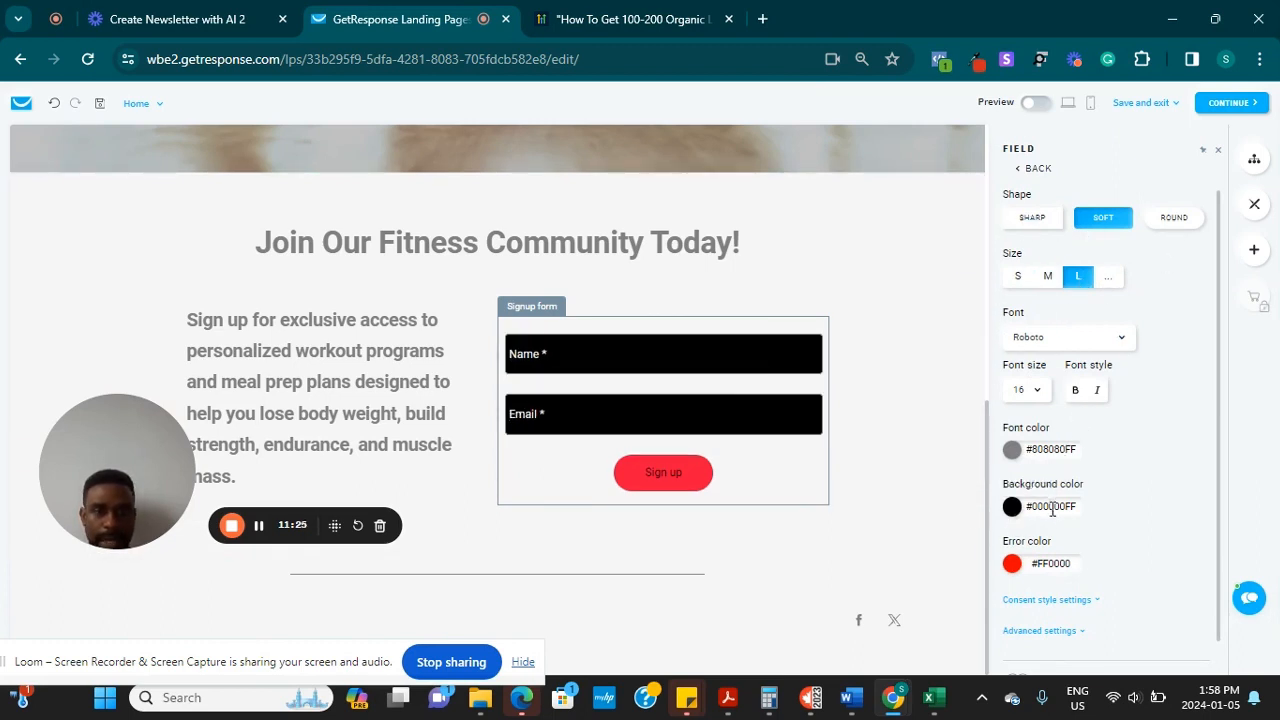
# Try light, red, grey and blue field backgrounds, settling on teal #459C9DFF
pyautogui.click(1013, 510)
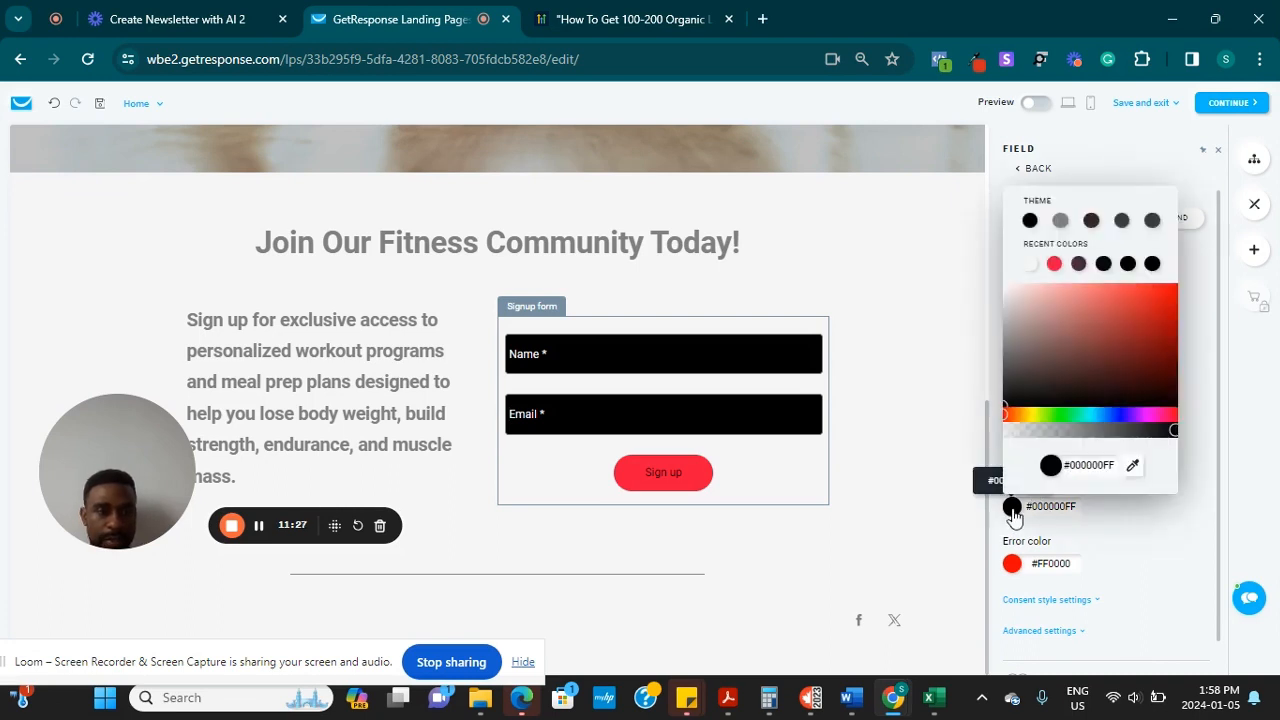
pyautogui.click(1030, 264)
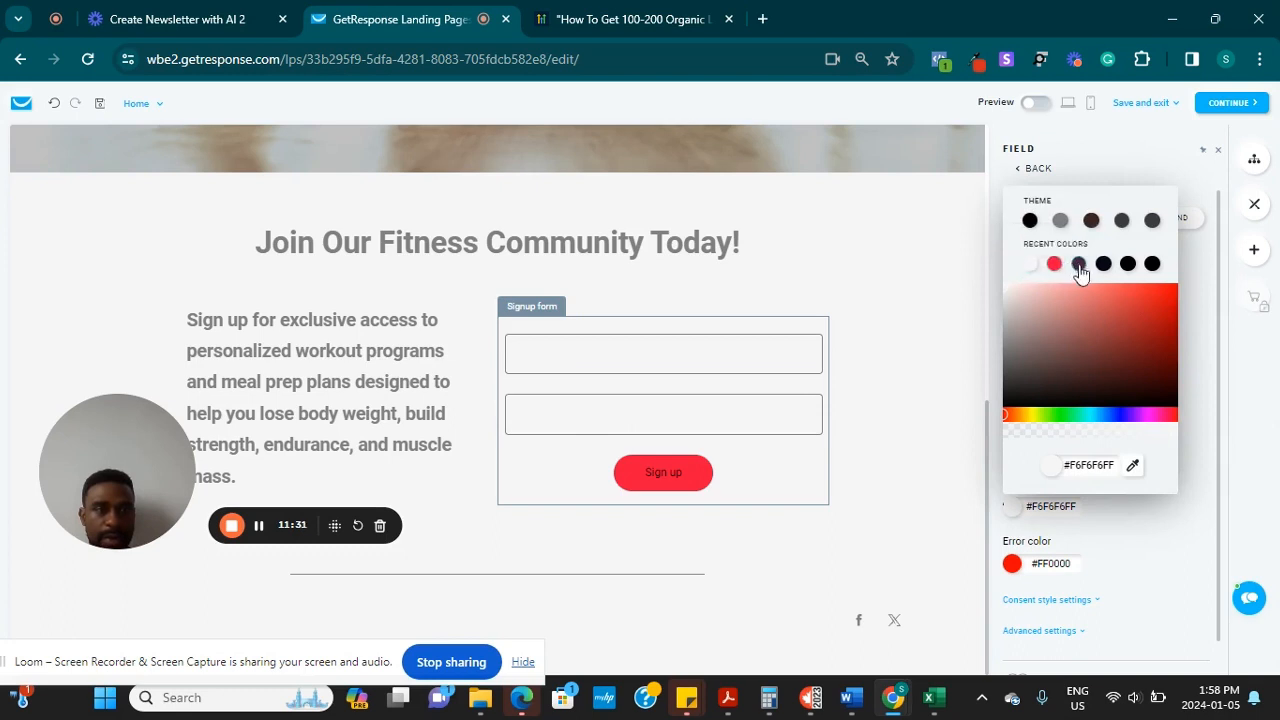
pyautogui.click(1117, 414)
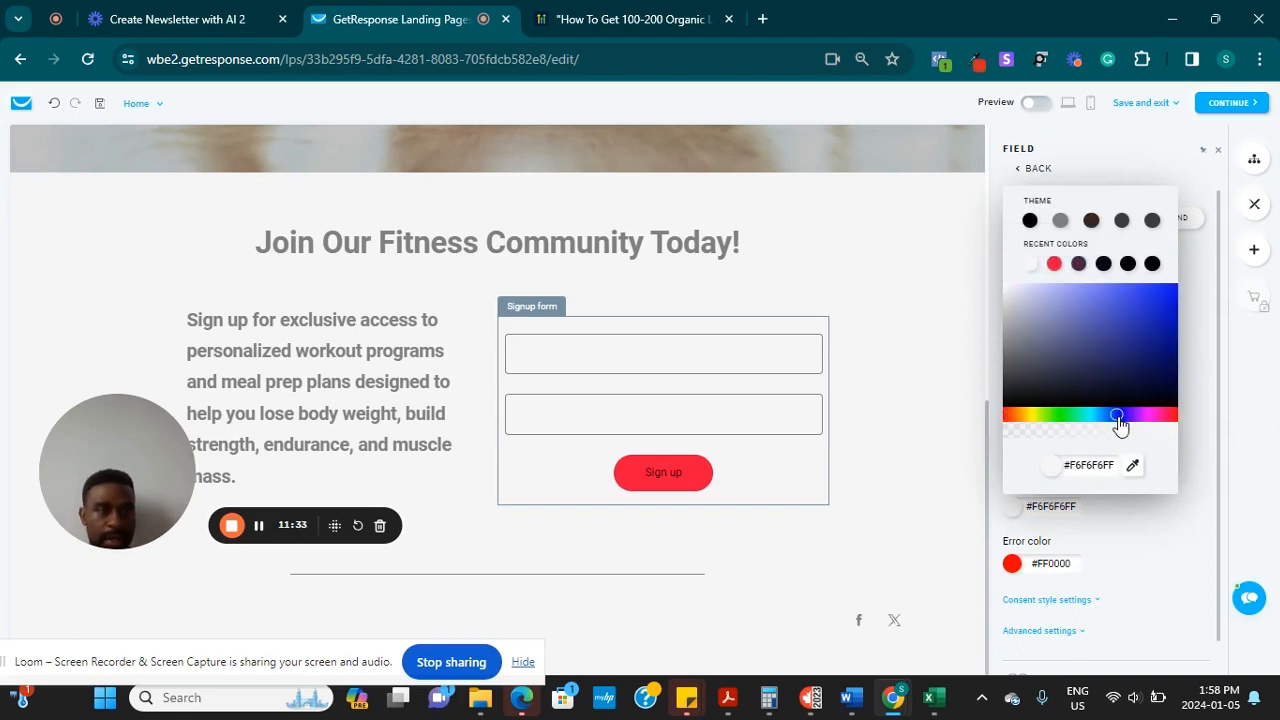
pyautogui.click(1053, 265)
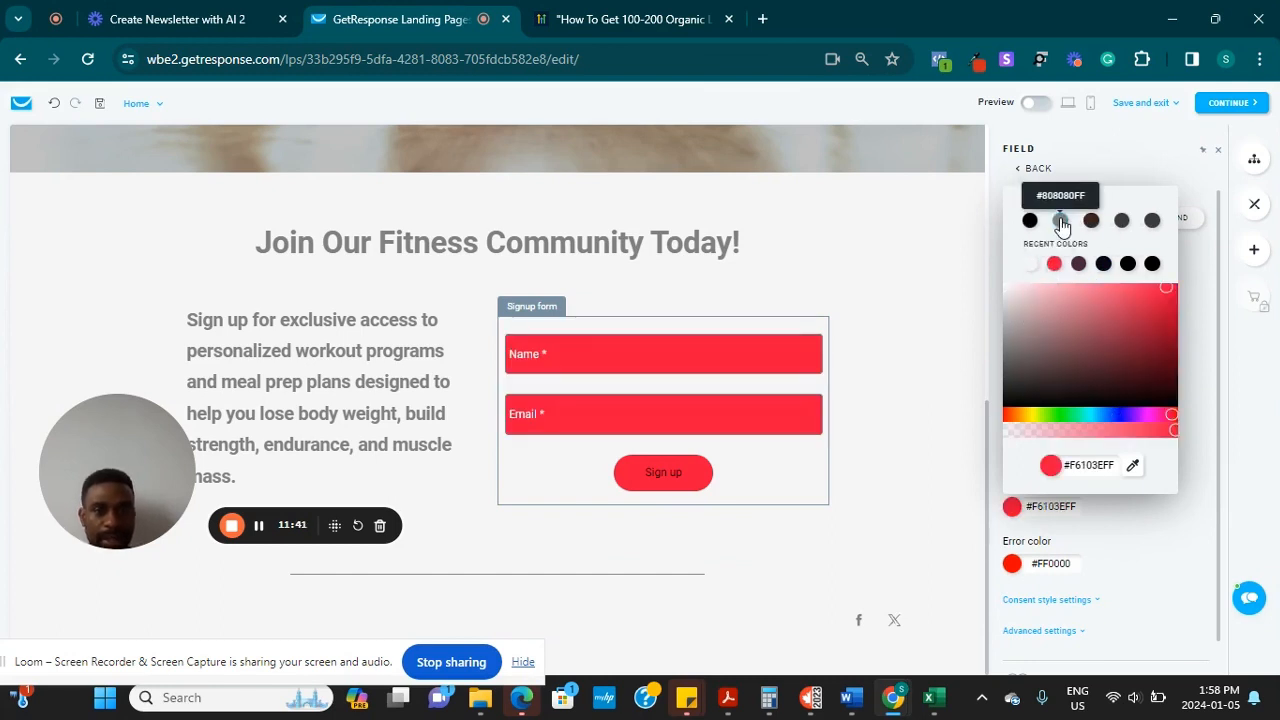
pyautogui.click(1062, 224)
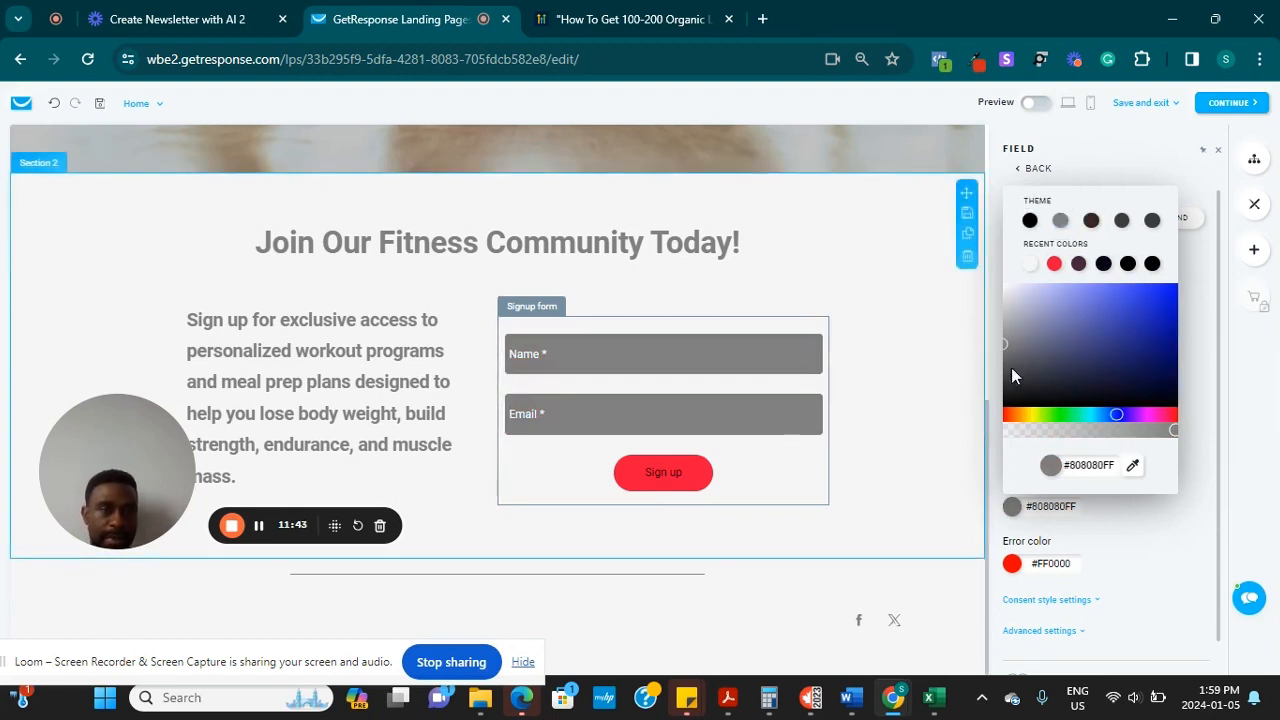
pyautogui.click(1100, 330)
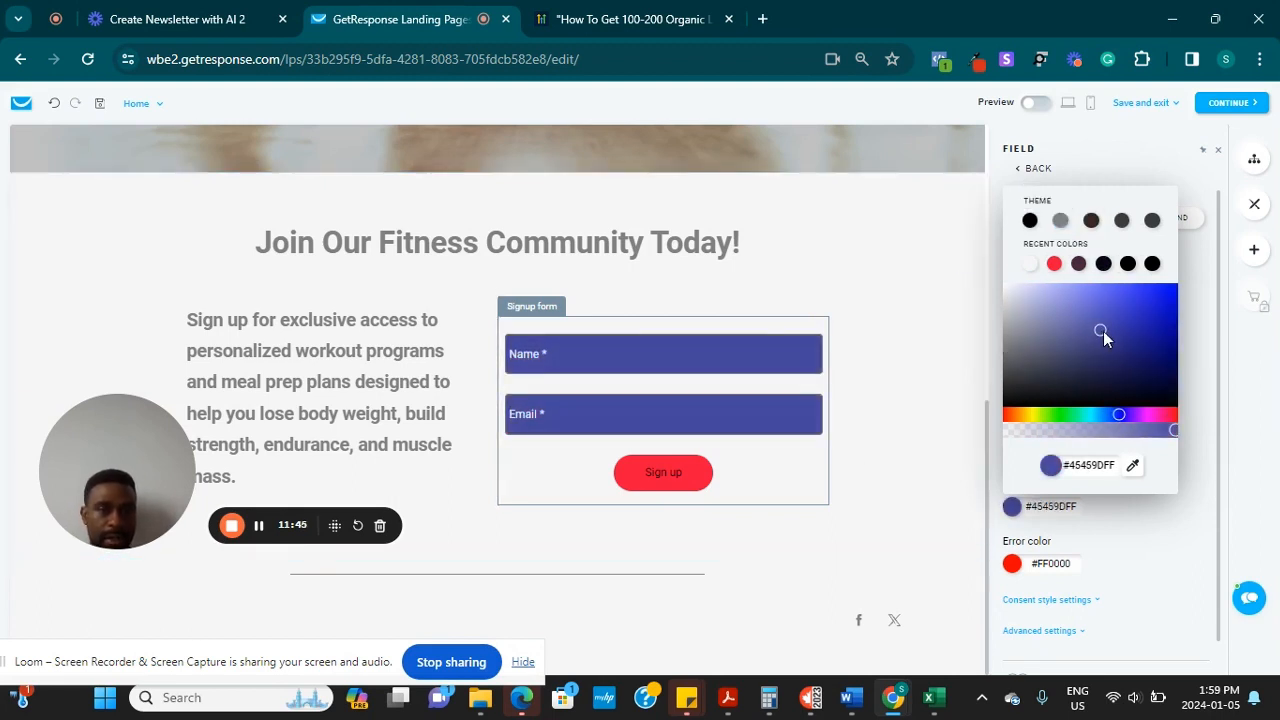
pyautogui.click(1150, 418)
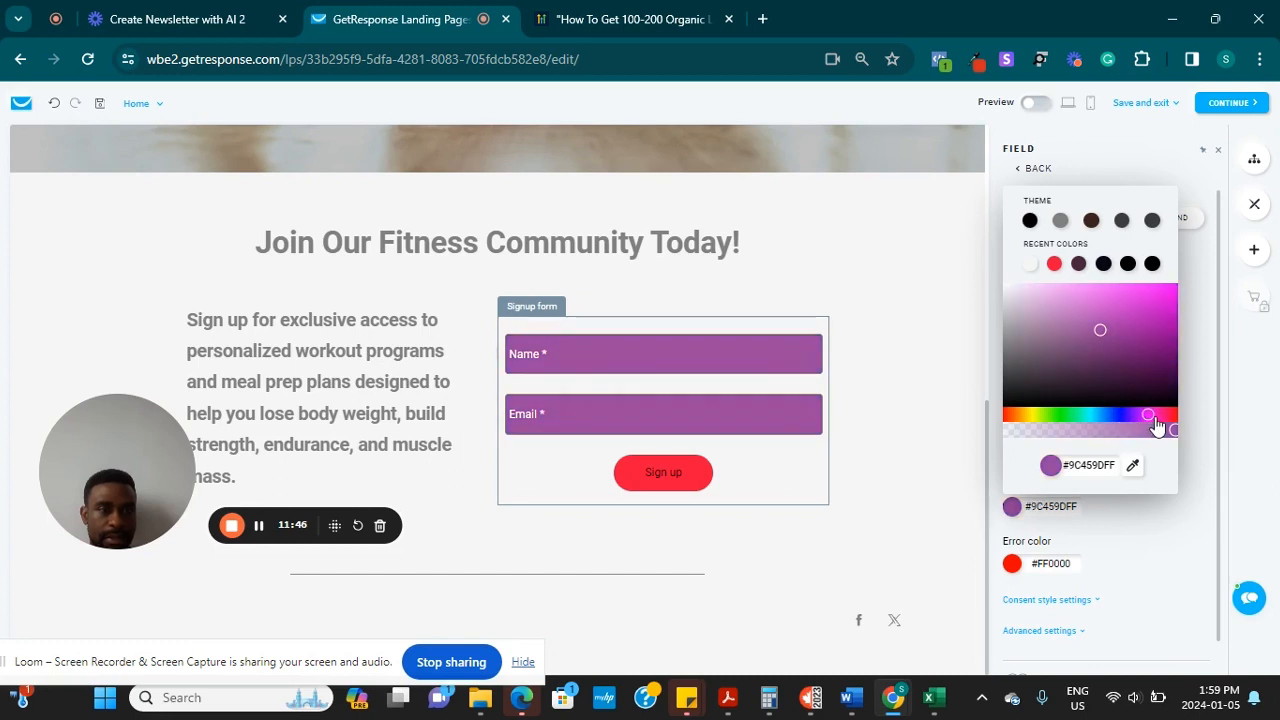
pyautogui.moveTo(1155, 420); pyautogui.dragTo(1093, 429)
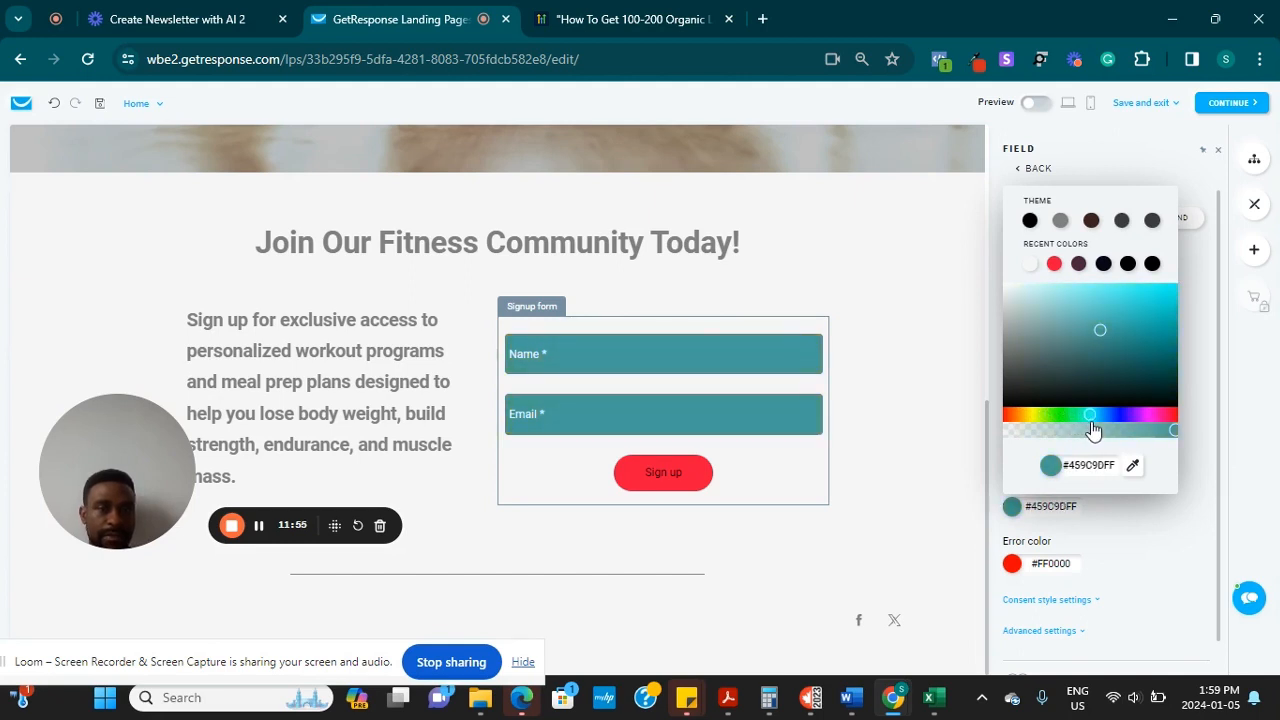
pyautogui.click(926, 497)
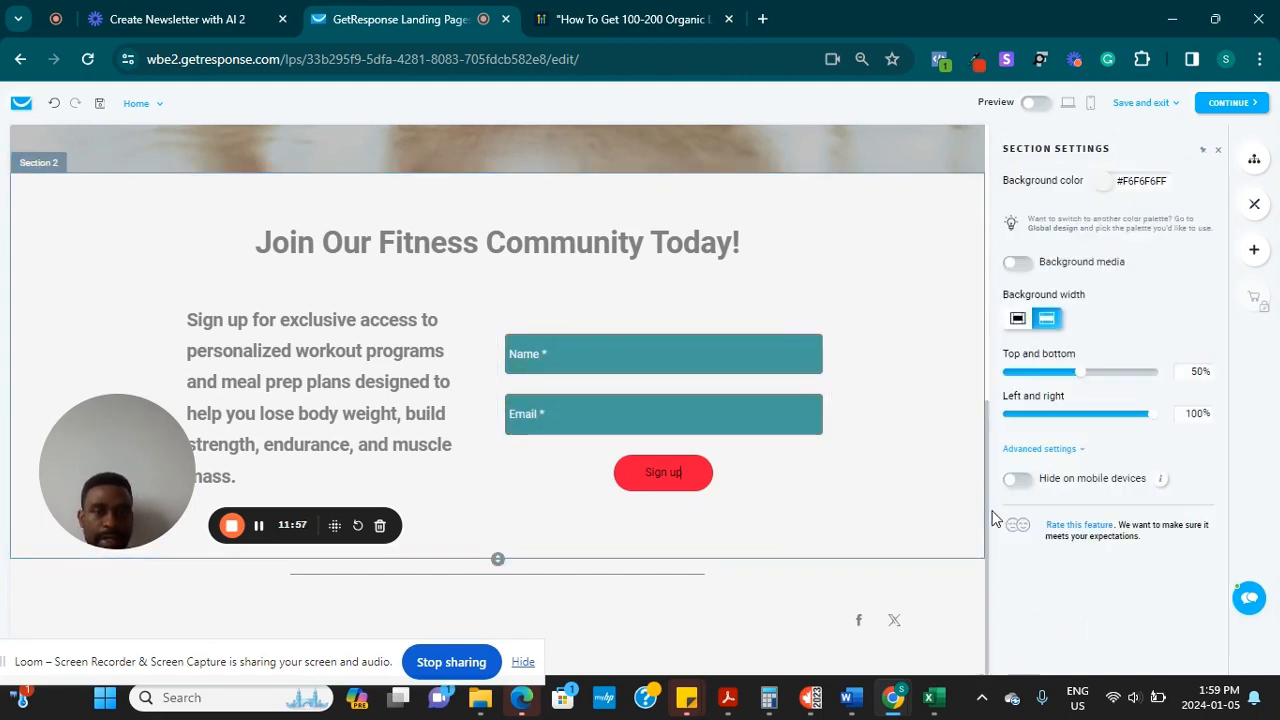
pyautogui.click(699, 486)
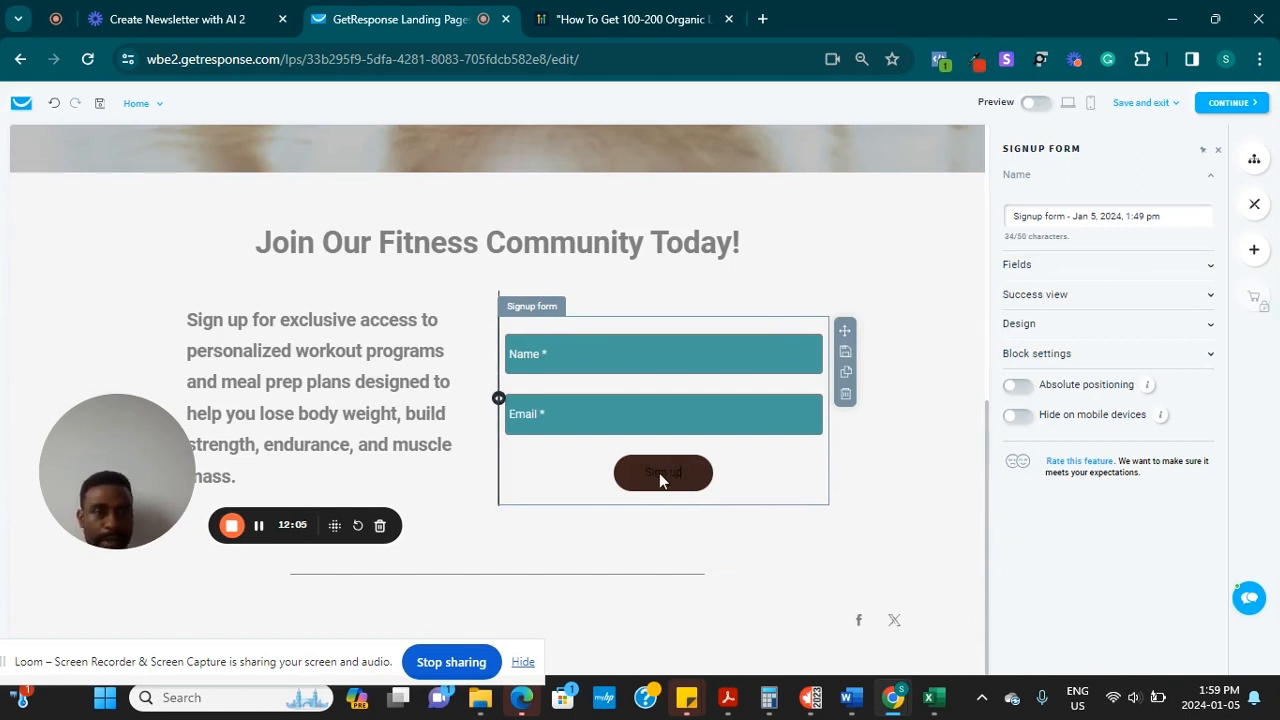
# Make the signup form's button style Outlined
pyautogui.click(1020, 323)
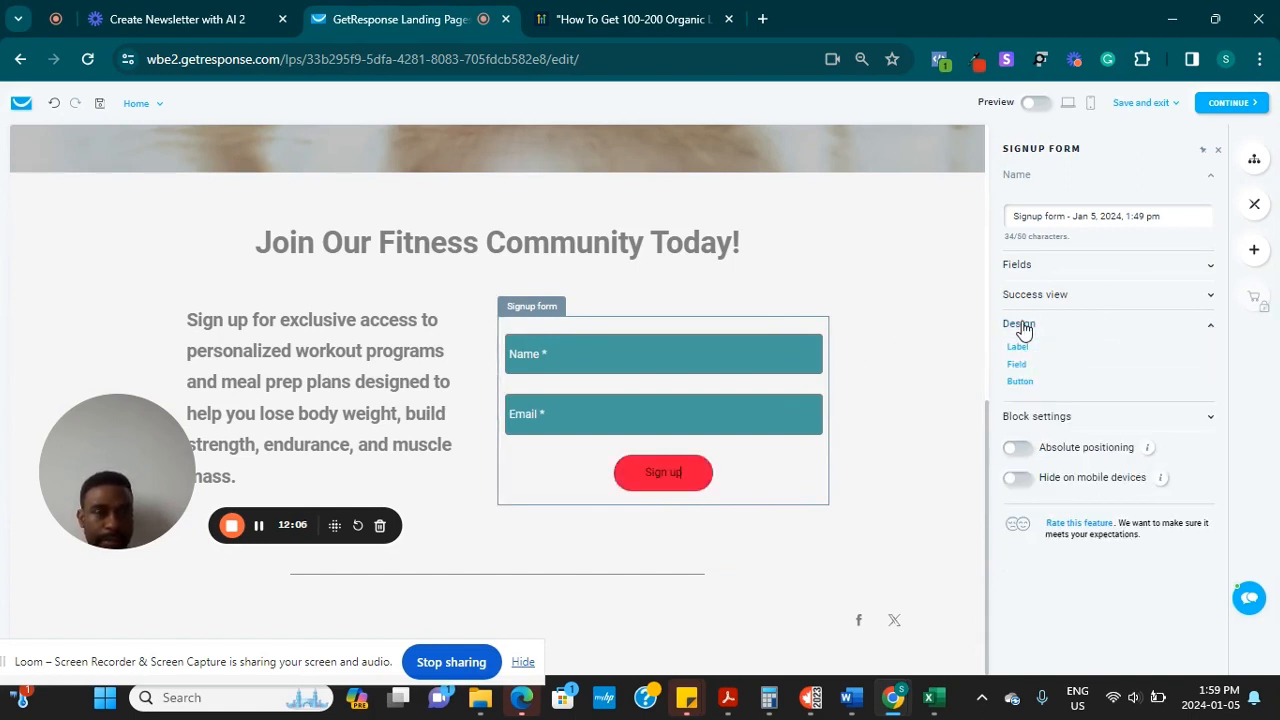
pyautogui.click(1018, 384)
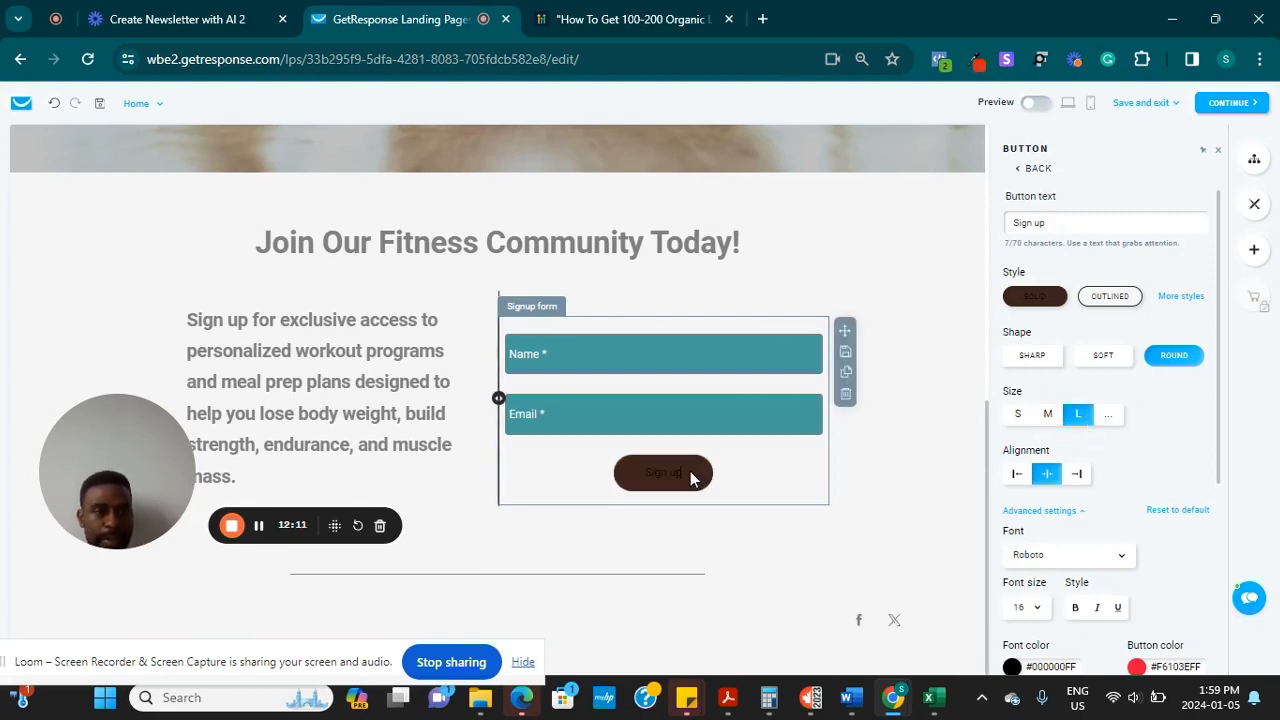
pyautogui.click(1108, 298)
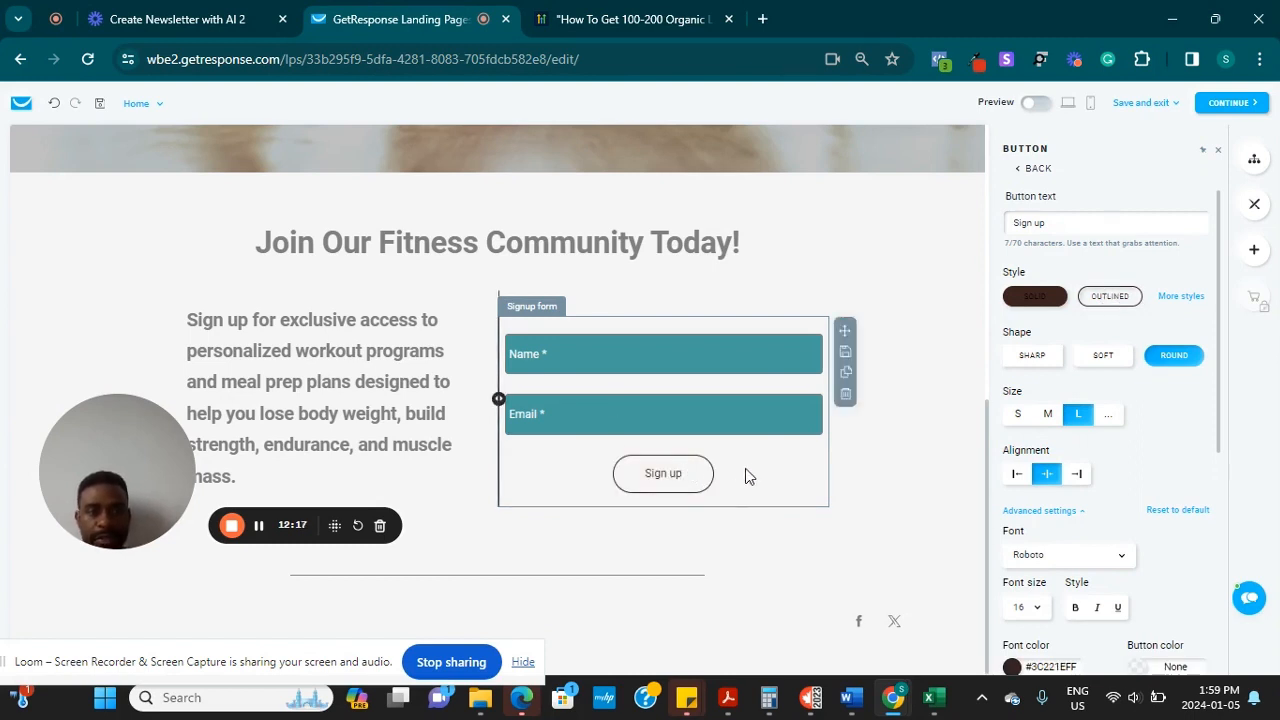
# Change the button label from Sign up to GET ACCESS
pyautogui.click(1068, 224)
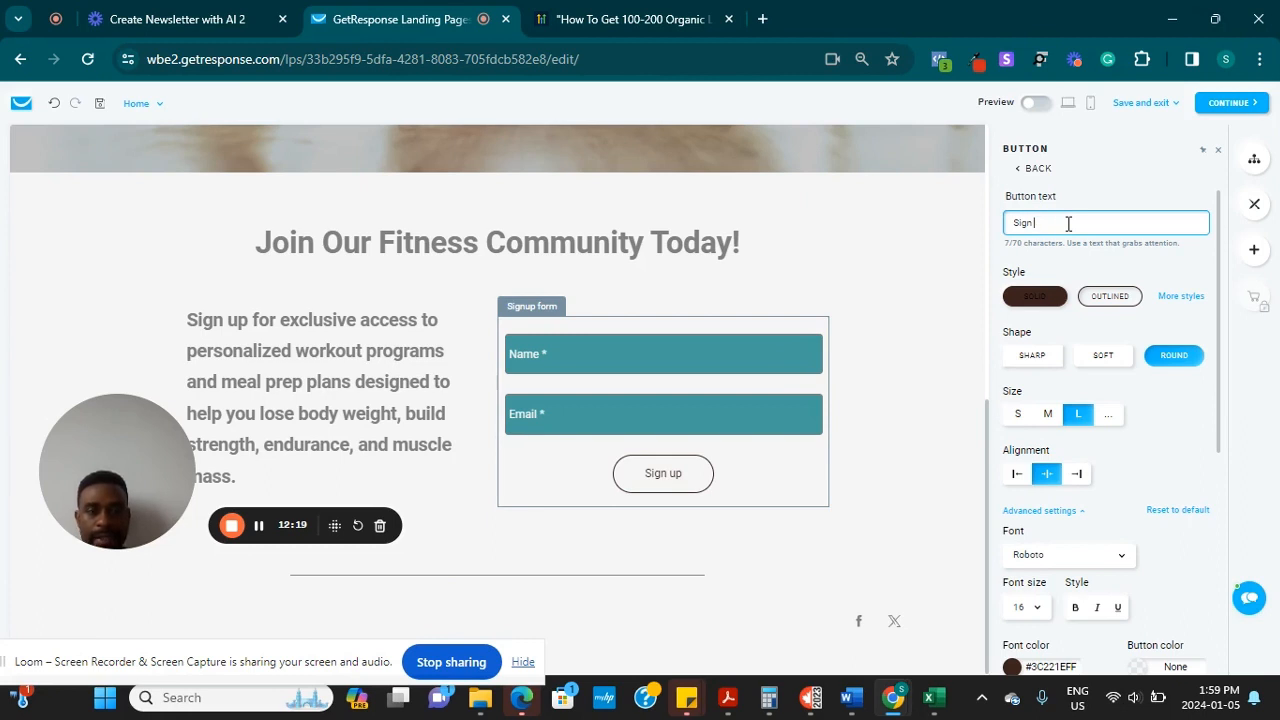
pyautogui.press('BackSpace')
pyautogui.press('BackSpace')
pyautogui.press('BackSpace')
pyautogui.press('BackSpace')
pyautogui.press('BackSpace')
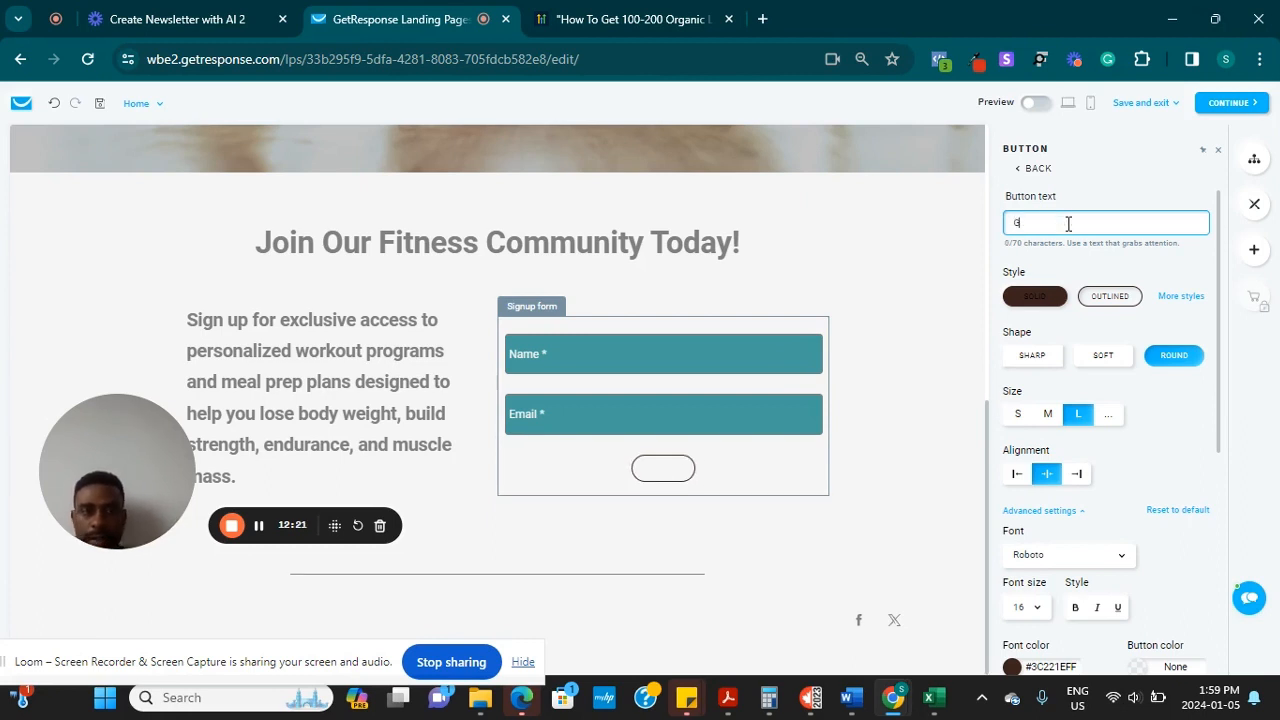
pyautogui.write('GEWRT')
pyautogui.press('BackSpace')
pyautogui.press('BackSpace')
pyautogui.press('BackSpace')
pyautogui.write('T')
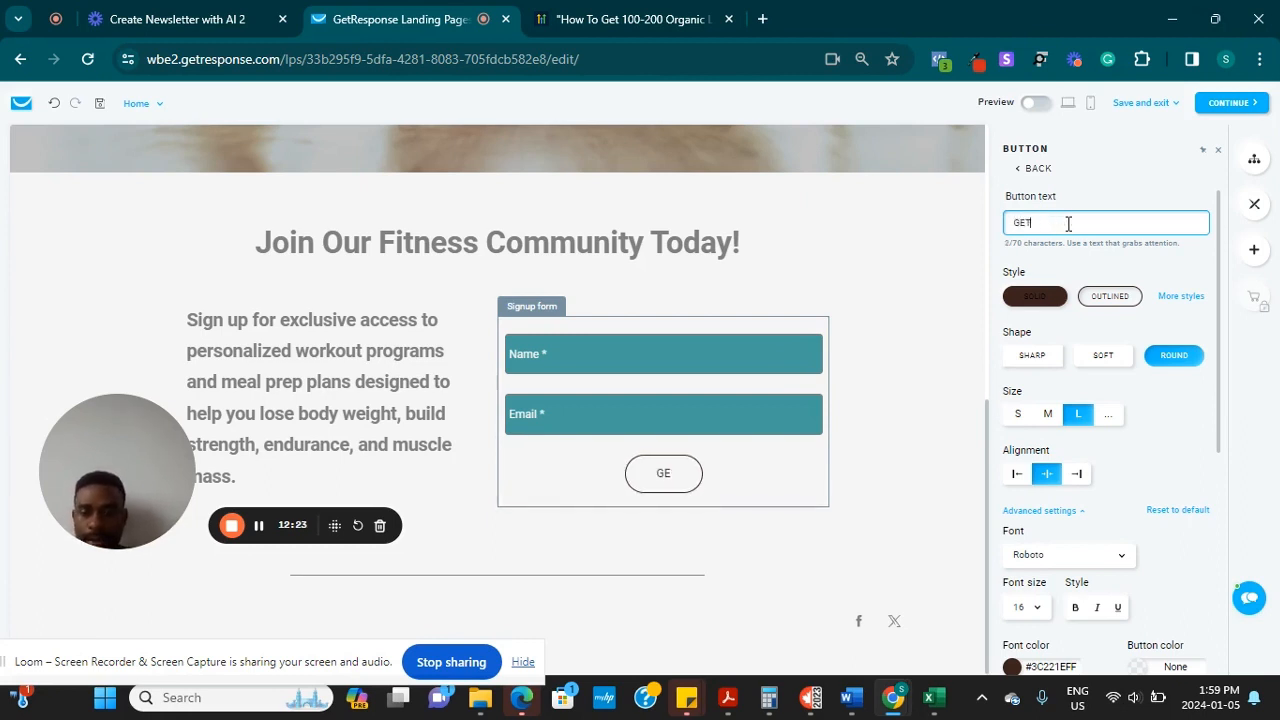
pyautogui.write(' ACCESS')
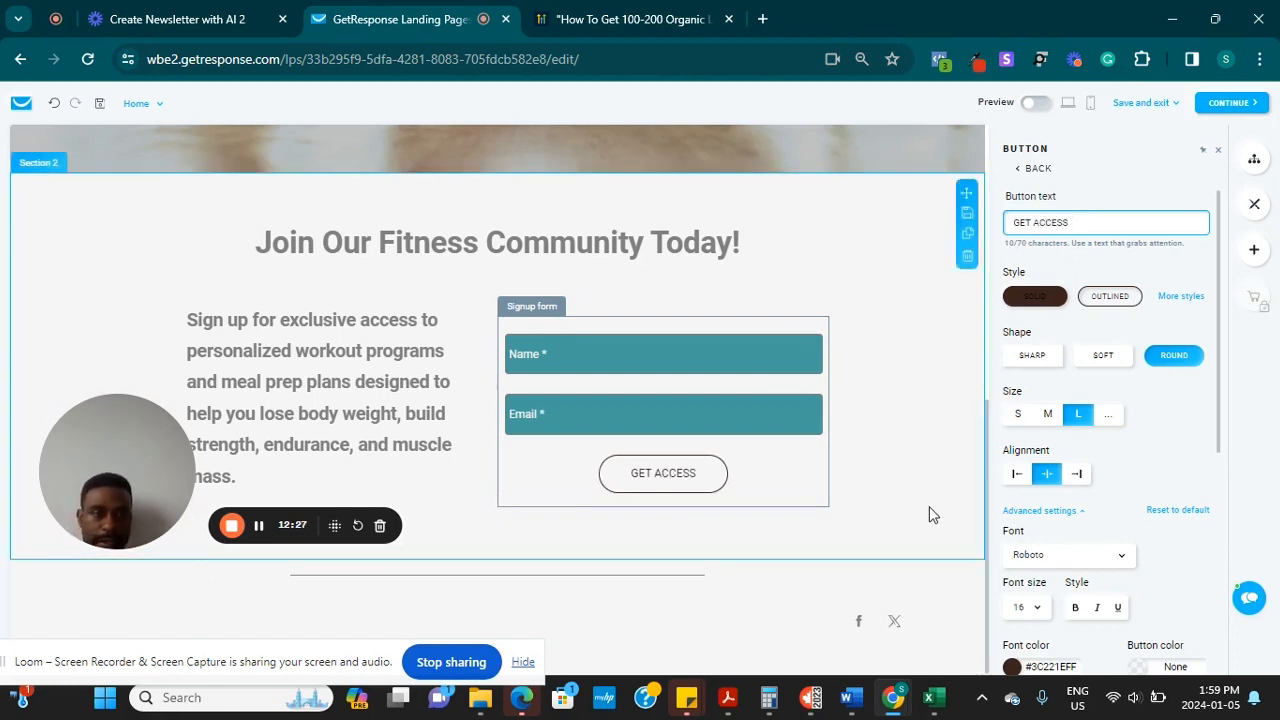
pyautogui.click(849, 526)
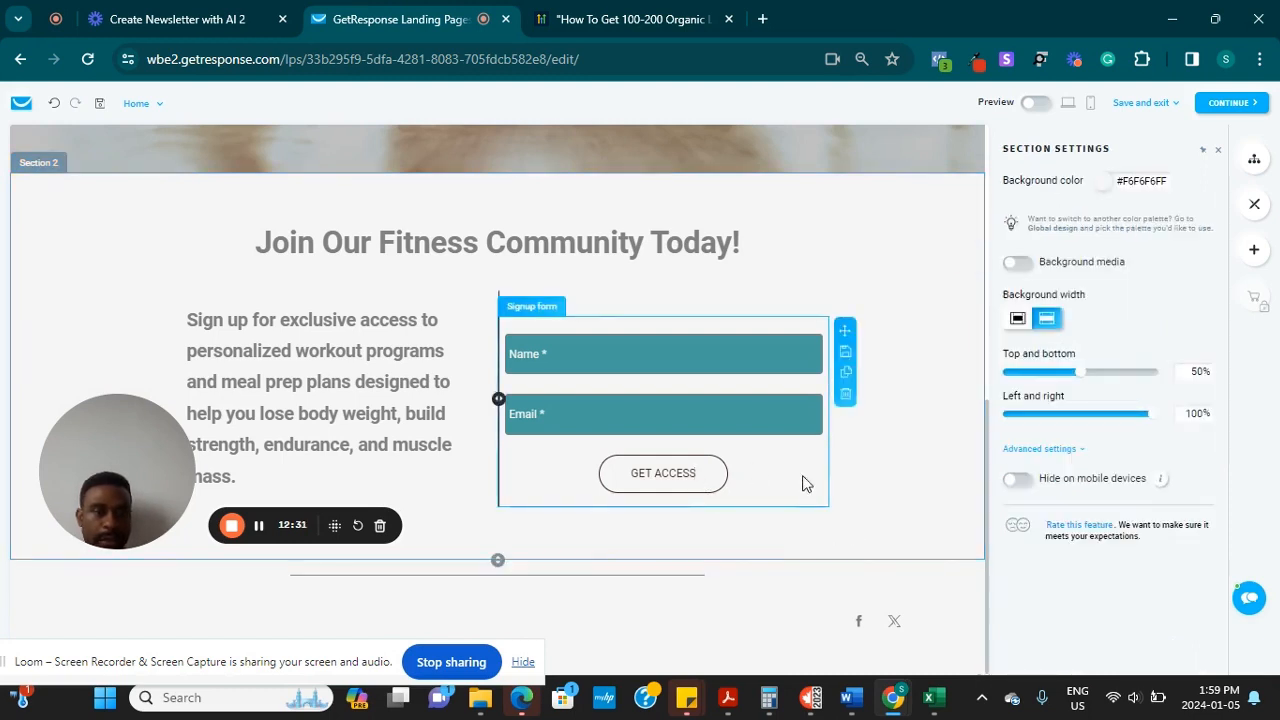
# Select the footer section and bring its social media and spacer blocks into view
pyautogui.click(854, 578)
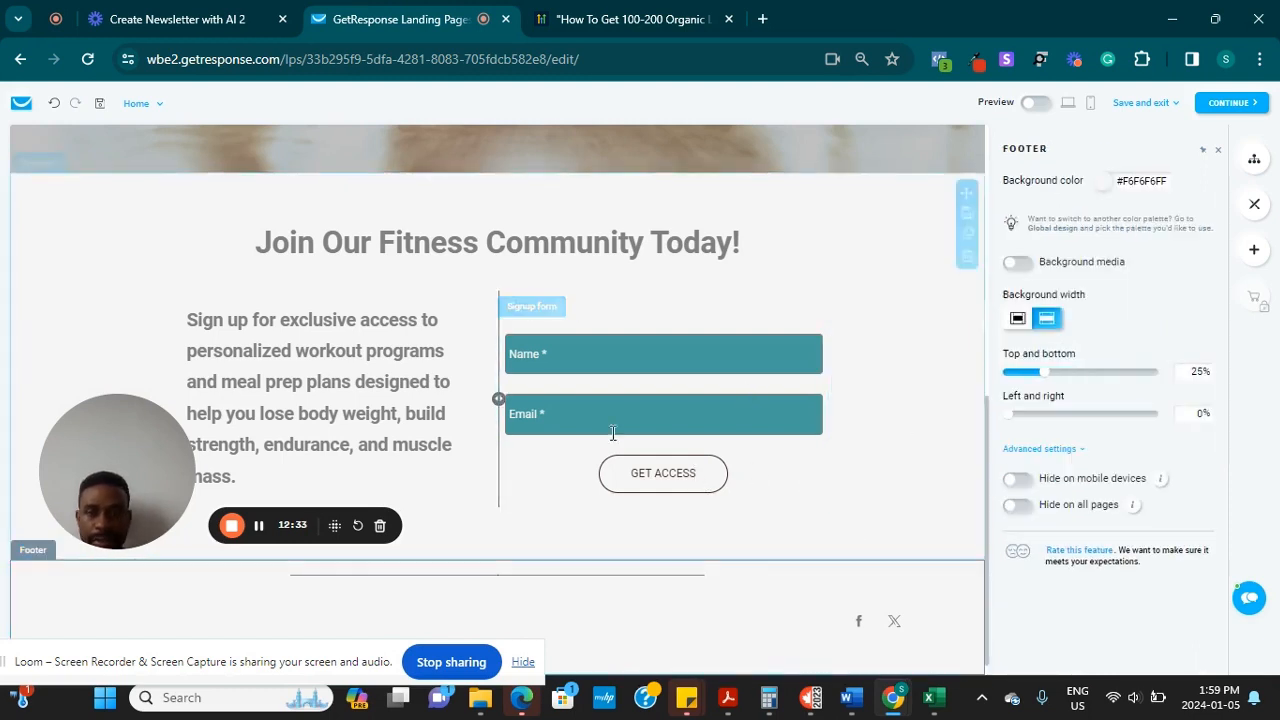
pyautogui.moveTo(143, 465); pyautogui.dragTo(601, 586)
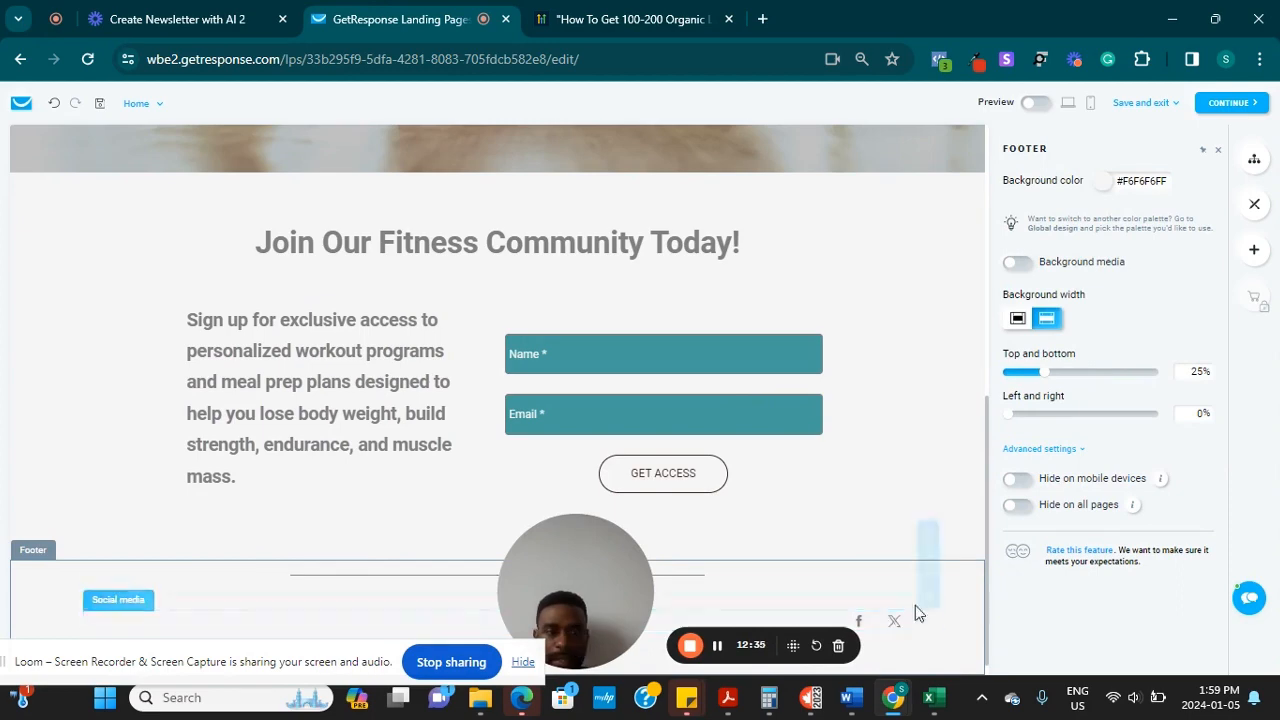
pyautogui.click(983, 476)
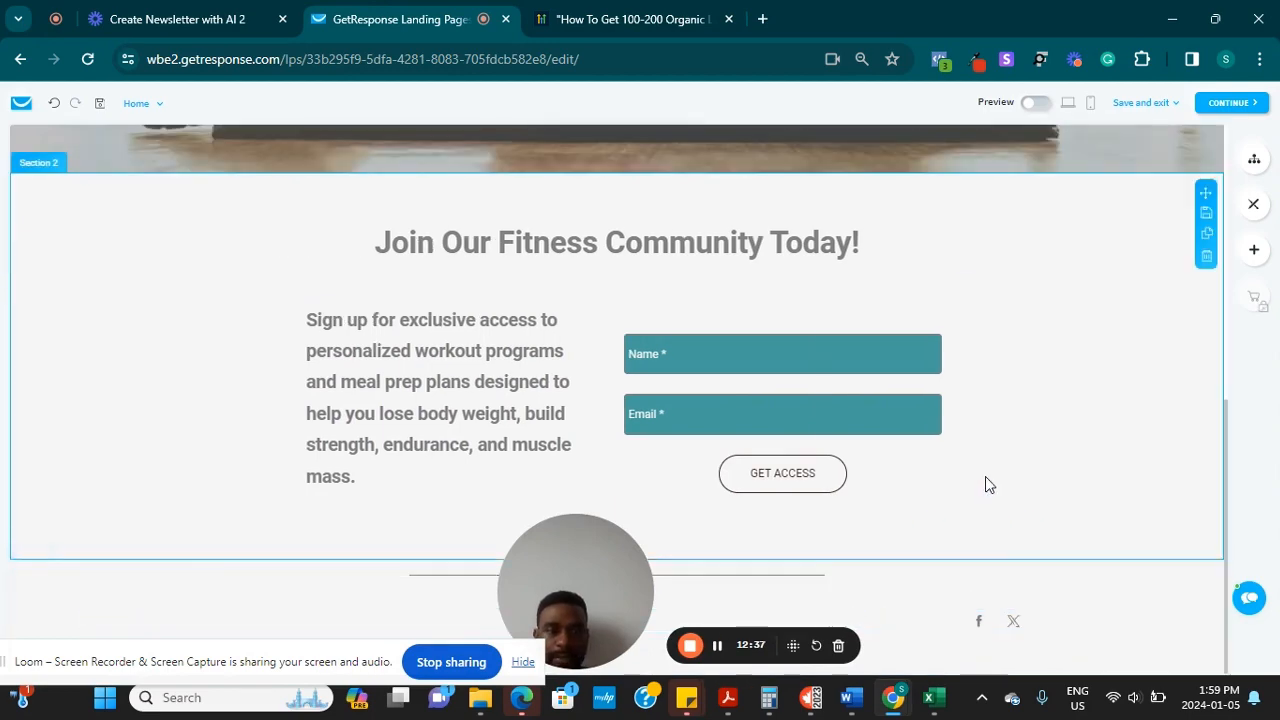
pyautogui.moveTo(1226, 532)
pyautogui.mouseDown()
pyautogui.moveTo(1205, 213)
pyautogui.moveTo(1260, 434)
pyautogui.moveTo(1266, 566)
pyautogui.moveTo(1218, 247)
pyautogui.moveTo(1250, 530)
pyautogui.mouseUp()
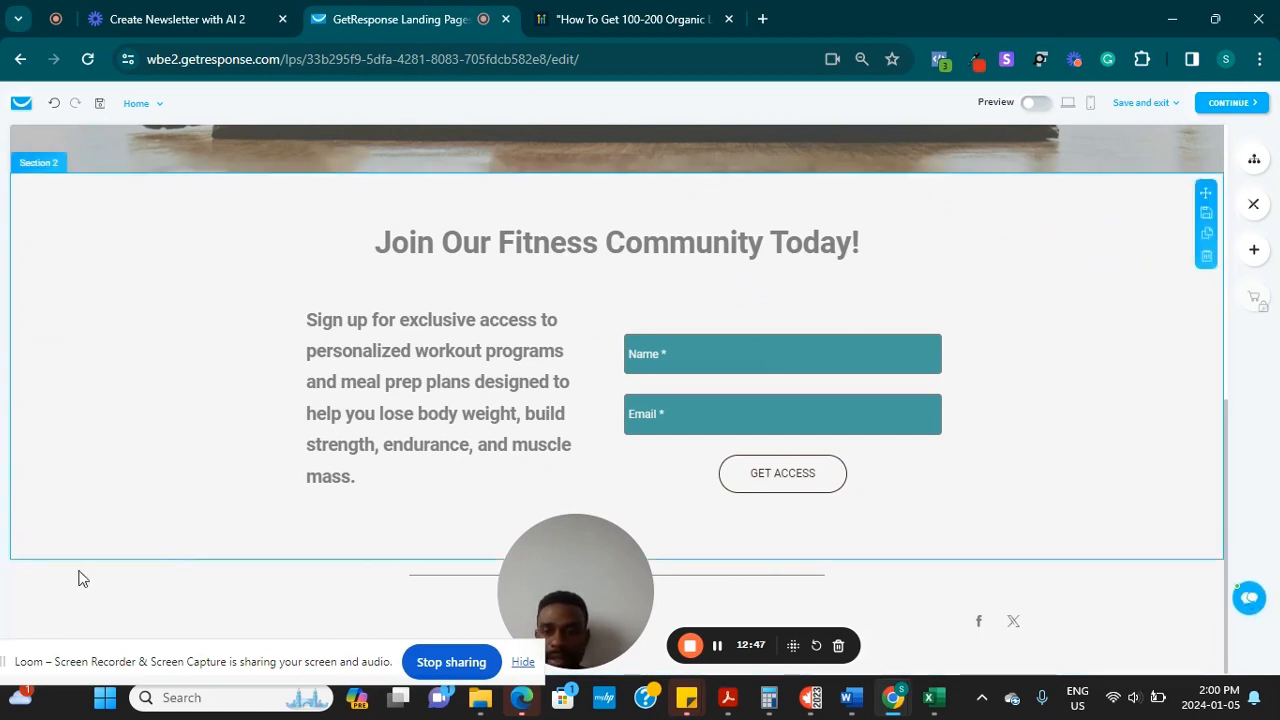
pyautogui.click(143, 599)
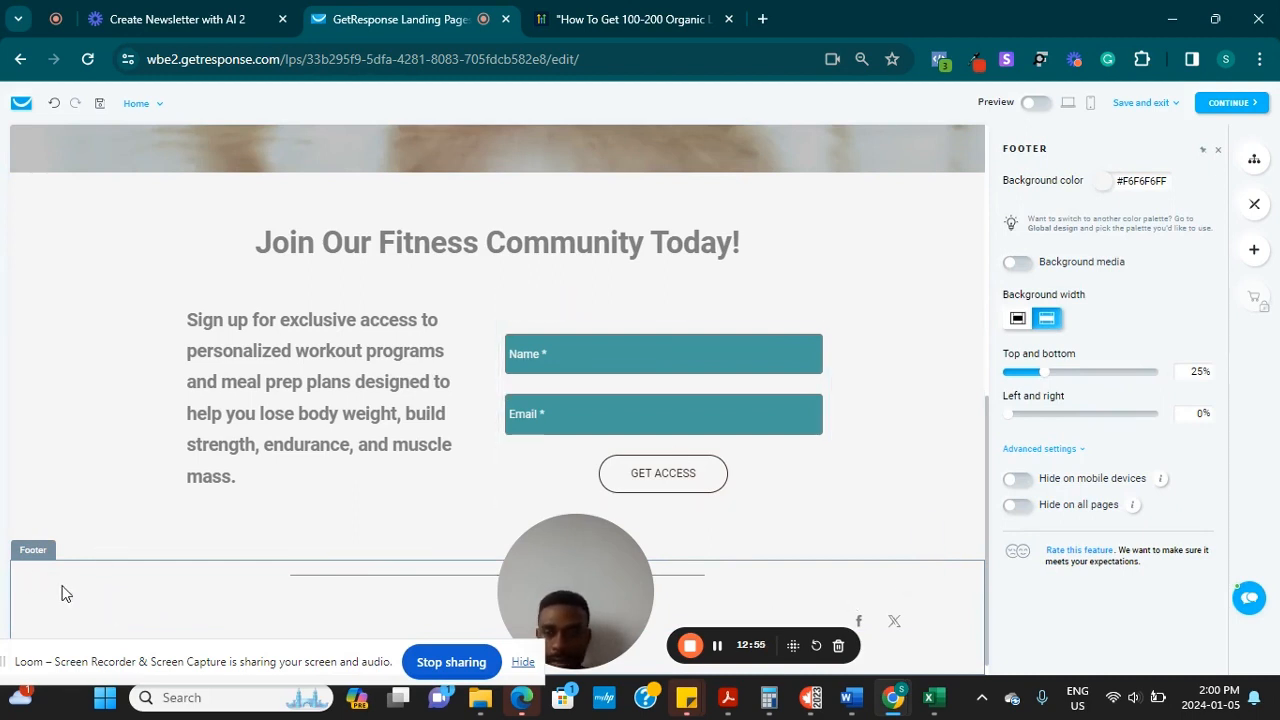
pyautogui.moveTo(569, 592); pyautogui.dragTo(3, 337)
pyautogui.moveTo(114, 658); pyautogui.dragTo(1060, 717)
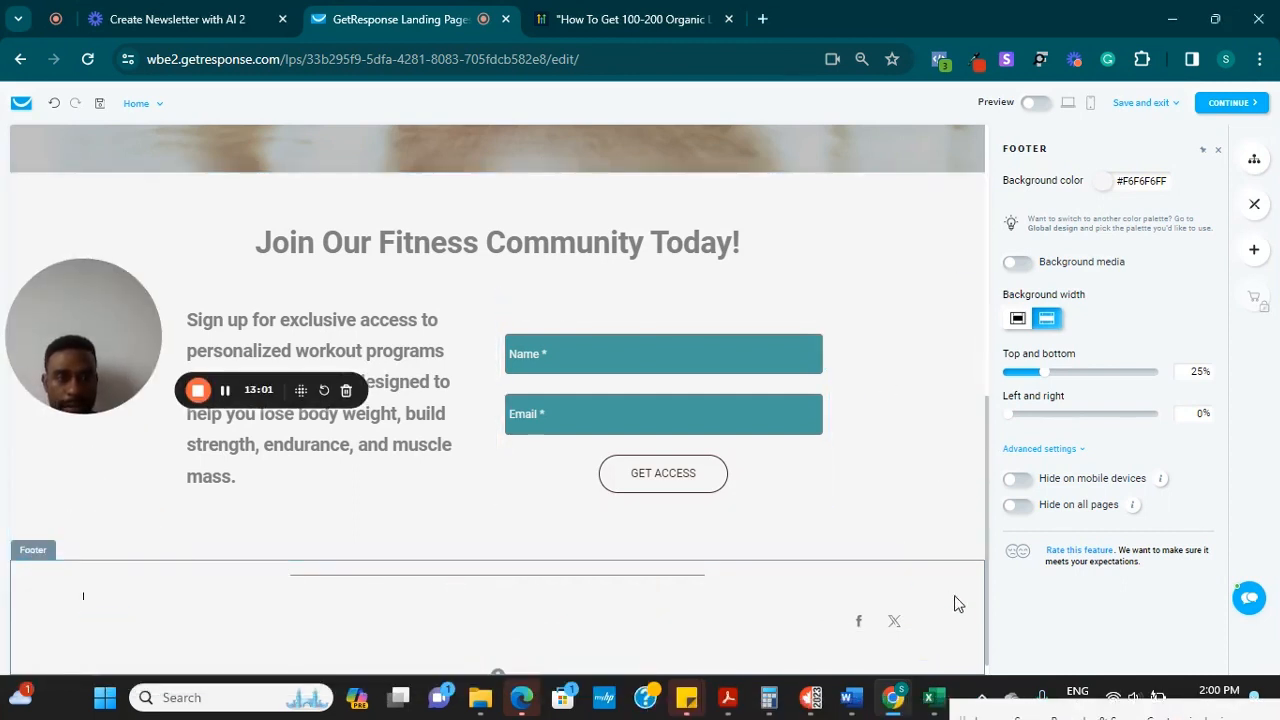
pyautogui.scroll(-1, 990, 645)
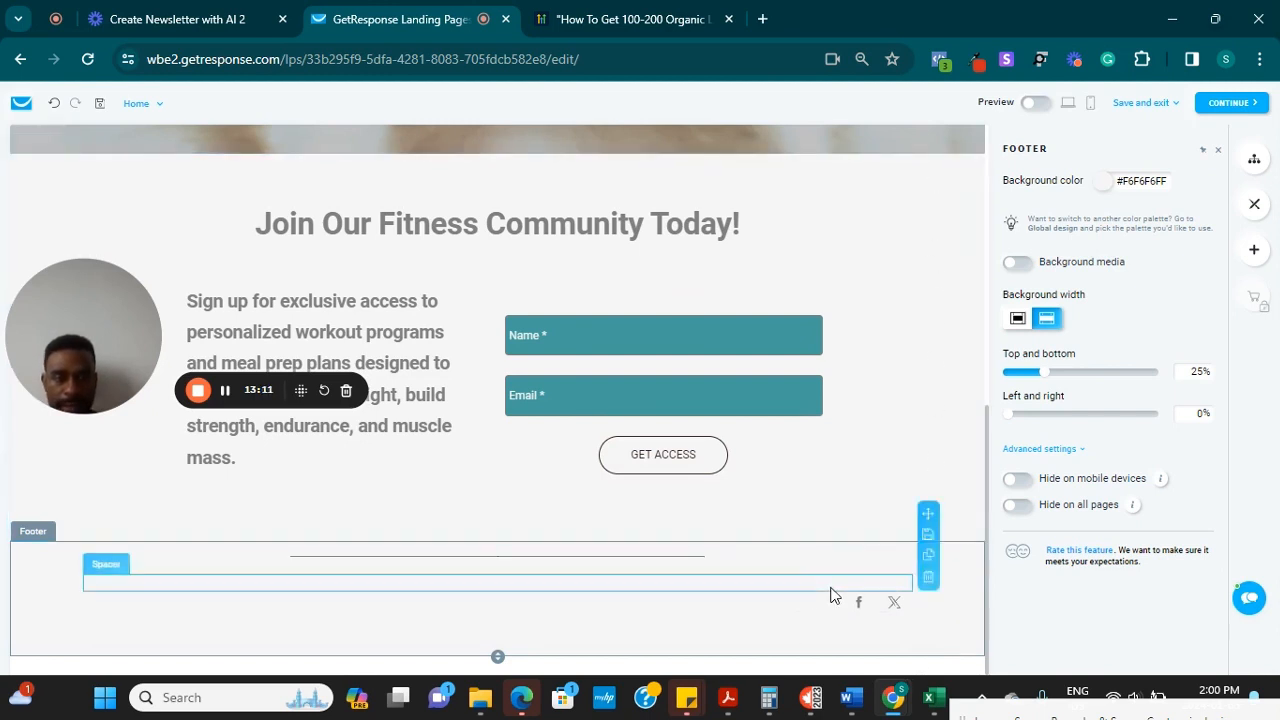
# Delete the social media icons and both spacers from the footer
pyautogui.click(929, 601)
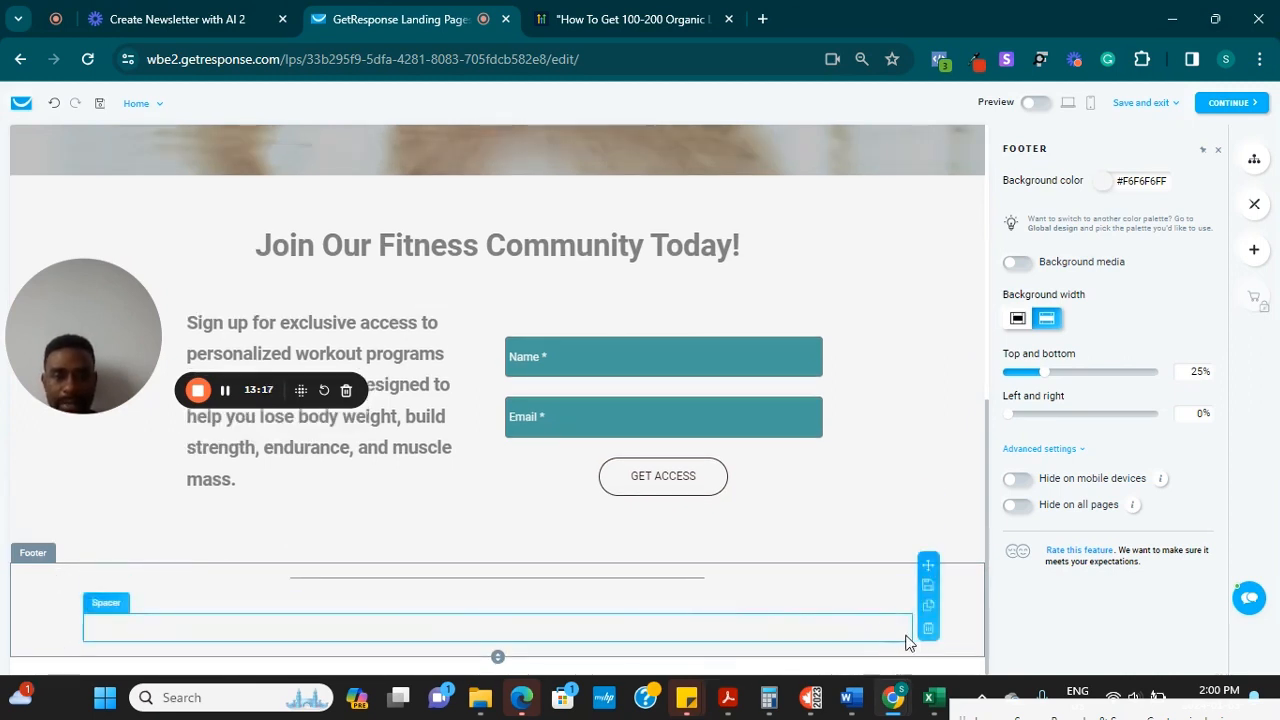
pyautogui.click(928, 630)
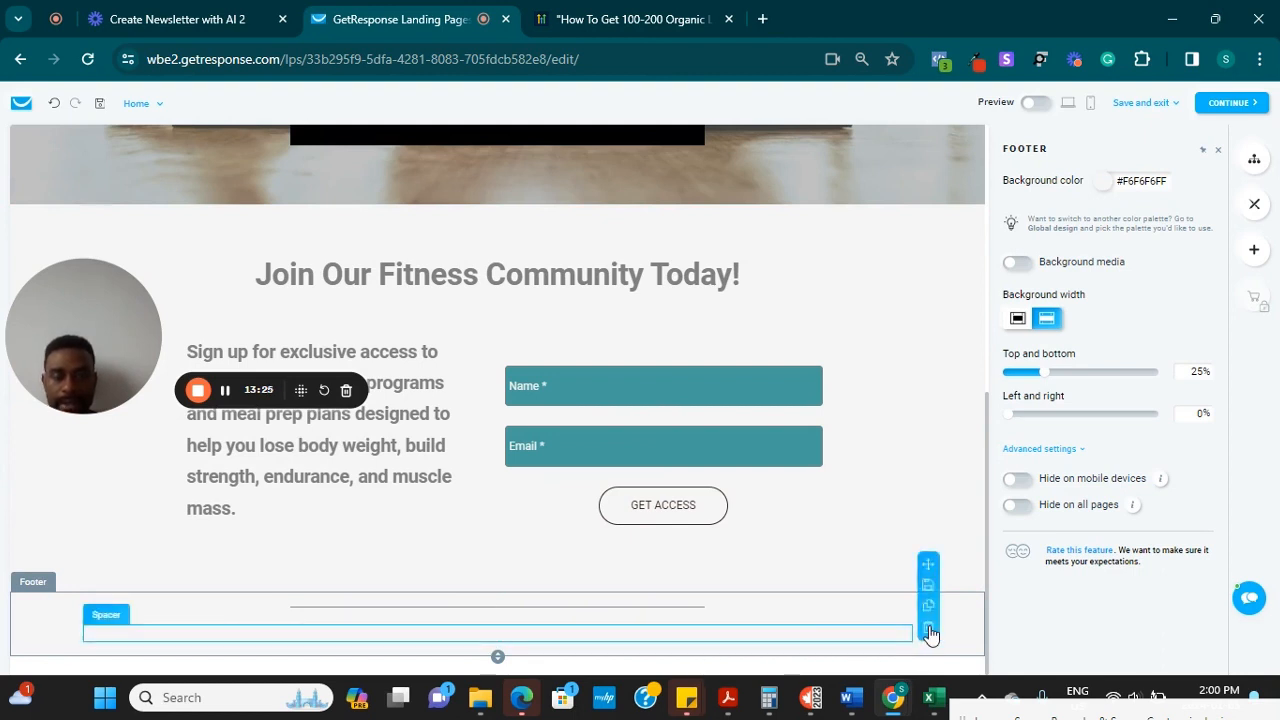
pyautogui.click(929, 631)
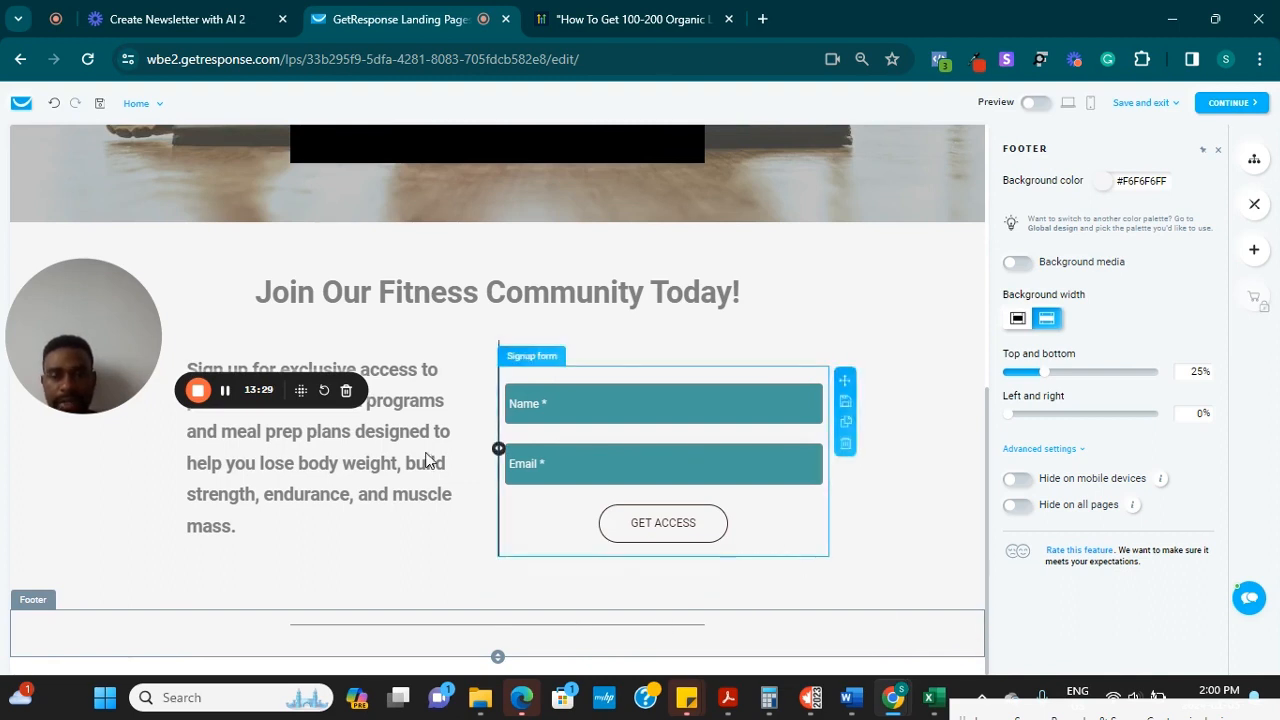
pyautogui.moveTo(97, 340); pyautogui.dragTo(133, 586)
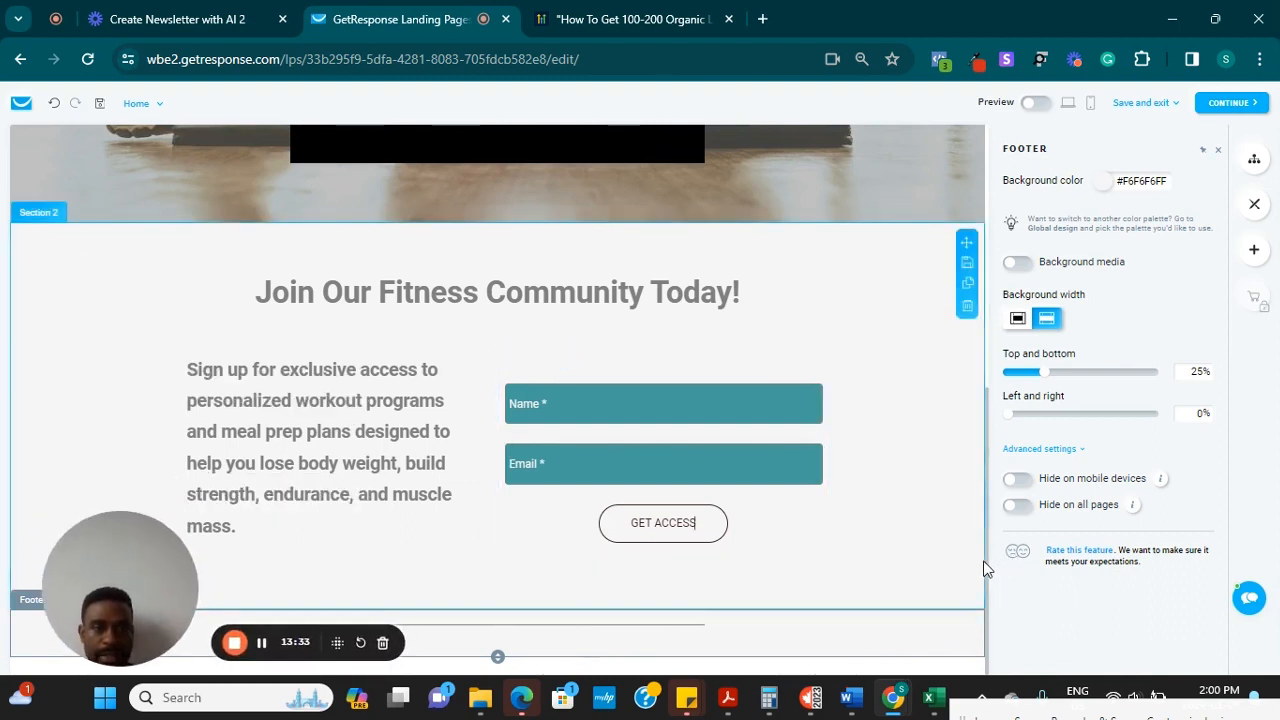
pyautogui.moveTo(984, 560); pyautogui.dragTo(979, 194)
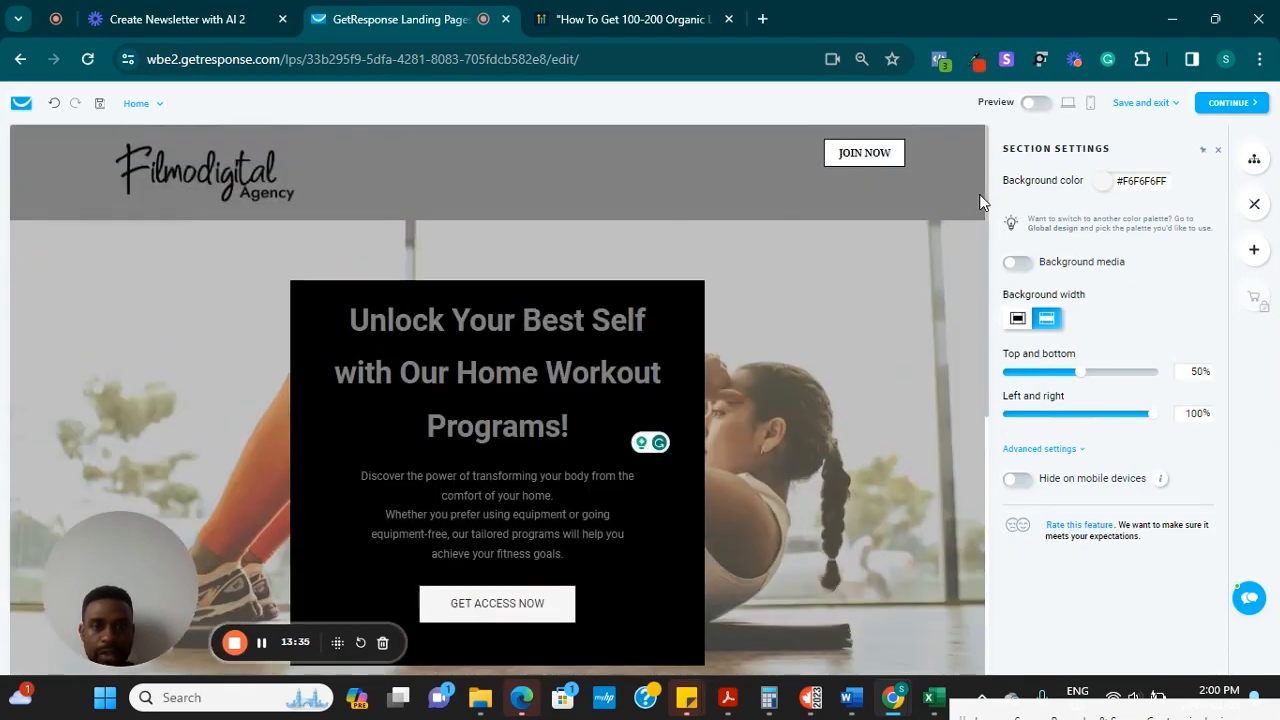
# Verify the header JOIN NOW button anchors to Section 2, then continue to page settings
pyautogui.click(873, 152)
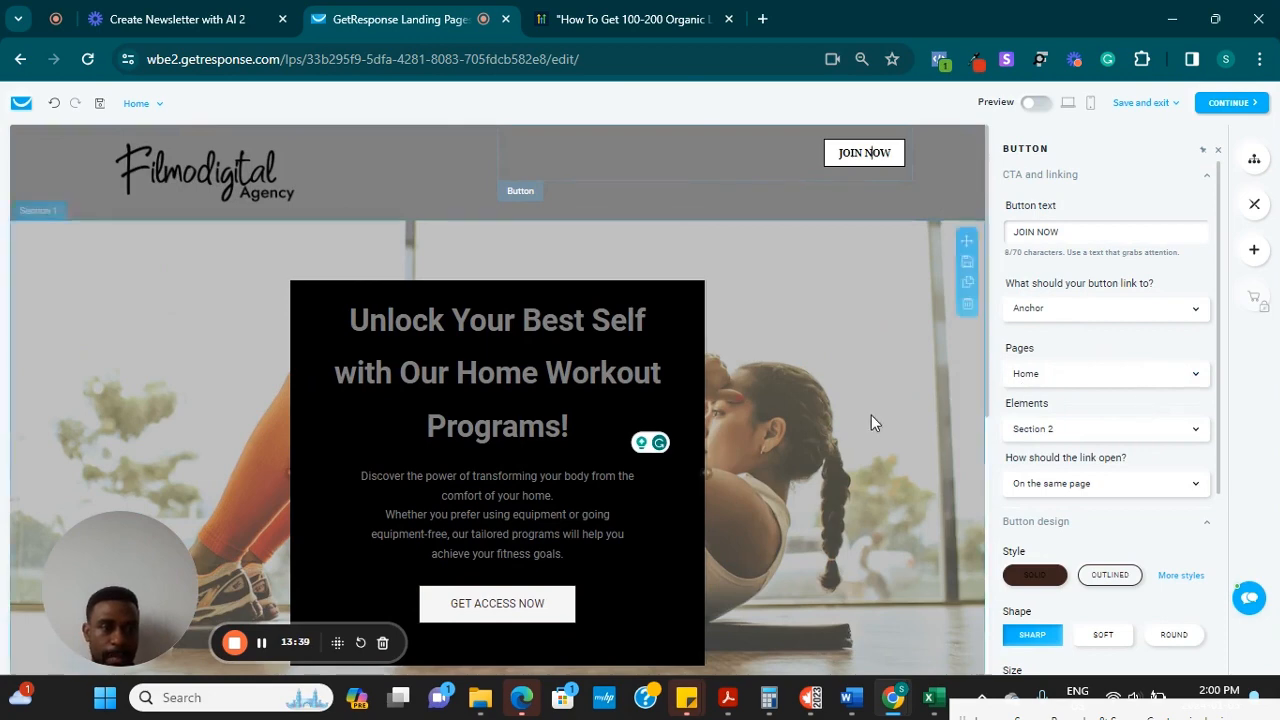
pyautogui.scroll(-2, 710, 416)
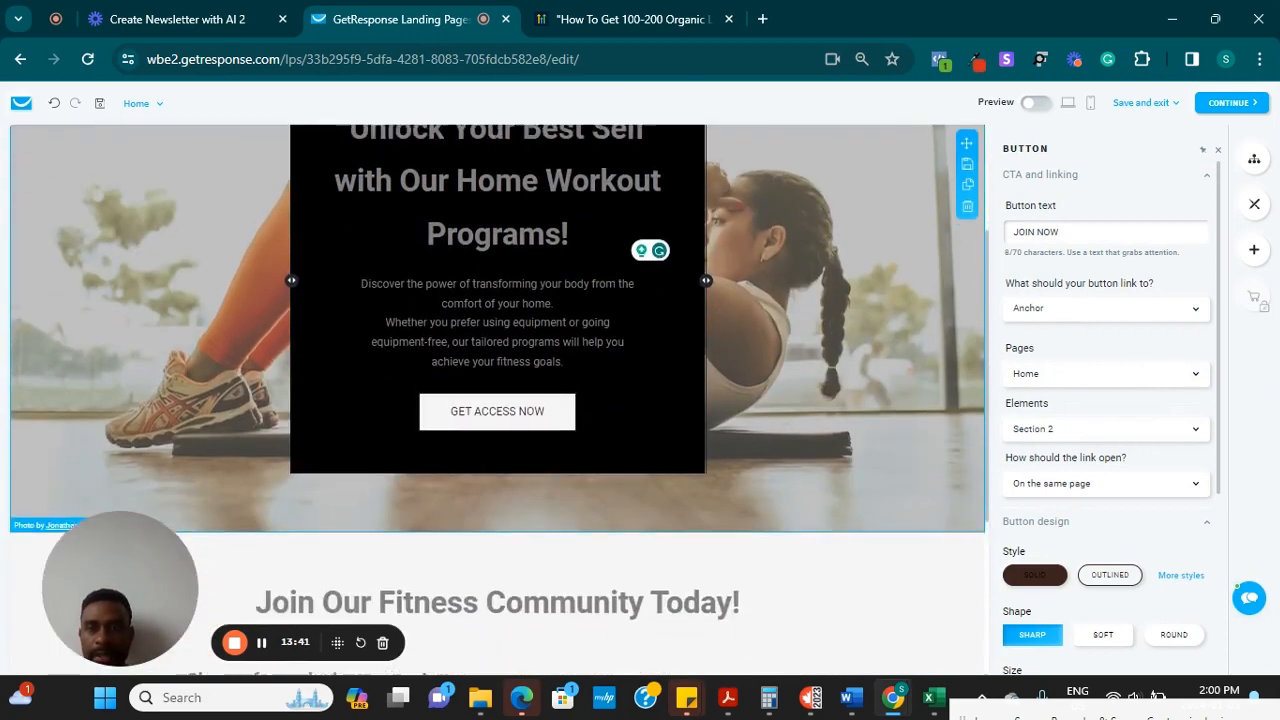
pyautogui.scroll(-2, 710, 416)
pyautogui.scroll(4, 710, 416)
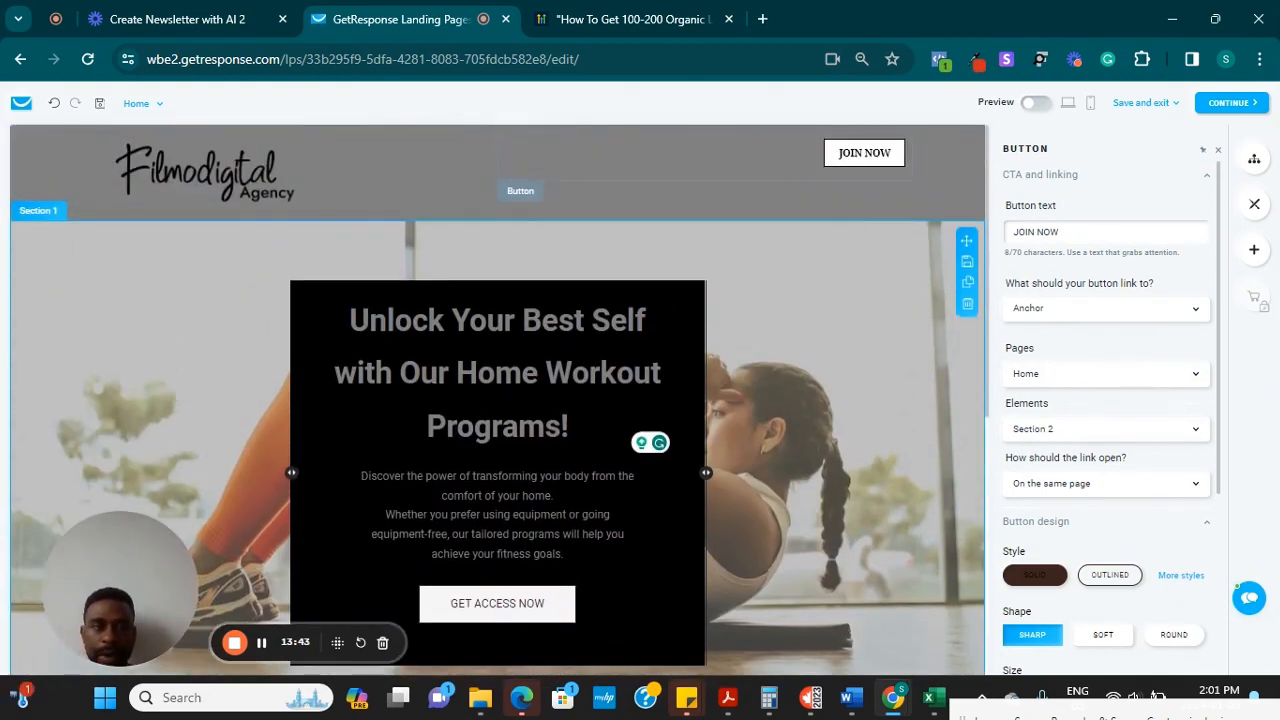
pyautogui.click(1229, 104)
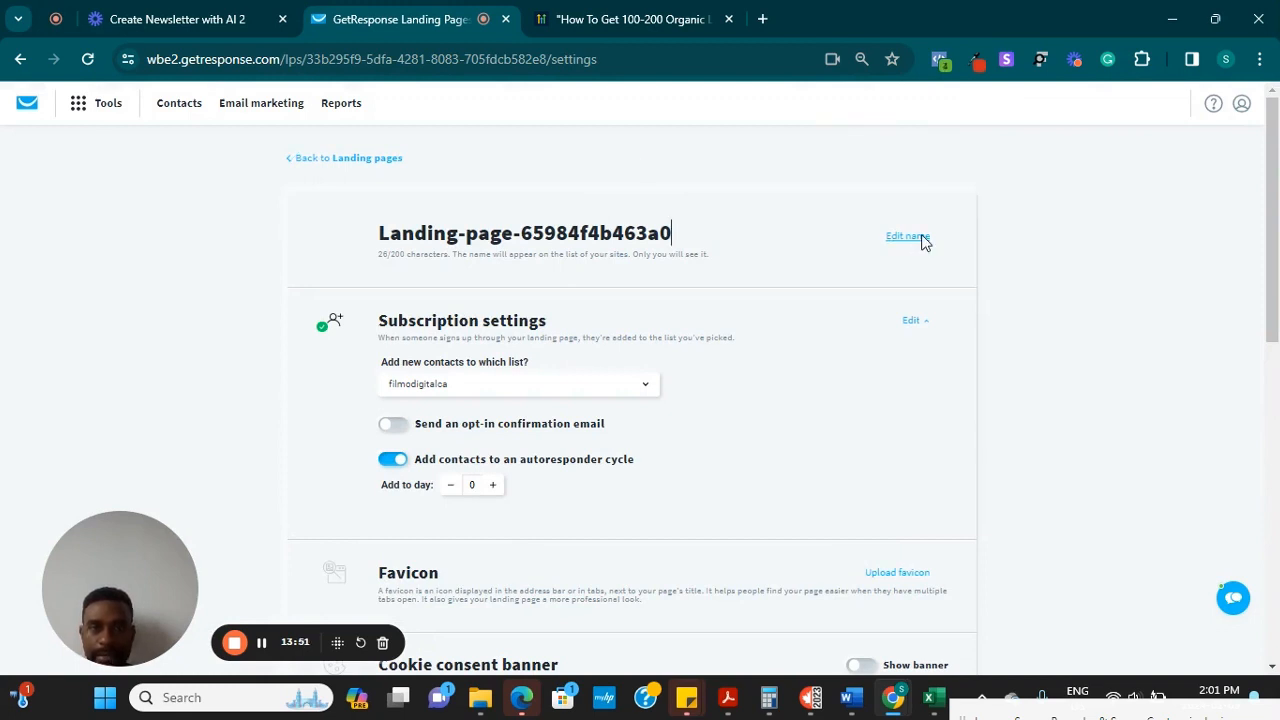
# Rename the page MY AI LANDING PAGE and add new signups to the Blog List
pyautogui.moveTo(700, 232); pyautogui.dragTo(281, 150)
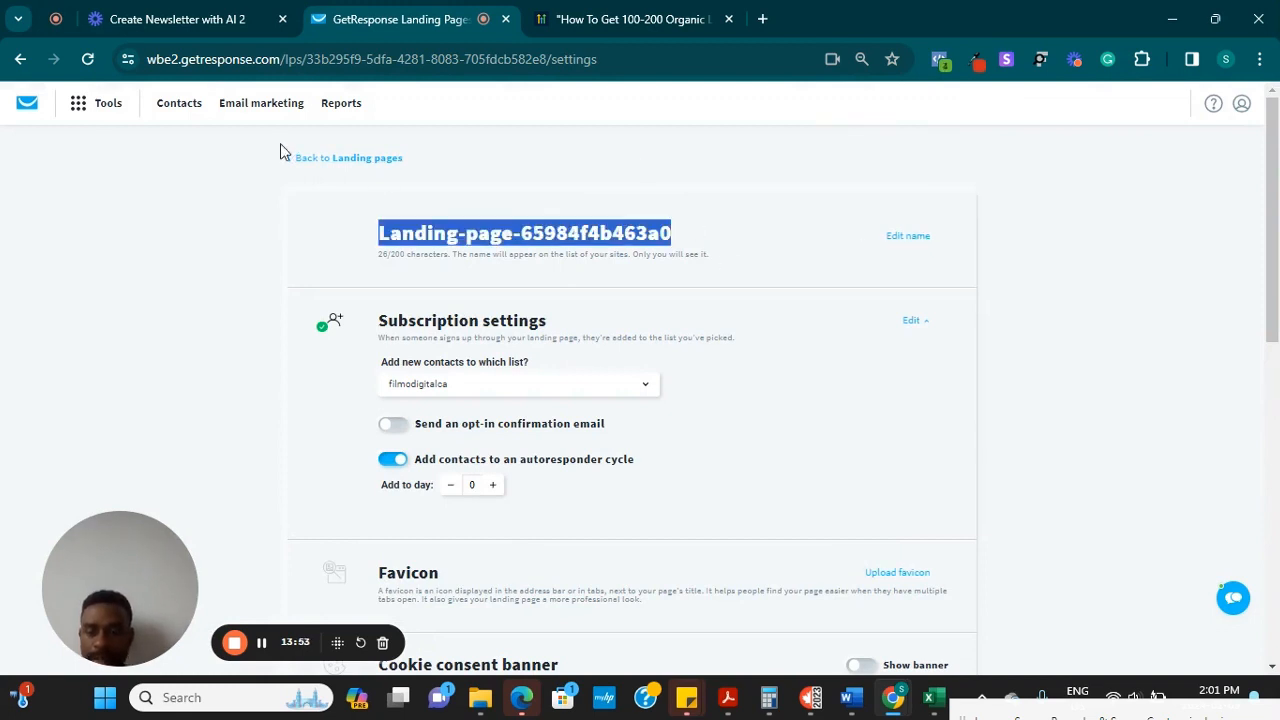
pyautogui.write('MY AI L')
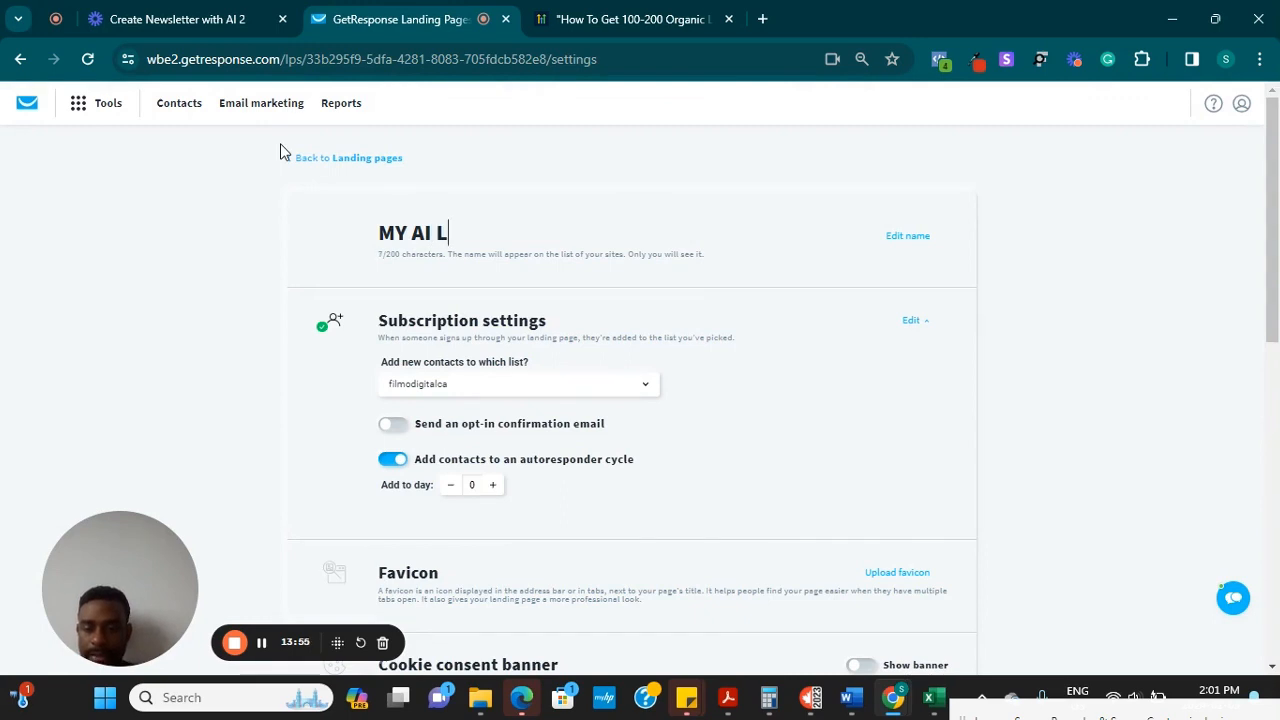
pyautogui.write('ANDING PAGE')
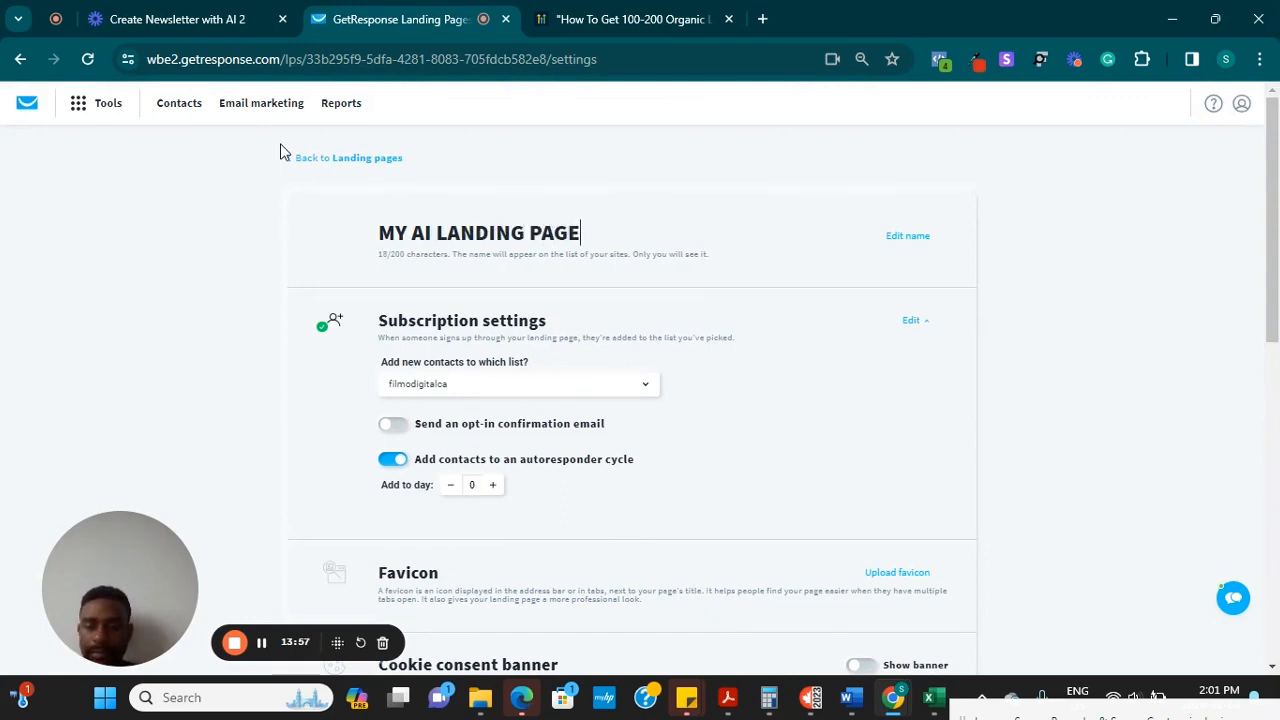
pyautogui.scroll(-2, 640, 380)
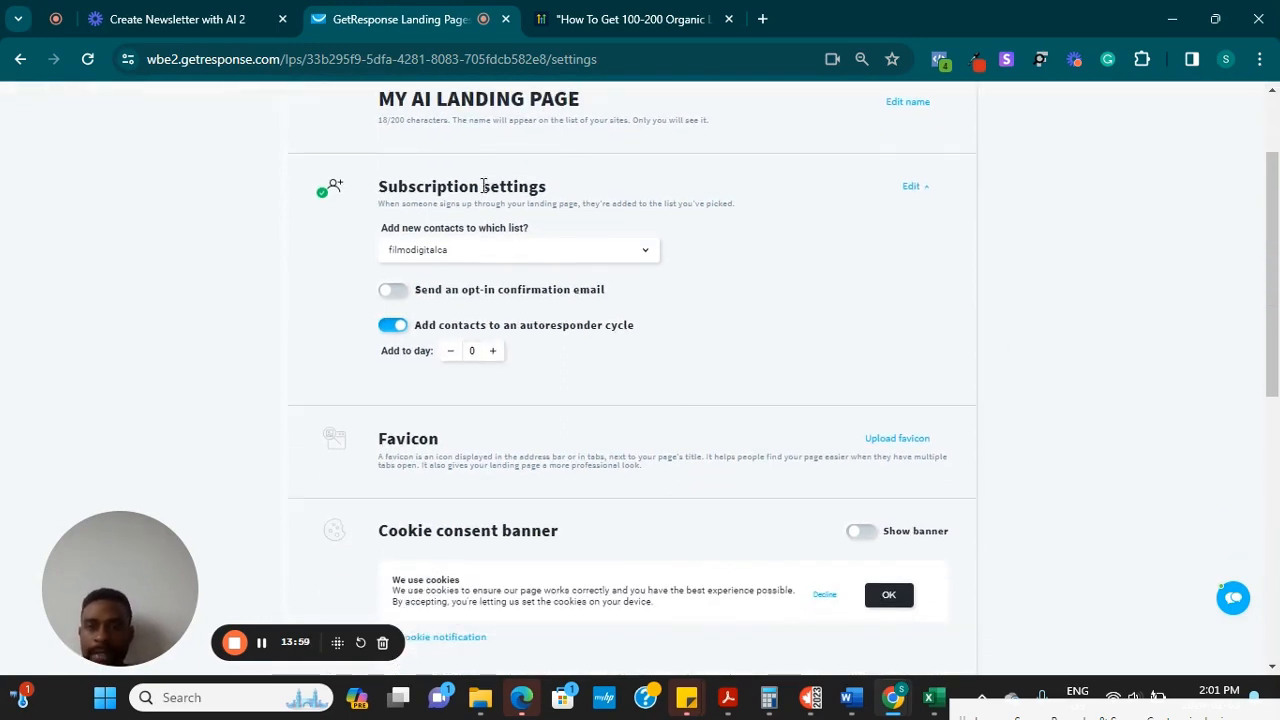
pyautogui.click(655, 253)
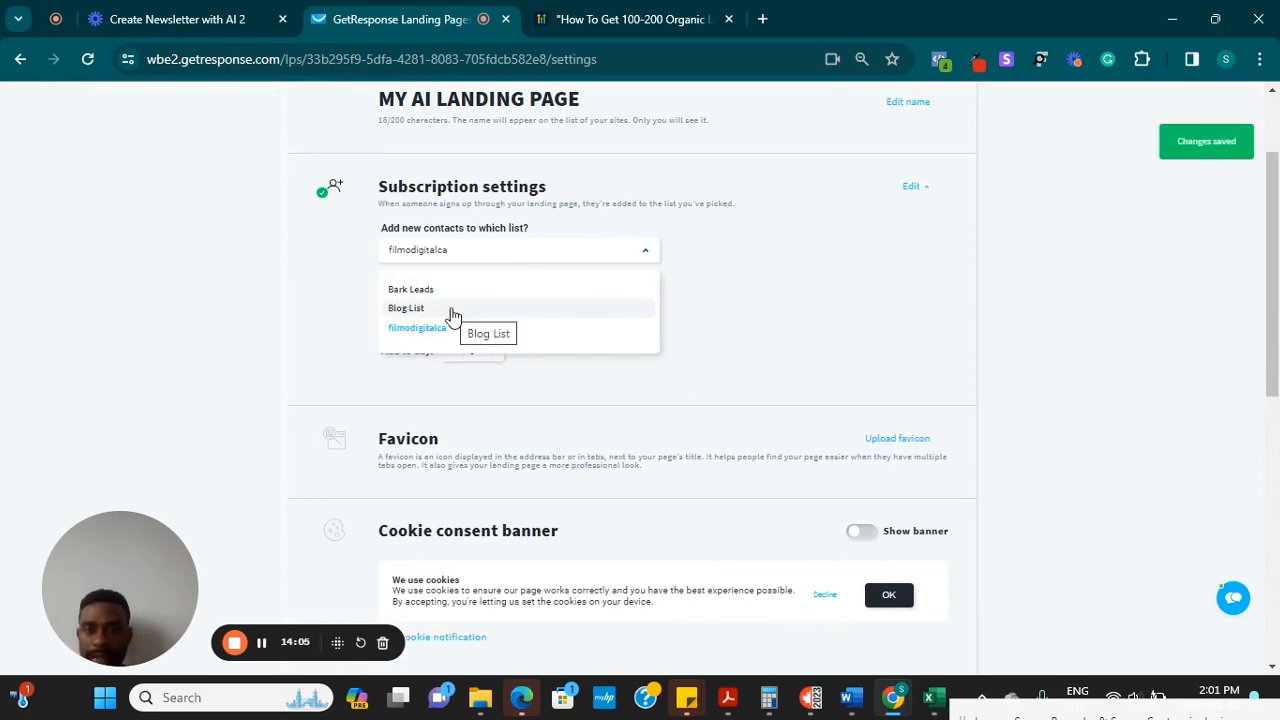
pyautogui.click(453, 310)
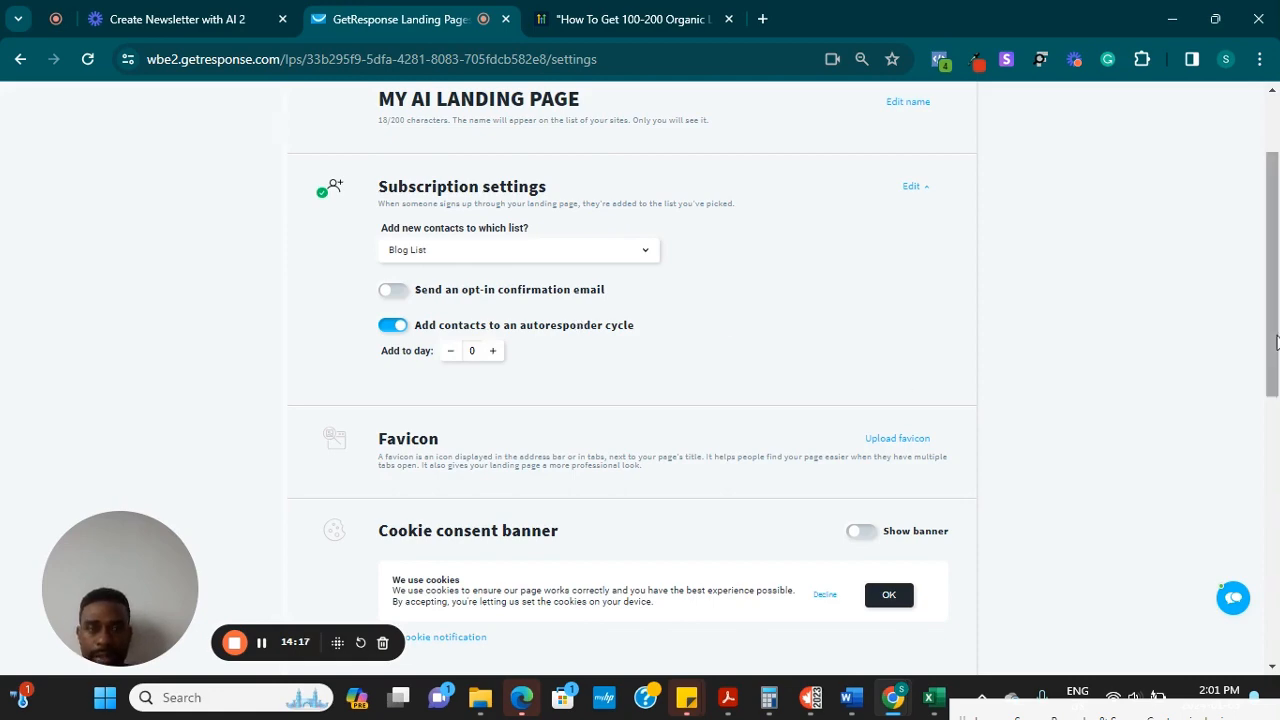
# Scroll through the remaining page settings and continue to the name and domain step
pyautogui.moveTo(1274, 342); pyautogui.dragTo(1272, 428)
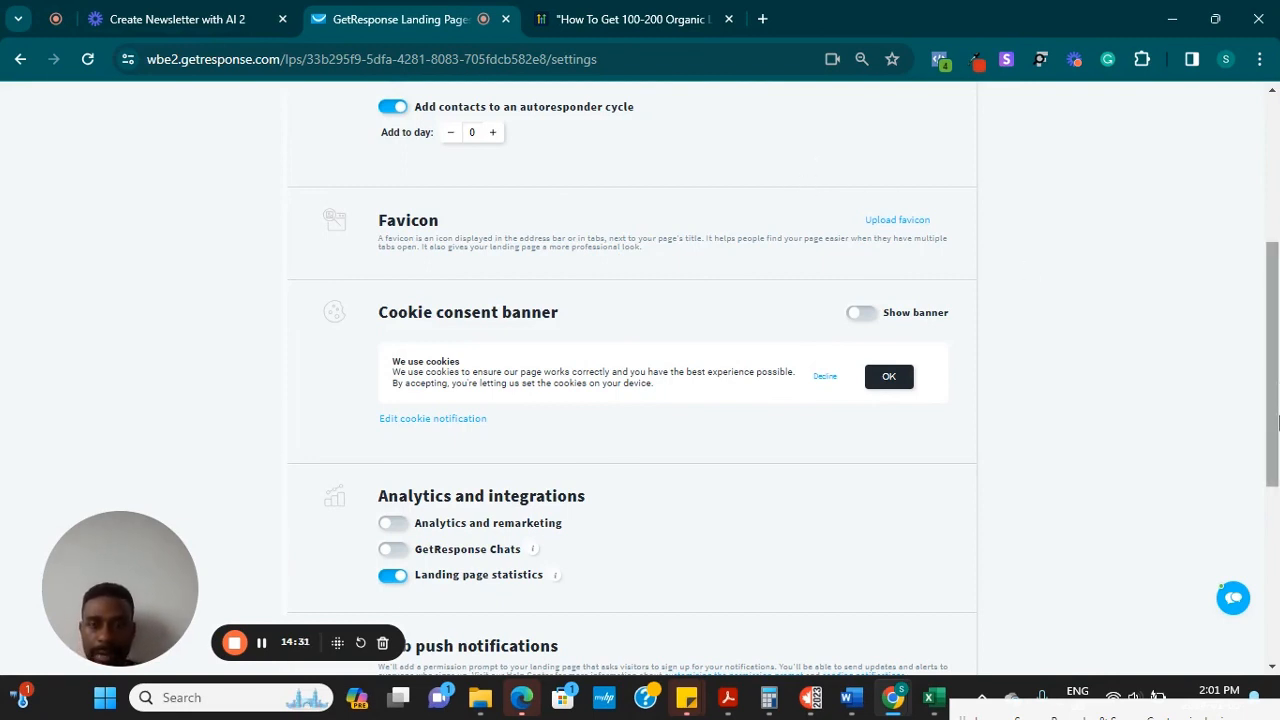
pyautogui.moveTo(1276, 424); pyautogui.dragTo(1272, 474)
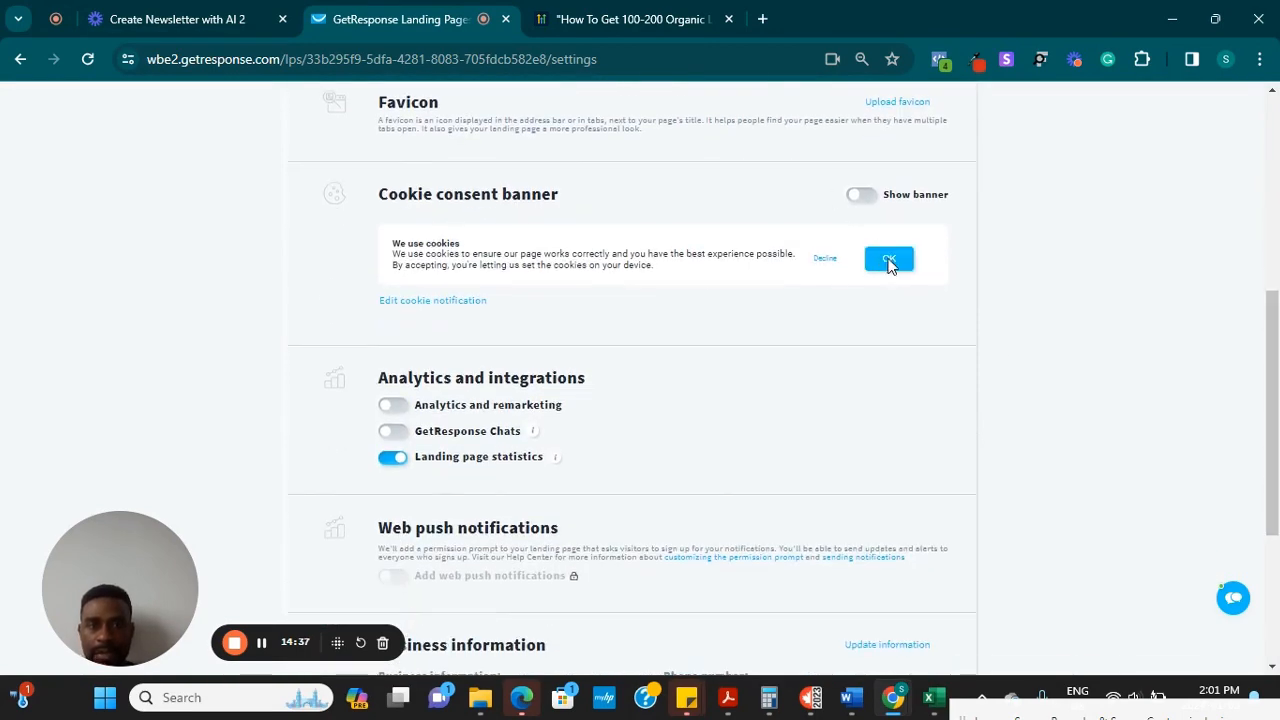
pyautogui.moveTo(1278, 369); pyautogui.dragTo(1274, 425)
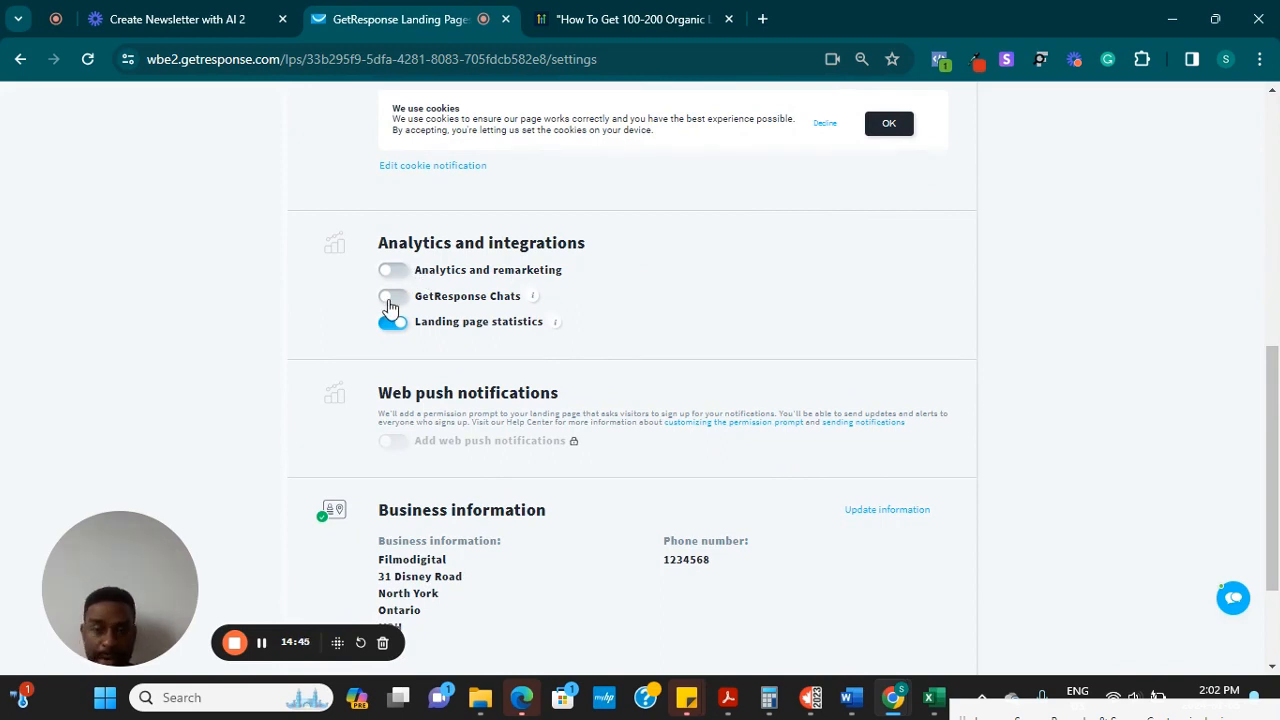
pyautogui.moveTo(1276, 518); pyautogui.dragTo(1278, 593)
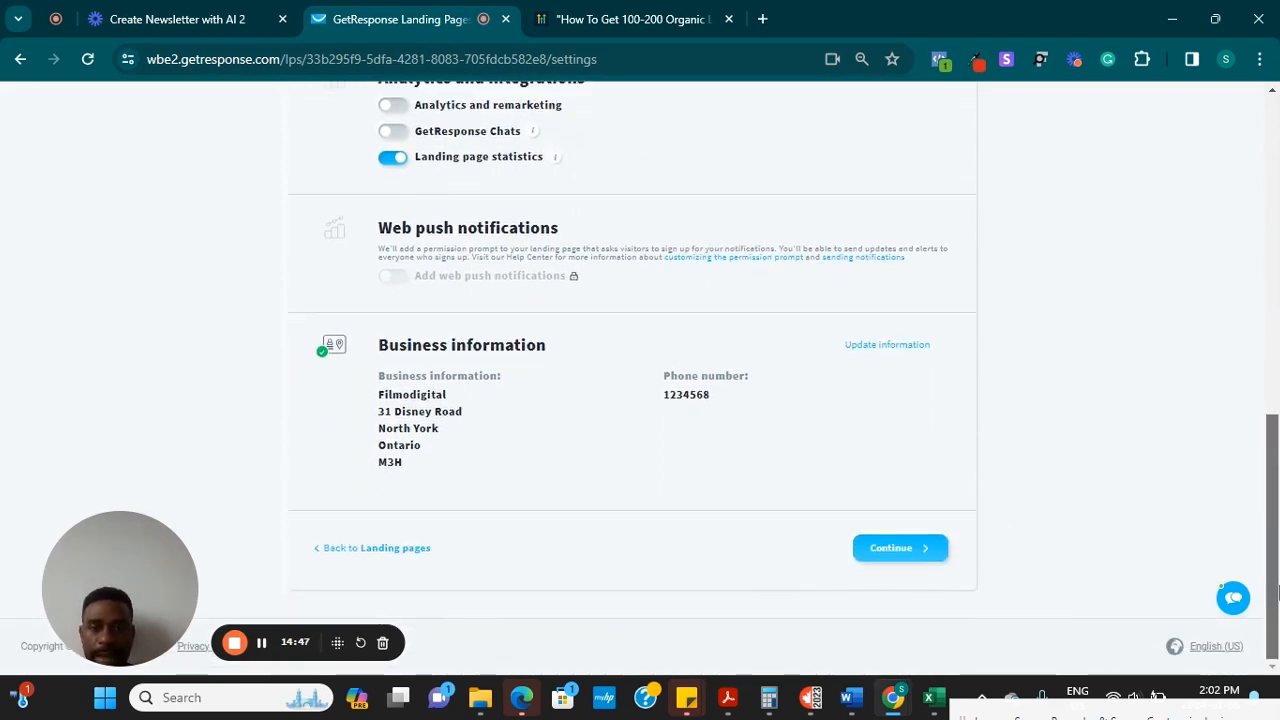
pyautogui.click(903, 549)
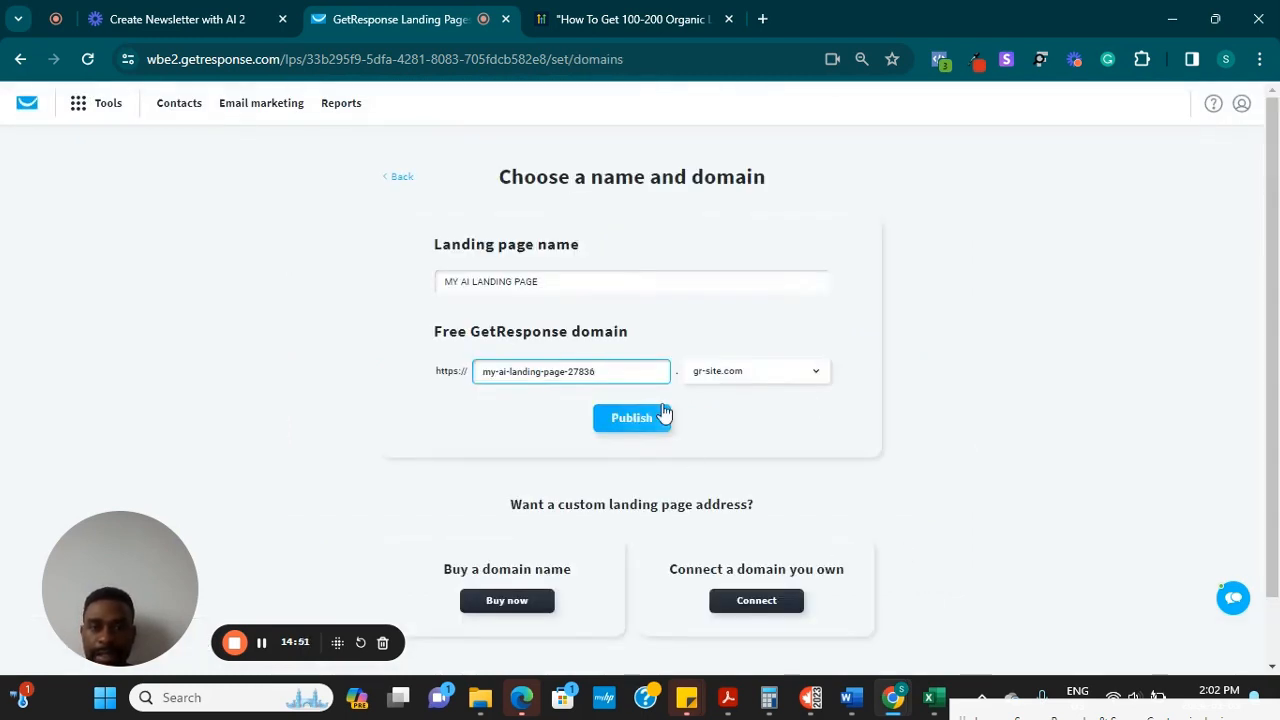
# Publish the page on the suggested free subdomain my-ai-landing-page-27836.gr-site.com
pyautogui.moveTo(1277, 424); pyautogui.dragTo(1278, 583)
pyautogui.scroll(1, 1249, 423)
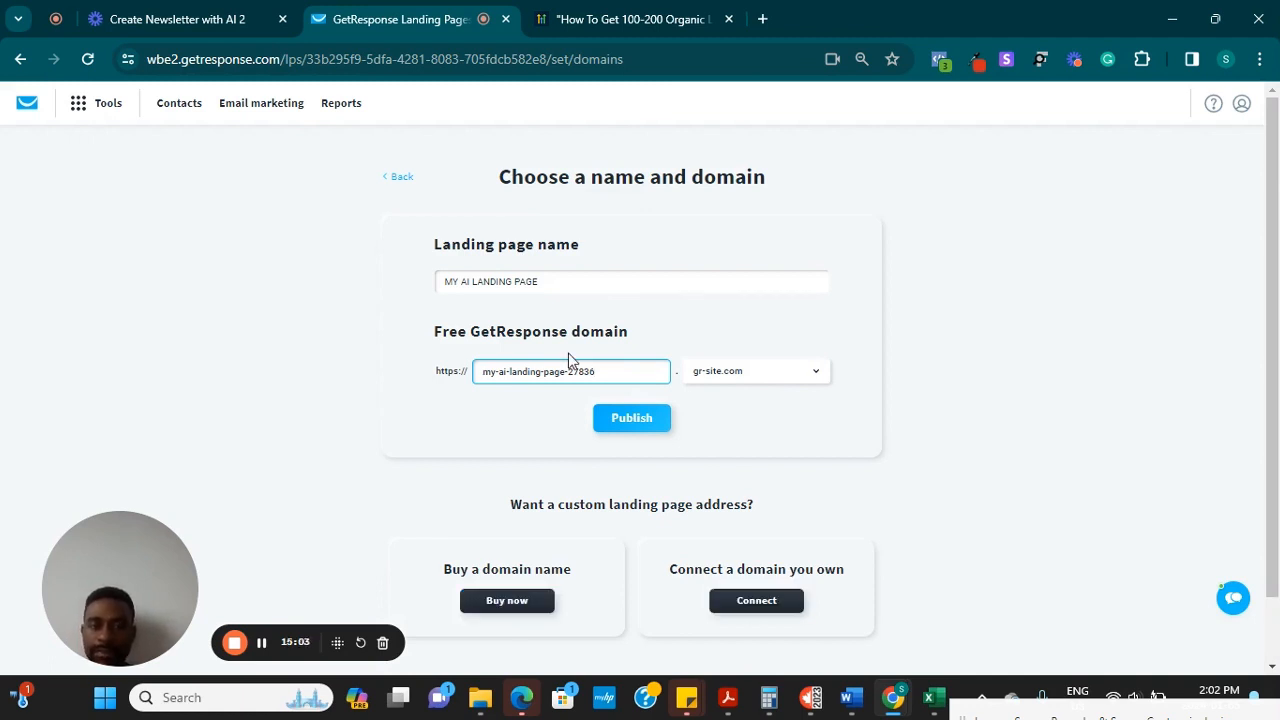
pyautogui.click(635, 424)
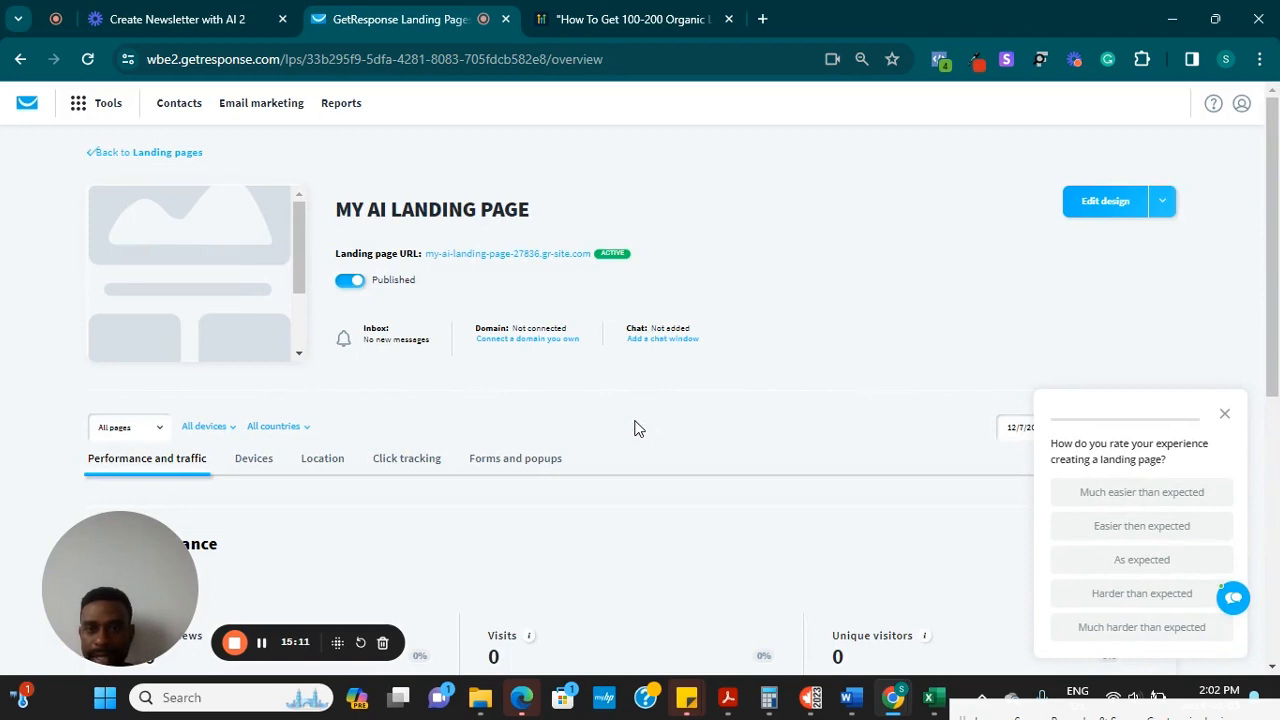
# Open the published landing page in a new tab and scroll through it
pyautogui.click(513, 255)
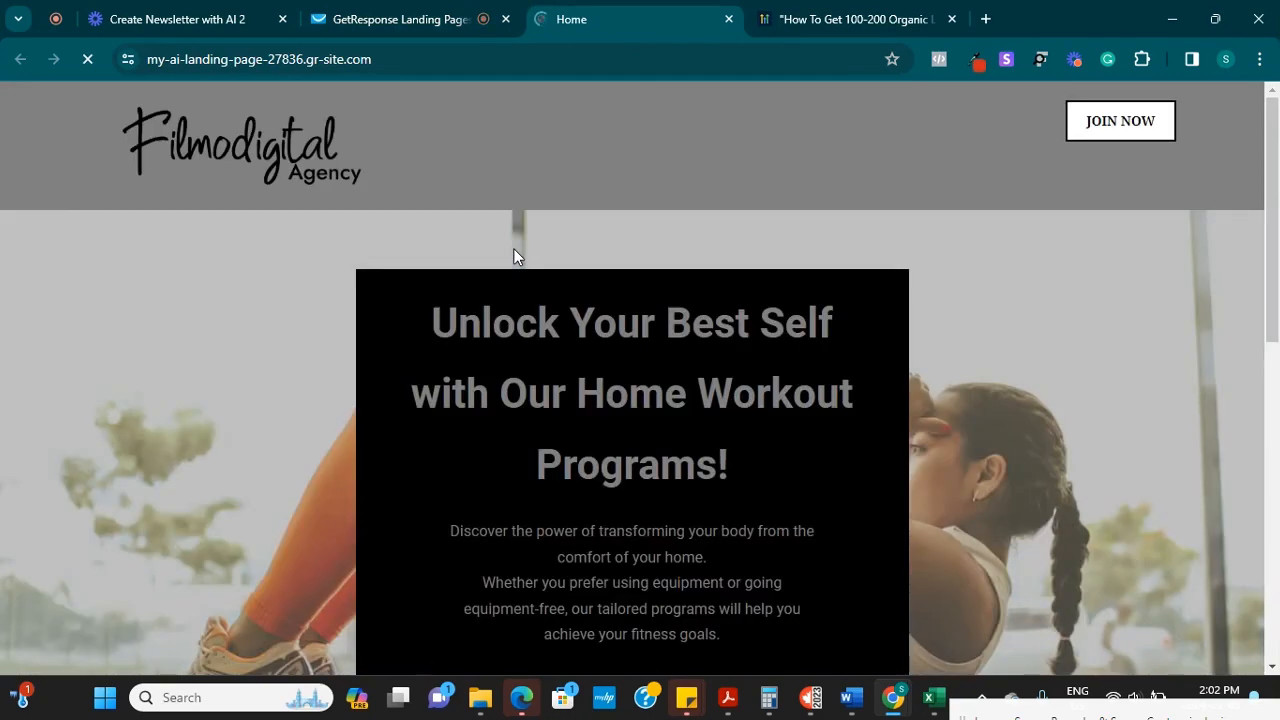
pyautogui.scroll(-1, 1277, 280)
pyautogui.scroll(-2, 1270, 260)
pyautogui.scroll(3, 1262, 200)
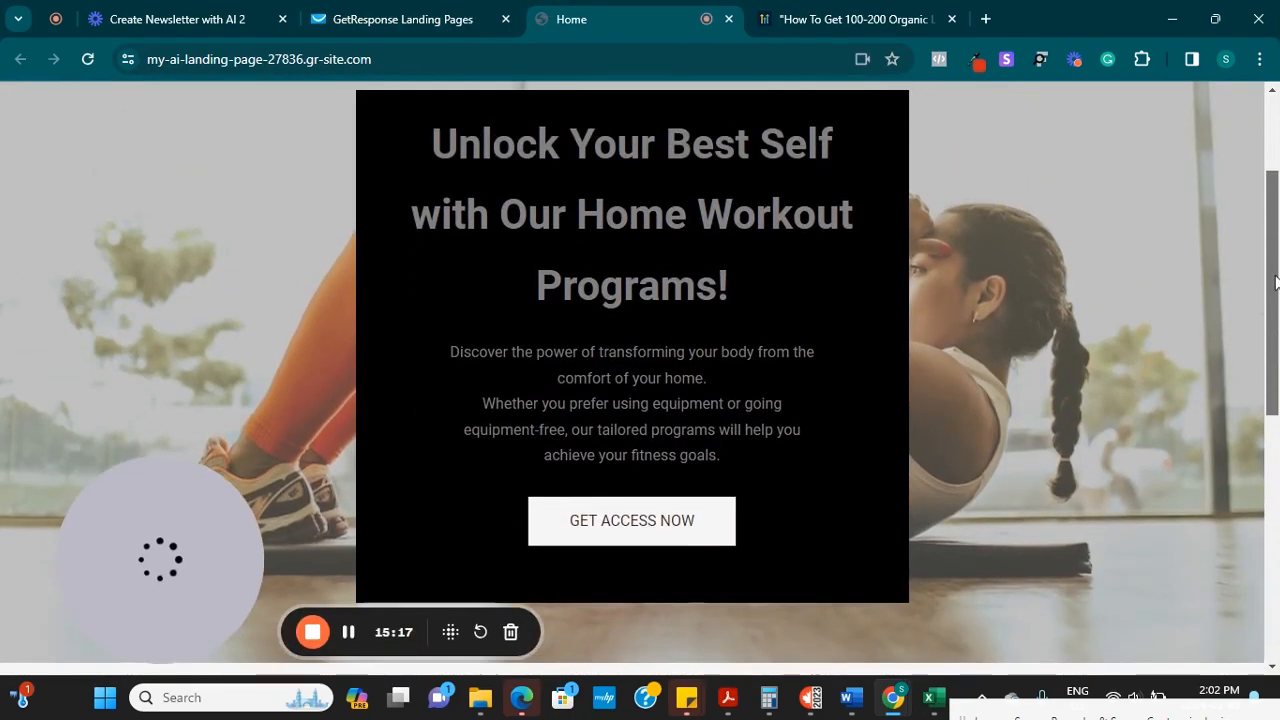
pyautogui.scroll(-1, 1262, 180)
pyautogui.scroll(1, 1268, 200)
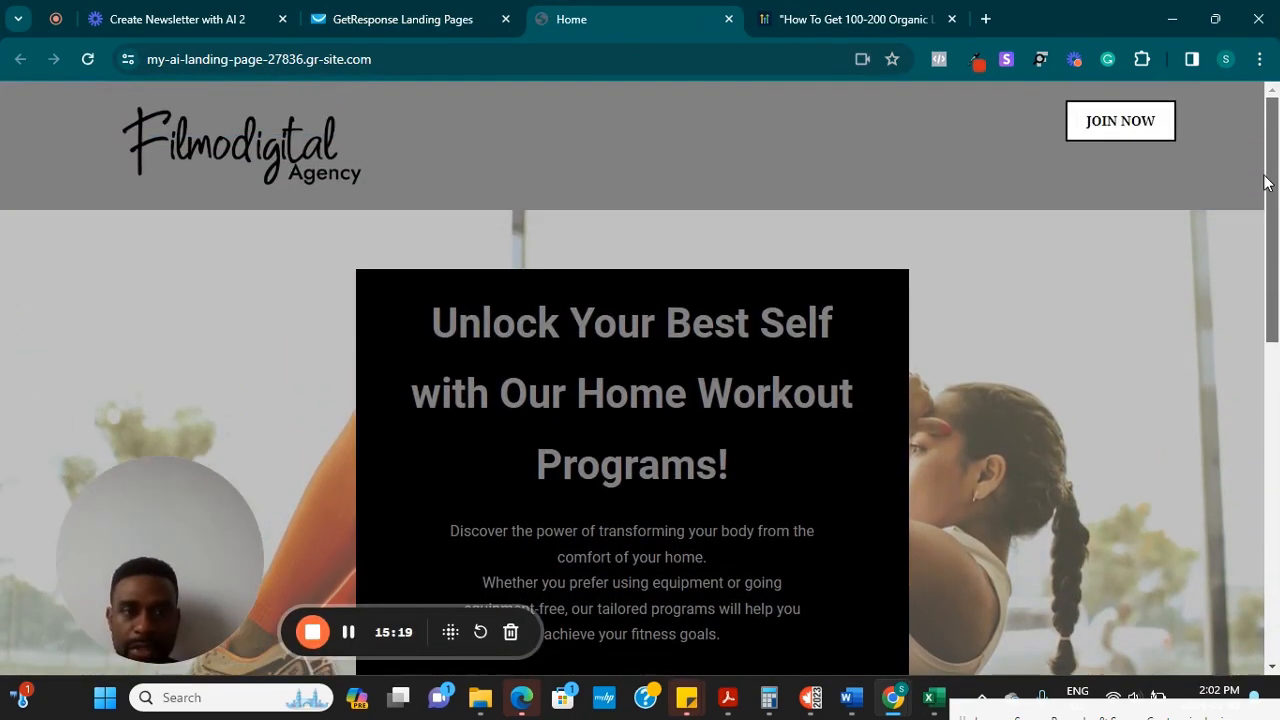
# Check that the JOIN NOW link jumps to the signup form
pyautogui.click(1120, 122)
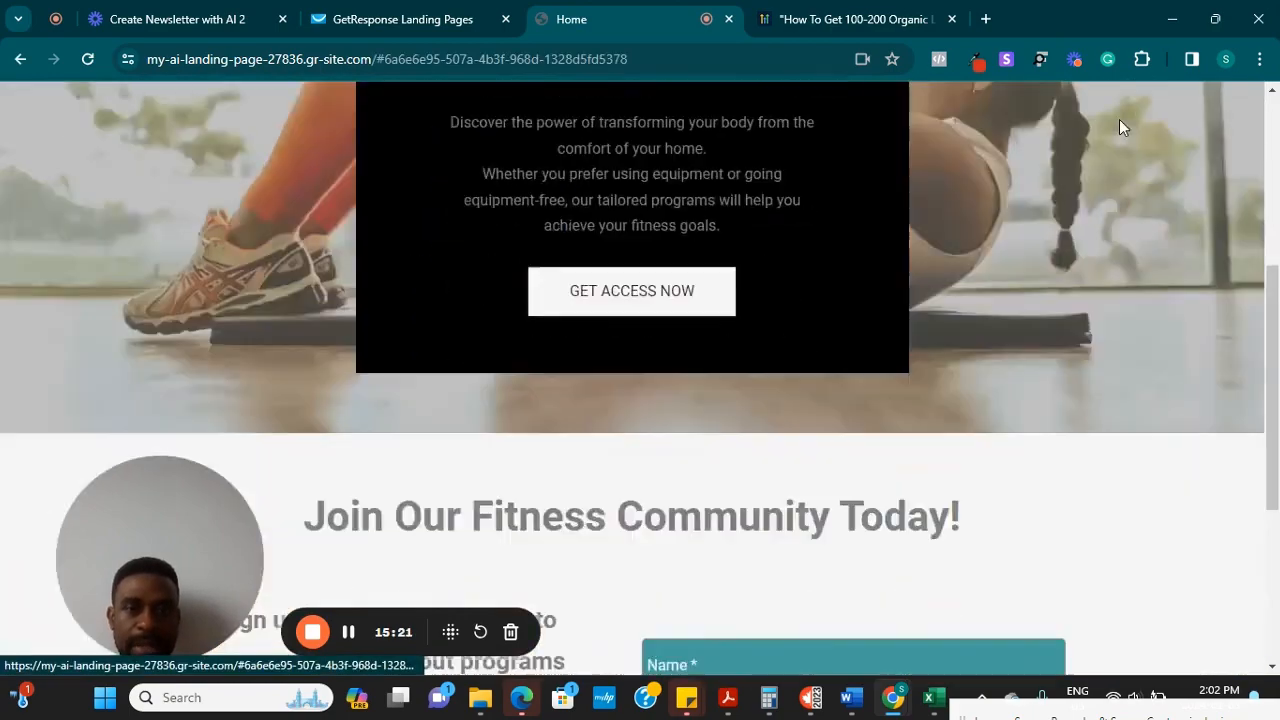
pyautogui.scroll(10, 1270, 480)
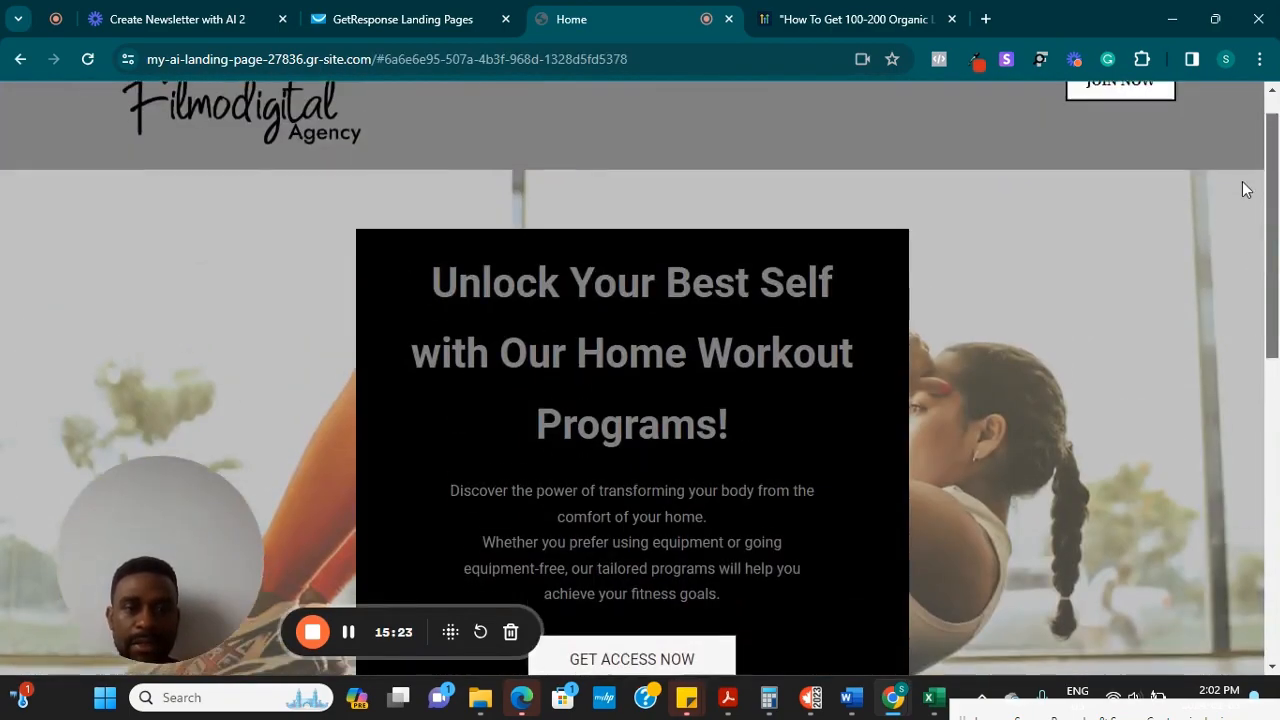
pyautogui.click(1140, 110)
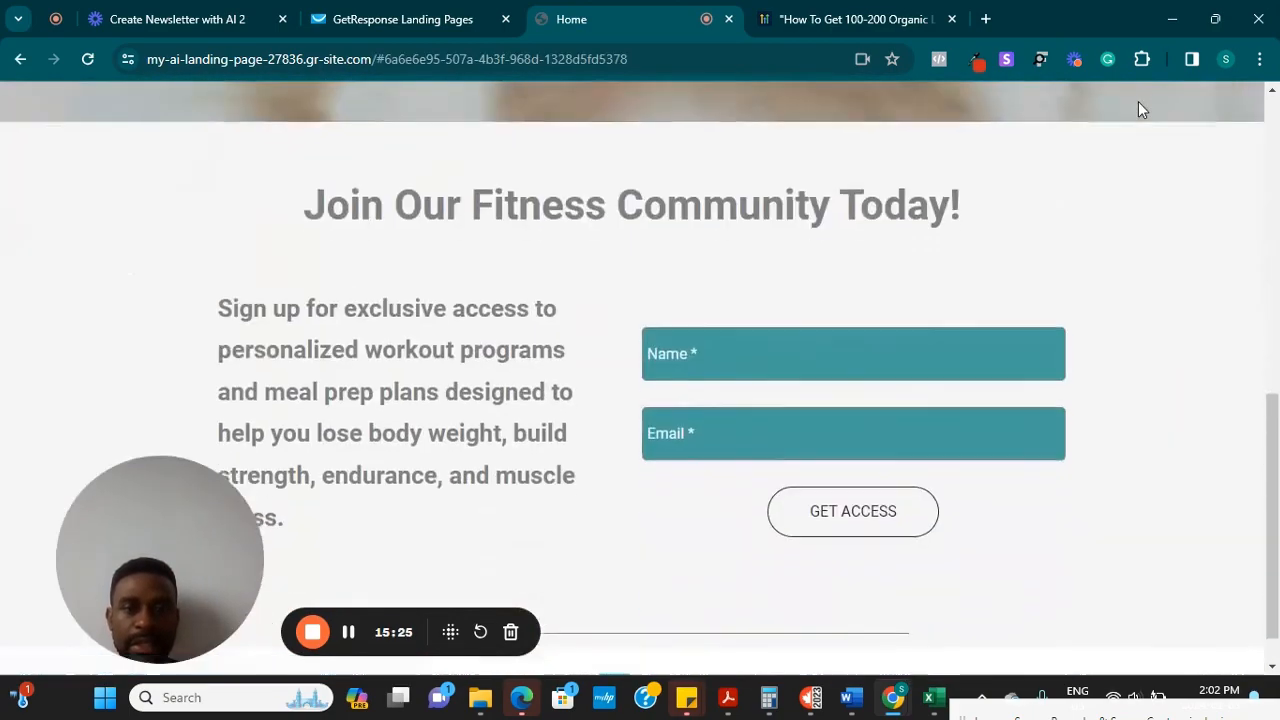
# Test where the hero's GET ACCESS NOW link scrolls, then return to the funnel overview
pyautogui.moveTo(1276, 465); pyautogui.dragTo(1268, 302)
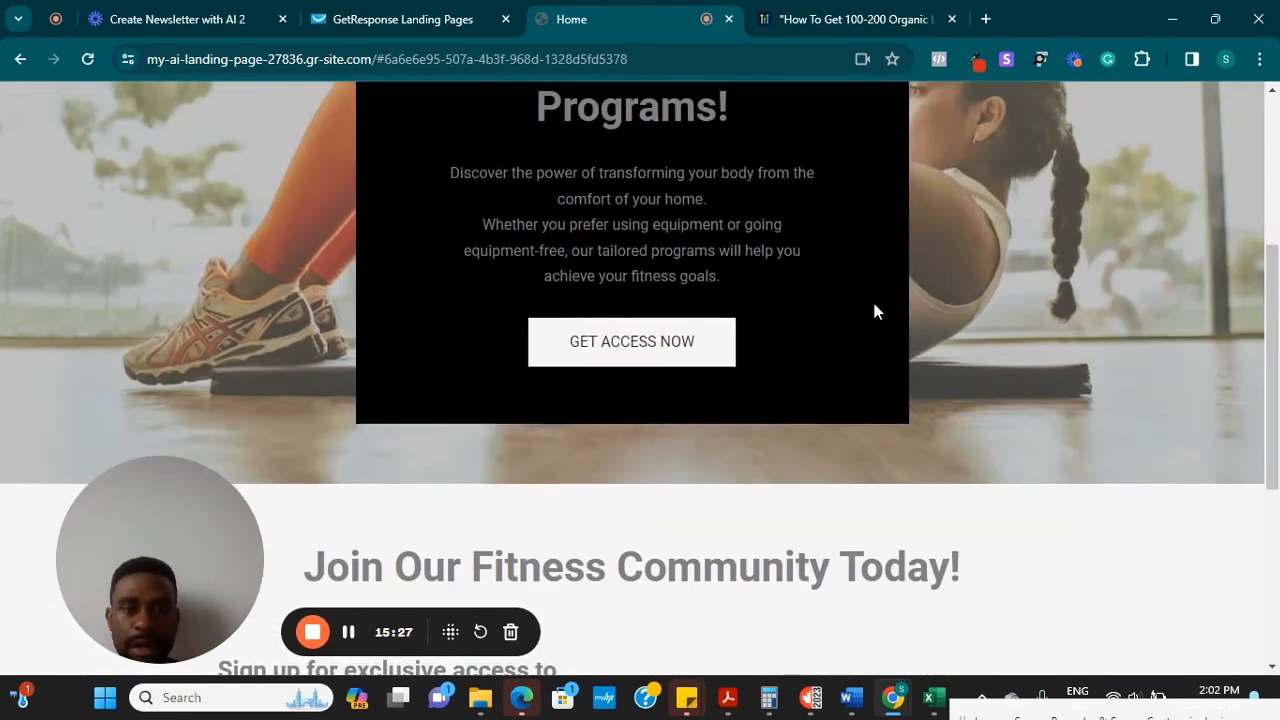
pyautogui.click(647, 357)
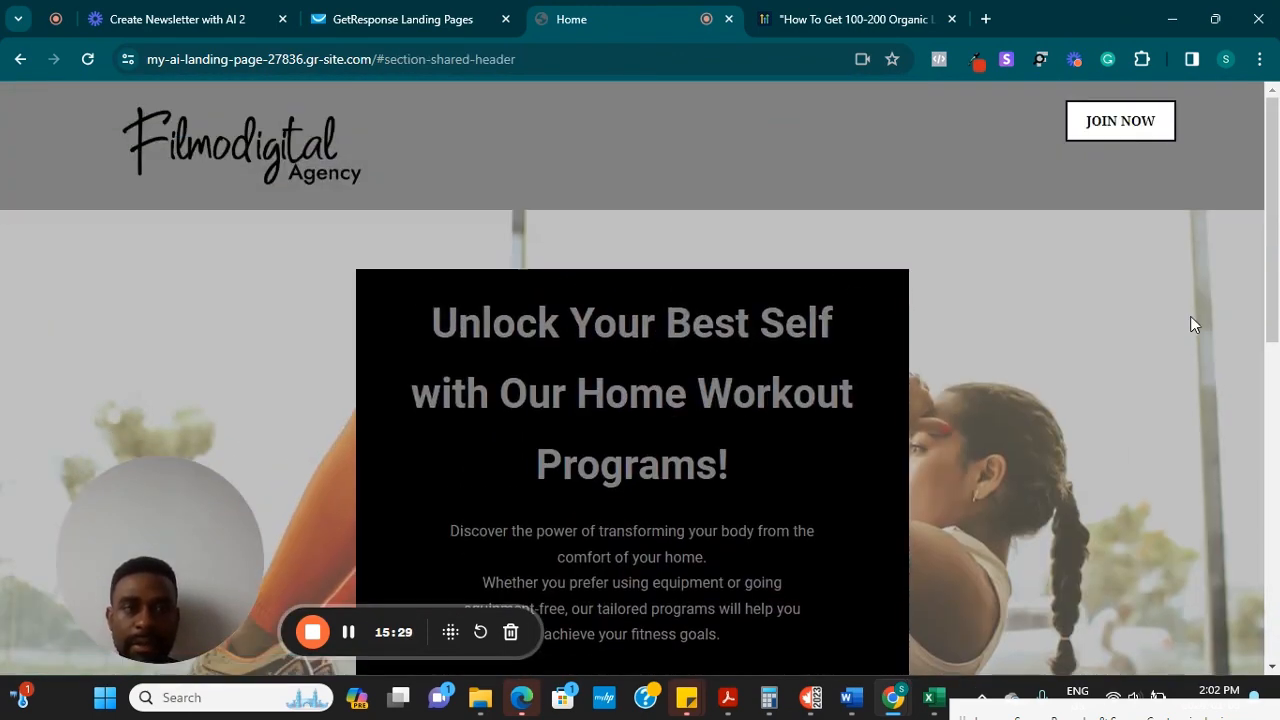
pyautogui.moveTo(1272, 320); pyautogui.dragTo(1277, 527)
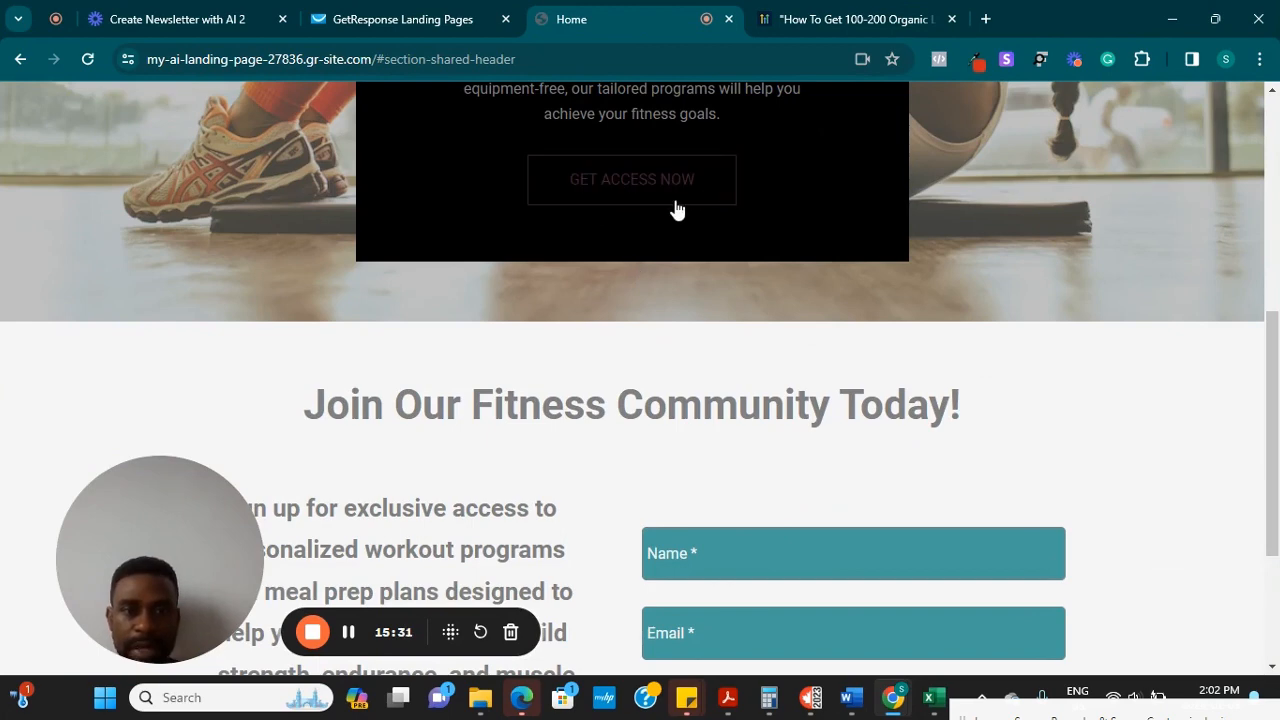
pyautogui.scroll(-2, 1276, 470)
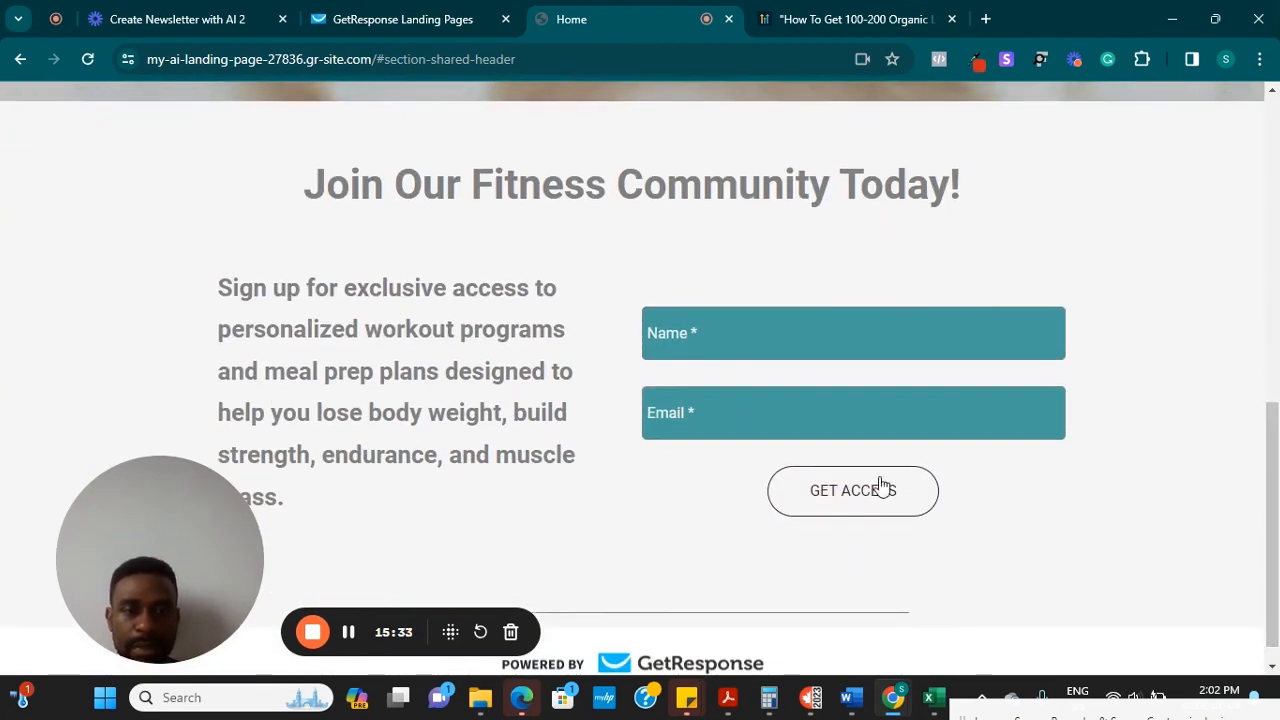
pyautogui.scroll(1, 236, 528)
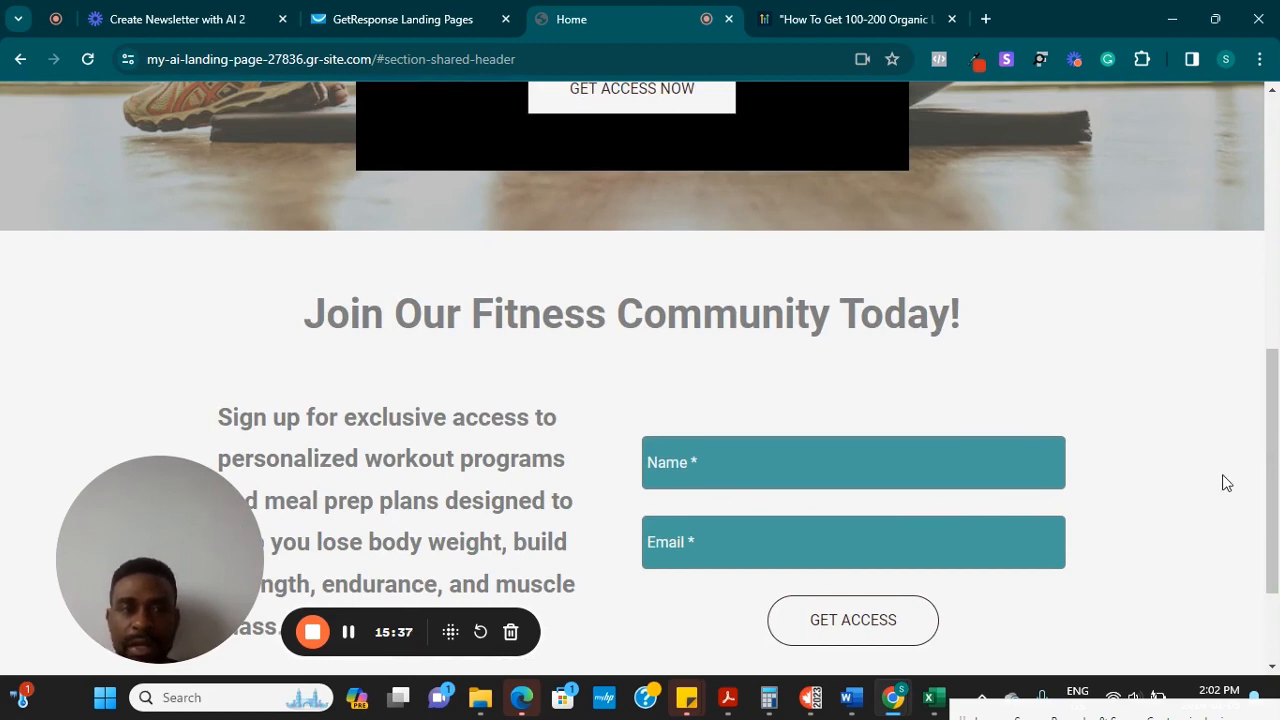
pyautogui.scroll(1, 1246, 474)
pyautogui.moveTo(1271, 446); pyautogui.dragTo(1256, 477)
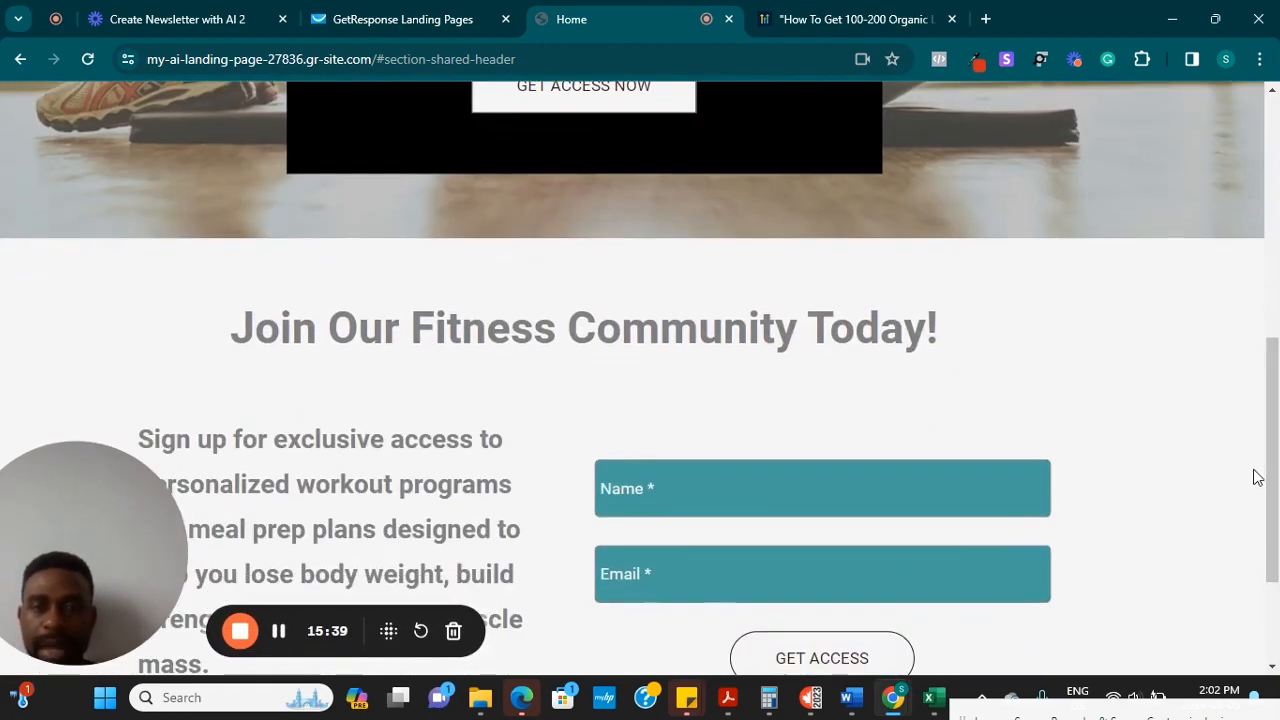
pyautogui.scroll(-1, 1256, 477)
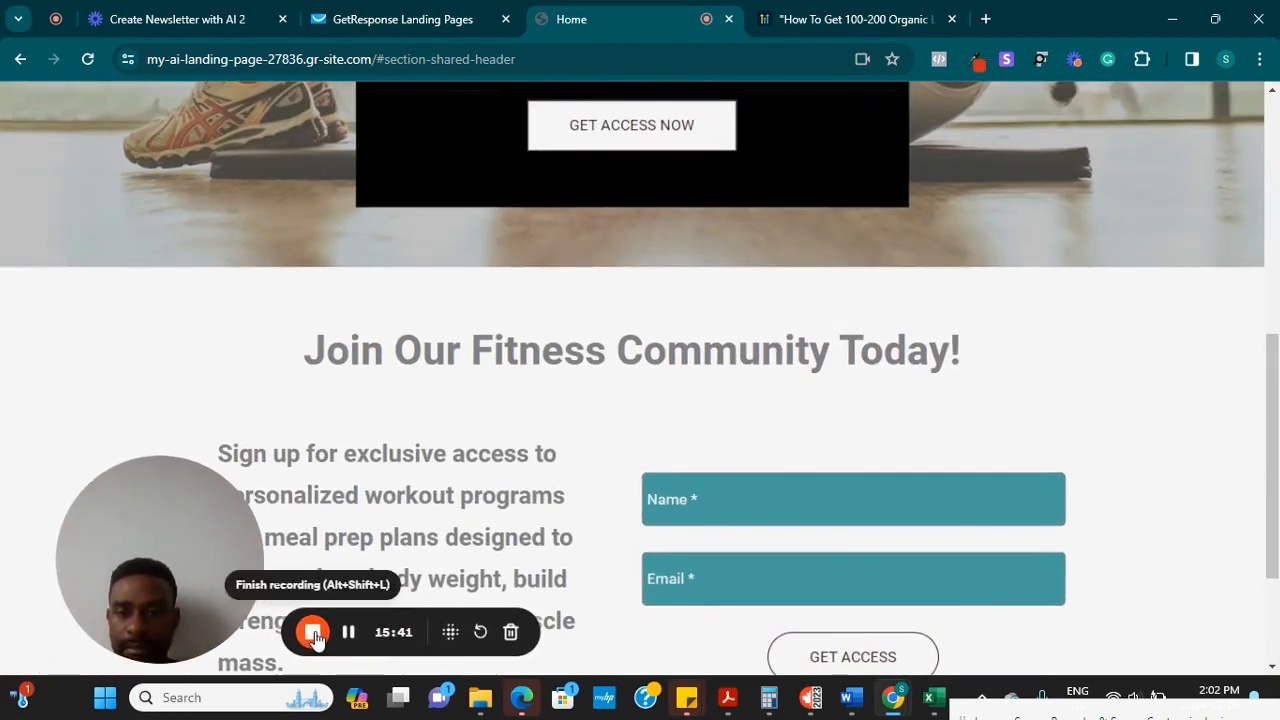
pyautogui.click(348, 631)
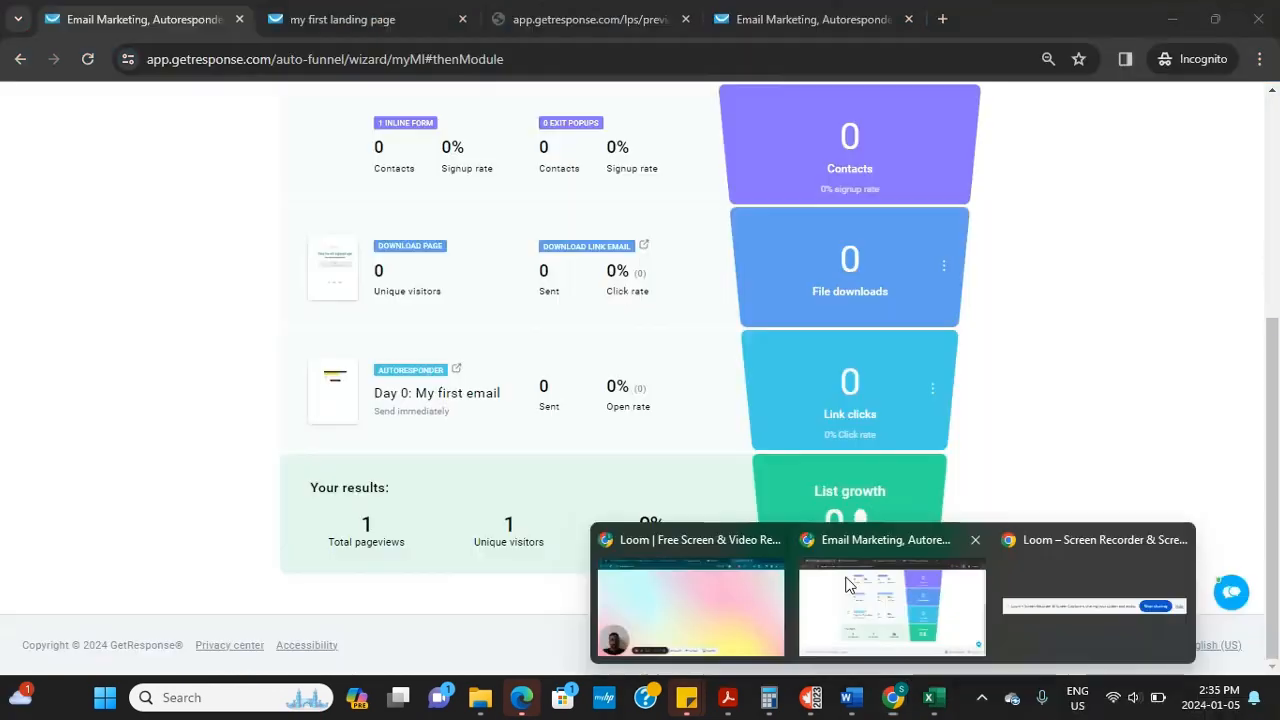
# Go from the funnel overview through Funnels and the dashboard to Tools > AI campaigns
pyautogui.click(845, 585)
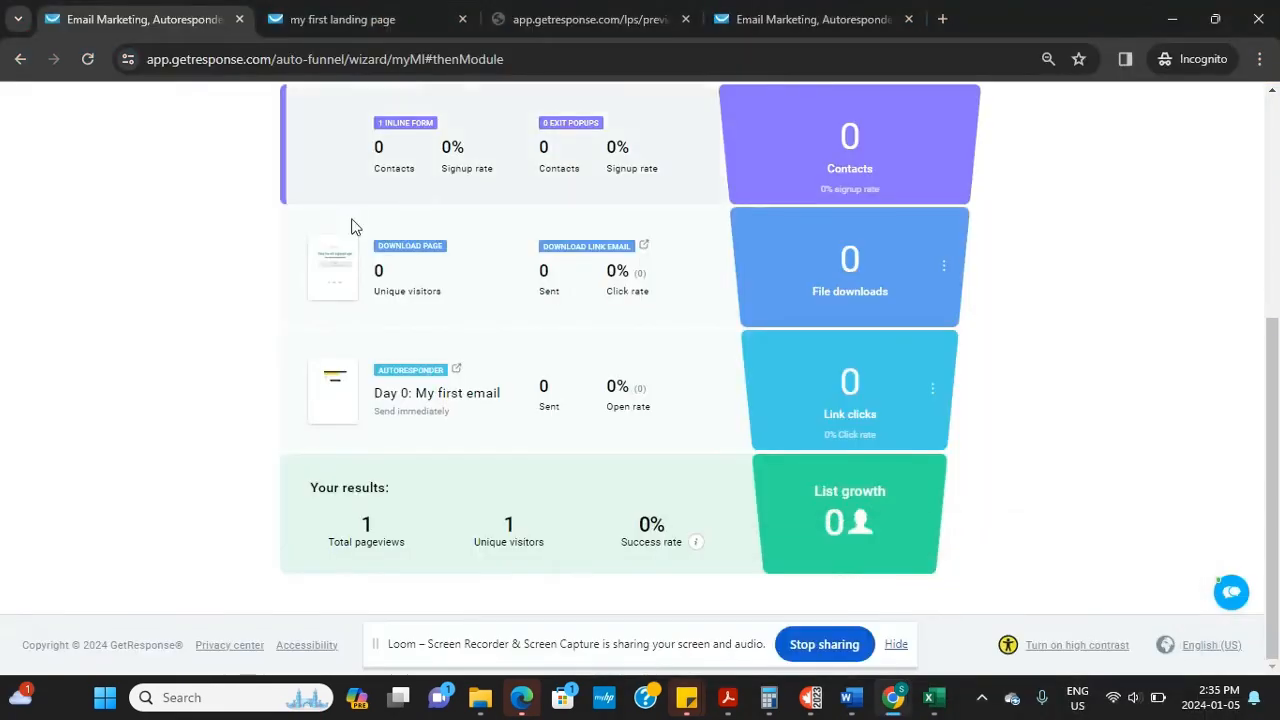
pyautogui.moveTo(1274, 405); pyautogui.dragTo(1240, 129)
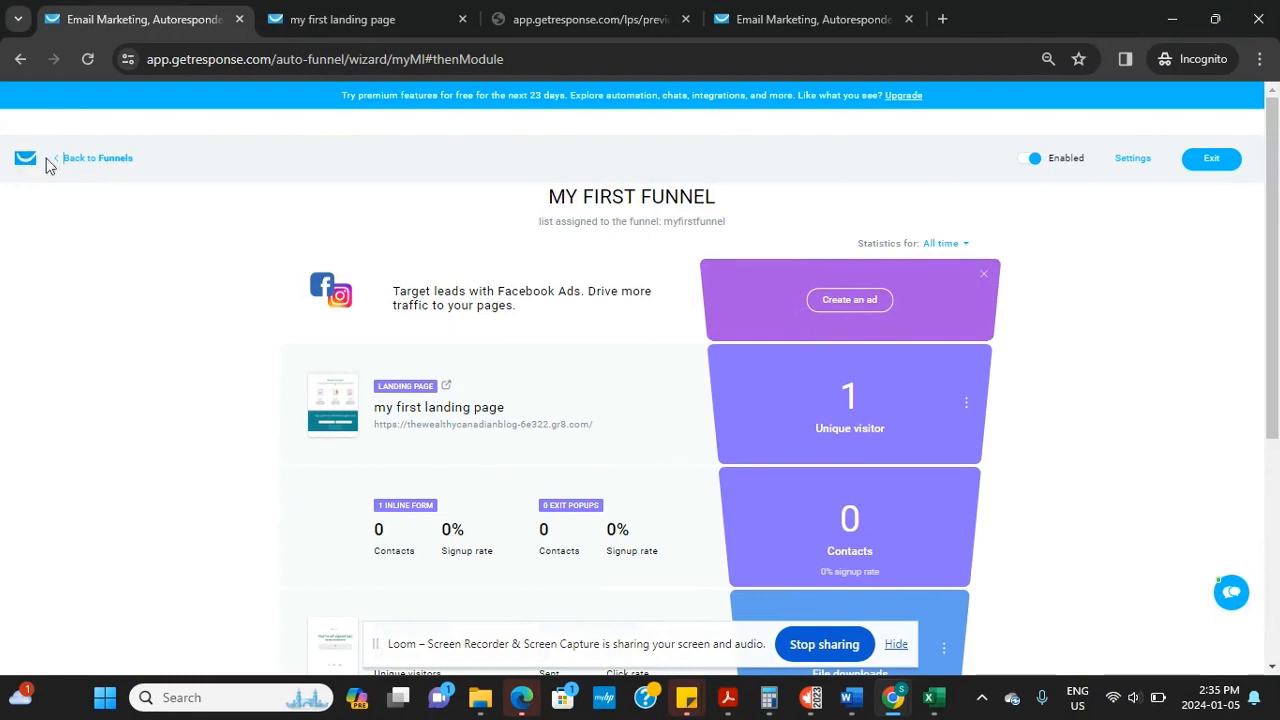
pyautogui.click(97, 160)
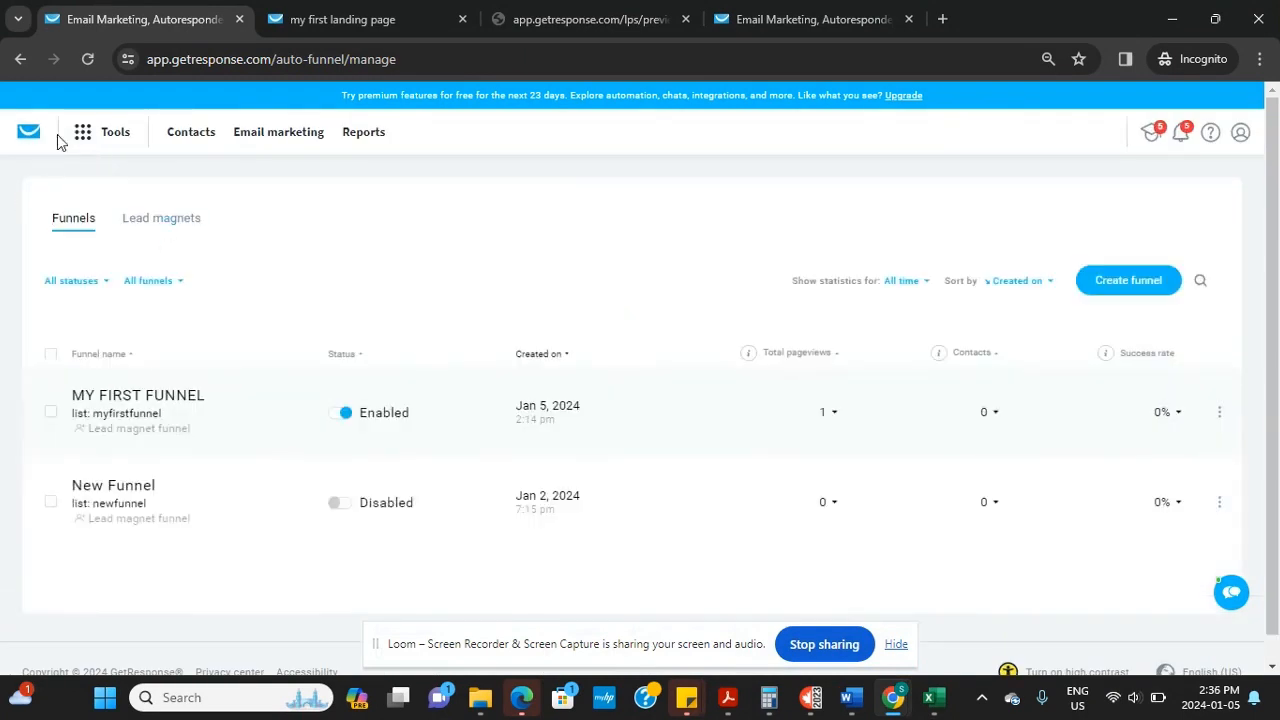
pyautogui.click(28, 137)
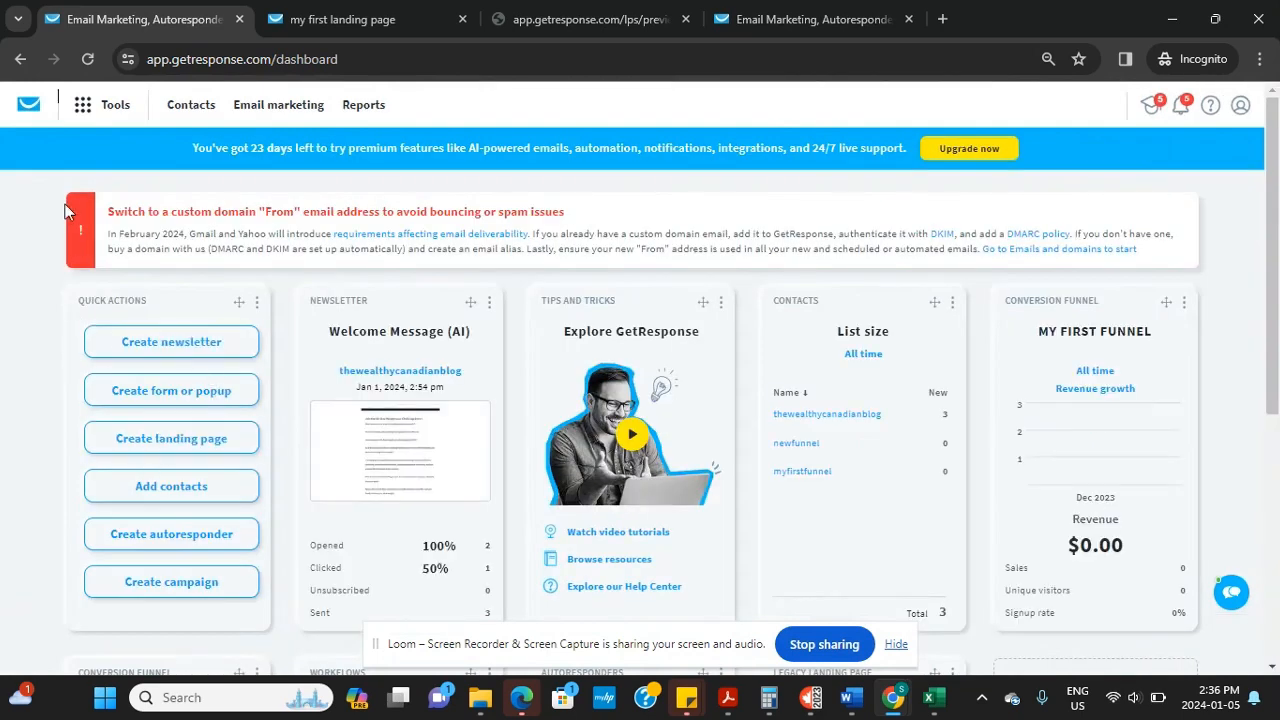
pyautogui.click(78, 114)
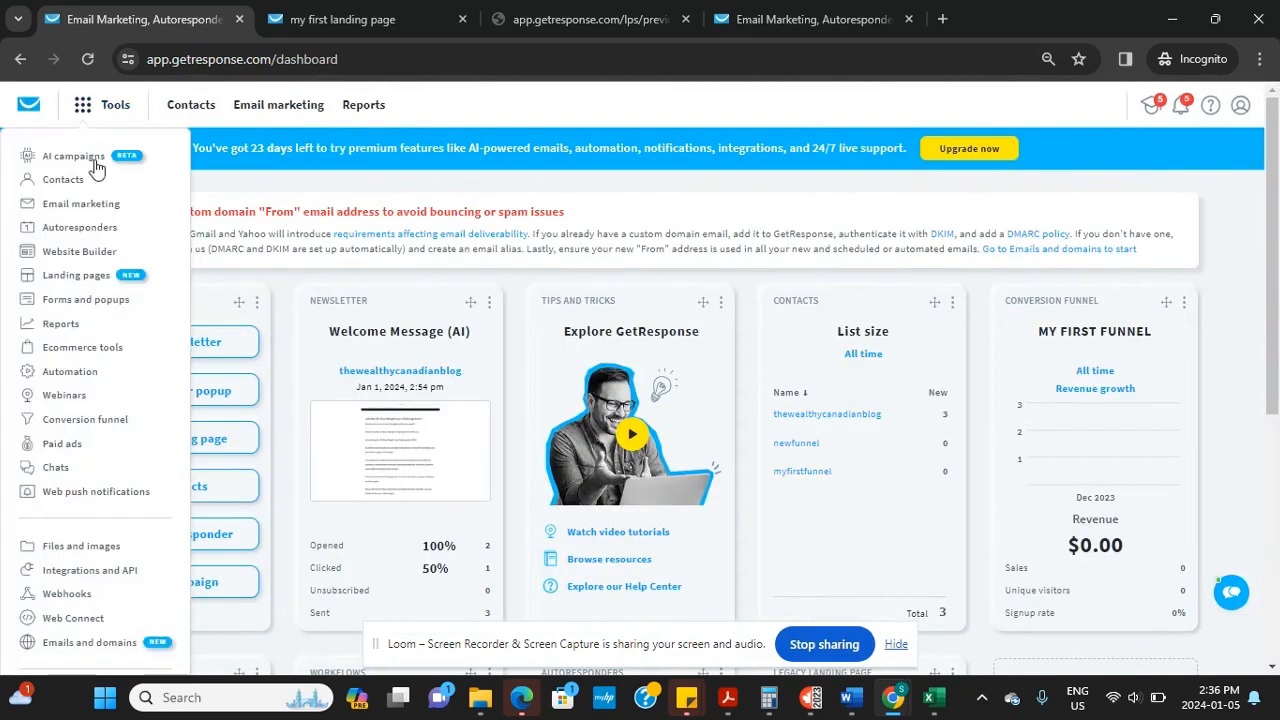
pyautogui.click(77, 160)
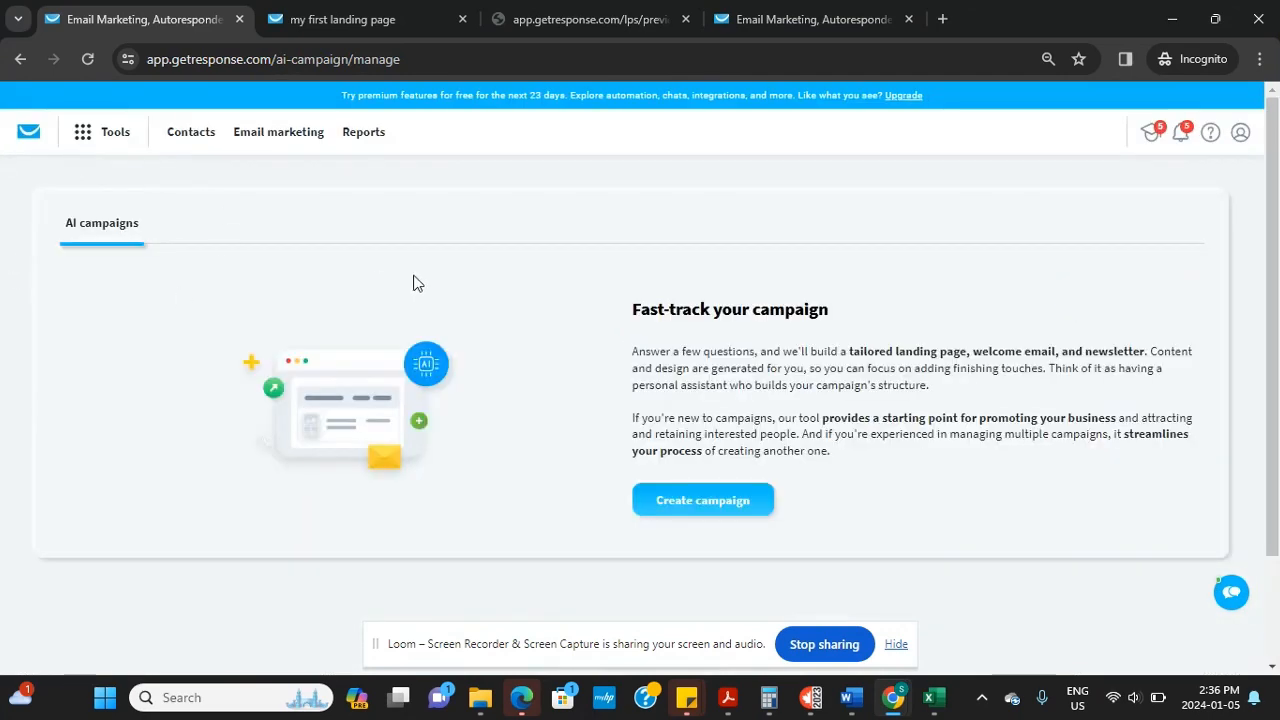
# Create an AI campaign named 'My first Marketing Campaign', linked to the newfunnel list, and continue
pyautogui.click(701, 505)
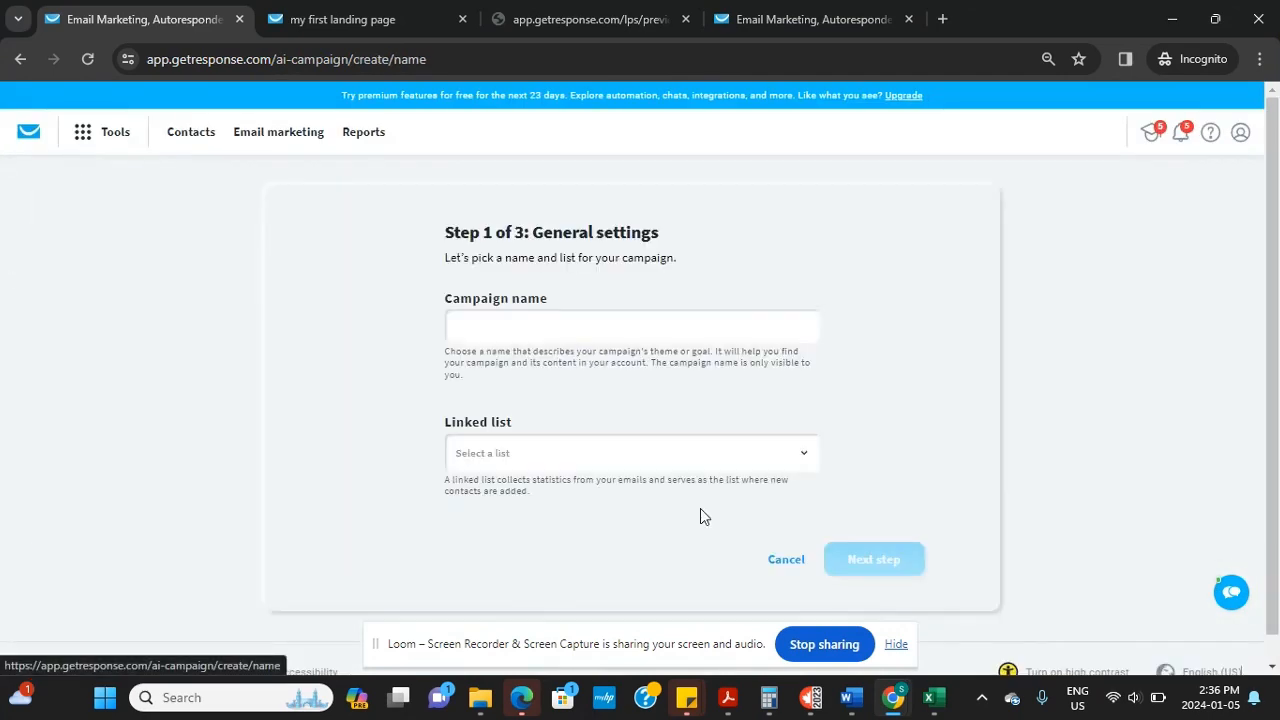
pyautogui.click(612, 327)
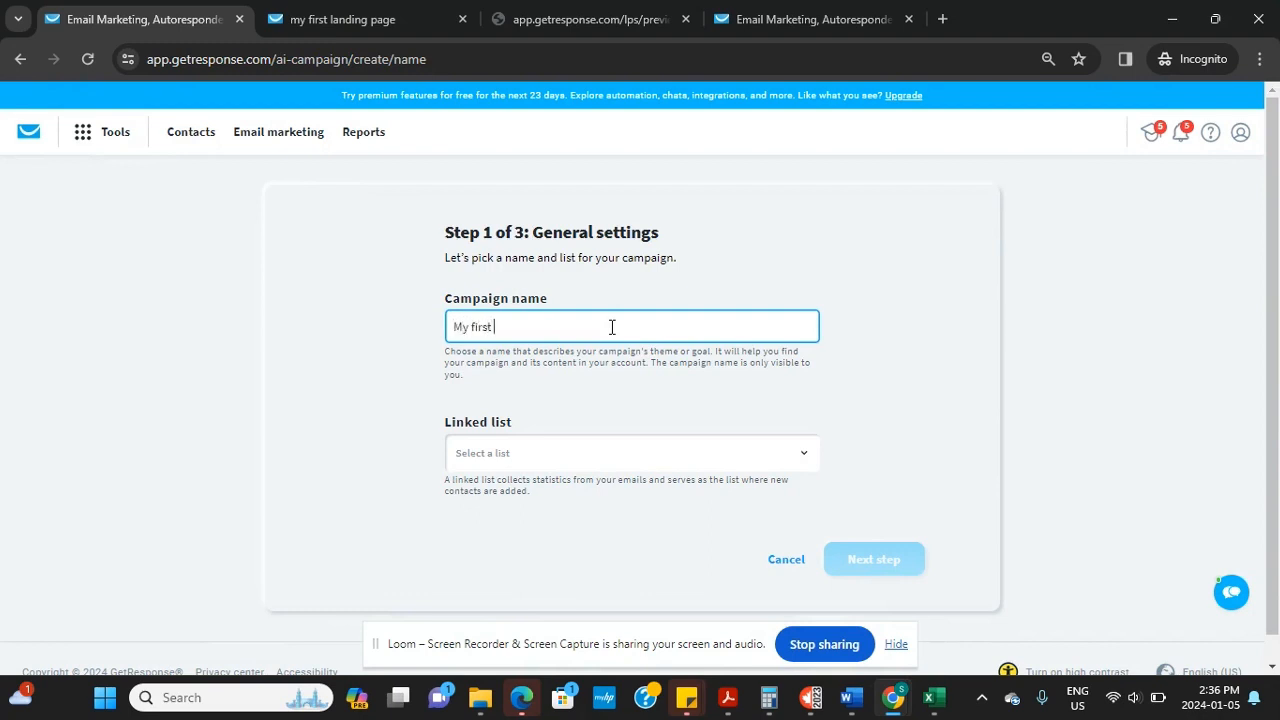
pyautogui.write('My first Marketing Campaign')
pyautogui.click(564, 462)
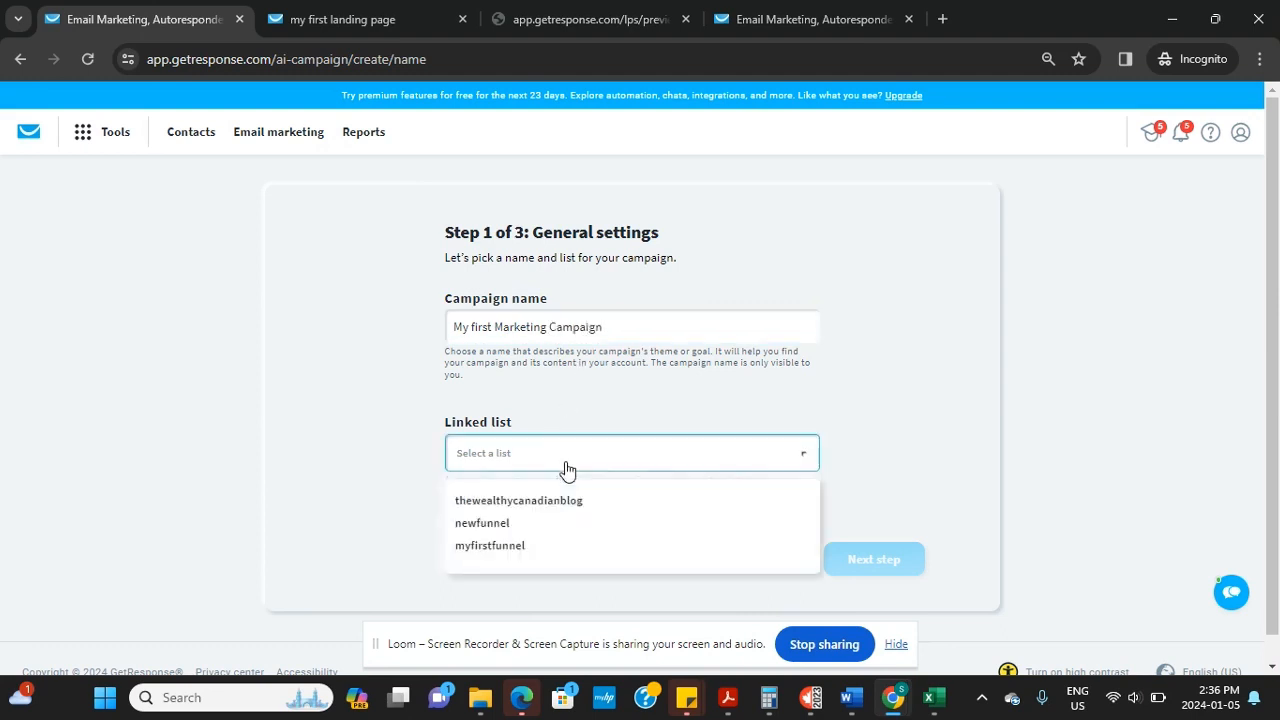
pyautogui.click(544, 527)
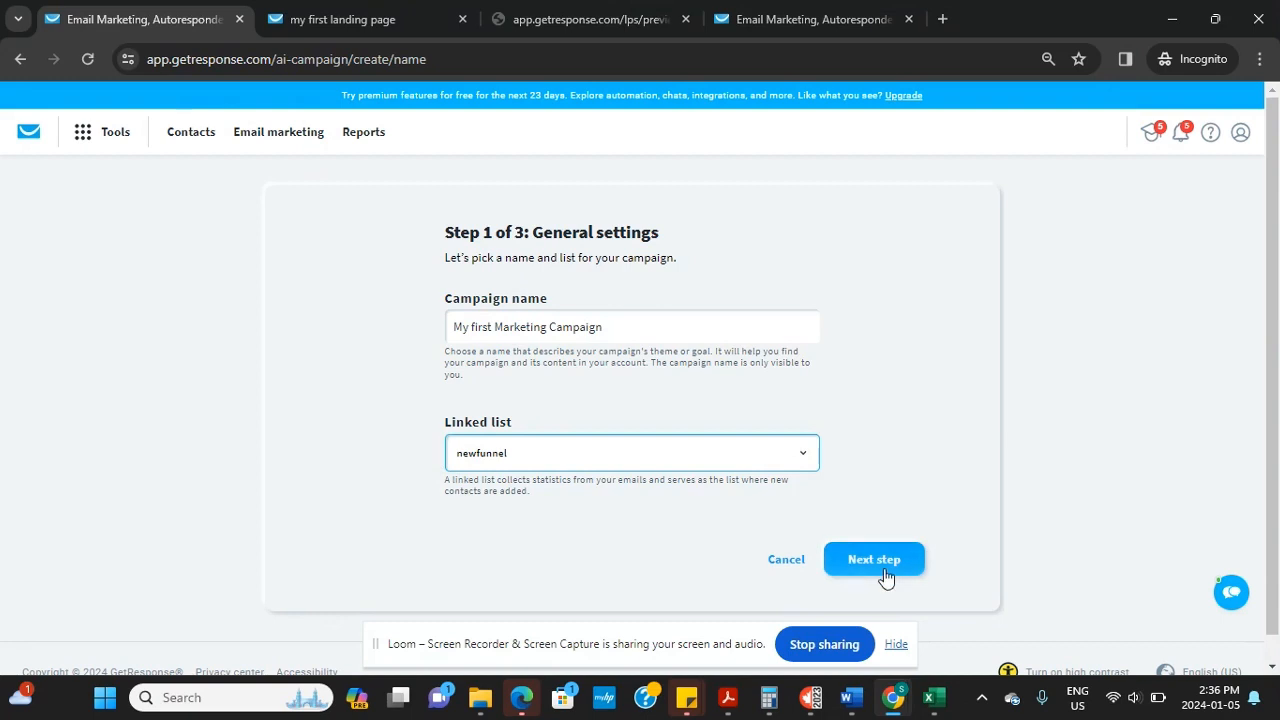
pyautogui.click(884, 562)
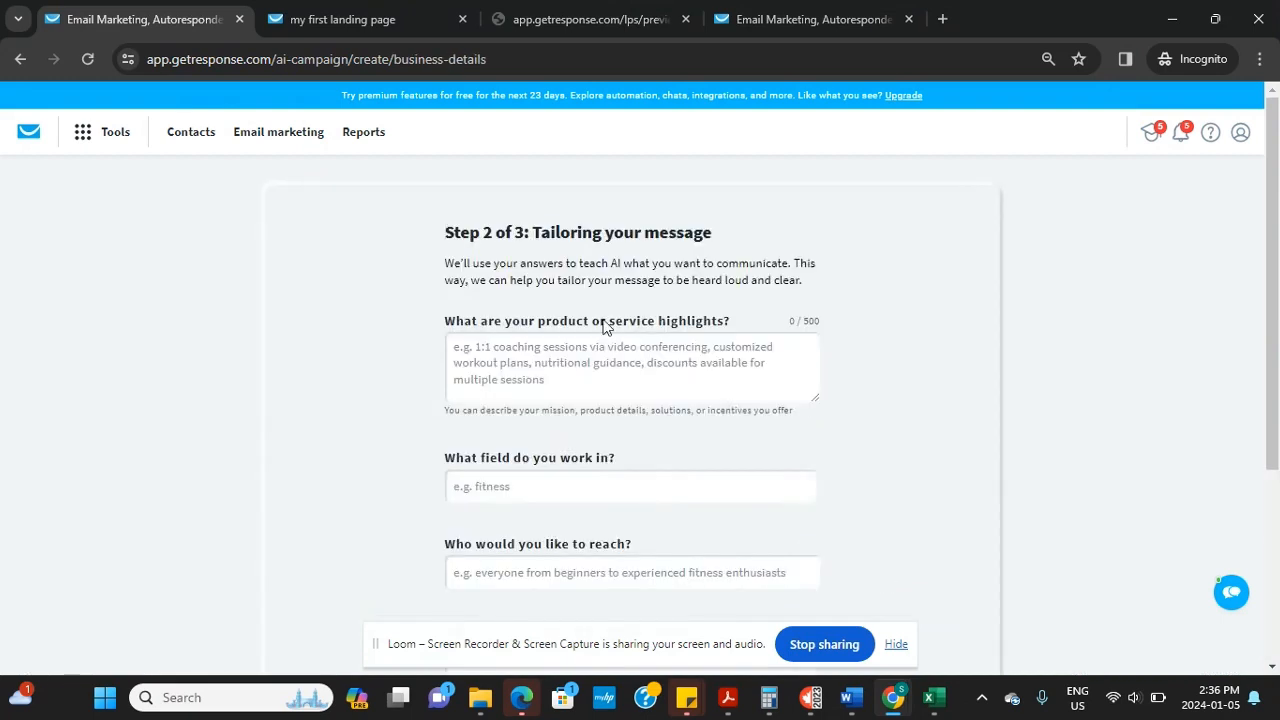
# Describe the product highlights: Coaching session, 1 on 1 session, done-for-you and done-with-you service
pyautogui.click(650, 372)
pyautogui.write('Coaching')
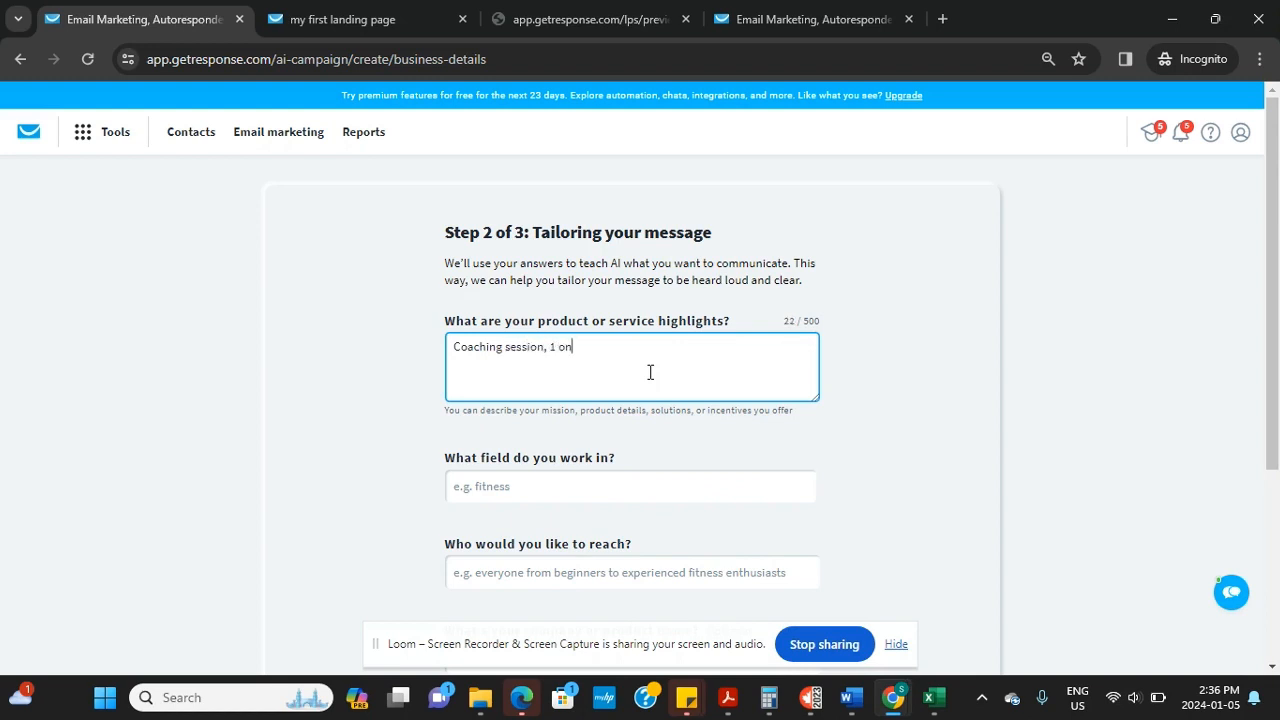
pyautogui.write('session, 1 on 1 session, Done for you')
pyautogui.write('service and done wi')
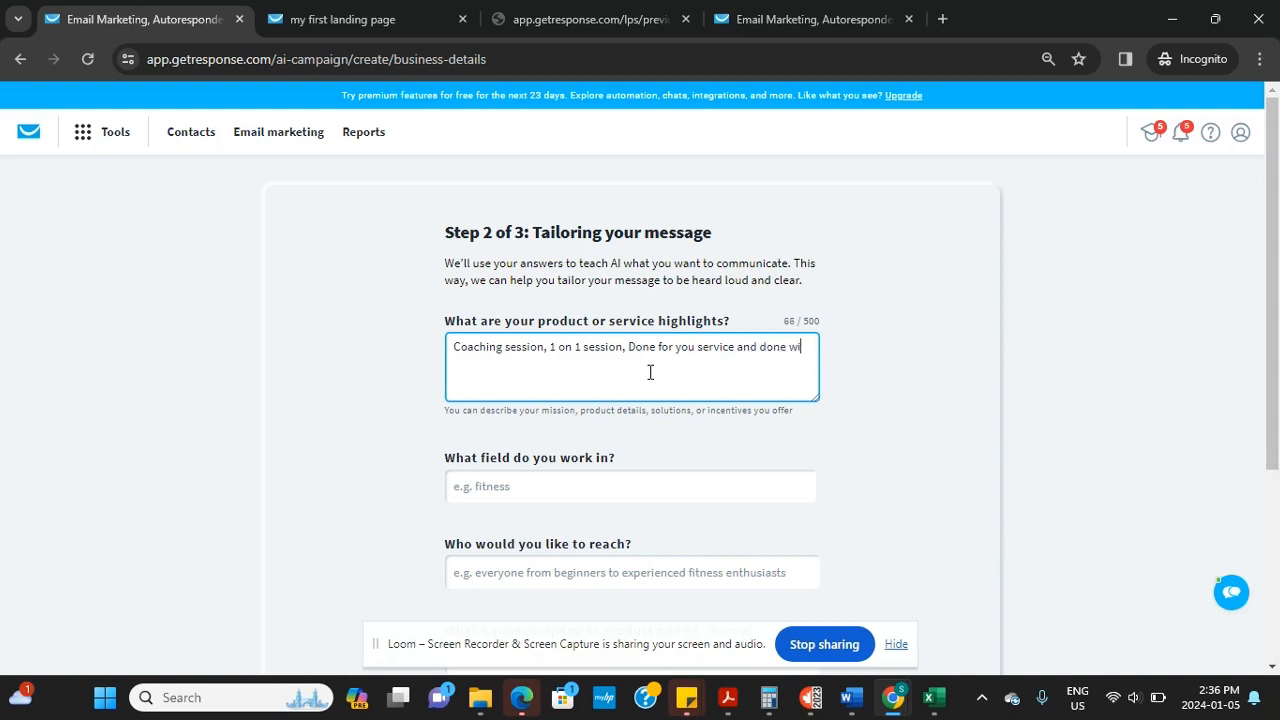
pyautogui.write('th you servbice')
# Set the field of work to Advertising & Marketing and begin the target audience answer
pyautogui.press('Tab')
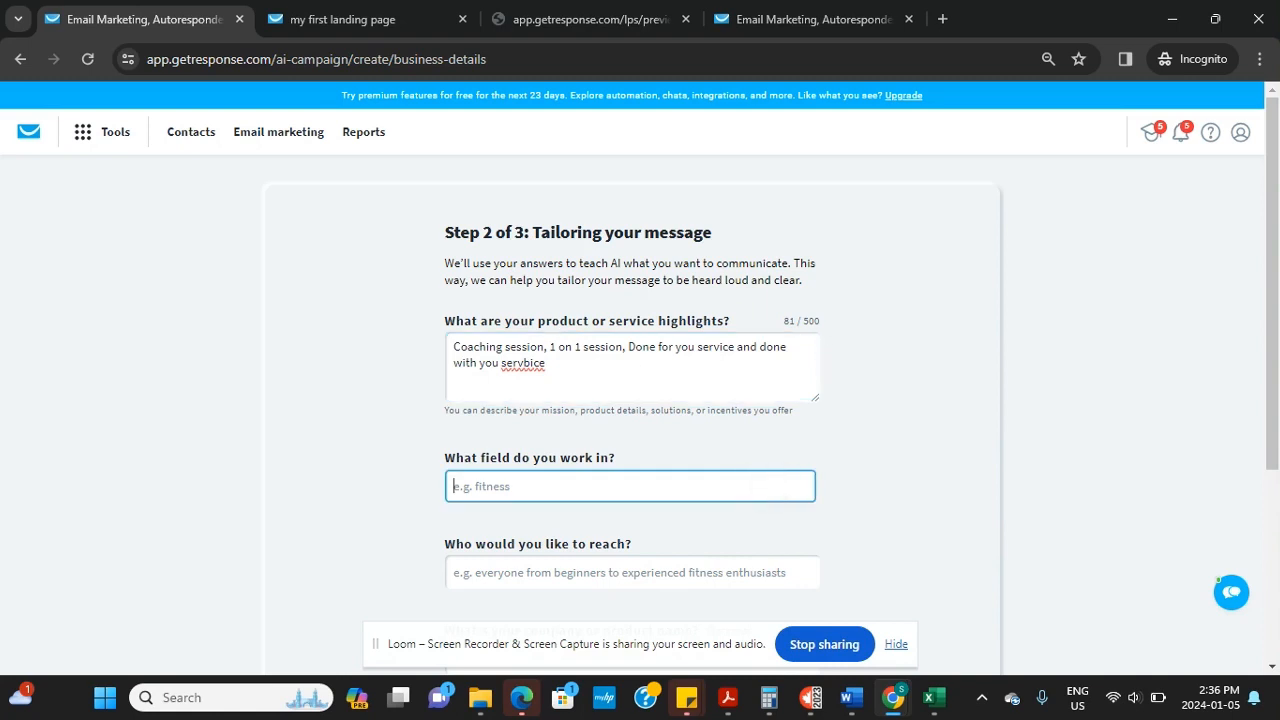
pyautogui.write('Digital Marekting Spac')
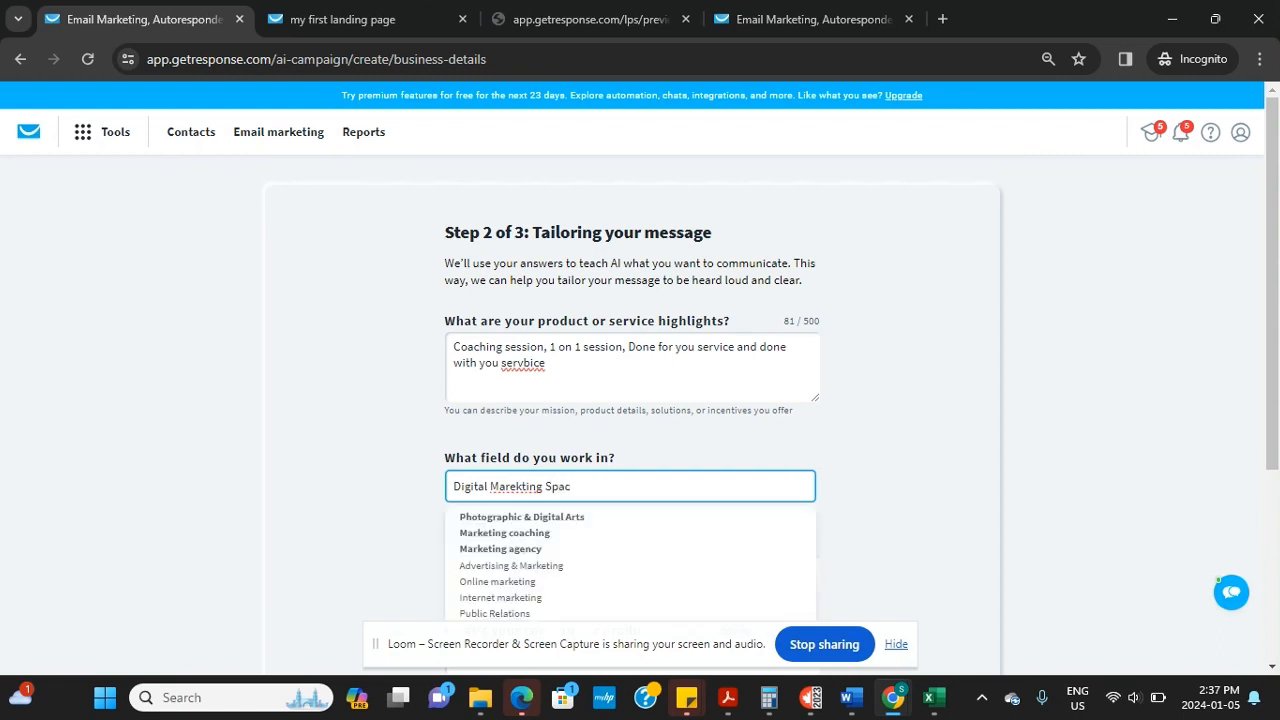
pyautogui.click(560, 566)
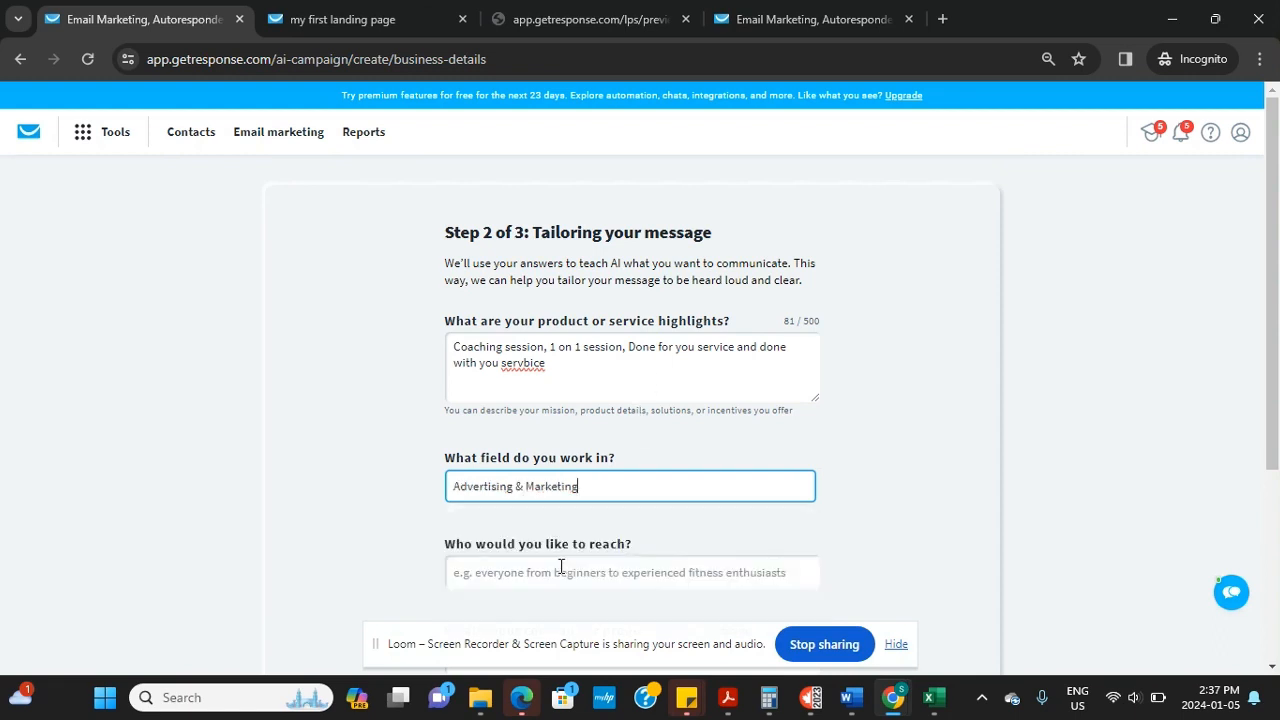
pyautogui.scroll(-1, 560, 566)
pyautogui.click(560, 460)
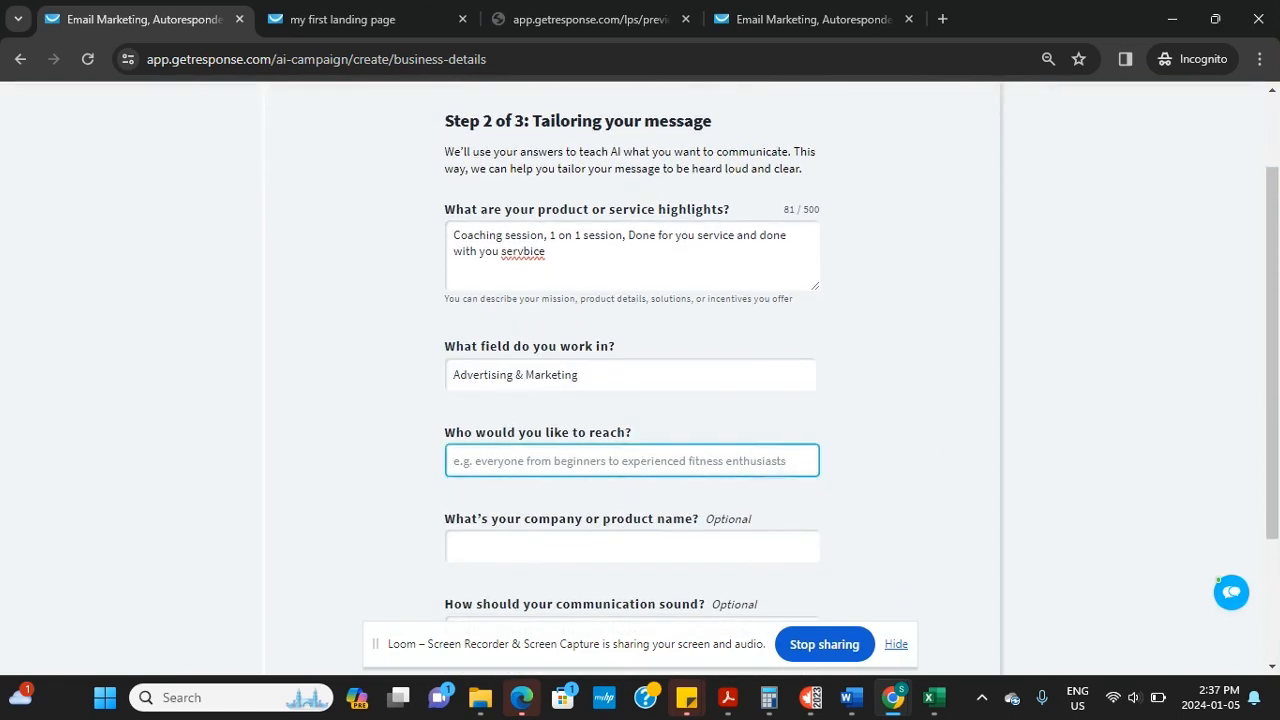
pyautogui.write('Ev')
pyautogui.press('BackSpace')
pyautogui.press('BackSpace')
pyautogui.write('Beginners')
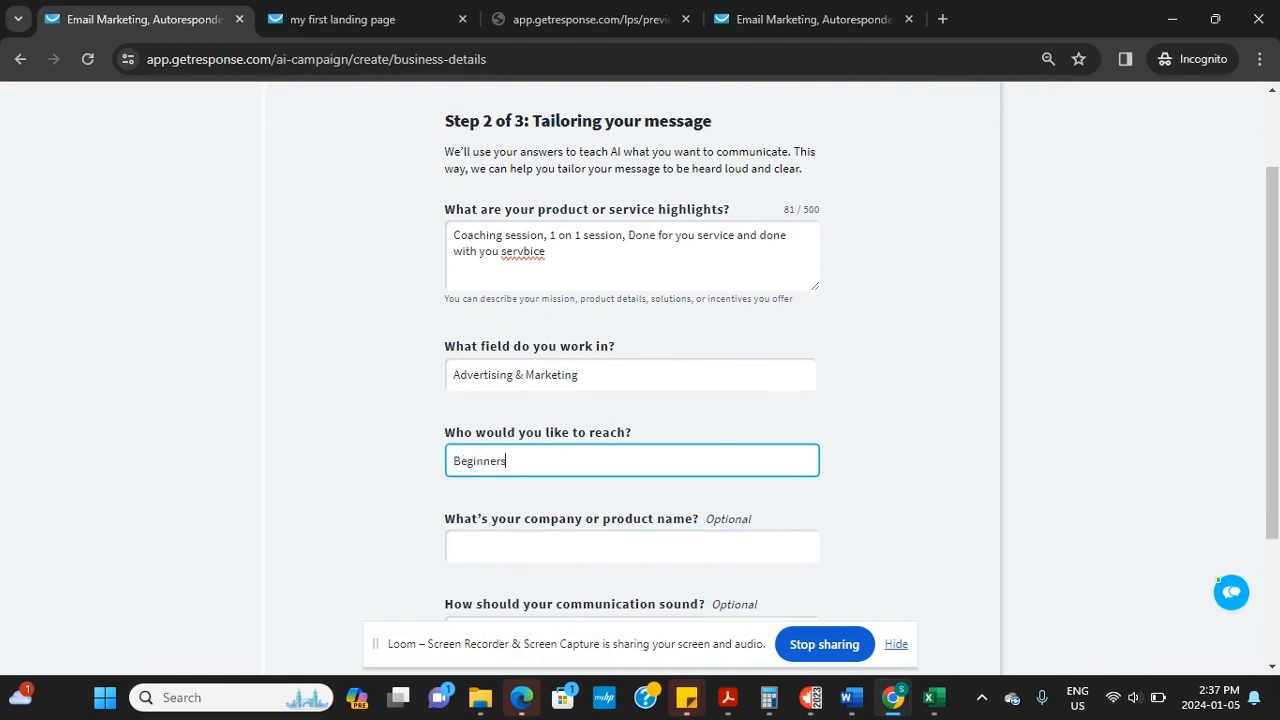
# Finish the company name Speed Media Marketing, choose a Friendly tone, and continue
pyautogui.press('Tab')
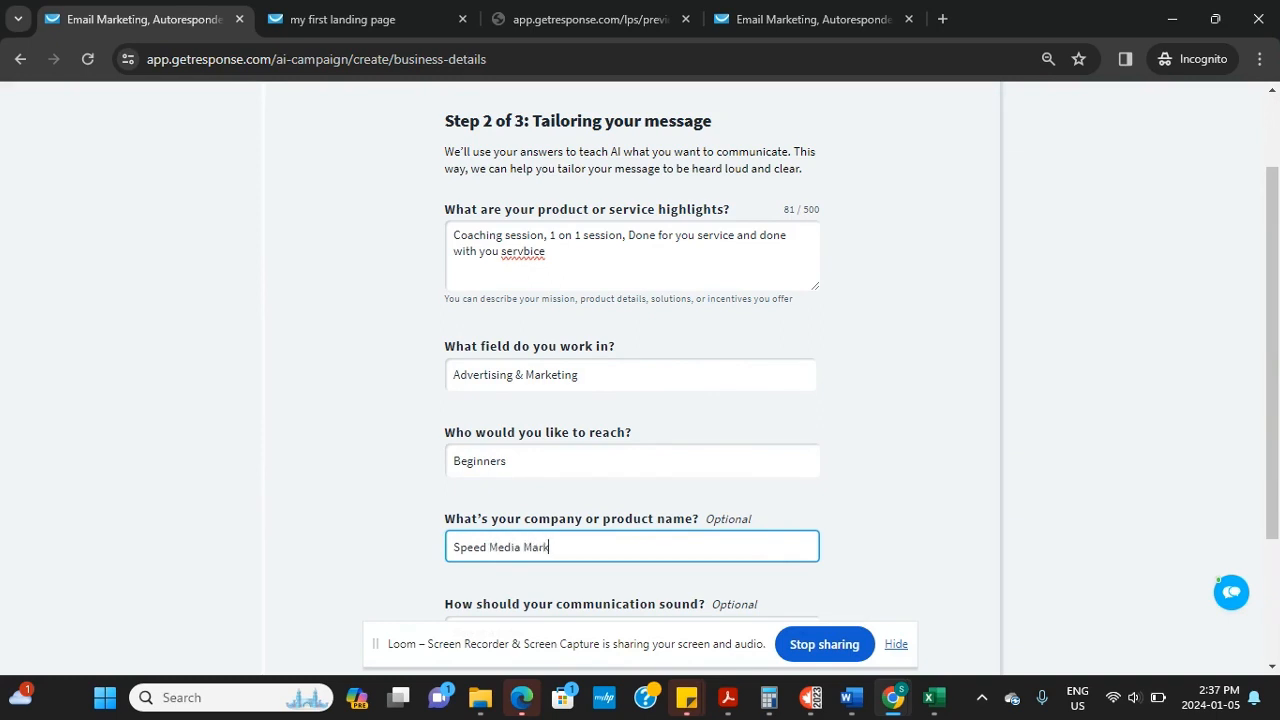
pyautogui.write('ng')
pyautogui.scroll(-2, 632, 400)
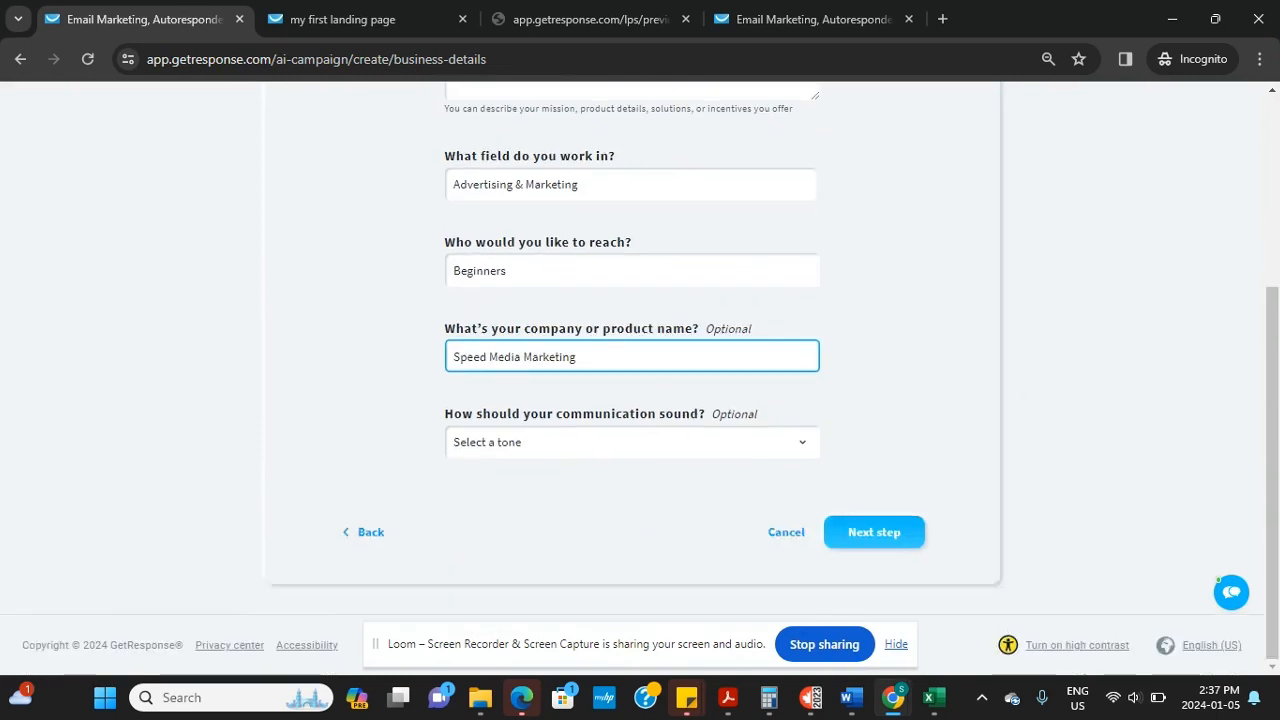
pyautogui.click(630, 442)
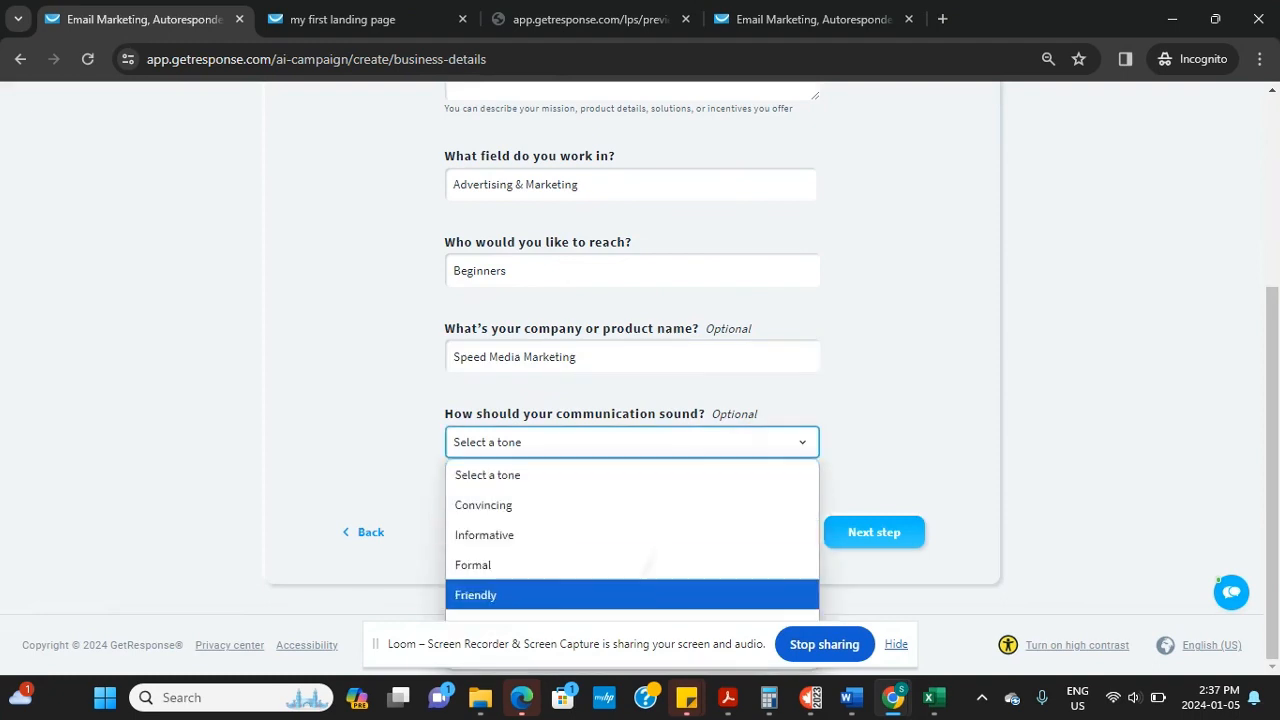
pyautogui.click(640, 595)
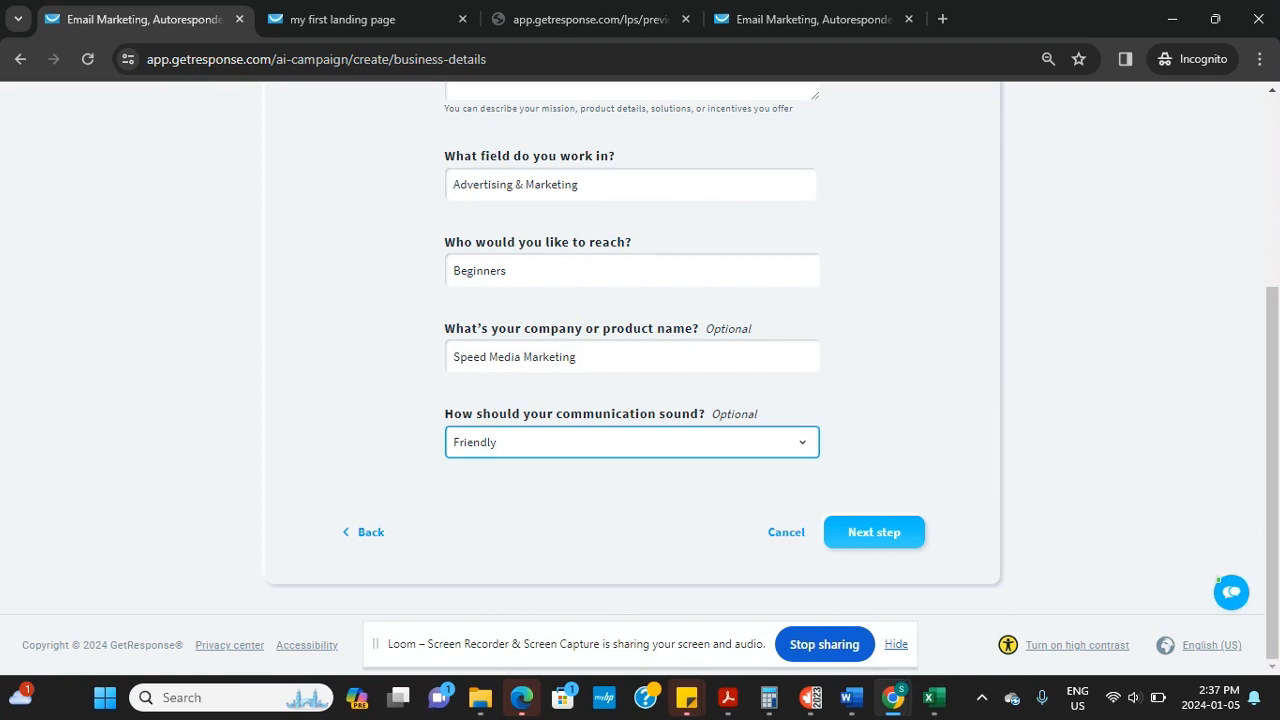
pyautogui.press('Return')
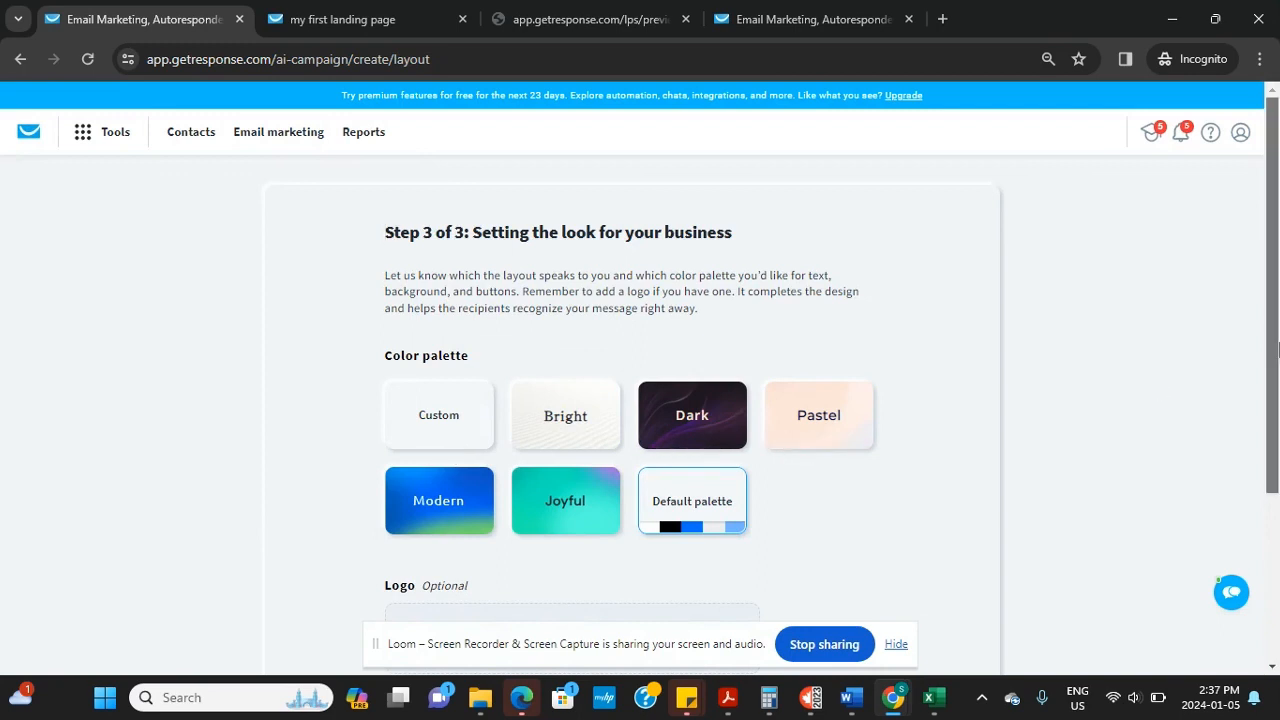
# Choose Filmodigital logo blue png.png from Downloads as the campaign logo
pyautogui.moveTo(1274, 346); pyautogui.dragTo(1276, 456)
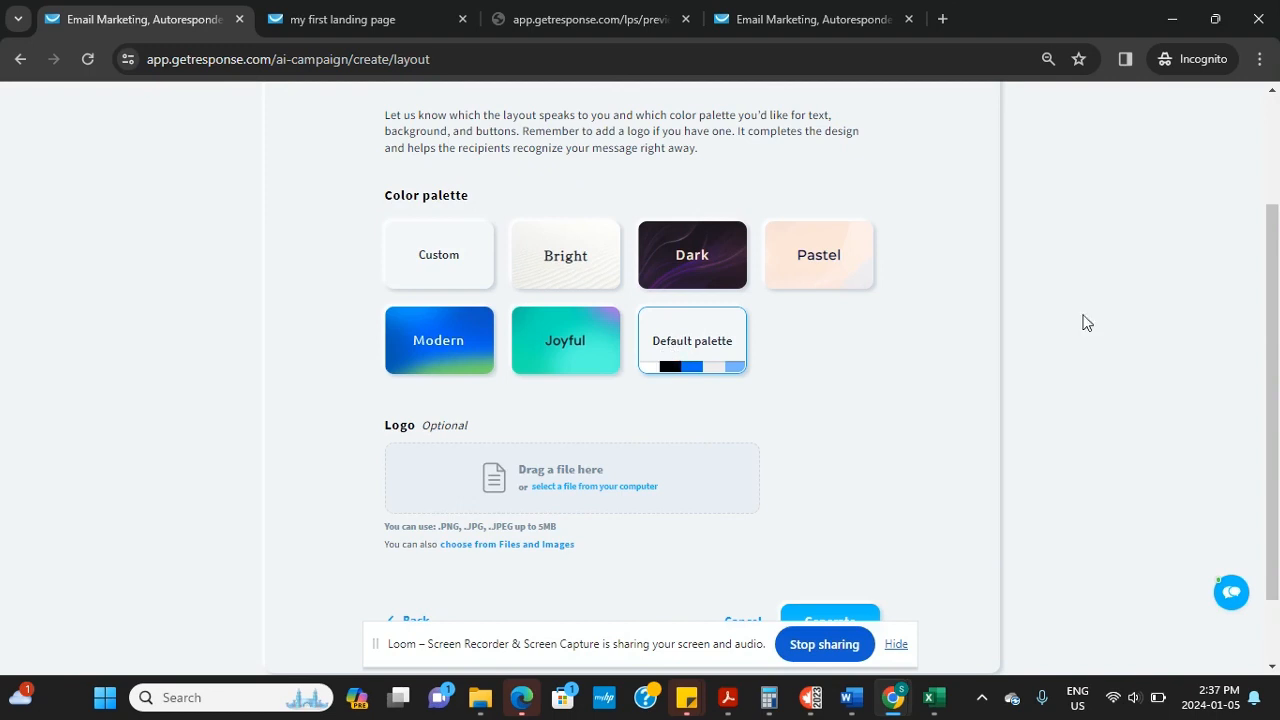
pyautogui.scroll(-1, 1083, 323)
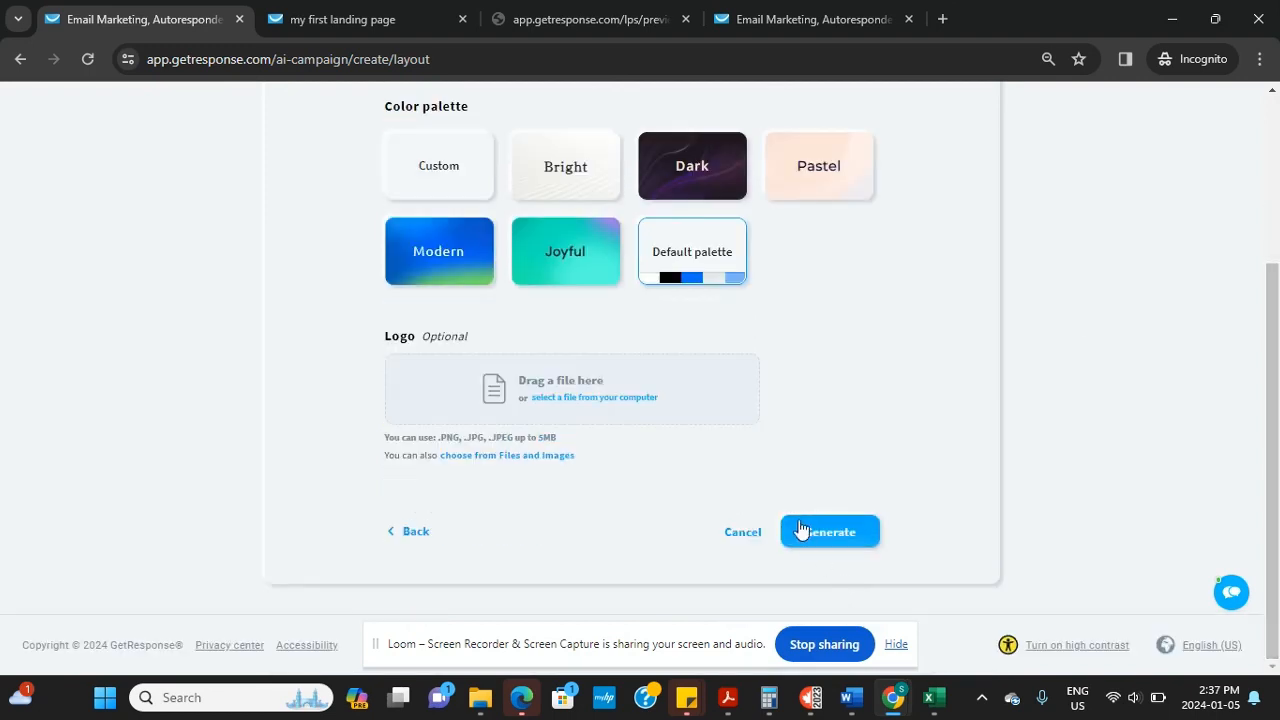
pyautogui.click(590, 399)
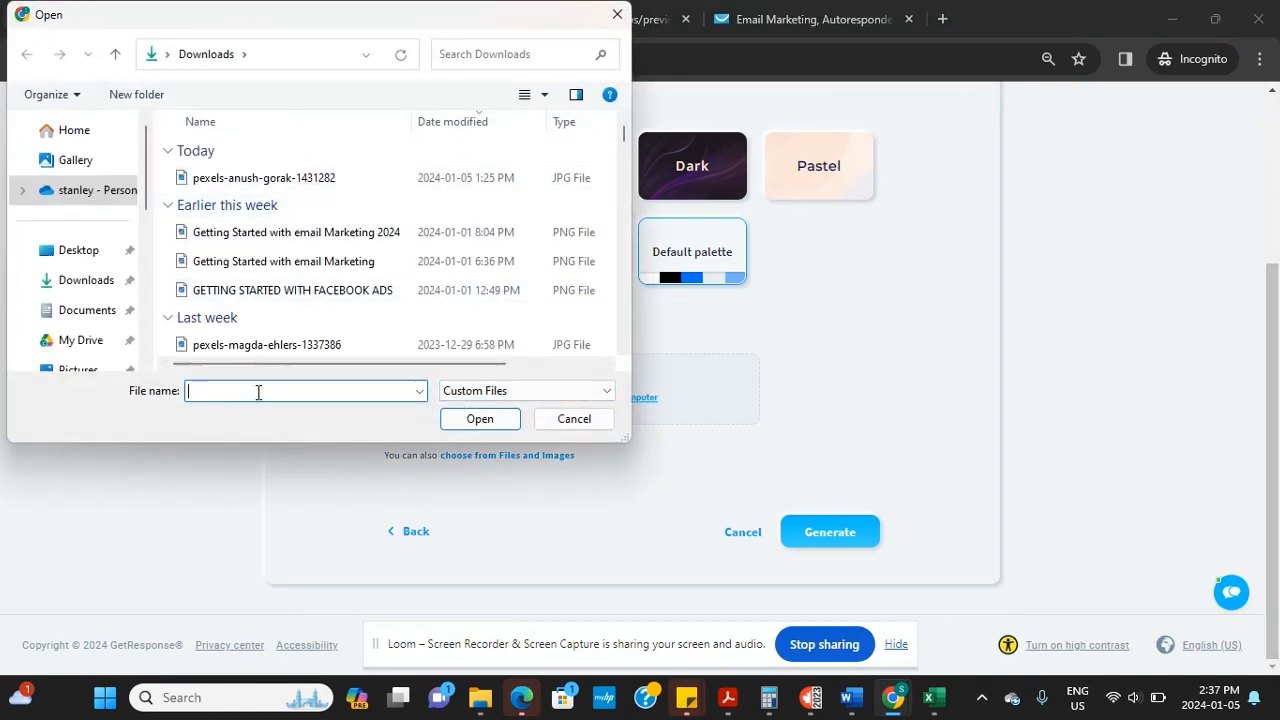
pyautogui.write('logo')
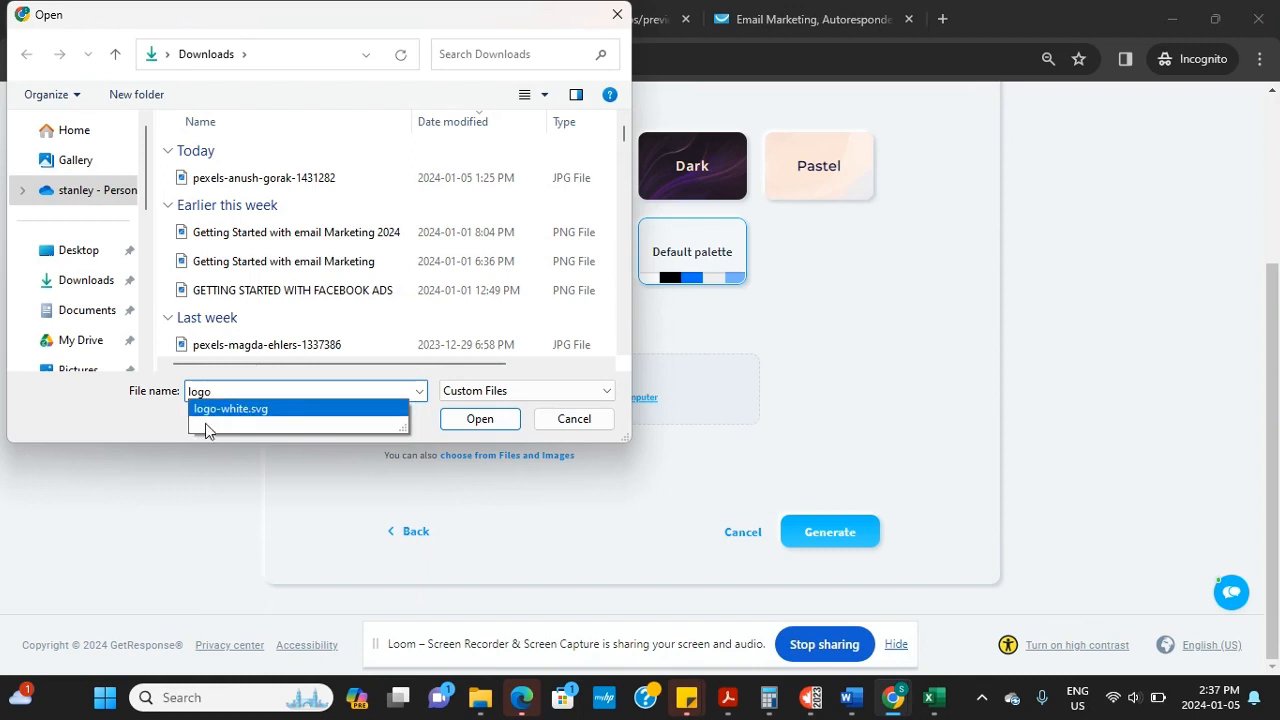
pyautogui.press('BackSpace')
pyautogui.press('BackSpace')
pyautogui.press('BackSpace')
pyautogui.press('BackSpace')
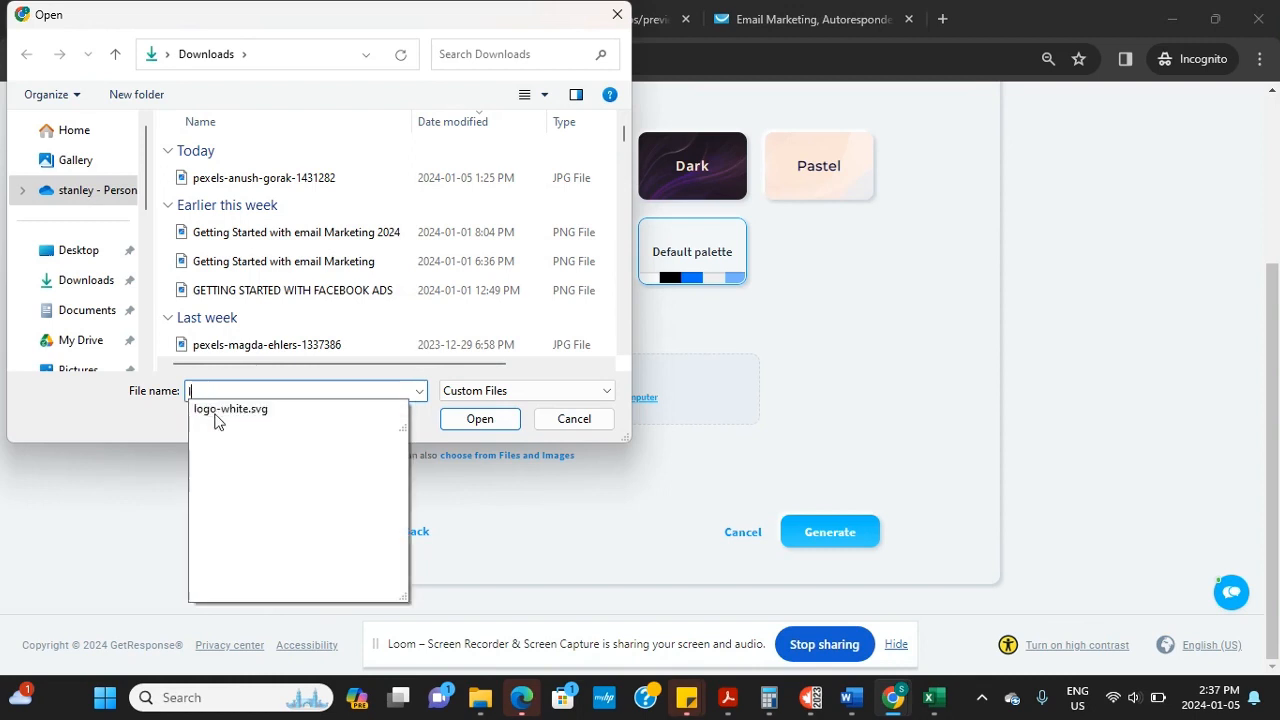
pyautogui.write('fi')
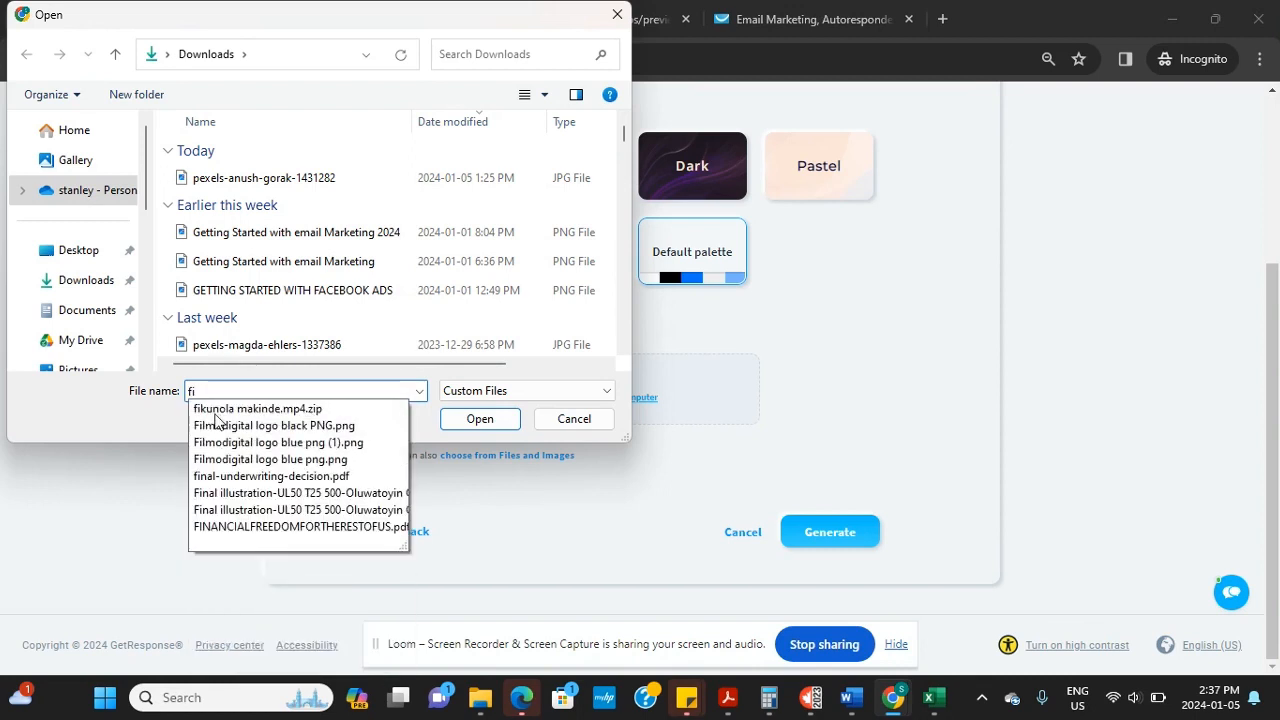
pyautogui.write('lmo')
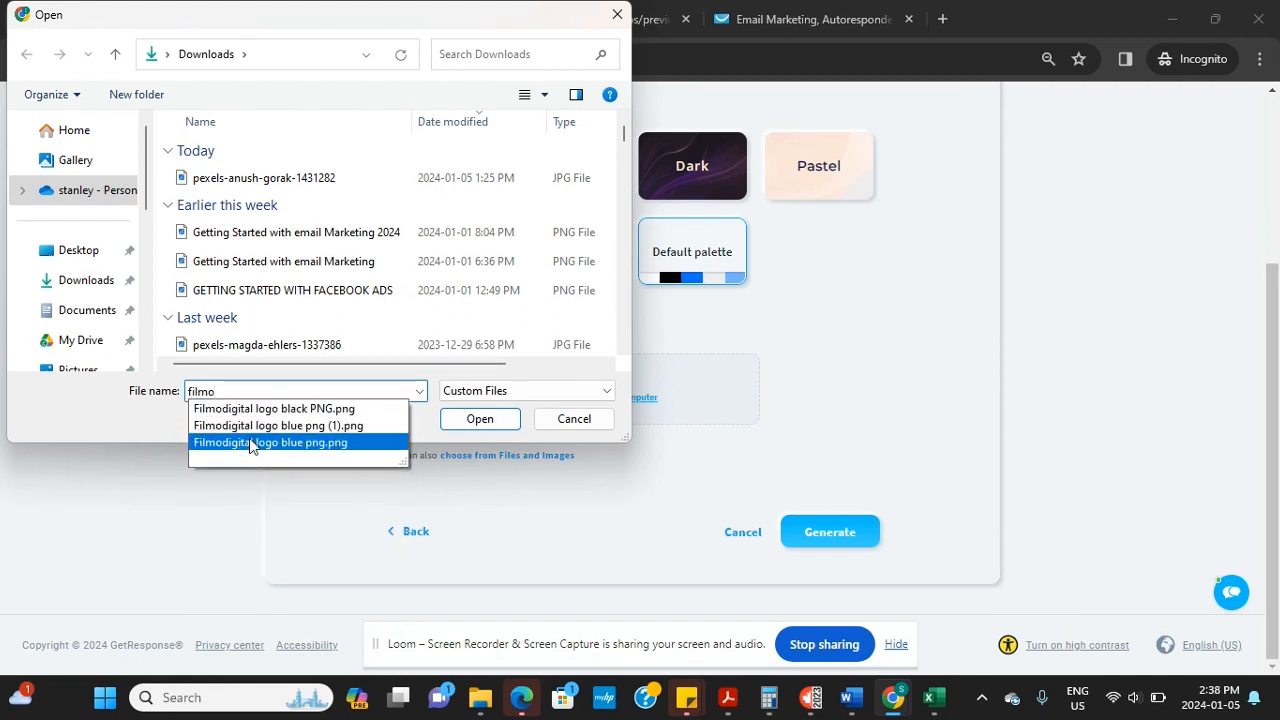
pyautogui.click(250, 442)
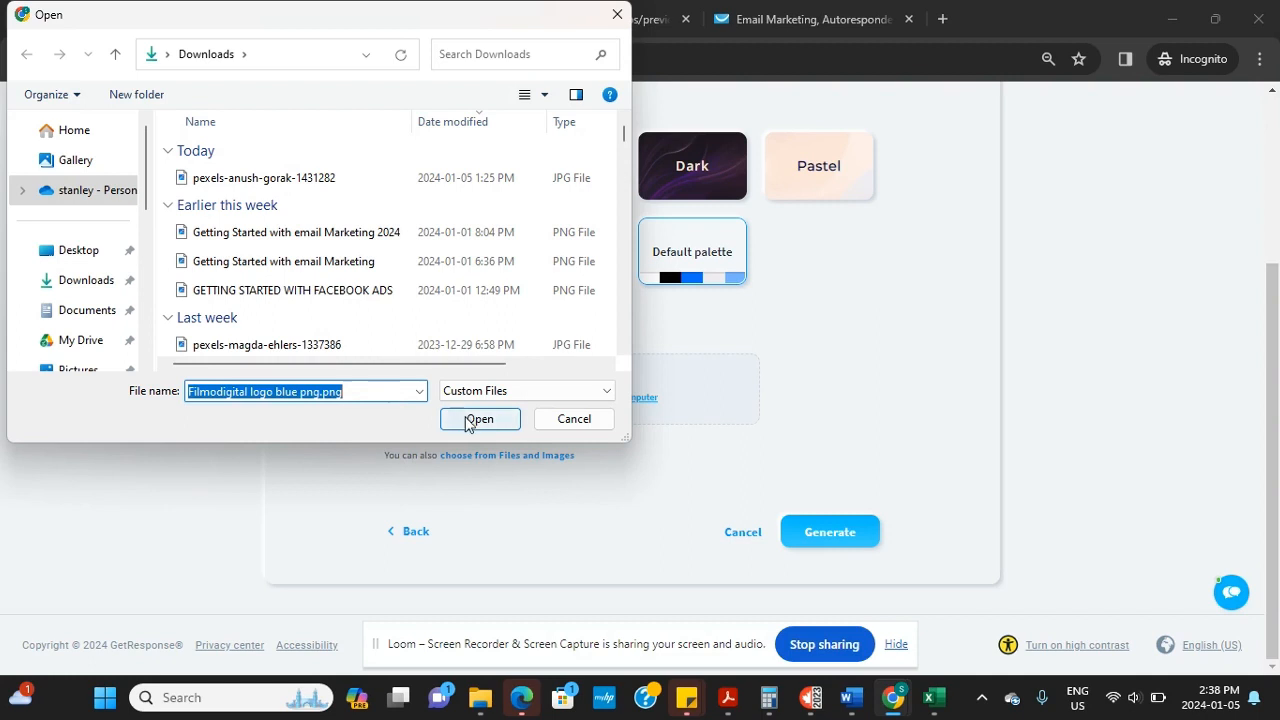
pyautogui.click(462, 418)
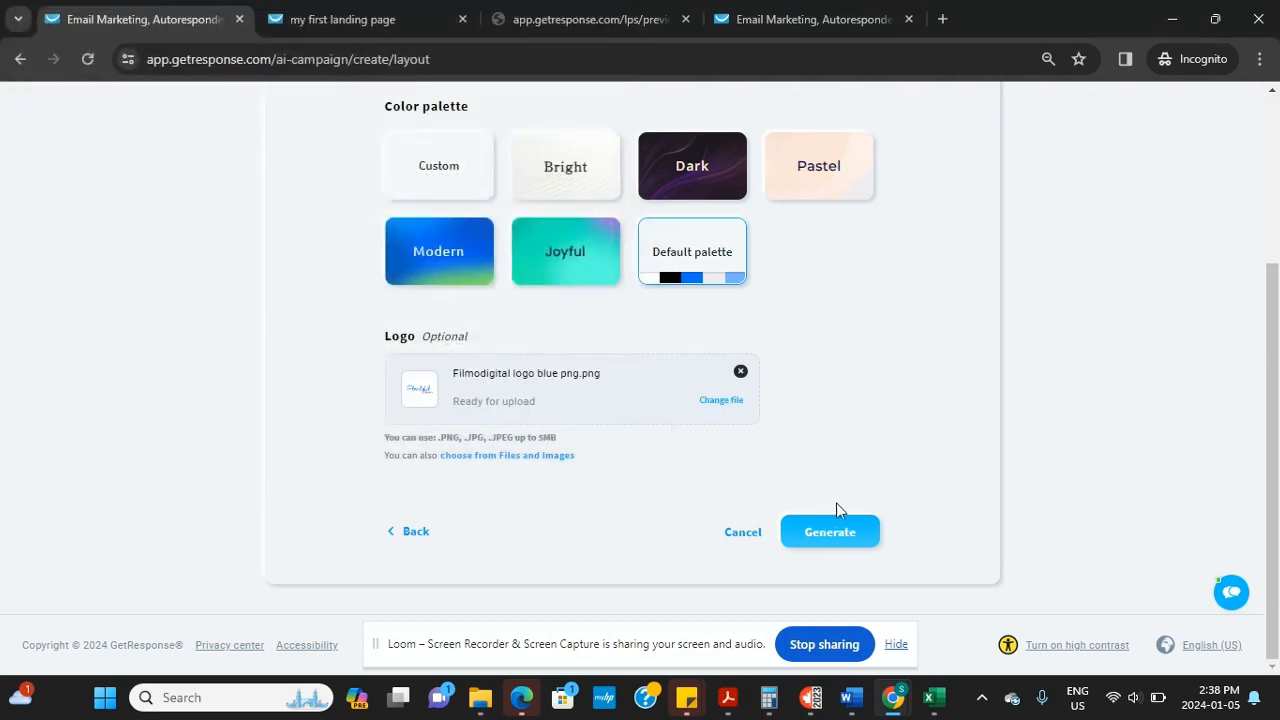
# Generate the campaign and dismiss the beta feedback survey while it builds
pyautogui.click(822, 538)
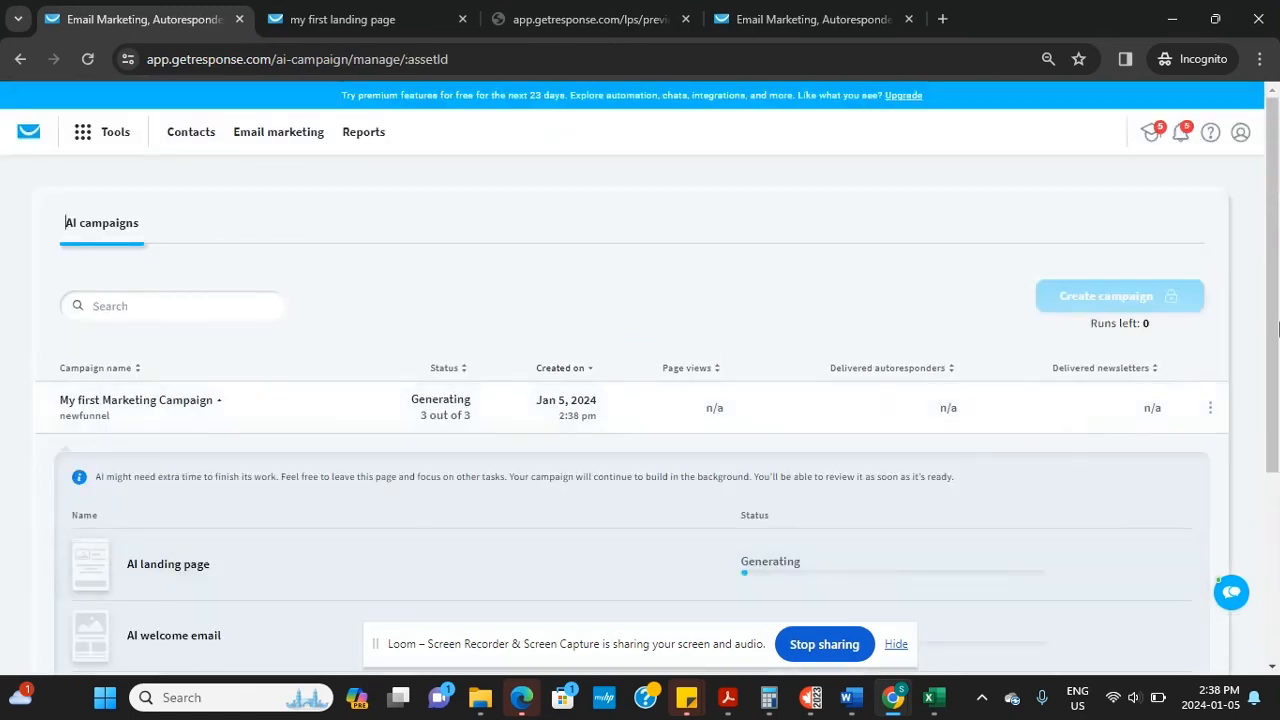
pyautogui.moveTo(1277, 326); pyautogui.dragTo(1278, 430)
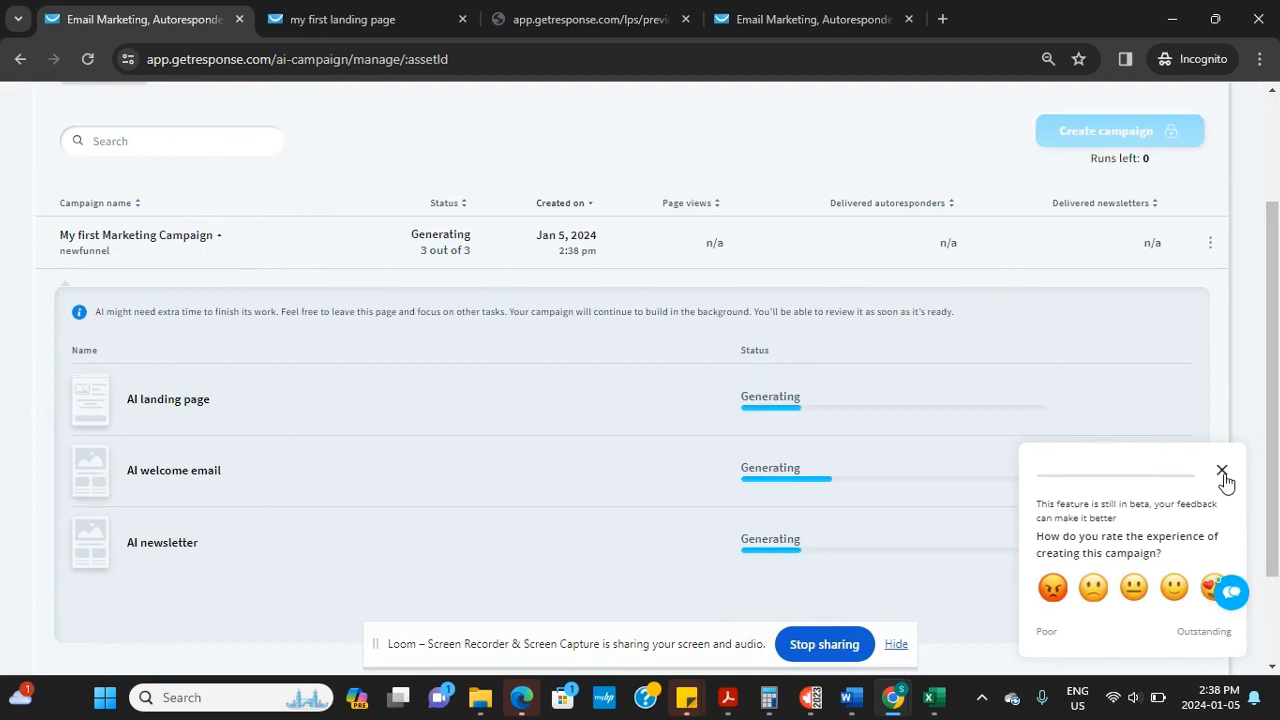
pyautogui.click(1222, 470)
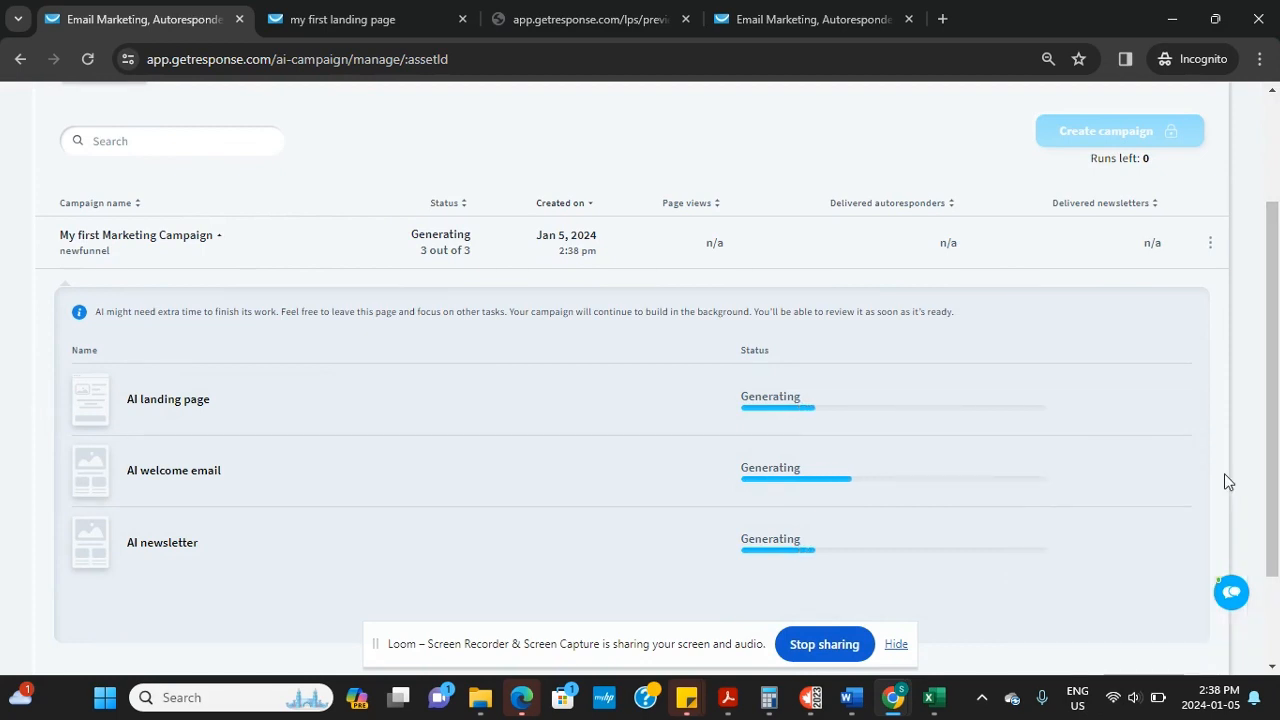
pyautogui.scroll(-2, 1224, 473)
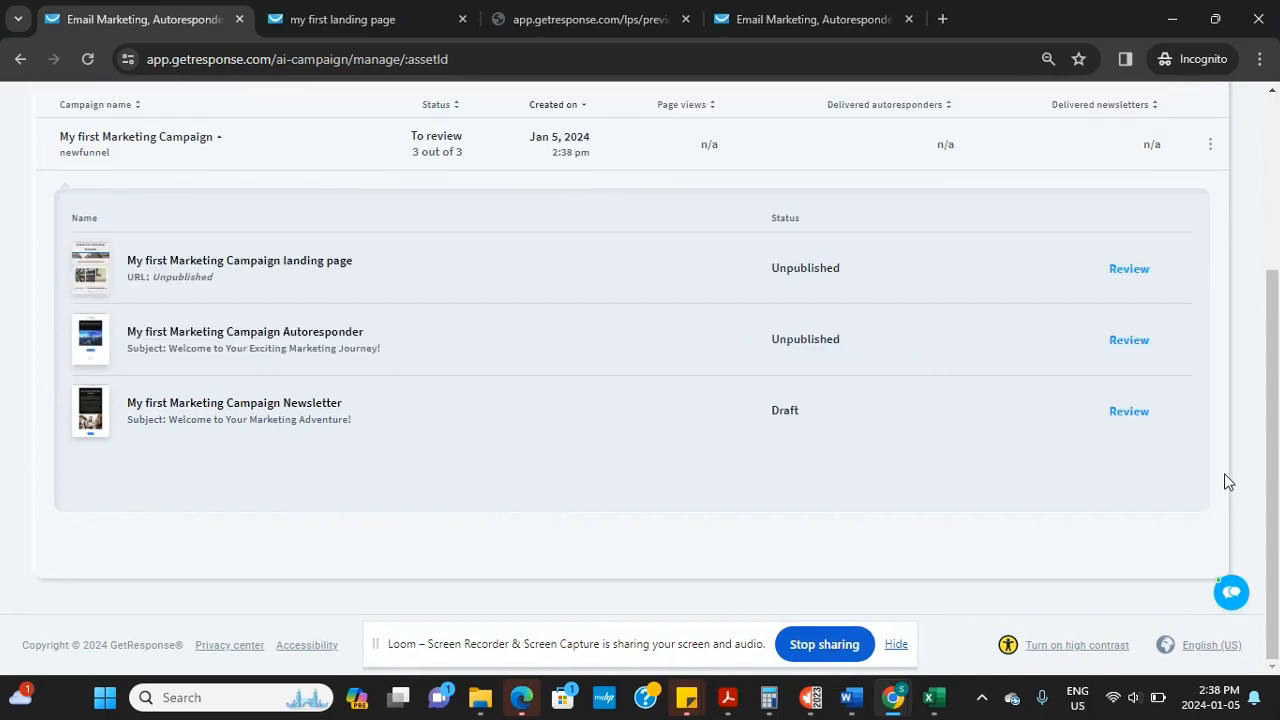
# Open the generated landing page for review and scroll through its sections and back up
pyautogui.click(1129, 270)
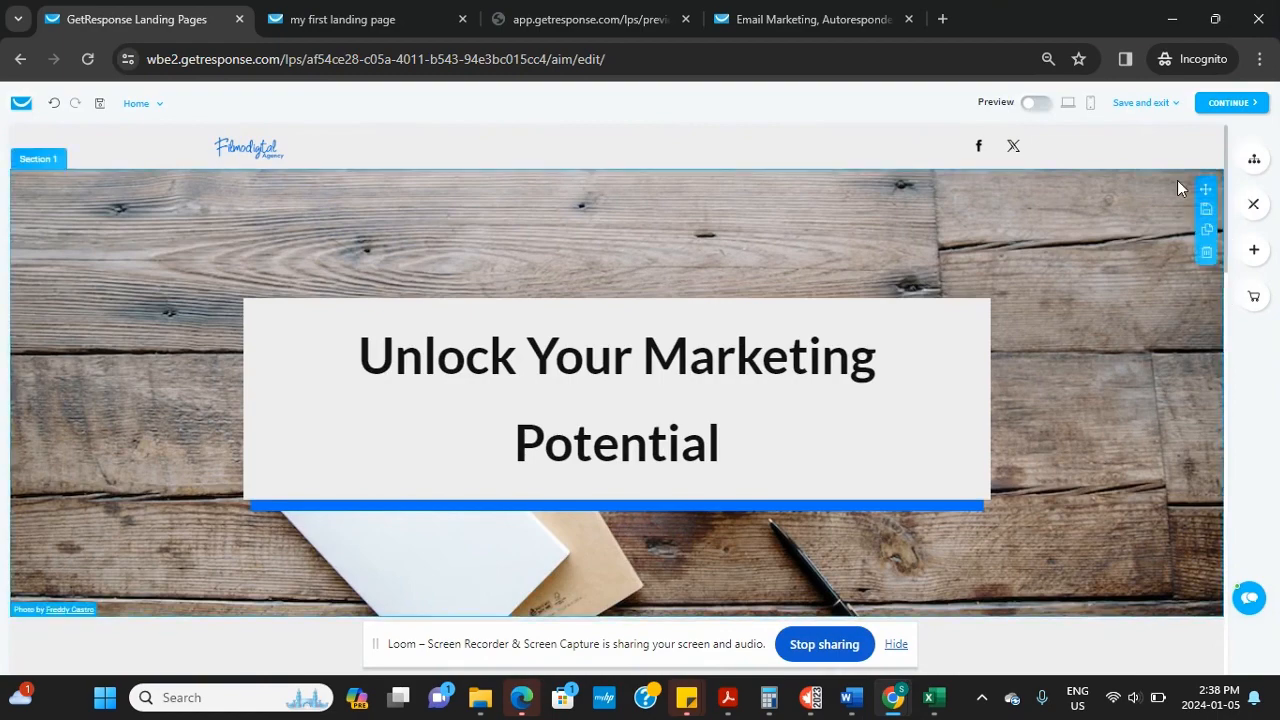
pyautogui.scroll(-3, 1177, 187)
pyautogui.scroll(-10, 619, 400)
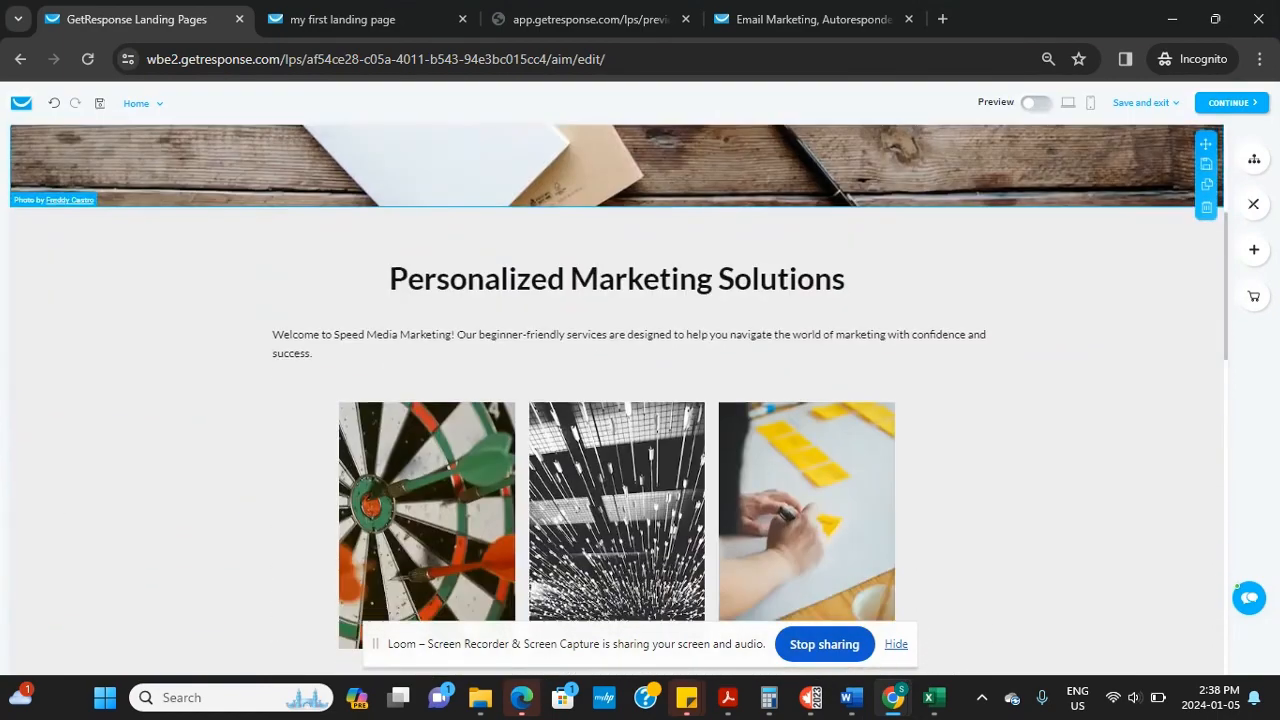
pyautogui.scroll(-3, 619, 400)
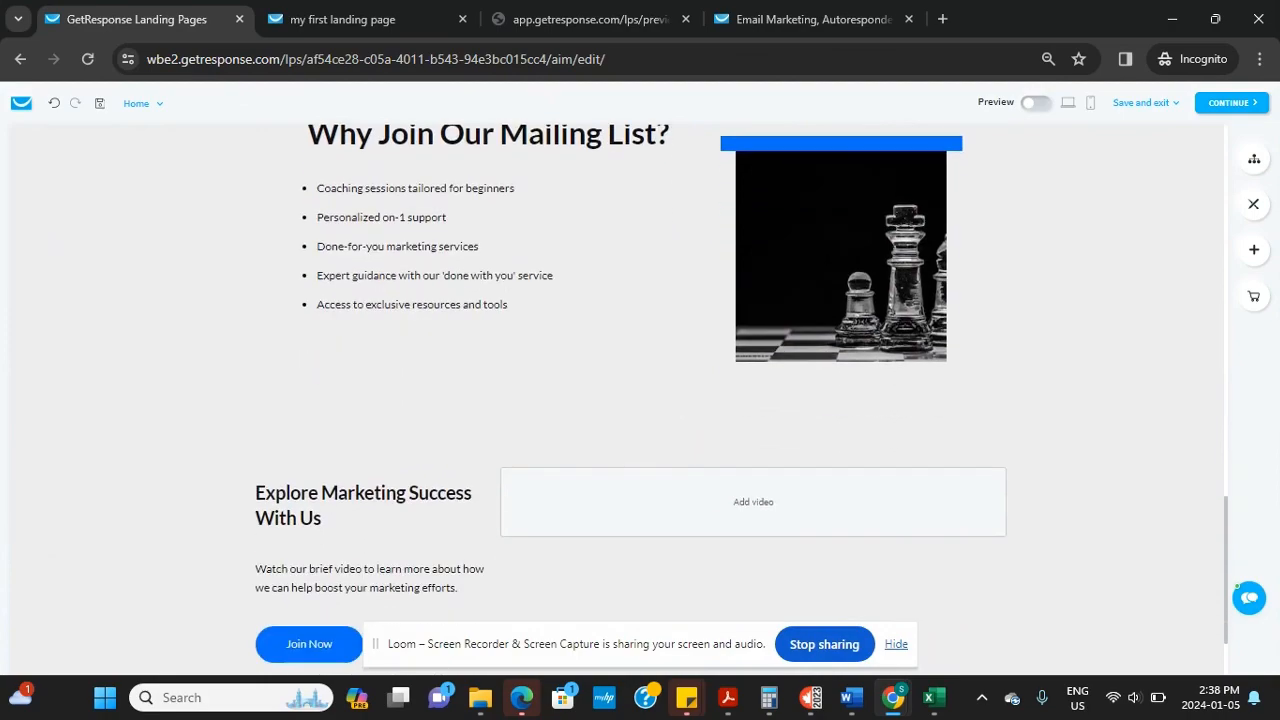
pyautogui.scroll(10, 619, 400)
pyautogui.scroll(2, 619, 400)
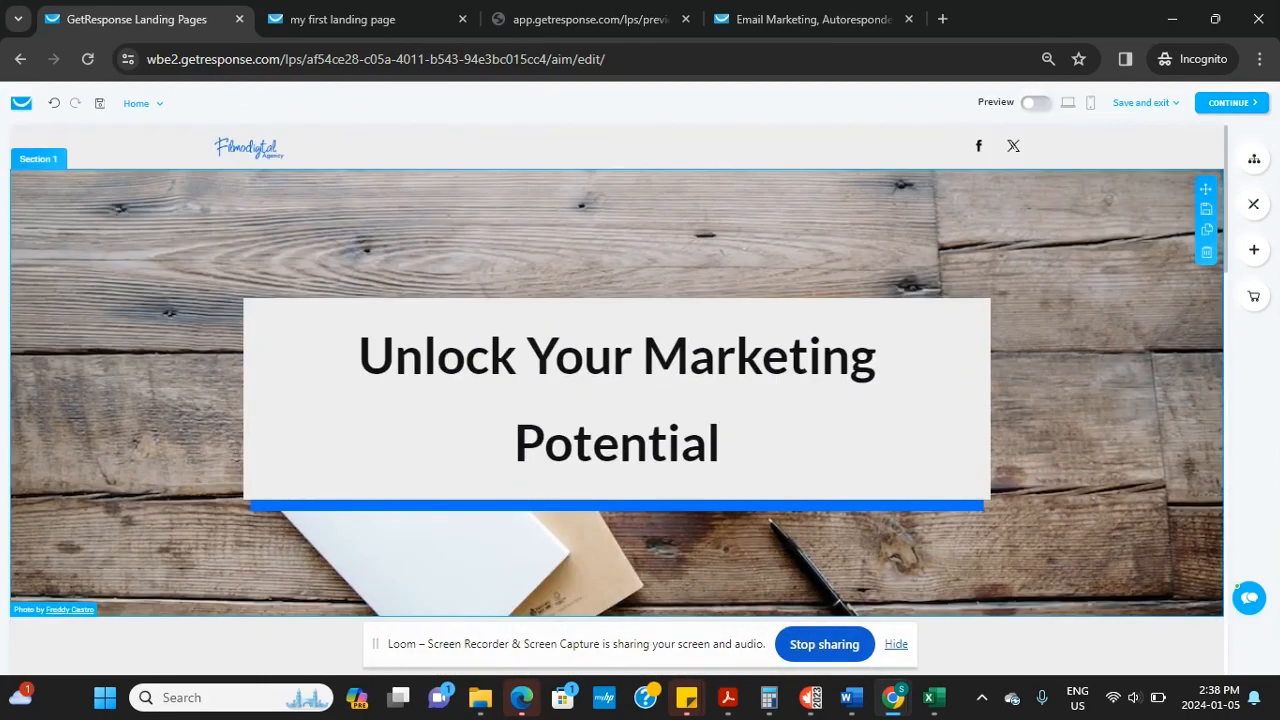
# Enlarge the Filmodigital logo in the page header
pyautogui.click(238, 155)
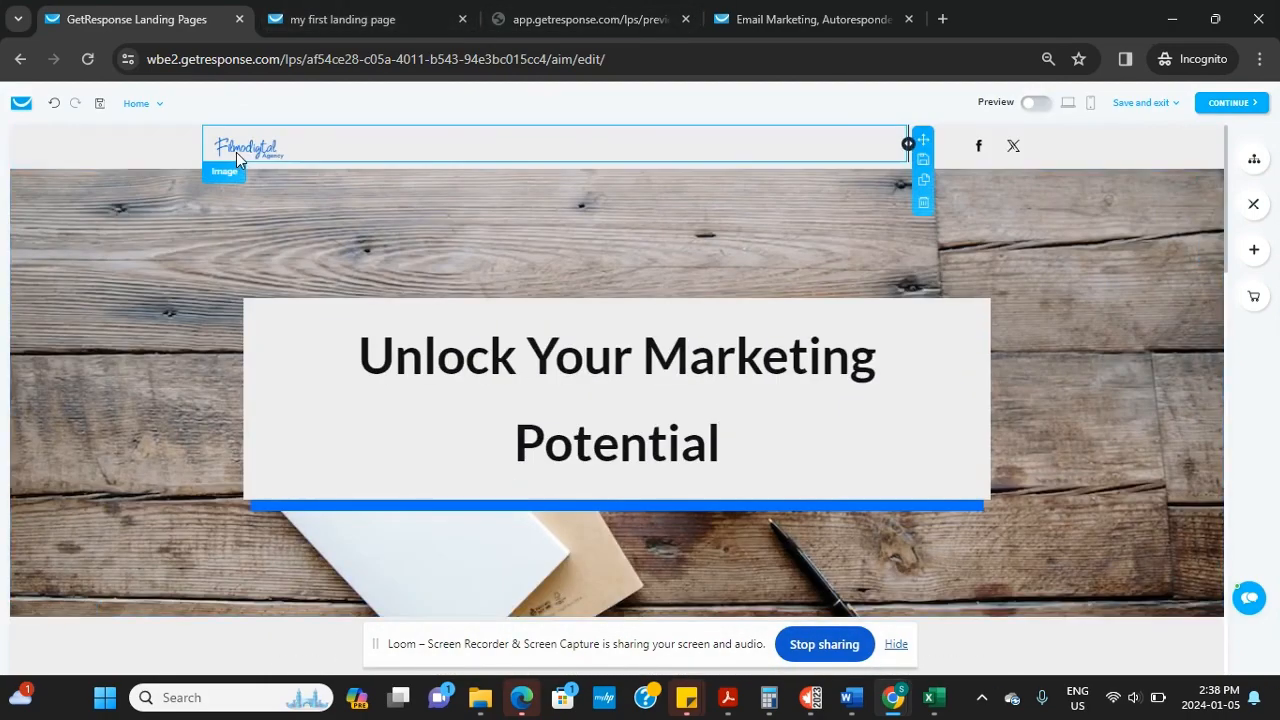
pyautogui.click(238, 155)
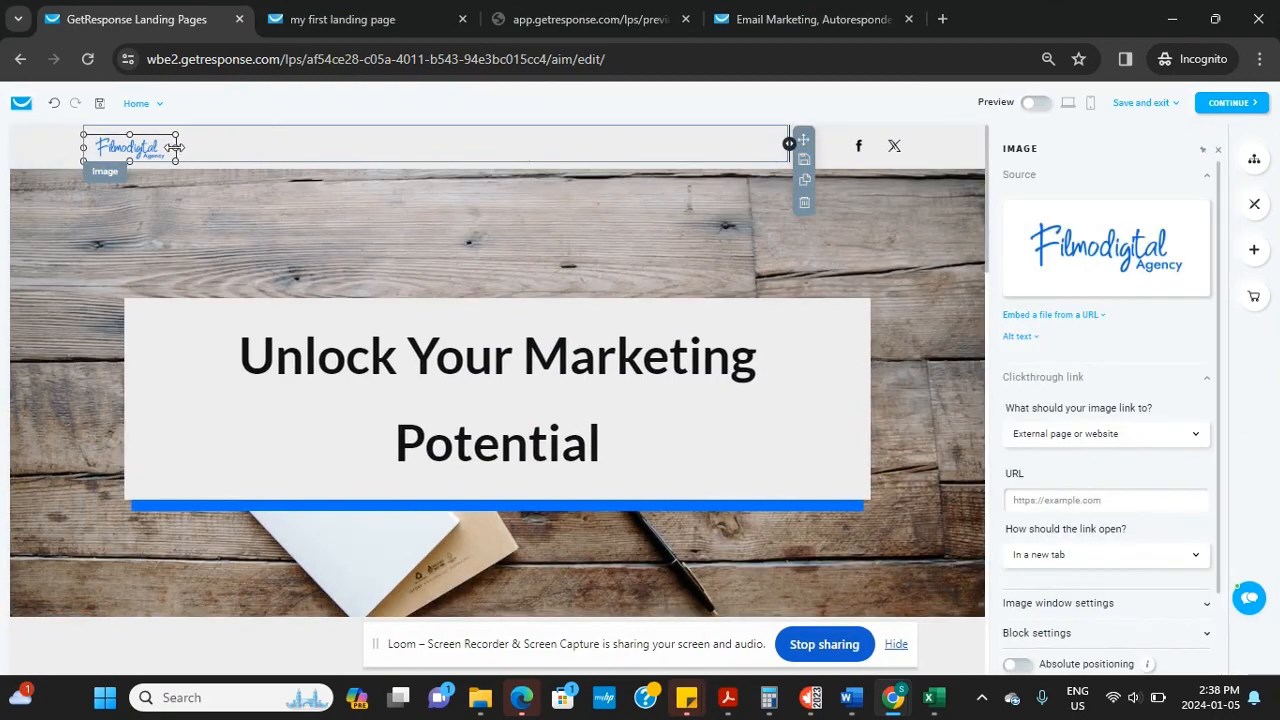
pyautogui.moveTo(174, 147); pyautogui.dragTo(299, 167)
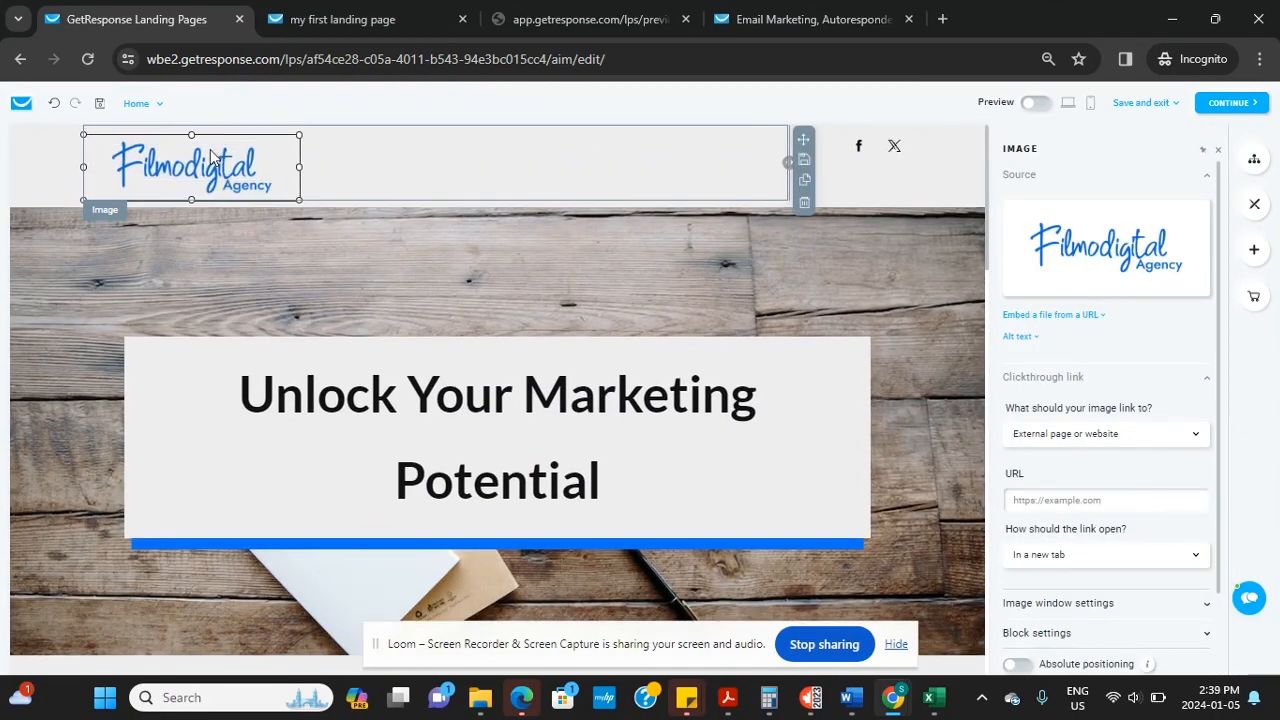
# Inspect the main heading, Section 4 settings and the empty video block's link field
pyautogui.click(538, 406)
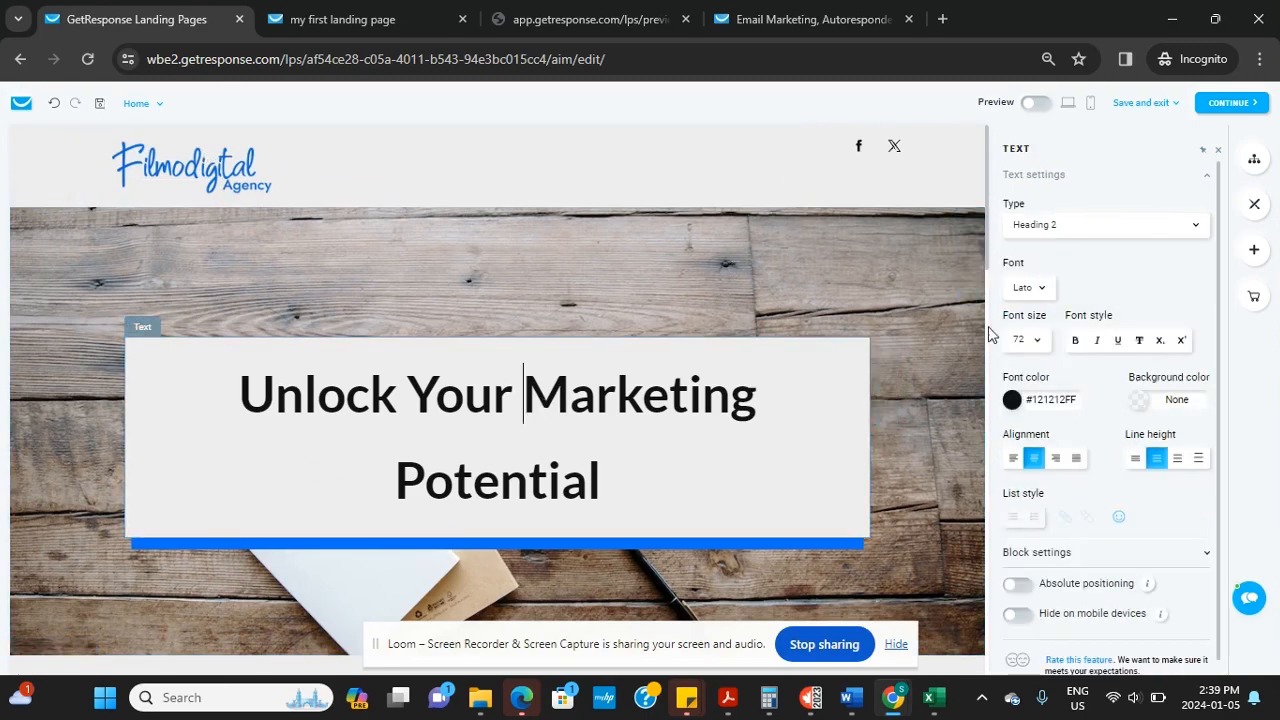
pyautogui.scroll(-1, 985, 262)
pyautogui.moveTo(985, 254); pyautogui.dragTo(979, 520)
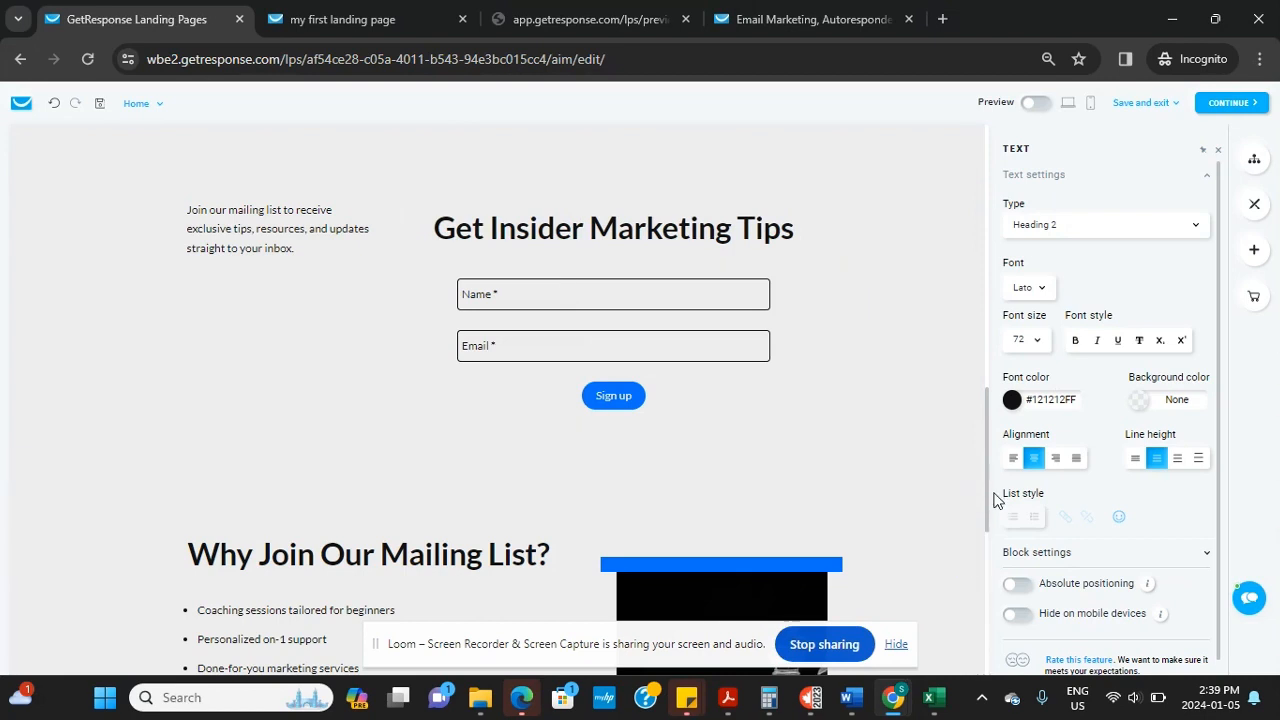
pyautogui.moveTo(984, 508); pyautogui.dragTo(978, 560)
pyautogui.click(982, 562)
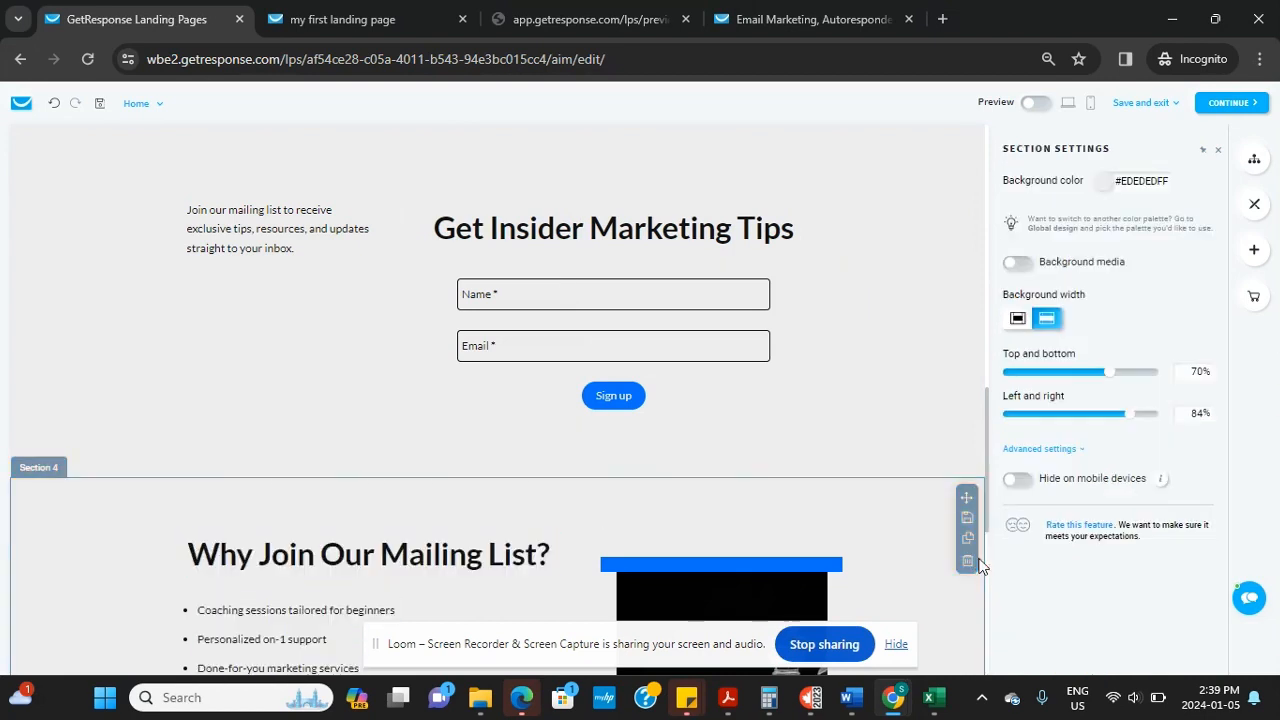
pyautogui.scroll(-4, 497, 400)
pyautogui.scroll(-2, 497, 400)
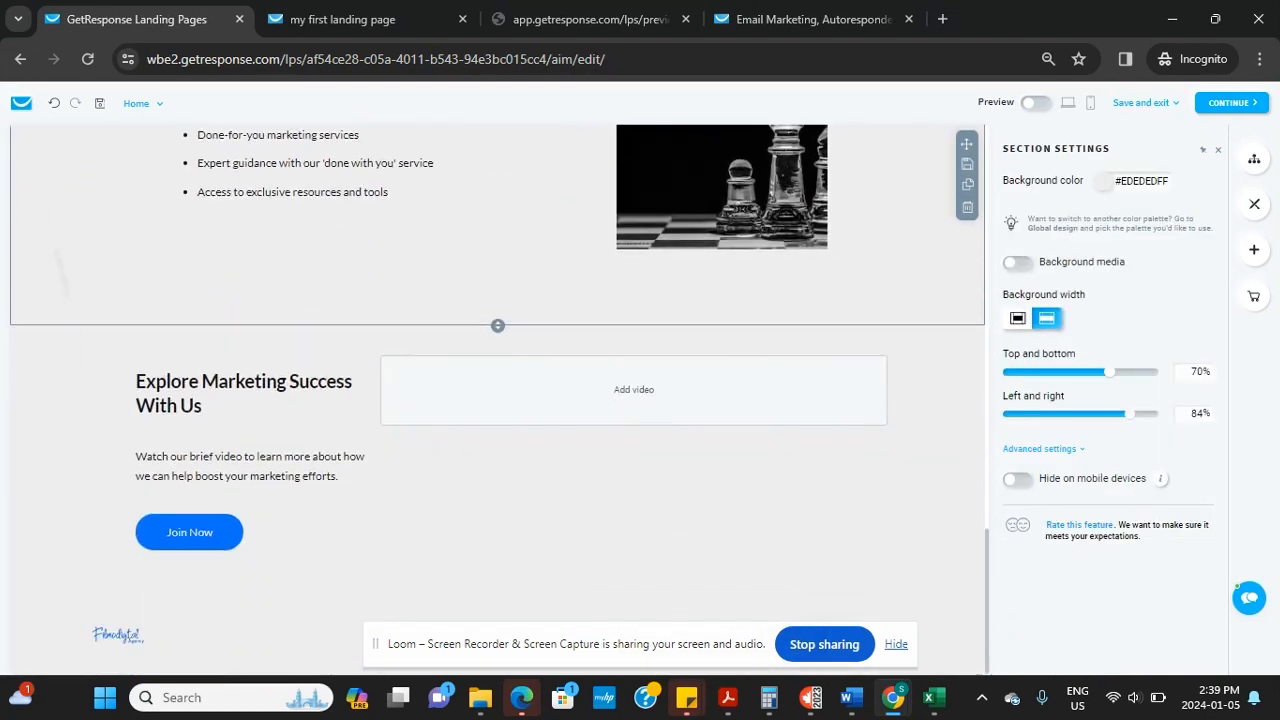
pyautogui.click(634, 390)
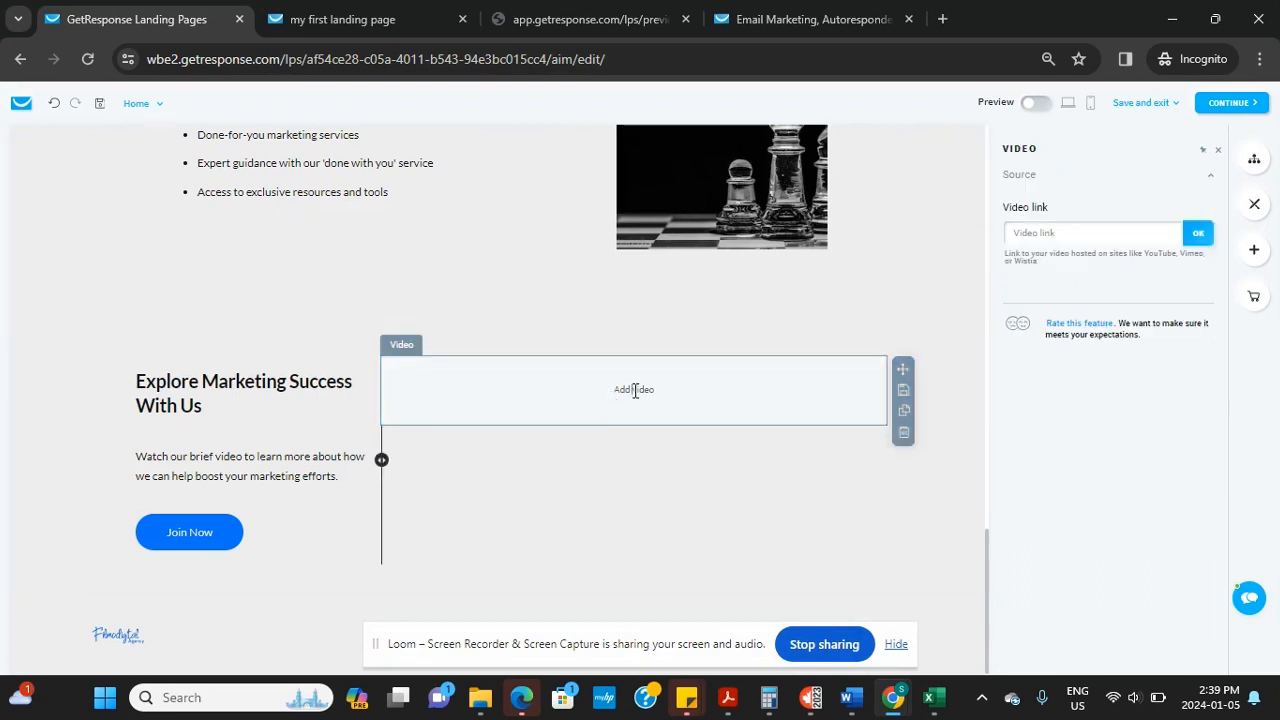
pyautogui.click(1058, 231)
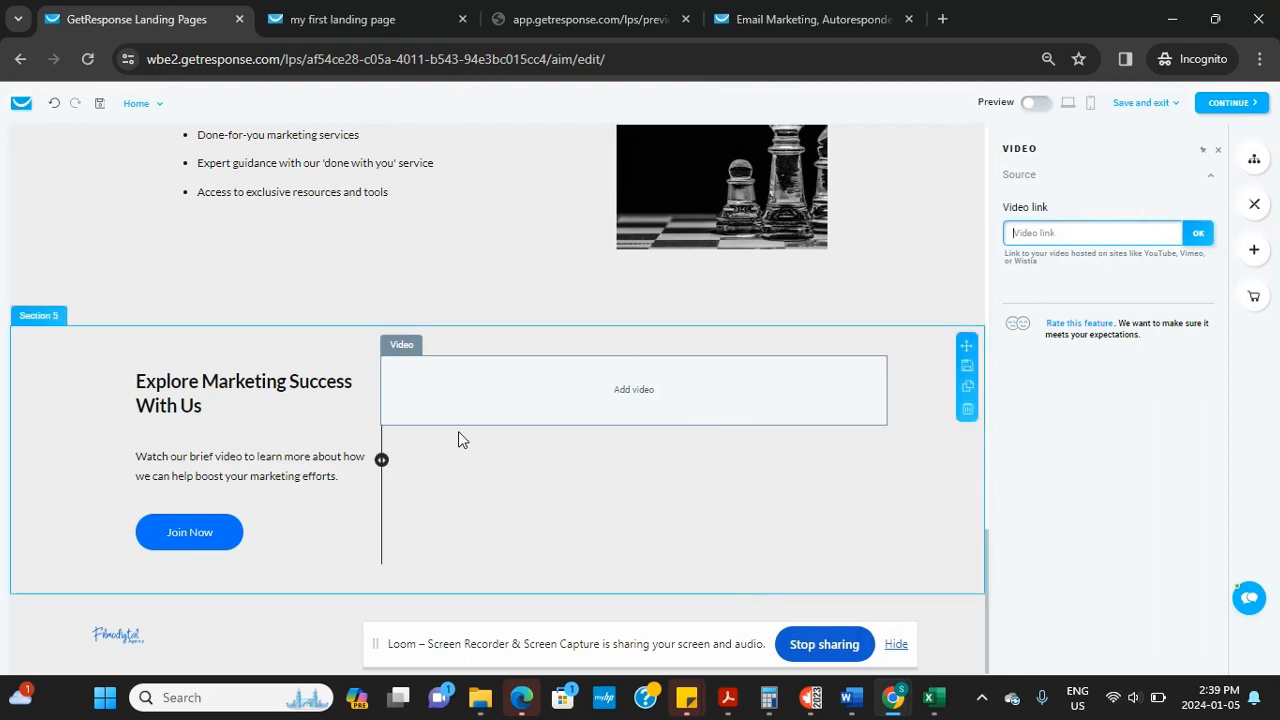
# Widen the Filmodigital logo in the footer below Explore Marketing Success
pyautogui.click(112, 637)
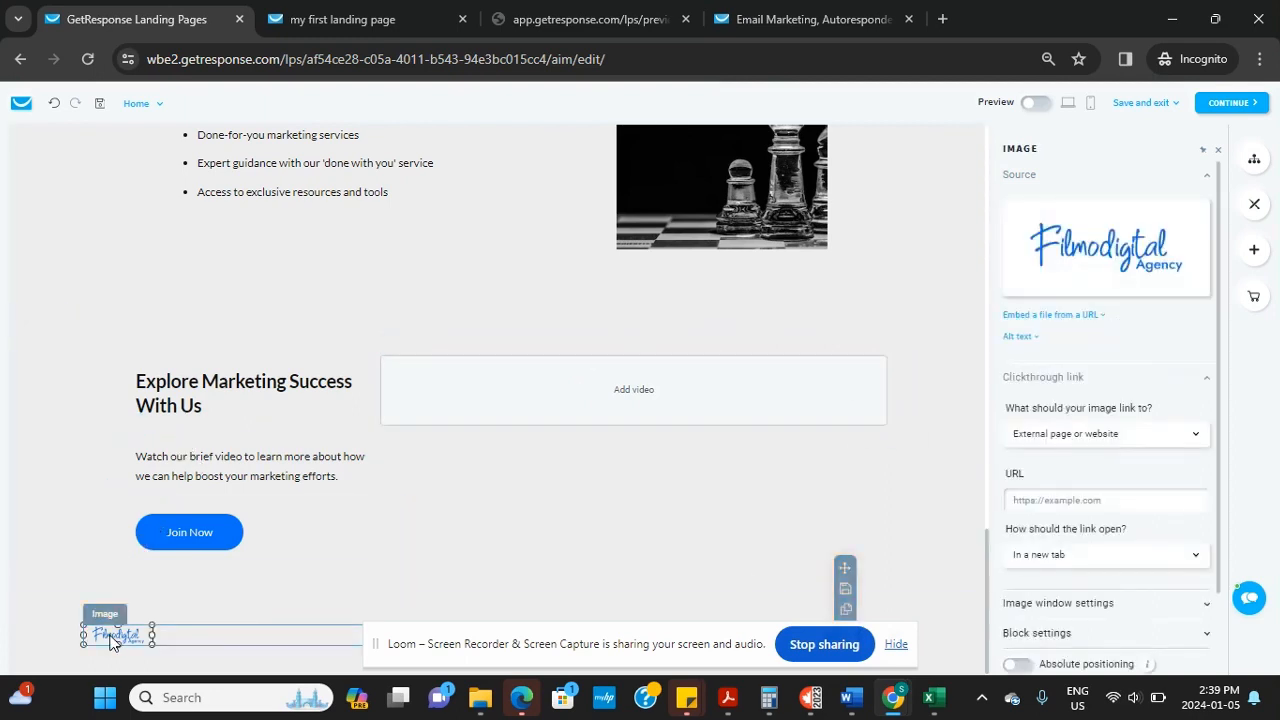
pyautogui.moveTo(151, 635); pyautogui.dragTo(266, 650)
pyautogui.click(388, 585)
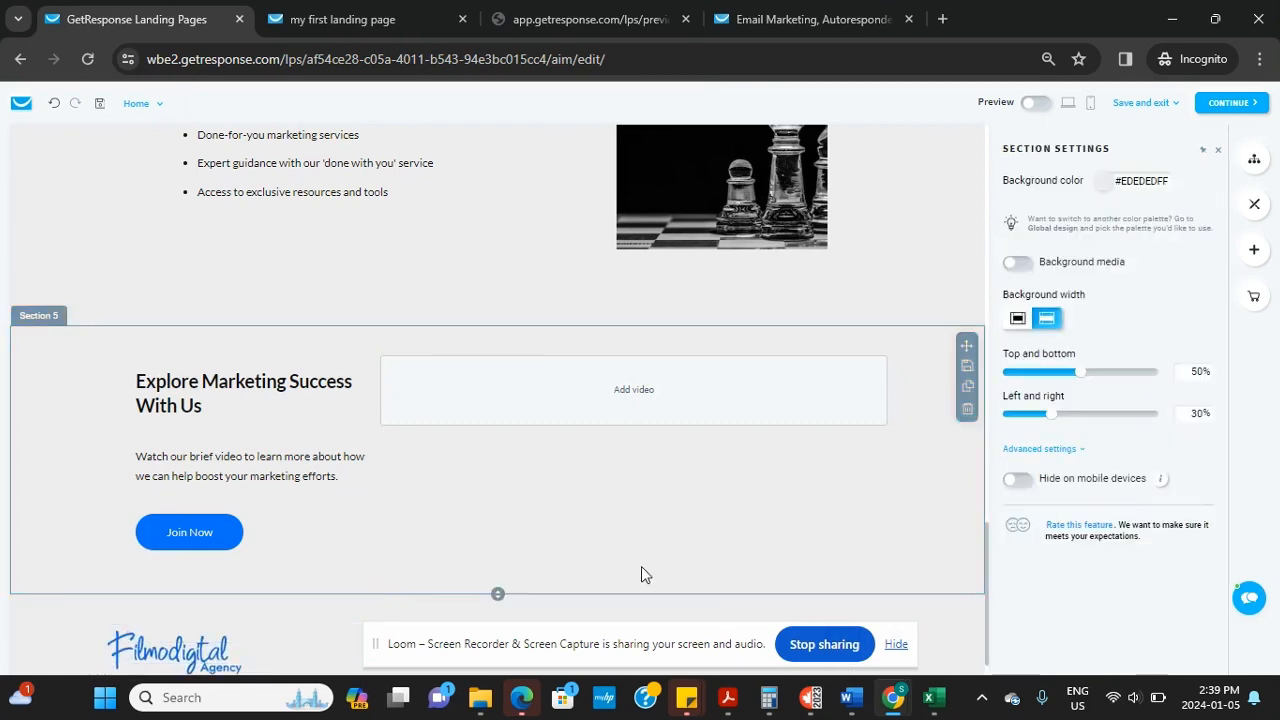
# Delete the header's Facebook and X social icons, then select the main heading
pyautogui.click(197, 538)
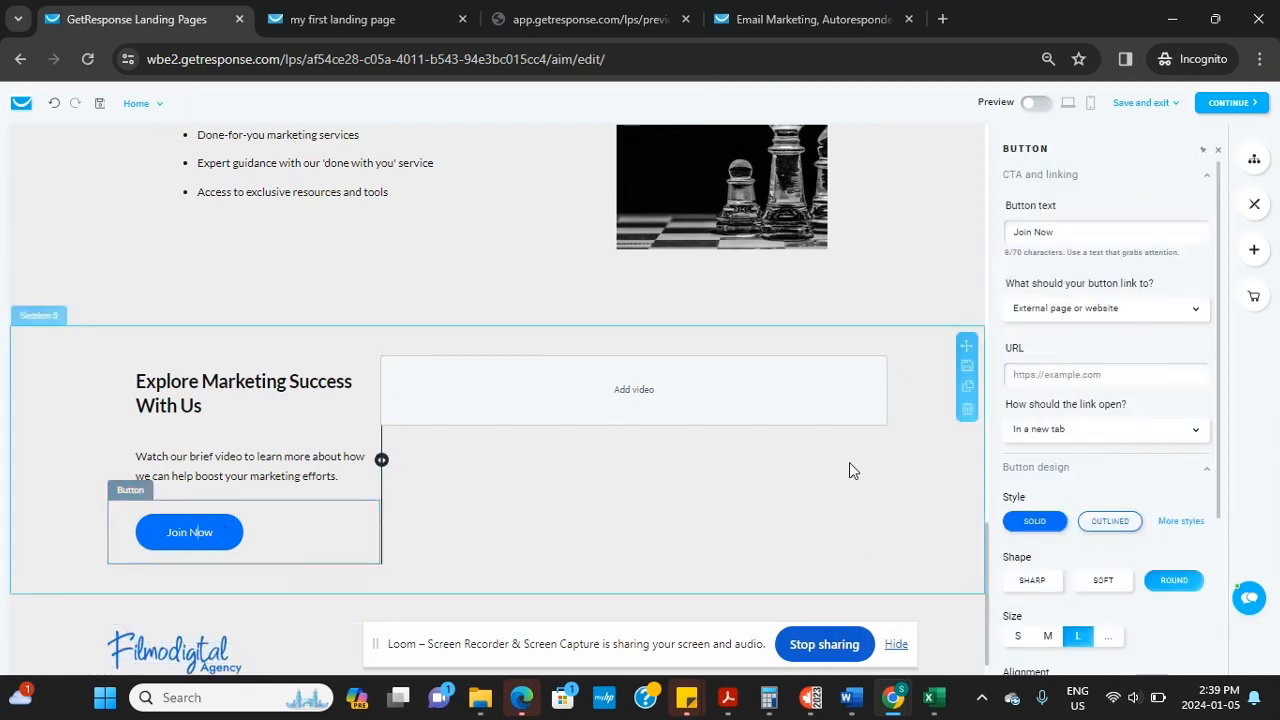
pyautogui.moveTo(985, 565); pyautogui.dragTo(938, 158)
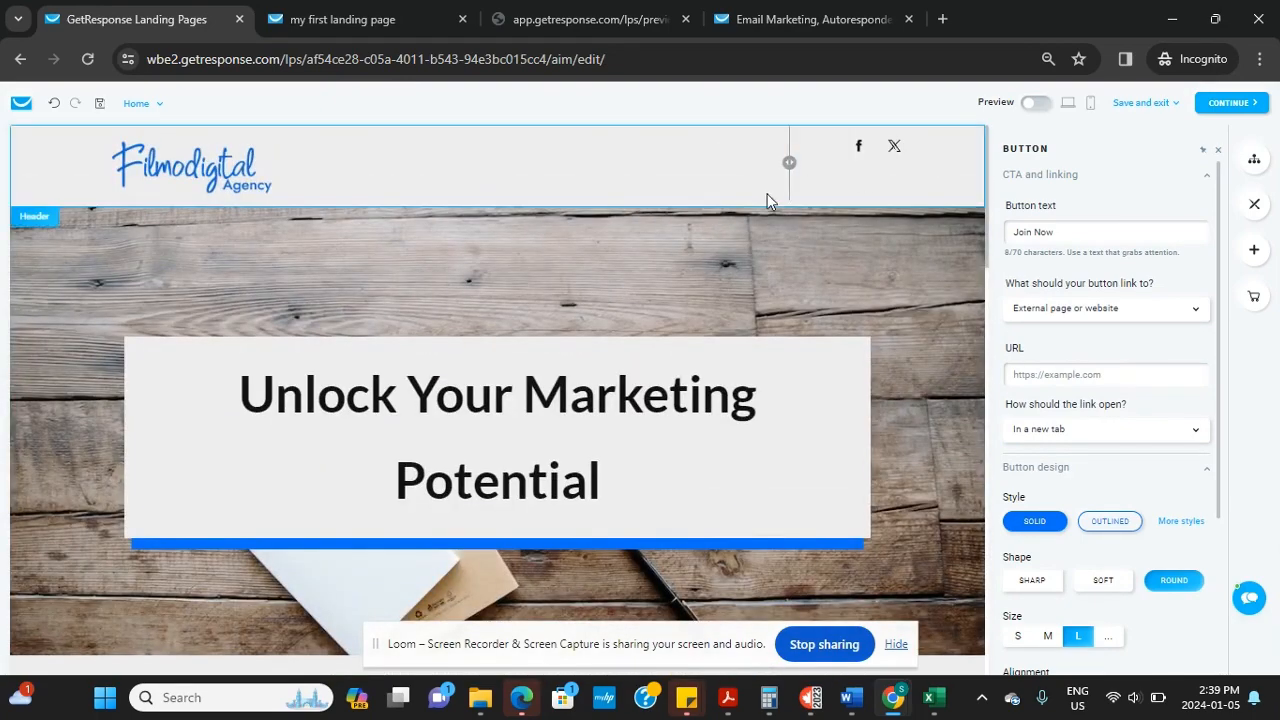
pyautogui.click(866, 146)
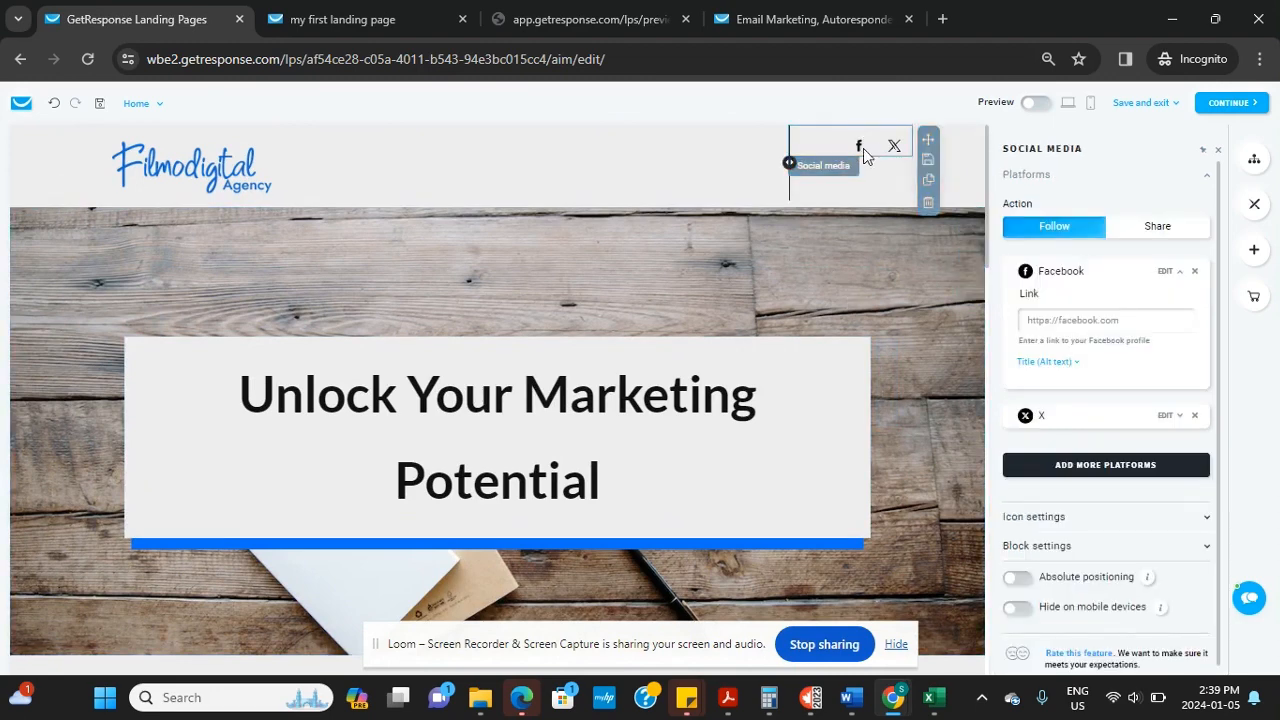
pyautogui.click(1080, 324)
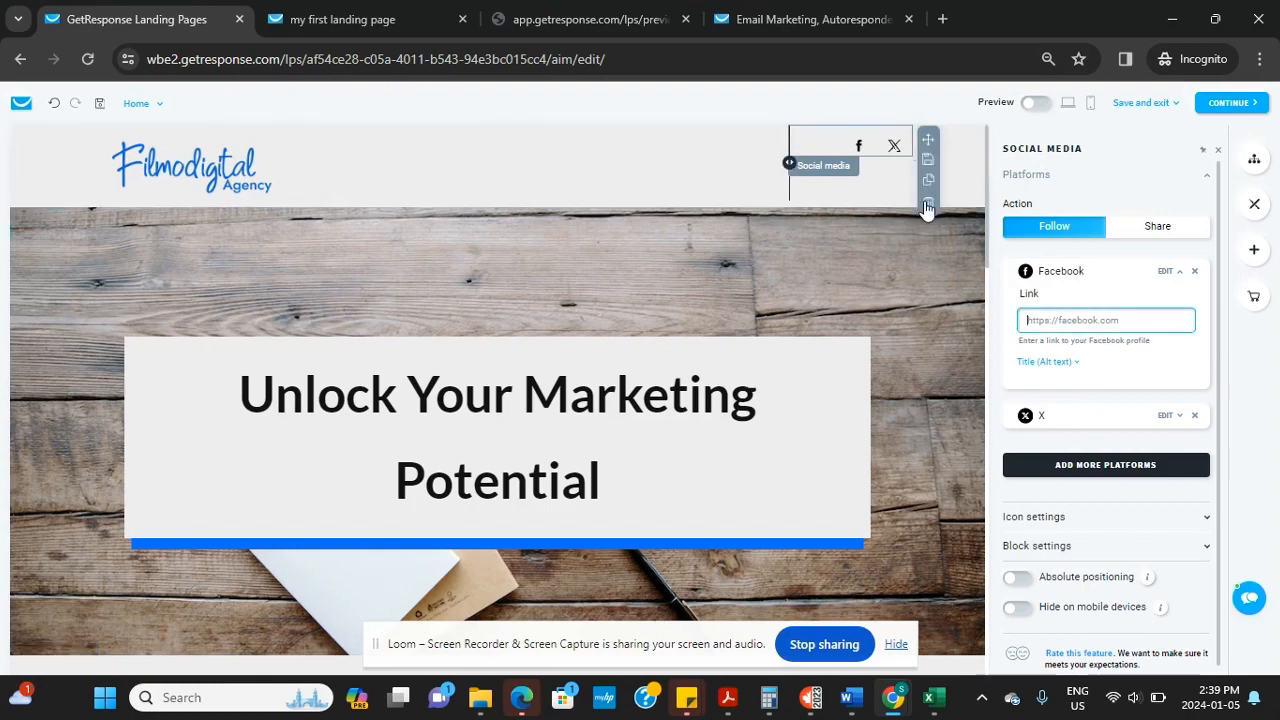
pyautogui.click(927, 207)
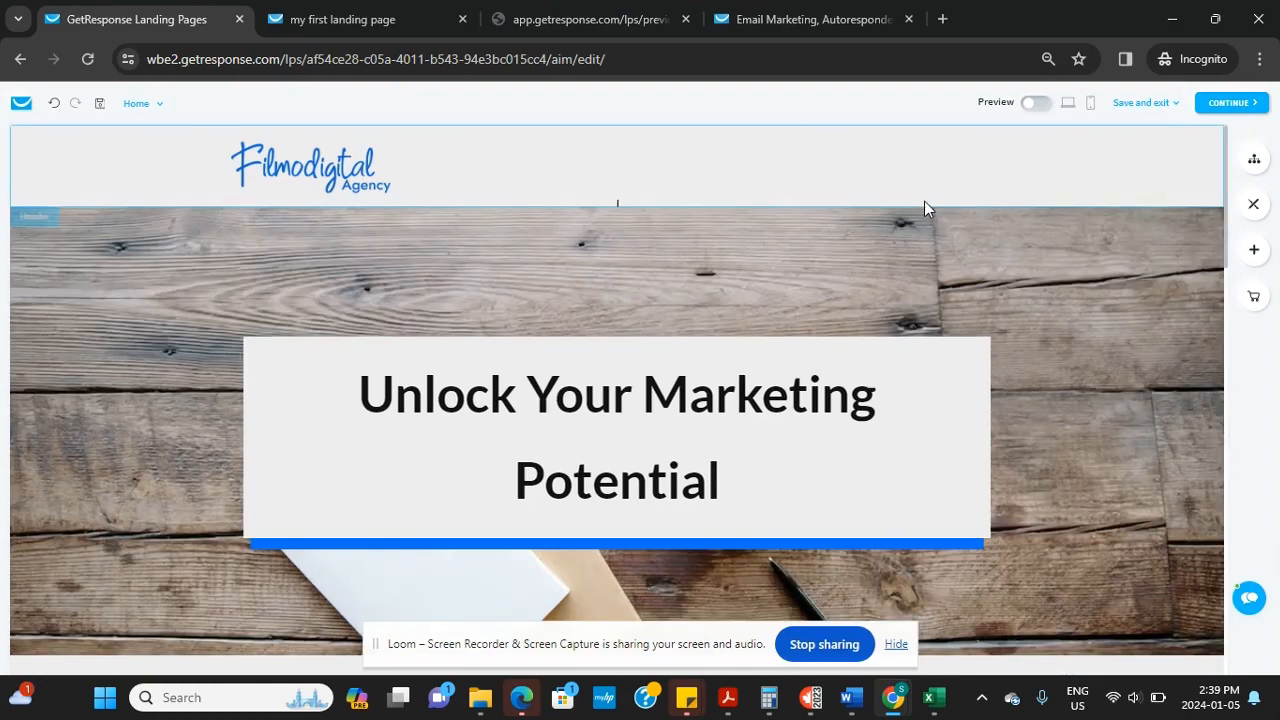
pyautogui.click(847, 433)
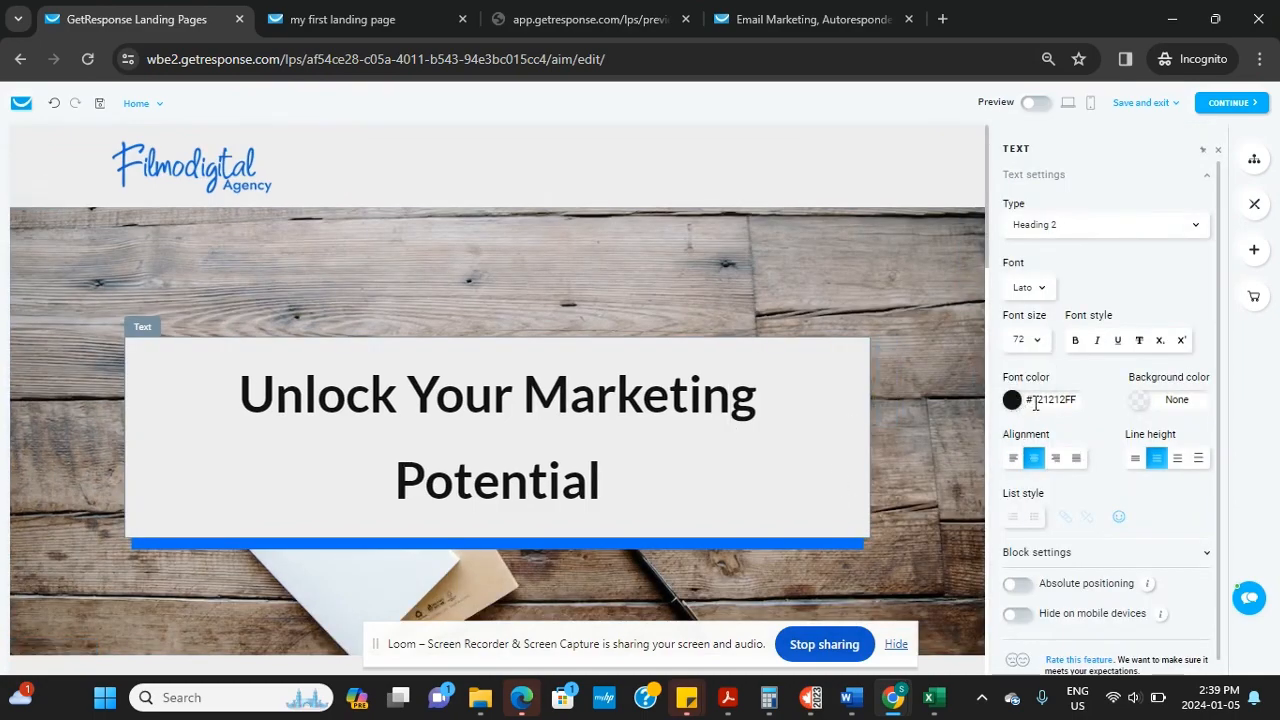
pyautogui.scroll(-6, 937, 454)
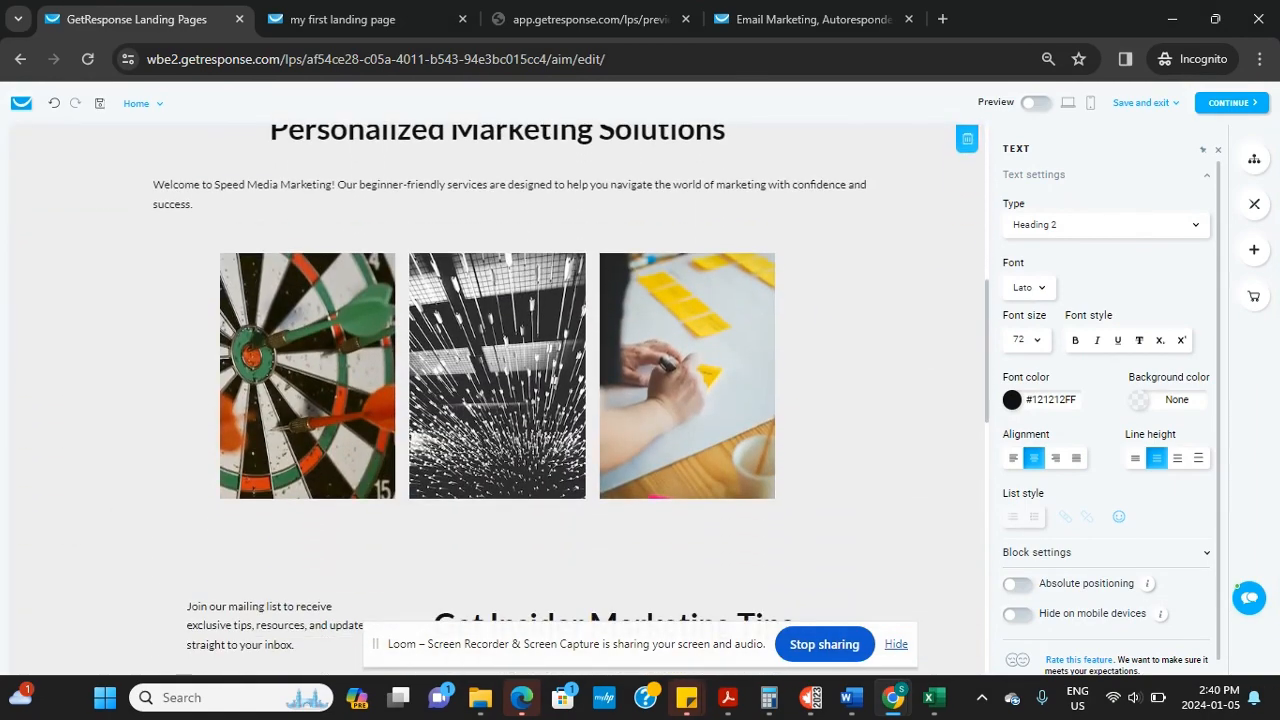
pyautogui.click(497, 376)
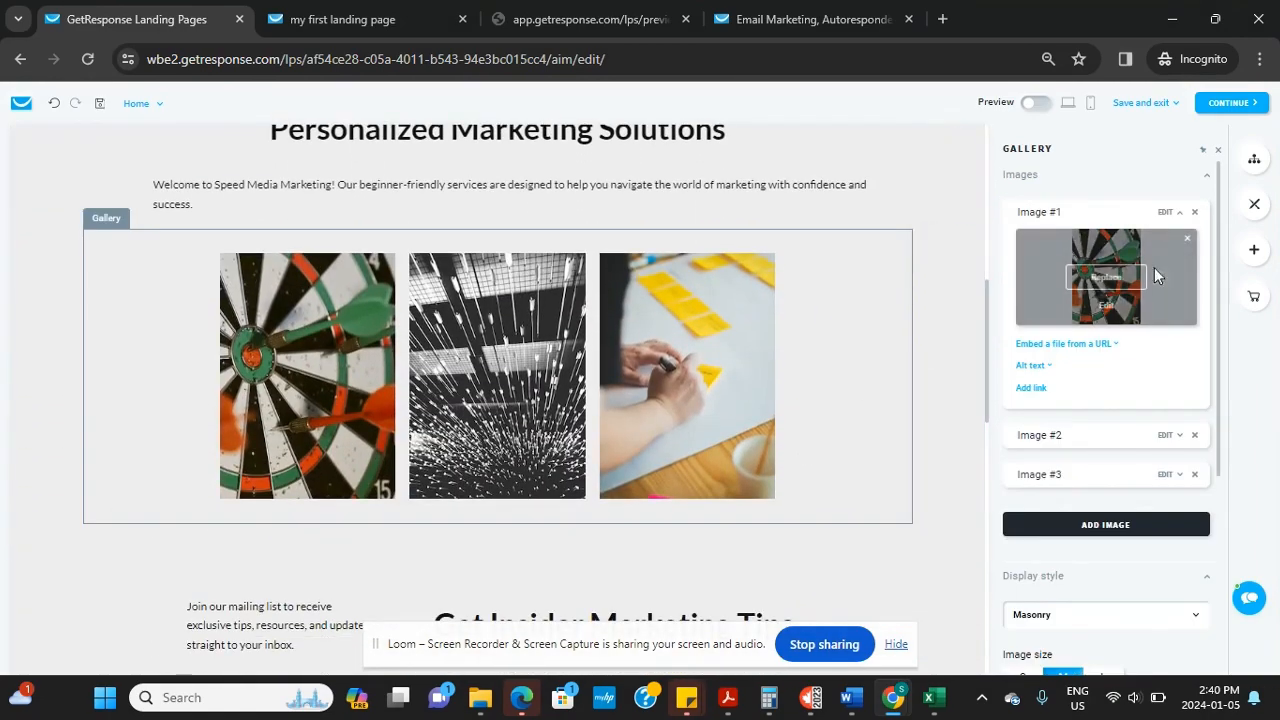
pyautogui.click(1105, 284)
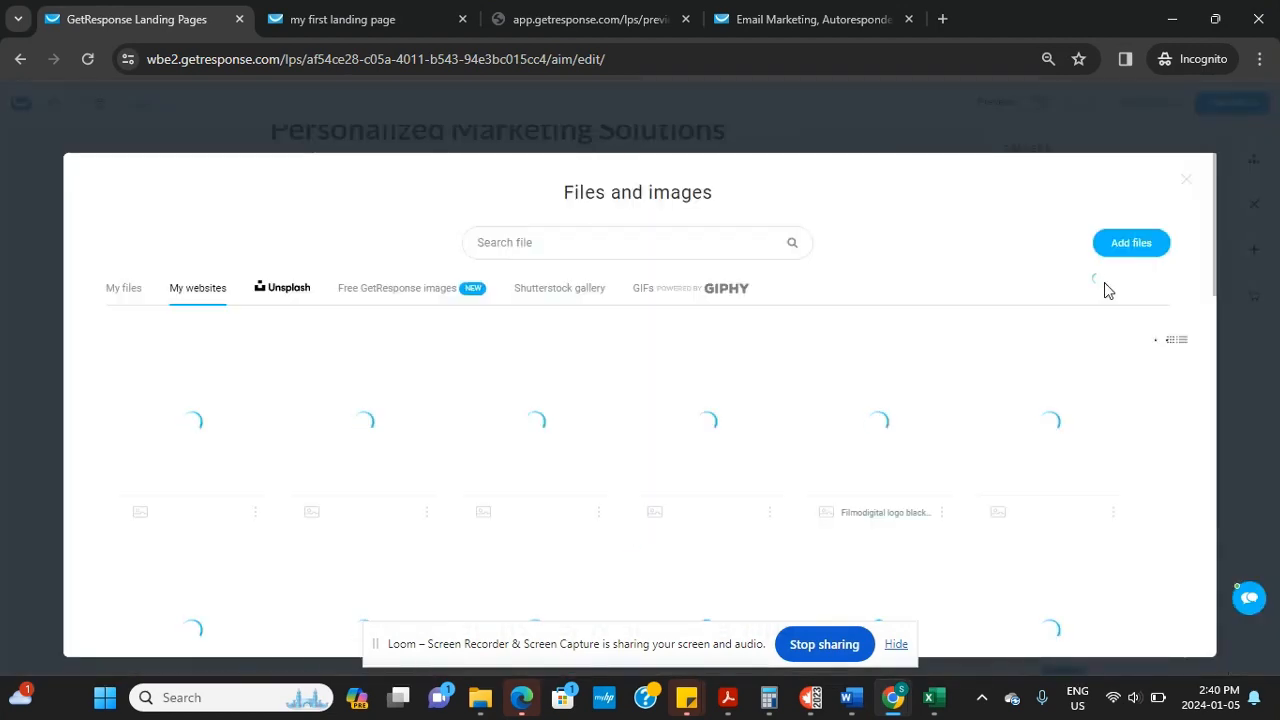
pyautogui.moveTo(1032, 440)
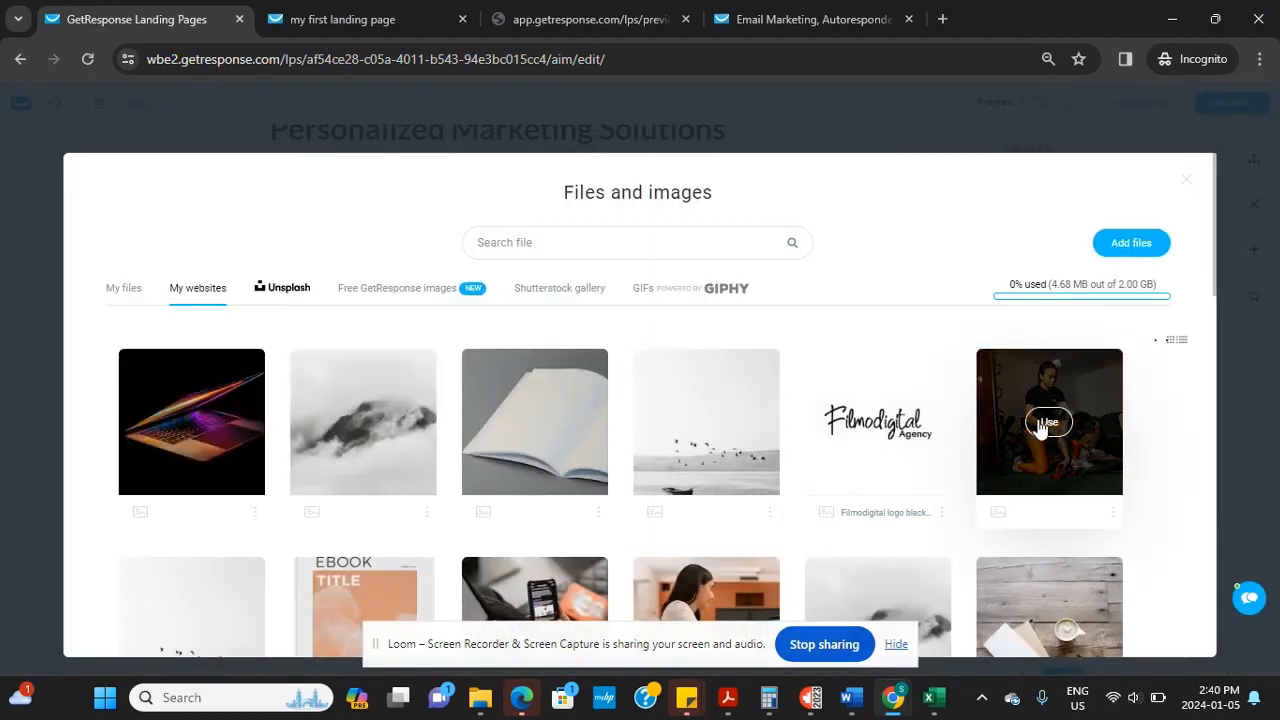
pyautogui.scroll(-2, 1041, 428)
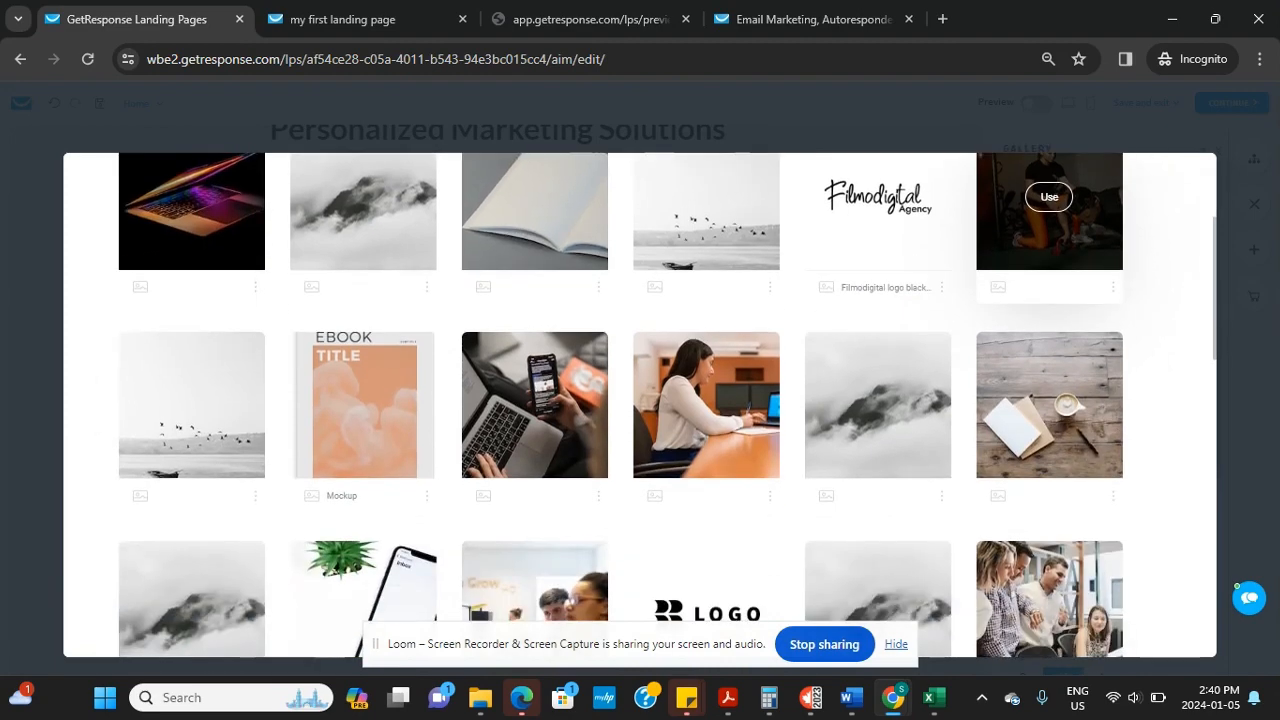
pyautogui.click(722, 400)
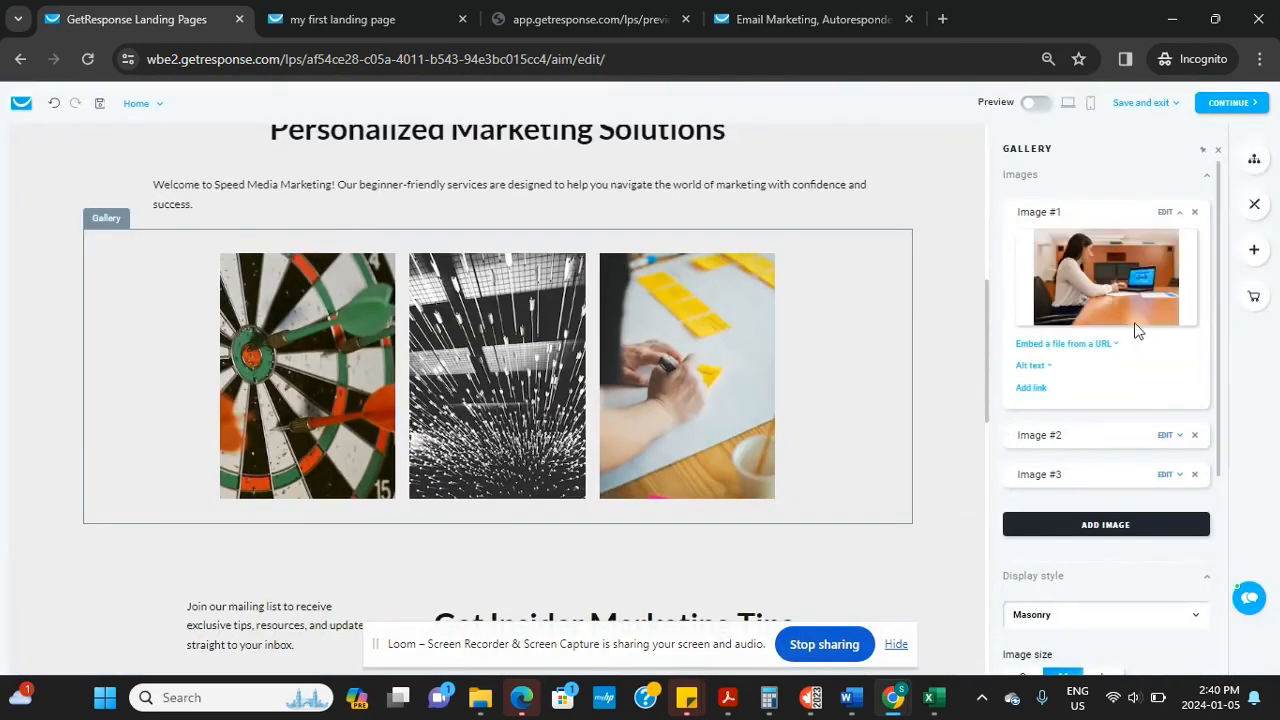
pyautogui.click(1106, 278)
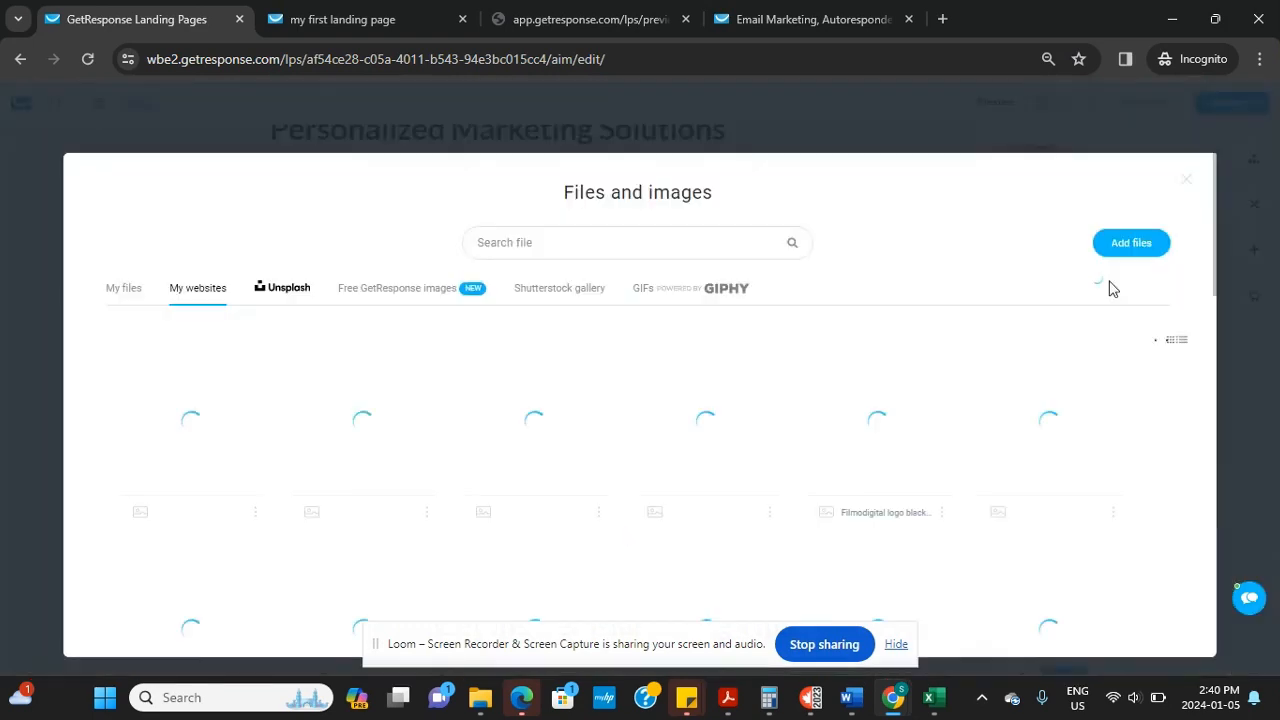
pyautogui.click(1183, 184)
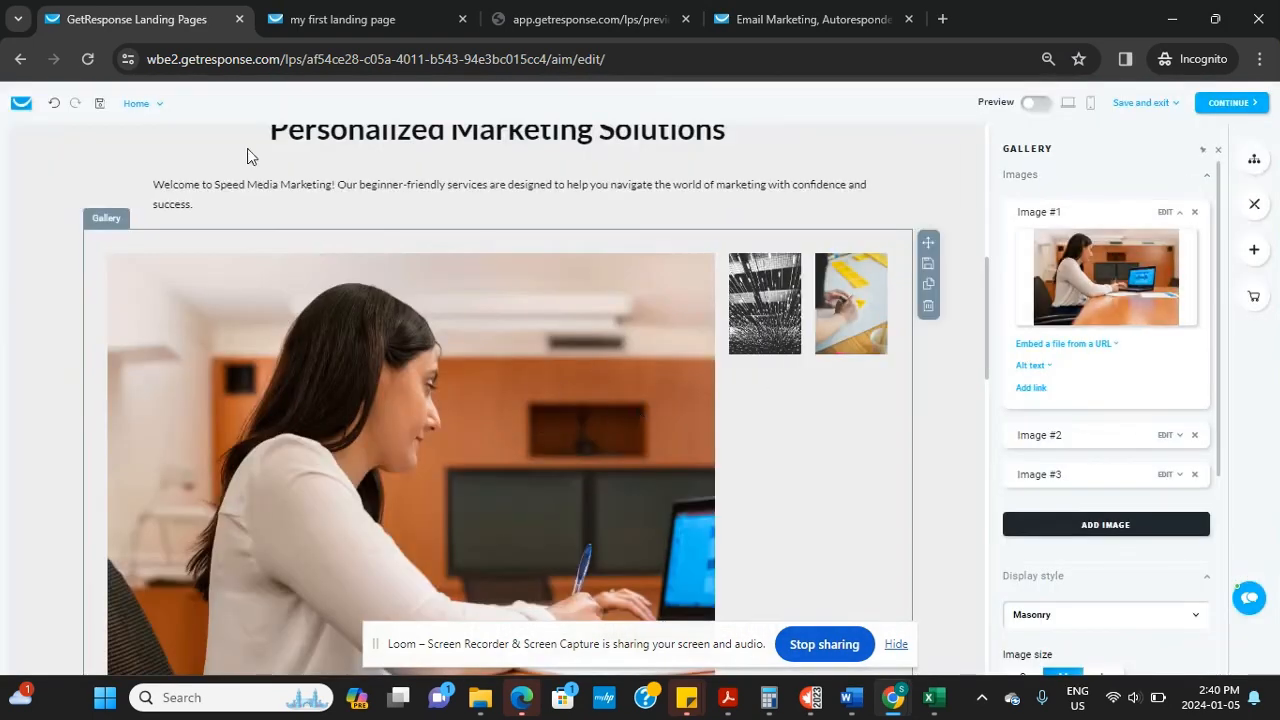
pyautogui.click(54, 103)
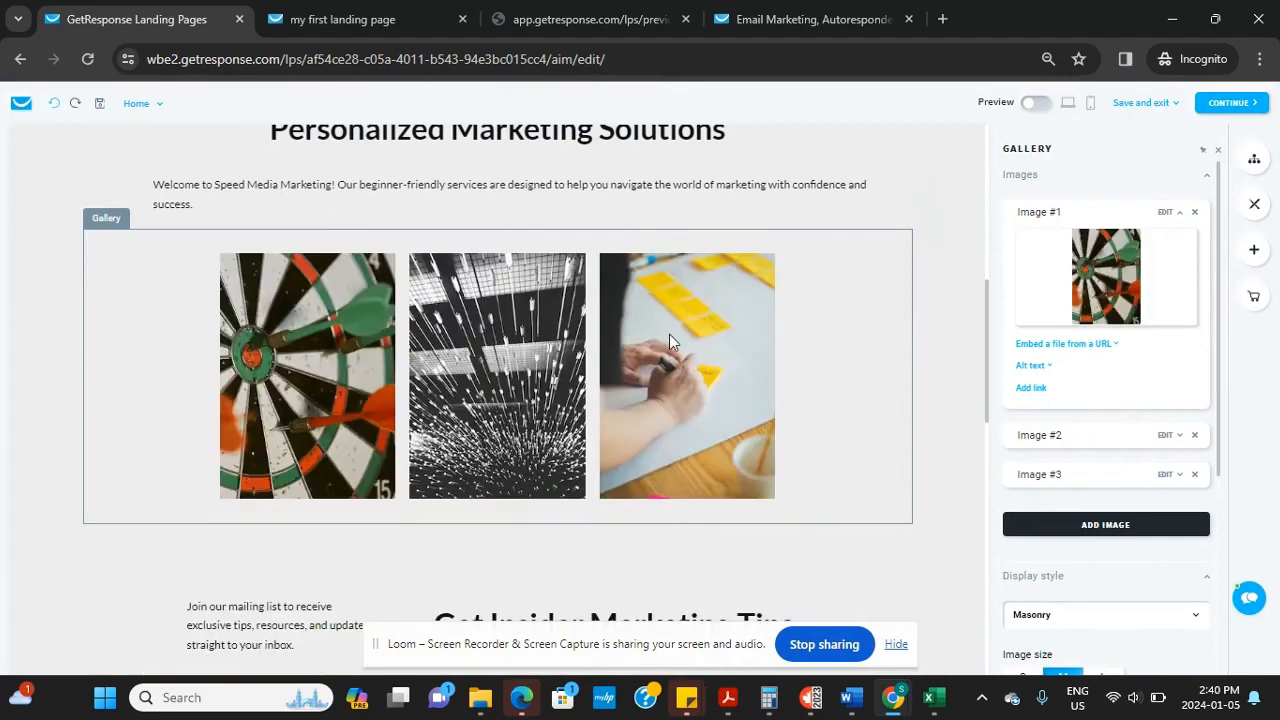
pyautogui.moveTo(986, 420); pyautogui.dragTo(986, 520)
# Open the signup form's field settings and type 'Last' into the Name field's label
pyautogui.click(548, 294)
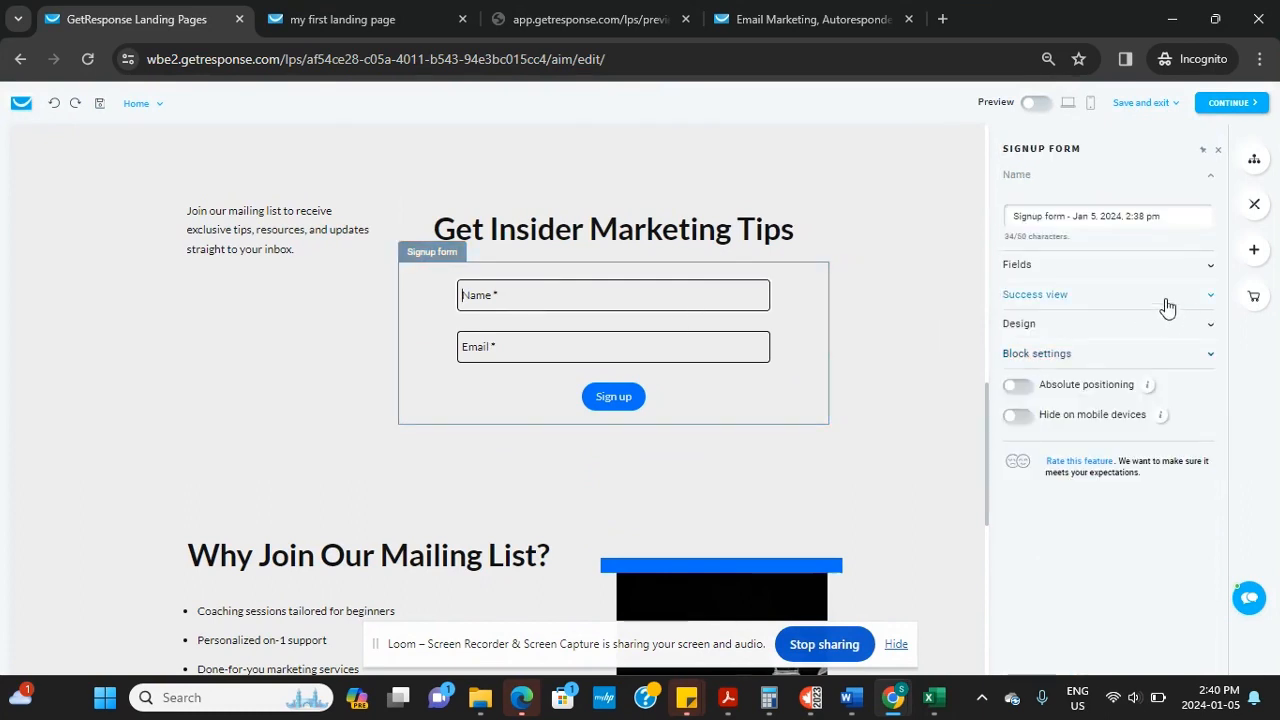
pyautogui.click(1138, 266)
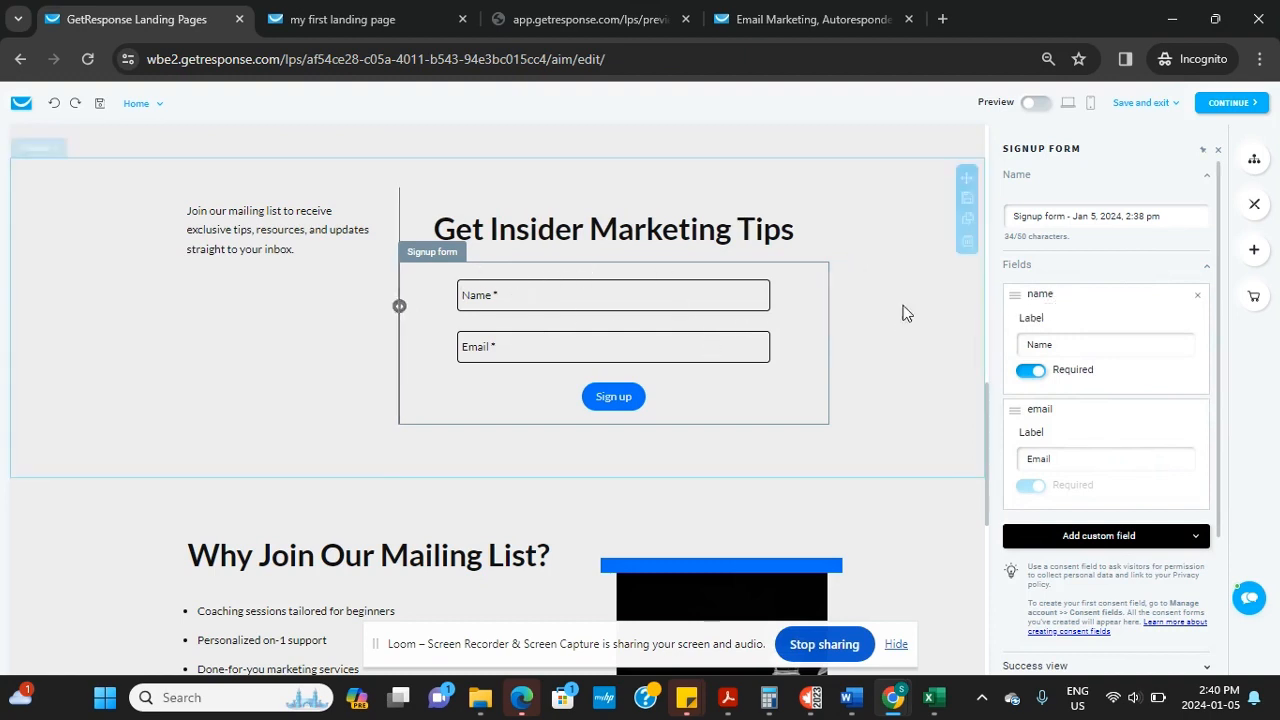
pyautogui.click(1082, 348)
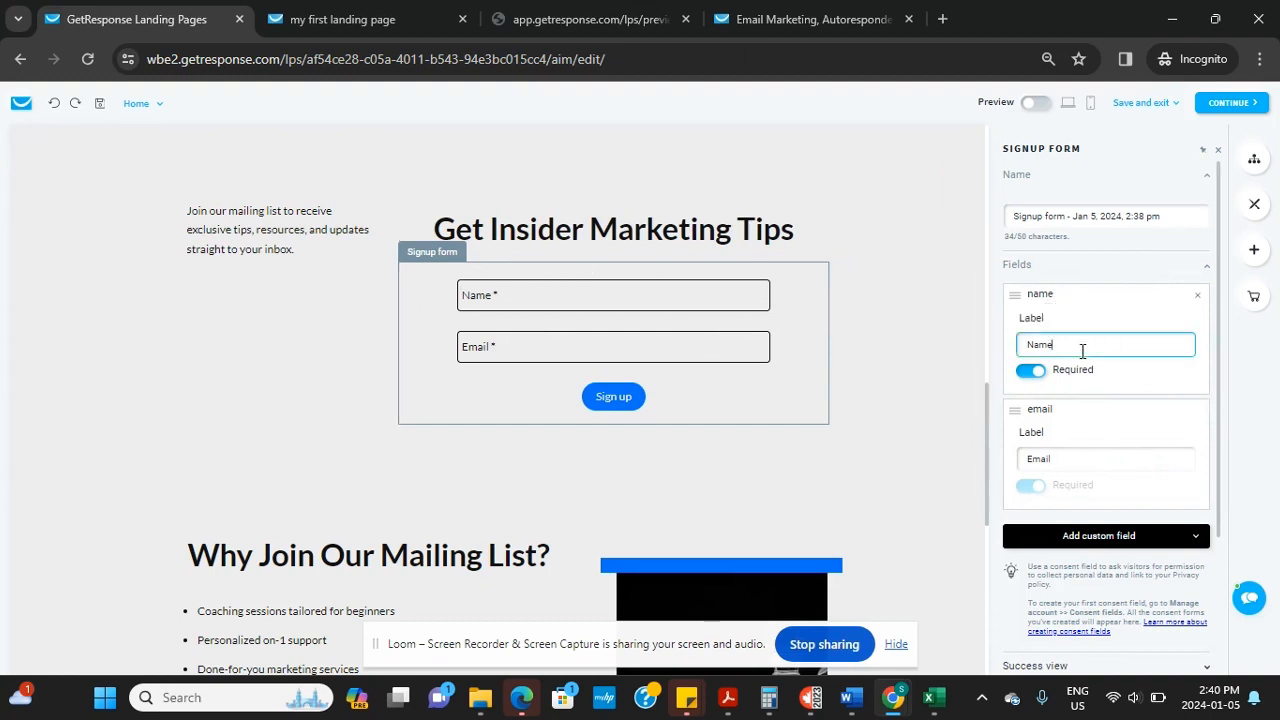
pyautogui.write('Last')
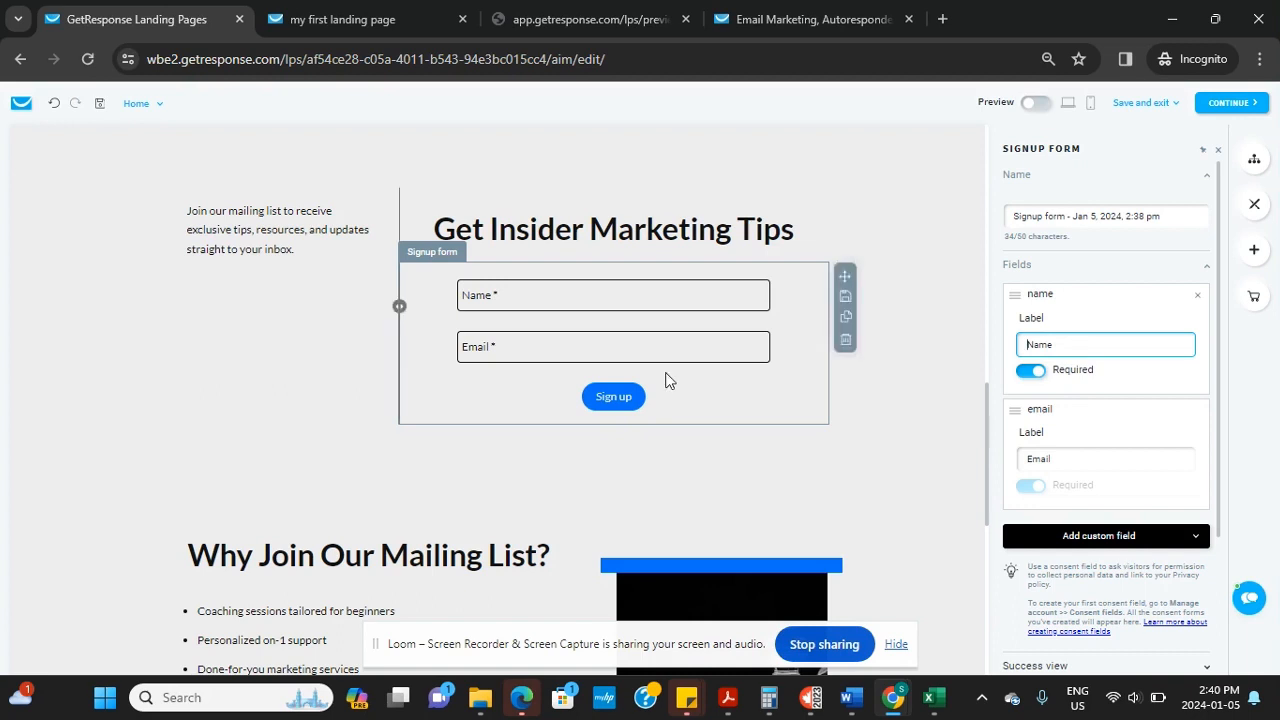
pyautogui.click(616, 350)
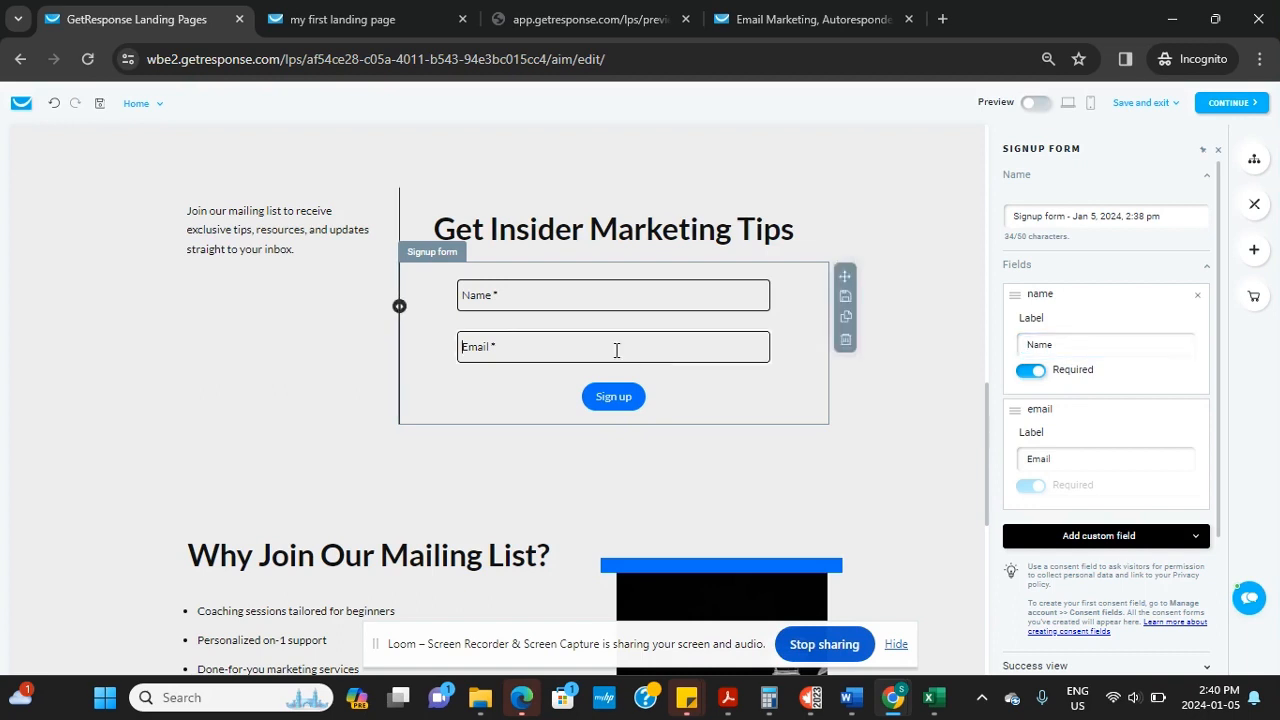
# Review the Email field's label, then expand the form's Design options
pyautogui.click(1075, 464)
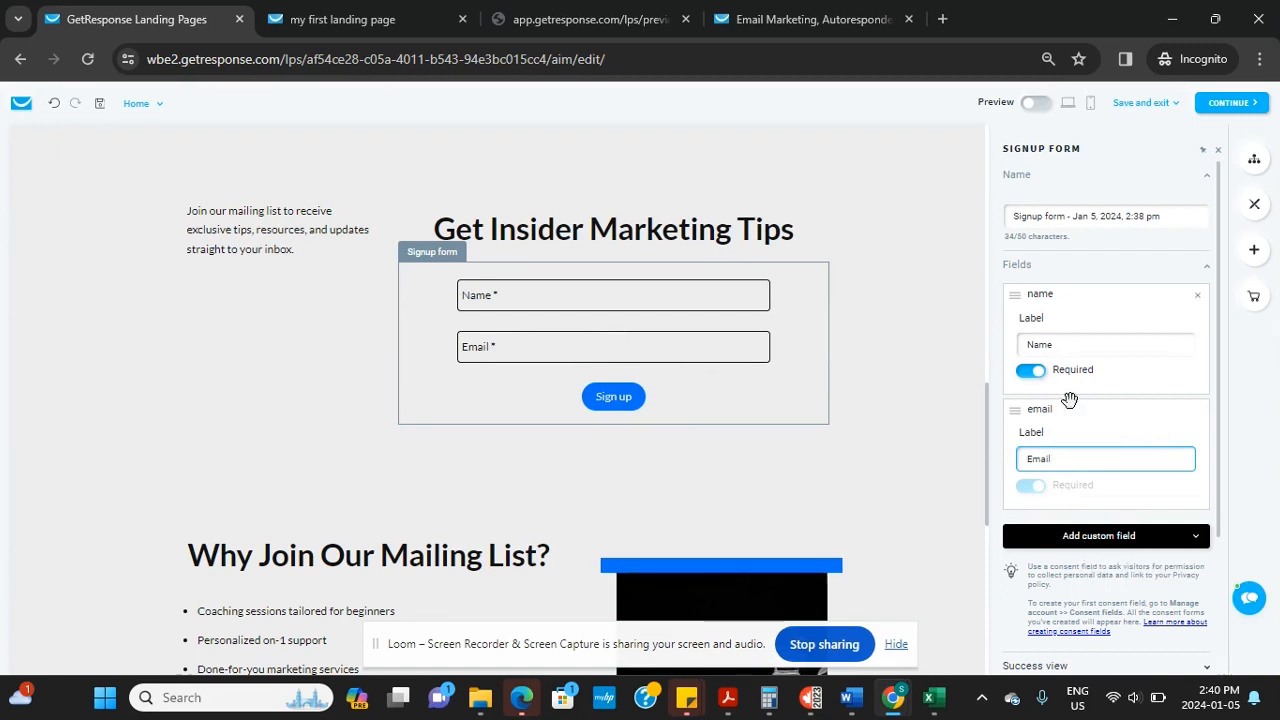
pyautogui.scroll(-3, 613, 374)
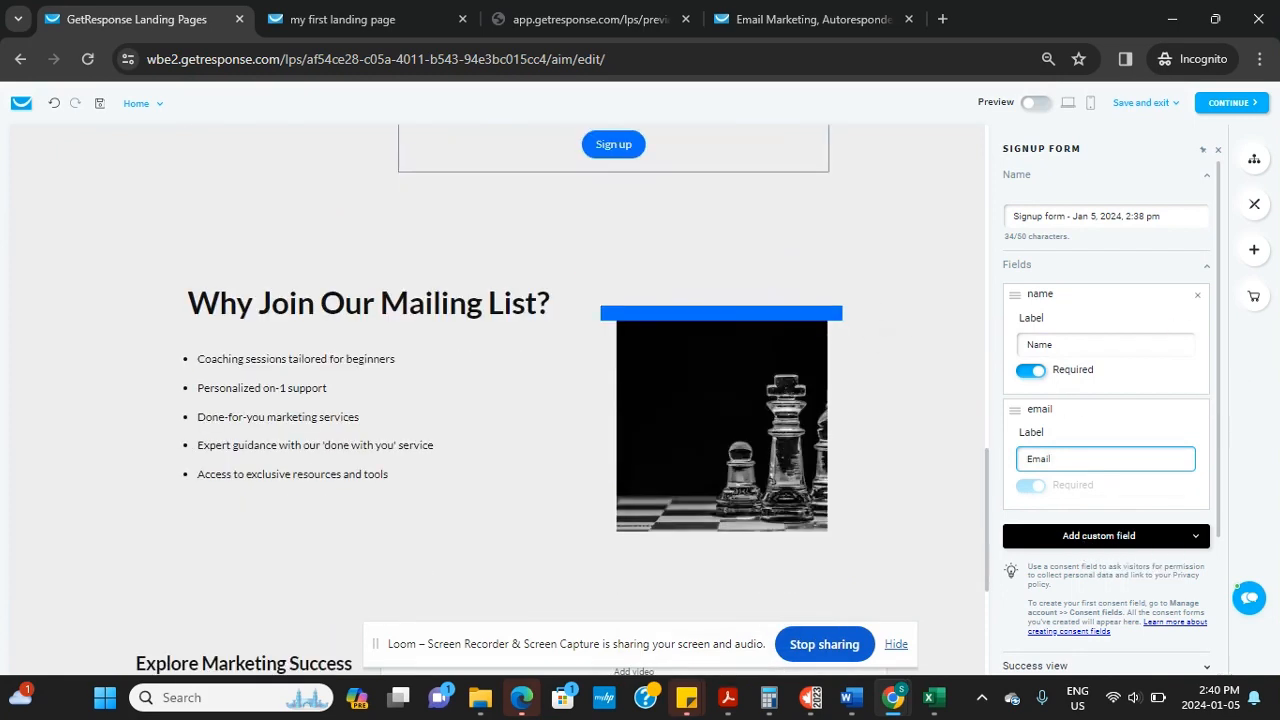
pyautogui.scroll(-2, 1106, 400)
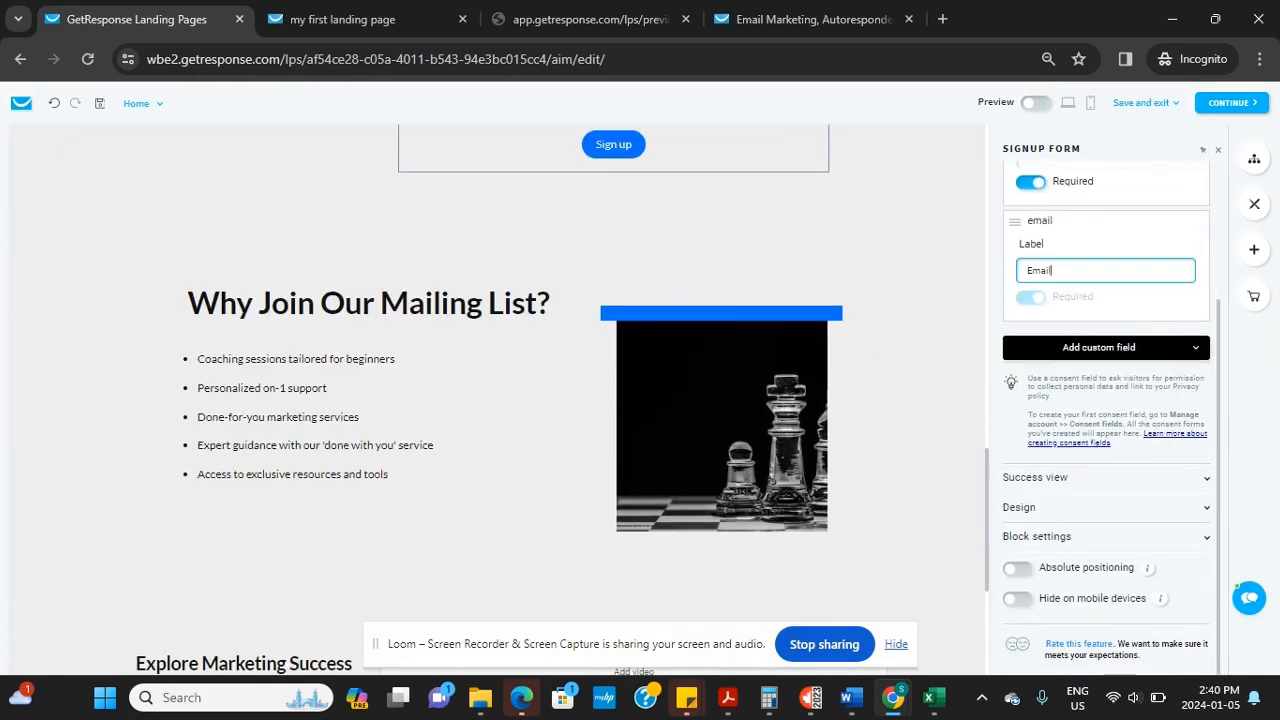
pyautogui.scroll(2, 613, 400)
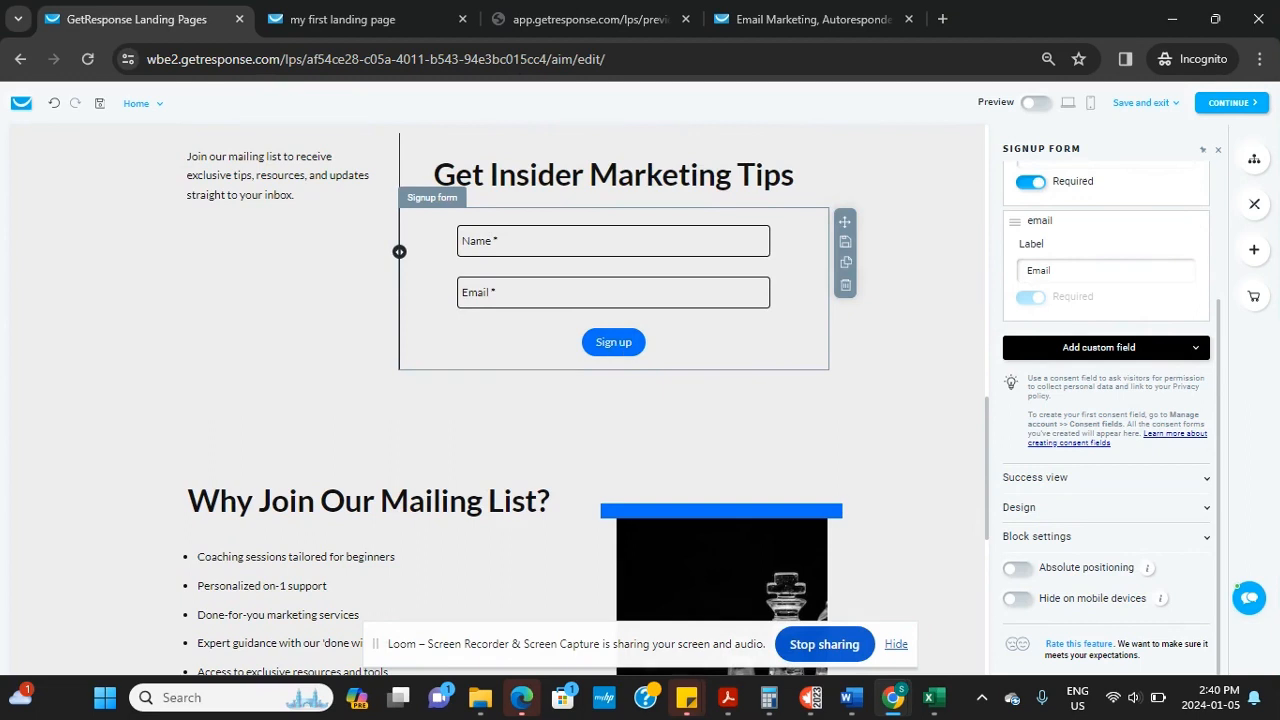
pyautogui.scroll(1, 612, 340)
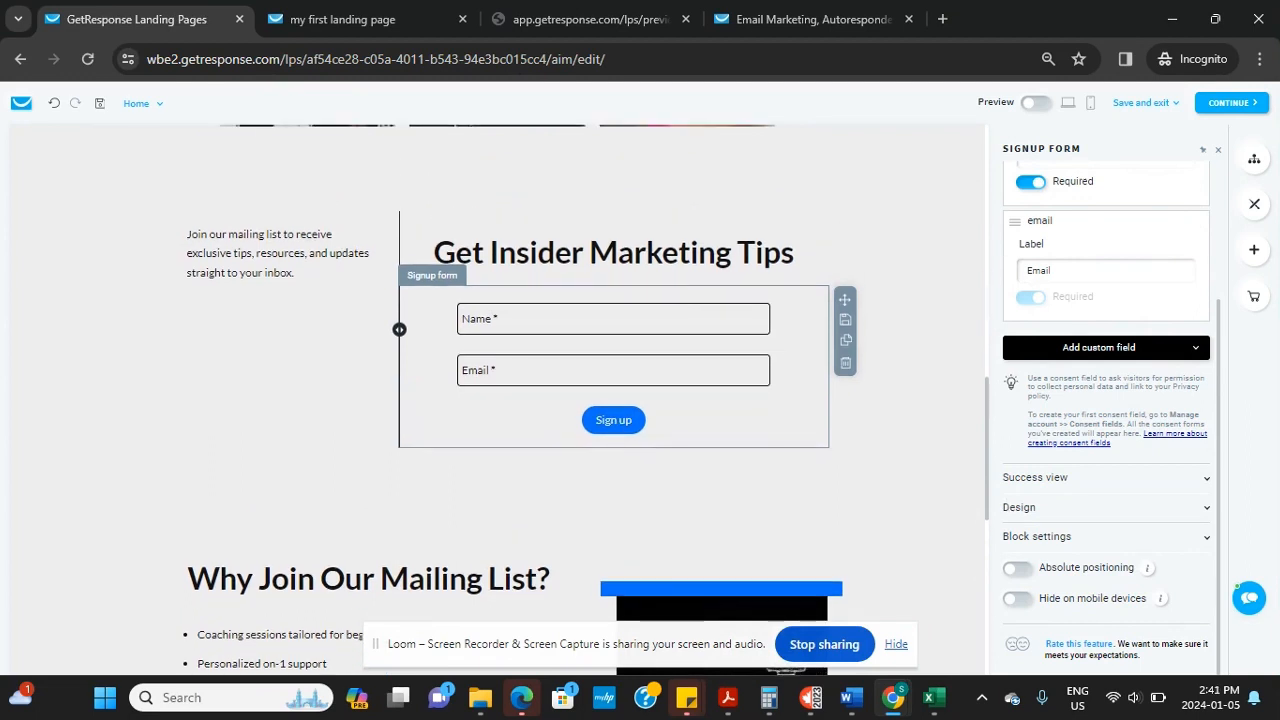
pyautogui.click(1019, 507)
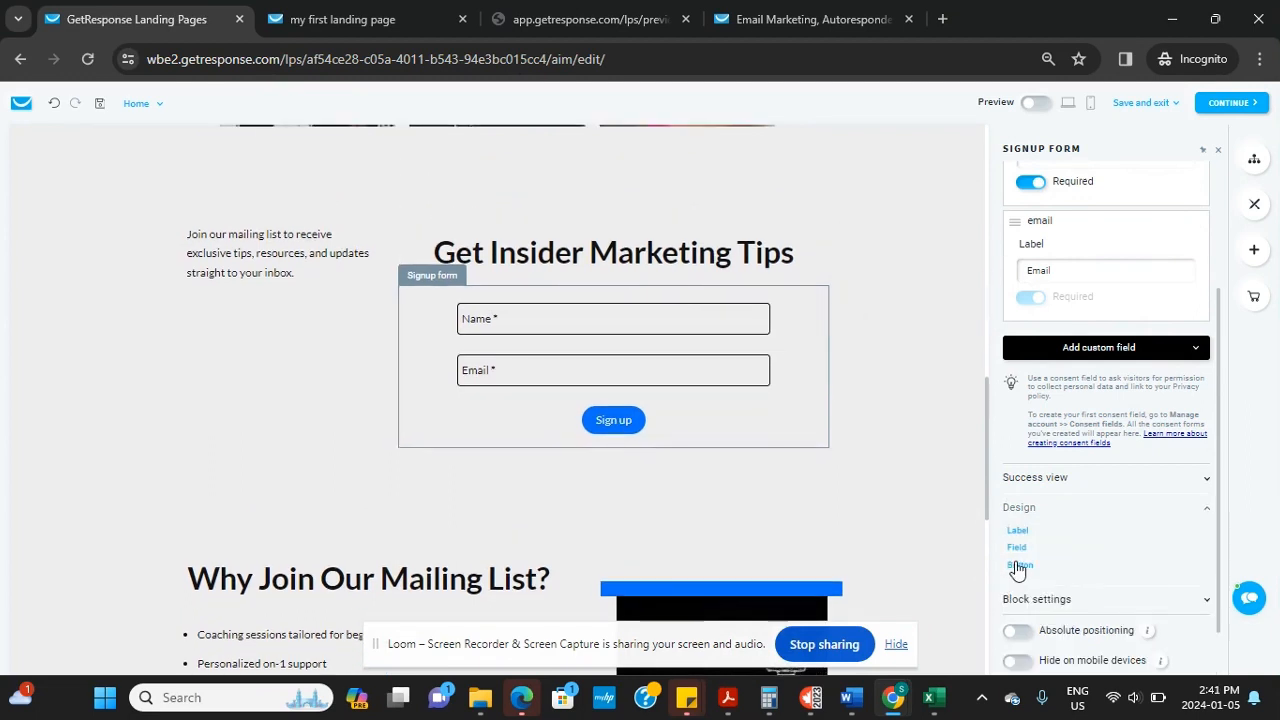
# Try the outlined and preset Sign up button styles, keeping the solid style
pyautogui.click(1019, 565)
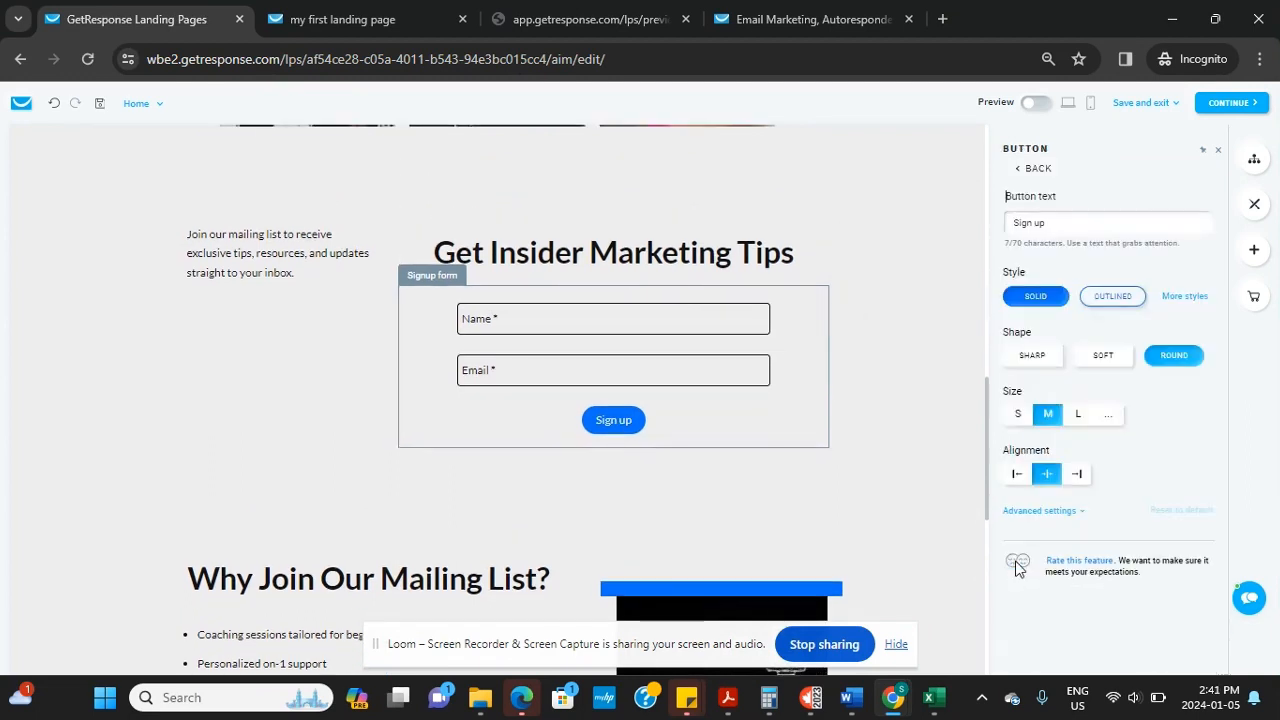
pyautogui.click(1097, 300)
pyautogui.click(1035, 300)
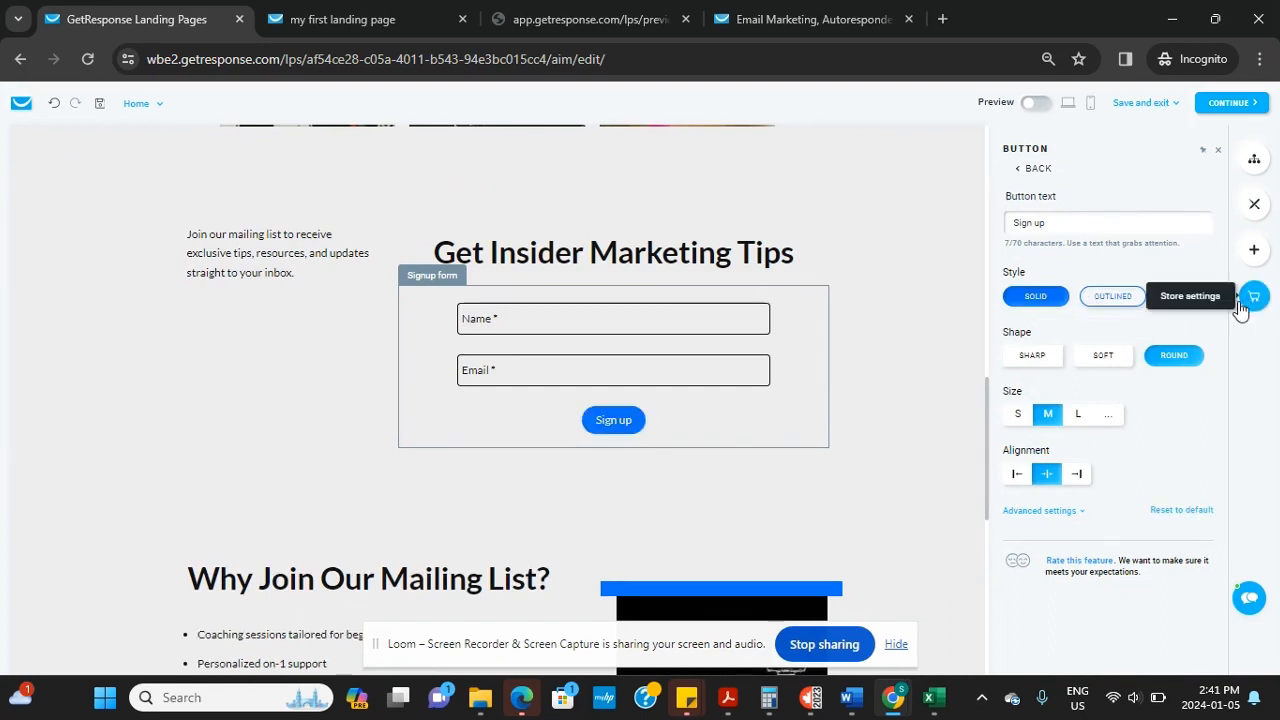
pyautogui.click(1190, 296)
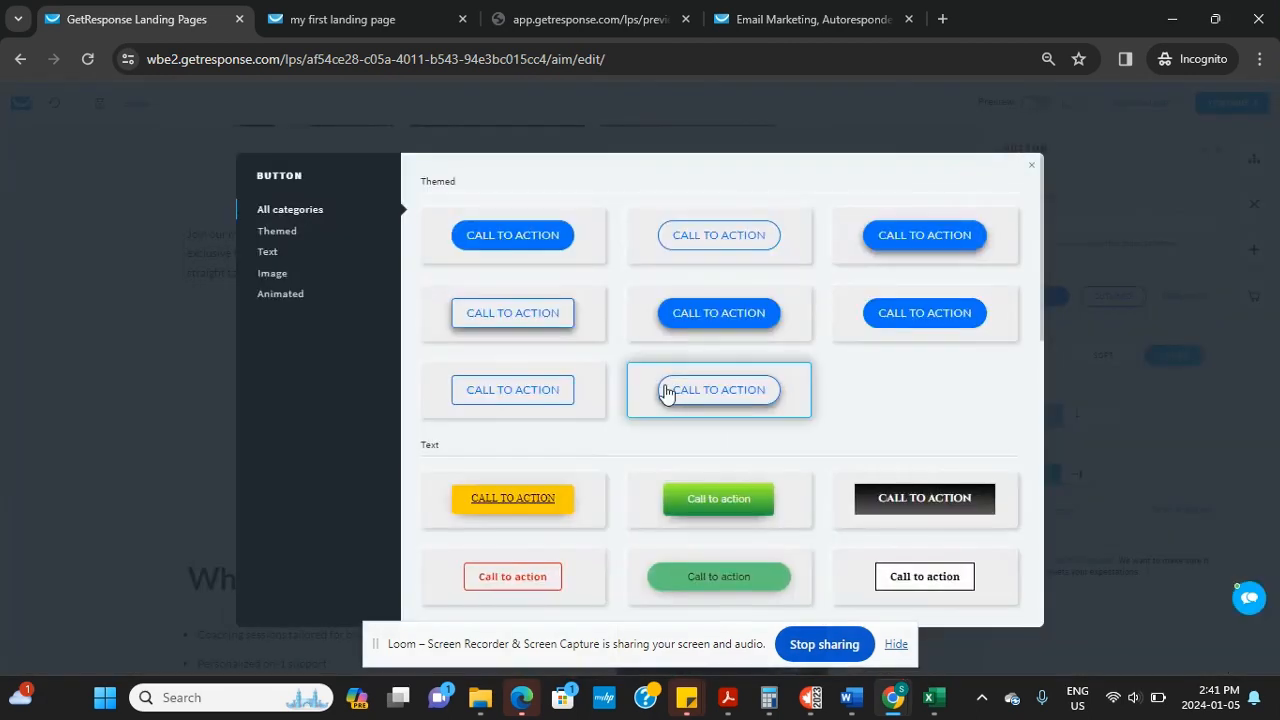
pyautogui.click(710, 300)
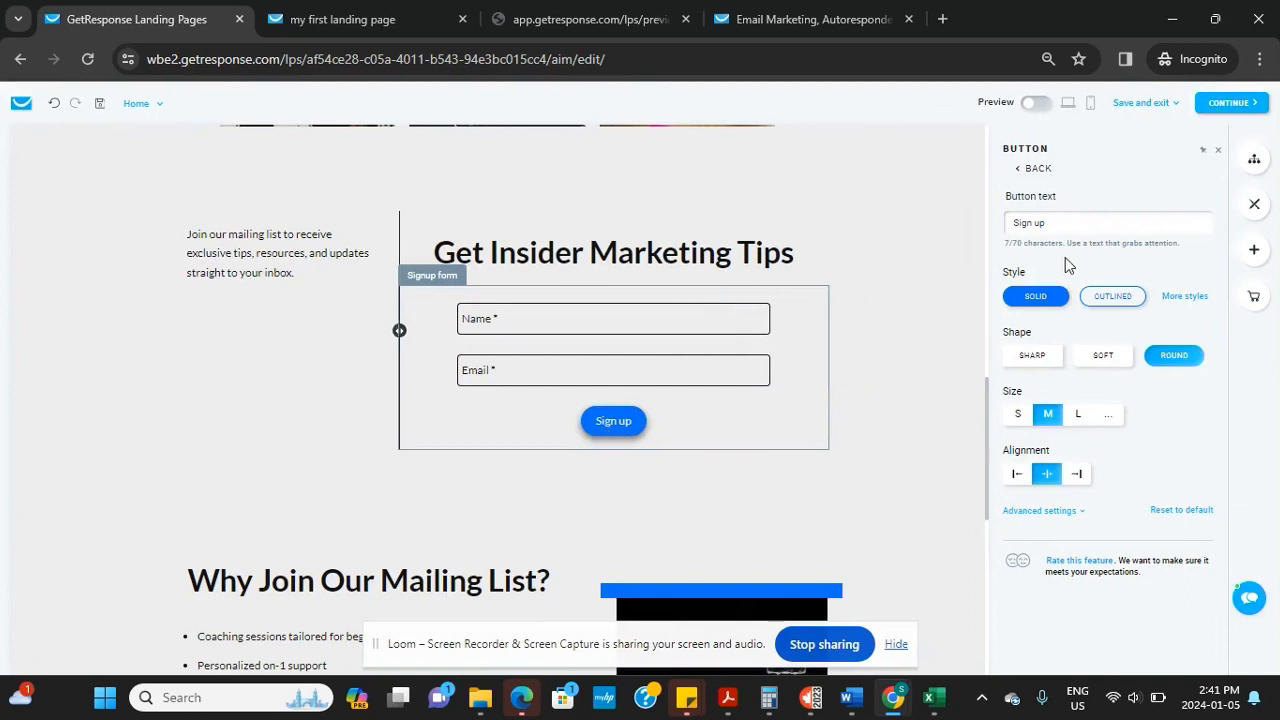
# Relabel the button GET ACCESS, make it size L, centre it, and give it SHARP corners
pyautogui.tripleClick(1060, 222)
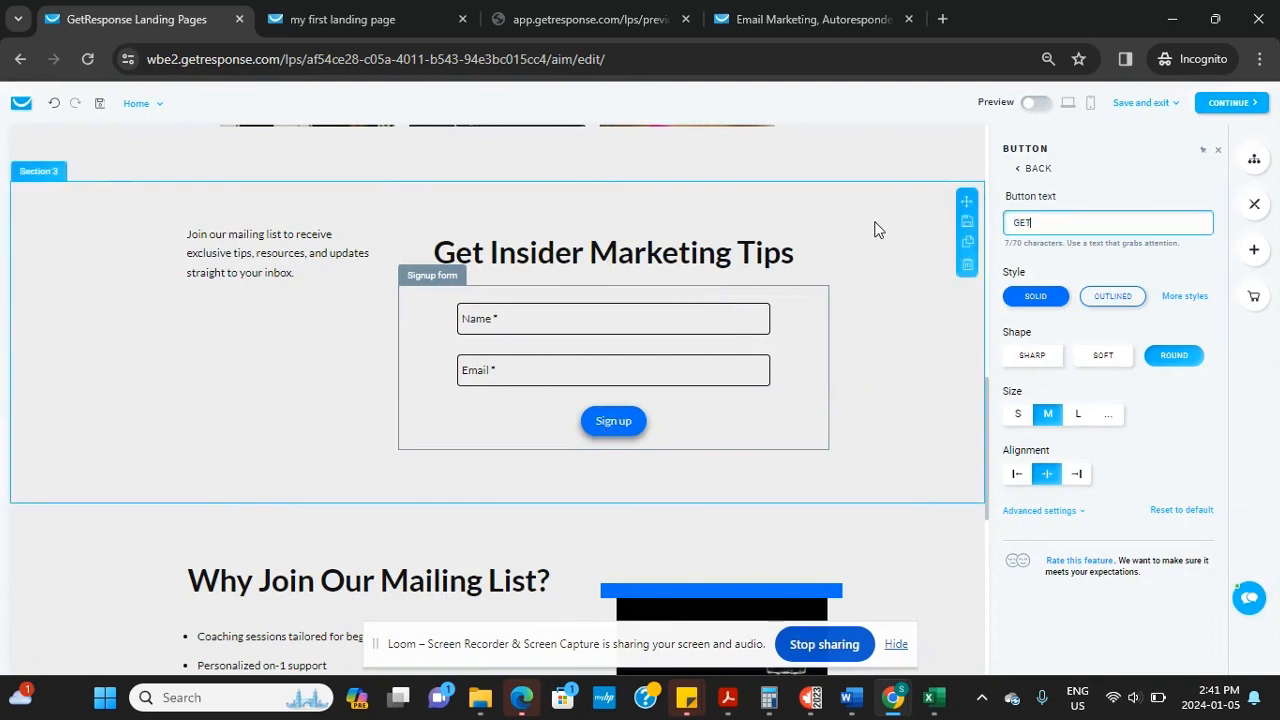
pyautogui.write('GET ACCESS')
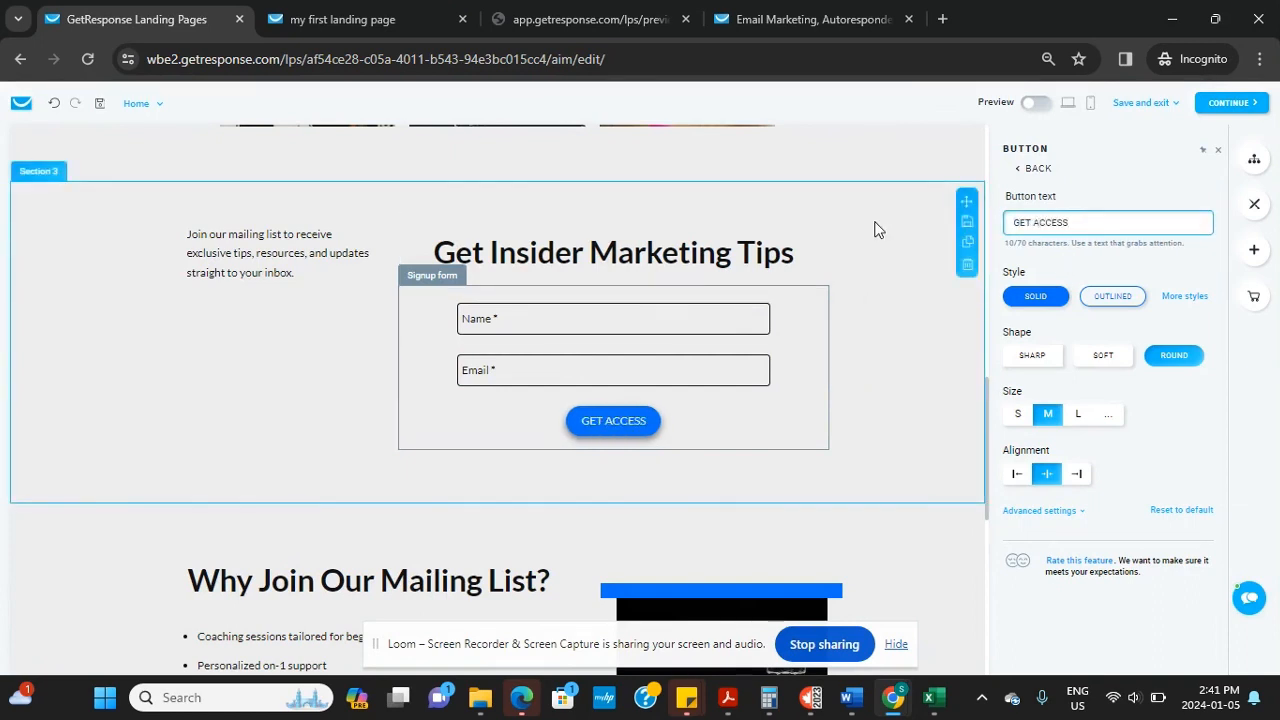
pyautogui.click(1078, 416)
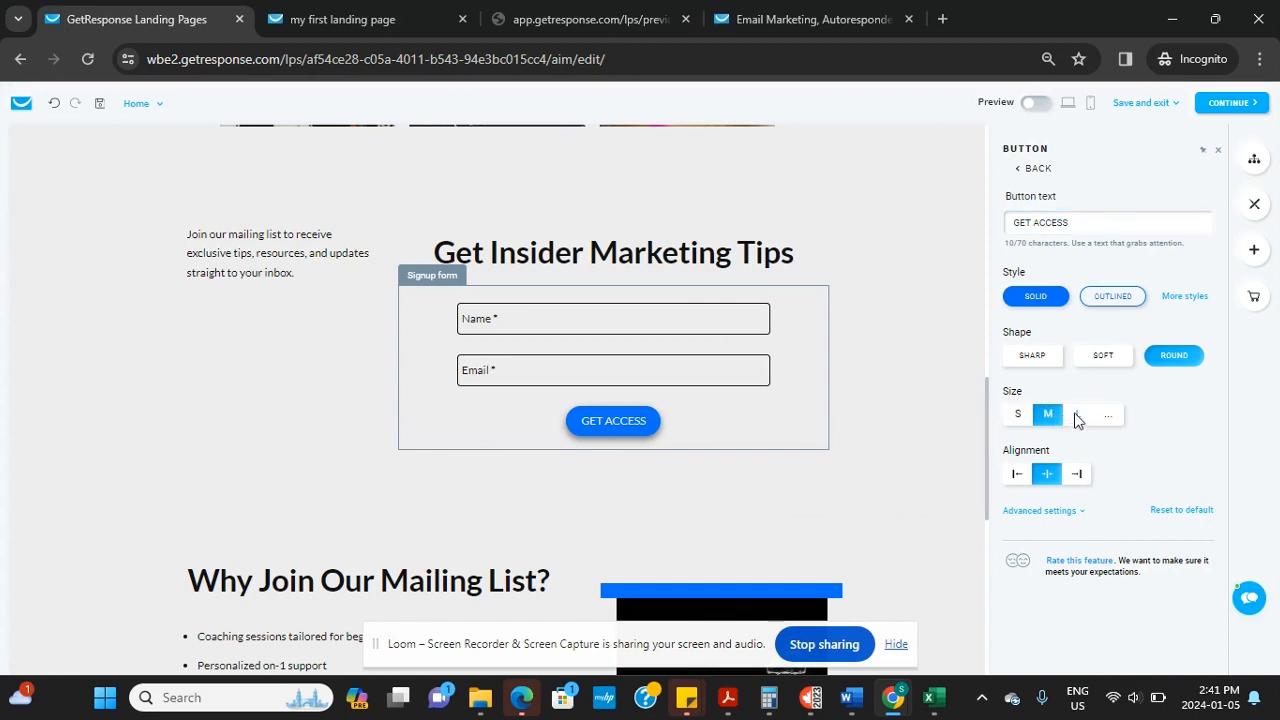
pyautogui.click(1076, 476)
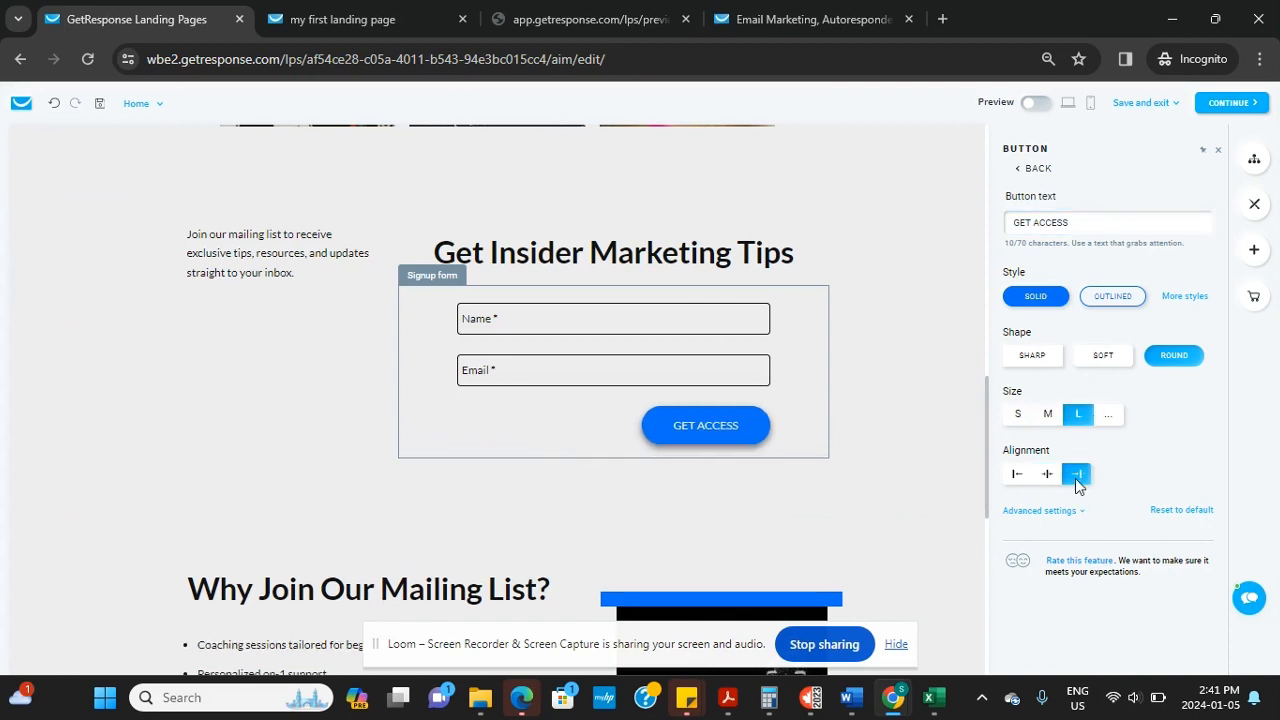
pyautogui.click(1017, 476)
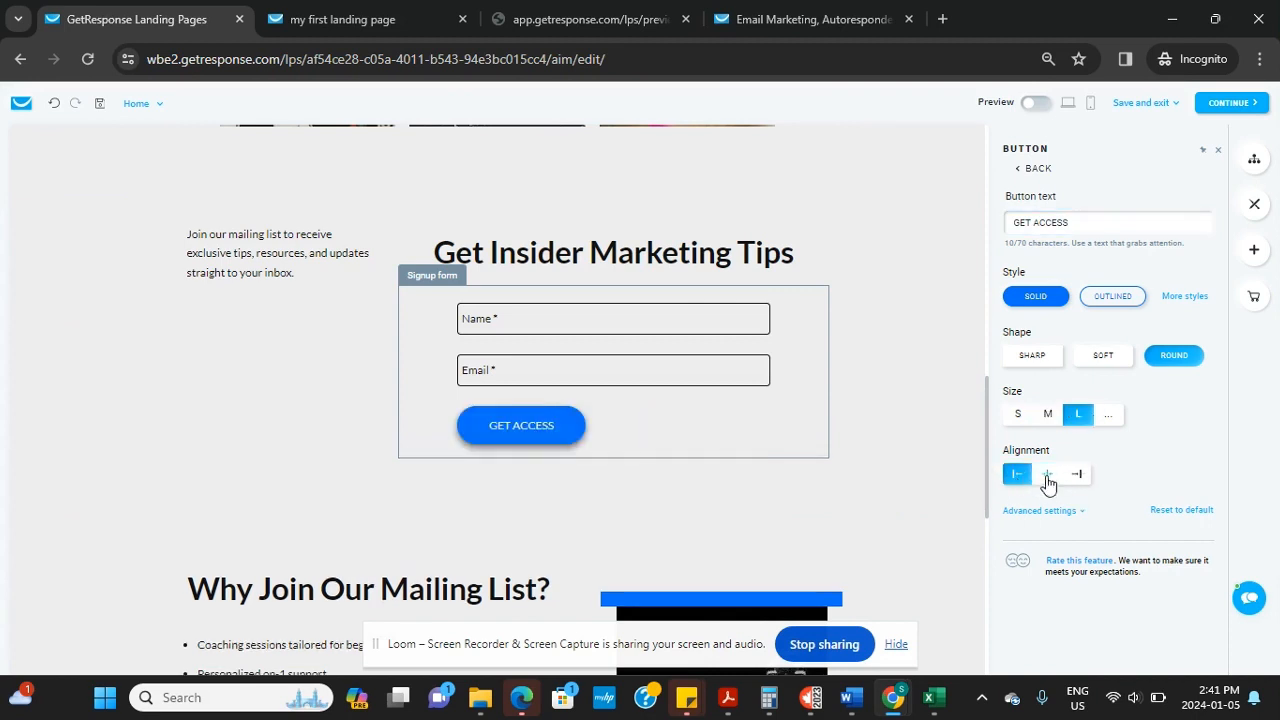
pyautogui.click(1047, 476)
pyautogui.click(1029, 357)
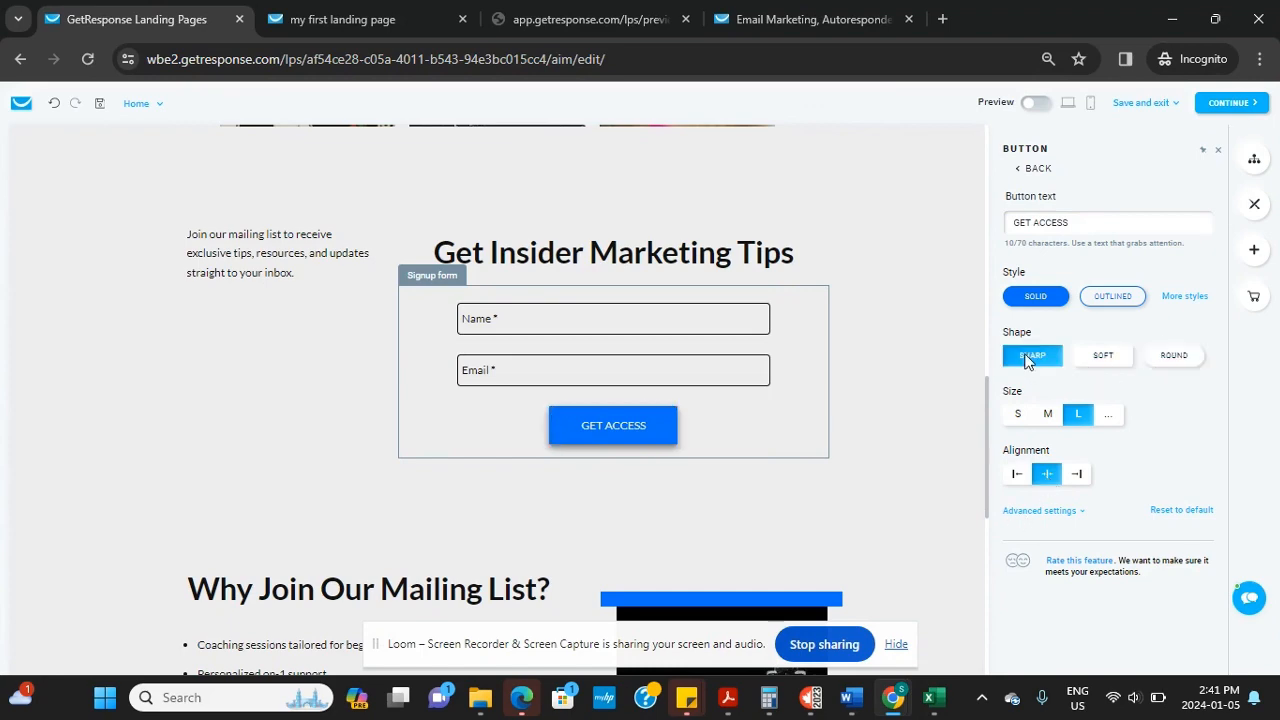
pyautogui.scroll(1, 886, 418)
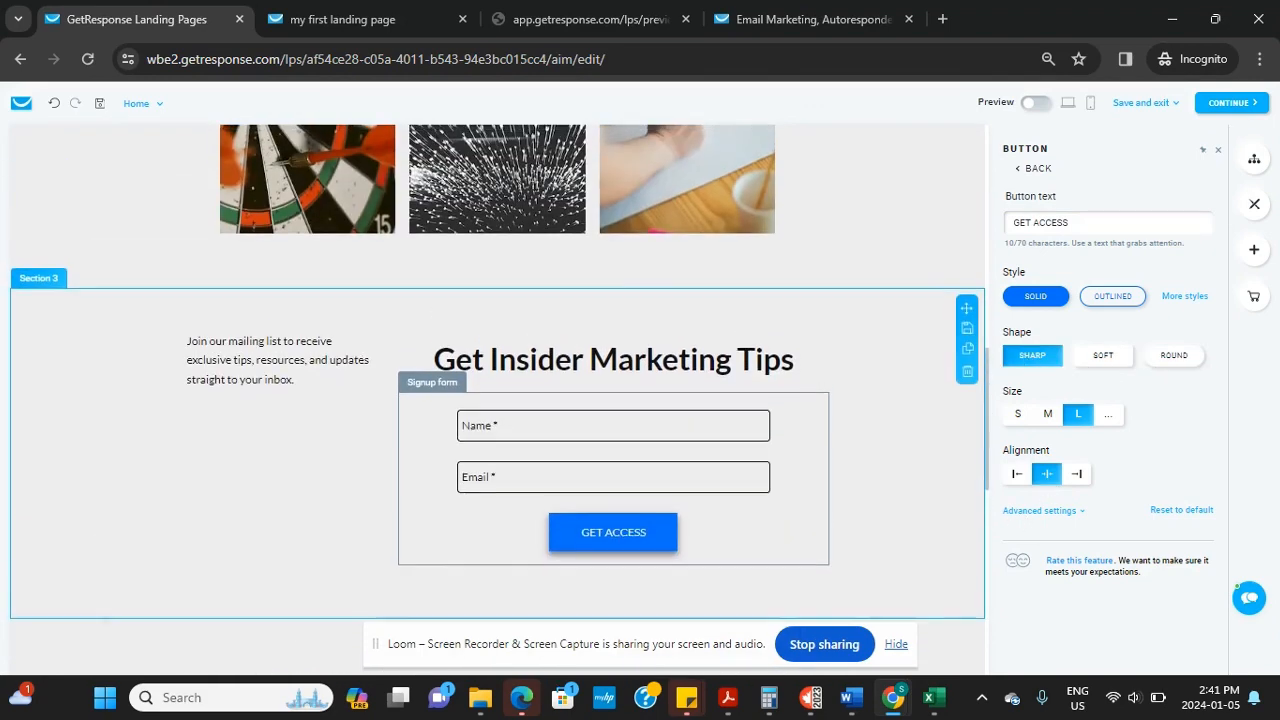
# Swap the chess image for the hands-holding-phone-over-laptop photo from Files and images
pyautogui.scroll(-5, 886, 418)
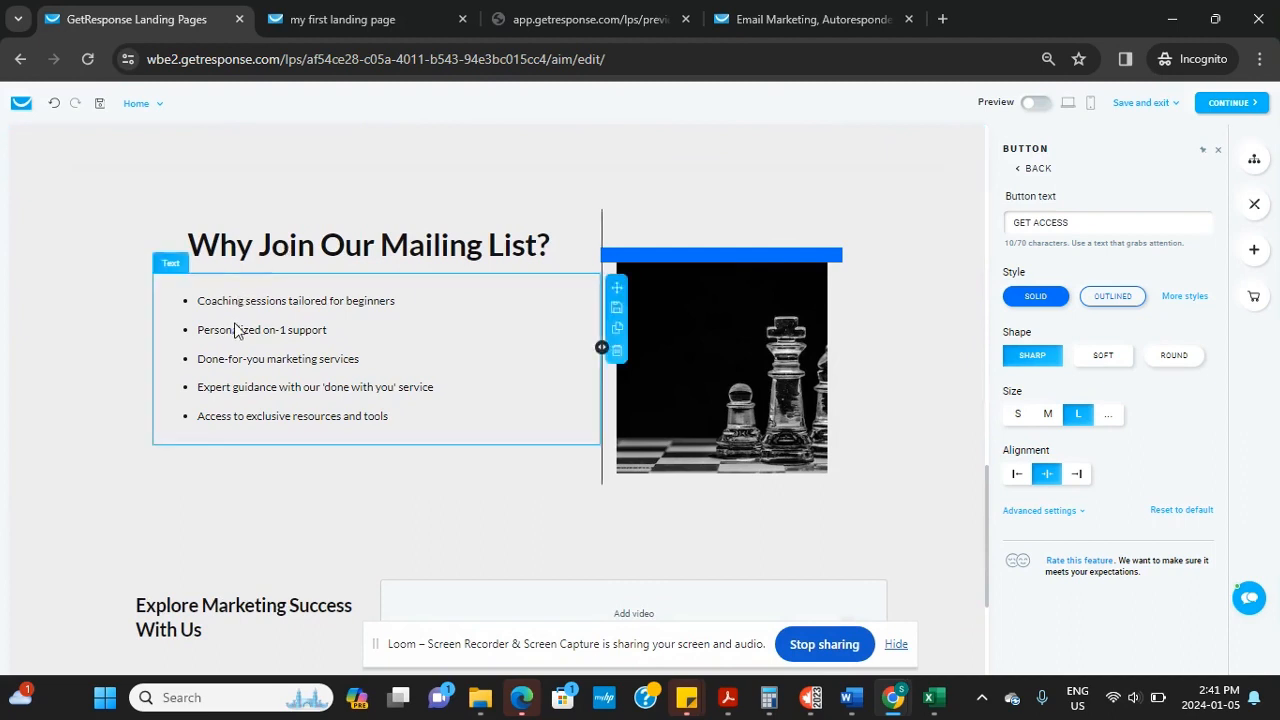
pyautogui.click(764, 396)
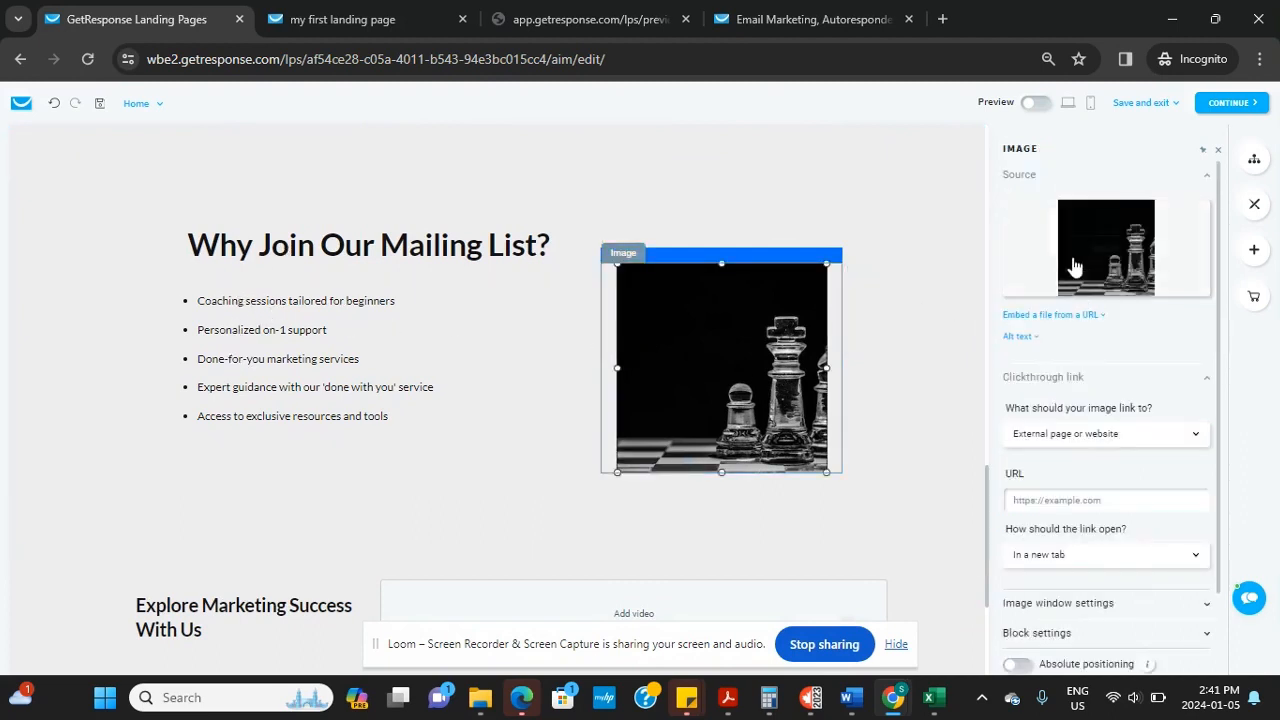
pyautogui.click(1105, 249)
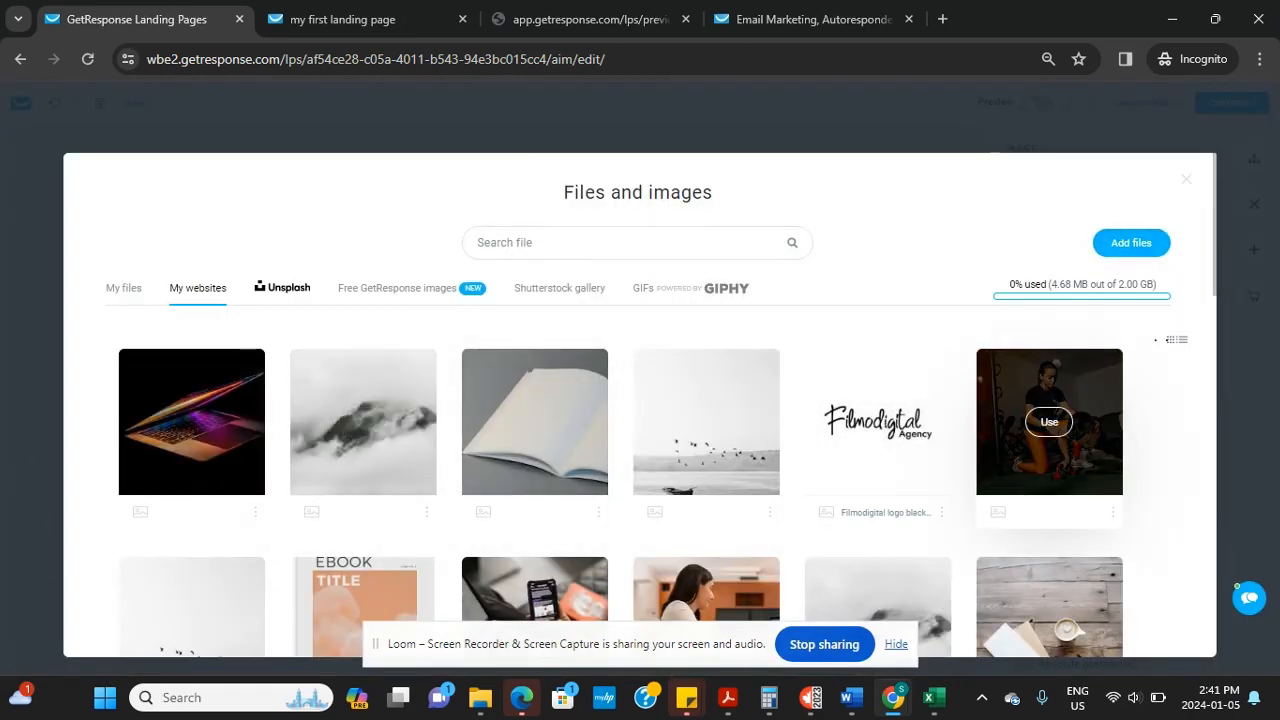
pyautogui.scroll(-3, 1037, 420)
pyautogui.click(535, 340)
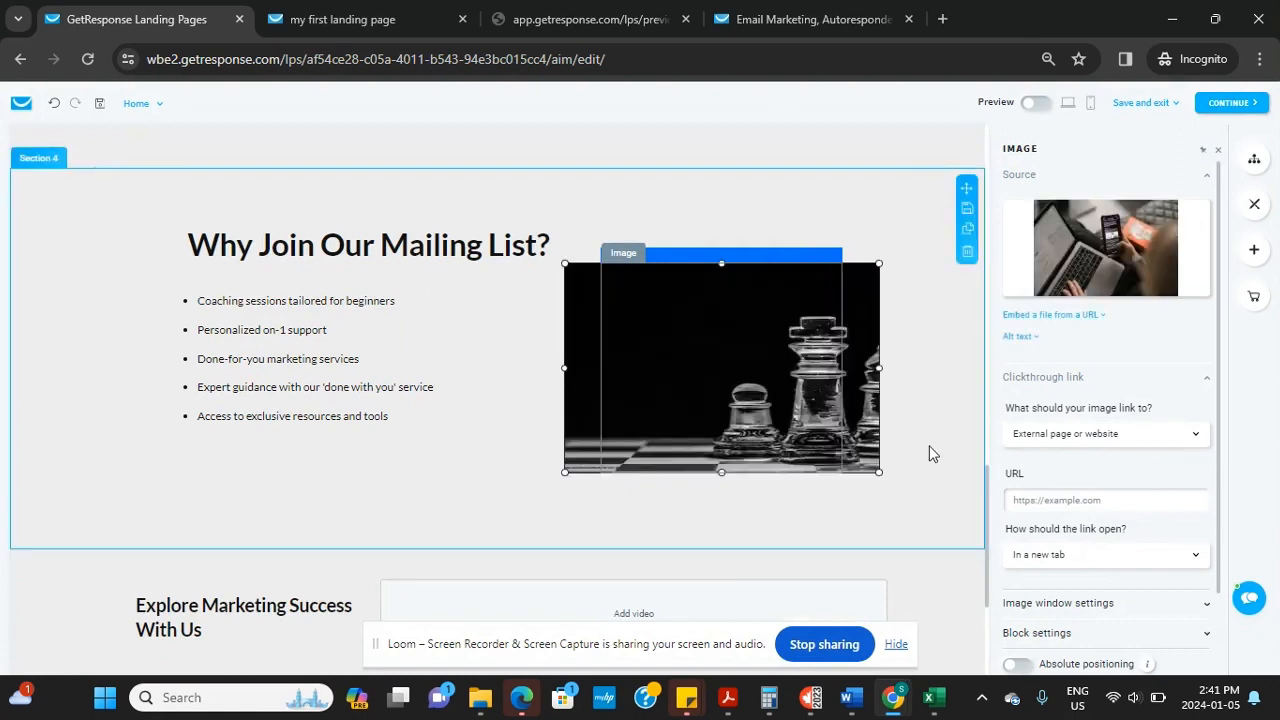
pyautogui.click(611, 535)
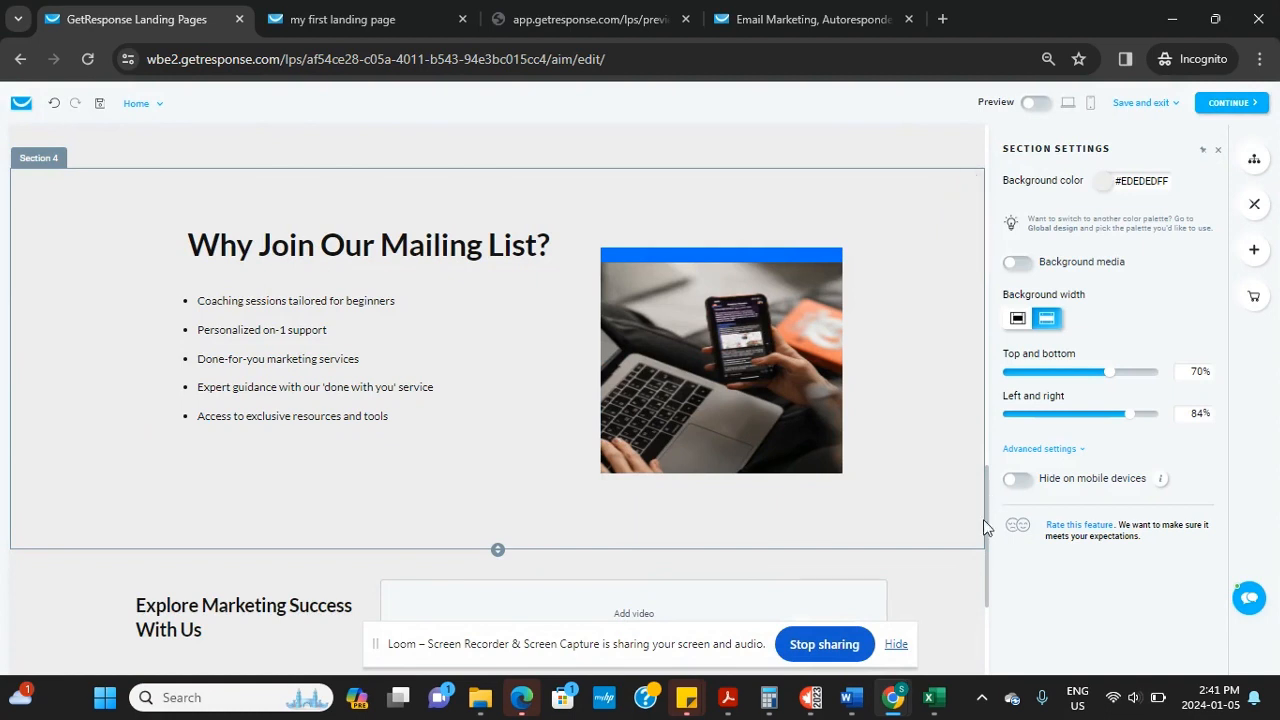
# Select the mailing-list benefits section, then show the footer's settings with its #EDEDEDFF background
pyautogui.moveTo(983, 526); pyautogui.dragTo(985, 570)
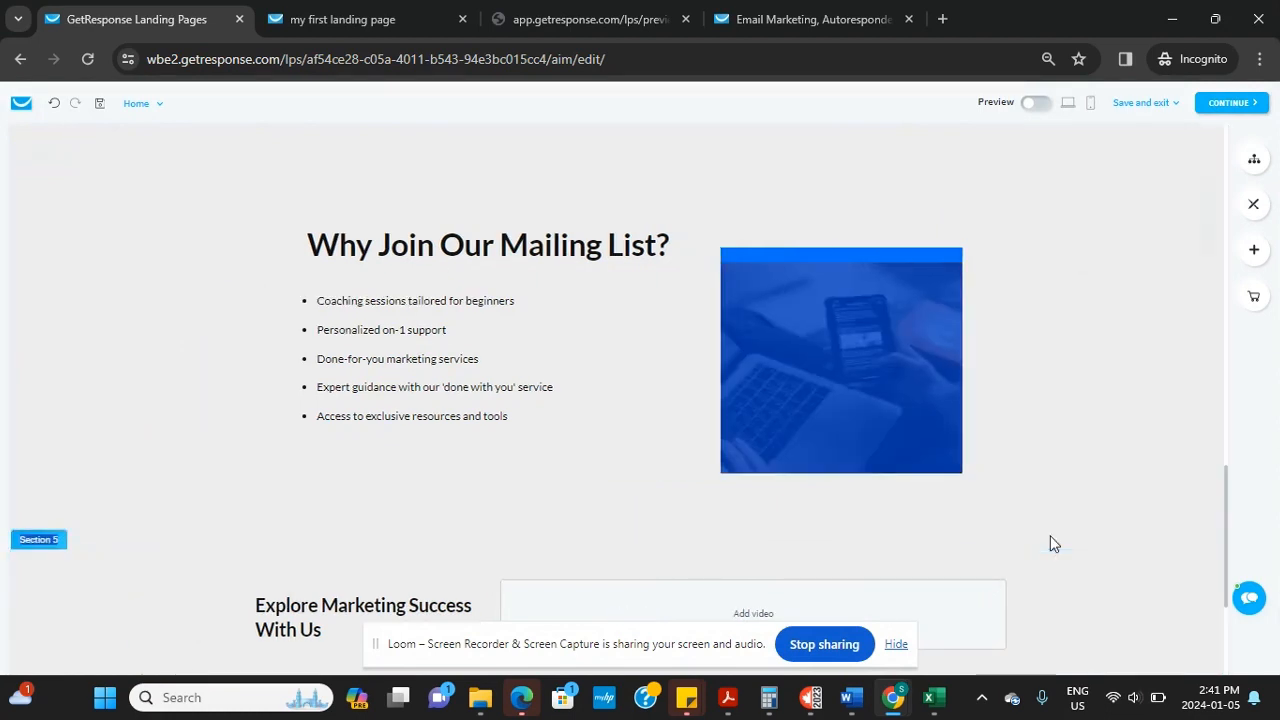
pyautogui.click(1097, 337)
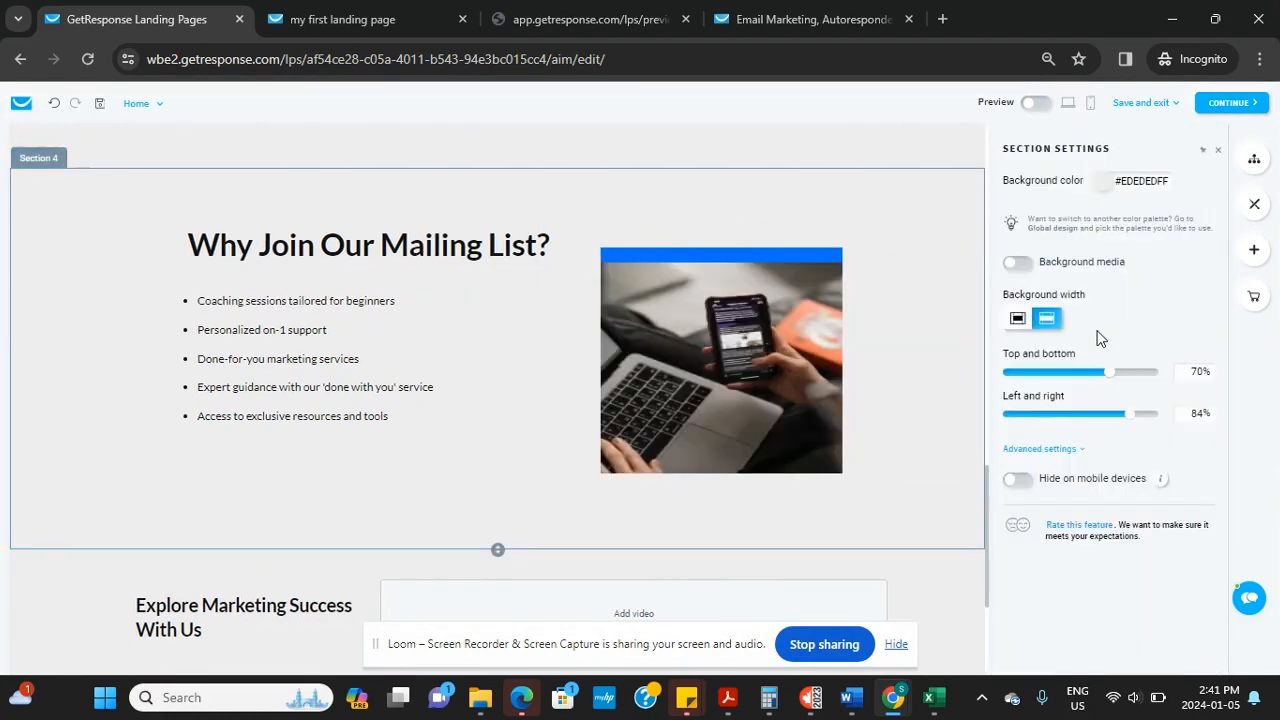
pyautogui.scroll(-3, 497, 400)
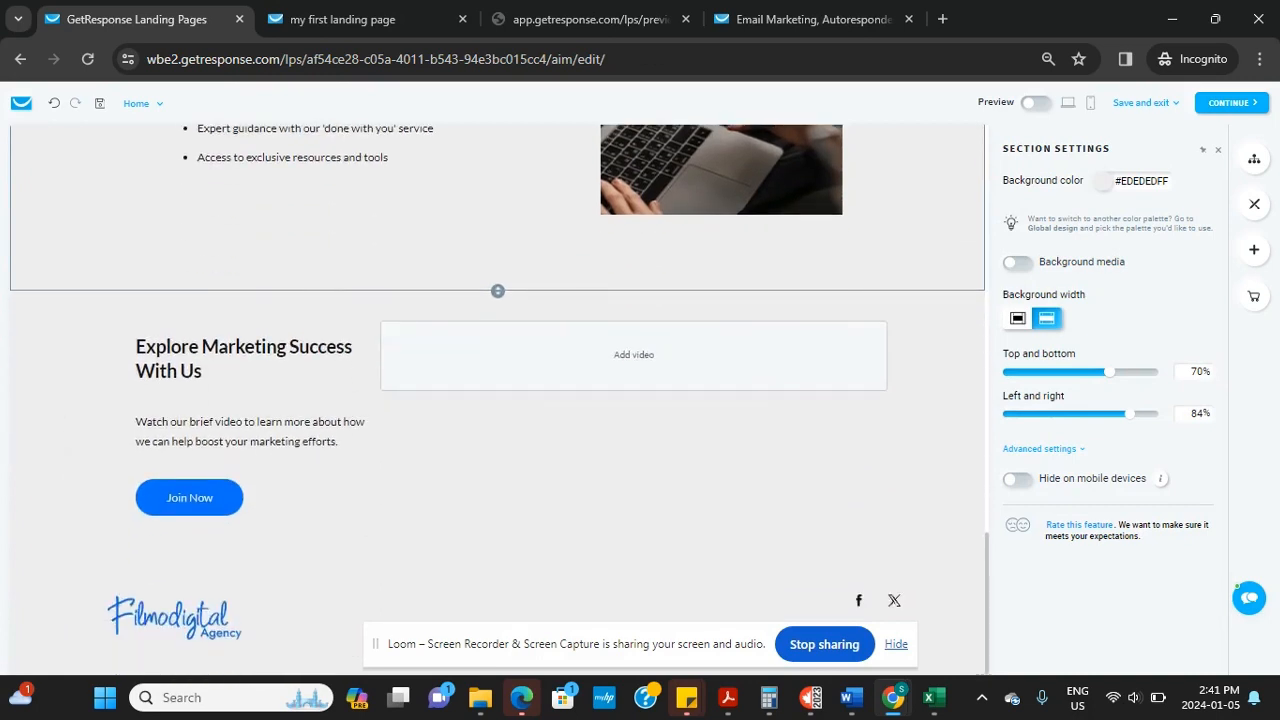
pyautogui.click(982, 598)
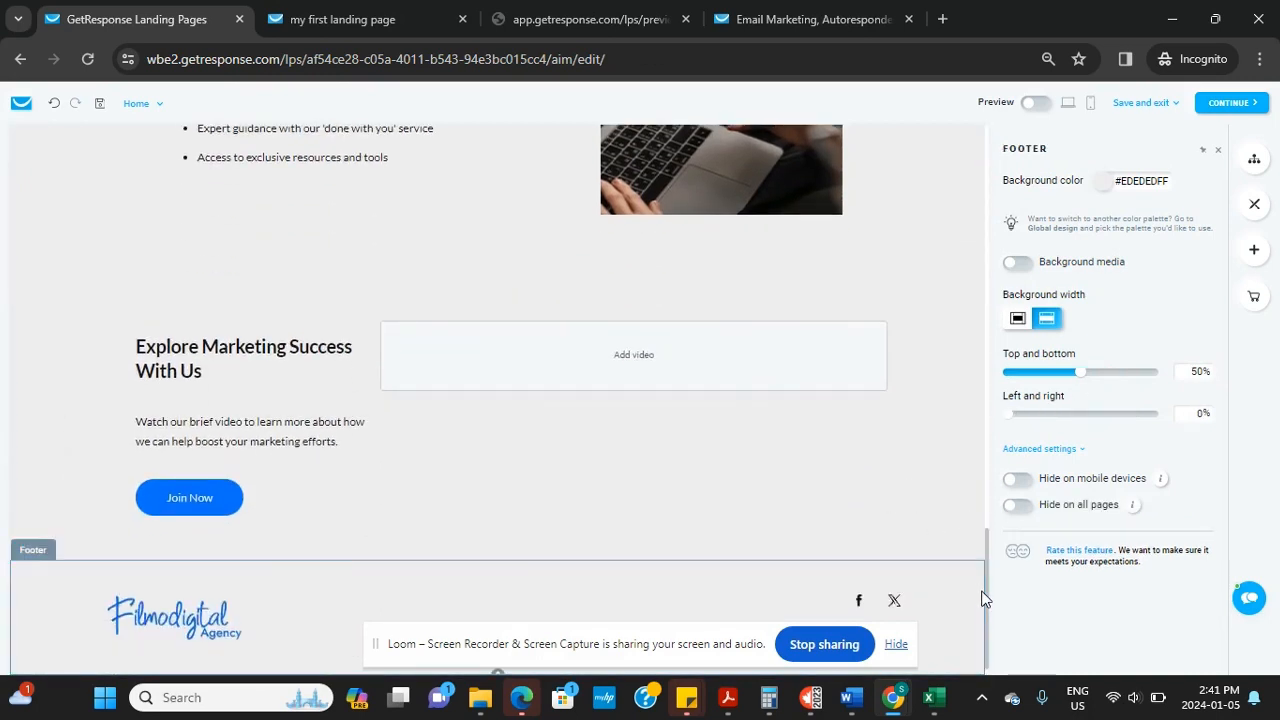
pyautogui.click(1091, 106)
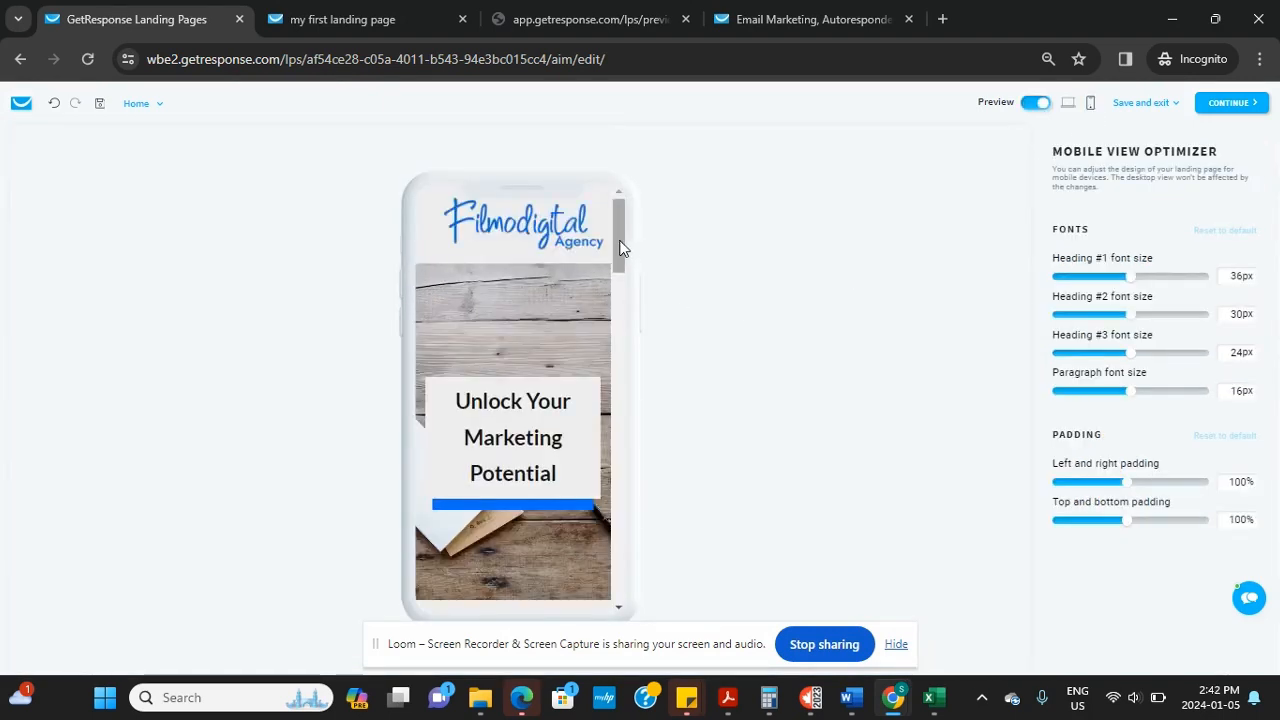
pyautogui.moveTo(620, 248); pyautogui.dragTo(599, 294)
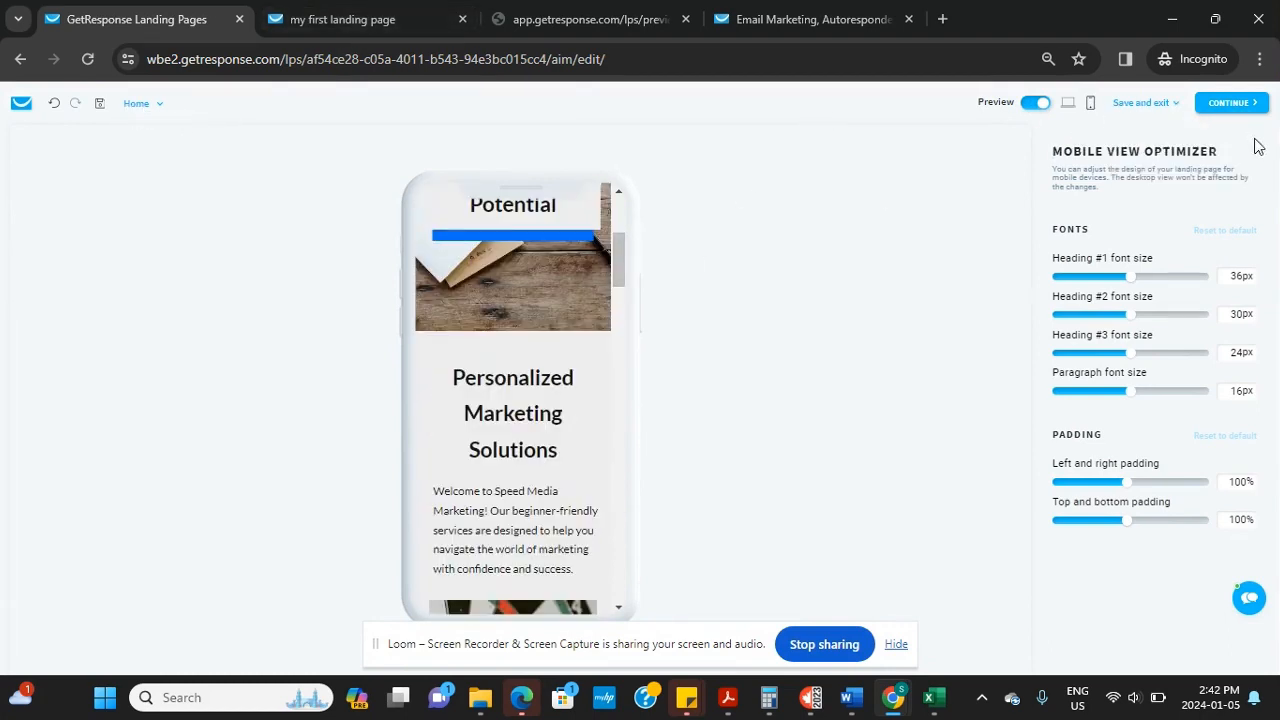
pyautogui.click(1068, 104)
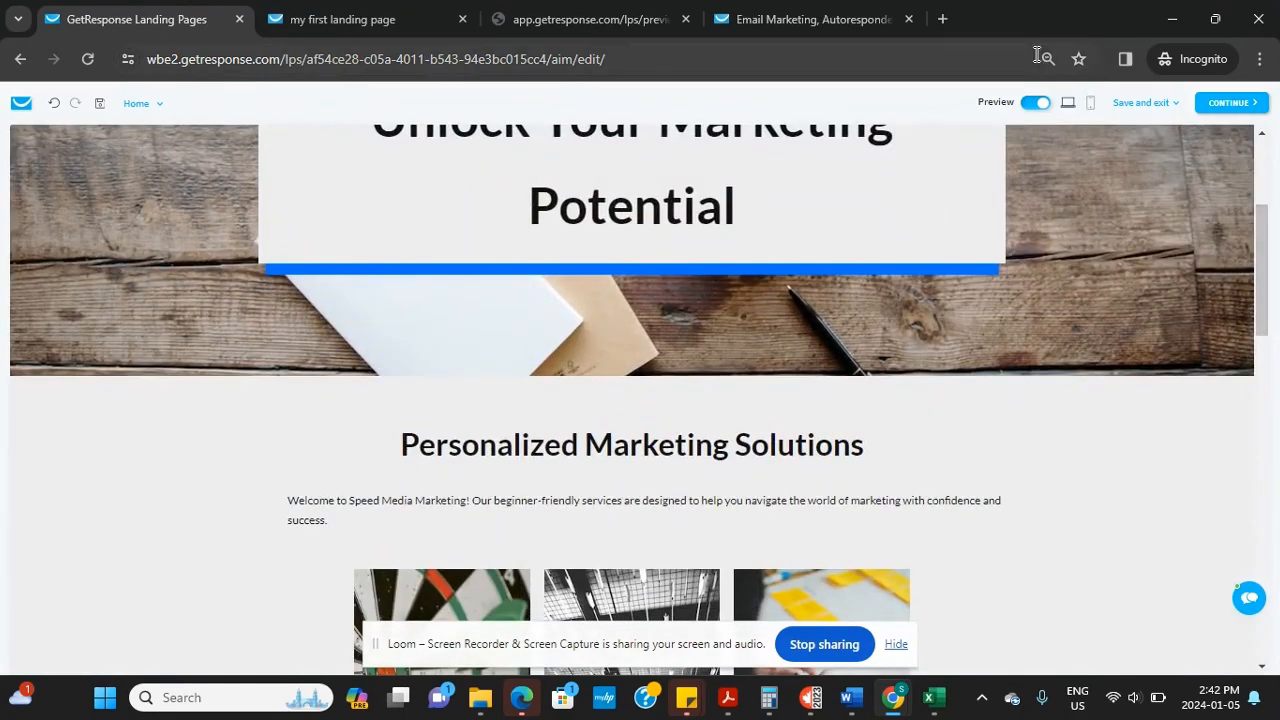
pyautogui.click(1034, 104)
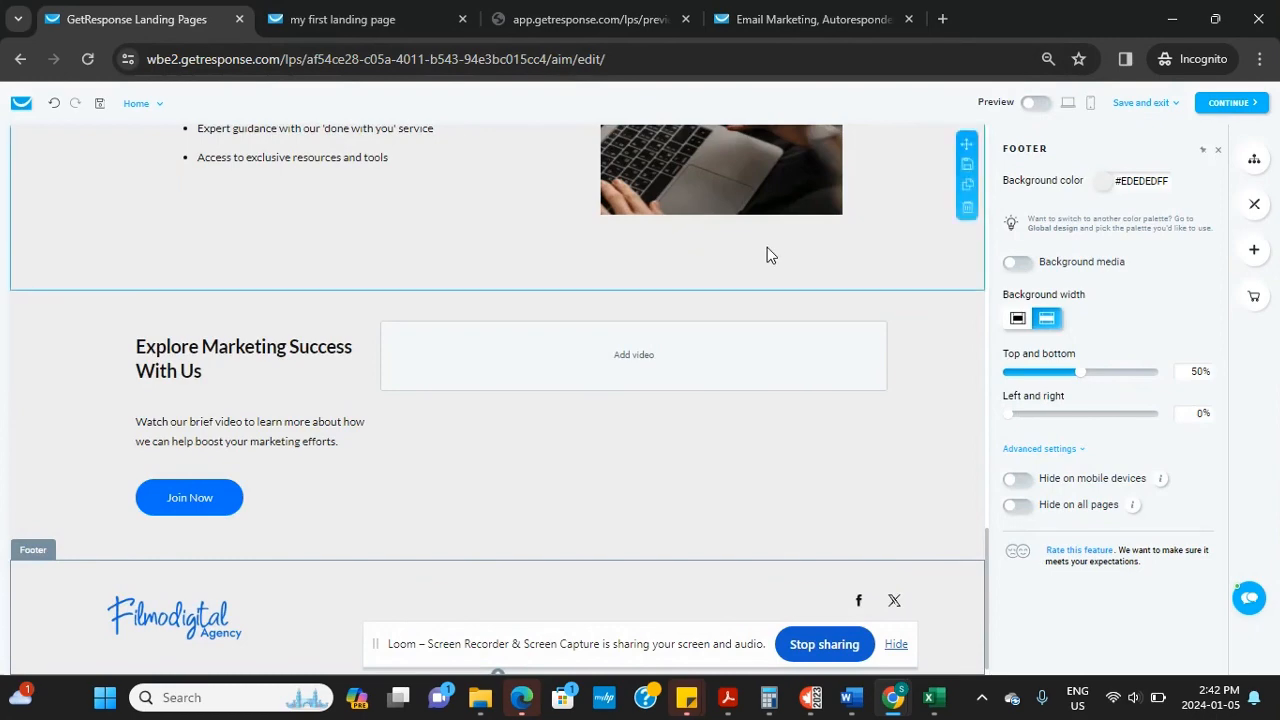
# Delete the empty Add video block, then CONTINUE to the landing page settings
pyautogui.scroll(10, 767, 250)
pyautogui.scroll(-10, 711, 371)
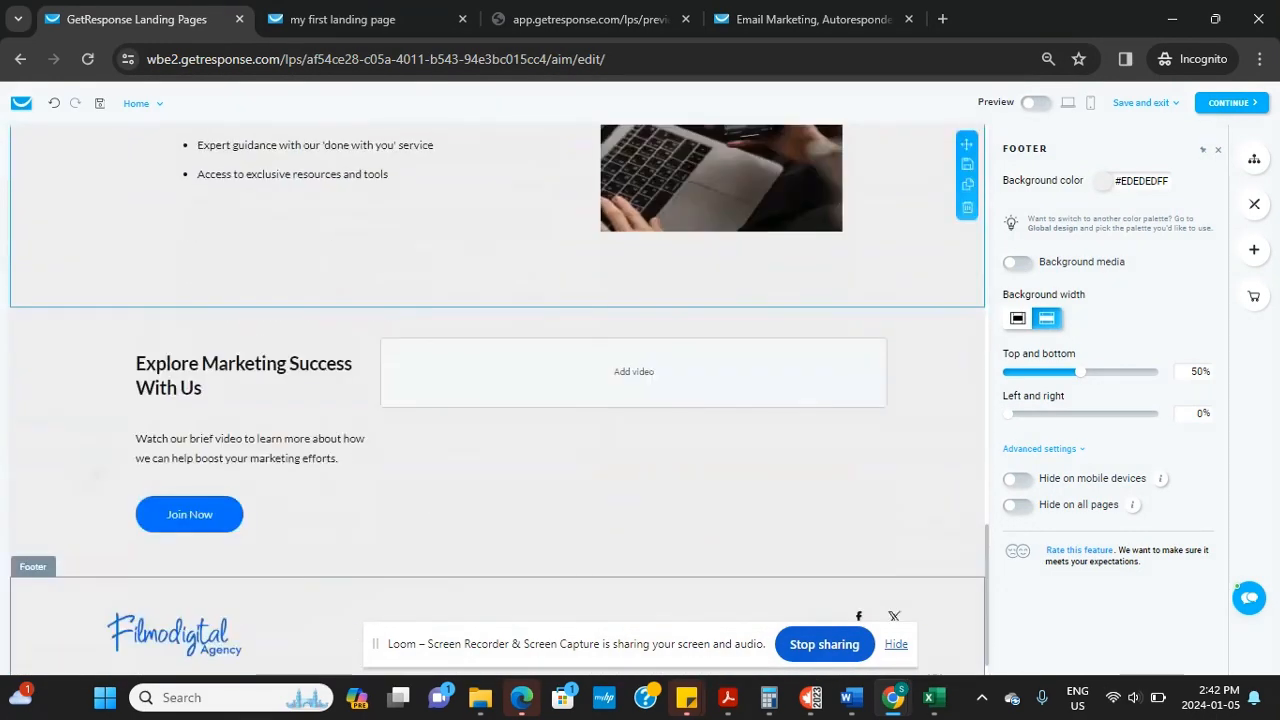
pyautogui.click(604, 340)
pyautogui.click(901, 401)
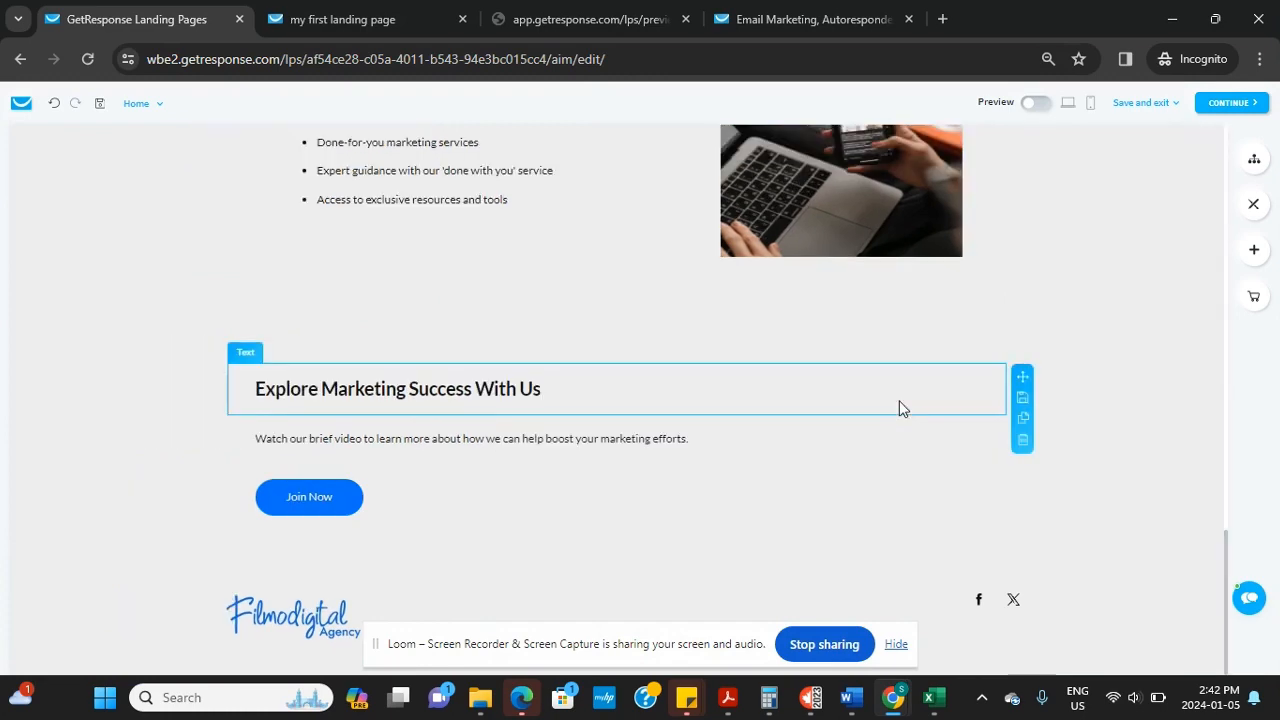
pyautogui.moveTo(1229, 590); pyautogui.dragTo(1186, 157)
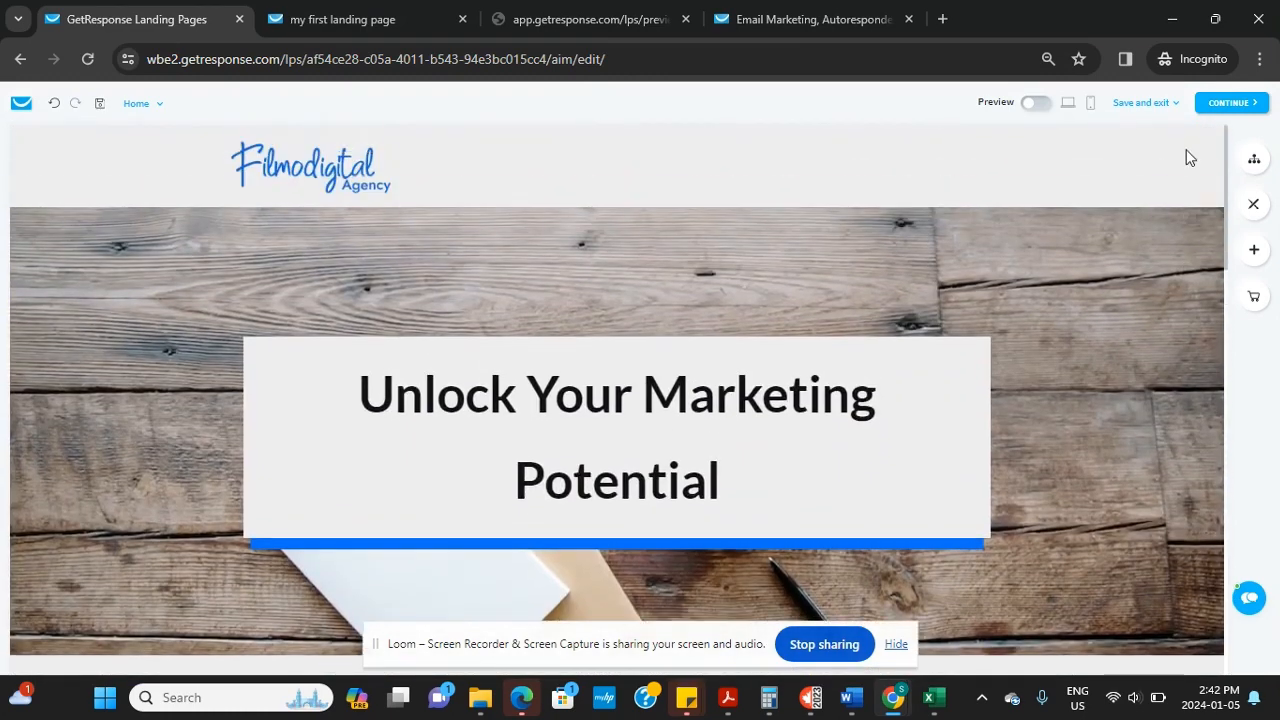
pyautogui.click(1228, 103)
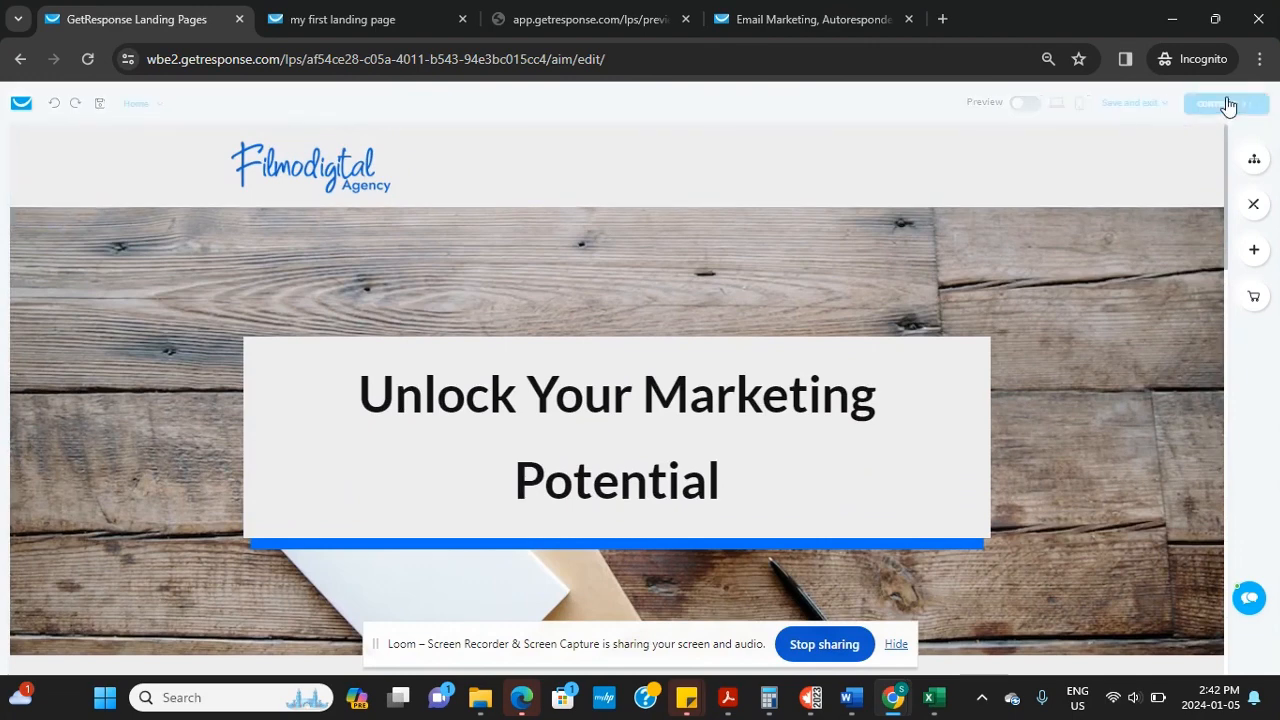
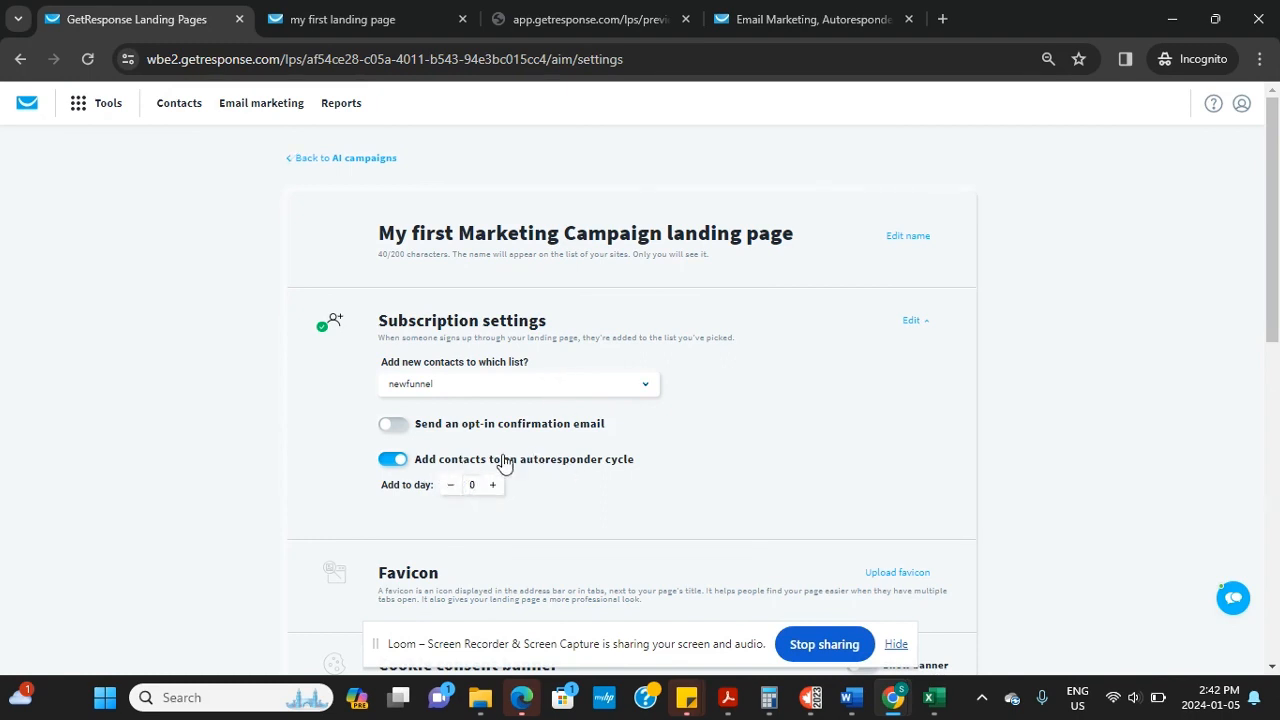
# Switch on the Show banner toggle under Cookie consent banner in the landing page settings
pyautogui.moveTo(1278, 262); pyautogui.dragTo(1276, 370)
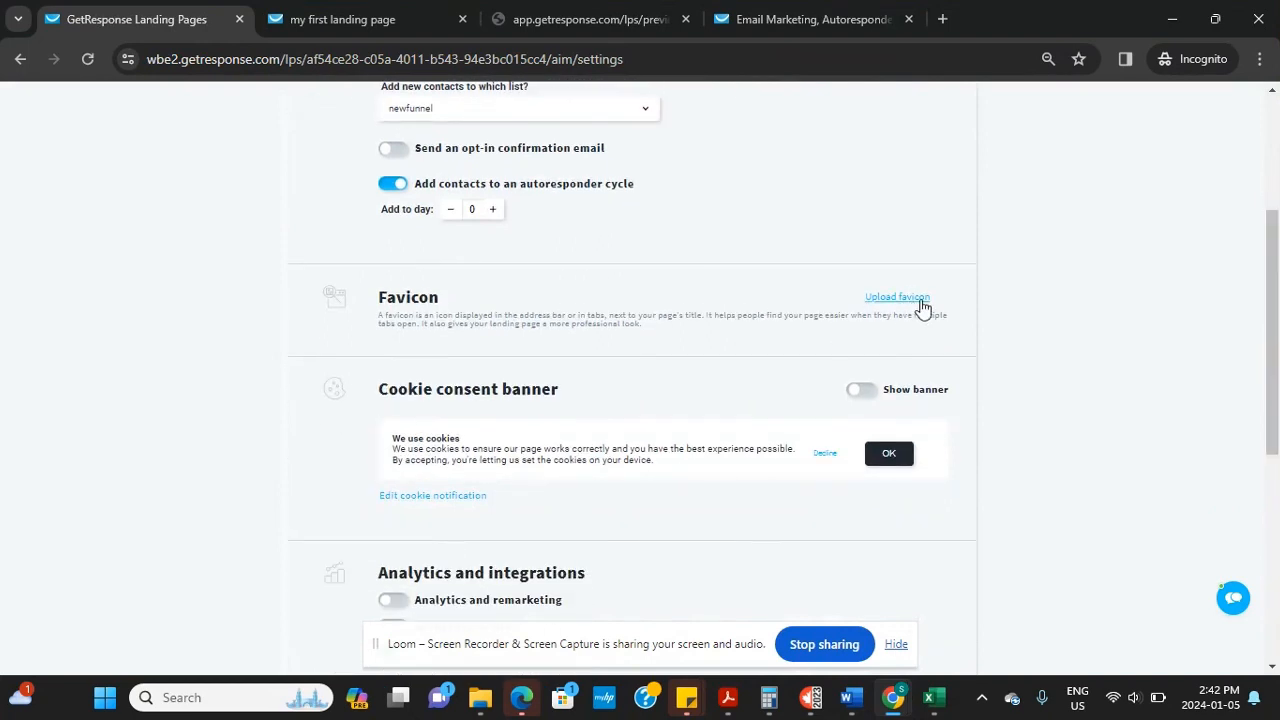
pyautogui.scroll(-2, 1277, 315)
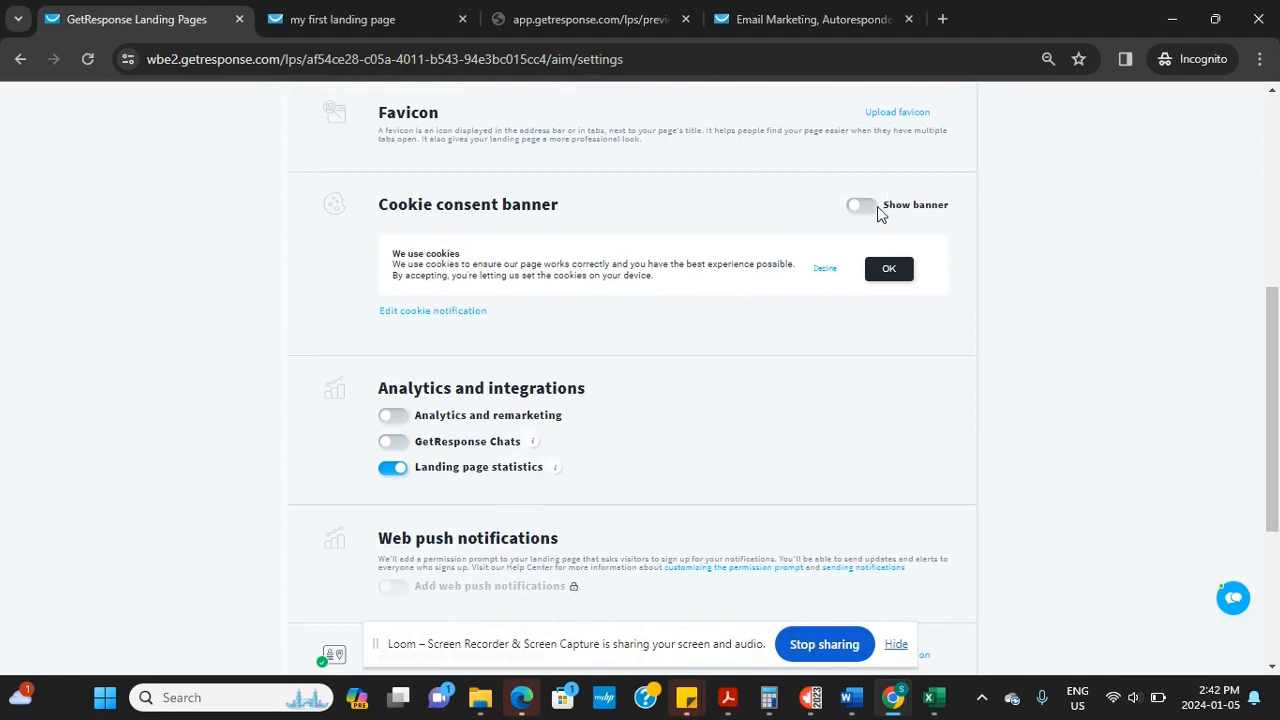
pyautogui.click(863, 210)
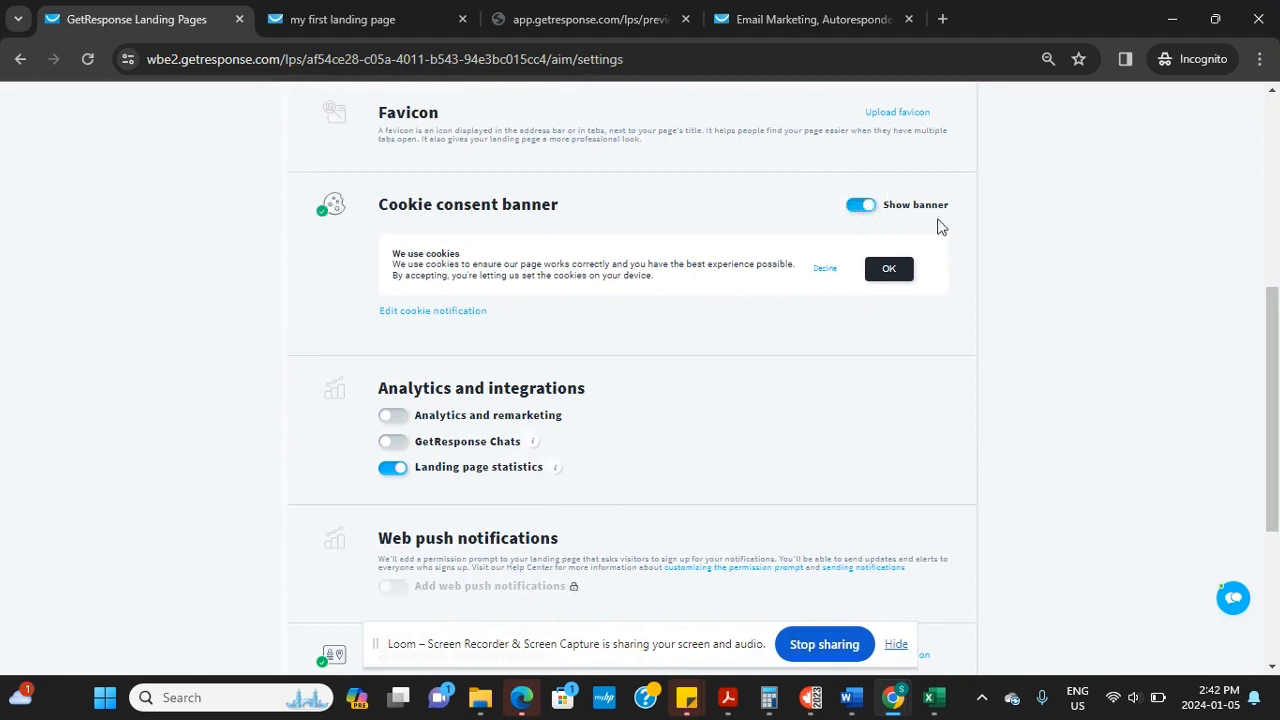
pyautogui.scroll(-2, 1277, 465)
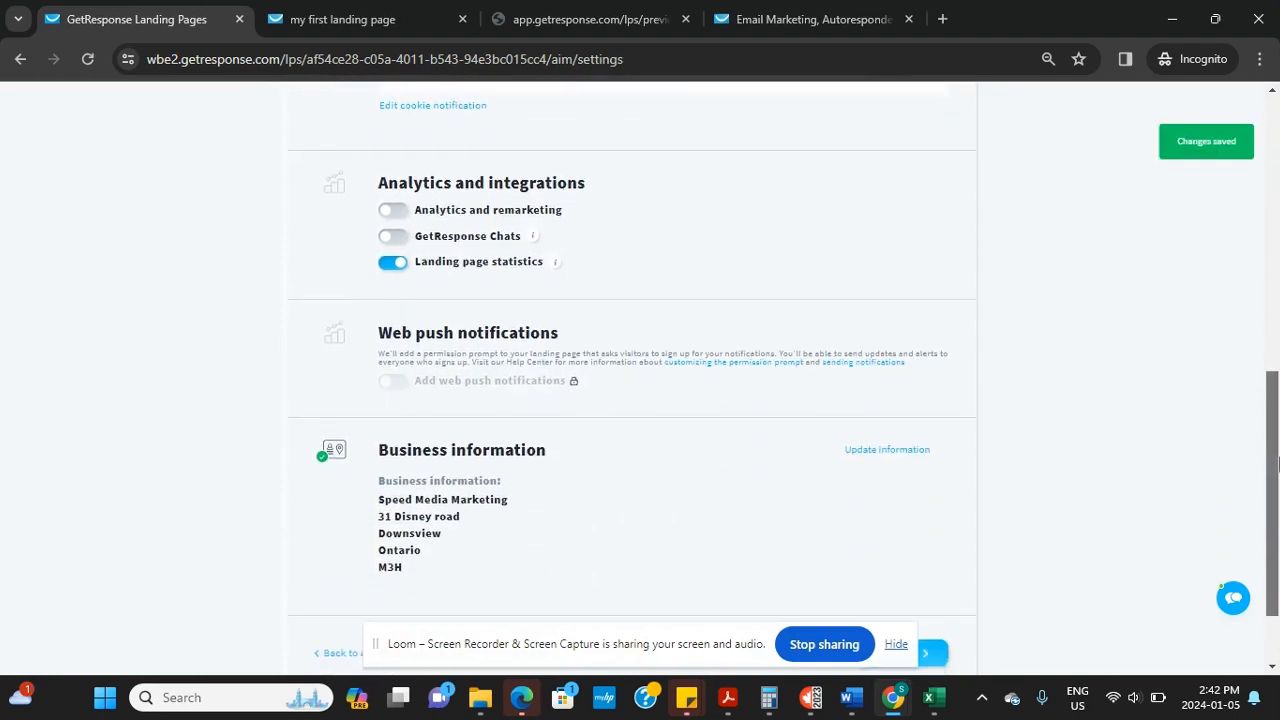
pyautogui.moveTo(1277, 465); pyautogui.dragTo(1275, 510)
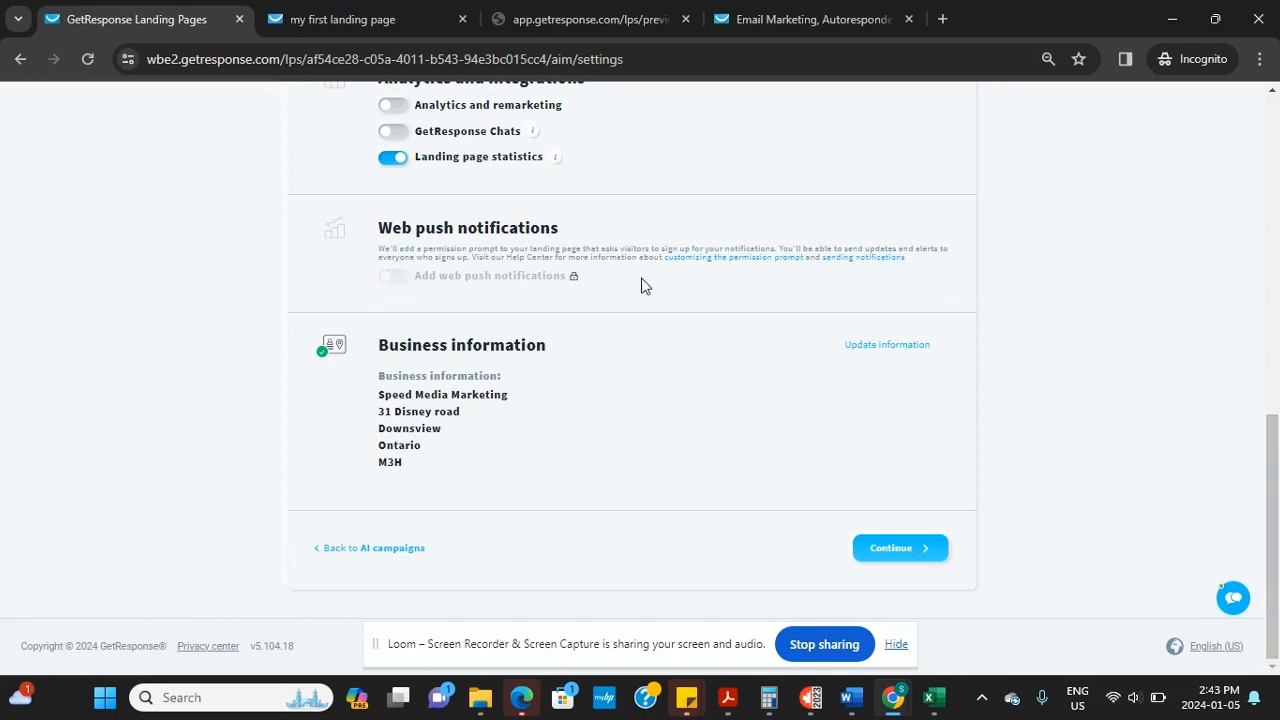
pyautogui.moveTo(575, 280)
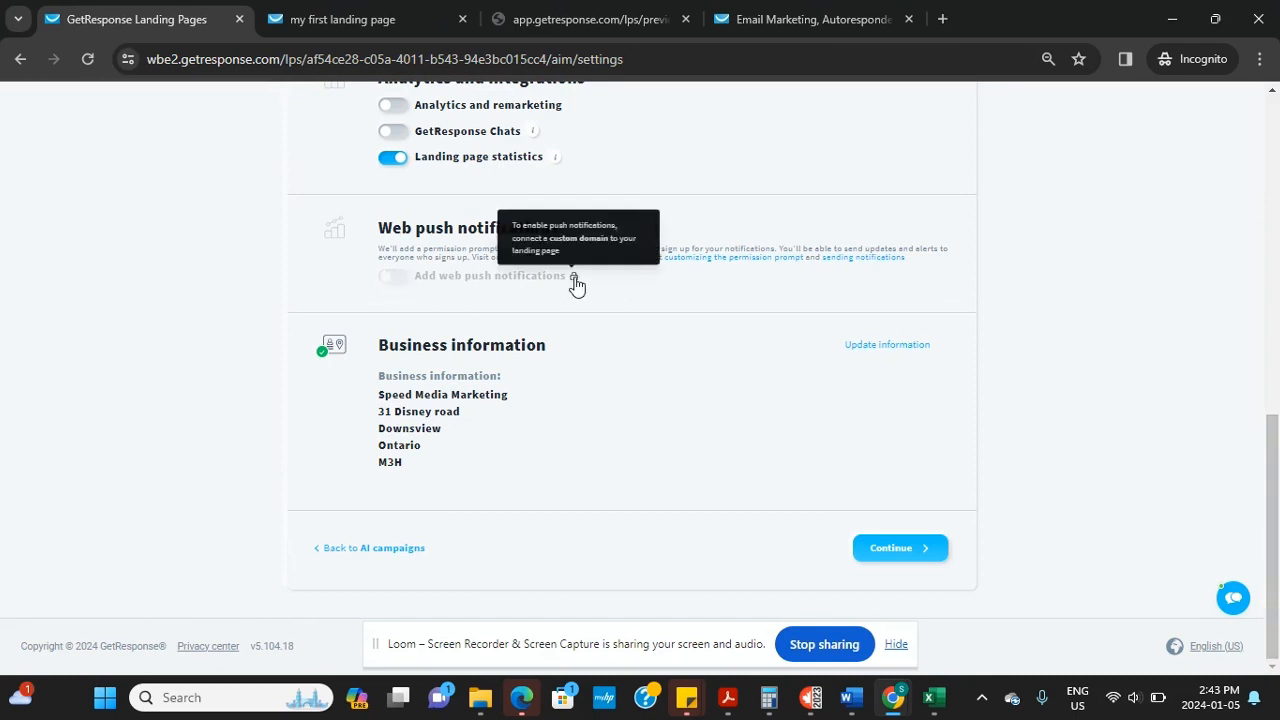
# Publish the page with its default name on the free gr-site.com subdomain
pyautogui.click(898, 549)
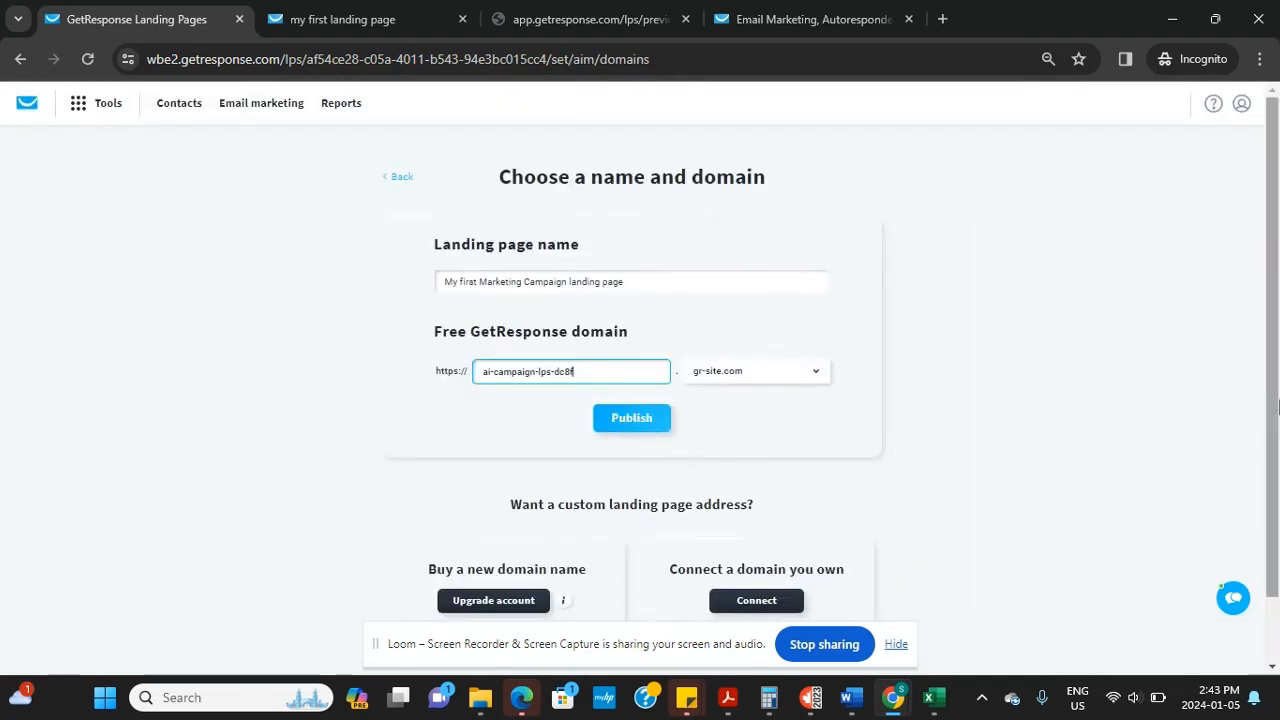
pyautogui.scroll(-2, 658, 540)
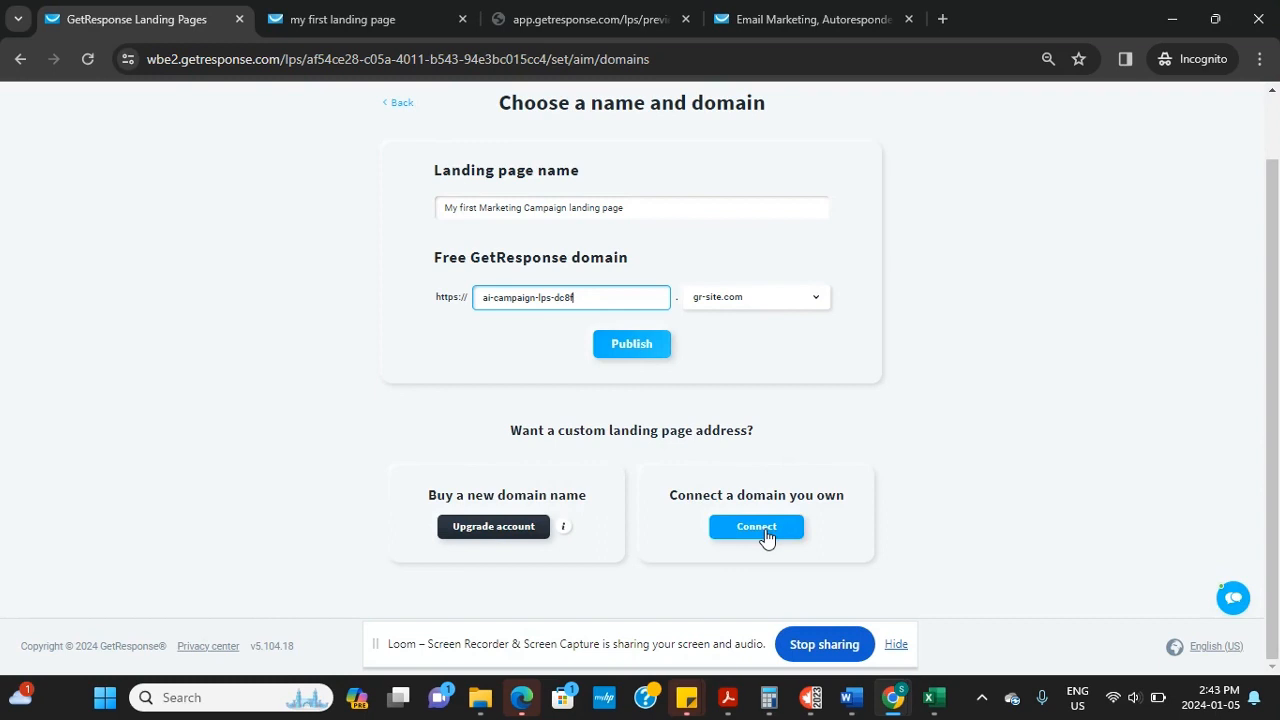
pyautogui.click(641, 350)
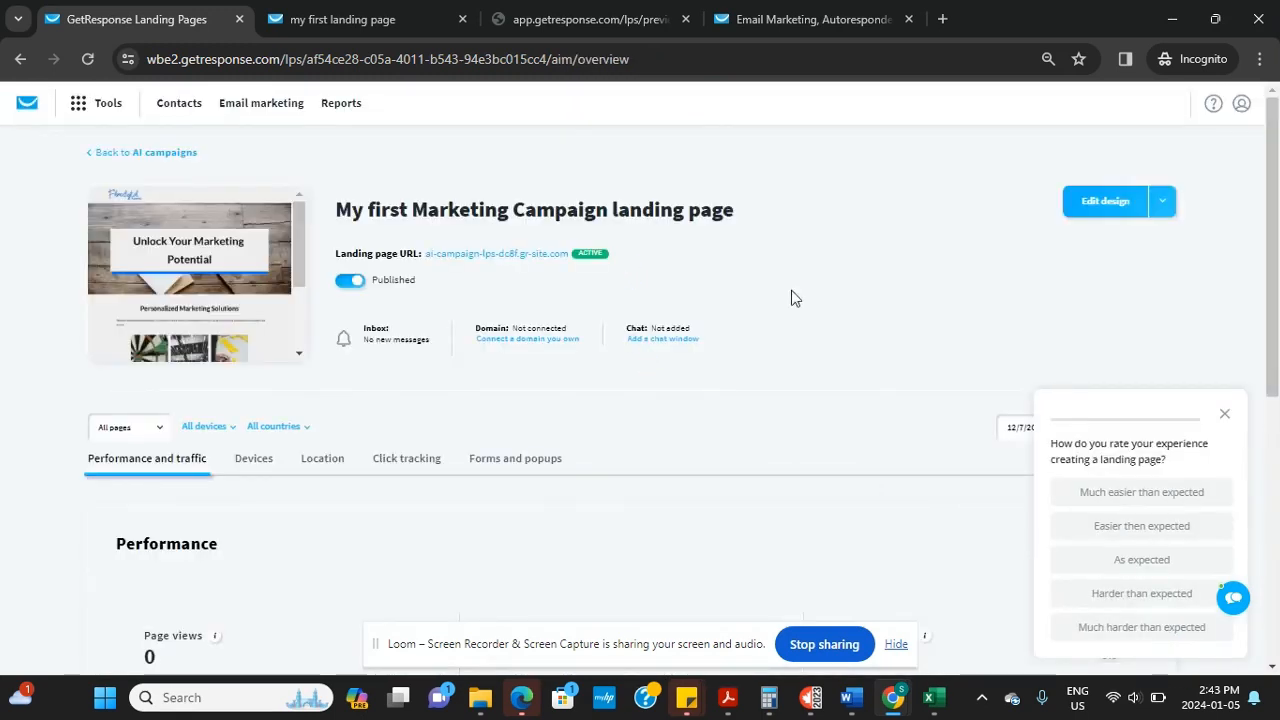
# Open the published landing page live in a new tab and scroll through it
pyautogui.click(510, 255)
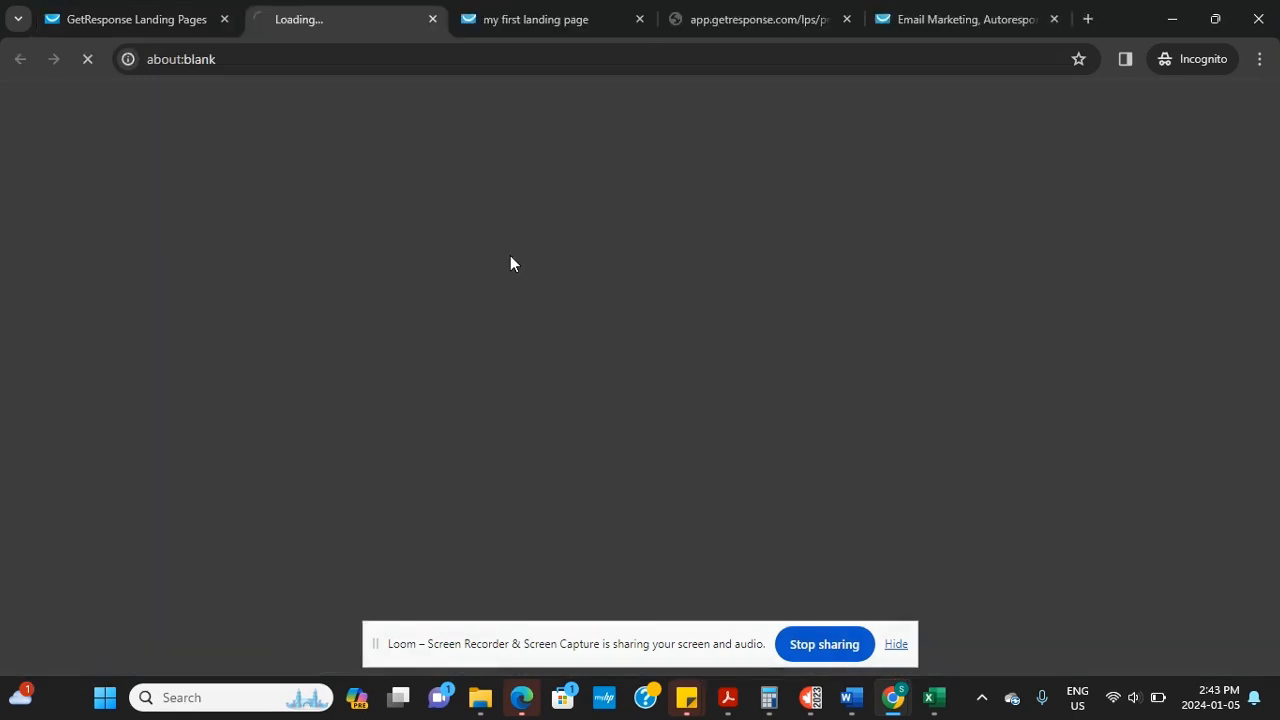
pyautogui.moveTo(1276, 157); pyautogui.dragTo(1157, 117)
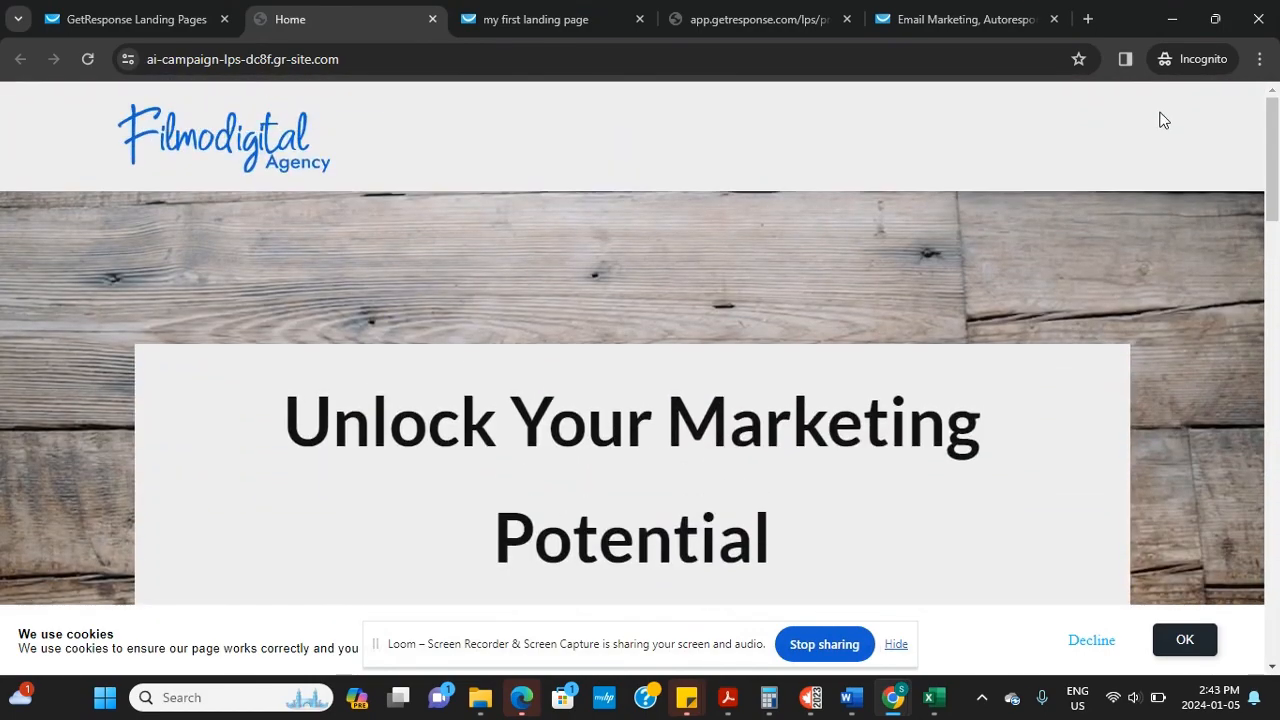
pyautogui.click(147, 19)
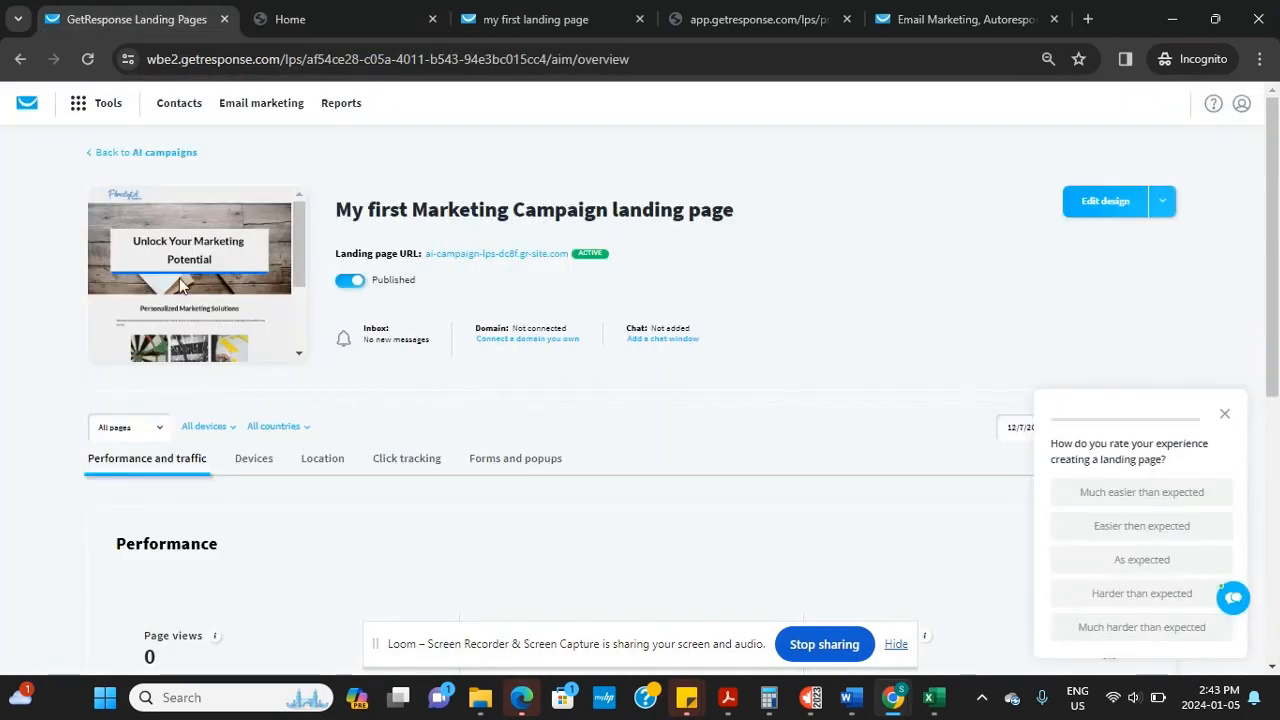
# Back on the overview, close the experience-rating survey popup
pyautogui.moveTo(1270, 270); pyautogui.dragTo(1262, 390)
pyautogui.scroll(-2, 1262, 390)
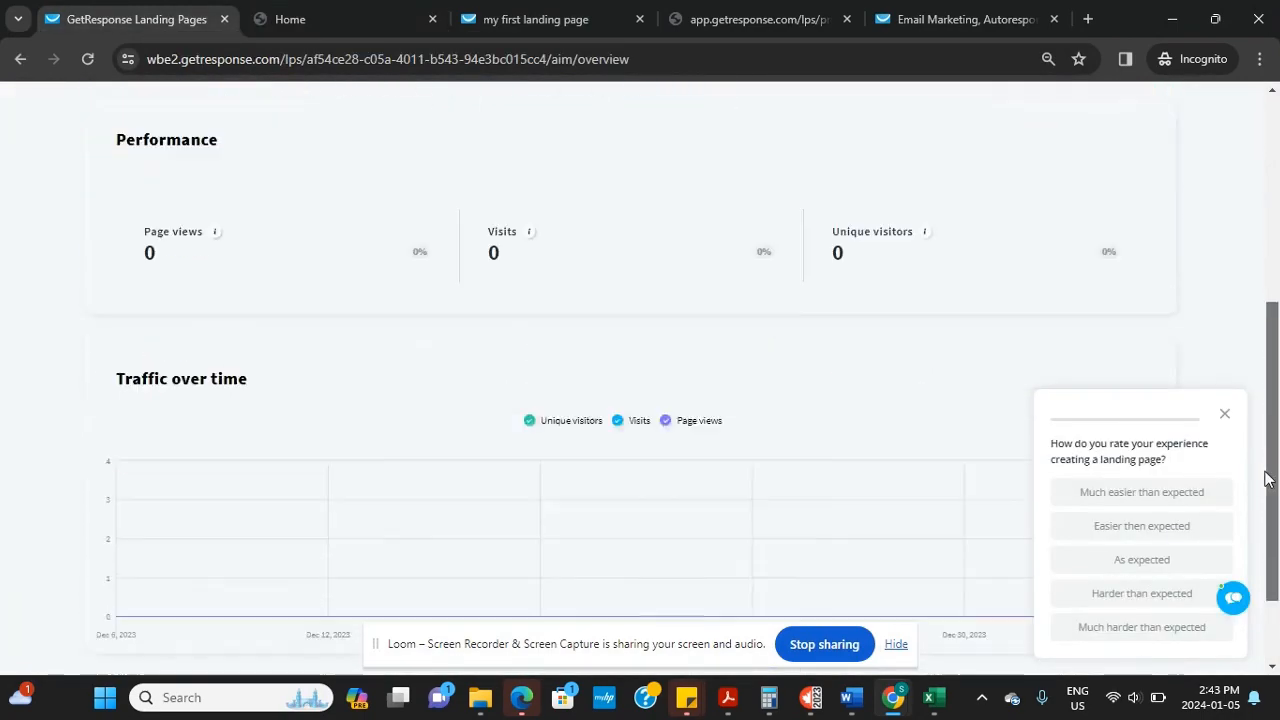
pyautogui.click(1224, 416)
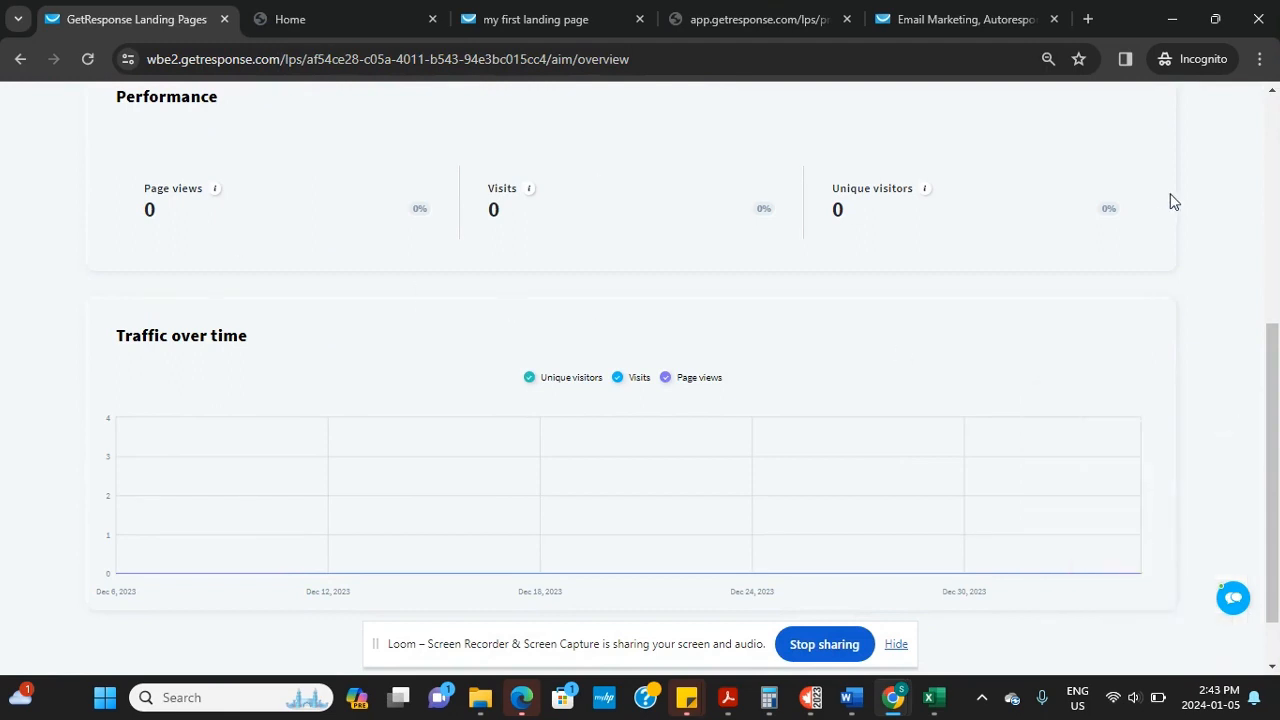
pyautogui.scroll(-1, 1230, 314)
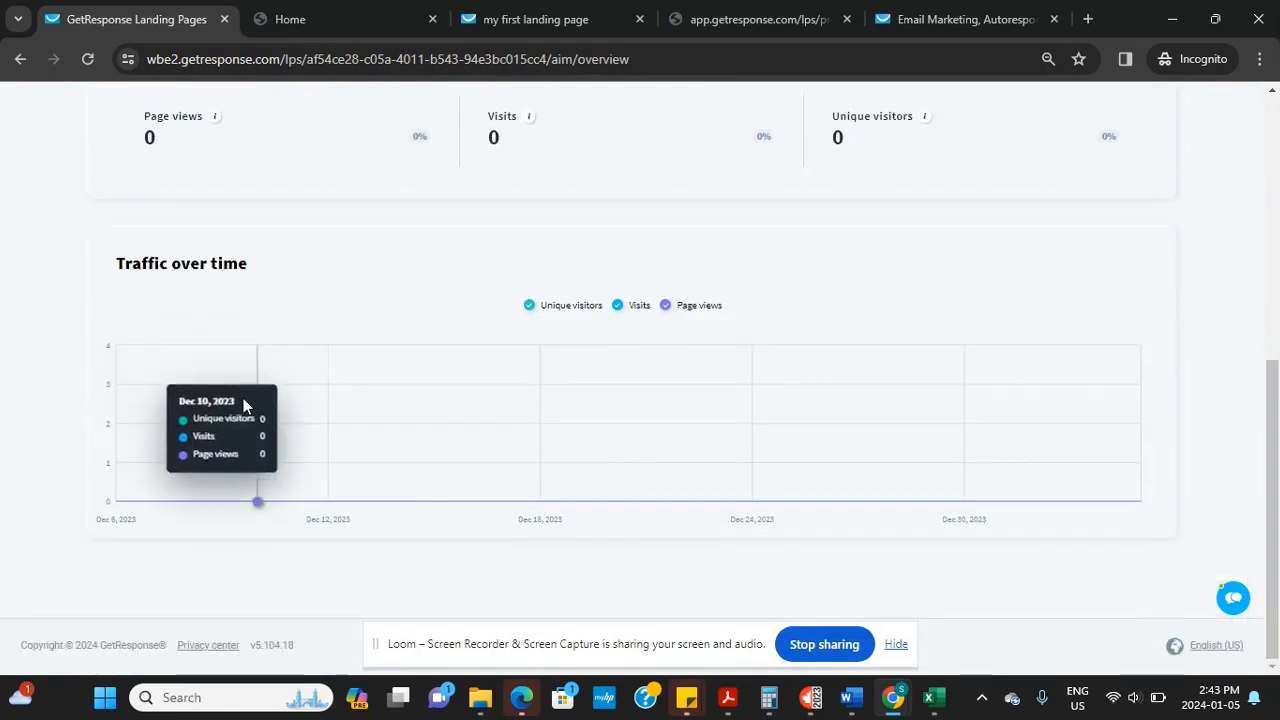
pyautogui.moveTo(1270, 466); pyautogui.dragTo(1252, 206)
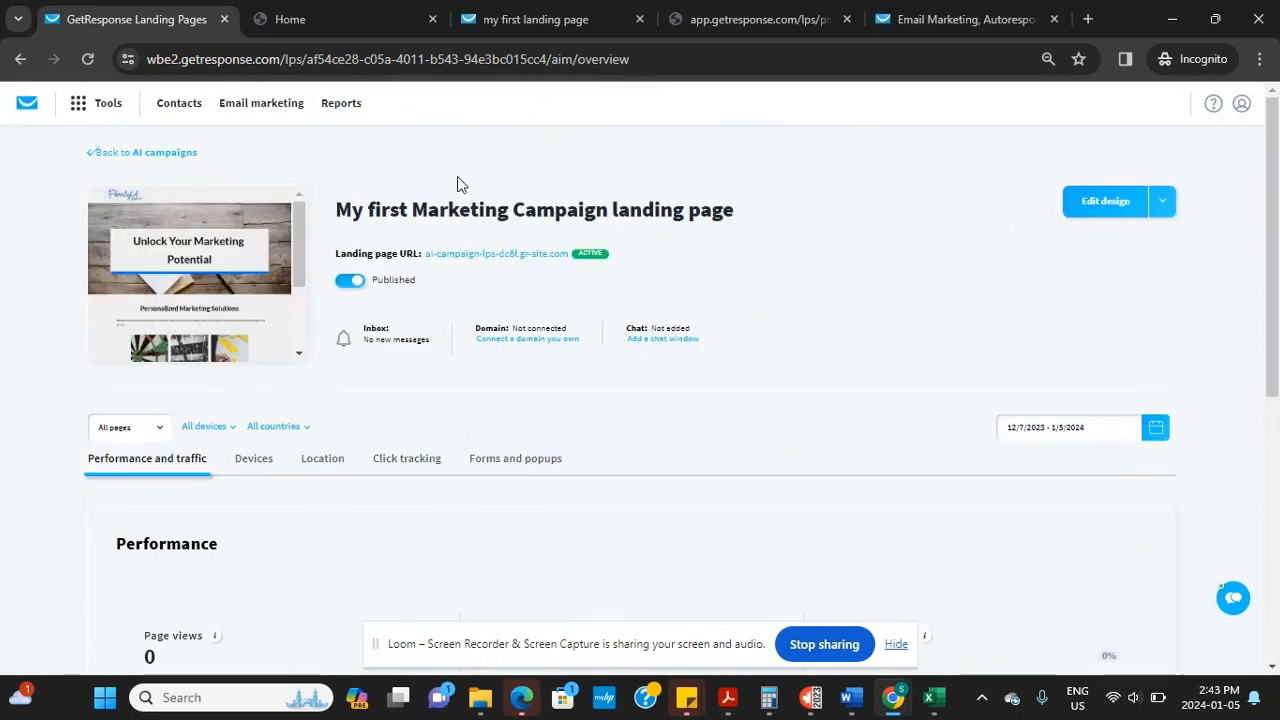
# Review the landing page's visitor statistics on the Devices tab
pyautogui.click(263, 462)
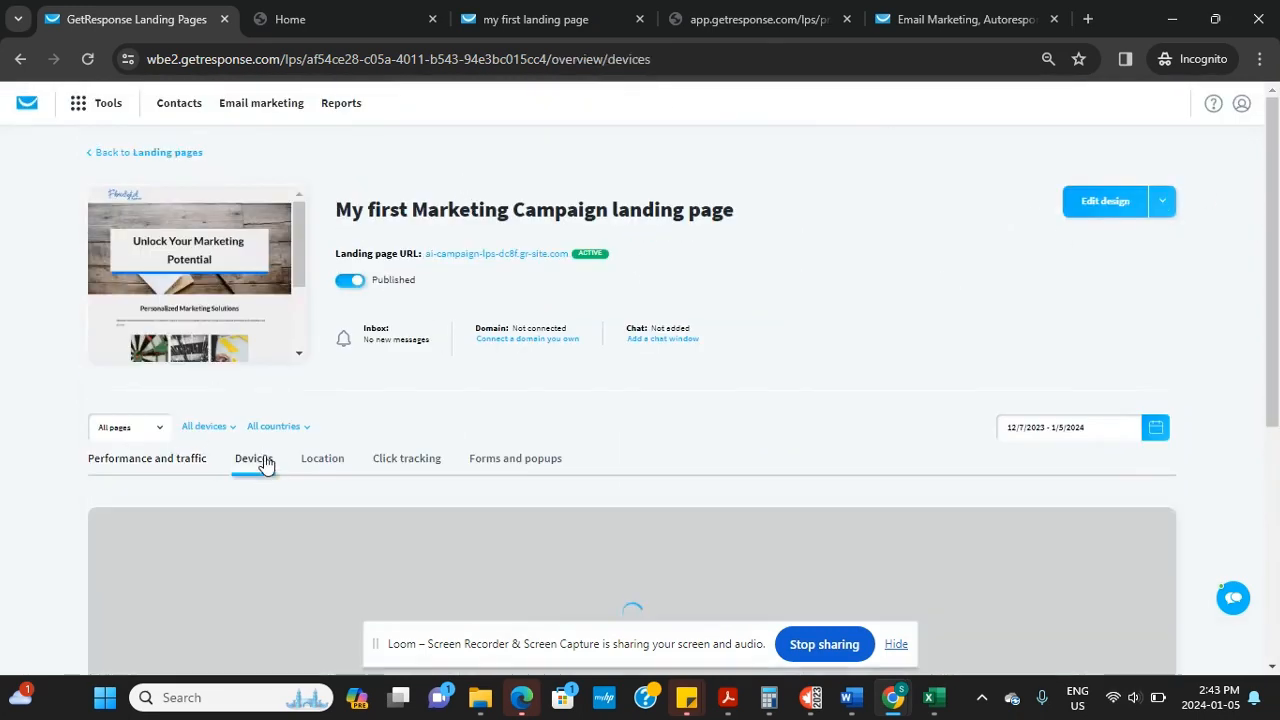
pyautogui.scroll(-2, 265, 465)
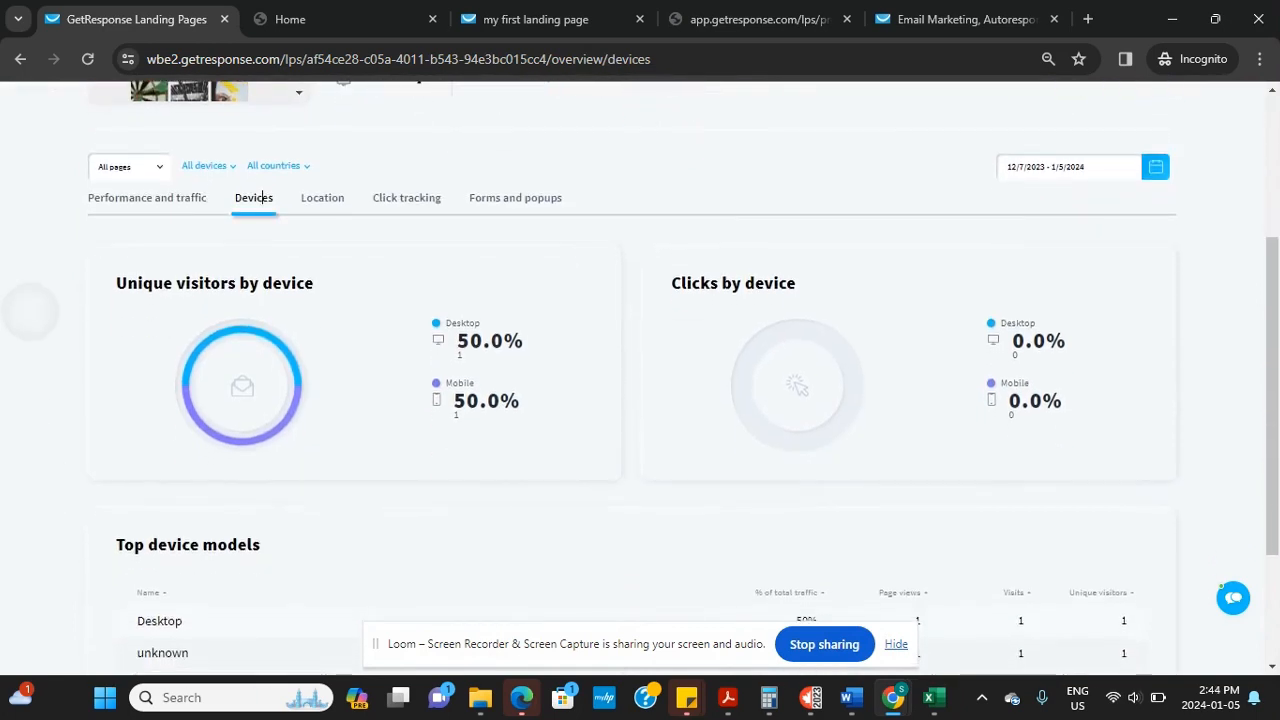
pyautogui.scroll(-2, 40, 345)
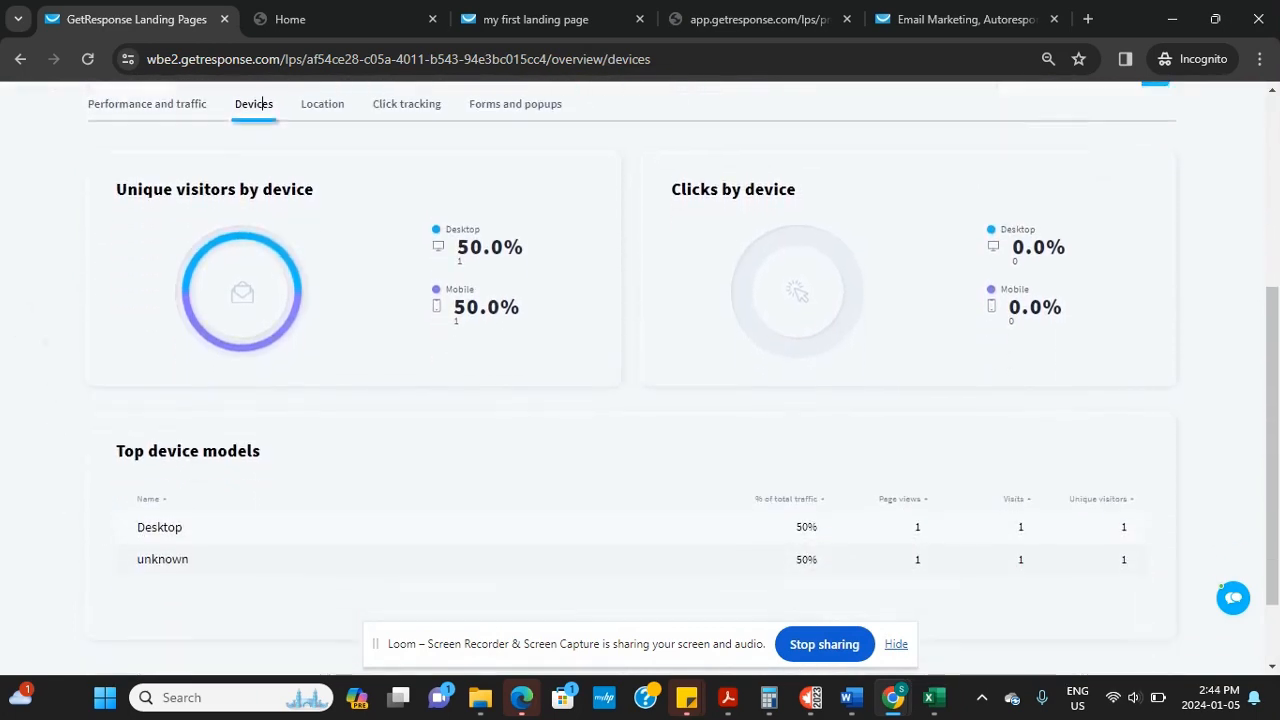
pyautogui.scroll(-1, 640, 380)
pyautogui.scroll(2, 640, 380)
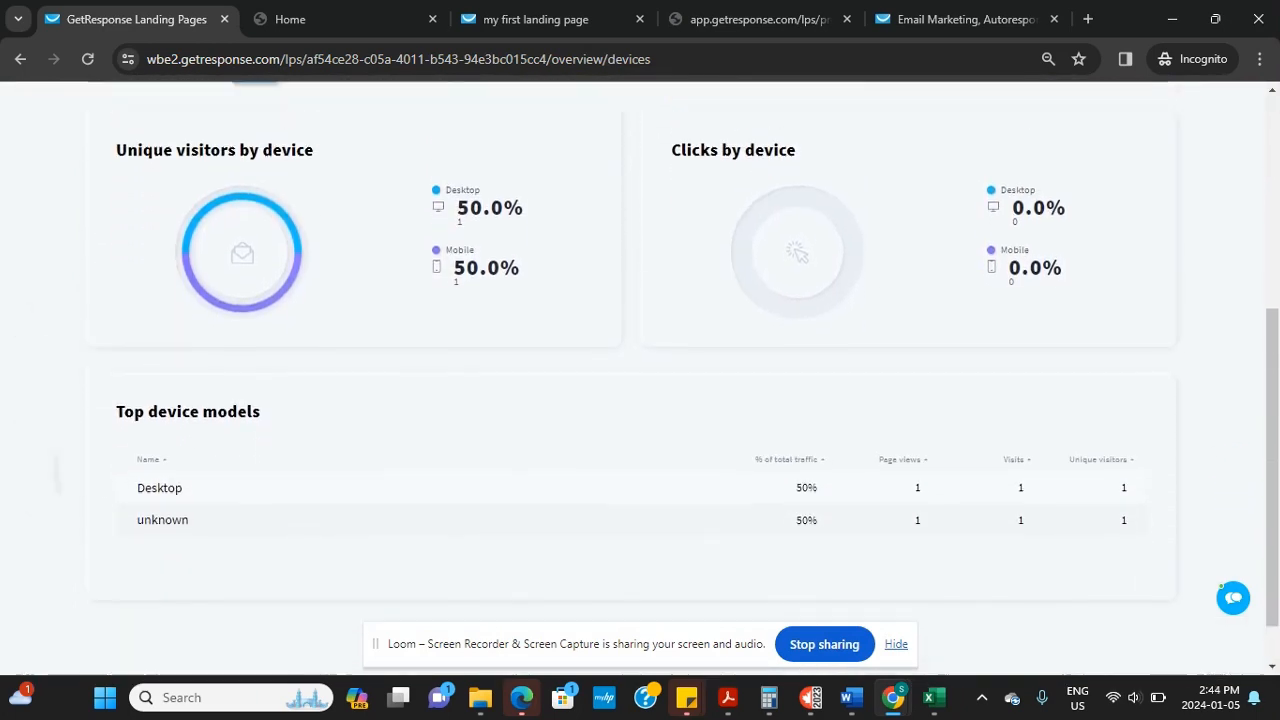
pyautogui.scroll(1, 266, 227)
pyautogui.scroll(1, 684, 378)
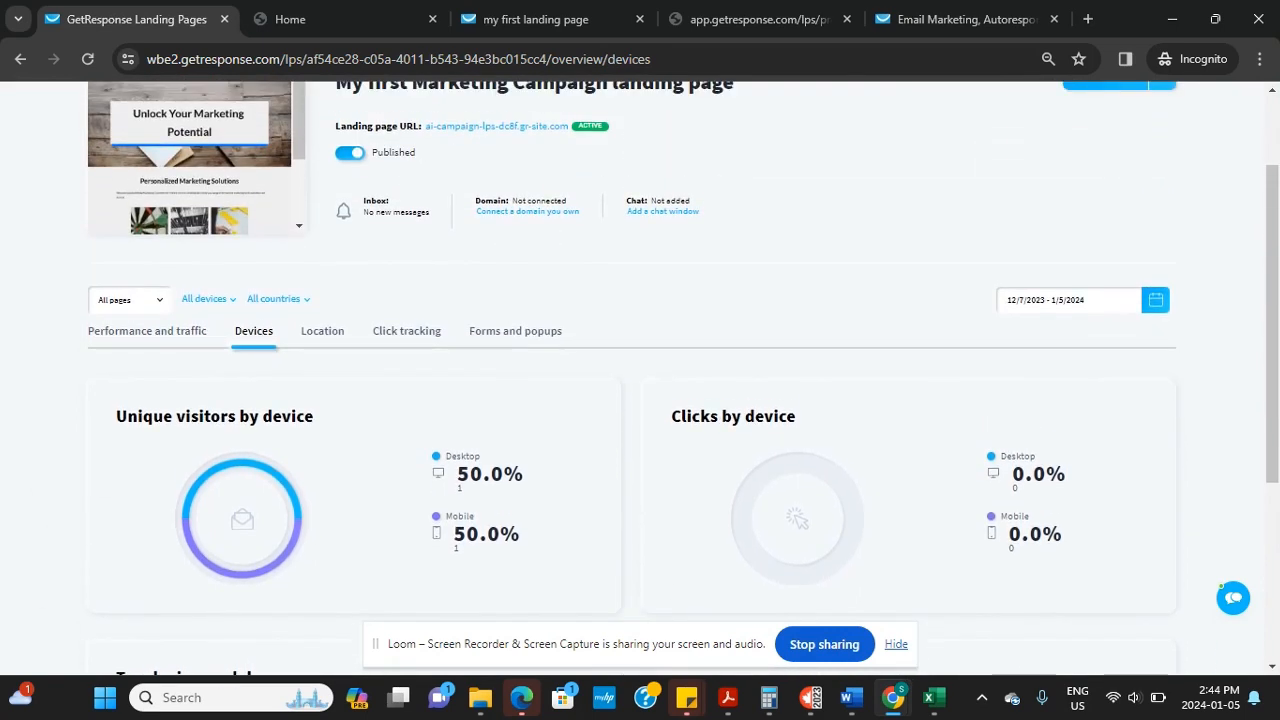
# Check Location, Click tracking and Forms and popups stats, showing 2 views and 0 leads
pyautogui.click(312, 340)
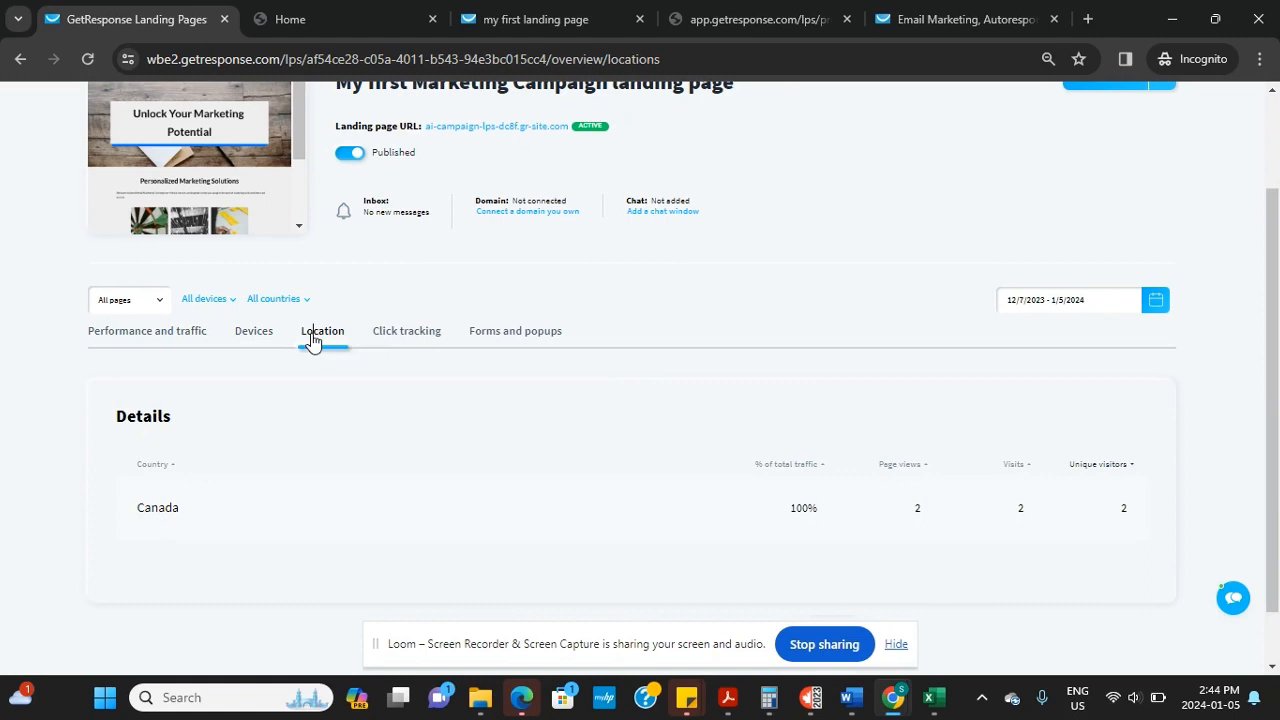
pyautogui.click(410, 336)
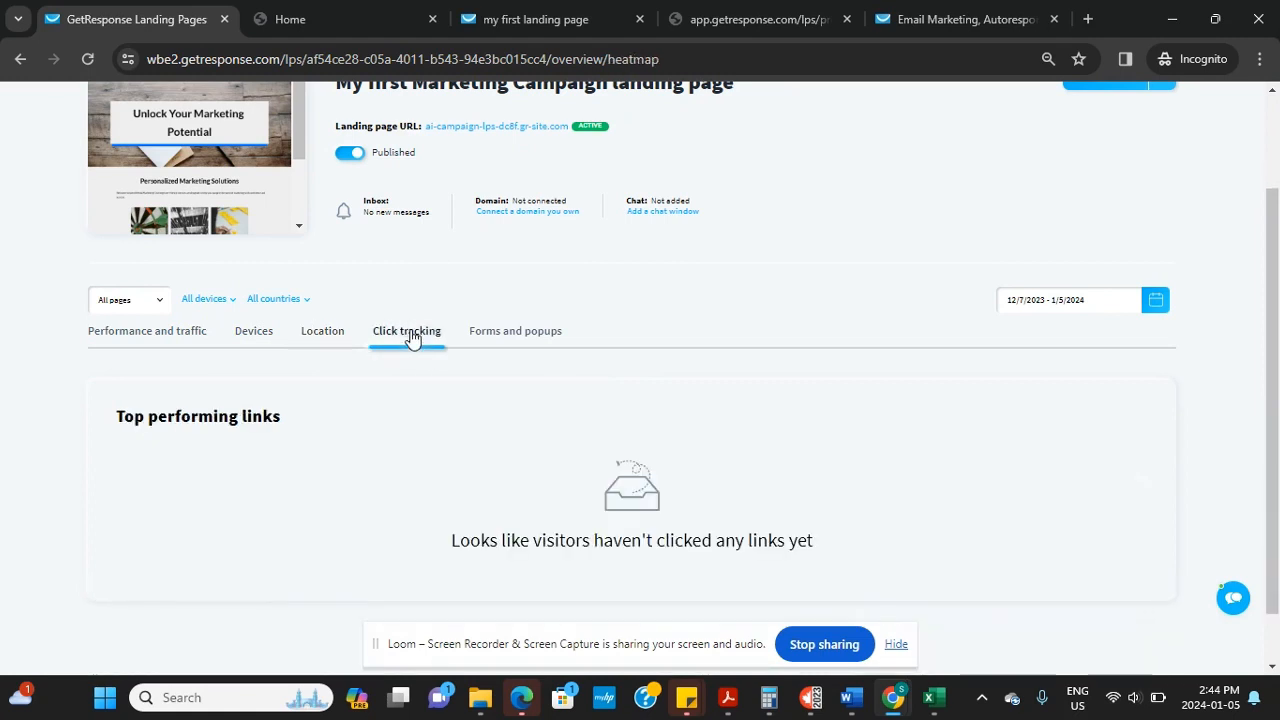
pyautogui.click(538, 336)
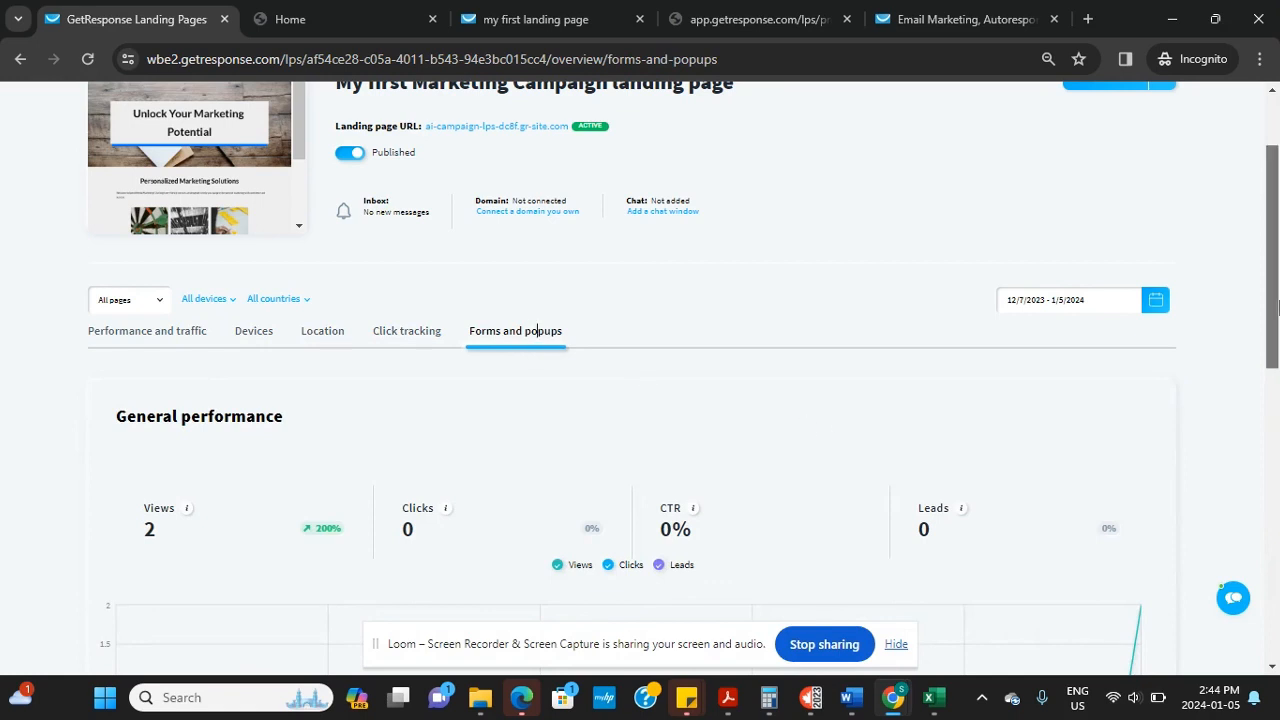
pyautogui.moveTo(1277, 310); pyautogui.dragTo(1277, 259)
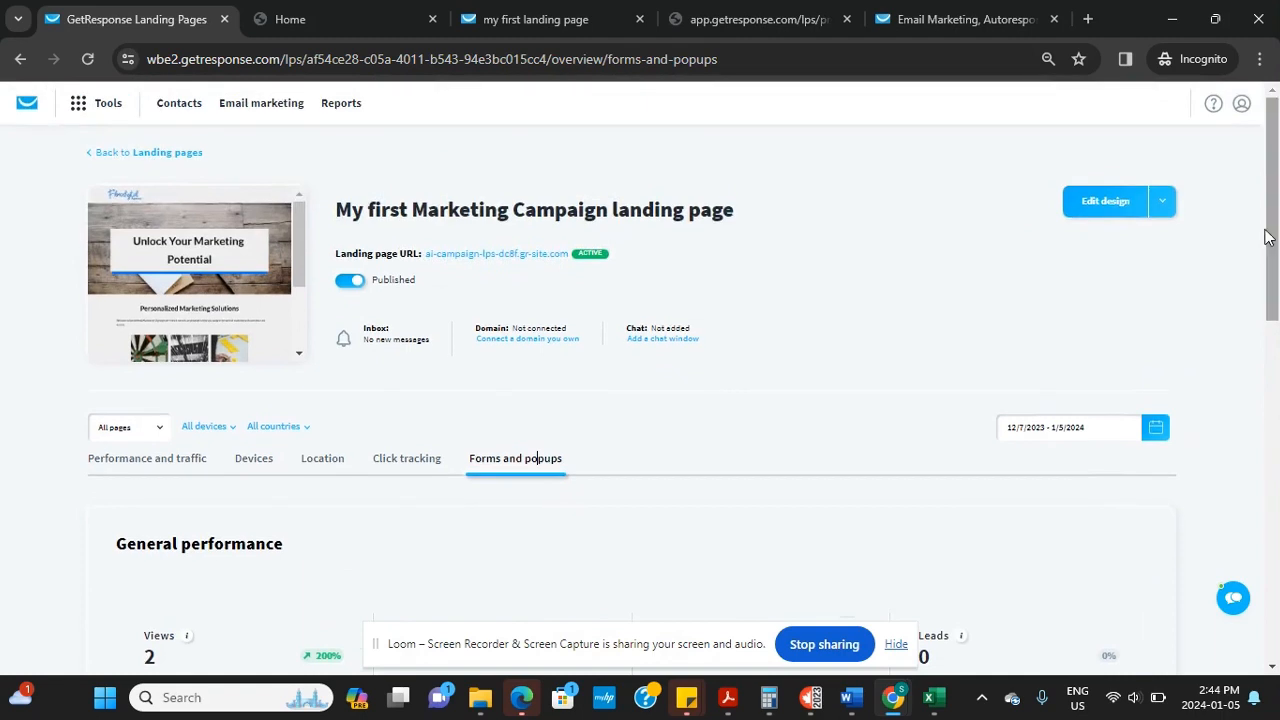
pyautogui.click(87, 155)
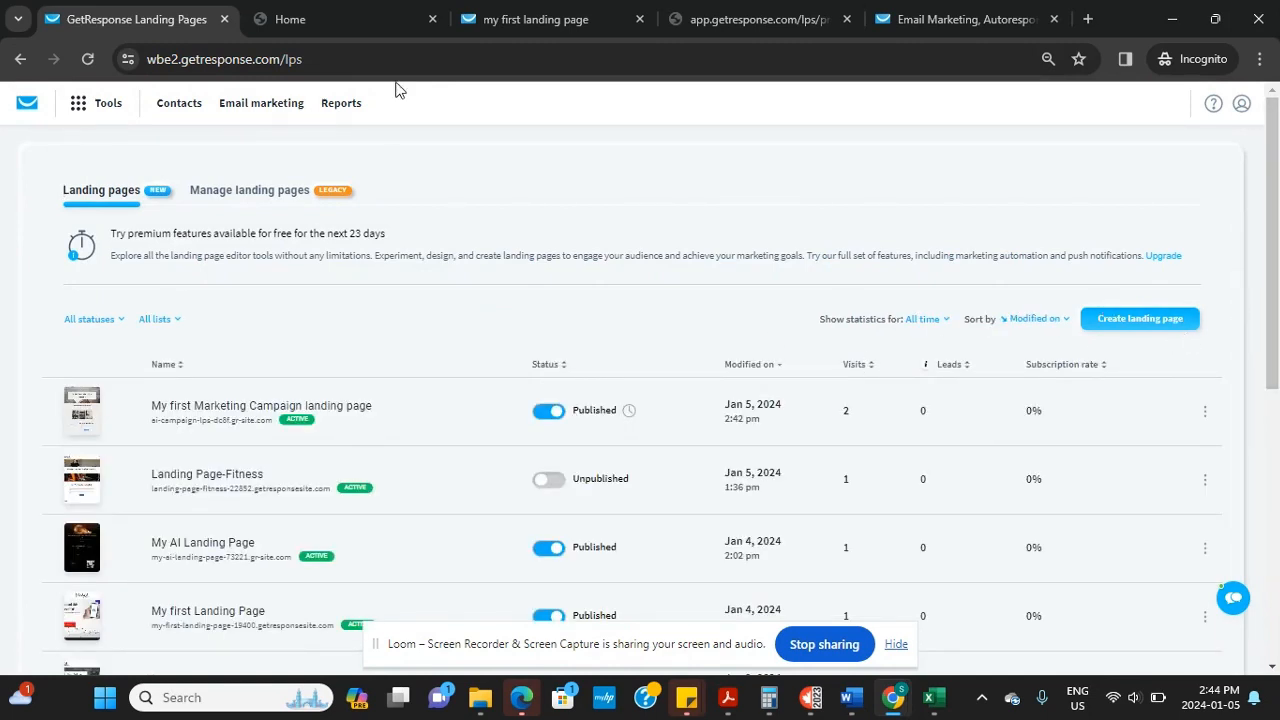
pyautogui.click(19, 61)
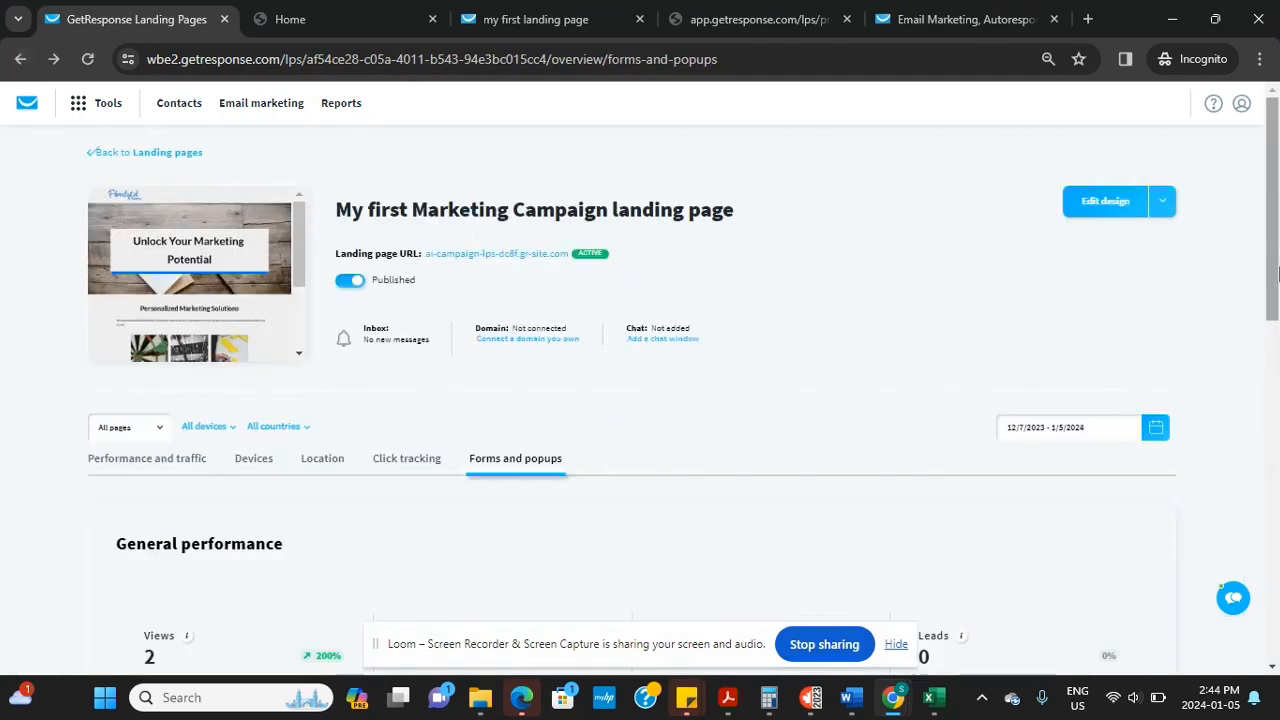
pyautogui.moveTo(1274, 287); pyautogui.dragTo(1272, 256)
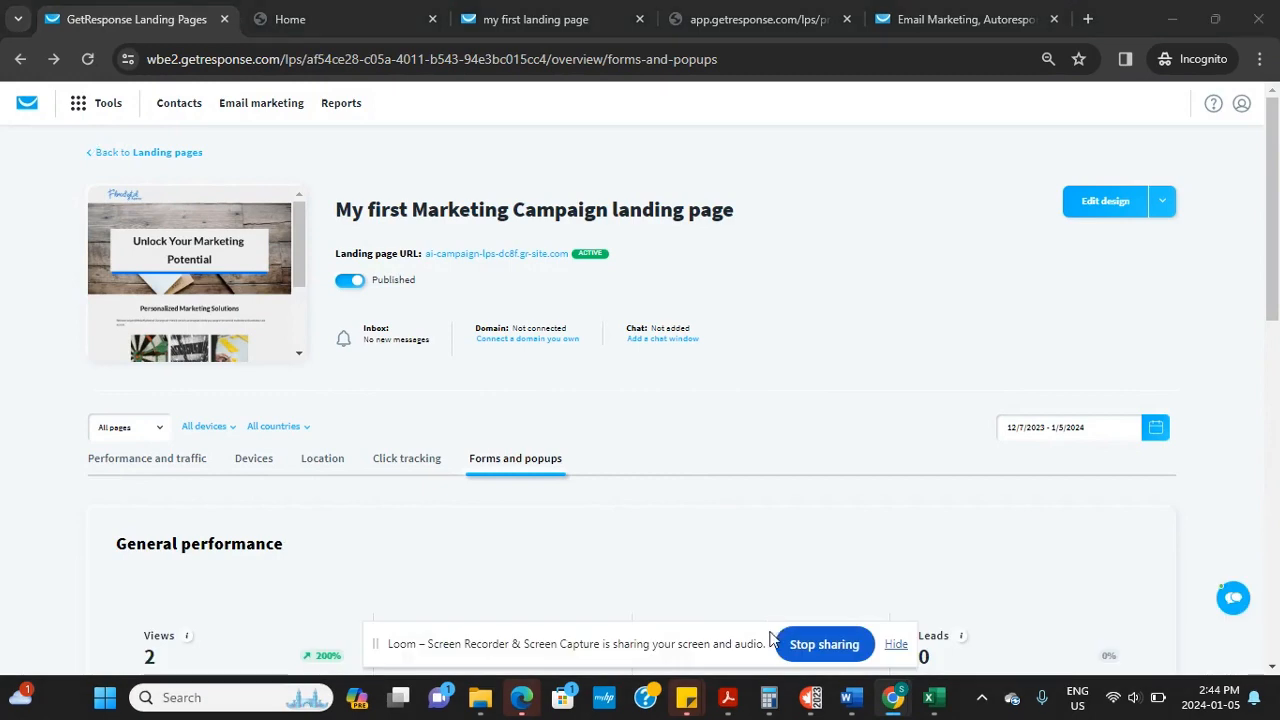
# Review the campaign autoresponder and open 'My first Marketing Campaign Autoresponder' via Edit message
pyautogui.hotkey('alt', 'Tab')
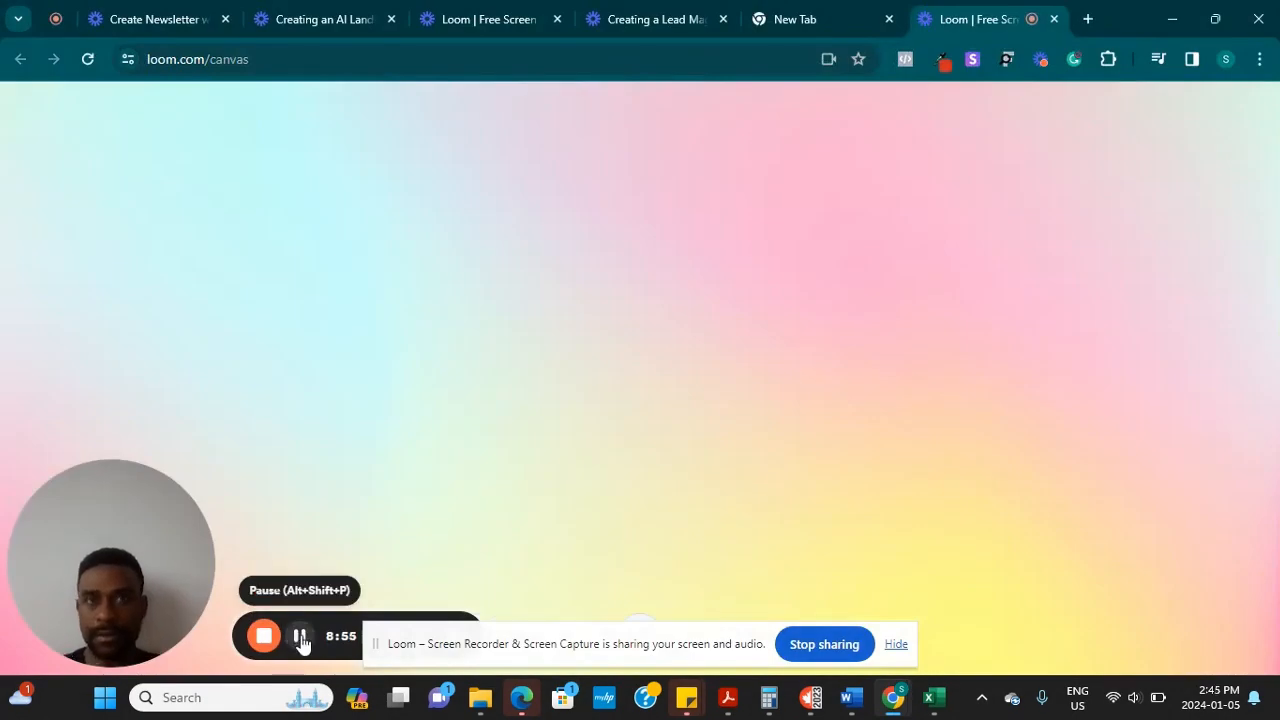
pyautogui.hotkey('alt', 'Tab')
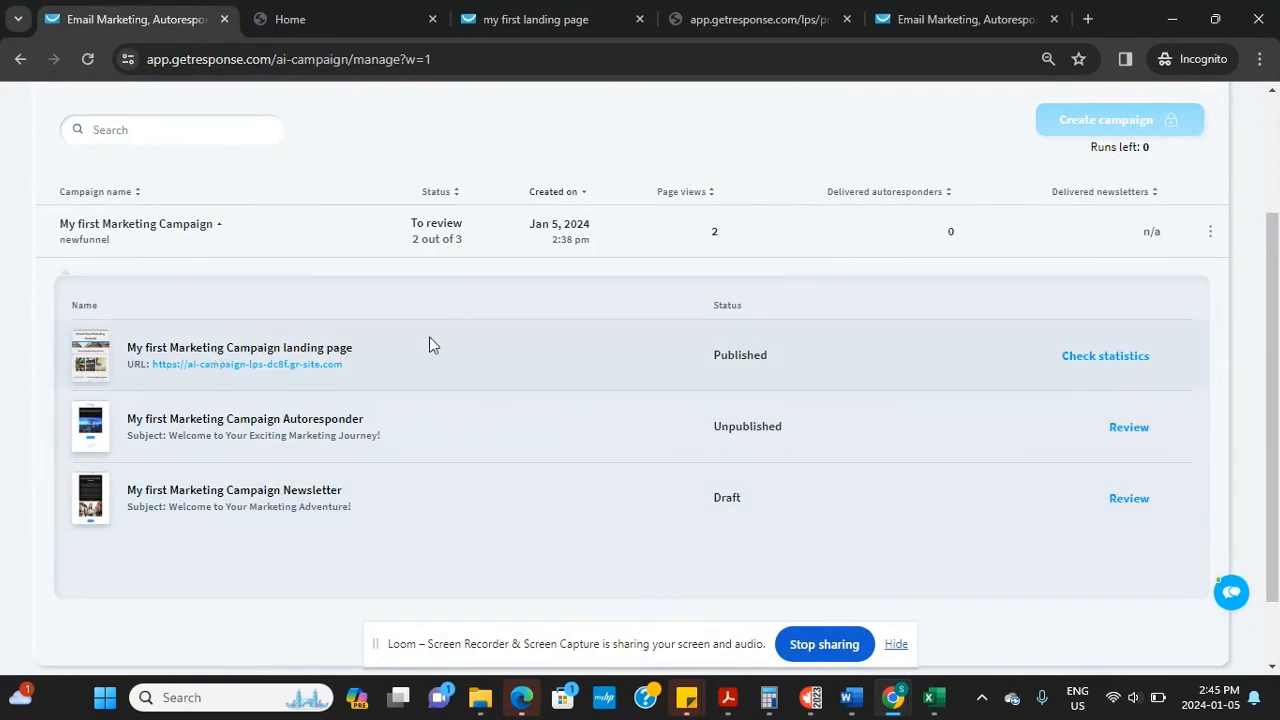
pyautogui.click(1129, 428)
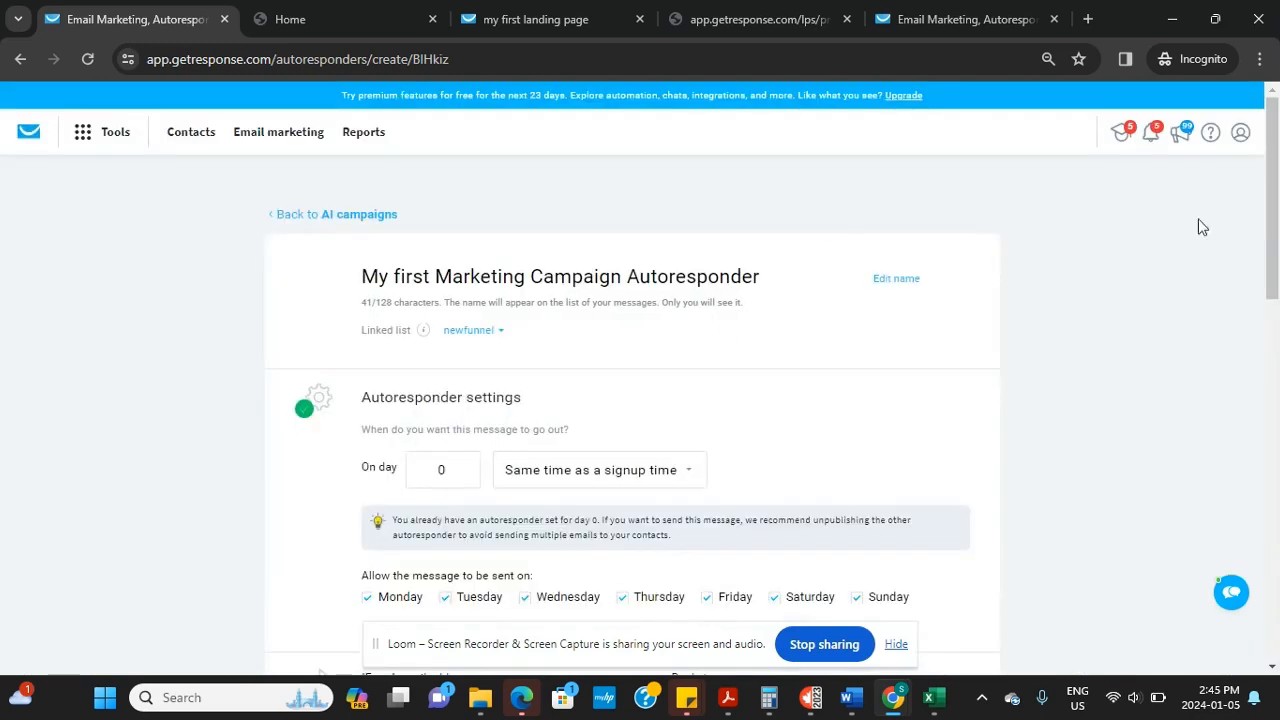
pyautogui.rightClick(1276, 257)
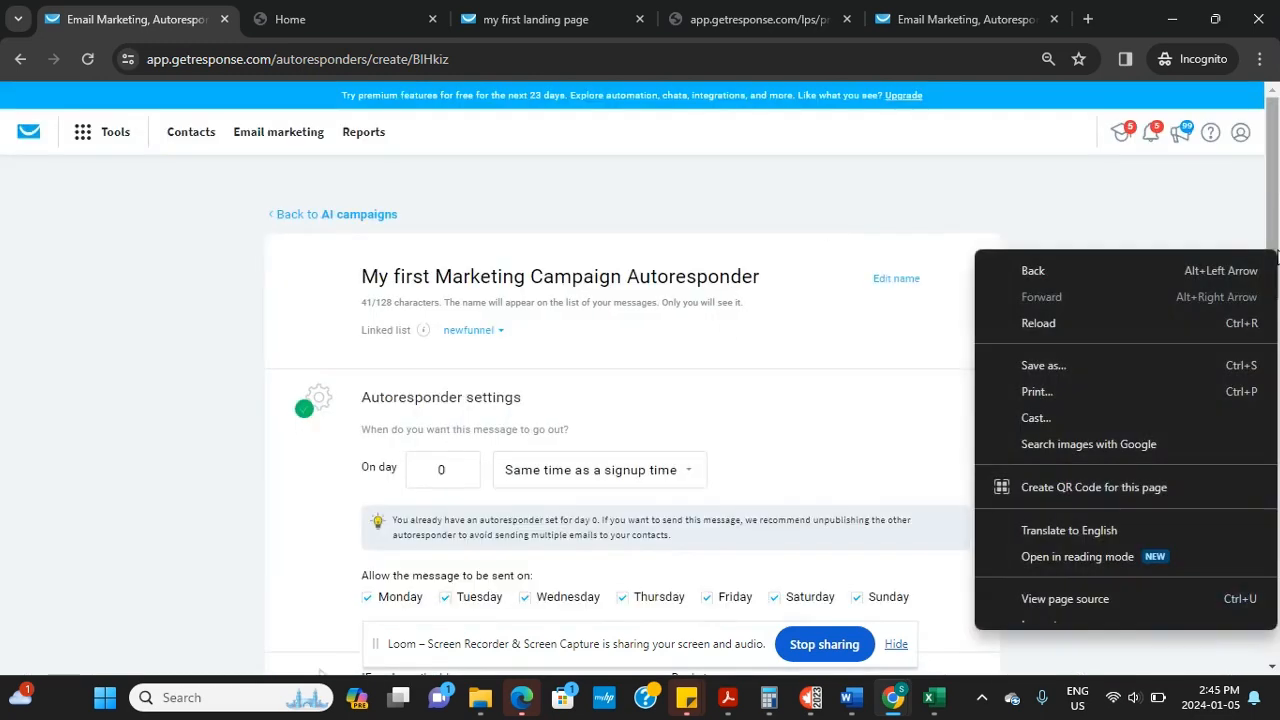
pyautogui.moveTo(1277, 170); pyautogui.dragTo(1277, 453)
pyautogui.moveTo(455, 392)
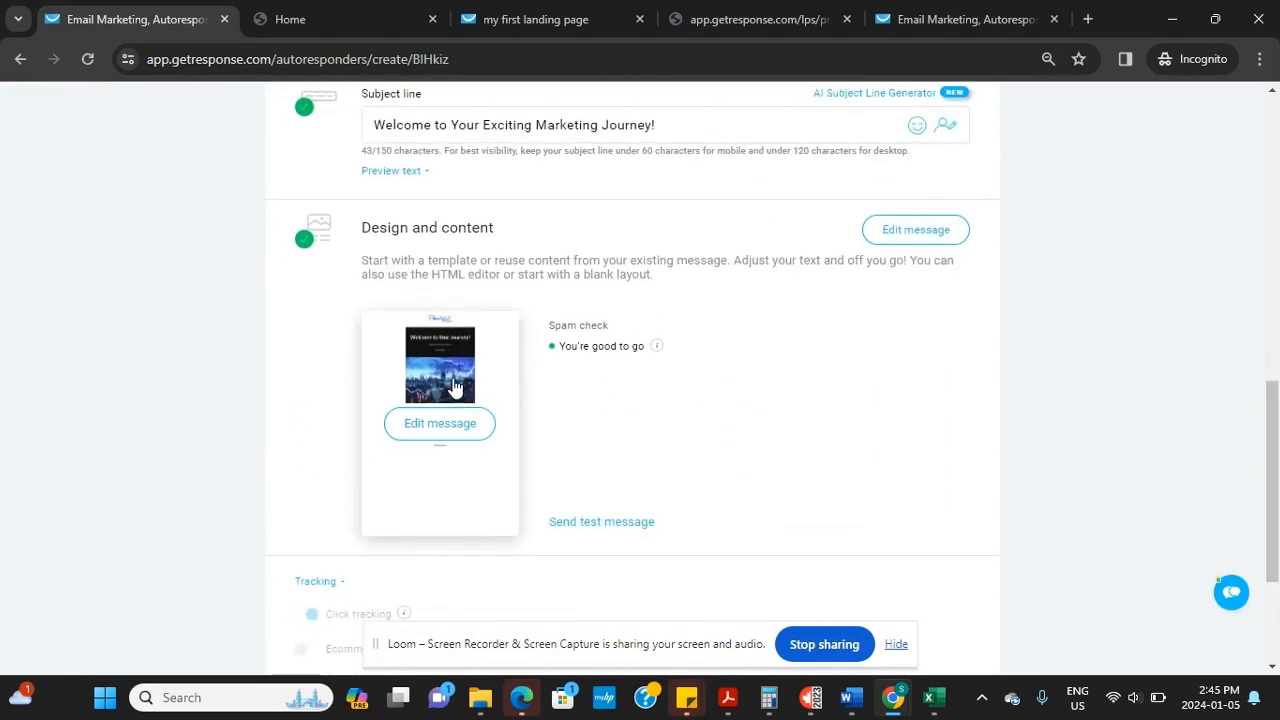
pyautogui.click(440, 425)
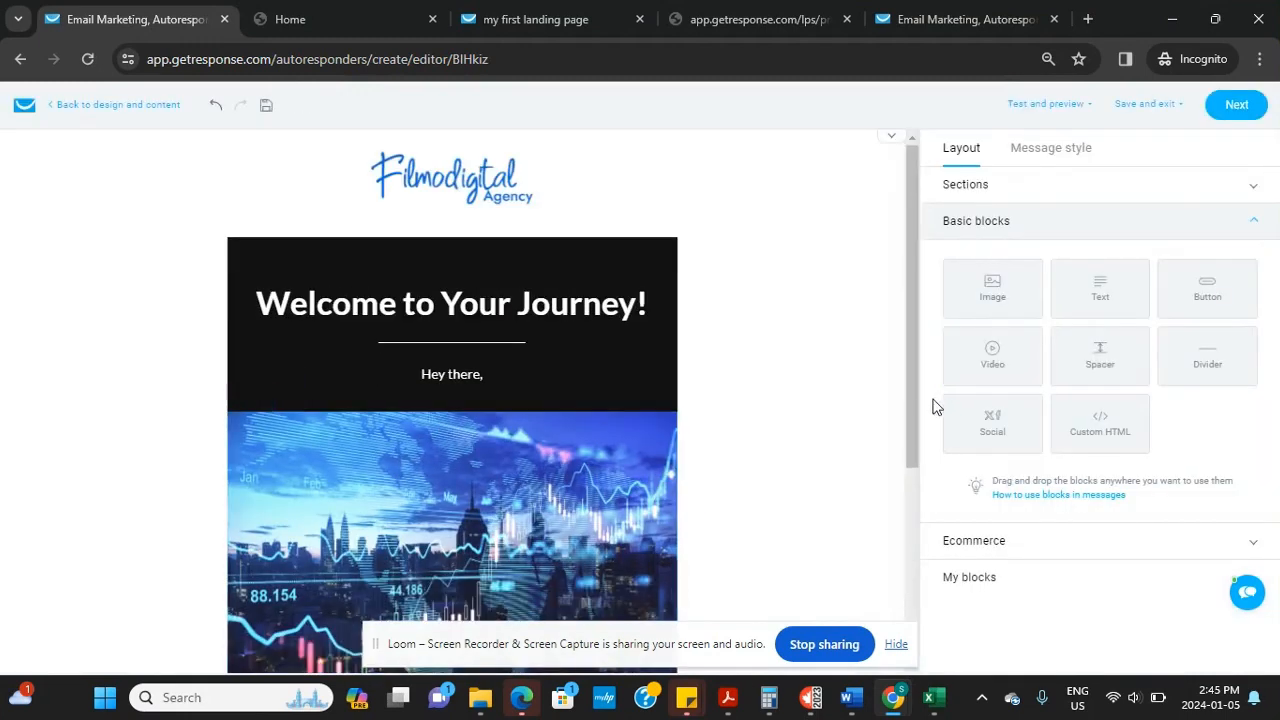
# Type 'Welcome' with new lines into the empty text block under the image
pyautogui.moveTo(911, 414); pyautogui.dragTo(918, 597)
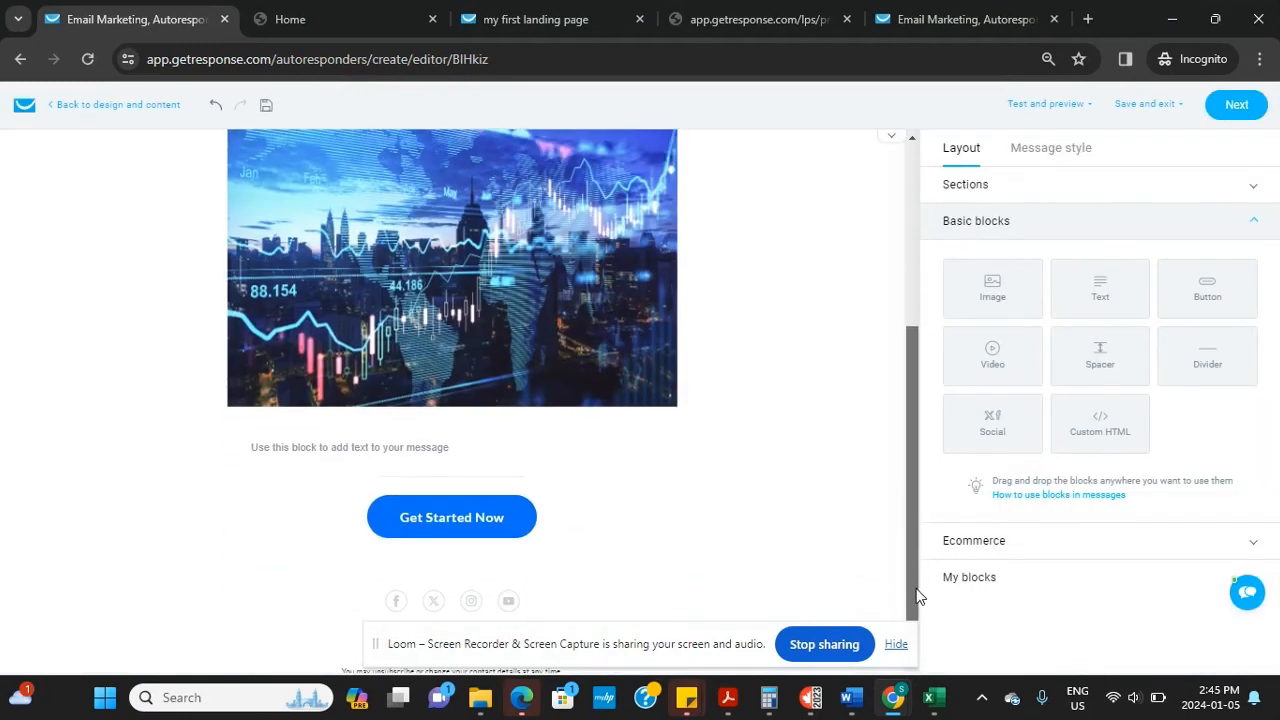
pyautogui.scroll(3, 891, 494)
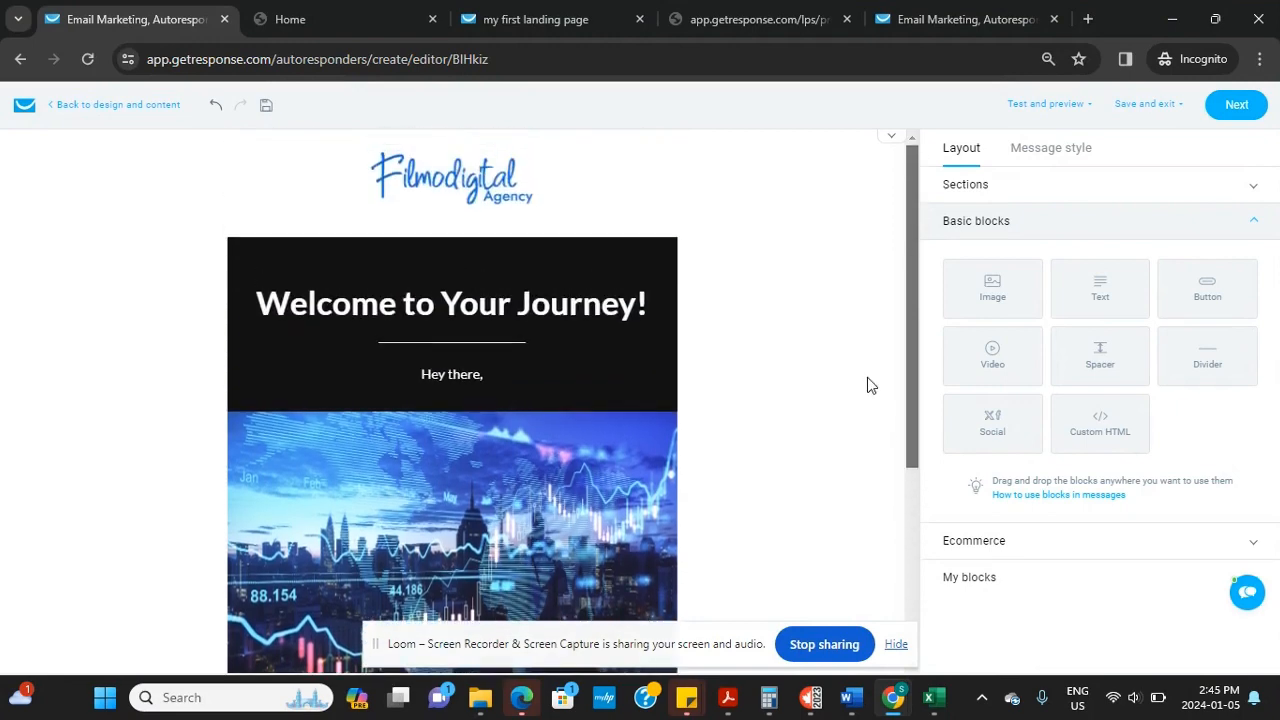
pyautogui.scroll(-2, 869, 590)
pyautogui.scroll(-2, 869, 590)
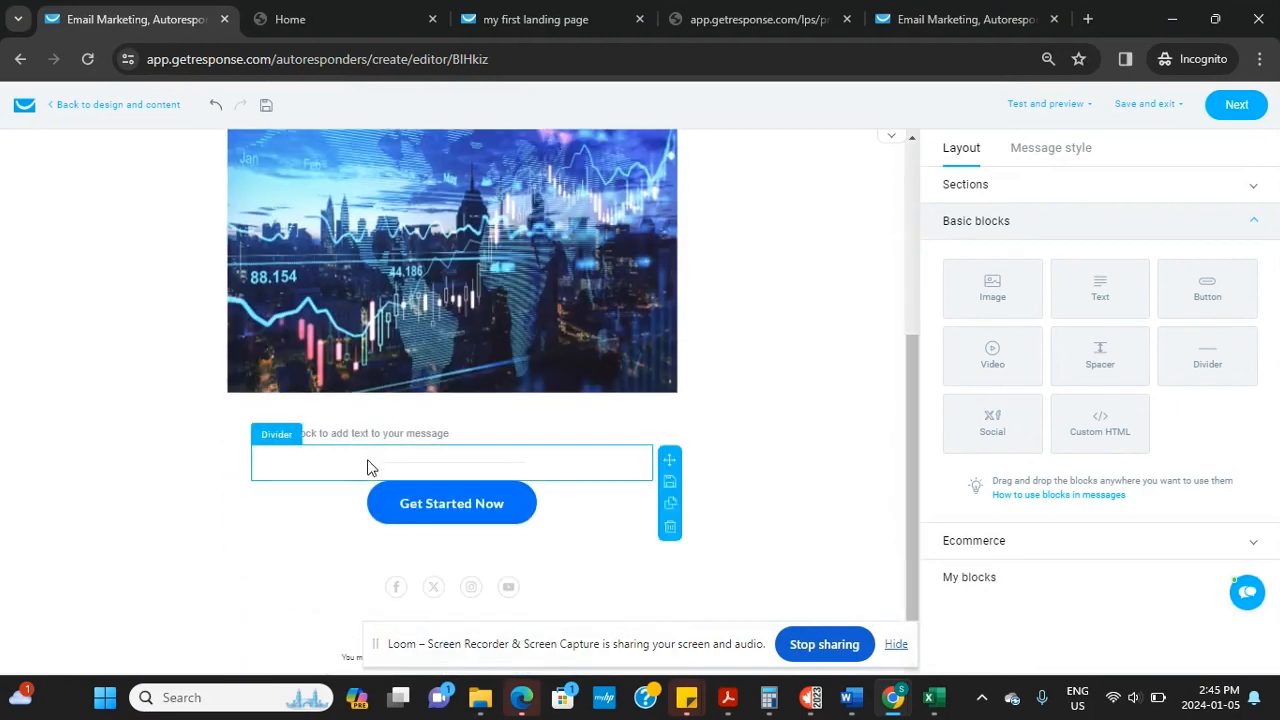
pyautogui.click(378, 434)
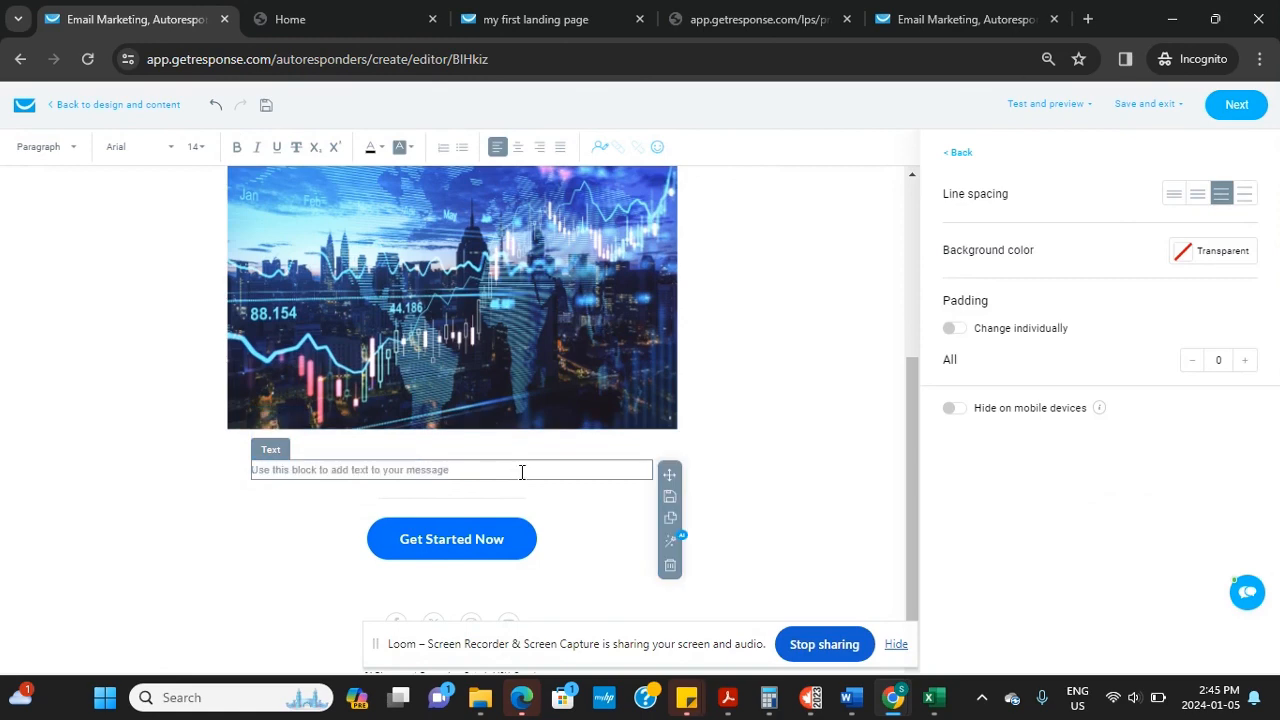
pyautogui.write('W')
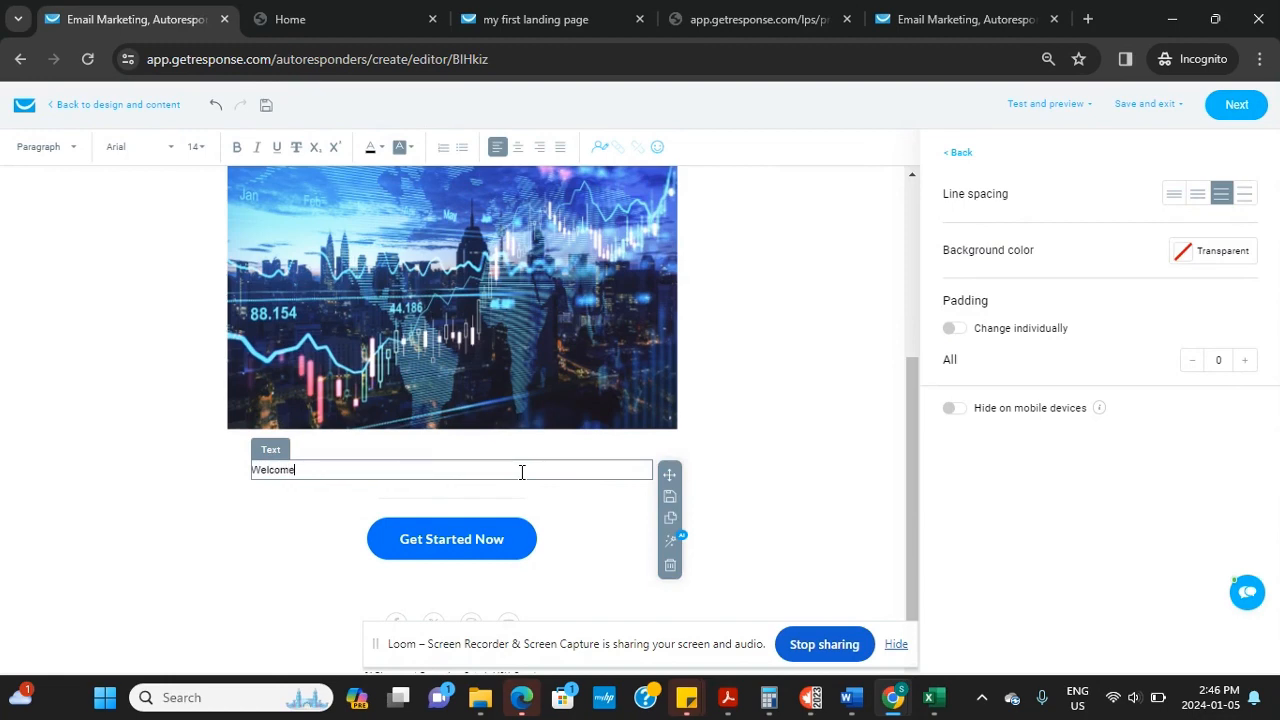
pyautogui.write('elcome')
pyautogui.press('Return')
pyautogui.press('Return')
pyautogui.press('BackSpace')
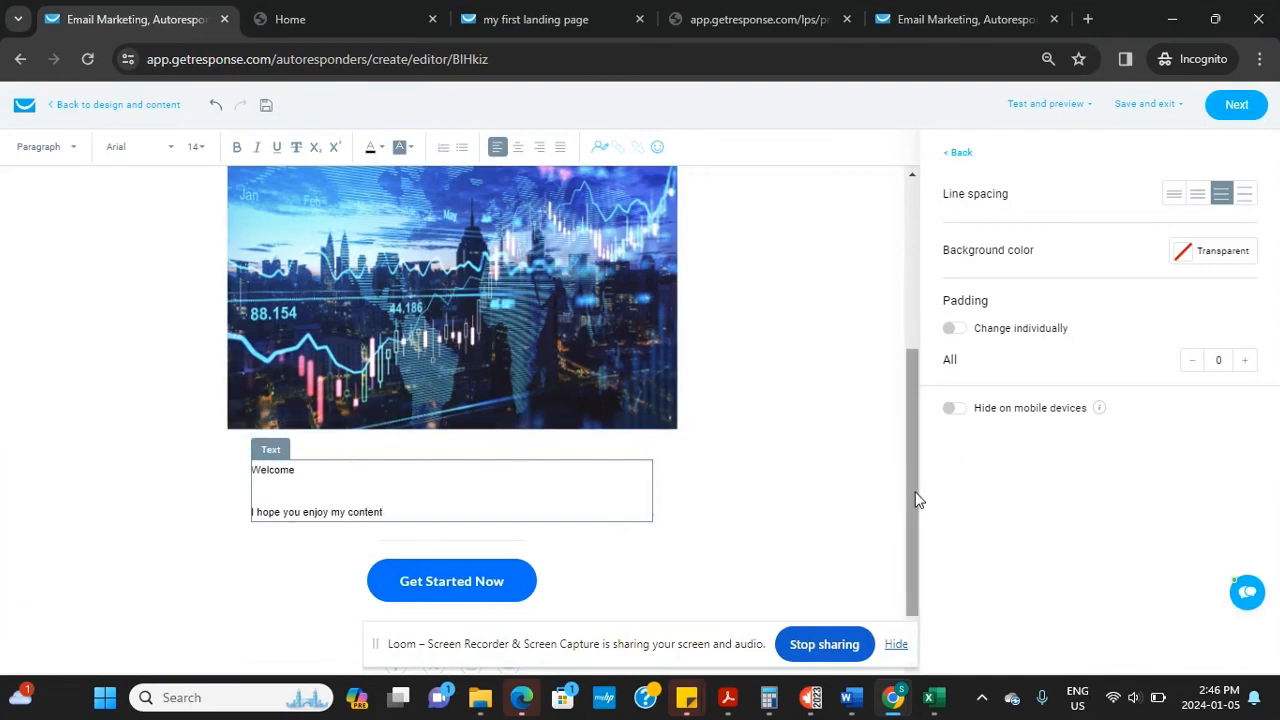
# Delete the 'Welcome to Your Journey!' header section, undo it, and continue
pyautogui.moveTo(917, 500); pyautogui.dragTo(920, 305)
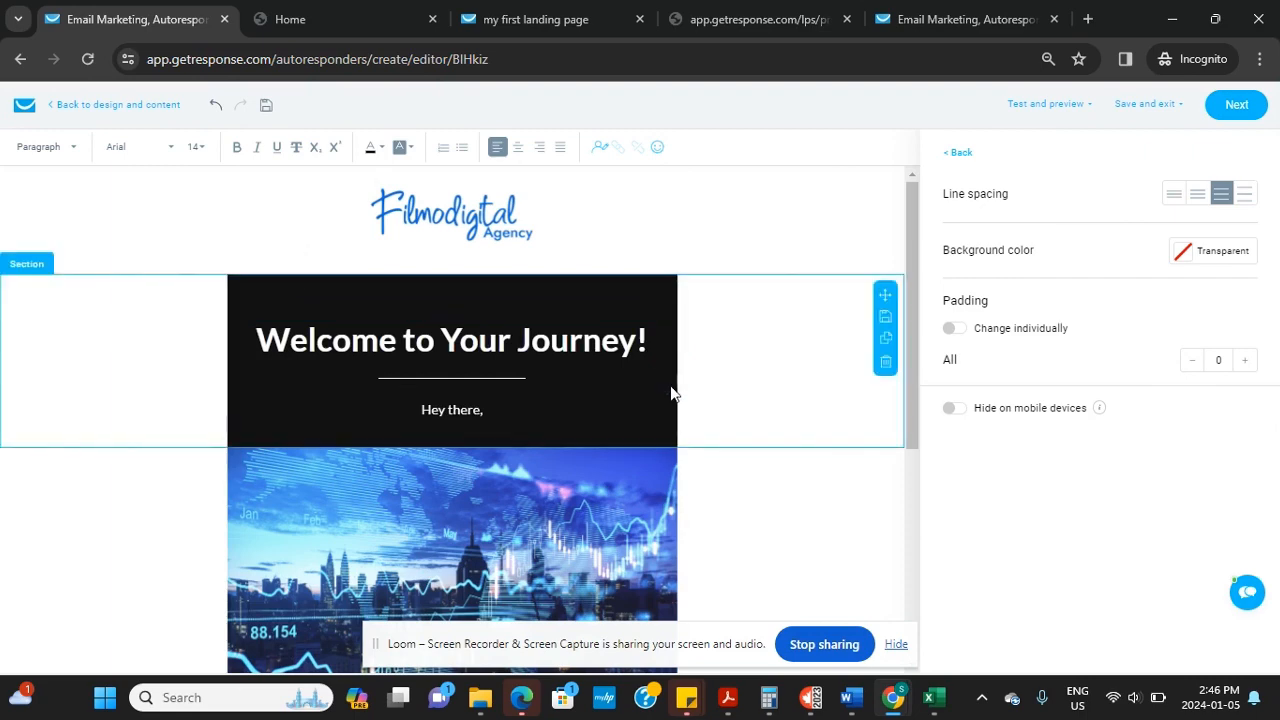
pyautogui.click(884, 366)
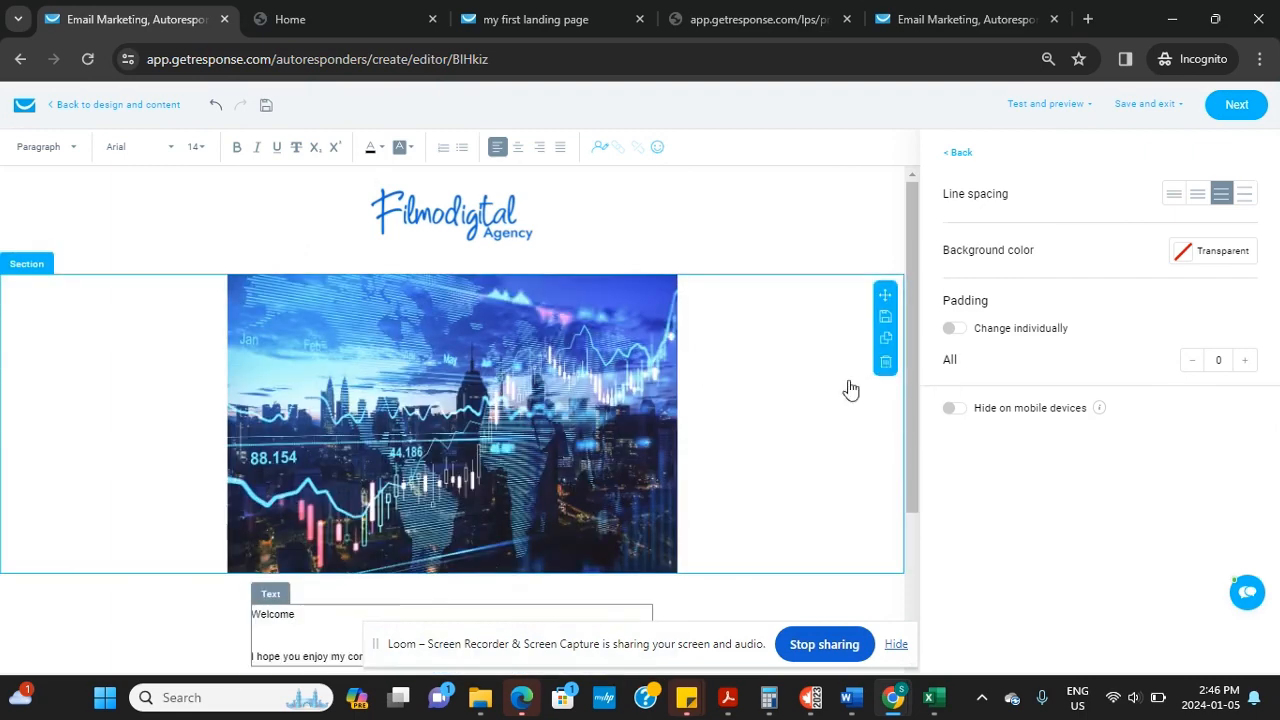
pyautogui.click(216, 106)
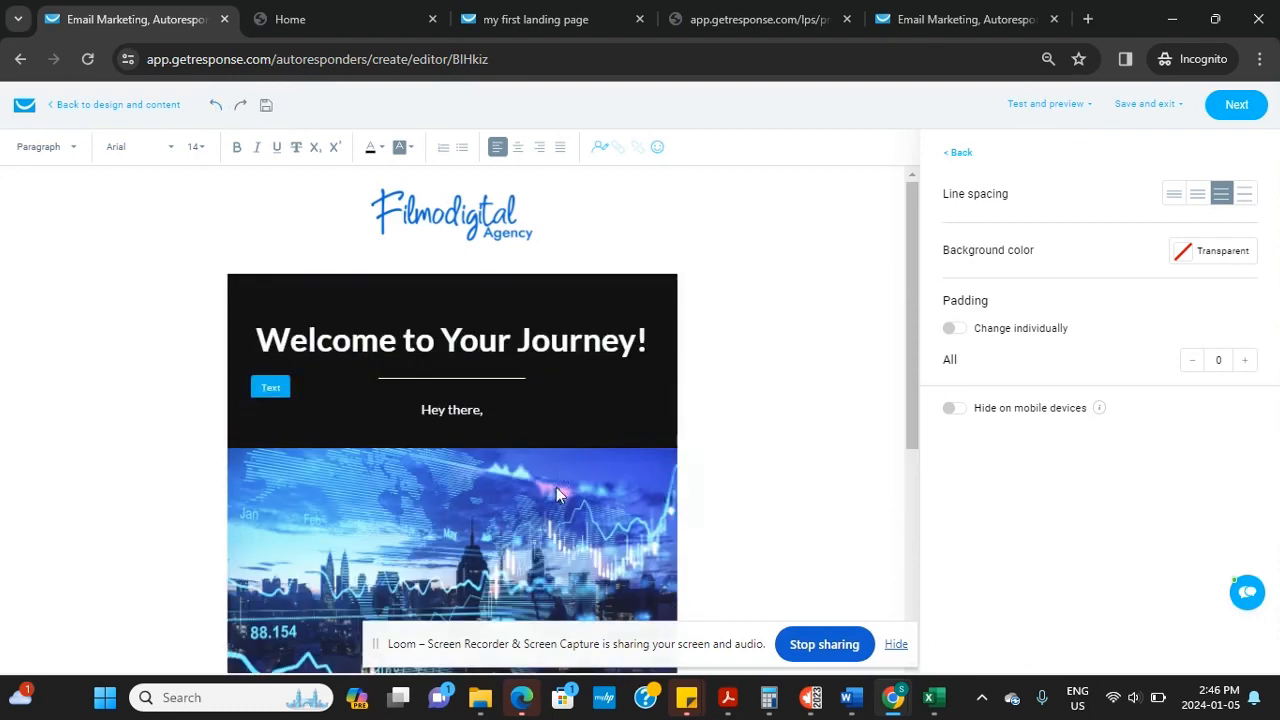
pyautogui.click(1240, 110)
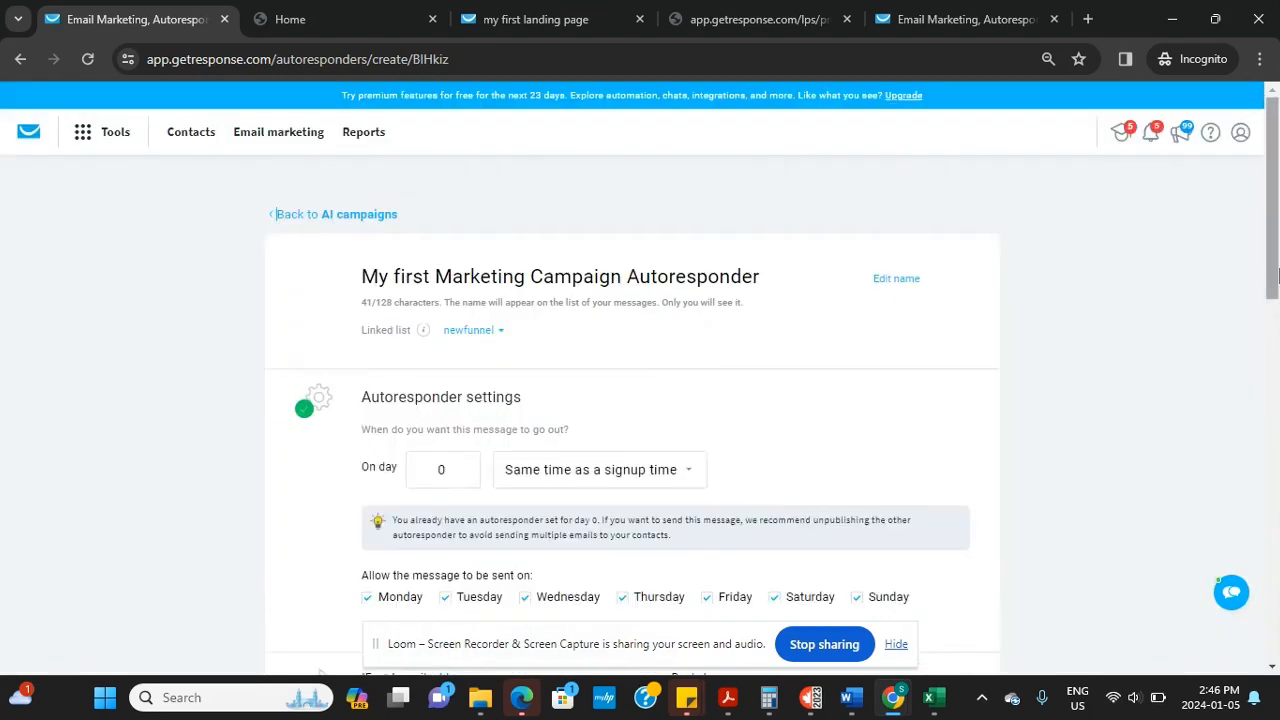
# Save and publish the autoresponder, then close the Watch tutorial videos panel
pyautogui.moveTo(1277, 275); pyautogui.dragTo(1262, 637)
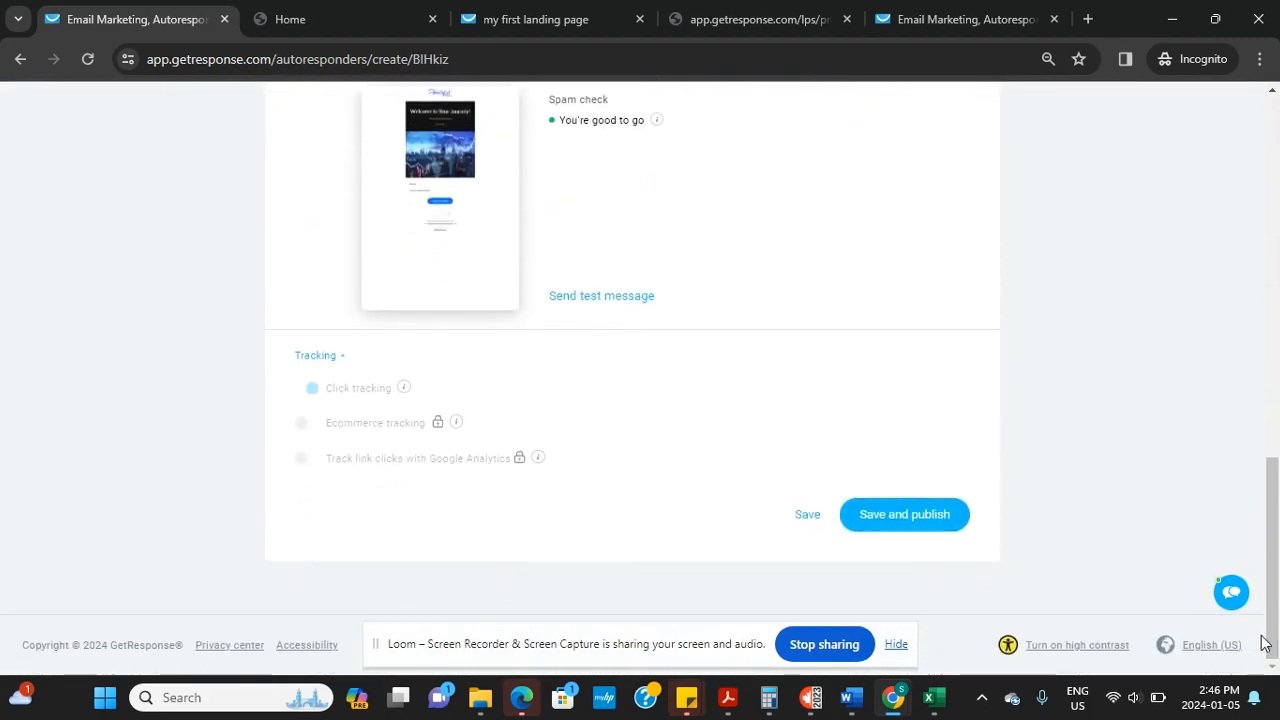
pyautogui.click(905, 516)
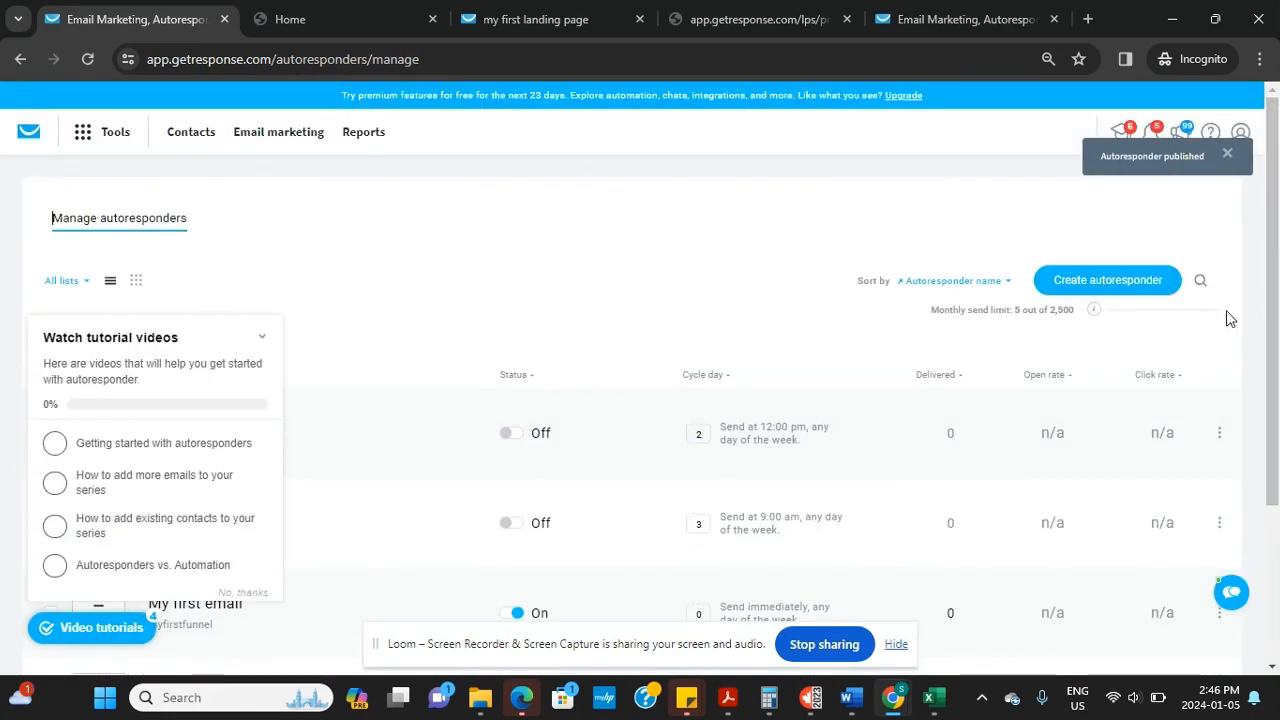
pyautogui.click(260, 343)
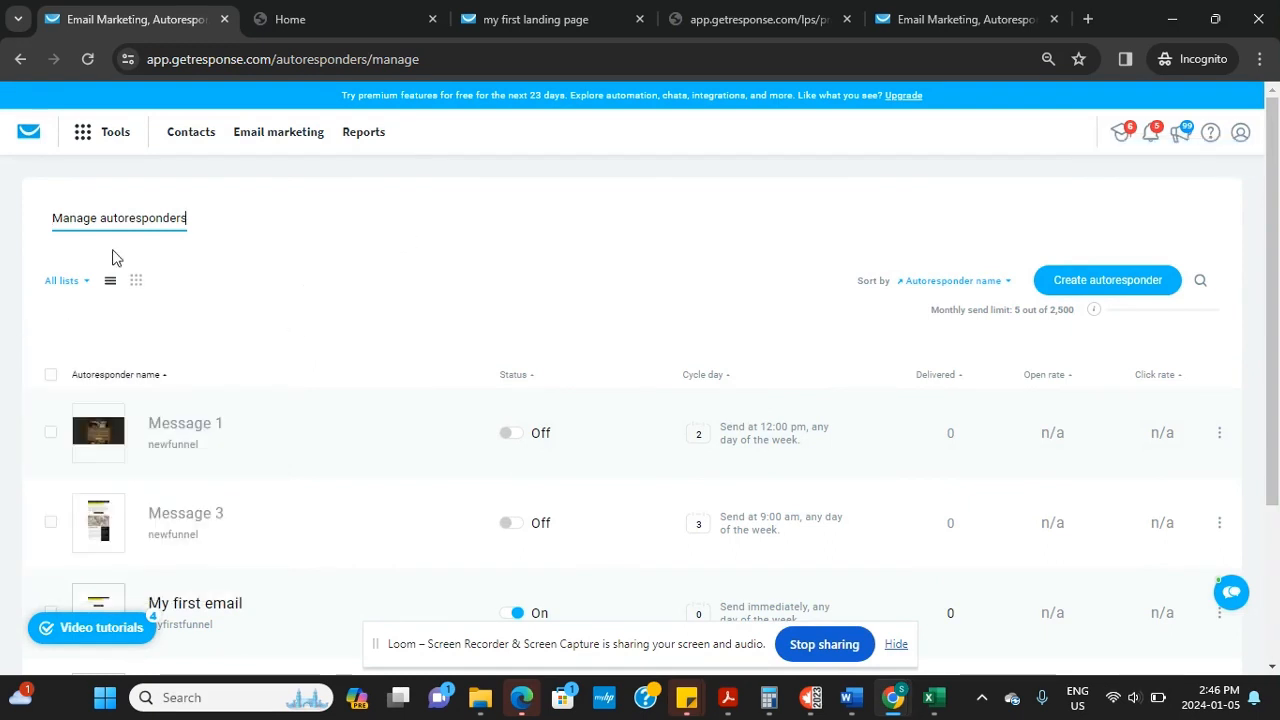
# Go to Tools > AI campaigns and preview the now-published autoresponder email
pyautogui.click(80, 135)
pyautogui.click(56, 182)
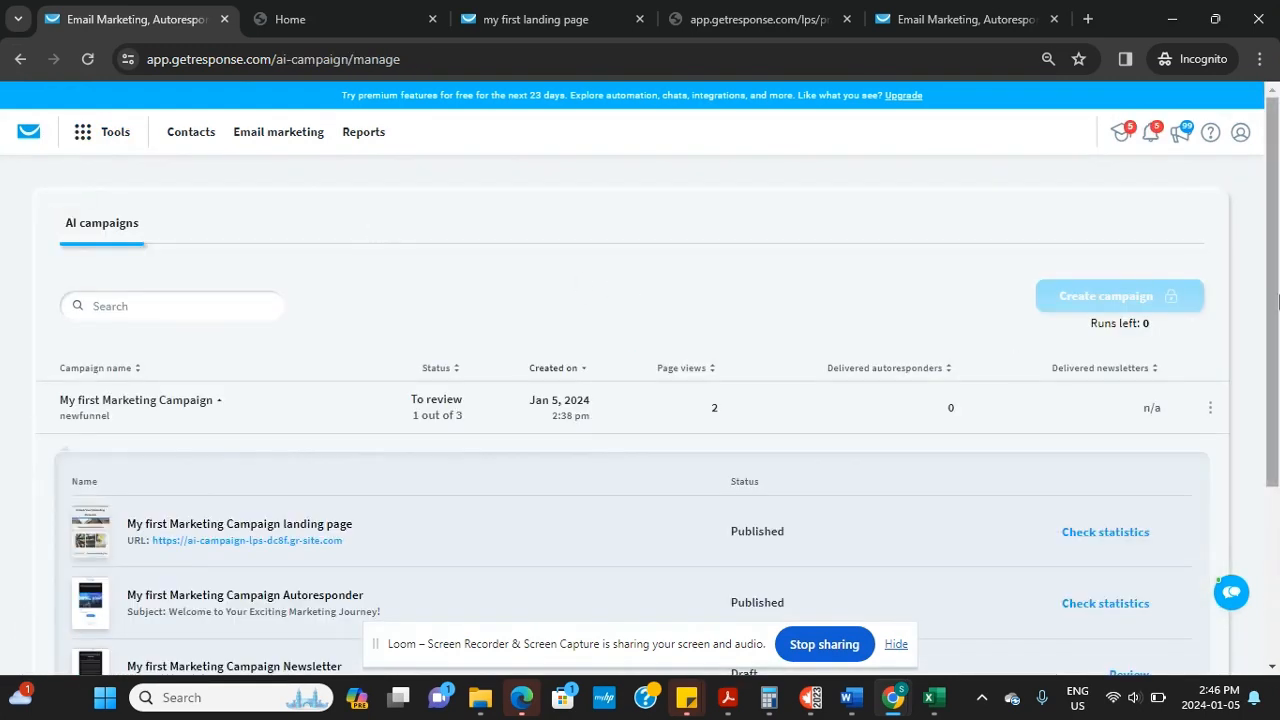
pyautogui.scroll(-2, 1277, 302)
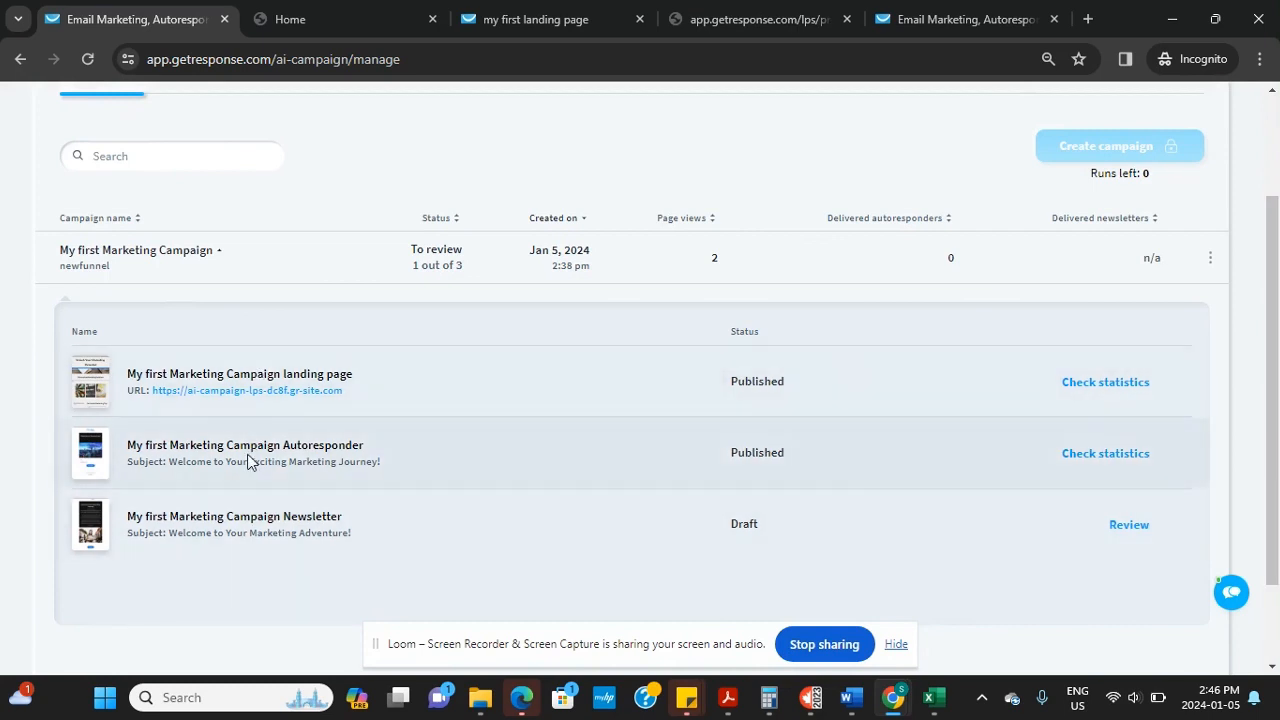
pyautogui.click(90, 452)
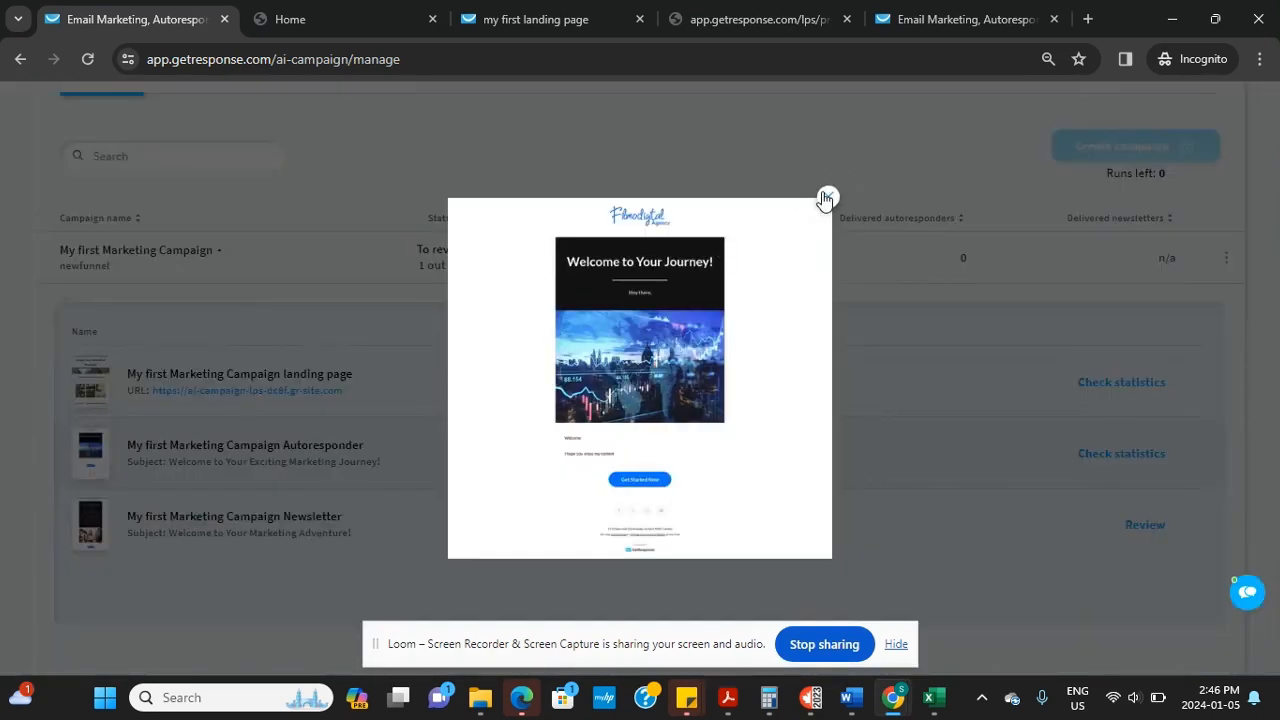
pyautogui.click(824, 195)
pyautogui.scroll(2, 1277, 237)
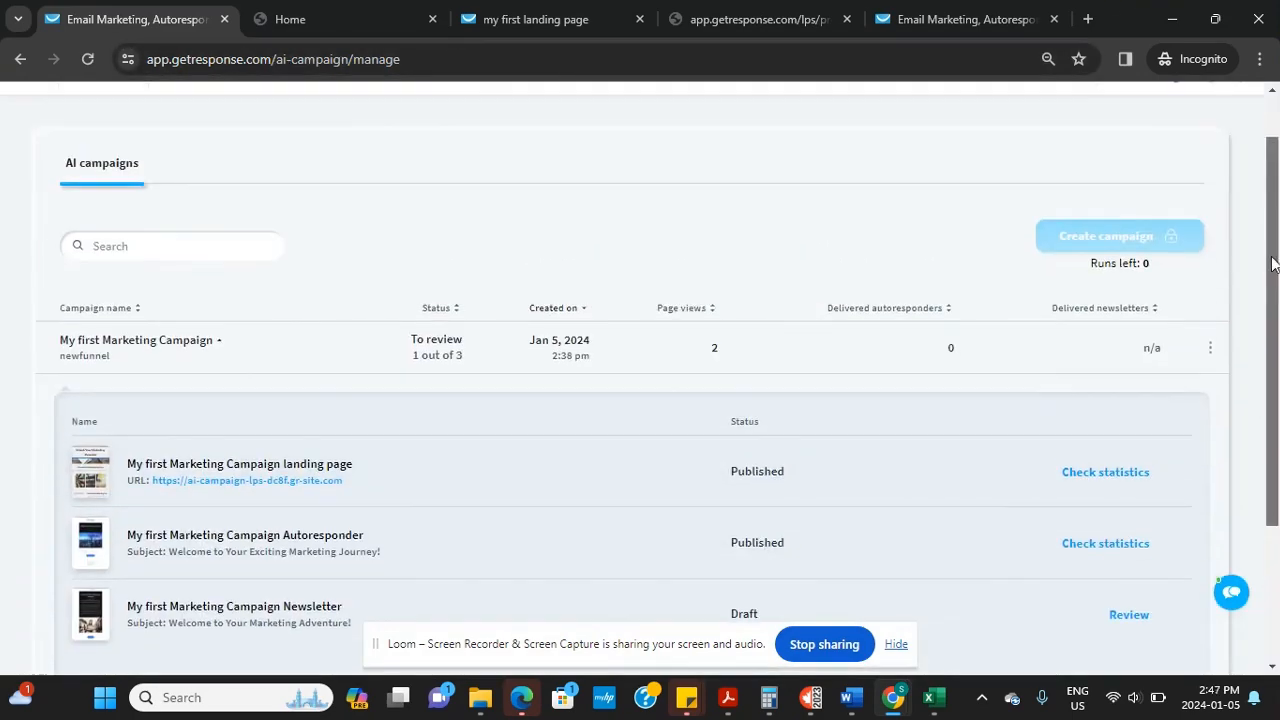
pyautogui.moveTo(1277, 237); pyautogui.dragTo(1277, 327)
pyautogui.scroll(2, 1277, 327)
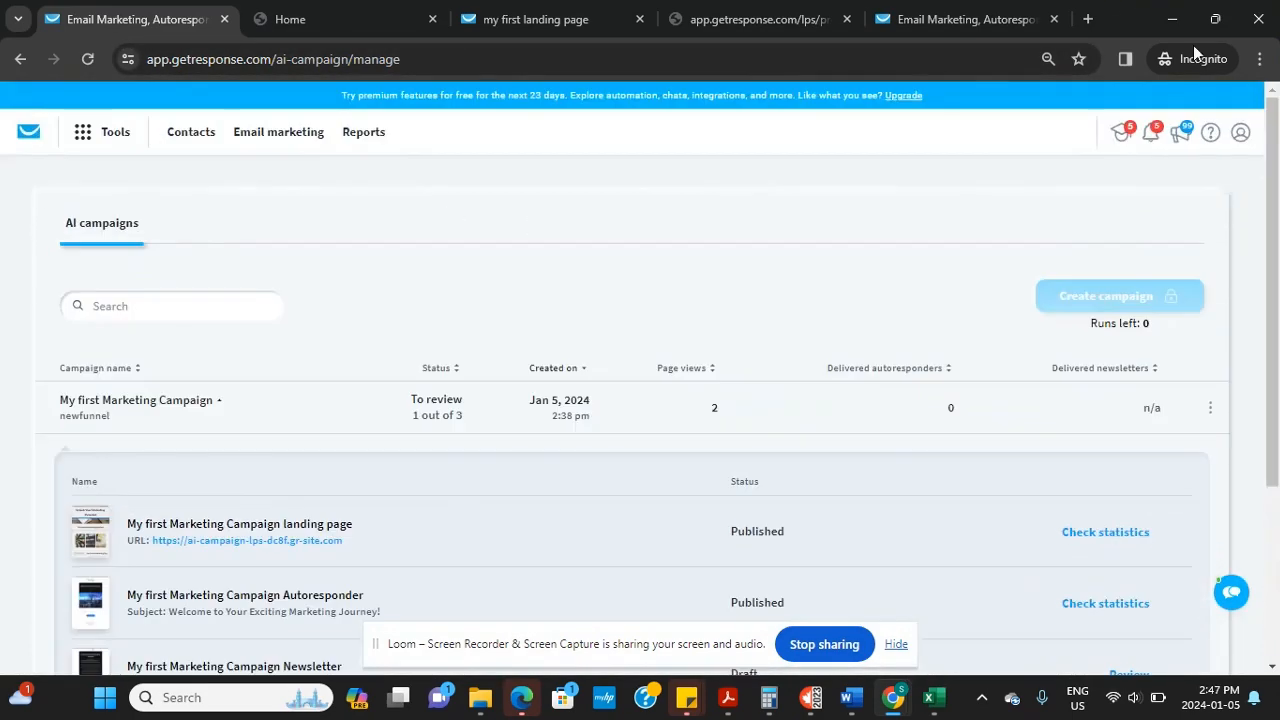
# Open Manage autoresponders, view the campaign autoresponder's settings, then open its row's actions menu
pyautogui.click(82, 136)
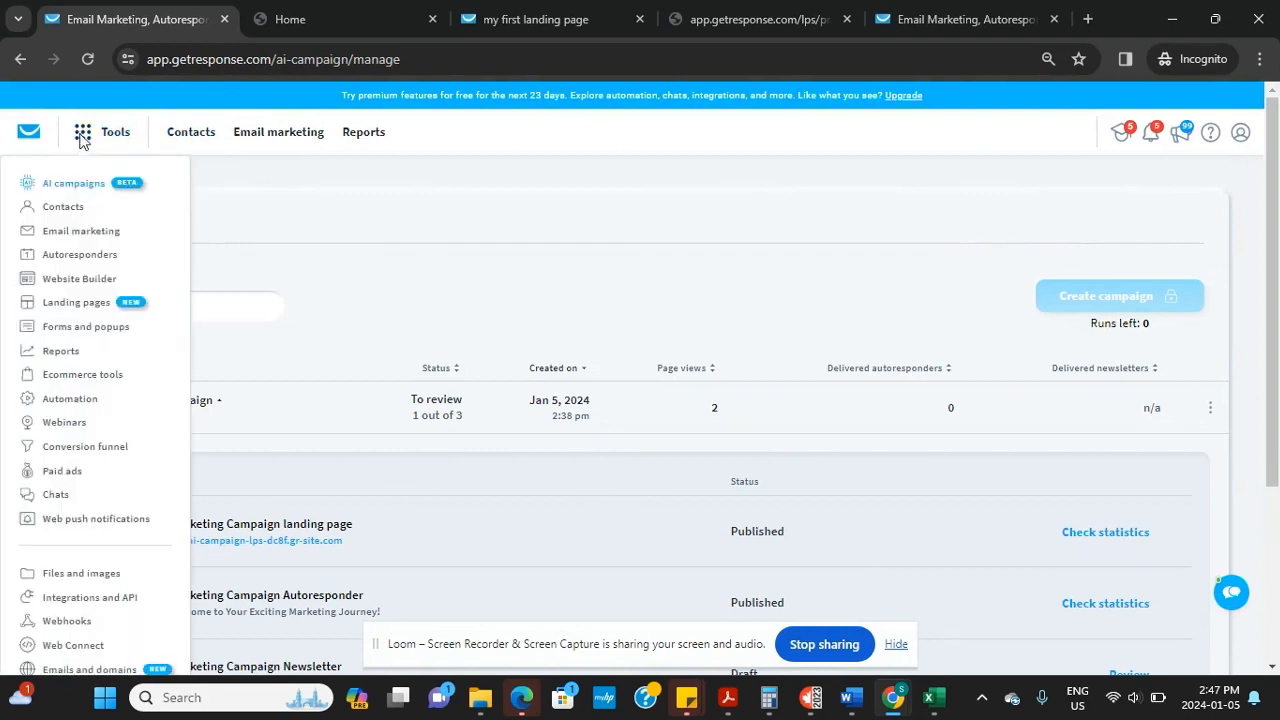
pyautogui.click(85, 256)
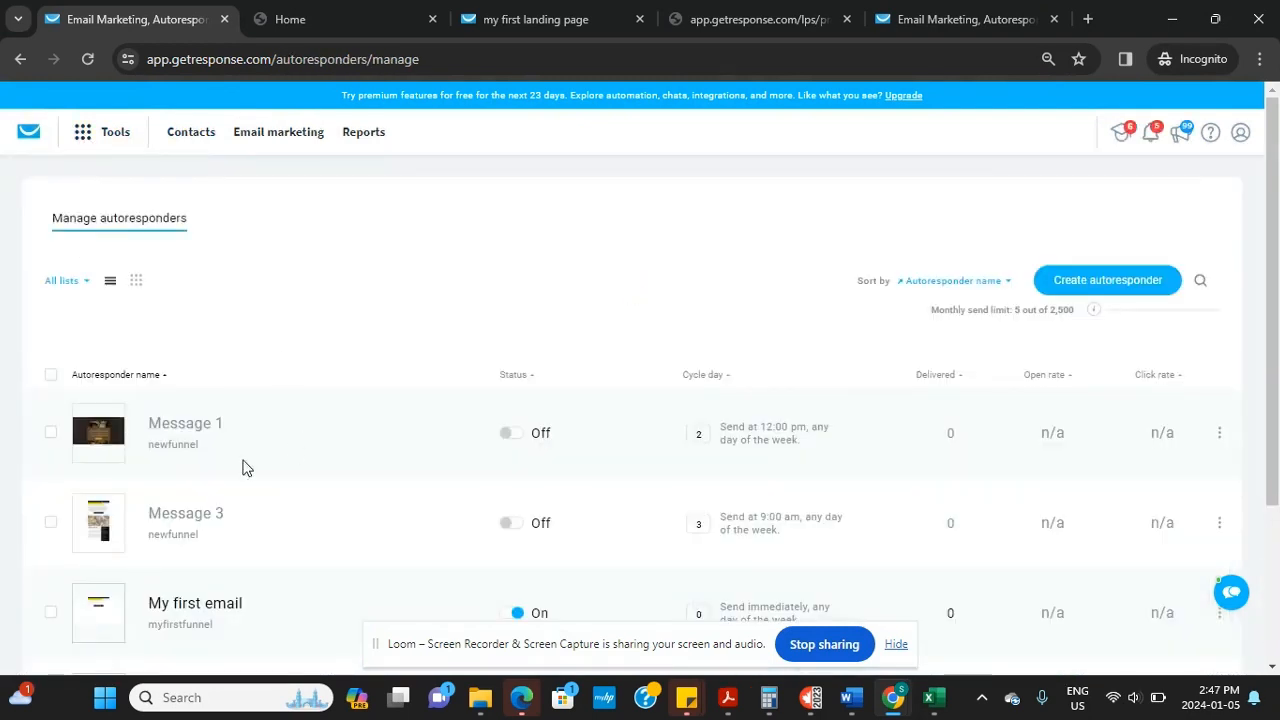
pyautogui.scroll(-2, 1277, 352)
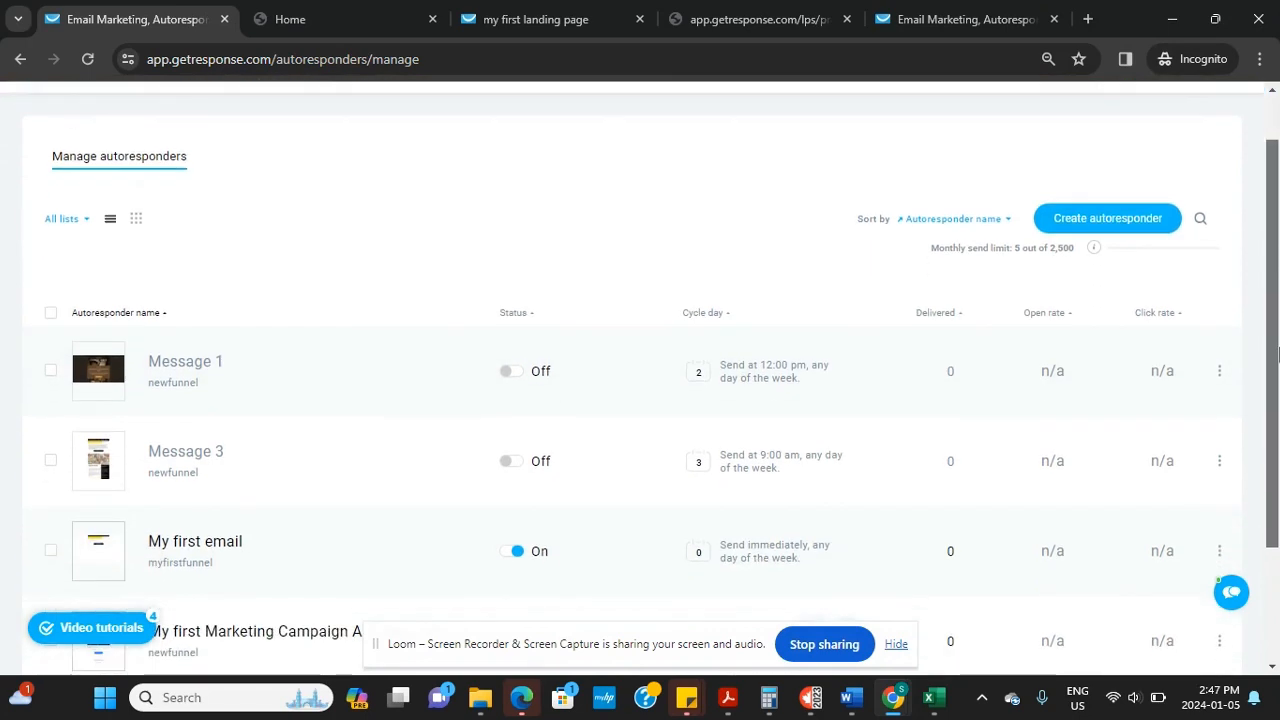
pyautogui.scroll(-3, 1206, 398)
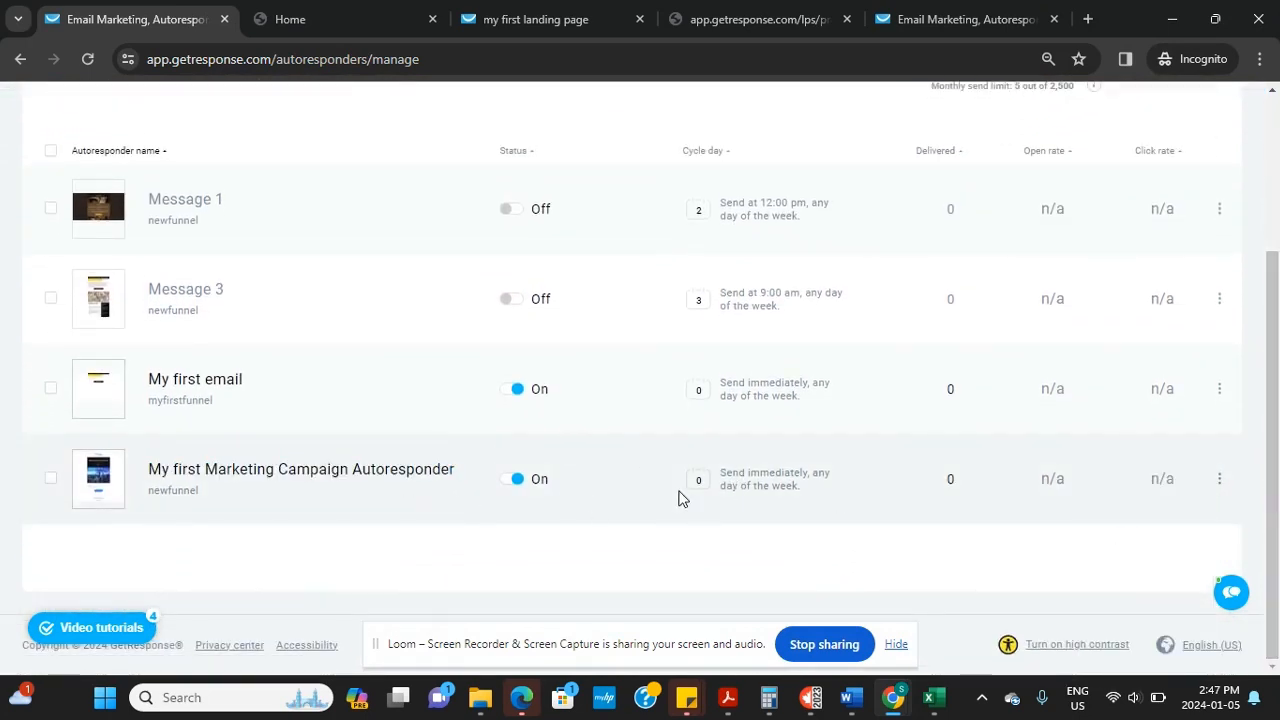
pyautogui.click(203, 474)
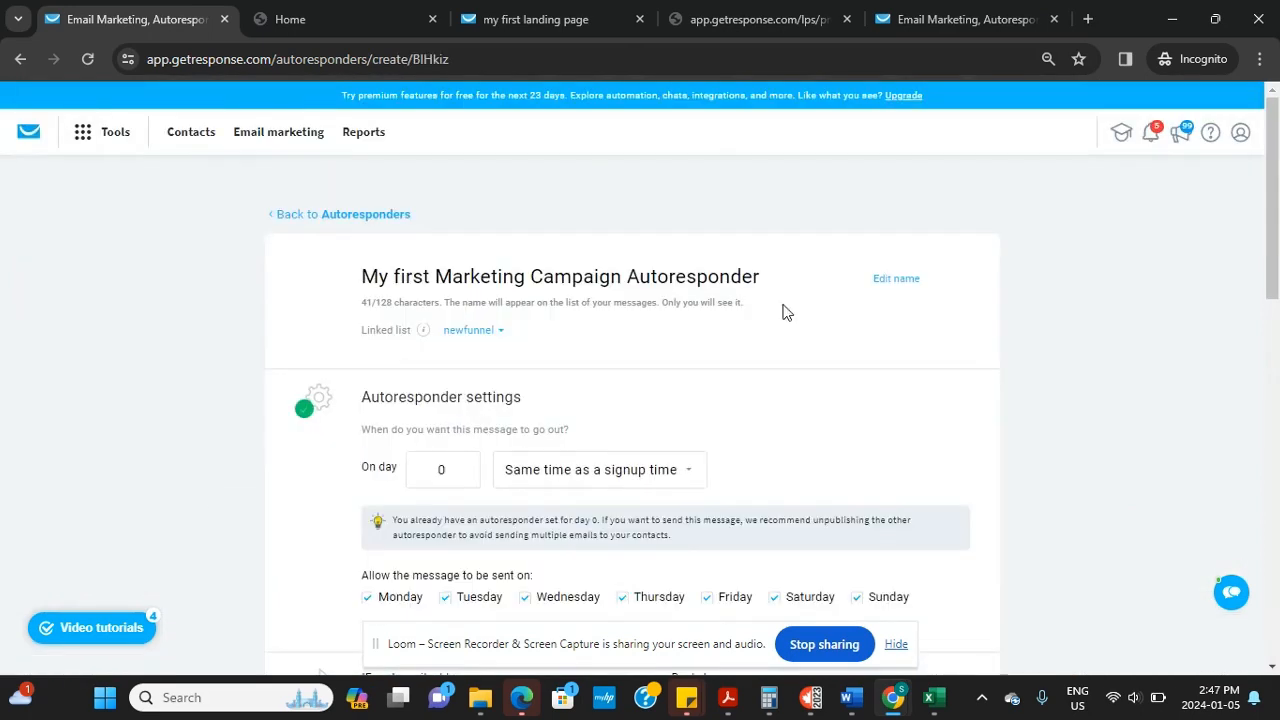
pyautogui.moveTo(1276, 240); pyautogui.dragTo(1218, 104)
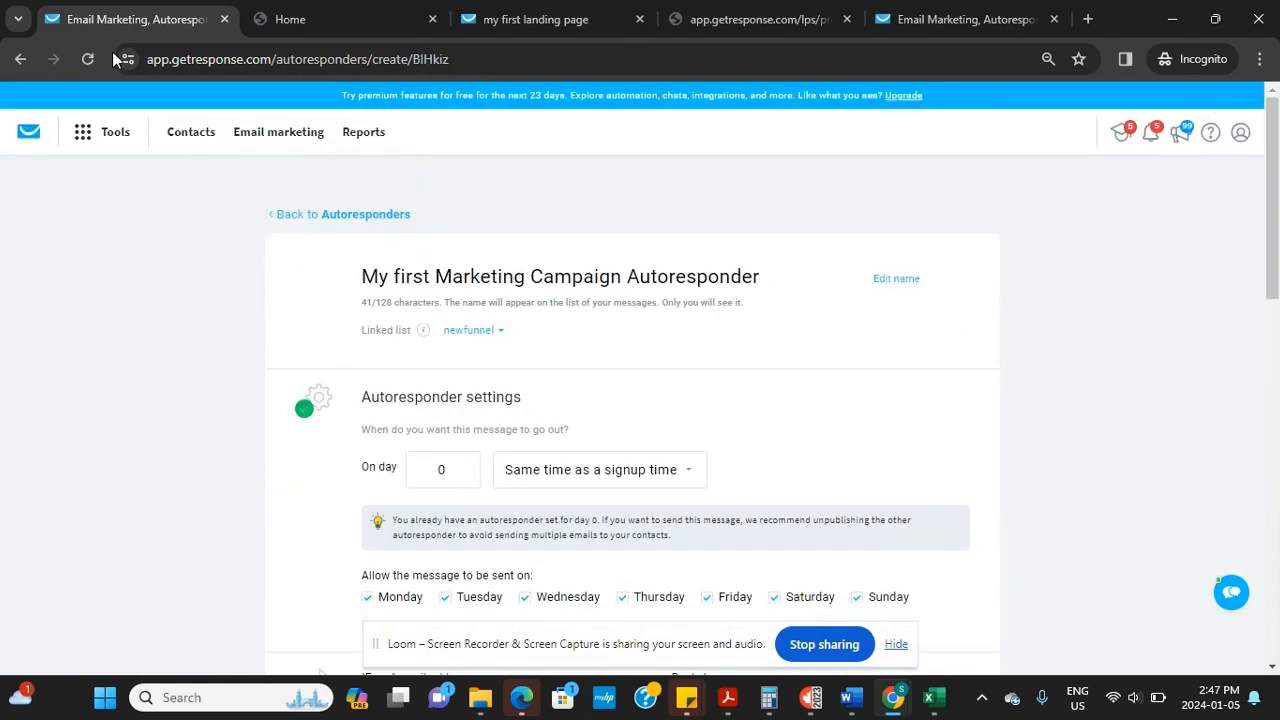
pyautogui.click(17, 60)
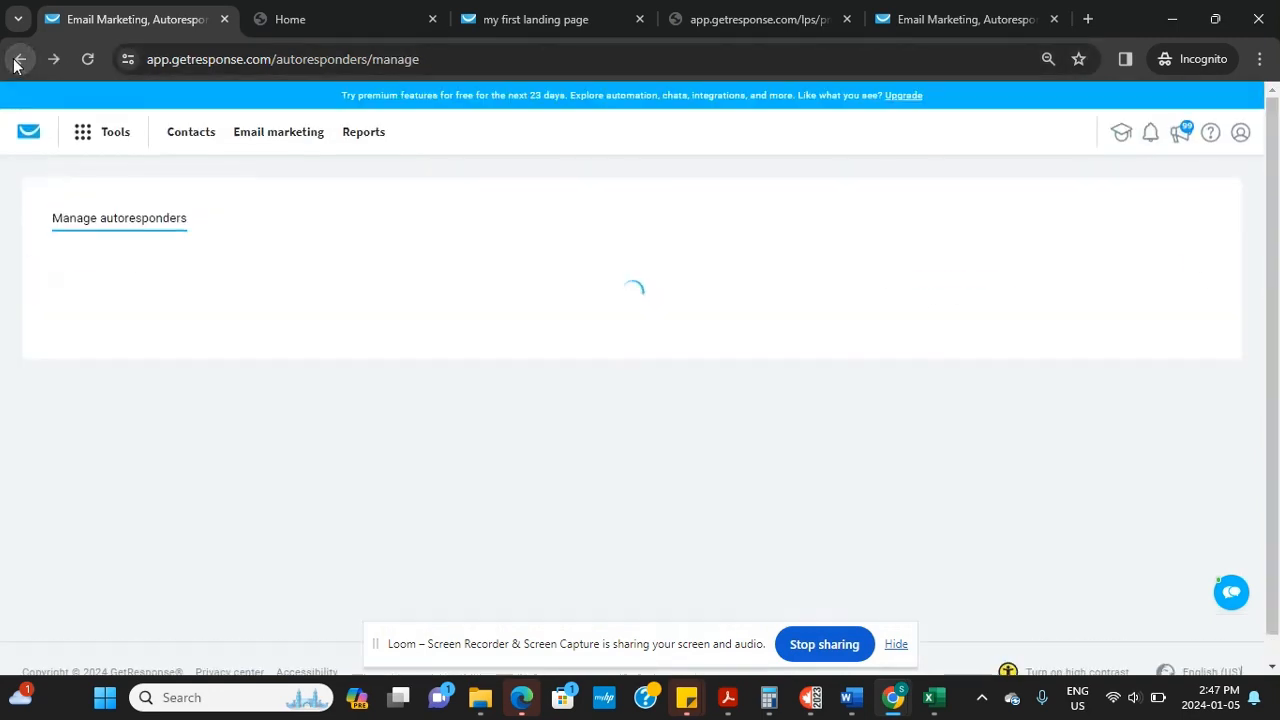
pyautogui.moveTo(1276, 387); pyautogui.dragTo(1277, 541)
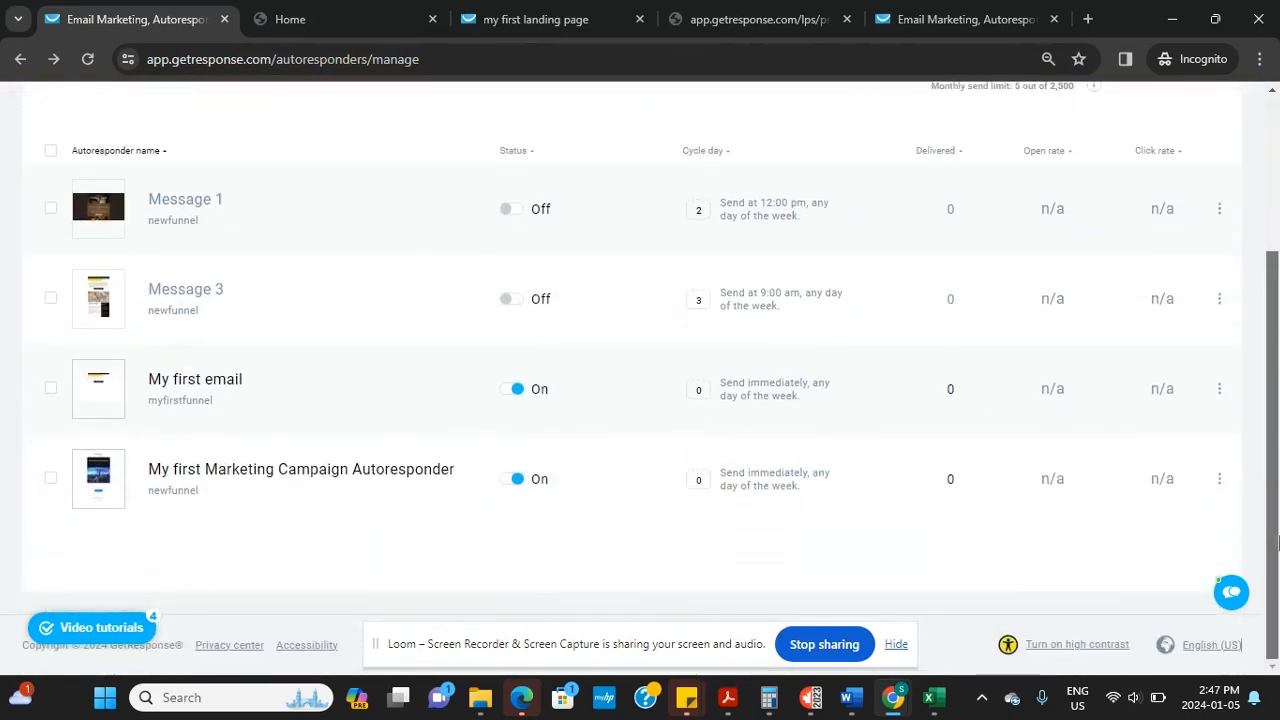
pyautogui.click(1219, 479)
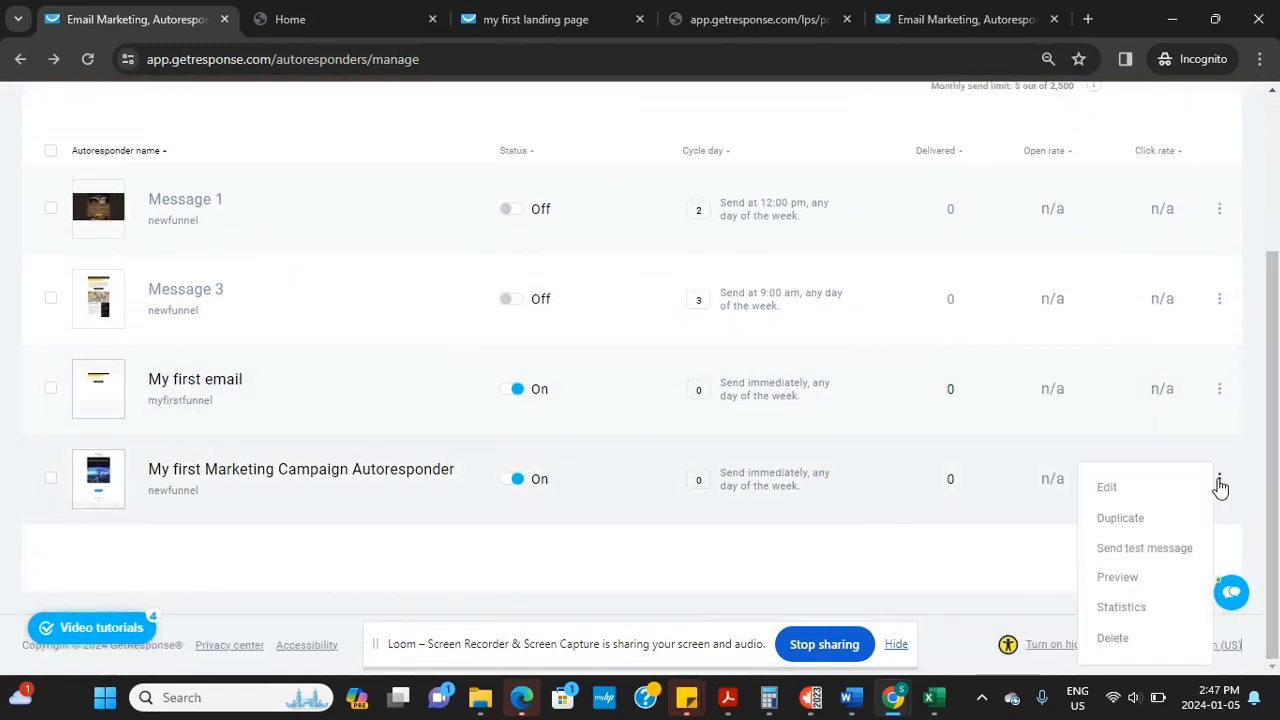
# Duplicate the autoresponder, set it to send on day 1, and choose 'Exactly at' timing
pyautogui.click(1120, 518)
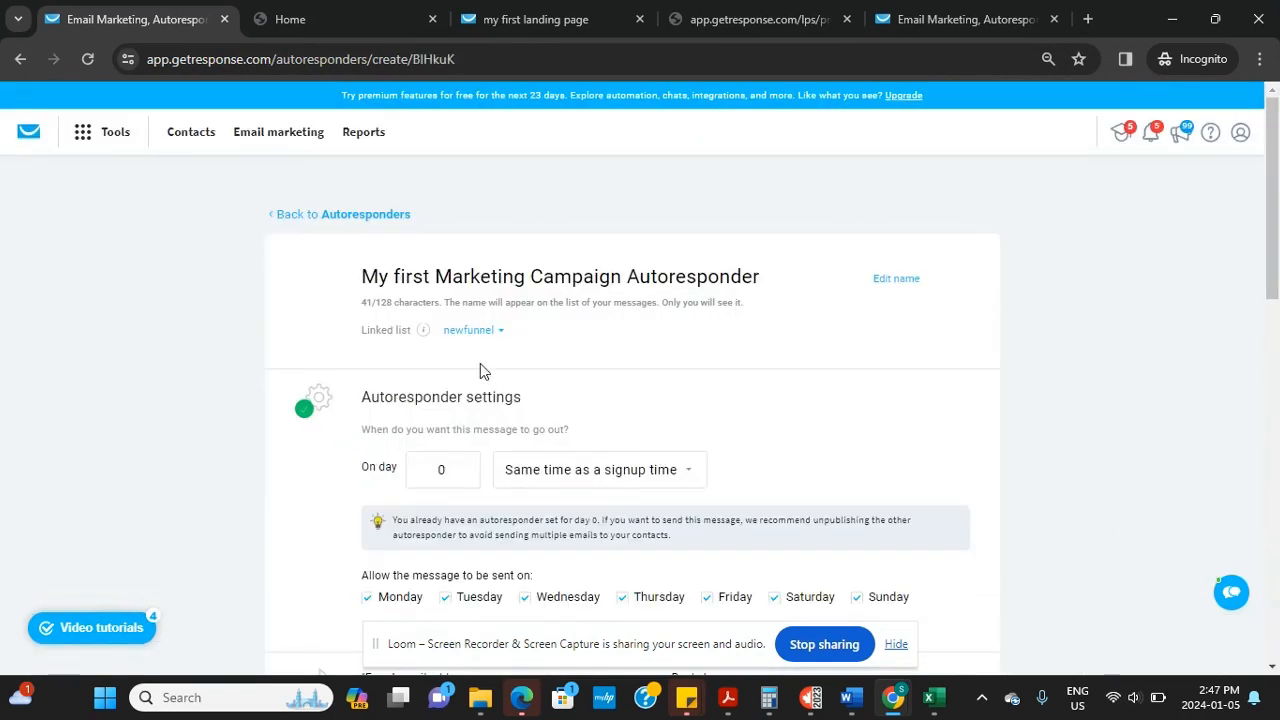
pyautogui.click(463, 467)
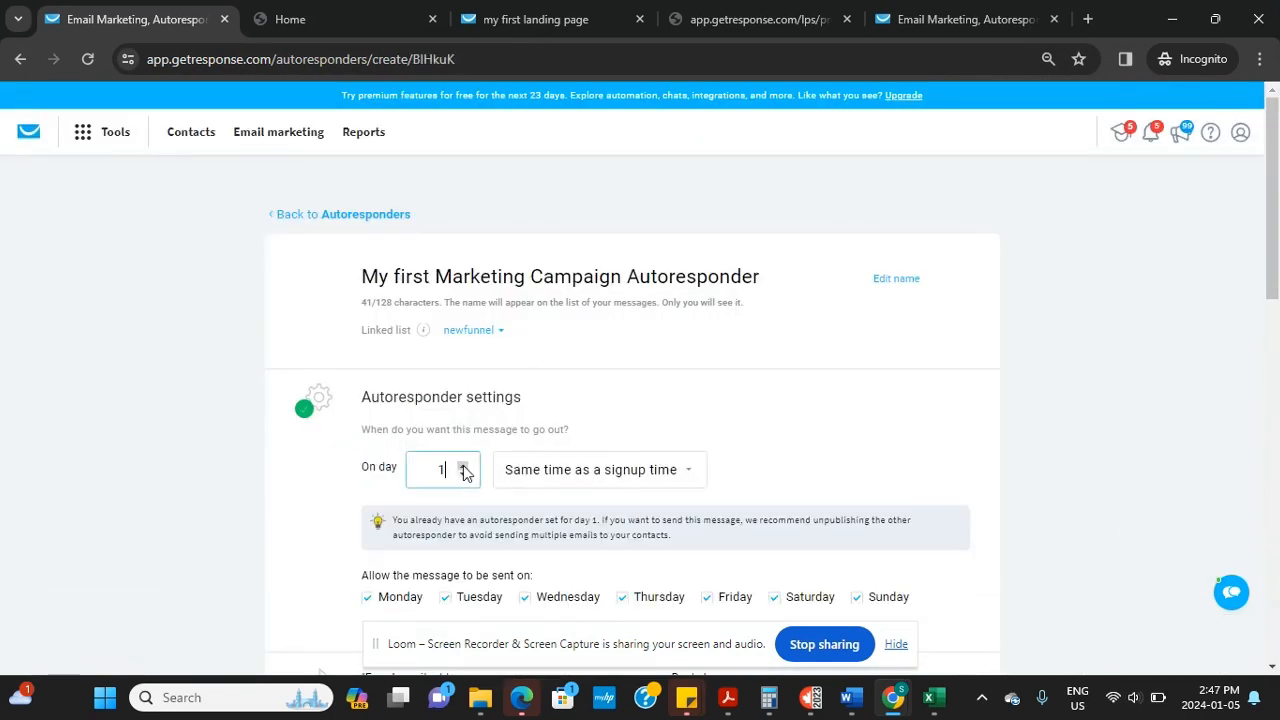
pyautogui.click(683, 476)
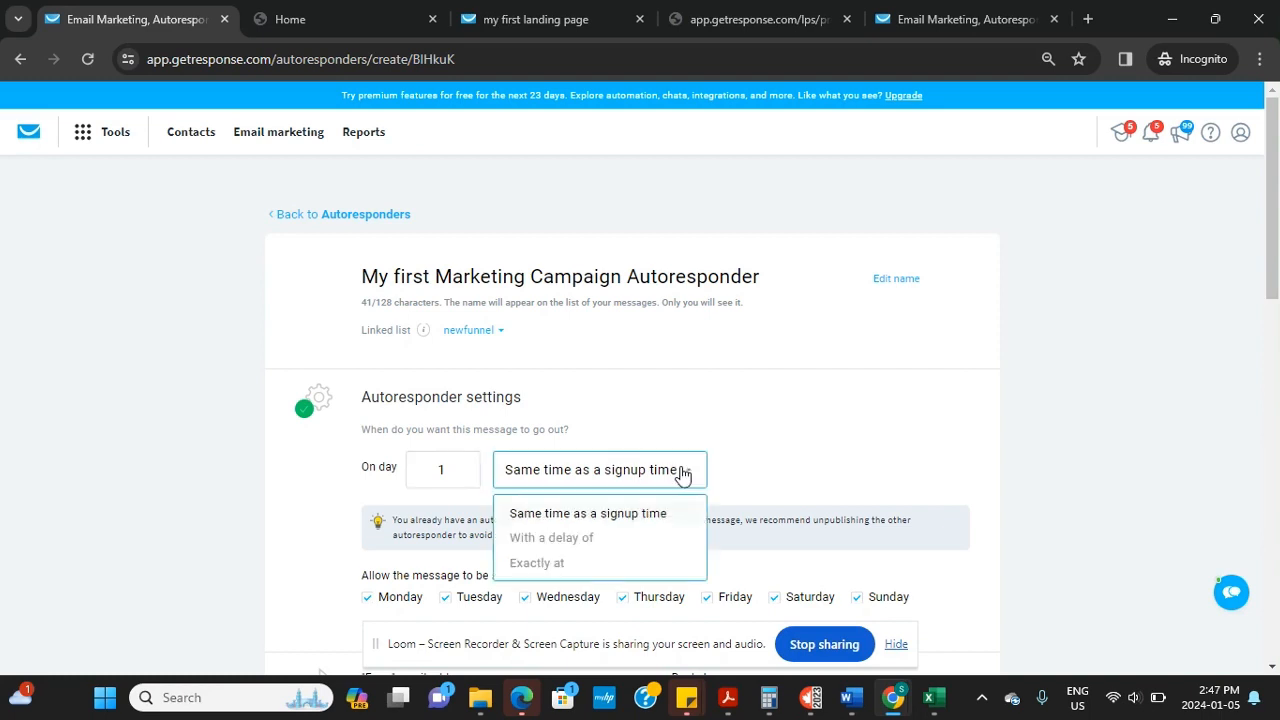
pyautogui.click(584, 566)
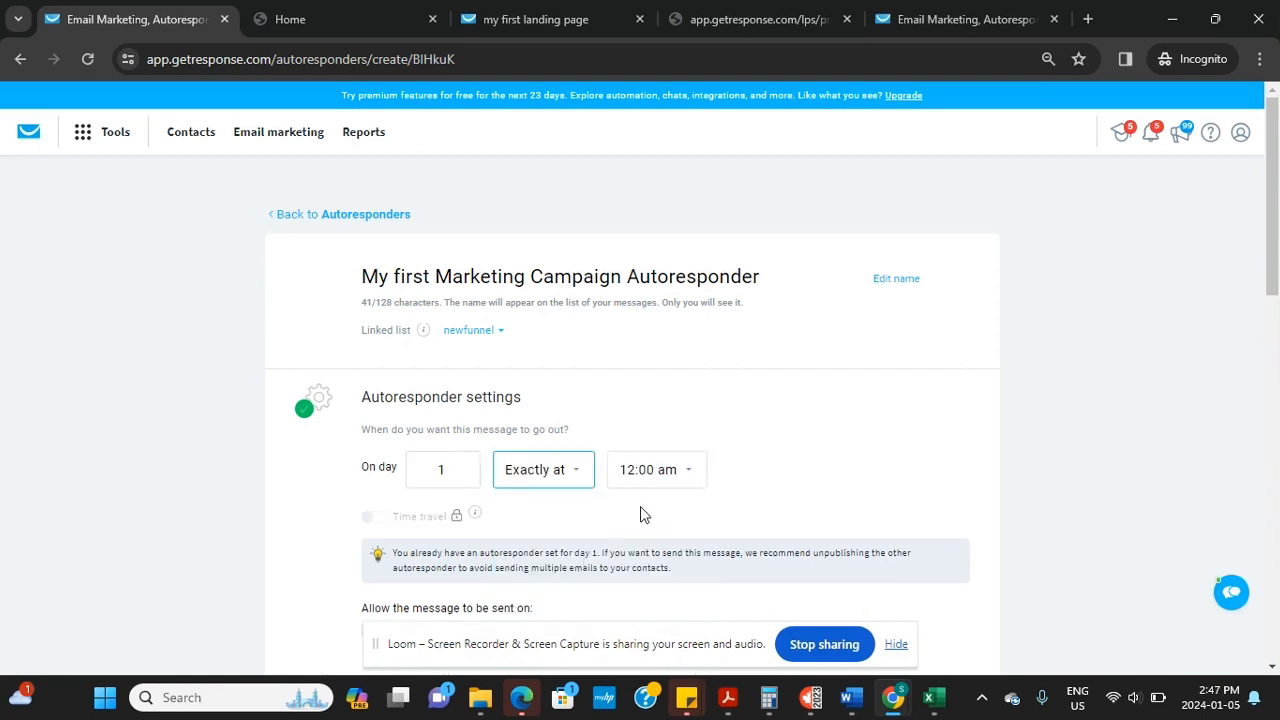
pyautogui.click(684, 478)
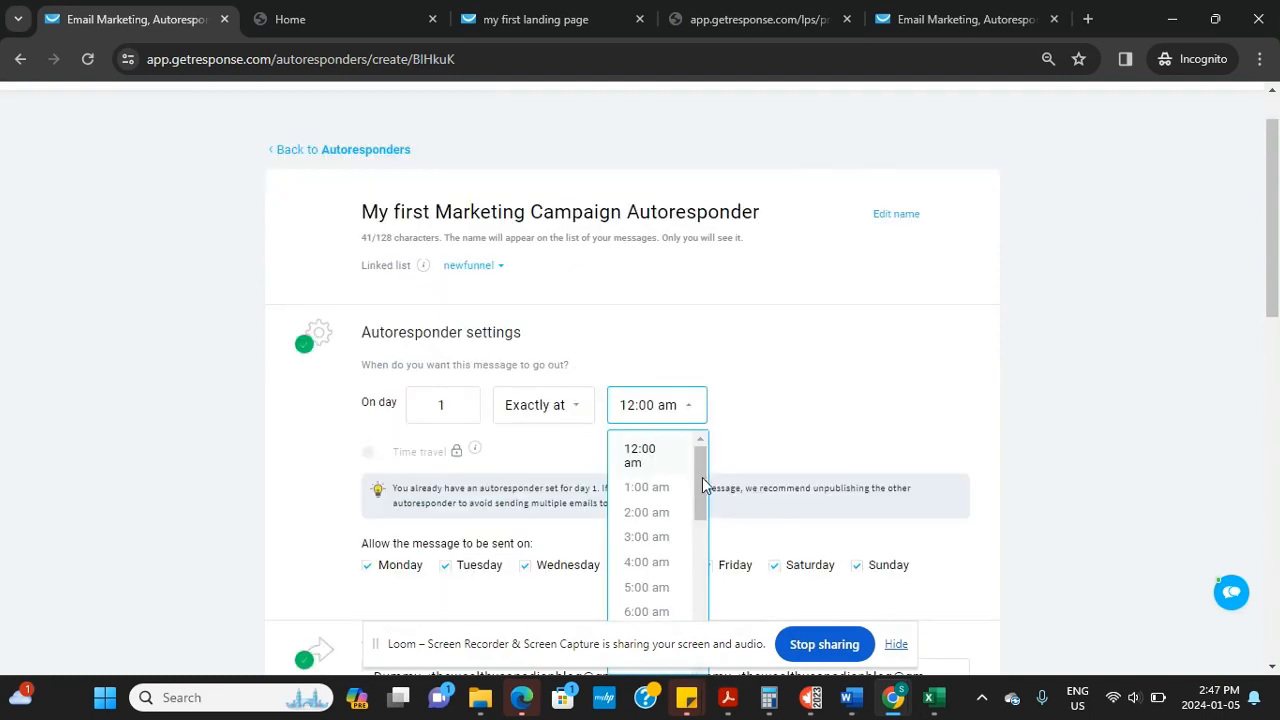
pyautogui.moveTo(703, 485); pyautogui.dragTo(697, 634)
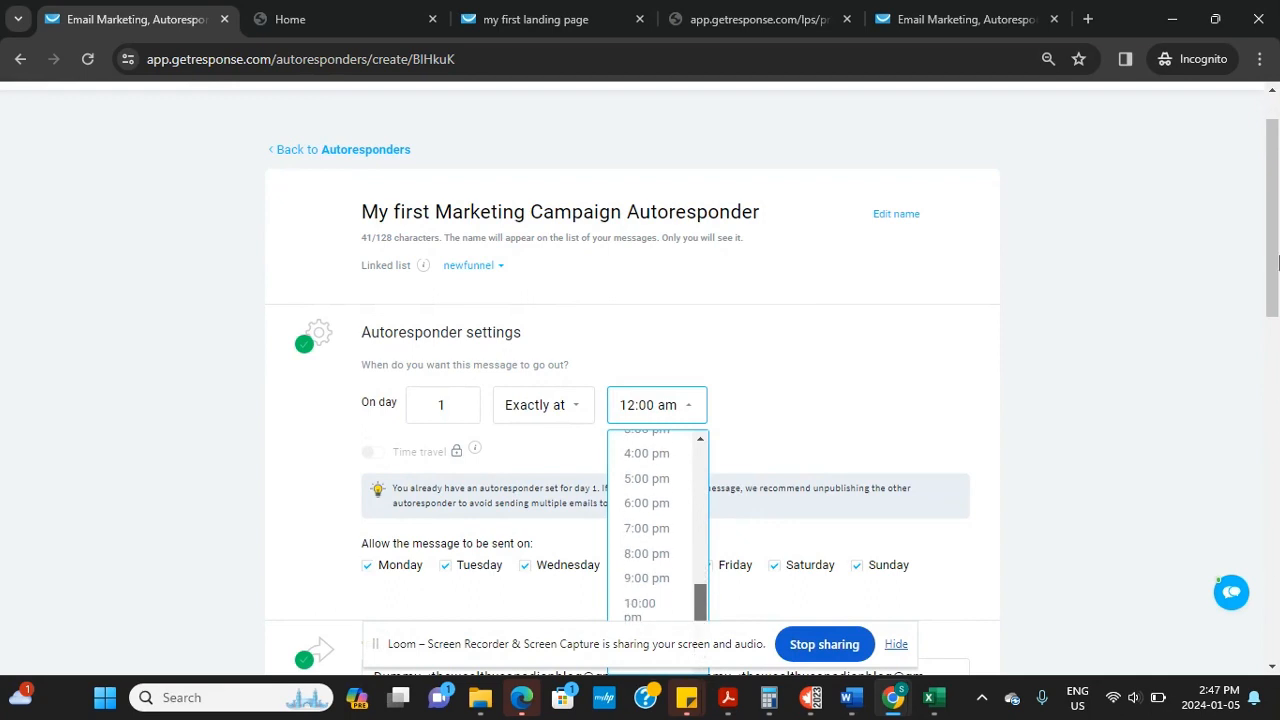
pyautogui.moveTo(1274, 262); pyautogui.dragTo(1274, 338)
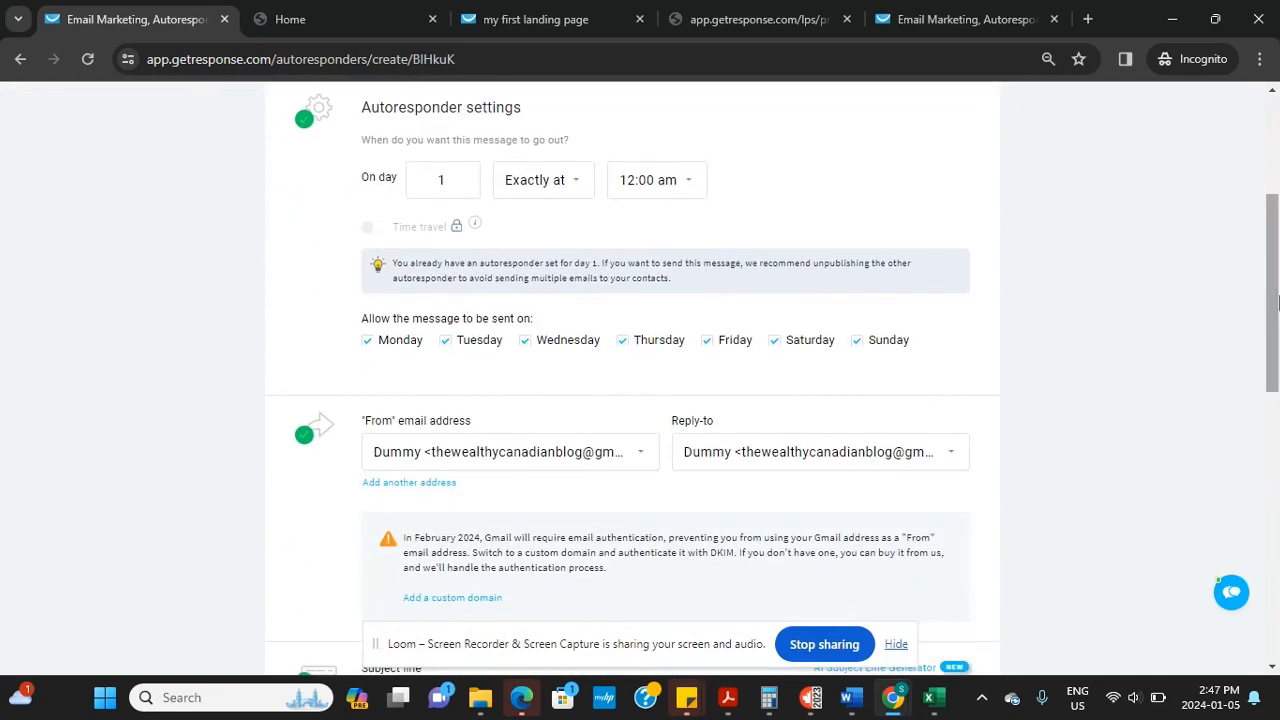
# Set the send time to 12:00 pm and open the copy's email content for editing
pyautogui.click(690, 182)
pyautogui.moveTo(702, 275); pyautogui.dragTo(702, 443)
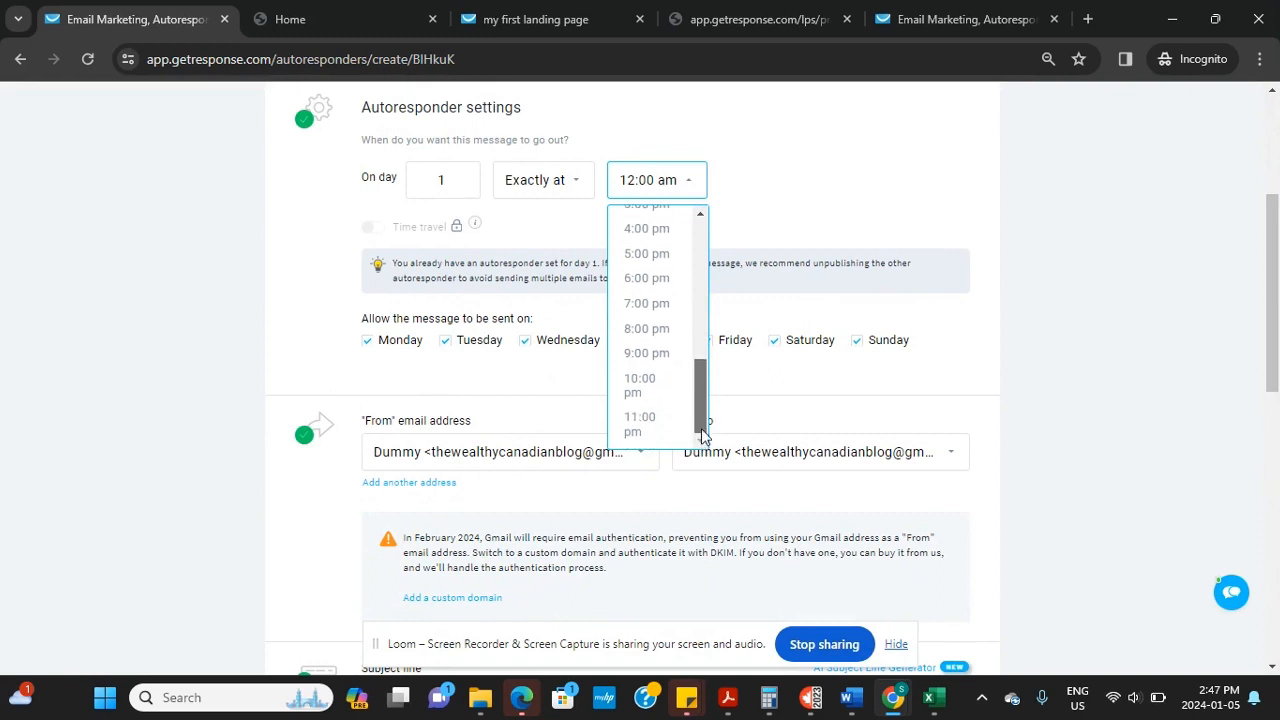
pyautogui.moveTo(700, 401); pyautogui.dragTo(696, 349)
pyautogui.click(630, 292)
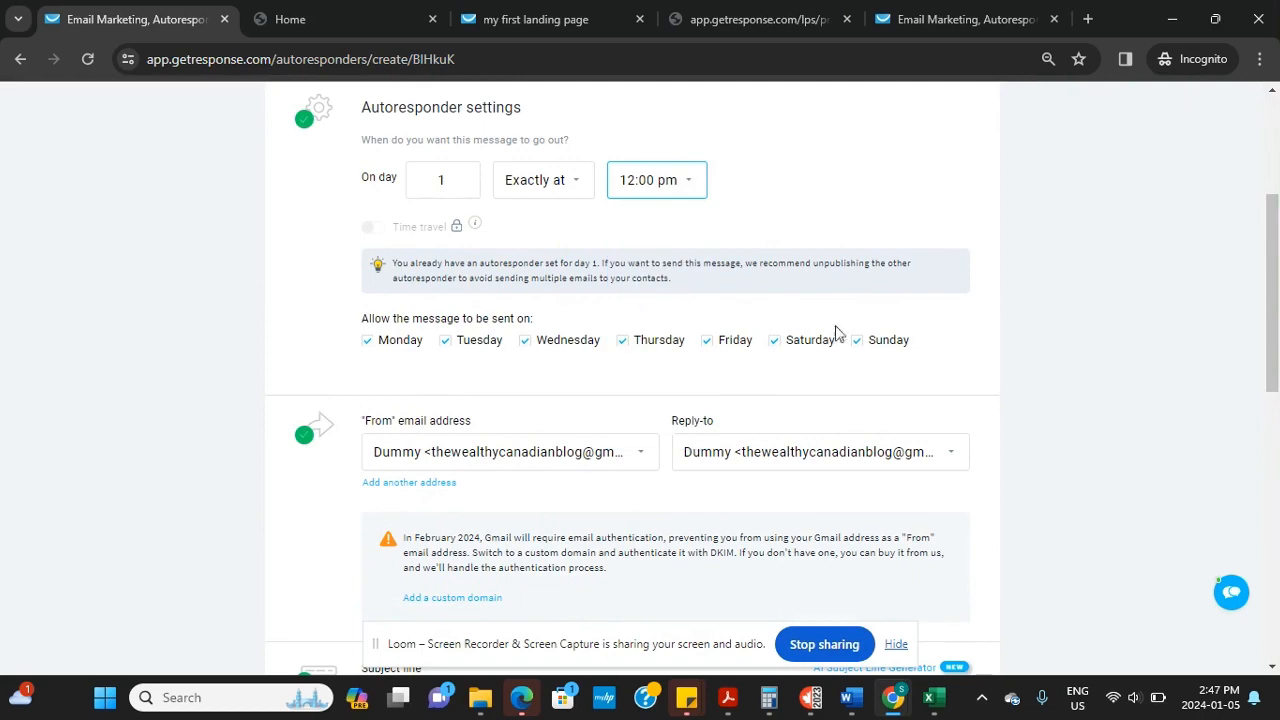
pyautogui.scroll(-1, 408, 331)
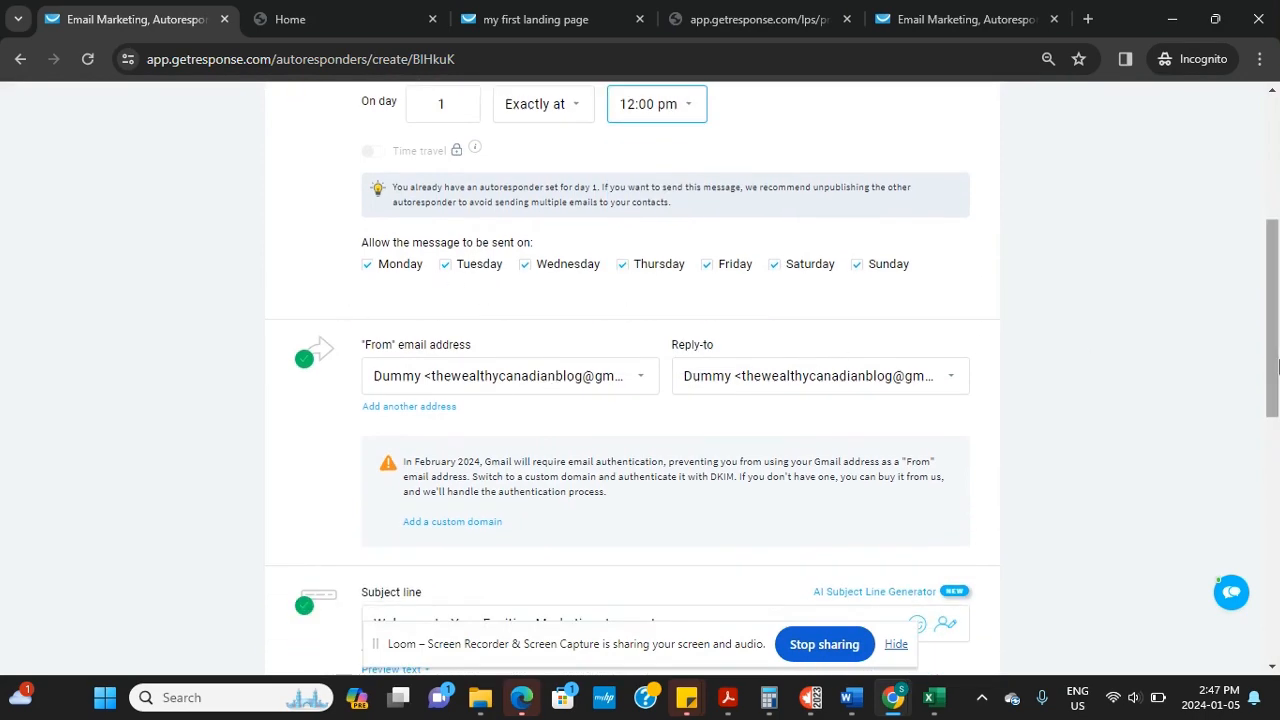
pyautogui.scroll(-5, 486, 463)
pyautogui.click(438, 517)
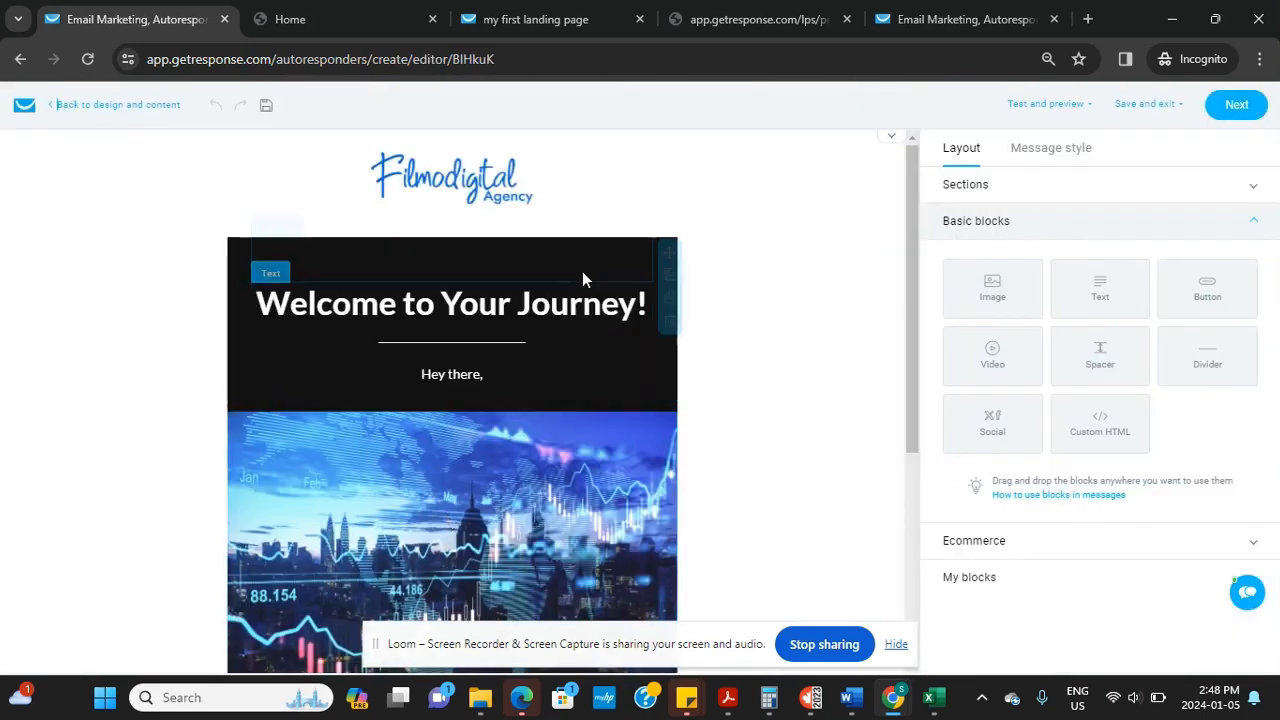
# Delete the divider and 'Hey there,' text blocks, and switch off the header logo
pyautogui.click(494, 179)
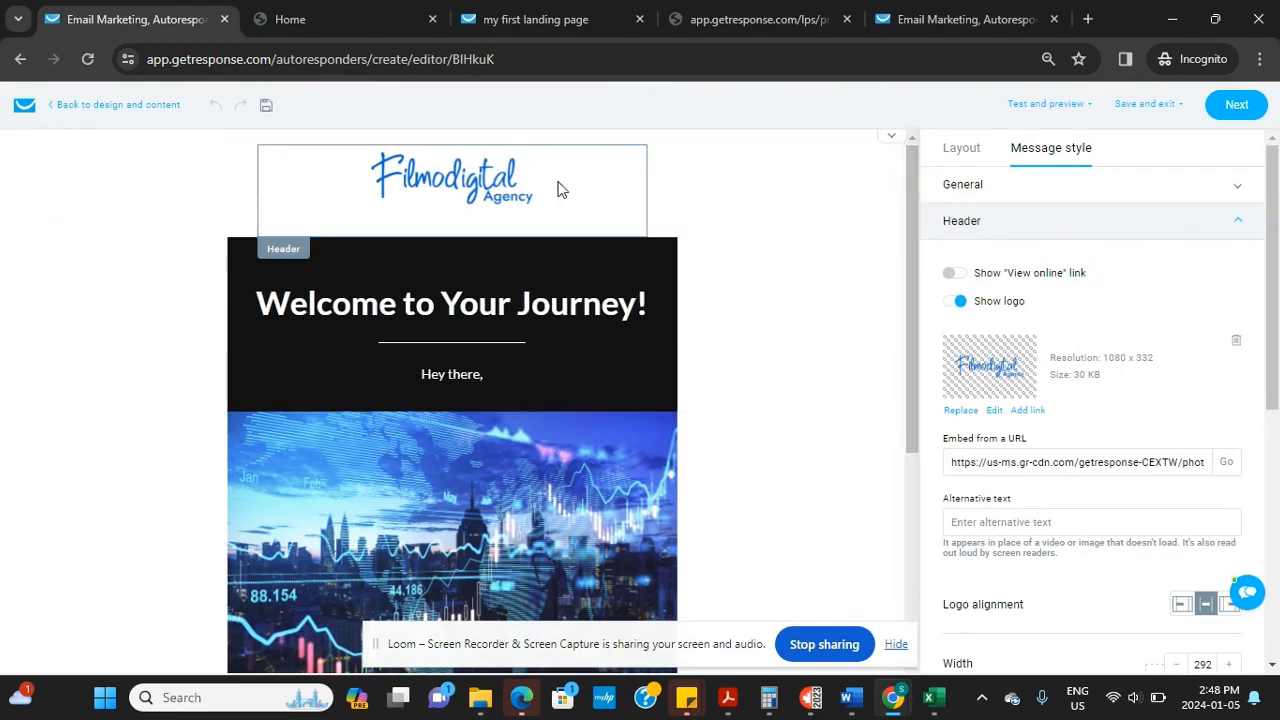
pyautogui.click(223, 195)
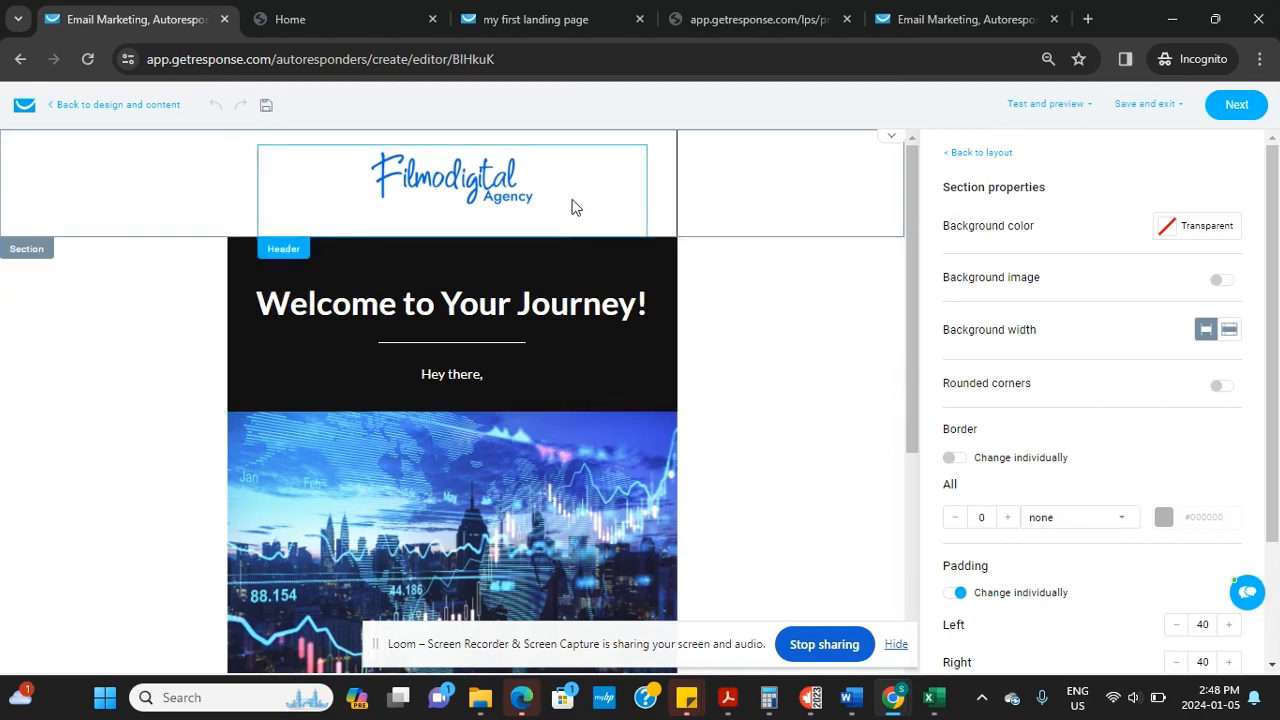
pyautogui.click(554, 295)
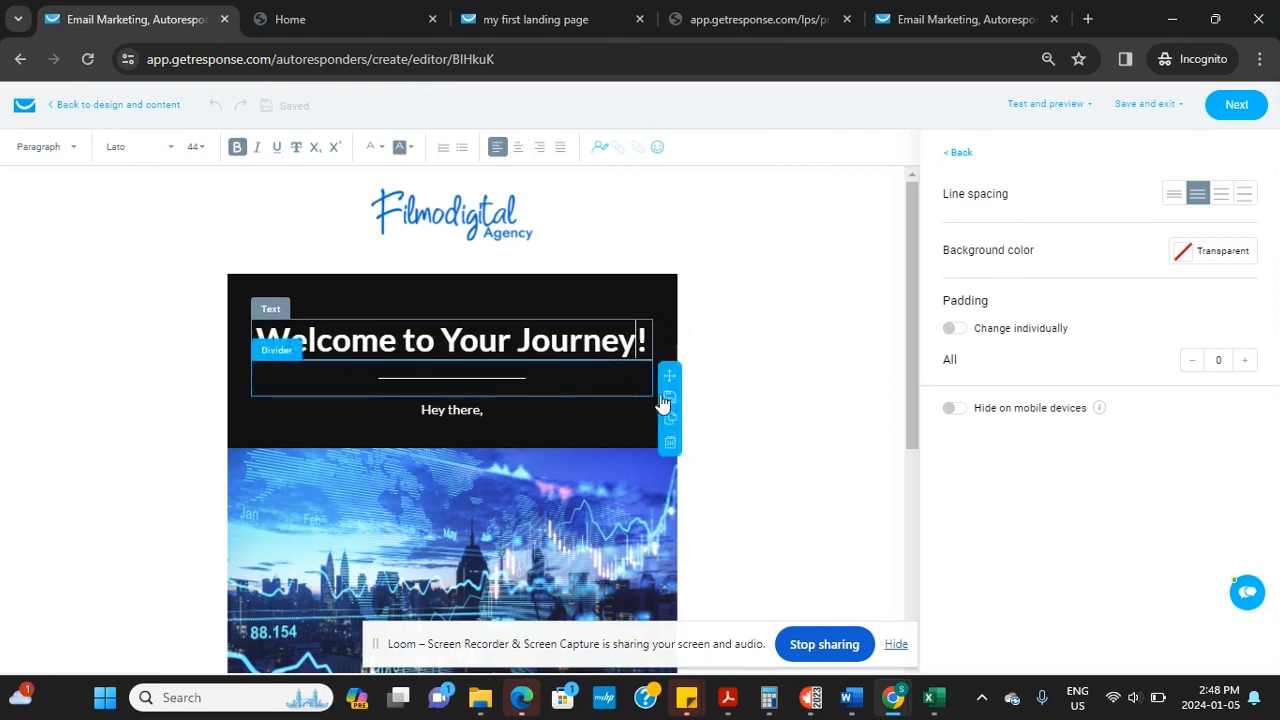
pyautogui.click(671, 445)
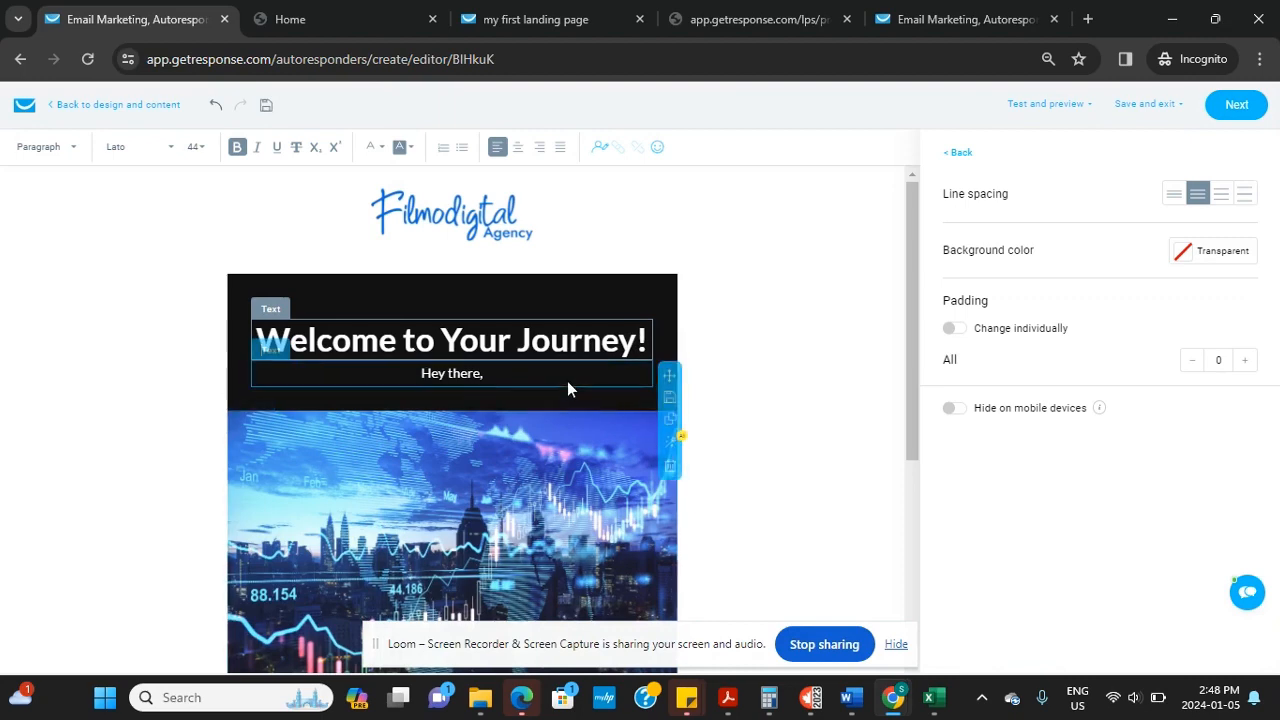
pyautogui.click(670, 471)
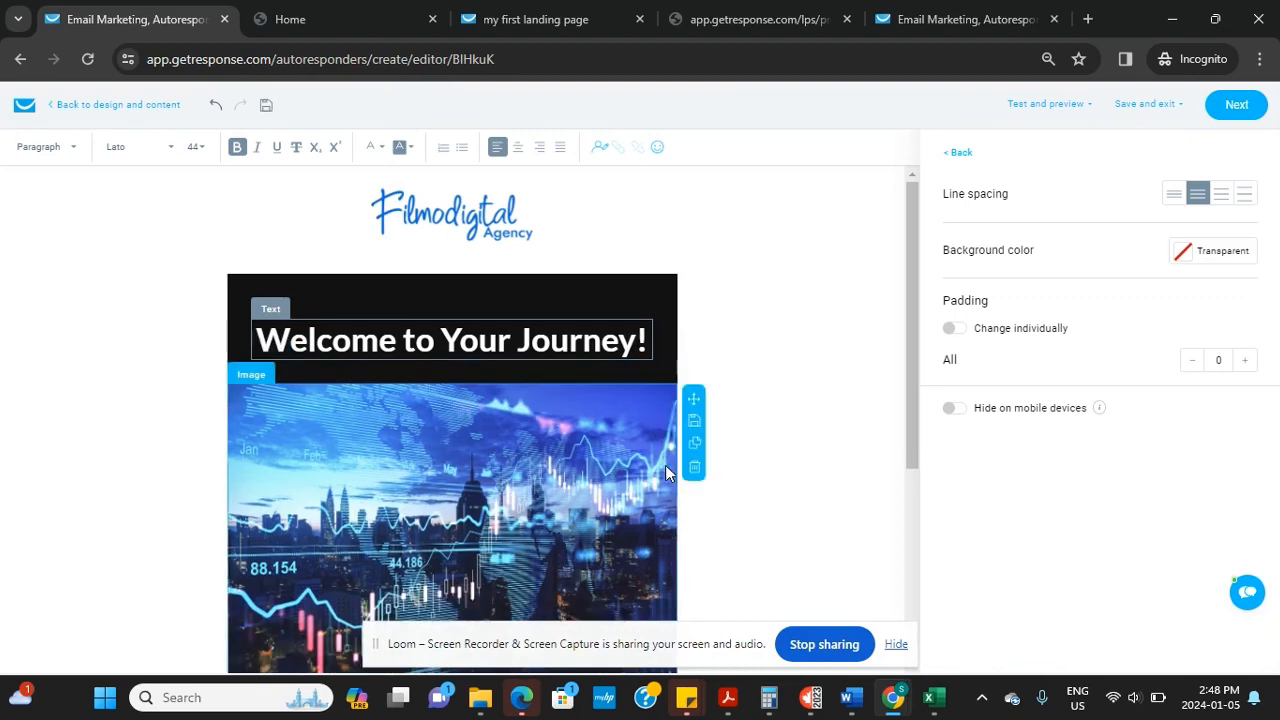
pyautogui.click(481, 220)
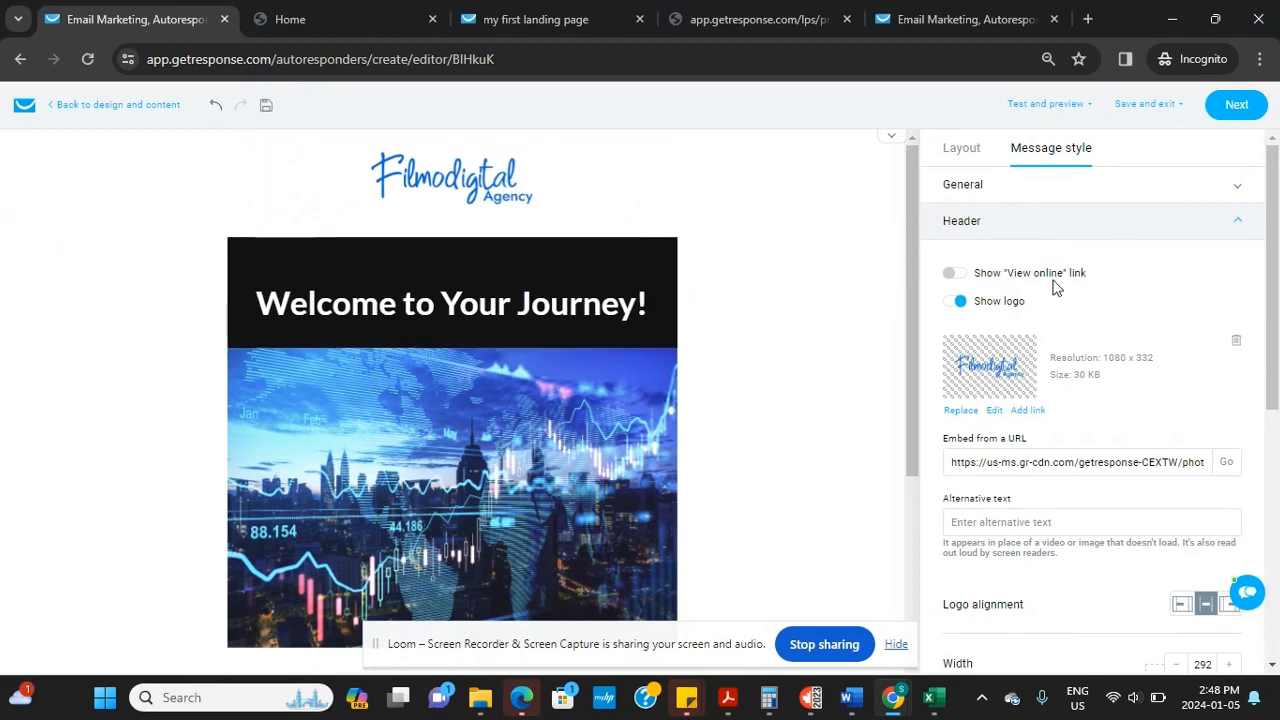
pyautogui.click(955, 301)
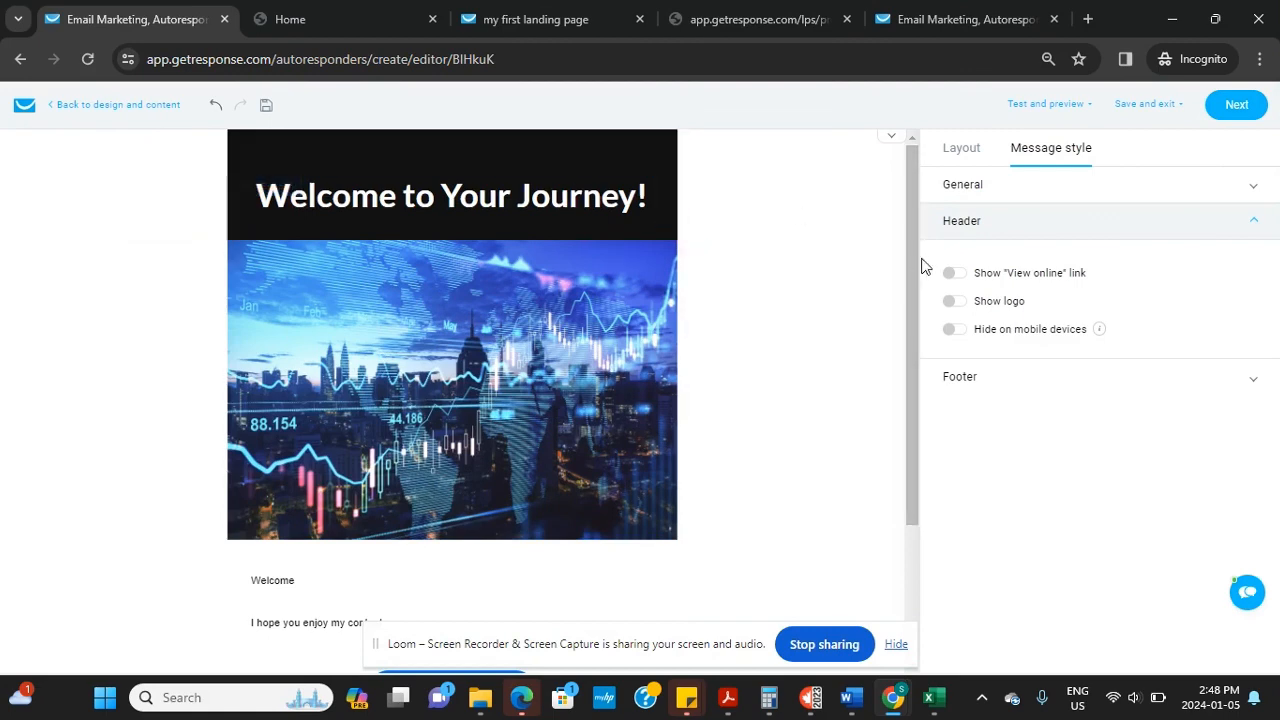
# Change the welcome text to read 'Welcome to day 2'
pyautogui.moveTo(911, 260); pyautogui.dragTo(901, 204)
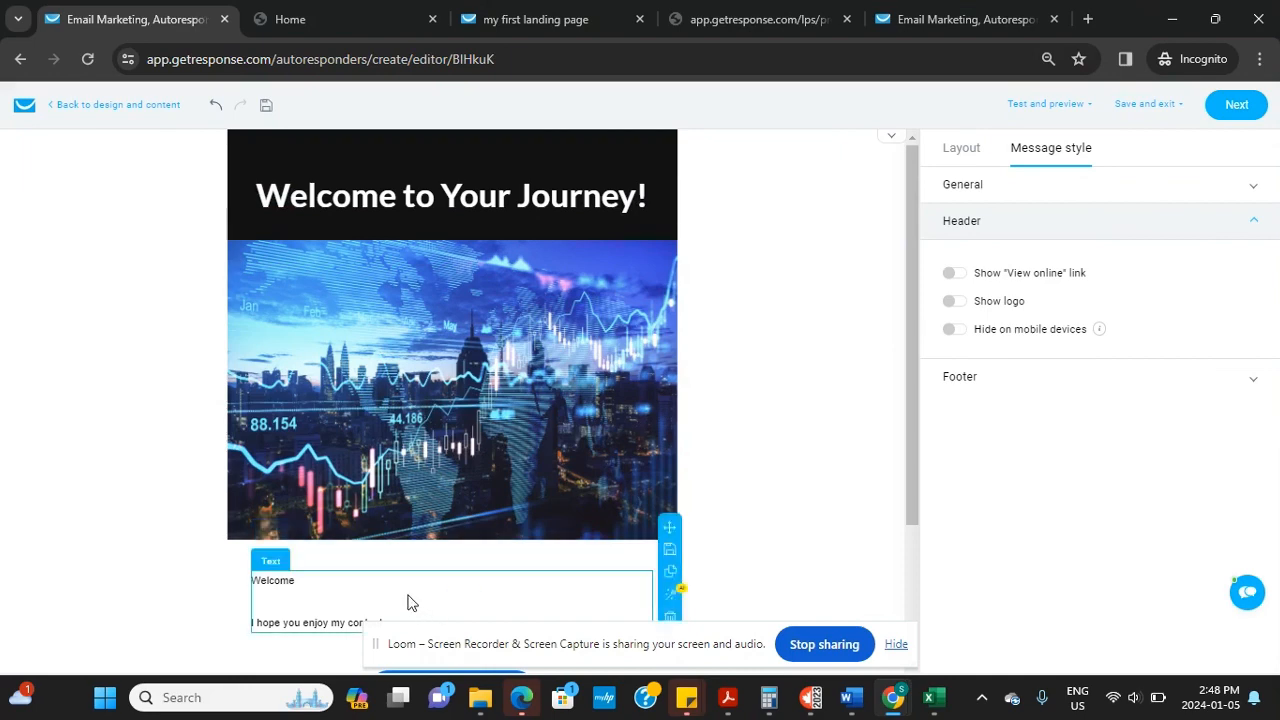
pyautogui.click(669, 593)
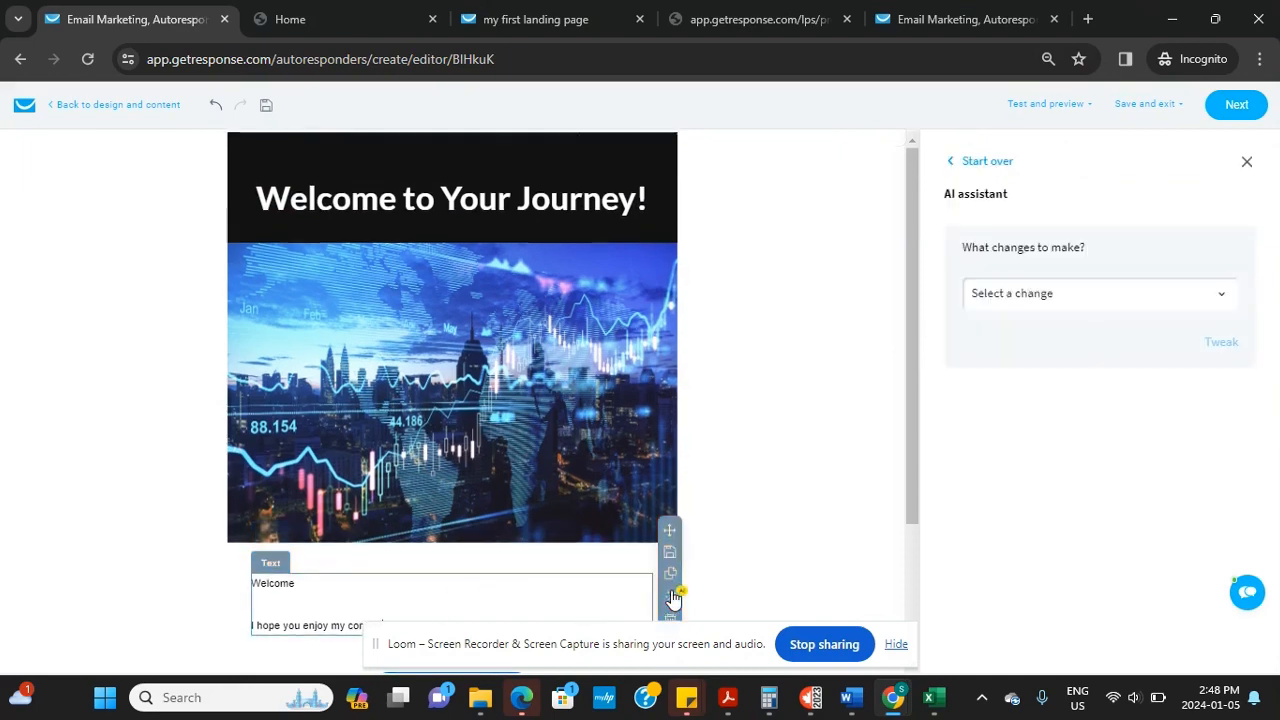
pyautogui.click(1208, 300)
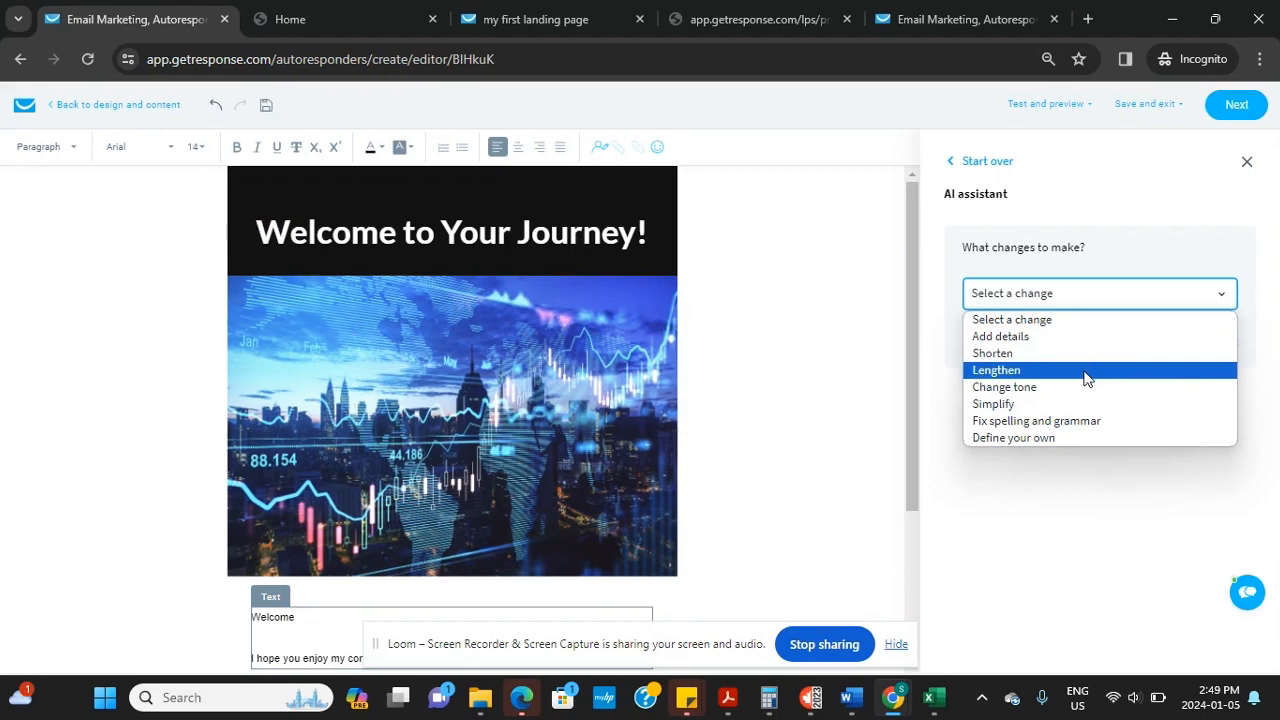
pyautogui.scroll(-2, 1086, 378)
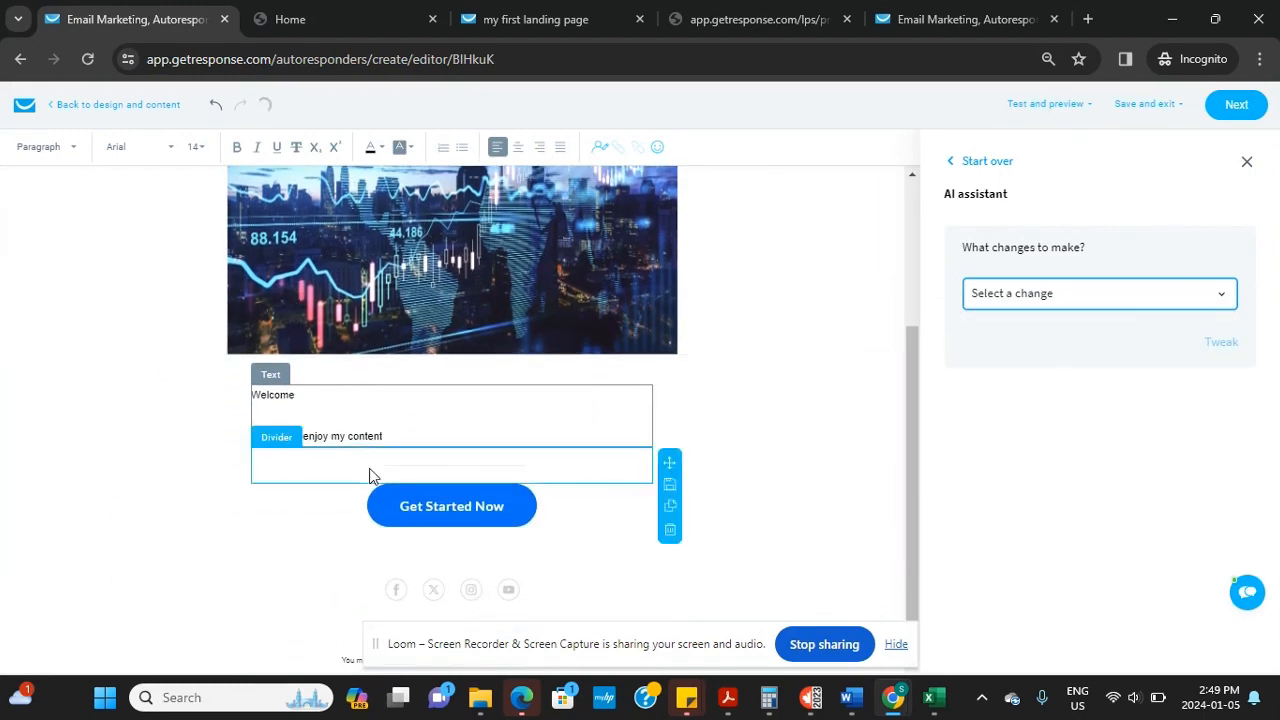
pyautogui.click(317, 410)
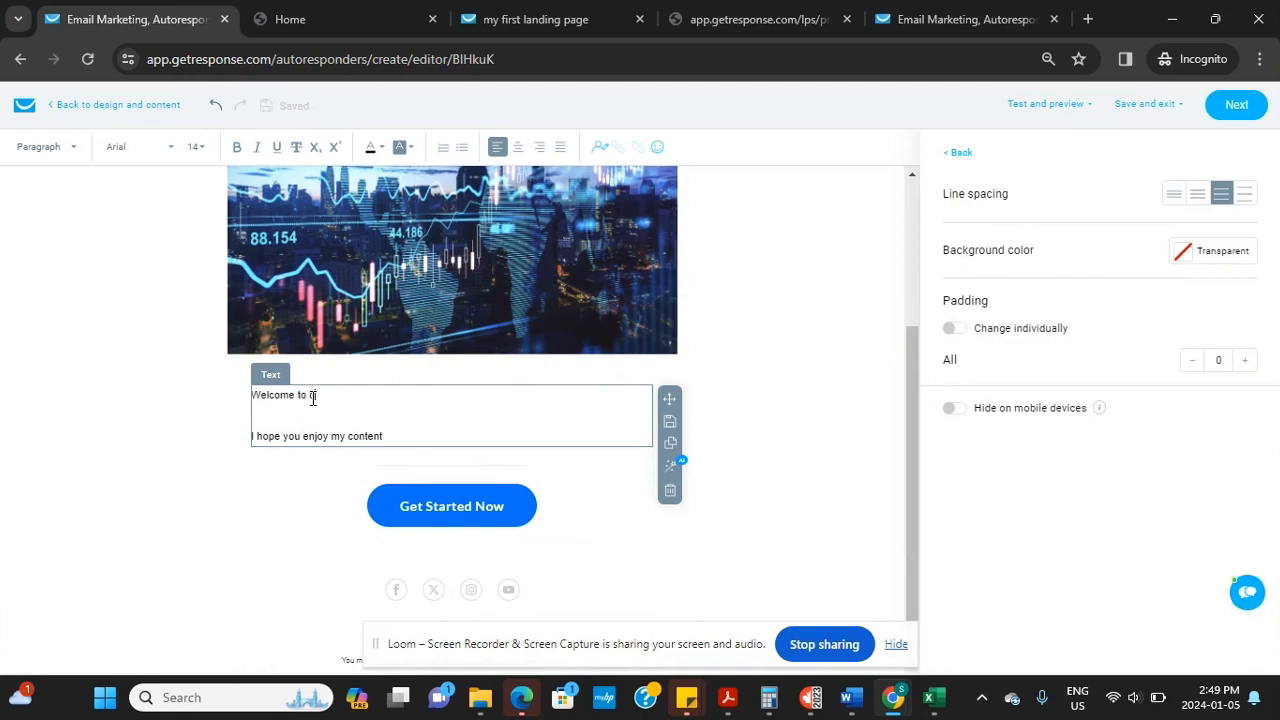
pyautogui.write('to day 2')
# Generate a lengthened version of the text with the AI assistant and copy it
pyautogui.click(672, 466)
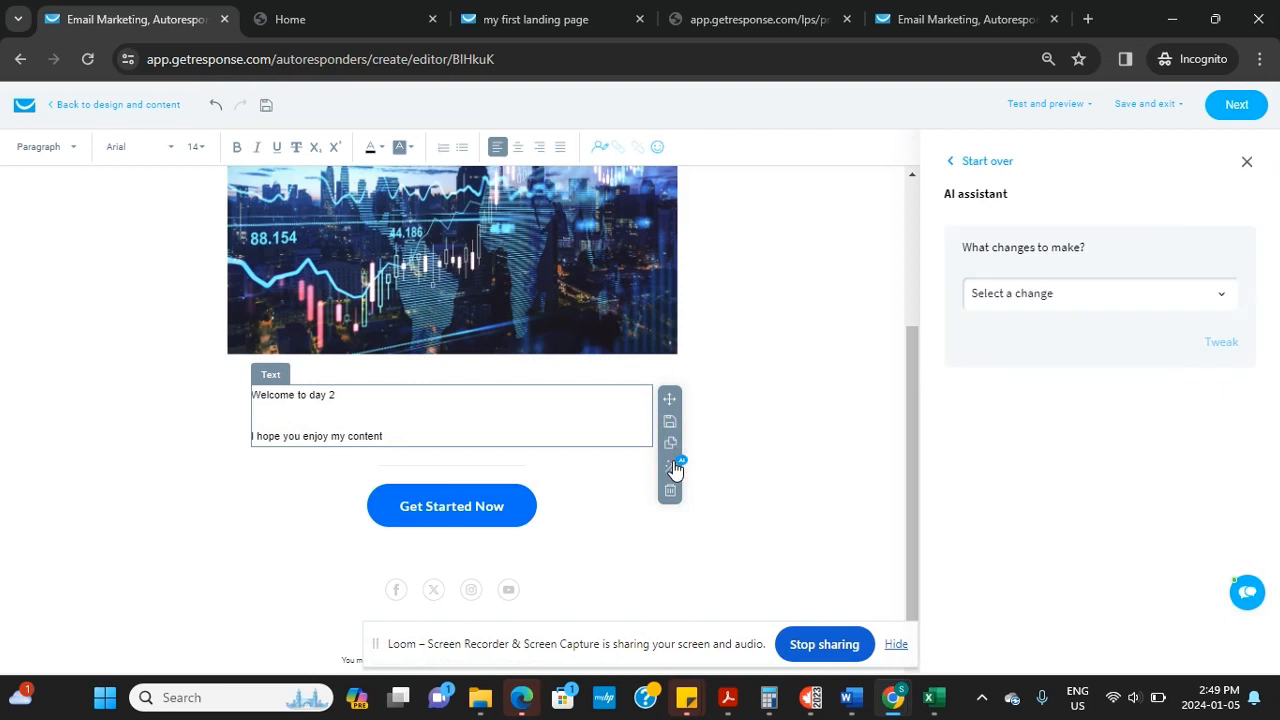
pyautogui.click(1225, 298)
pyautogui.click(1164, 372)
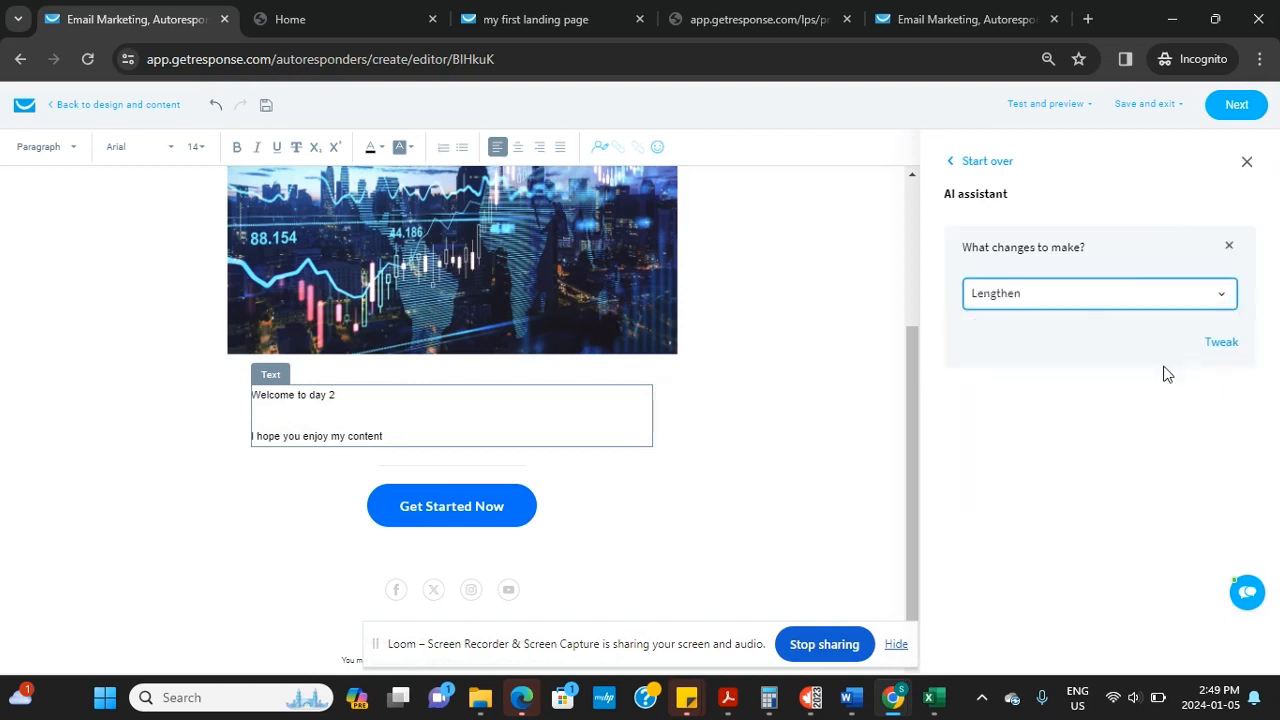
pyautogui.click(1222, 343)
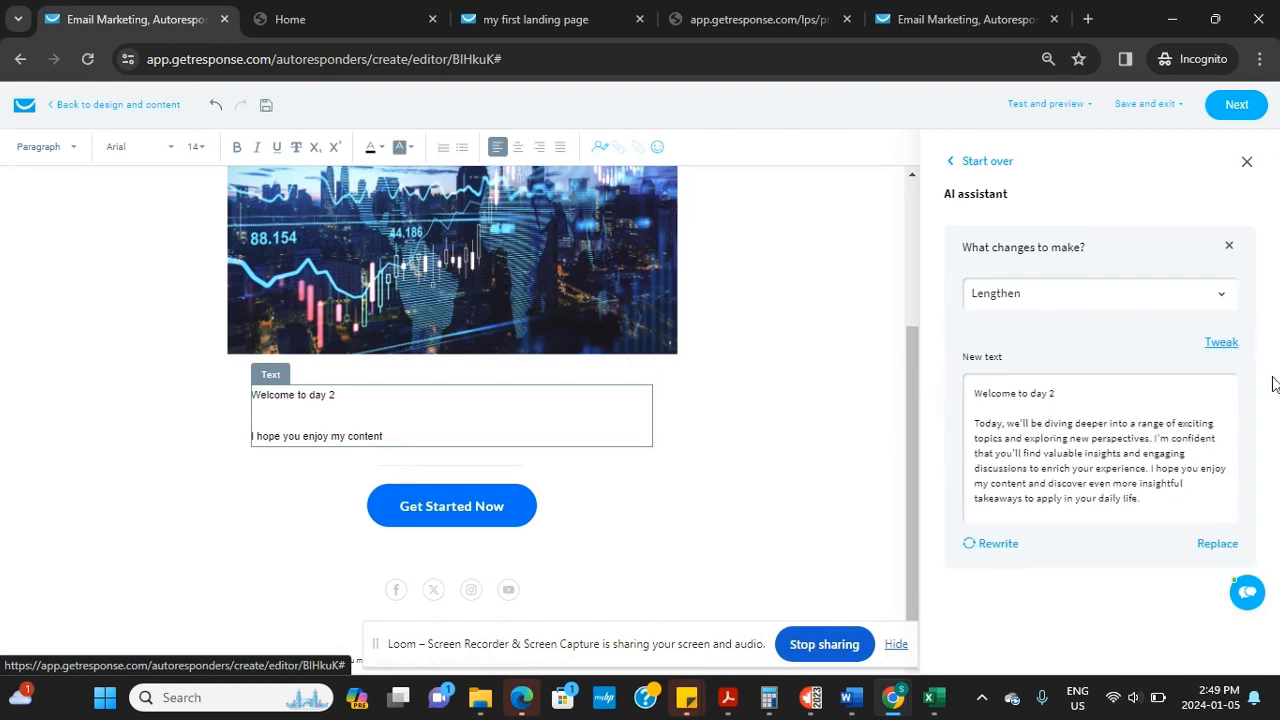
pyautogui.moveTo(1141, 510); pyautogui.dragTo(960, 398)
pyautogui.hotkey('ctrl', 'c')
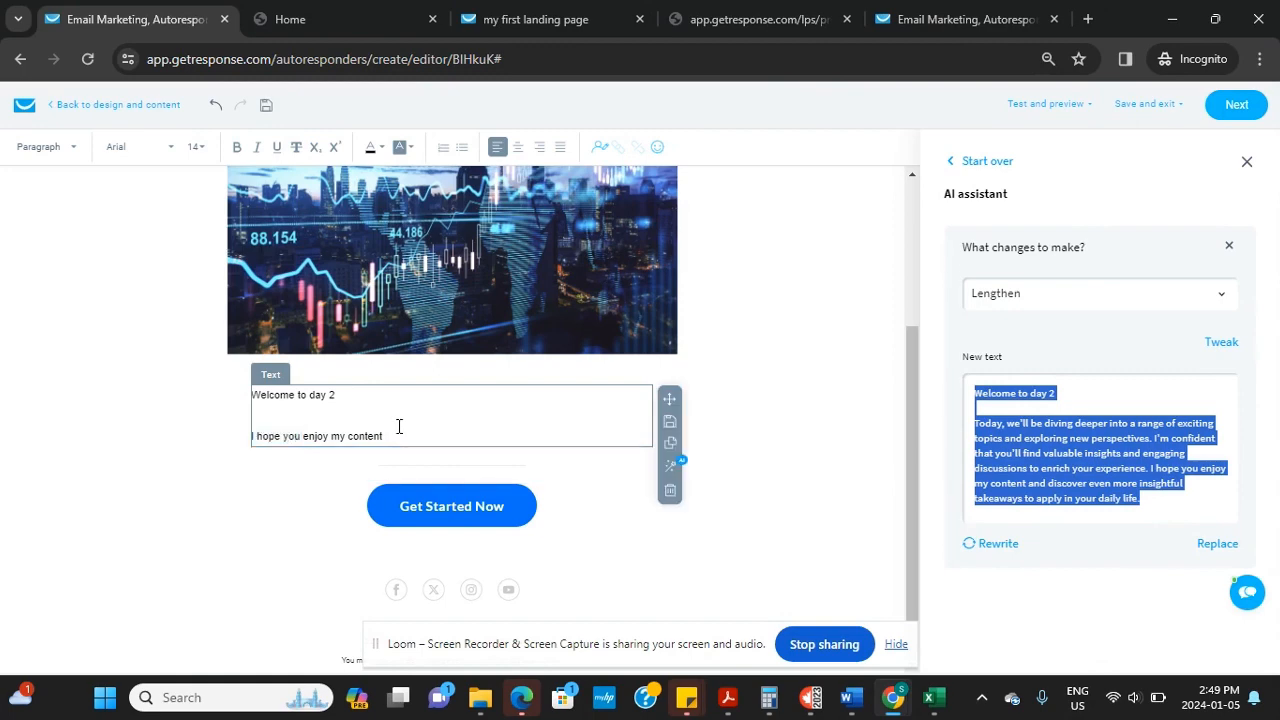
# Clear the existing day 2 text block, then undo to restore the original text
pyautogui.moveTo(392, 434); pyautogui.dragTo(235, 395)
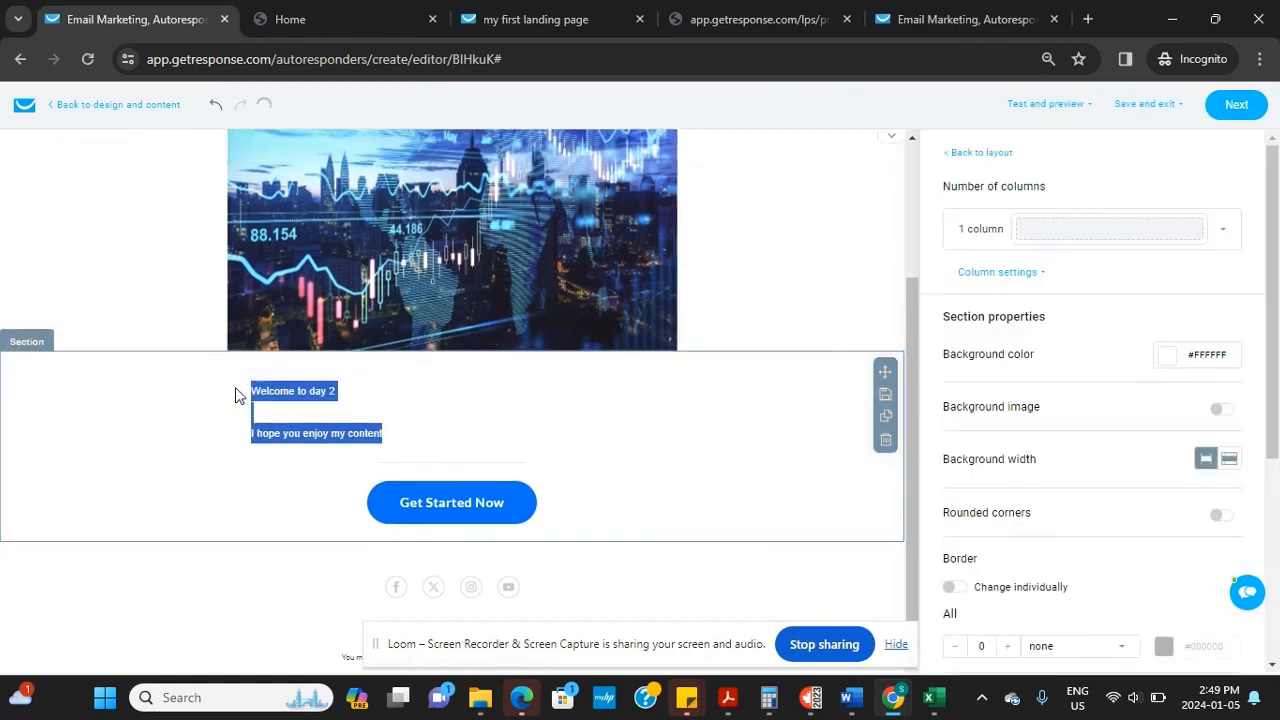
pyautogui.click(399, 436)
pyautogui.moveTo(381, 468); pyautogui.dragTo(390, 478)
pyautogui.click(396, 483)
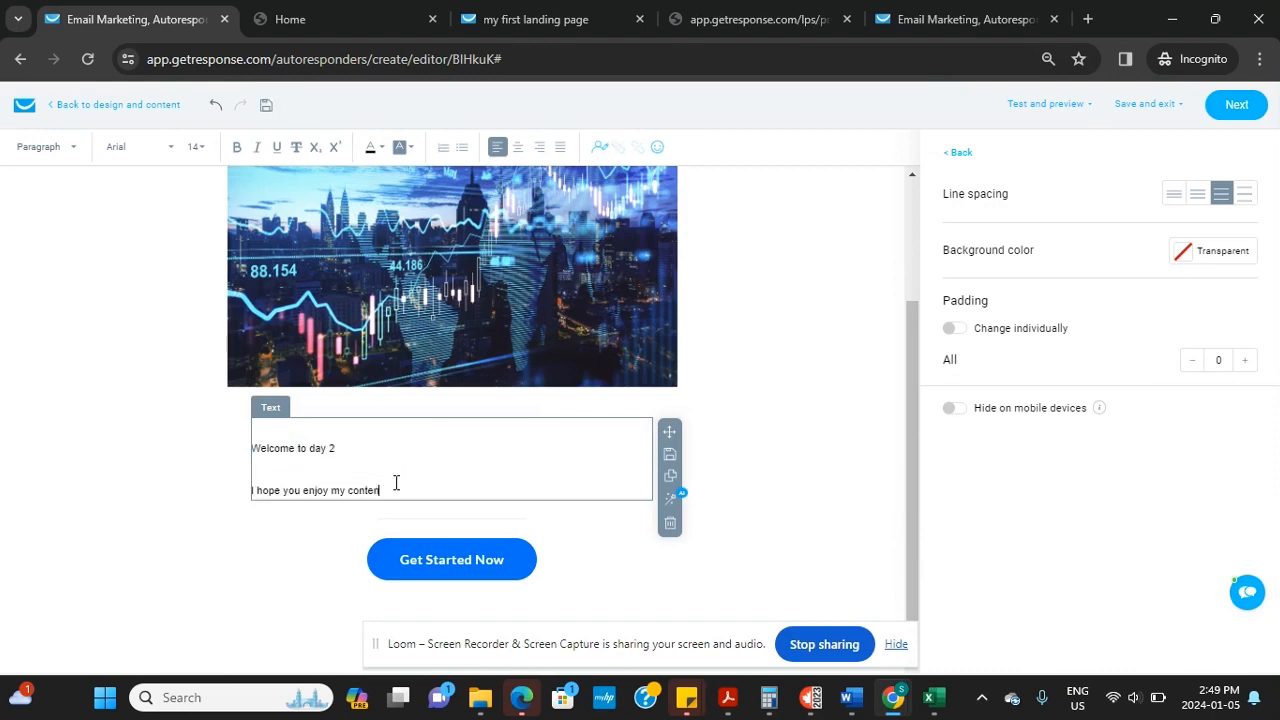
pyautogui.press('BackSpace')
pyautogui.press('BackSpace')
pyautogui.press('BackSpace')
pyautogui.press('BackSpace')
pyautogui.press('BackSpace')
pyautogui.press('BackSpace')
pyautogui.press('BackSpace')
pyautogui.press('BackSpace')
pyautogui.press('BackSpace')
pyautogui.press('BackSpace')
pyautogui.press('BackSpace')
pyautogui.press('BackSpace')
pyautogui.press('BackSpace')
pyautogui.press('BackSpace')
pyautogui.press('BackSpace')
pyautogui.press('BackSpace')
pyautogui.press('BackSpace')
pyautogui.press('BackSpace')
pyautogui.press('BackSpace')
pyautogui.press('BackSpace')
pyautogui.click(394, 491)
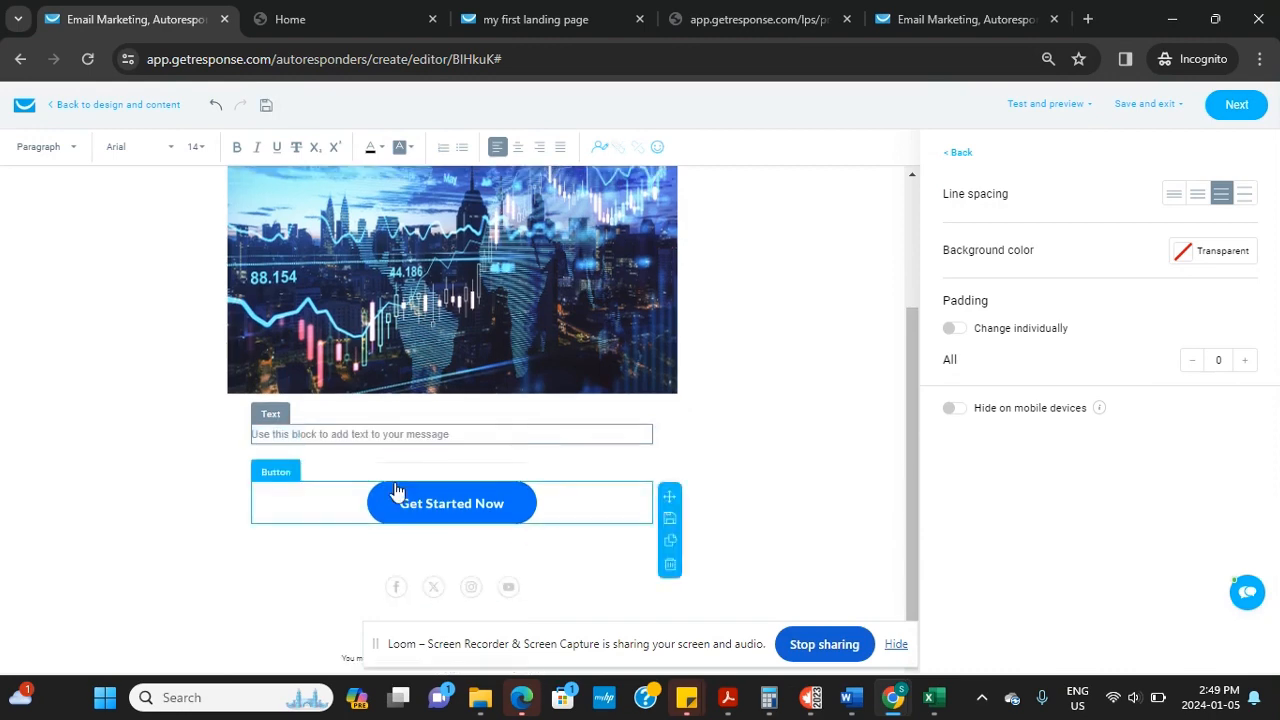
pyautogui.click(338, 438)
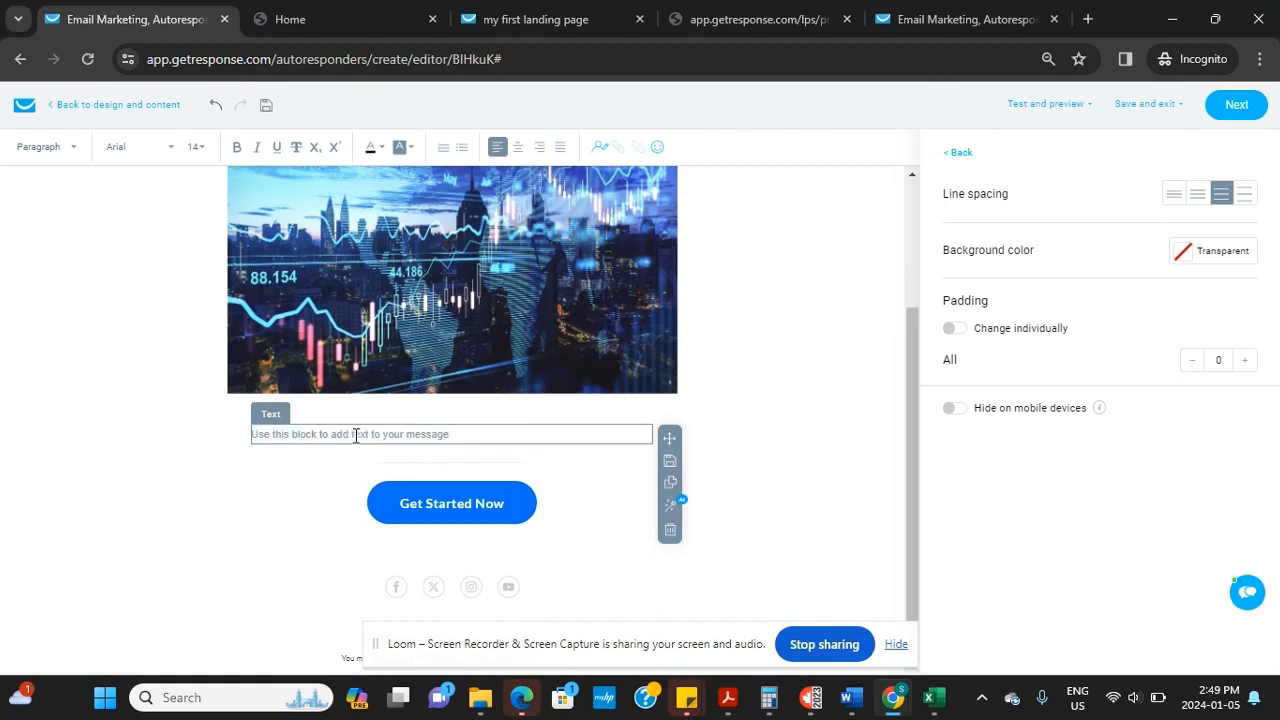
pyautogui.click(346, 531)
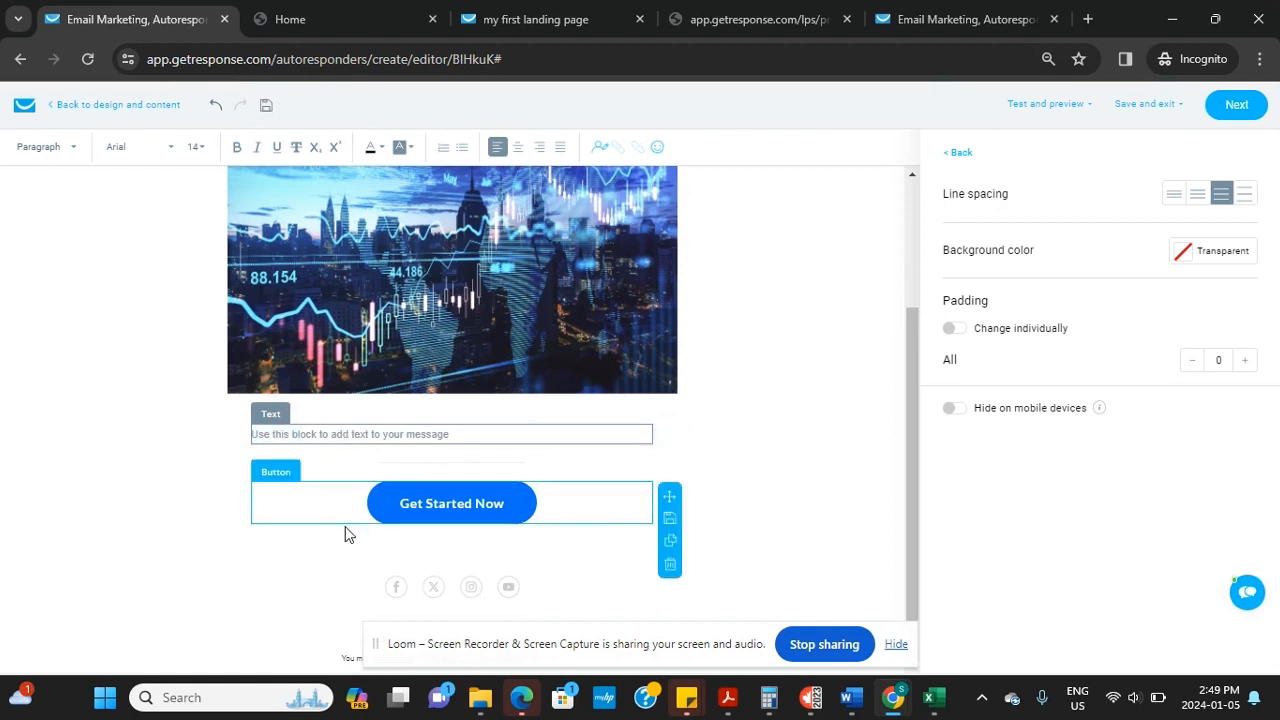
pyautogui.click(300, 432)
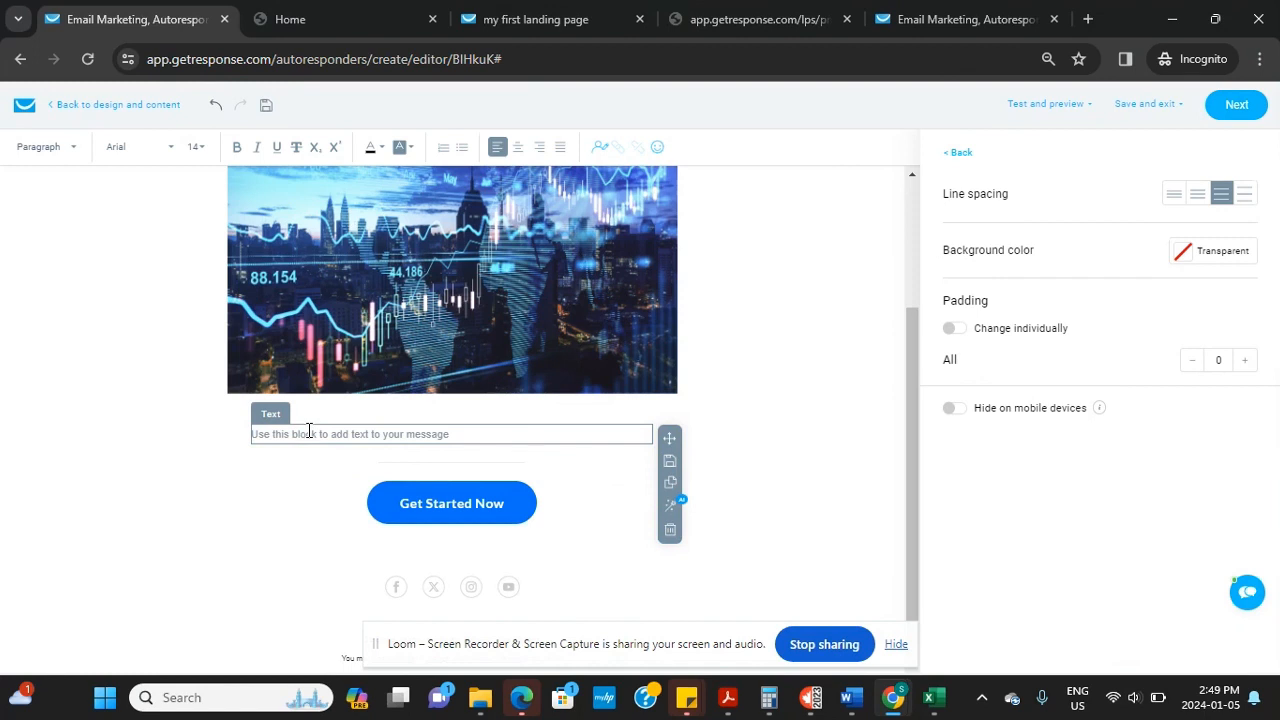
pyautogui.click(216, 105)
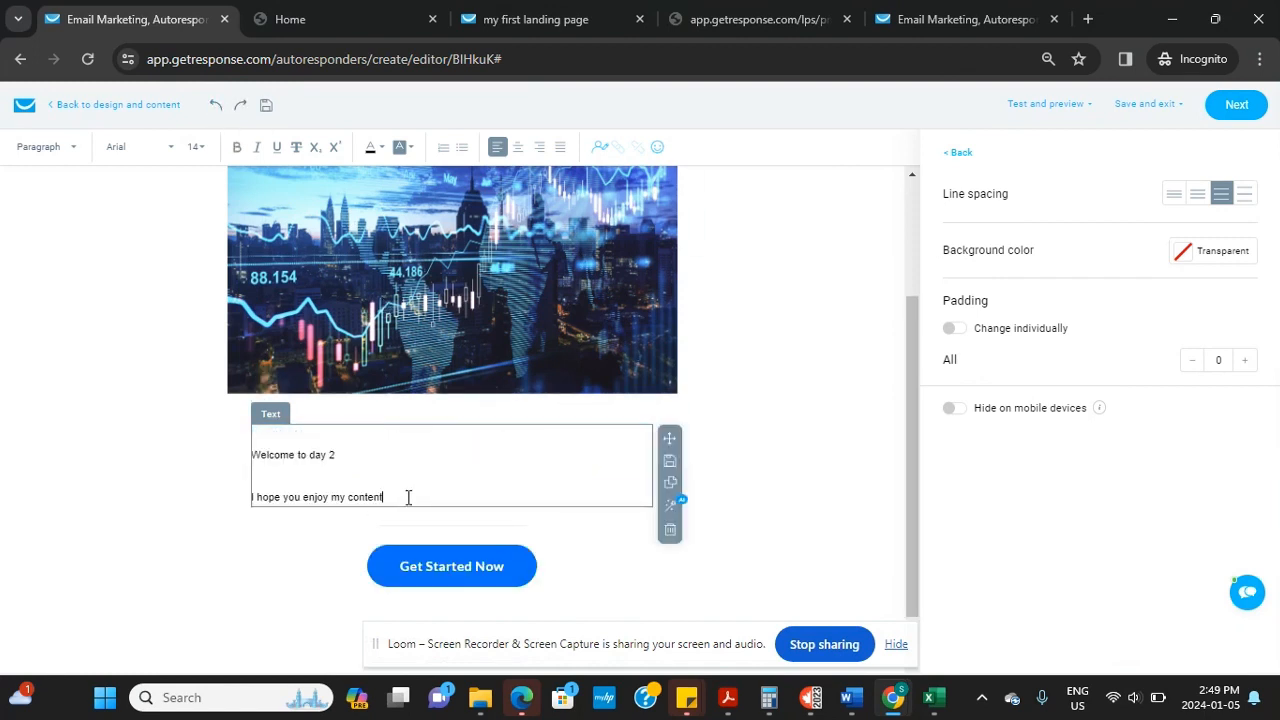
# Paste the lengthened text over the old paragraph and delete the city image
pyautogui.moveTo(408, 497); pyautogui.dragTo(250, 457)
pyautogui.hotkey('ctrl', 'v')
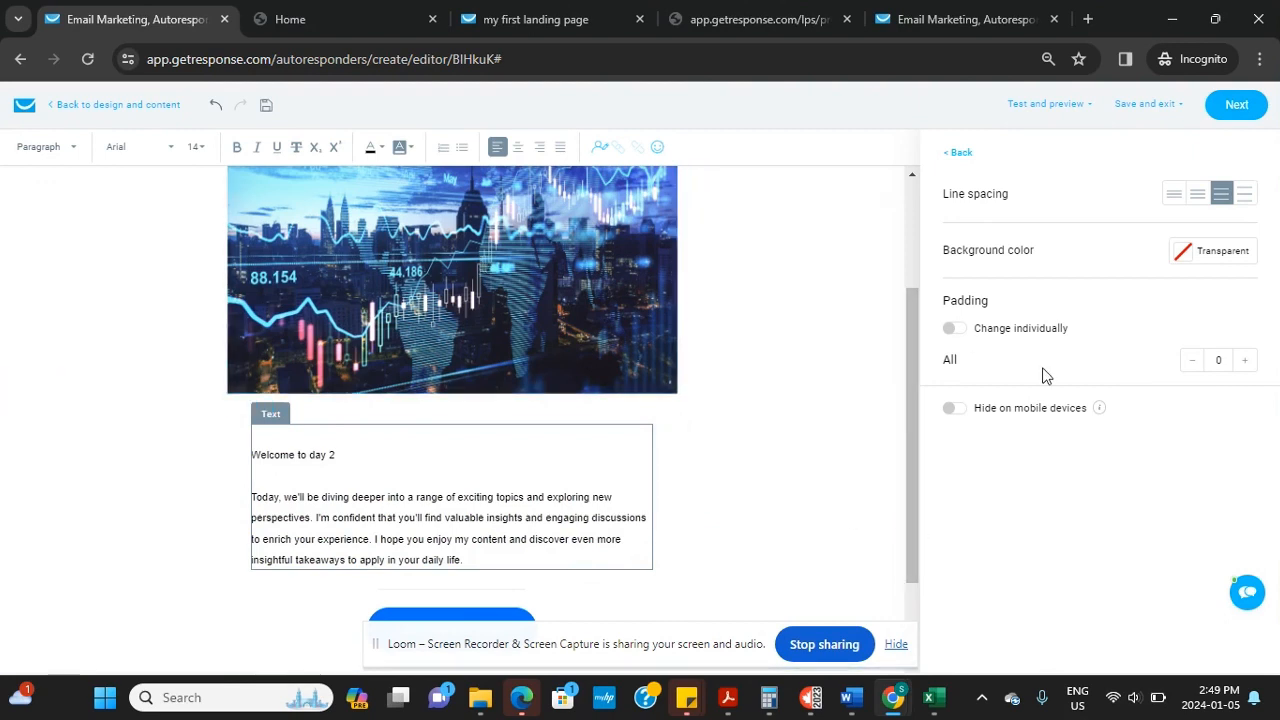
pyautogui.moveTo(913, 380); pyautogui.dragTo(914, 305)
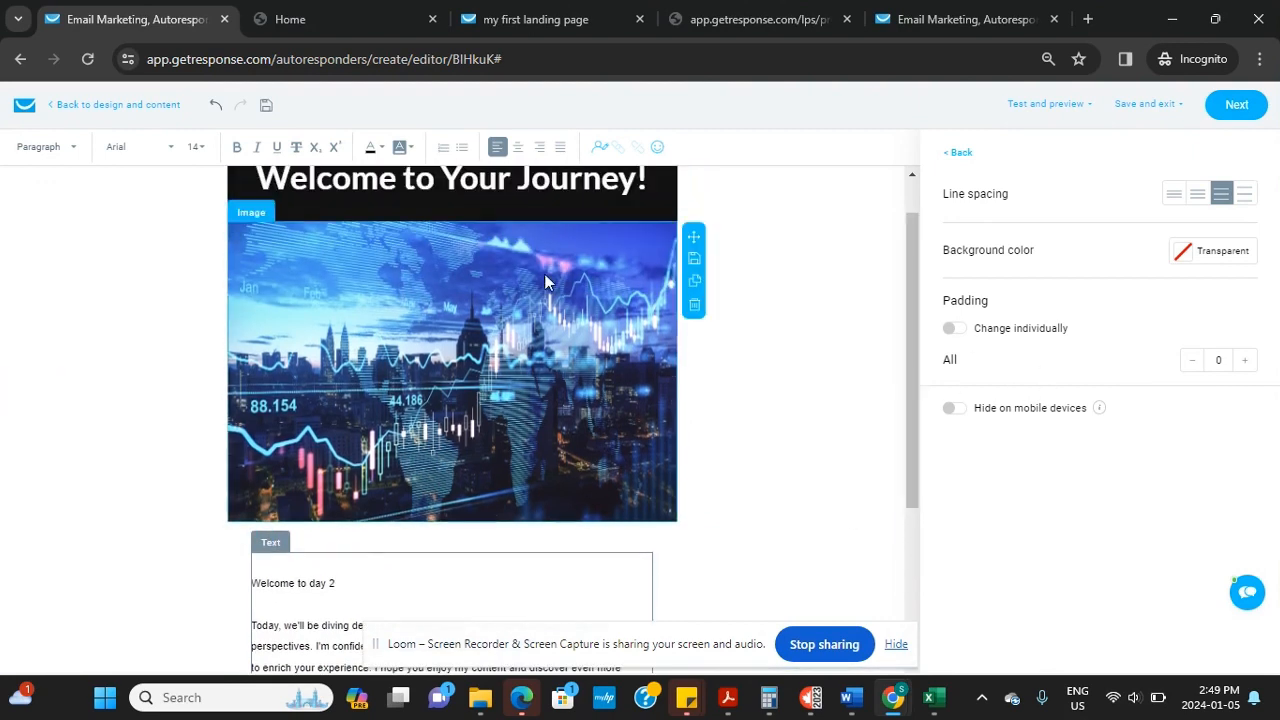
pyautogui.click(694, 306)
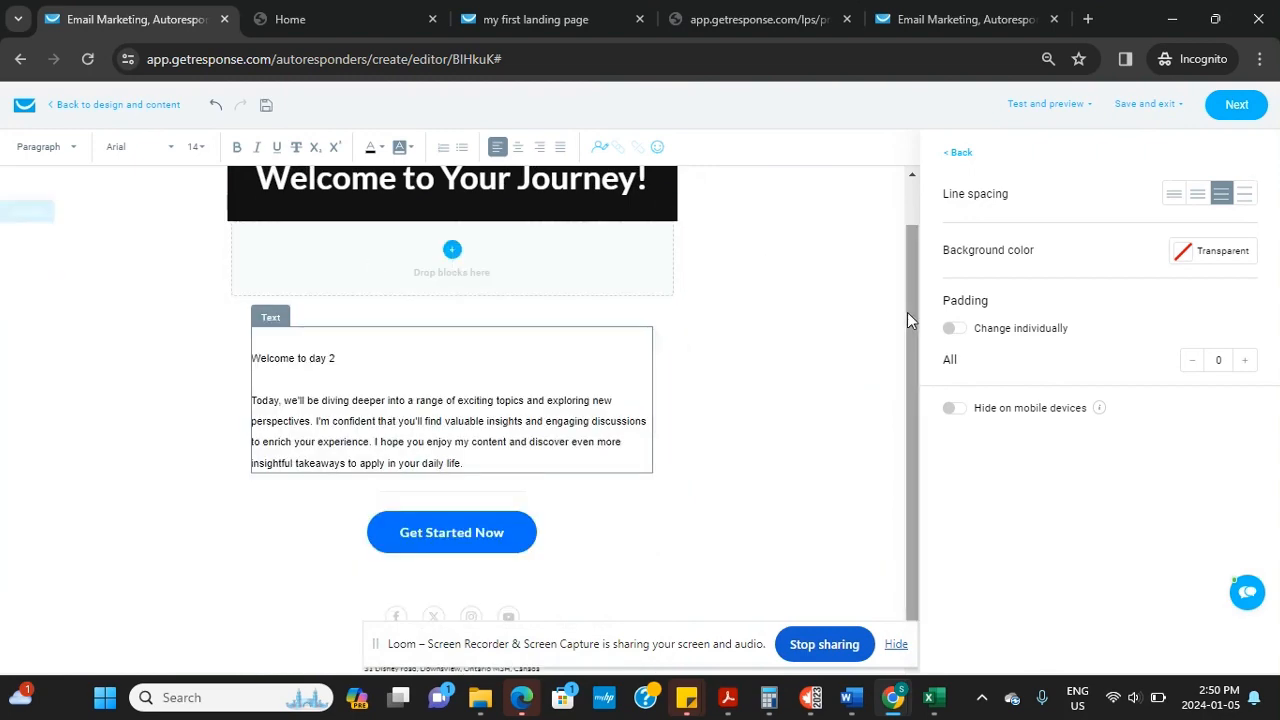
# Delete the empty drop area and the Welcome to Your Journey! header, then start a sign-off line
pyautogui.scroll(1, 907, 312)
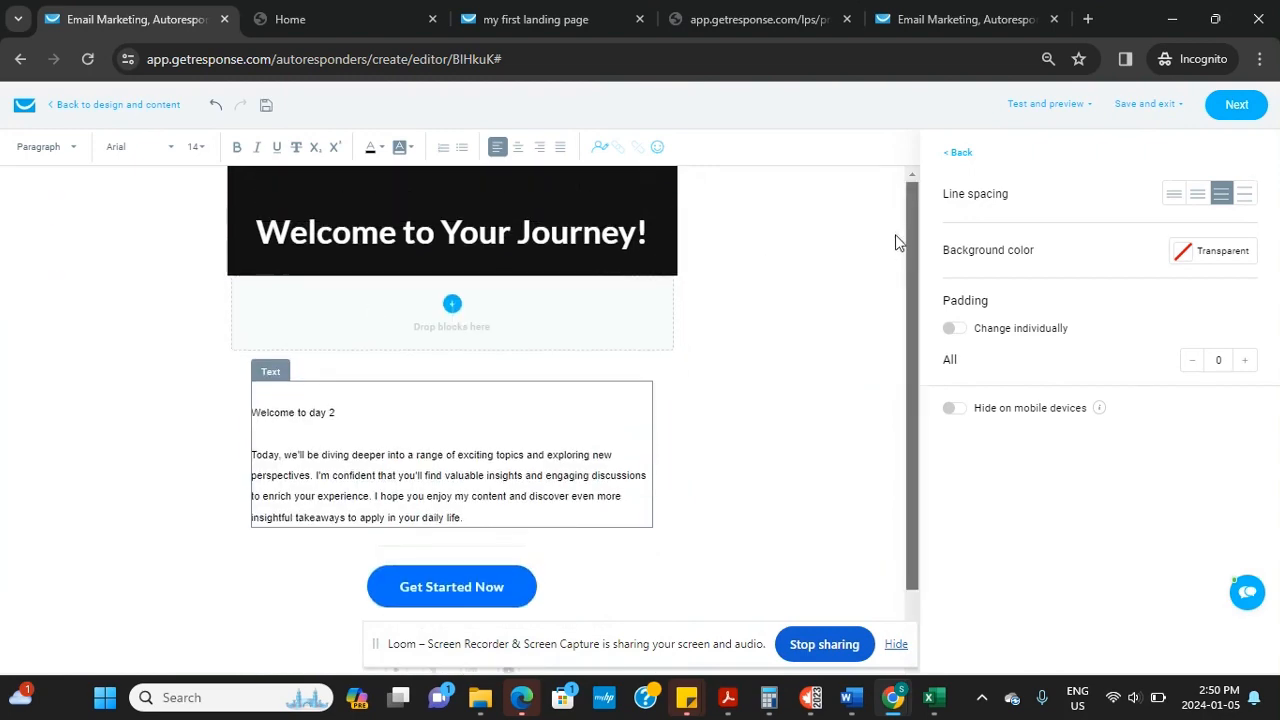
pyautogui.click(619, 196)
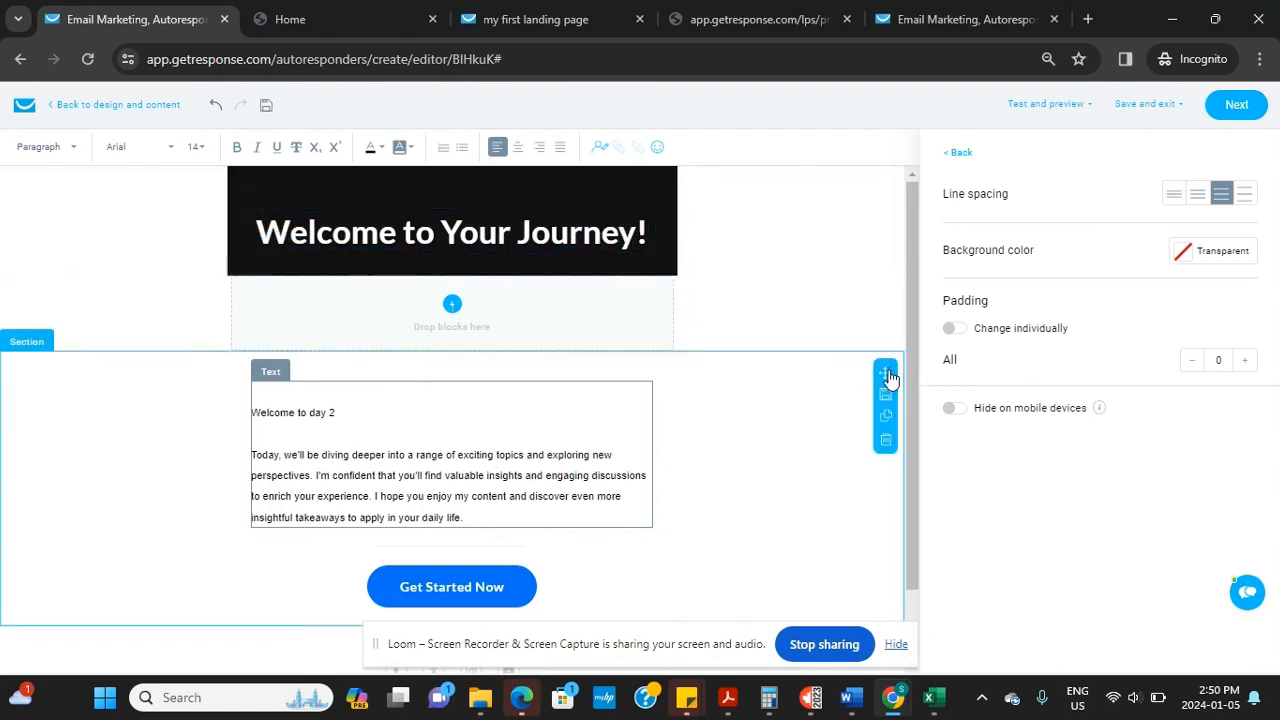
pyautogui.click(885, 366)
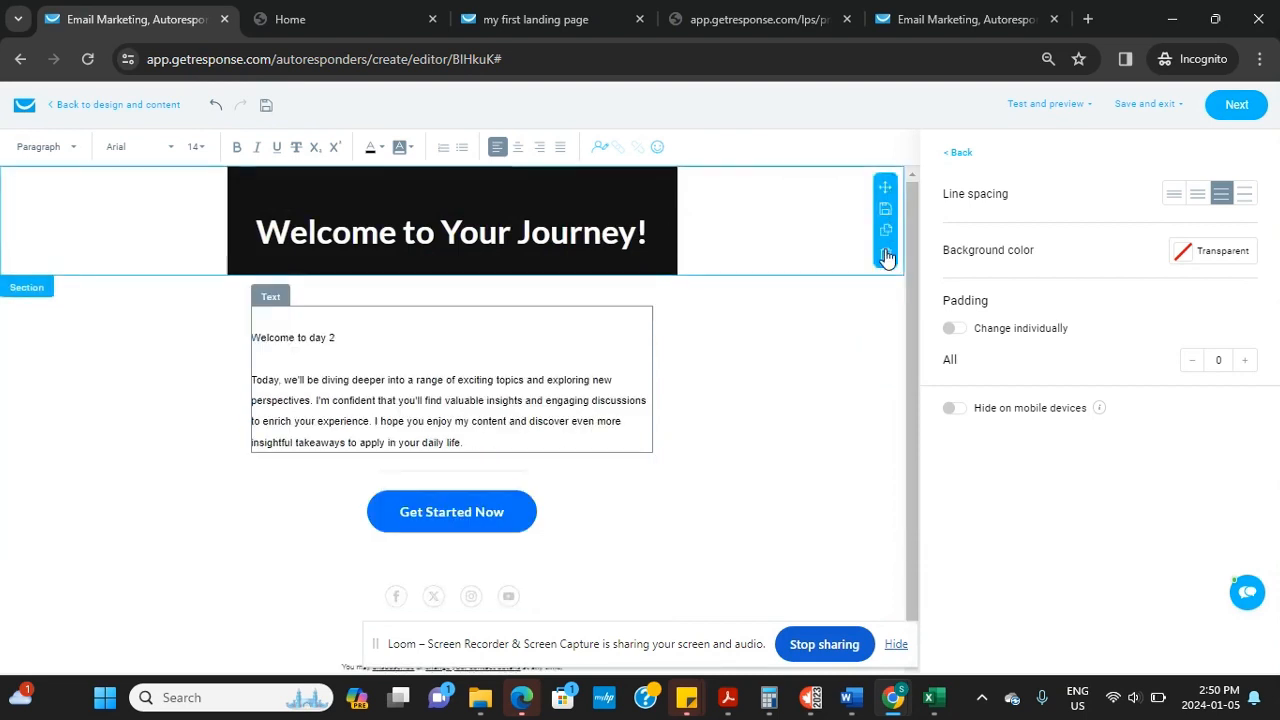
pyautogui.click(885, 253)
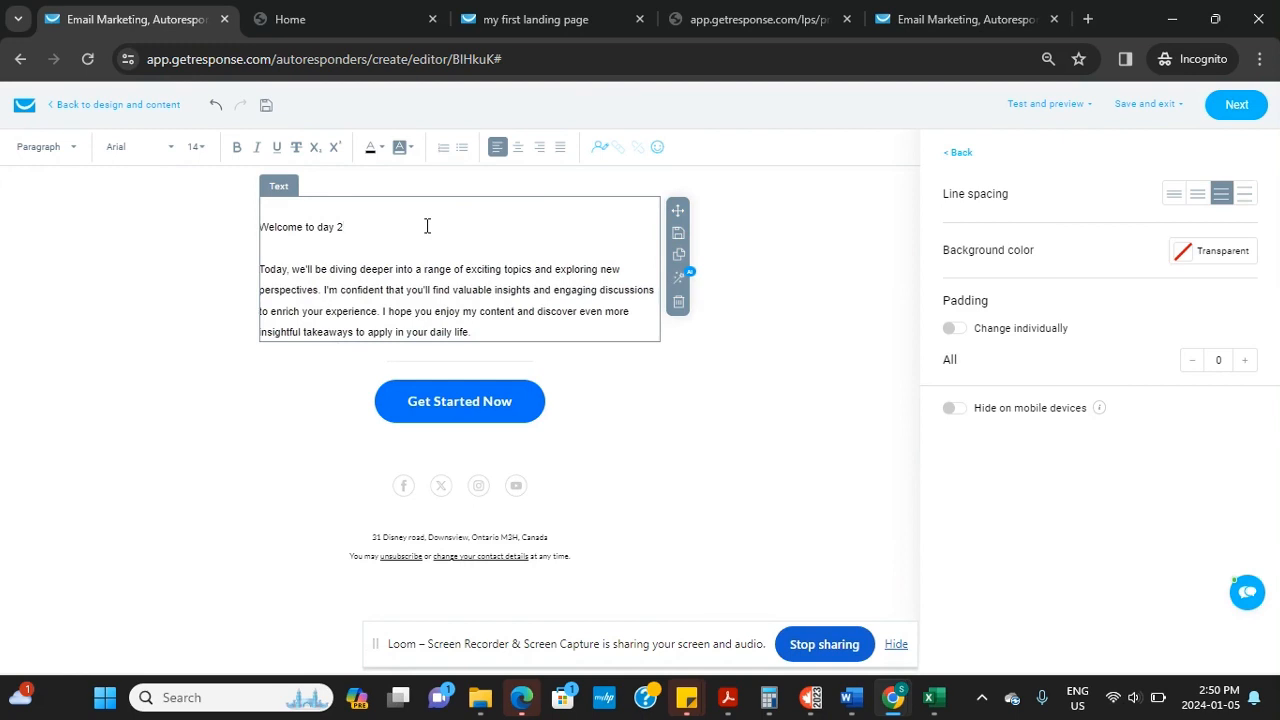
pyautogui.press('Return')
pyautogui.press('Return')
pyautogui.press('Return')
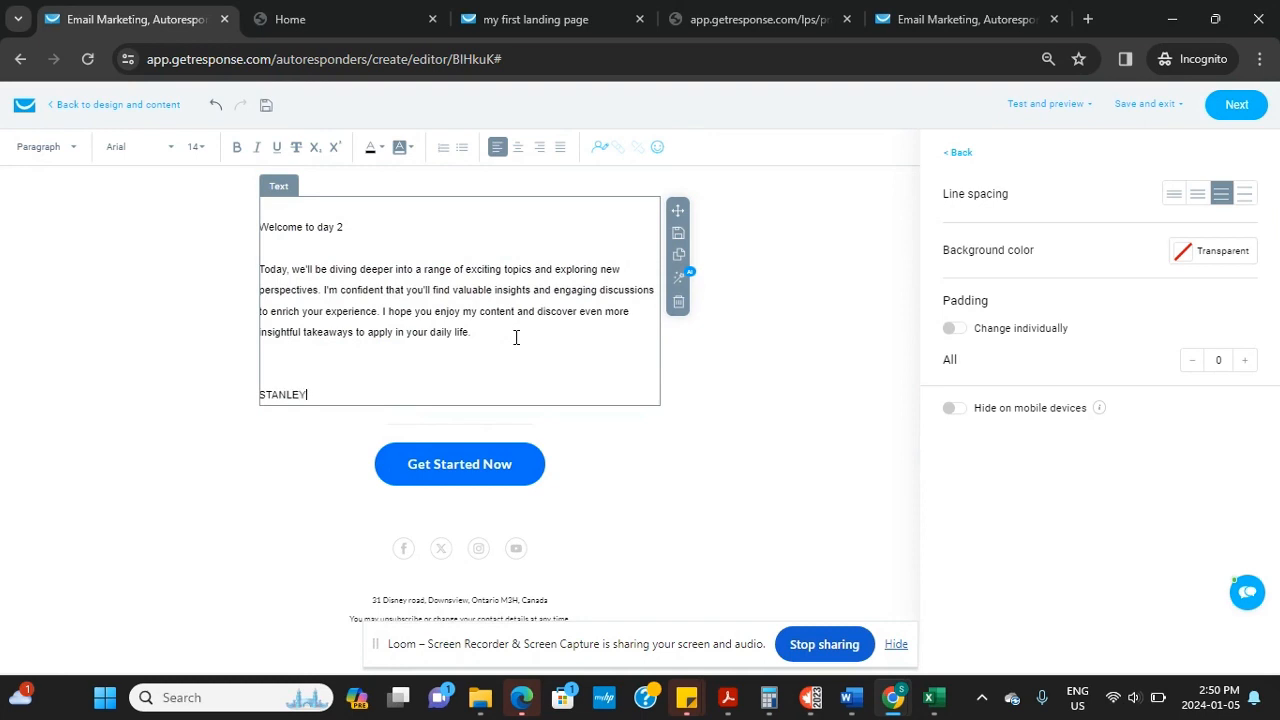
# Delete the Get Started Now button, then undo to bring it back
pyautogui.click(512, 470)
pyautogui.press('Delete')
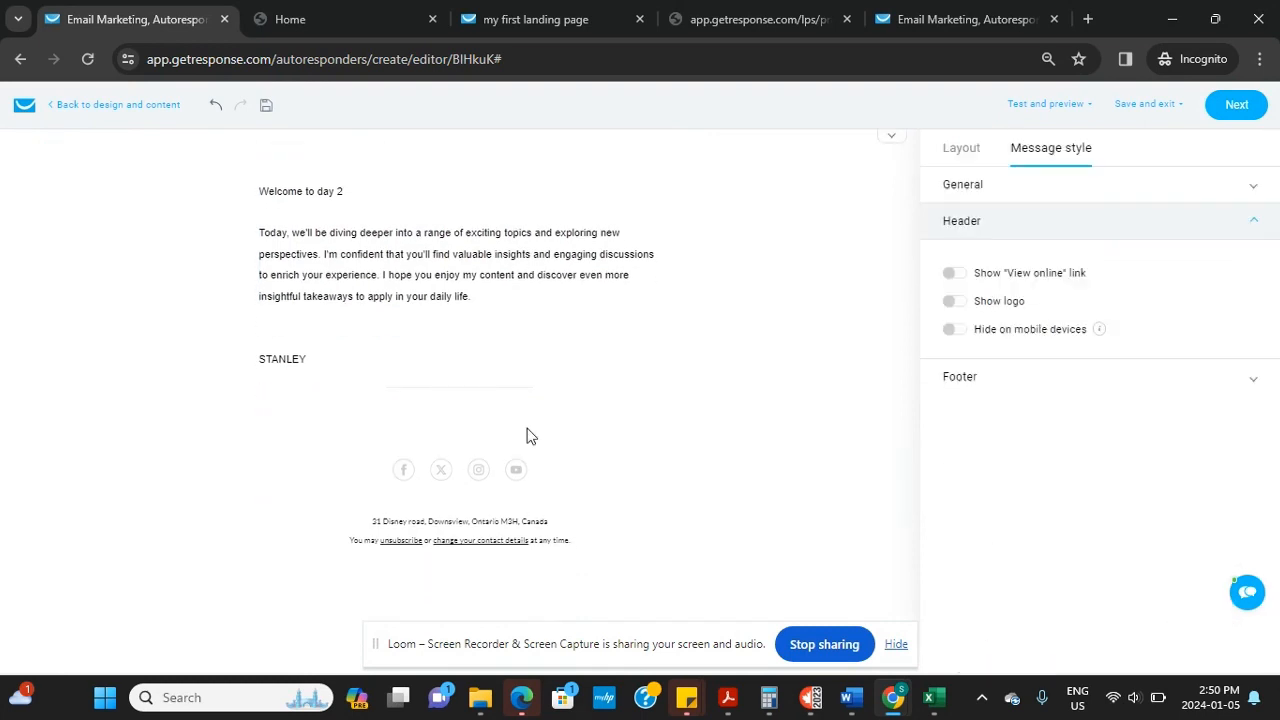
pyautogui.click(217, 110)
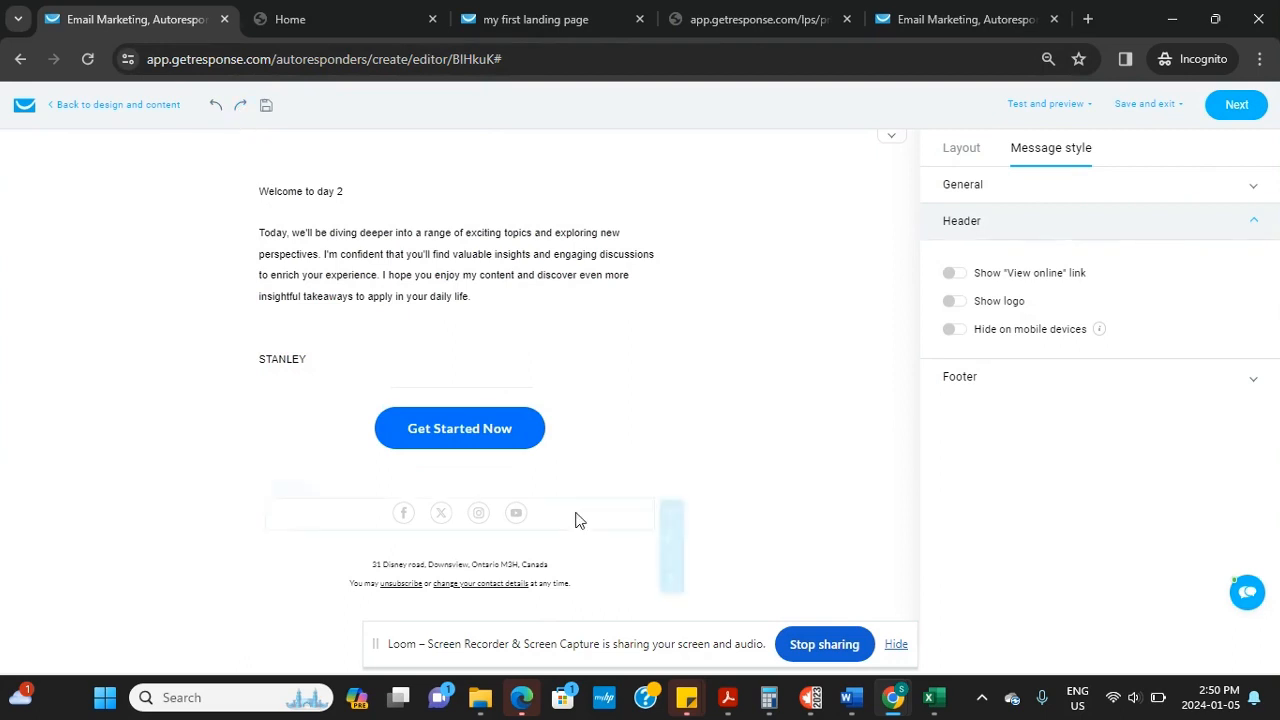
# Edit the button's link address and change its label to end with 'ACCESS NOW'
pyautogui.click(521, 432)
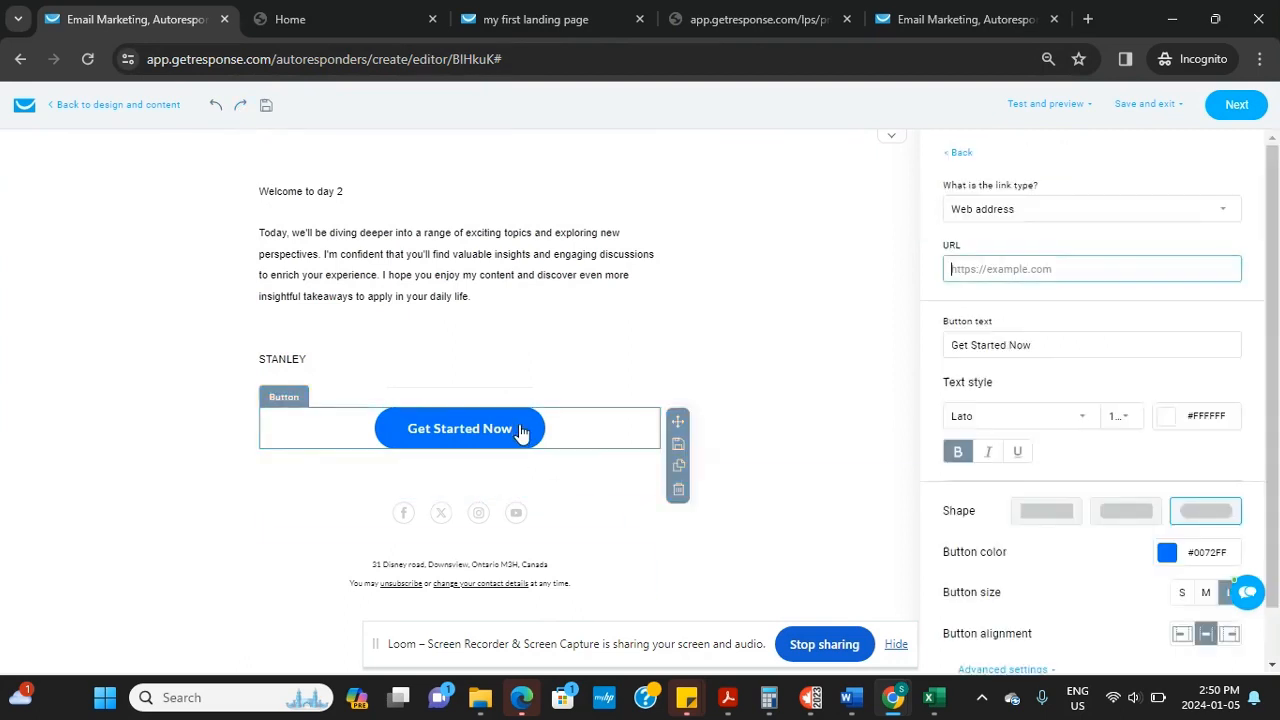
pyautogui.click(1055, 343)
pyautogui.click(1045, 265)
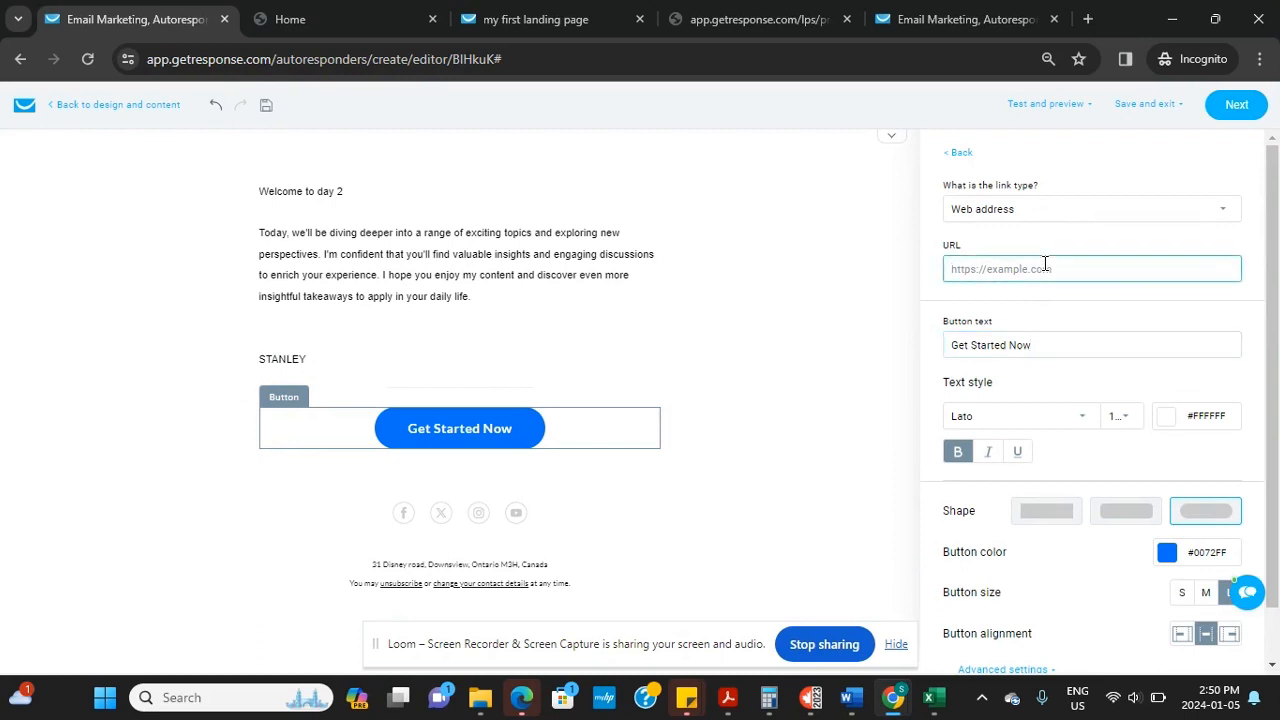
pyautogui.write('www.filmodigital.com')
pyautogui.click(1111, 334)
pyautogui.press('BackSpace')
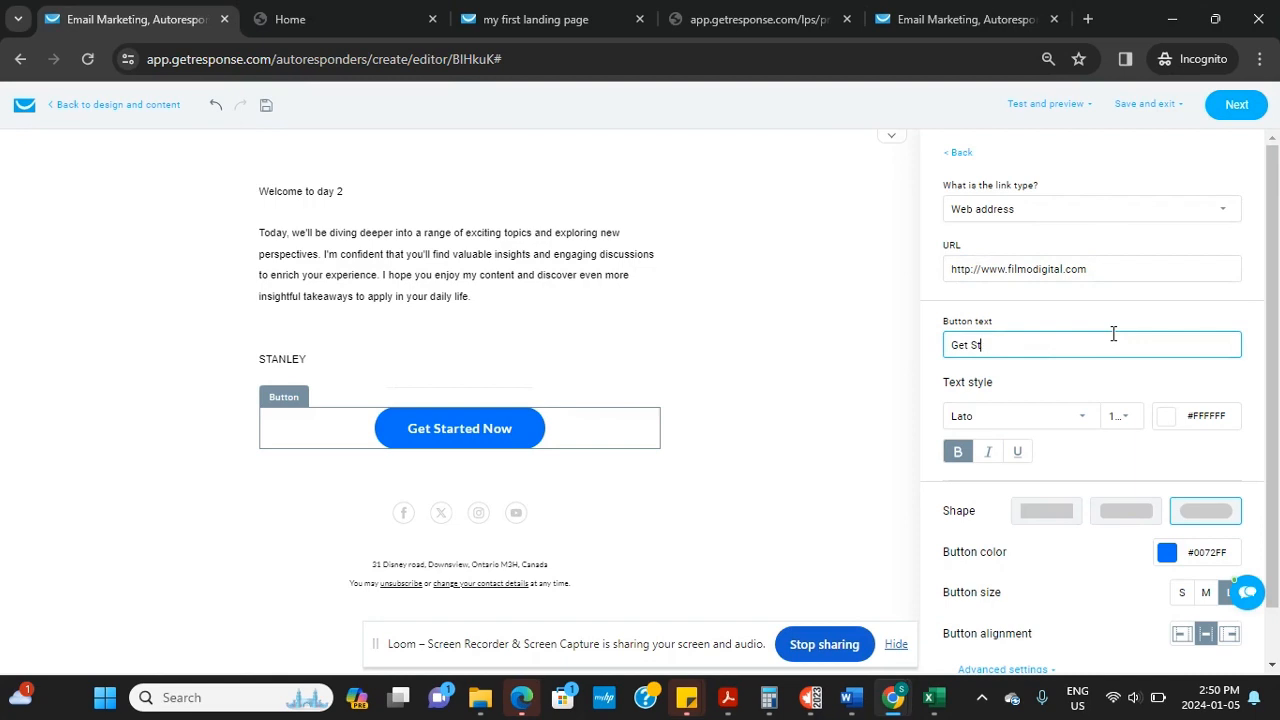
pyautogui.press('BackSpace')
pyautogui.press('BackSpace')
pyautogui.write('ACCESS NOW')
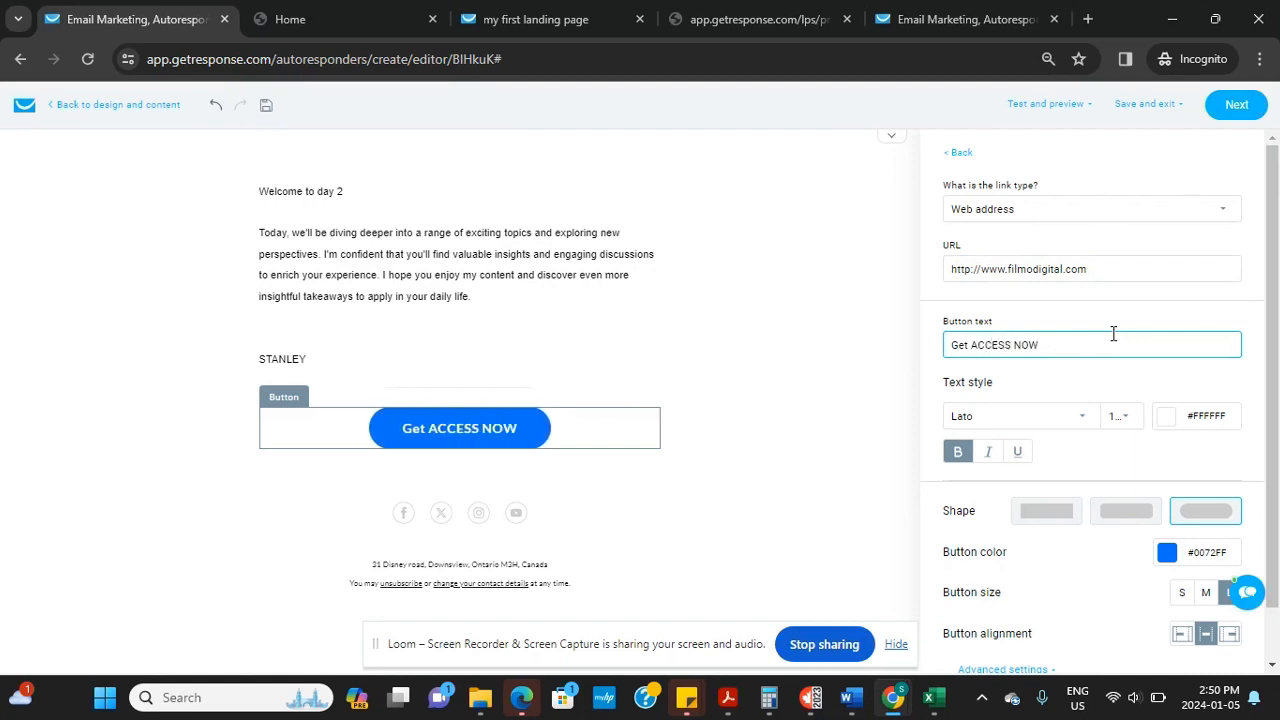
# Remove the social icons block and save the email content
pyautogui.click(404, 521)
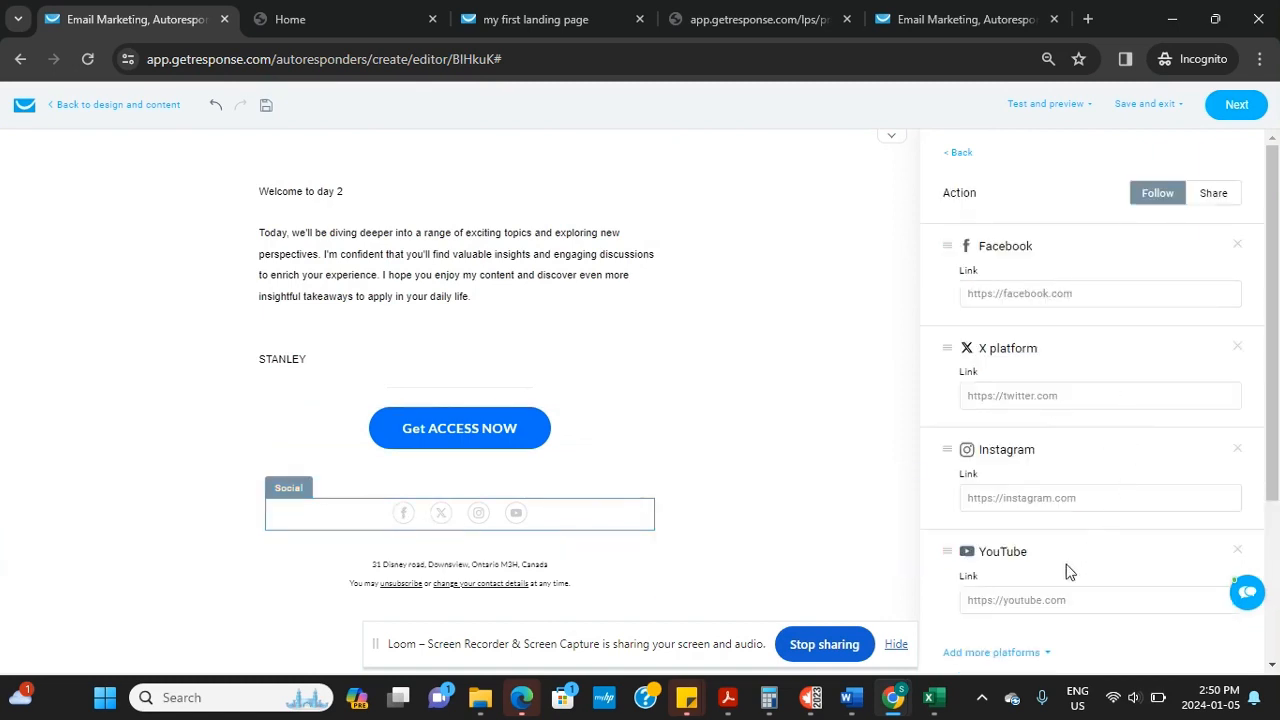
pyautogui.moveTo(1274, 352); pyautogui.dragTo(1276, 465)
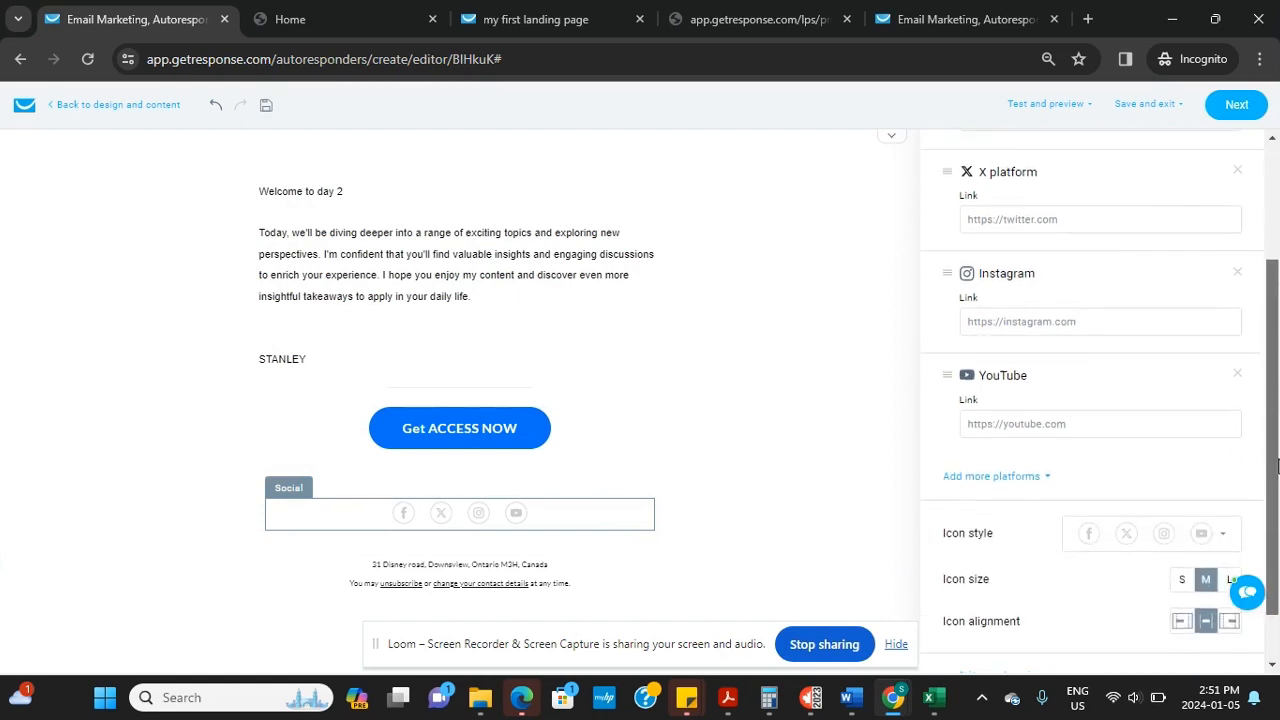
pyautogui.scroll(2, 1276, 465)
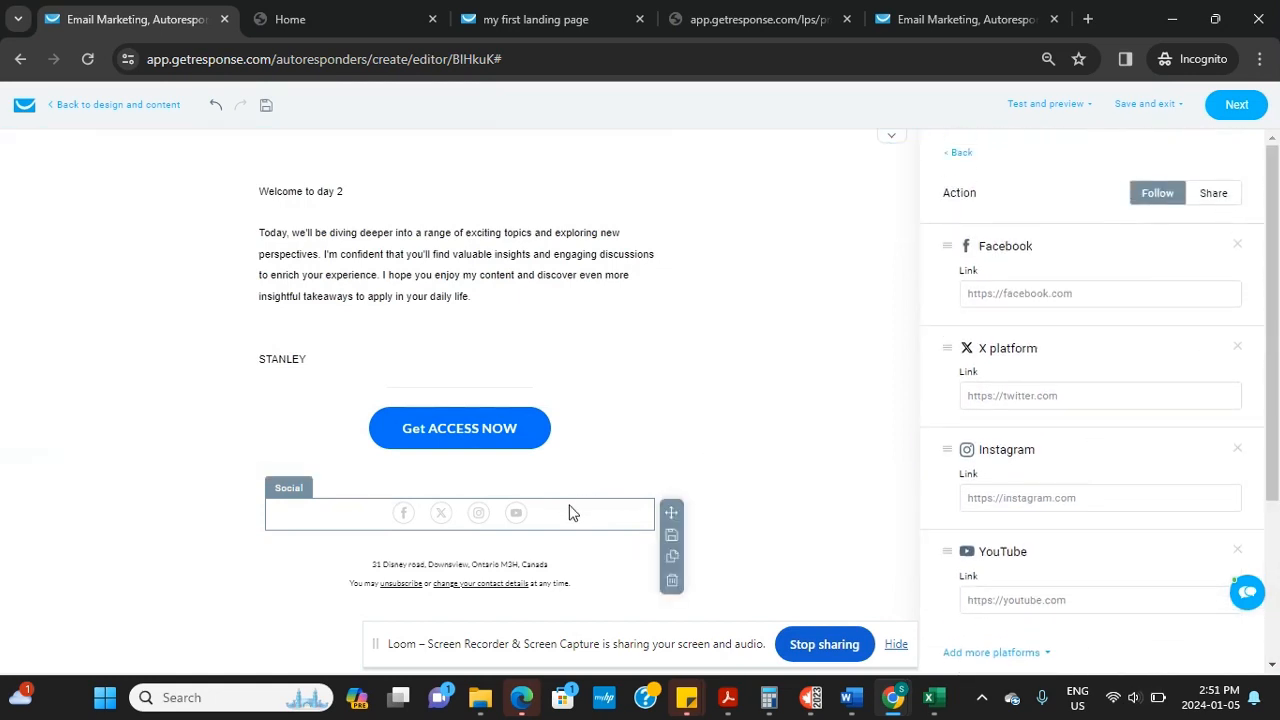
pyautogui.click(671, 584)
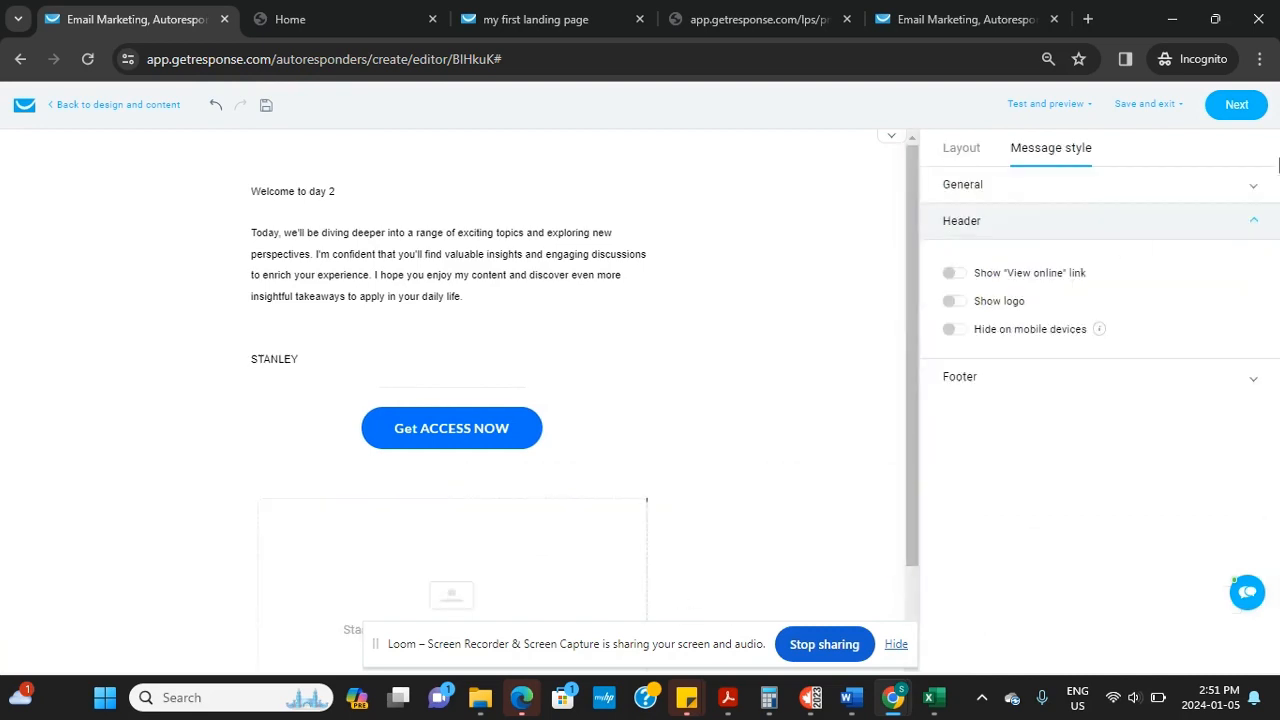
pyautogui.click(1237, 106)
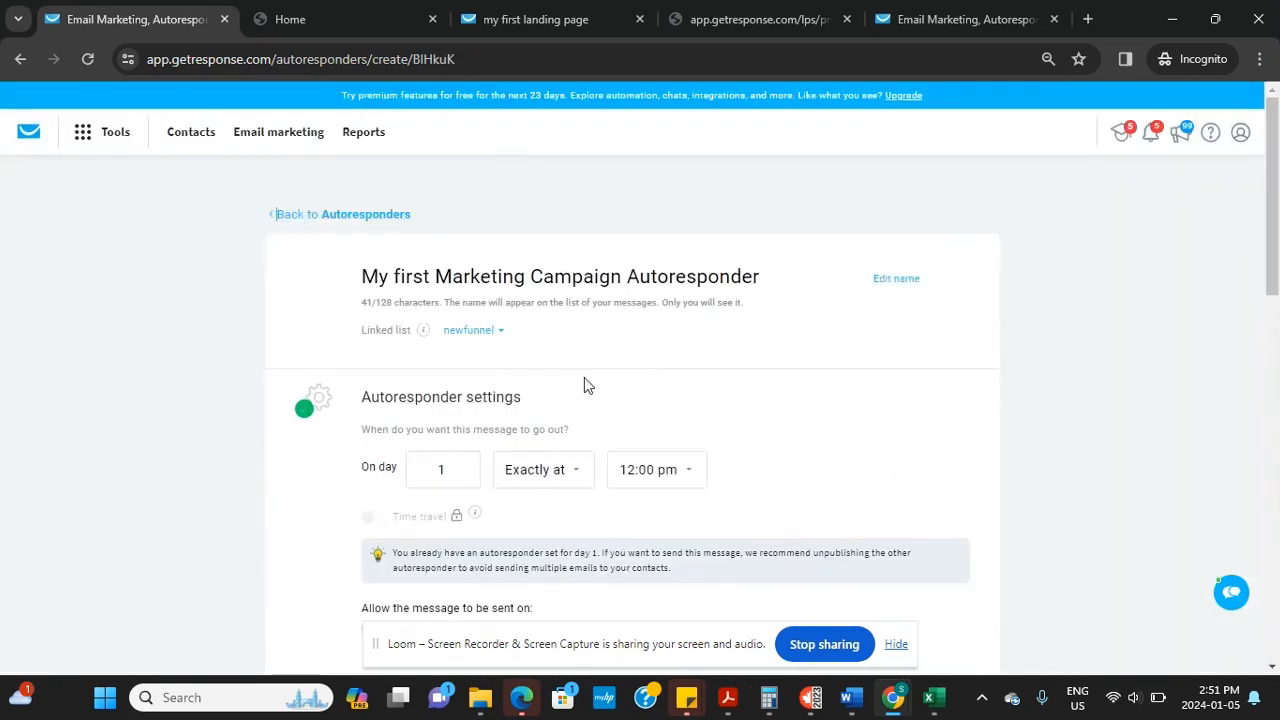
# Send a test message of the day 2 email
pyautogui.moveTo(1272, 276); pyautogui.dragTo(1262, 625)
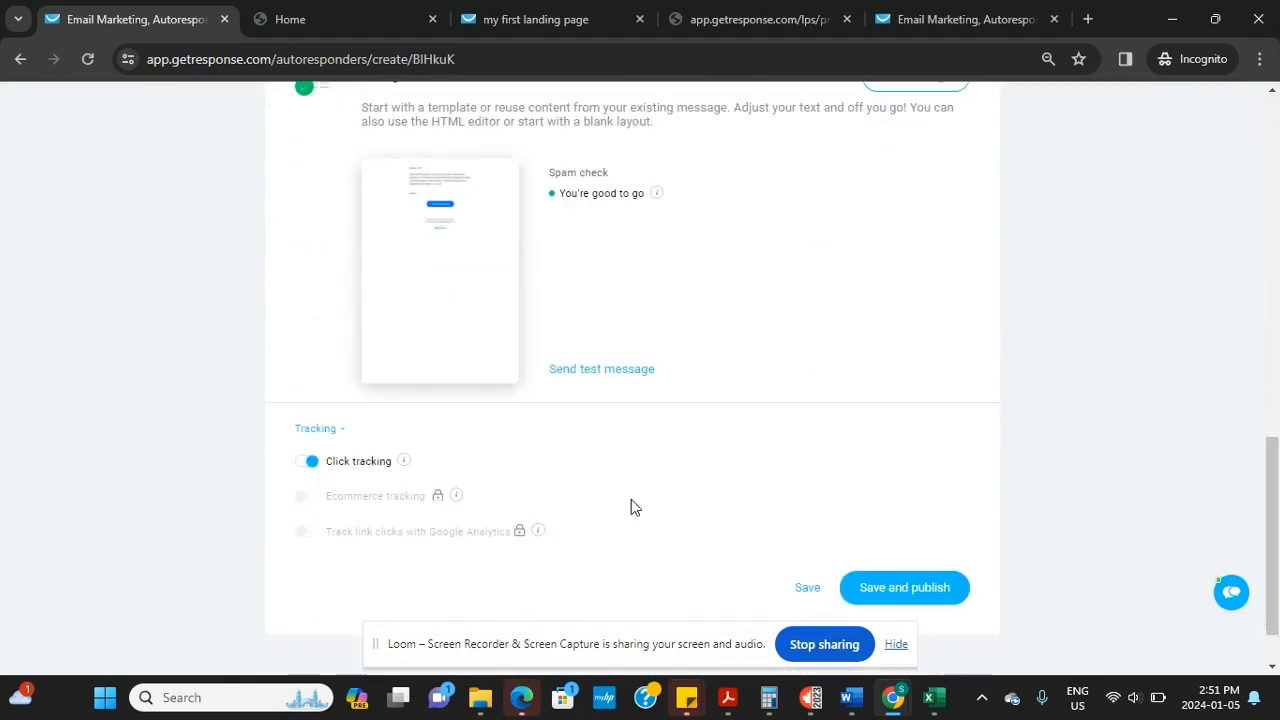
pyautogui.click(609, 372)
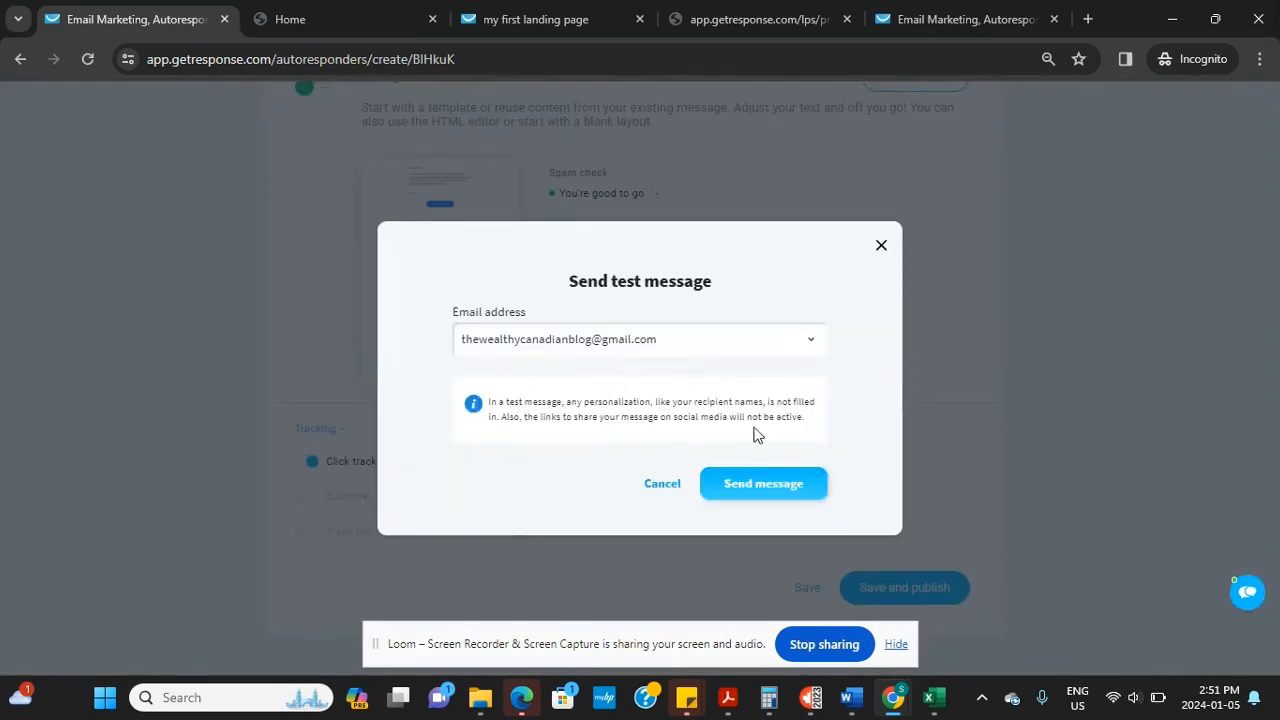
pyautogui.click(768, 485)
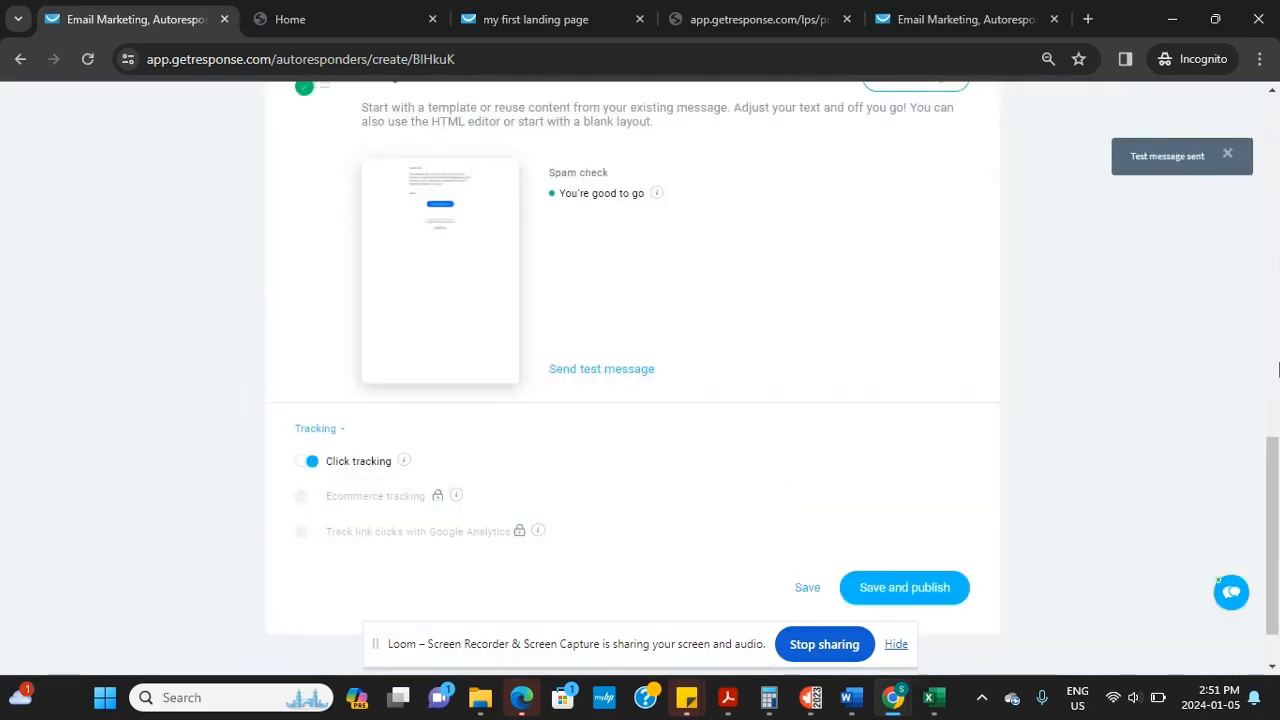
pyautogui.scroll(5, 1260, 588)
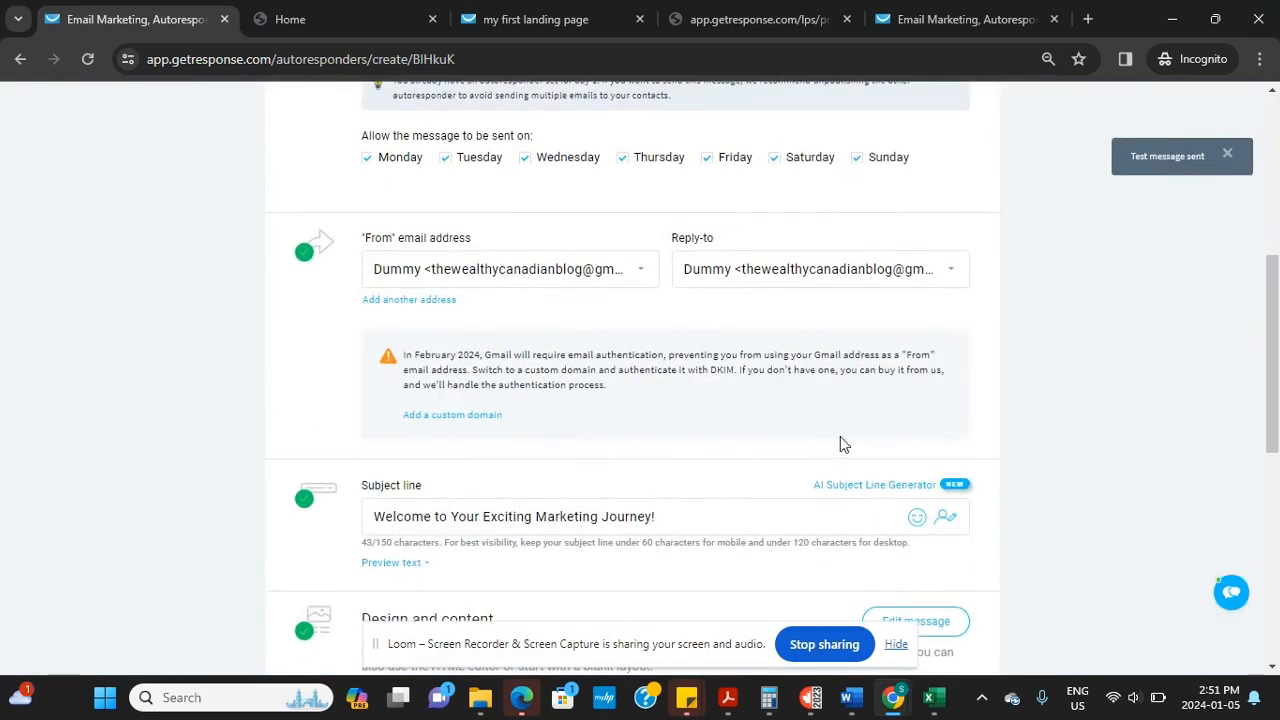
pyautogui.moveTo(898, 704)
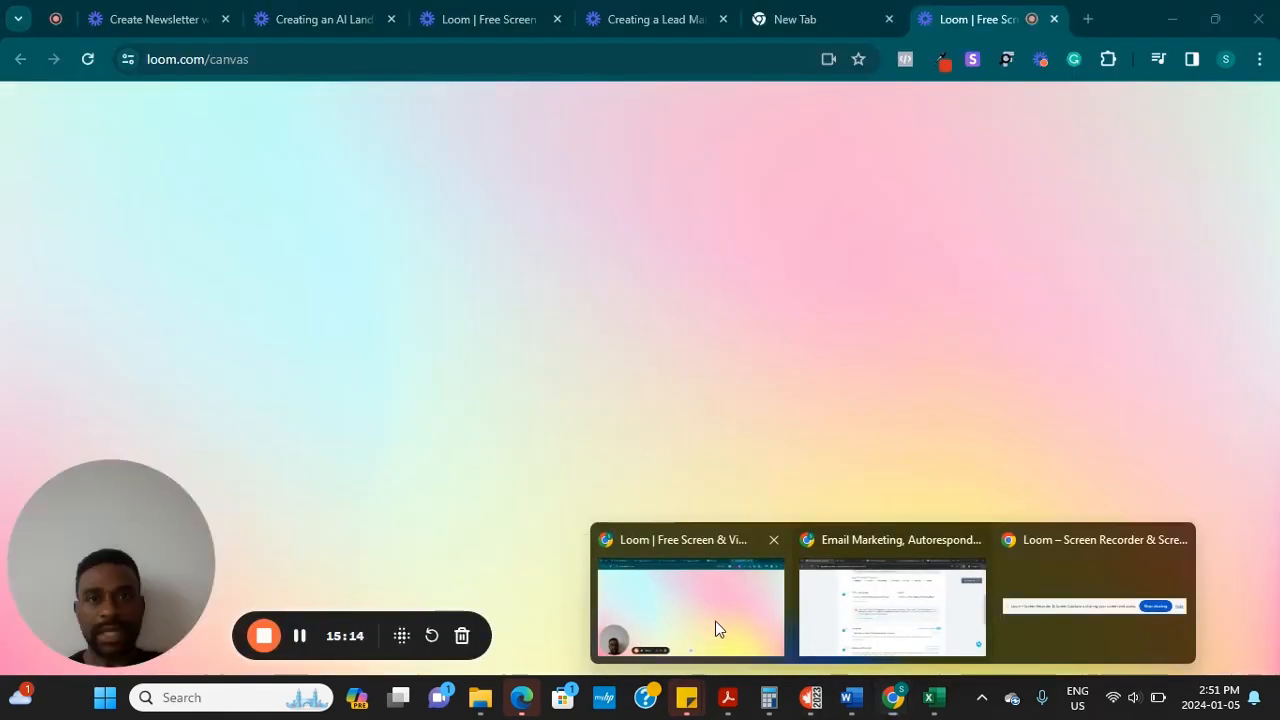
pyautogui.click(715, 628)
pyautogui.hotkey('alt', 'Tab')
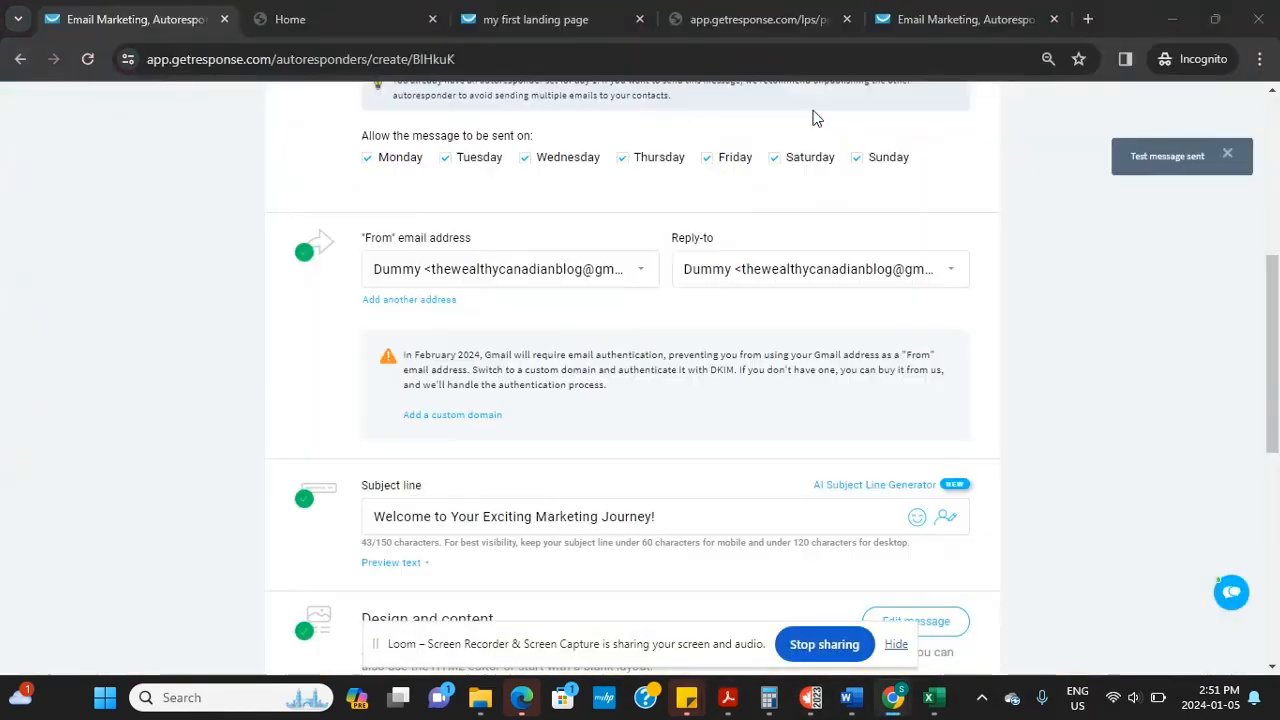
pyautogui.moveTo(1266, 390); pyautogui.dragTo(1265, 510)
# Replace the subject line with 'Welcome to Day 2' and save and publish the autoresponder
pyautogui.click(713, 157)
pyautogui.write('\\')
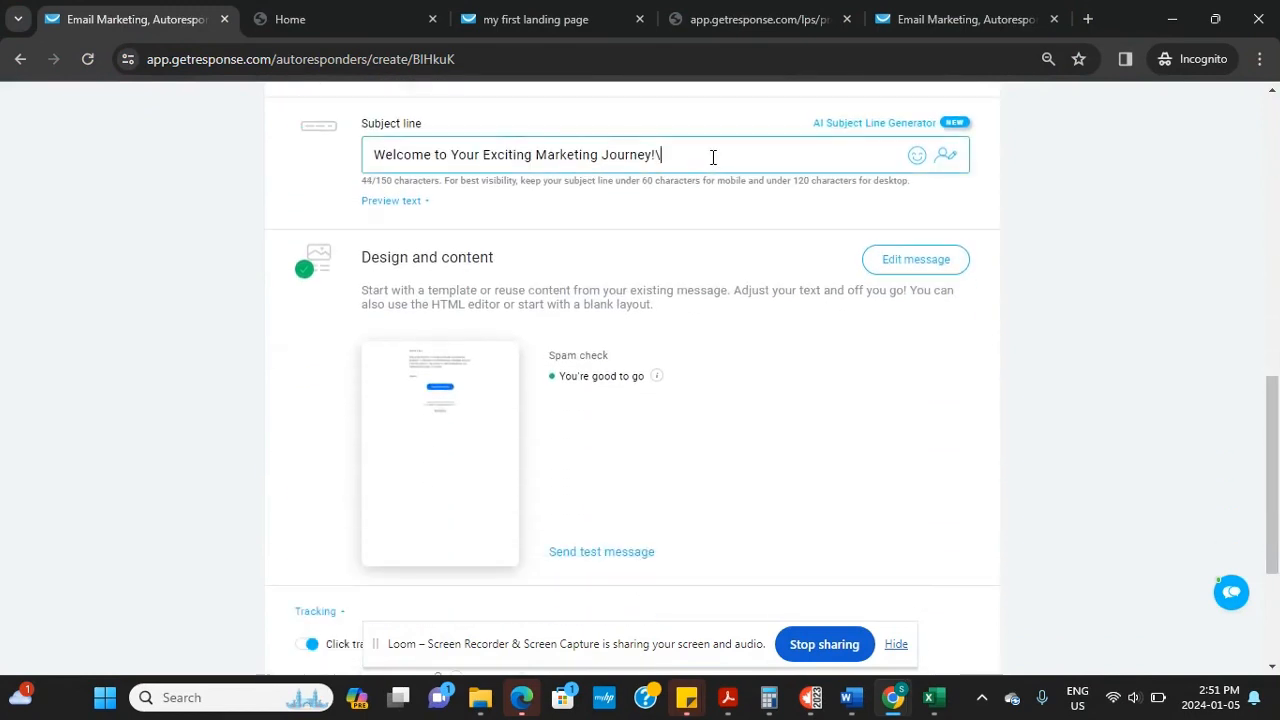
pyautogui.press('BackSpace')
pyautogui.press('BackSpace')
pyautogui.press('BackSpace')
pyautogui.press('BackSpace')
pyautogui.press('BackSpace')
pyautogui.press('BackSpace')
pyautogui.press('BackSpace')
pyautogui.press('BackSpace')
pyautogui.press('BackSpace')
pyautogui.press('BackSpace')
pyautogui.press('BackSpace')
pyautogui.press('BackSpace')
pyautogui.press('BackSpace')
pyautogui.press('BackSpace')
pyautogui.press('BackSpace')
pyautogui.press('BackSpace')
pyautogui.press('BackSpace')
pyautogui.press('BackSpace')
pyautogui.press('BackSpace')
pyautogui.press('BackSpace')
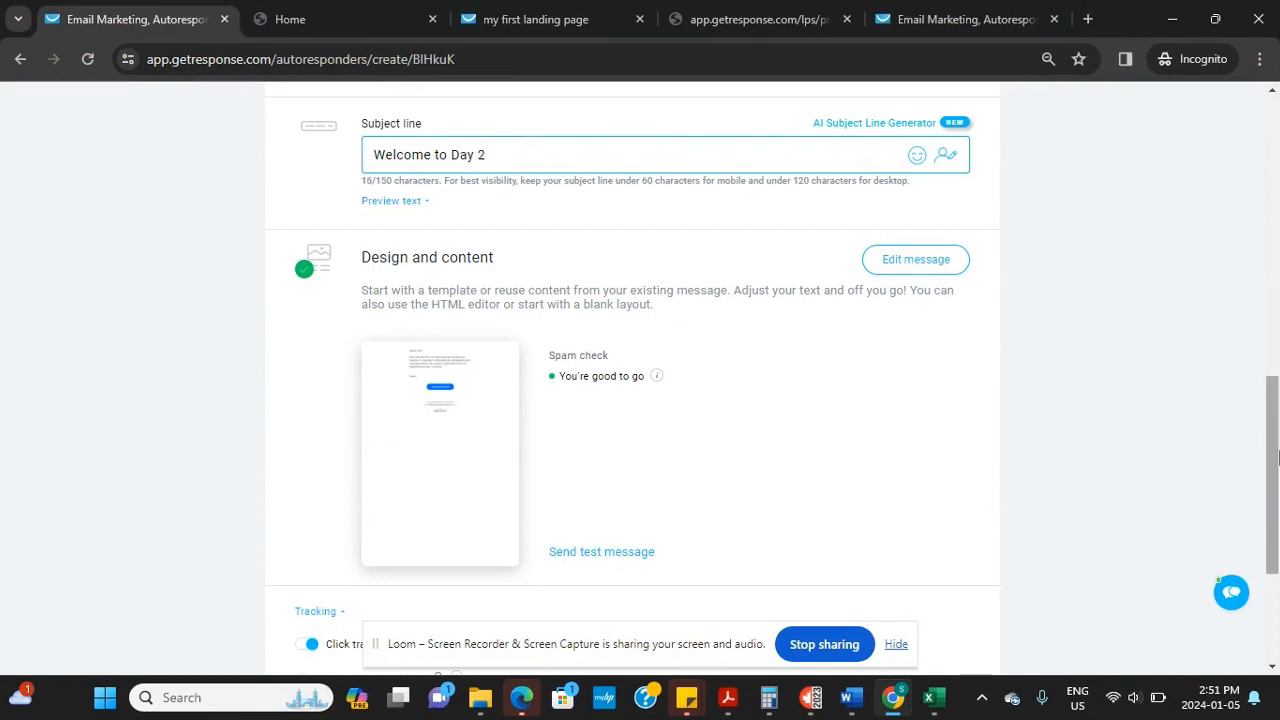
pyautogui.scroll(-3, 1277, 482)
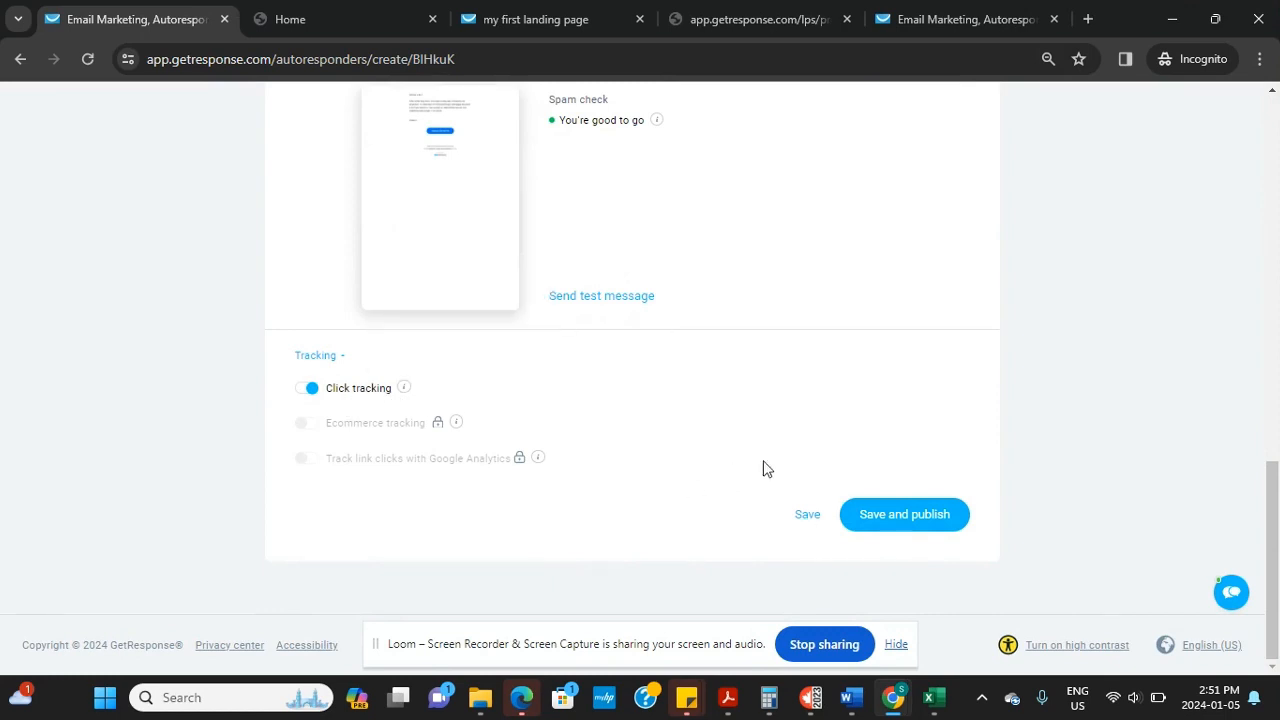
pyautogui.click(884, 527)
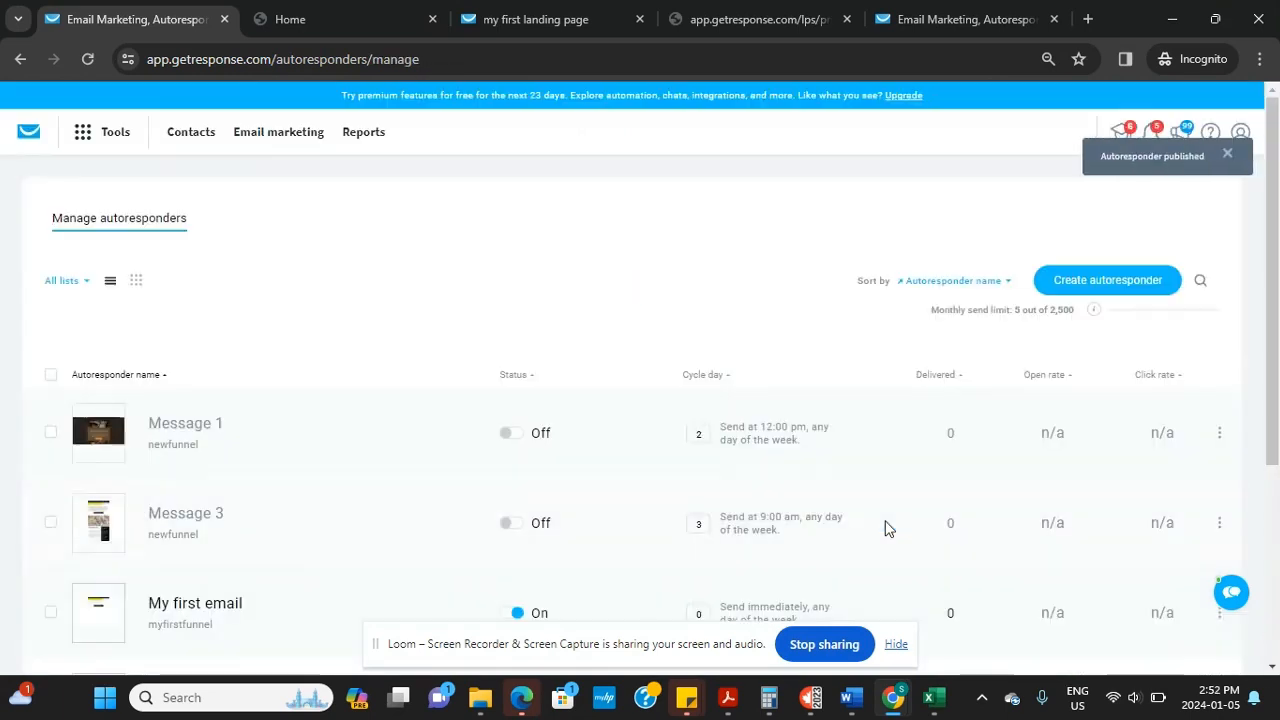
# Open the day 1 autoresponder for editing and change 'first' to 'second' in its name
pyautogui.moveTo(1276, 376); pyautogui.dragTo(1279, 570)
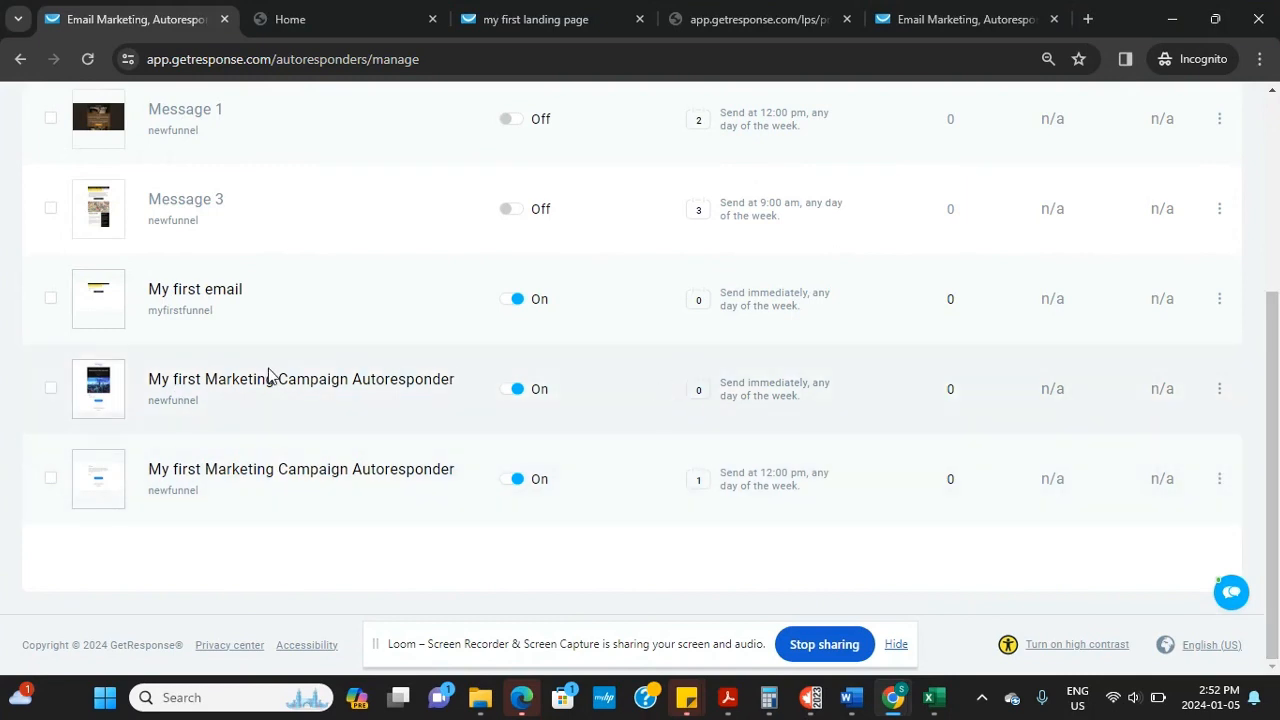
pyautogui.click(1219, 479)
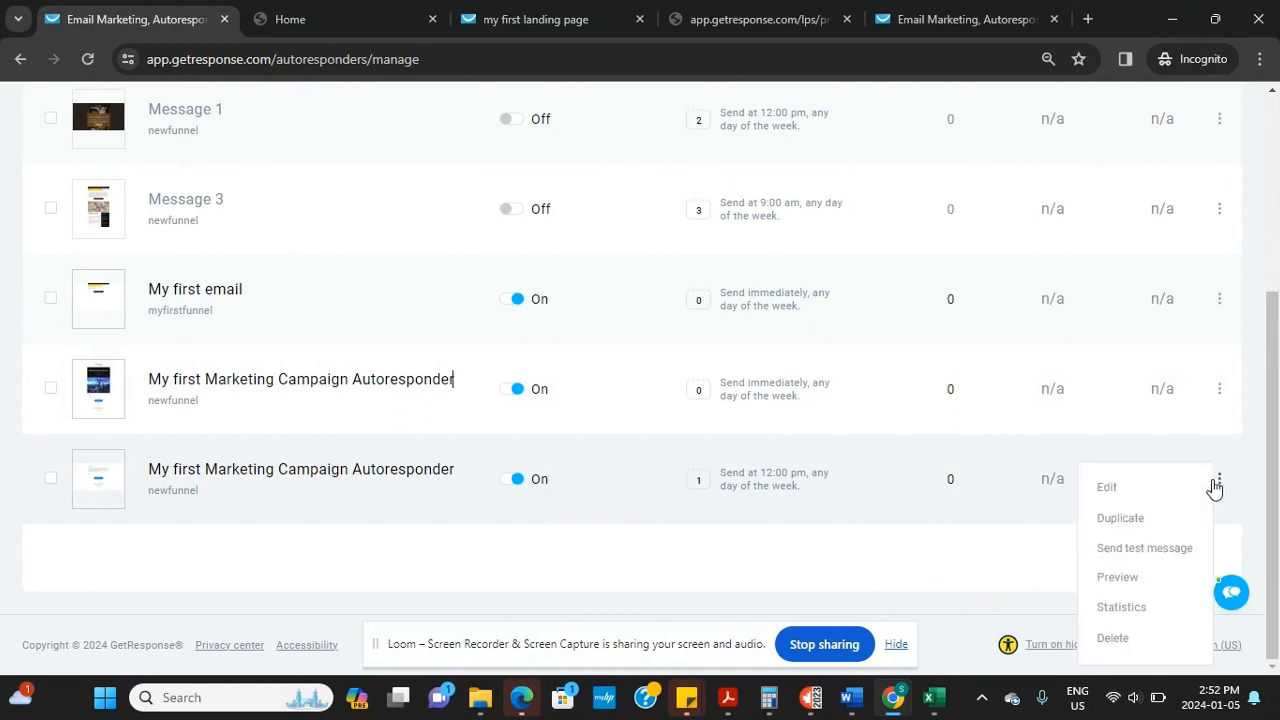
pyautogui.click(1110, 489)
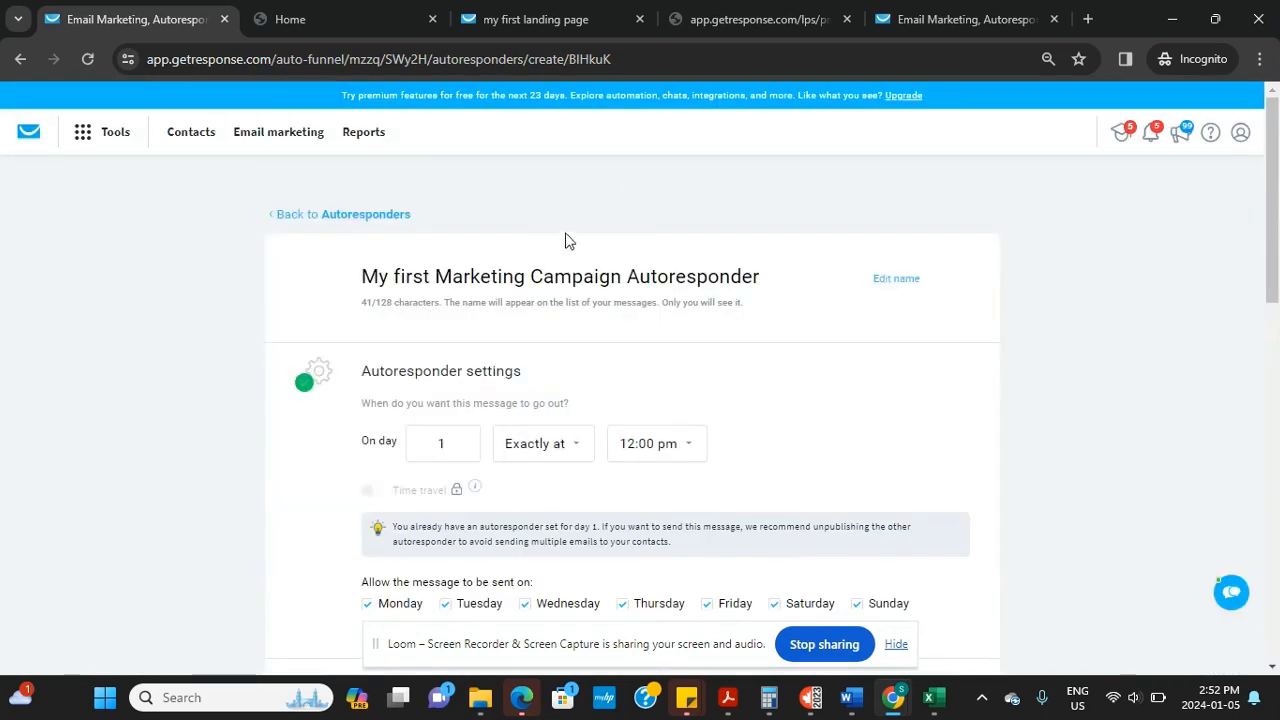
pyautogui.click(424, 276)
pyautogui.press('BackSpace')
pyautogui.press('BackSpace')
pyautogui.press('BackSpace')
pyautogui.press('BackSpace')
pyautogui.press('BackSpace')
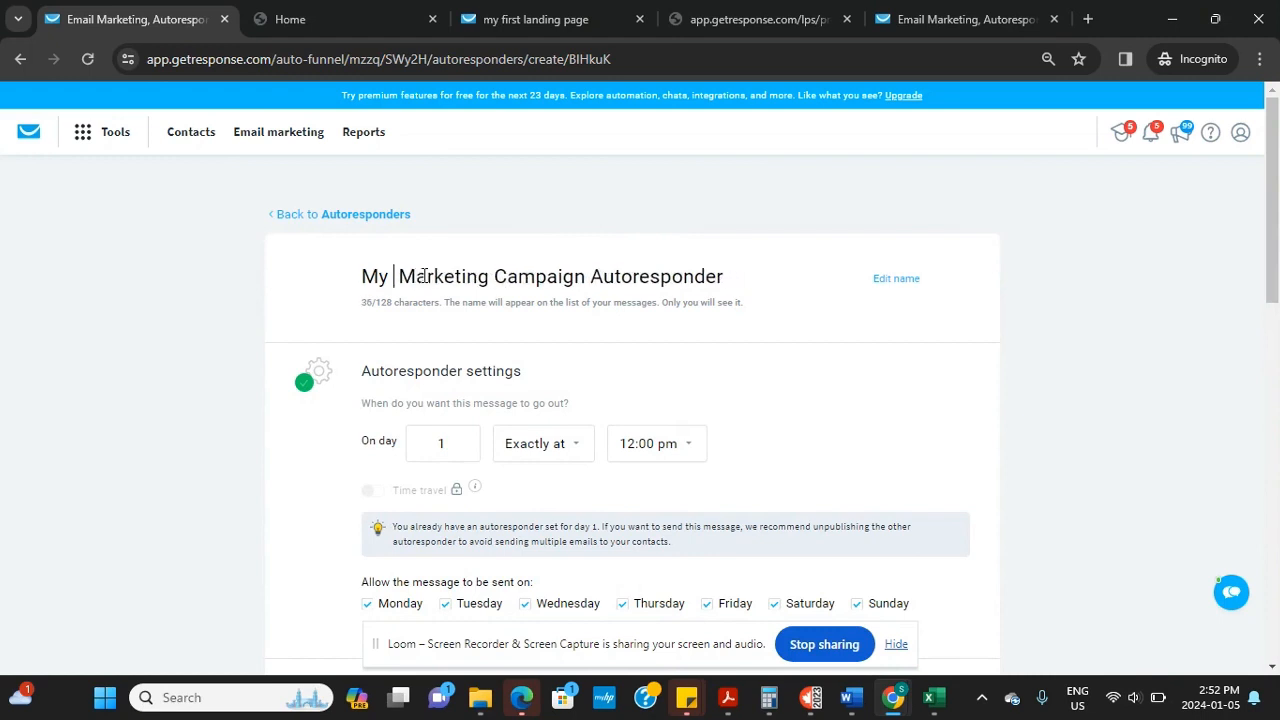
pyautogui.write('second')
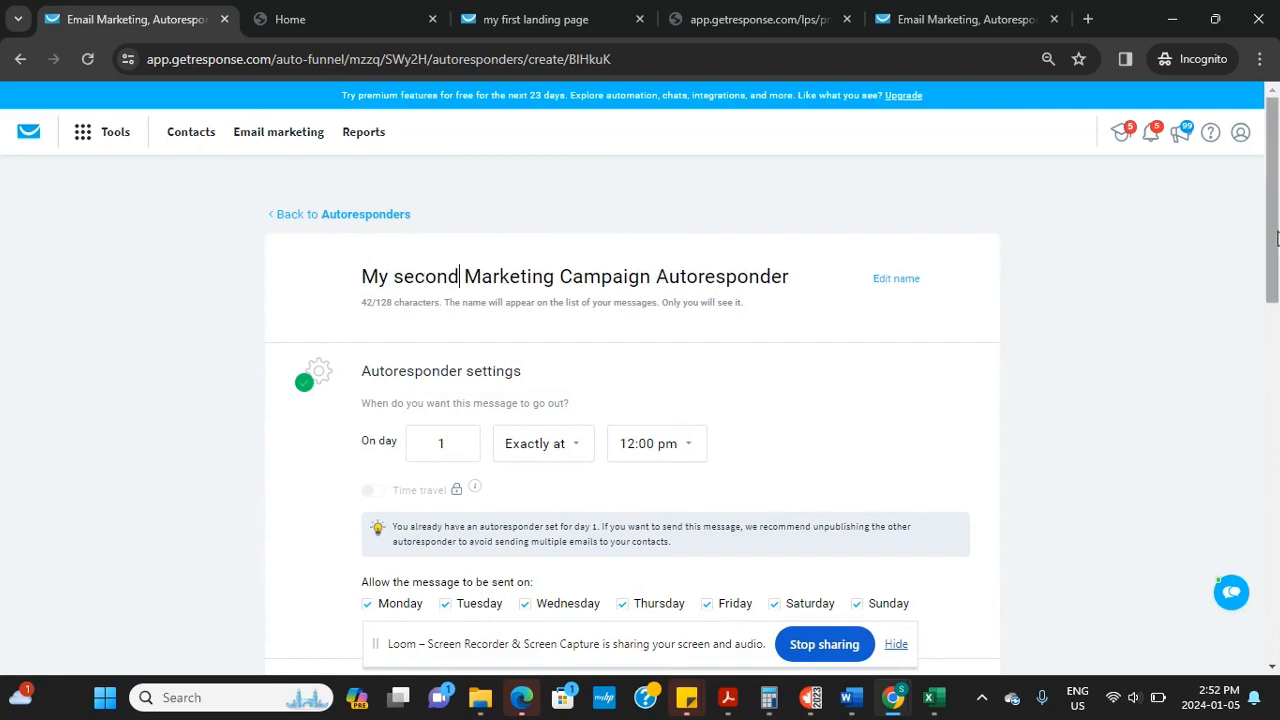
# Dismiss the add-sender-address form and save the autoresponder update
pyautogui.scroll(-2, 1258, 323)
pyautogui.scroll(-3, 1258, 323)
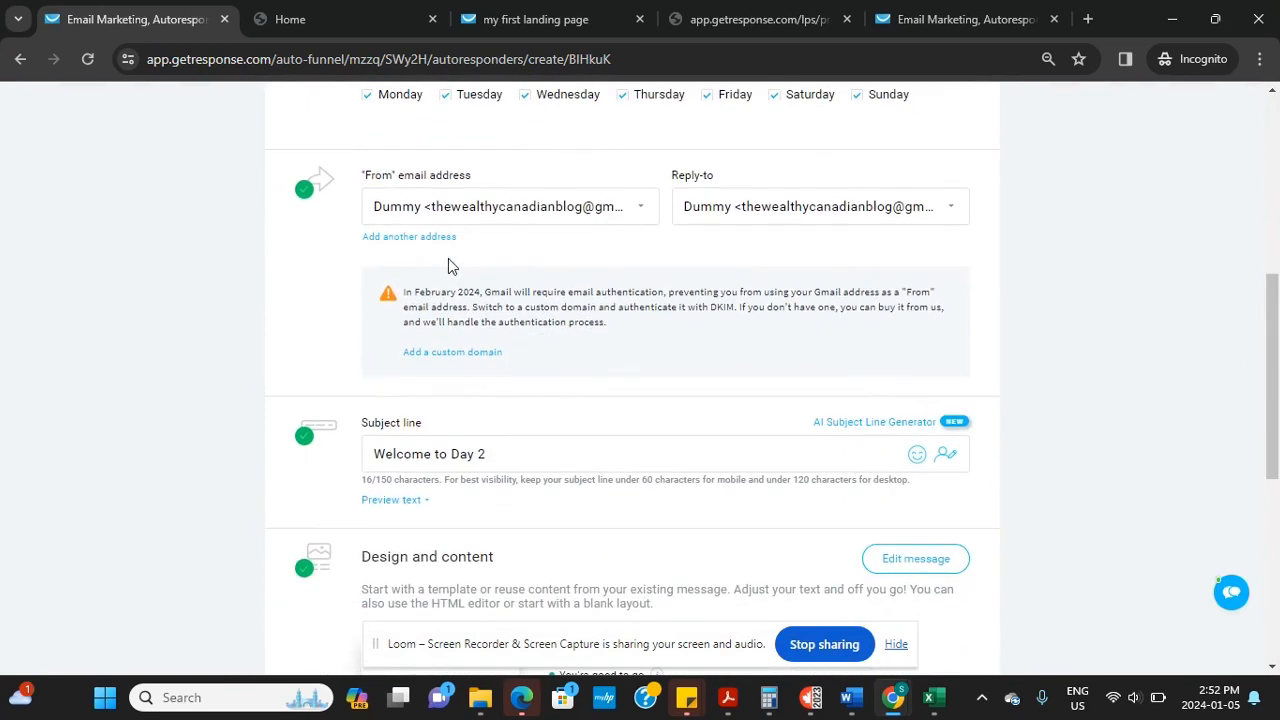
pyautogui.click(415, 240)
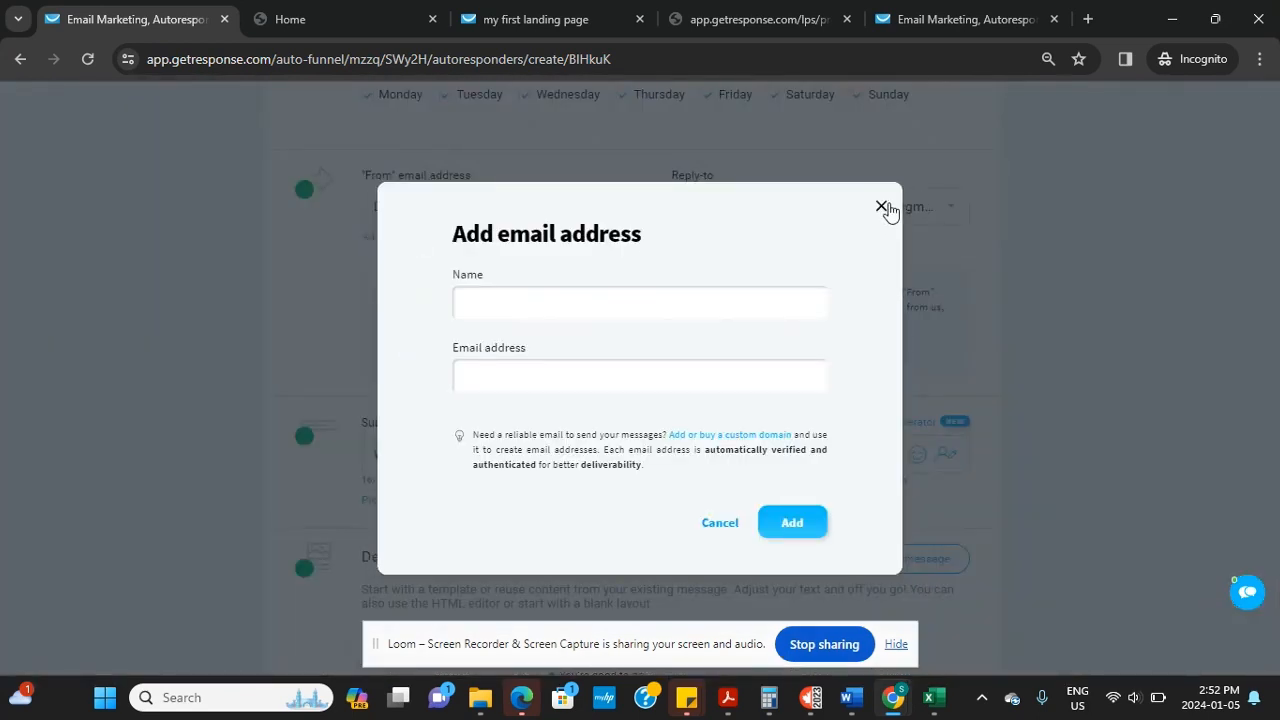
pyautogui.click(882, 207)
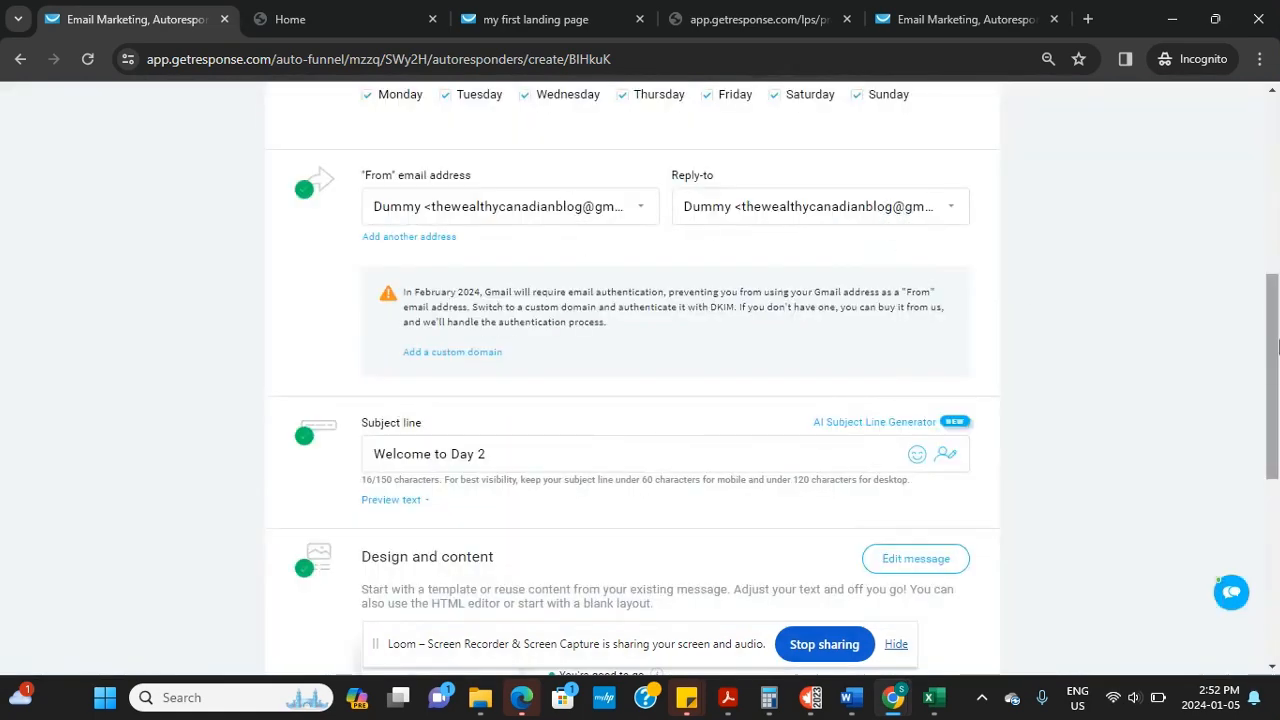
pyautogui.moveTo(1270, 376); pyautogui.dragTo(1194, 340)
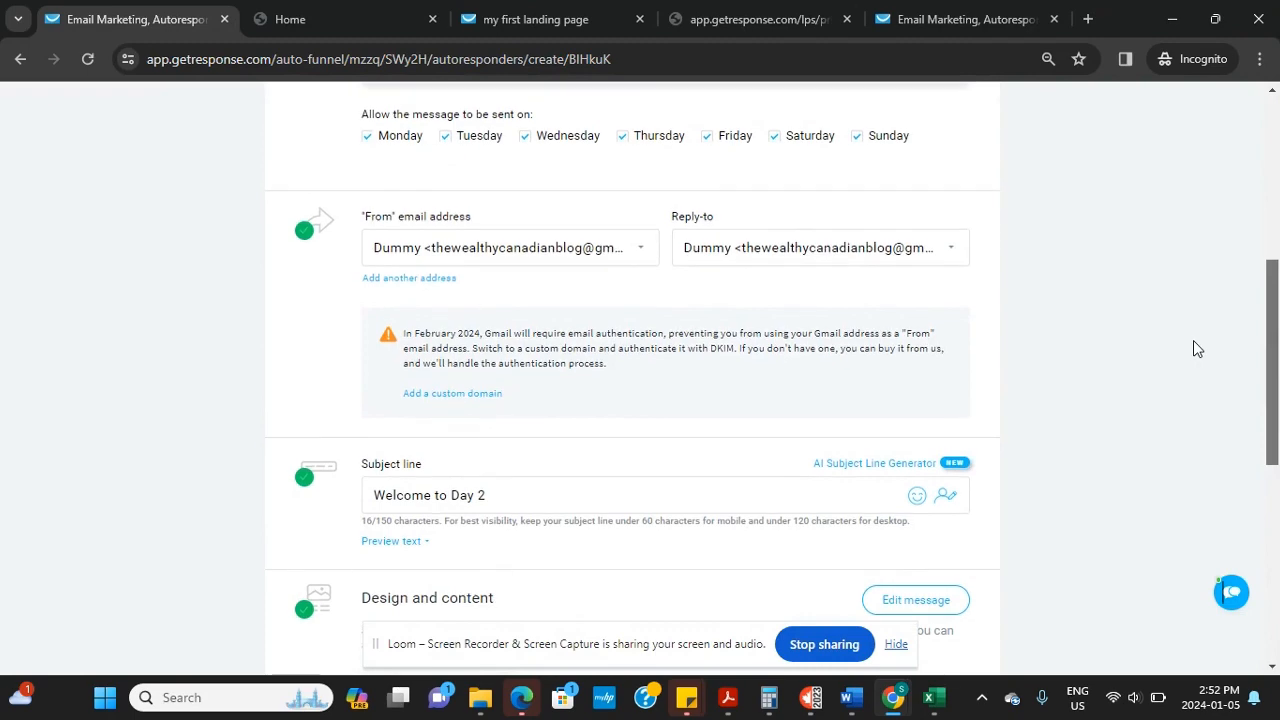
pyautogui.scroll(1, 1191, 358)
pyautogui.scroll(-6, 1183, 420)
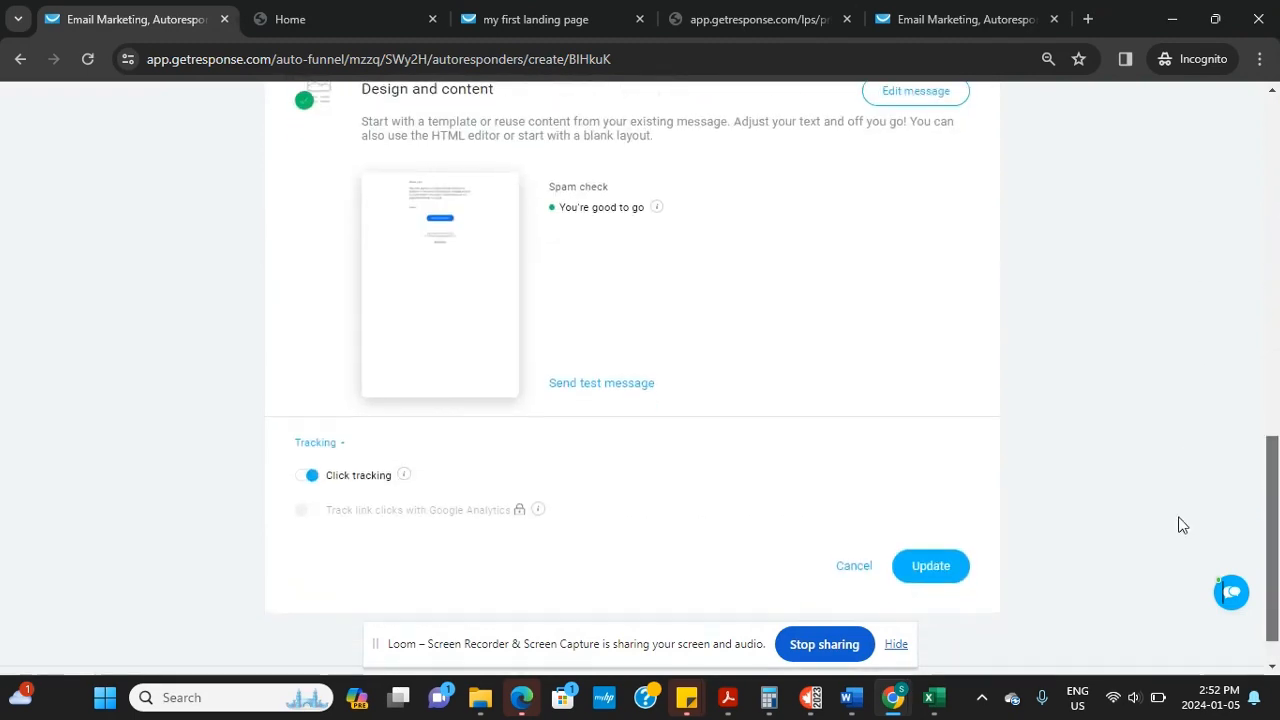
pyautogui.click(903, 567)
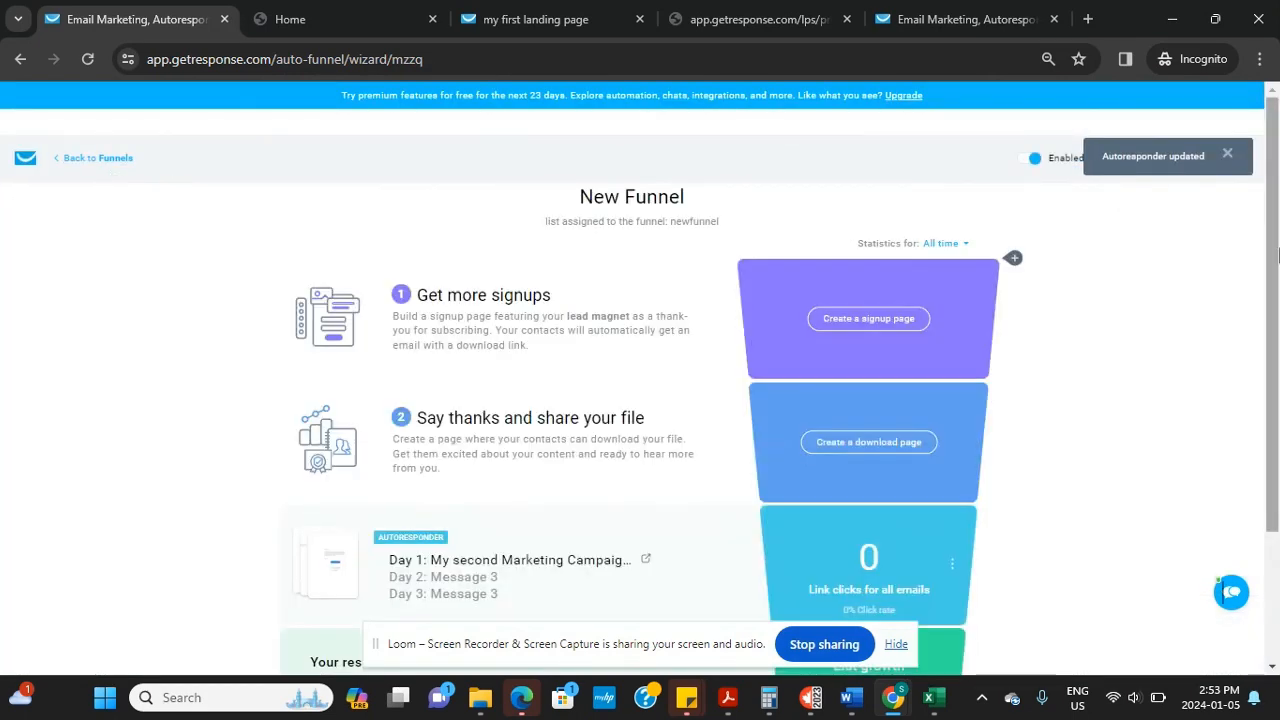
pyautogui.scroll(-3, 1277, 410)
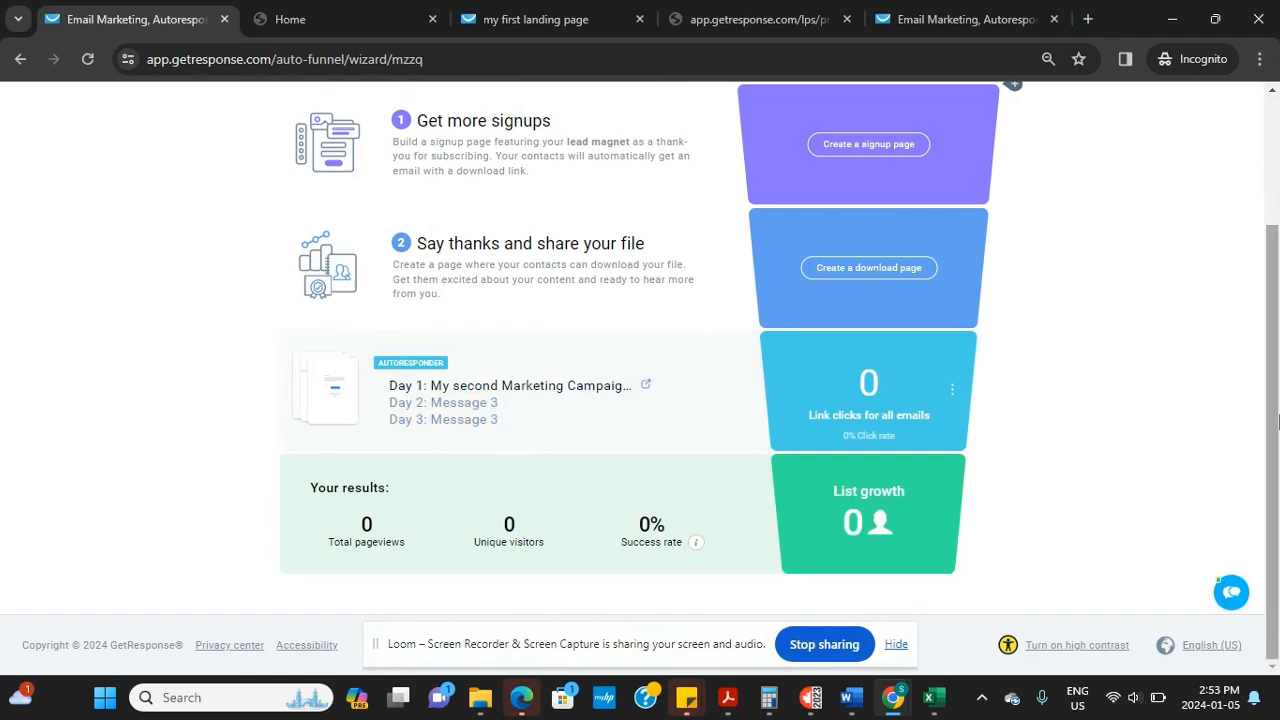
pyautogui.scroll(3, 1277, 422)
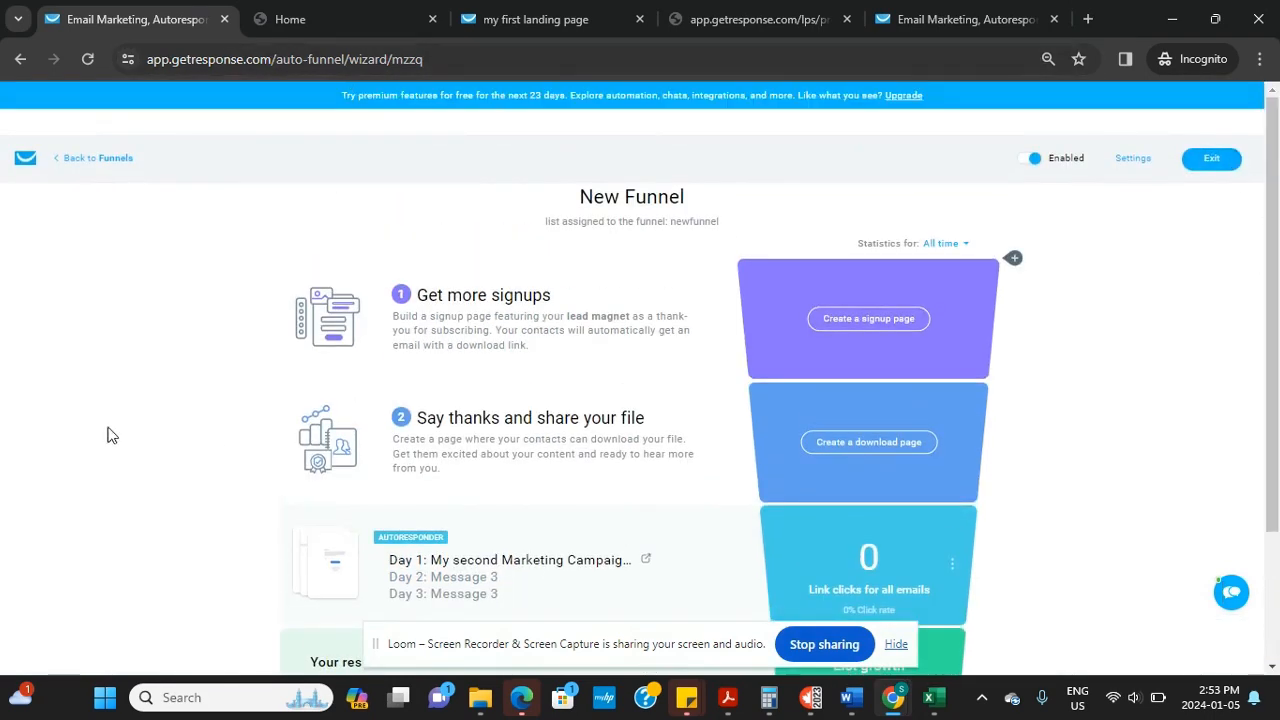
pyautogui.moveTo(892, 697)
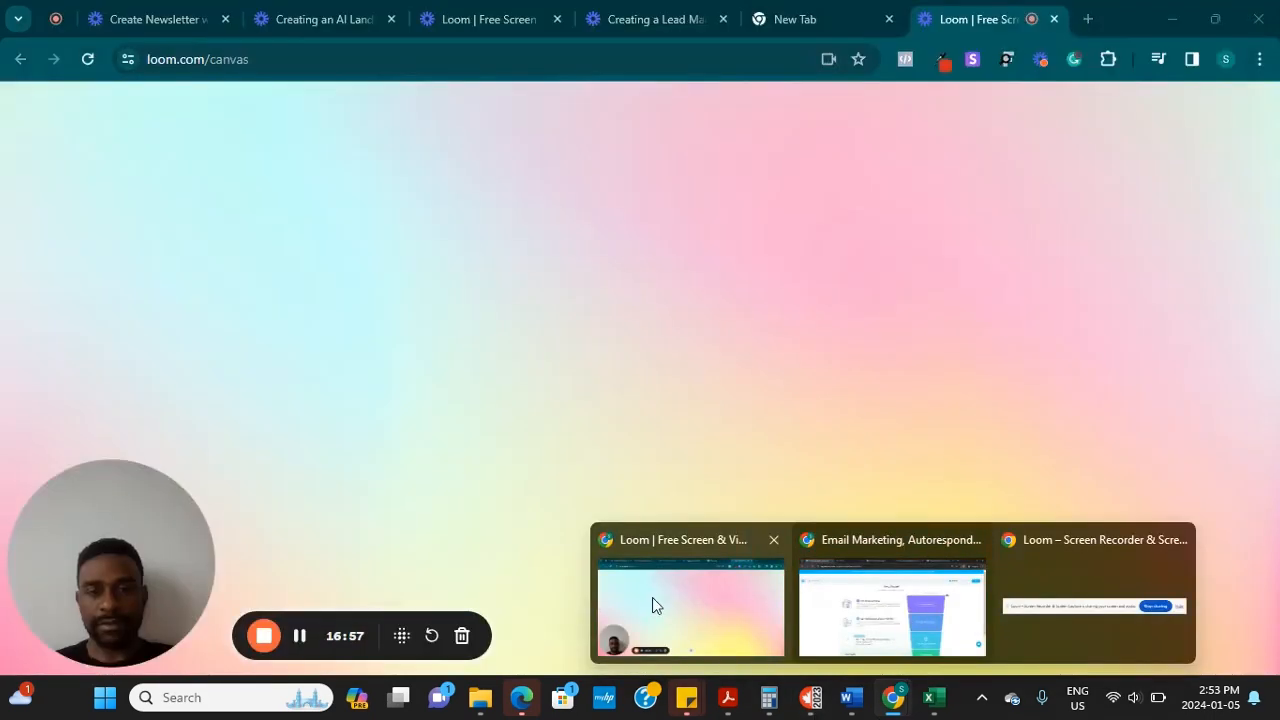